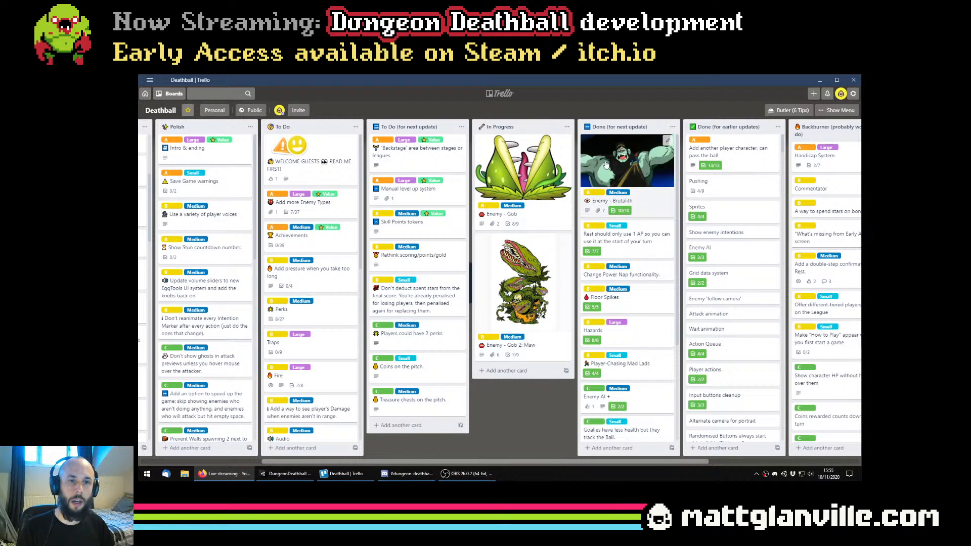
Look over the cards in the board's done lists for the next update and for earlier updates
scroll(622, 447, right, 1)
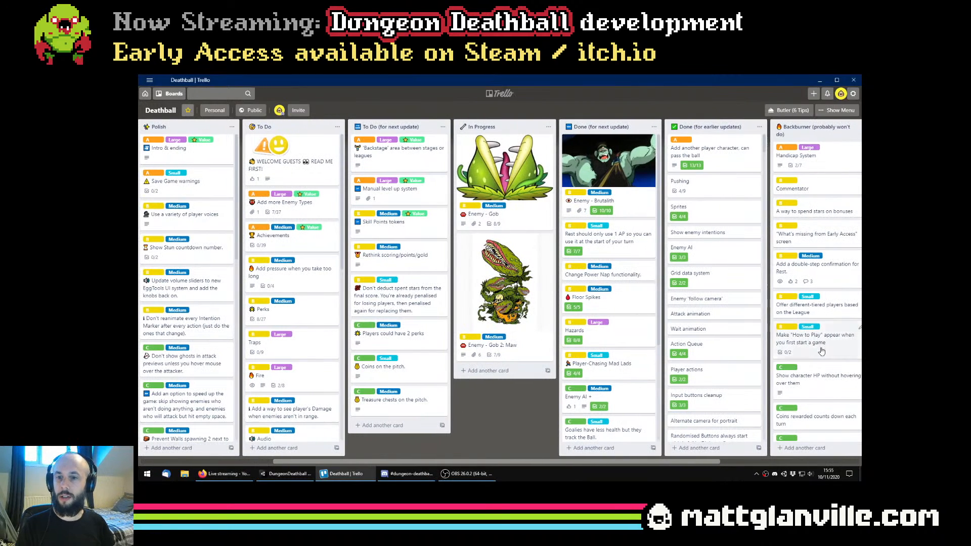
scroll(679, 251, down, 6)
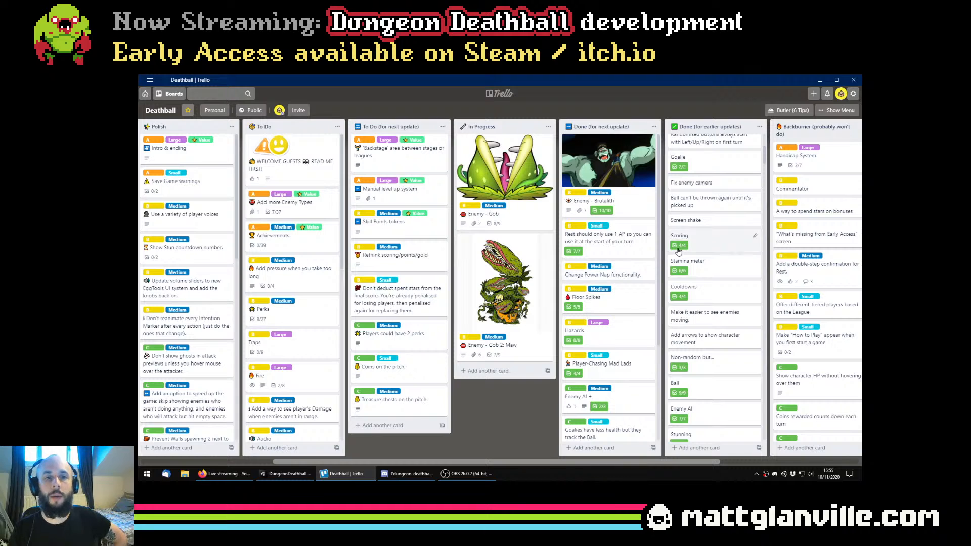
scroll(679, 251, up, 6)
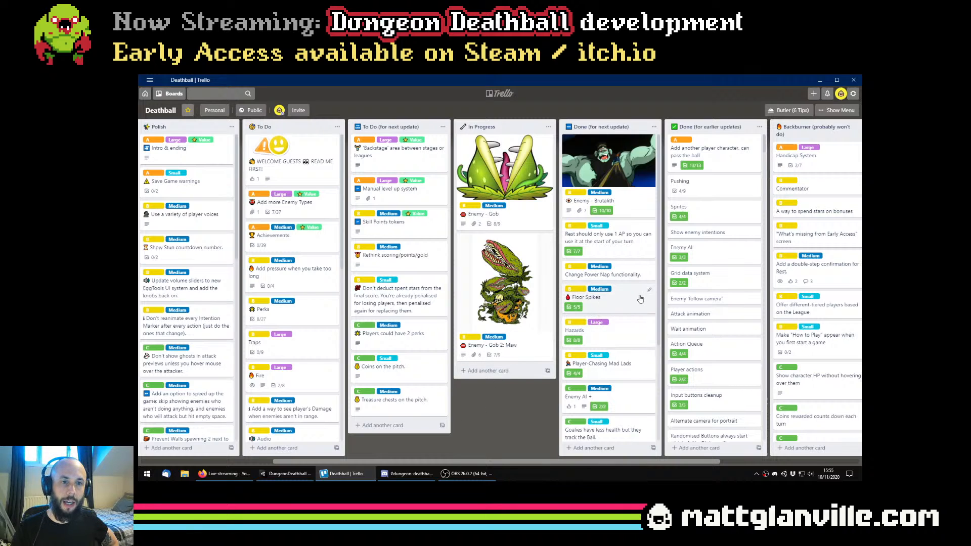
scroll(633, 409, down, 2)
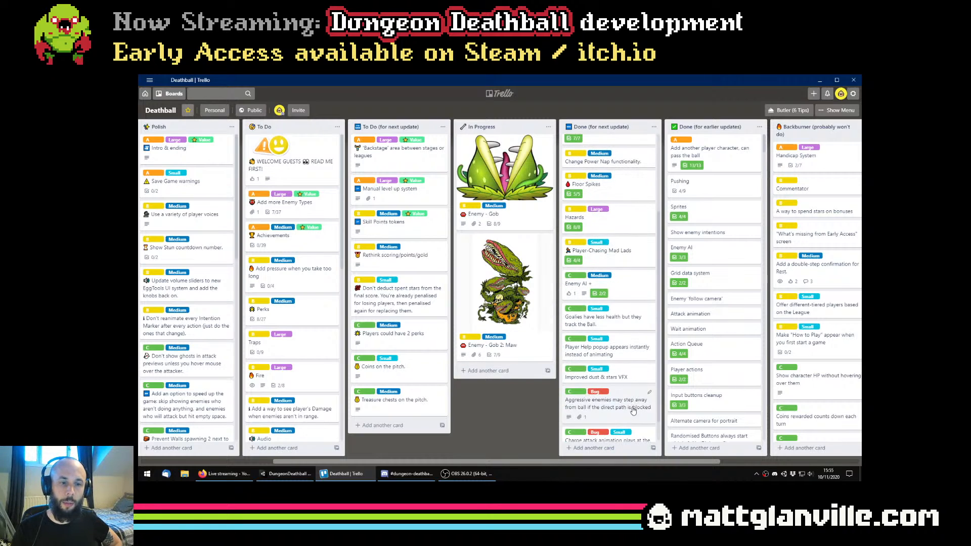
scroll(633, 410, up, 2)
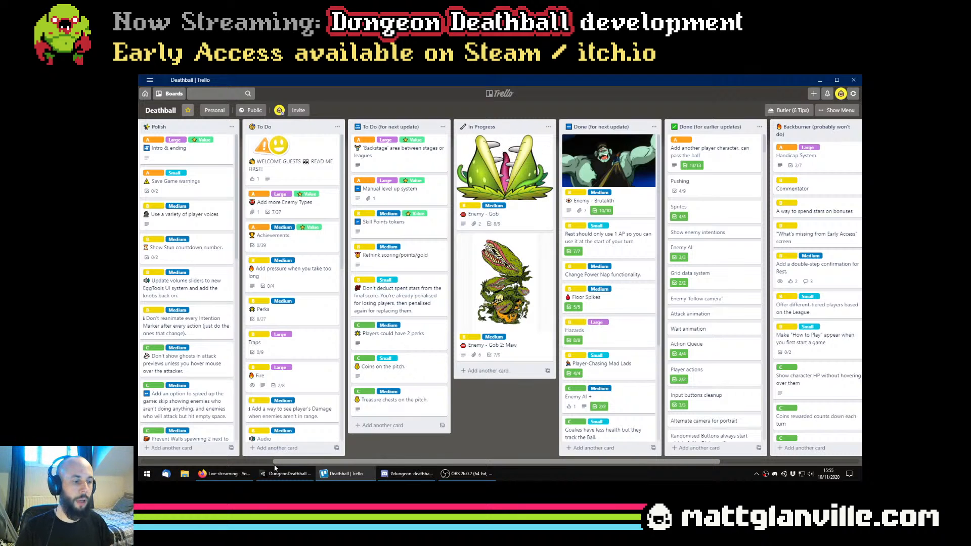
Start Aseprite and open the recent file Enemies_Gob.png
click(147, 473)
click(377, 323)
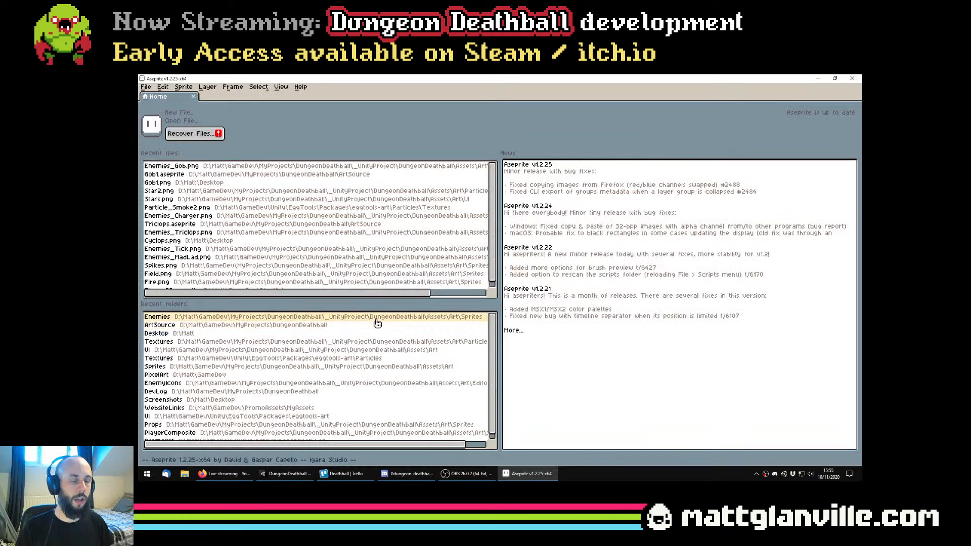
click(172, 166)
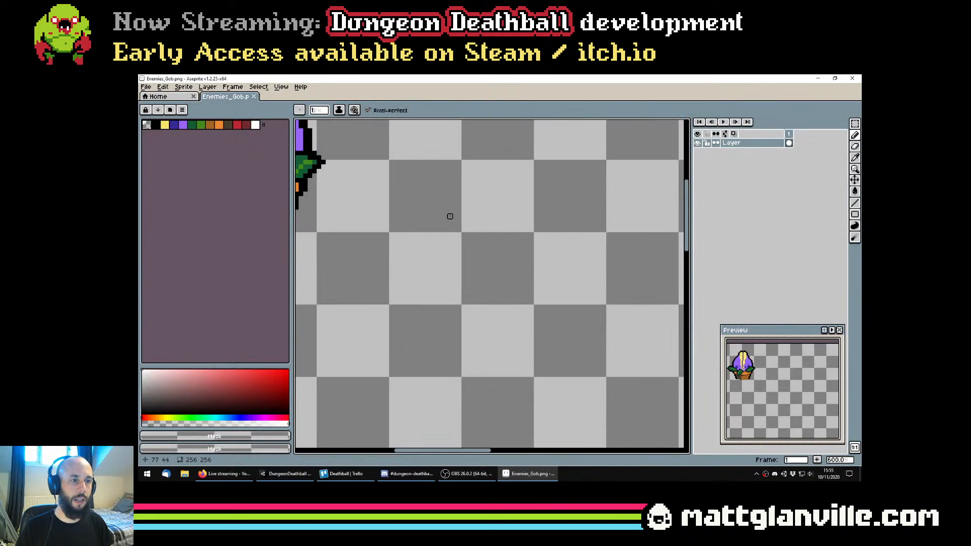
Examine the potted plant sprite and the purple head sprites on the Enemies_Gob.png sheet
drag(450, 216, 700, 358)
scroll(501, 279, down, 1)
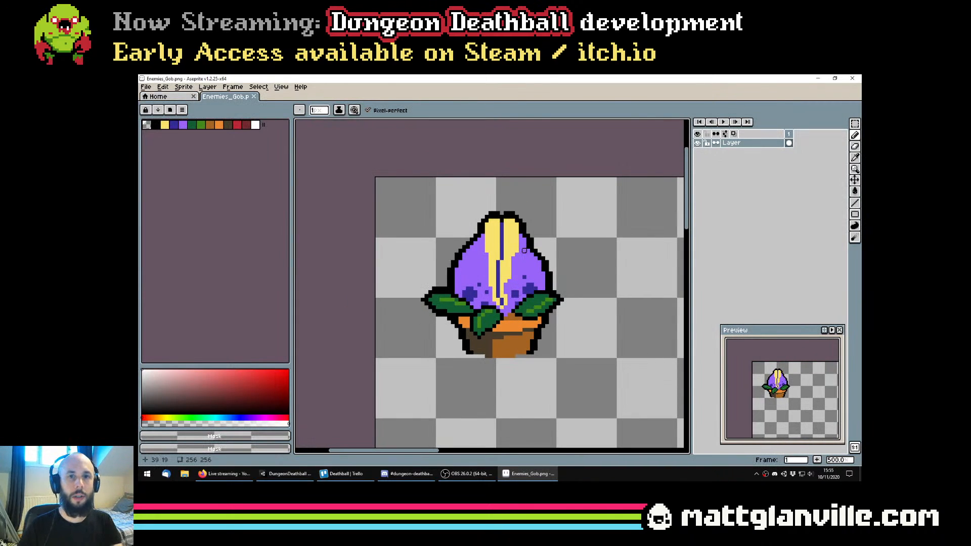
drag(543, 296, 511, 295)
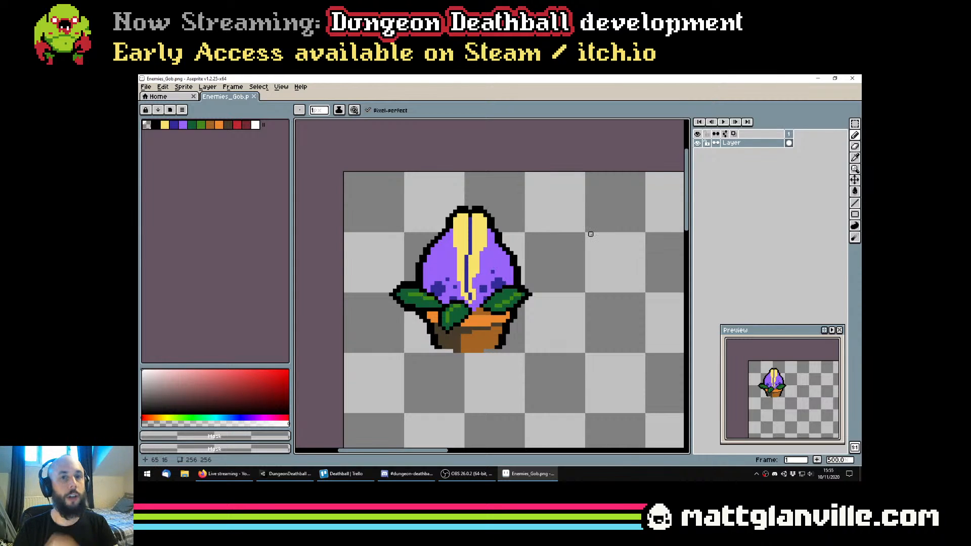
scroll(591, 234, down, 5)
drag(591, 234, 530, 245)
scroll(561, 310, up, 2)
scroll(510, 305, down, 1)
drag(595, 309, 563, 341)
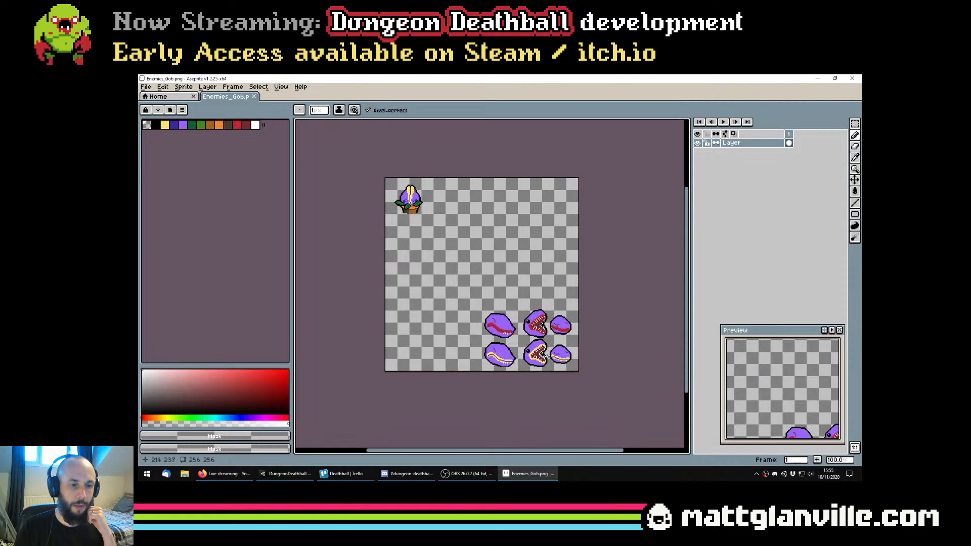
drag(515, 306, 549, 370)
scroll(548, 370, down, 1)
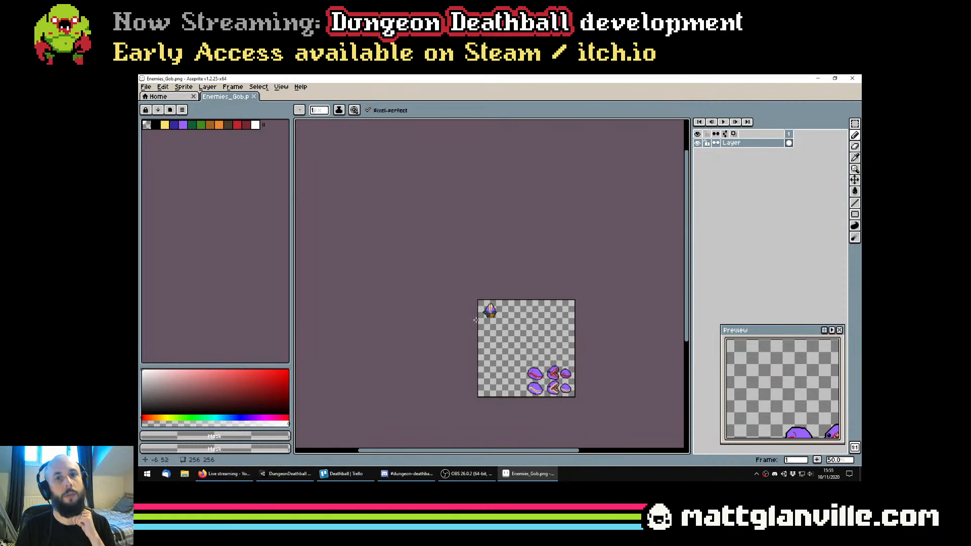
scroll(490, 308, up, 5)
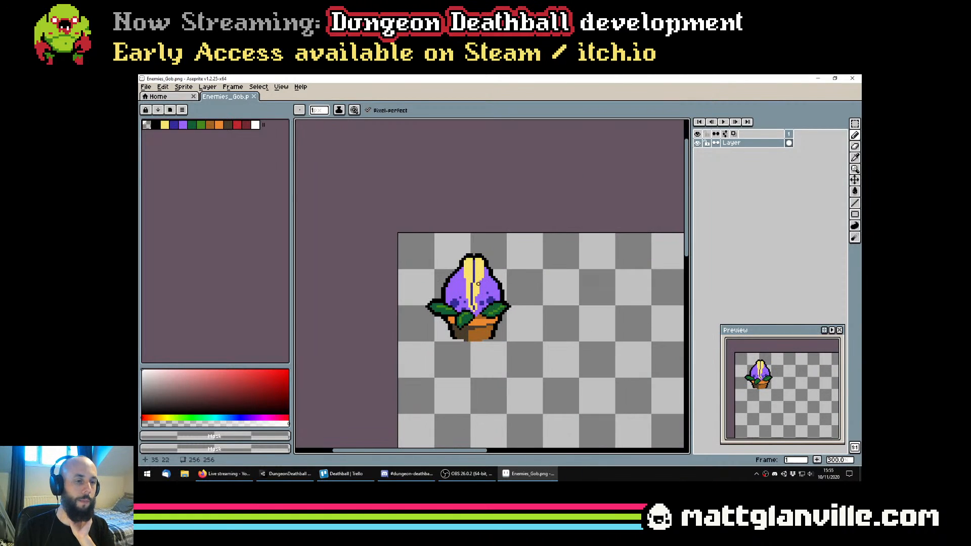
scroll(510, 308, up, 2)
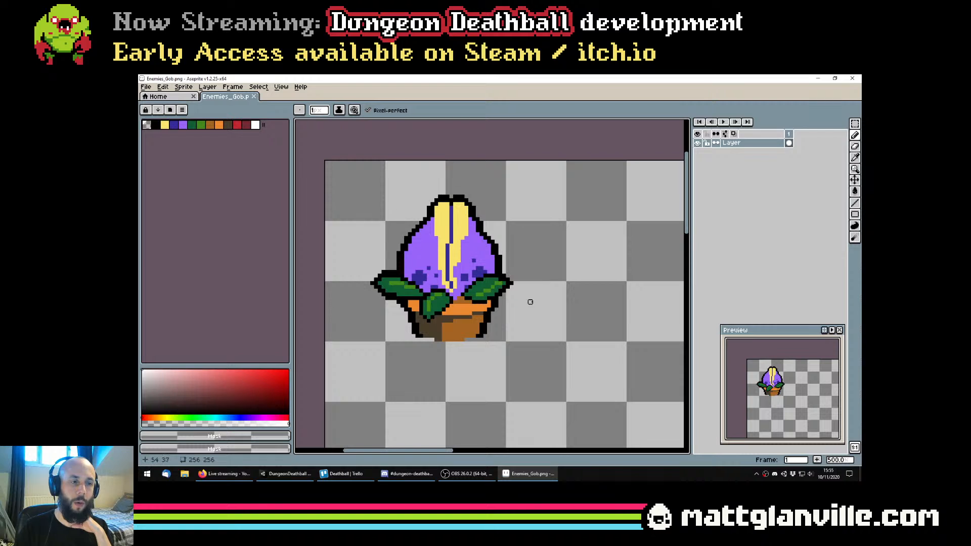
mouse_move(560, 306)
mouse_down()
mouse_move(553, 293)
mouse_move(572, 302)
mouse_up()
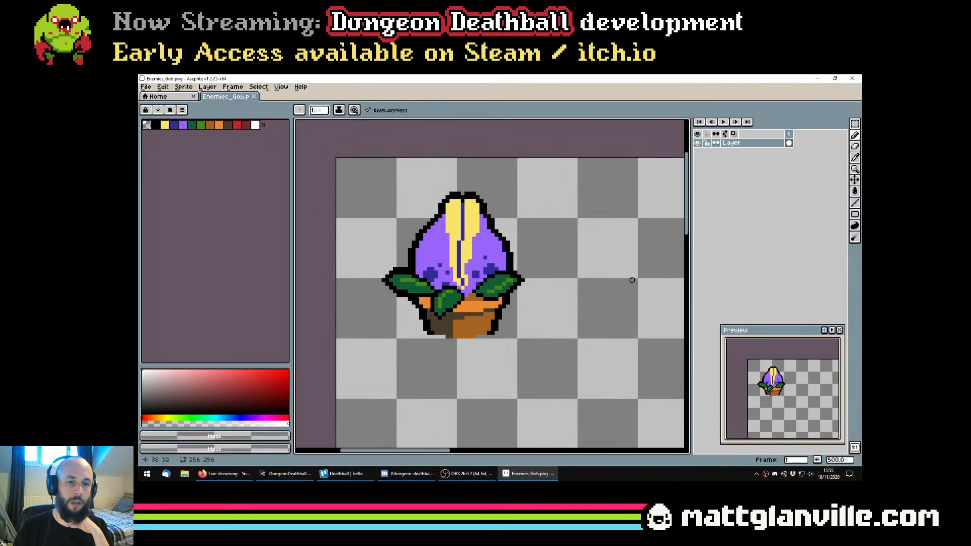
drag(614, 277, 598, 279)
drag(513, 266, 516, 265)
scroll(517, 266, down, 1)
drag(563, 341, 501, 271)
scroll(503, 260, down, 2)
drag(599, 321, 630, 354)
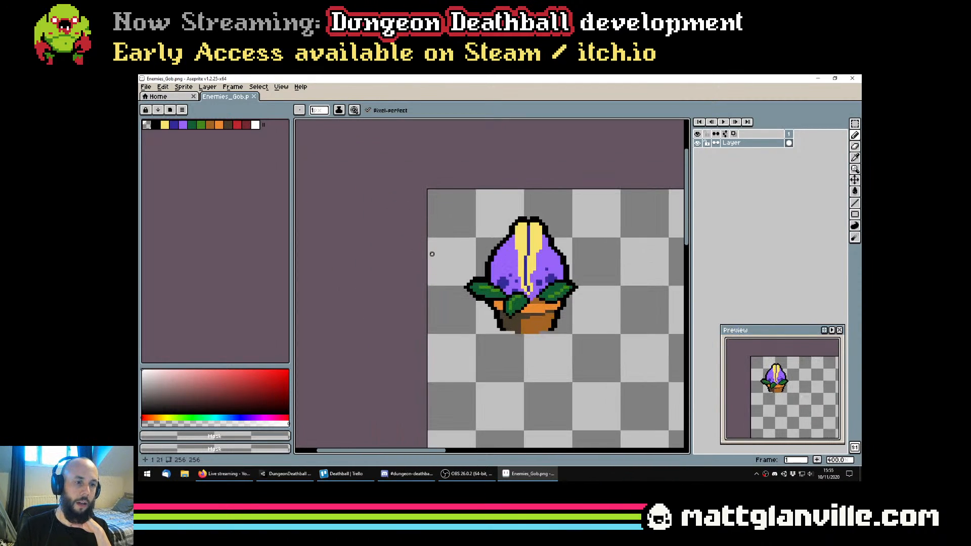
scroll(429, 254, up, 2)
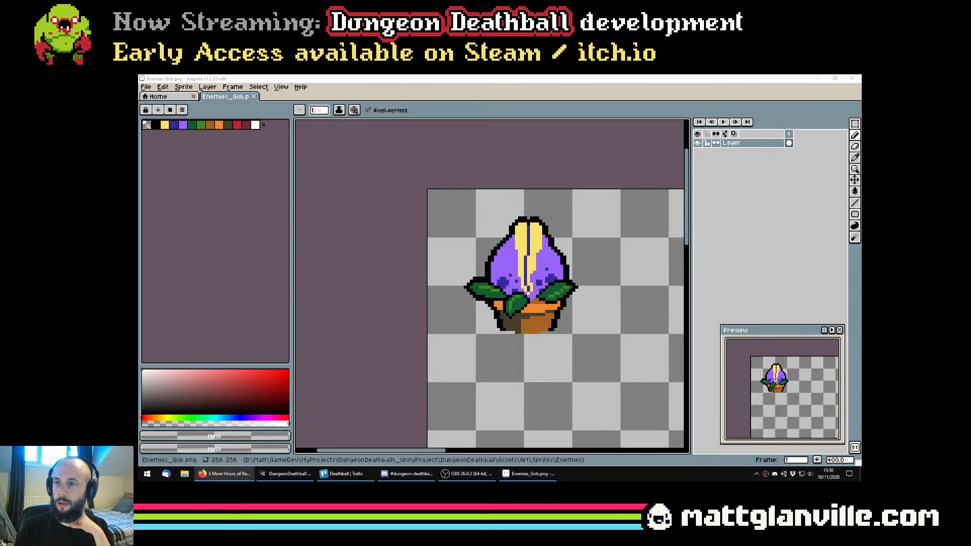
Bring the browser window with the Super Nintendo music video onto this screen, widen it and move it back off
drag(642, 475, 586, 142)
scroll(520, 323, down, 2)
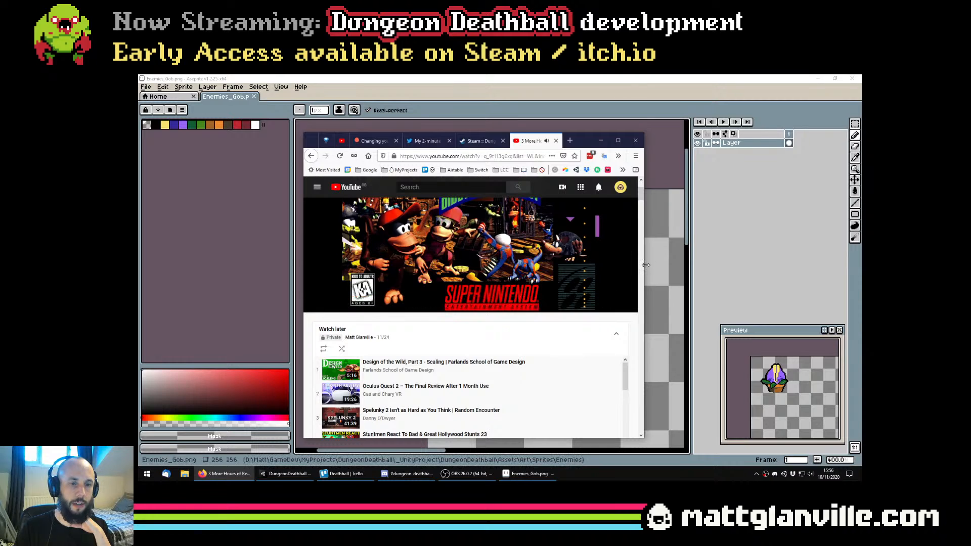
drag(644, 274, 728, 273)
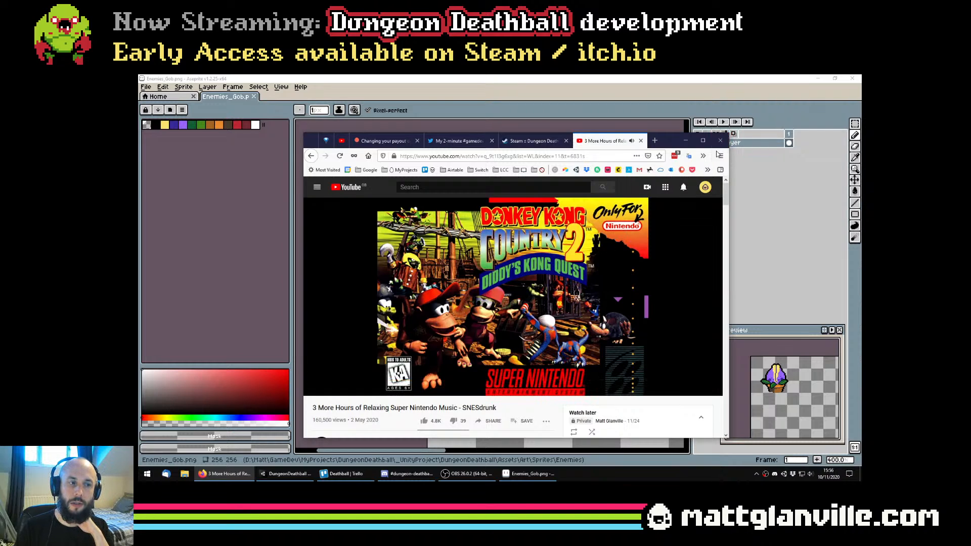
drag(668, 142, 916, 289)
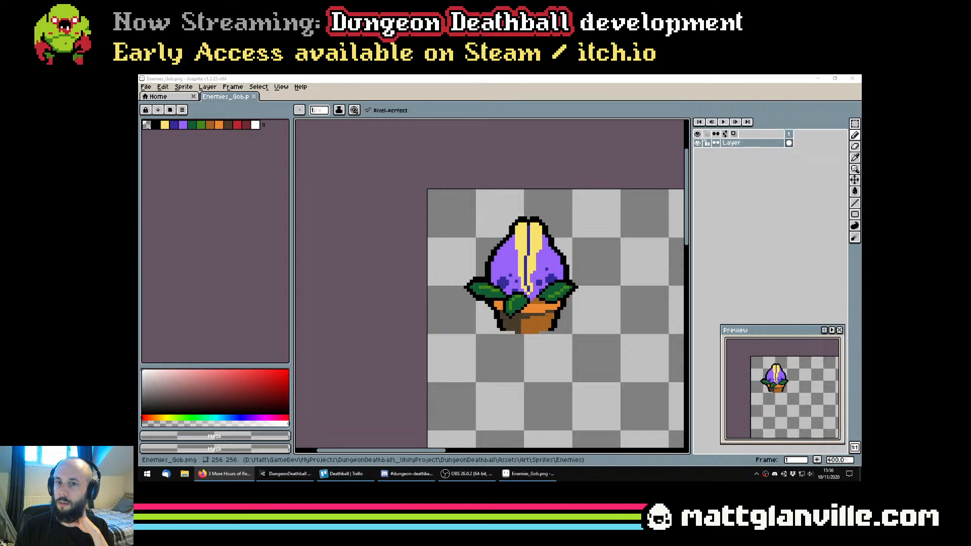
Close the floating sprite preview window
scroll(444, 370, down, 1)
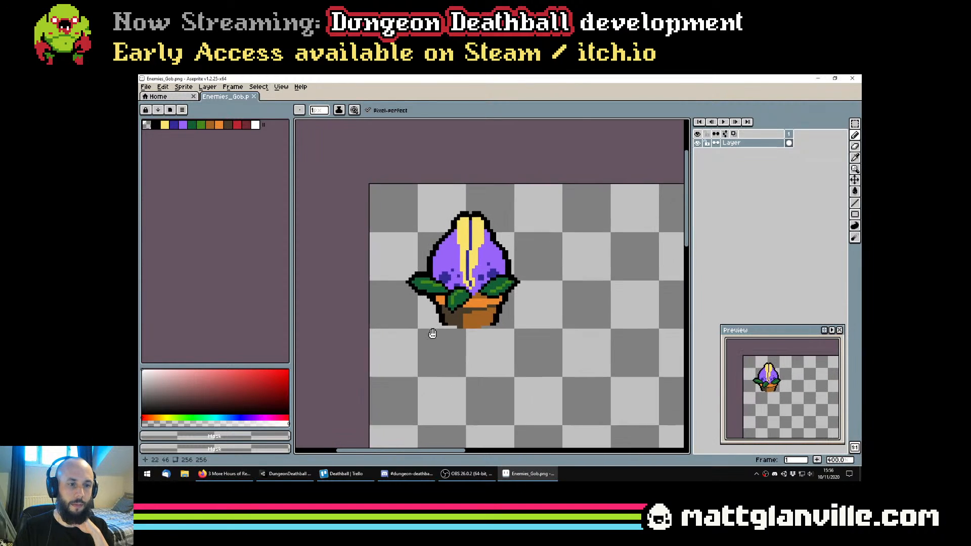
drag(444, 370, 429, 370)
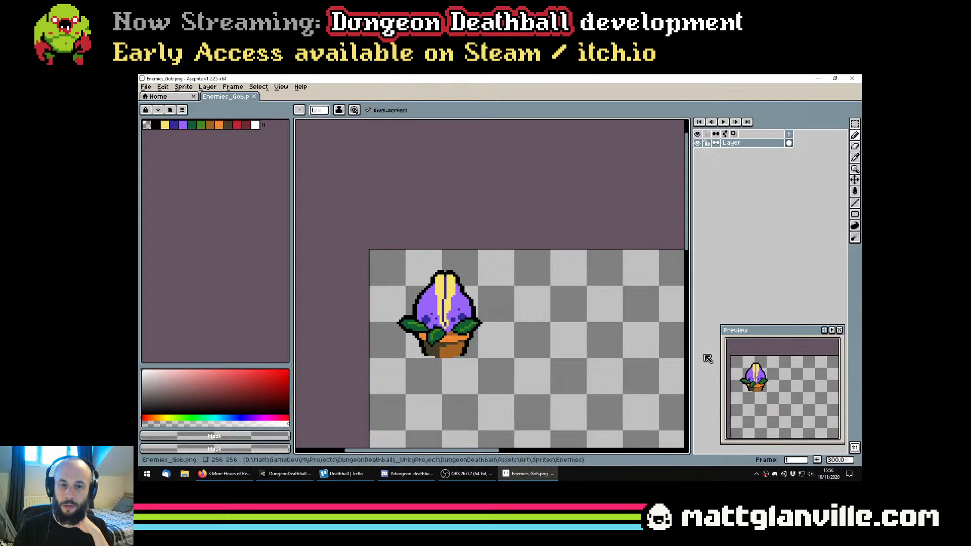
click(839, 330)
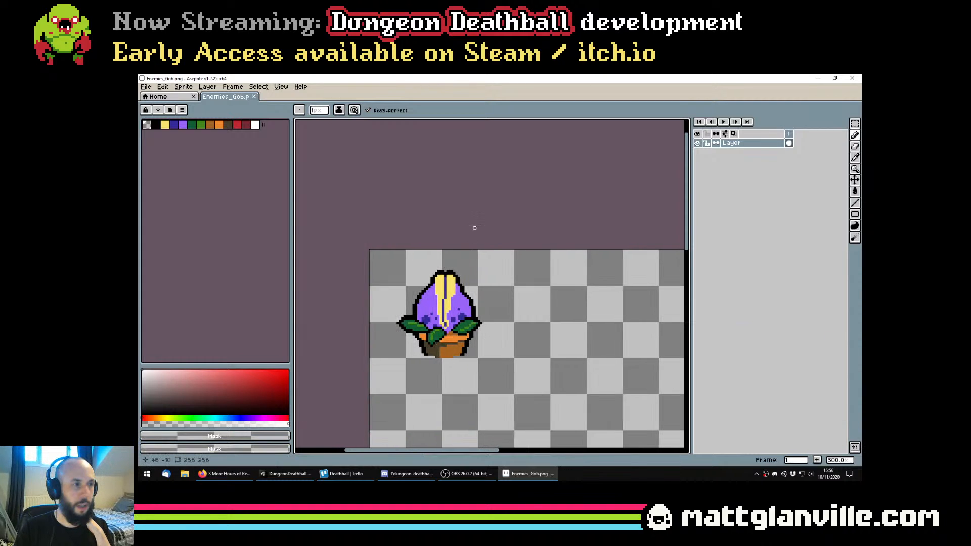
Open the recent file Gob1.aseprite and centre the potted plant sprite on the canvas
click(146, 86)
mouse_move(164, 115)
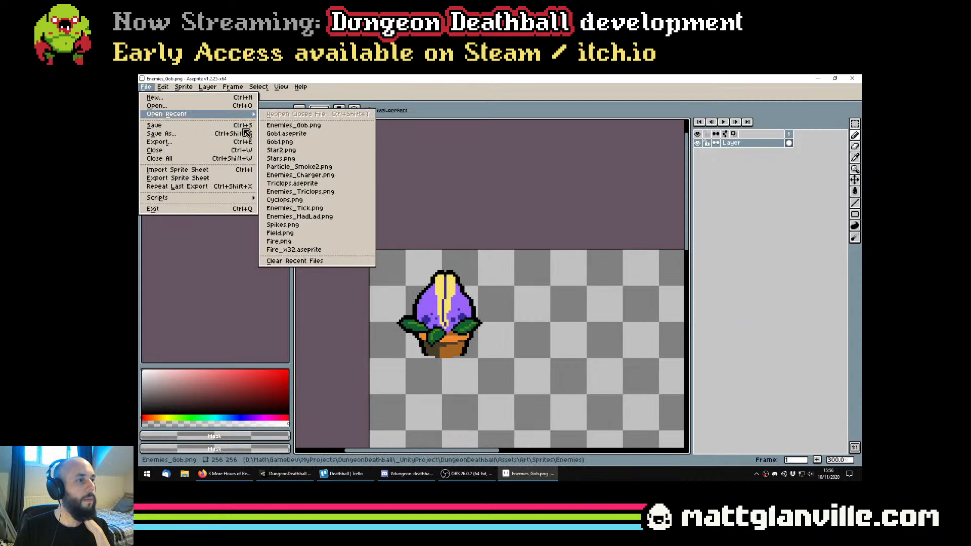
click(310, 138)
scroll(581, 342, up, 3)
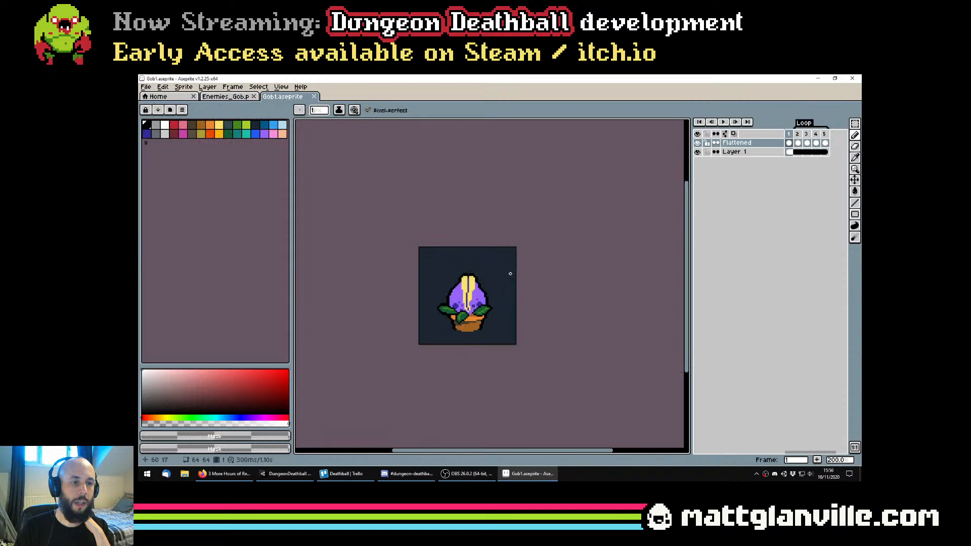
drag(502, 295, 484, 287)
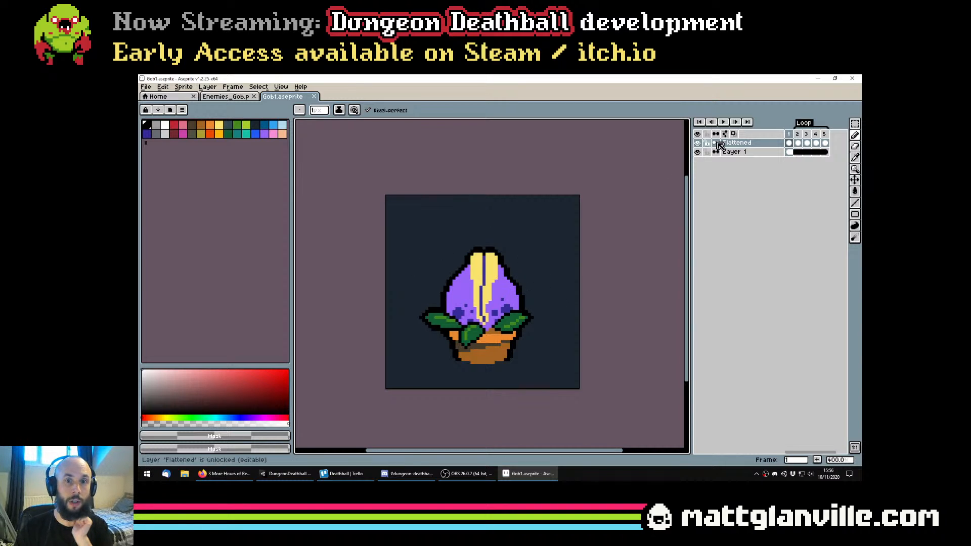
scroll(529, 327, up, 1)
scroll(528, 317, down, 1)
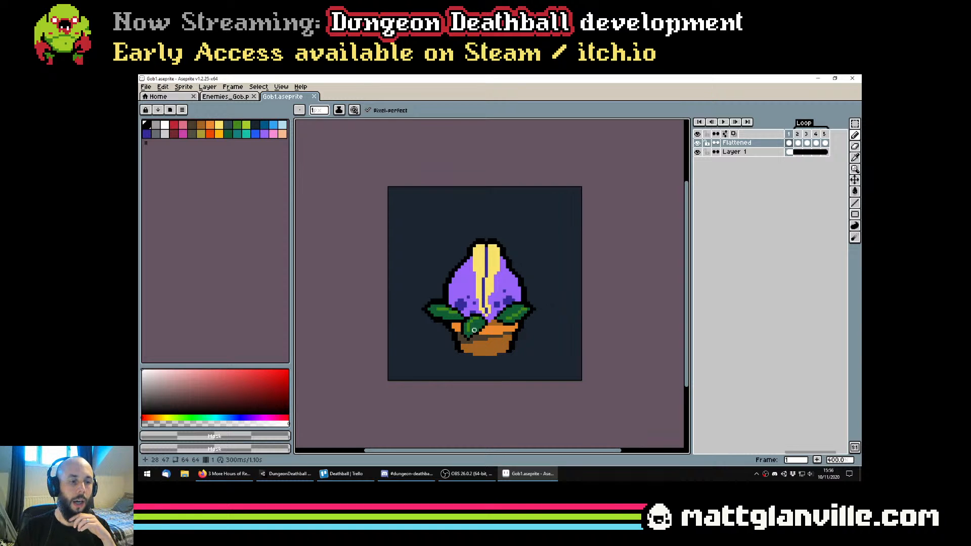
drag(543, 324, 541, 323)
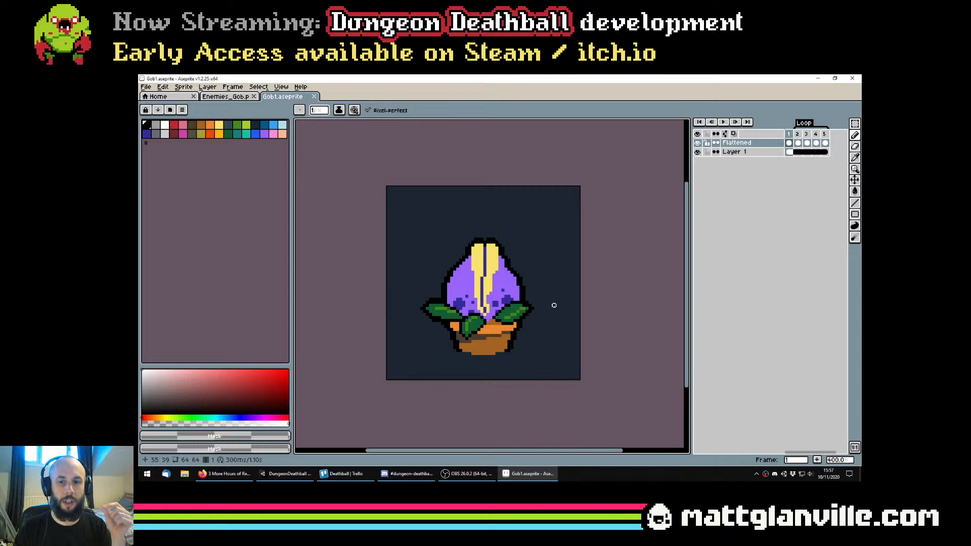
Lower the system volume to 14
key(XF86AudioLowerVolume)
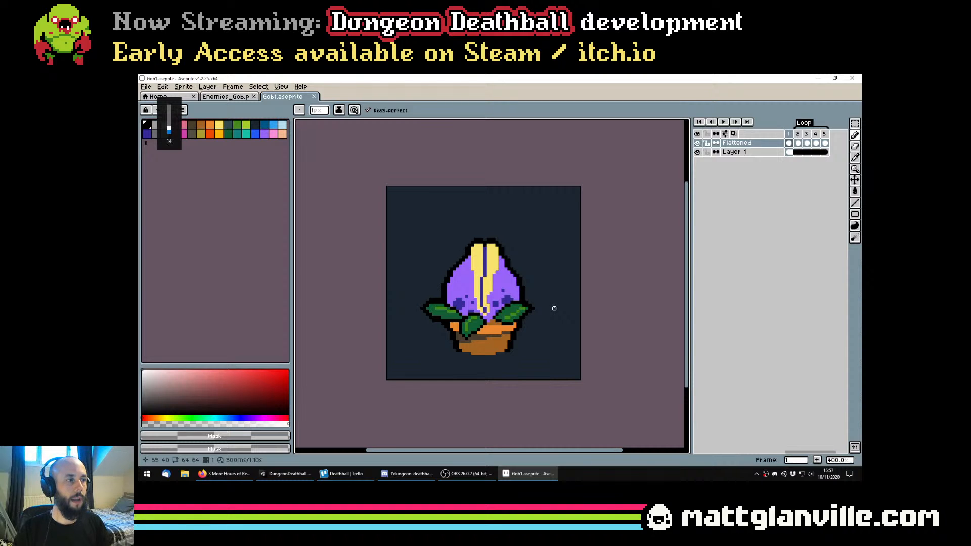
scroll(578, 286, down, 1)
scroll(573, 284, up, 1)
drag(566, 287, 561, 293)
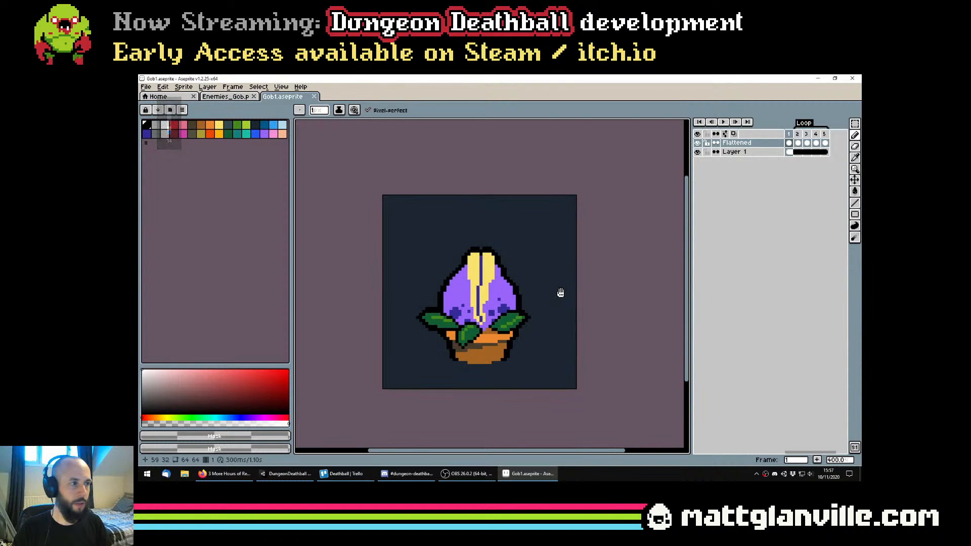
Check the live streaming page in the browser and the OBS window
click(223, 479)
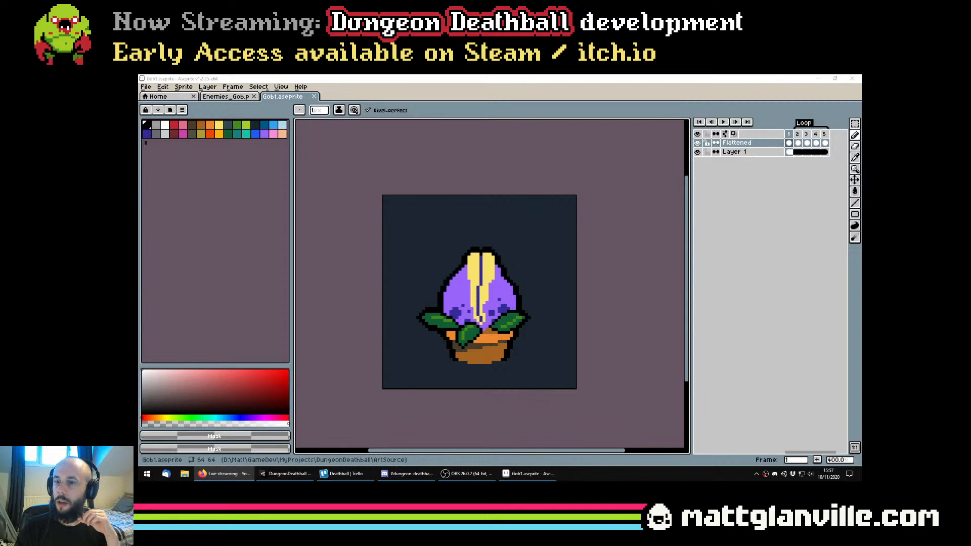
click(485, 78)
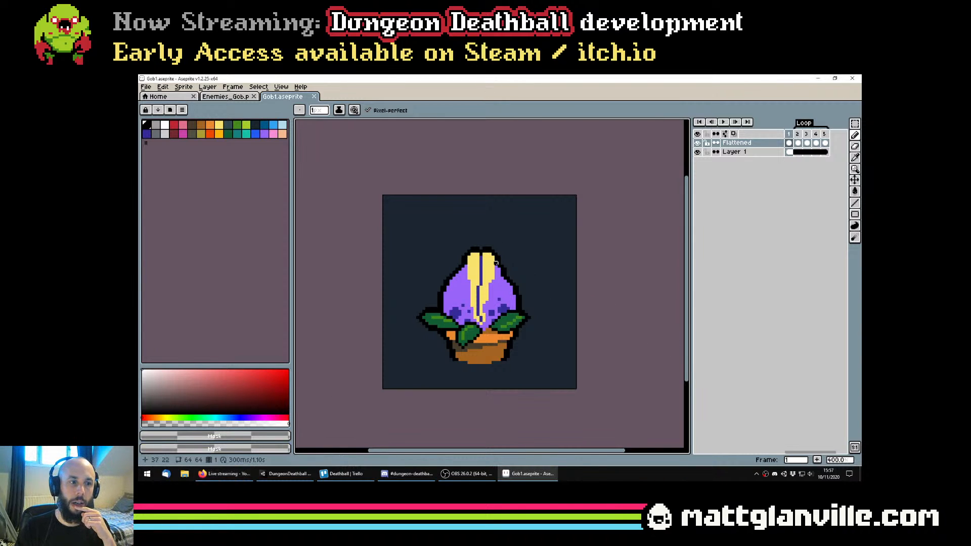
click(466, 473)
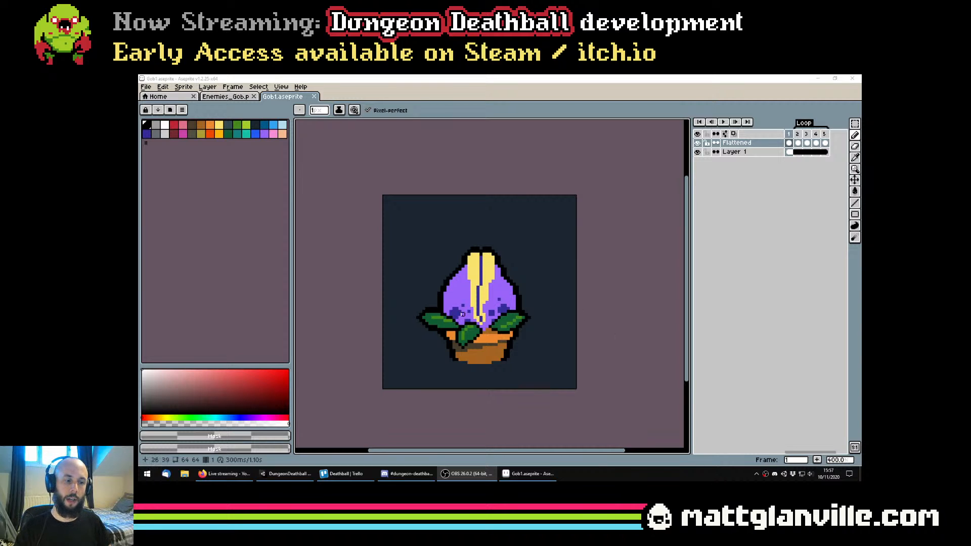
Try a yellow #F7E26B pencil mark at the base of the plant's central stripe, and undo it
scroll(465, 276, up, 1)
drag(481, 334, 466, 307)
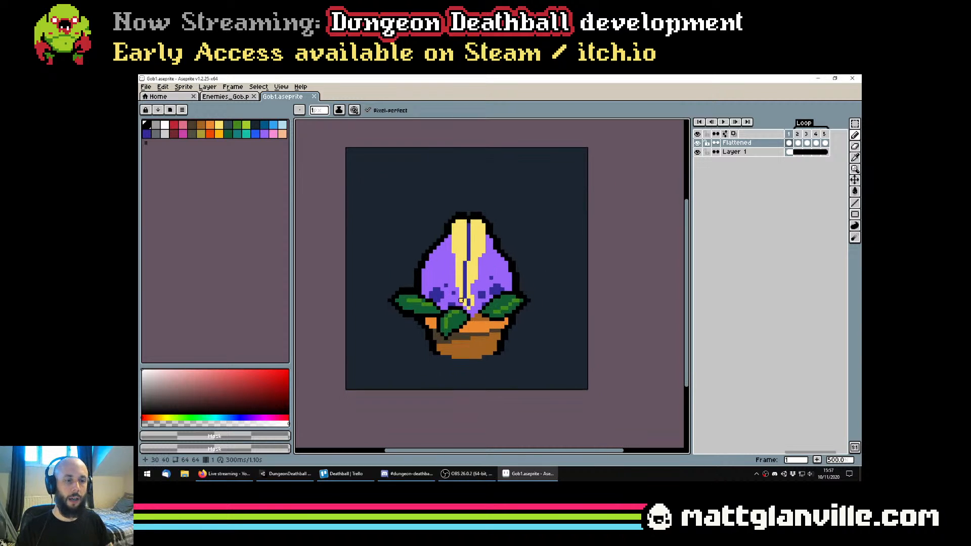
scroll(466, 308, up, 1)
key(b)
alt+click(465, 305)
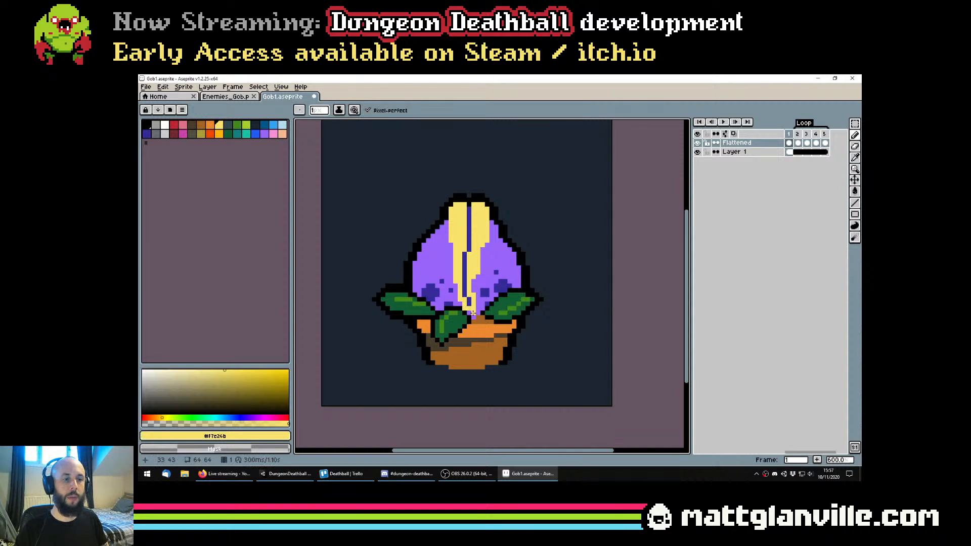
scroll(474, 312, down, 1)
key(ctrl+z)
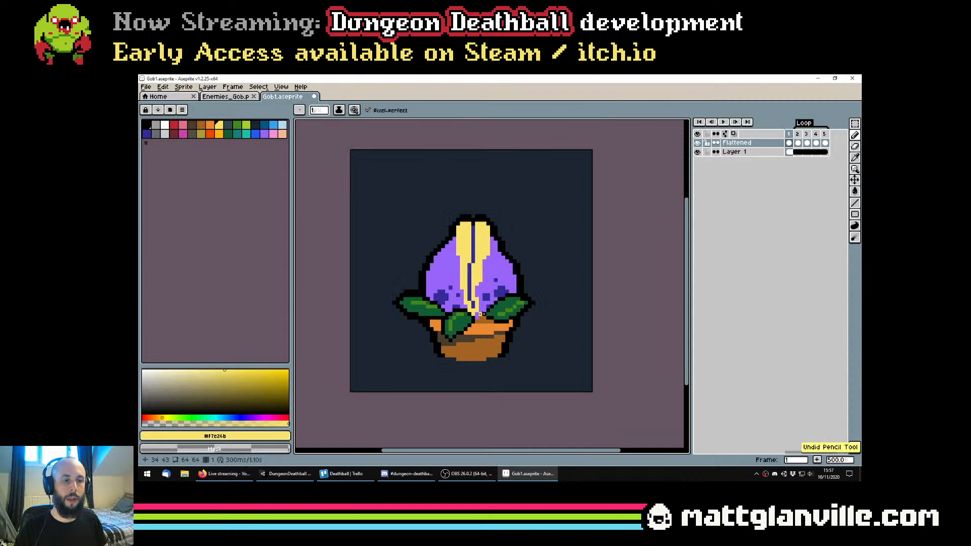
Undo the remaining pencil change on the potted plant sprite
scroll(530, 268, up, 1)
scroll(467, 326, down, 1)
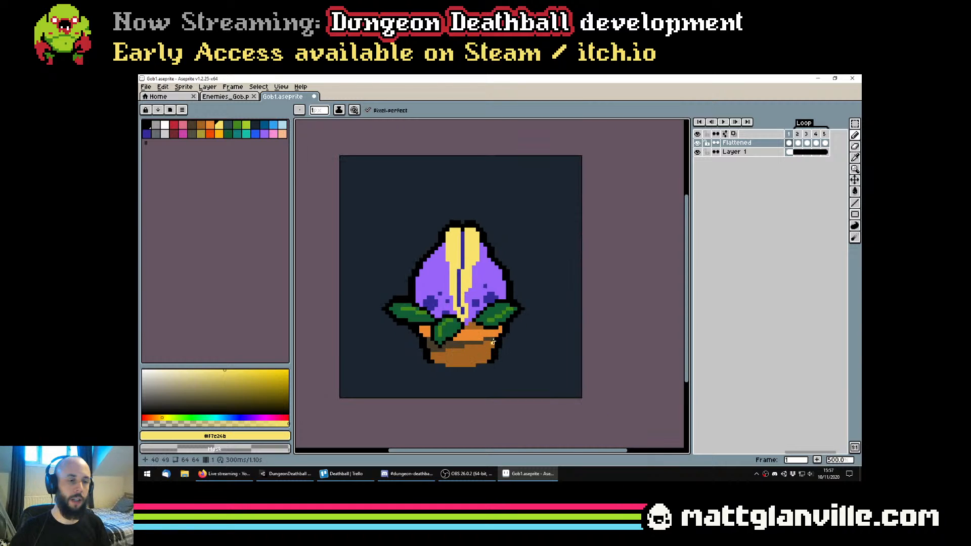
scroll(456, 255, up, 1)
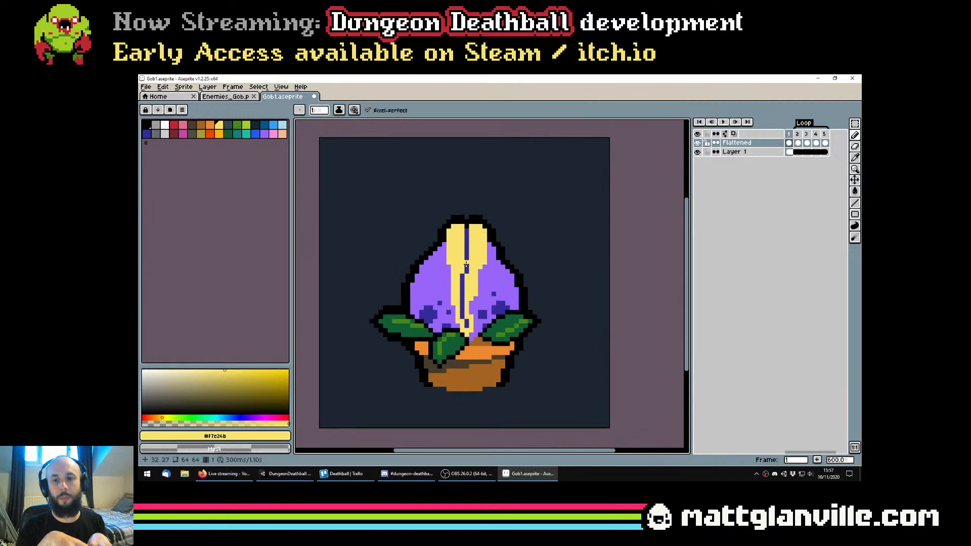
key(ctrl+z)
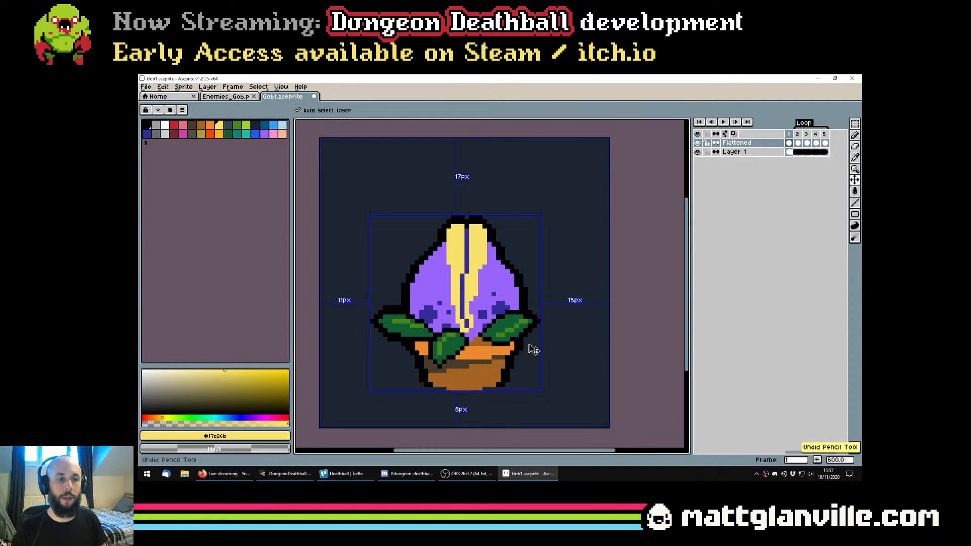
scroll(495, 306, down, 1)
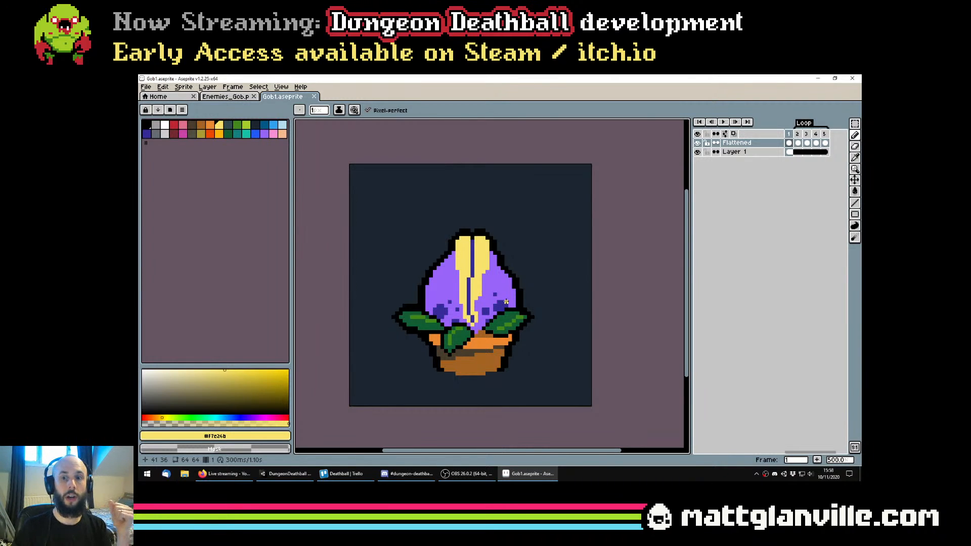
Play the sprite's Loop animation, stop it and return to frame 1 of the Flattened layer
mouse_move(493, 316)
mouse_down()
mouse_move(510, 322)
mouse_move(504, 314)
mouse_up()
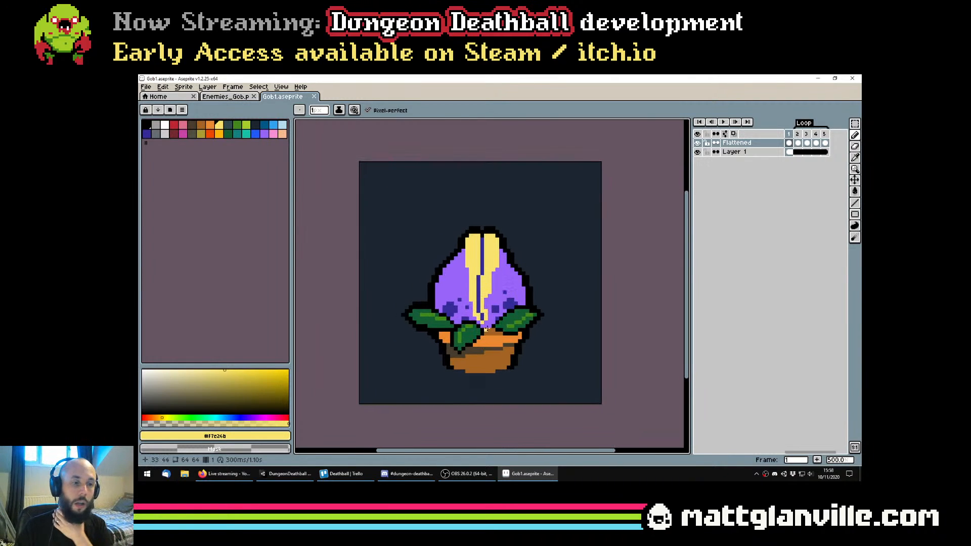
drag(505, 280, 513, 268)
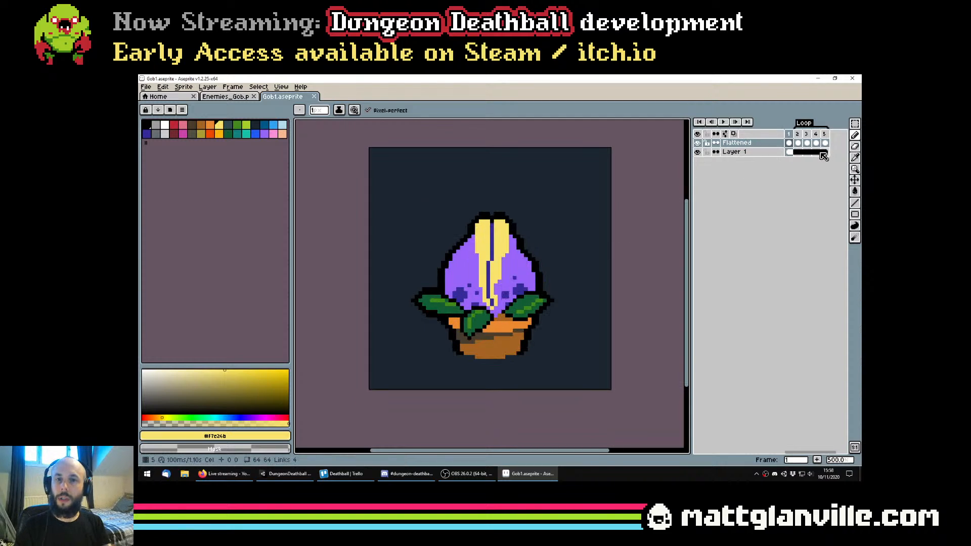
key(Return)
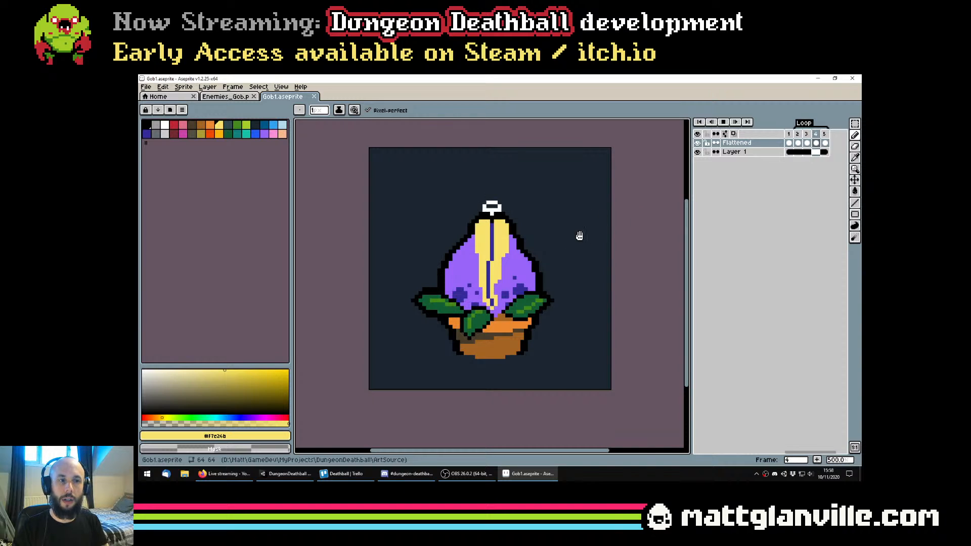
drag(561, 234, 552, 260)
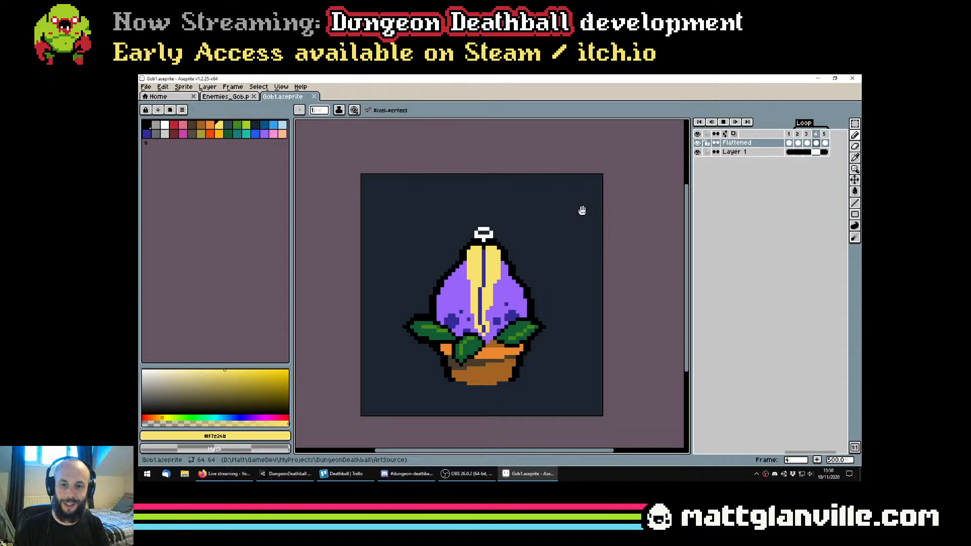
key(Return)
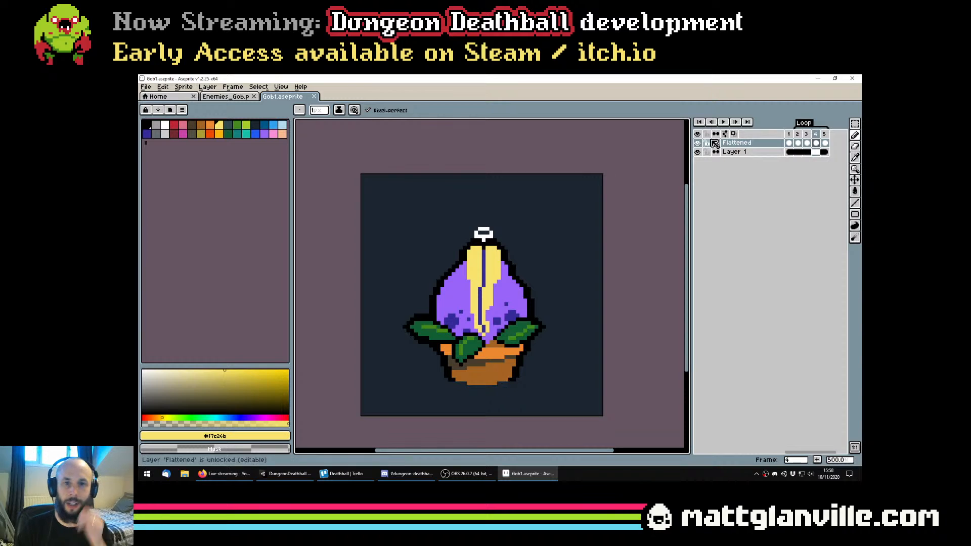
click(789, 143)
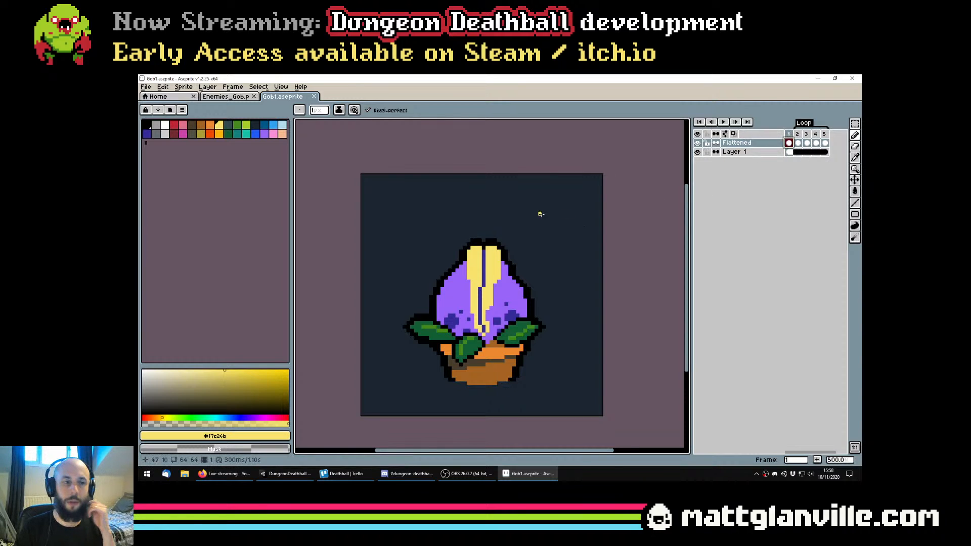
scroll(528, 226, up, 1)
scroll(519, 242, down, 1)
drag(506, 247, 499, 222)
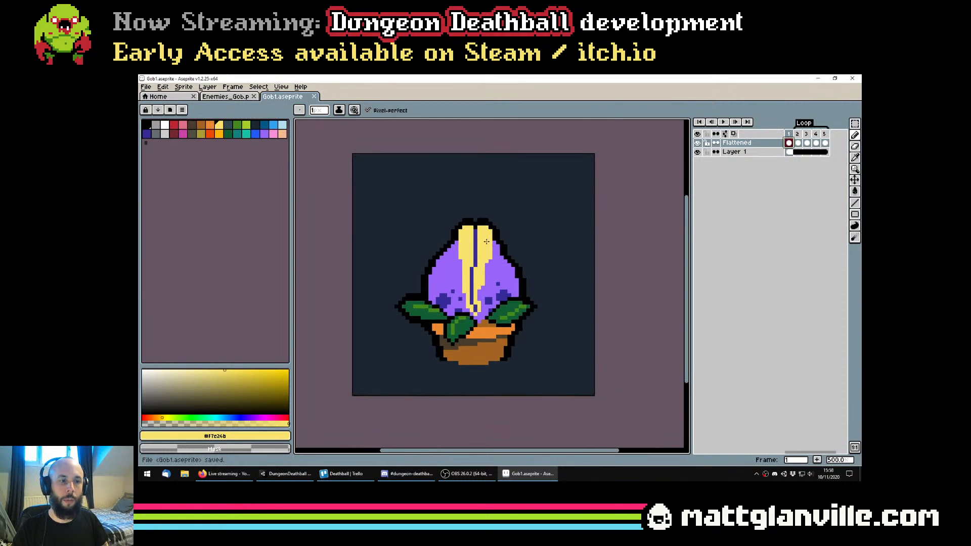
drag(537, 254, 529, 268)
scroll(529, 271, down, 1)
scroll(498, 324, up, 1)
scroll(514, 266, down, 1)
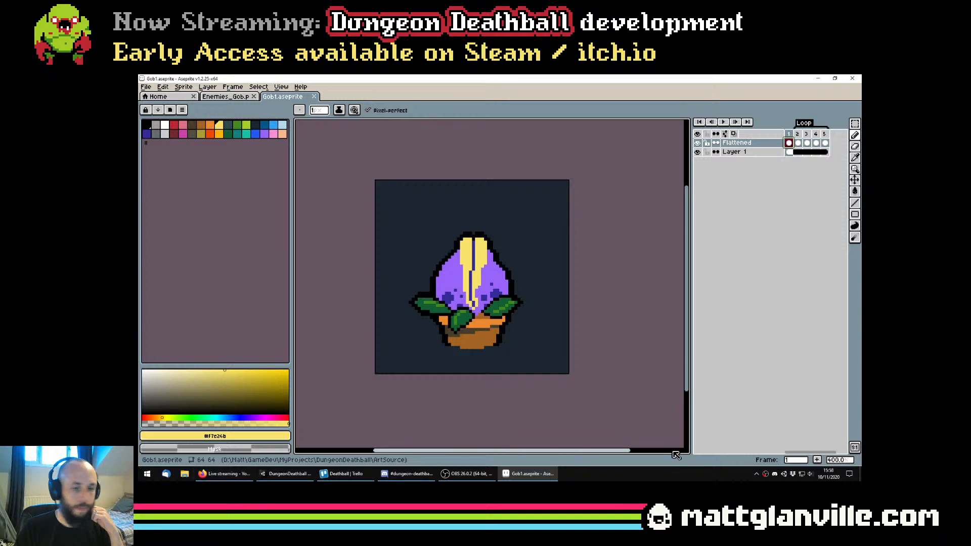
Switch to the browser and check the live streaming page
click(774, 476)
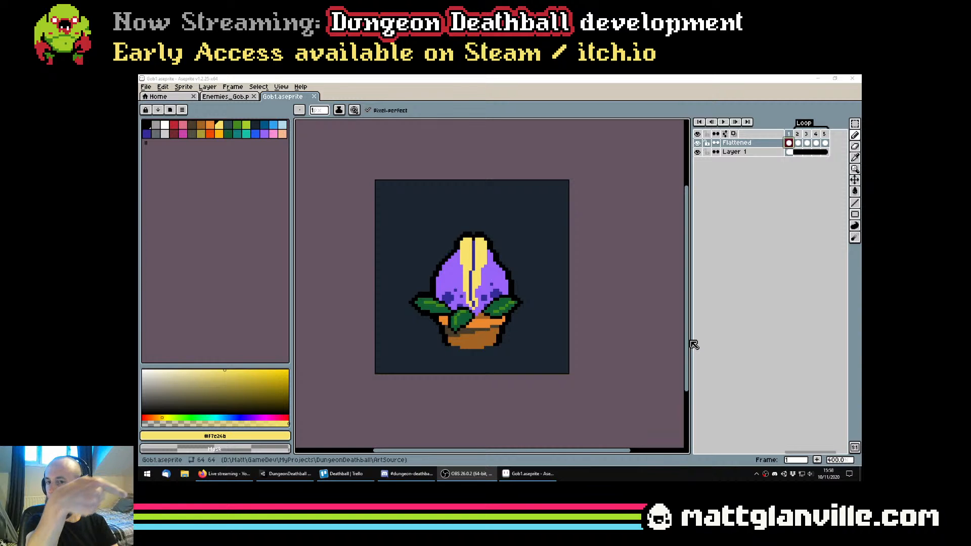
drag(486, 329, 475, 332)
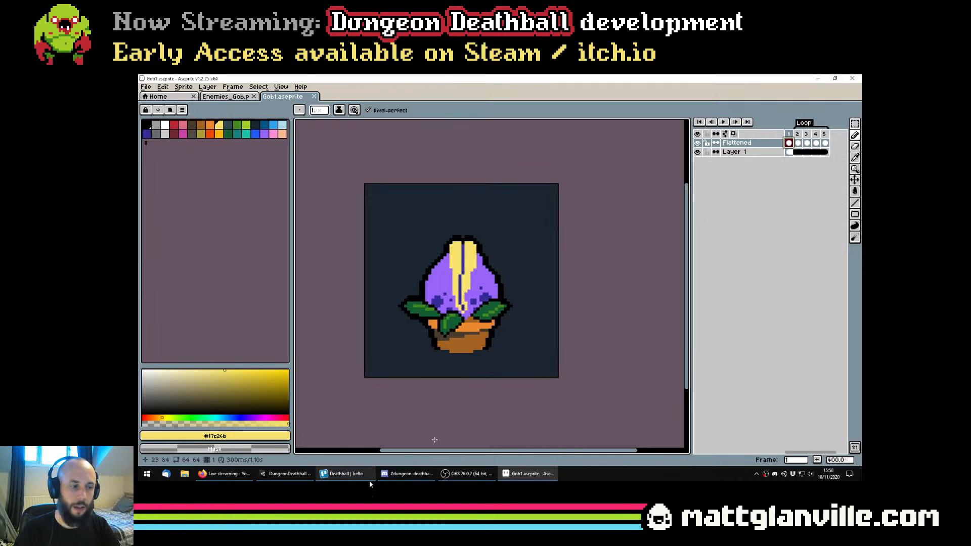
click(222, 479)
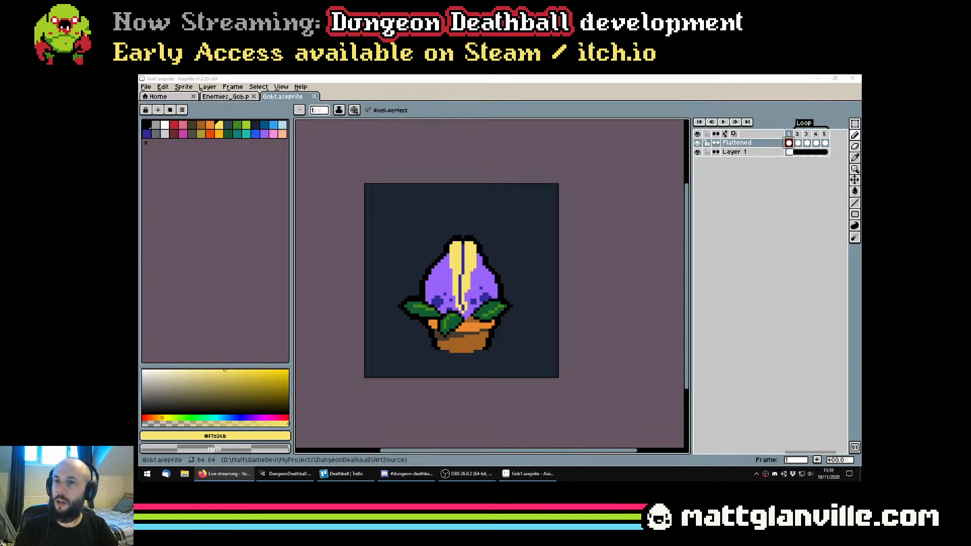
drag(572, 314, 581, 314)
mouse_move(510, 295)
mouse_down()
mouse_move(459, 261)
mouse_move(441, 296)
mouse_up()
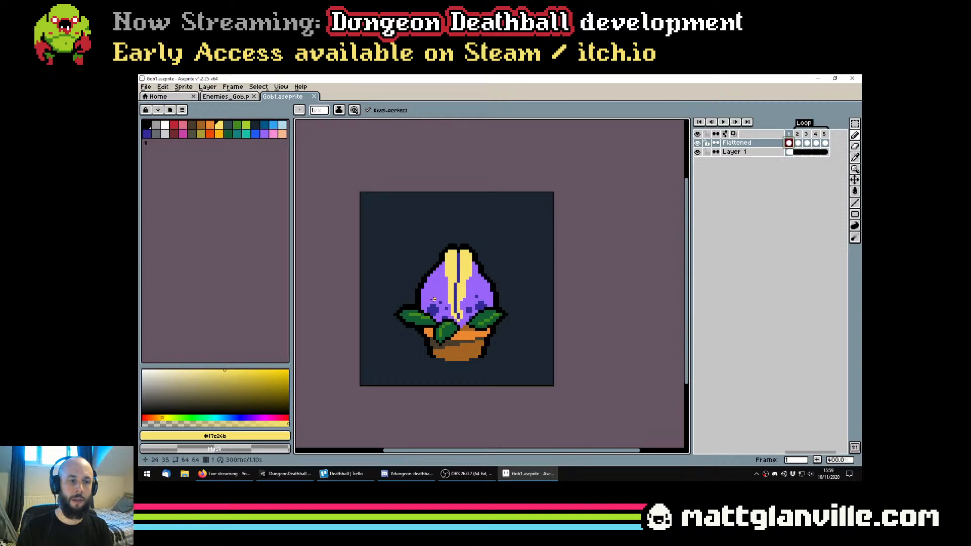
drag(485, 273, 495, 276)
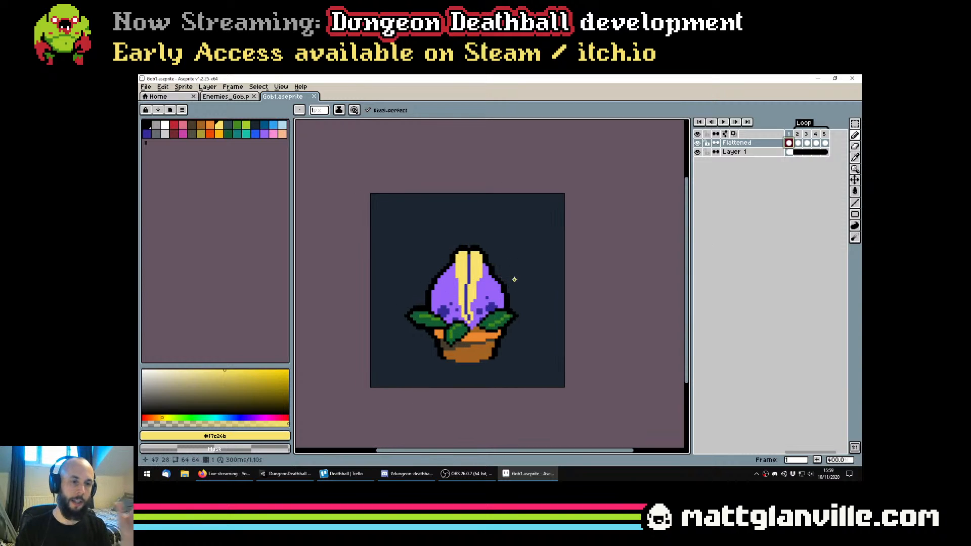
scroll(529, 367, up, 2)
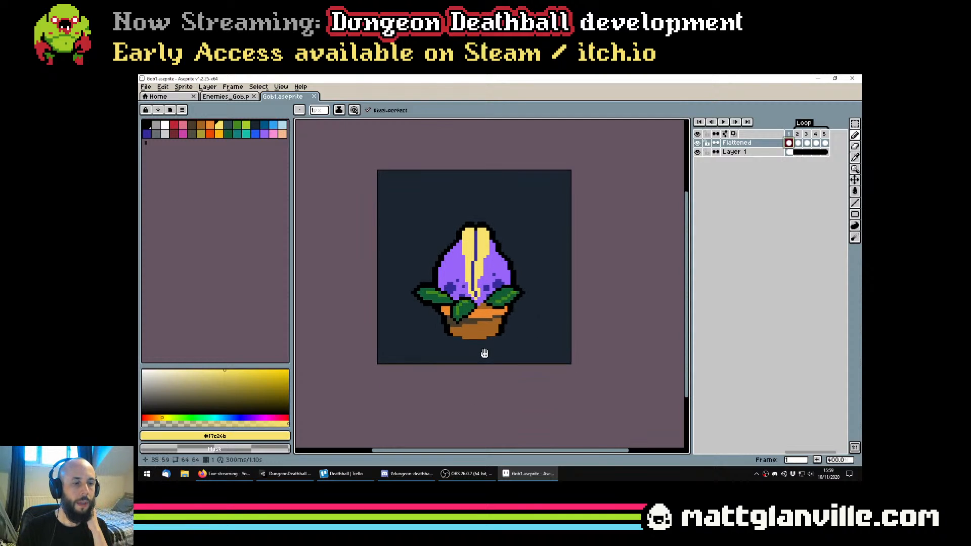
scroll(529, 338, down, 1)
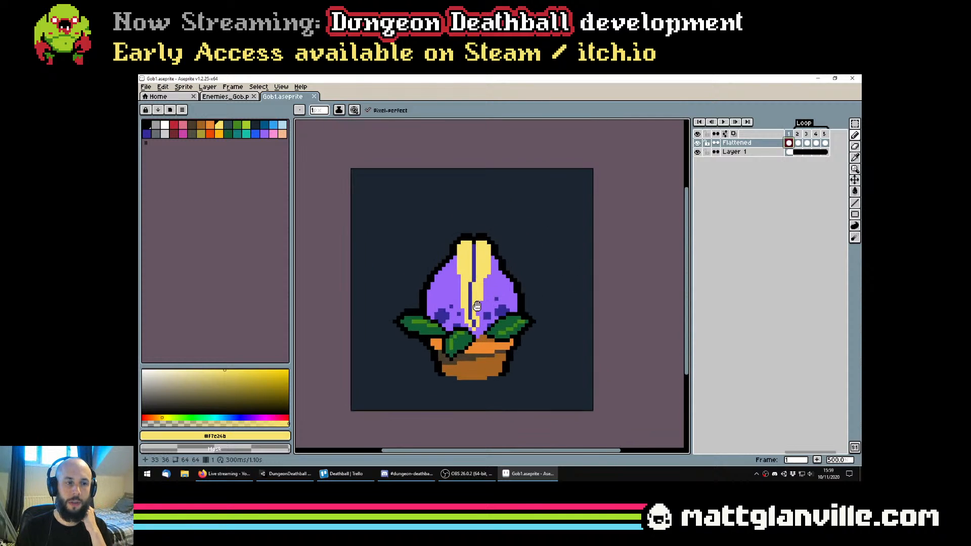
right_click(789, 143)
click(797, 235)
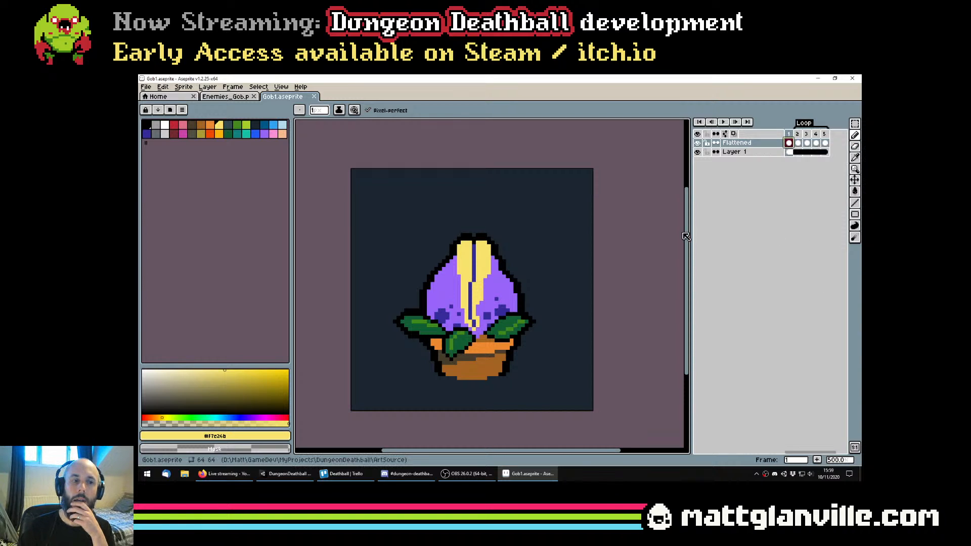
scroll(568, 255, down, 2)
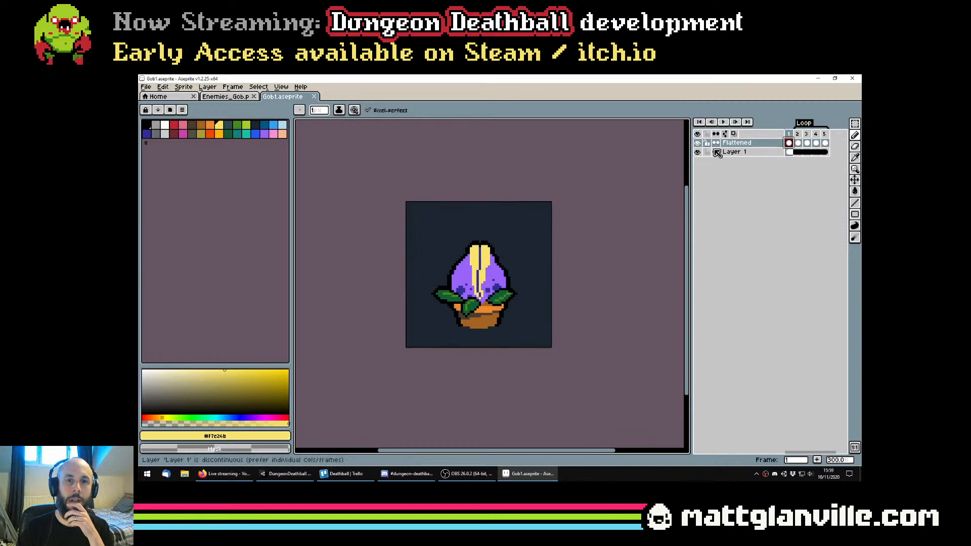
Hide Layer 1 and add a new layer named Rooted above the Flattened layer
click(697, 153)
right_click(790, 145)
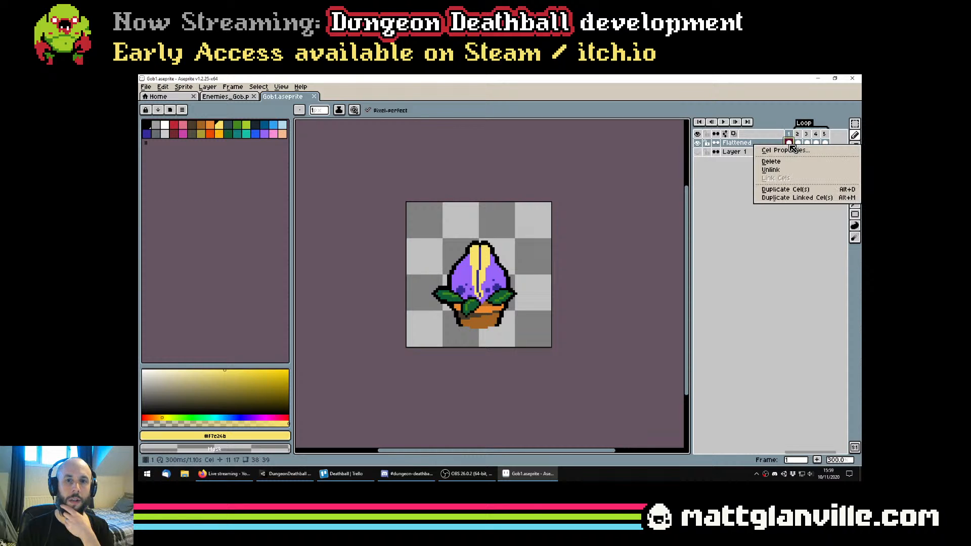
click(720, 145)
right_click(742, 151)
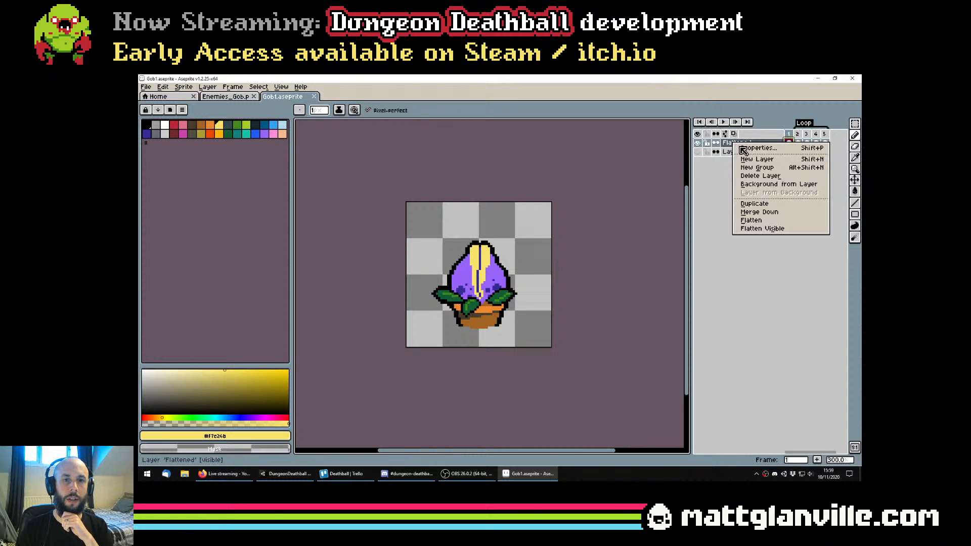
click(757, 159)
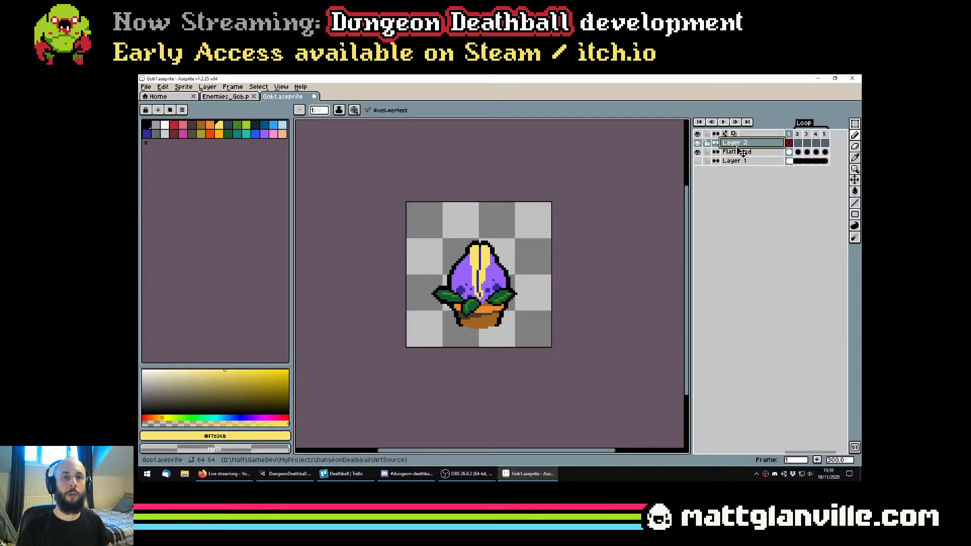
double_click(738, 147)
text(Ro)
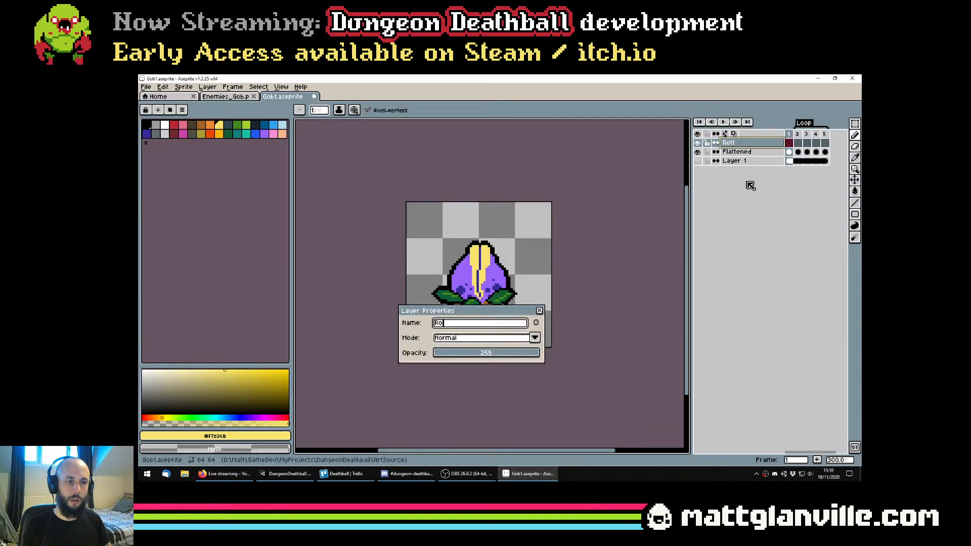
text(oted)
key(Return)
Rename the Flattened layer to Potted
key(Down)
key(shift+p)
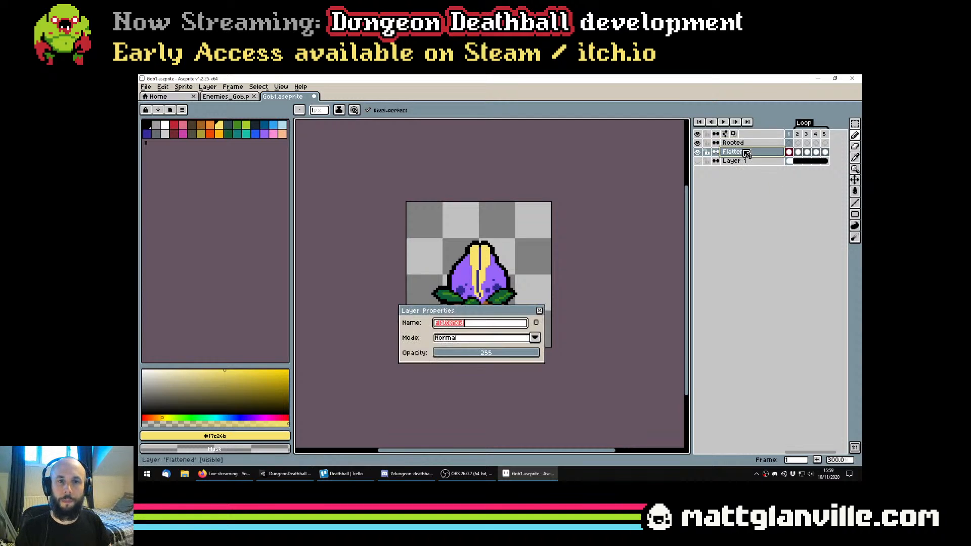
text(POtte)
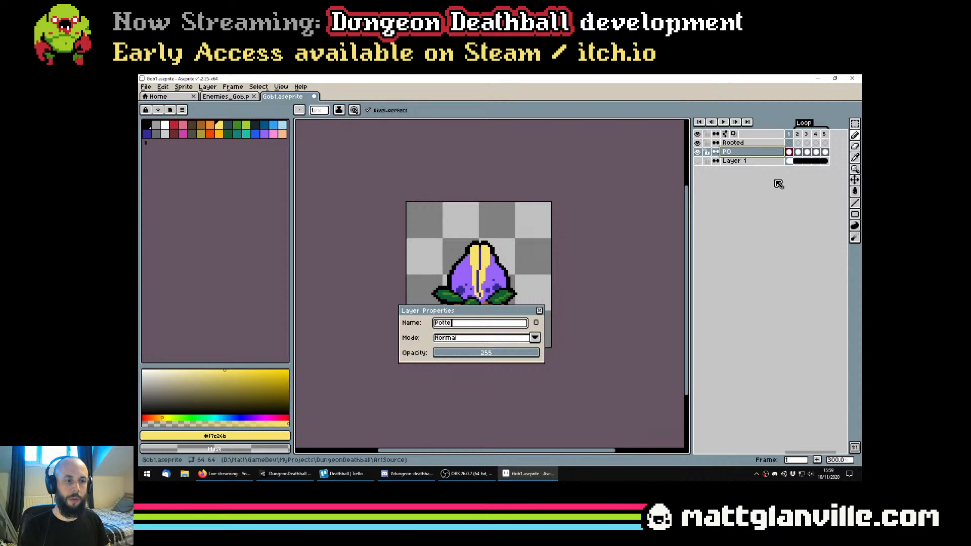
text(d)
key(Return)
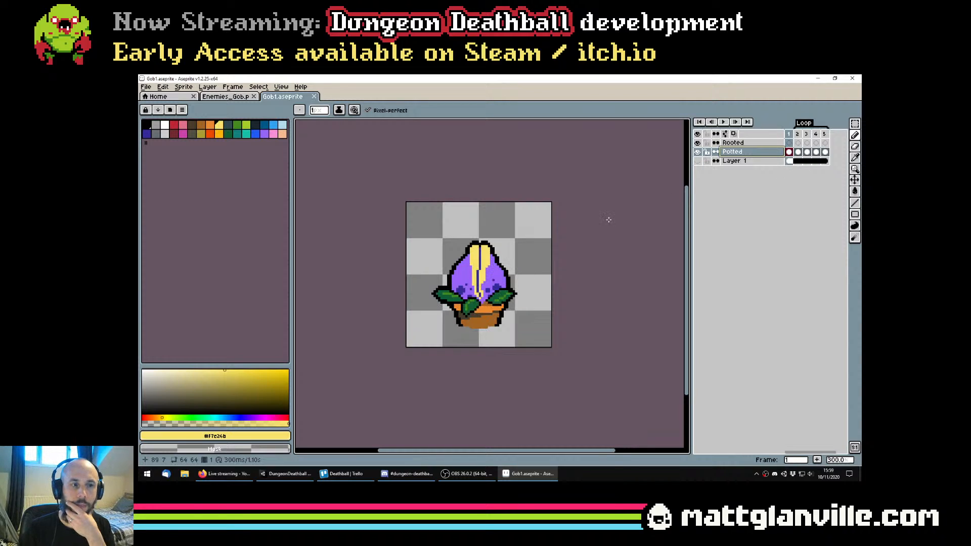
scroll(609, 219, up, 1)
scroll(440, 328, up, 1)
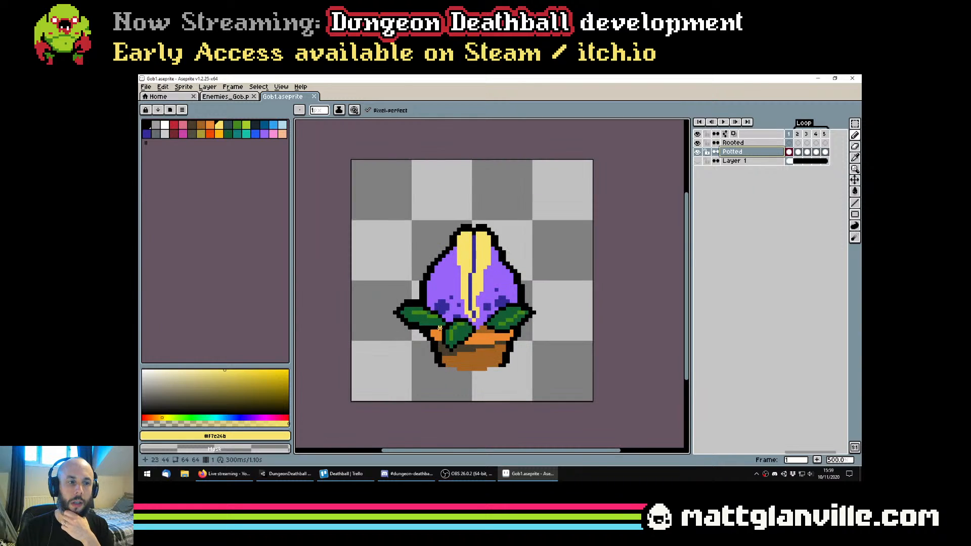
scroll(440, 328, down, 2)
scroll(462, 300, up, 1)
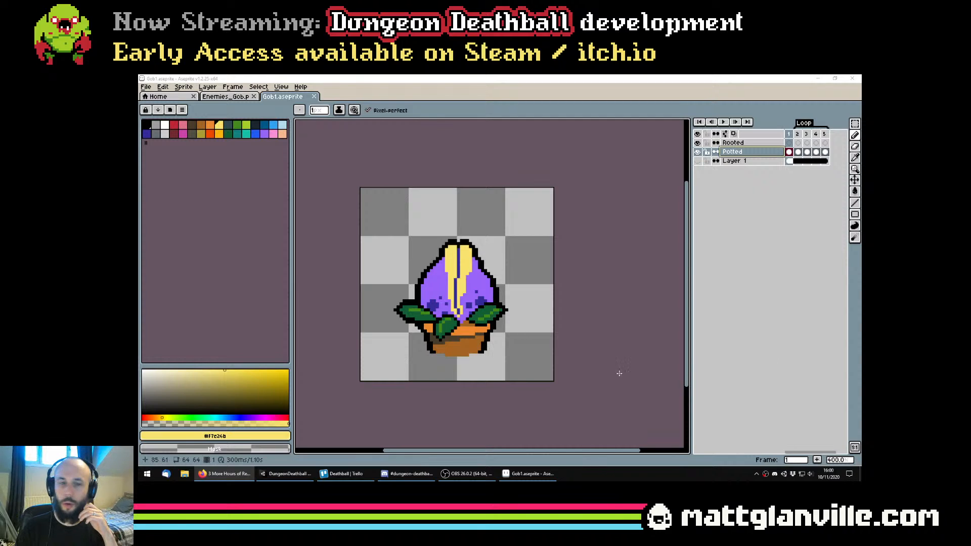
drag(618, 373, 631, 383)
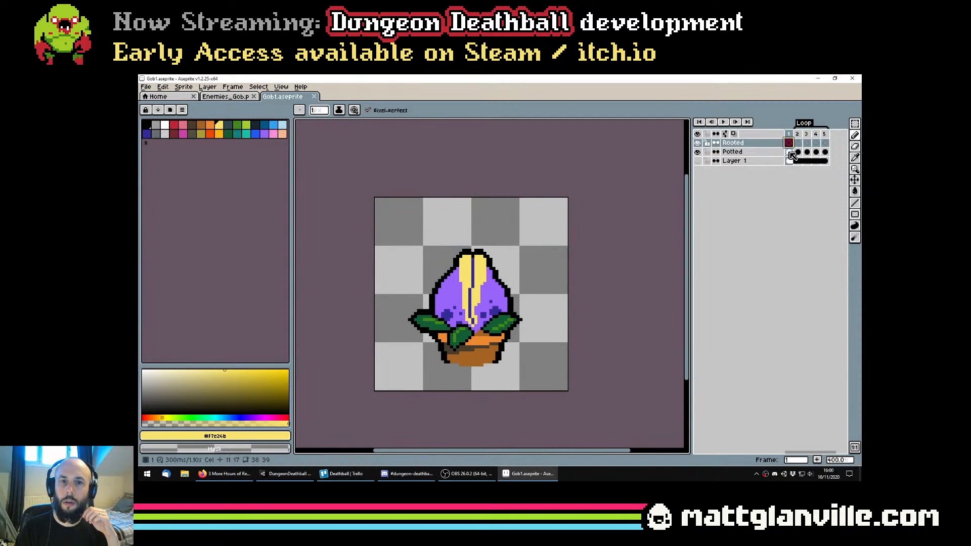
Copy the whole plant sprite from frame 1 of the Potted layer into frame 1 of the Rooted layer
scroll(516, 241, up, 2)
key(w)
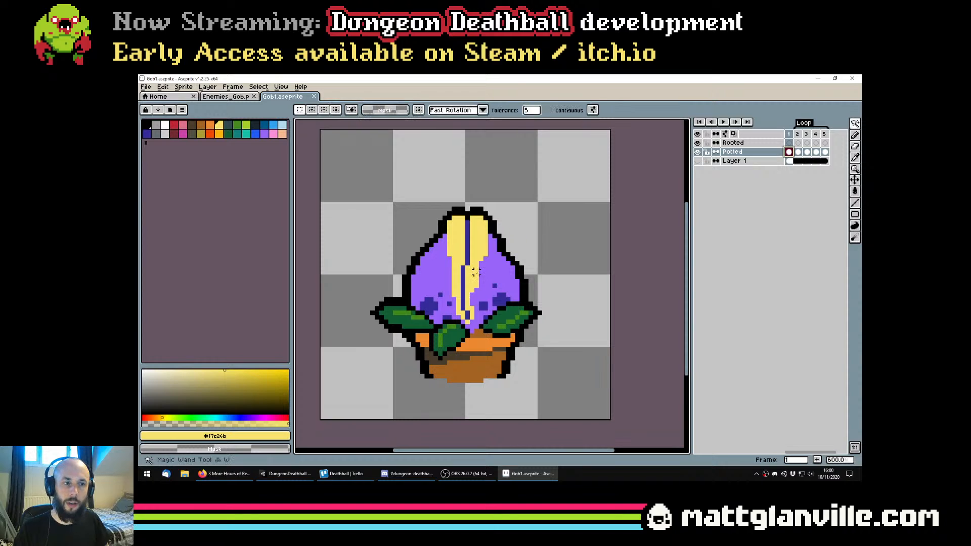
key(ctrl+a)
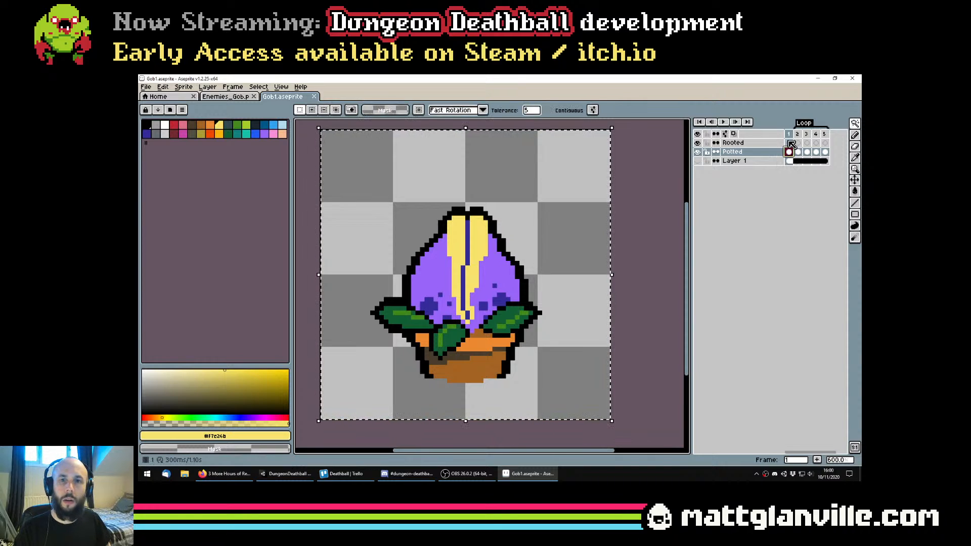
click(789, 143)
key(ctrl+v)
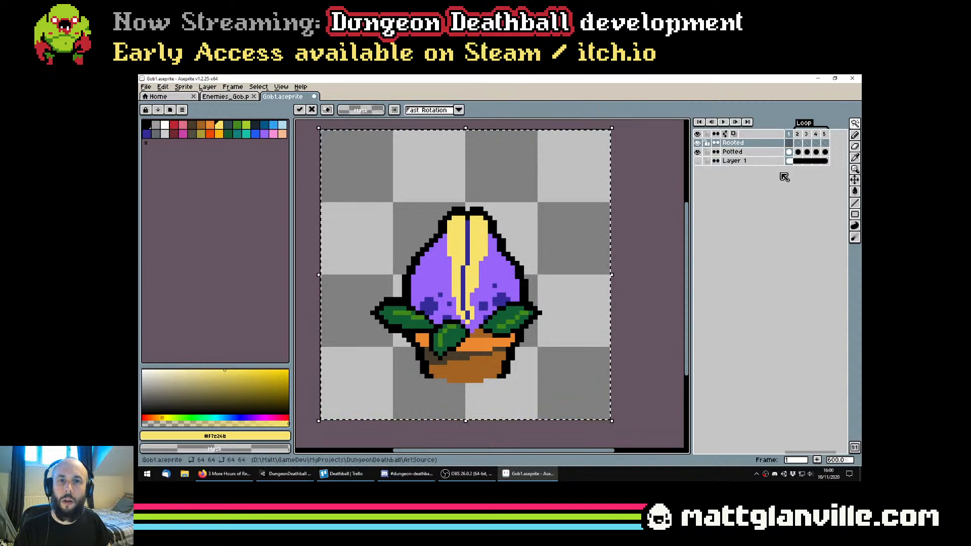
Hide the Potted layer, save Gob1.aseprite and clear the selection
click(697, 152)
key(ctrl+s)
drag(570, 235, 575, 230)
key(ctrl+d)
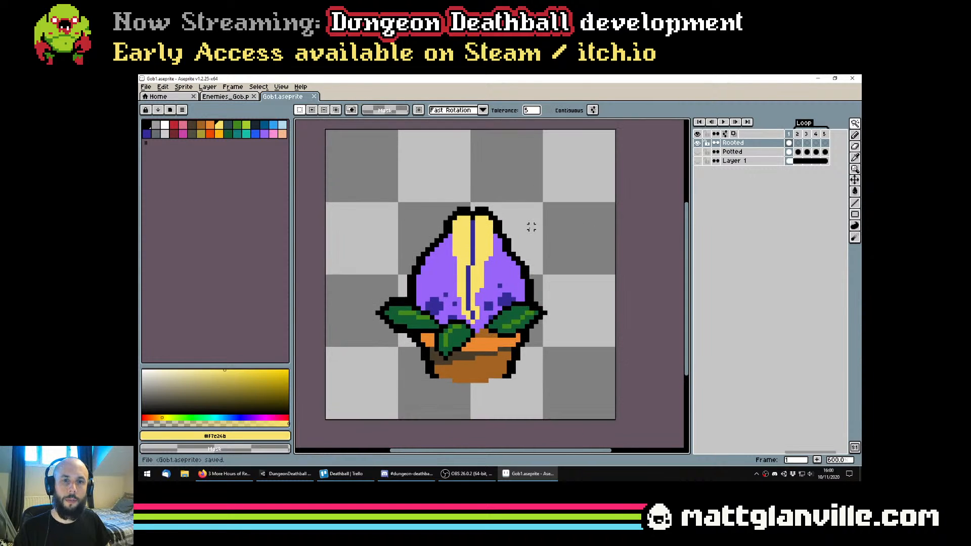
key(g)
scroll(448, 366, up, 1)
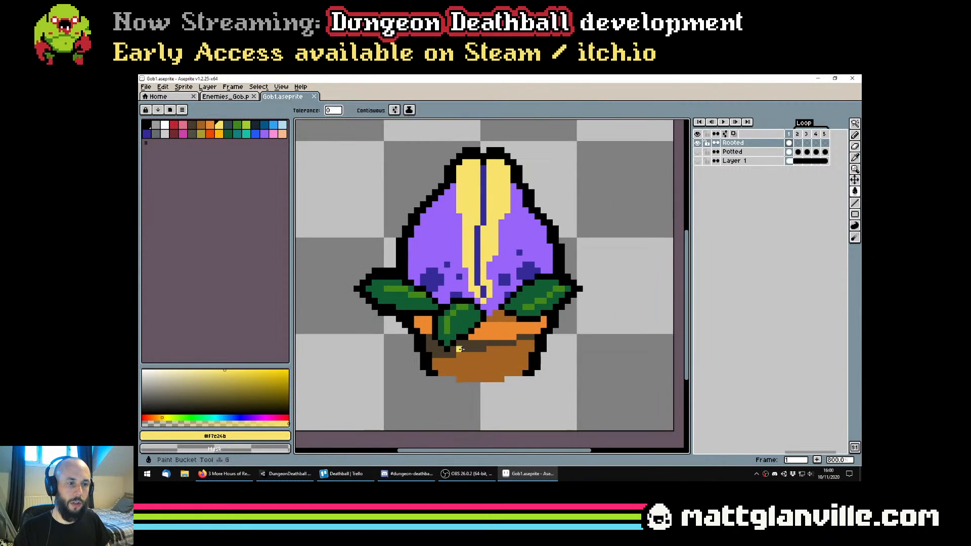
alt+click(556, 367)
click(521, 367)
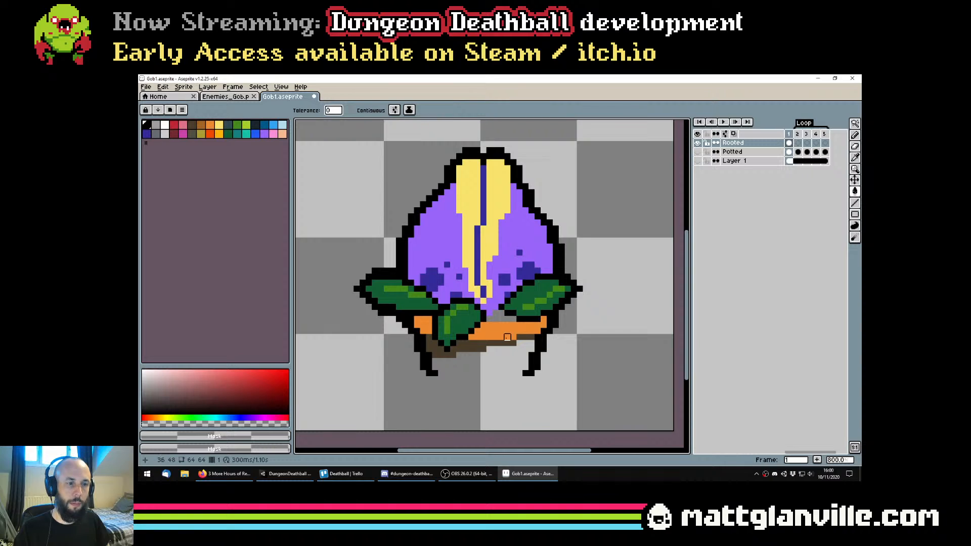
key(ctrl+z)
Clear the pot's brown and orange areas on the Rooted layer to transparent with contiguous Paint Bucket fills
click(371, 111)
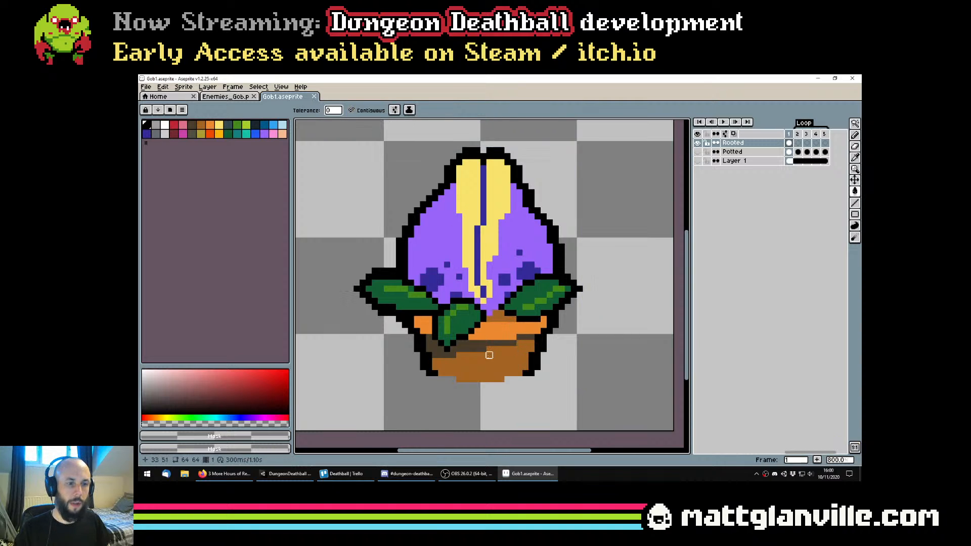
click(486, 360)
click(475, 344)
click(501, 324)
click(524, 336)
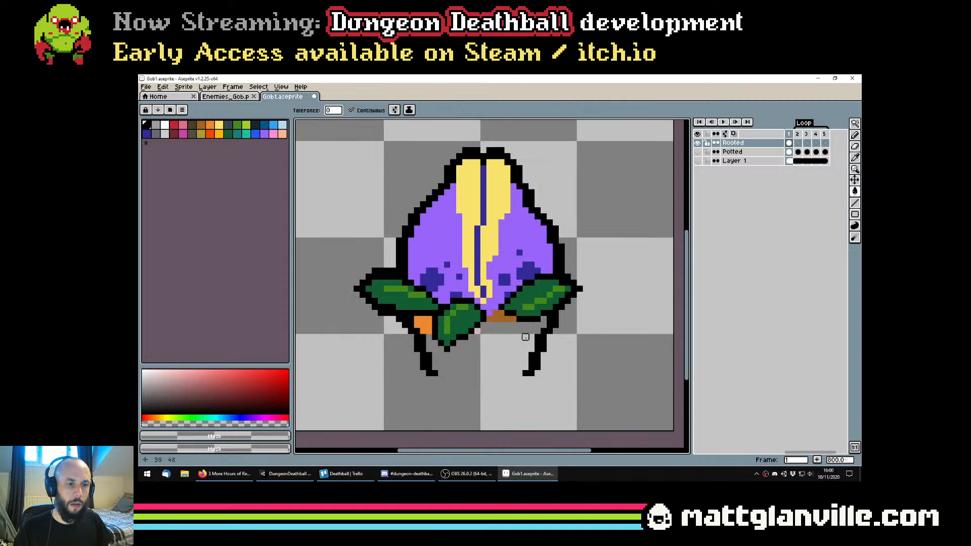
click(422, 325)
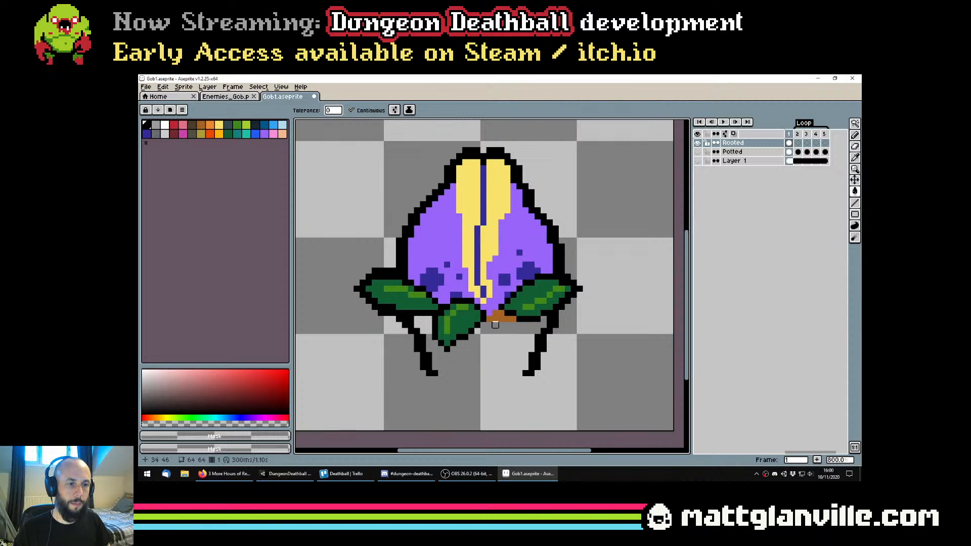
Fill the leftover brown soil patch beneath the bud with the bud's light purple
alt+click(492, 307)
click(497, 312)
scroll(504, 320, down, 3)
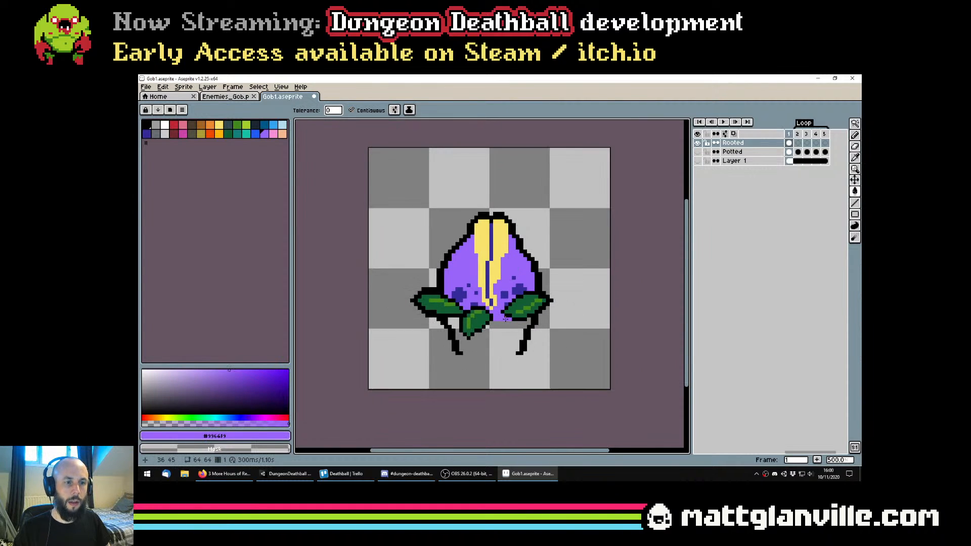
scroll(505, 323, up, 3)
key(ctrl+z)
key(ctrl+y)
scroll(502, 327, down, 5)
scroll(495, 353, up, 1)
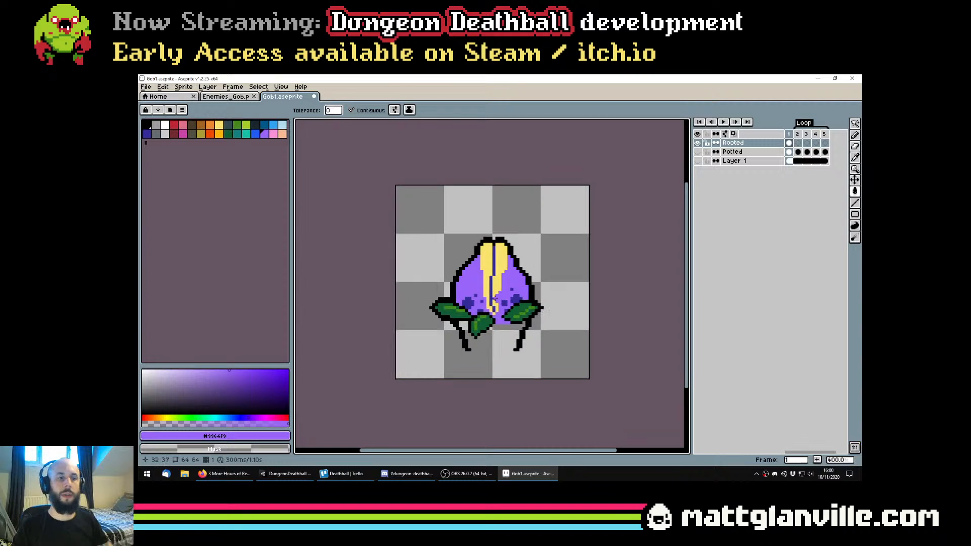
scroll(501, 260, down, 1)
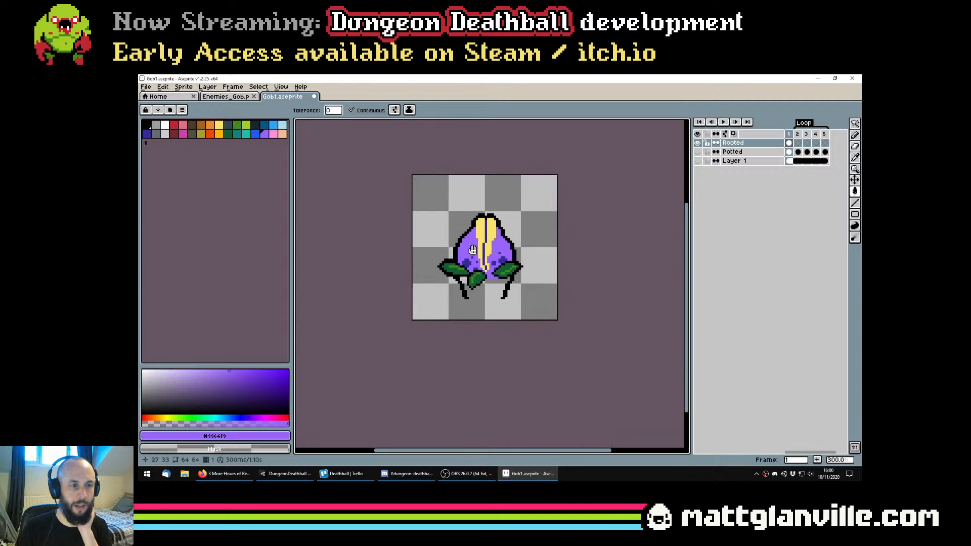
Recolour the dark purple spots on both sides of the bud white
scroll(500, 263, up, 3)
click(169, 124)
drag(452, 274, 464, 276)
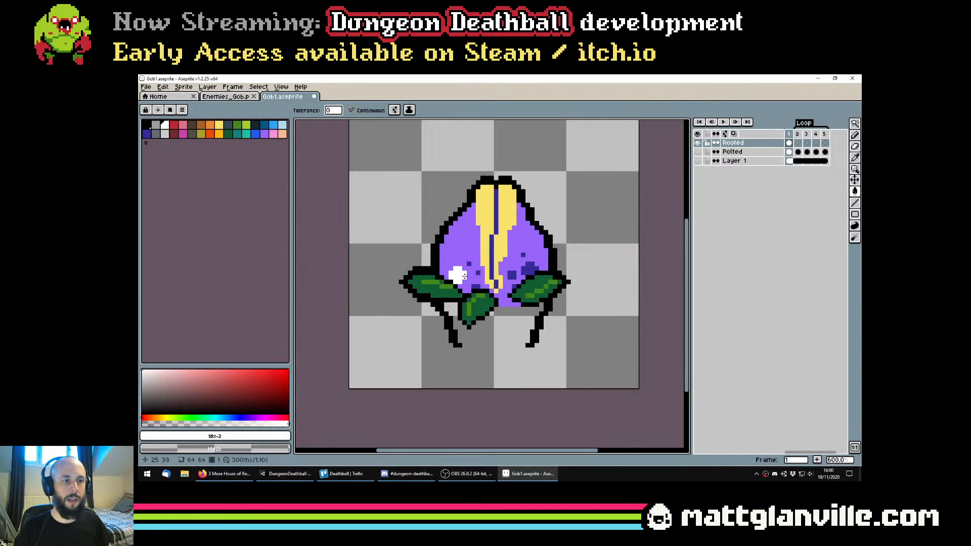
click(469, 264)
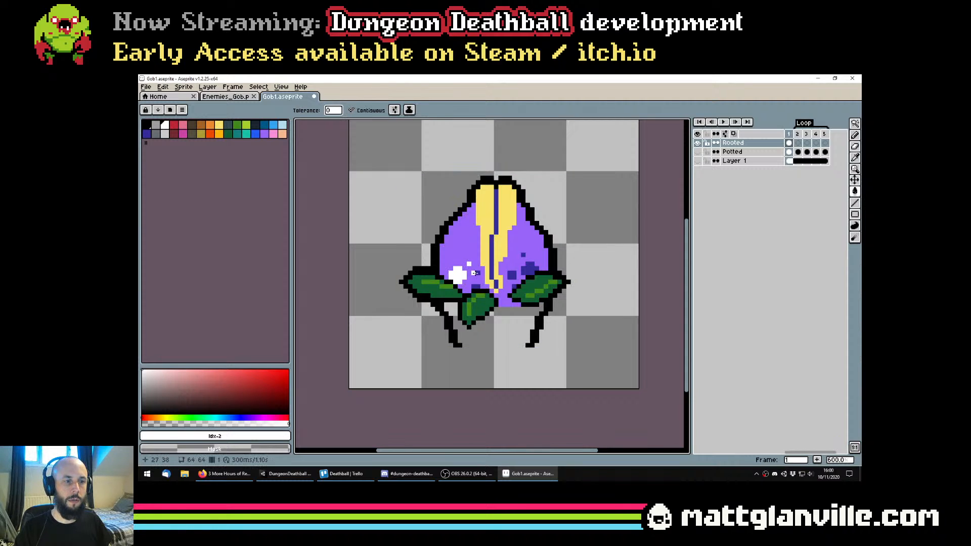
click(476, 287)
click(511, 274)
click(533, 269)
click(523, 255)
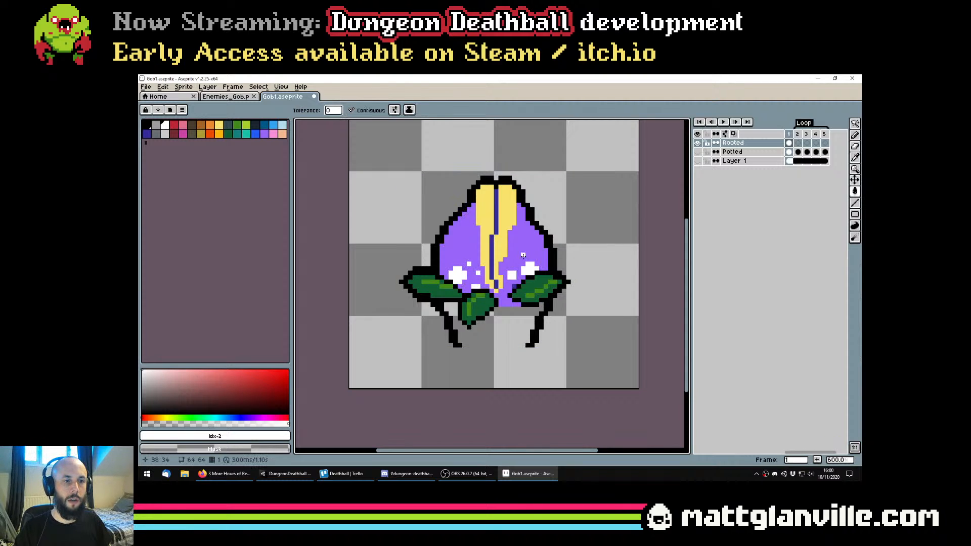
Show the sprite's Preview window
scroll(524, 257, down, 2)
click(282, 86)
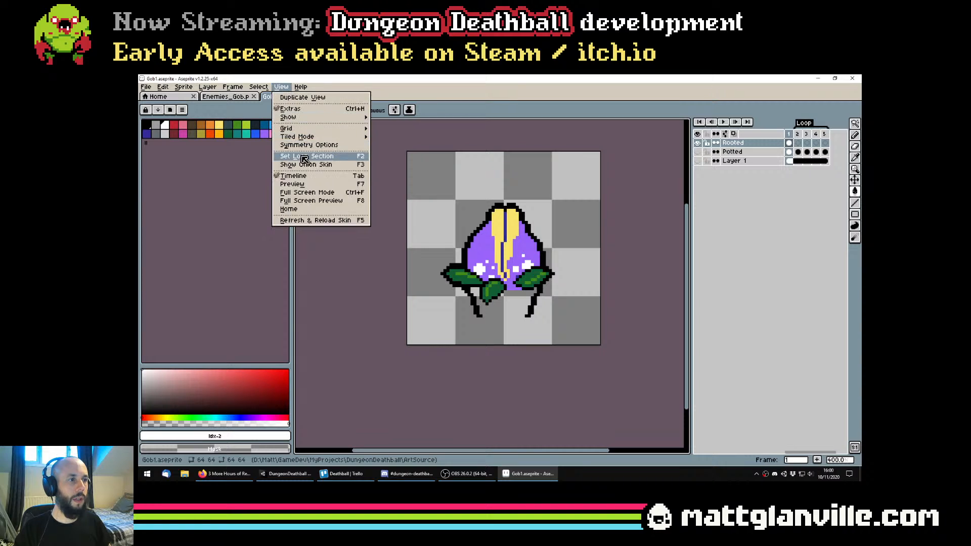
mouse_move(303, 130)
click(293, 184)
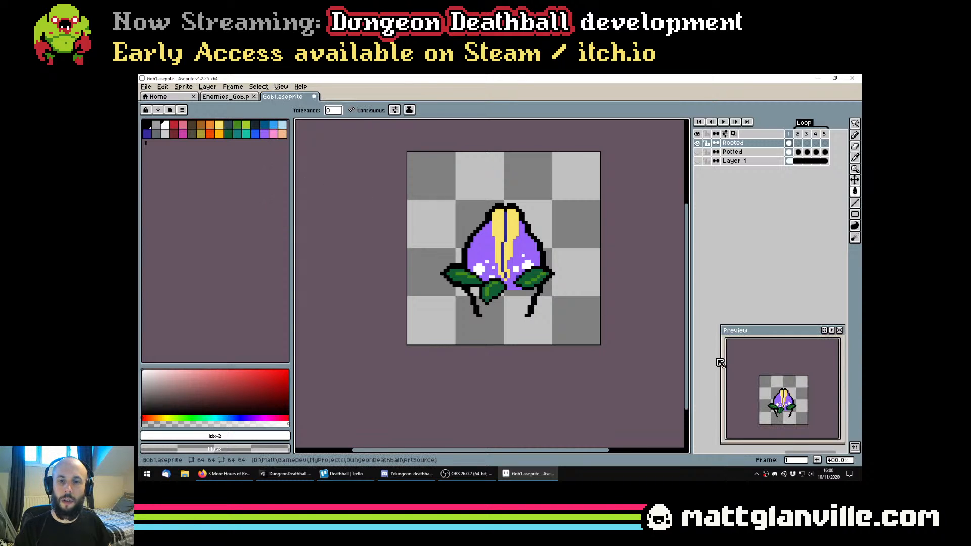
Undo the white spot fills, keeping the purple fill over the soil patch, and save Gob1.aseprite
key(ctrl+z)
key(ctrl+z)
key(ctrl+z)
key(ctrl+z)
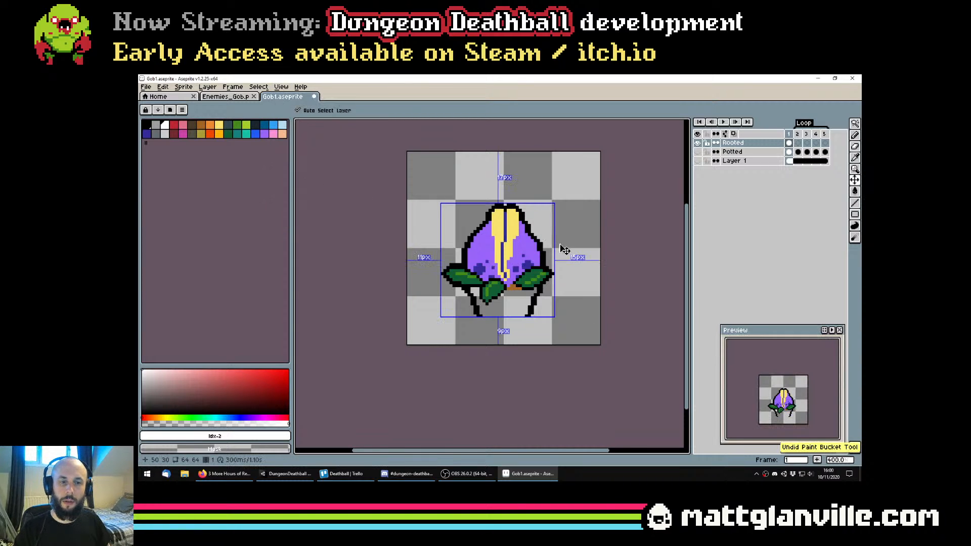
key(ctrl+y)
key(ctrl+s)
Erase the pot's remaining black side outlines below the leaves with a transparent 5 px Pencil brush
scroll(527, 297, up, 2)
alt+click(540, 336)
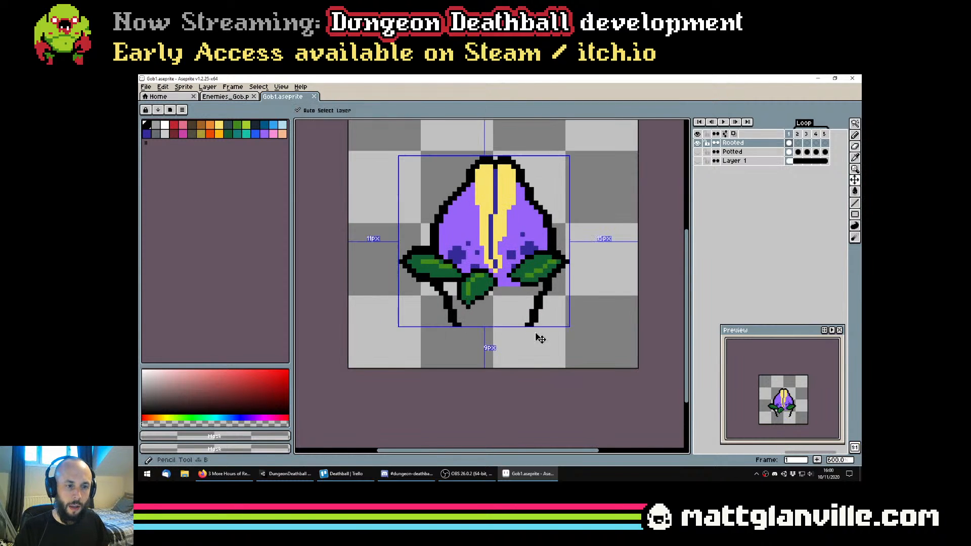
scroll(533, 322, down, 1)
drag(532, 325, 548, 297)
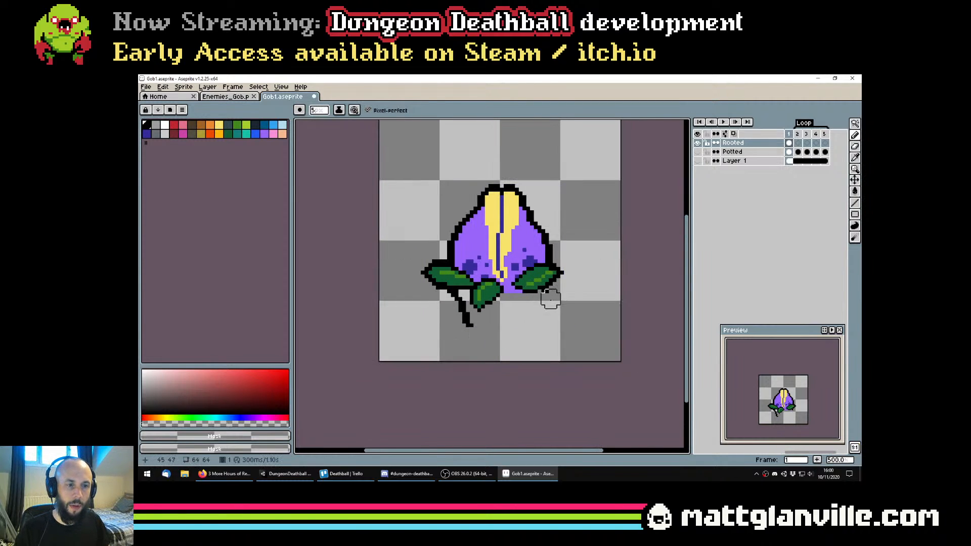
scroll(435, 306, up, 2)
drag(468, 291, 481, 325)
scroll(556, 344, down, 2)
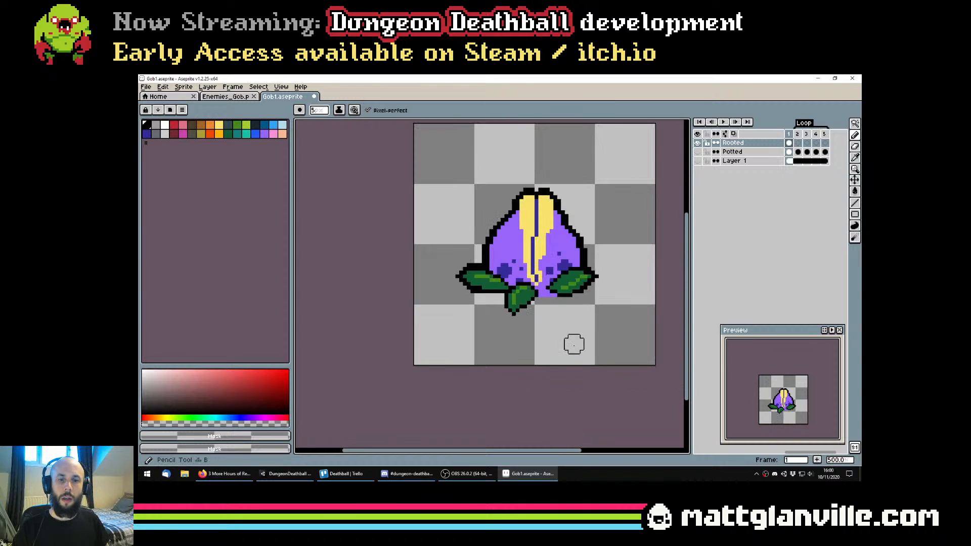
scroll(574, 345, down, 1)
drag(555, 341, 500, 338)
scroll(502, 334, up, 1)
scroll(500, 331, down, 2)
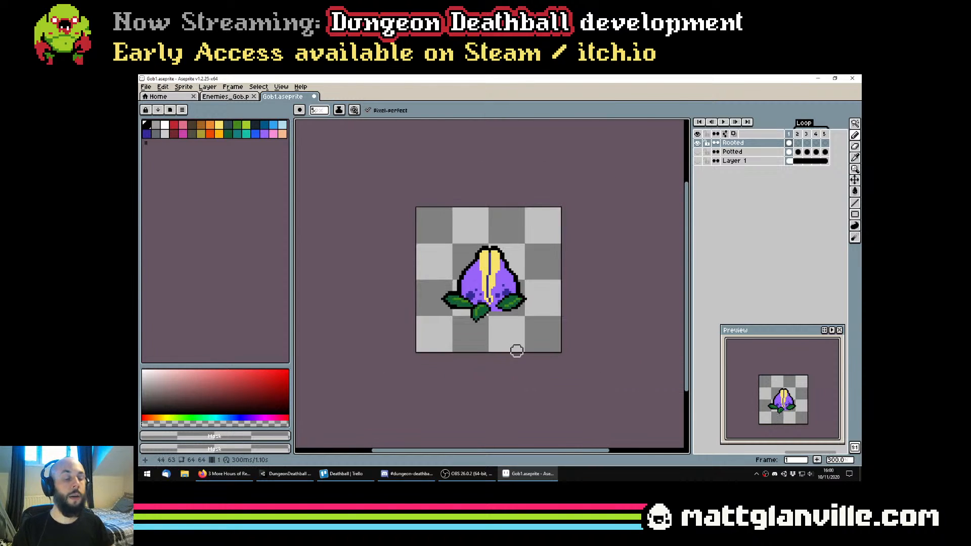
scroll(516, 351, up, 3)
Clear the dark and light green from all three leaves with transparent fills, turning off contiguous filling for the remaining green
key(g)
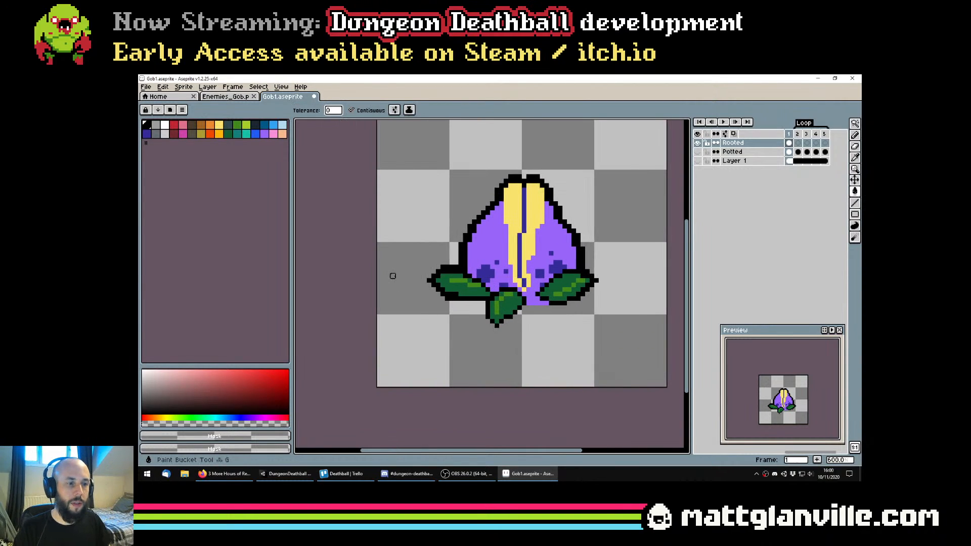
click(458, 286)
click(506, 303)
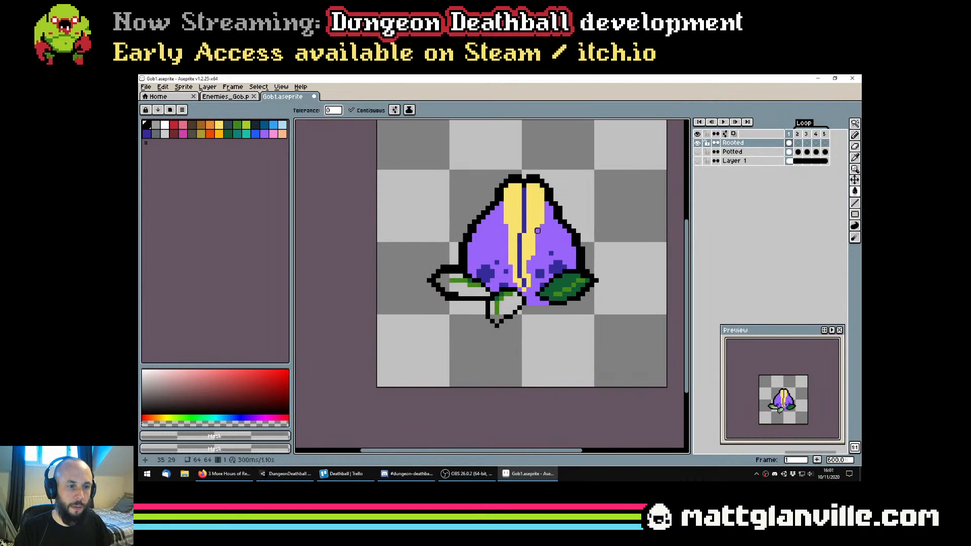
click(368, 110)
click(564, 285)
click(568, 290)
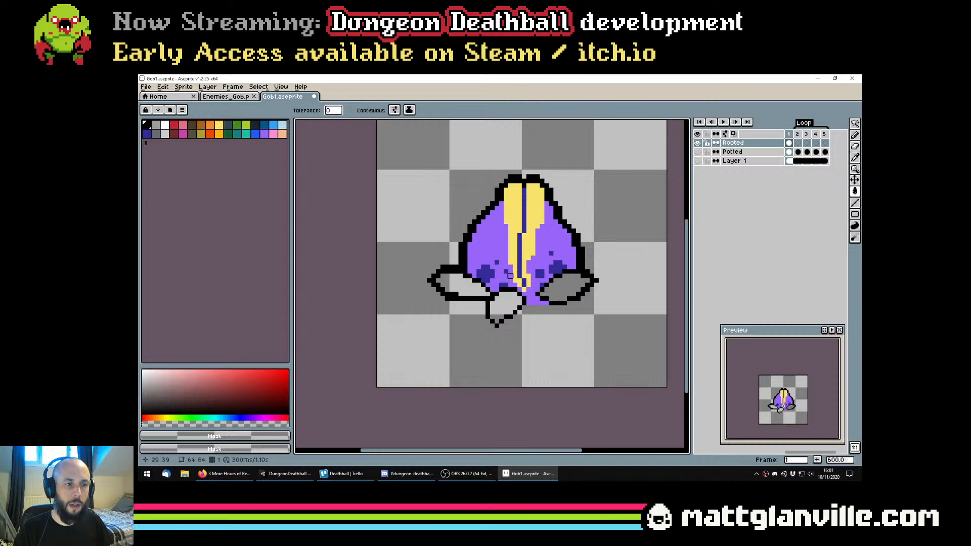
Erase the three black leaf outlines around the bud's base with a 5 px brush, using 1 px for the last pixels
key(e)
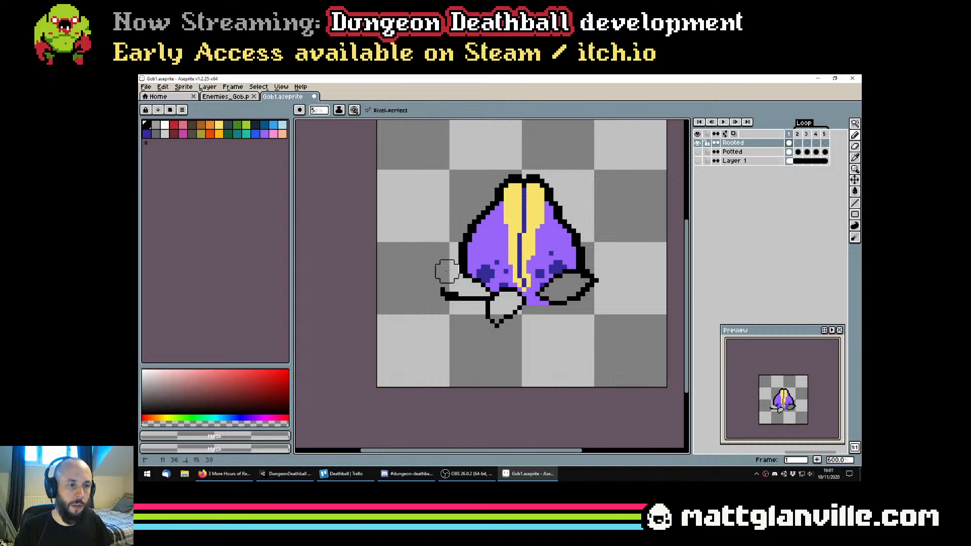
drag(445, 291, 479, 304)
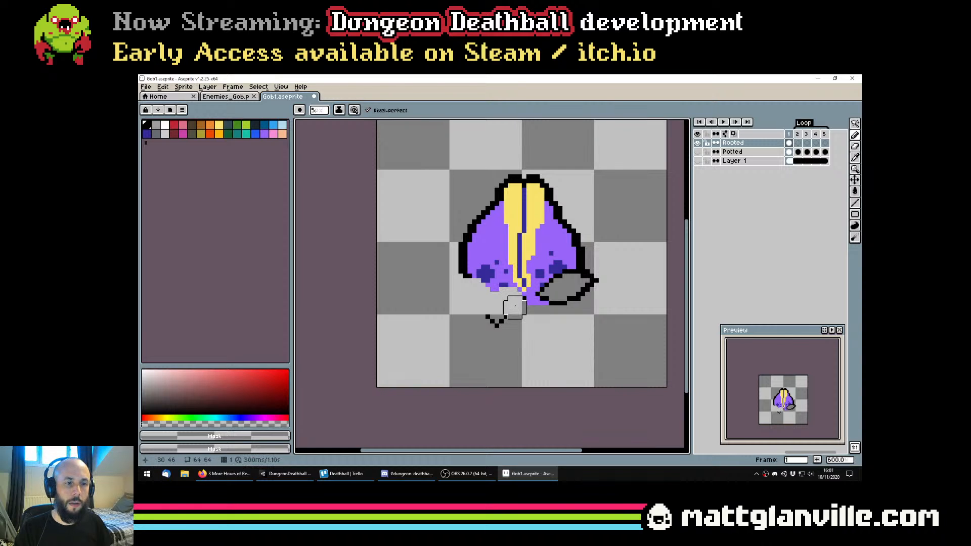
drag(472, 319, 487, 320)
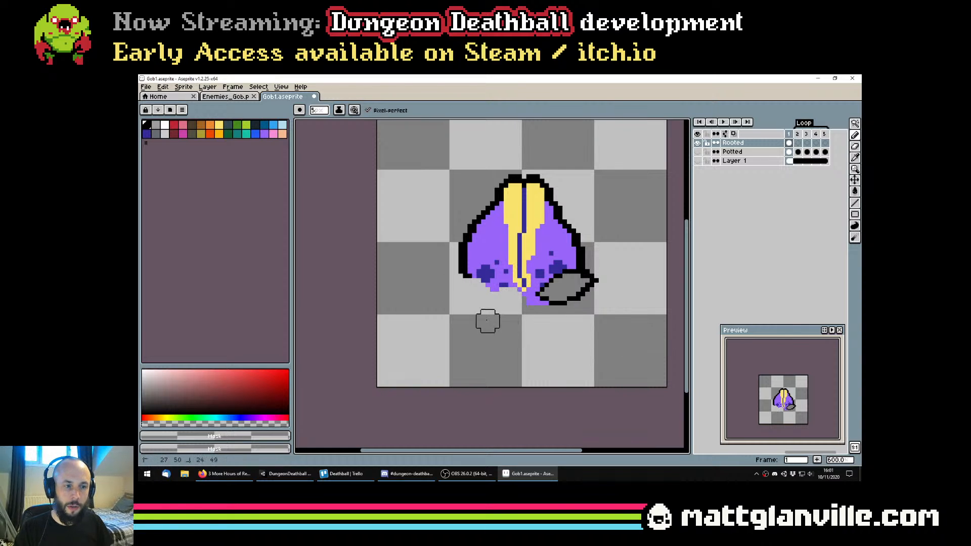
mouse_move(578, 313)
mouse_down()
mouse_move(558, 302)
mouse_move(592, 284)
mouse_up()
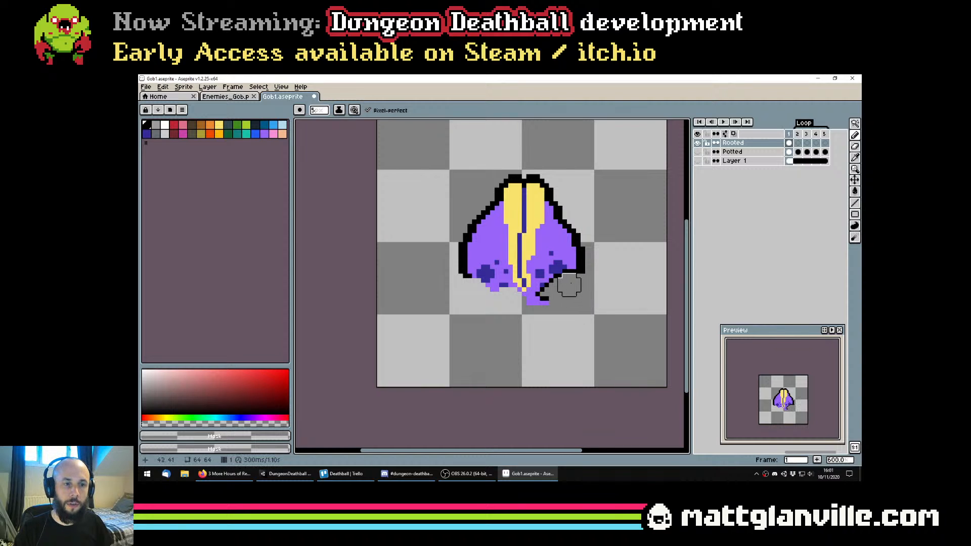
click(569, 281)
click(560, 285)
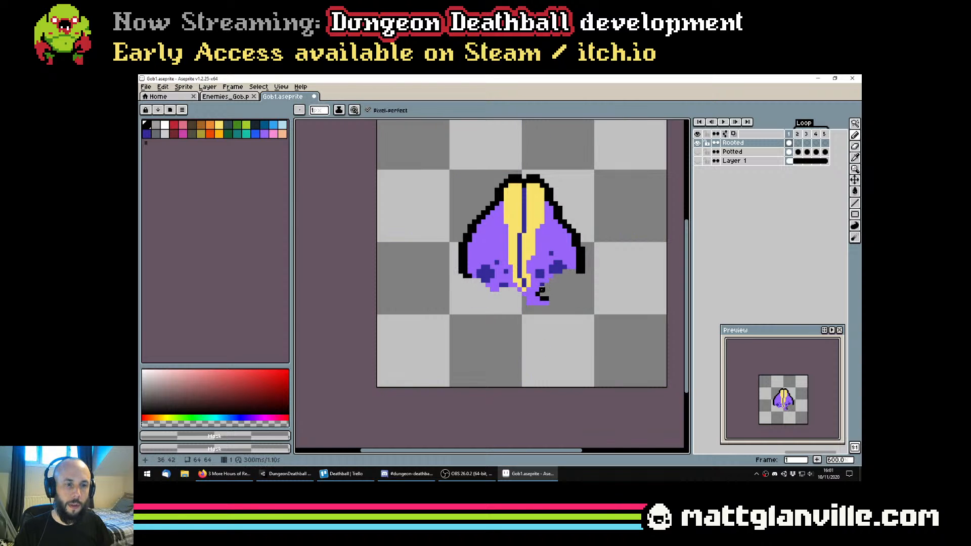
drag(541, 294, 546, 295)
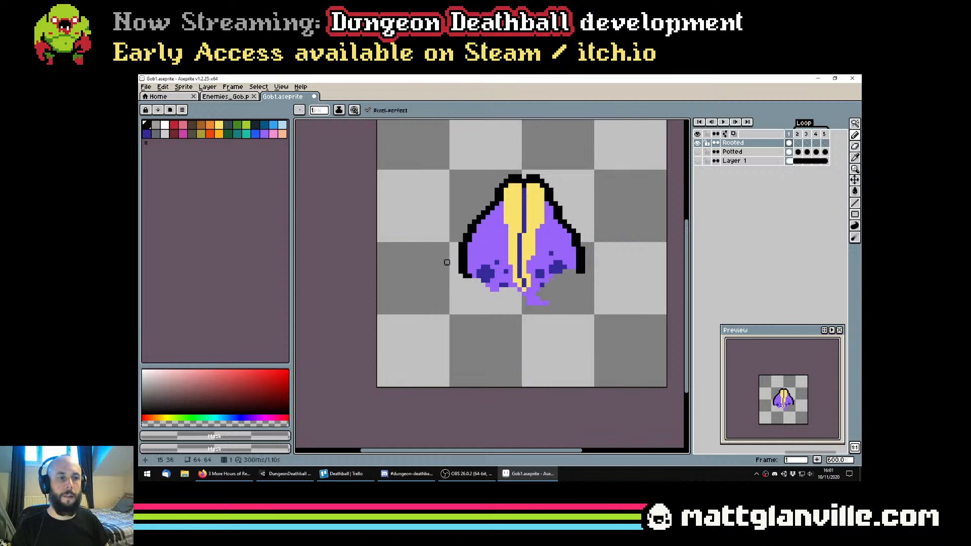
Set the Pencil to black with a 4 px brush and save Gob1.aseprite
key(b)
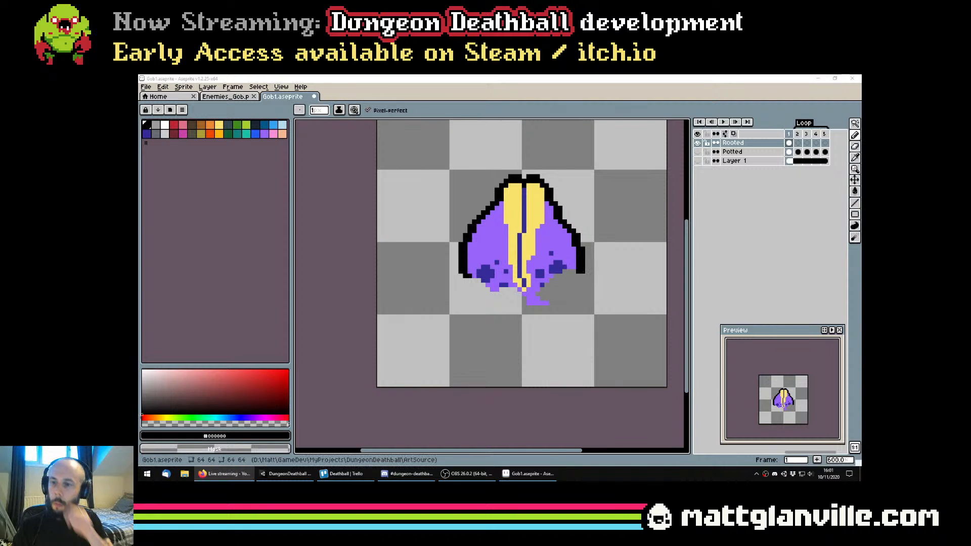
scroll(511, 291, down, 1)
scroll(505, 287, down, 5)
scroll(509, 284, up, 2)
scroll(509, 287, up, 2)
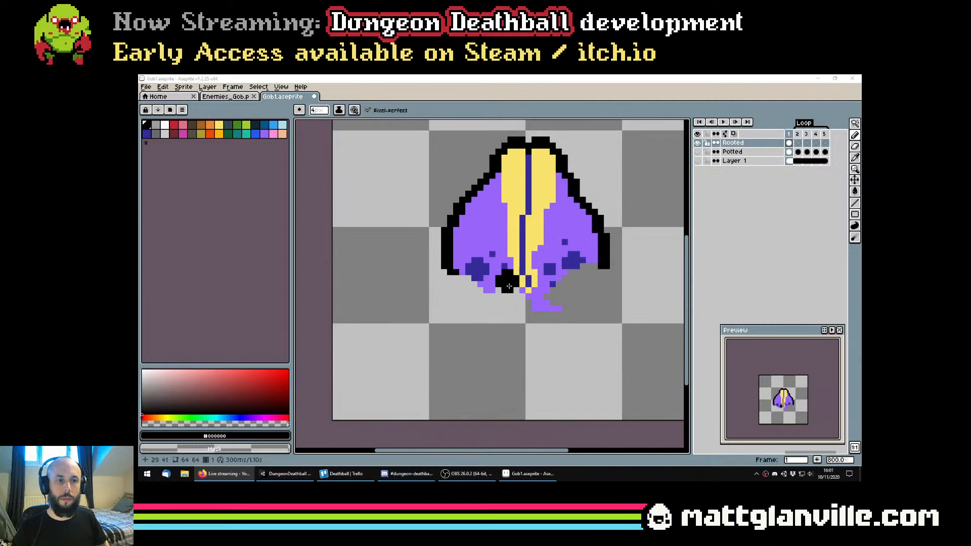
scroll(509, 287, down, 2)
key(ctrl+s)
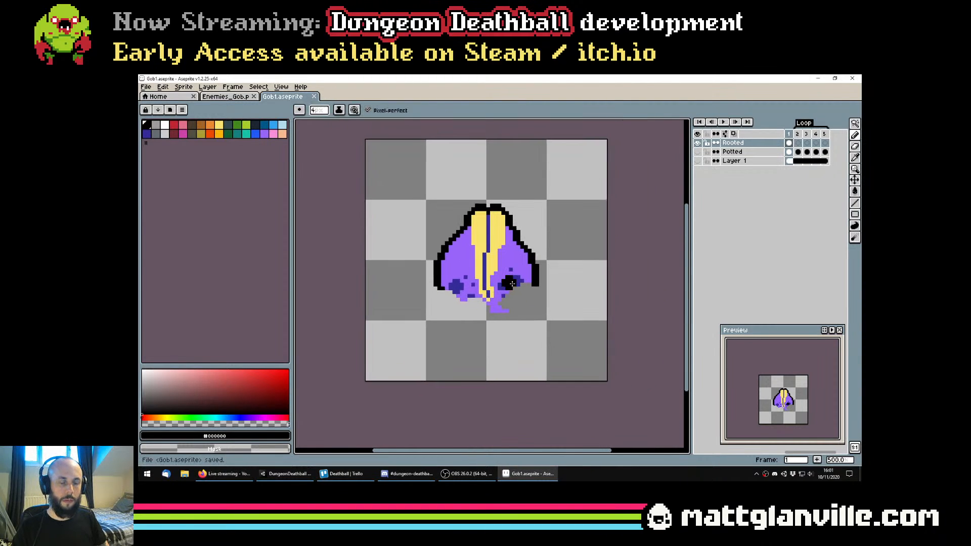
Move the bare flower bud higher on the canvas and save Gob1.aseprite
key(v)
drag(512, 281, 515, 247)
key(ctrl+z)
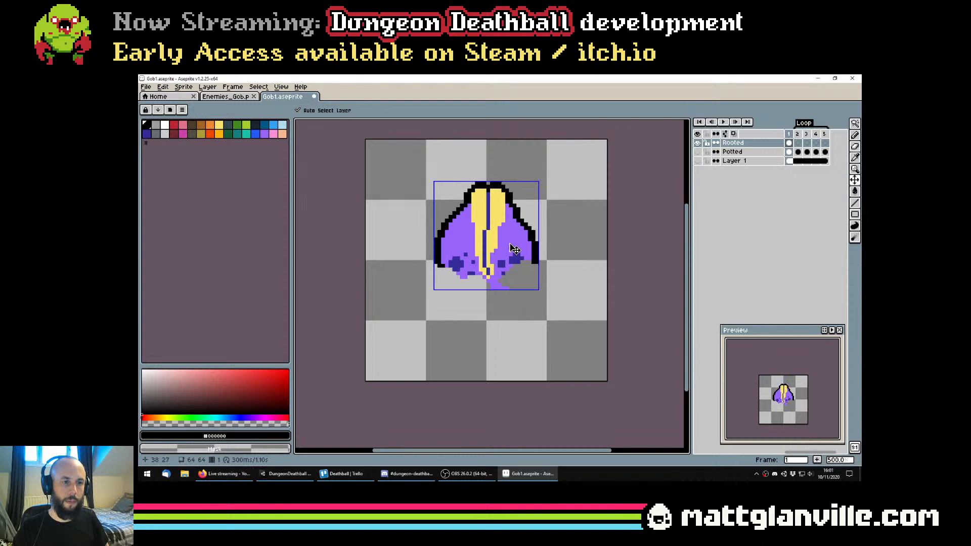
key(ctrl+s)
Set the black Pencil's brush size to 2 px and check its brush shape options
scroll(507, 261, up, 2)
key(b)
click(384, 268)
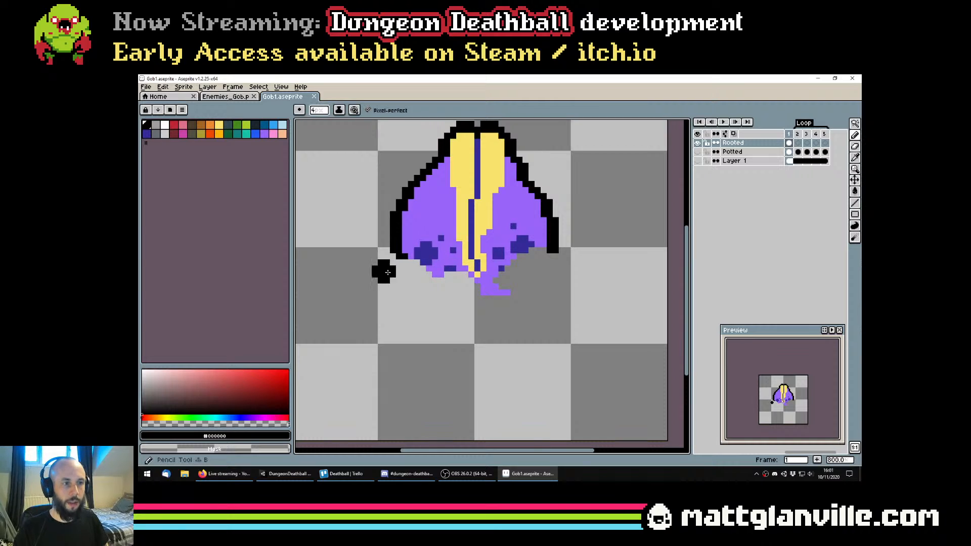
scroll(403, 268, up, 2)
scroll(400, 266, up, 2)
drag(435, 315, 417, 289)
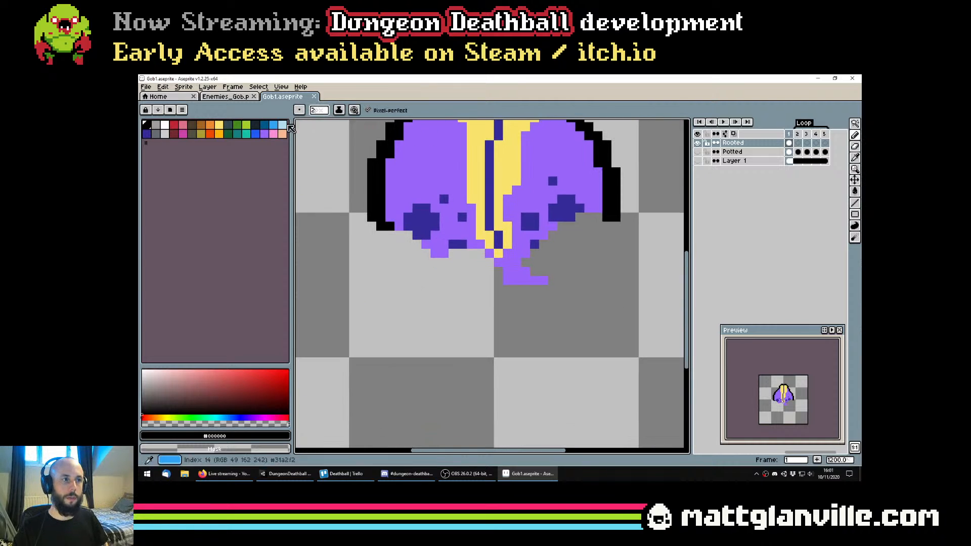
click(302, 110)
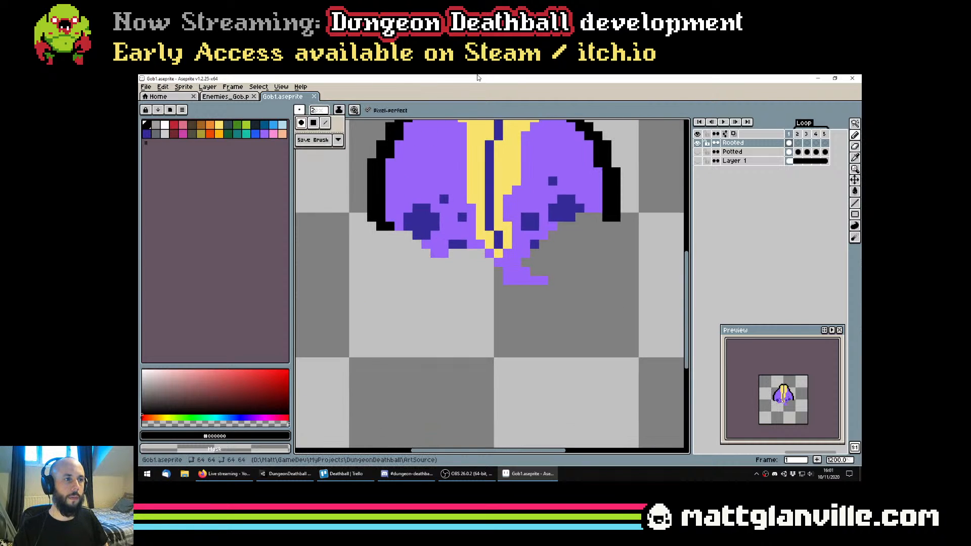
scroll(453, 269, down, 4)
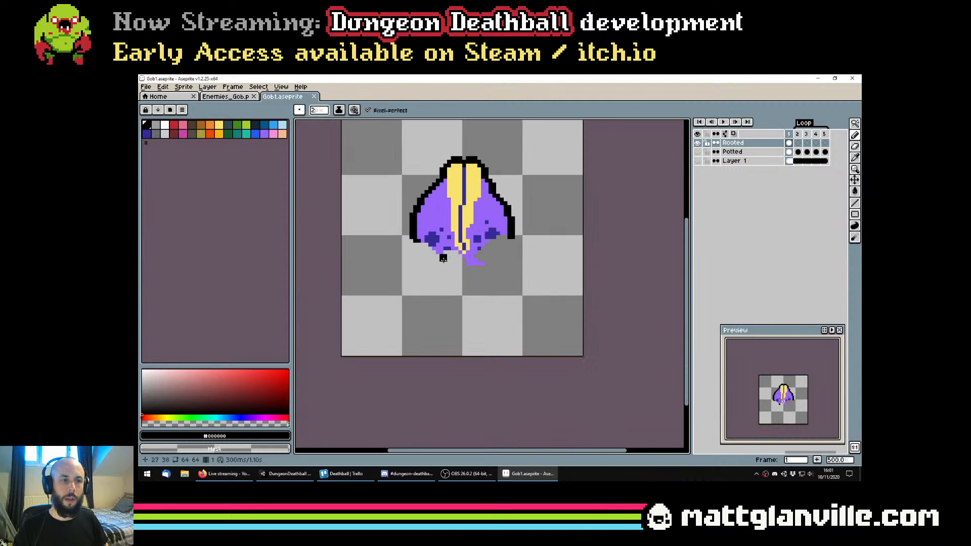
Paint a thick curved front root below the bud's left half in grey-brown #524f40, using a 3 px Pencil brush
scroll(448, 297, up, 1)
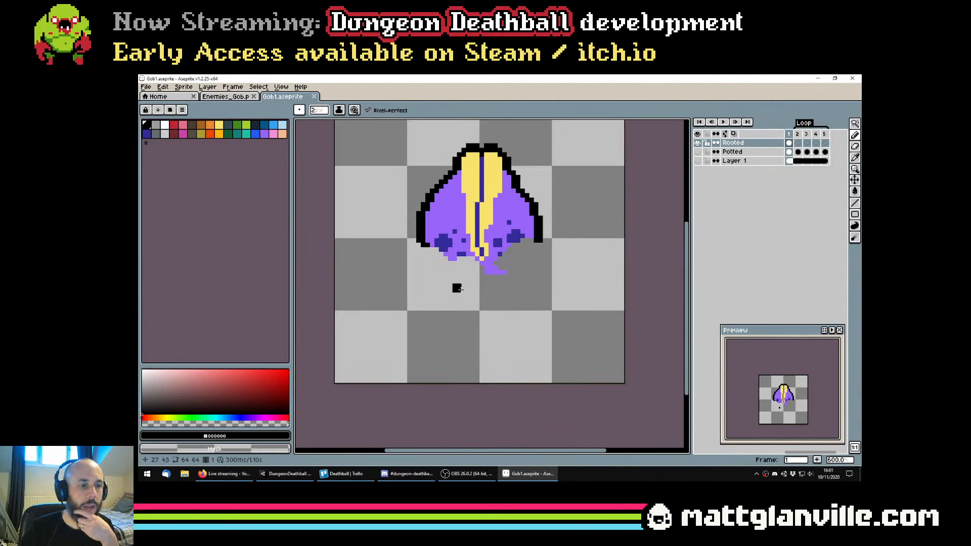
scroll(449, 299, up, 1)
key(ctrl)
scroll(466, 321, down, 1)
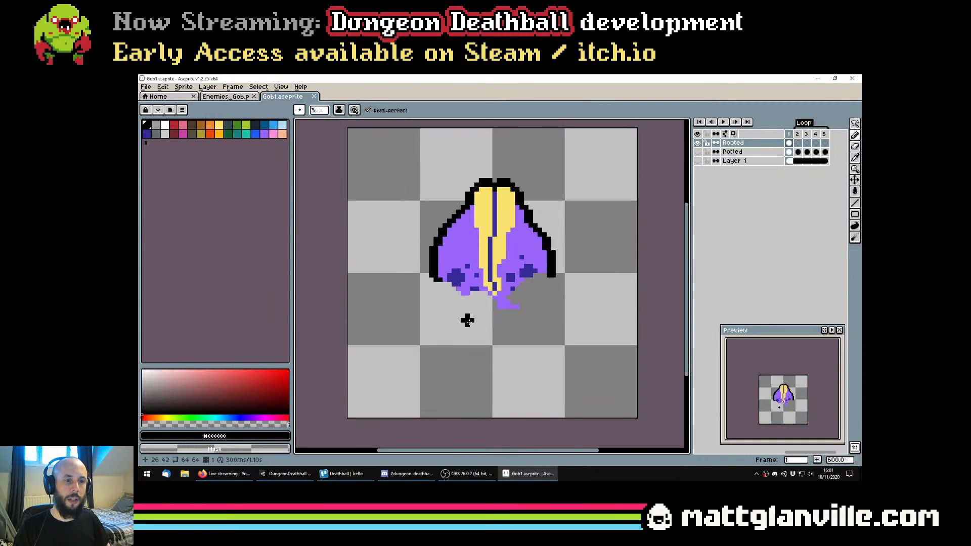
click(192, 134)
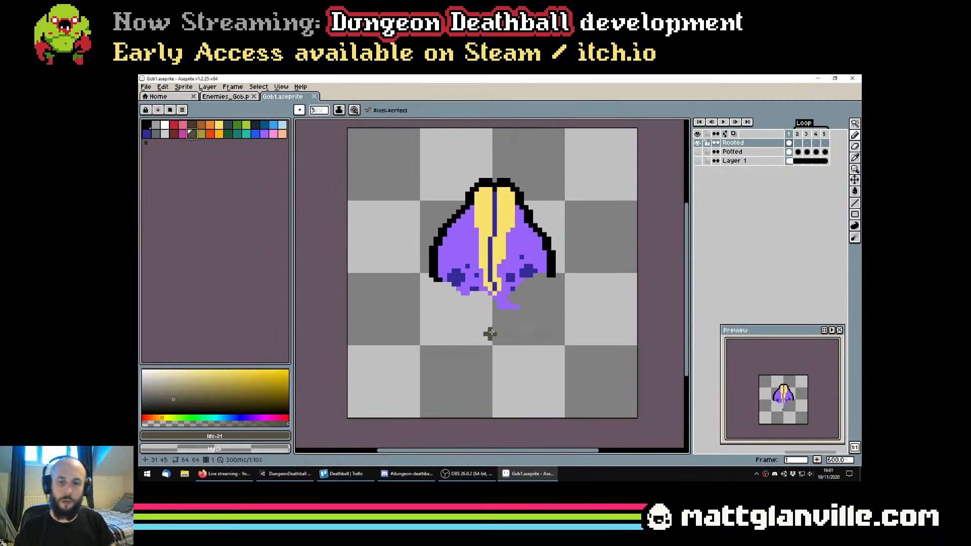
drag(471, 333, 464, 321)
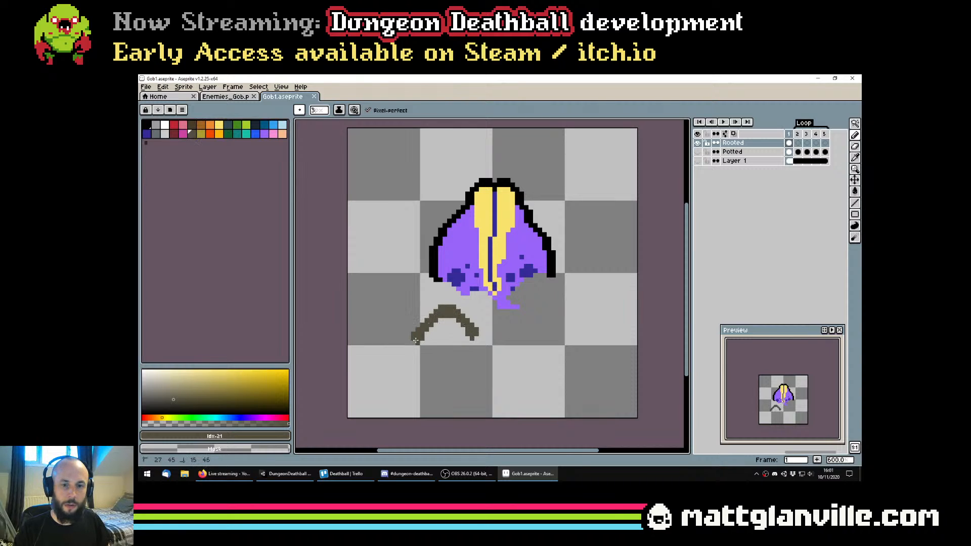
mouse_move(407, 348)
mouse_down()
mouse_move(422, 314)
mouse_move(444, 299)
mouse_move(466, 306)
mouse_move(478, 331)
mouse_up()
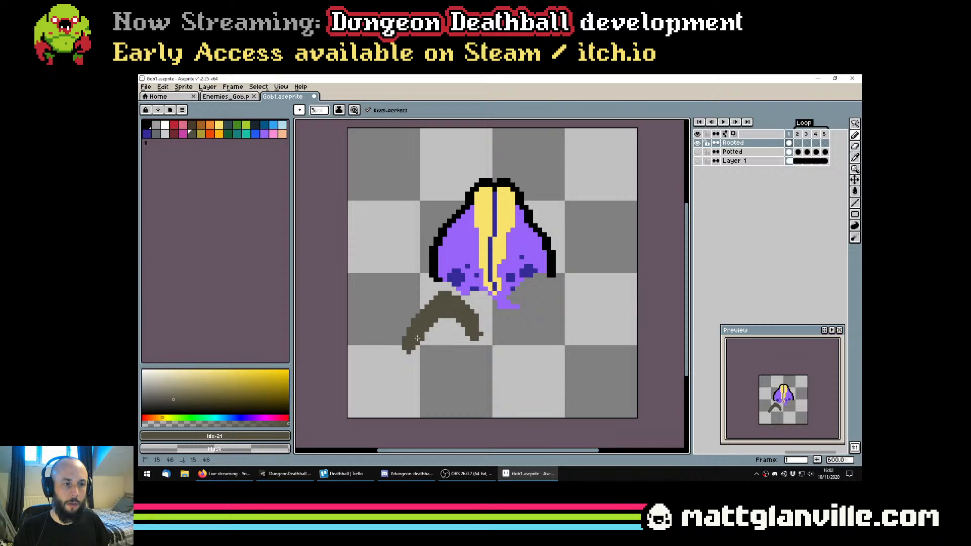
scroll(512, 323, up, 1)
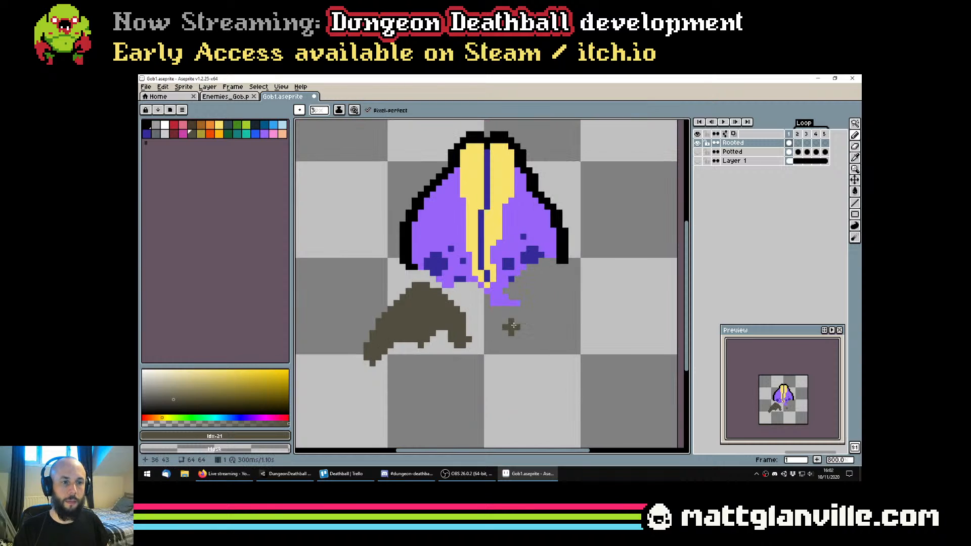
Paint a second grey-brown front root below the bud's right half and save Gob1.aseprite
mouse_move(505, 332)
mouse_down()
mouse_move(544, 311)
mouse_move(554, 360)
mouse_up()
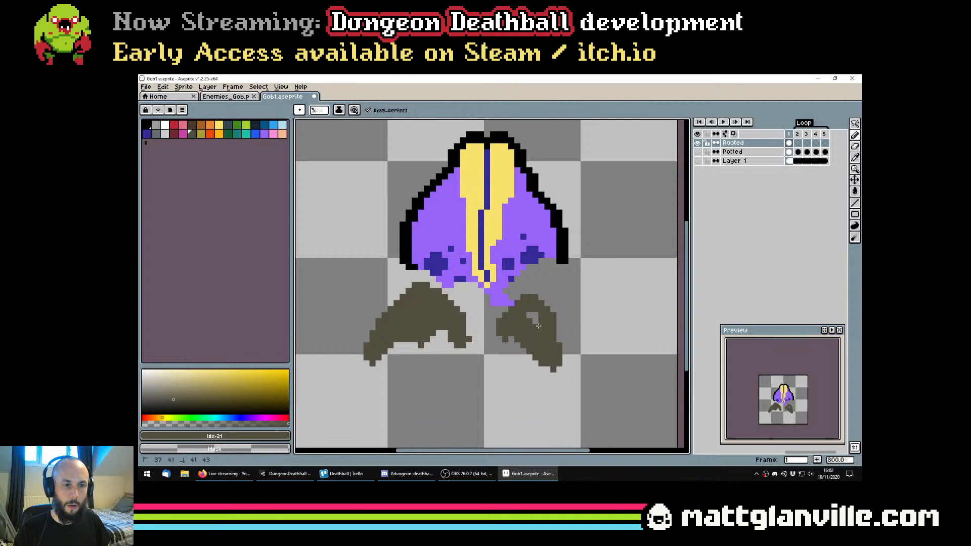
scroll(534, 330, down, 4)
scroll(538, 330, up, 2)
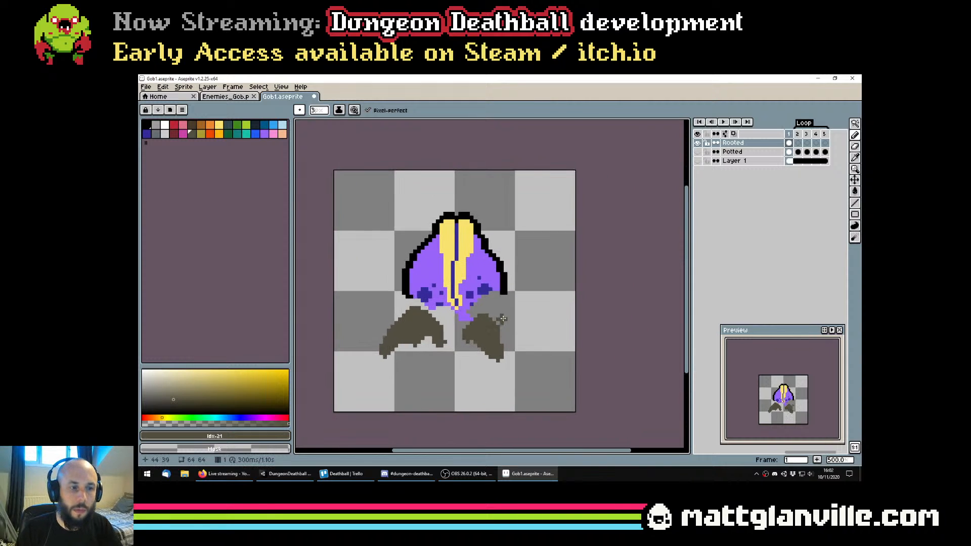
alt+click(483, 335)
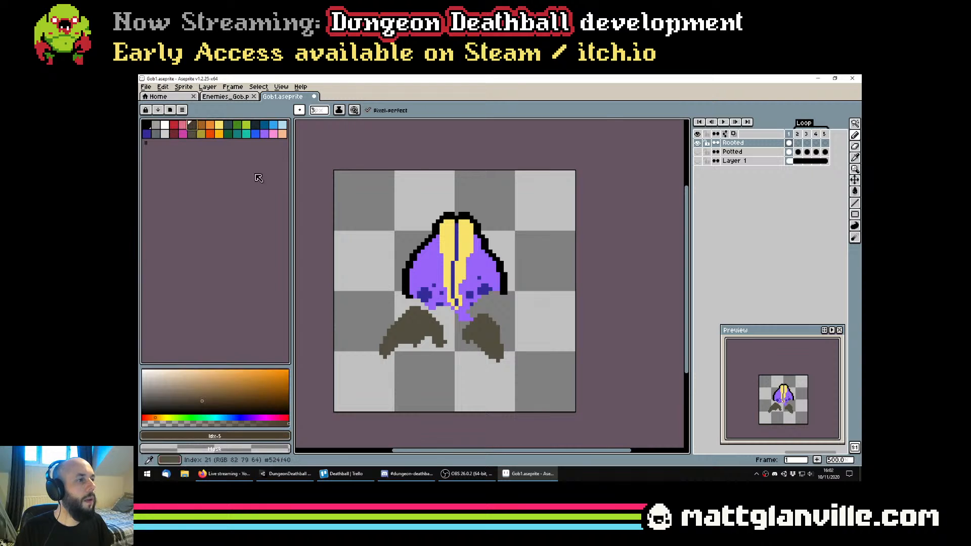
scroll(519, 334, up, 2)
key(ctrl+s)
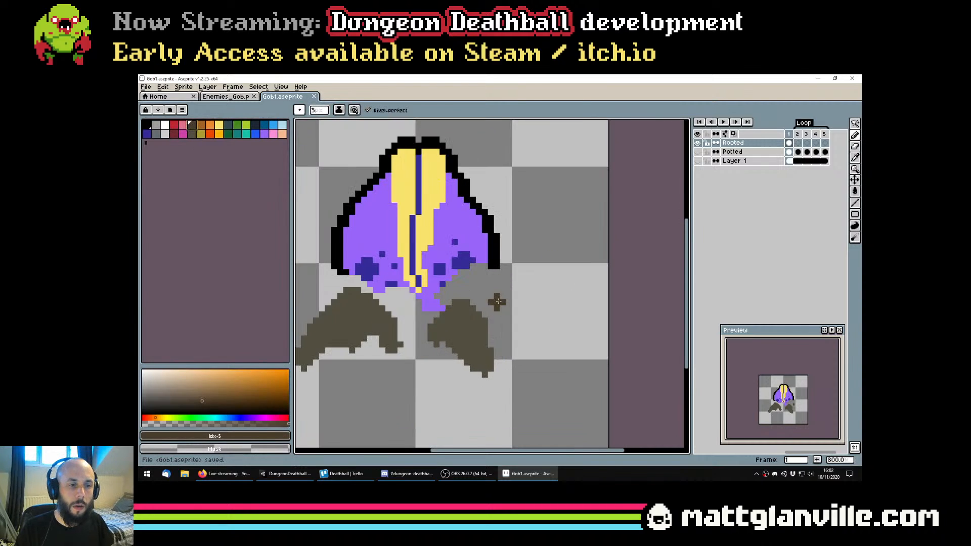
Extend the bud's right black outline down to the front-right root with a 2 px brush
alt+click(497, 267)
drag(494, 275, 490, 315)
key(ctrl+z)
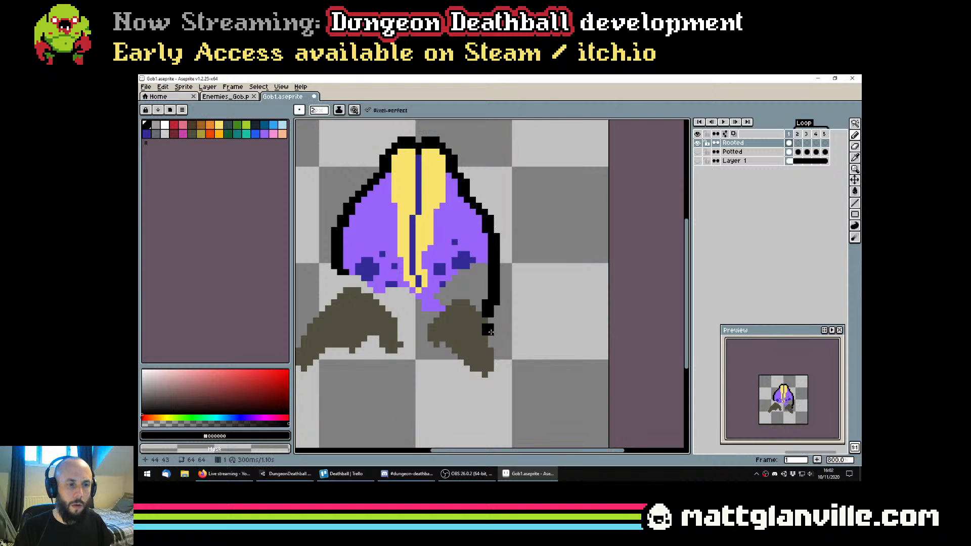
scroll(490, 329, down, 1)
click(490, 318)
scroll(490, 322, down, 5)
scroll(491, 322, up, 2)
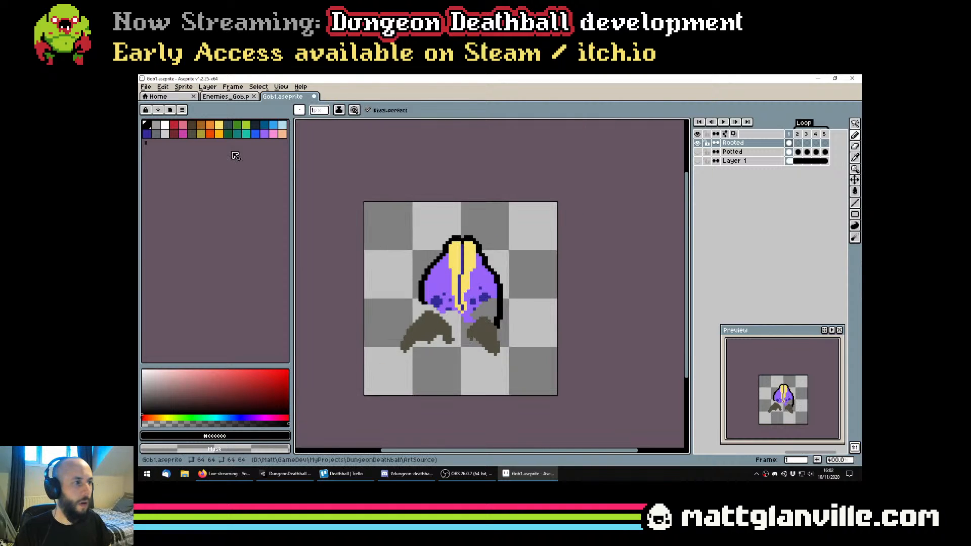
Outline a back root to the right of the bud in dark brown #493c2b with a 1 px brush
click(192, 125)
scroll(510, 313, up, 1)
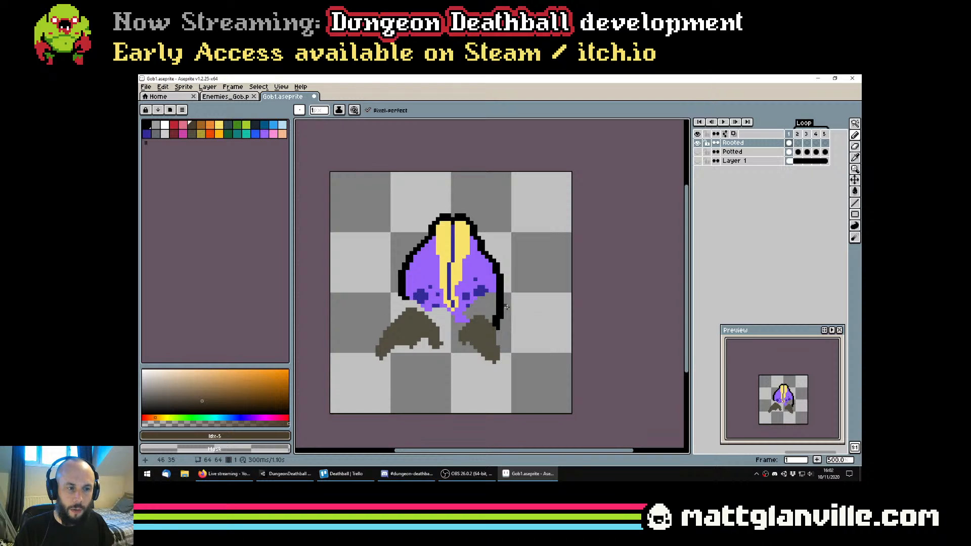
drag(528, 334, 532, 338)
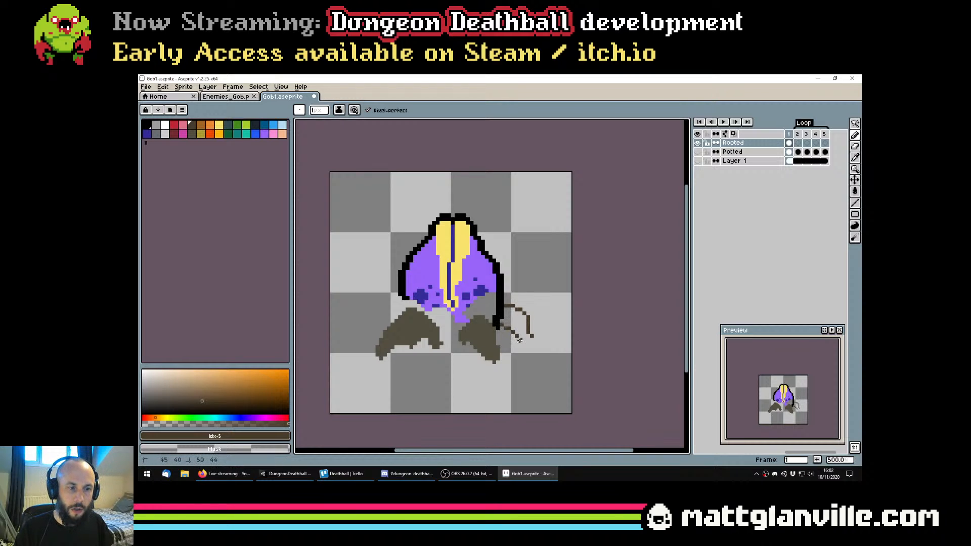
Undo the first bucket fill, enable contiguous filling, and fill the right back root with dark brown
key(g)
click(519, 325)
key(ctrl+z)
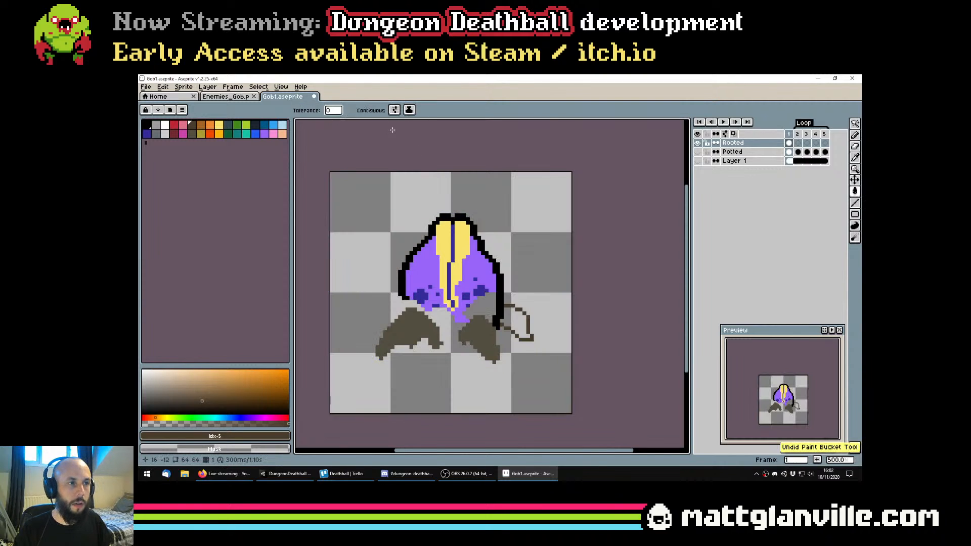
click(369, 110)
click(525, 325)
scroll(526, 326, down, 2)
scroll(526, 326, down, 1)
key(b)
scroll(525, 324, up, 2)
mouse_move(524, 324)
mouse_down()
mouse_move(543, 319)
mouse_move(550, 328)
mouse_up()
alt+click(541, 319)
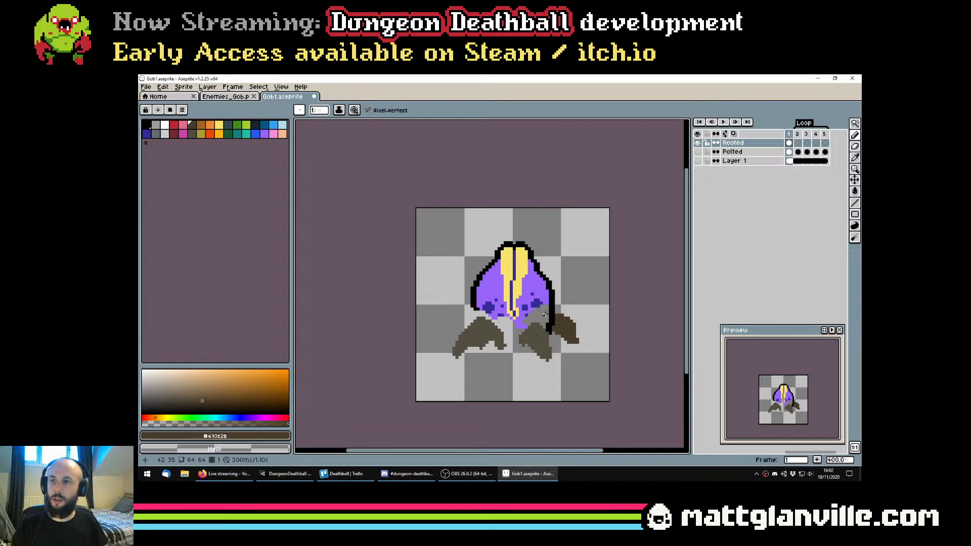
Extend the bud's left black outline down to the front-left root with a 2 px brush
scroll(463, 289, up, 1)
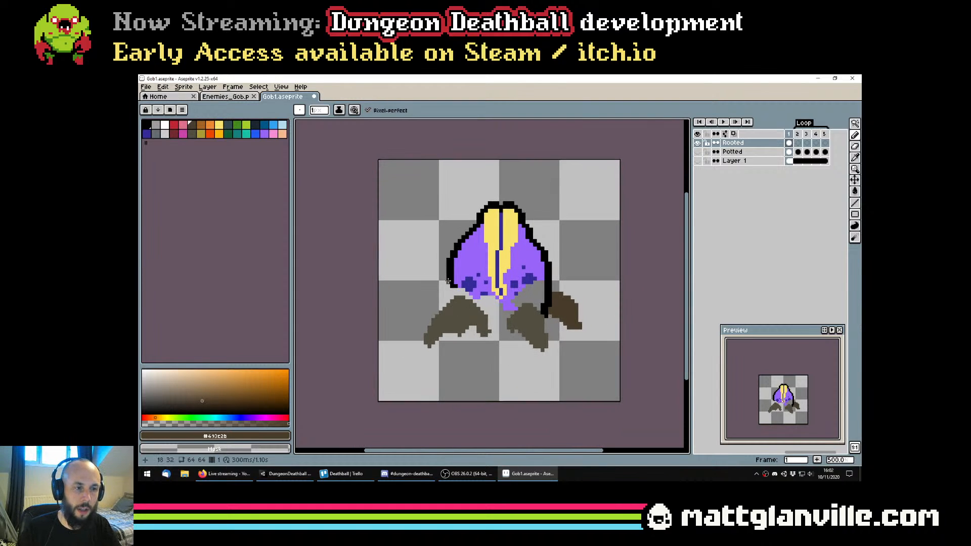
alt+click(448, 281)
scroll(448, 281, up, 4)
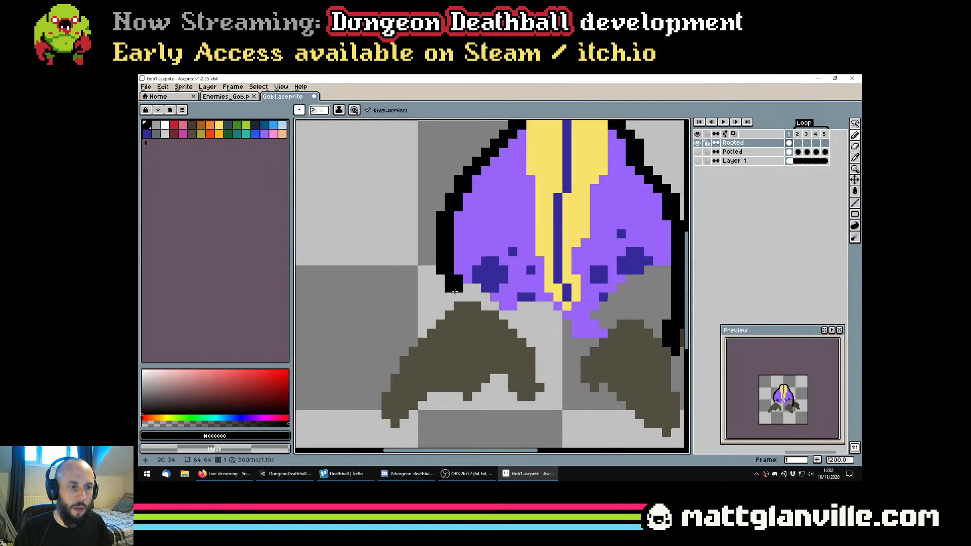
drag(454, 291, 455, 308)
scroll(455, 309, down, 5)
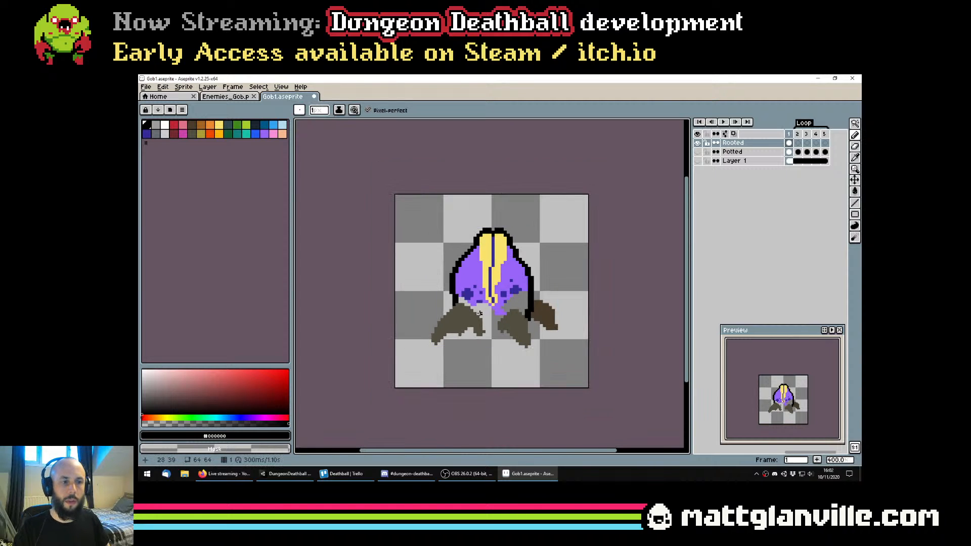
Close the gap between the two front roots with a 1 px line in the bud's purple and fill the bud's empty base
scroll(480, 313, up, 2)
alt+click(461, 281)
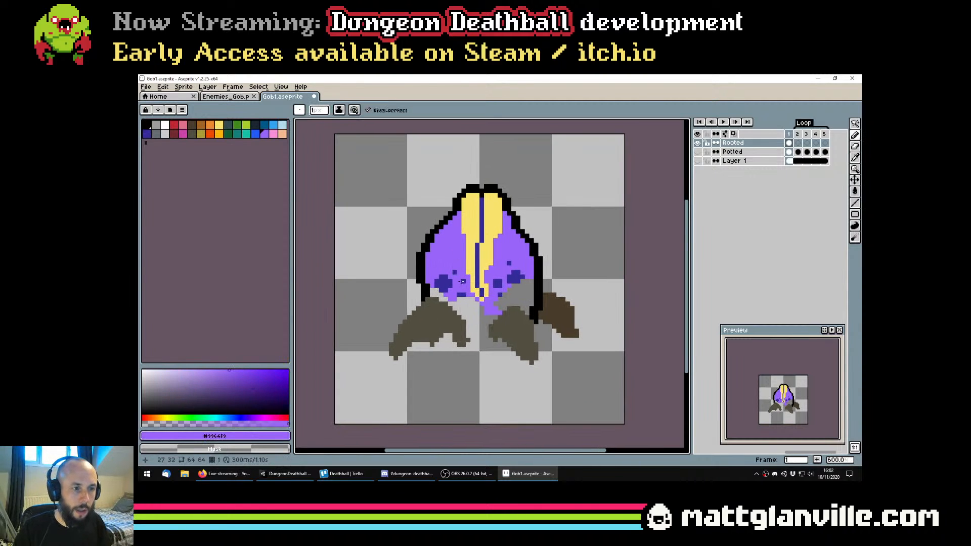
scroll(462, 282, up, 3)
click(455, 324)
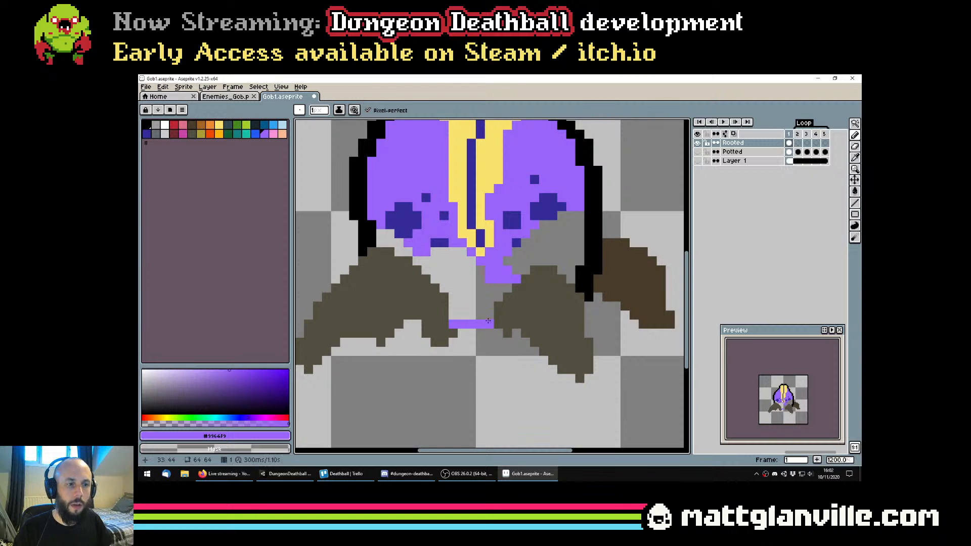
key(g)
click(446, 281)
scroll(446, 281, down, 3)
scroll(446, 282, down, 5)
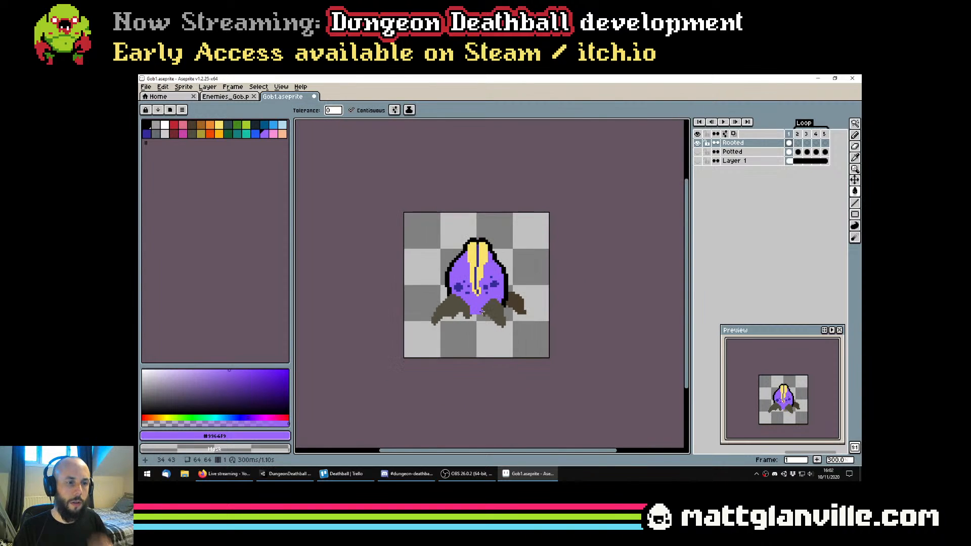
scroll(485, 322, up, 5)
scroll(485, 322, down, 1)
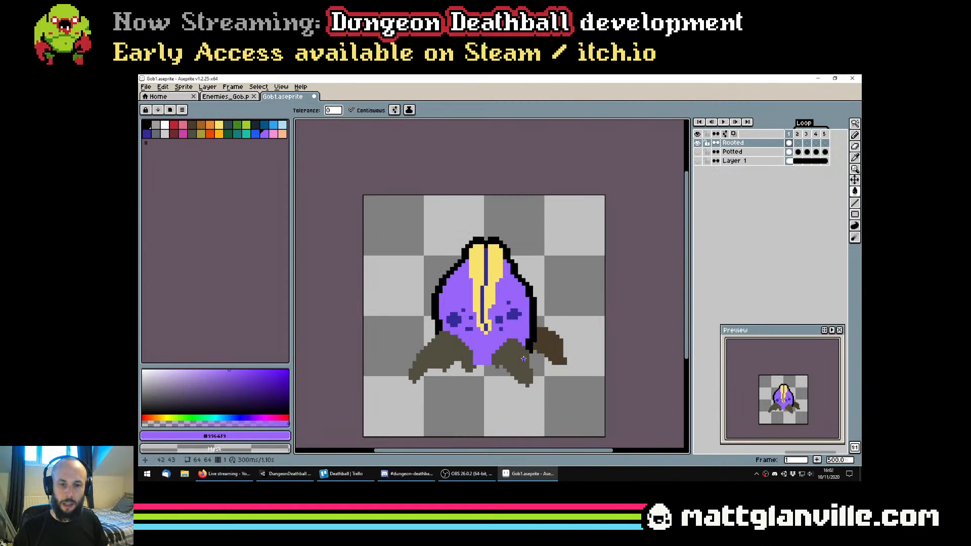
Undo the grey-brown bucket fill, join the two front roots using a 5 px round Pencil in #524f40, and save Gob1.aseprite
scroll(476, 330, up, 1)
drag(504, 353, 492, 339)
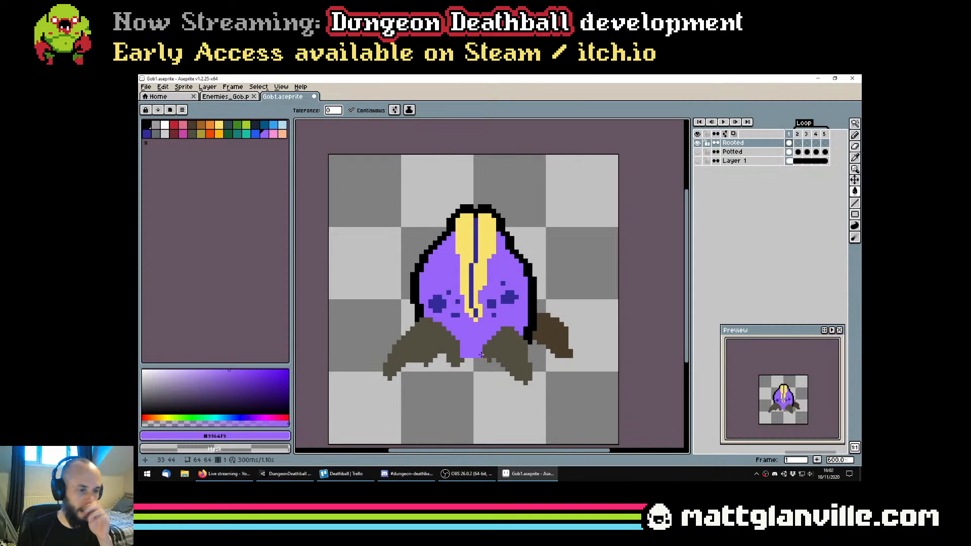
alt+click(457, 352)
click(465, 344)
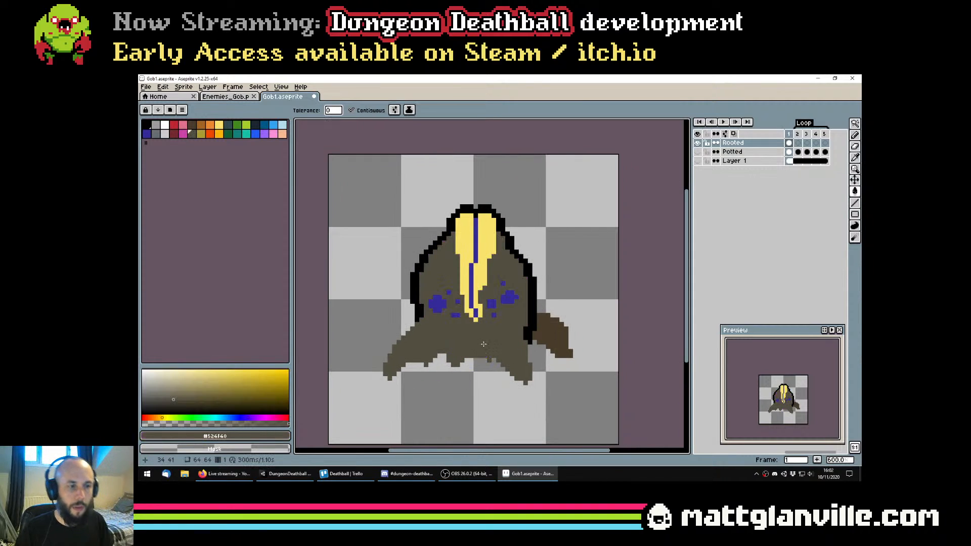
key(b)
key(ctrl+z)
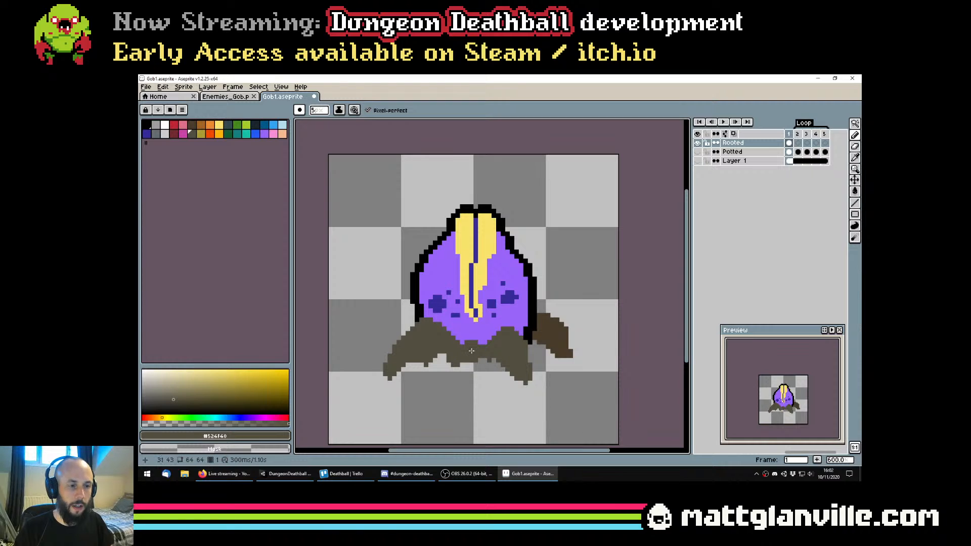
scroll(471, 353, down, 3)
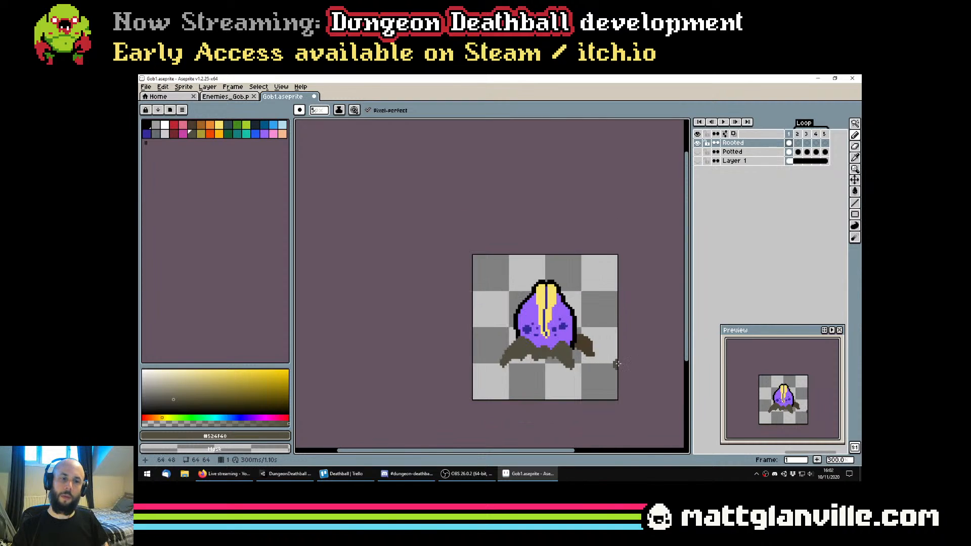
key(ctrl+s)
Outline a back root to the left of the bud in dark brown #493c2b with a 1 px brush
scroll(546, 350, up, 1)
scroll(546, 351, up, 1)
mouse_move(485, 327)
mouse_down()
mouse_move(668, 331)
mouse_move(558, 317)
mouse_move(516, 313)
mouse_up()
alt+click(662, 331)
scroll(562, 317, up, 2)
key(minus)
key(minus)
key(minus)
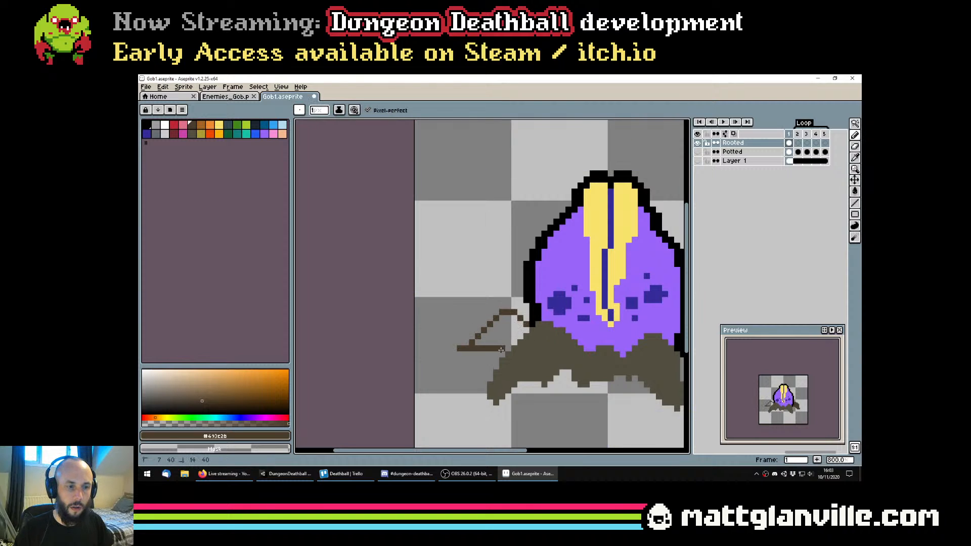
Fill the left back root with dark brown and thicken its outer tip with the 1 px Pencil
key(g)
click(511, 336)
scroll(517, 338, down, 4)
key(b)
scroll(529, 331, down, 1)
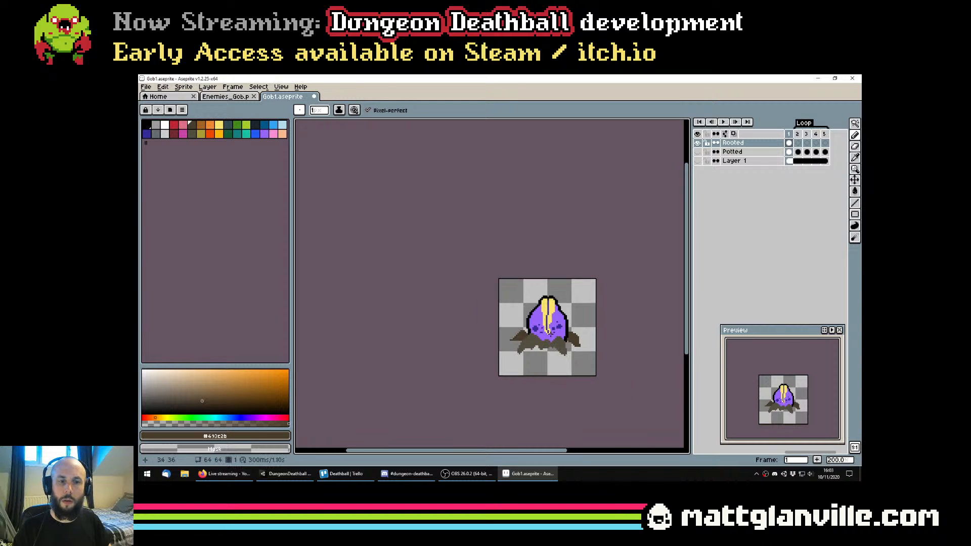
scroll(521, 323, up, 4)
mouse_move(520, 325)
mouse_down()
mouse_move(363, 272)
mouse_move(500, 271)
mouse_up()
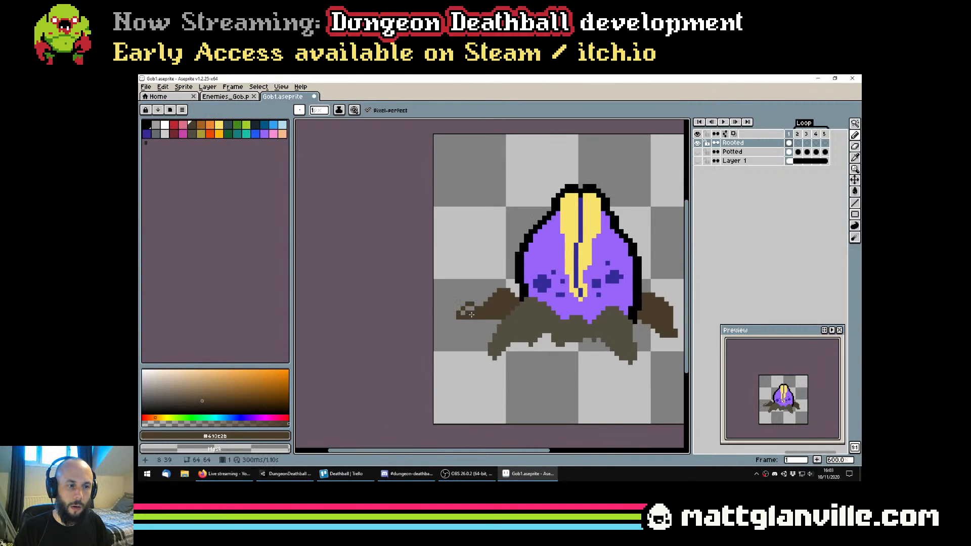
scroll(497, 314, down, 2)
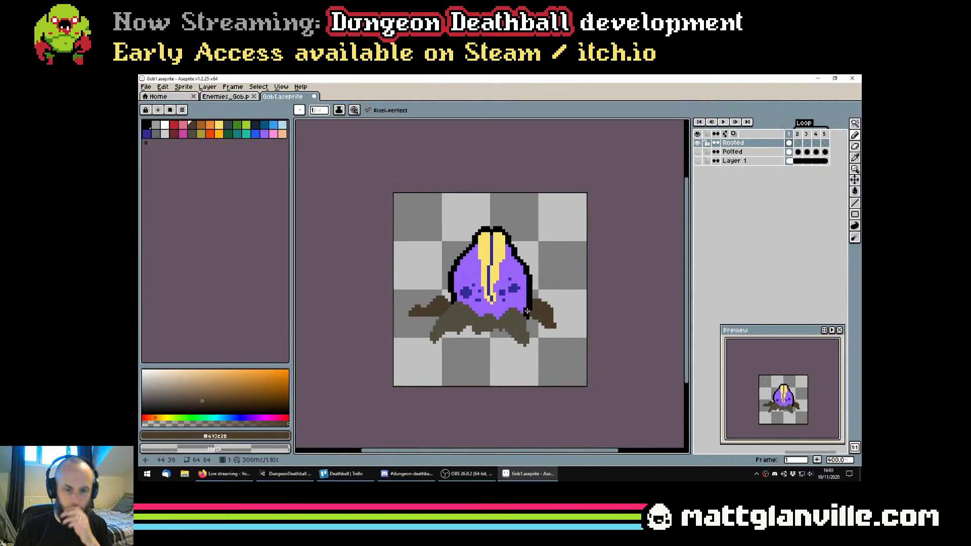
scroll(544, 312, up, 2)
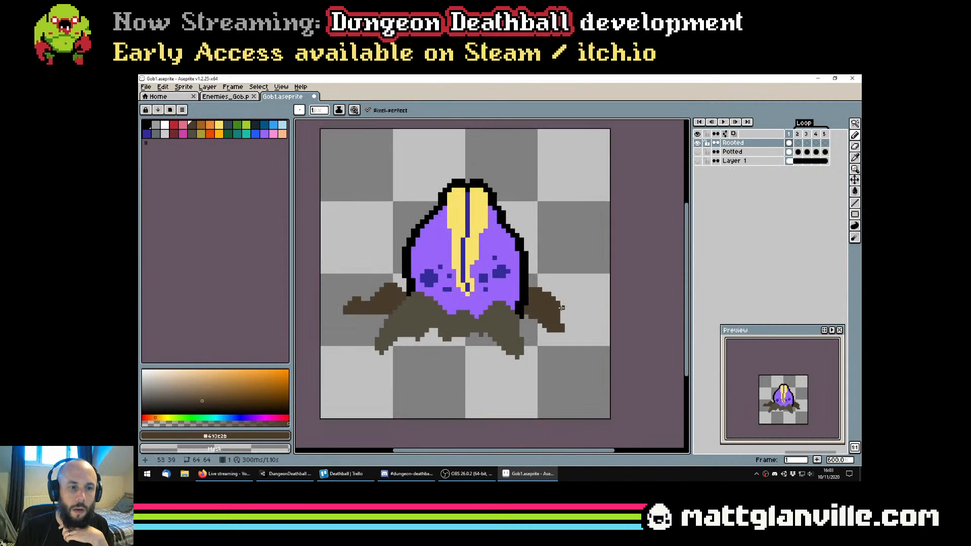
Draw a 1 px black outline beside the bud's right base and a small black root tip beyond the right back root, and save
click(146, 124)
scroll(507, 273, down, 1)
key(g)
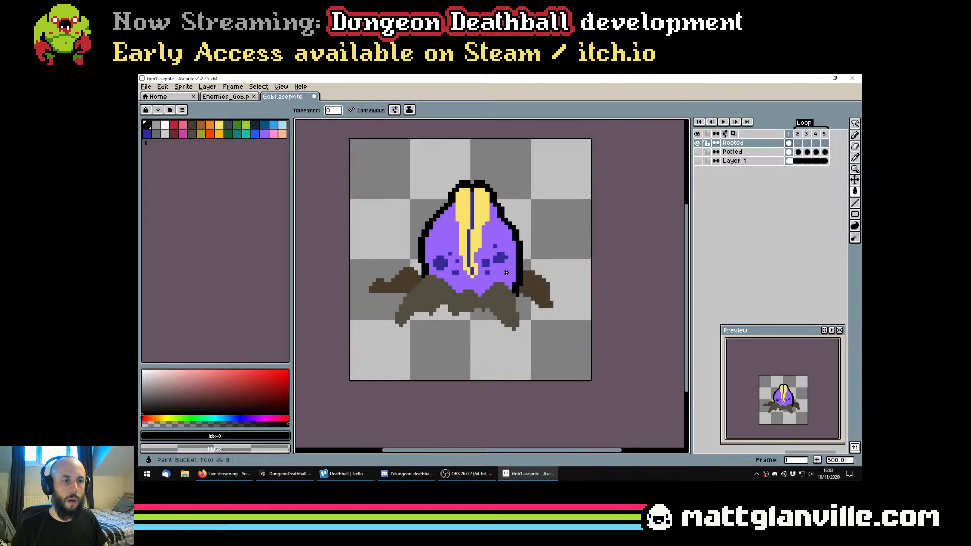
key(b)
scroll(506, 273, up, 2)
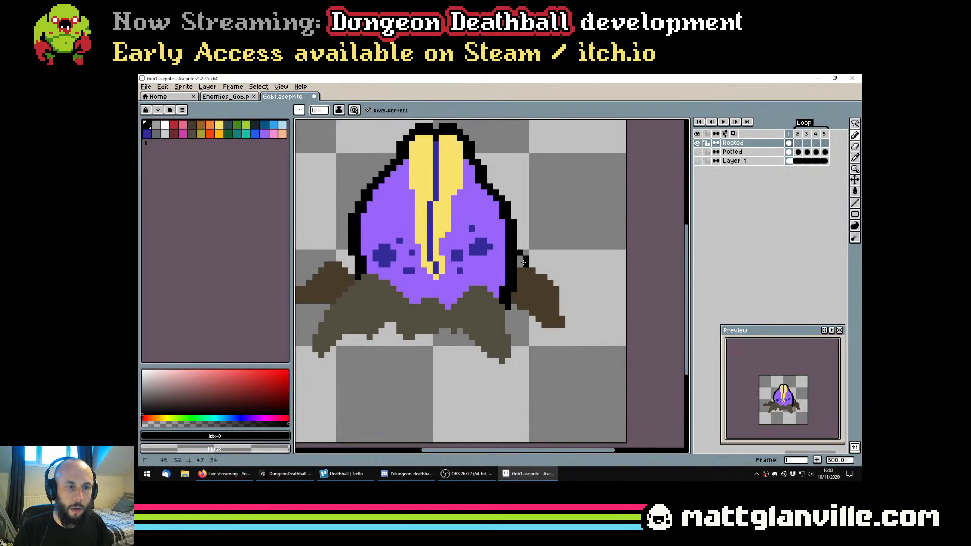
mouse_move(561, 295)
mouse_down()
mouse_move(583, 295)
mouse_move(557, 279)
mouse_up()
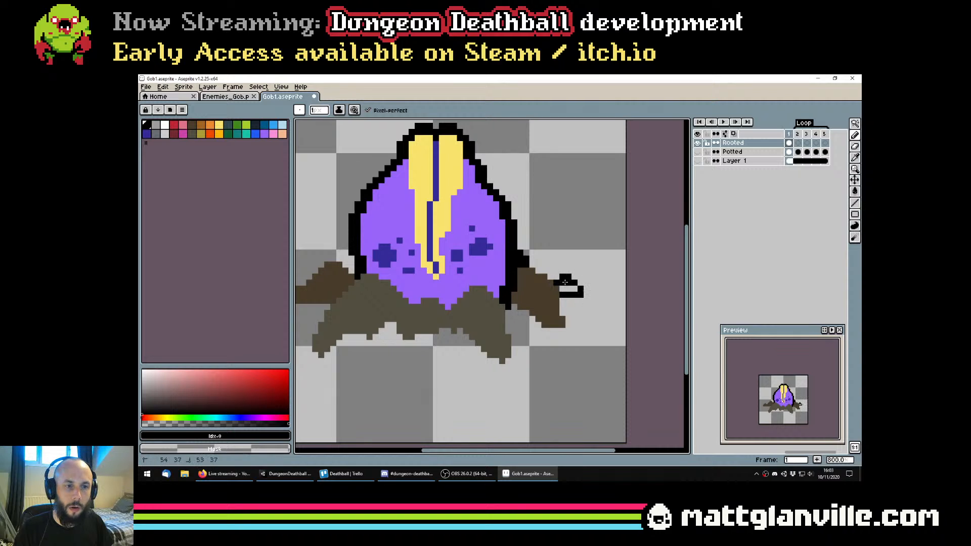
scroll(571, 288, down, 4)
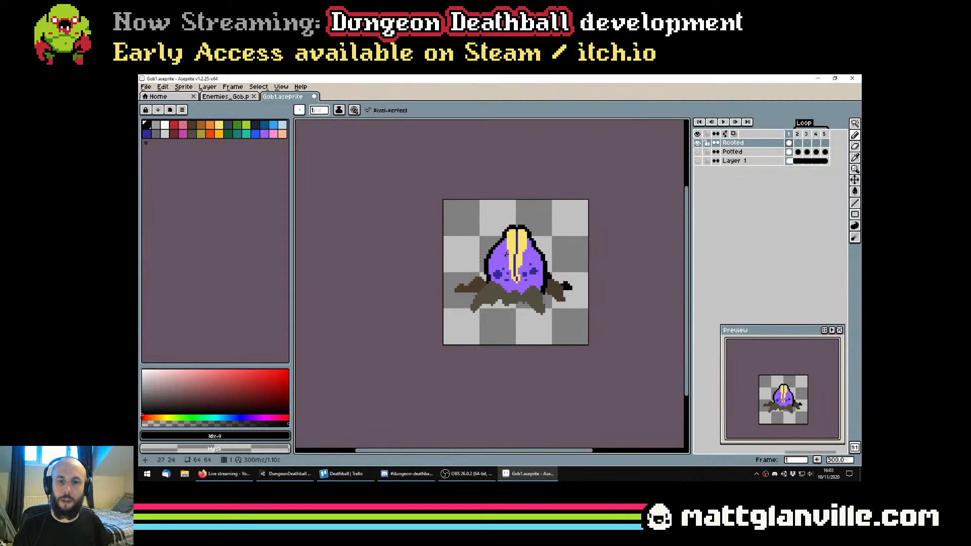
scroll(506, 255, up, 1)
key(ctrl+s)
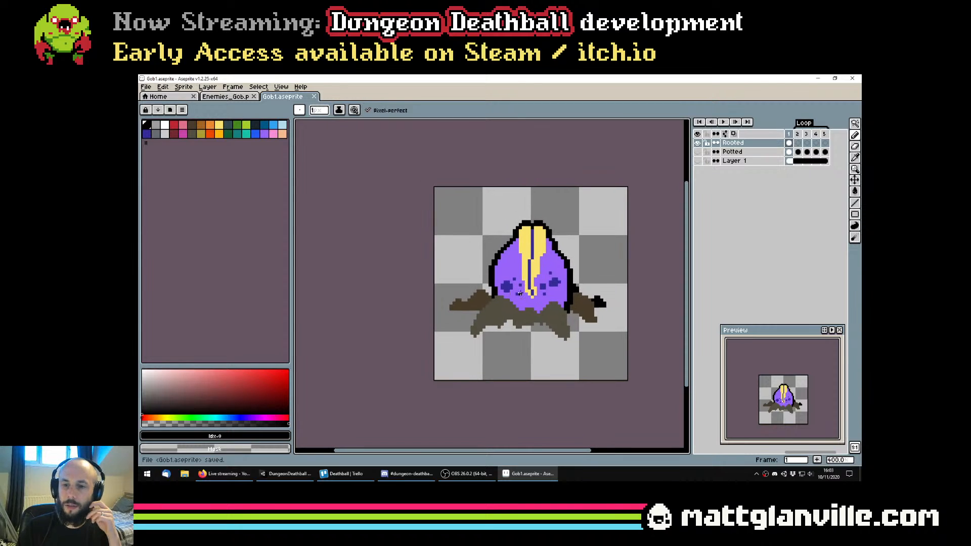
Pencil a small black root tip above the left back root and save the file
drag(519, 294, 474, 297)
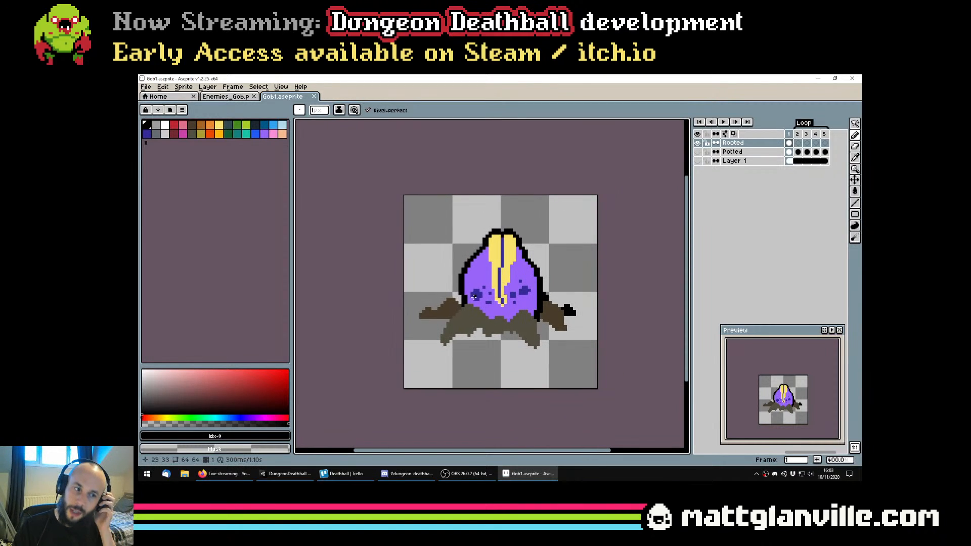
scroll(474, 296, up, 2)
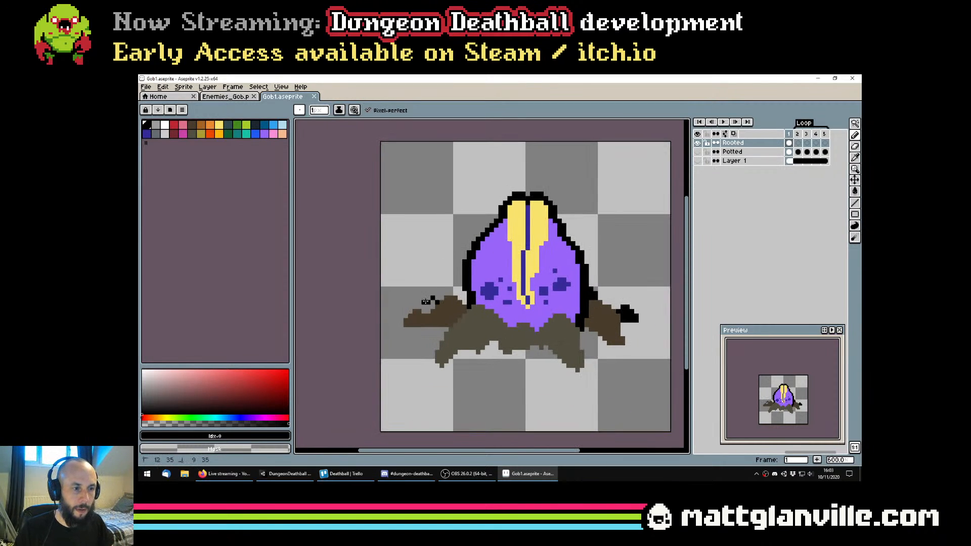
click(427, 305)
drag(431, 306, 429, 310)
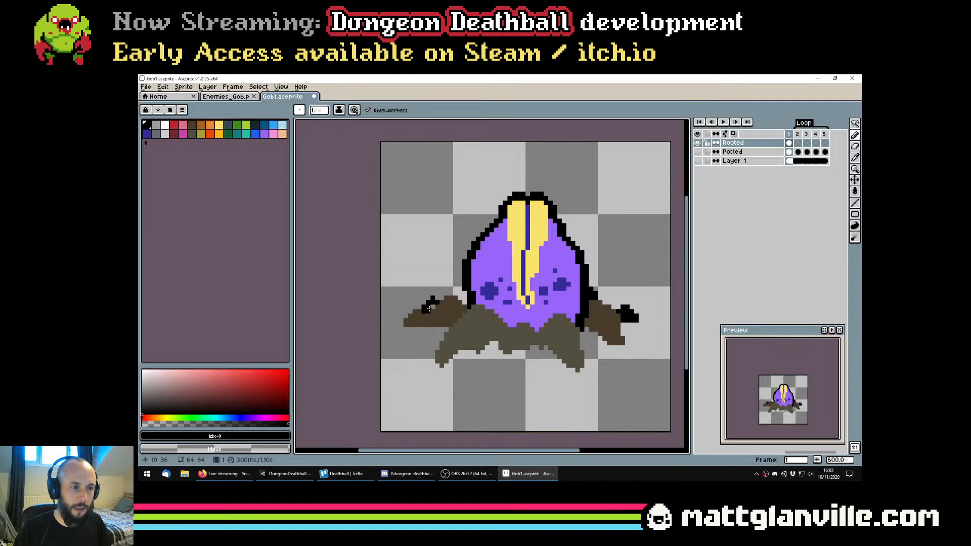
click(430, 306)
click(423, 305)
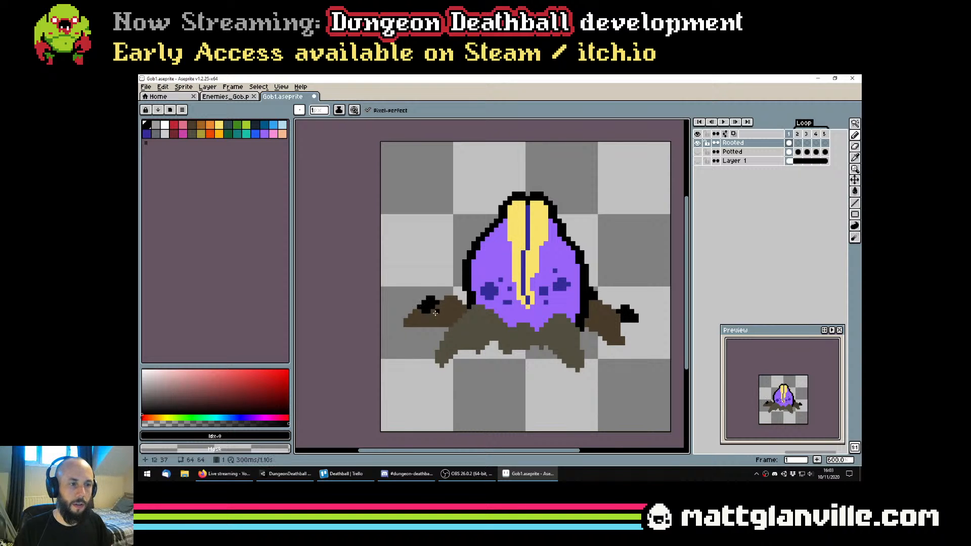
scroll(447, 314, down, 4)
key(ctrl+s)
Undo the last Pencil stroke on the left black tip, extend the black outline at the bud's left base, and save
scroll(447, 318, up, 3)
key(ctrl+z)
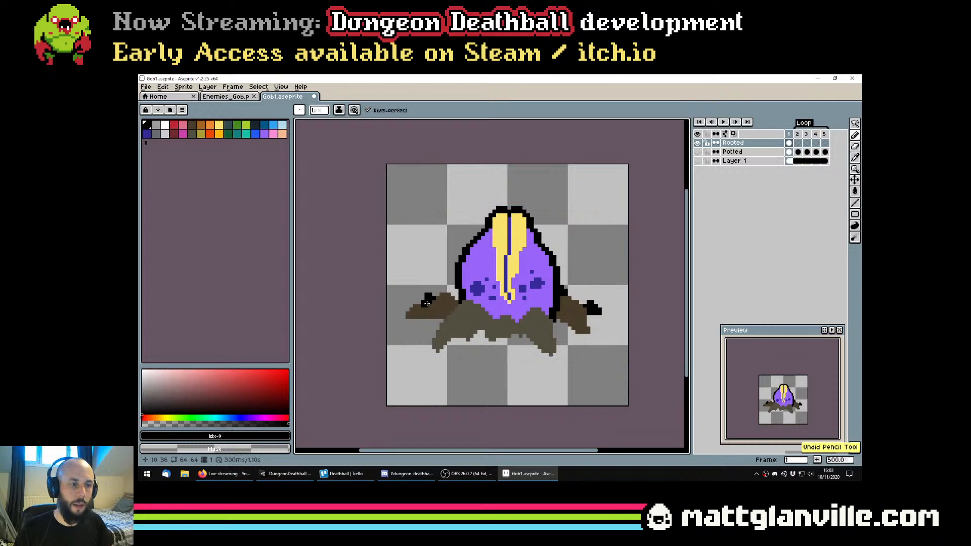
scroll(447, 318, up, 2)
scroll(447, 318, down, 2)
mouse_move(466, 312)
mouse_down()
mouse_move(425, 306)
mouse_move(402, 277)
mouse_move(408, 266)
mouse_move(412, 280)
mouse_up()
scroll(421, 301, up, 3)
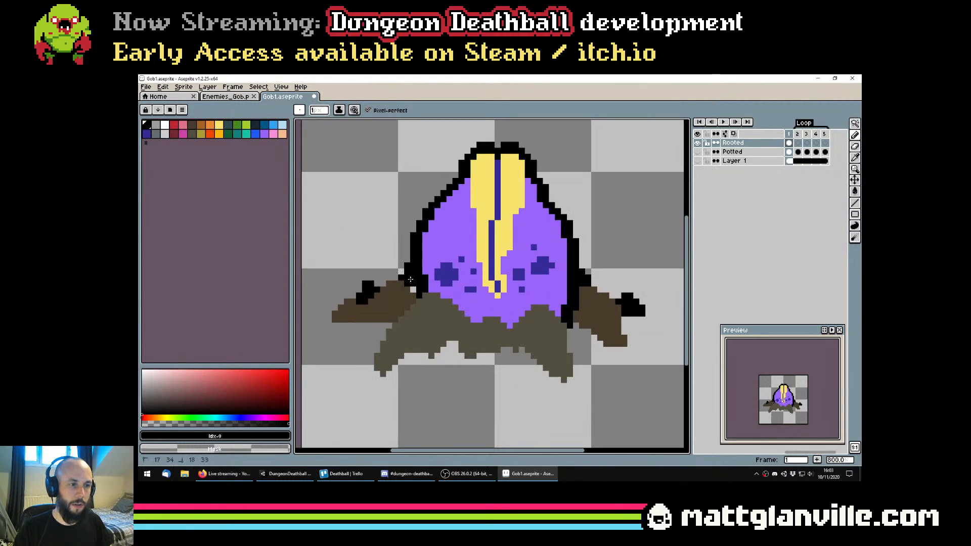
scroll(410, 279, down, 3)
key(ctrl+s)
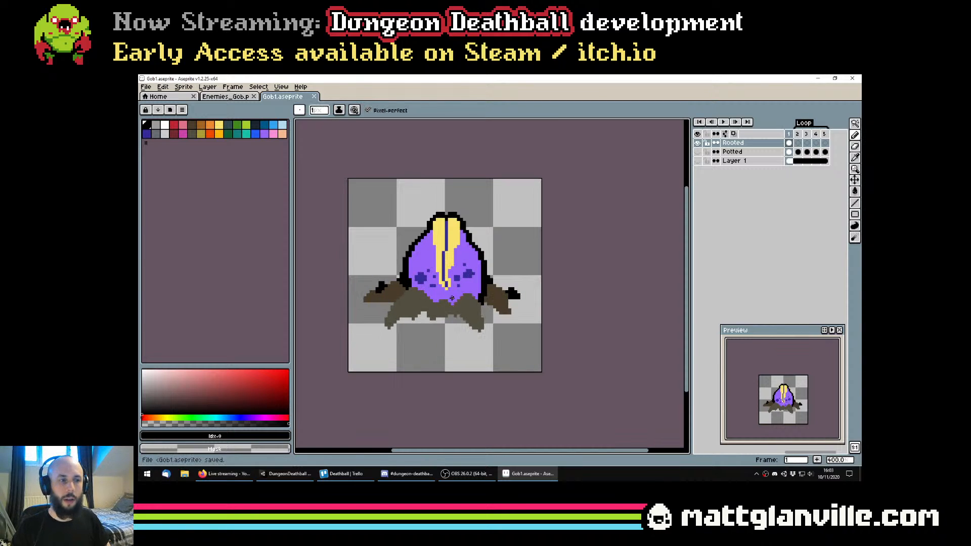
Select the front and back roots with the Magic Wand, cut them to a new layer, and save
mouse_move(452, 298)
mouse_down()
mouse_move(492, 324)
mouse_move(499, 315)
mouse_move(440, 305)
mouse_move(480, 295)
mouse_up()
key(w)
click(442, 317)
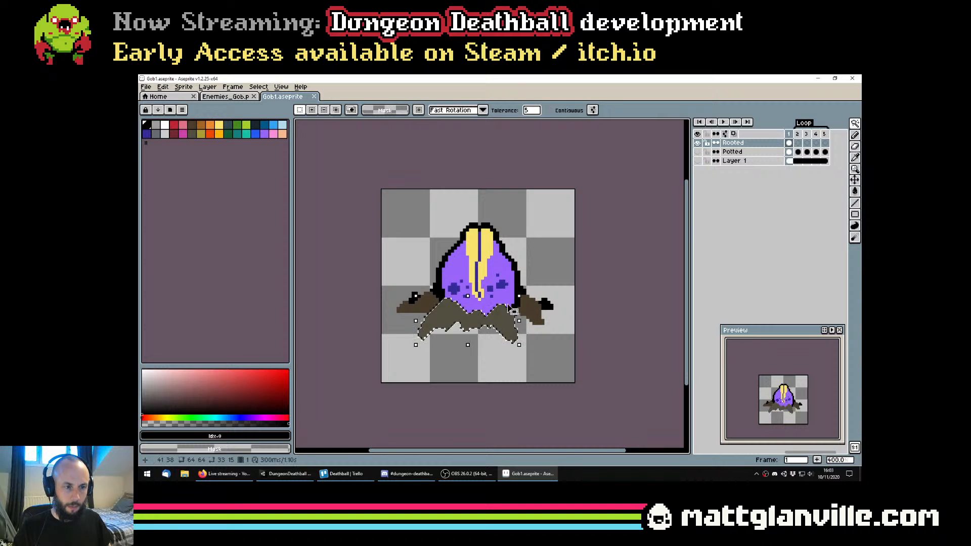
shift+click(523, 309)
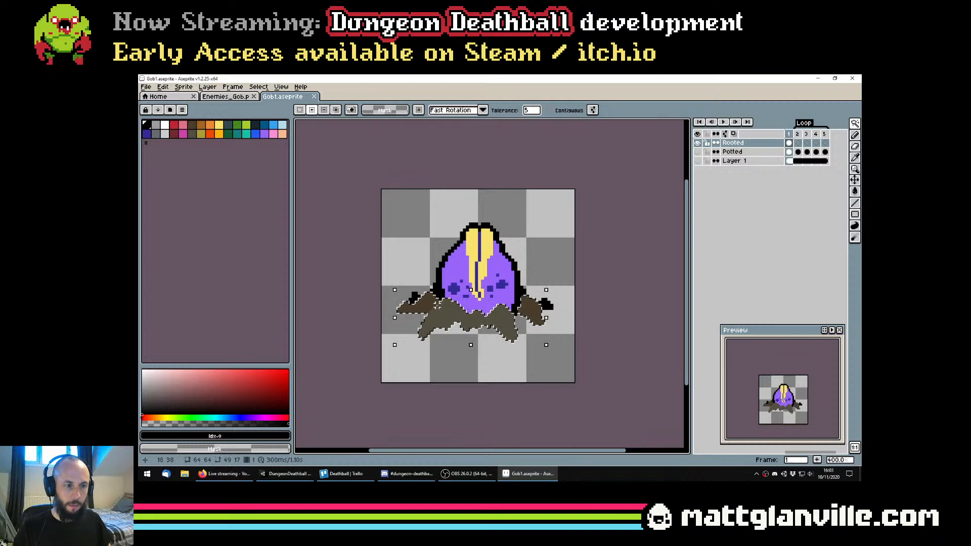
click(207, 87)
mouse_move(217, 133)
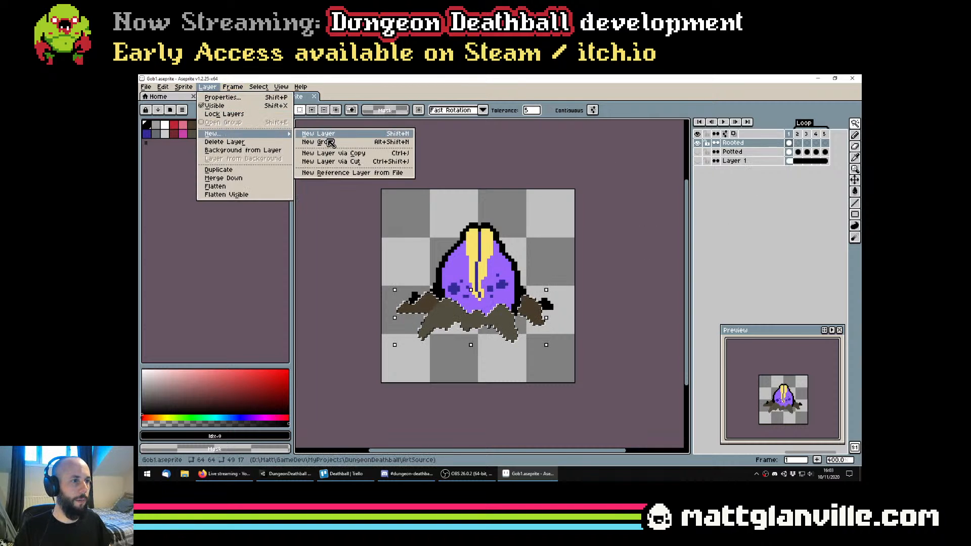
click(365, 162)
key(ctrl+s)
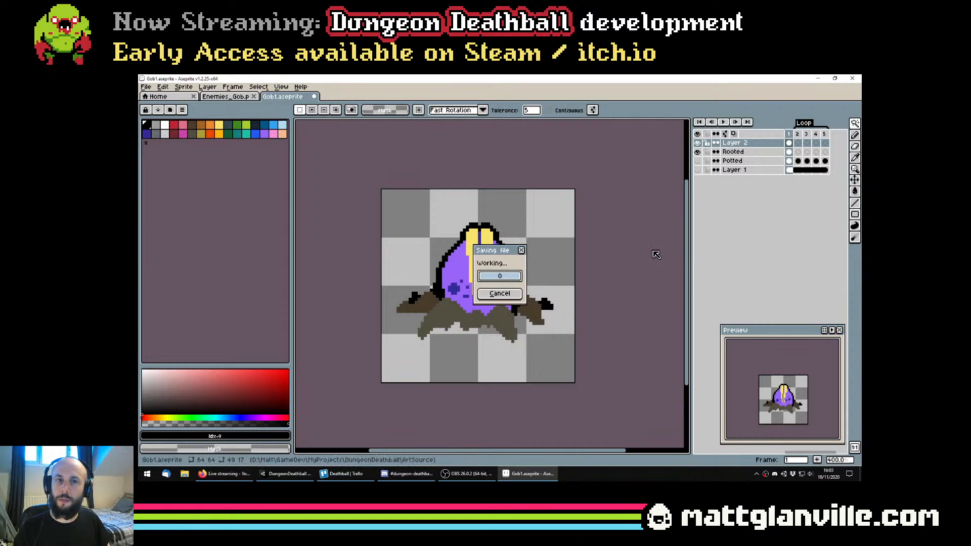
Rename the new layer as Roots
double_click(733, 143)
text(Roots)
key(Return)
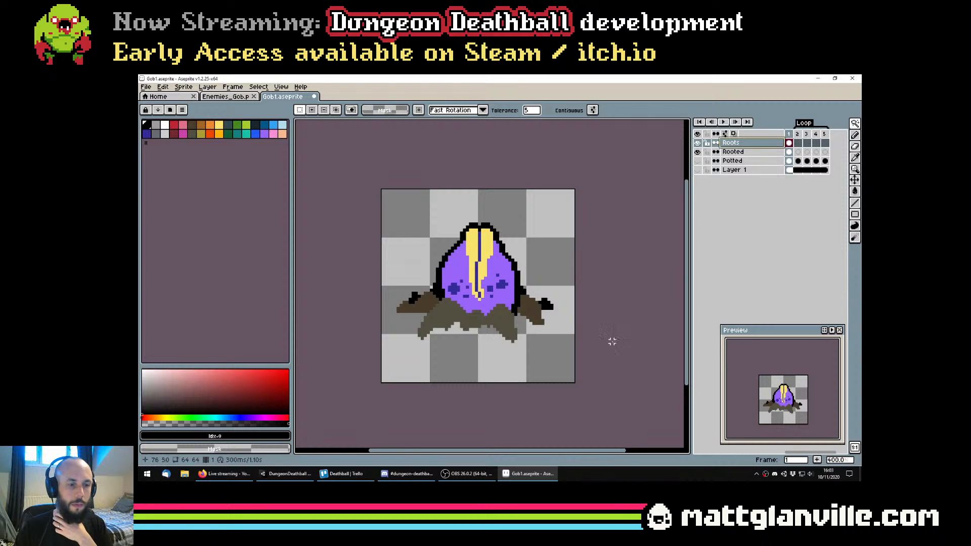
click(774, 474)
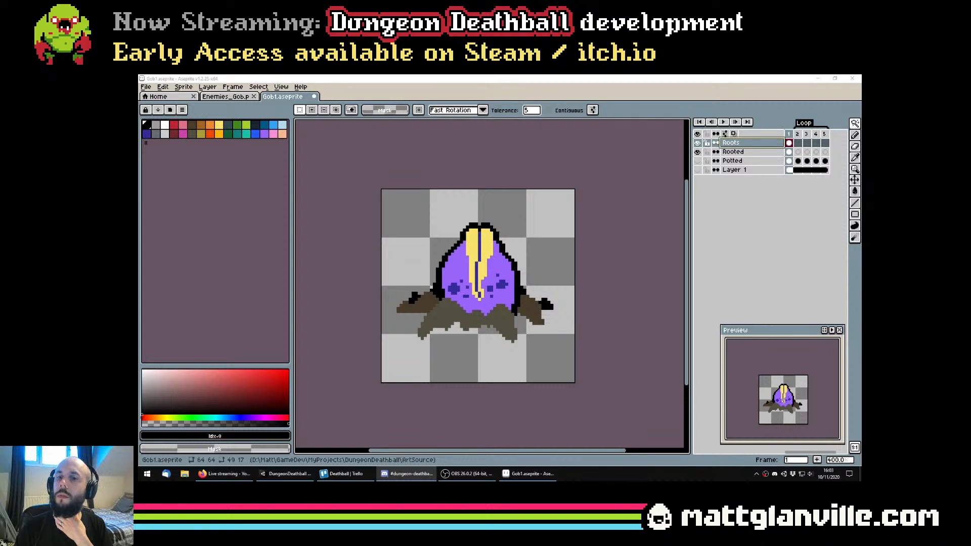
mouse_move(470, 315)
mouse_down()
mouse_move(454, 314)
mouse_move(460, 306)
mouse_up()
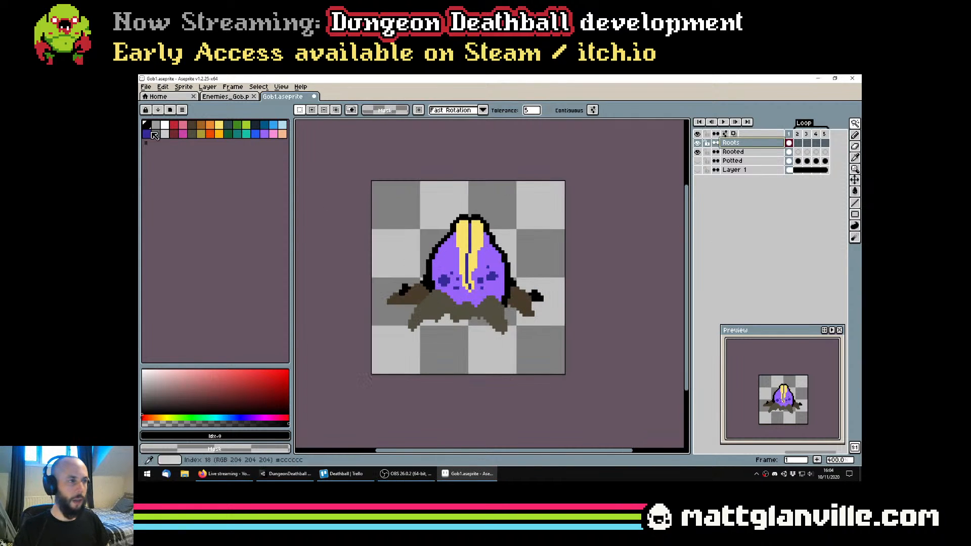
Try an outside black outline around all the roots on the Roots layer and undo it
key(shift+o)
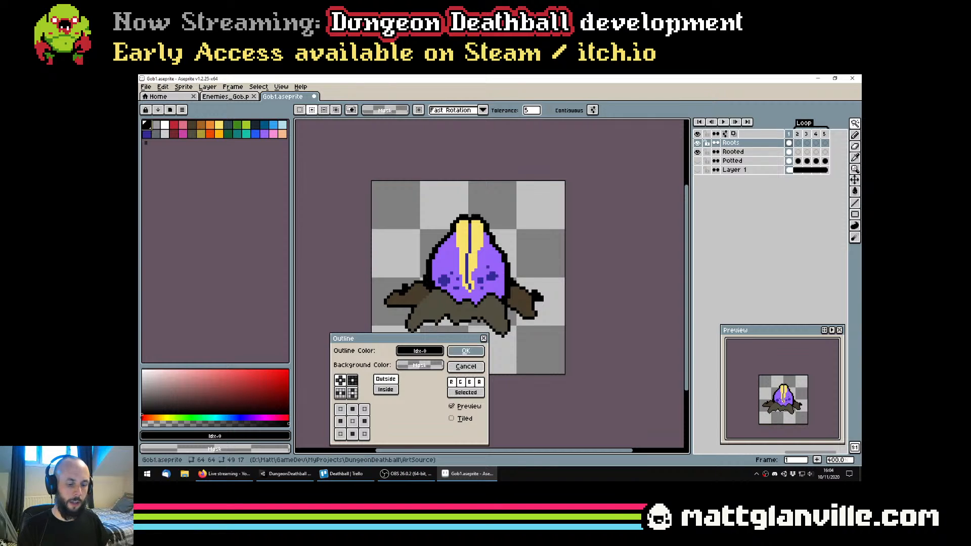
key(Return)
scroll(464, 286, down, 1)
scroll(466, 287, up, 1)
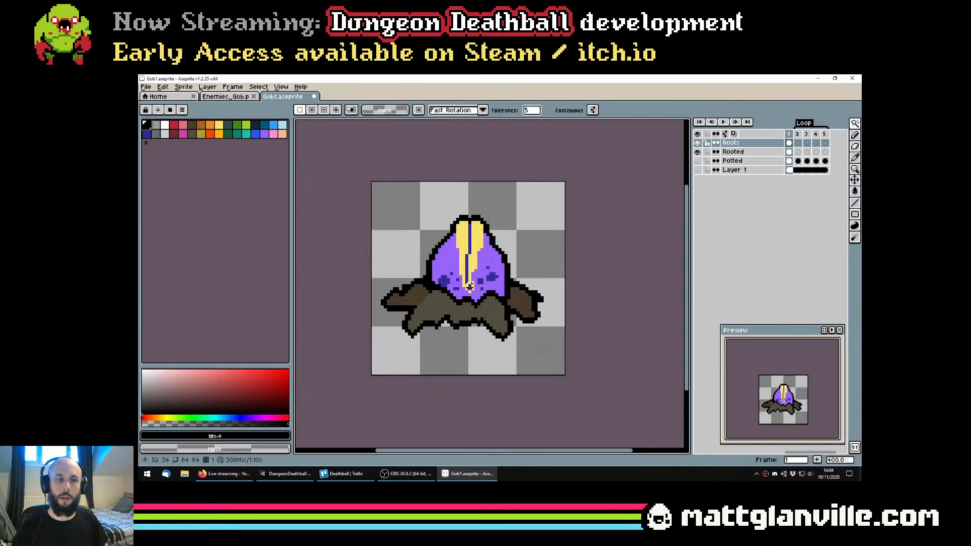
key(ctrl+z)
scroll(469, 286, up, 2)
key(ctrl+s)
mouse_move(448, 318)
mouse_down()
mouse_move(522, 322)
mouse_move(489, 322)
mouse_up()
key(b)
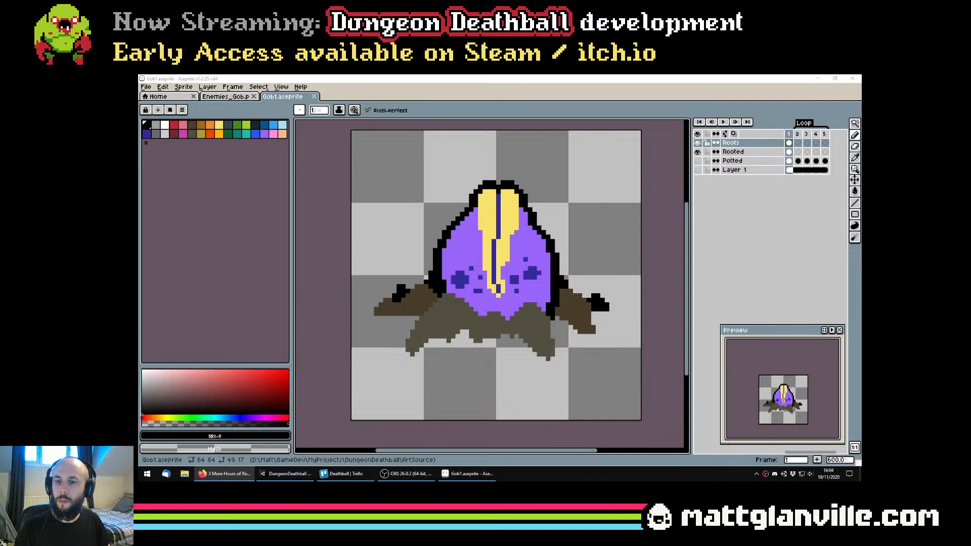
scroll(470, 273, down, 3)
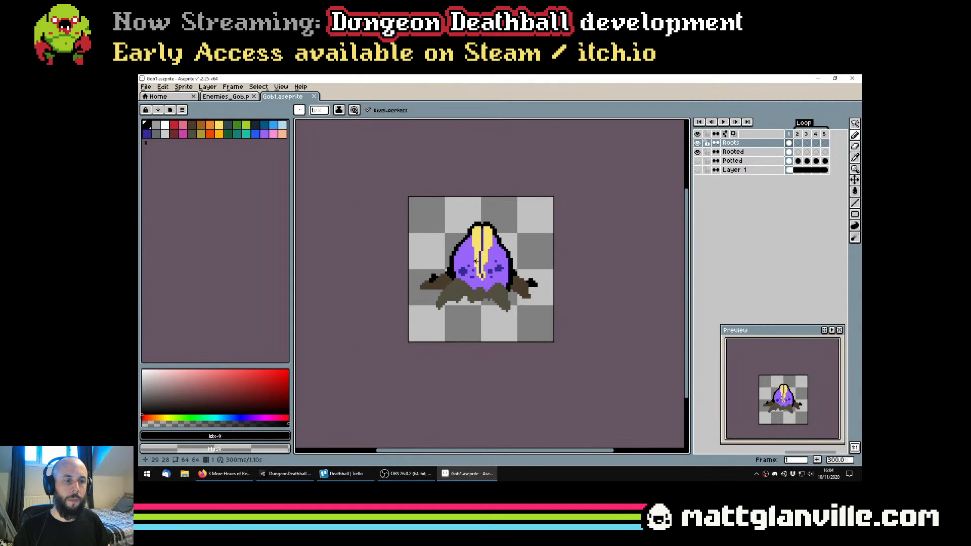
scroll(470, 273, up, 1)
scroll(497, 286, down, 3)
scroll(497, 286, up, 3)
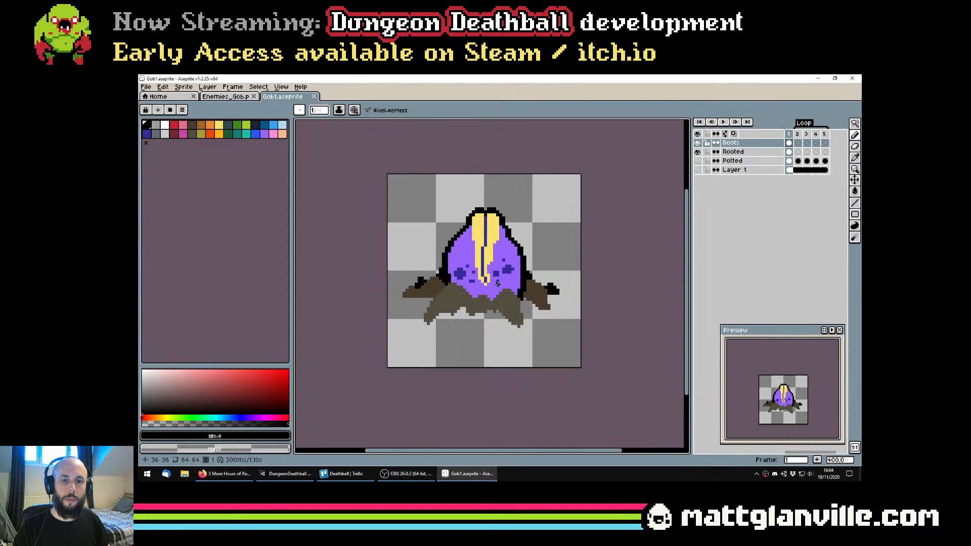
drag(434, 295, 481, 297)
key(shift+o)
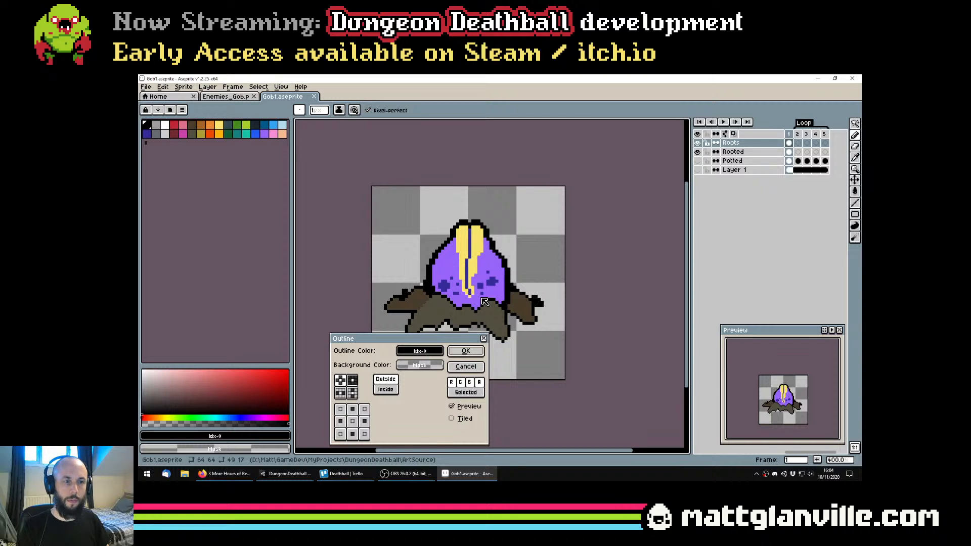
key(Return)
scroll(520, 307, up, 1)
Select the two dark brown back roots with the Magic Wand and cut them to a new layer
key(w)
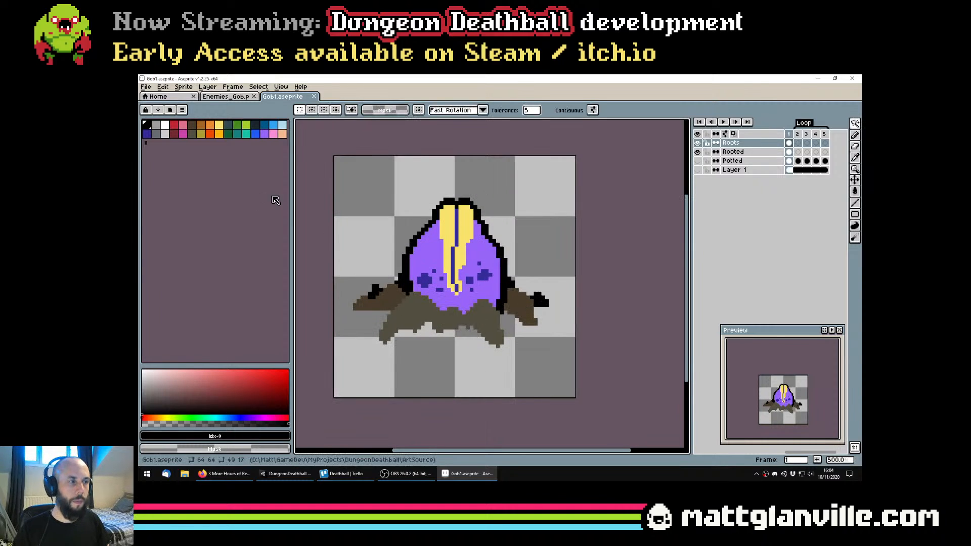
click(392, 297)
shift+click(523, 303)
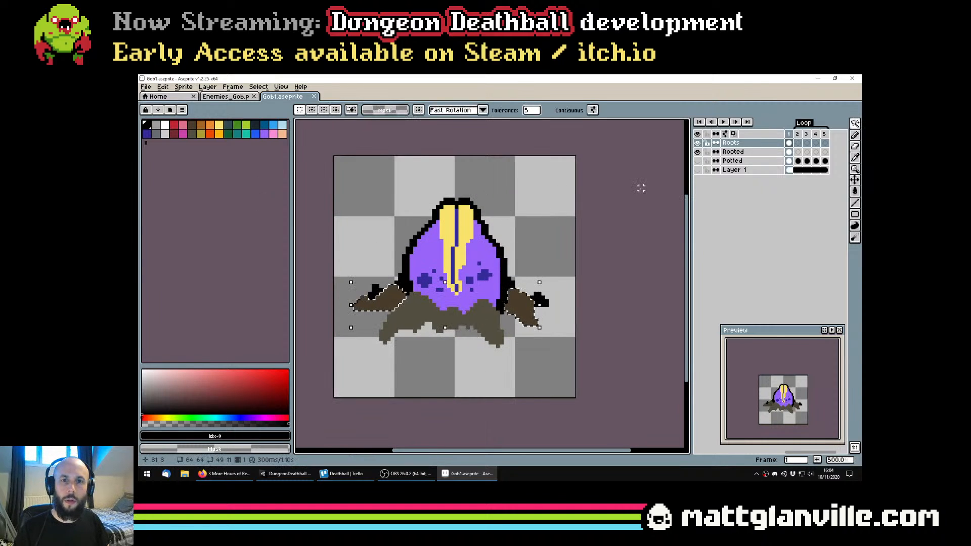
click(183, 86)
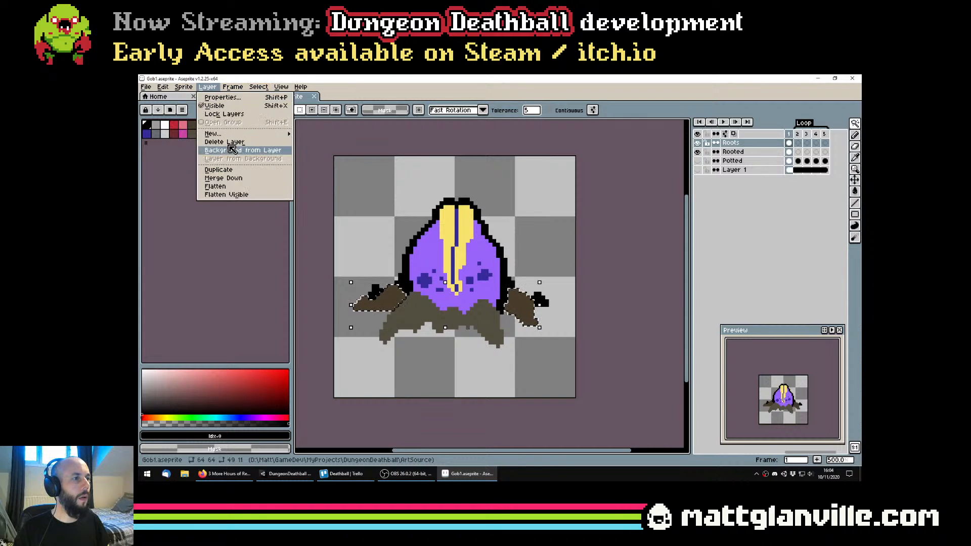
mouse_move(213, 134)
click(340, 154)
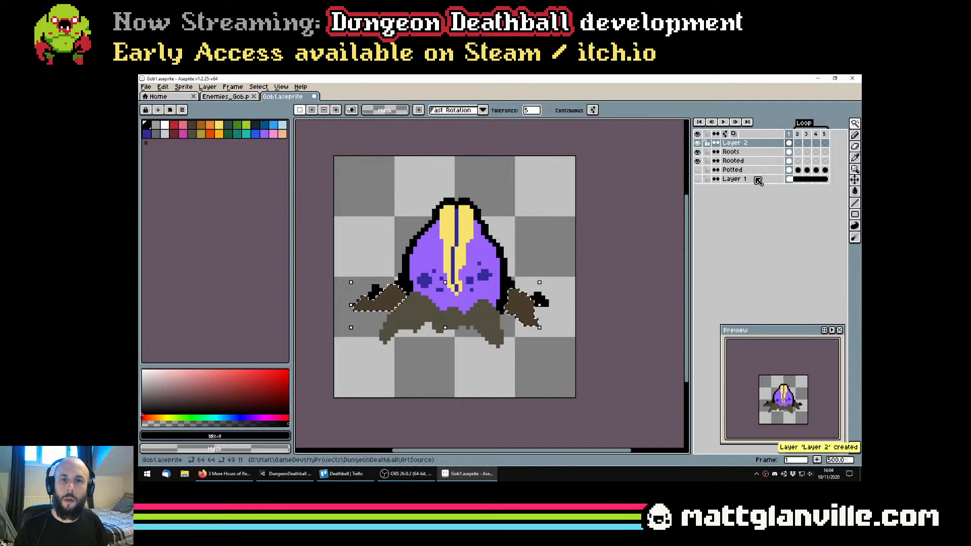
Add an outside black outline to the front roots on the Roots layer and move that layer above Layer 2
click(758, 152)
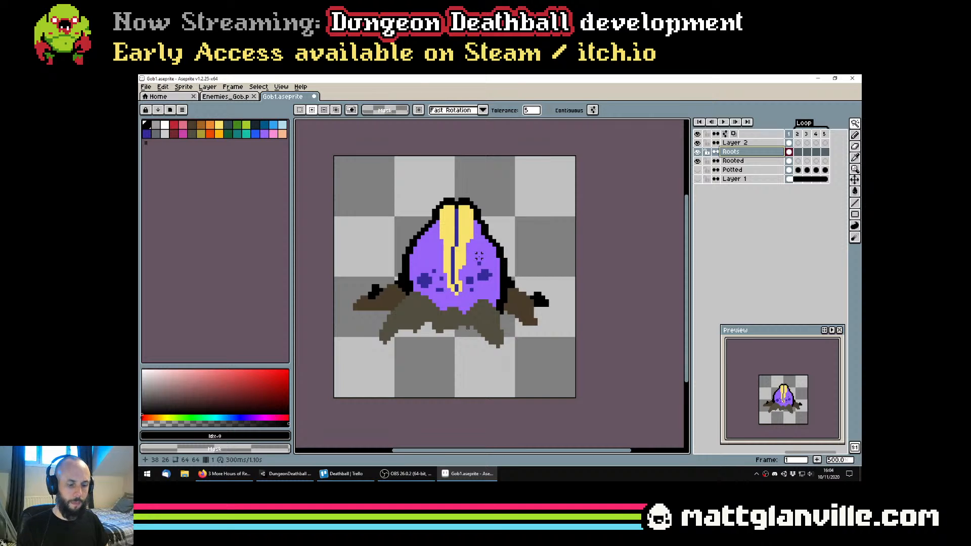
key(shift+o)
key(Return)
click(757, 152)
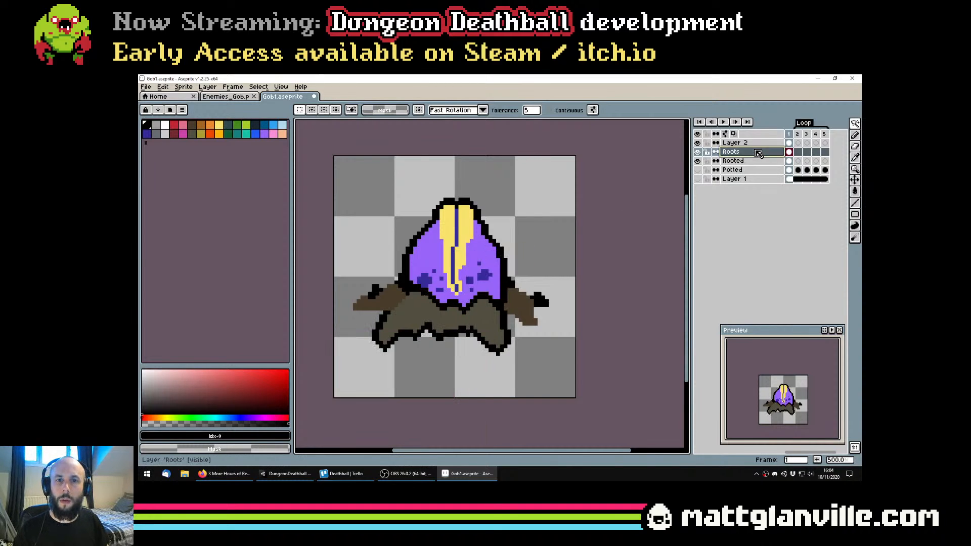
drag(757, 152, 754, 143)
scroll(520, 265, down, 2)
scroll(520, 265, up, 1)
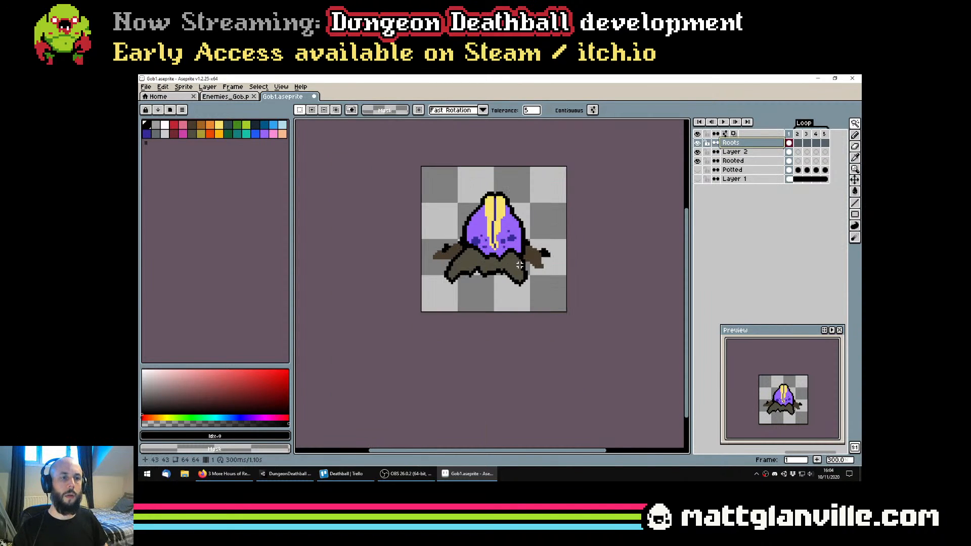
Draw 1 px black Pencil lines across the front root mass to divide it into three separate roots
scroll(520, 265, up, 5)
key(b)
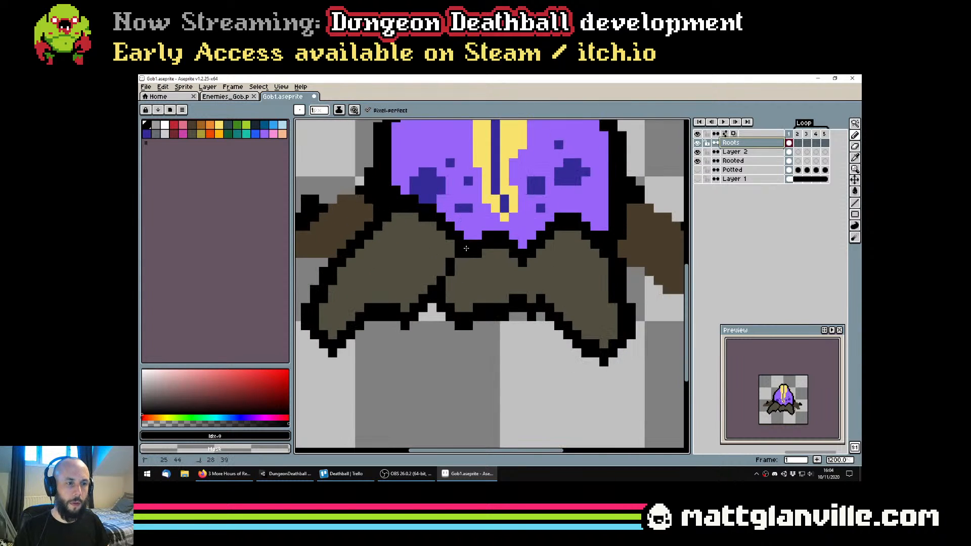
scroll(534, 276, down, 6)
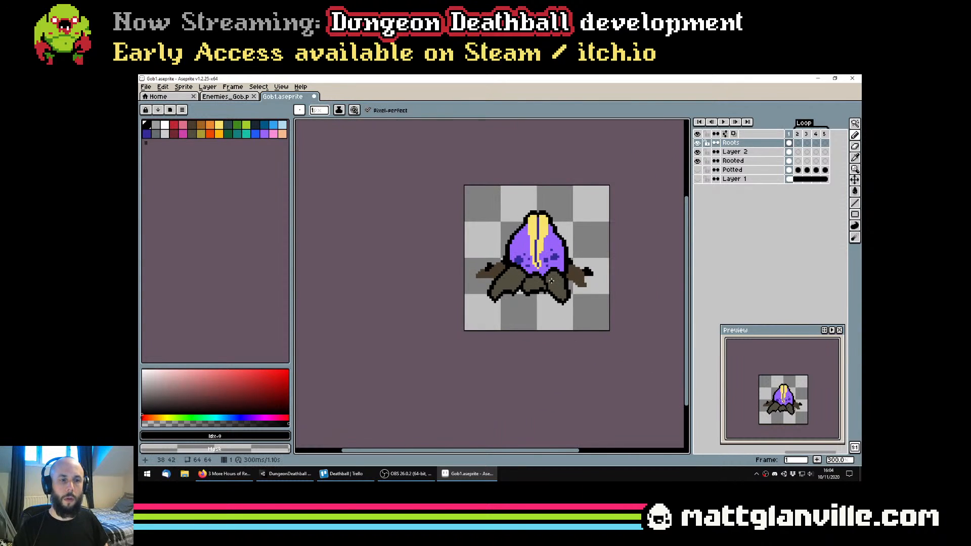
scroll(551, 271, up, 2)
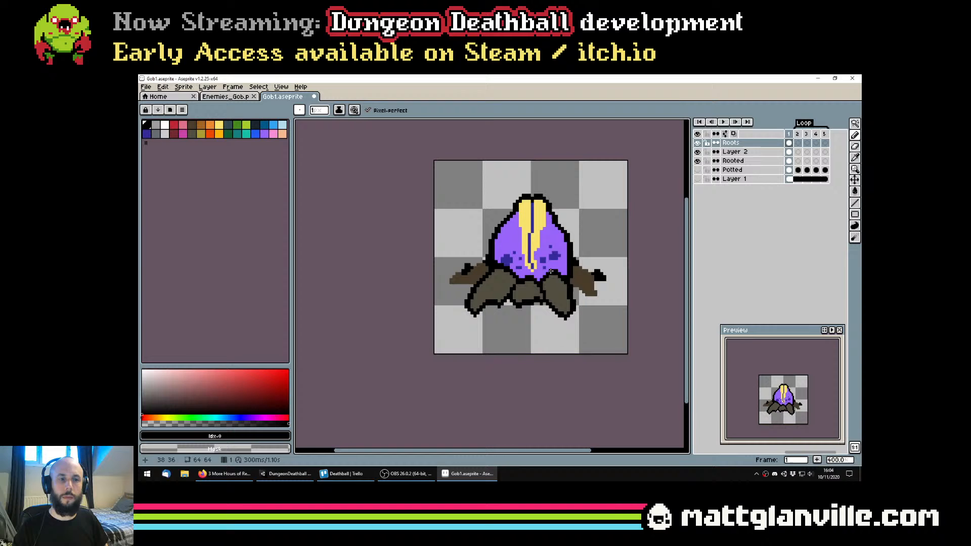
Add an outside black outline to the two back roots on Layer 2
click(734, 151)
key(shift+o)
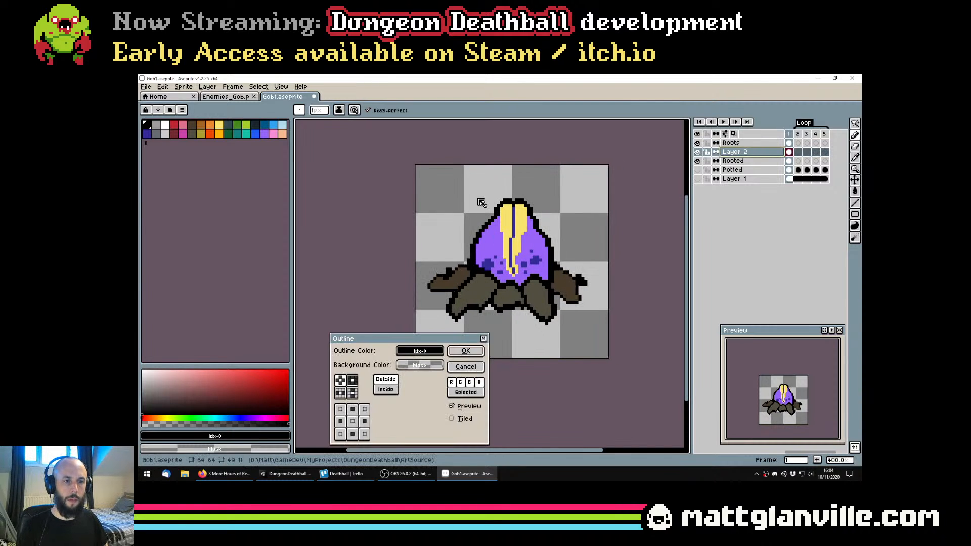
key(Return)
scroll(480, 310, up, 1)
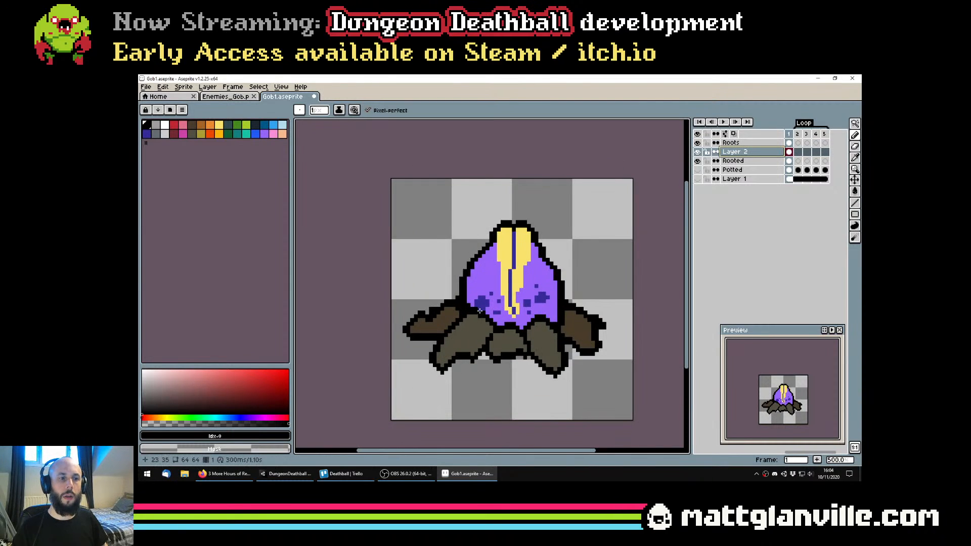
scroll(505, 358, up, 2)
alt+click(528, 349)
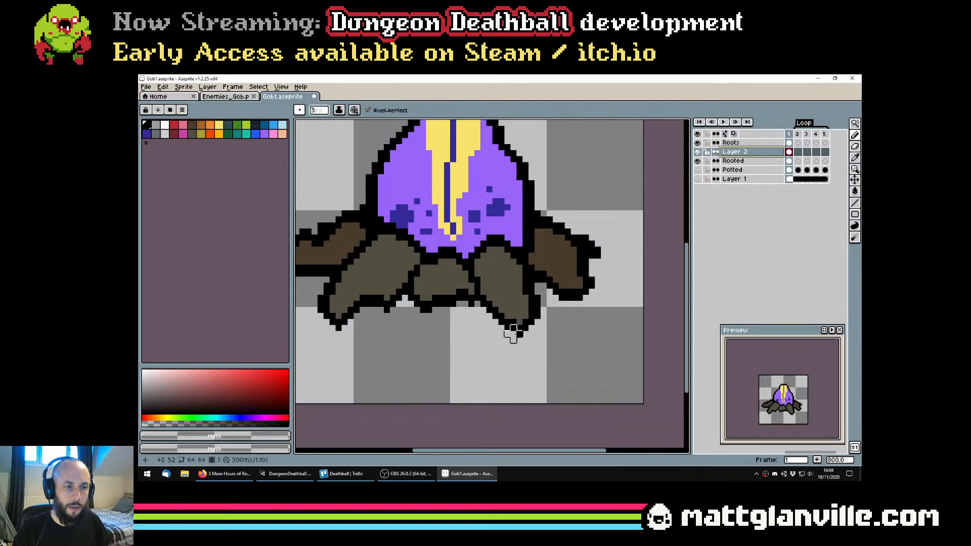
drag(510, 328, 534, 327)
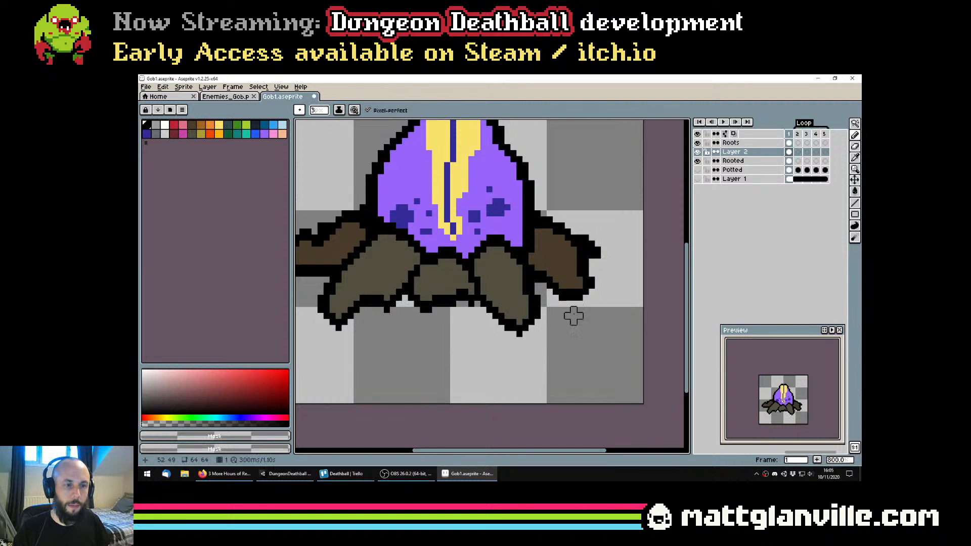
Save the file and erase the bottom outlines of the right and middle front roots on the Roots layer with a 3 px transparent Pencil
click(731, 142)
key(ctrl+s)
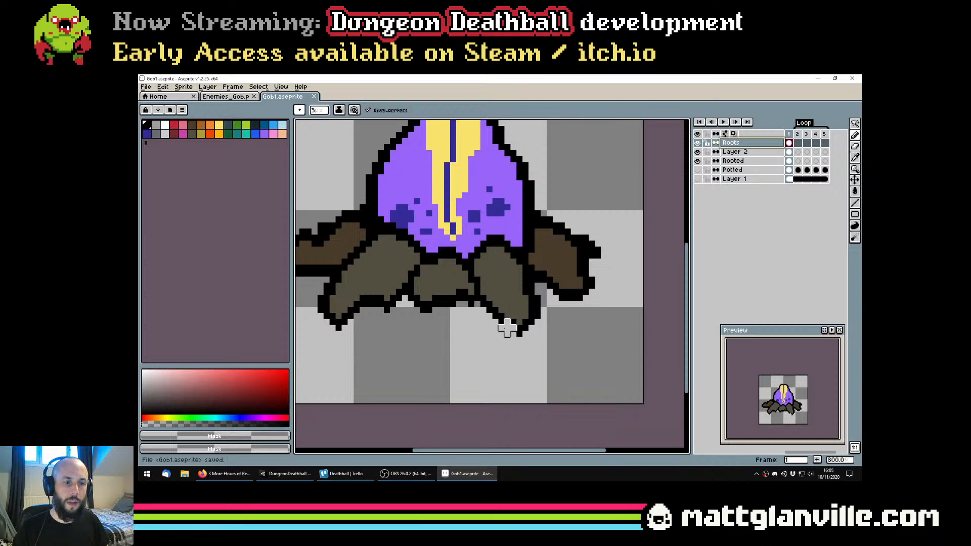
mouse_move(507, 328)
mouse_down()
mouse_move(471, 328)
mouse_move(535, 329)
mouse_move(513, 316)
mouse_move(522, 316)
mouse_up()
scroll(531, 332, down, 3)
scroll(529, 331, up, 1)
scroll(563, 314, up, 1)
click(527, 316)
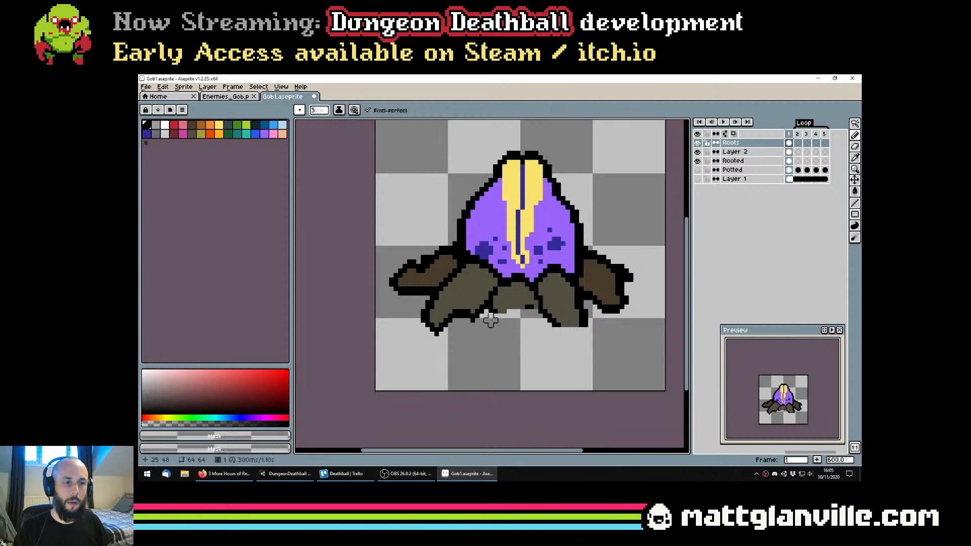
Erase the black outline beneath the left front root's tip with the 3 px transparent Pencil
scroll(499, 334, down, 2)
scroll(498, 336, up, 4)
drag(460, 330, 496, 344)
click(441, 341)
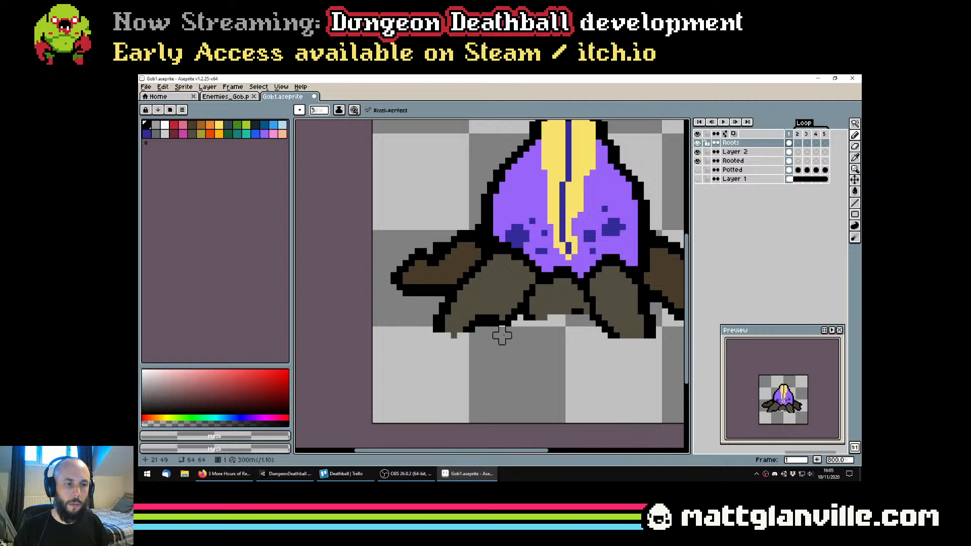
scroll(489, 329, down, 2)
scroll(487, 326, up, 4)
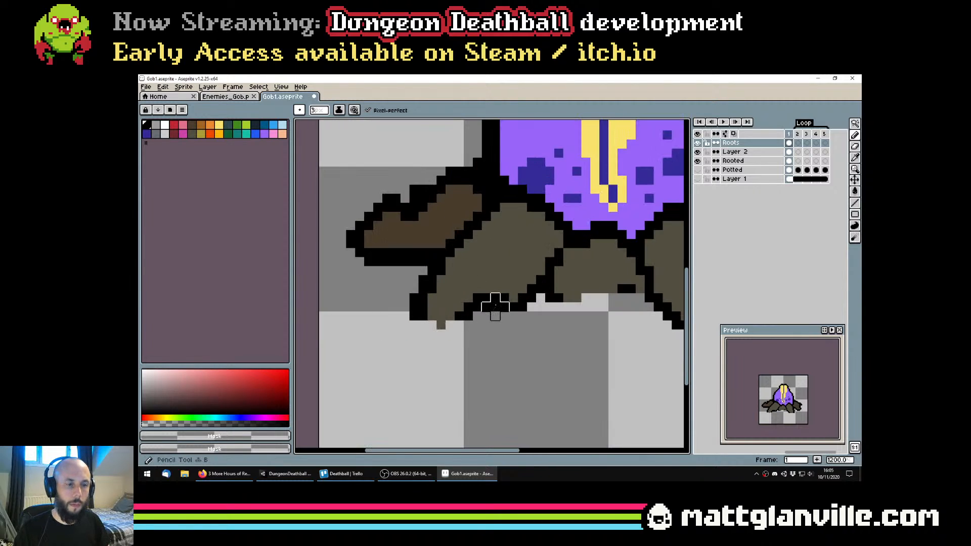
Even out the left front root's lower edge with 1 px black Pencil strokes and save the file
alt+click(495, 307)
ctrl+scroll(498, 305, down, 2)
click(513, 298)
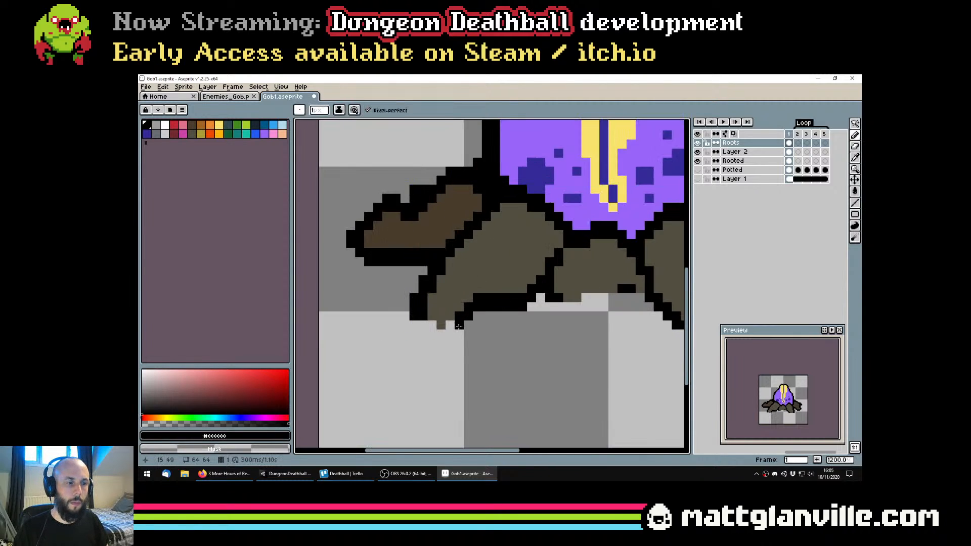
key(ctrl+s)
Reshape the tips of the left and right front roots with the Eraser and 1 px grey-brown #524f40 Pencil, and save the file
scroll(459, 326, down, 6)
scroll(489, 326, up, 3)
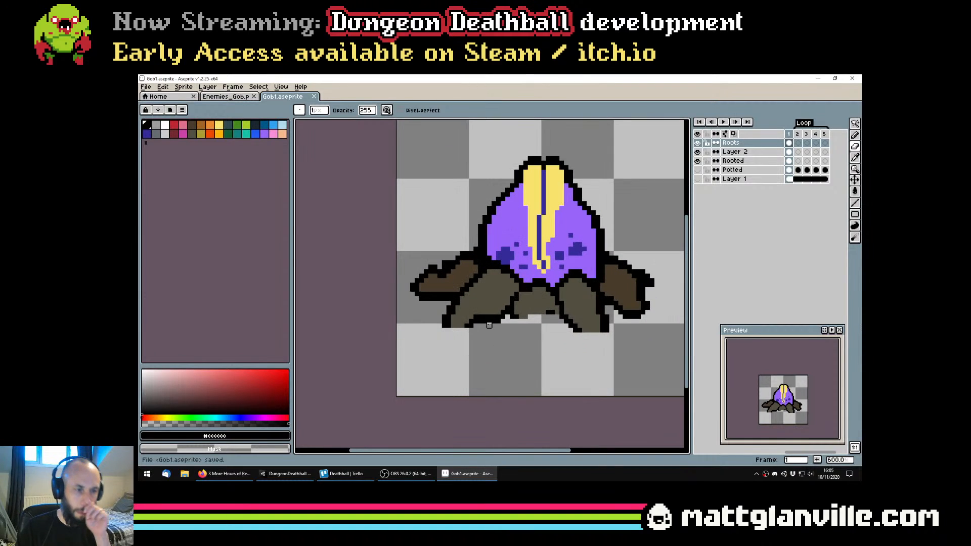
drag(468, 332, 414, 346)
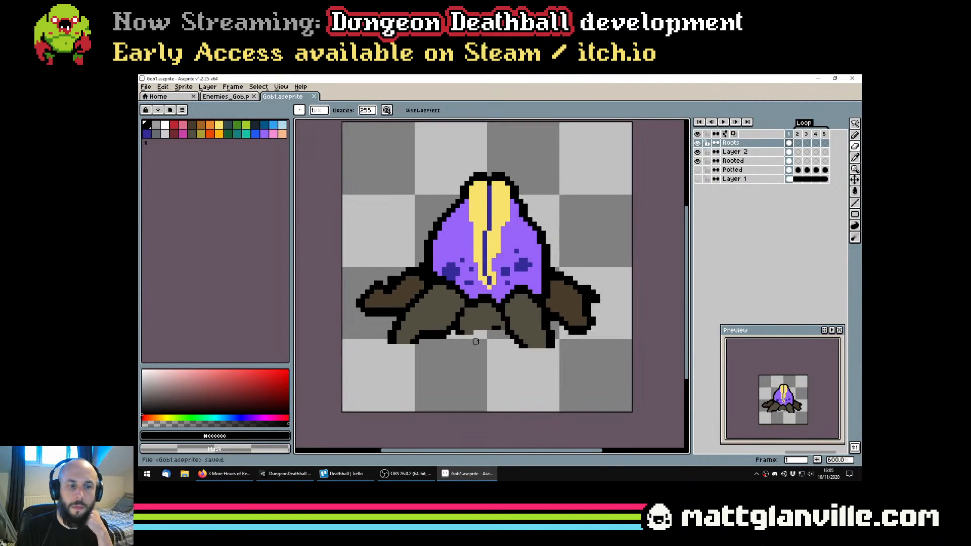
alt+click(536, 346)
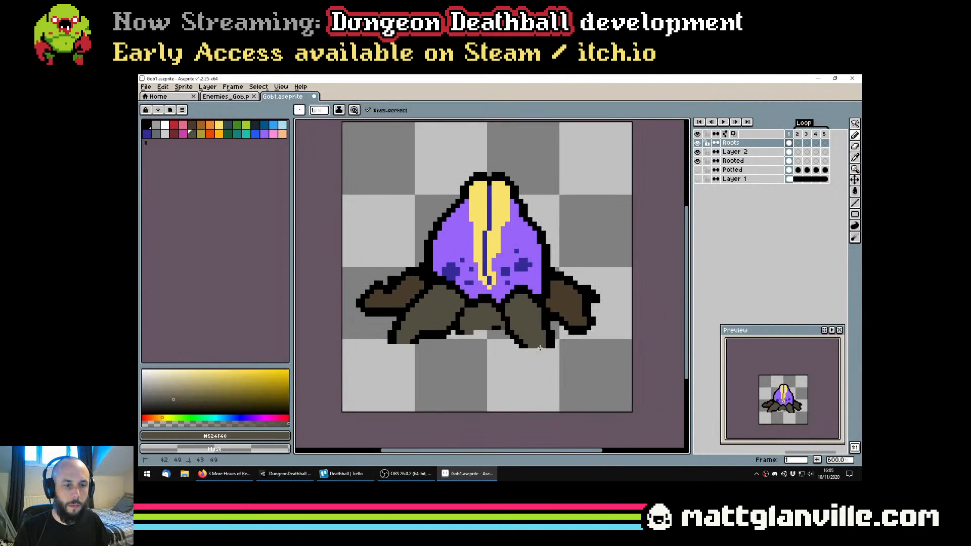
scroll(535, 350, down, 3)
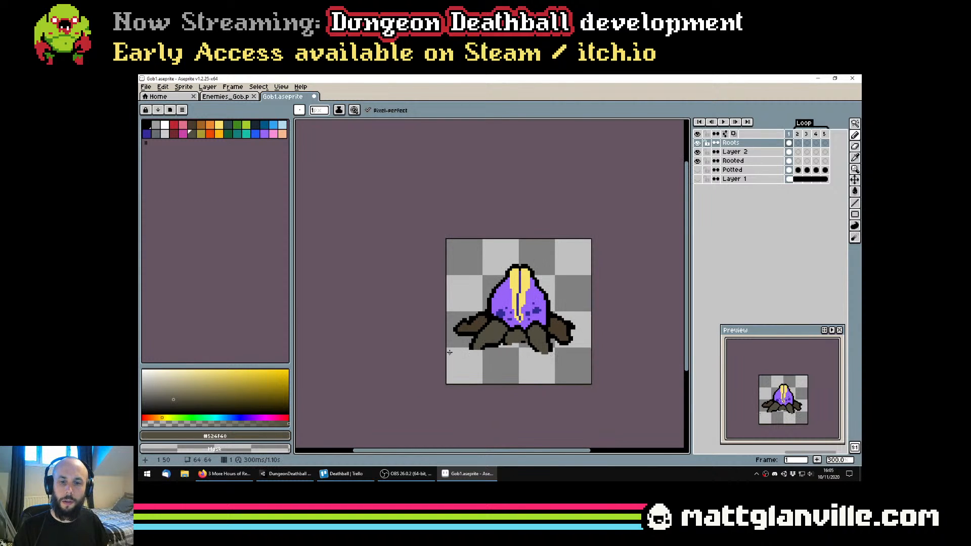
scroll(450, 352, up, 4)
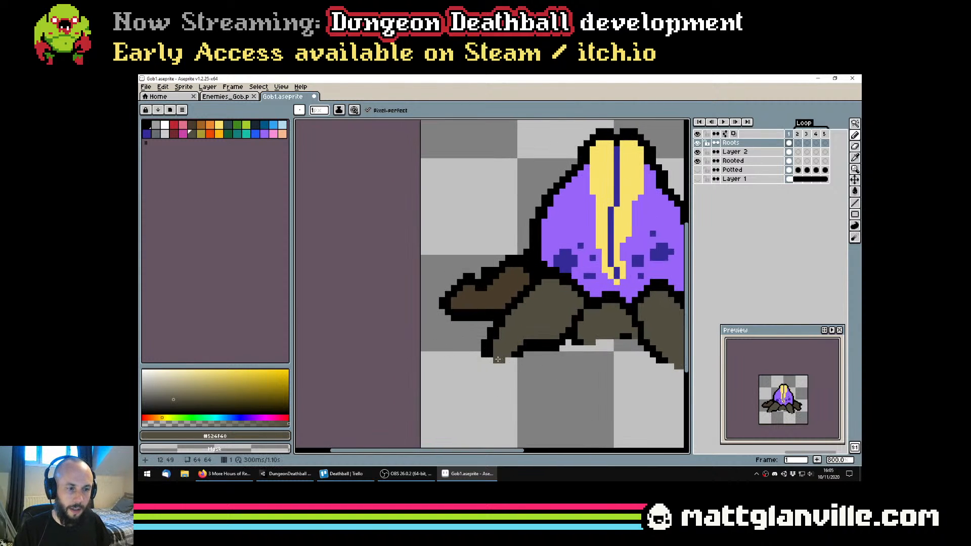
scroll(498, 359, down, 3)
scroll(648, 243, up, 5)
key(ctrl+s)
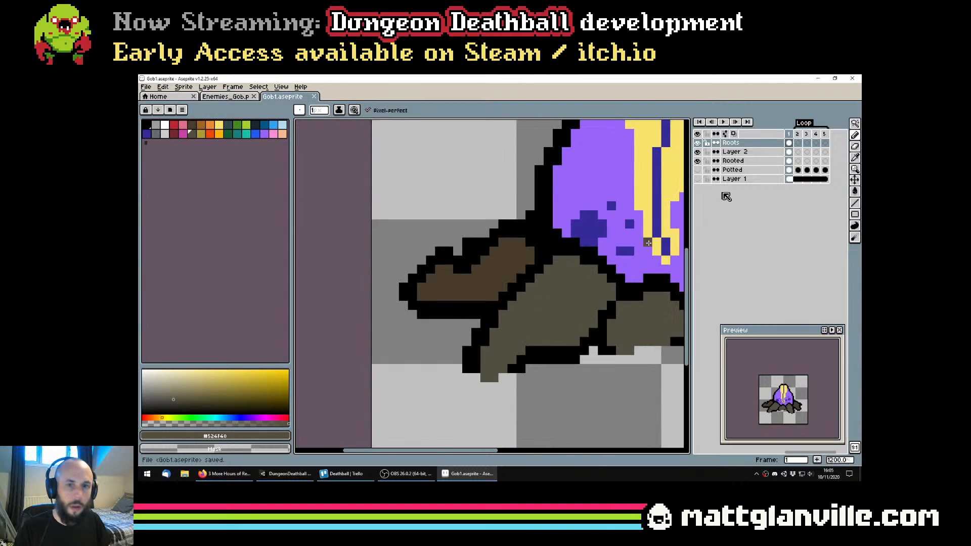
Erase the bottom black outline of the left back root on Layer 2 with a 2 px transparent Pencil
click(734, 152)
key(e)
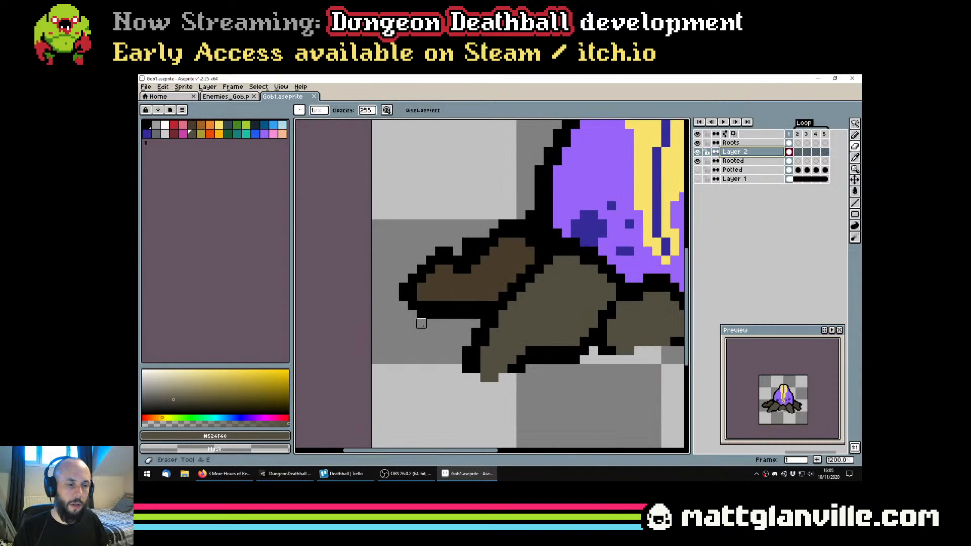
key(b)
key(e)
click(421, 332)
key(b)
drag(421, 323, 453, 310)
key(ctrl+z)
alt+click(426, 338)
scroll(416, 309, down, 5)
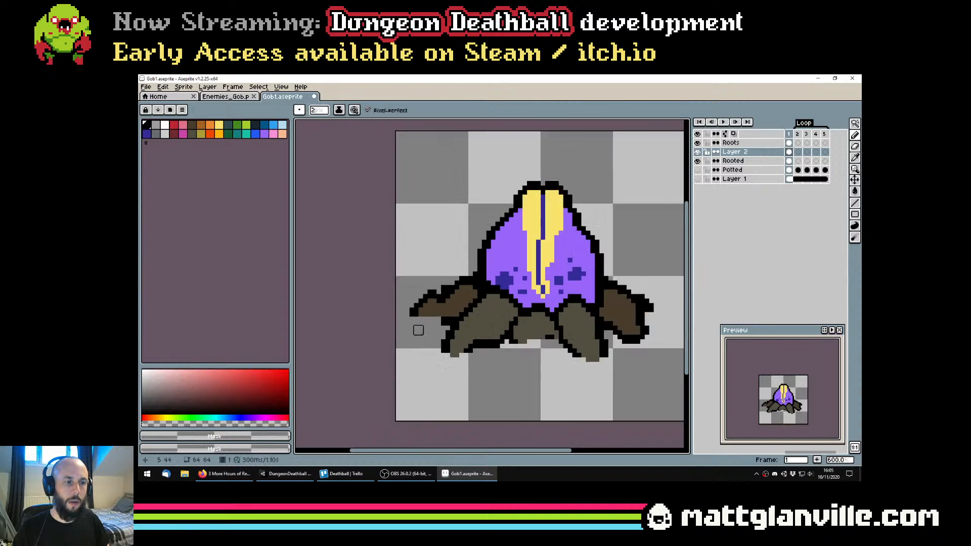
scroll(434, 329, up, 6)
scroll(421, 329, down, 5)
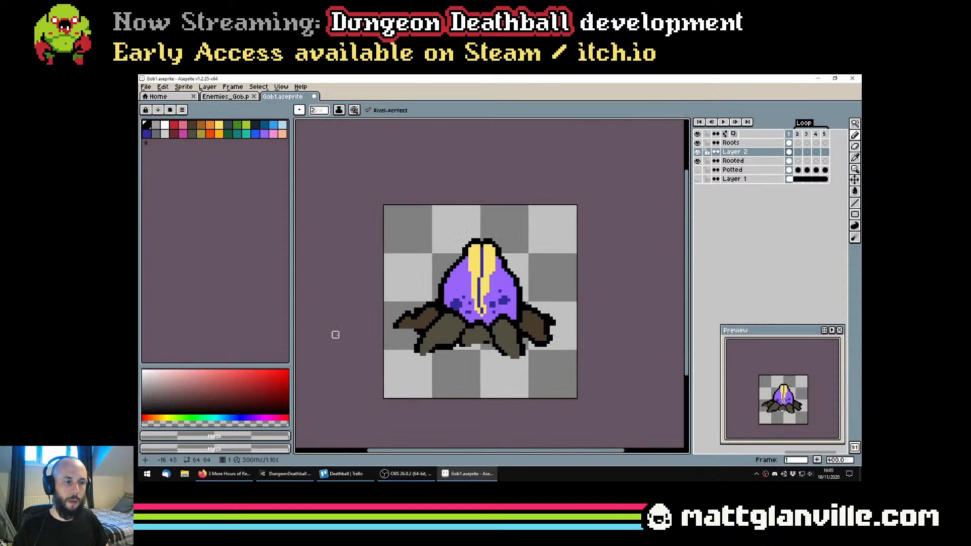
Remove the stray black pixels between the left back and front roots with a 1 px transparent Pencil and save the file
scroll(375, 334, down, 1)
scroll(394, 320, up, 6)
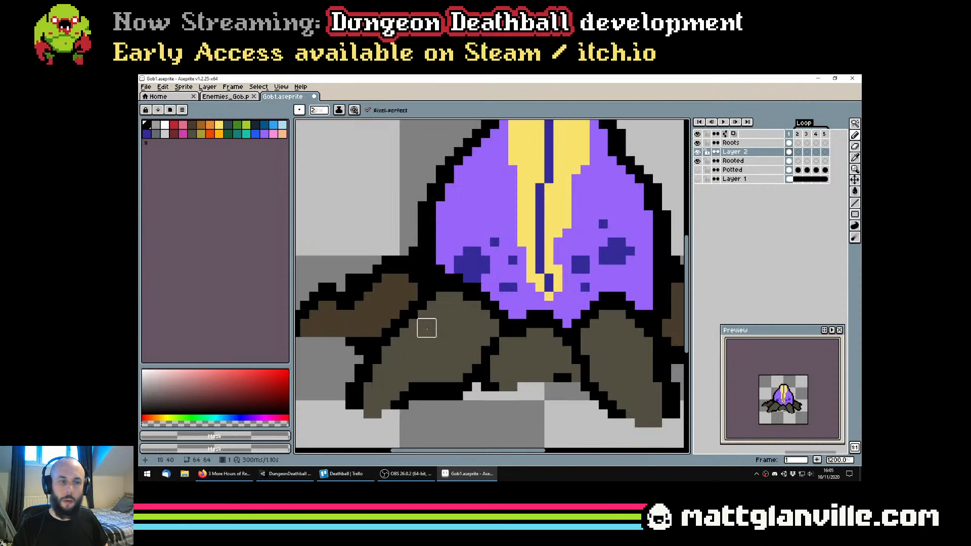
key(minus)
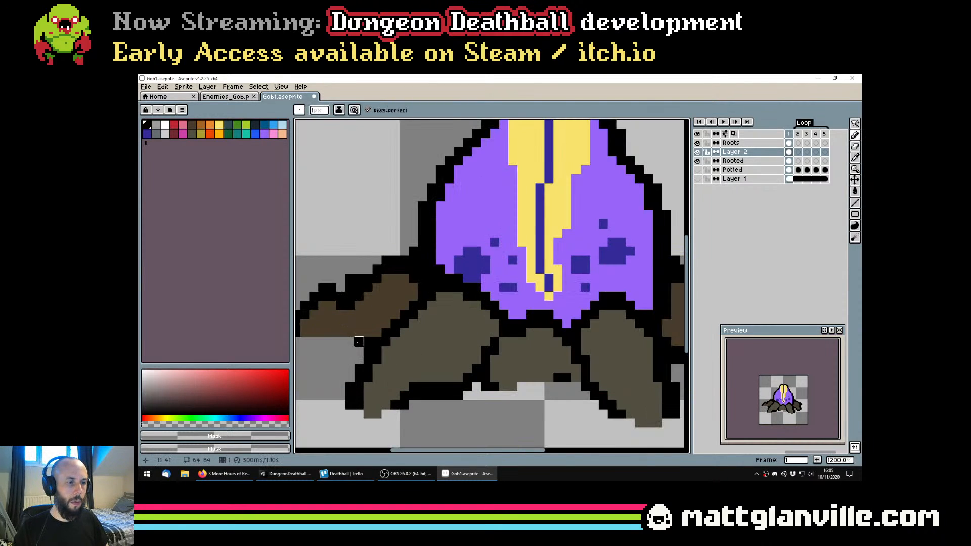
scroll(377, 342, down, 6)
key(ctrl+s)
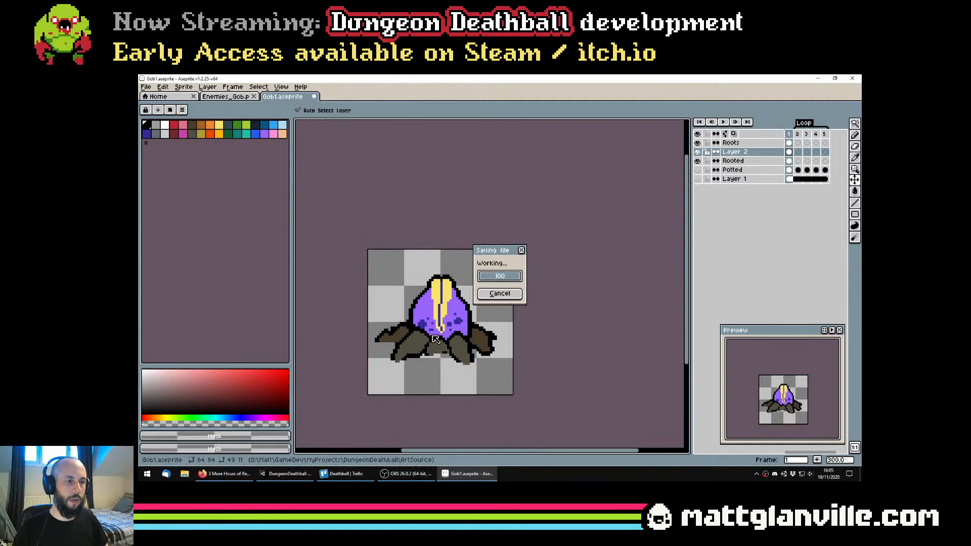
scroll(388, 343, up, 4)
click(394, 330)
scroll(399, 357, down, 3)
key(ctrl+s)
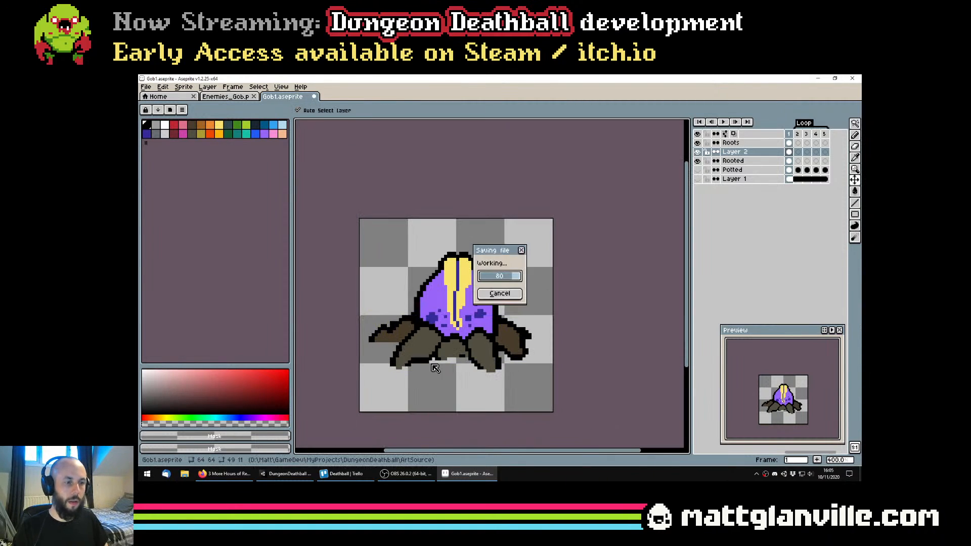
Erase the bottom black outline of the right back root with the 1 px transparent Pencil
scroll(394, 371, up, 4)
click(412, 362)
scroll(452, 362, down, 3)
scroll(453, 362, down, 2)
scroll(506, 354, up, 3)
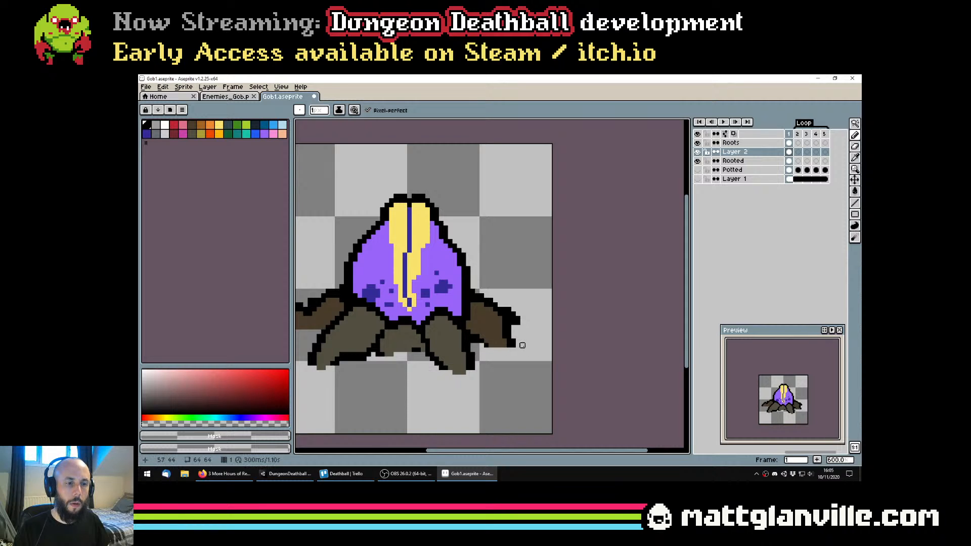
Undo the last Pencil edit on the right back root and save the file
scroll(545, 350, up, 2)
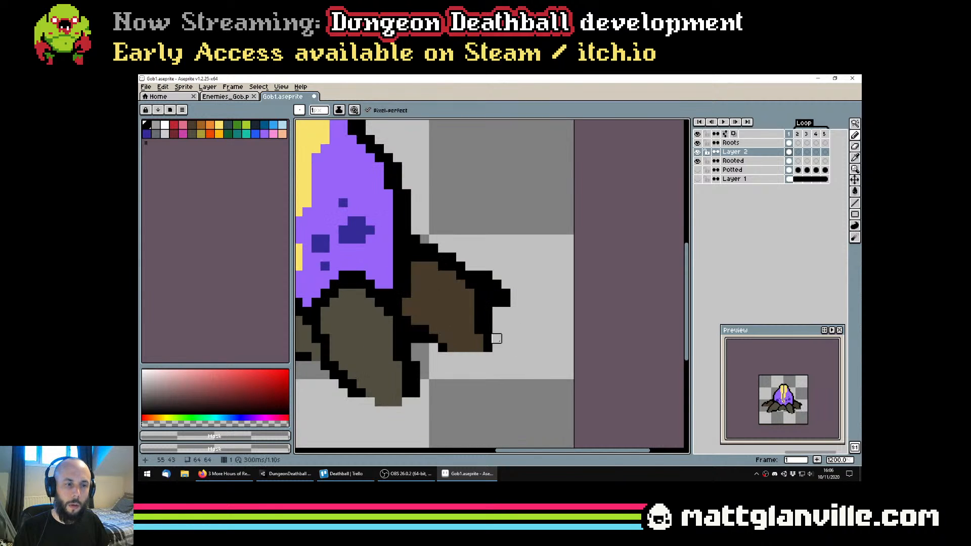
scroll(523, 356, down, 3)
scroll(523, 355, down, 1)
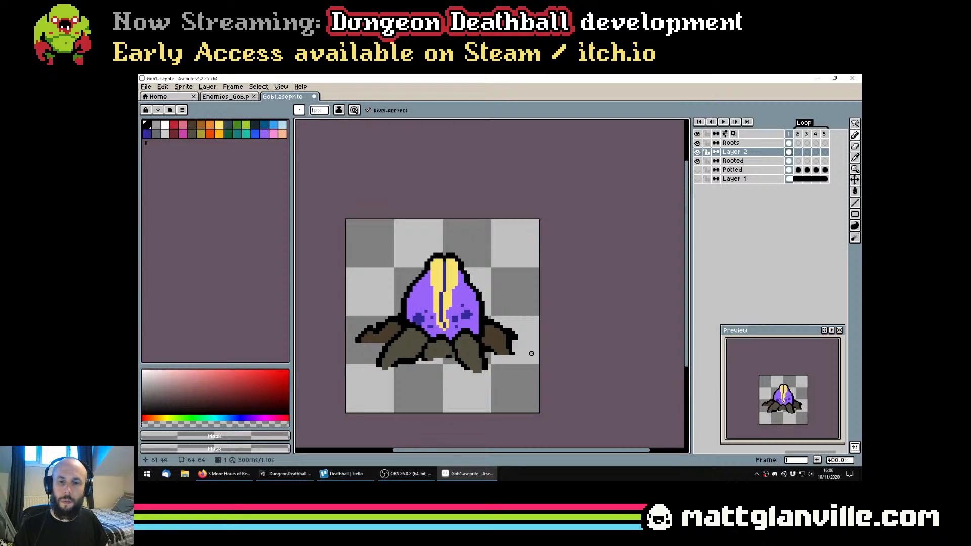
scroll(504, 332, up, 1)
scroll(521, 339, down, 2)
scroll(520, 340, up, 5)
key(ctrl+z)
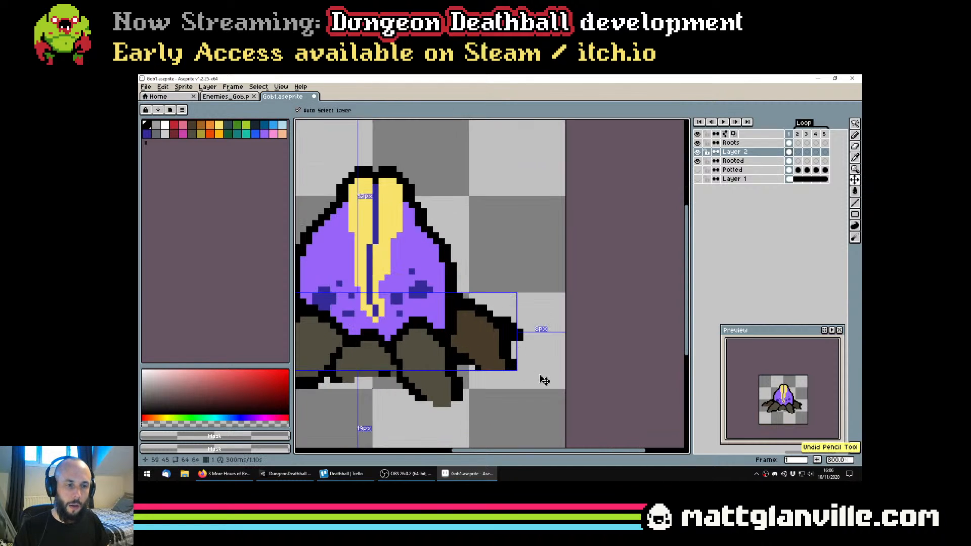
key(ctrl+s)
scroll(541, 379, down, 3)
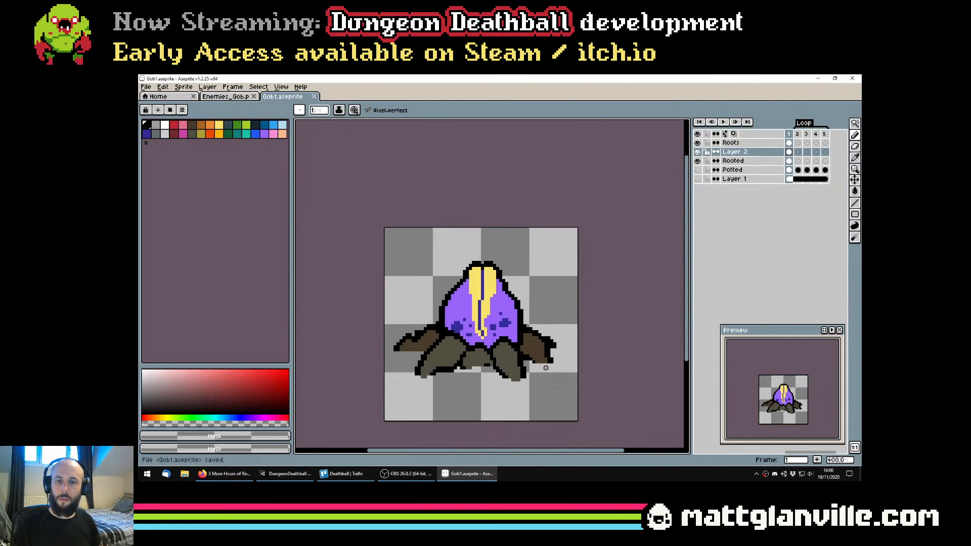
click(500, 313)
drag(503, 331, 474, 312)
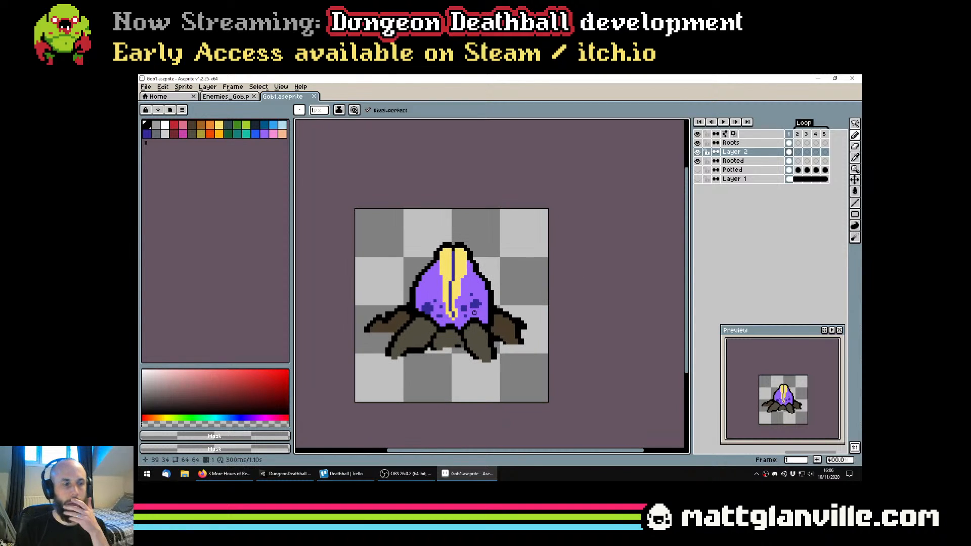
scroll(476, 295, up, 2)
drag(406, 344, 418, 325)
key(w)
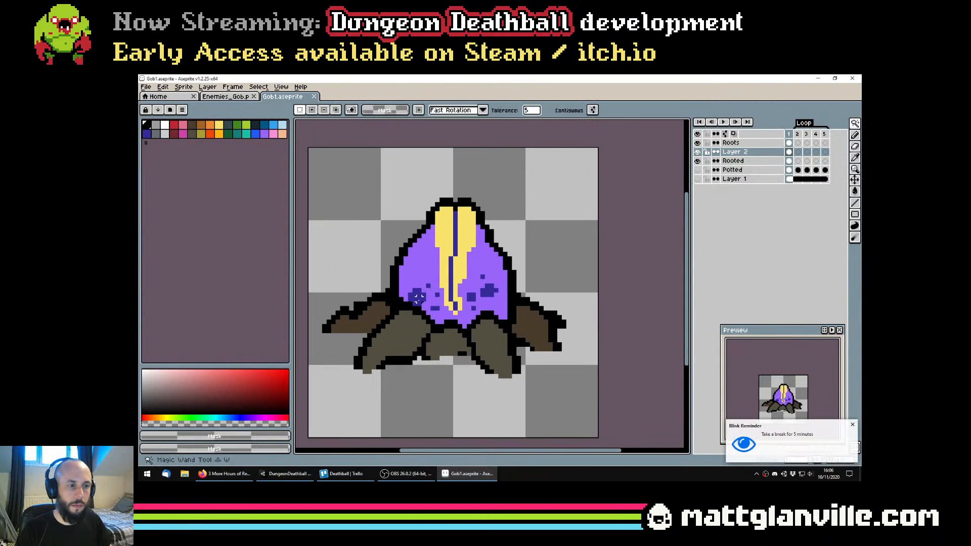
click(443, 286)
key(ctrl+d)
Select the bud's dark blue spots on the Rooted layer with the contiguous Magic Wand and move them up 1 px
click(734, 161)
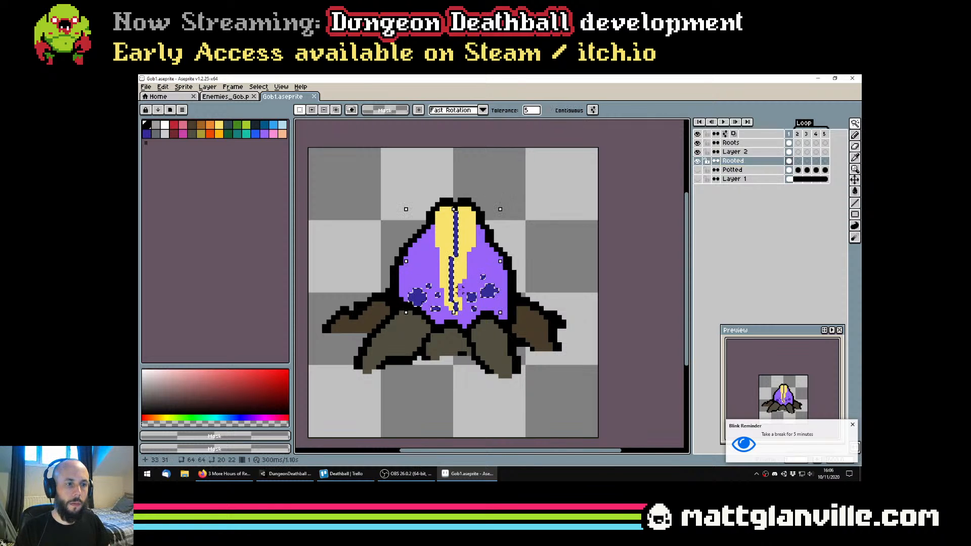
scroll(490, 293, up, 3)
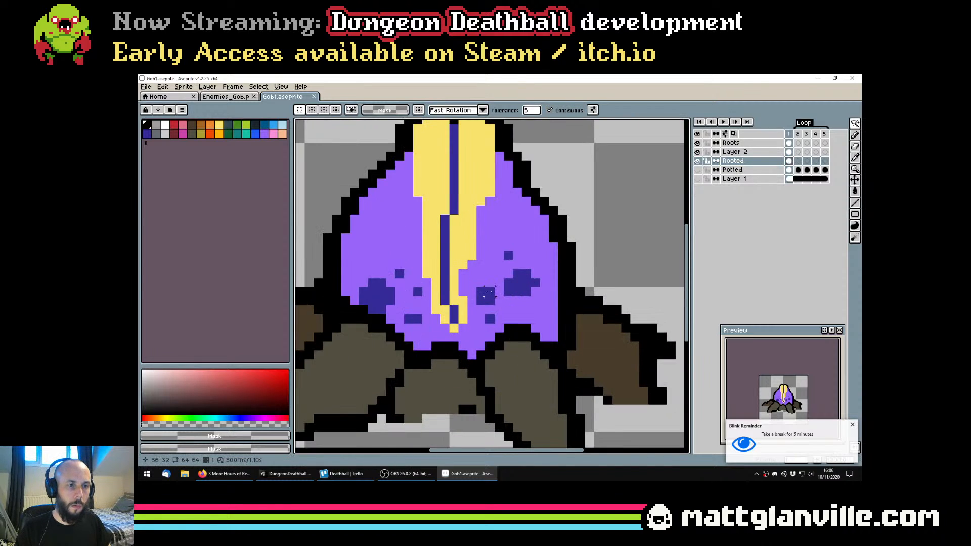
click(516, 277)
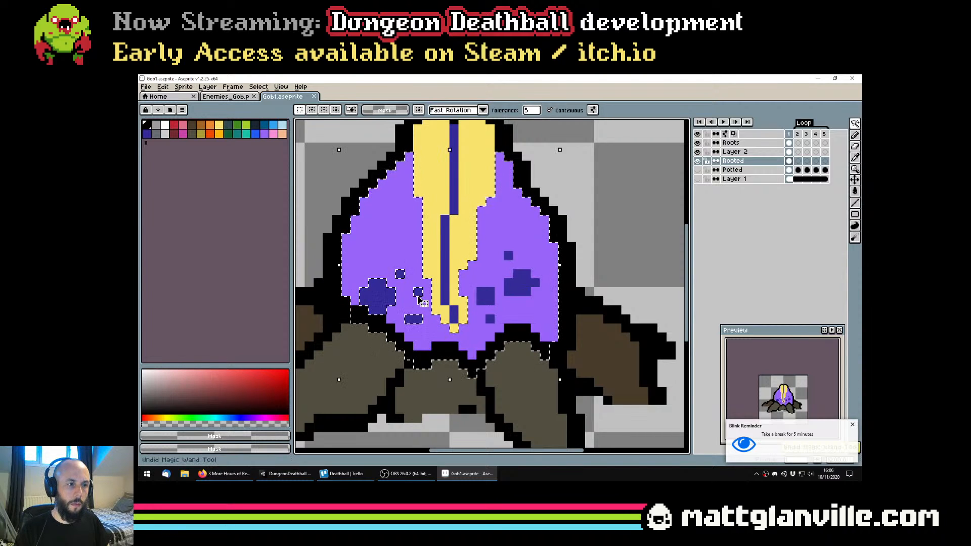
shift+click(418, 291)
shift+click(414, 320)
shift+click(400, 273)
shift+click(378, 294)
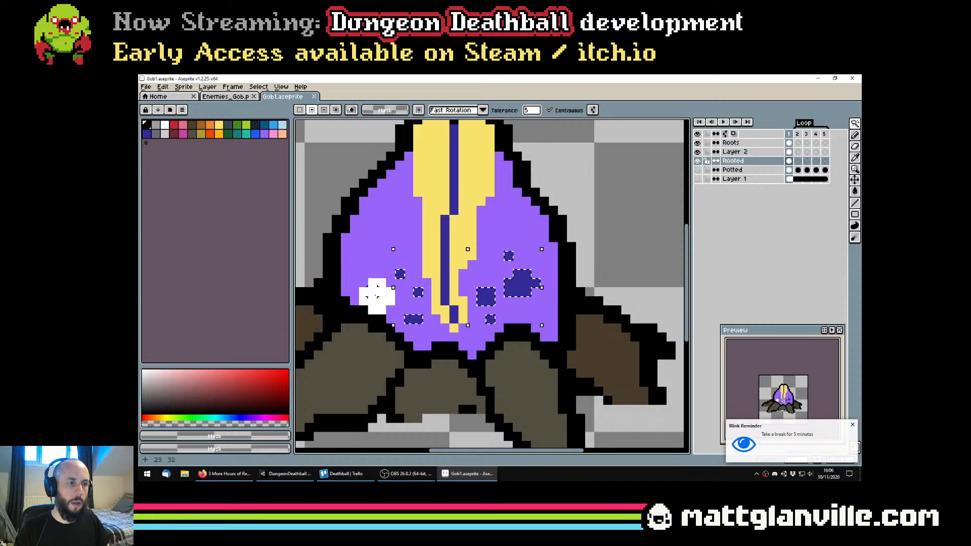
key(Up)
Deselect and fill the gaps left under the spots with the bud's purple using a non-contiguous Paint Bucket fill
key(ctrl+d)
key(g)
alt+click(490, 265)
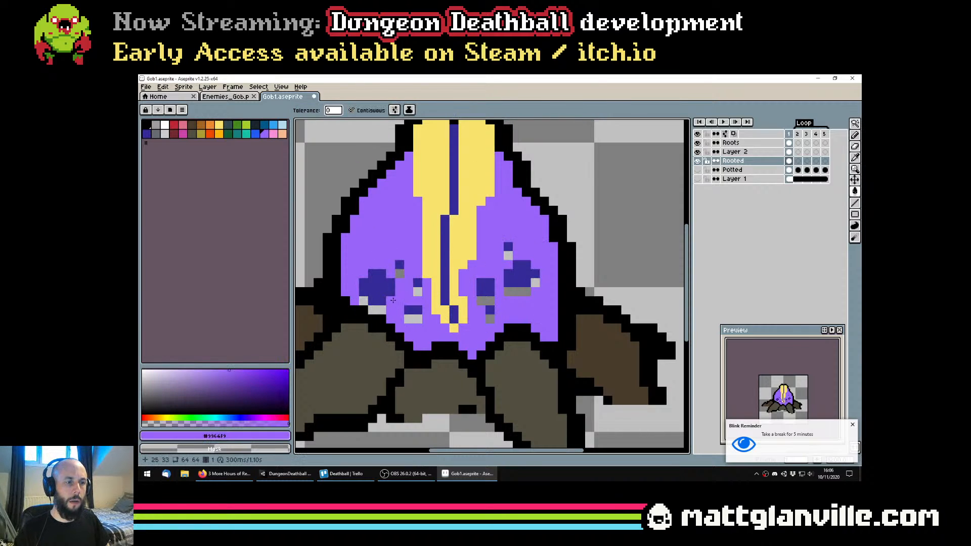
click(380, 108)
click(528, 292)
Try to clear the purple canvas background with a transparent Paint Bucket fill, and undo the bucket fills
scroll(531, 299, down, 5)
click(361, 109)
alt+click(470, 200)
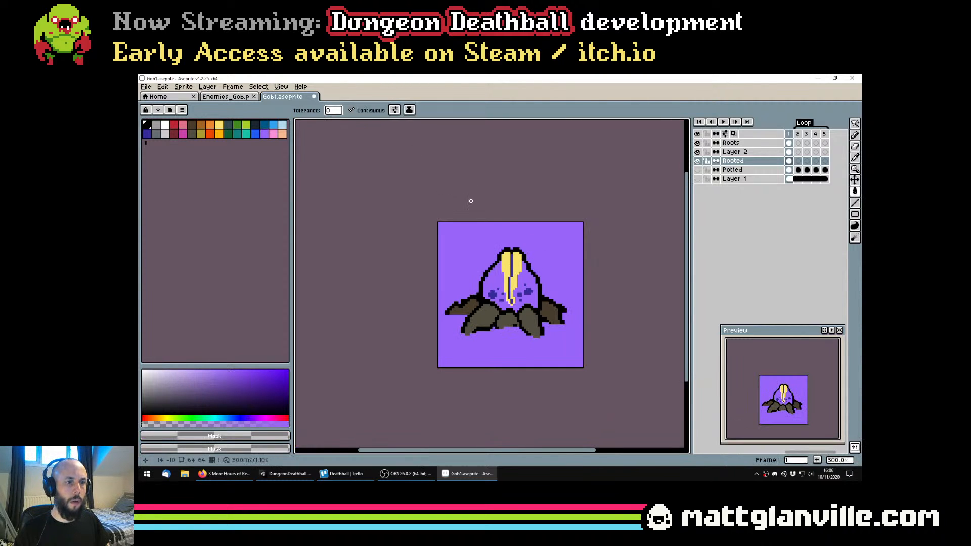
click(477, 230)
scroll(549, 255, up, 1)
key(ctrl+z)
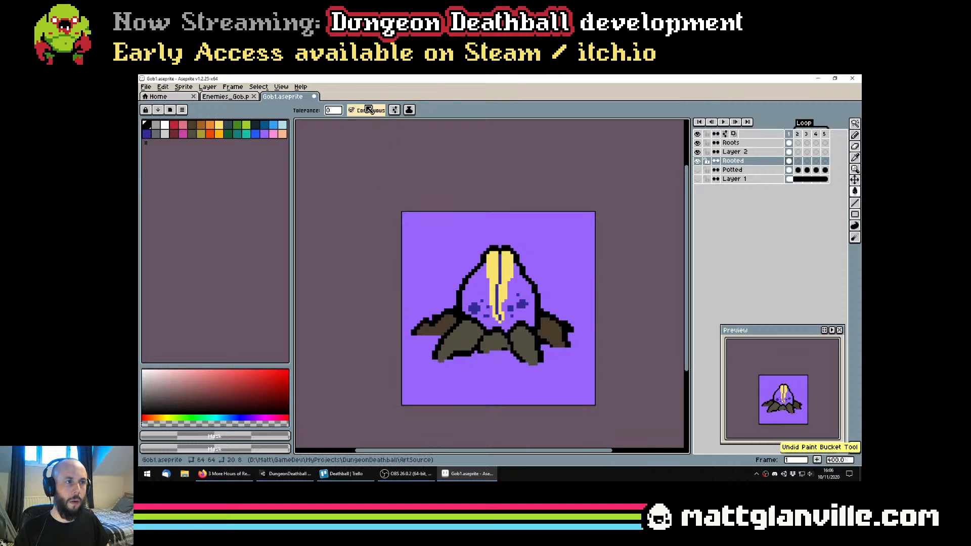
click(587, 234)
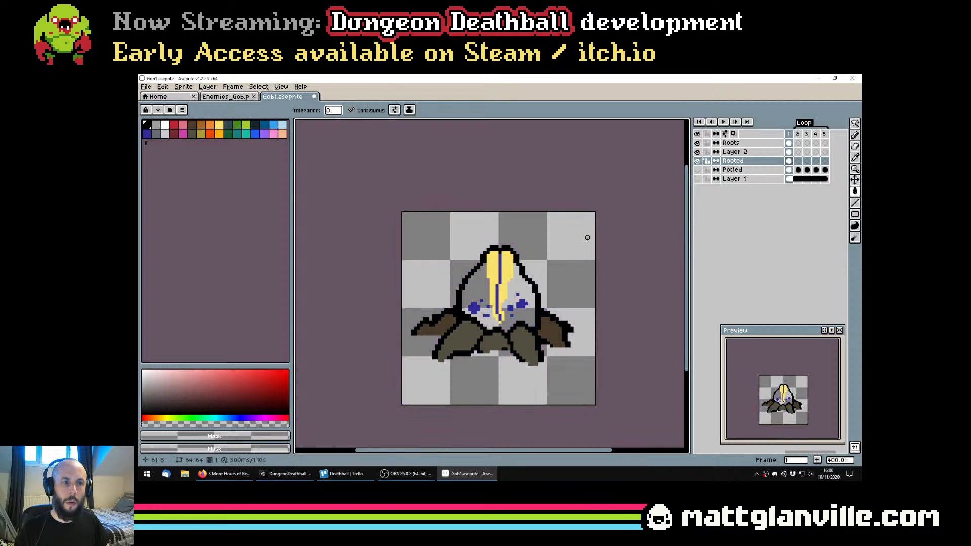
key(ctrl+z)
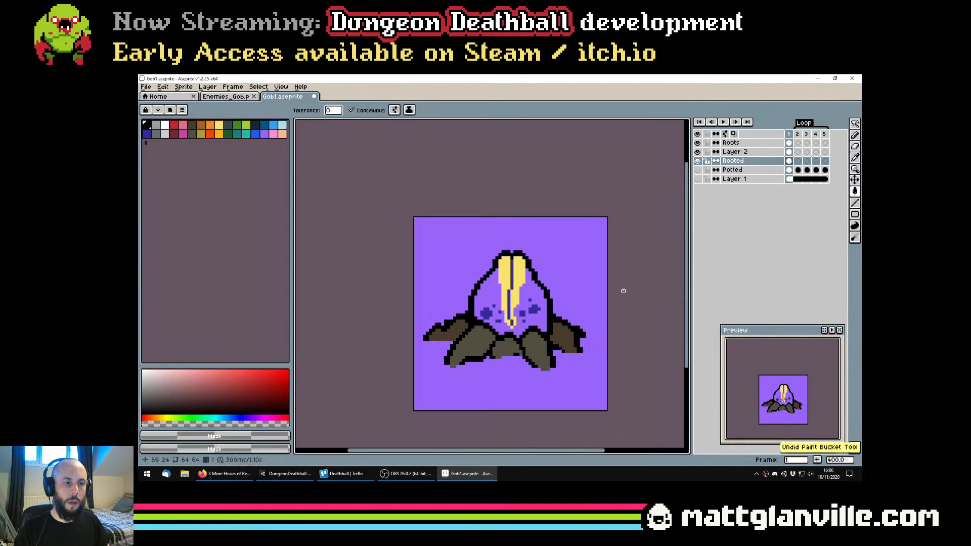
key(ctrl+z)
scroll(552, 316, up, 3)
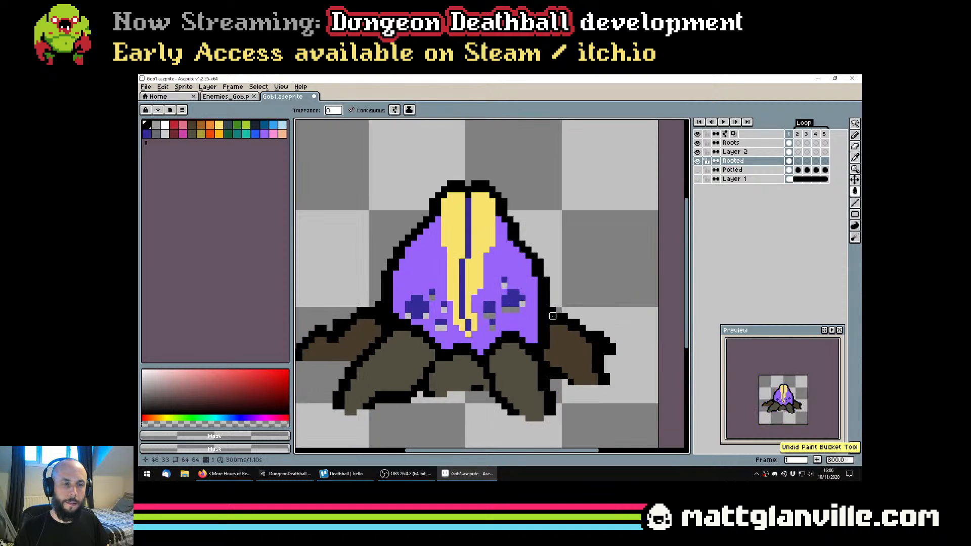
Try to fill the gaps under the bud's dark blue spots with the bud's purple using the 1 px Pencil
key(b)
click(443, 334)
key(ctrl+z)
alt+click(444, 334)
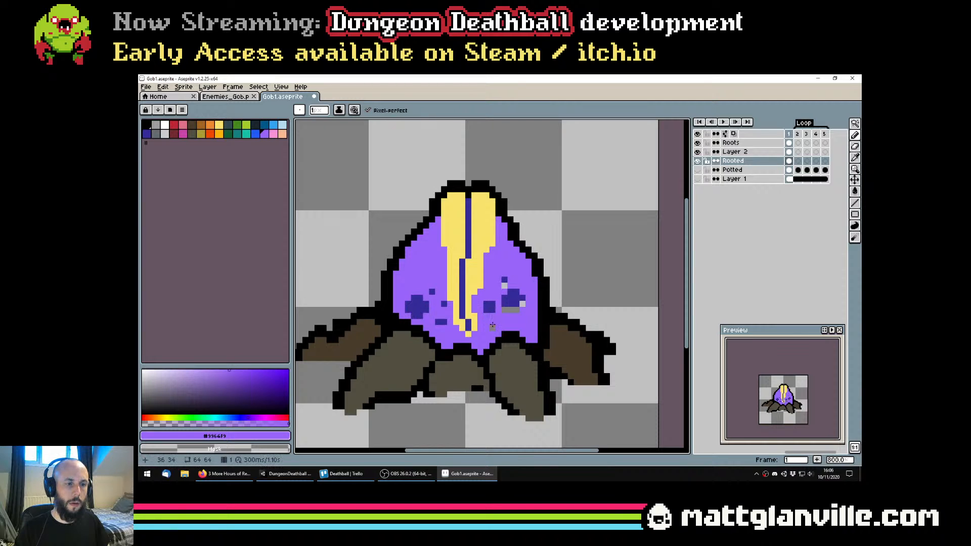
Undo the purple Pencil touch-ups and the upward move of the bud's spots, and save the file
key(ctrl+z)
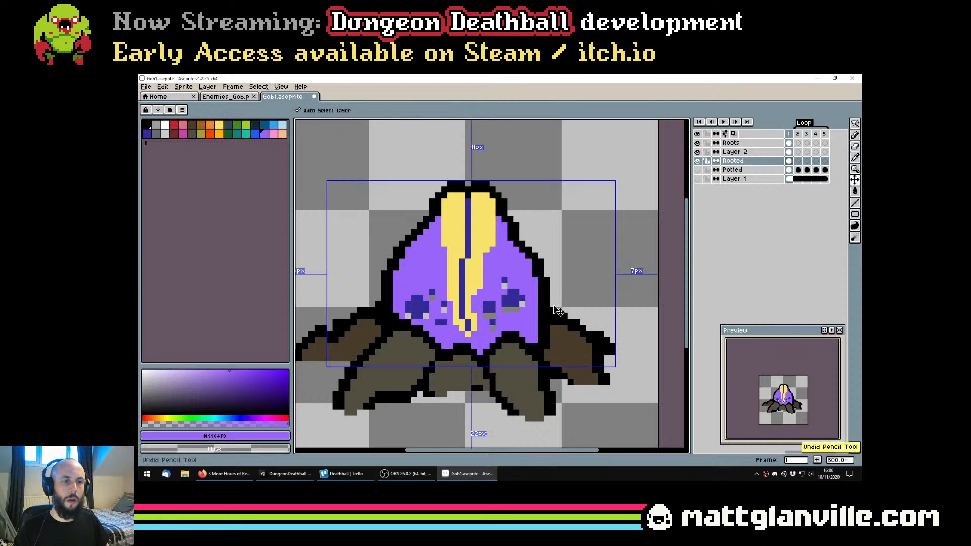
key(ctrl+z)
key(ctrl+z)
key(ctrl+z)
key(ctrl+s)
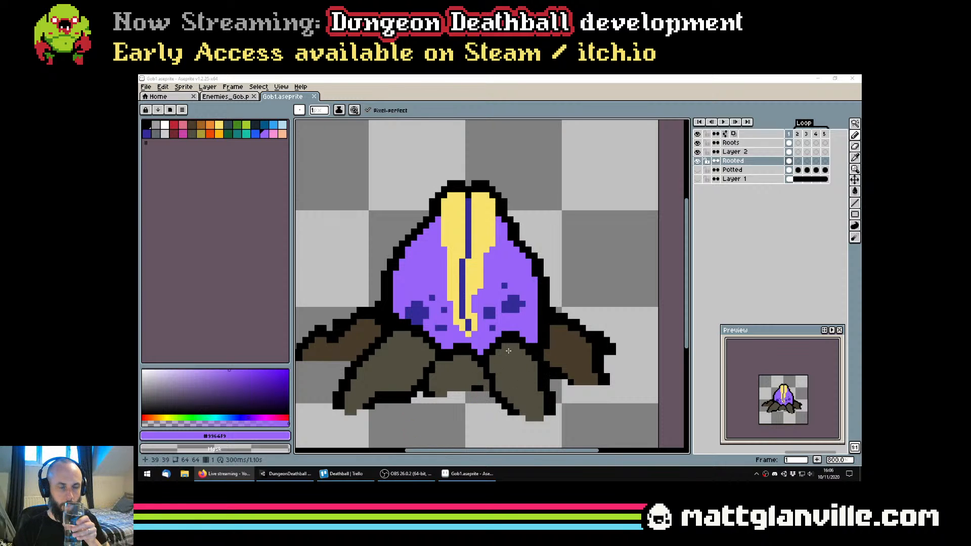
scroll(508, 350, down, 3)
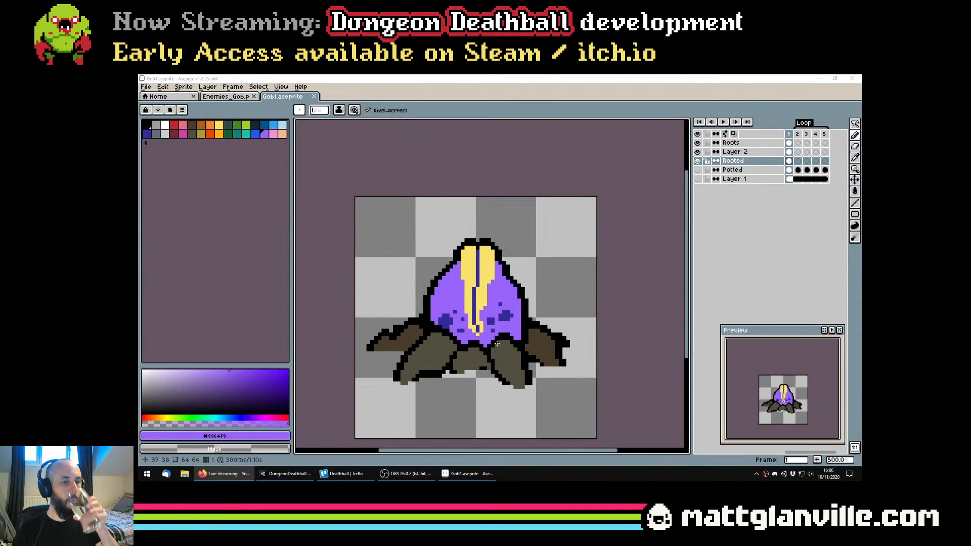
scroll(506, 355, down, 1)
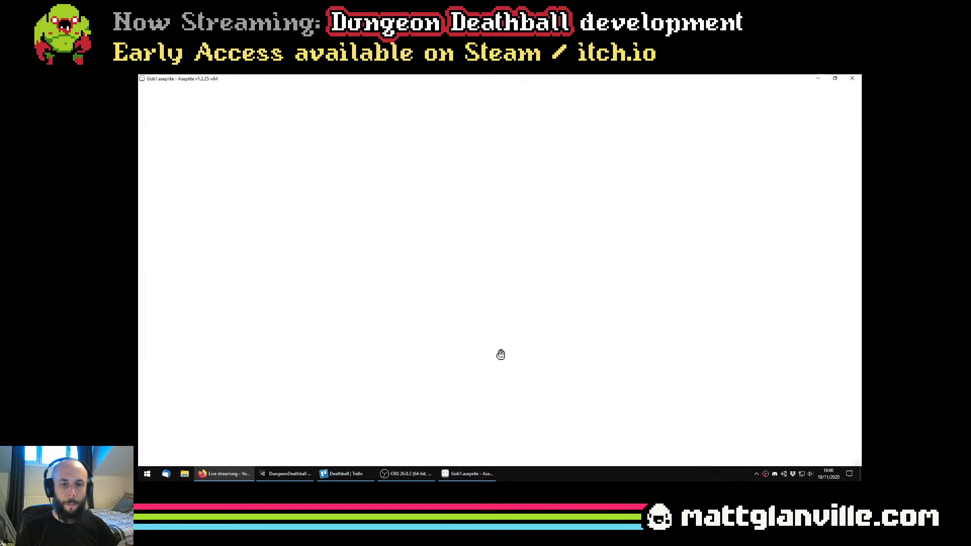
scroll(498, 358, down, 1)
scroll(491, 360, up, 1)
key(ctrl+s)
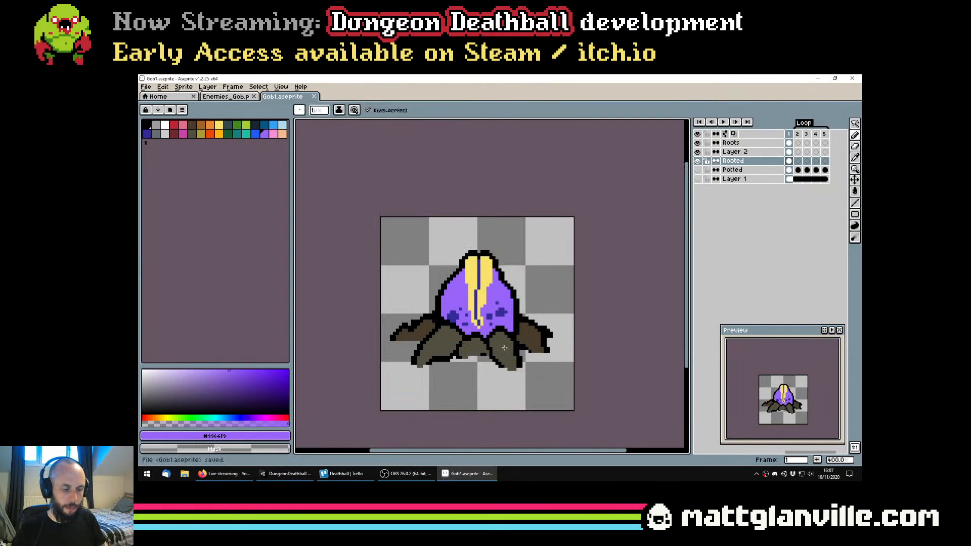
Select the Roots, Layer 2 and Rooted layers together and flatten them into one layer
scroll(525, 248, up, 1)
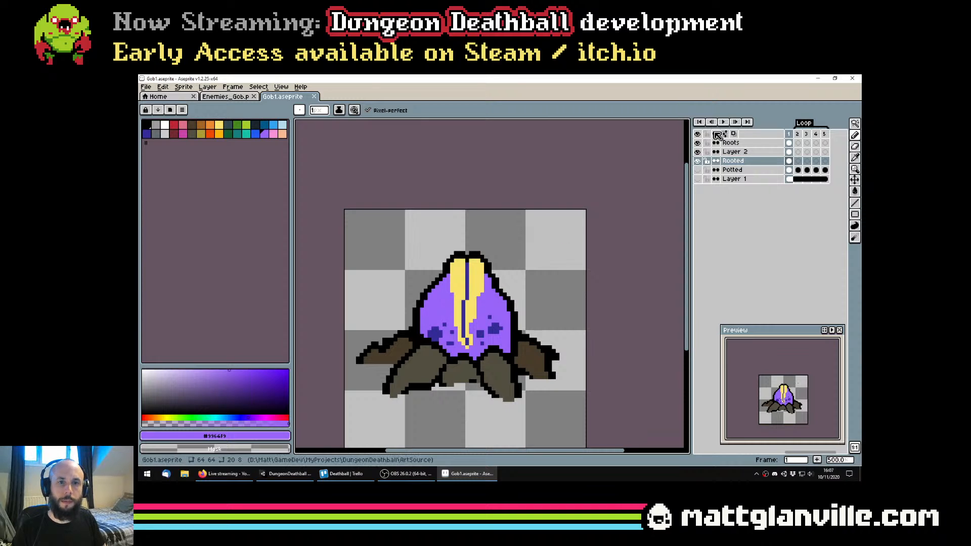
click(735, 143)
ctrl+click(738, 152)
ctrl+click(738, 160)
right_click(738, 160)
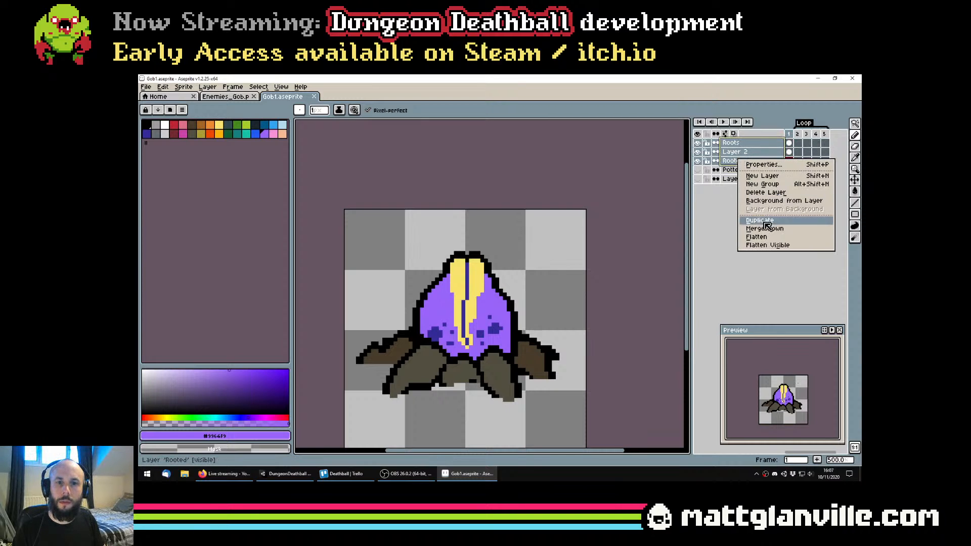
click(756, 237)
Rename the flattened layer as Rooted and save the file
key(shift+p)
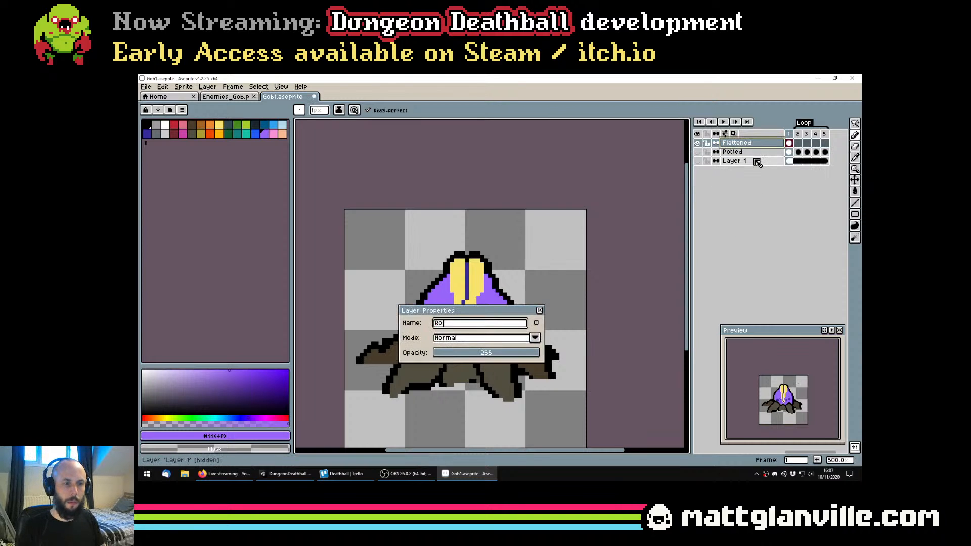
text(Rooted)
key(Return)
key(ctrl+s)
Move the flattened rooted plant down about 5 px on the canvas and save the file
drag(479, 368, 483, 314)
scroll(485, 317, down, 3)
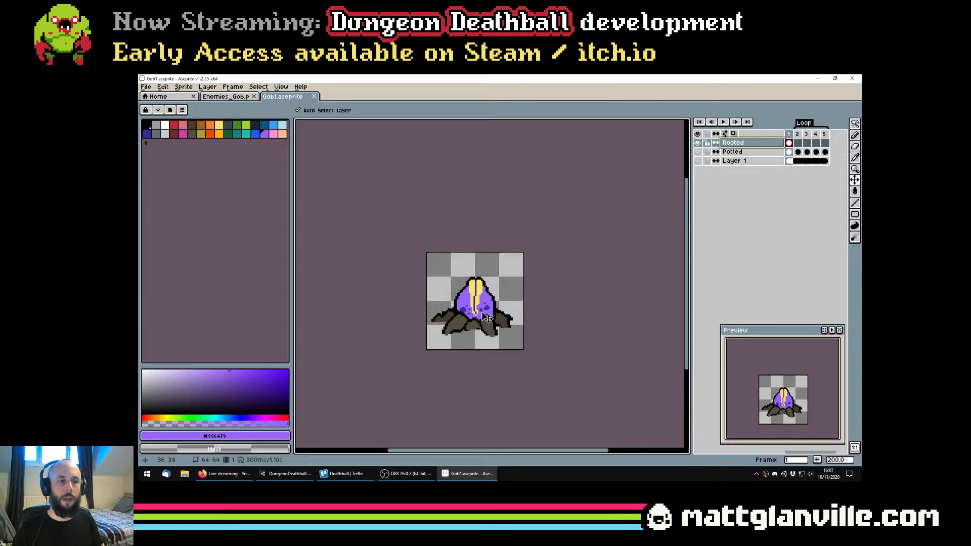
scroll(485, 314, up, 2)
key(ctrl+s)
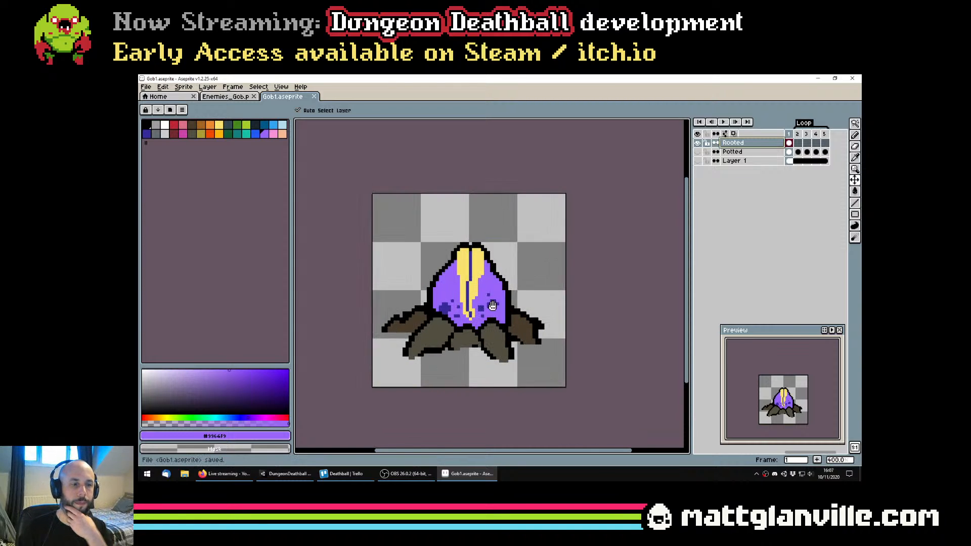
scroll(493, 314, up, 1)
scroll(510, 289, down, 4)
scroll(509, 290, up, 3)
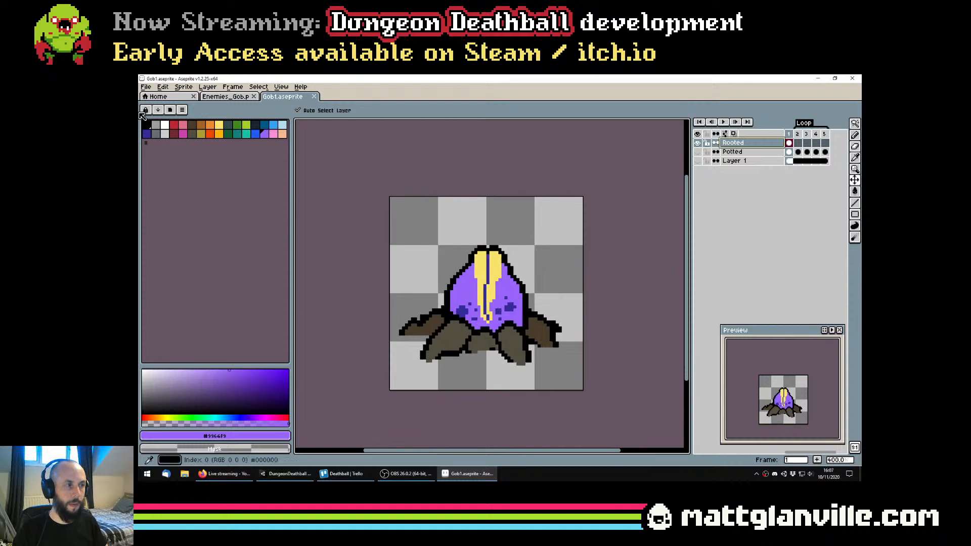
Show the Potted layer in place of Rooted, sample its leaf's dark green, and return to the Rooted layer
click(237, 125)
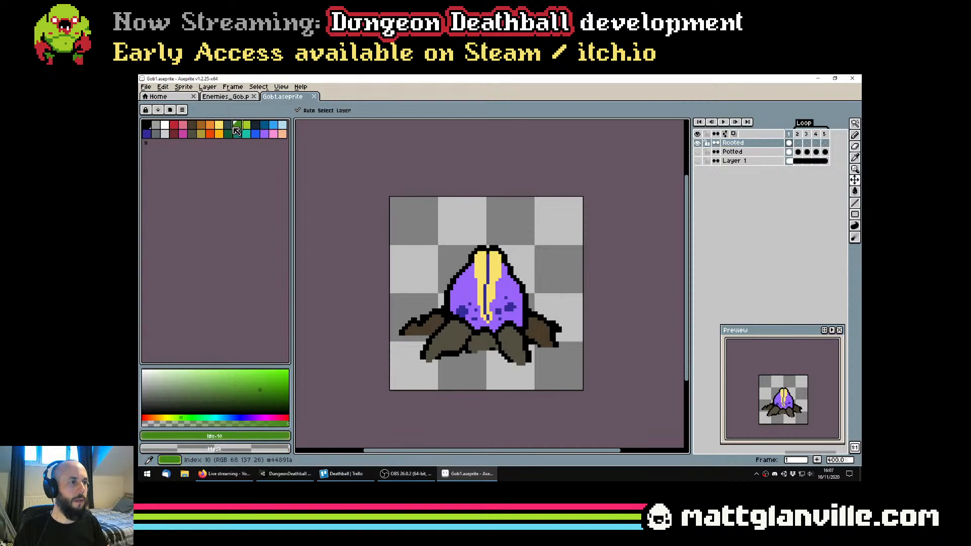
click(697, 151)
click(697, 143)
key(b)
scroll(518, 305, up, 1)
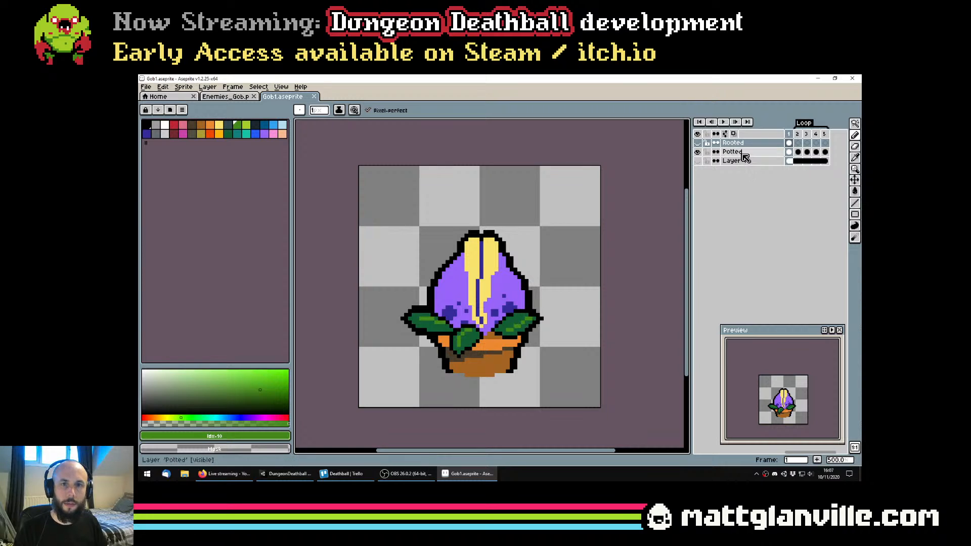
click(744, 152)
alt+click(509, 323)
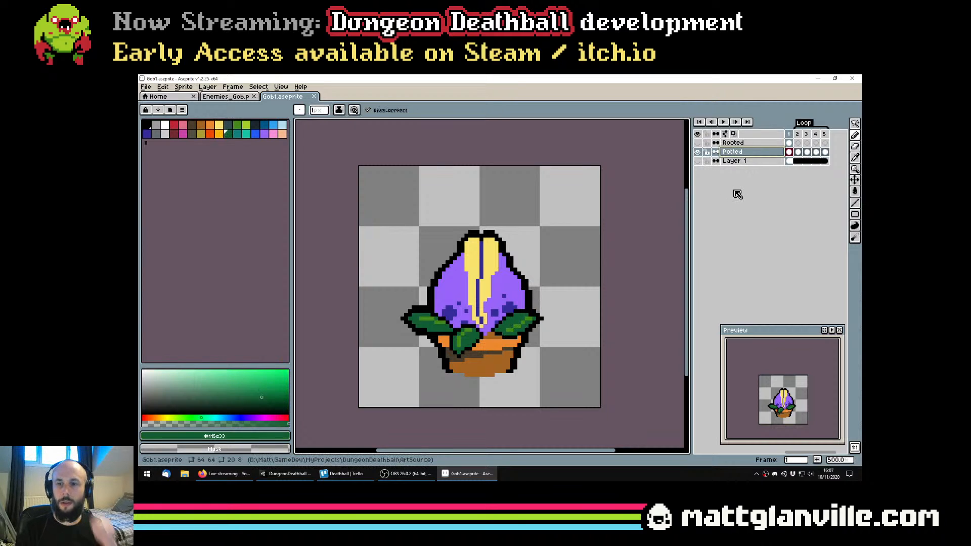
click(698, 142)
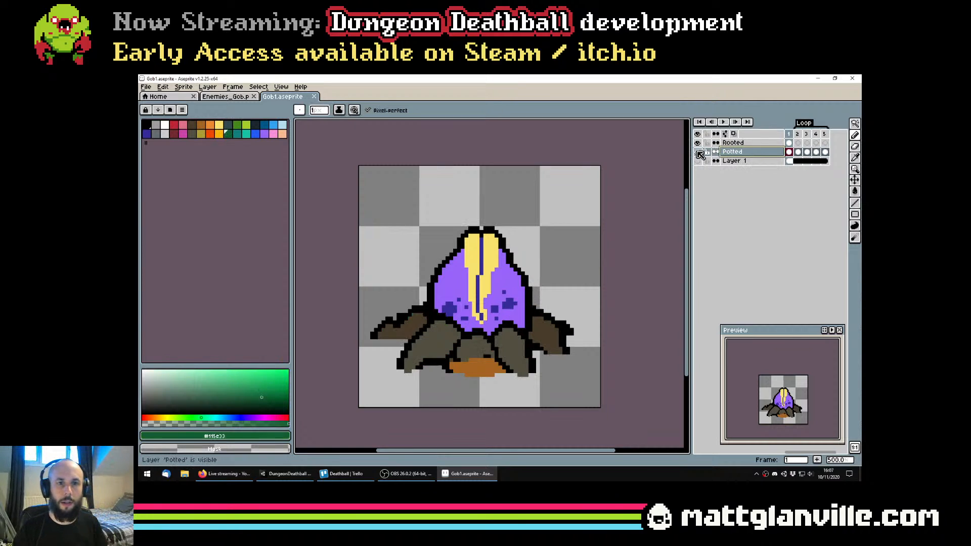
click(698, 153)
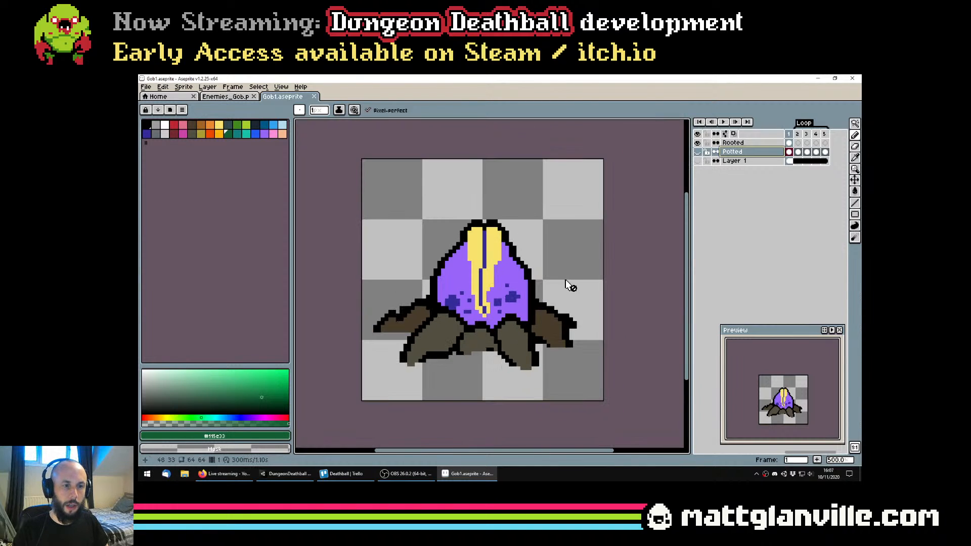
click(734, 142)
Sample the black outline colour on the Rooted layer, and undo and redo the last cel movement
scroll(527, 255, up, 1)
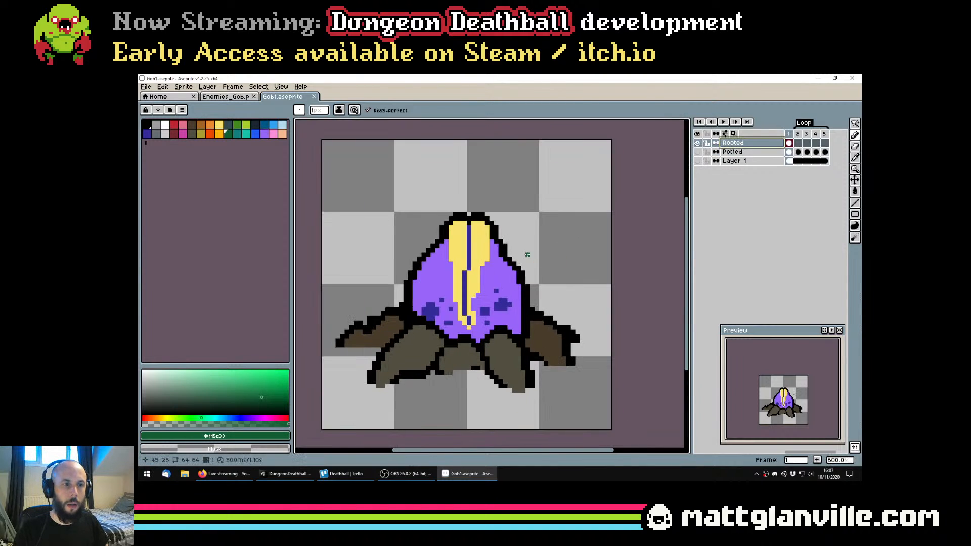
alt+click(531, 298)
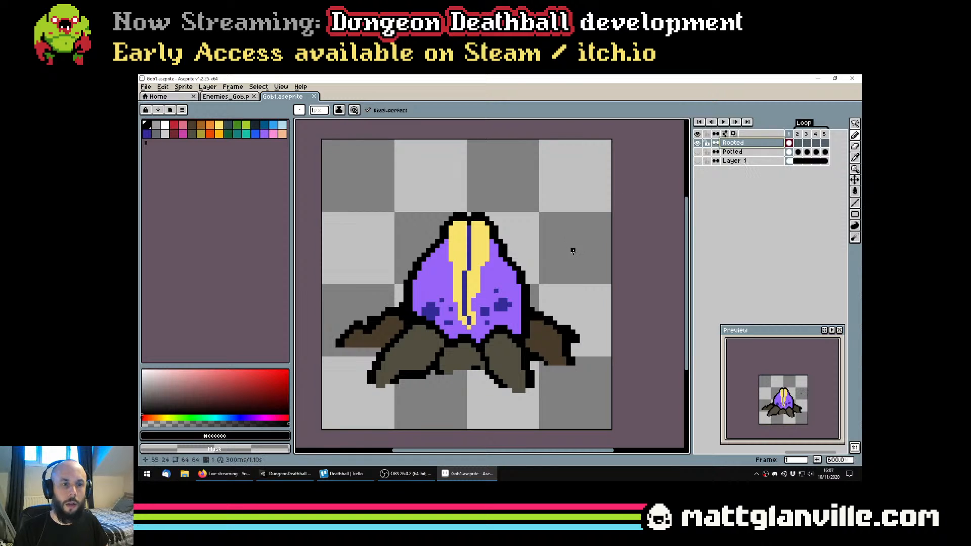
key(ctrl+z)
key(ctrl+y)
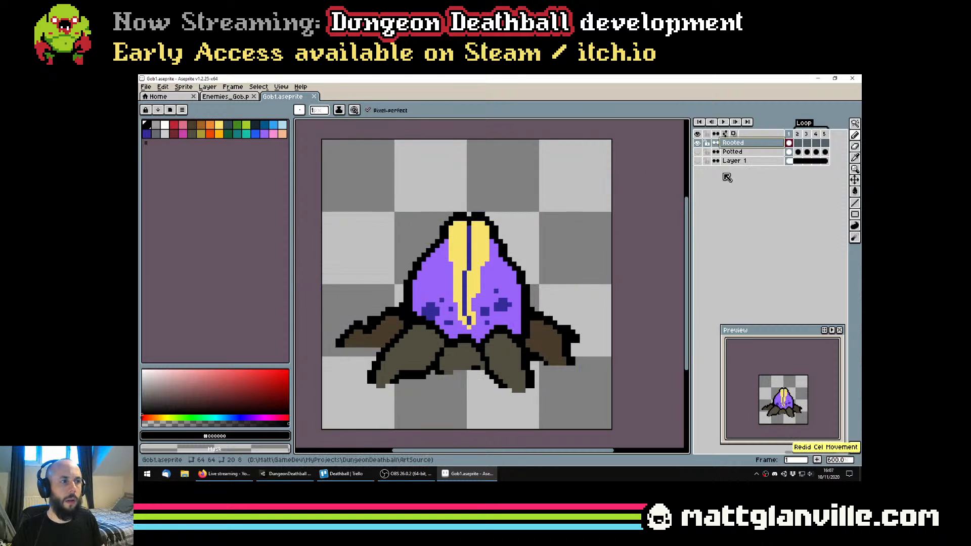
Sample the right leaf's dark green from the Potted layer again, hide Potted, and make the visible Rooted layer active
click(697, 151)
click(697, 143)
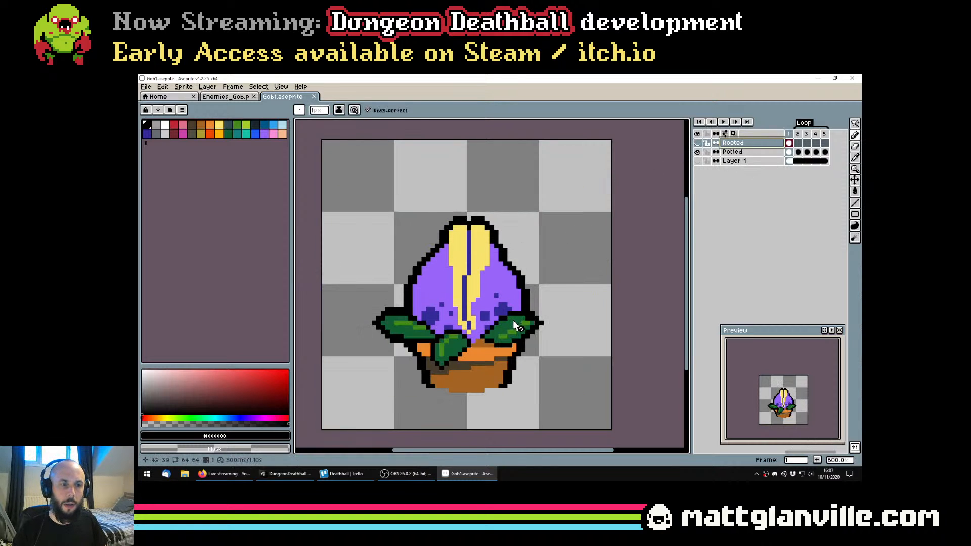
click(733, 151)
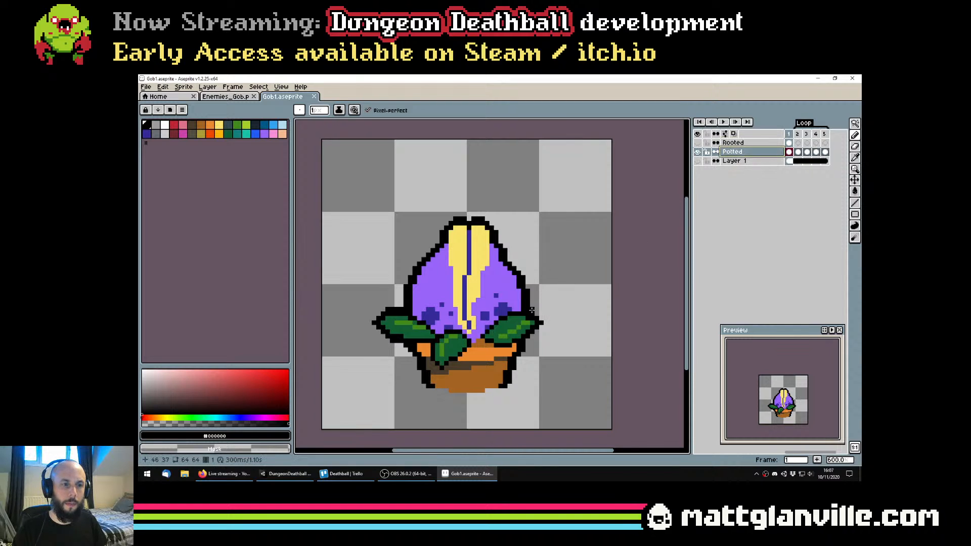
alt+click(511, 327)
click(698, 143)
click(697, 151)
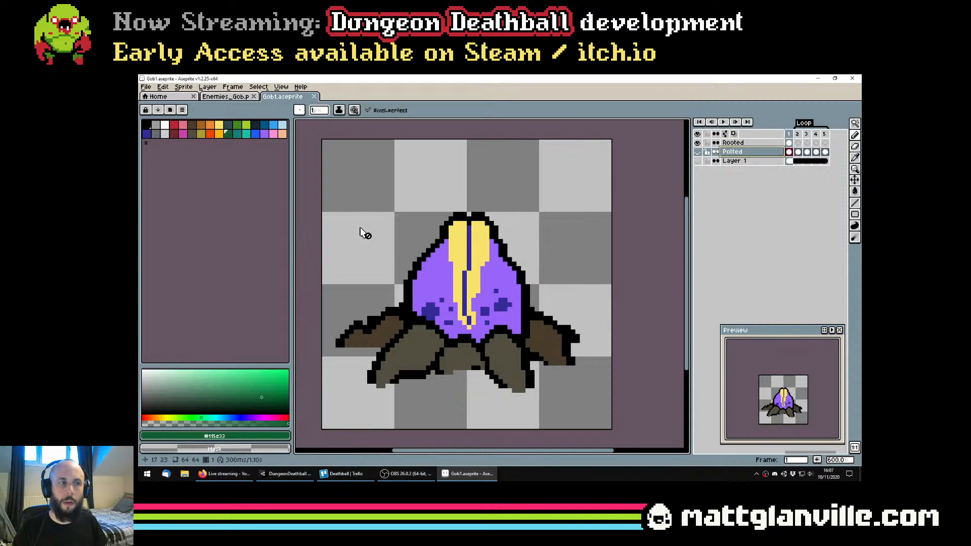
click(749, 144)
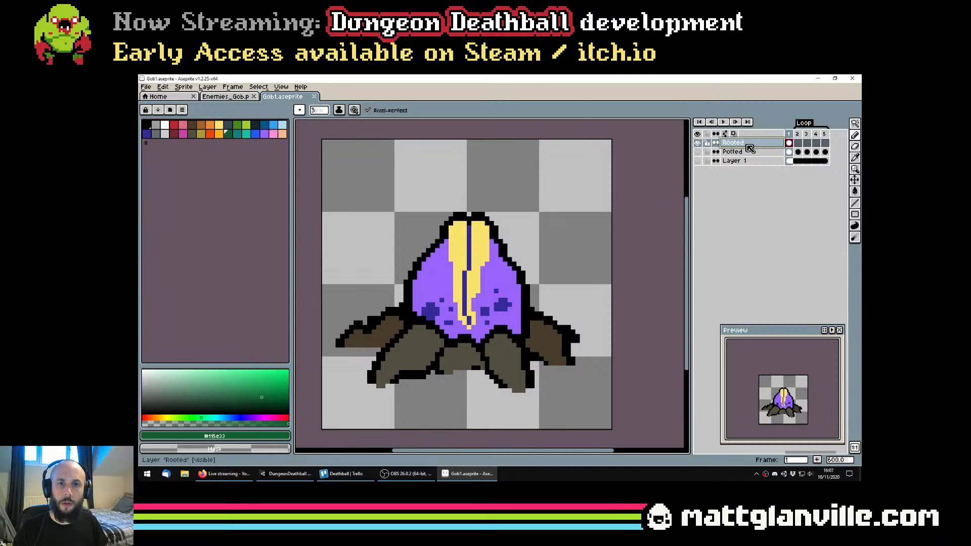
key(ctrl+s)
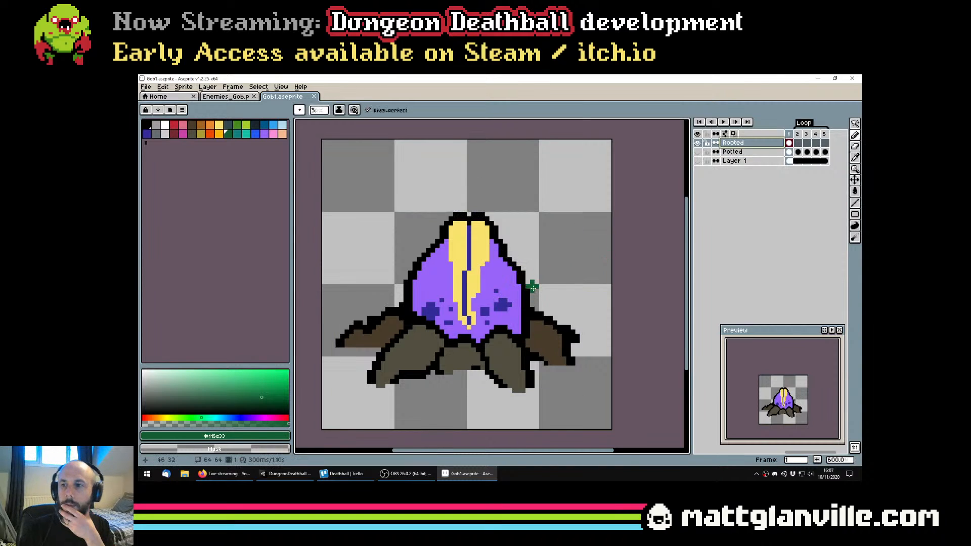
Paint a dark green leaf rising outward from the bud's lower left side with a 2 px Pencil
drag(510, 305, 535, 298)
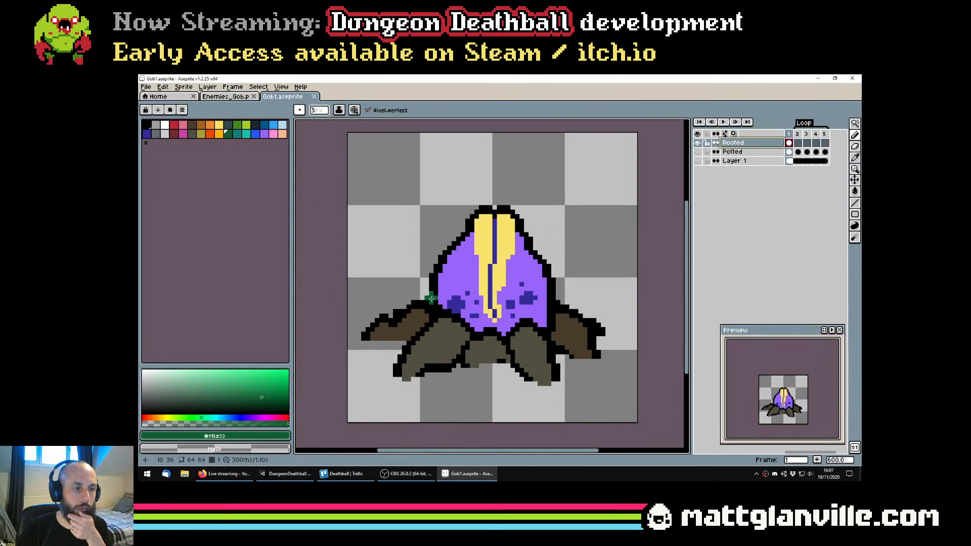
key(minus)
drag(434, 301, 432, 286)
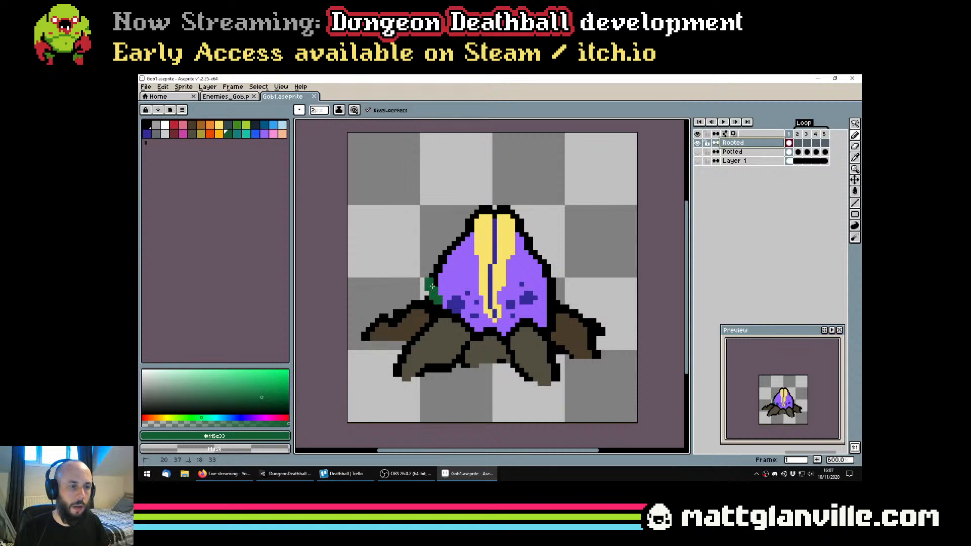
click(436, 305)
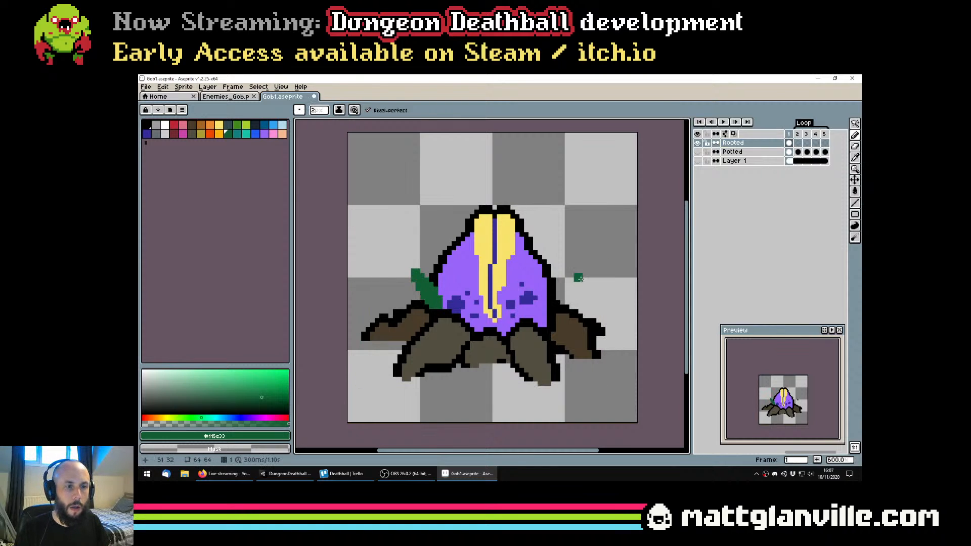
Paint and fill a matching dark green leaf at the bud's lower right side, above the roots
mouse_move(535, 314)
mouse_down()
mouse_move(564, 289)
mouse_move(558, 312)
mouse_up()
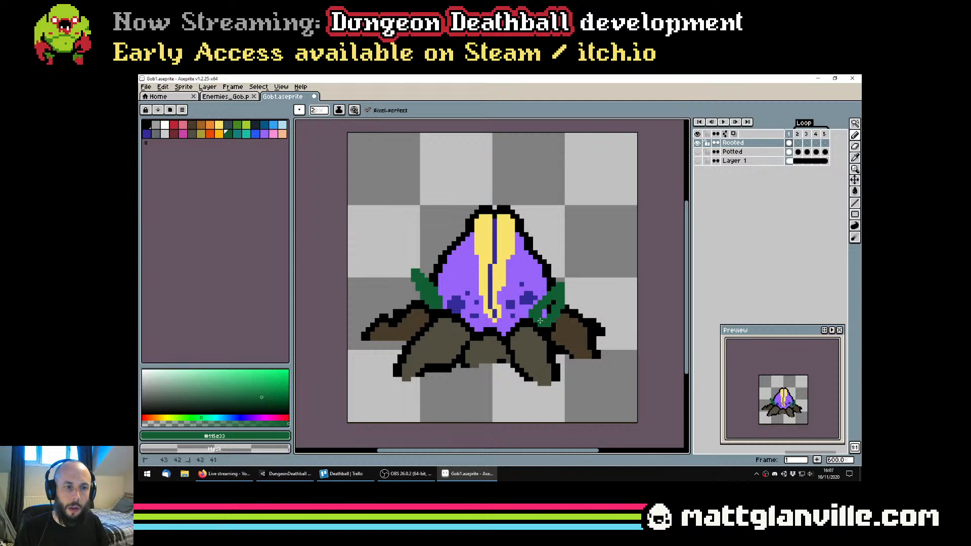
scroll(561, 310, down, 2)
scroll(554, 283, up, 3)
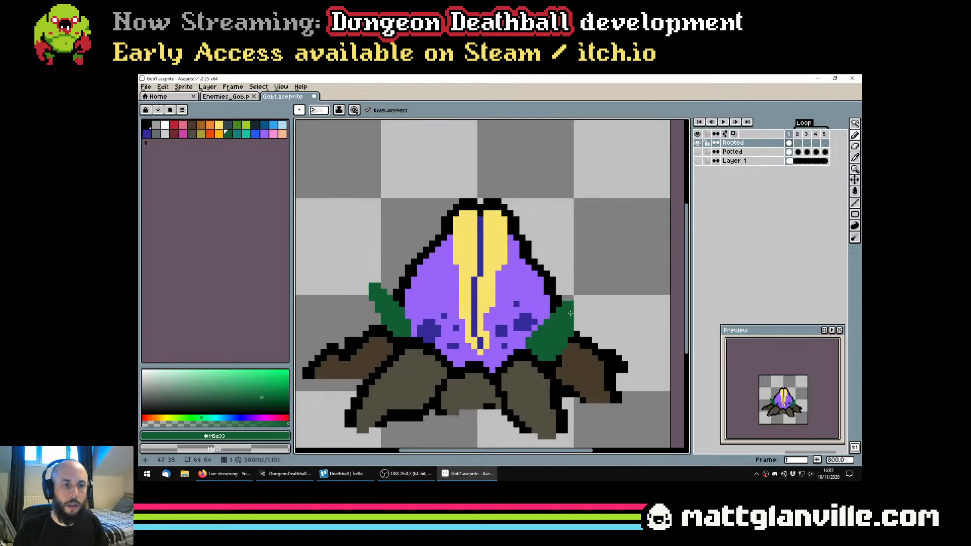
Extend the right leaf upward into a narrow pointed tip using a 1 px Pencil
key(minus)
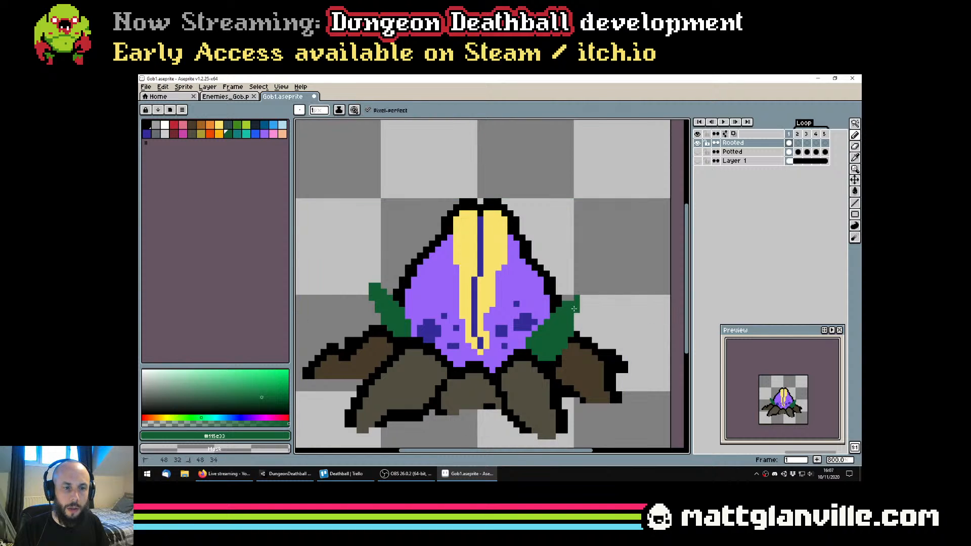
click(576, 290)
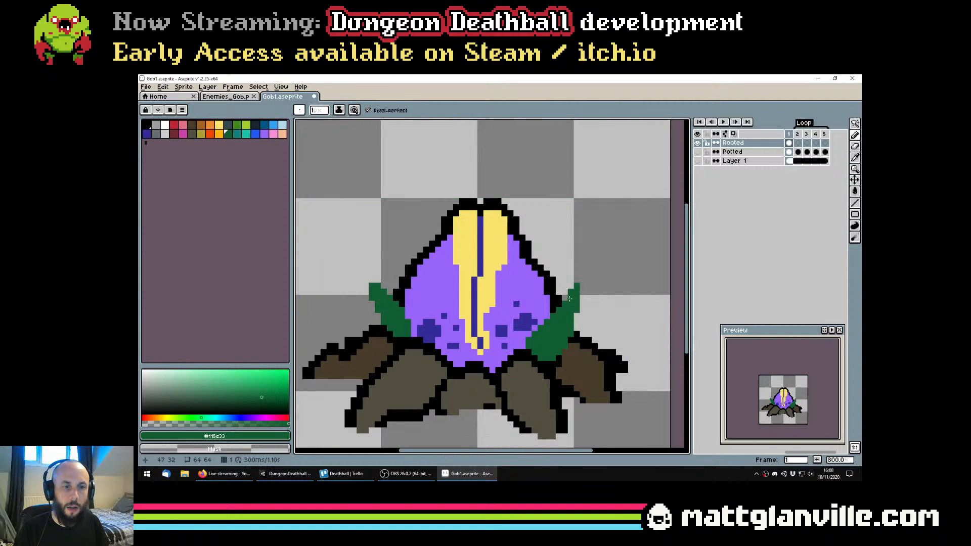
Add small jagged pixels along the outer edges of the left and right leaves in the same dark green
scroll(583, 315, down, 3)
scroll(550, 317, up, 3)
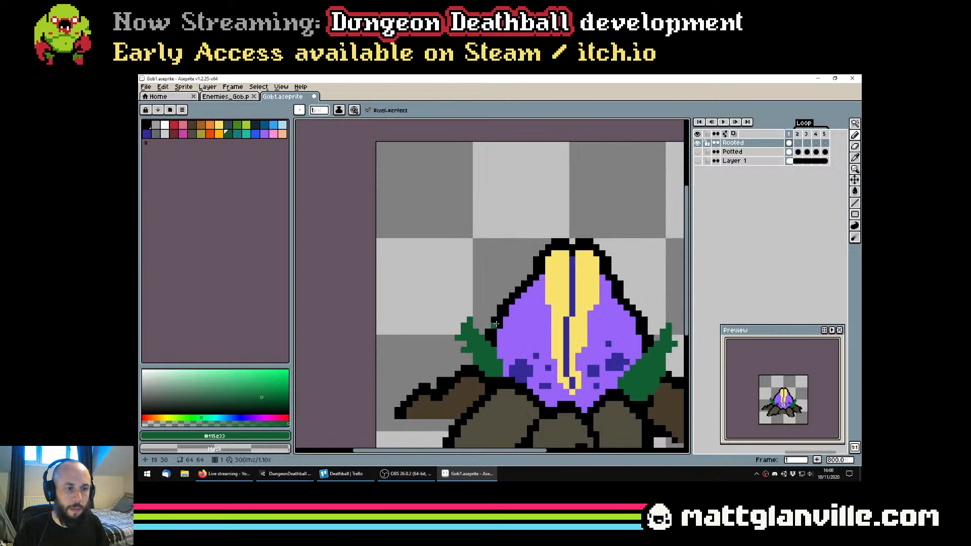
scroll(493, 325, down, 3)
scroll(506, 325, up, 1)
scroll(507, 325, up, 1)
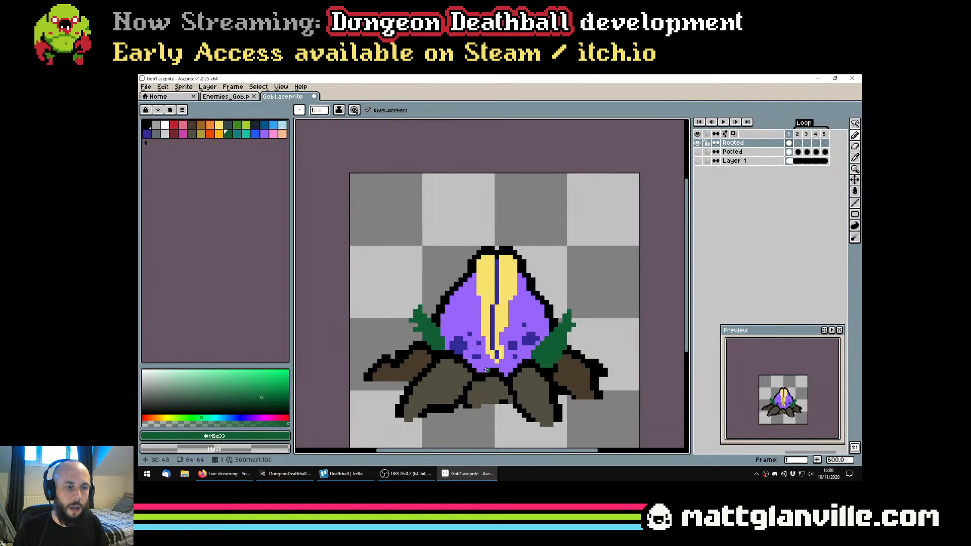
Paint a third dark green leaf in front of the bud's lower left with a 3 px Pencil and give it a tip
ctrl+scroll(478, 364, up, 2)
mouse_move(482, 366)
mouse_down()
mouse_move(465, 325)
mouse_move(468, 353)
mouse_up()
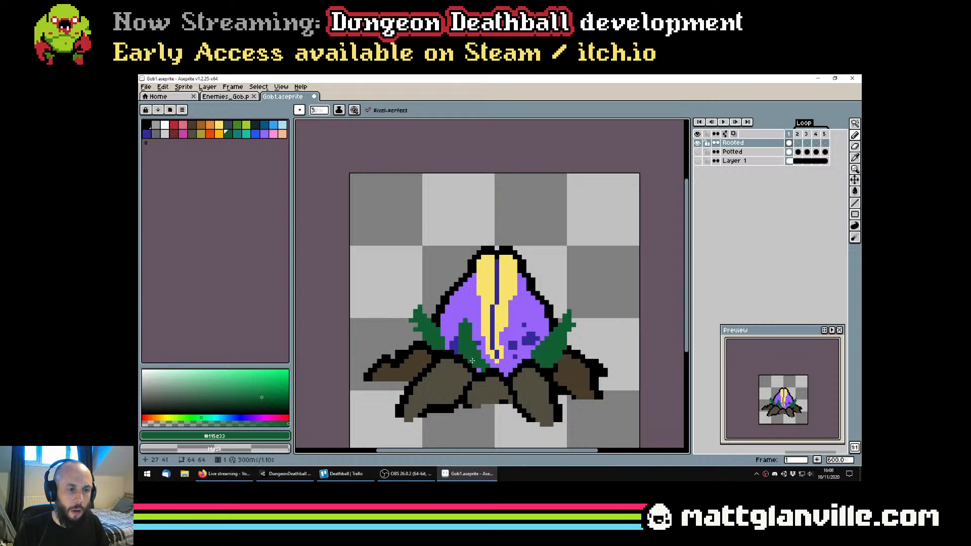
scroll(463, 322, up, 2)
click(466, 319)
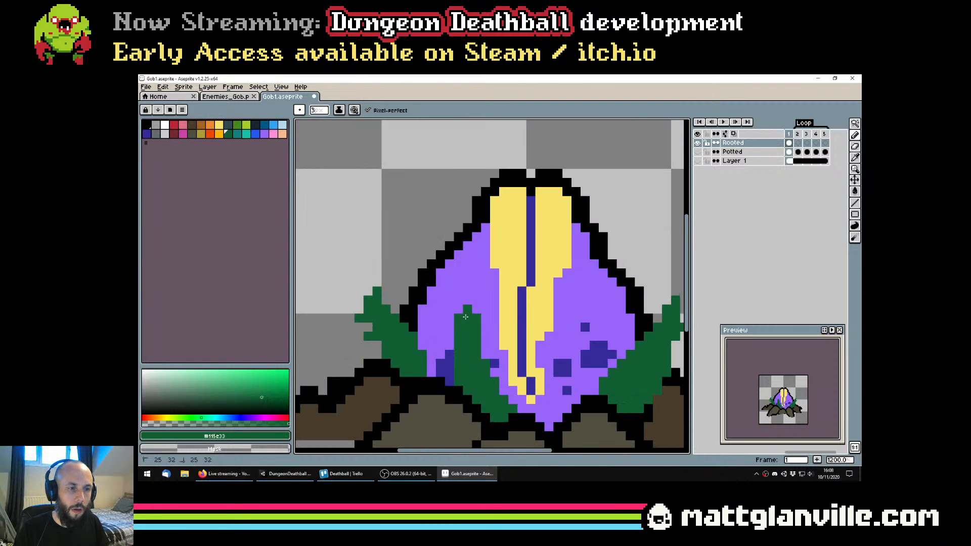
Add jagged green pixels to the sides of the front leaf with a 1 px Pencil and save the file
ctrl+scroll(460, 337, down, 2)
drag(441, 337, 450, 363)
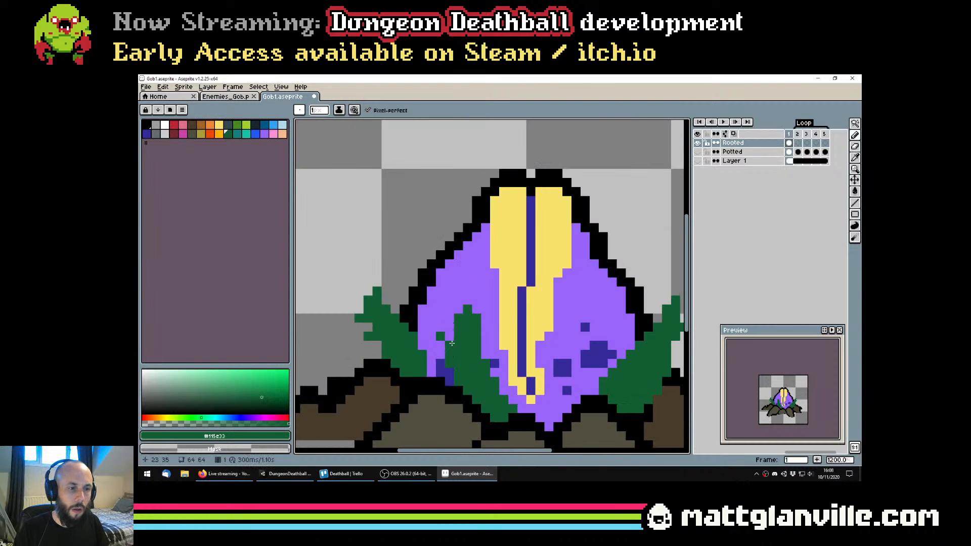
click(450, 337)
click(440, 330)
scroll(440, 330, down, 3)
scroll(472, 347, up, 4)
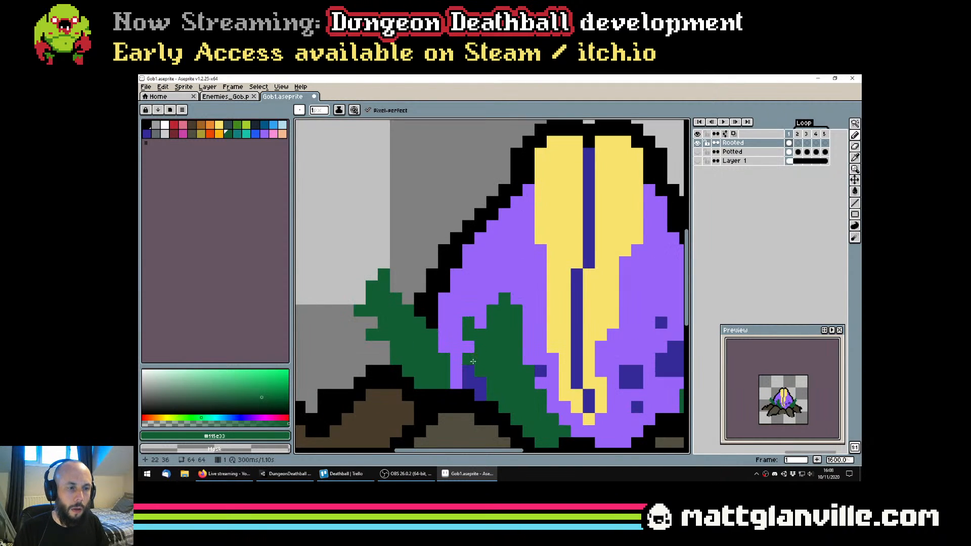
scroll(472, 361, down, 4)
scroll(537, 329, up, 1)
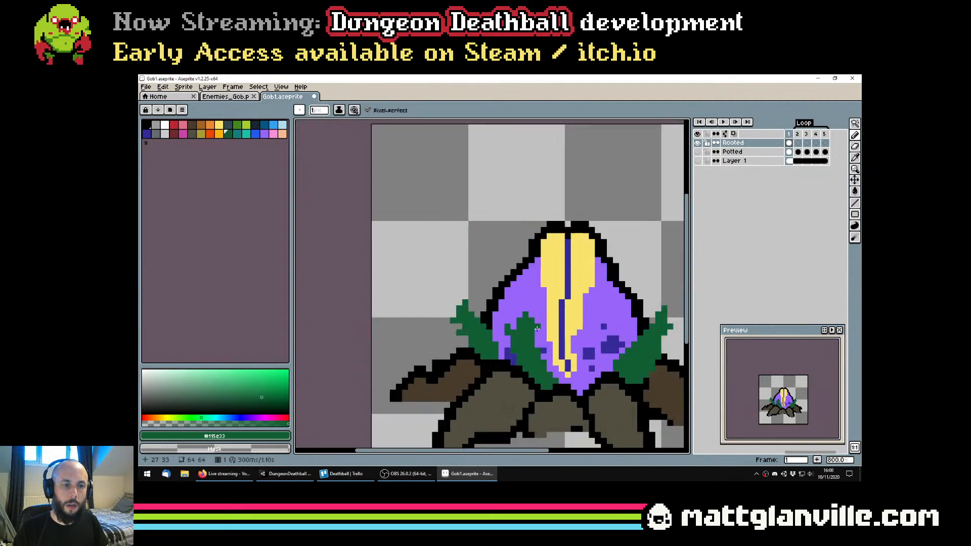
scroll(537, 329, down, 3)
scroll(539, 293, up, 2)
key(ctrl+s)
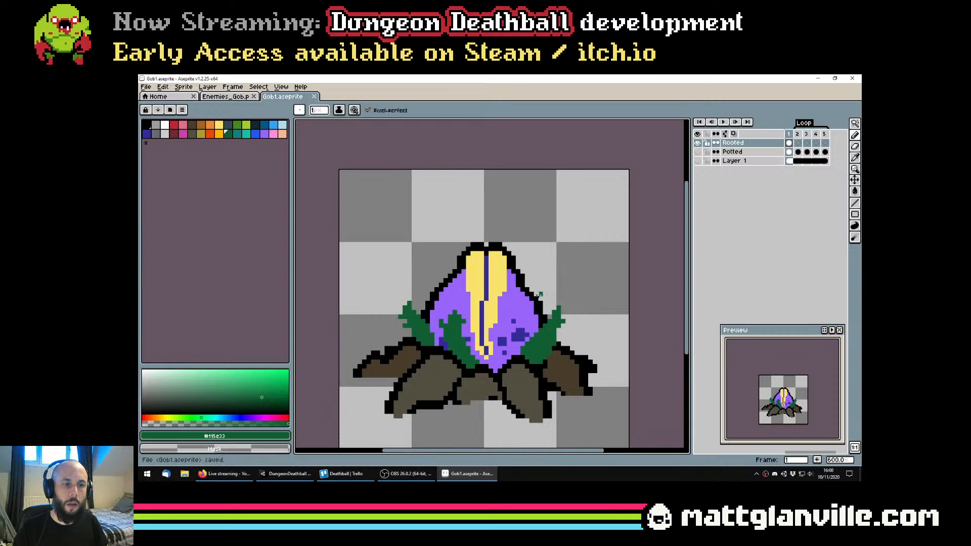
Sample the black outline colour and select all three green leaves together with the Magic Wand
alt+click(541, 305)
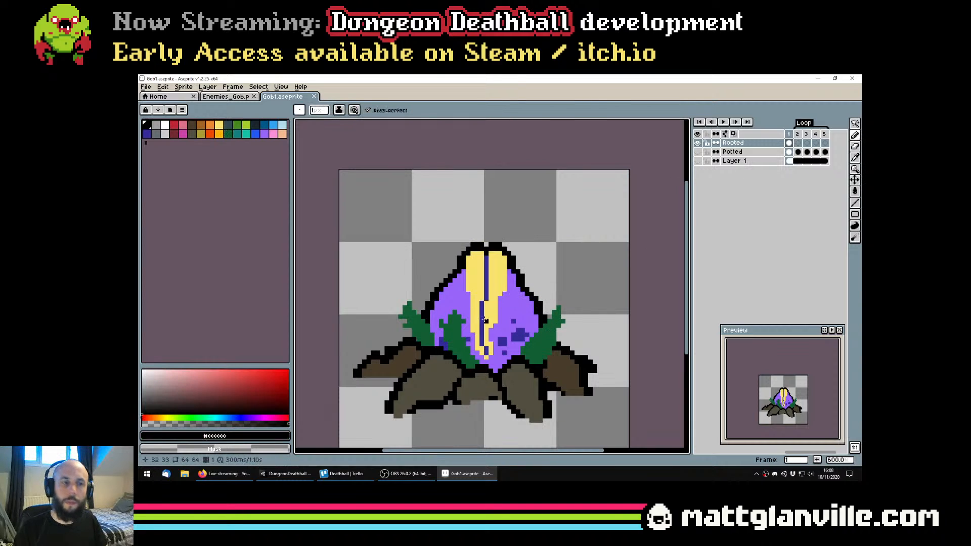
click(855, 123)
click(554, 343)
shift+click(454, 336)
shift+click(417, 326)
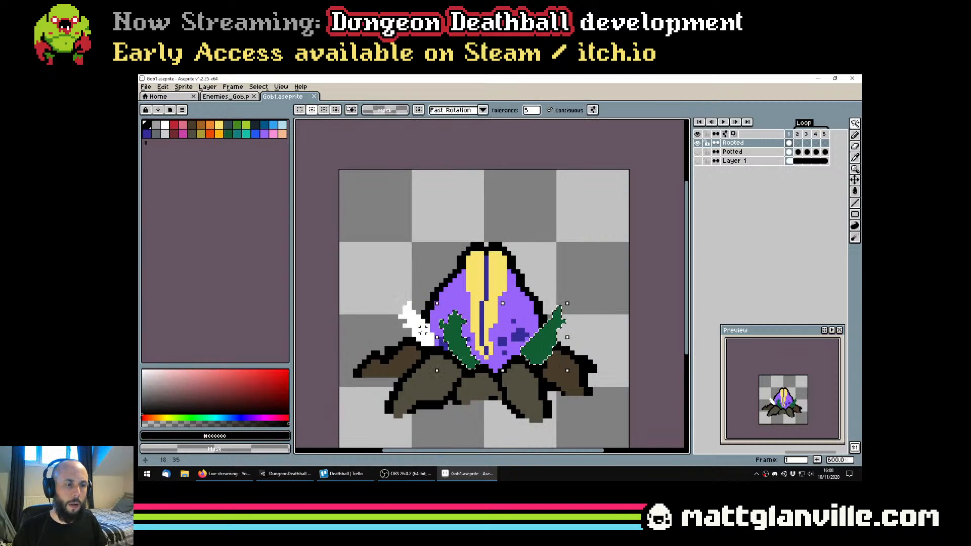
Expand the leaf selection by 2 pixels using the Circle Brush option
click(258, 87)
mouse_move(304, 143)
click(346, 150)
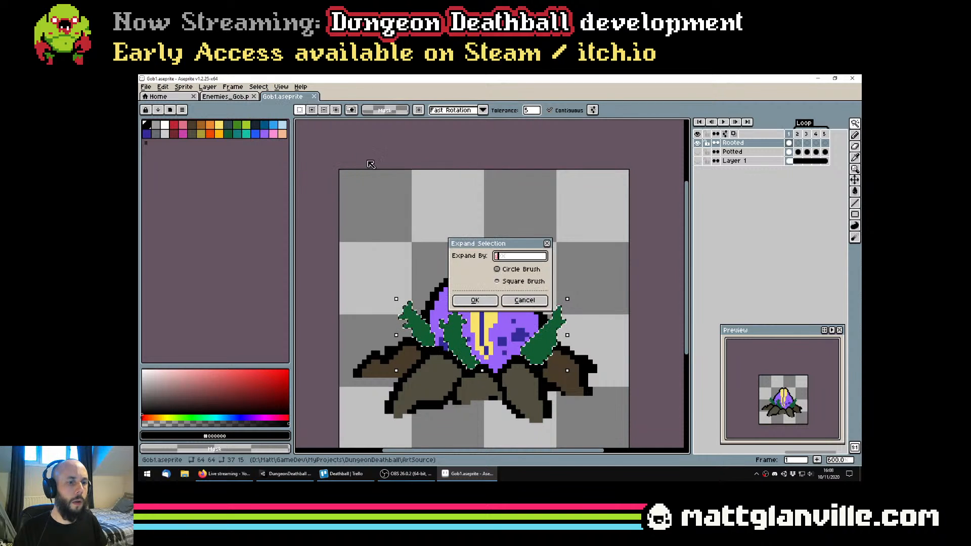
text(2)
key(Return)
Fill the expanded selection around the outer leaves with black using the Paint Bucket
key(g)
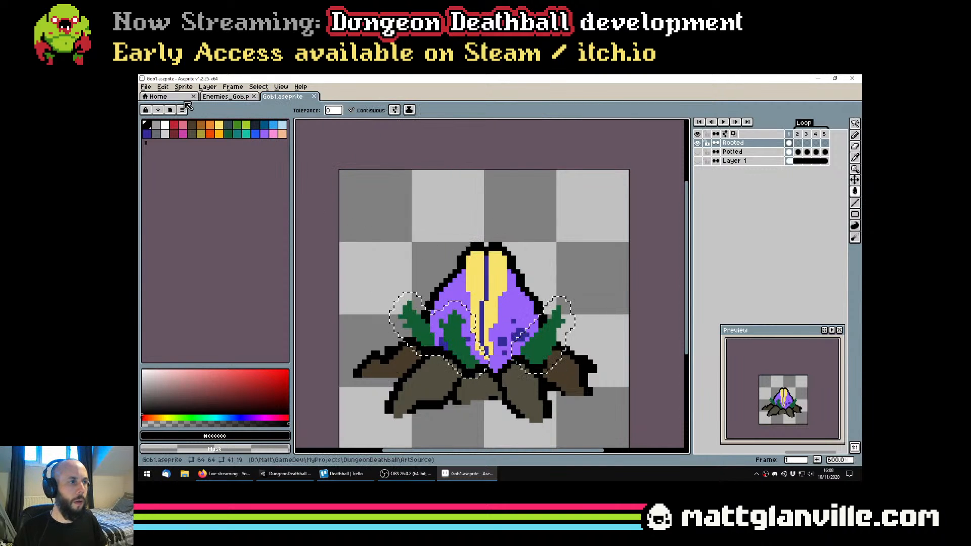
click(149, 124)
click(554, 304)
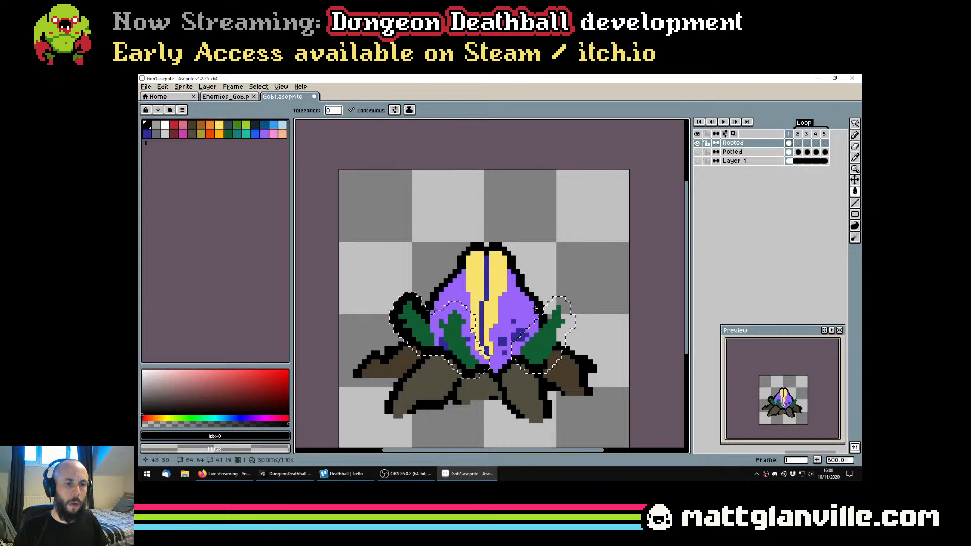
scroll(555, 303, down, 5)
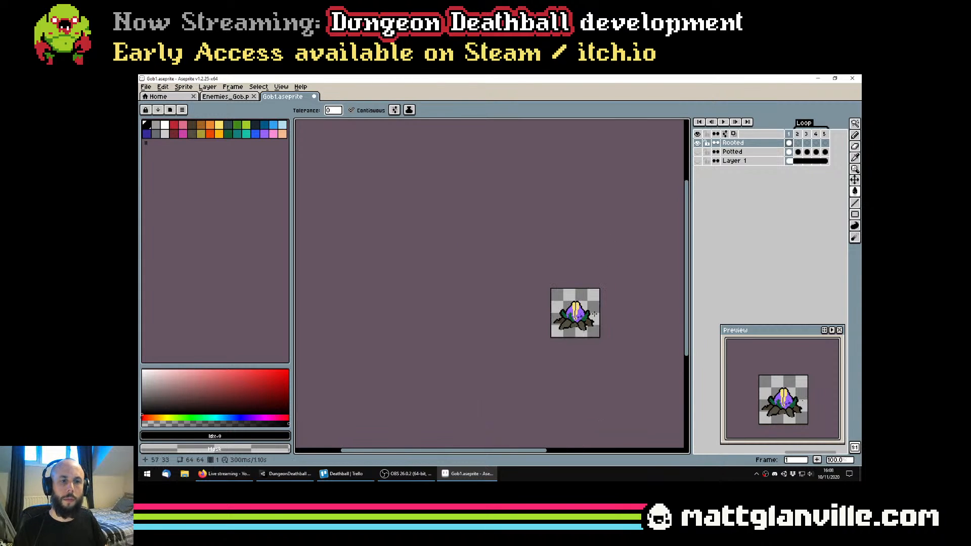
scroll(594, 315, up, 3)
Undo the black fills and the selection expansion, keeping the three leaves selected
key(ctrl+z)
key(ctrl+z)
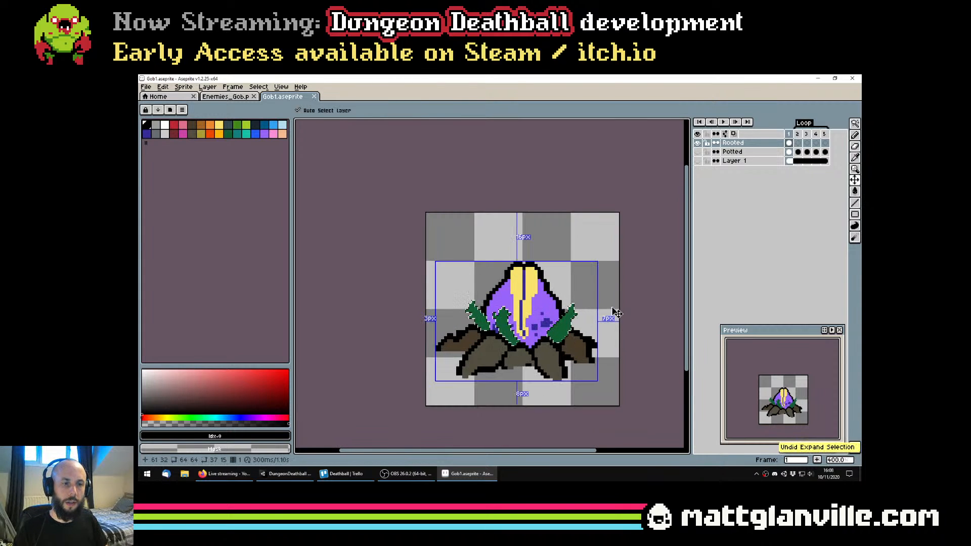
key(ctrl+z)
key(ctrl+y)
Try expanding the leaf selection by 2 pixels with the Square Brush option, and undo it
click(256, 87)
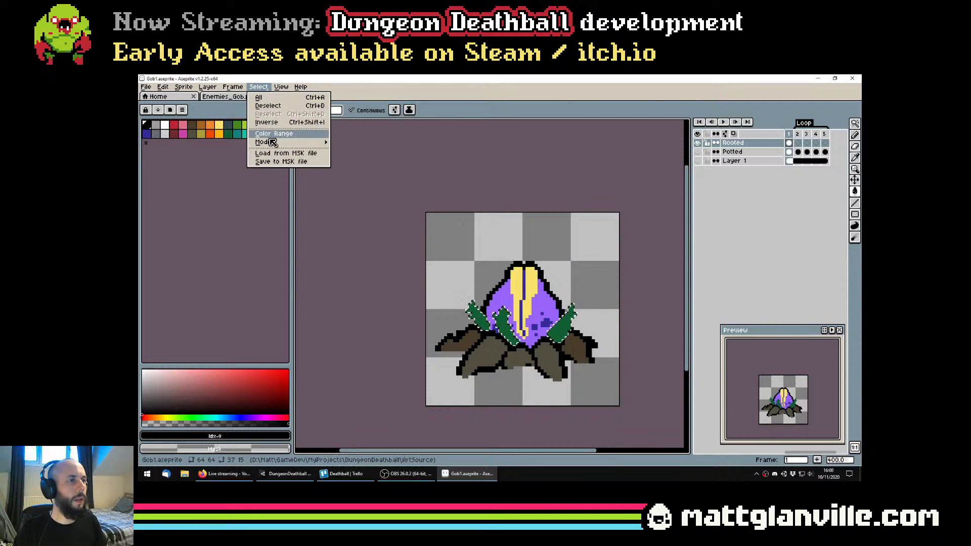
mouse_move(314, 140)
click(349, 148)
key(Tab)
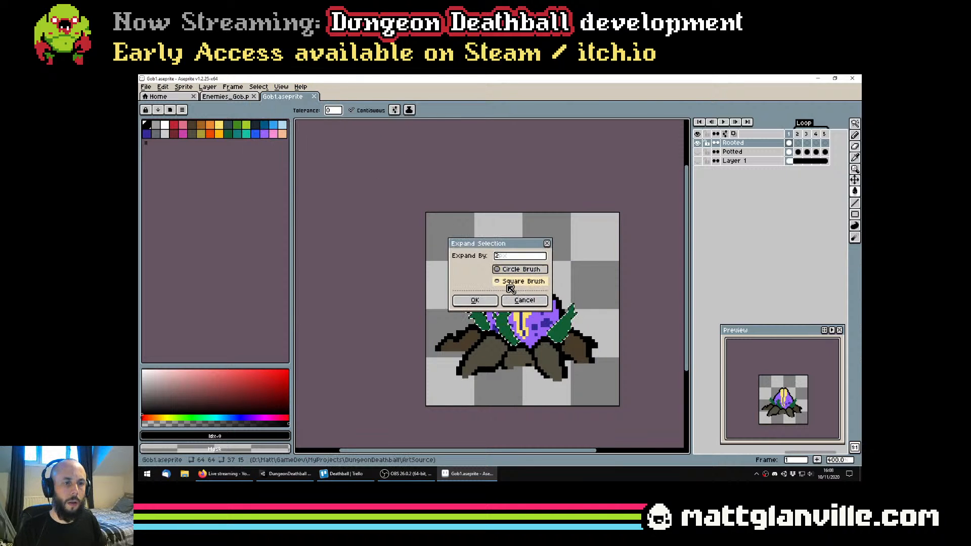
click(483, 300)
key(ctrl+z)
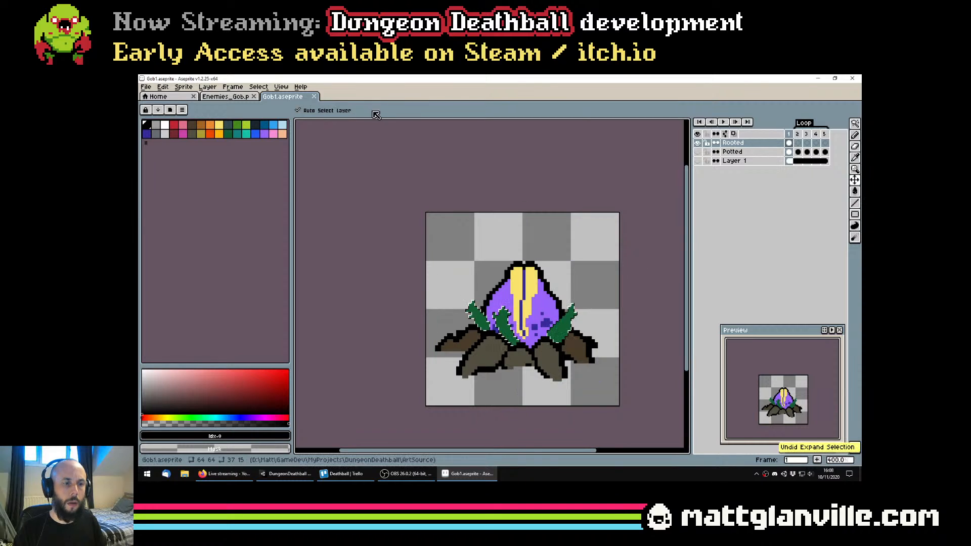
Expand the leaf selection twice by 1 pixel using the Circle Brush option
click(257, 87)
mouse_move(283, 142)
click(354, 151)
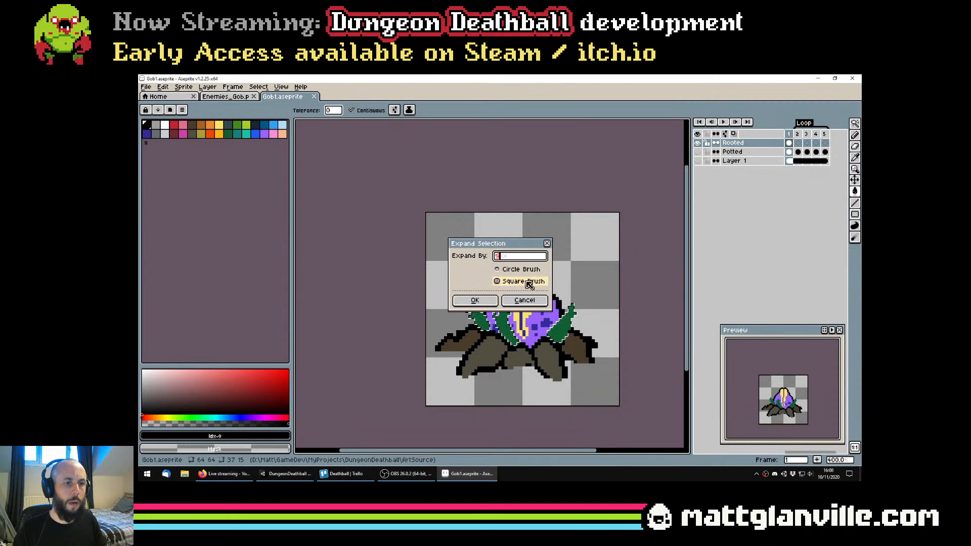
click(511, 269)
click(509, 258)
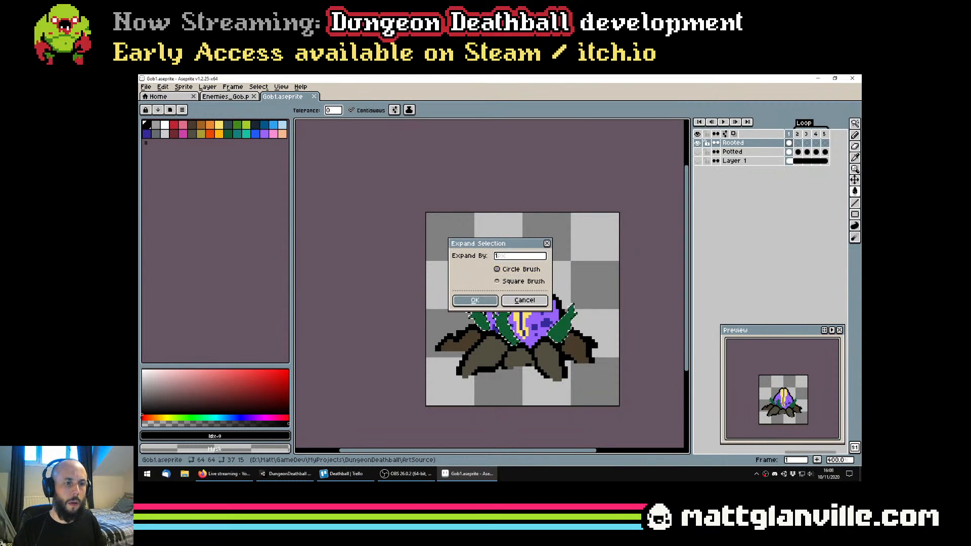
key(Return)
click(258, 87)
mouse_move(284, 142)
click(353, 150)
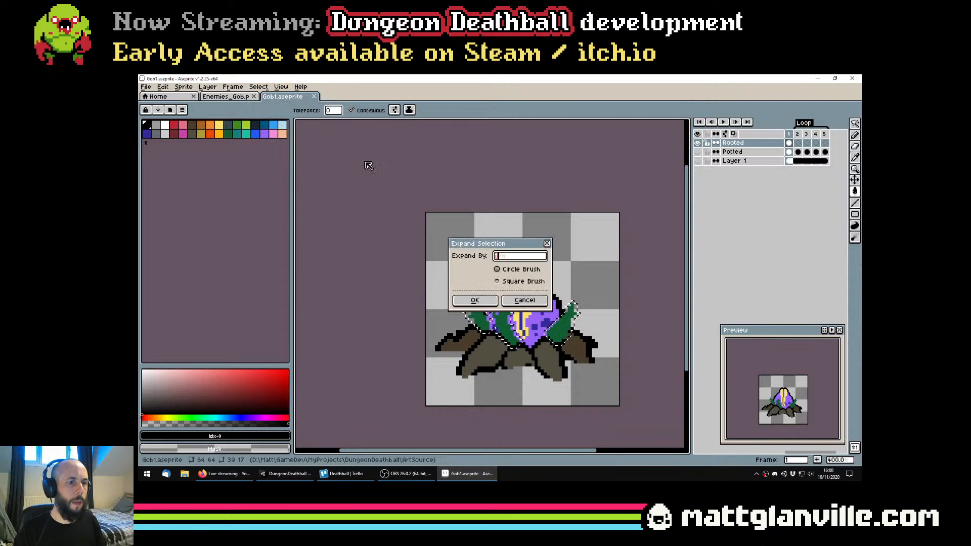
click(477, 302)
Fill the expanded selection around all three leaves with black, including the small gaps beside the front leaf
scroll(477, 303, up, 2)
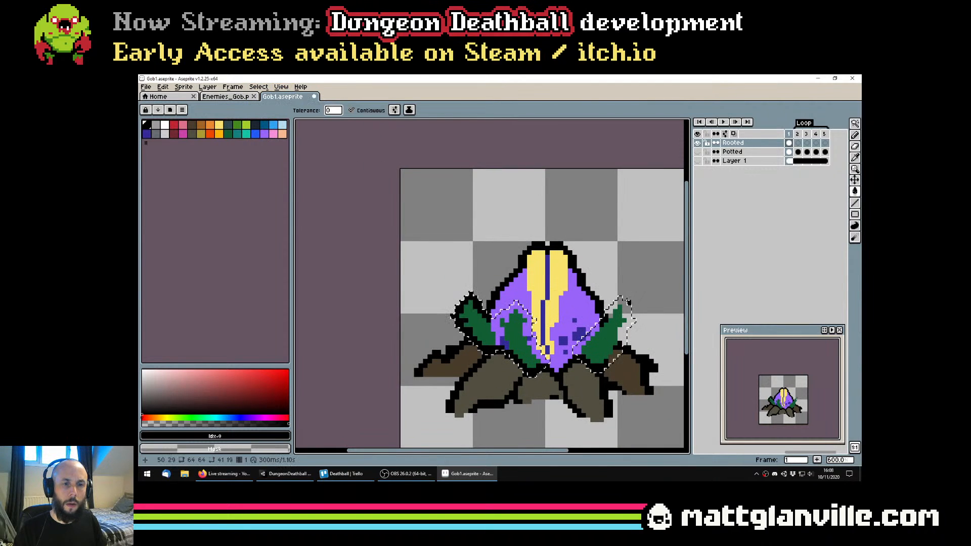
scroll(525, 329, up, 1)
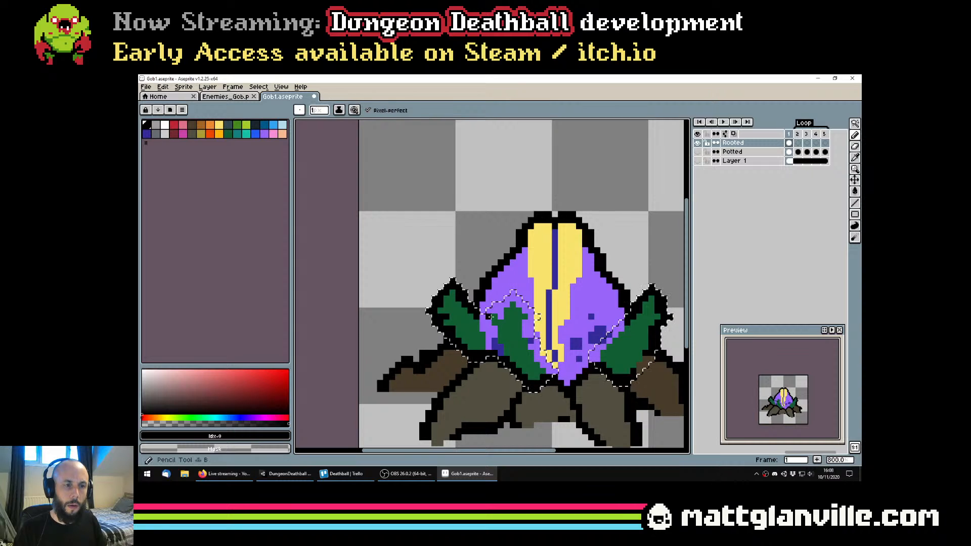
click(516, 305)
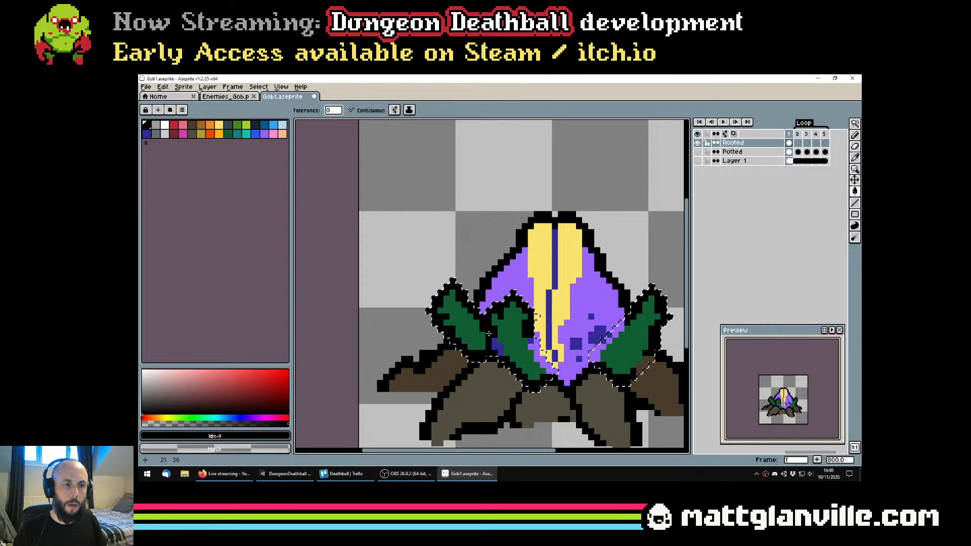
click(536, 349)
click(533, 341)
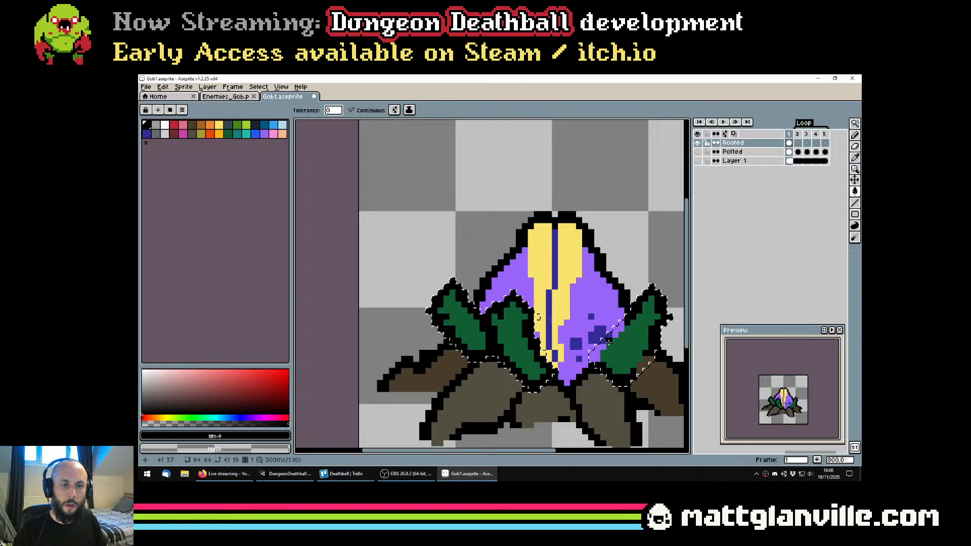
Check the outlined leaves at small size and undo the black fills around them
scroll(610, 336, down, 5)
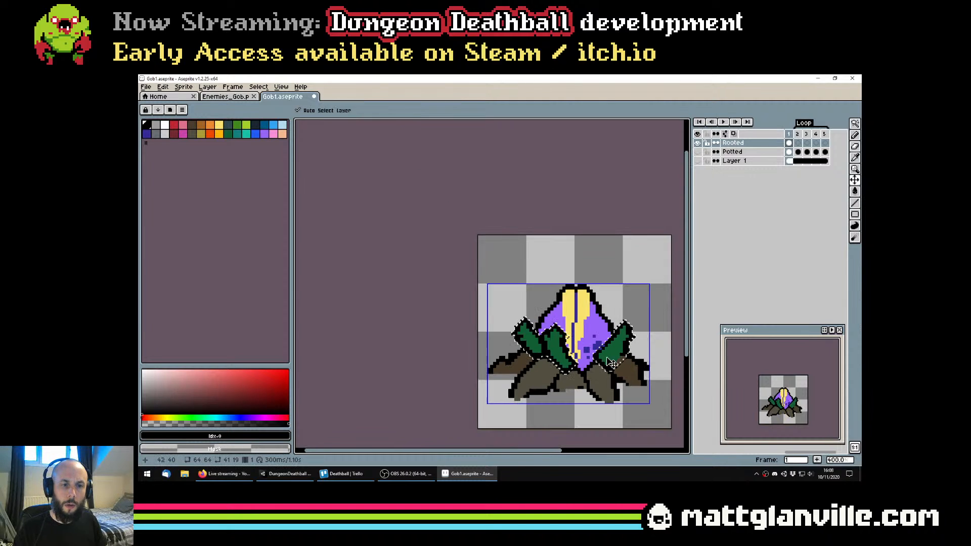
scroll(514, 355, down, 1)
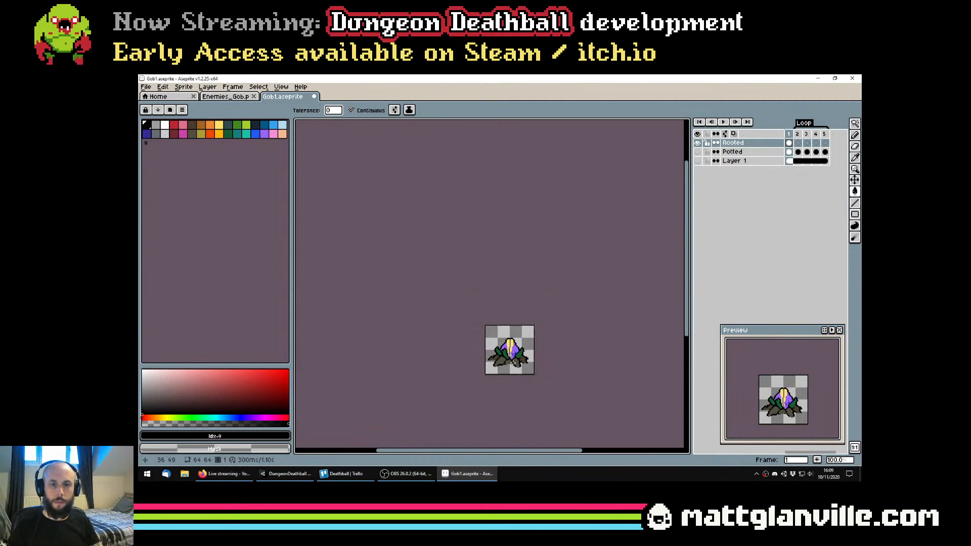
scroll(512, 361, up, 1)
scroll(516, 360, up, 2)
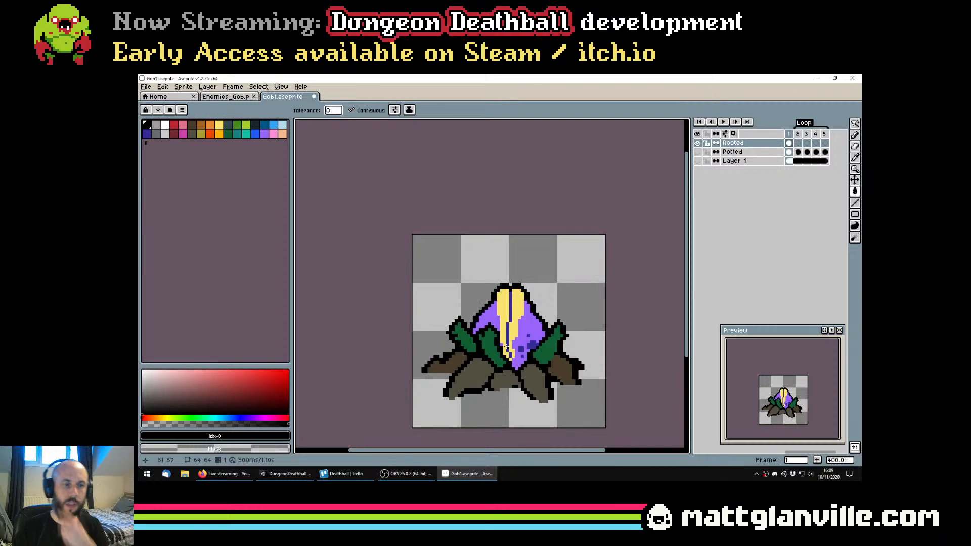
scroll(521, 353, down, 3)
scroll(526, 348, up, 1)
key(ctrl+z)
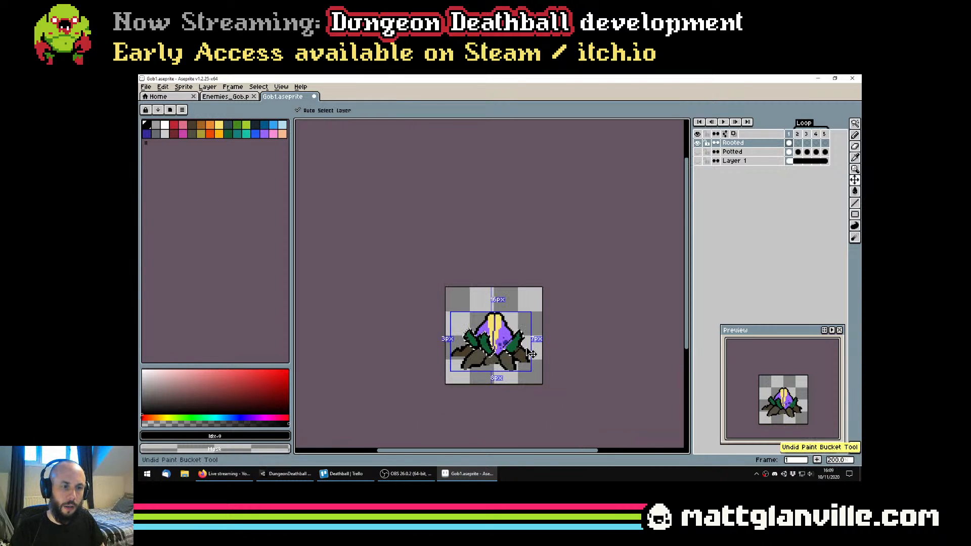
key(ctrl+z)
key(ctrl+z)
key(ctrl+z)
key(ctrl+z)
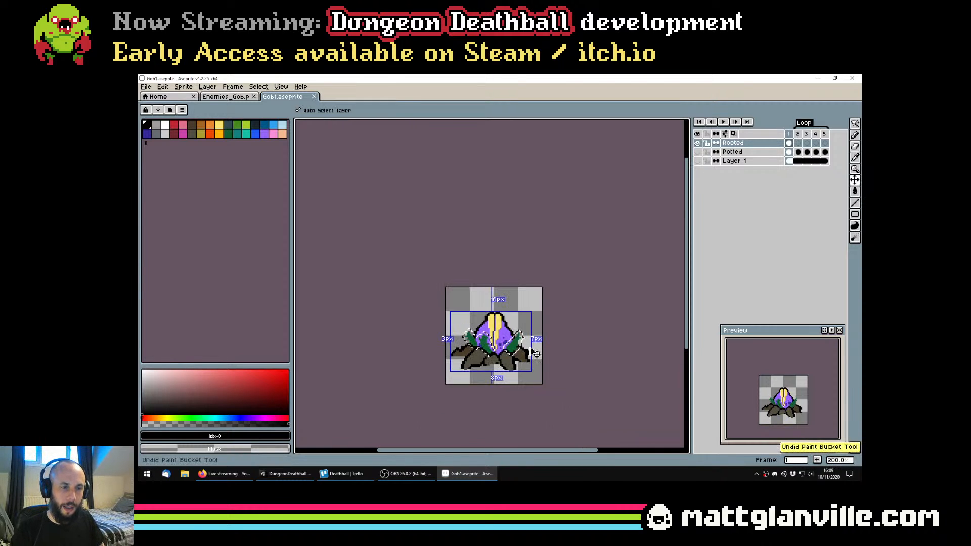
Undo the leaf selection, the front leaf and the jagged edges, back to the two plain outer leaves
key(ctrl+z)
key(ctrl+z)
key(ctrl+z)
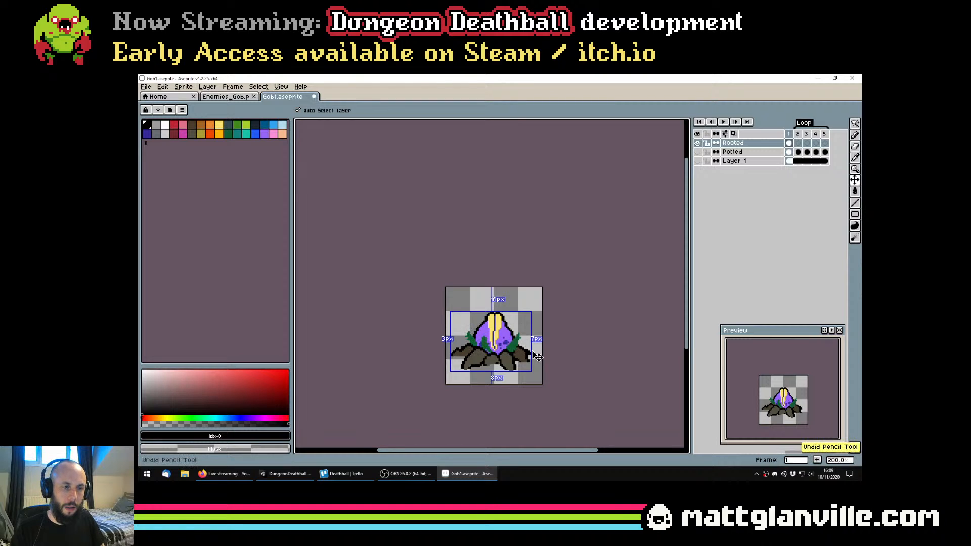
scroll(498, 346, up, 2)
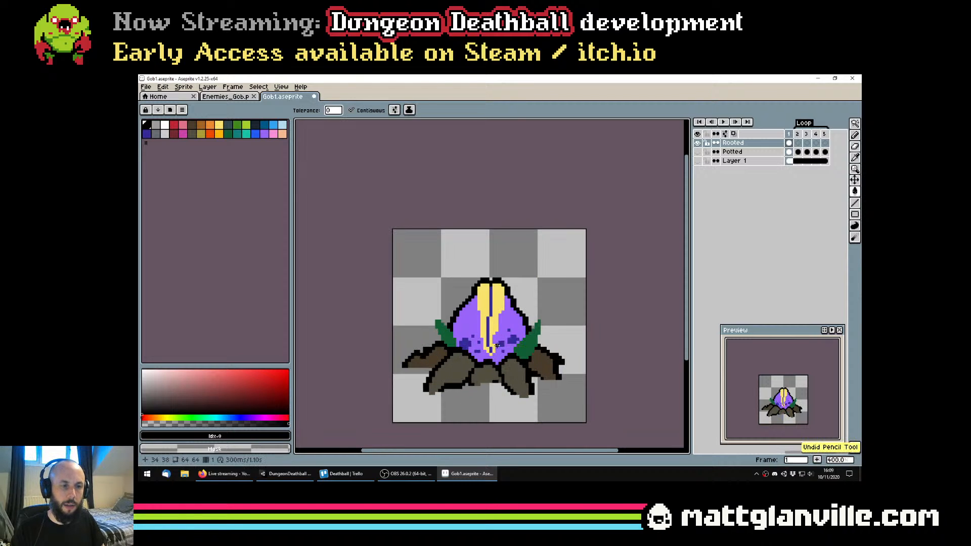
key(ctrl+z)
key(ctrl+y)
key(ctrl+y)
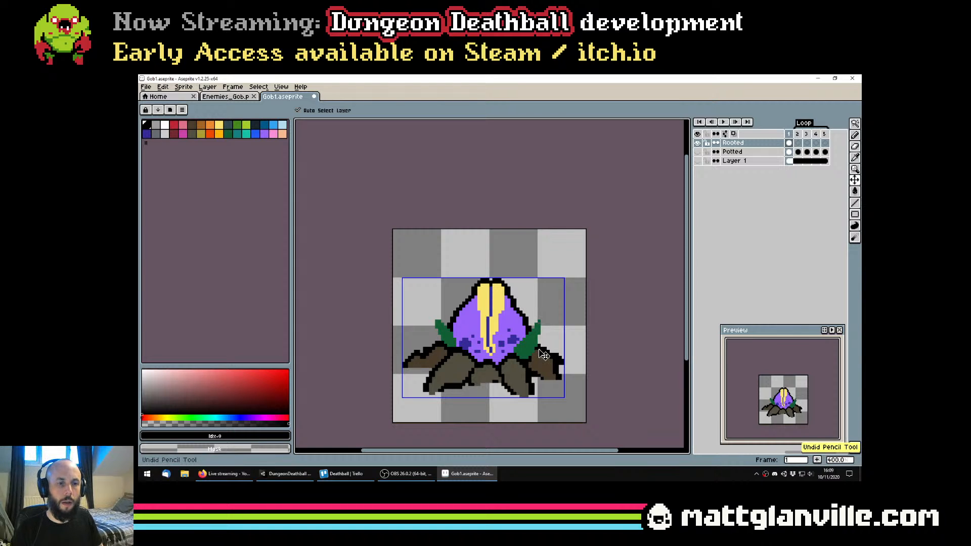
Save the sprite and pick the dark green of the outer right leaf as the pencil colour
key(ctrl+s)
scroll(484, 339, up, 1)
drag(484, 339, 493, 313)
alt+click(549, 318)
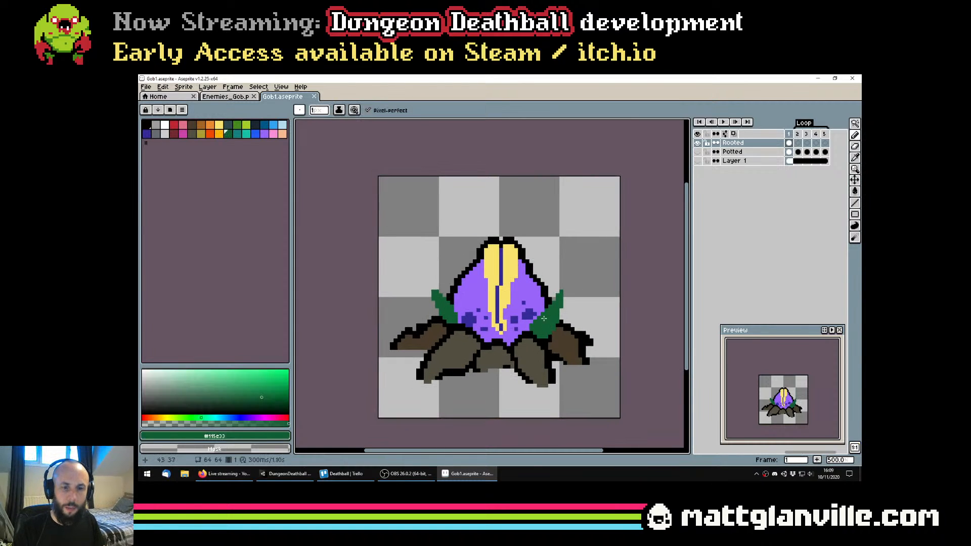
scroll(500, 302, up, 1)
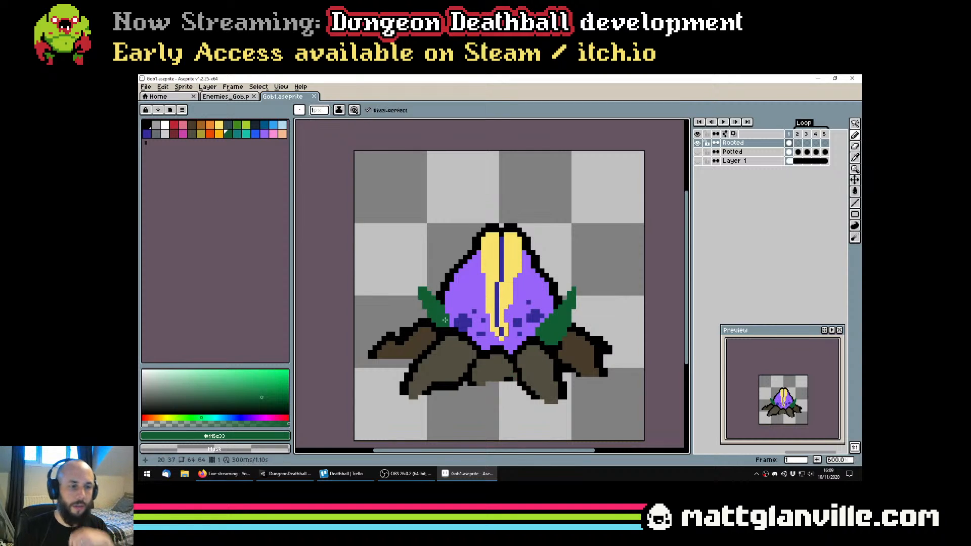
click(465, 331)
drag(465, 299, 466, 301)
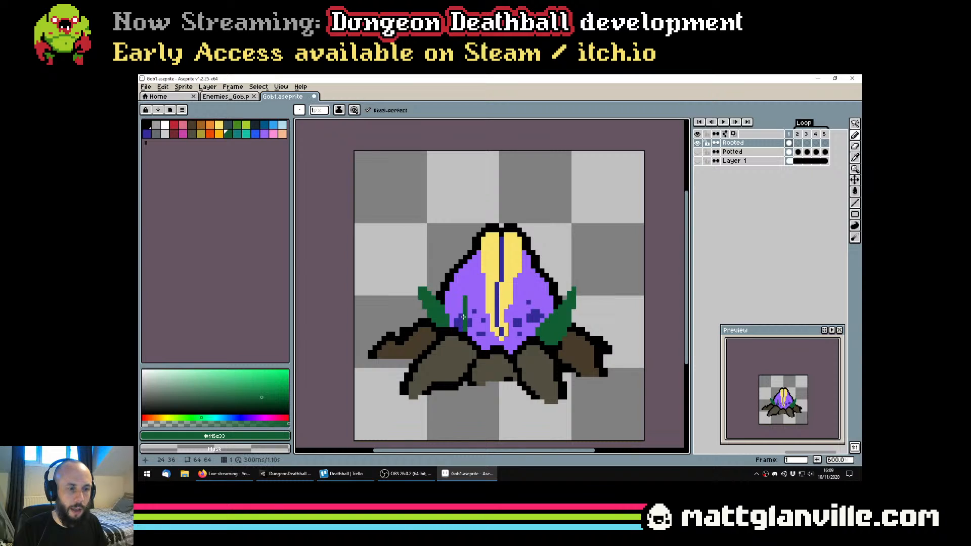
key(ctrl+z)
Draw a dark green pointed front leaf over the lower left of the purple bulb, rising from the roots and leaning outward
click(463, 330)
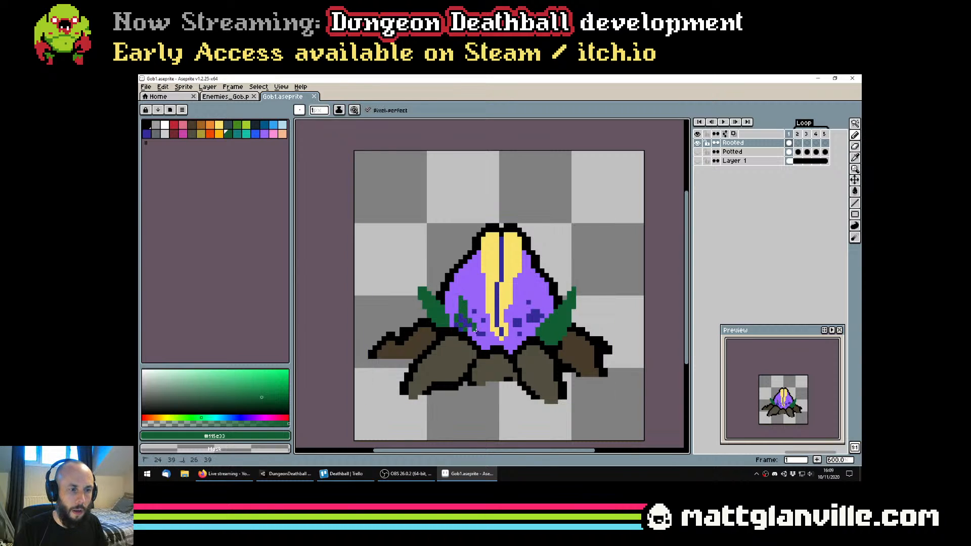
drag(461, 318, 465, 322)
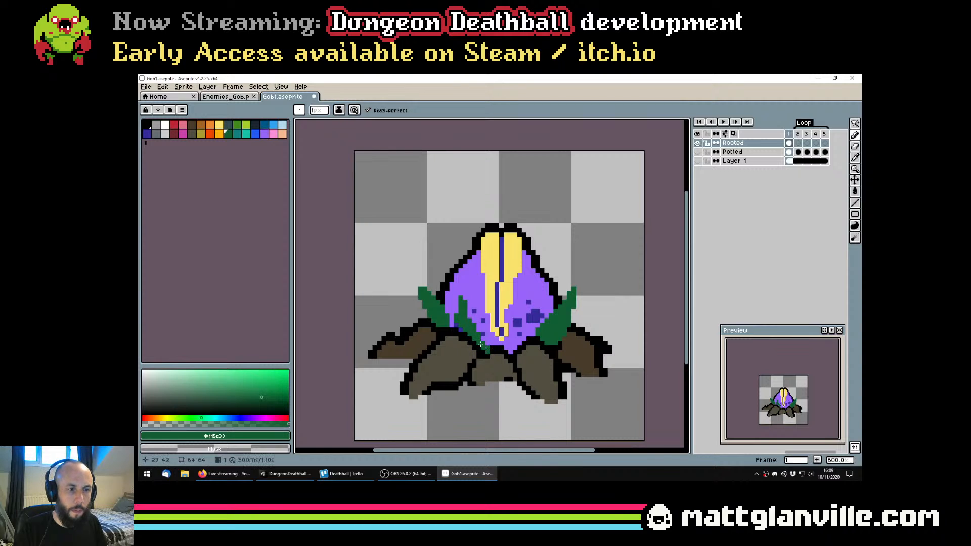
key(v)
key(b)
key(ctrl+z)
click(465, 302)
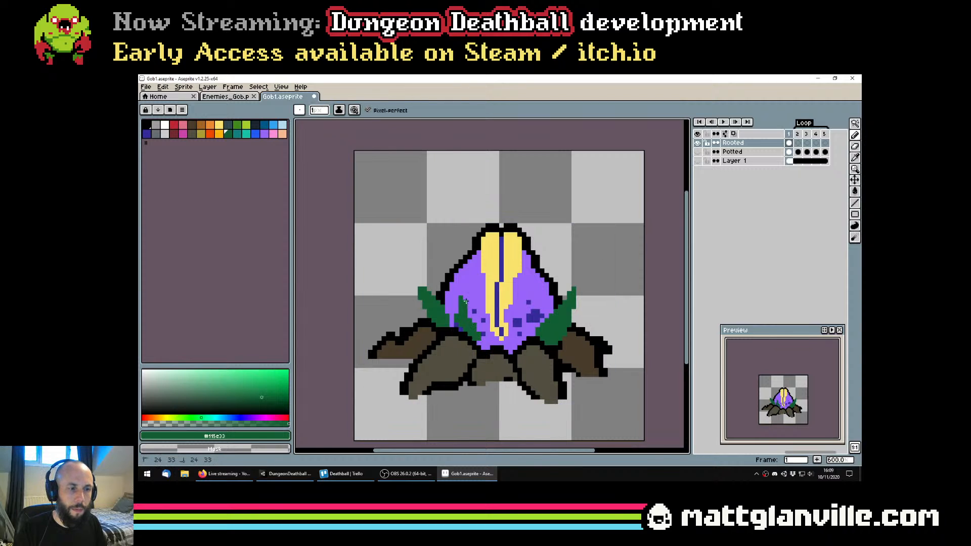
drag(469, 294, 469, 304)
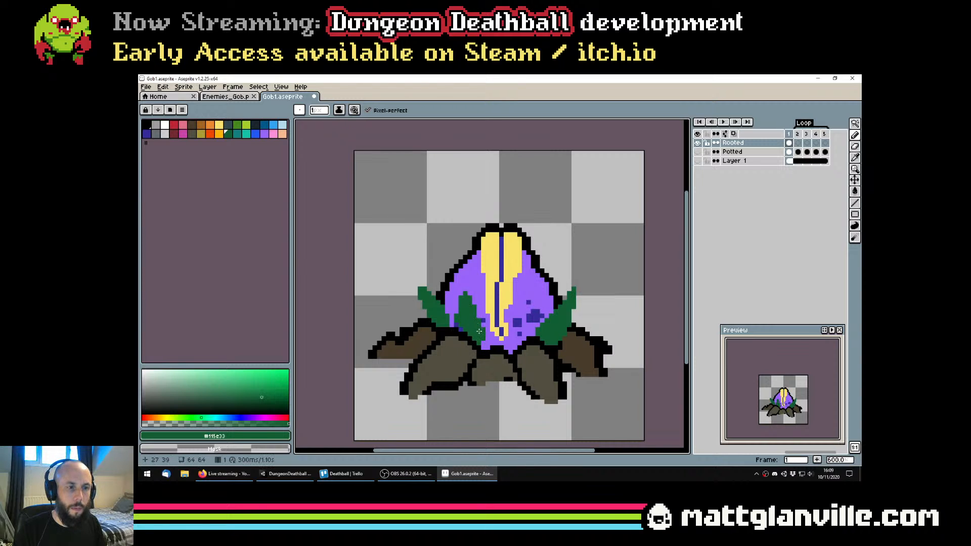
Check the three leaves at small size, extend the front leaf's base down to the roots, and save the sprite
scroll(493, 331, down, 2)
key(ctrl+s)
scroll(495, 330, up, 1)
scroll(490, 332, down, 2)
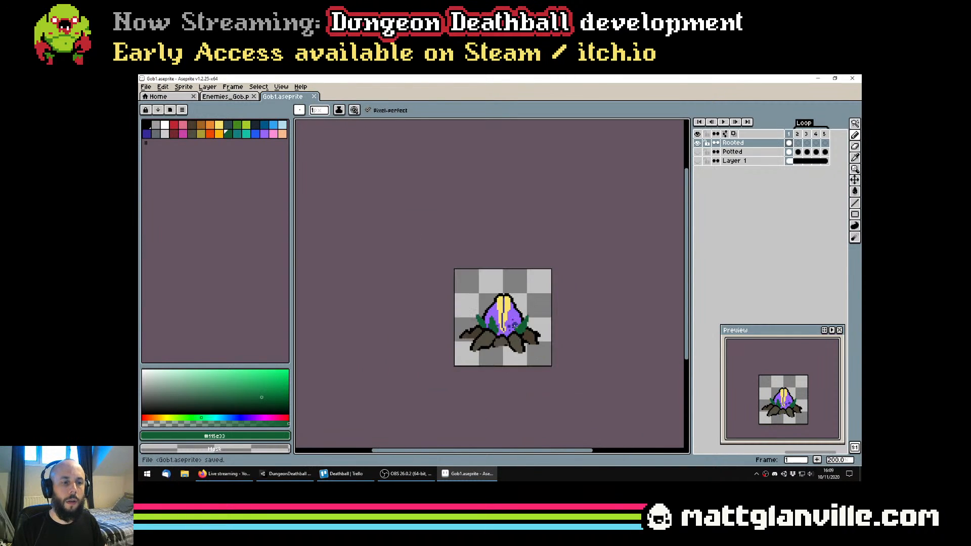
scroll(477, 340, up, 3)
click(470, 343)
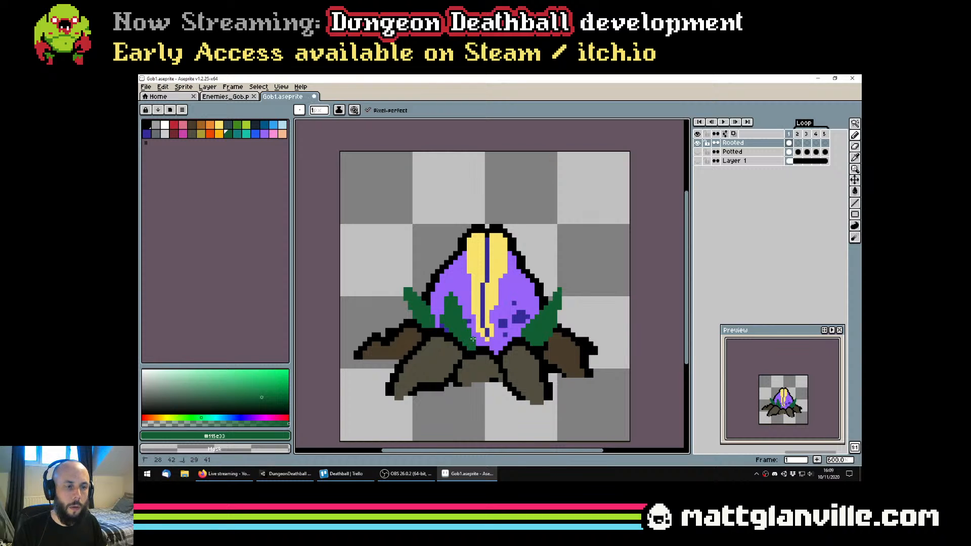
key(ctrl+s)
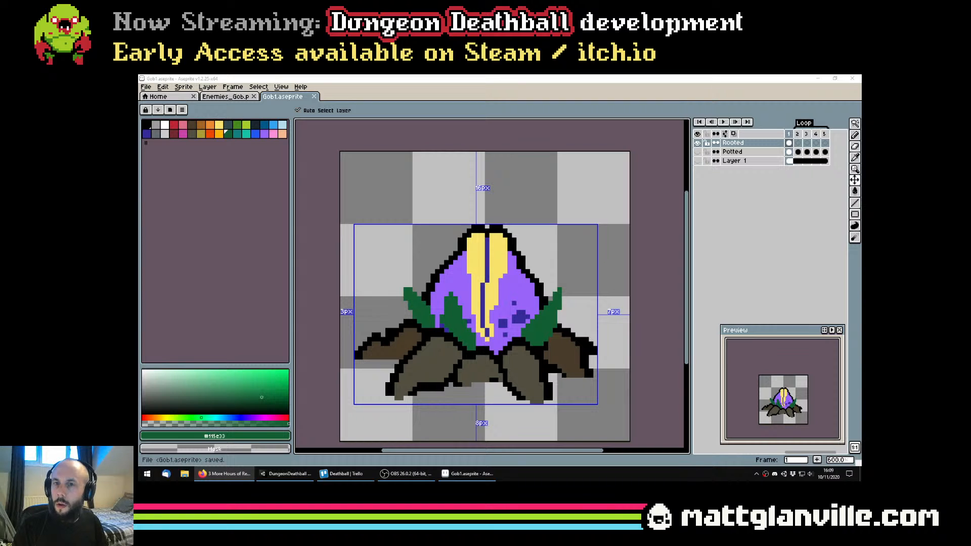
Select all three dark green leaves with the Magic Wand and expand the selection by 2 pixels
drag(621, 372, 581, 362)
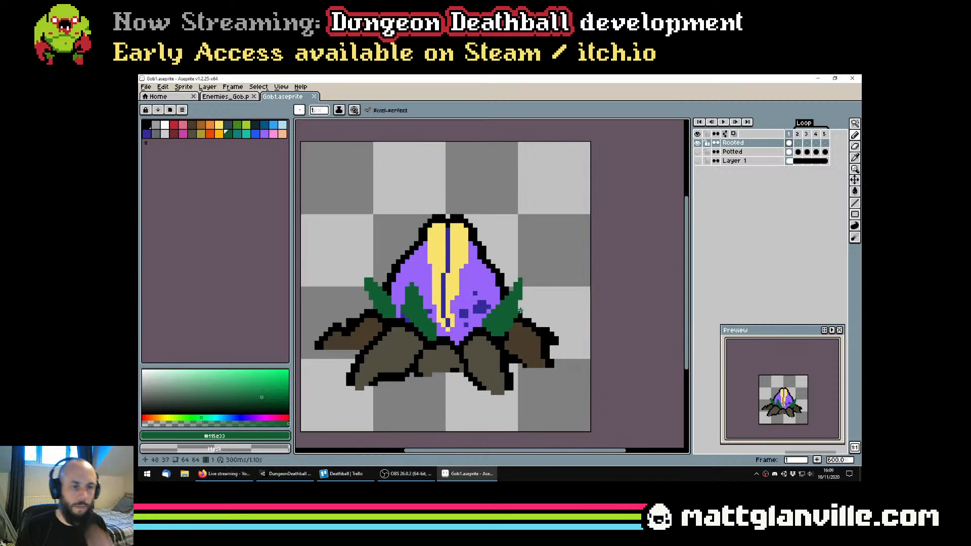
key(w)
shift+click(399, 307)
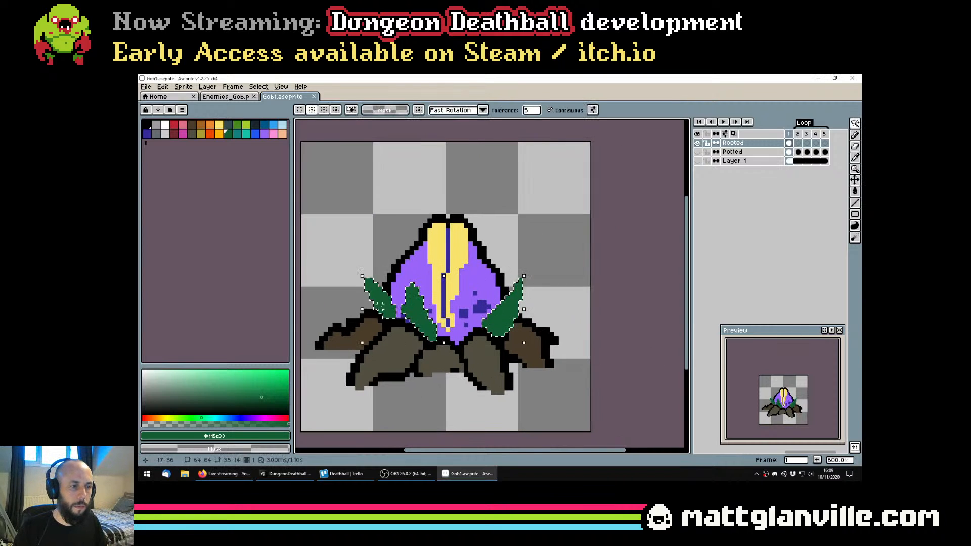
click(258, 86)
mouse_move(283, 142)
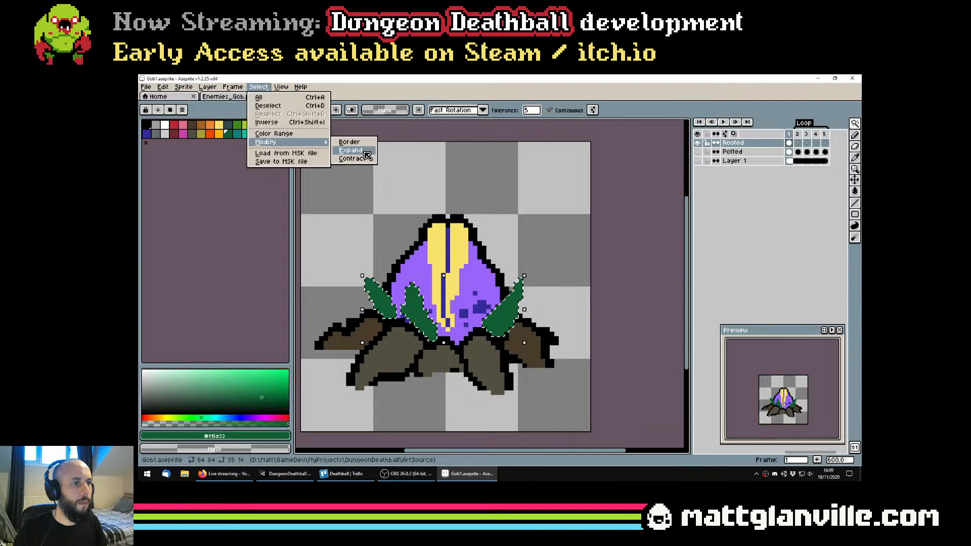
click(365, 153)
key(Return)
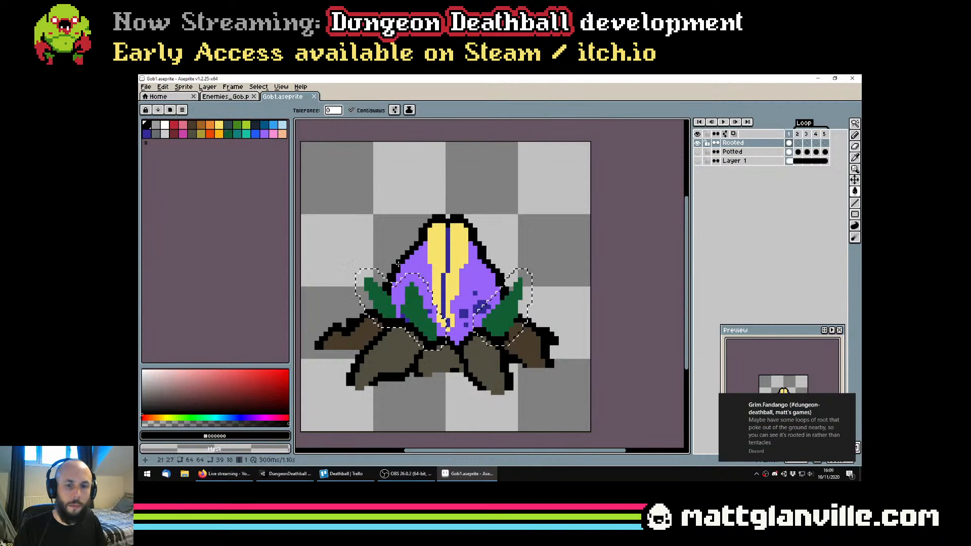
Fill the expanded selection around the leaves with black to give them thick outlines
click(528, 298)
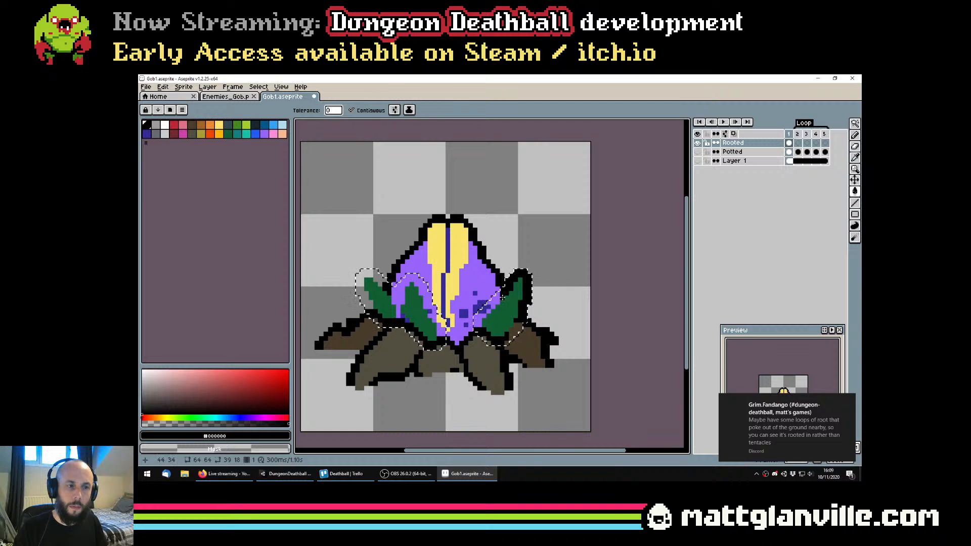
click(488, 308)
click(486, 315)
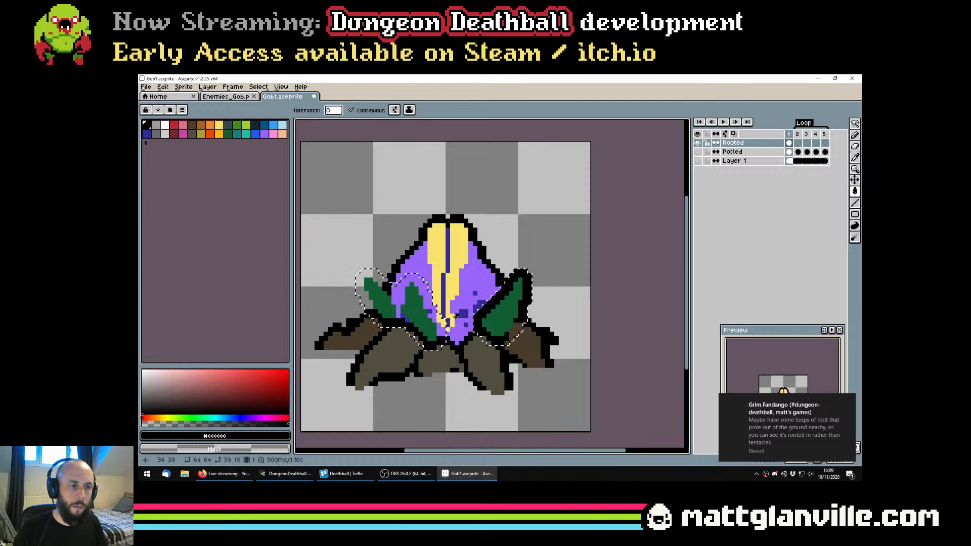
click(370, 289)
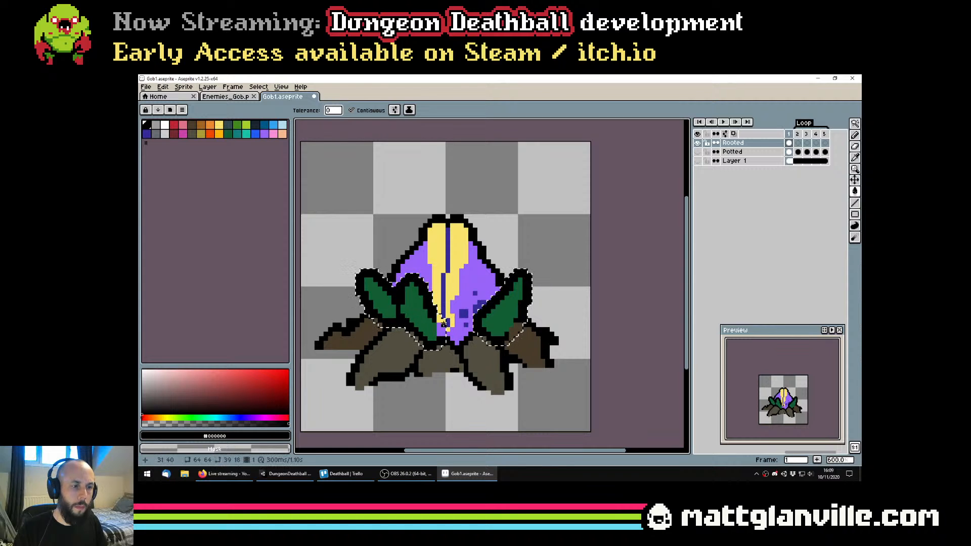
Clear the leaf selection and check the outlined plant at small size
key(ctrl+d)
scroll(457, 322, down, 5)
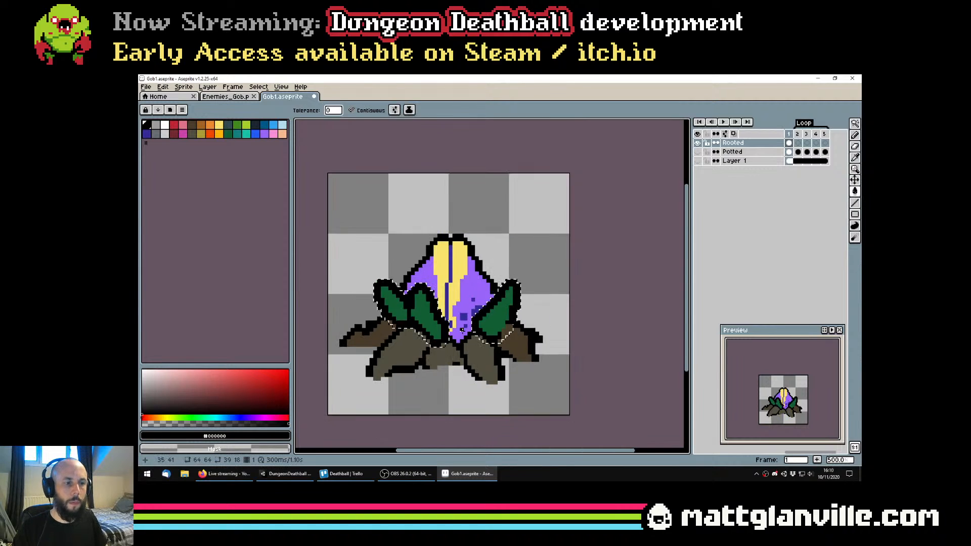
scroll(500, 323, up, 1)
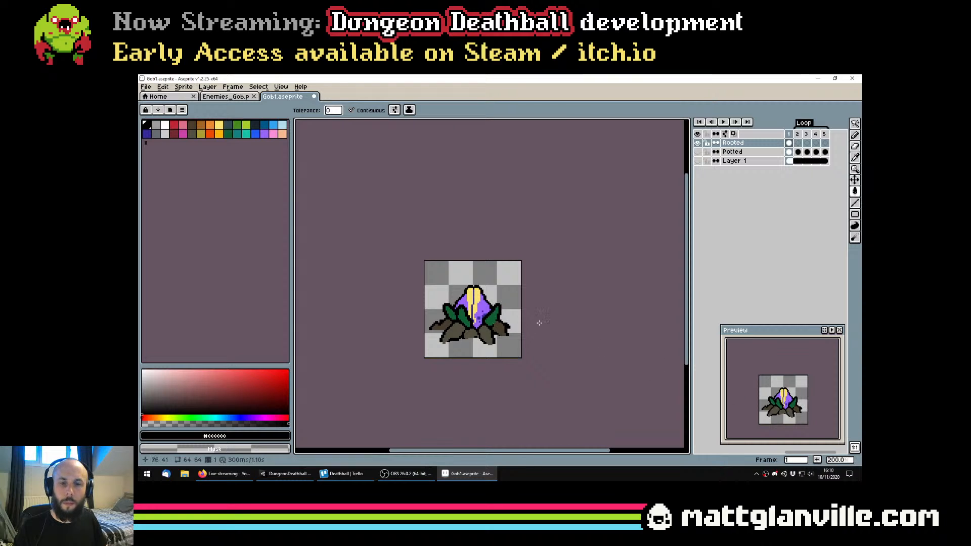
key(v)
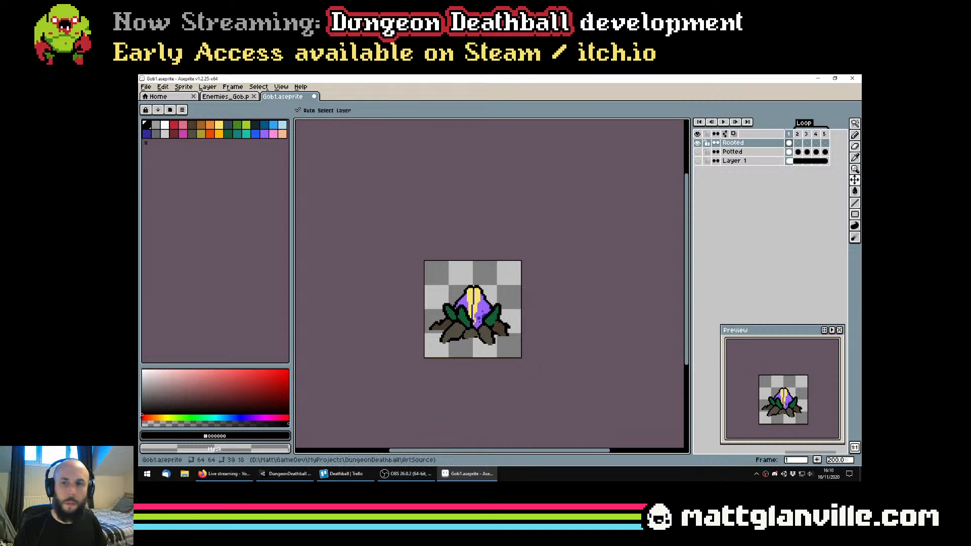
Switch to Discord to read the feedback on the rooted plant
click(775, 474)
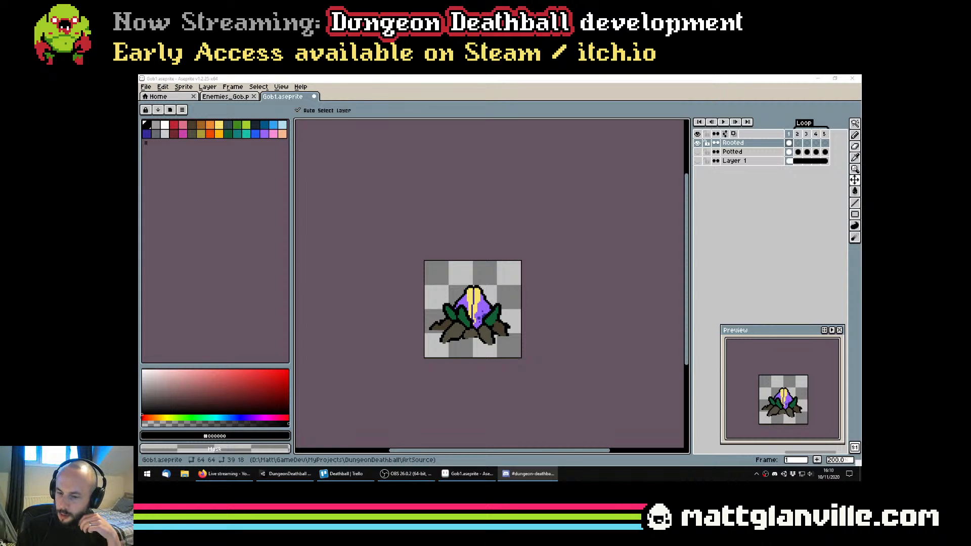
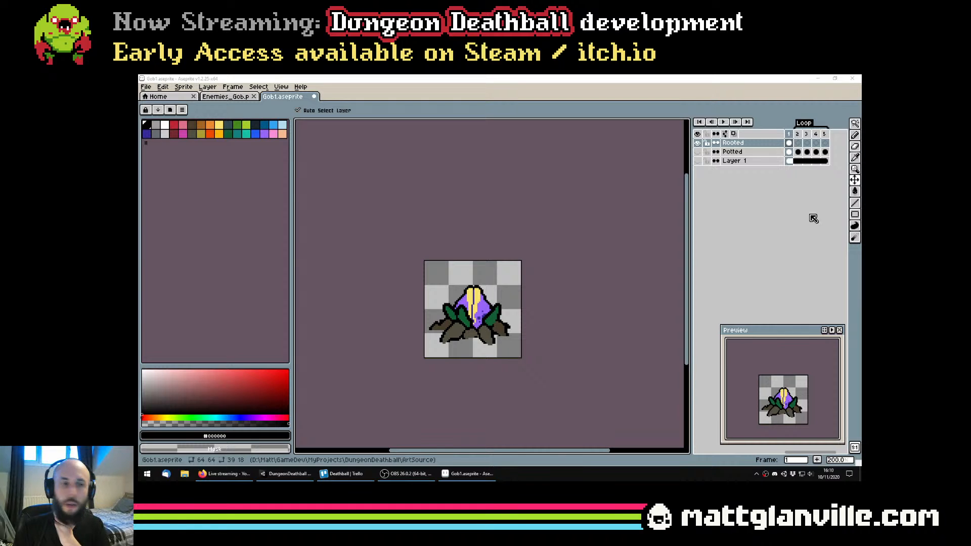
drag(525, 281, 527, 284)
scroll(488, 328, up, 2)
key(b)
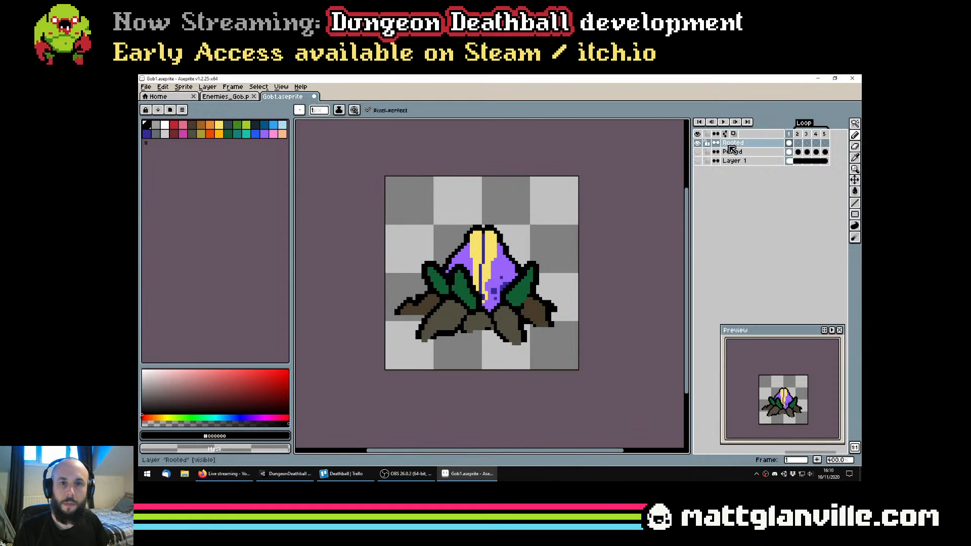
scroll(514, 261, up, 1)
alt+click(549, 323)
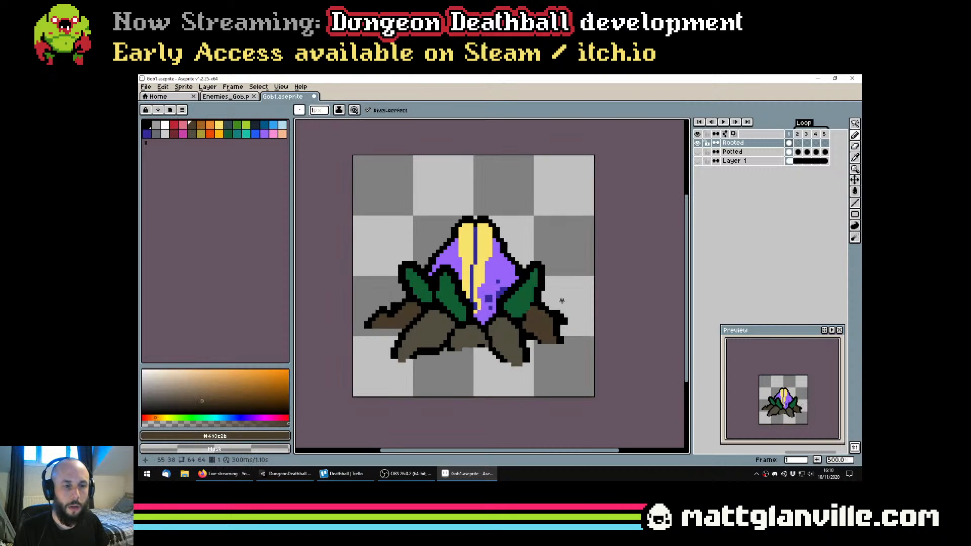
alt+click(558, 300)
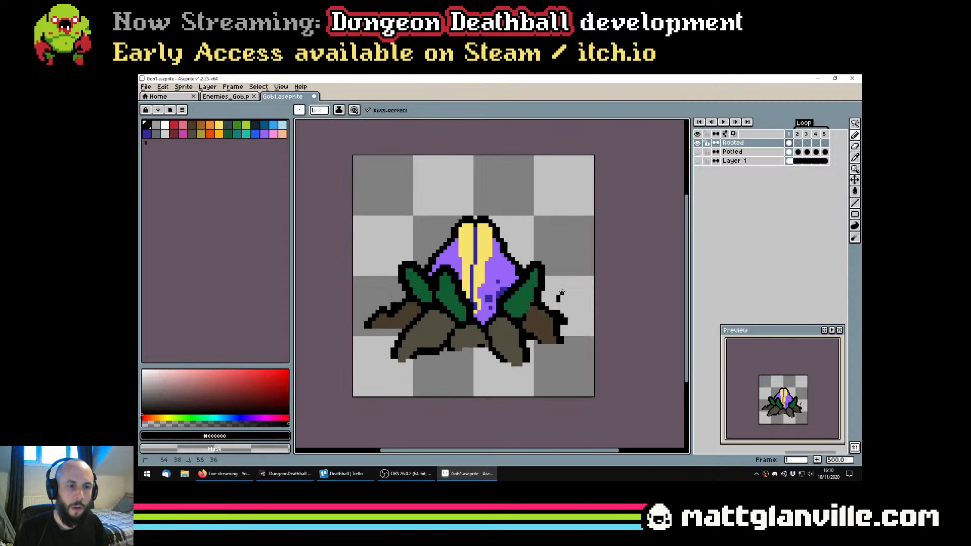
key(ctrl+z)
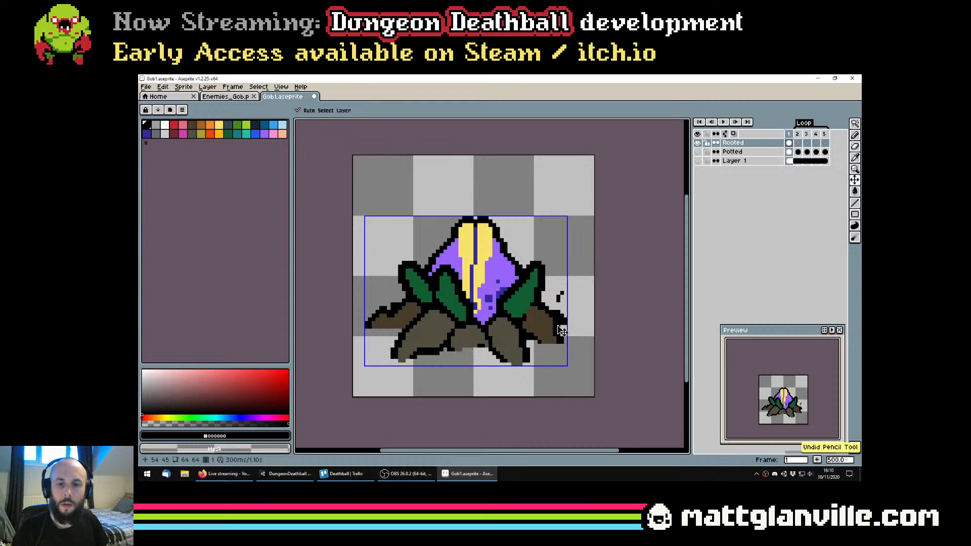
Pick the olive-brown root colour (#524f40) and paint a small pointed root stub beside the front-left root
scroll(546, 325, down, 1)
scroll(546, 324, up, 2)
alt+click(508, 345)
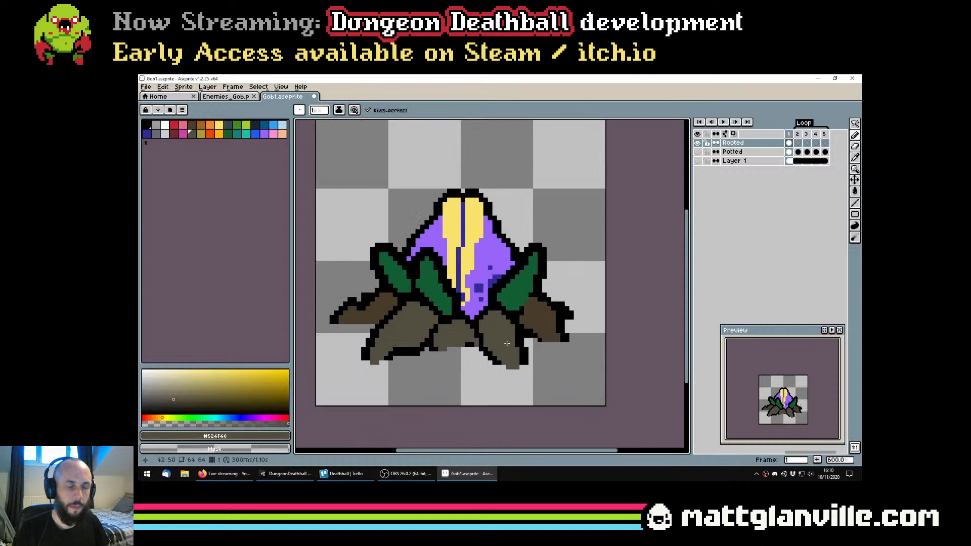
scroll(485, 341, down, 4)
scroll(486, 343, up, 3)
drag(405, 346, 476, 324)
alt+click(479, 320)
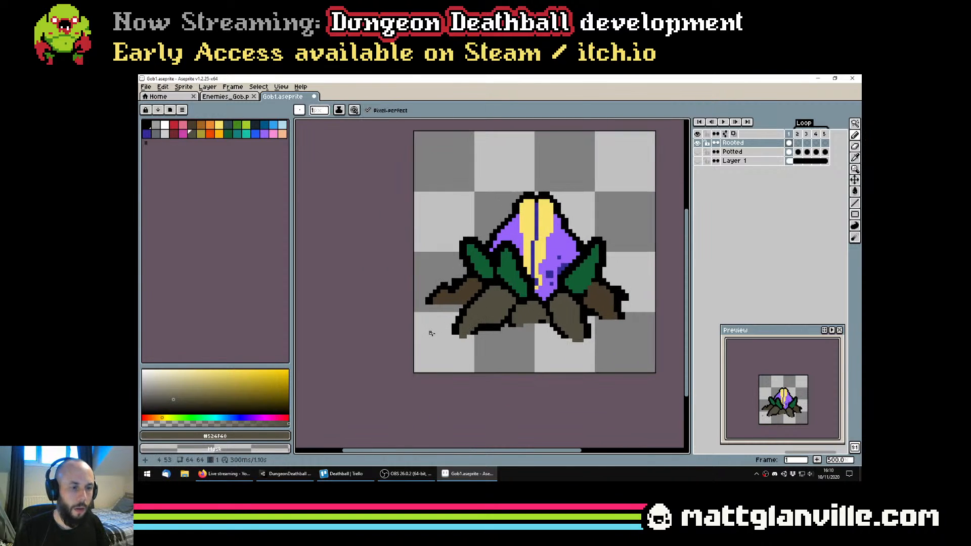
click(434, 332)
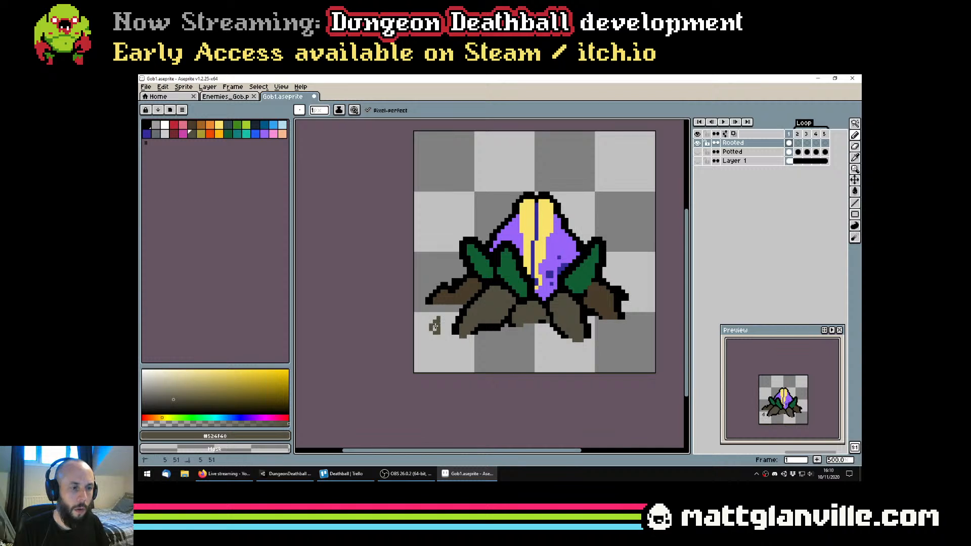
drag(437, 336, 427, 336)
key(e)
click(431, 326)
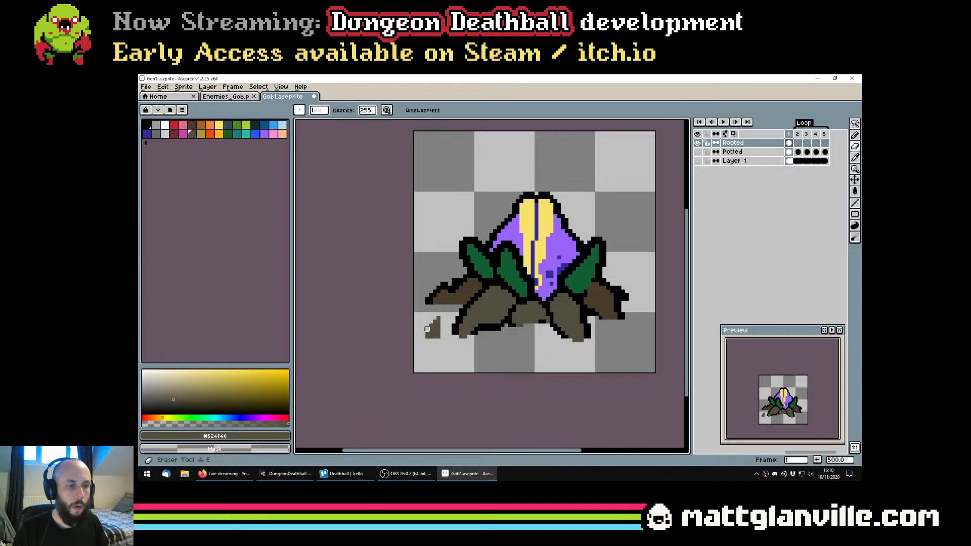
key(b)
drag(442, 337, 440, 330)
scroll(473, 330, down, 2)
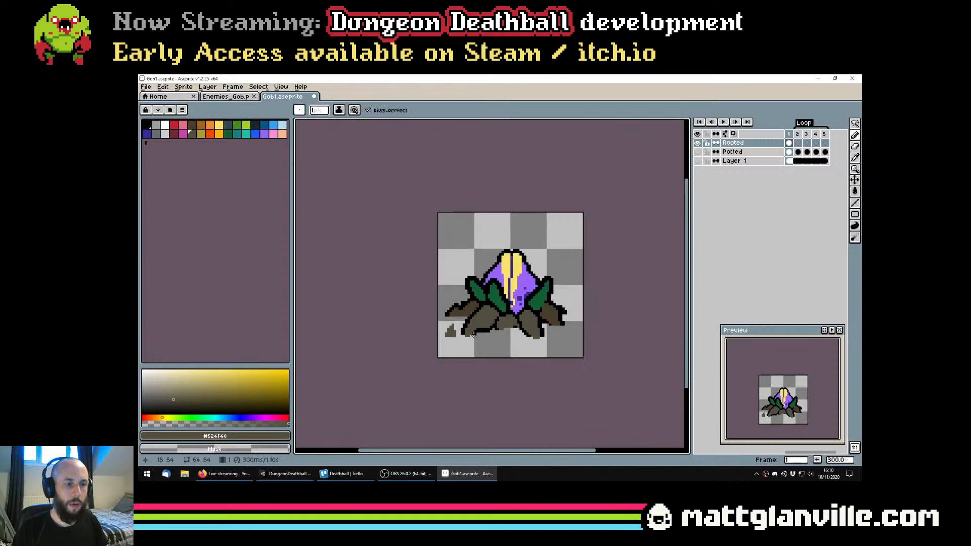
Pick black from the outline, select the small root stub with the Magic Wand and expand the selection by 2 pixels
scroll(467, 331, up, 2)
alt+click(461, 329)
scroll(447, 336, up, 2)
key(w)
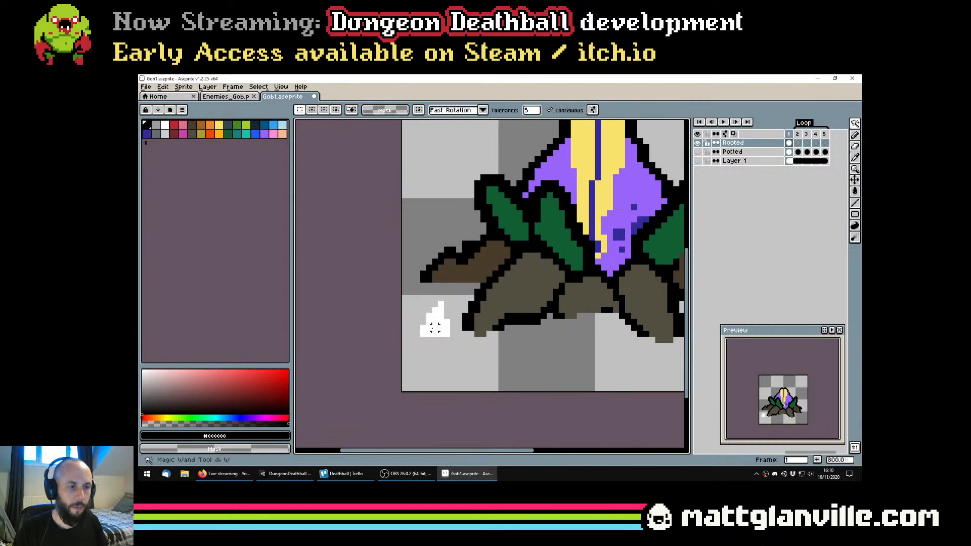
click(435, 323)
click(258, 87)
click(281, 145)
key(Escape)
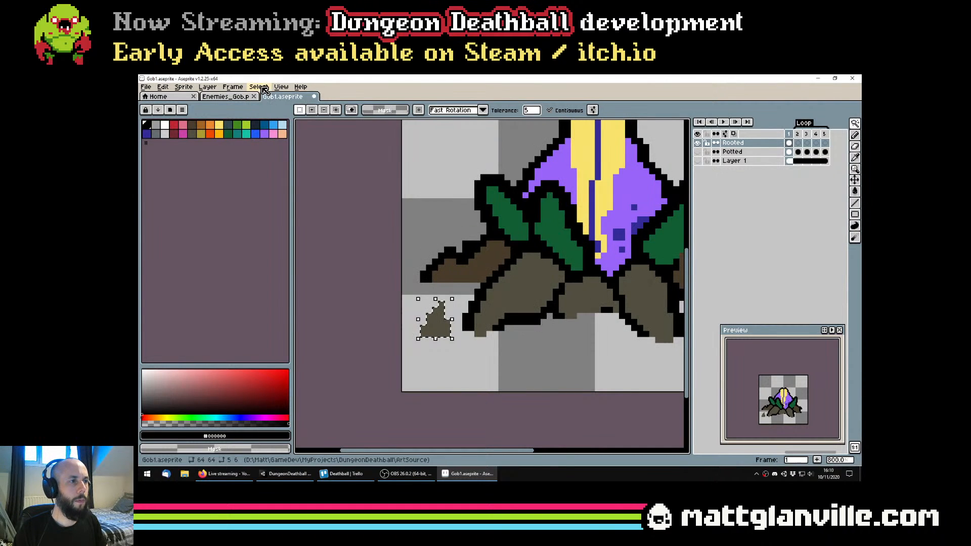
click(258, 86)
mouse_move(273, 139)
click(352, 150)
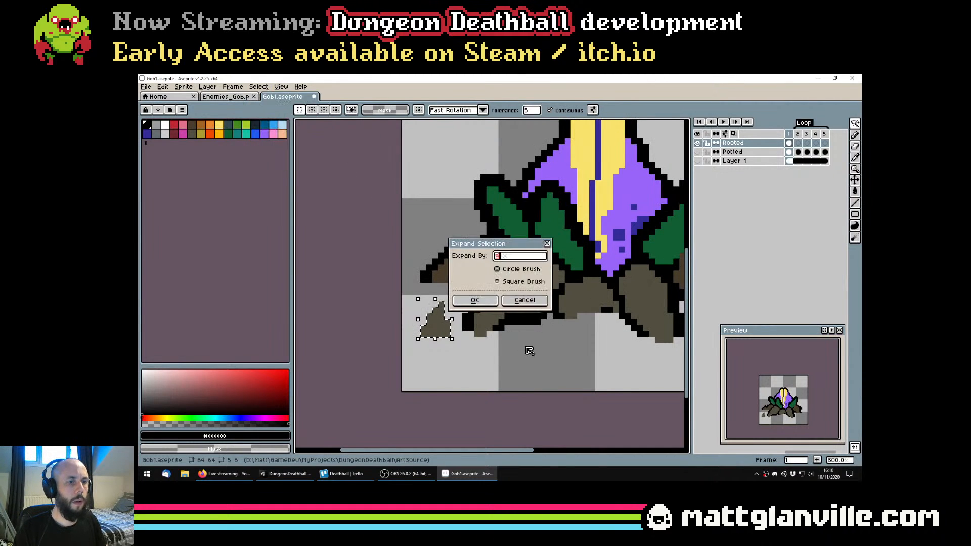
click(470, 301)
Fill the expanded selection around the small root stub with black, and clear the selection
key(g)
click(453, 297)
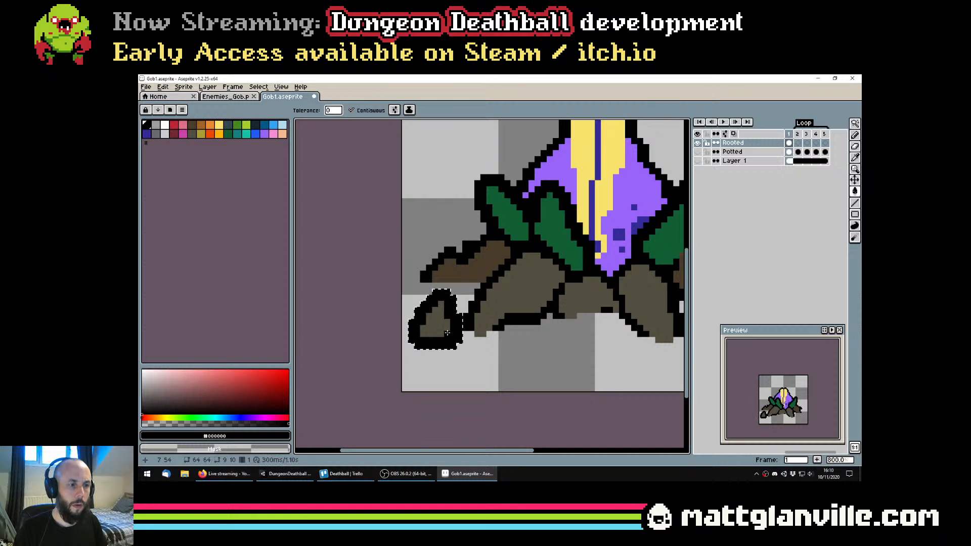
key(ctrl+d)
Erase the black outline along the base of the small root stub so its bottom is open
key(e)
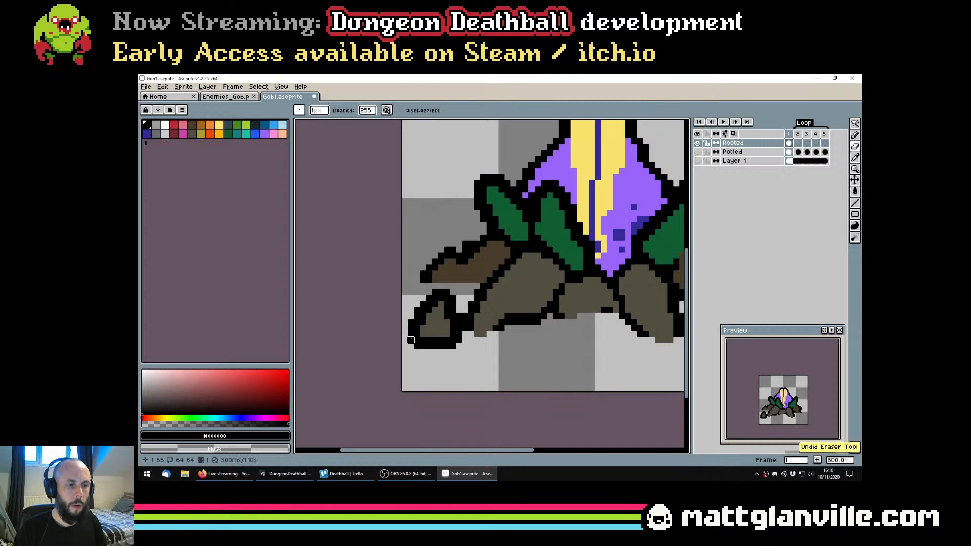
drag(410, 340, 464, 340)
scroll(405, 346, down, 6)
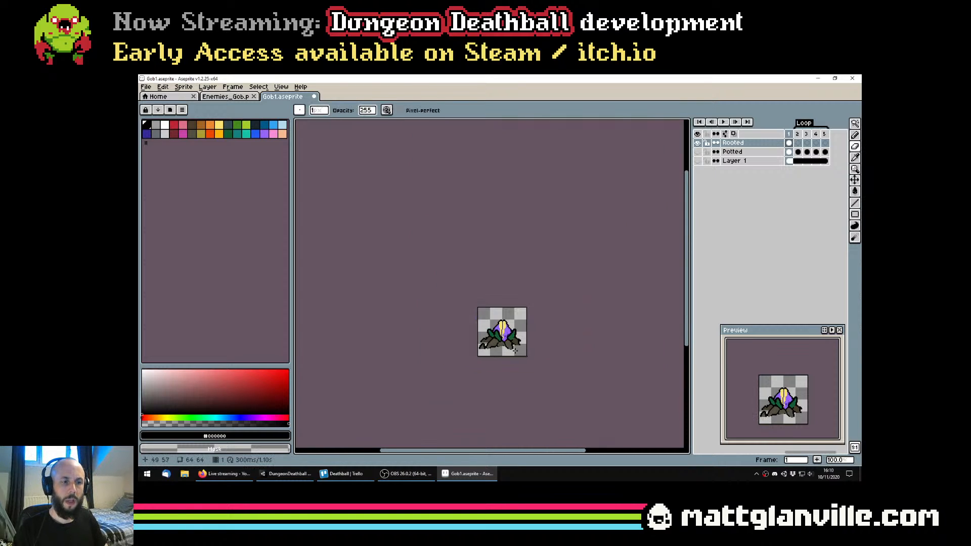
scroll(455, 350, up, 8)
drag(456, 351, 526, 321)
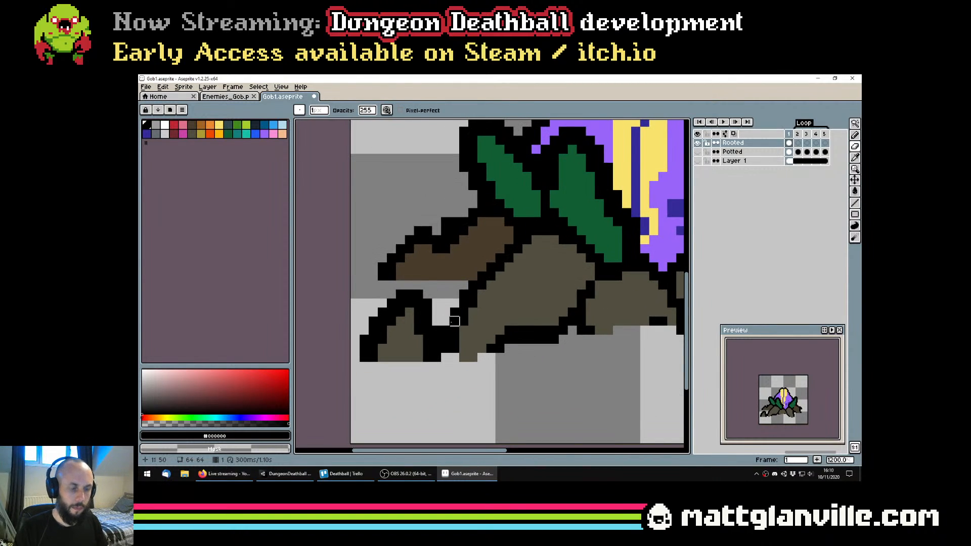
Move the small root stub one pixel left, away from the front-left root, and save the file
key(m)
drag(355, 294, 437, 357)
key(Left)
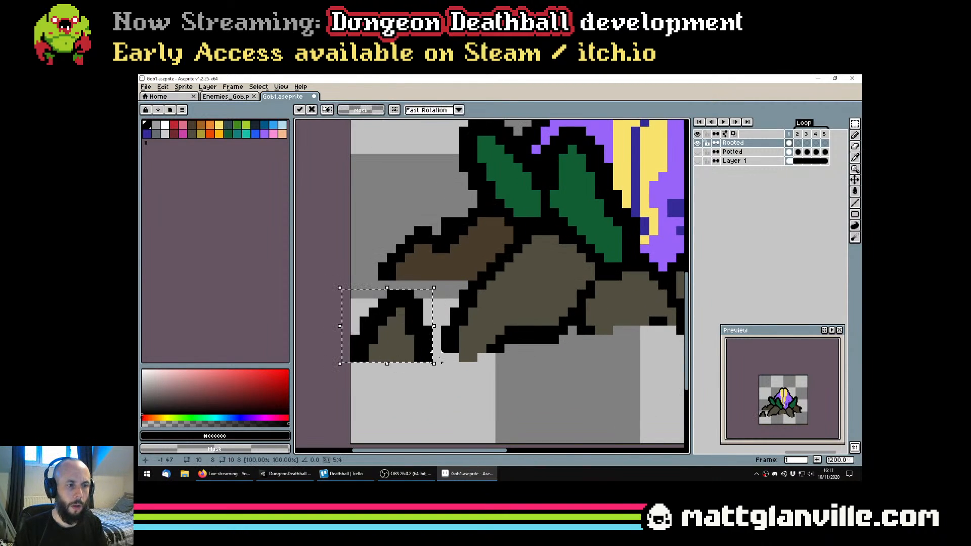
key(ctrl+d)
scroll(447, 362, down, 4)
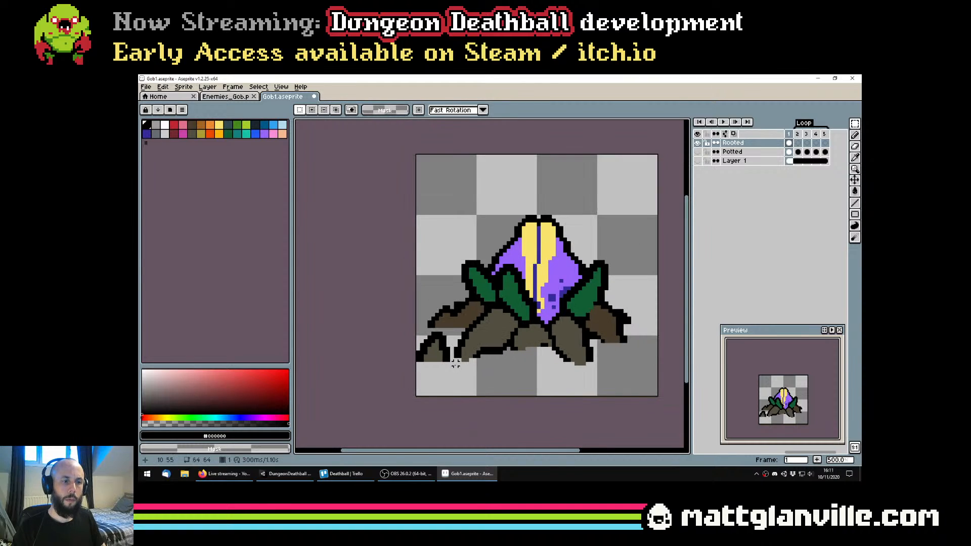
key(ctrl+s)
Trim the bottom pixels off the tip of the front-left root with the Eraser
scroll(455, 363, down, 3)
scroll(487, 357, up, 3)
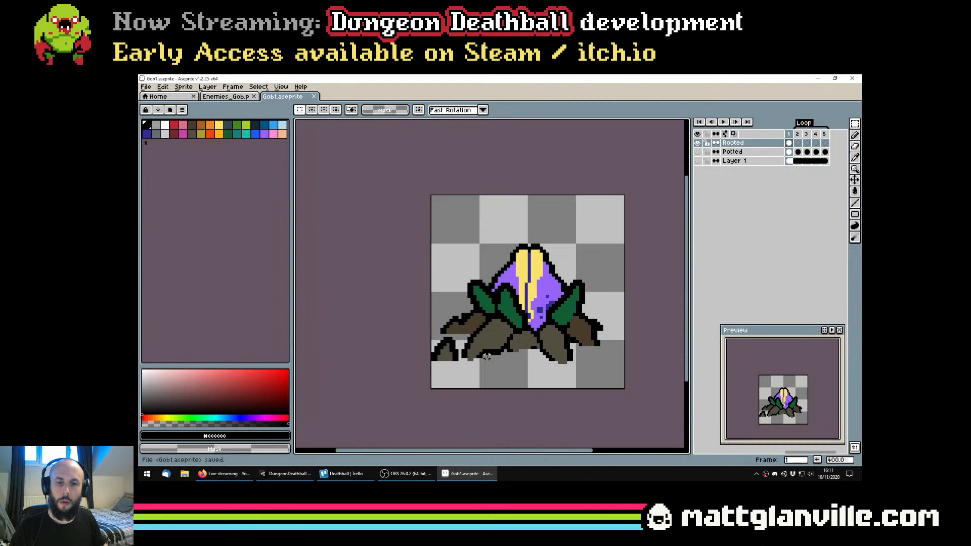
key(b)
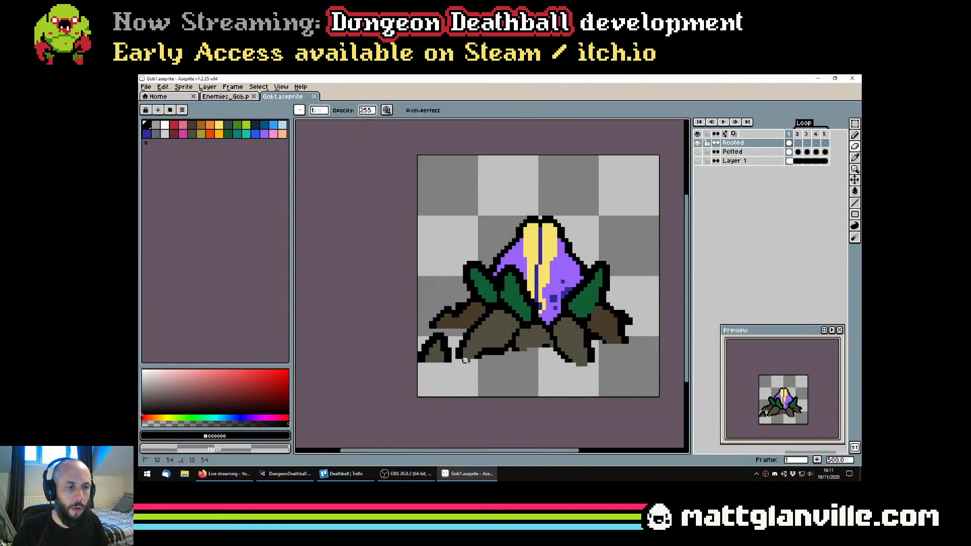
scroll(479, 360, down, 2)
scroll(478, 360, up, 3)
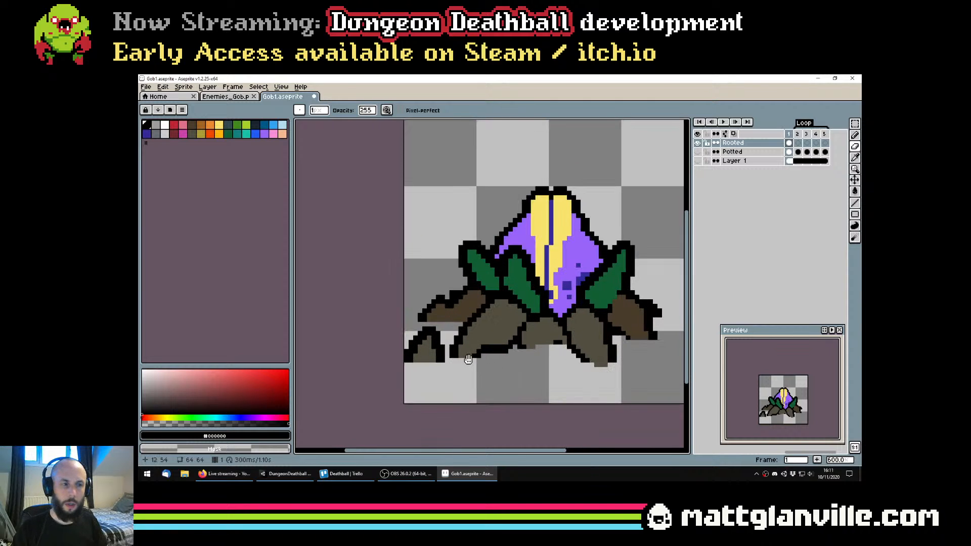
Select the small root stub, move it one pixel down and clear the selection
key(m)
drag(423, 327, 459, 358)
key(Down)
scroll(500, 367, down, 1)
click(508, 363)
drag(545, 353, 471, 341)
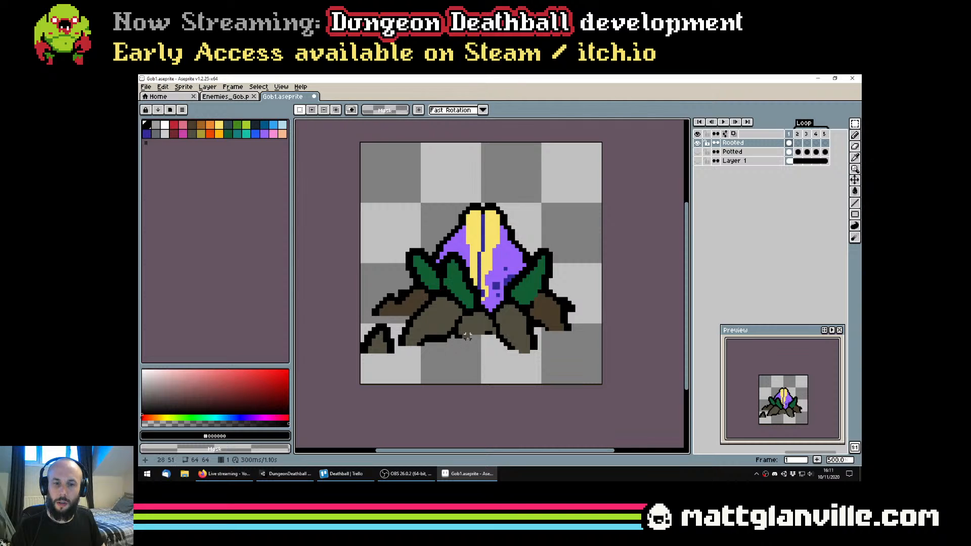
Move the small root stub to the plant's right side, above the back-right root, and save the file
scroll(468, 337, down, 1)
scroll(464, 336, up, 1)
drag(357, 320, 555, 291)
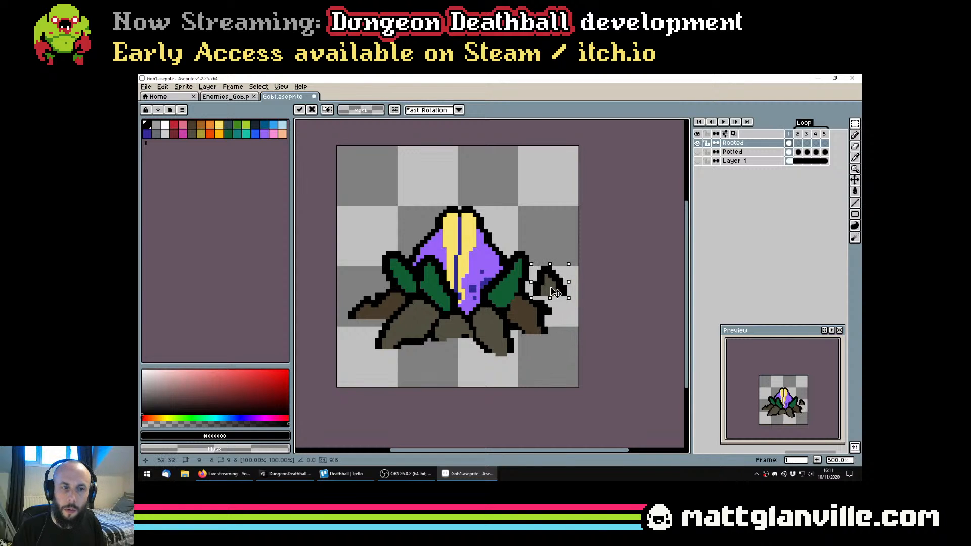
scroll(554, 292, down, 1)
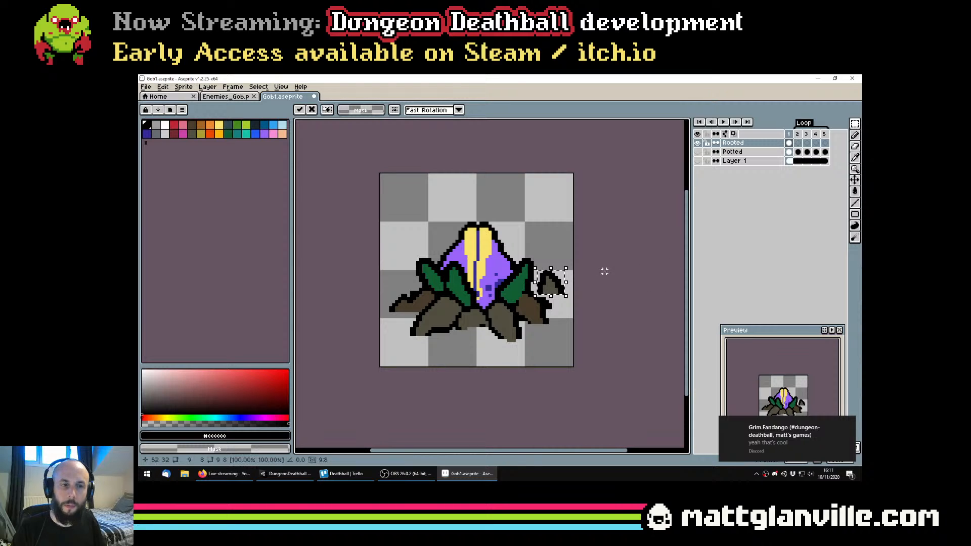
drag(602, 290, 585, 279)
key(ctrl+d)
key(ctrl+s)
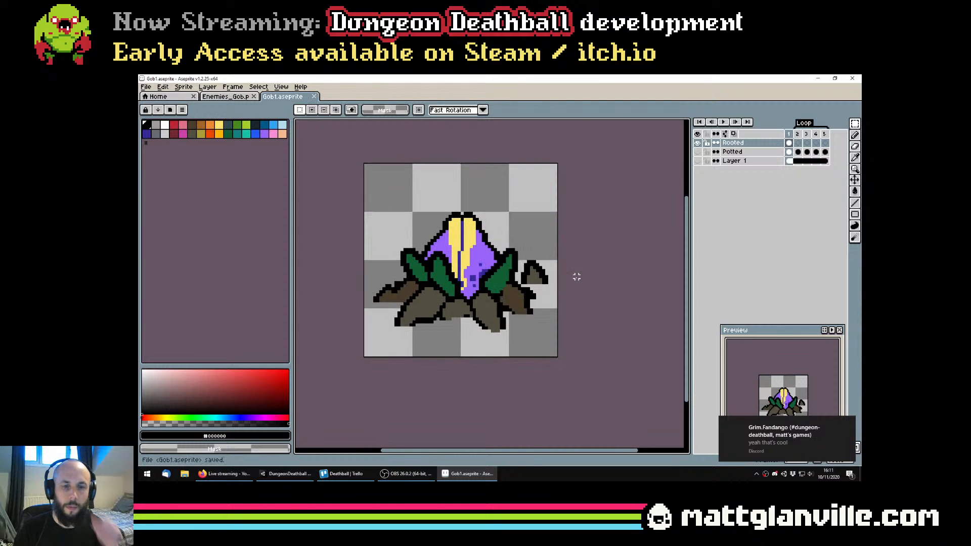
Recolour the relocated root stub with the back roots' dark brown (#493c2b) and save the file
drag(512, 270, 534, 283)
key(g)
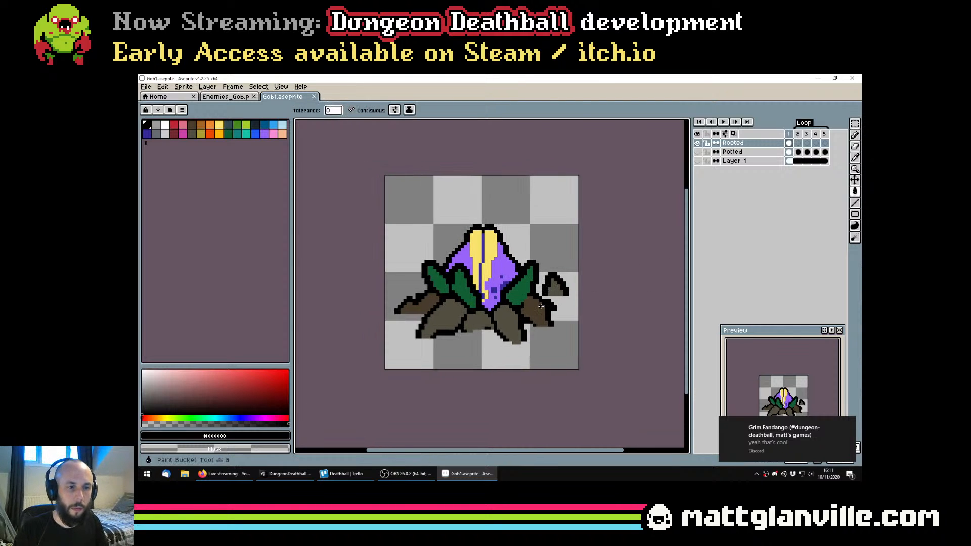
alt+click(555, 291)
scroll(558, 300, down, 4)
scroll(524, 295, up, 2)
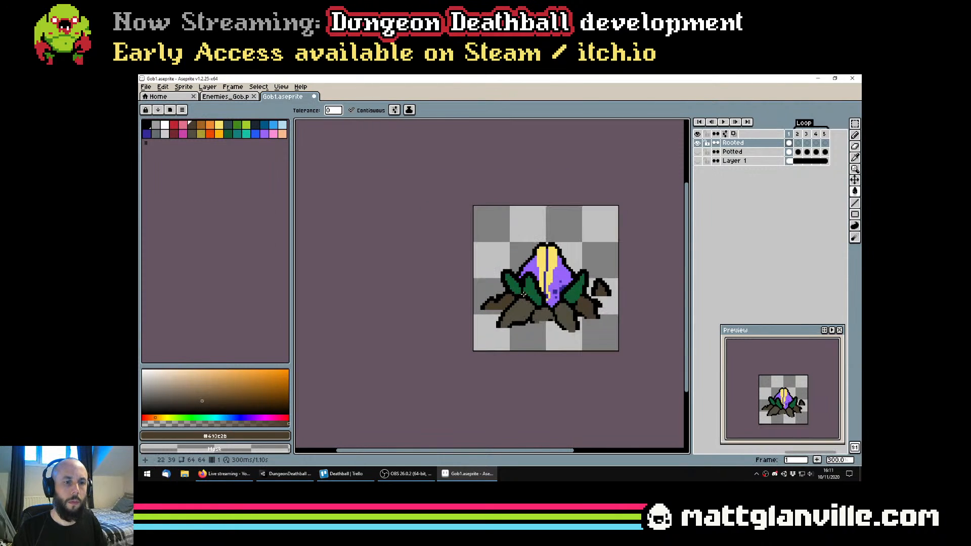
key(ctrl+s)
Draw a thin curved root in dark brown (#493c2b) above the back-left root and fill its interior
drag(565, 305, 560, 304)
scroll(559, 304, up, 1)
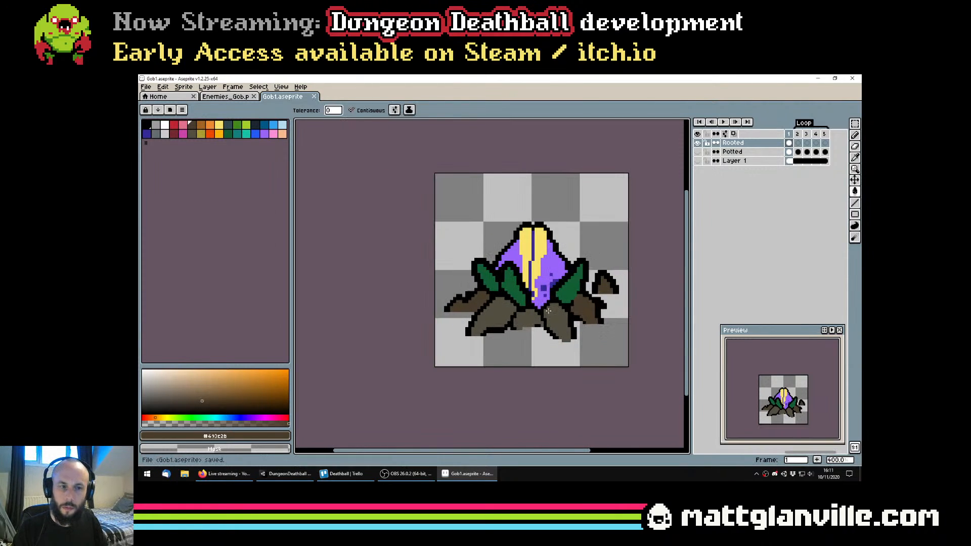
key(v)
key(b)
scroll(535, 313, up, 1)
alt+click(525, 320)
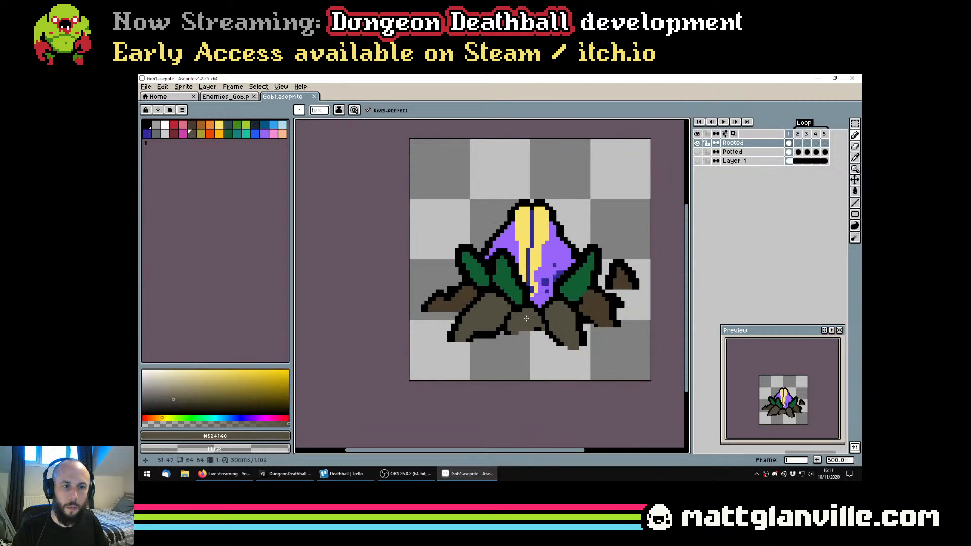
drag(493, 286, 497, 308)
scroll(468, 301, up, 1)
alt+click(459, 327)
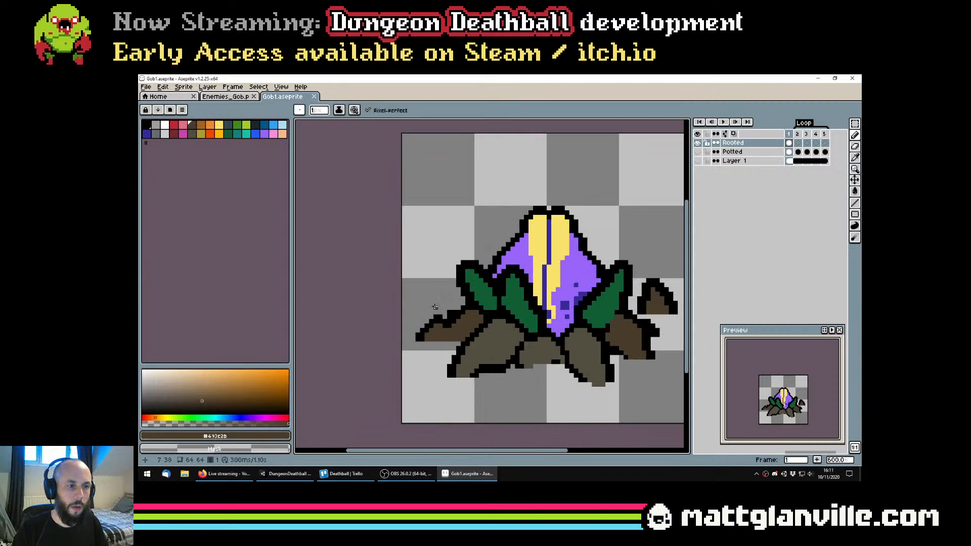
drag(435, 307, 431, 281)
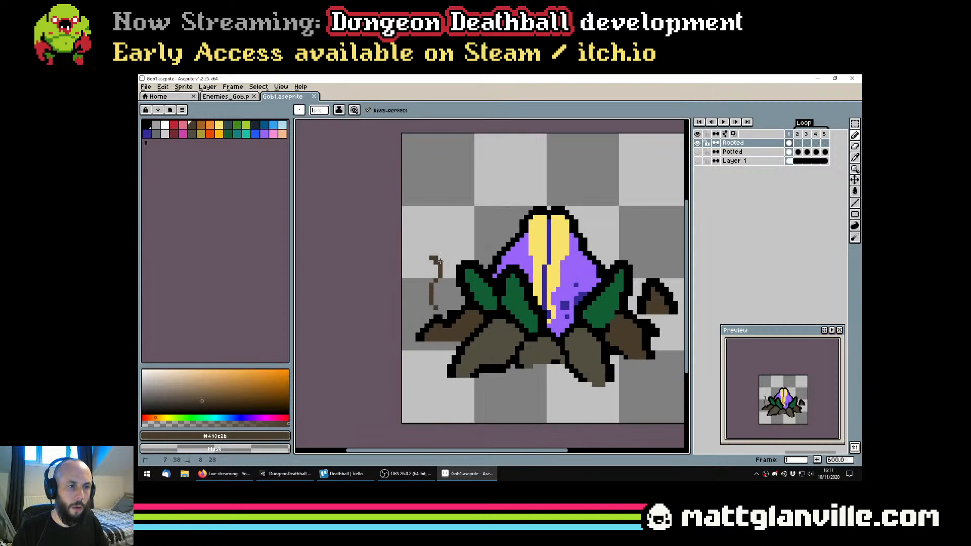
key(g)
click(440, 296)
scroll(448, 263, down, 4)
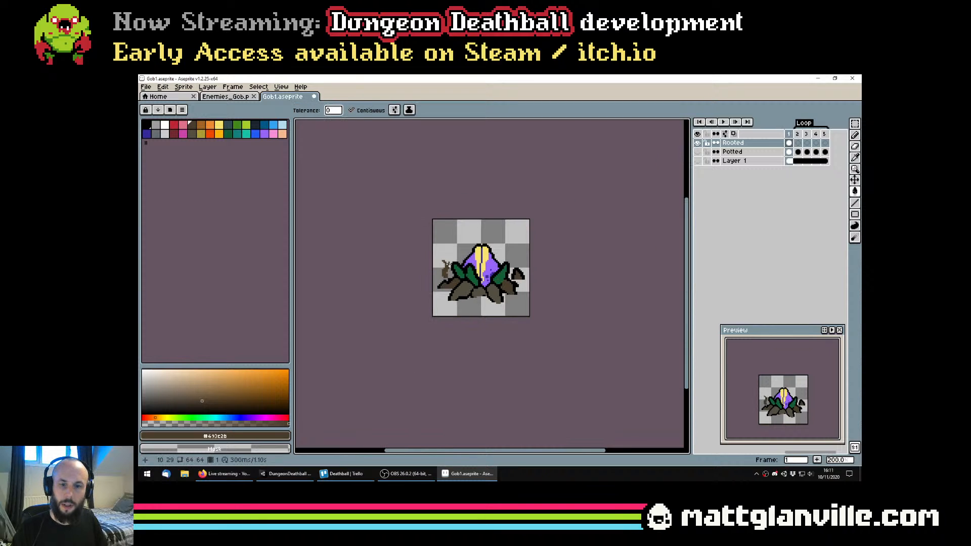
Select the curved root with the Magic Wand and expand the selection by 2 pixels
scroll(448, 264, up, 3)
key(w)
click(441, 283)
click(259, 87)
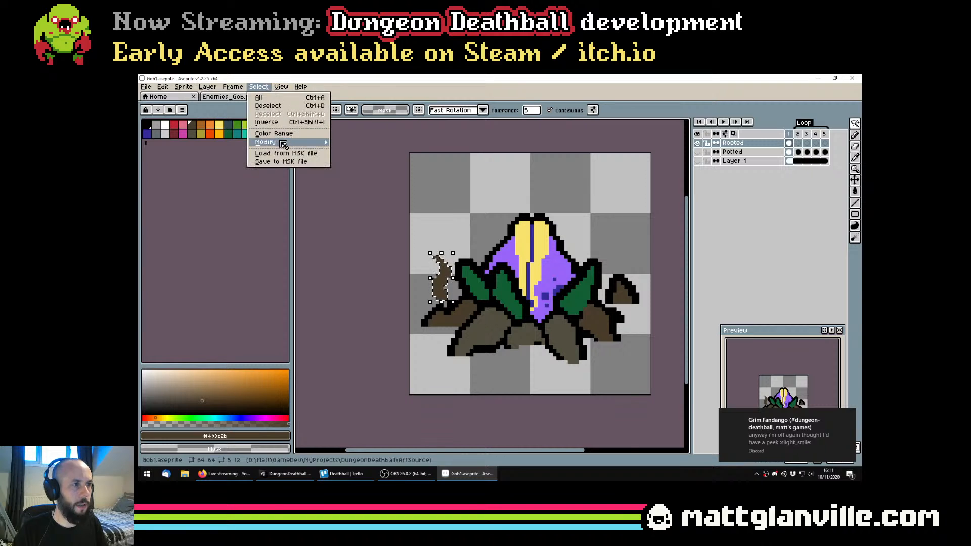
mouse_move(283, 144)
click(354, 150)
key(Return)
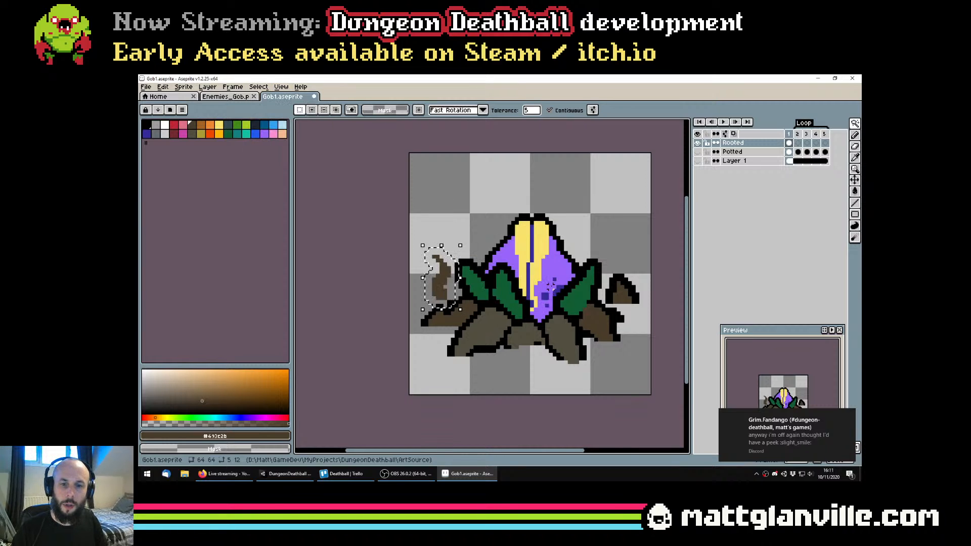
Outline the curved root in black (#000000) within the expanded selection and erase the outline beneath its base
scroll(550, 286, up, 2)
key(g)
alt+click(410, 263)
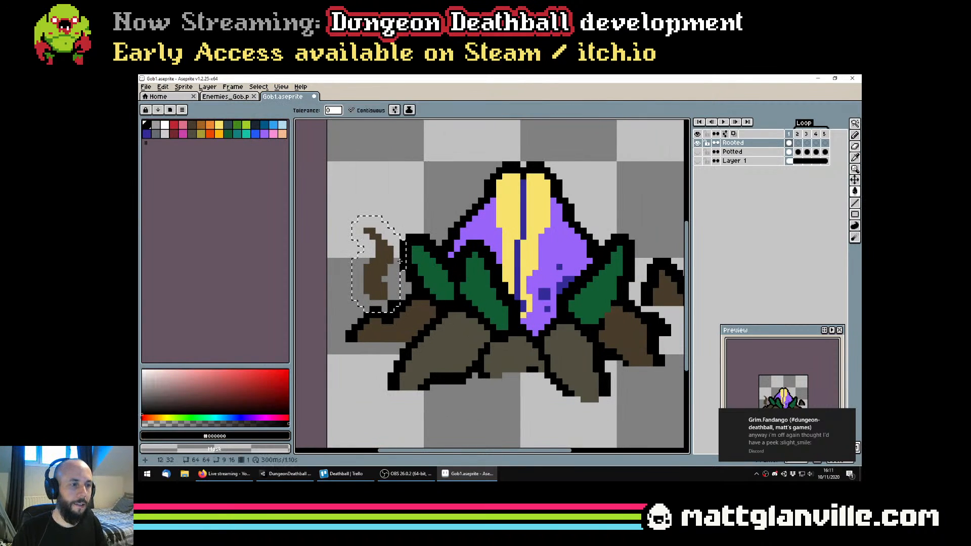
click(397, 283)
key(e)
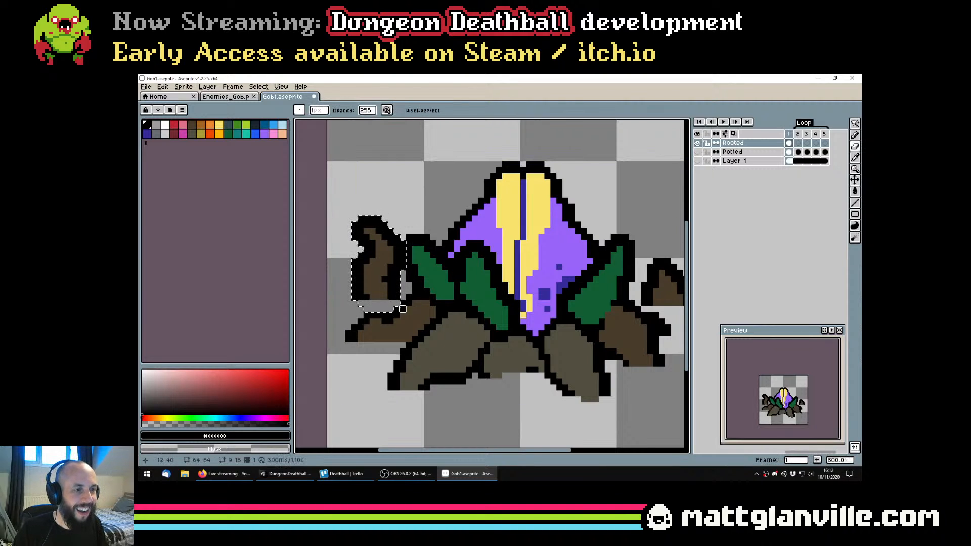
scroll(370, 309, down, 6)
scroll(436, 307, up, 4)
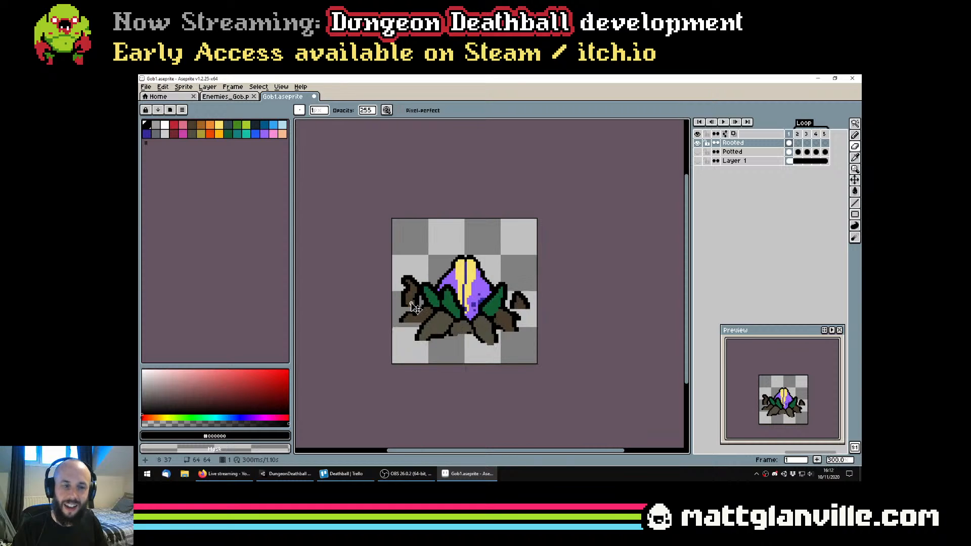
Reselect the outlined curved root, nudge it slightly to the left and save the file
key(ctrl+z)
drag(427, 295, 421, 294)
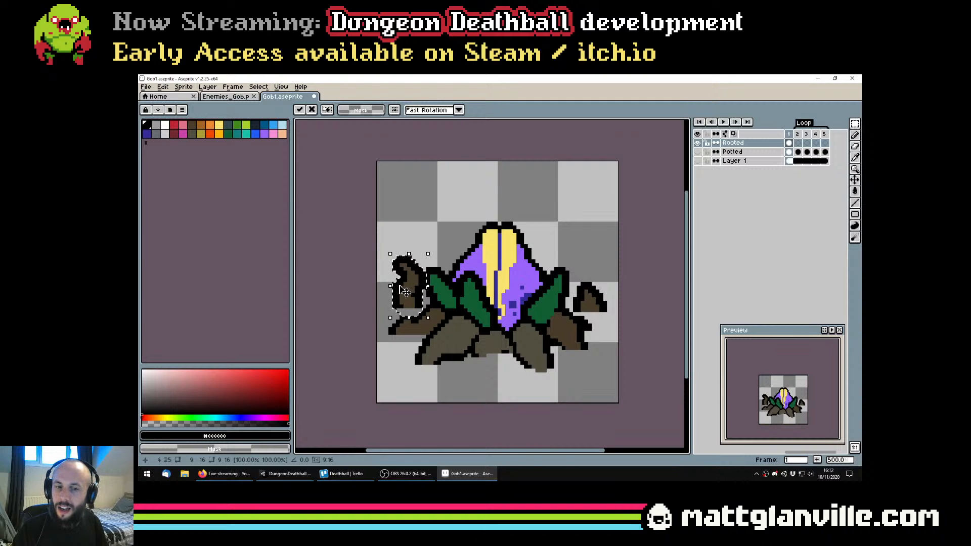
key(ctrl+s)
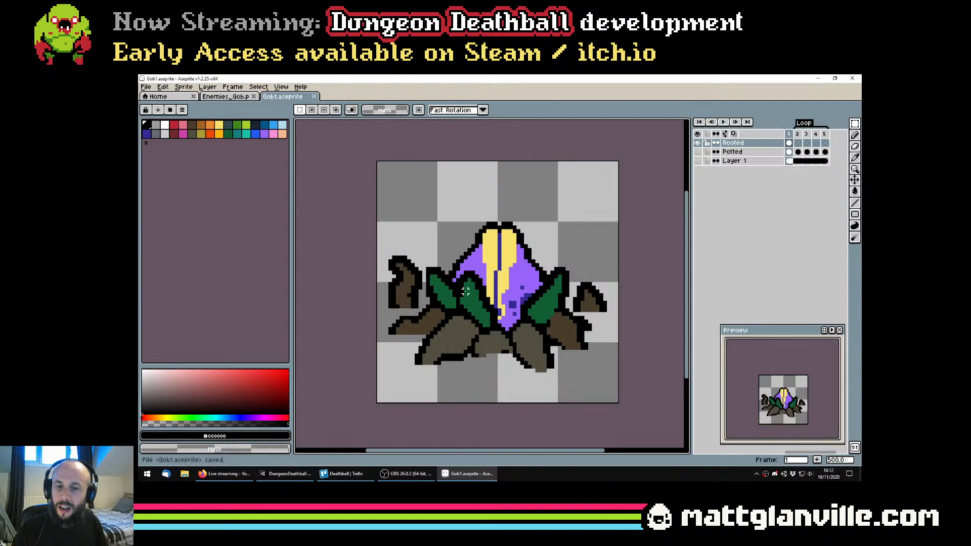
Shorten the curved root above the back-left root, shift it down a few pixels, deselect it and save the file
scroll(403, 287, down, 2)
scroll(406, 284, up, 3)
drag(407, 283, 427, 286)
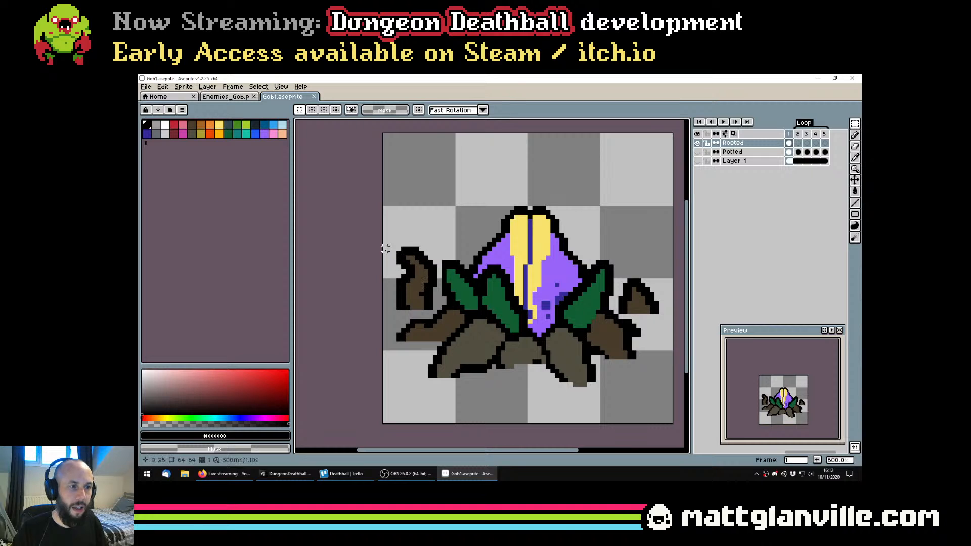
drag(383, 248, 432, 303)
scroll(437, 303, down, 1)
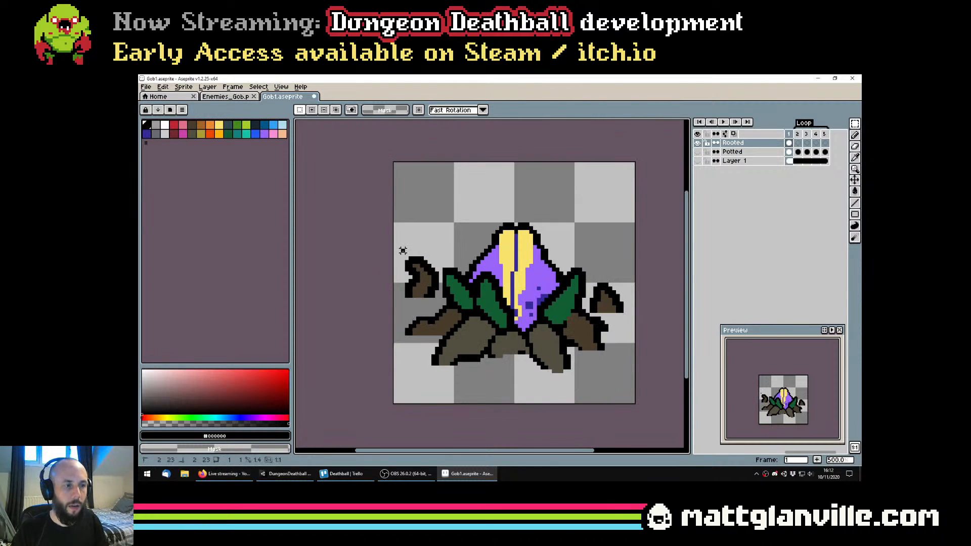
mouse_move(403, 251)
mouse_down()
mouse_move(441, 301)
mouse_move(448, 291)
mouse_move(430, 264)
mouse_up()
key(ctrl+d)
key(ctrl+s)
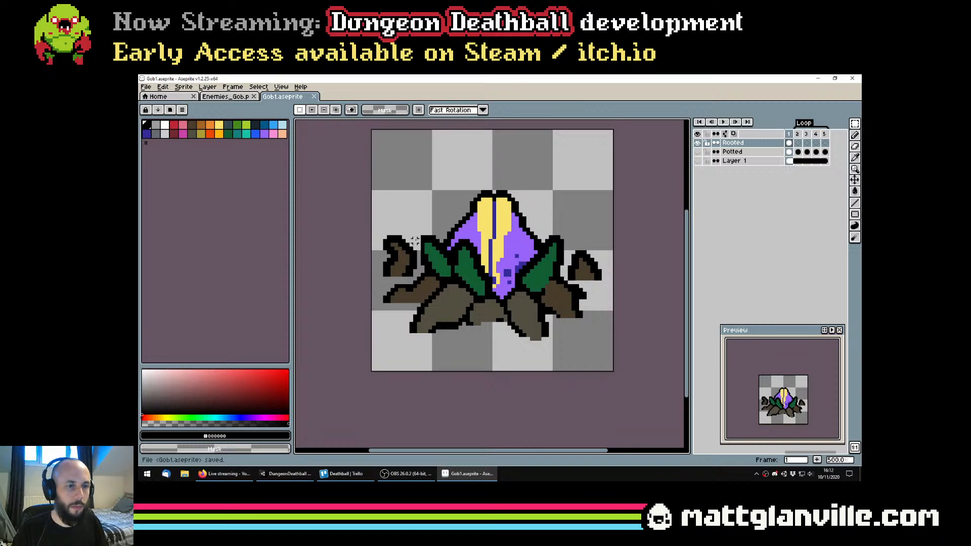
Sample the front roots' grey-brown (#524f40) for a 2-pixel Pencil and try a short stroke below the front-centre root
scroll(545, 272, down, 1)
key(v)
scroll(489, 333, up, 2)
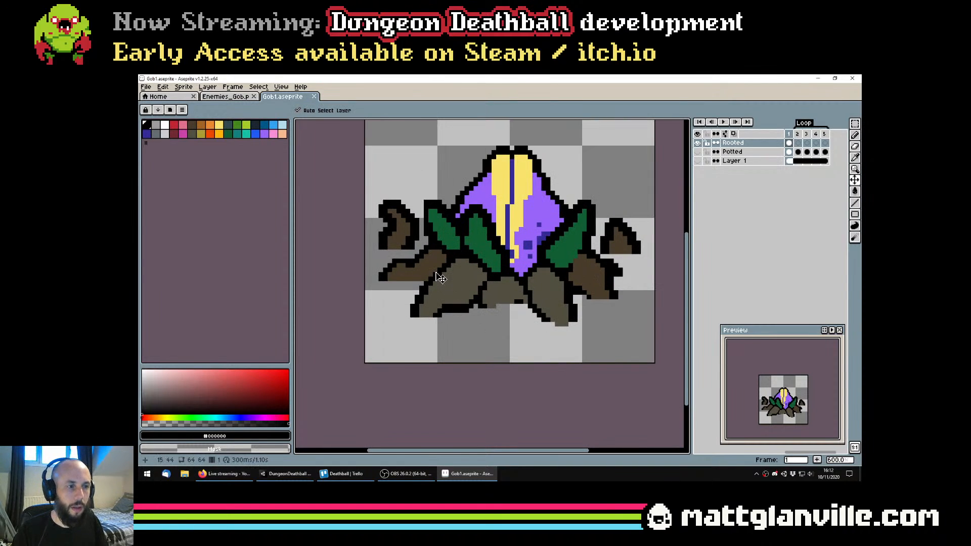
key(b)
alt+click(457, 294)
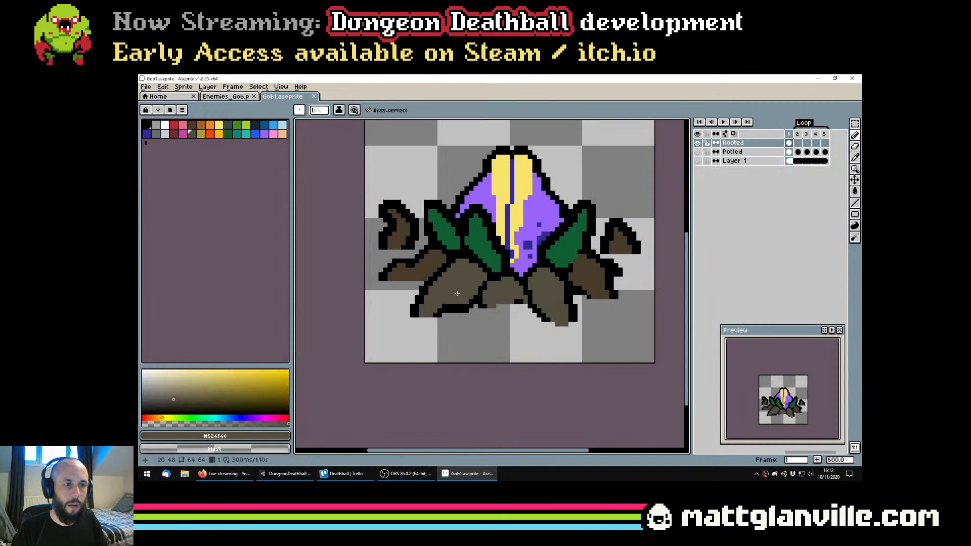
key(v)
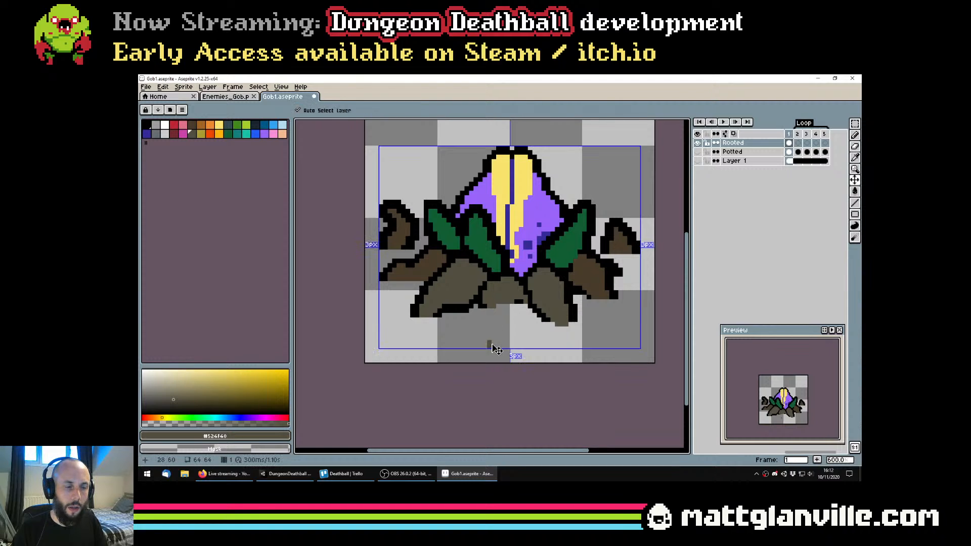
scroll(493, 343, down, 1)
key(b)
click(491, 341)
scroll(491, 343, up, 1)
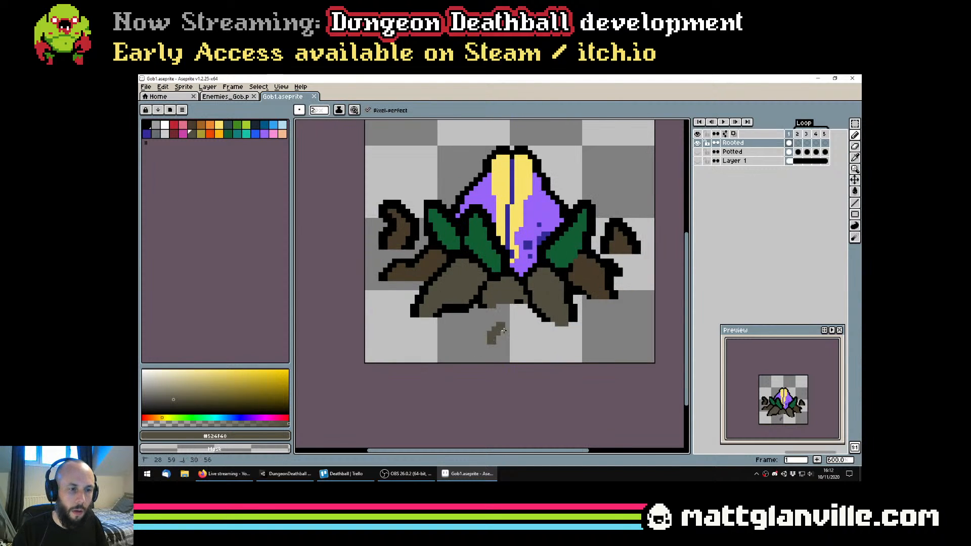
key(ctrl+z)
Draw a small curved root in grey-brown (#524f40) below the front-centre root
drag(480, 341, 497, 331)
key(ctrl+z)
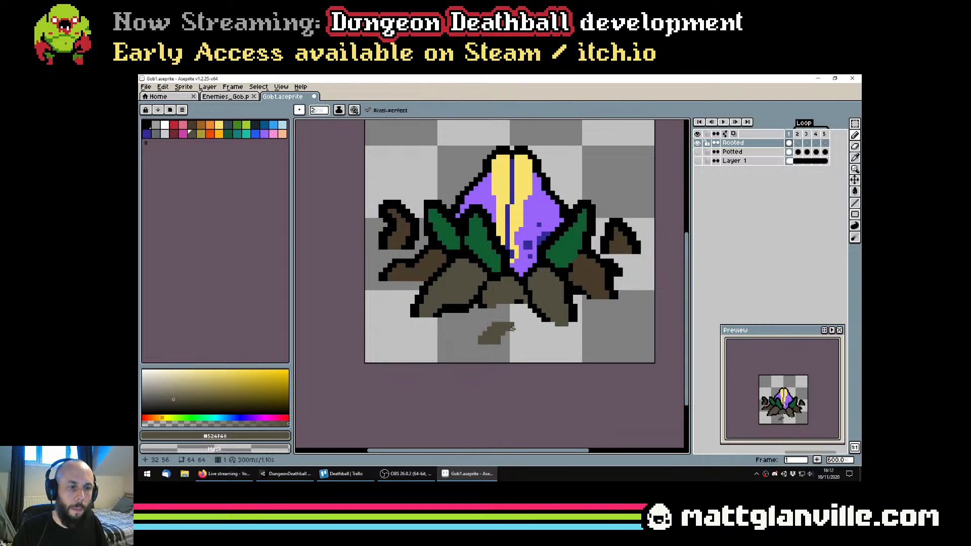
click(514, 329)
scroll(515, 328, up, 3)
key(minus)
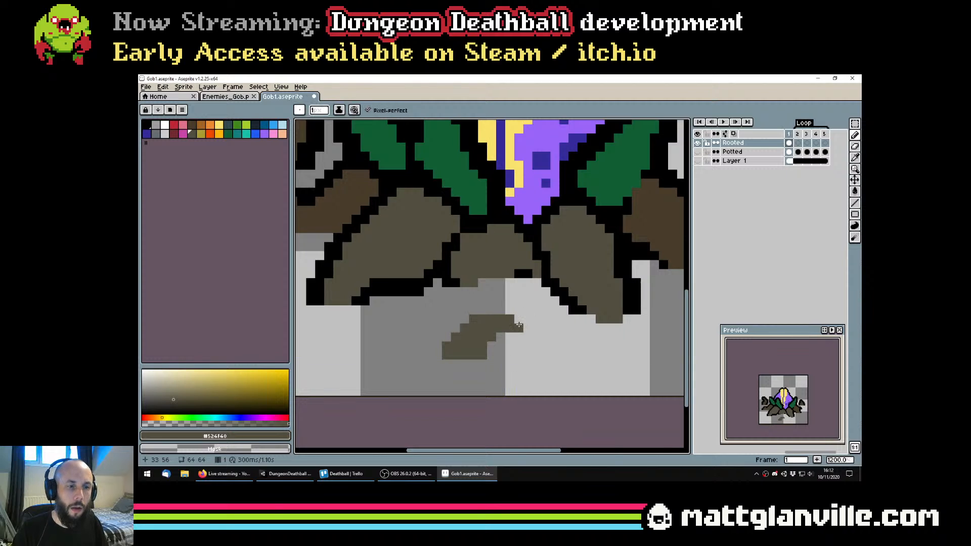
Select the new front root with the Magic Wand and expand the selection by 2 pixels
key(w)
click(492, 335)
click(259, 87)
mouse_move(265, 142)
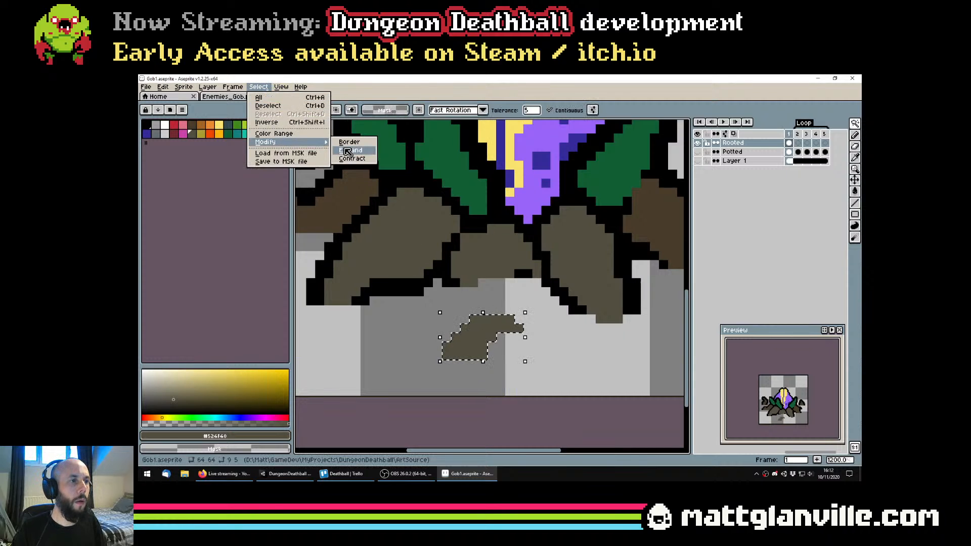
click(347, 151)
key(Return)
Fill the area around the small front root with a black outline, erase the outline beneath its base and save the file
key(g)
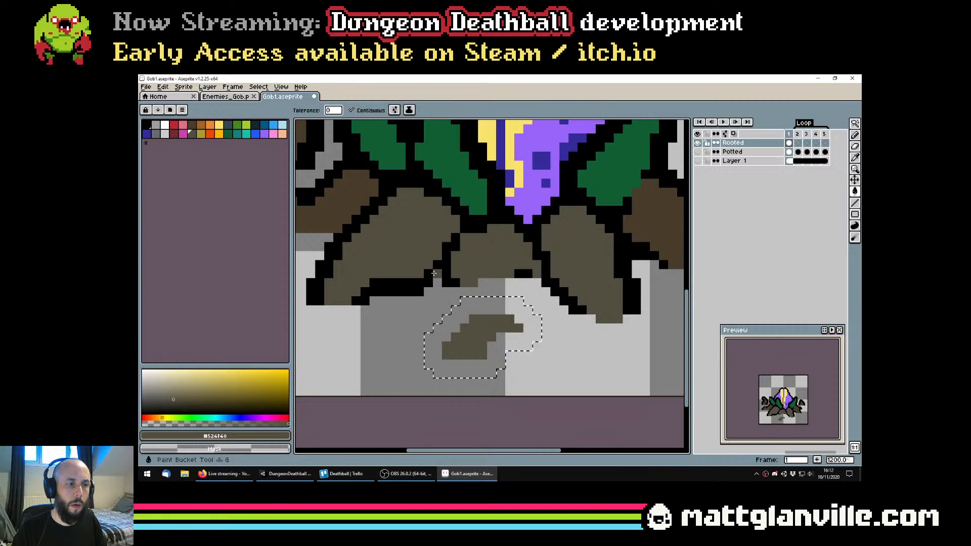
alt+click(435, 274)
click(452, 322)
key(e)
drag(428, 364, 500, 364)
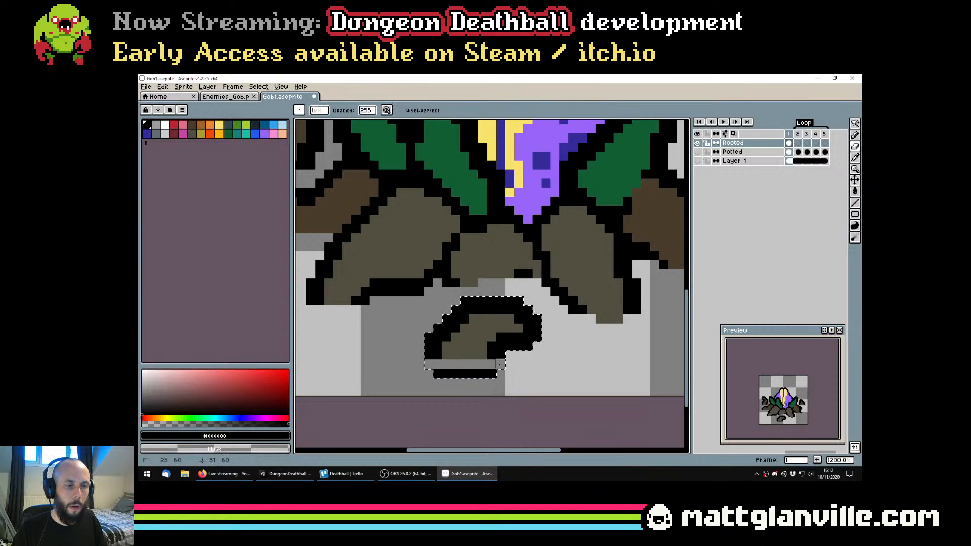
scroll(500, 364, down, 7)
scroll(540, 363, up, 1)
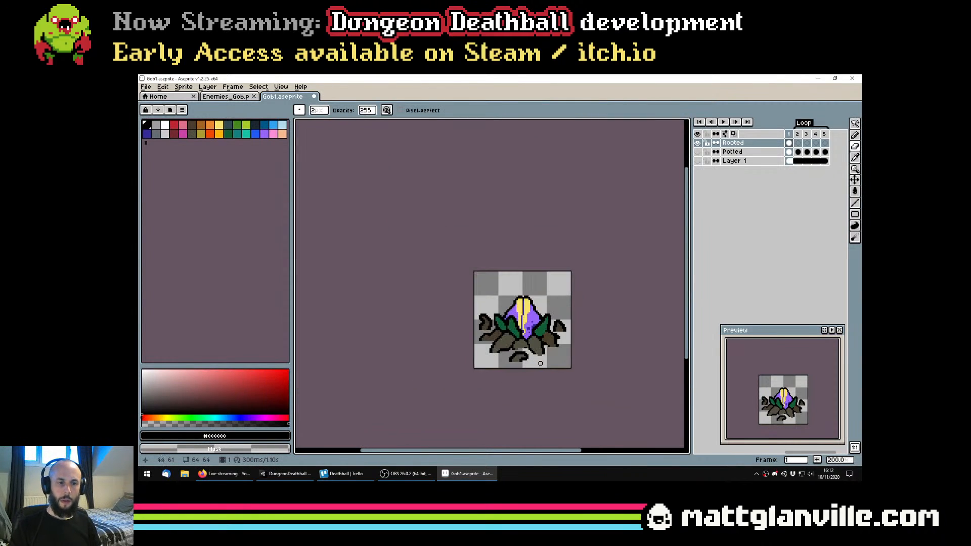
key(ctrl+s)
scroll(541, 354, down, 1)
scroll(542, 344, up, 1)
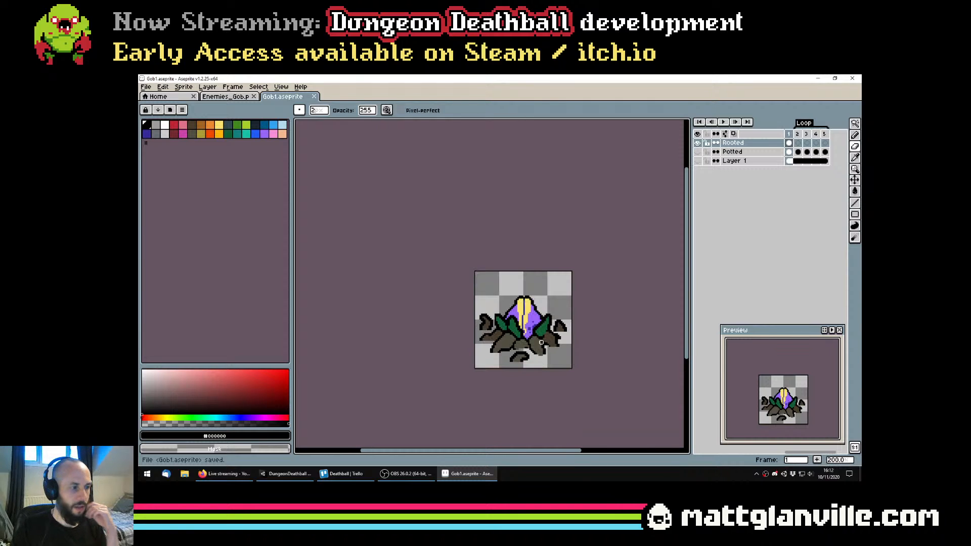
click(183, 87)
click(203, 136)
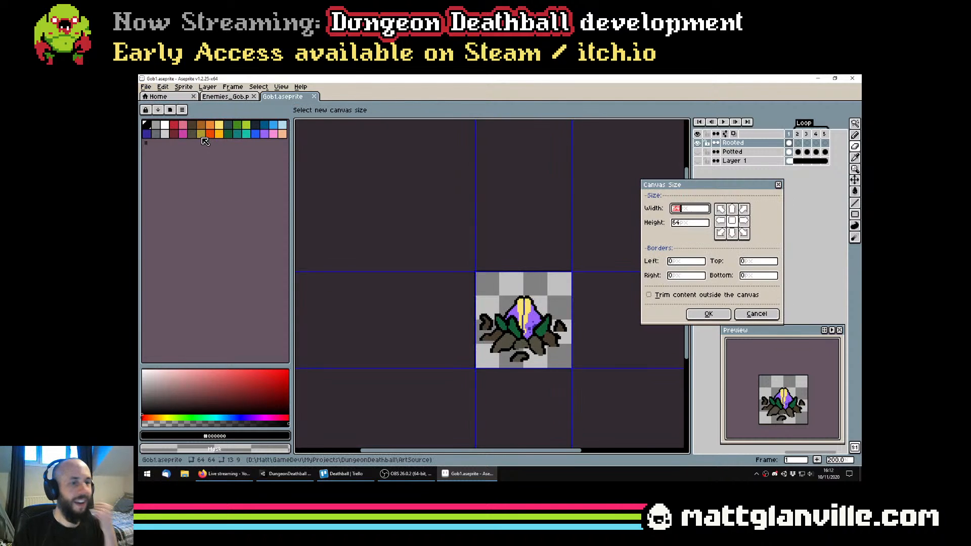
key(Escape)
scroll(549, 303, up, 1)
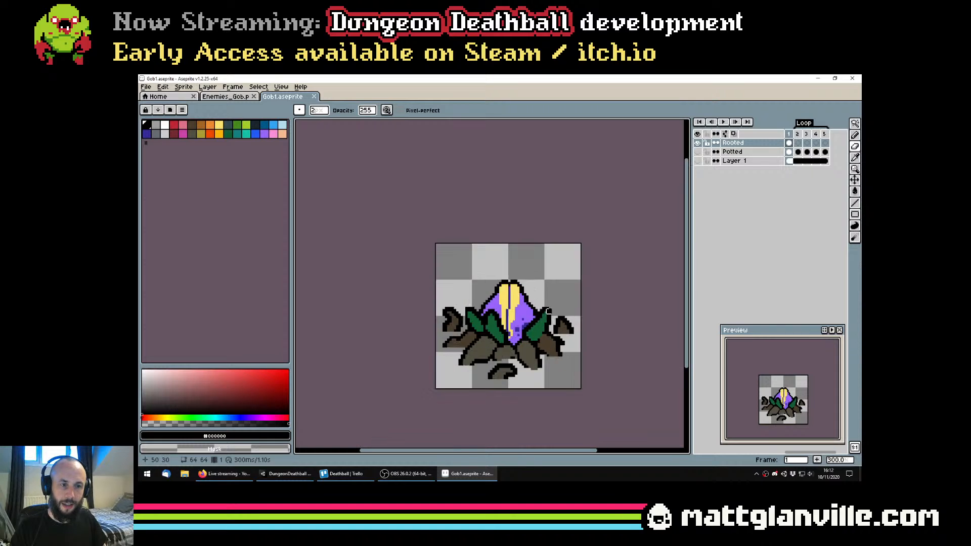
scroll(544, 332, up, 1)
key(ctrl+s)
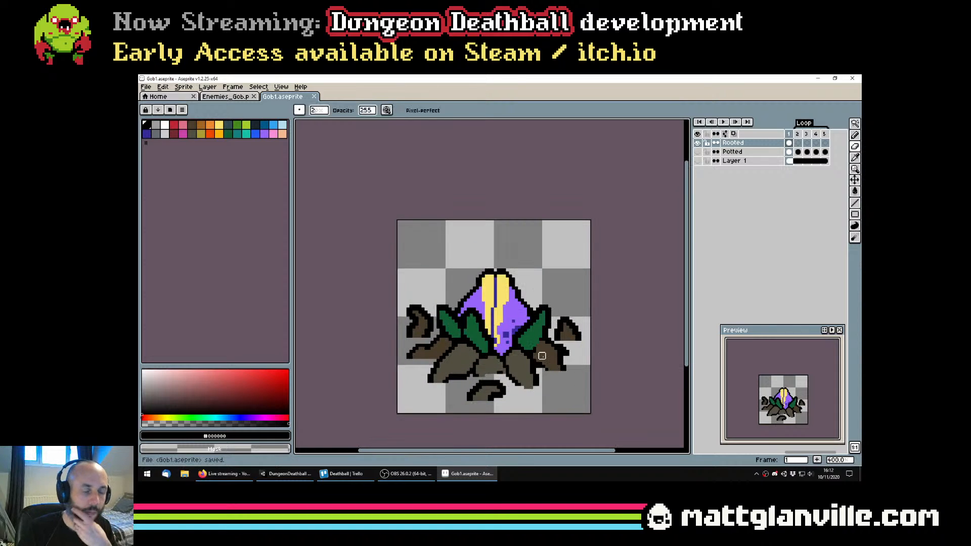
key(m)
scroll(532, 353, down, 3)
scroll(506, 348, up, 3)
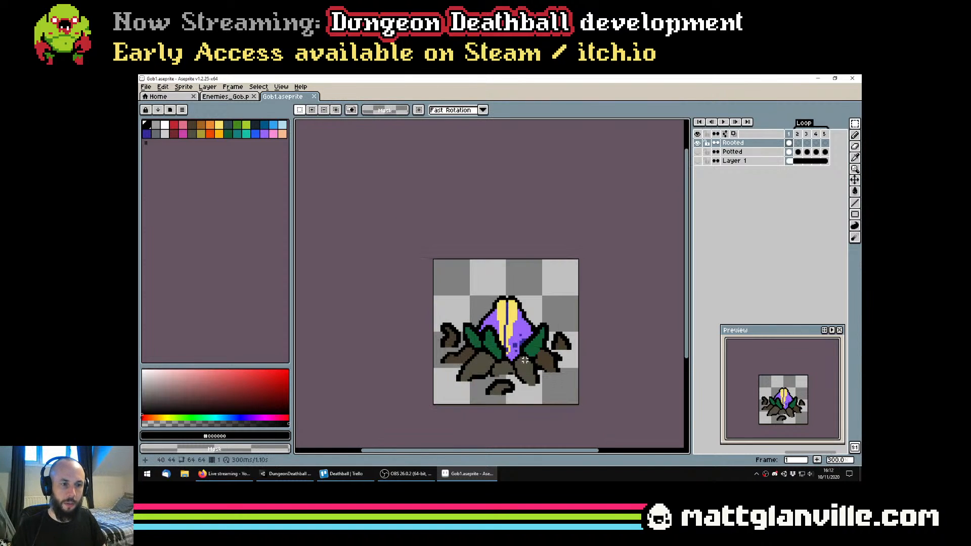
scroll(507, 349, up, 1)
Draw thin vein strokes in a brighter green from the palette along the middle of the three dark green leaves
key(b)
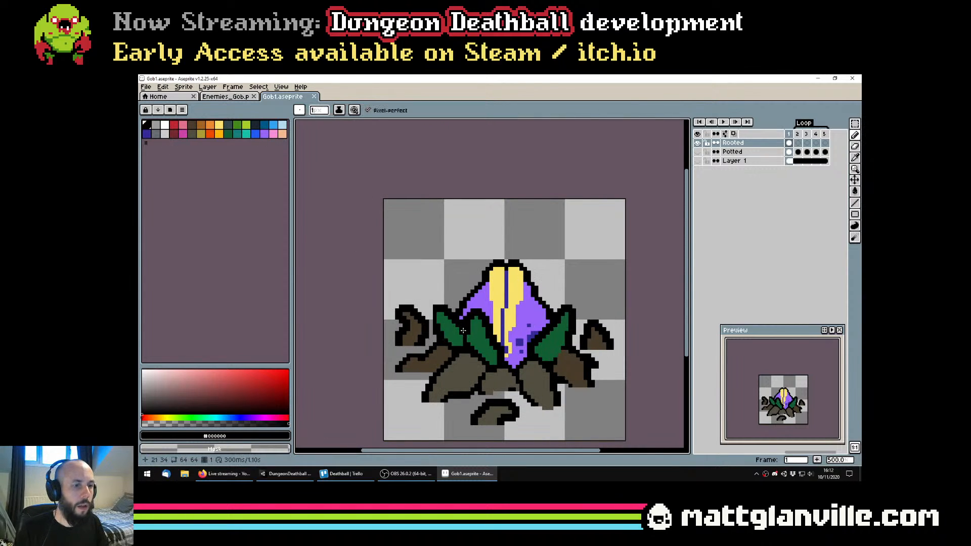
click(229, 134)
click(236, 125)
scroll(483, 326, up, 1)
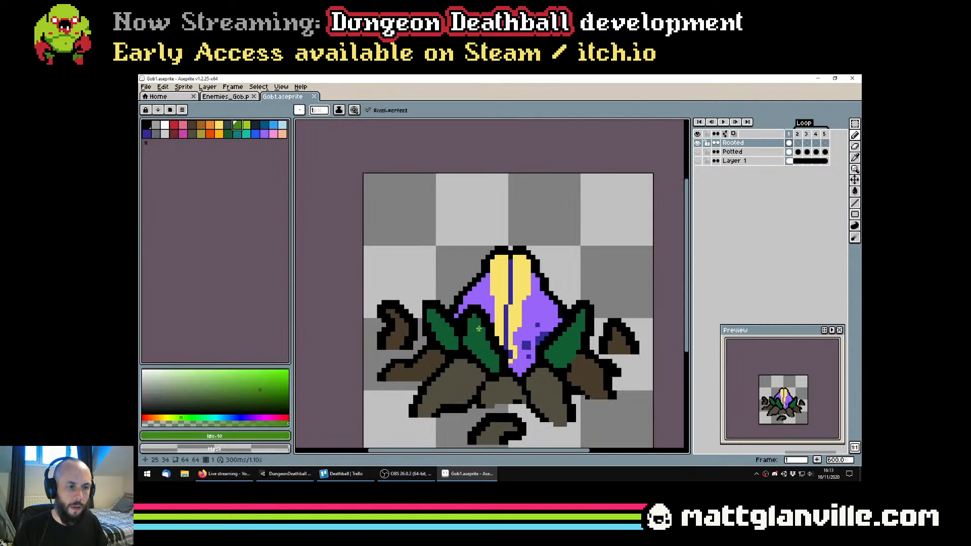
drag(565, 358, 571, 338)
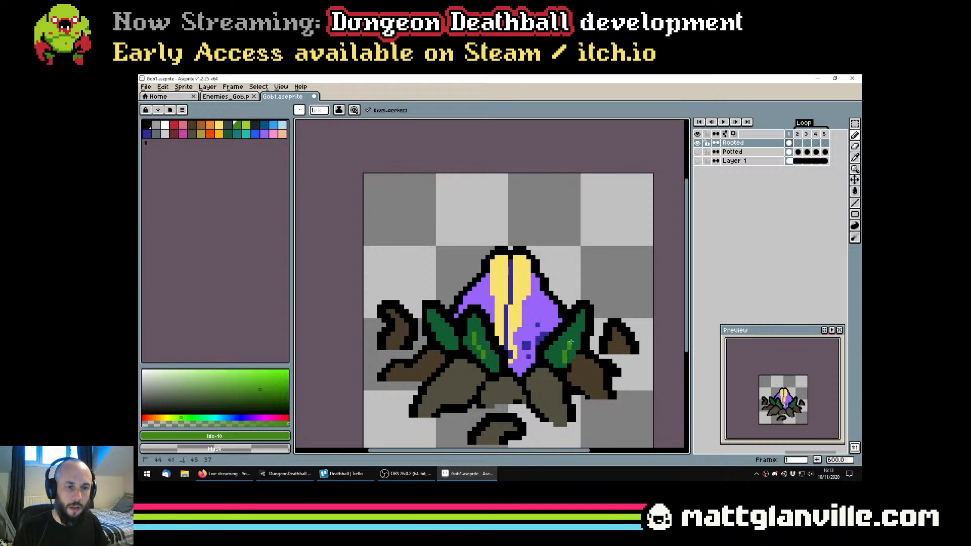
drag(438, 326, 443, 339)
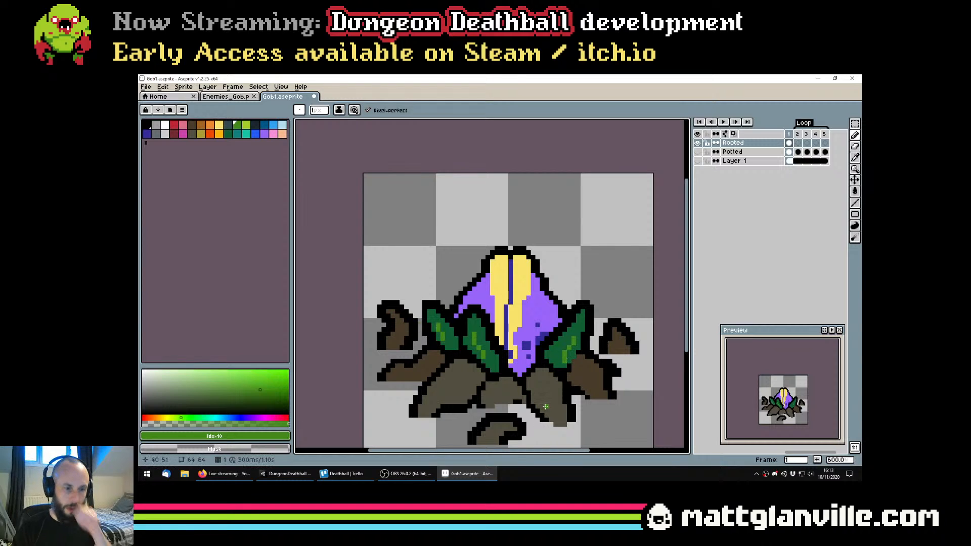
Sample the black outline colour, select the right leaf's green with the Magic Wand and expand the selection by 2 pixels
scroll(561, 360, up, 3)
alt+click(565, 377)
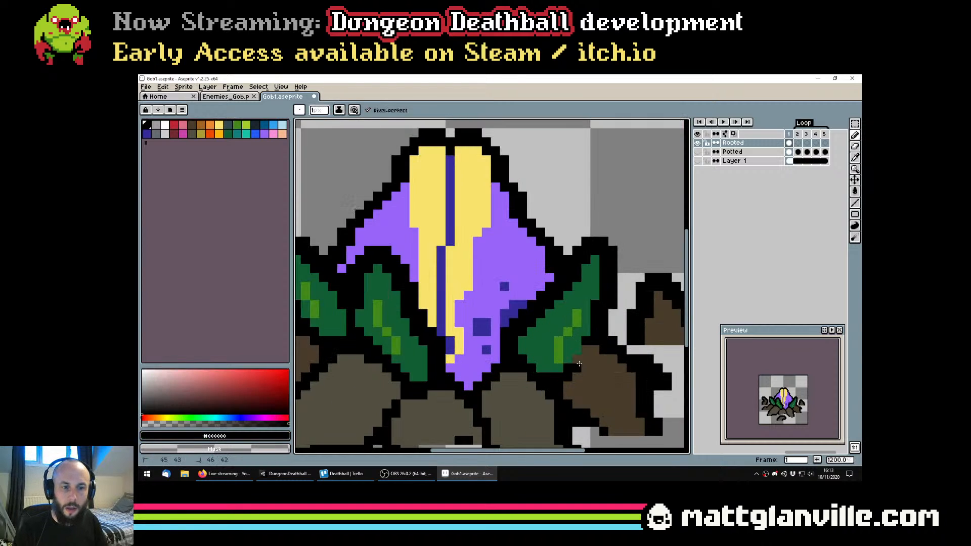
key(w)
click(576, 346)
click(260, 87)
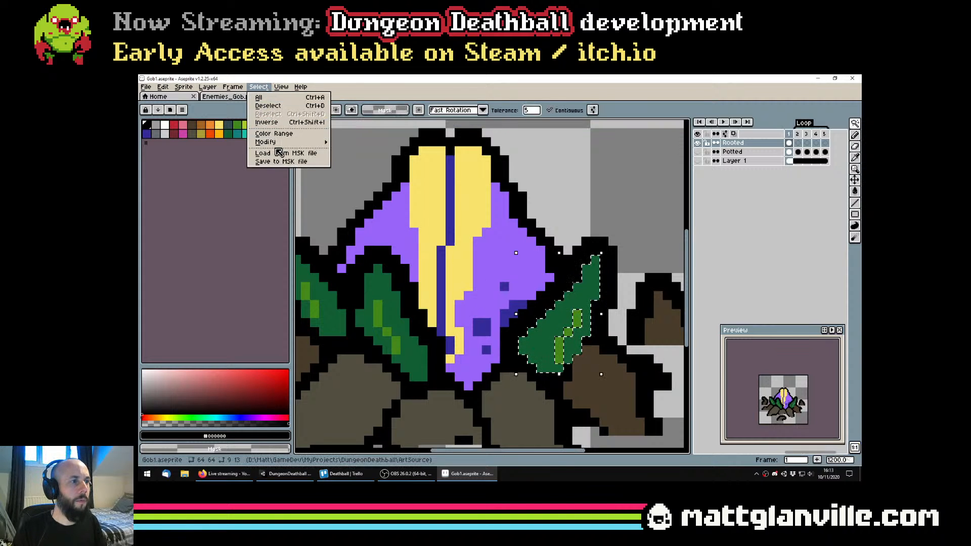
mouse_move(303, 142)
click(349, 151)
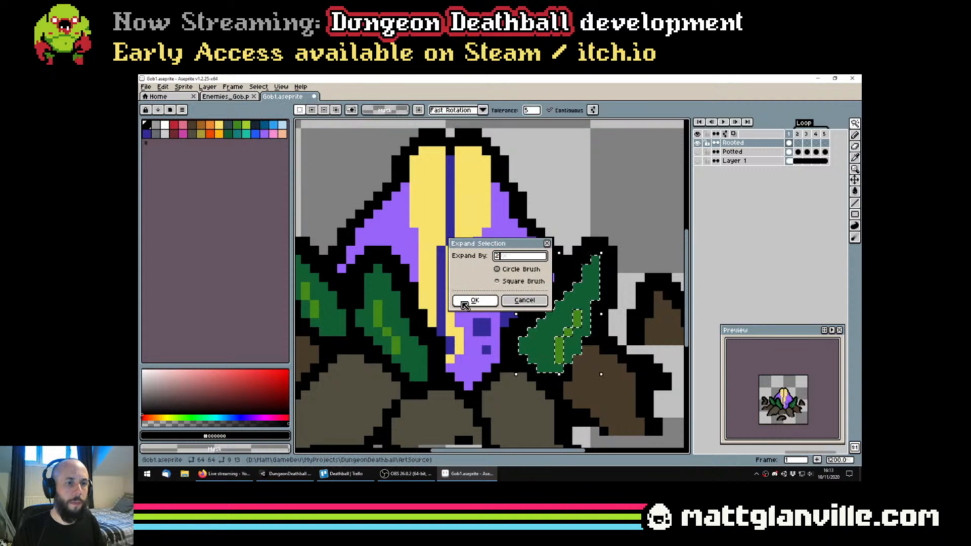
key(Return)
Complete the right leaf's black outline where it meets the back-right root, deselect and save the file
key(b)
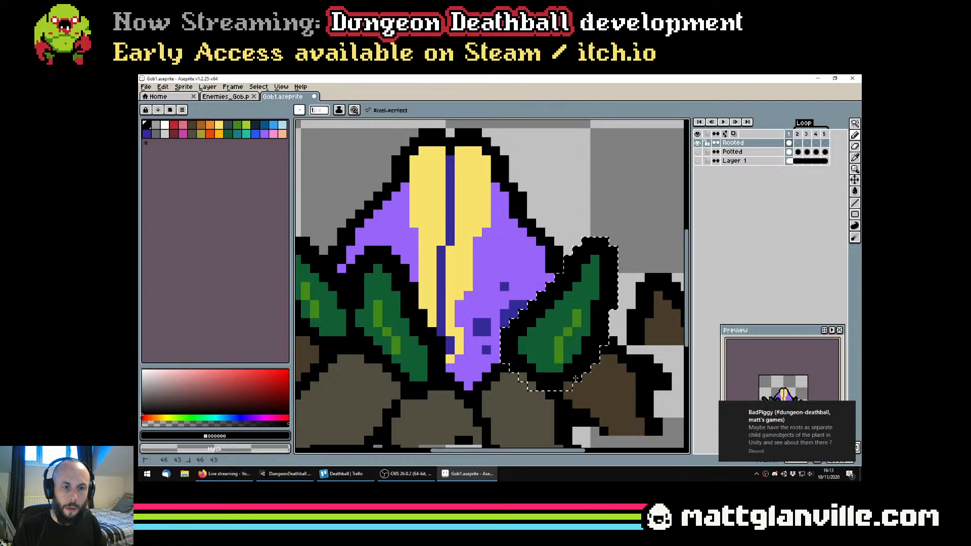
key(ctrl+s)
key(ctrl+d)
scroll(575, 378, down, 4)
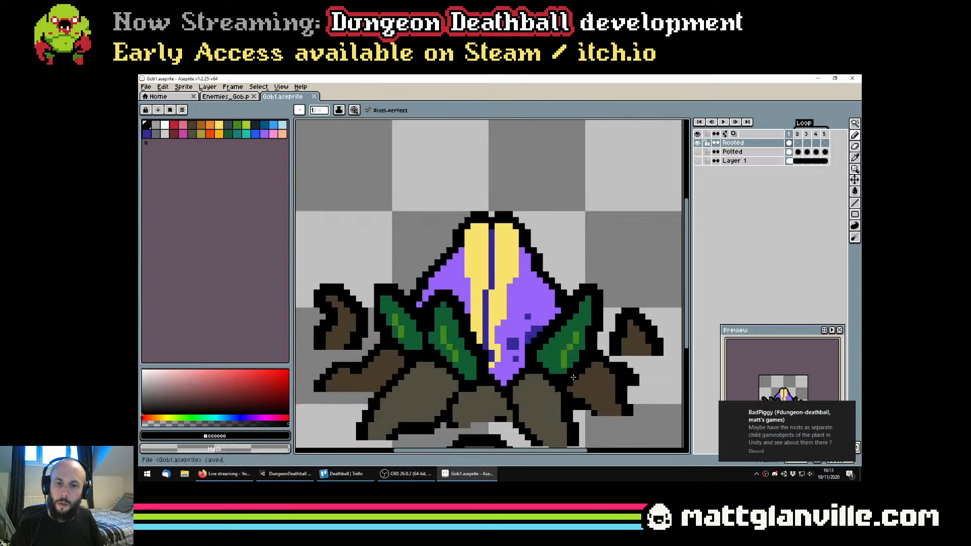
scroll(569, 374, up, 1)
drag(558, 373, 538, 339)
key(ctrl+s)
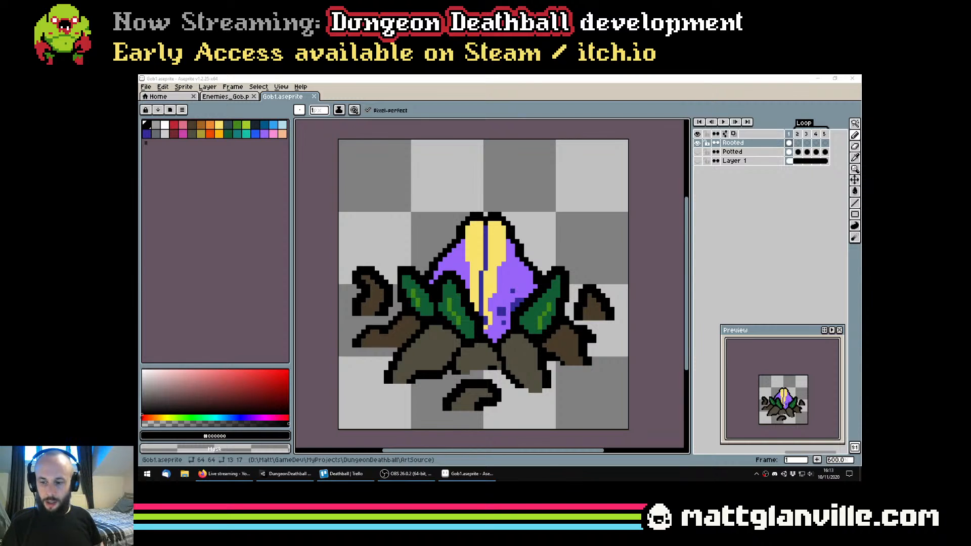
scroll(475, 302, down, 3)
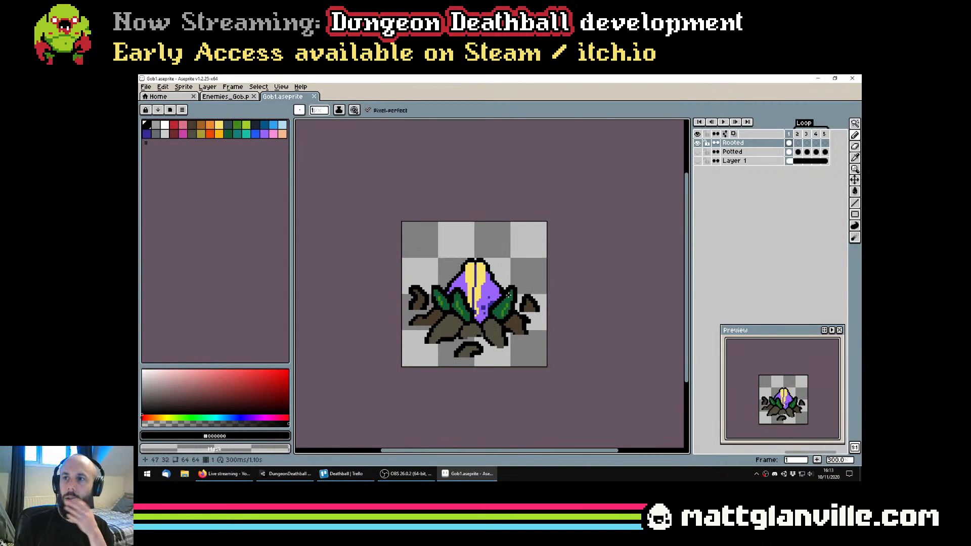
scroll(506, 298, up, 1)
scroll(496, 308, down, 1)
scroll(486, 319, up, 1)
scroll(479, 328, down, 1)
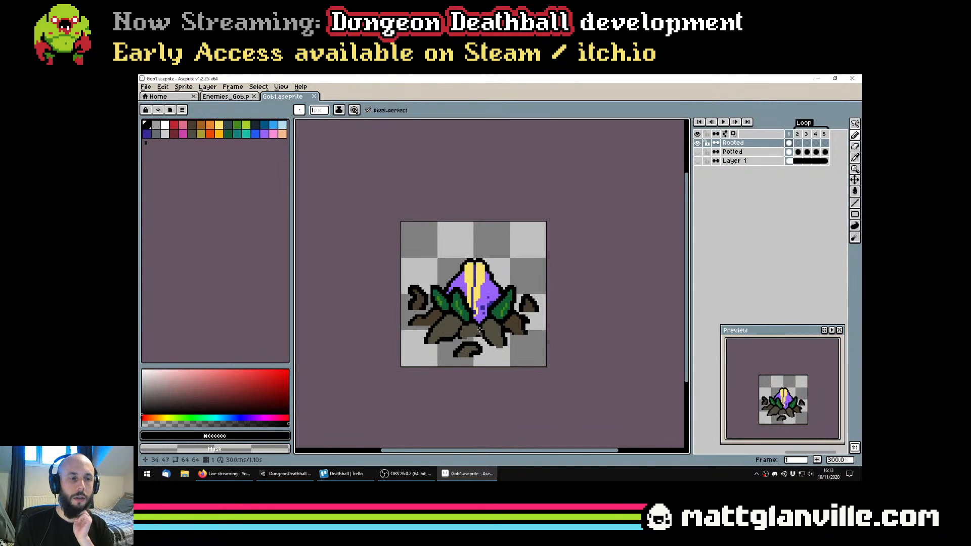
Save the sprite file and examine how the finished rooted plant reads at different display sizes
scroll(479, 330, down, 1)
key(ctrl+s)
scroll(480, 329, up, 2)
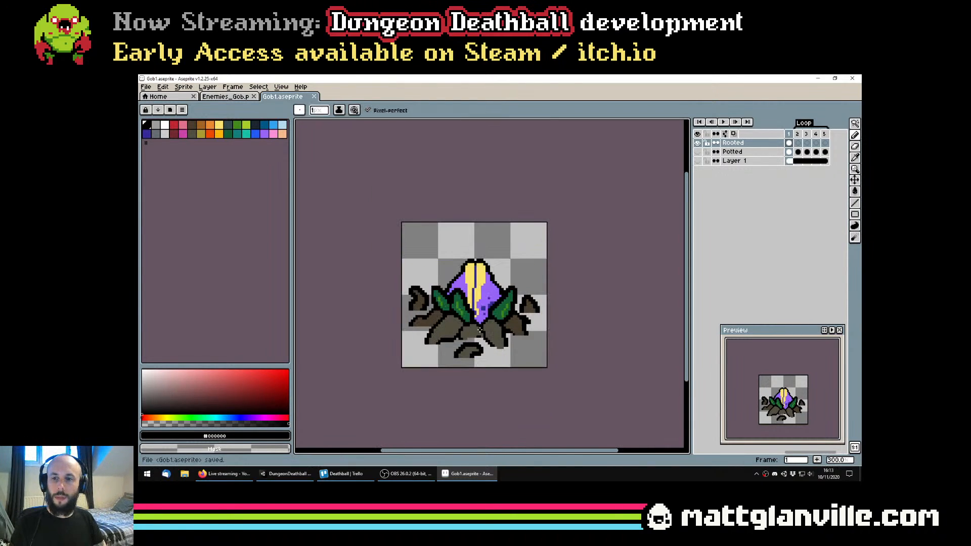
scroll(499, 358, down, 1)
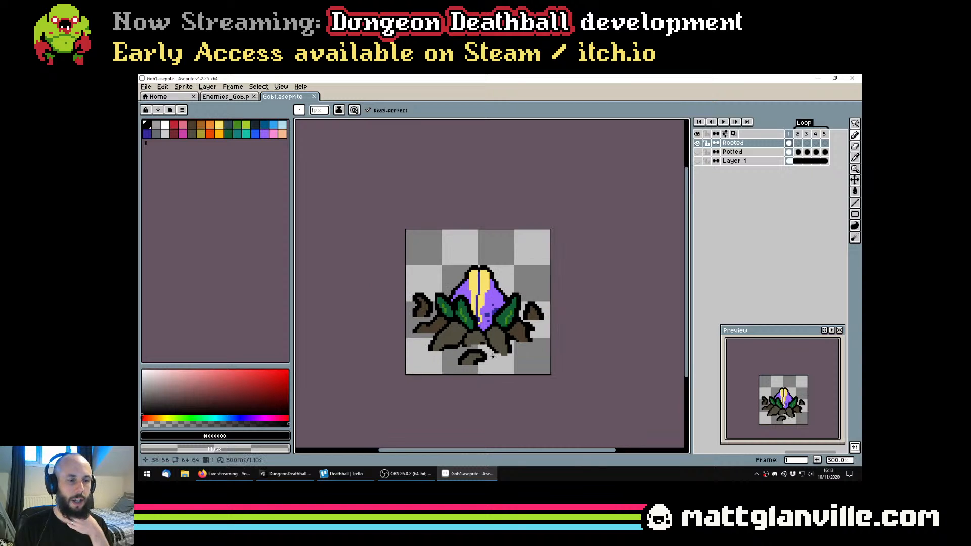
scroll(489, 356, up, 1)
scroll(489, 356, down, 1)
scroll(490, 355, up, 1)
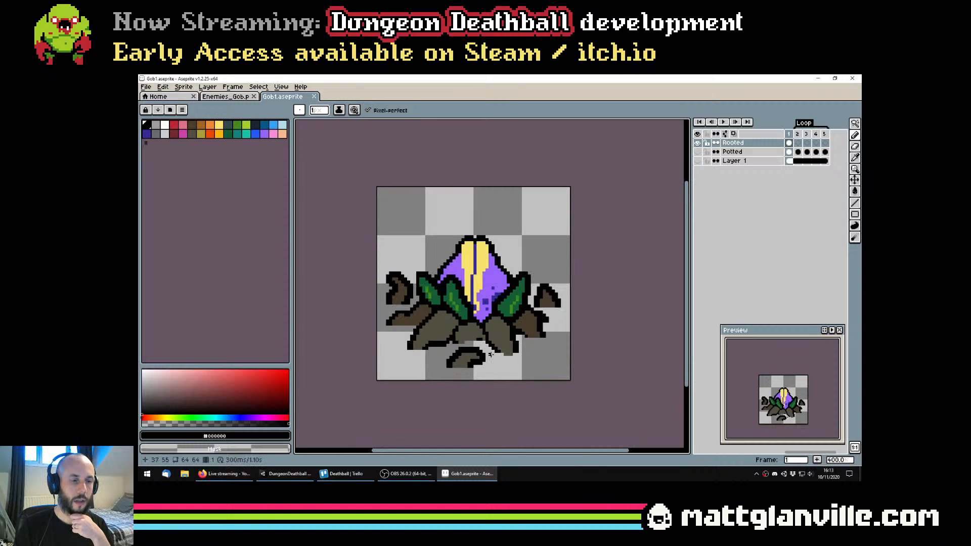
scroll(490, 355, down, 2)
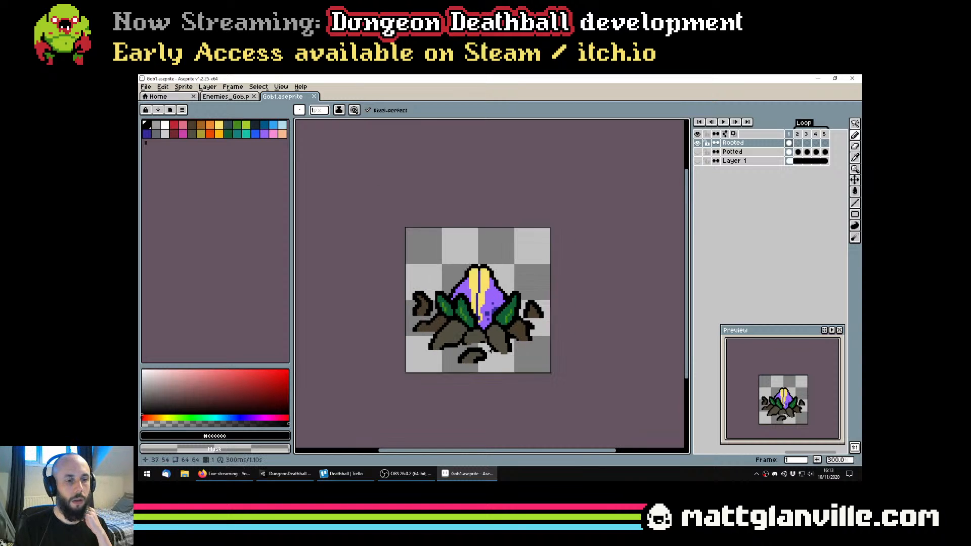
scroll(531, 266, down, 1)
scroll(489, 261, up, 1)
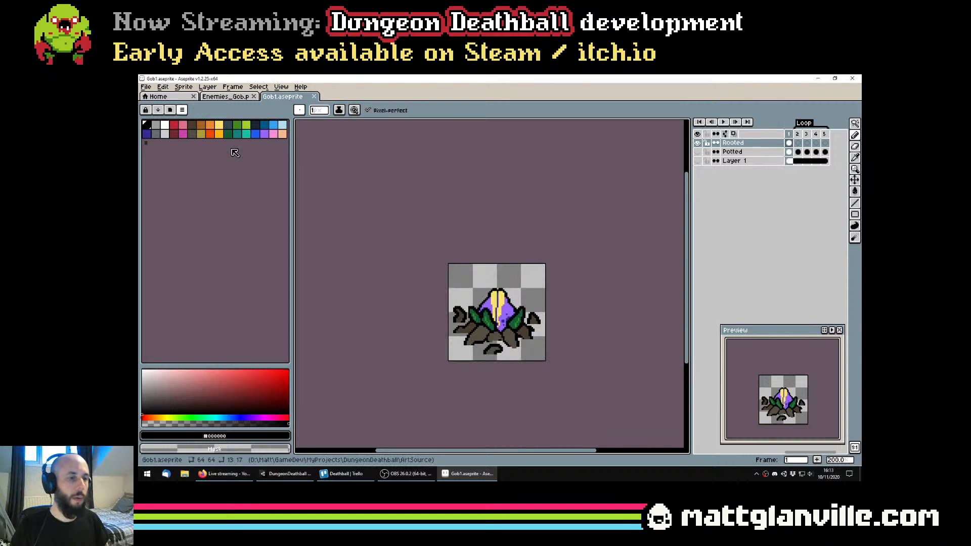
Copy the whole rooted plant sprite into Enemies_Gob.png, place it directly beneath the potted plant and save the sheet
key(ctrl+a)
key(ctrl+c)
click(225, 96)
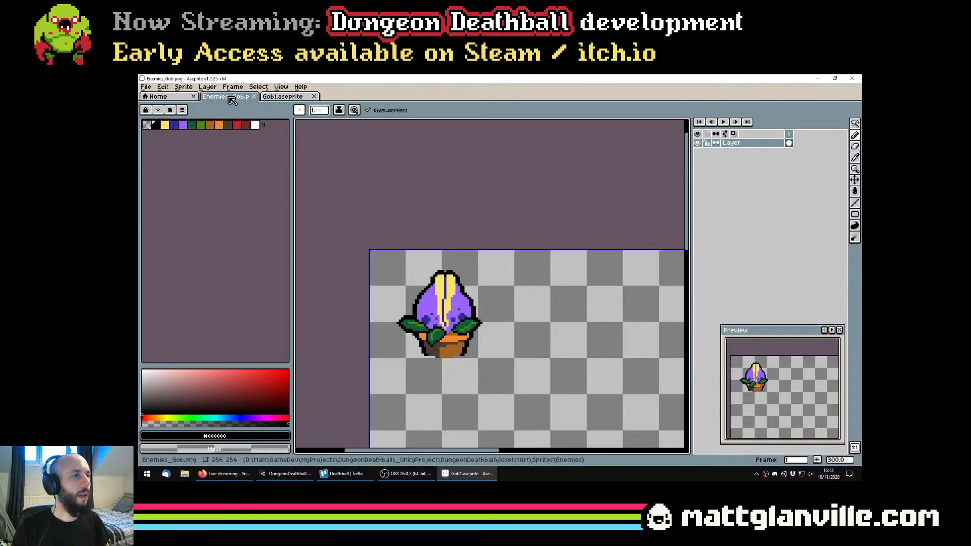
key(ctrl+v)
scroll(485, 243, up, 1)
drag(485, 243, 468, 308)
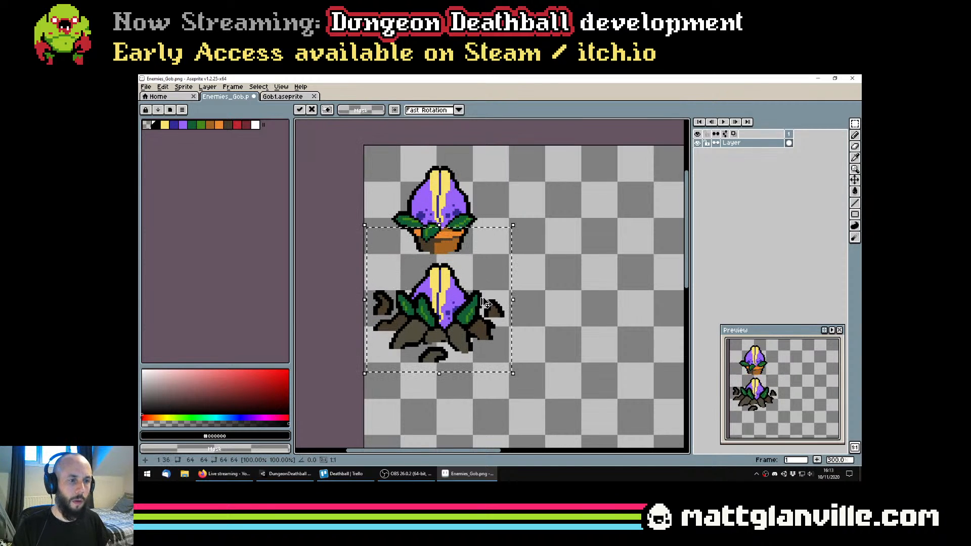
key(ctrl+s)
scroll(400, 381, down, 1)
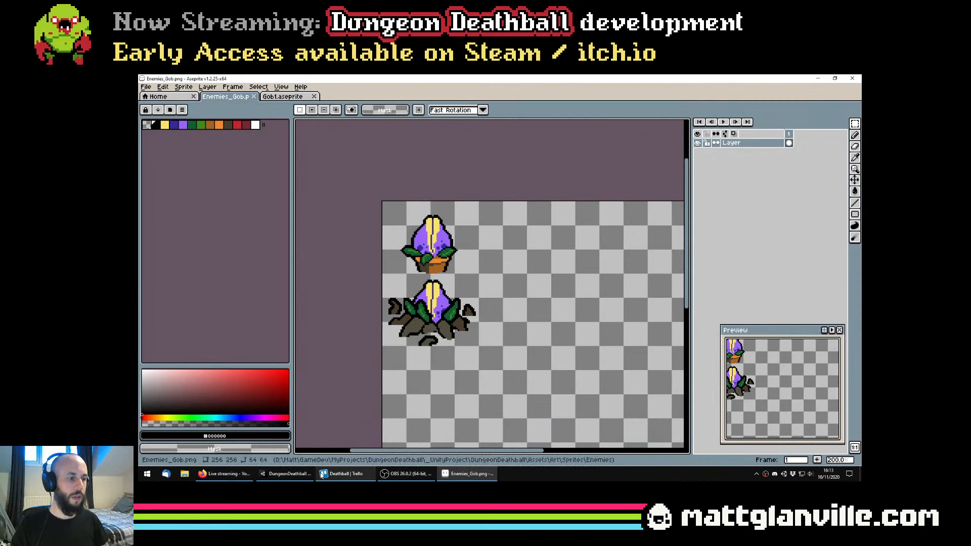
Switch to Unity, open the Enemies_Gob texture in the Sprite Editor and add a 58 by 44 slice around the rooted plant
click(287, 473)
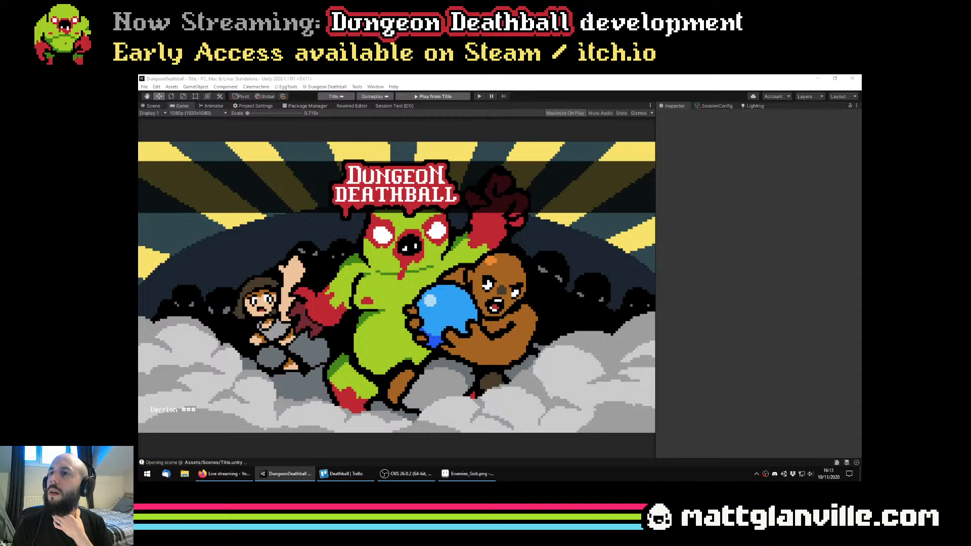
click(845, 200)
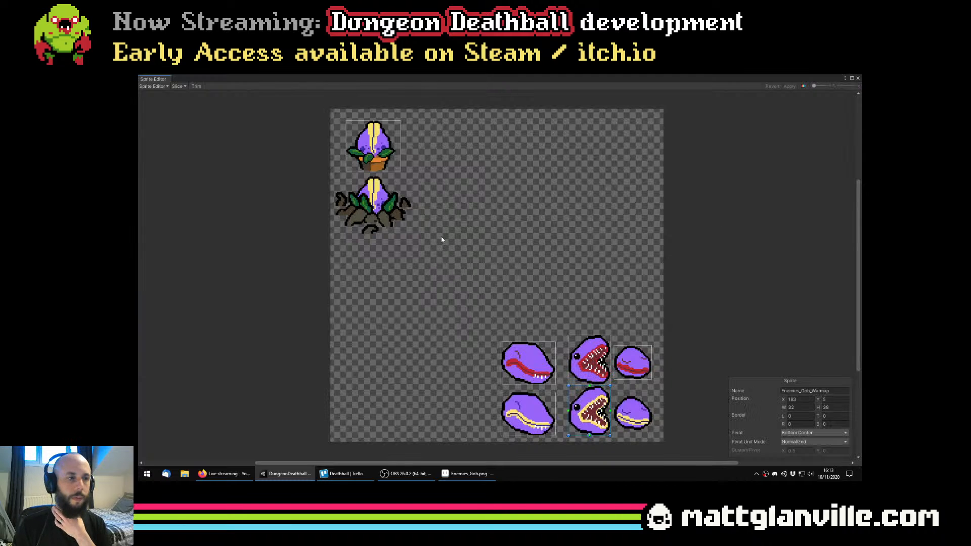
scroll(367, 189, up, 5)
click(466, 278)
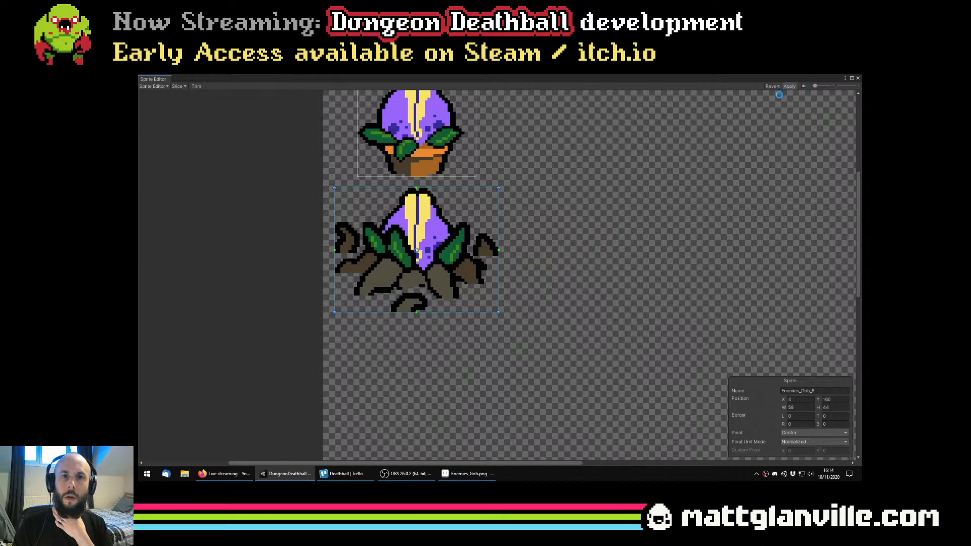
scroll(445, 201, up, 4)
Give the rooted plant's slice a custom pivot in pixels at X 29, Y 12, apply it and close the Sprite Editor
click(445, 201)
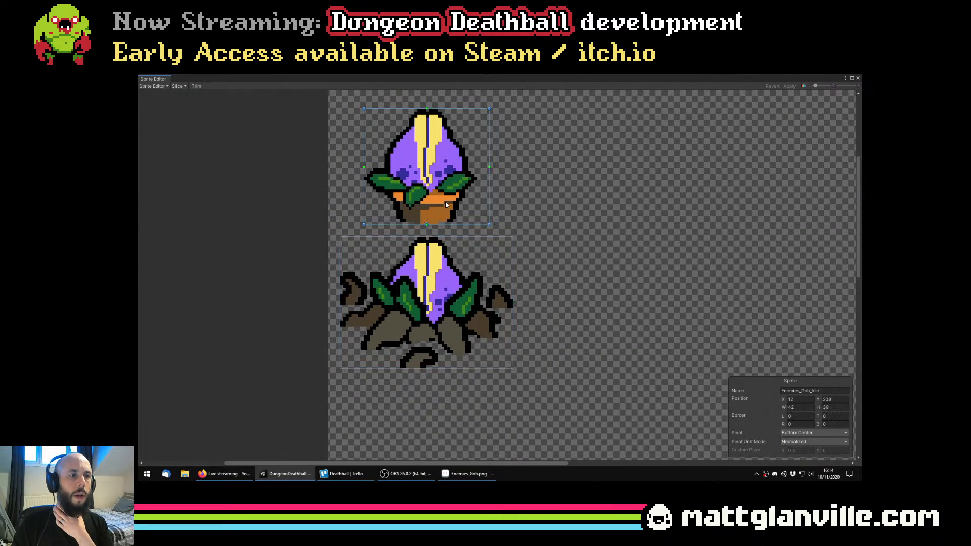
click(487, 352)
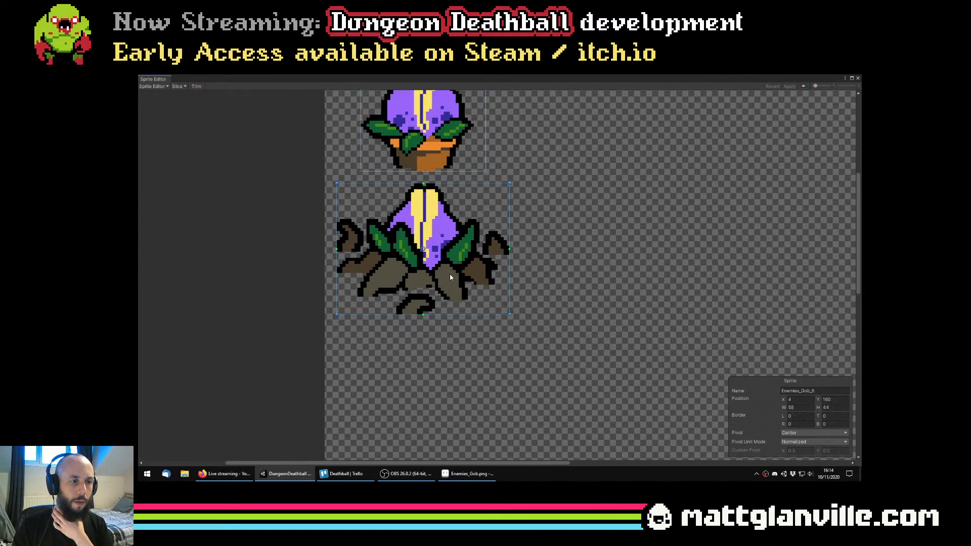
click(791, 443)
click(801, 458)
click(794, 433)
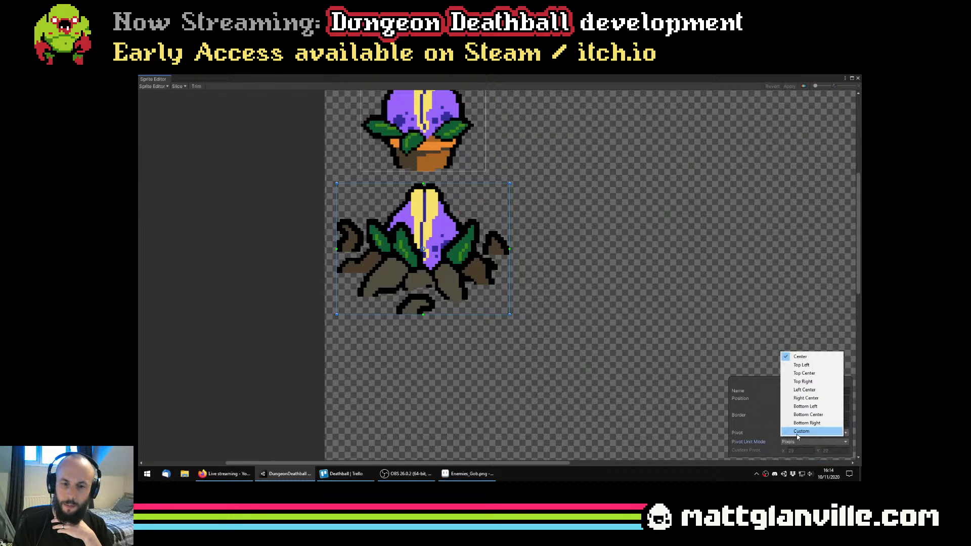
click(801, 431)
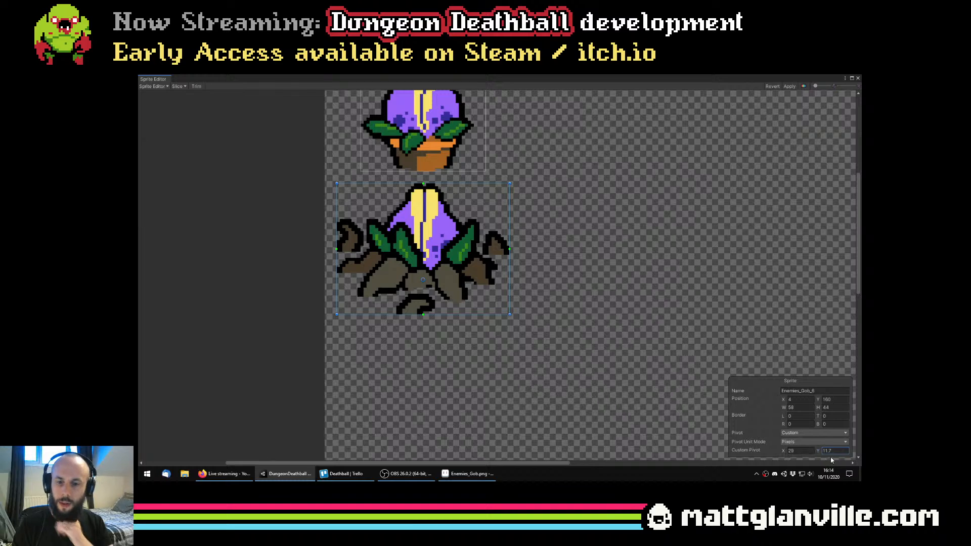
scroll(566, 287, down, 3)
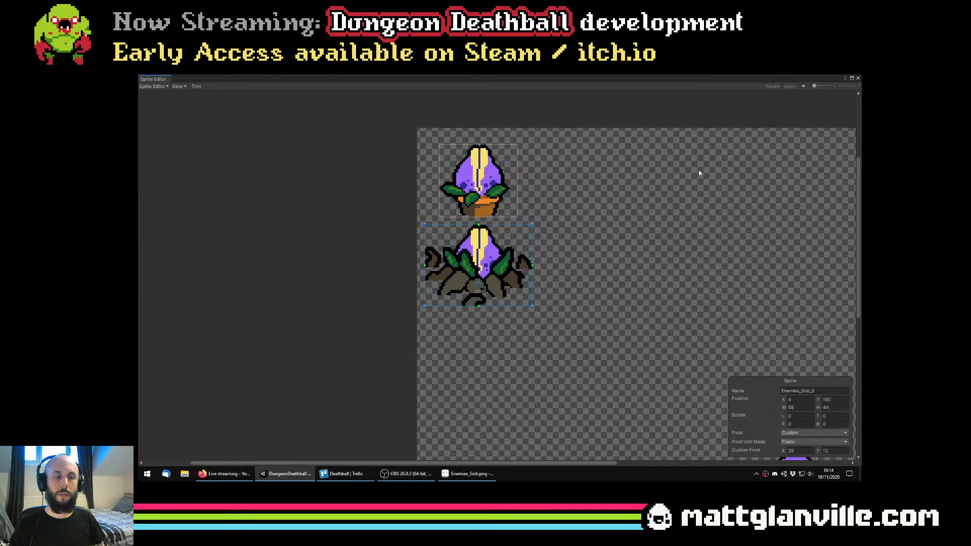
click(857, 80)
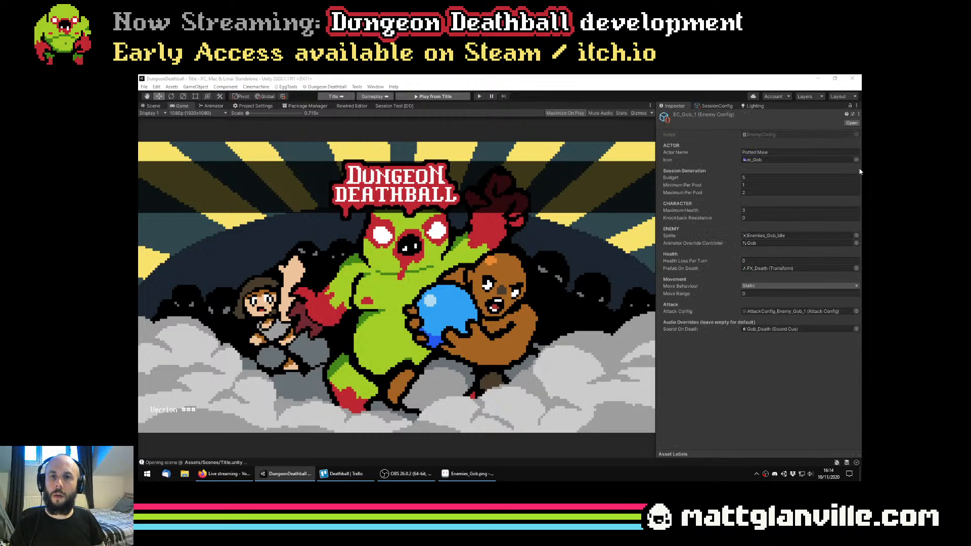
Pick Enemies_Gob_S_Idle as the sprite of the EC_Gob_2_Maw enemy config and open the Enemies_Gob texture in the Sprite Editor
click(856, 236)
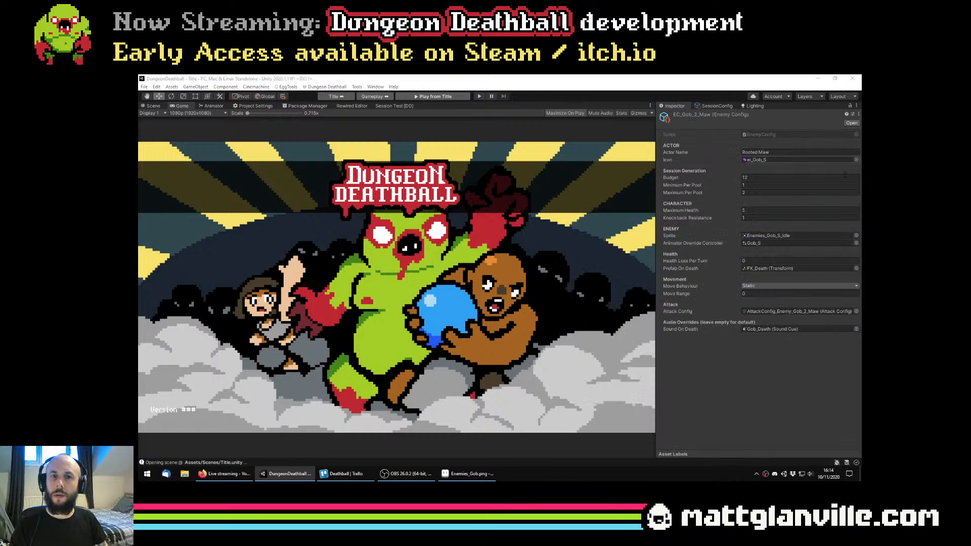
click(856, 236)
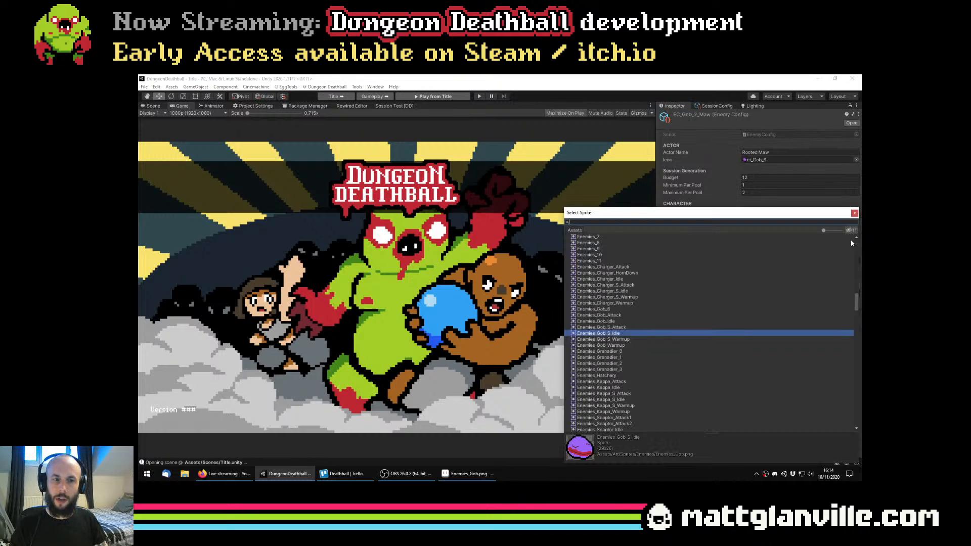
double_click(624, 334)
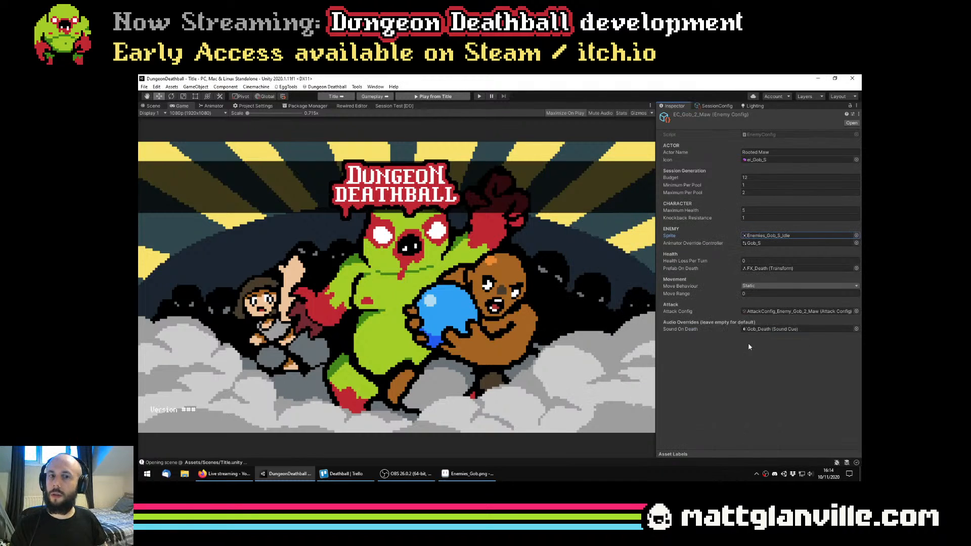
double_click(819, 236)
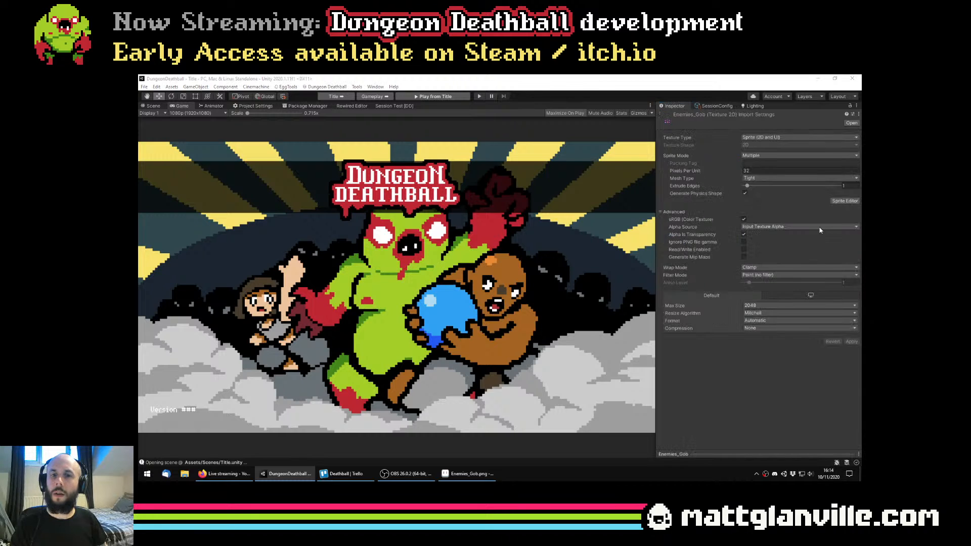
click(844, 200)
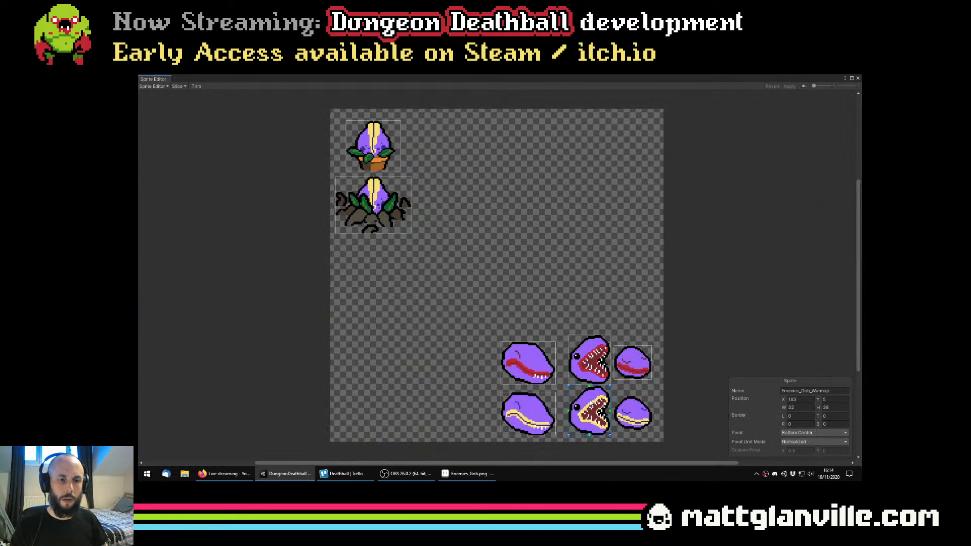
Move the Enemies_Gob_S_Idle slice from the small red-mouthed head to below the rooted plant and set its size to 58 by 44
click(541, 418)
click(519, 365)
drag(514, 364, 591, 385)
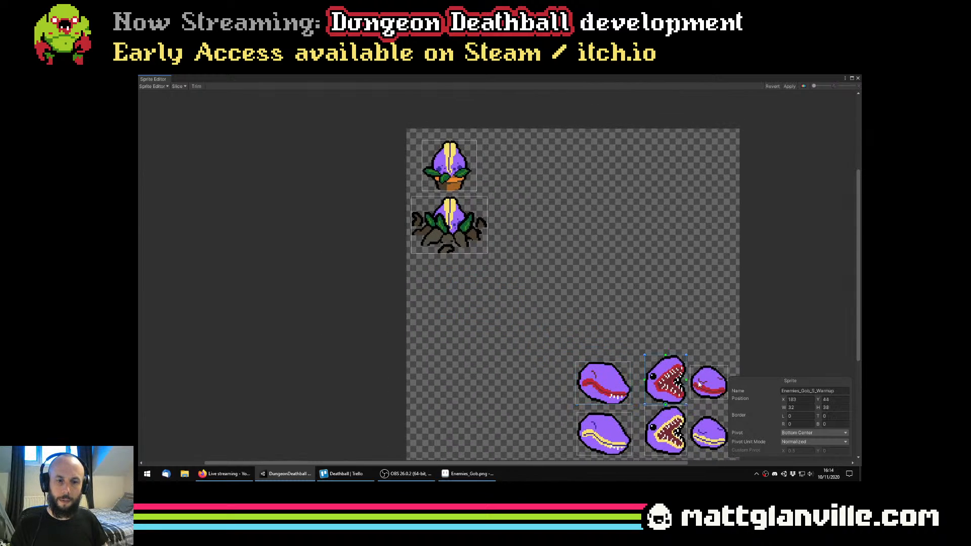
drag(716, 384, 469, 275)
scroll(466, 269, up, 3)
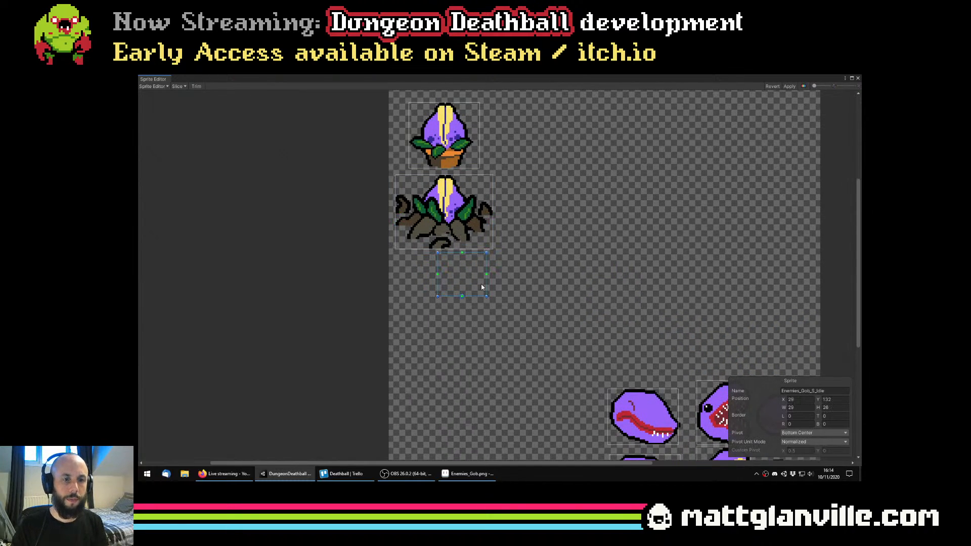
click(411, 201)
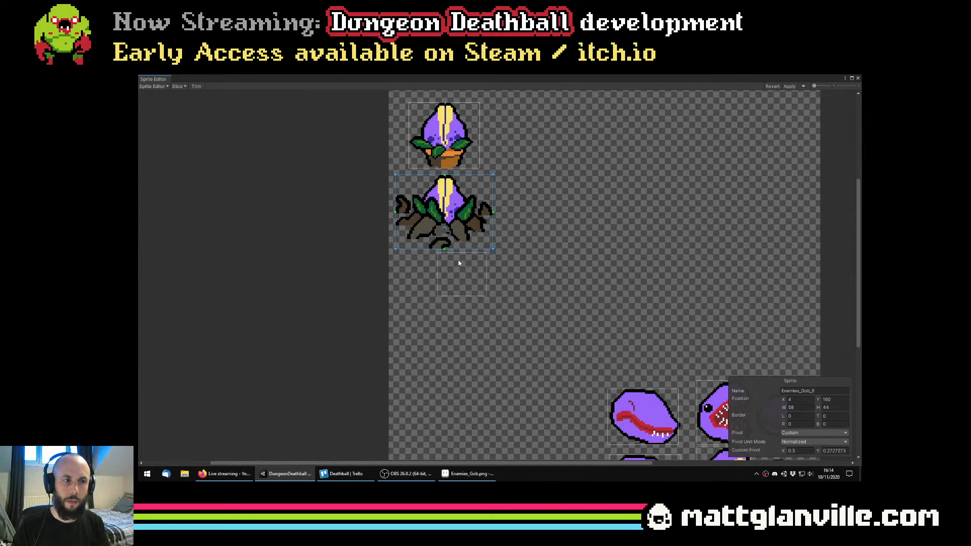
click(459, 263)
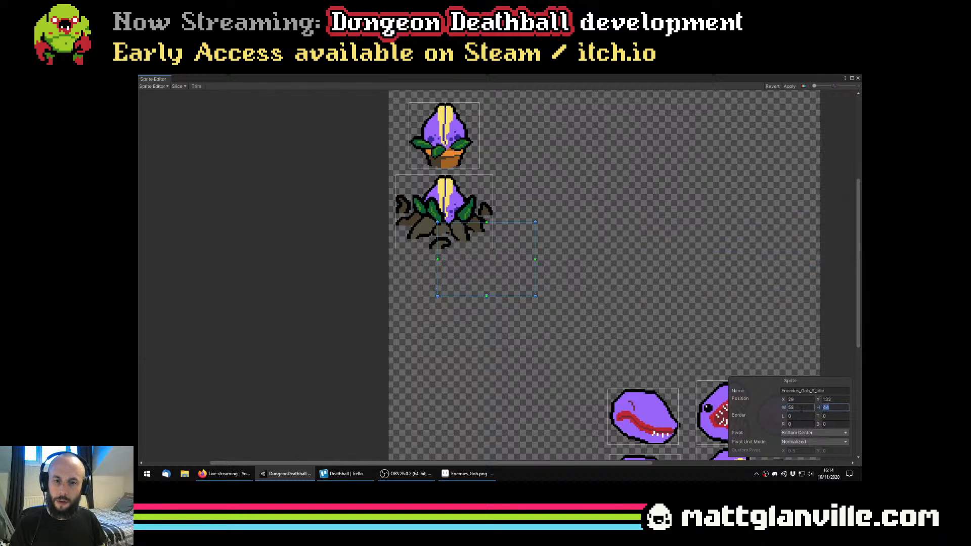
Match the Enemies_Gob_S_Idle slice's pivot to the rooted plant slice's: custom, in pixels, at X 29, Y 12
click(472, 200)
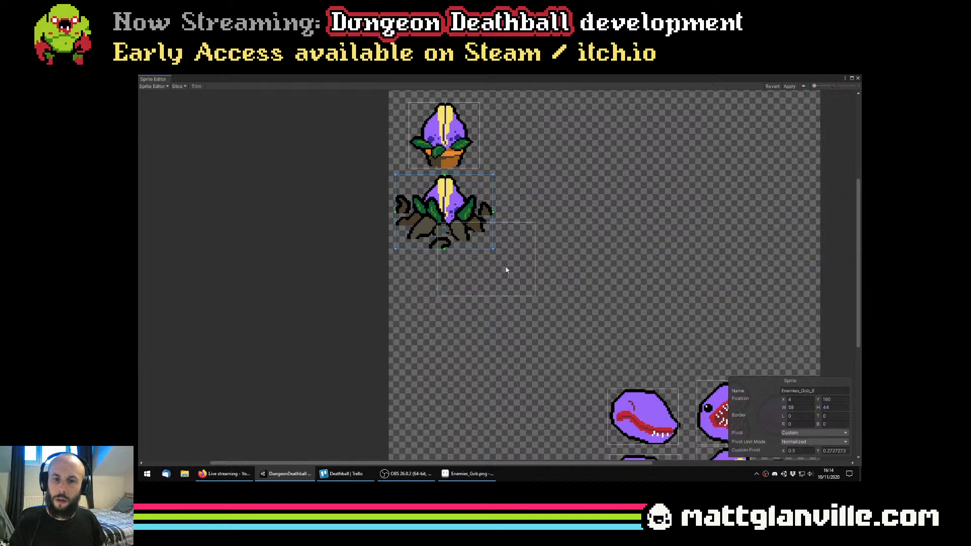
click(507, 270)
click(460, 204)
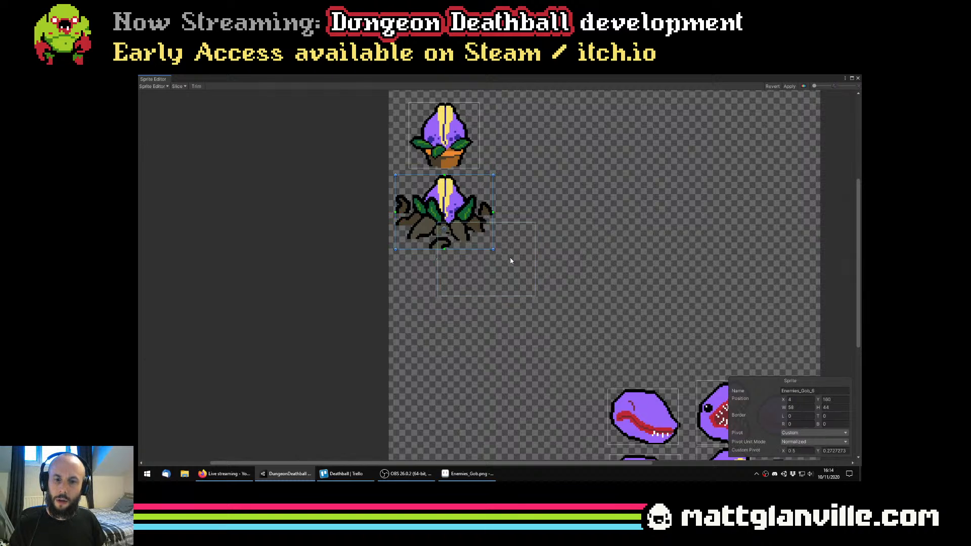
click(818, 443)
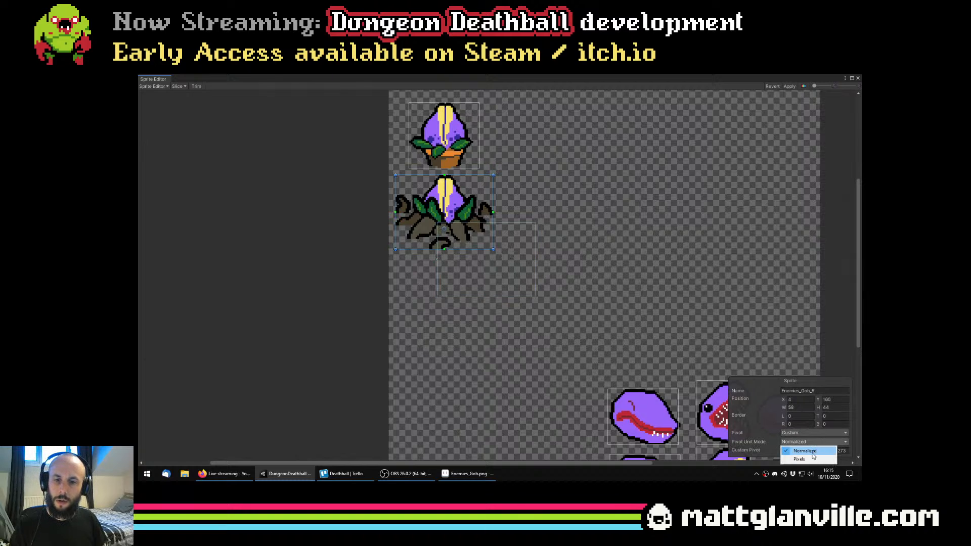
click(809, 456)
click(492, 273)
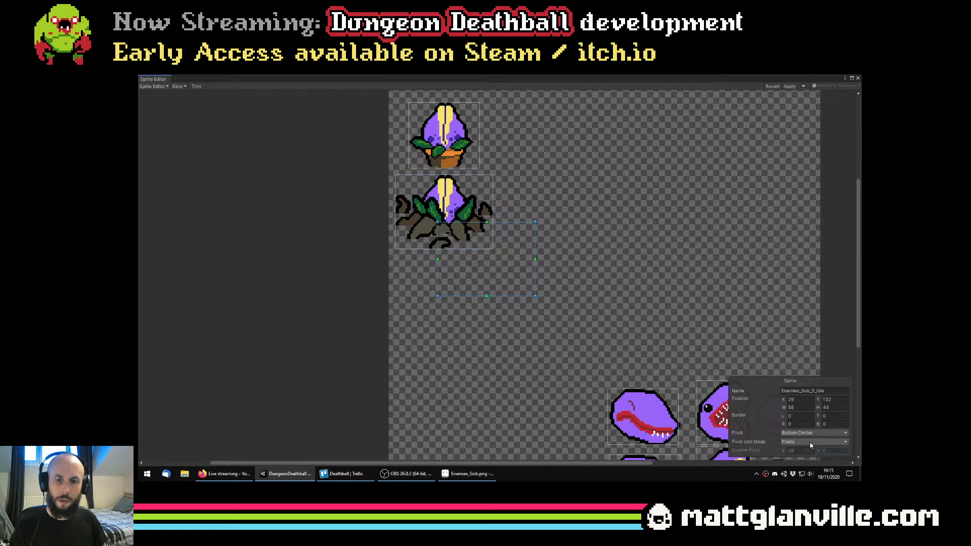
click(811, 434)
click(800, 435)
click(800, 443)
click(804, 459)
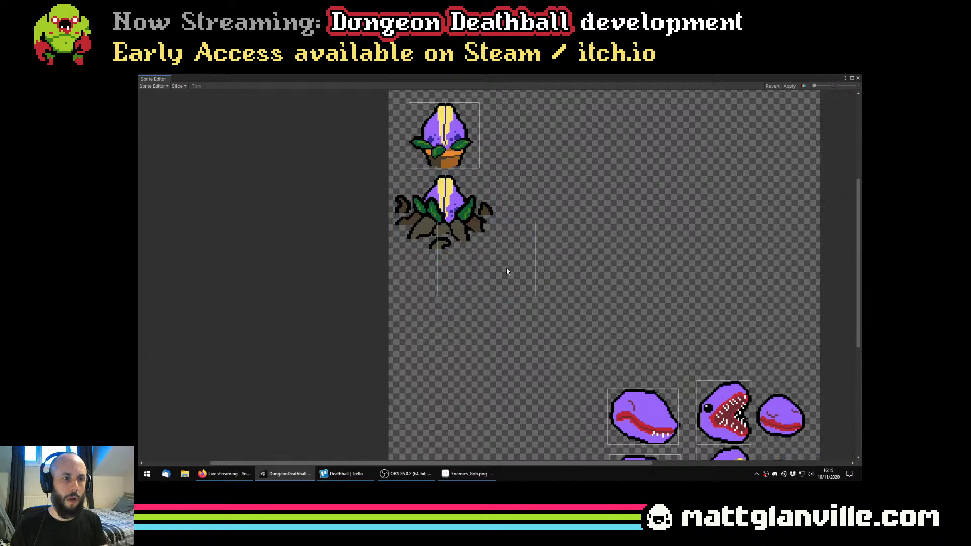
Replace the rooted plant's old slice with the Enemies_Gob_S_Idle slice at position 4, 160, apply it and close the Sprite Editor
drag(506, 271, 462, 227)
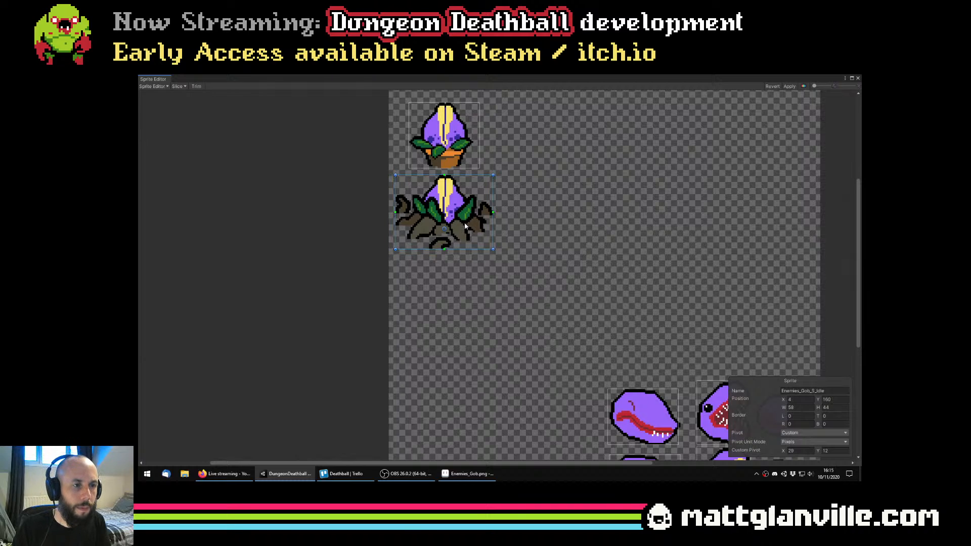
click(858, 79)
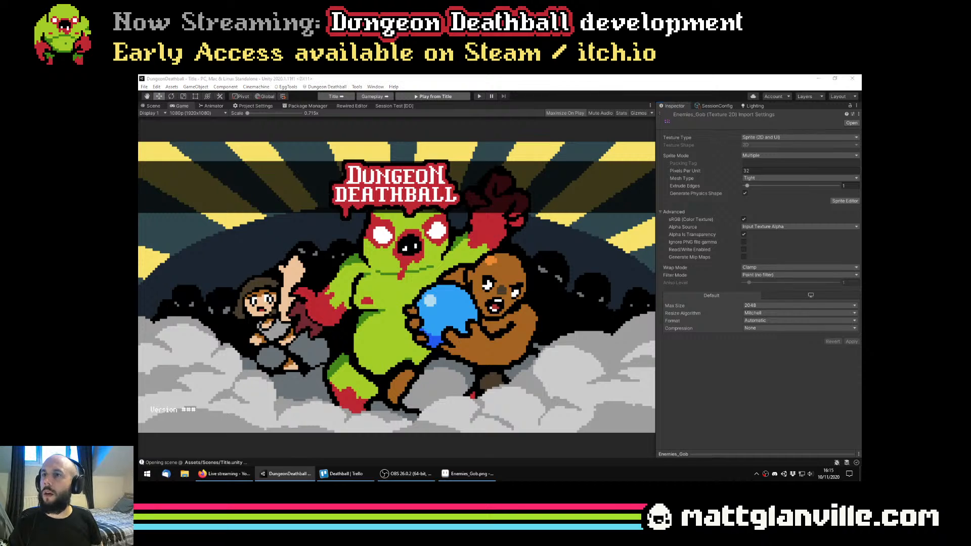
Open the Session Config and expand the first trial's special enemies in a wider inspector, with the field size data collapsed
click(690, 105)
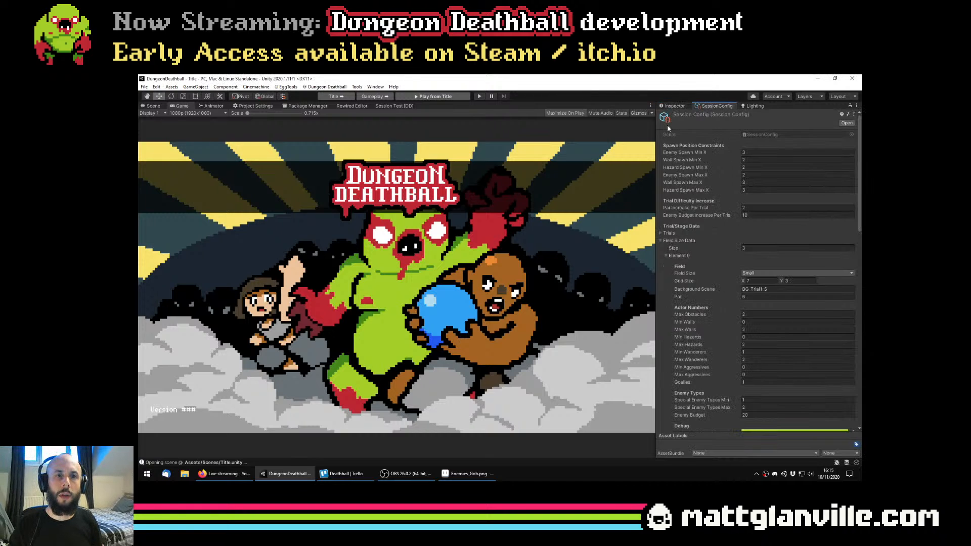
drag(657, 131, 620, 133)
scroll(633, 210, down, 3)
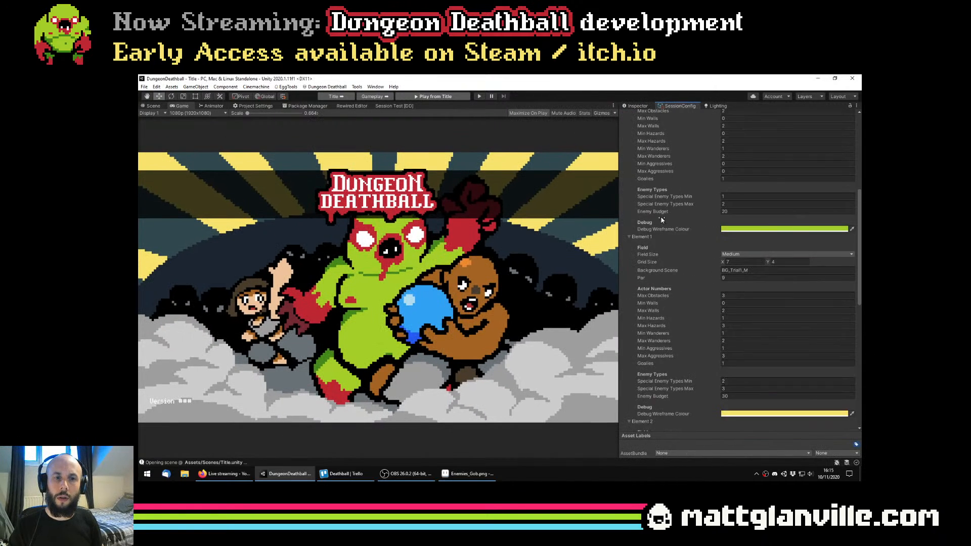
click(623, 173)
click(624, 233)
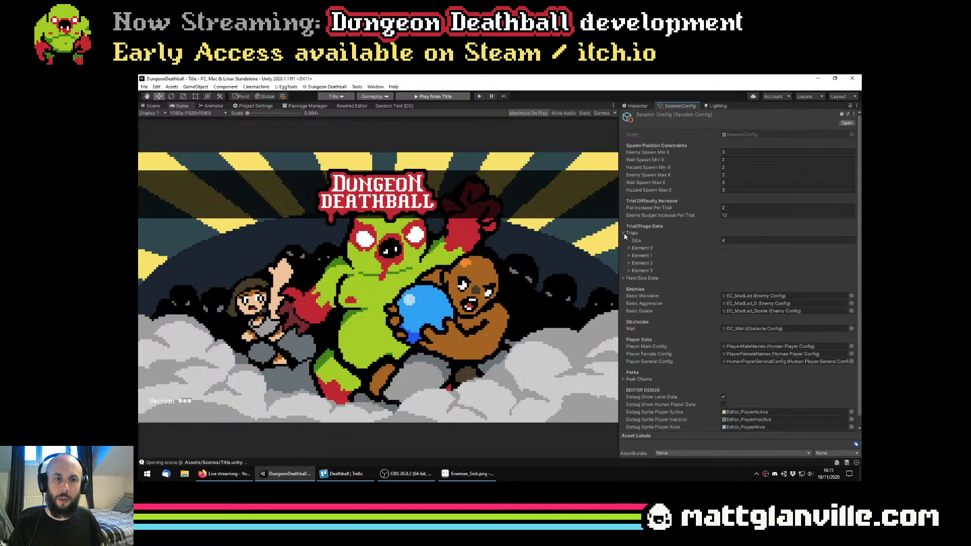
click(629, 248)
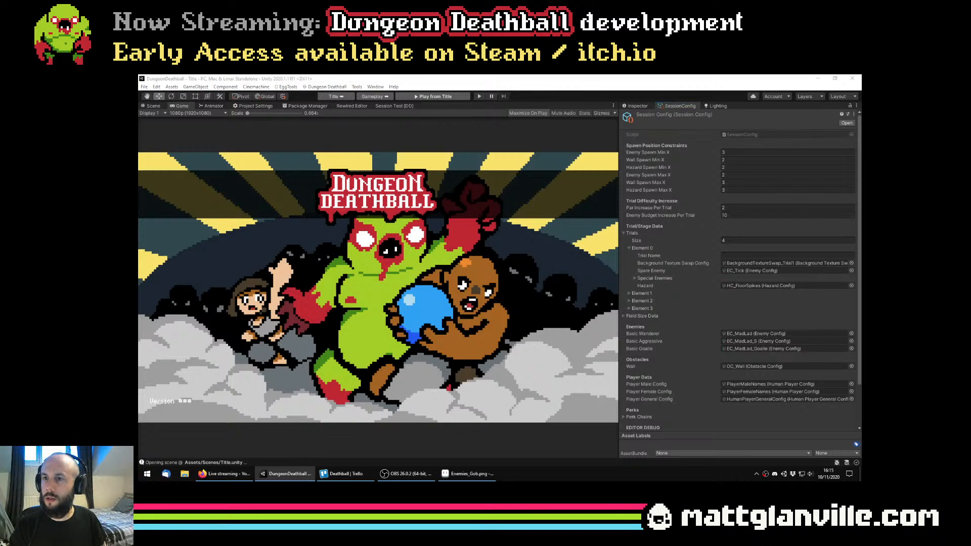
click(693, 276)
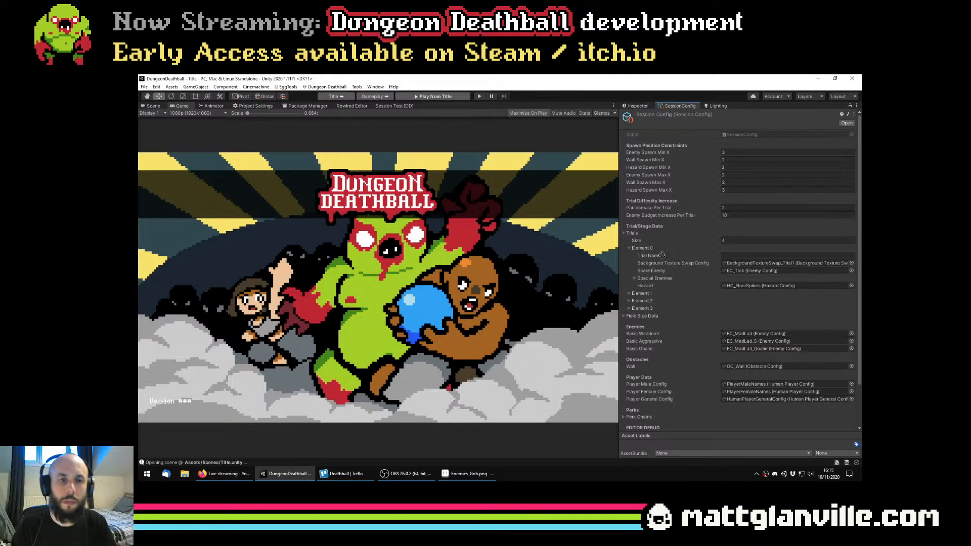
drag(653, 280, 652, 280)
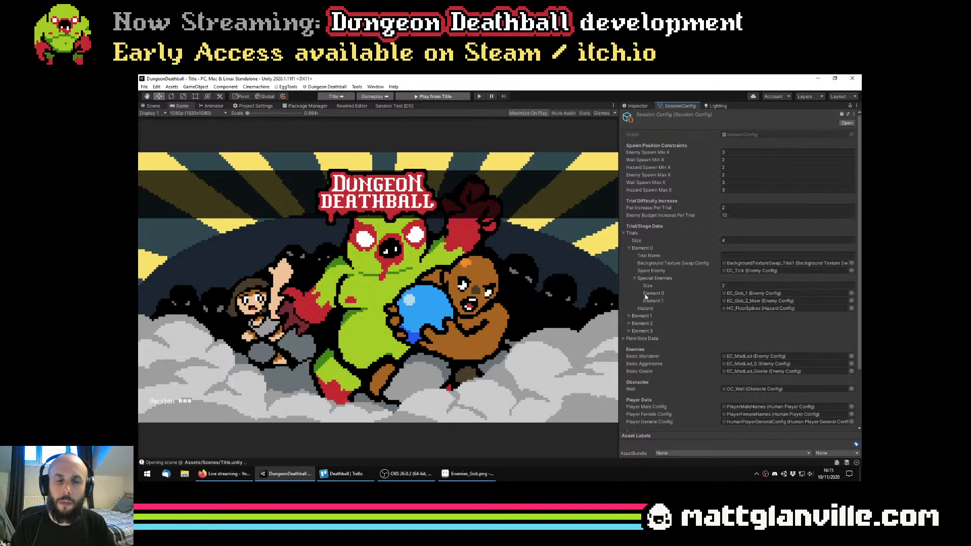
right_click(653, 299)
click(675, 345)
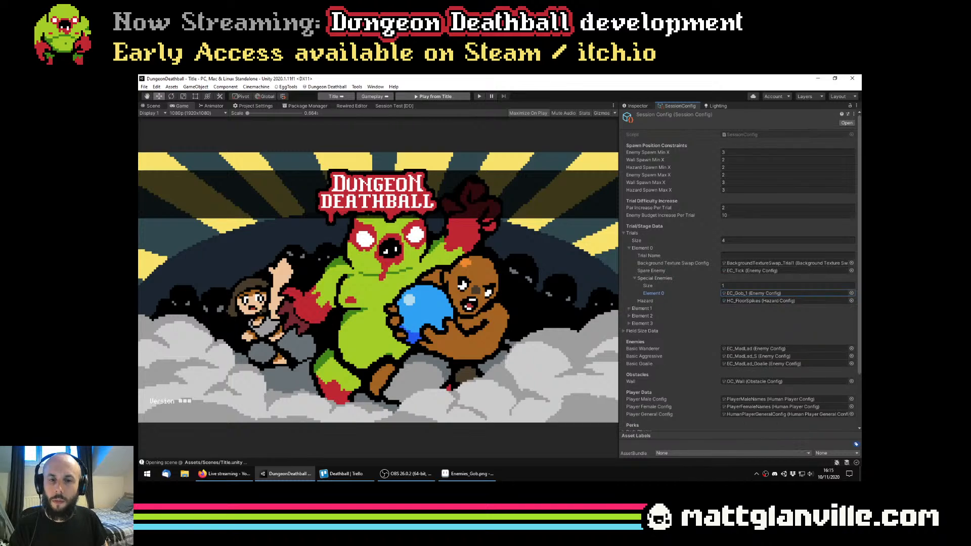
drag(686, 285, 649, 280)
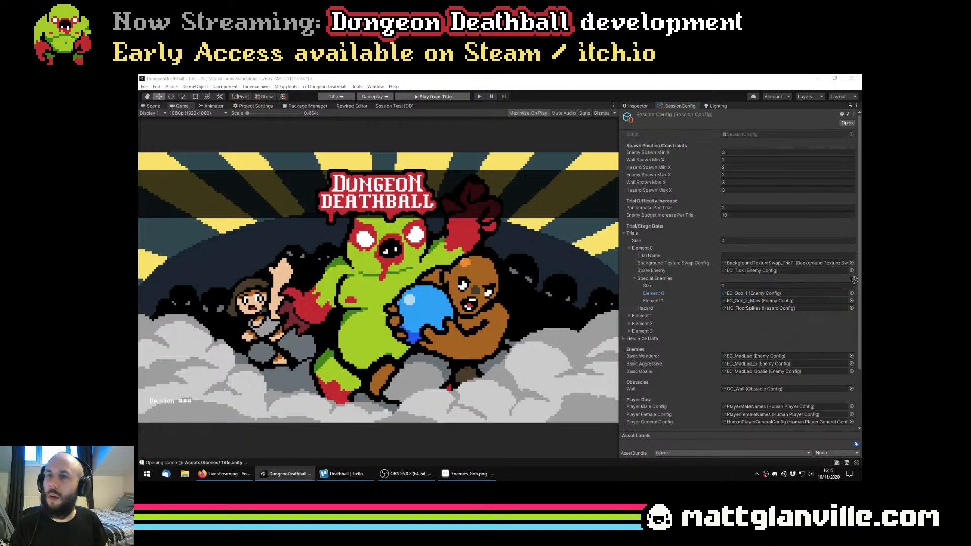
Set the first trial's Spare Enemy to EC_Gob_2_Maw and run the title scene in play mode
drag(758, 272, 776, 272)
click(480, 96)
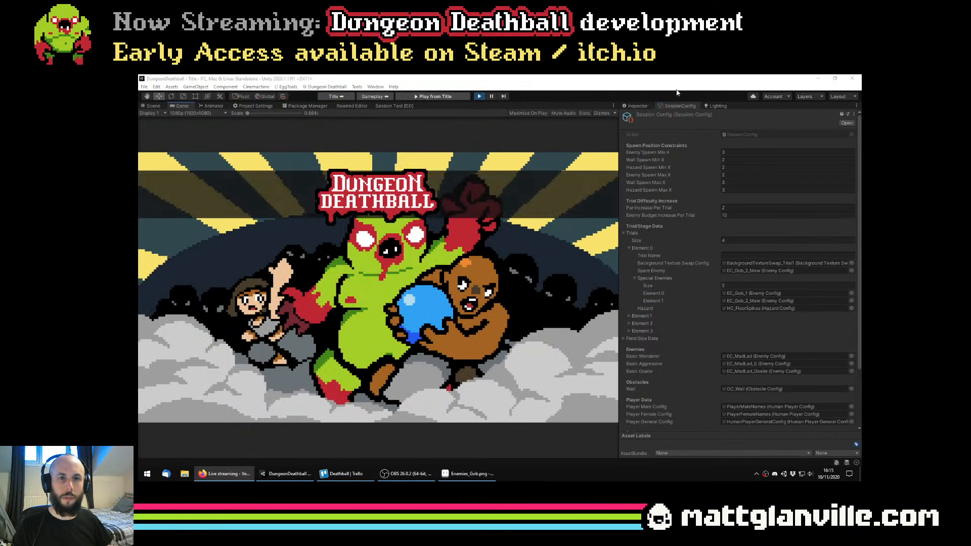
Mute the Game view's audio and start a new game to reach the first stage
click(567, 116)
click(238, 473)
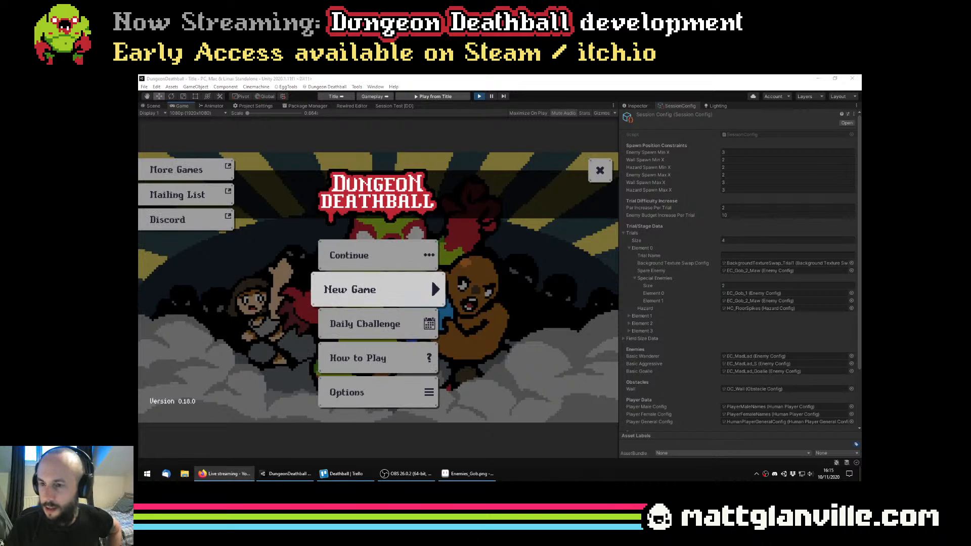
click(375, 290)
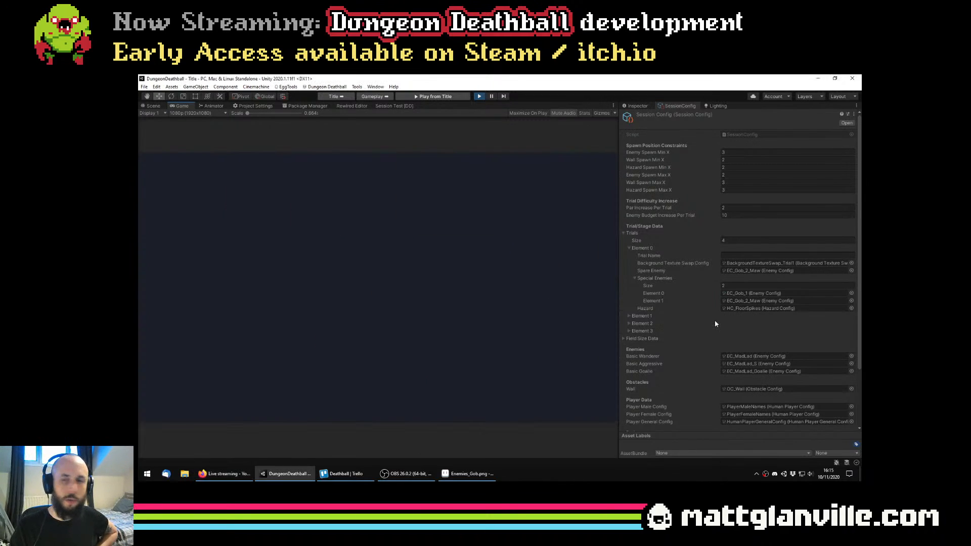
click(223, 473)
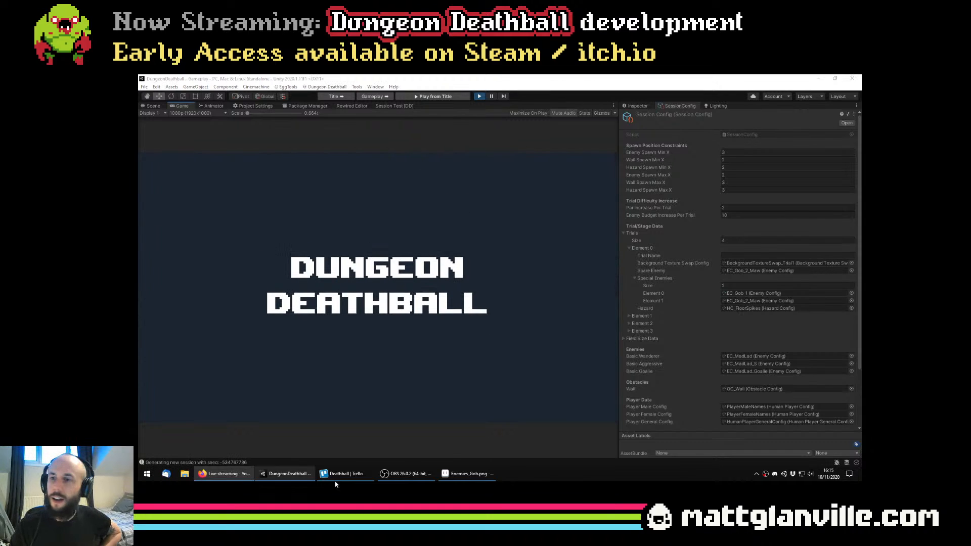
click(544, 293)
click(404, 335)
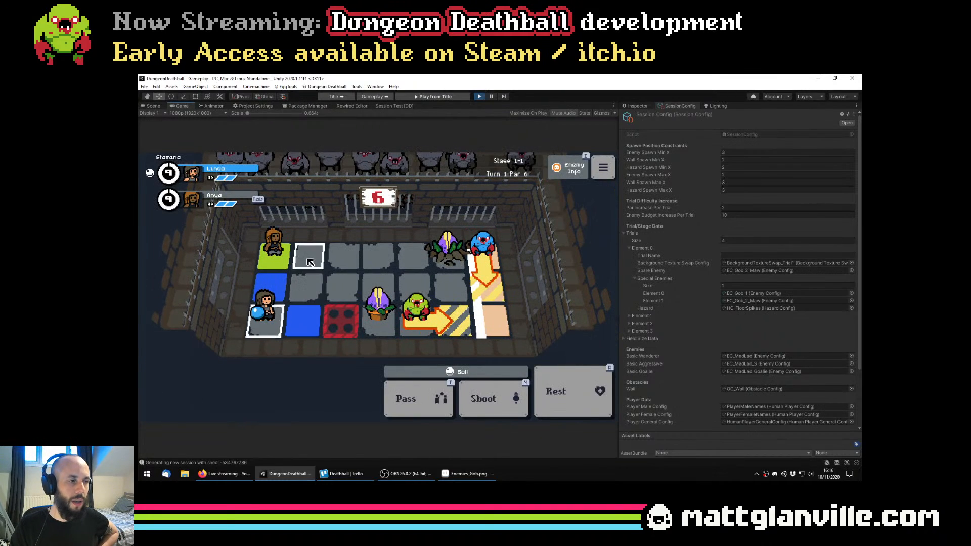
Move the second player one tile toward the goal and inspect the Rooted Maw's enemy info in a maximized Game view
click(327, 262)
click(327, 261)
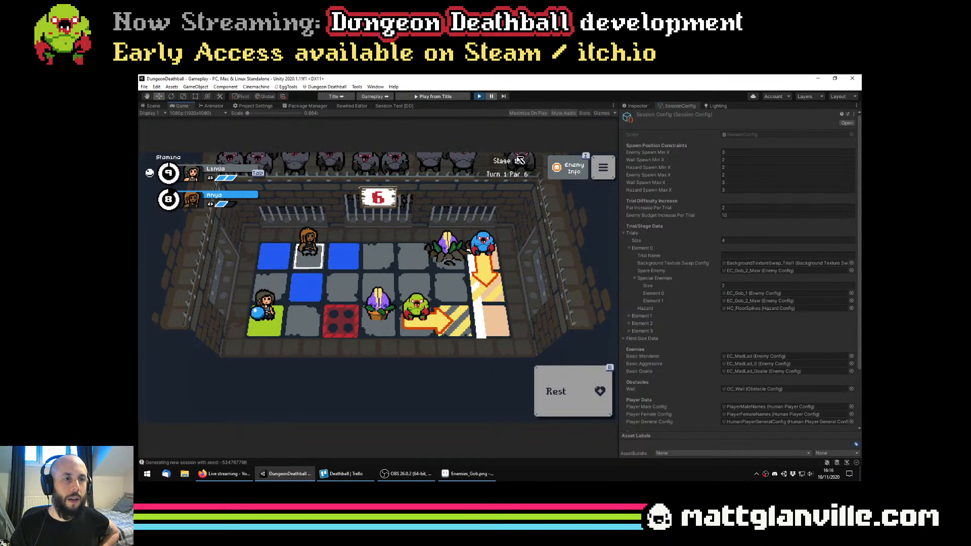
key(shift+space)
mouse_move(583, 258)
mouse_move(638, 268)
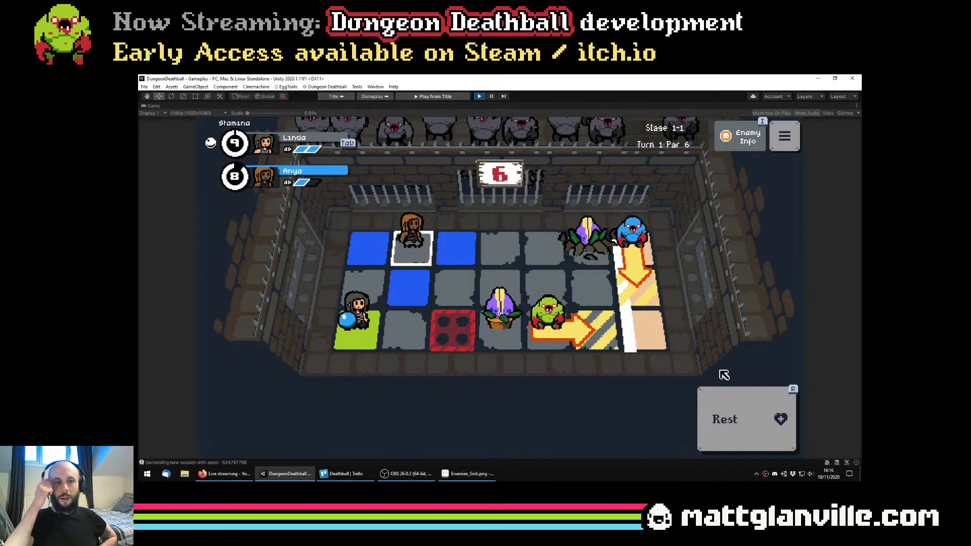
mouse_move(593, 238)
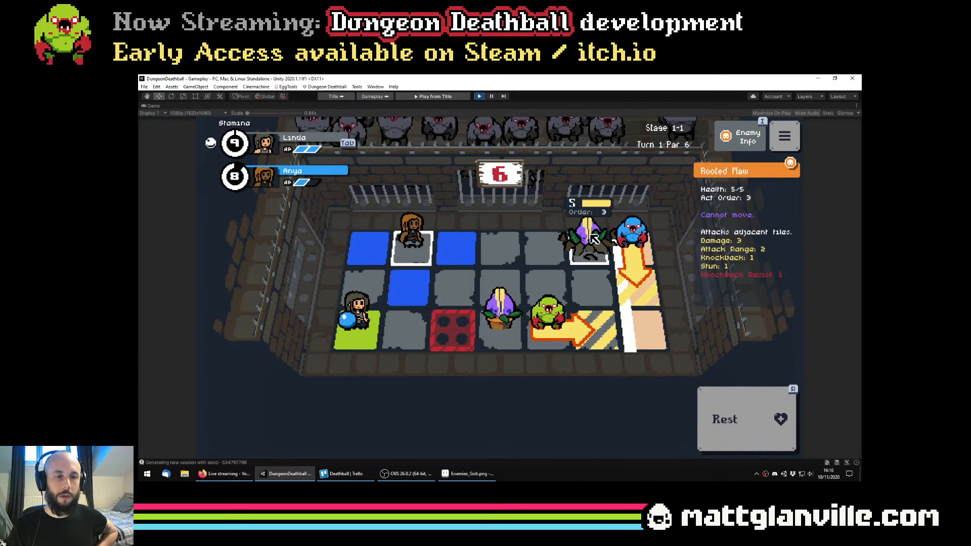
Advance both players one tile each toward the goal and rest the ball carrier to end the first turn
click(466, 243)
click(466, 244)
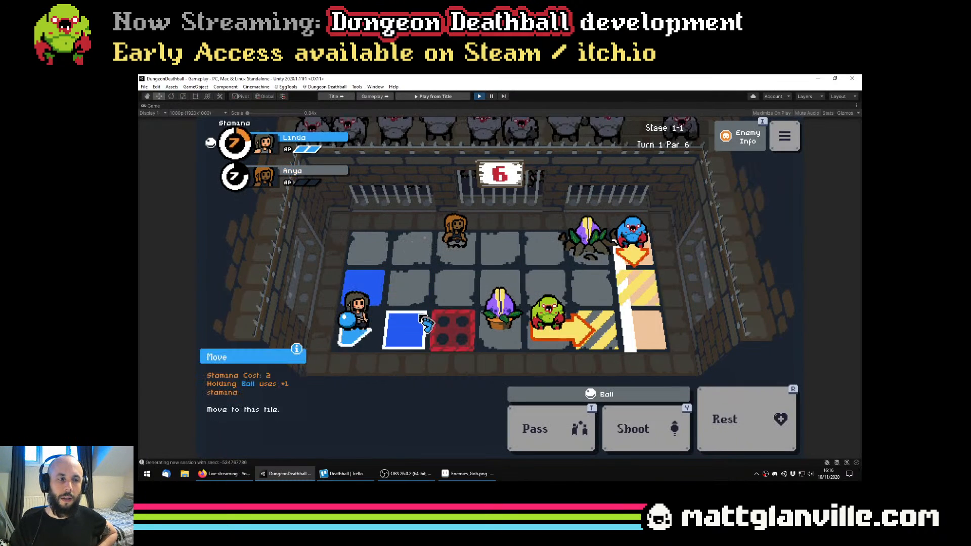
click(422, 322)
click(421, 323)
click(728, 428)
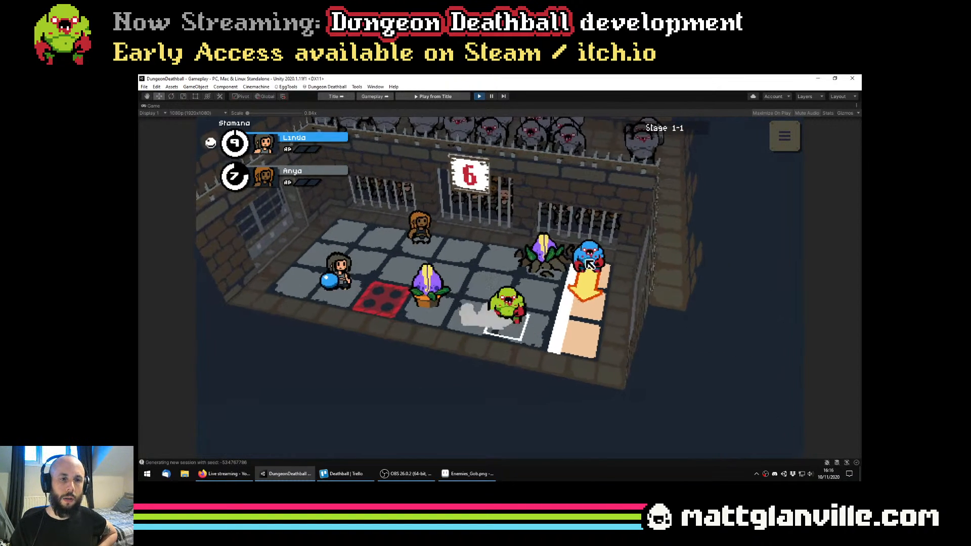
mouse_move(576, 326)
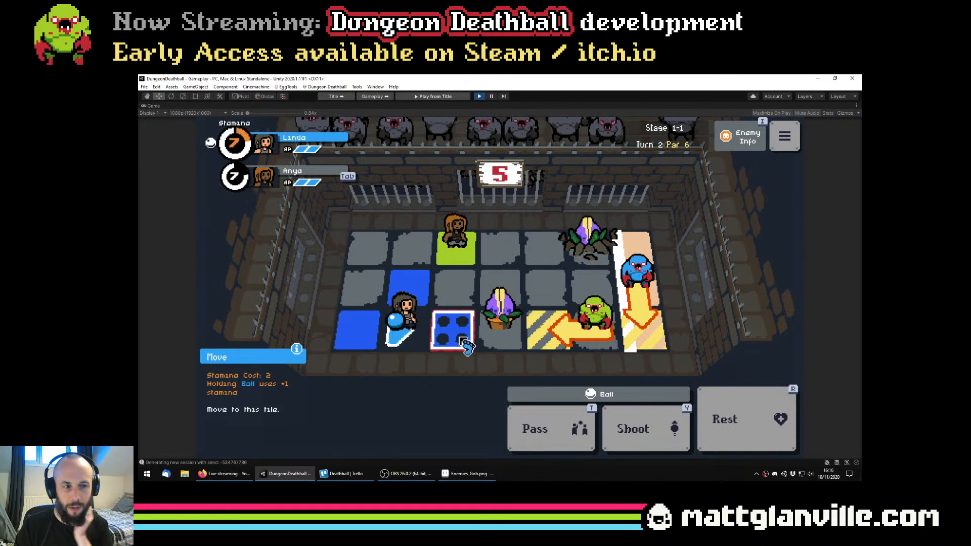
Move the second player two tiles to stand beside the Rooted Maw and bring the ball carrier up to the middle row
click(641, 430)
click(643, 431)
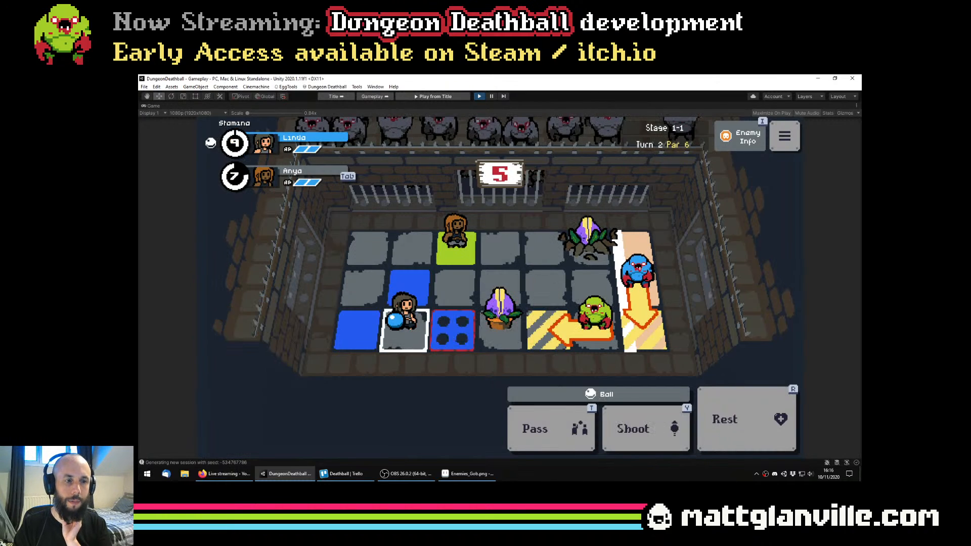
click(498, 260)
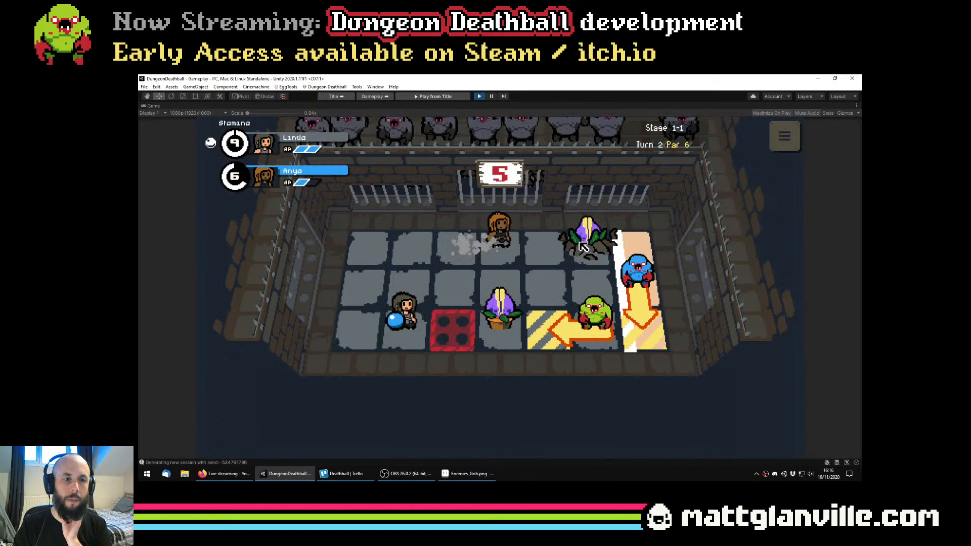
click(543, 248)
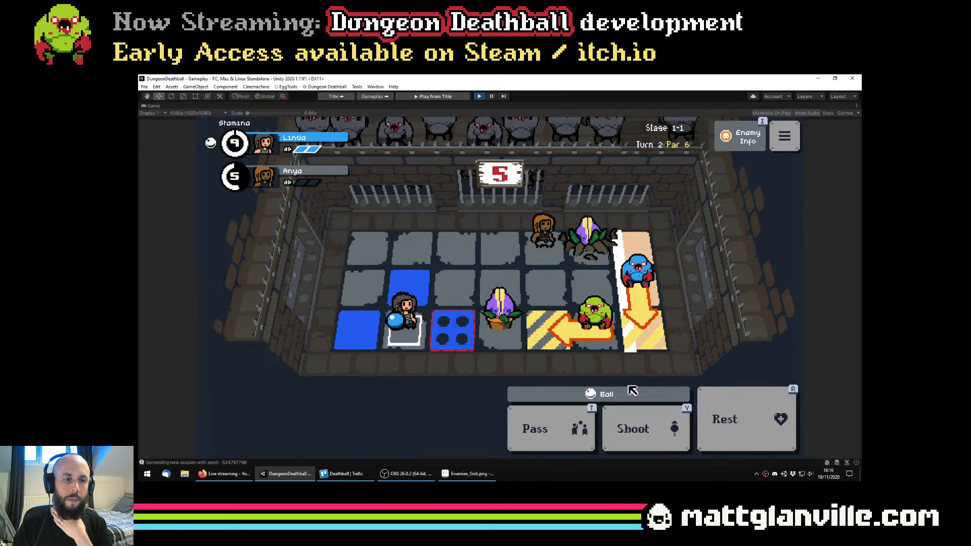
click(461, 314)
click(459, 296)
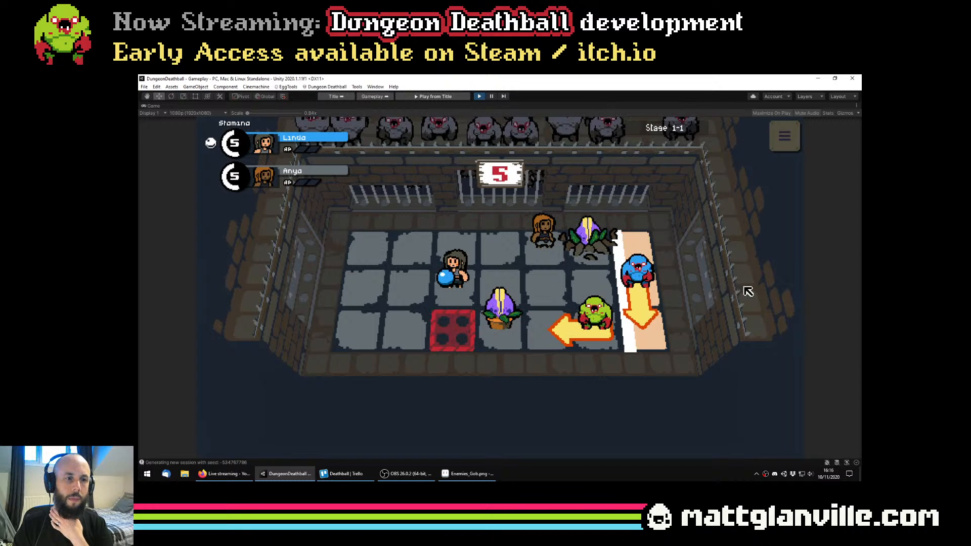
Lower the game's master volume to about a quarter in the options and return to the stage
click(784, 138)
click(547, 230)
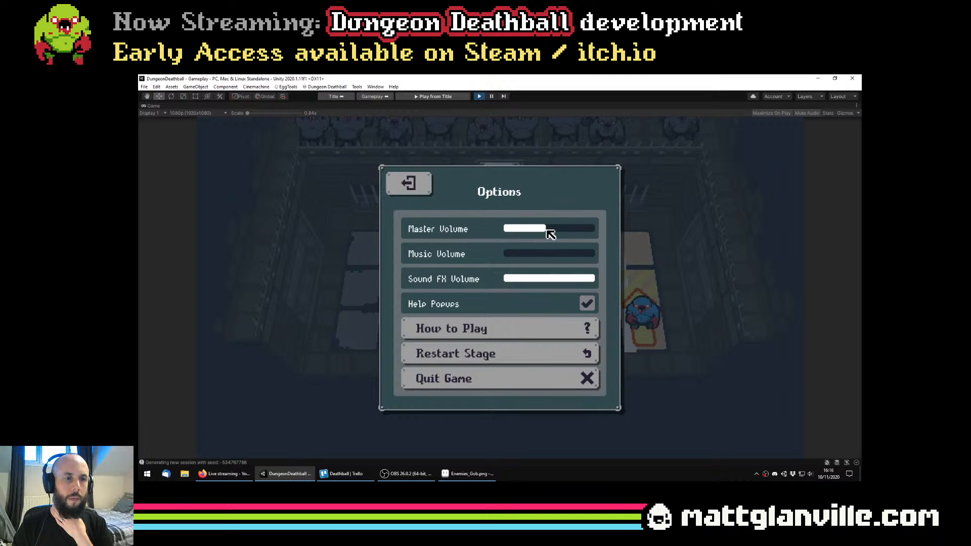
click(411, 185)
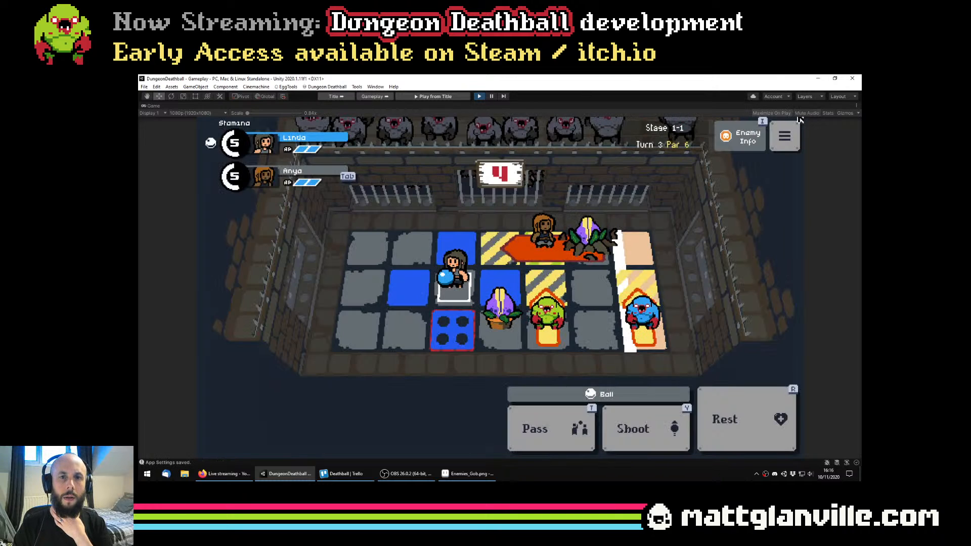
click(784, 136)
click(528, 229)
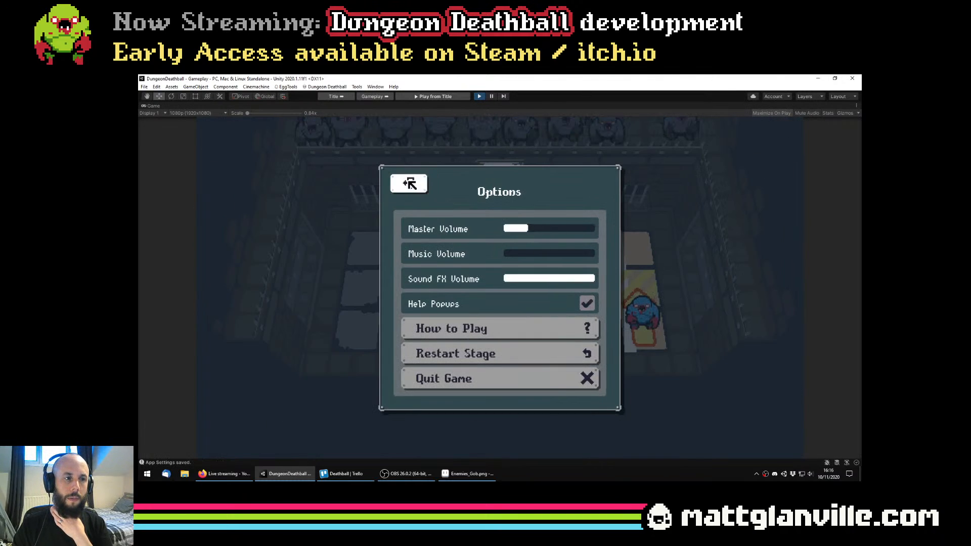
click(410, 184)
Rest both players to end turn 3 so that the Rooted Maw attacks the player next to it
click(738, 421)
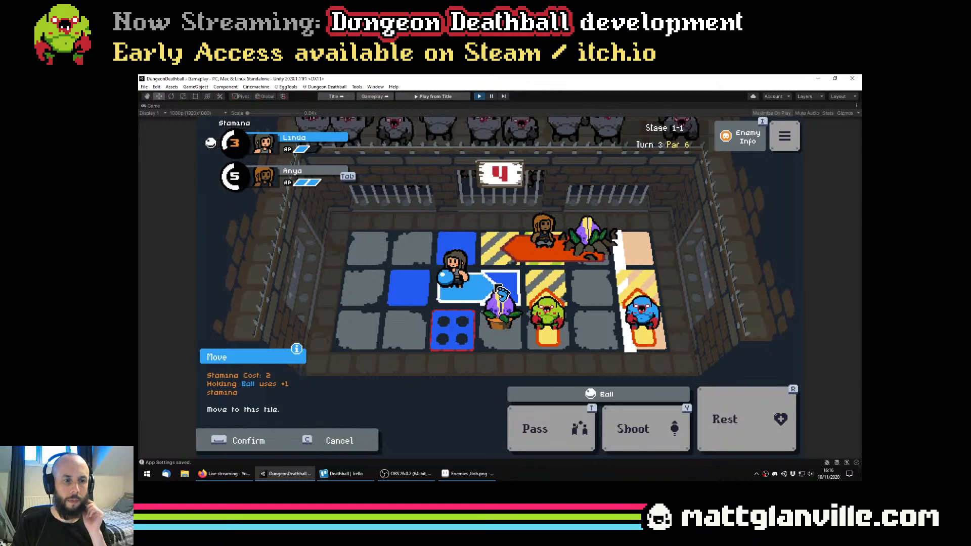
click(740, 424)
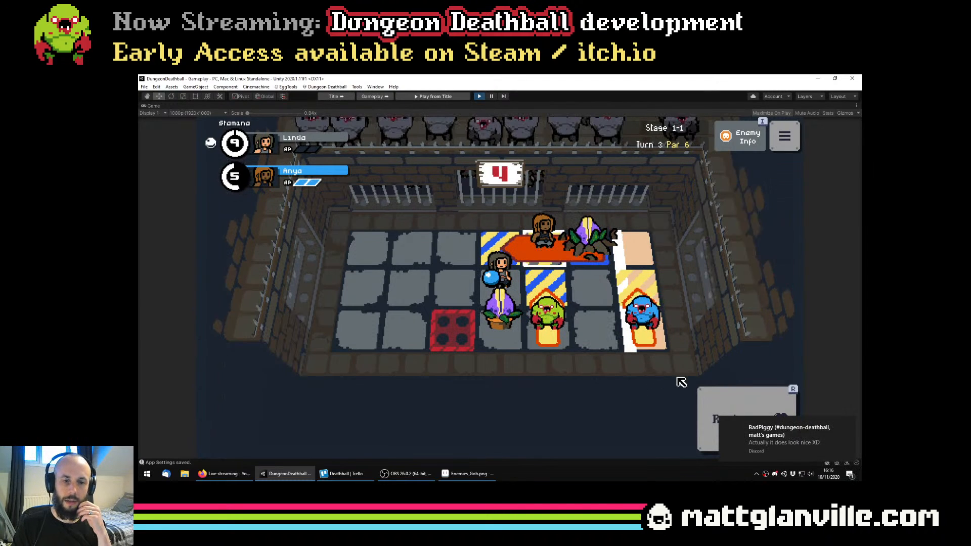
click(708, 406)
click(558, 292)
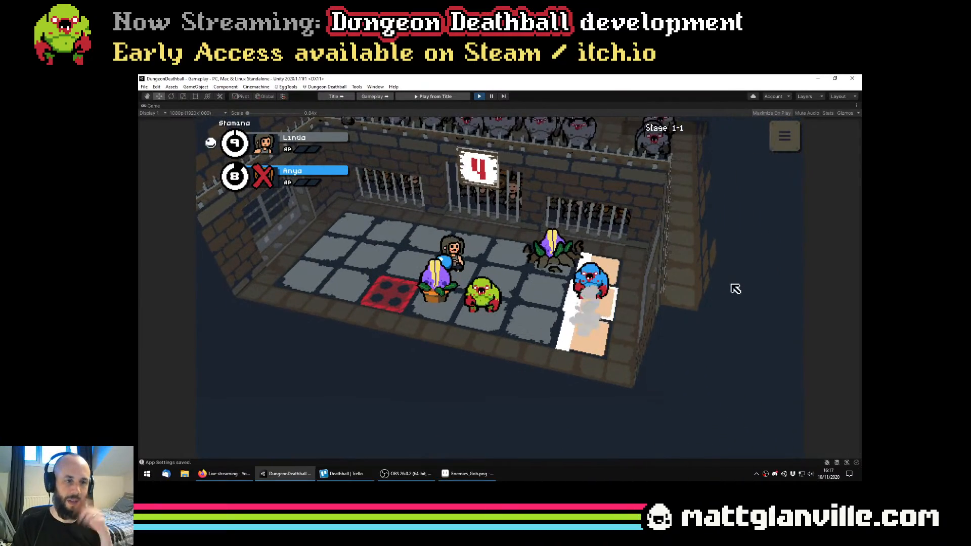
Play on with the remaining ball carrier in the middle row and shoot the ball at the green enemy
click(456, 290)
click(457, 289)
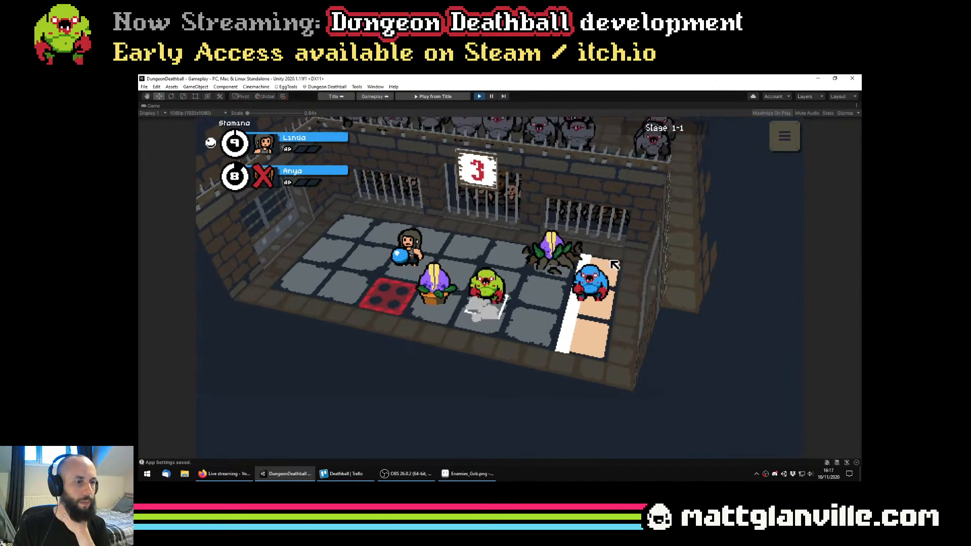
click(507, 305)
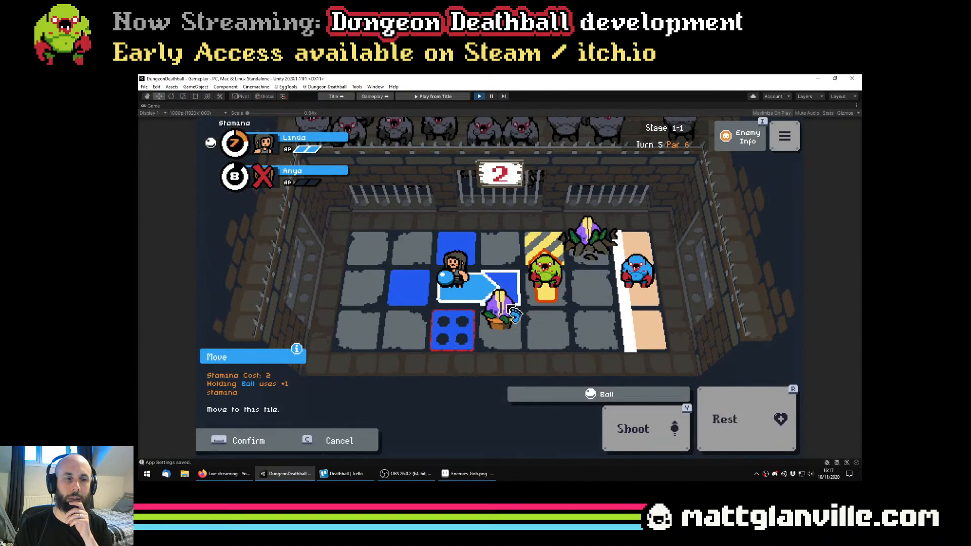
click(662, 429)
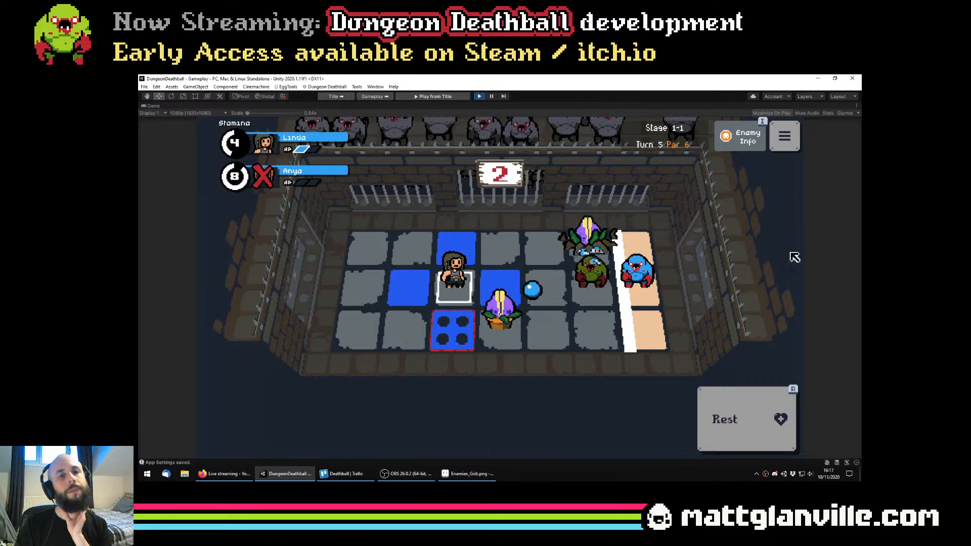
Switch to Aseprite, enlarge the preview of the rooted plant and return to the Rooted layer of Gob1.aseprite
click(494, 477)
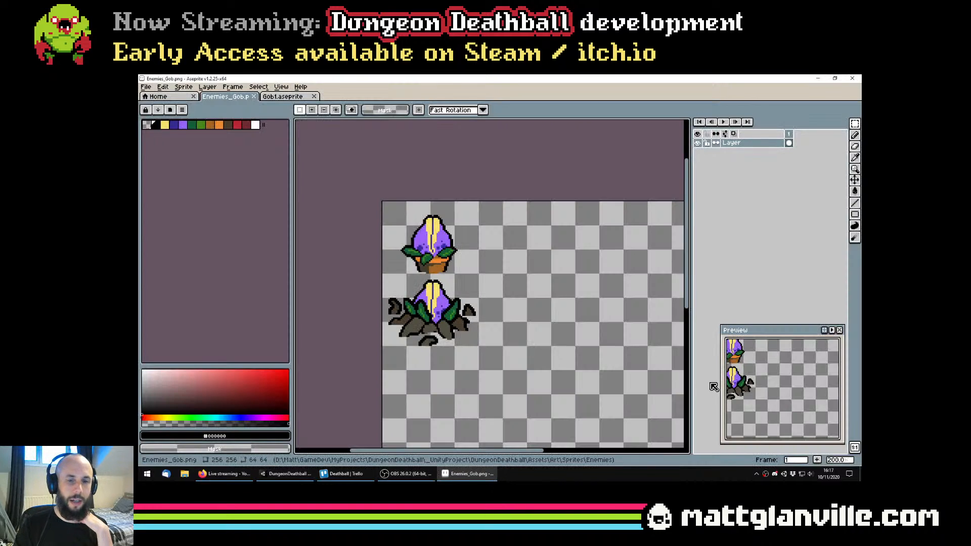
scroll(758, 386, up, 2)
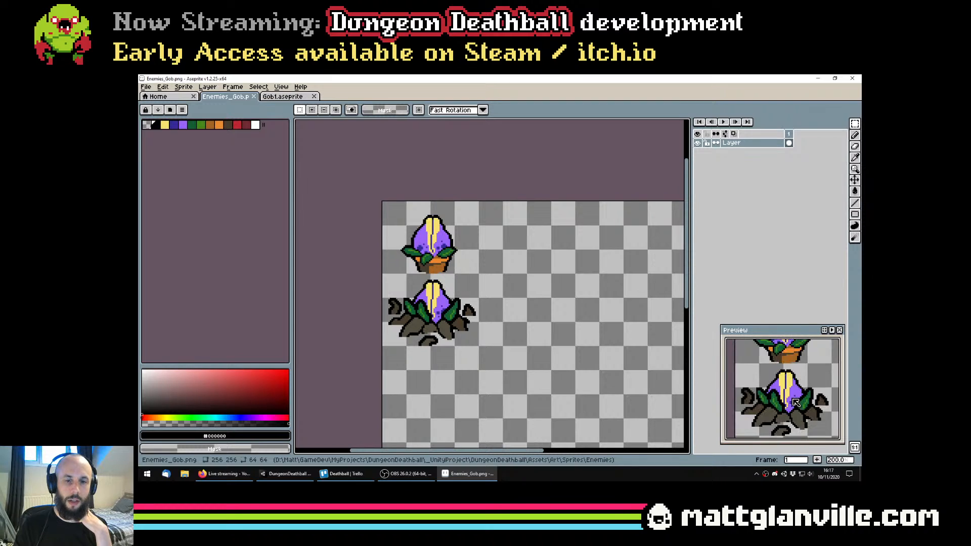
click(282, 96)
key(ctrl+v)
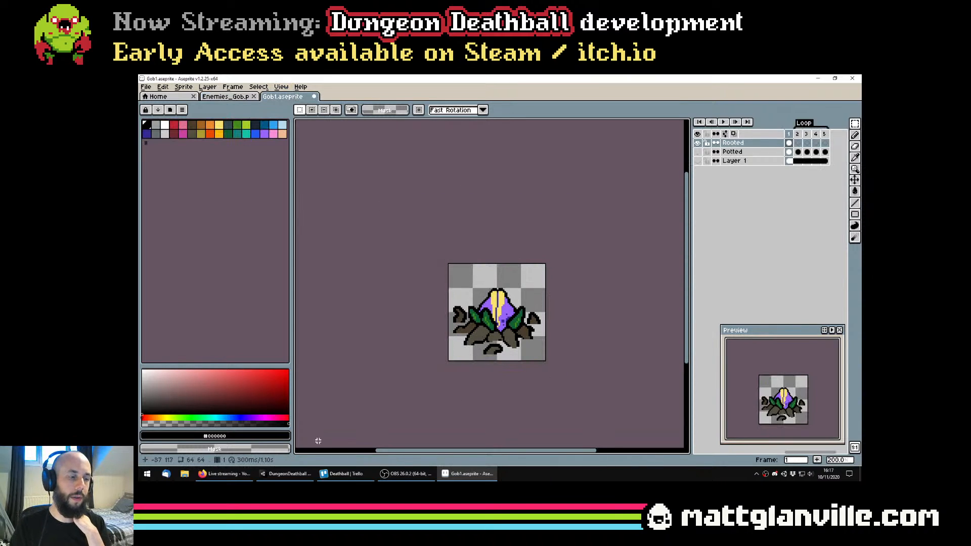
Open the #dungeon-deathball Discord channel to check its messages and return to the sprite
click(343, 474)
click(468, 474)
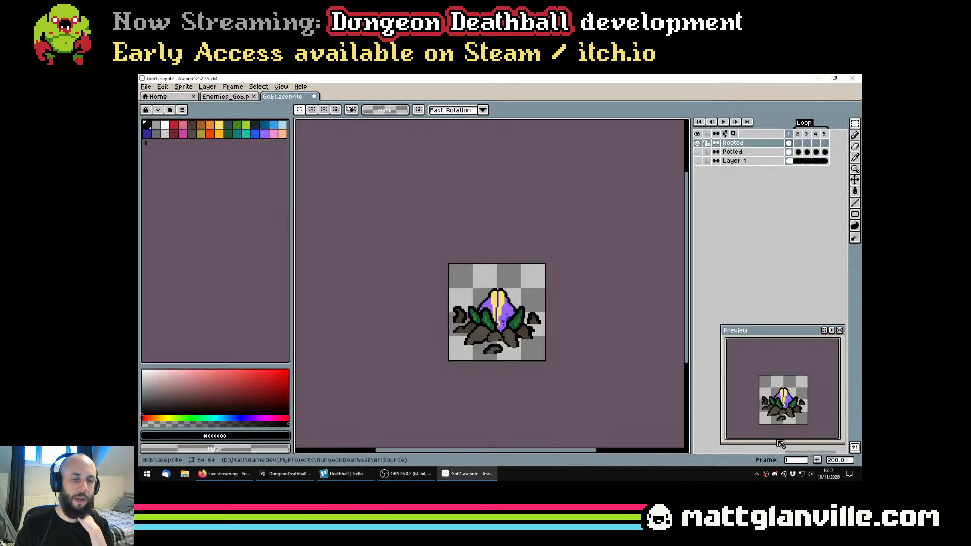
click(773, 474)
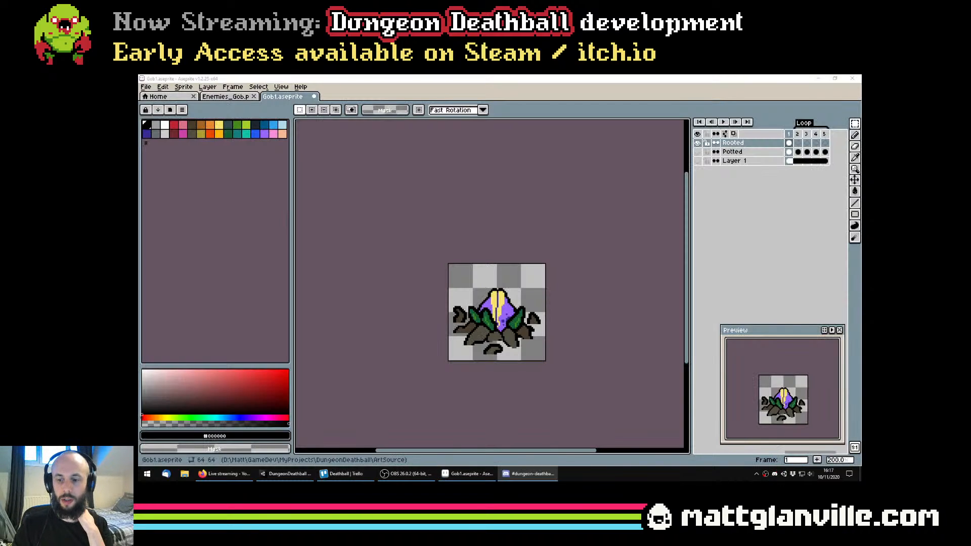
Touch up the outline of the small central root in black with the Pencil tool and save Gob1.aseprite
scroll(483, 330, up, 1)
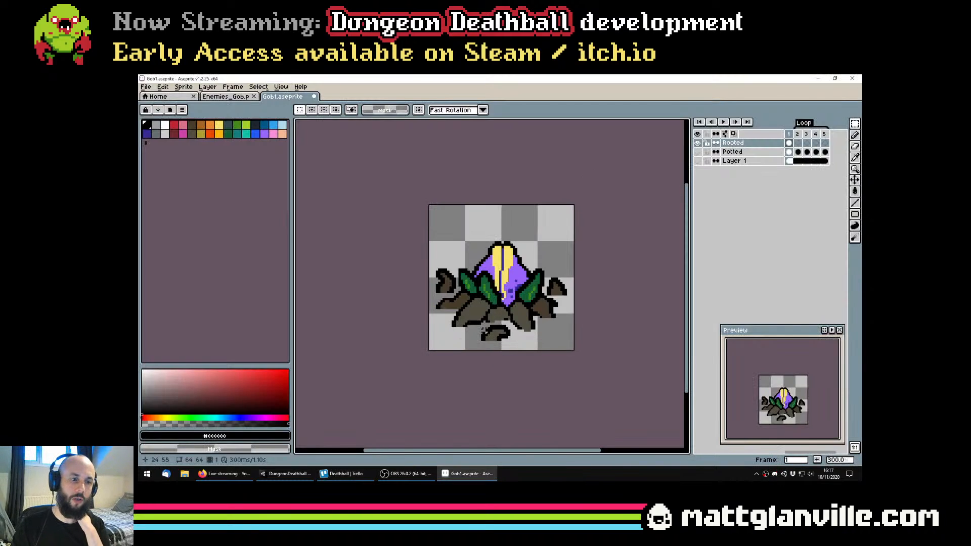
scroll(524, 306, up, 1)
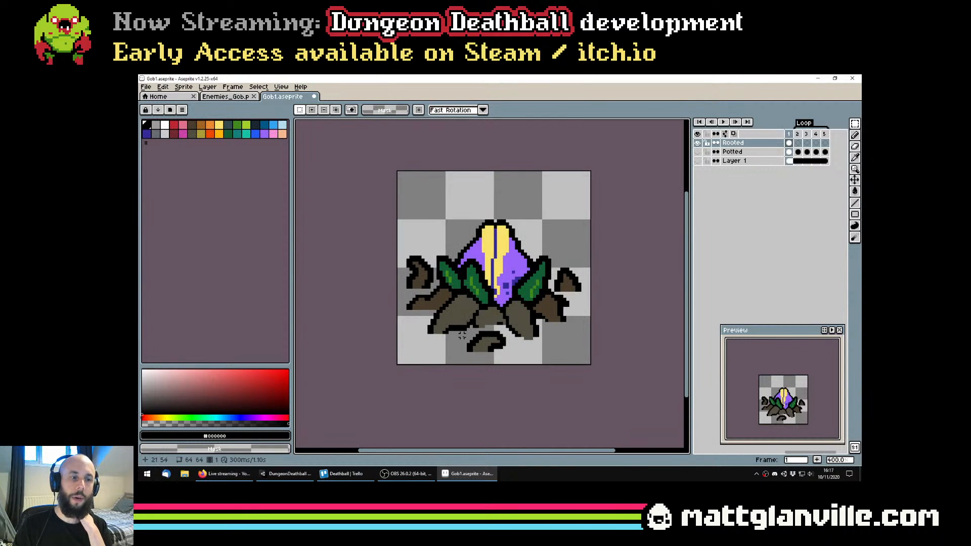
scroll(519, 314, up, 1)
key(i)
scroll(519, 314, up, 1)
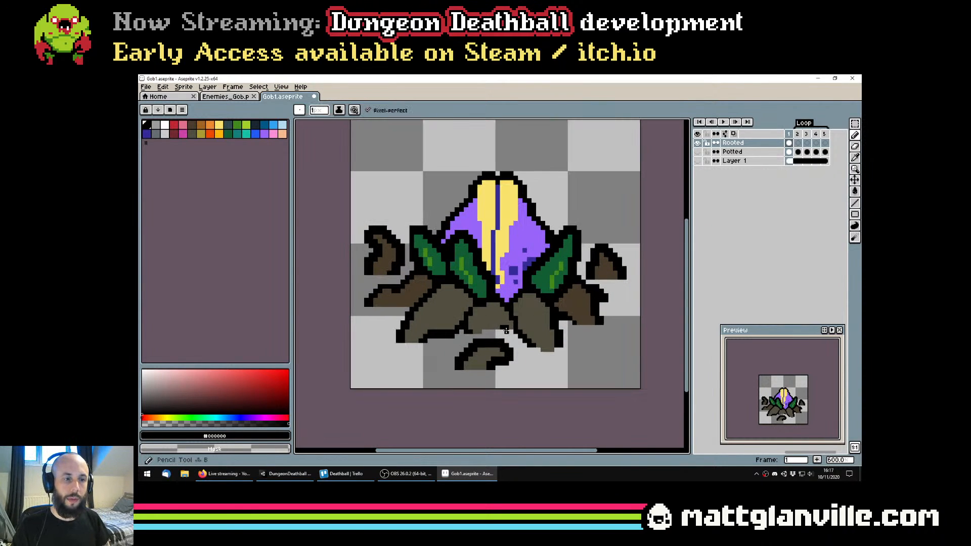
key(b)
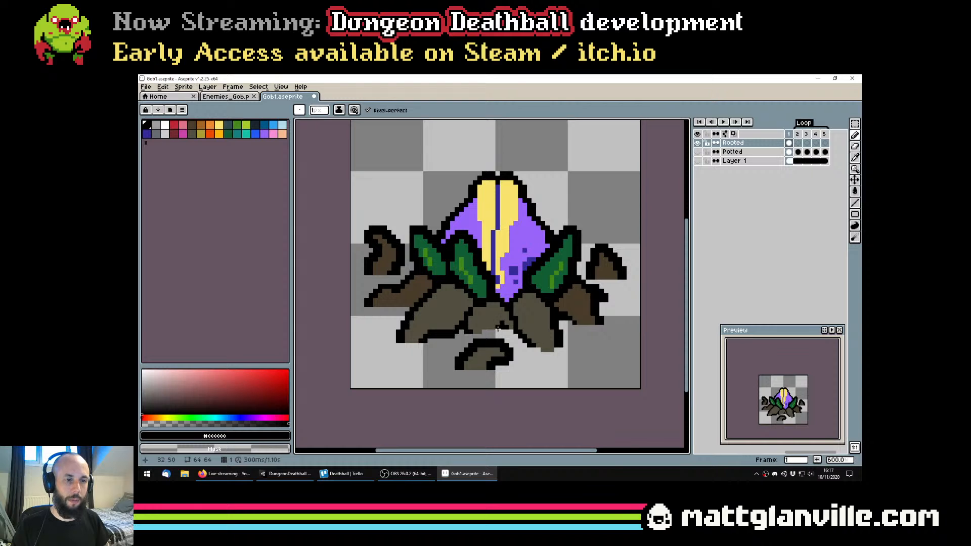
scroll(676, 265, down, 3)
scroll(610, 286, up, 4)
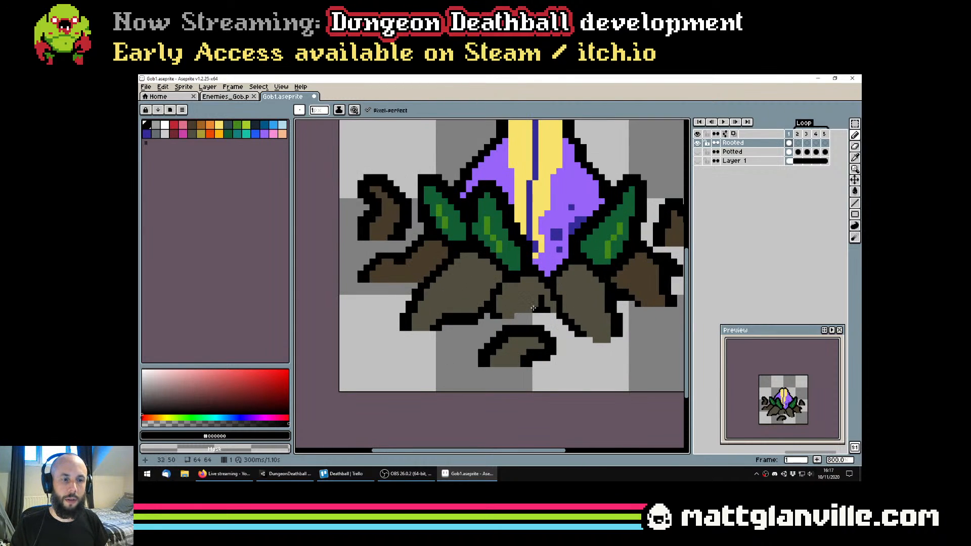
scroll(575, 308, down, 4)
key(ctrl+s)
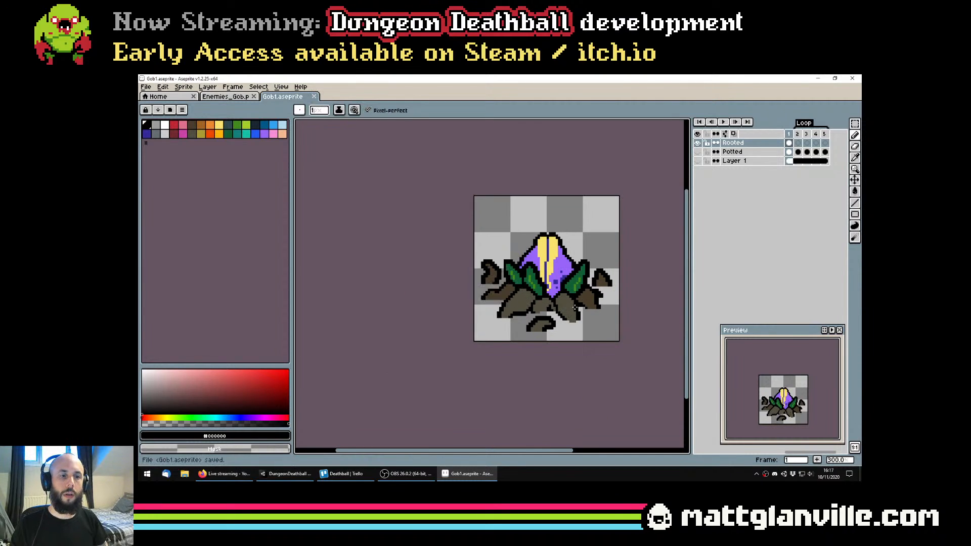
Paint a black shadow notch and a crack into the large front-left root of the rooted plant
scroll(575, 308, up, 4)
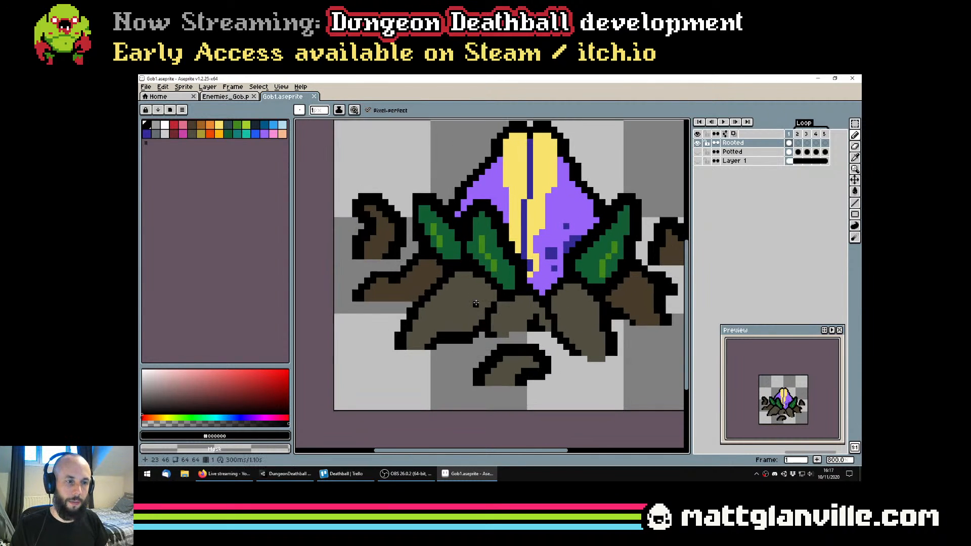
click(478, 307)
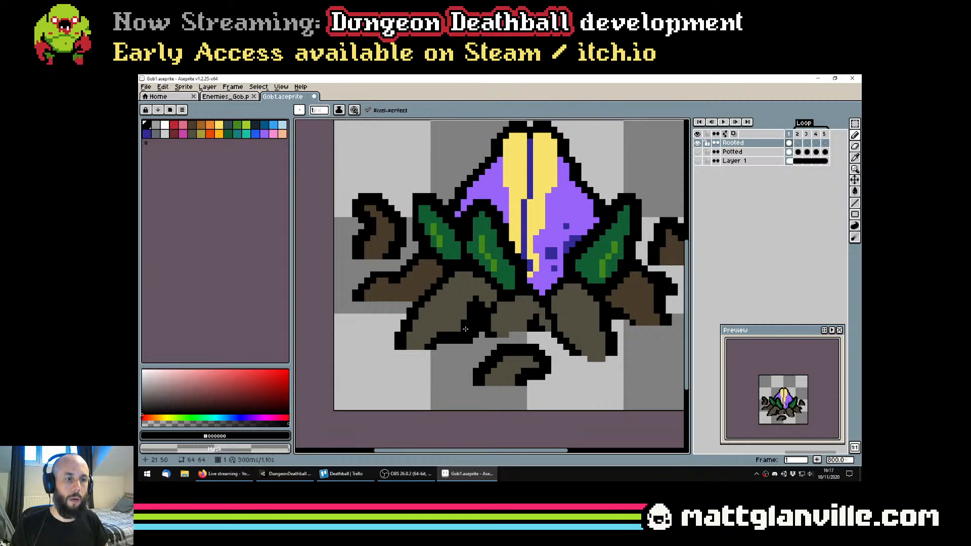
scroll(470, 327, down, 4)
scroll(458, 327, up, 3)
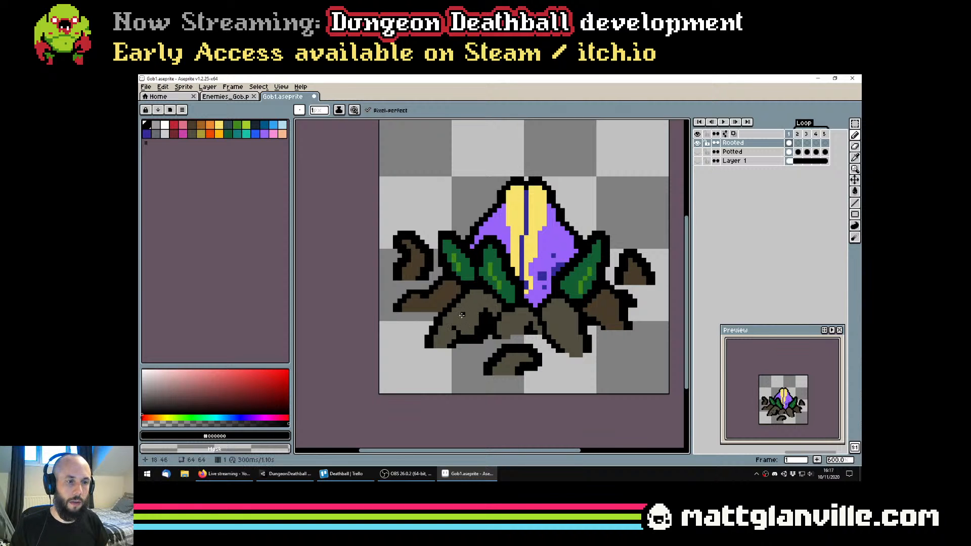
key(ctrl+z)
scroll(475, 329, down, 2)
scroll(445, 314, up, 2)
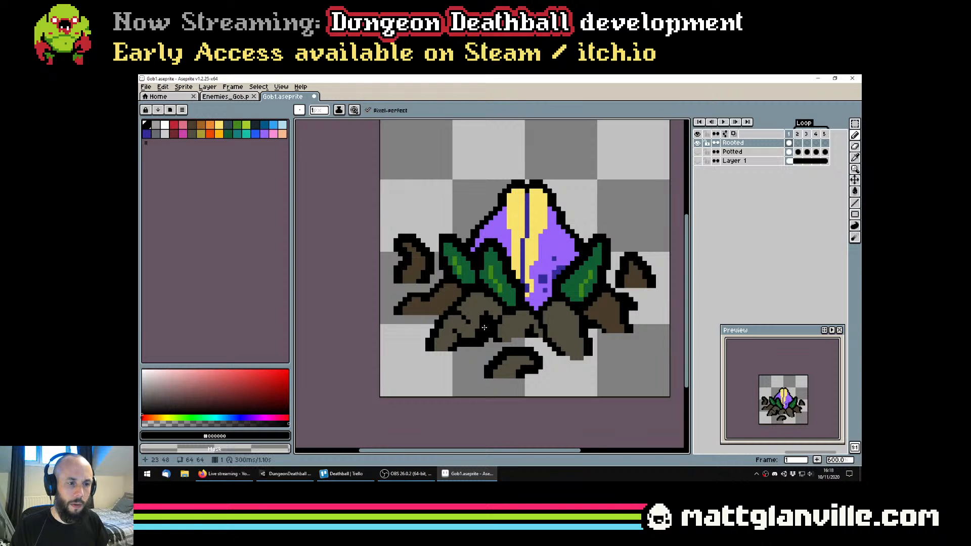
Refine the black crack details on the two large front roots, undoing unwanted strokes, and save the sprite
key(ctrl+z)
drag(454, 313, 461, 314)
key(ctrl+z)
scroll(468, 317, down, 4)
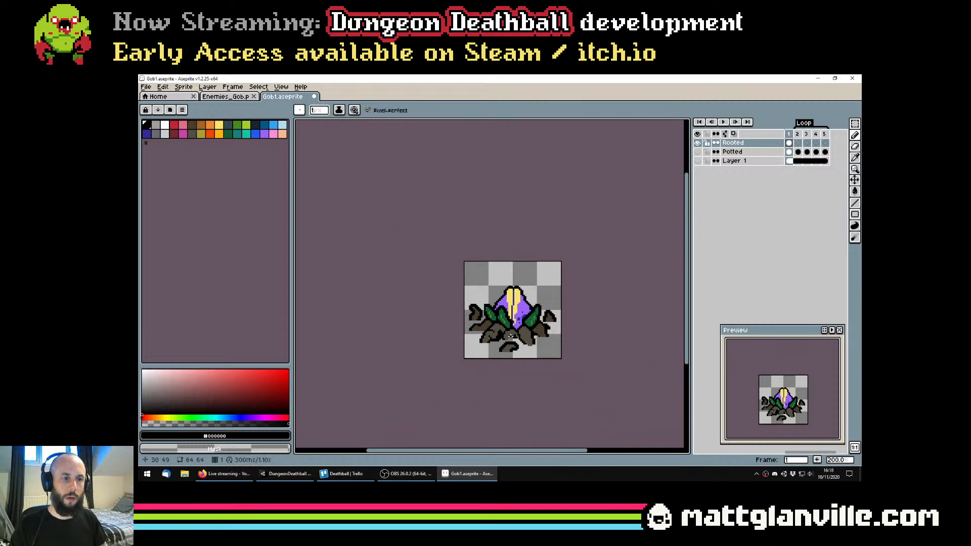
scroll(520, 337, up, 4)
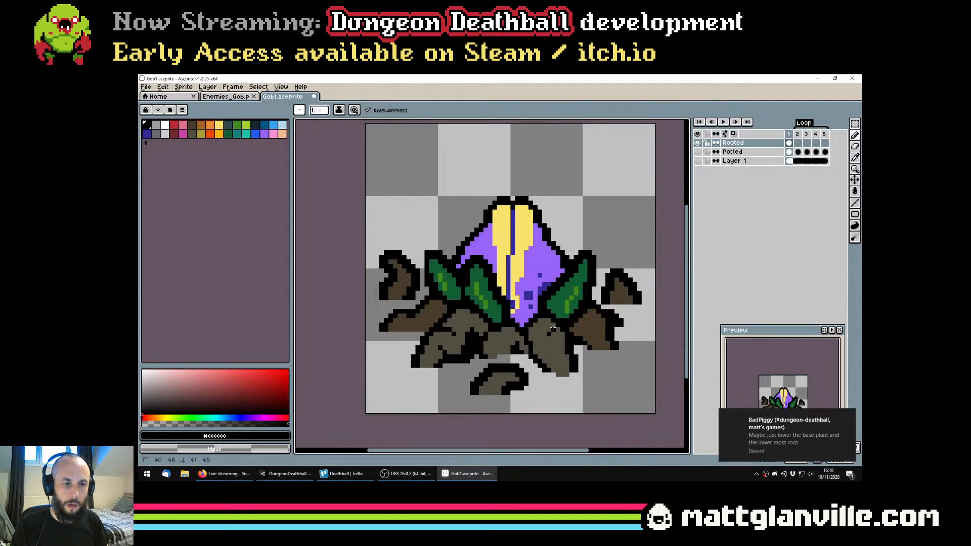
key(ctrl+s)
scroll(557, 319, down, 1)
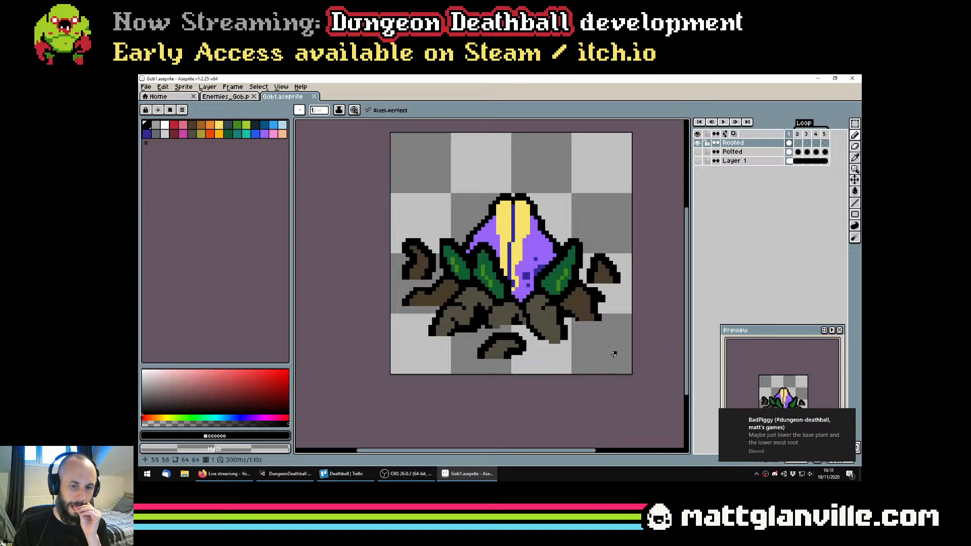
Read the new Discord message about the plant and compare the suggestion with the rooted sprite
drag(632, 349, 625, 375)
click(784, 477)
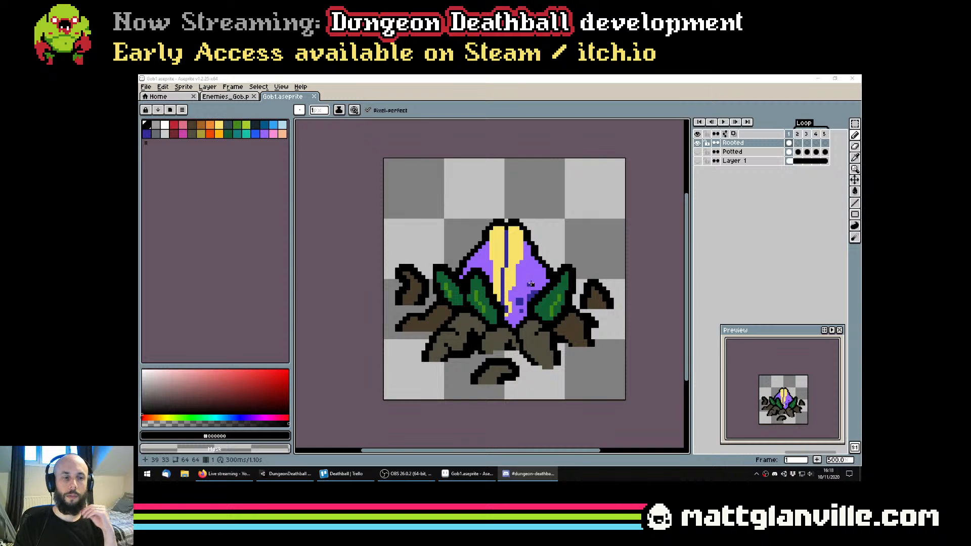
scroll(526, 310, down, 3)
scroll(528, 301, up, 1)
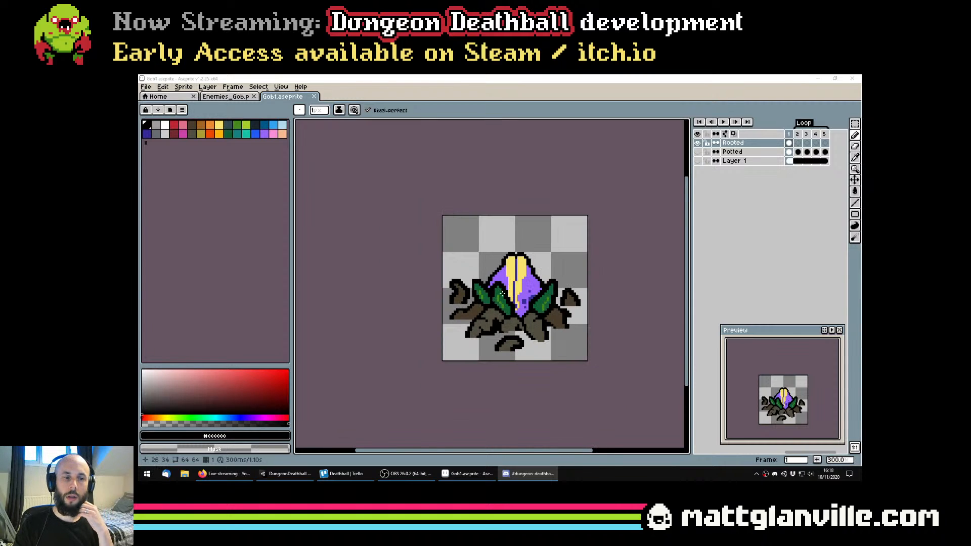
drag(539, 297, 534, 332)
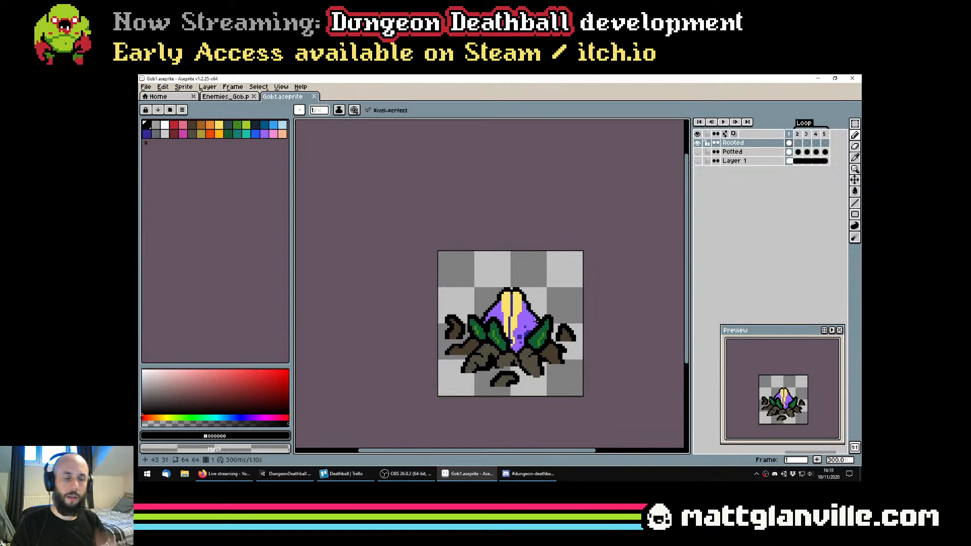
Select the Potted layer and show it in place of the Rooted layer
click(739, 152)
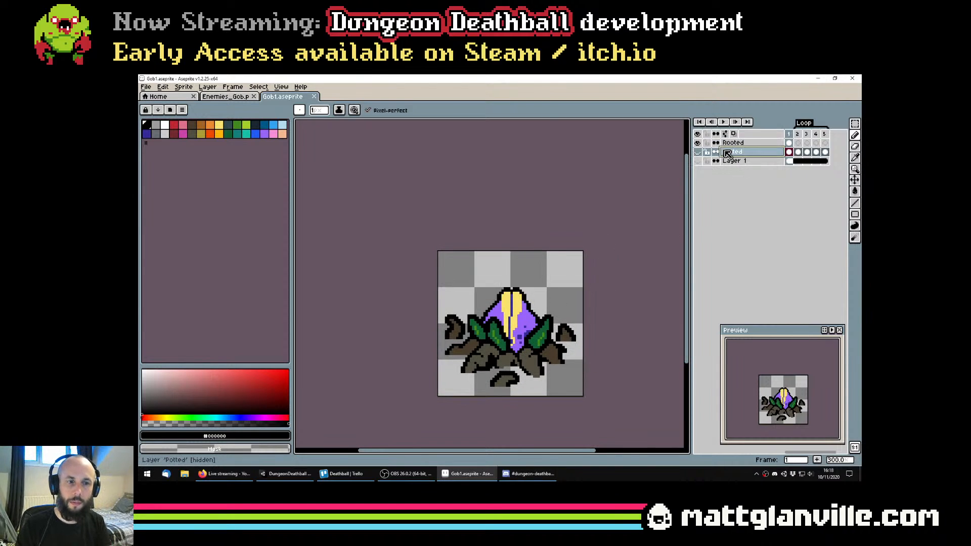
drag(568, 295, 569, 279)
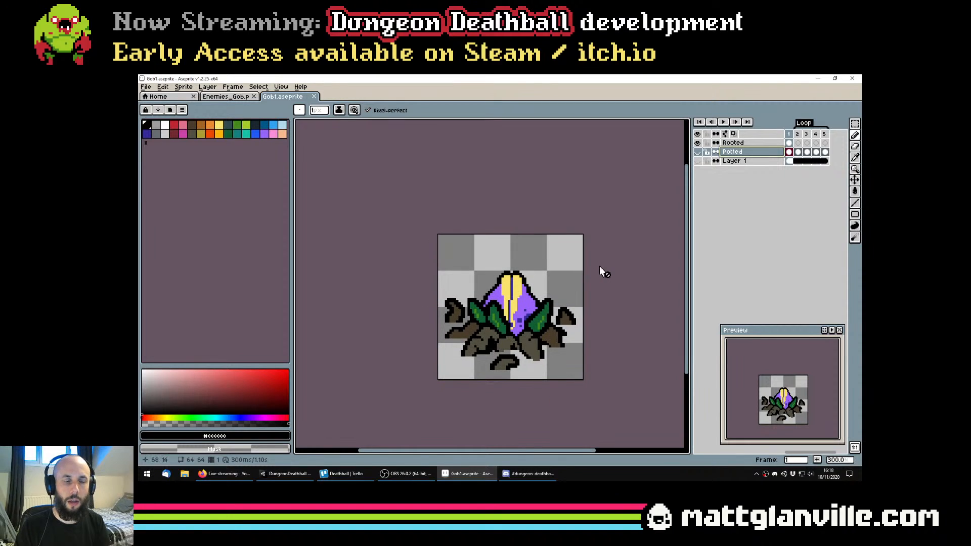
drag(516, 336, 508, 343)
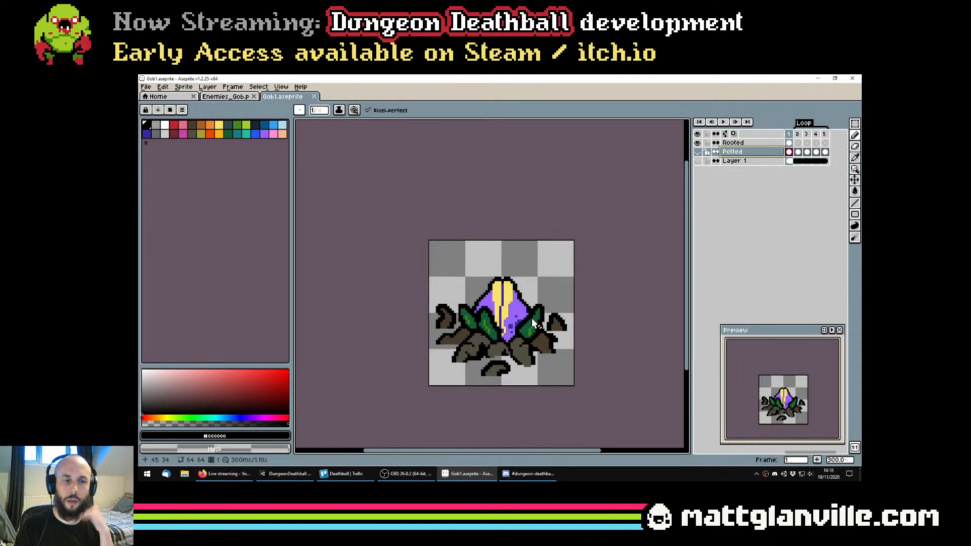
click(697, 142)
click(697, 152)
scroll(533, 282, up, 1)
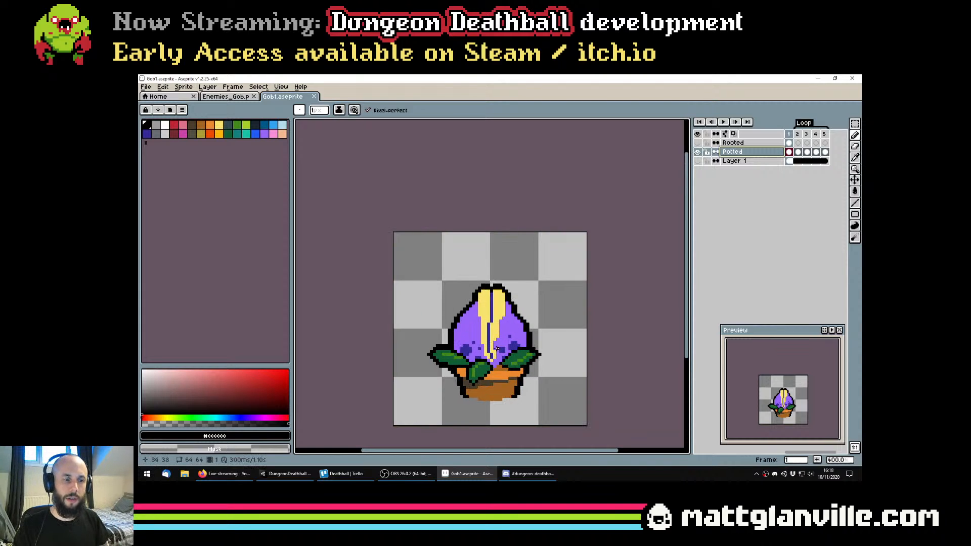
drag(498, 349, 495, 333)
Copy the whole potted plant from frame 1 with a rectangular selection and deselect it
key(w)
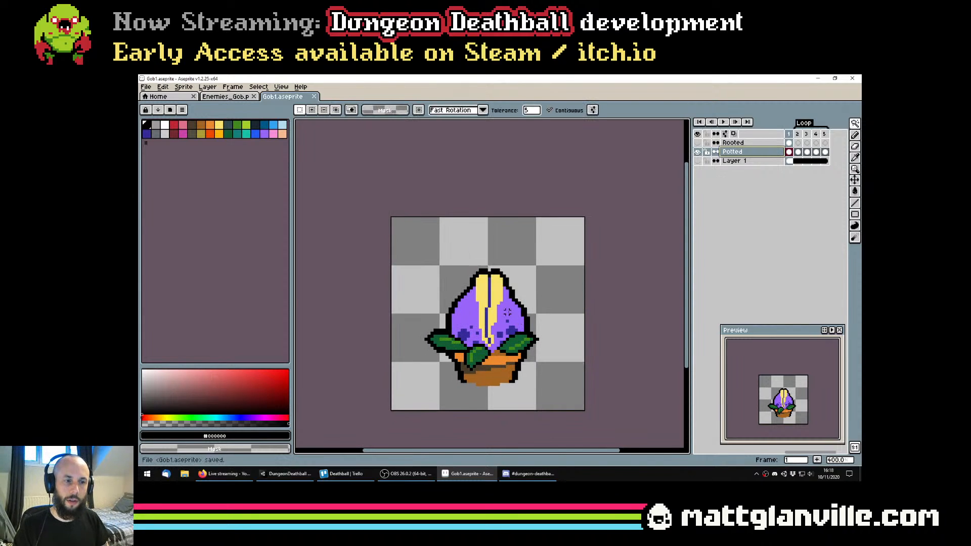
key(m)
drag(415, 255, 575, 414)
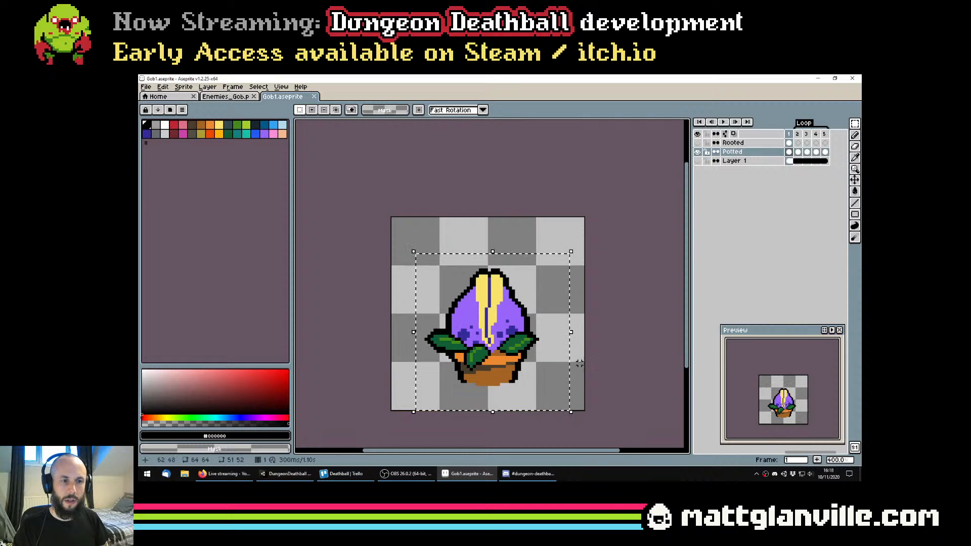
key(ctrl+d)
Add a new layer above the Rooted layer and name it Head
click(736, 143)
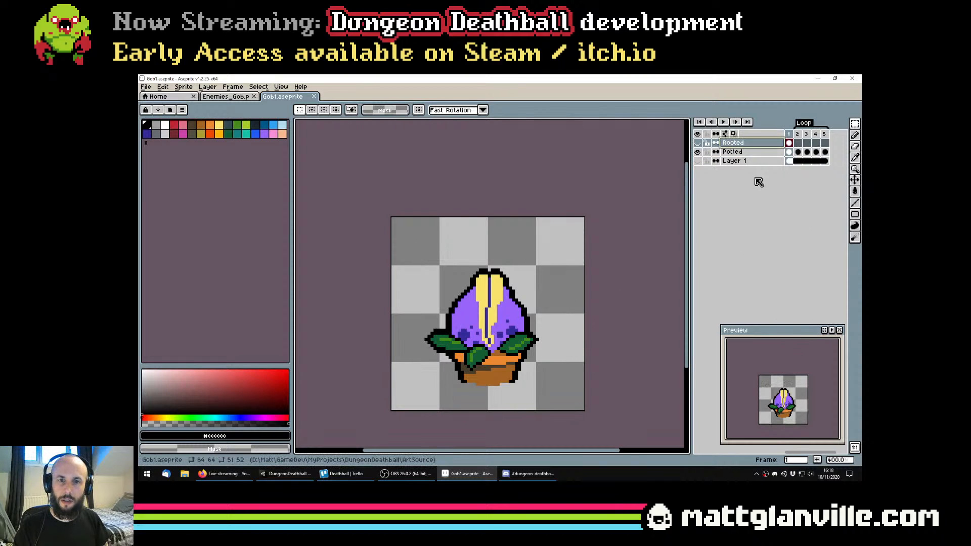
right_click(733, 144)
click(754, 157)
double_click(747, 145)
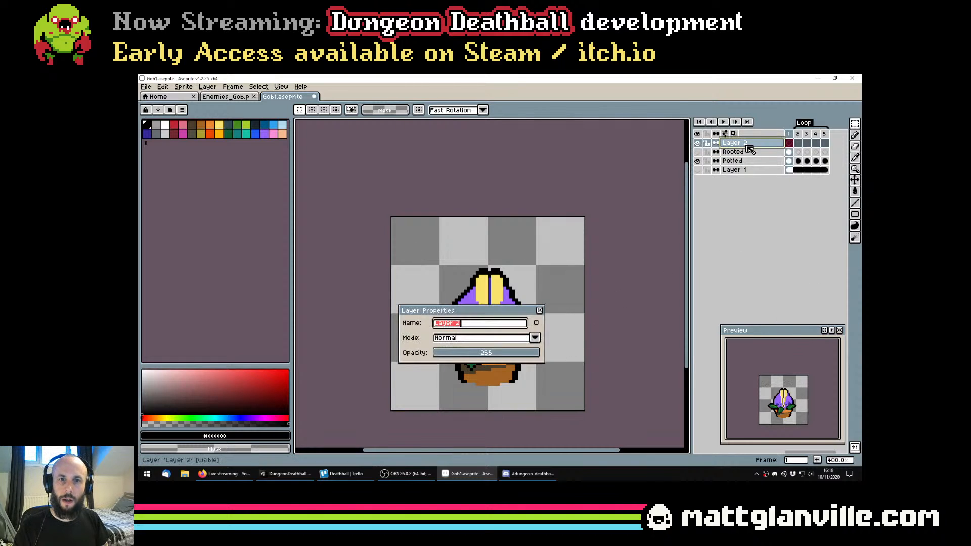
text(Head)
key(Return)
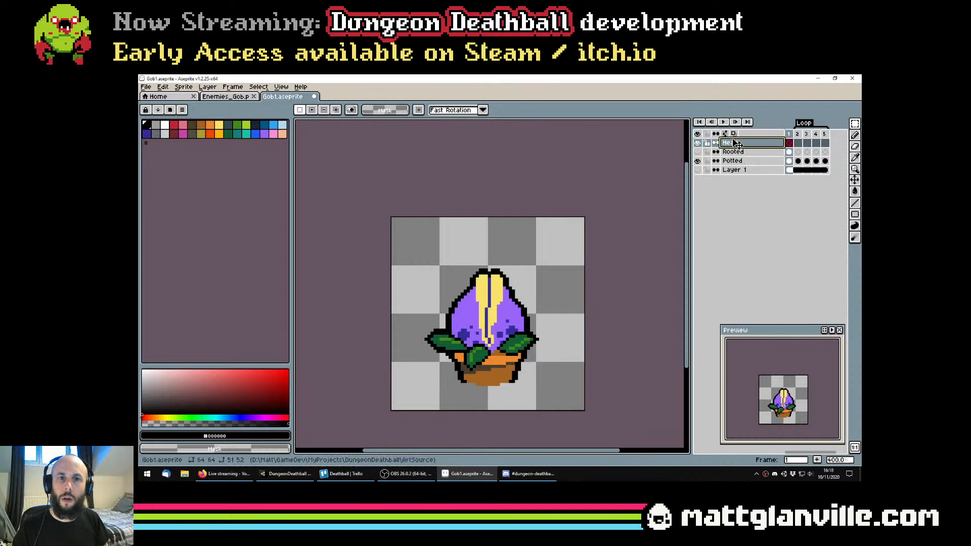
Place Head below the Rooted layer, put both in a new group named Rooted, and save the file
drag(733, 139, 736, 154)
shift+click(739, 144)
right_click(739, 143)
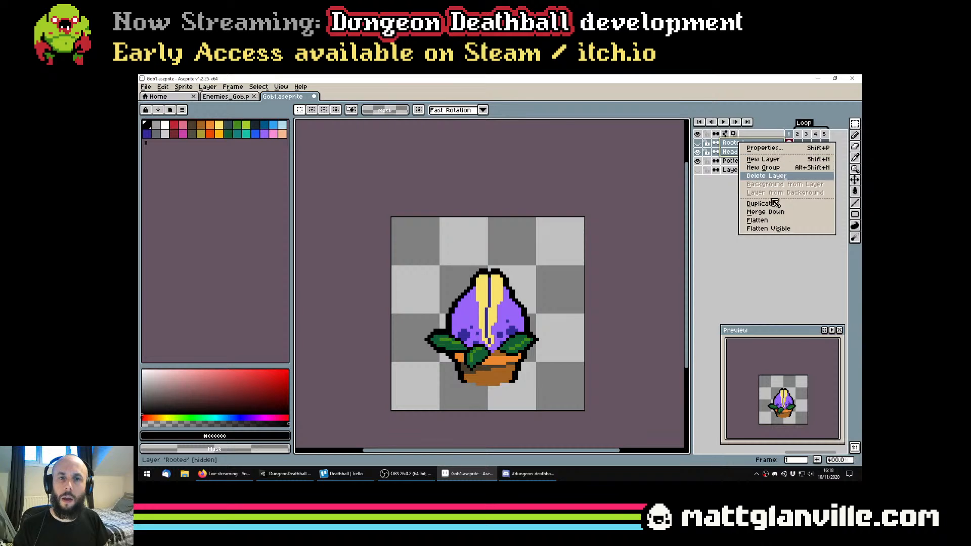
click(763, 168)
double_click(740, 144)
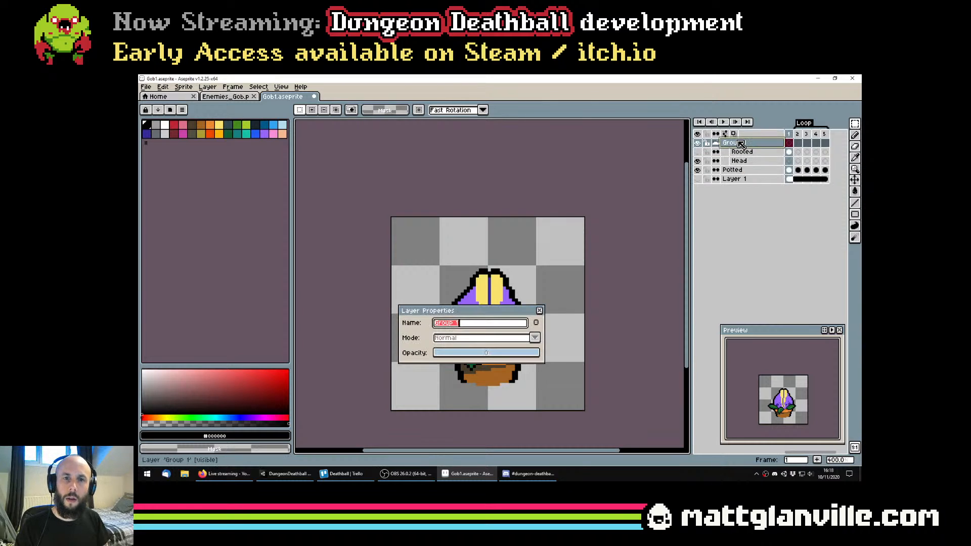
text(Rooted)
key(Return)
key(ctrl+s)
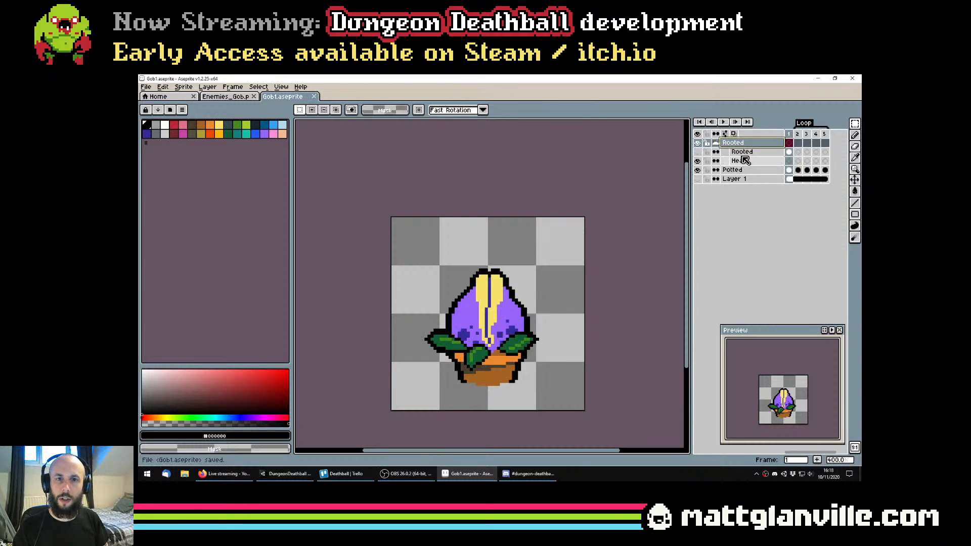
Leave only the Head layer of the group visible and paste the copied potted plant into it
click(698, 152)
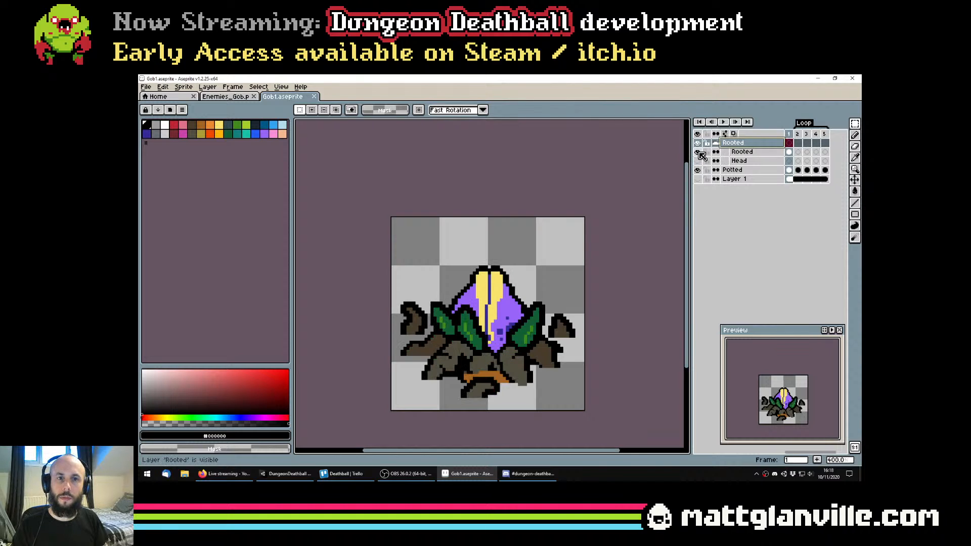
click(698, 152)
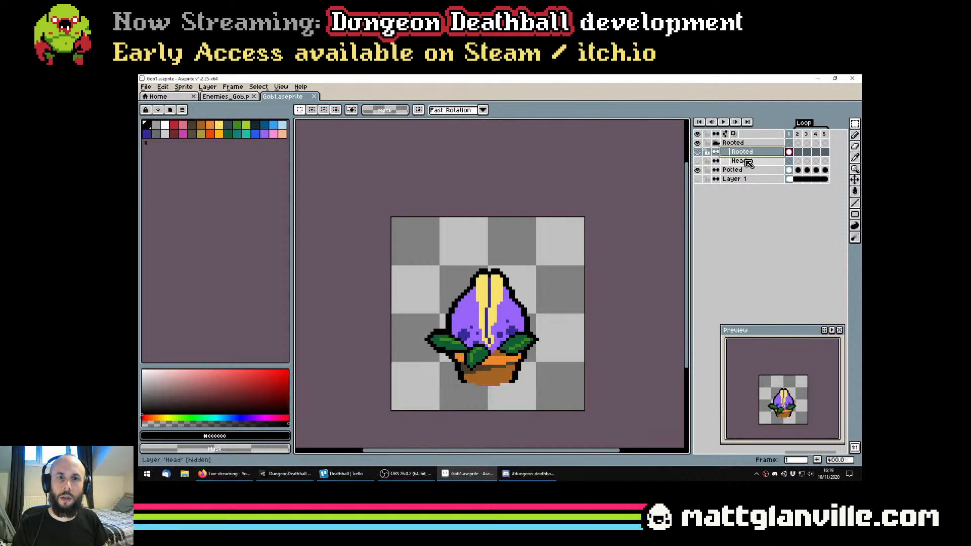
click(697, 169)
click(726, 161)
click(698, 161)
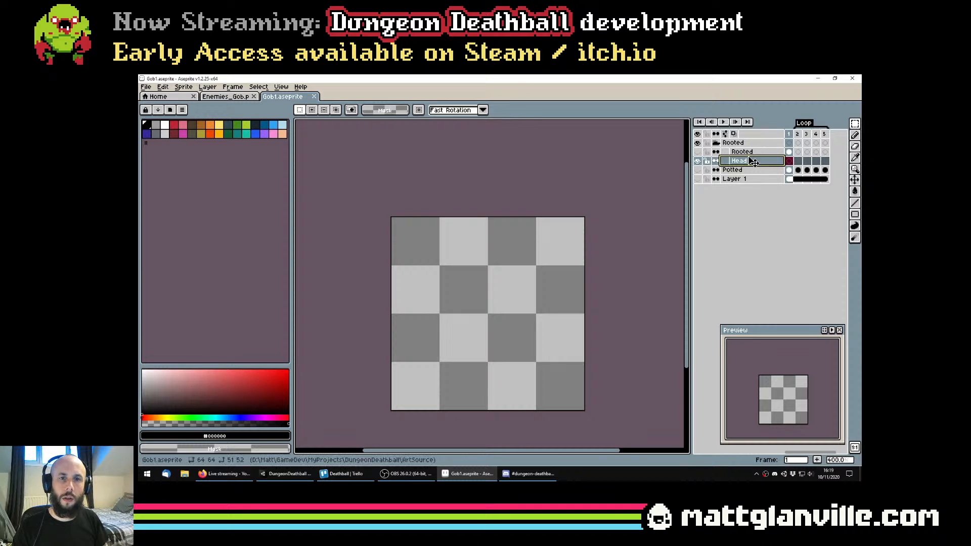
key(ctrl+v)
key(ctrl+d)
Clear the pot and leaf colours from the Head layer using the transparent Paint Bucket with Continuous off
scroll(460, 350, up, 2)
drag(460, 350, 465, 315)
key(g)
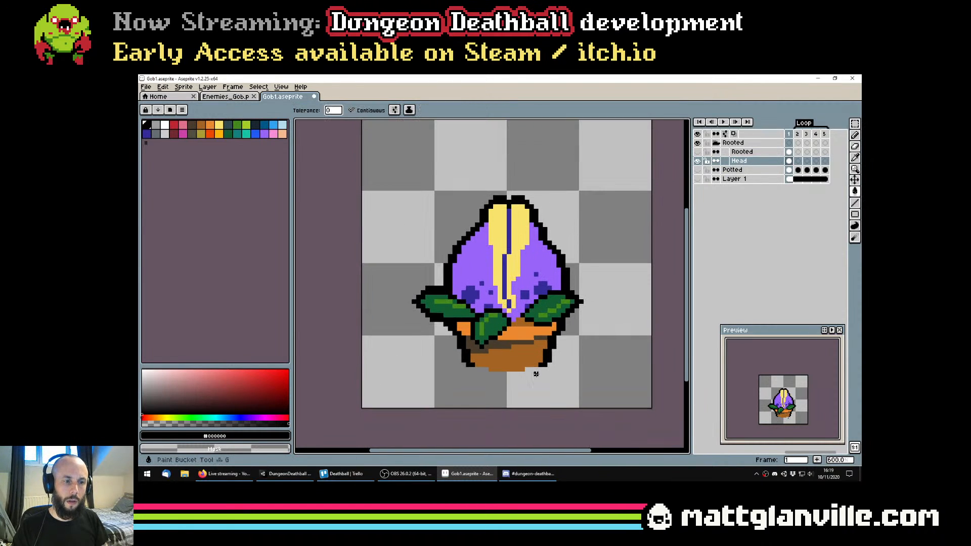
alt+click(536, 373)
click(351, 111)
click(541, 353)
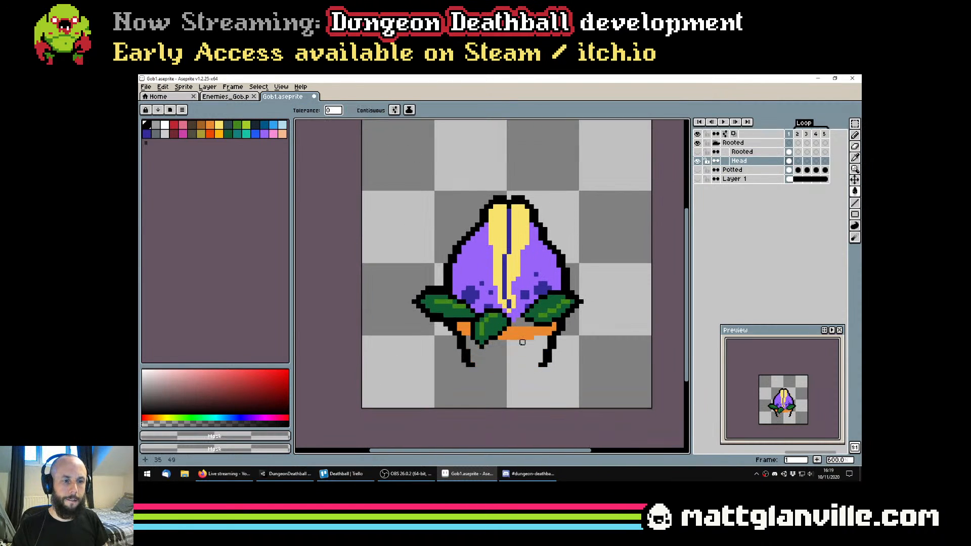
click(523, 338)
scroll(494, 337, down, 2)
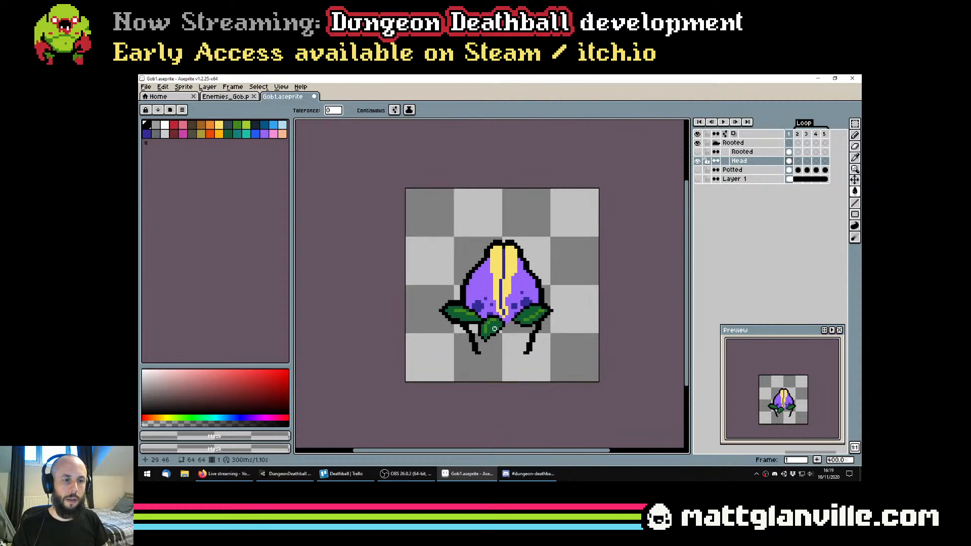
scroll(452, 322, up, 1)
click(453, 322)
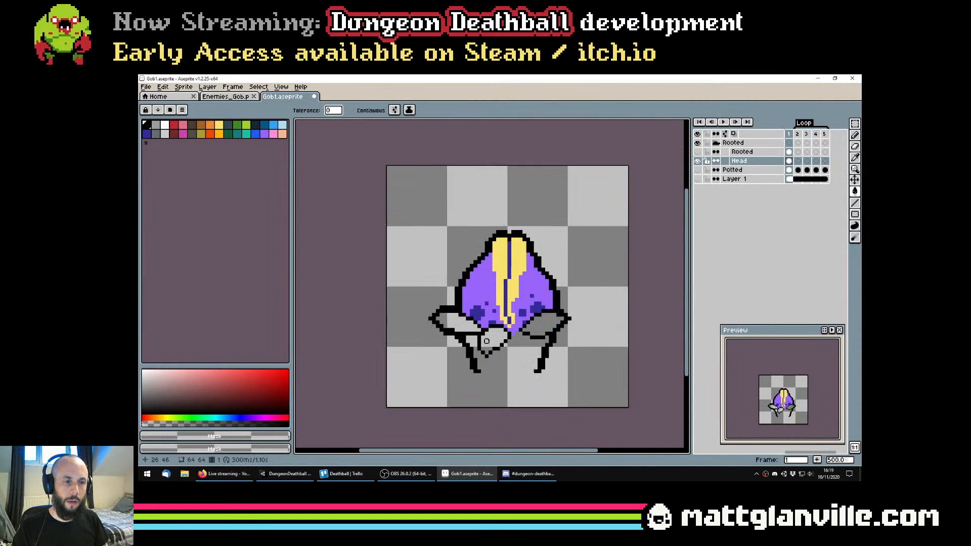
Erase the leftover leaf and pot outlines below the flower head on the Head layer
key(e)
mouse_move(539, 378)
mouse_down()
mouse_move(553, 331)
mouse_move(569, 326)
mouse_move(532, 337)
mouse_up()
key(ctrl+z)
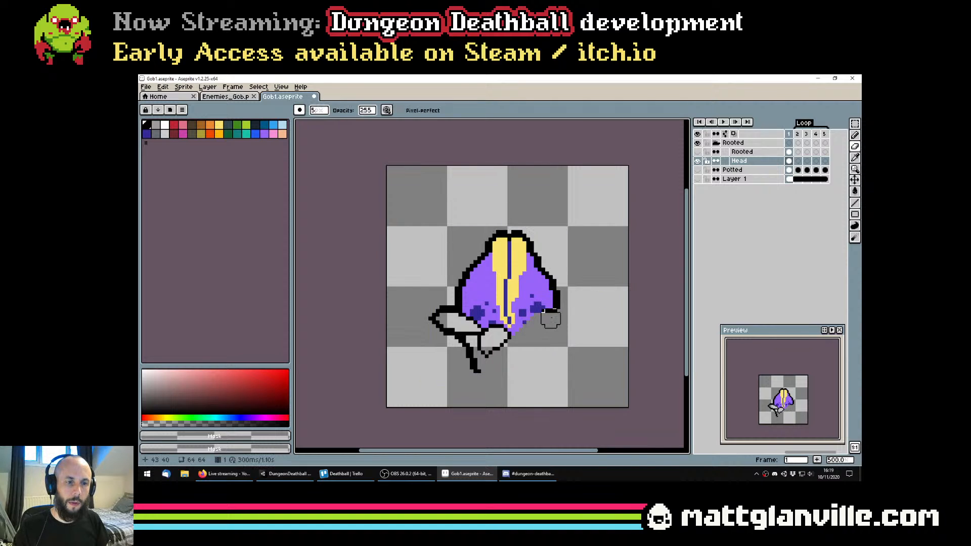
drag(488, 359, 497, 342)
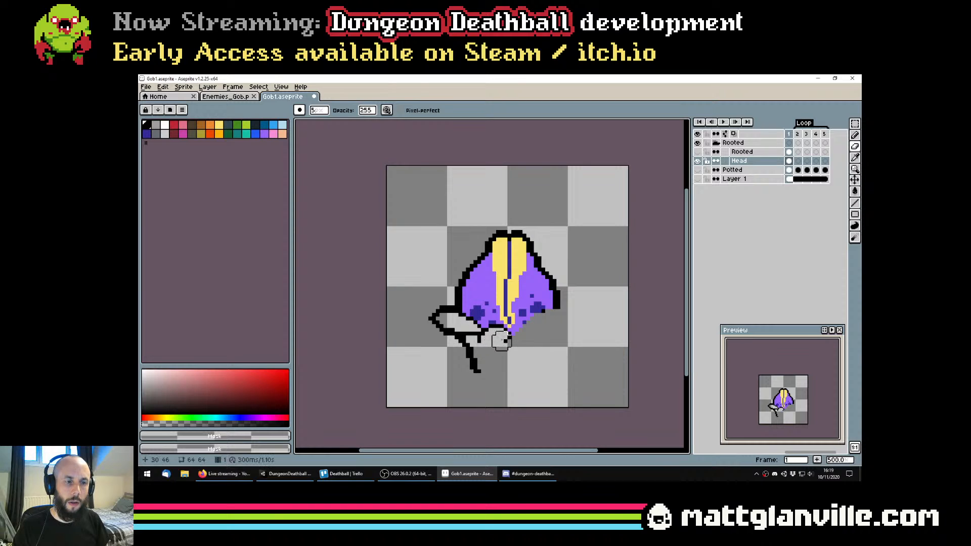
click(502, 337)
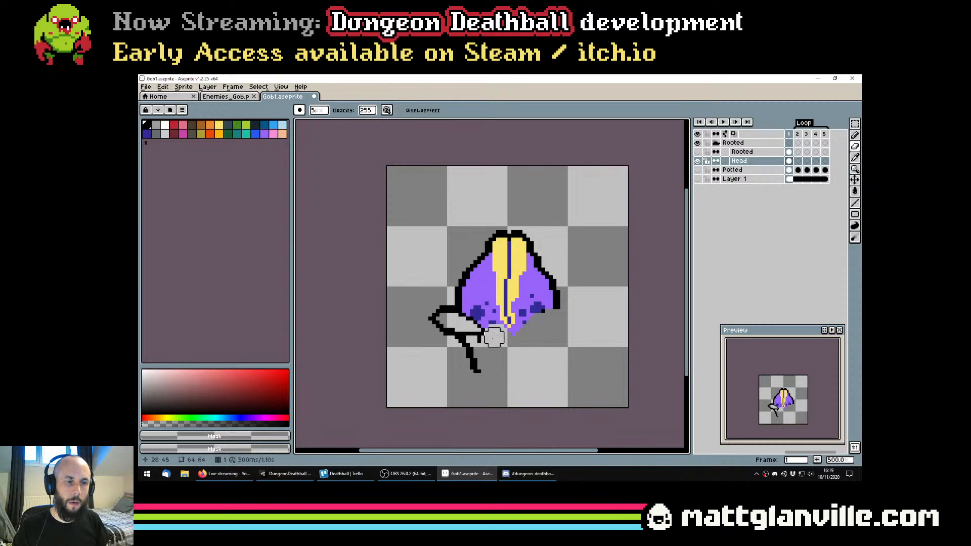
drag(486, 342, 483, 338)
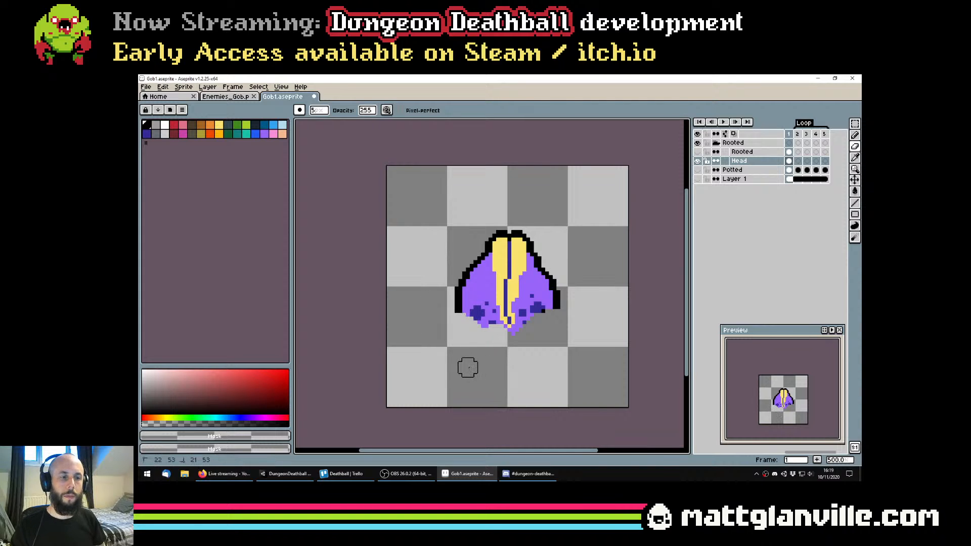
Touch up the dark spot on the head's lower edge with a 1-pixel #342a97 pencil and save the file
scroll(533, 363, down, 4)
scroll(533, 363, up, 8)
key(b)
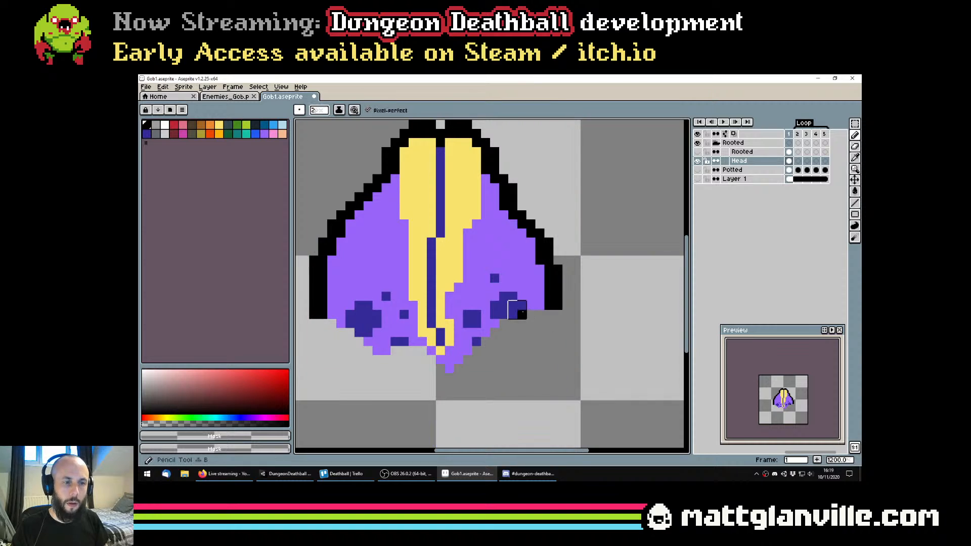
alt+click(518, 312)
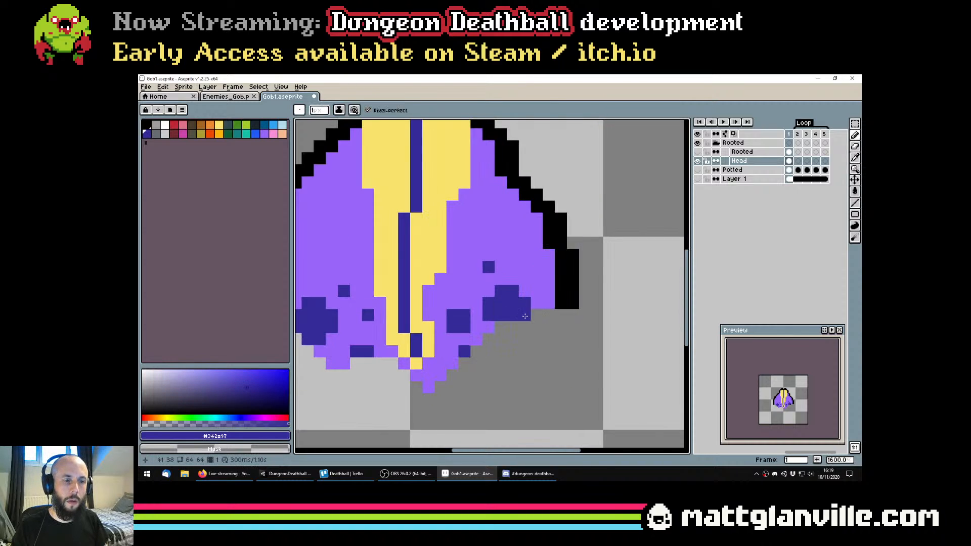
scroll(523, 328, down, 5)
scroll(523, 329, up, 1)
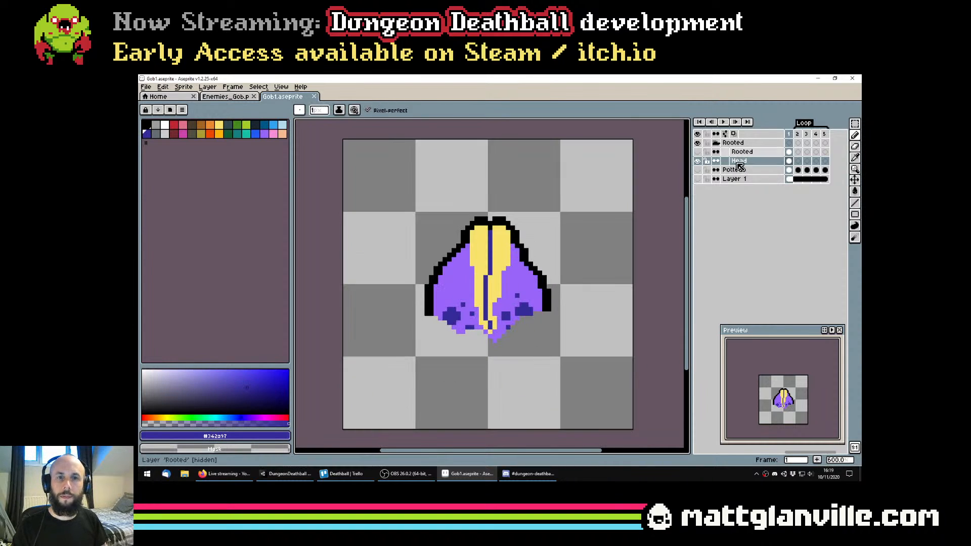
Compare the isolated head with the Rooted artwork by toggling the Rooted layer's visibility
click(698, 152)
click(698, 152)
click(698, 153)
click(698, 153)
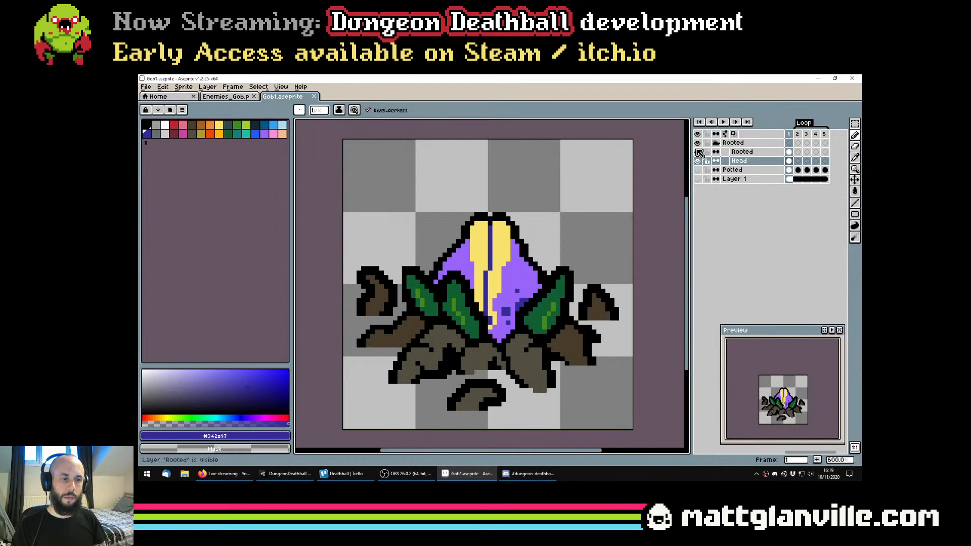
click(698, 153)
Show only the Rooted layer of the group and clear the flower's purple, dark blue and yellow fills with the non-contiguous Paint Bucket
click(739, 152)
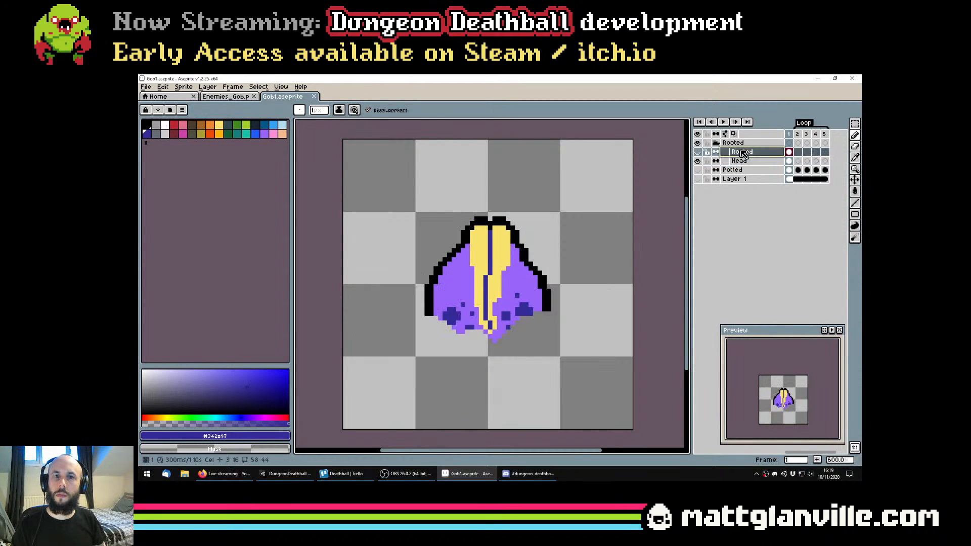
click(699, 161)
click(697, 153)
scroll(570, 223, down, 1)
scroll(534, 233, up, 1)
key(g)
alt+click(553, 230)
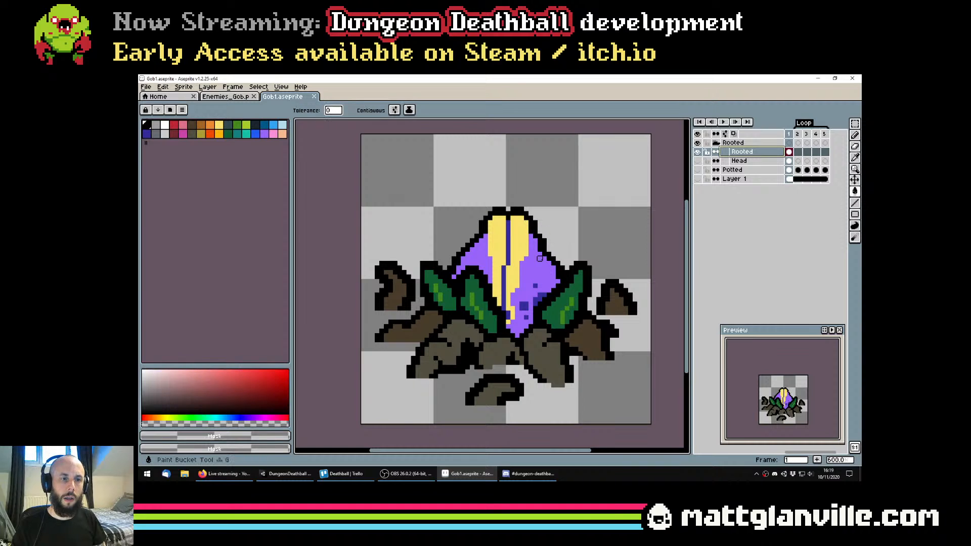
click(539, 272)
key(ctrl+z)
click(539, 274)
click(539, 294)
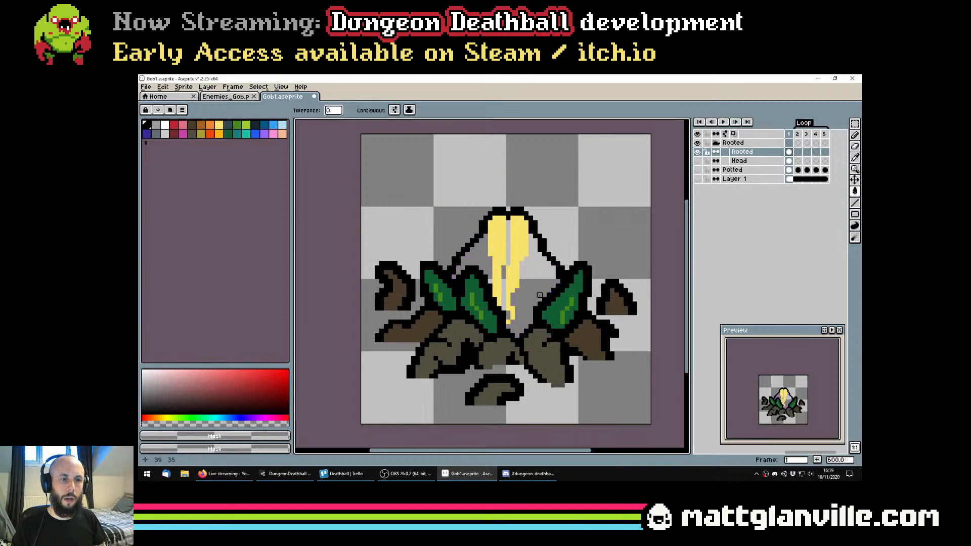
click(512, 258)
Detach the flower's outline from the leaves on the Rooted layer, clear it with a contiguous fill, and save the file
scroll(467, 264, up, 4)
key(e)
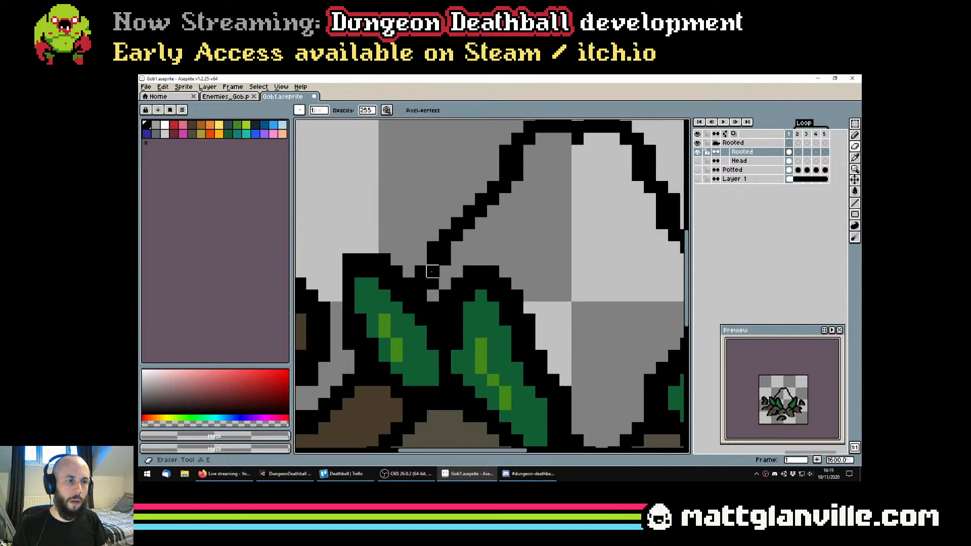
scroll(432, 272, down, 4)
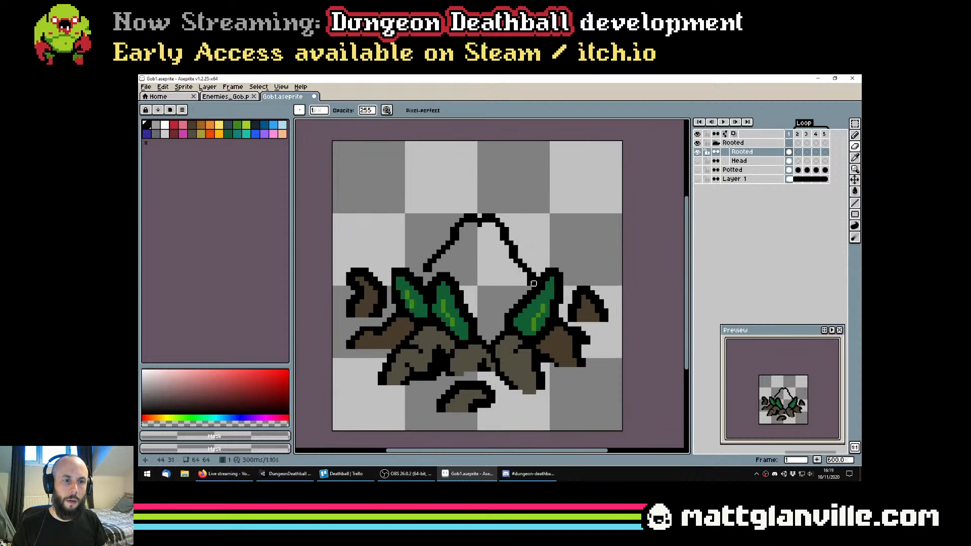
key(g)
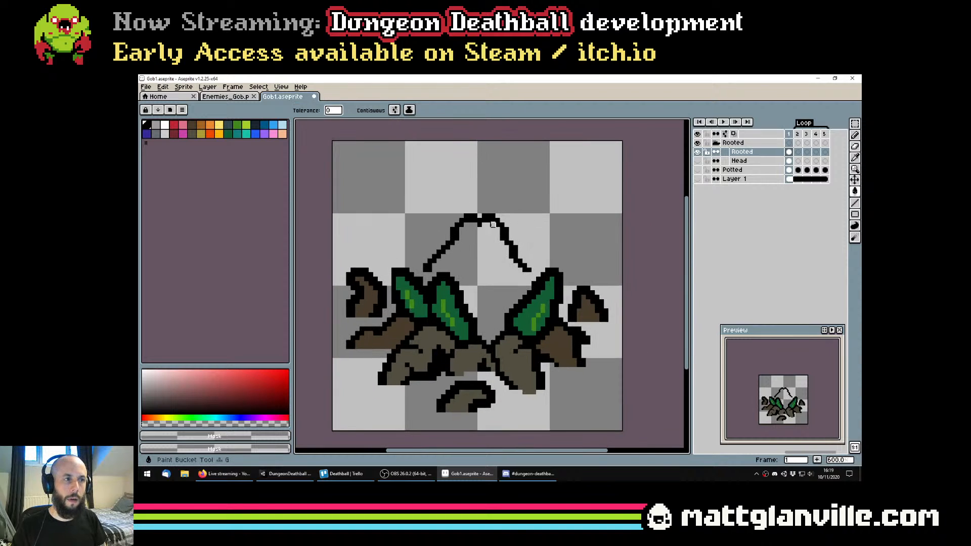
click(370, 110)
click(504, 233)
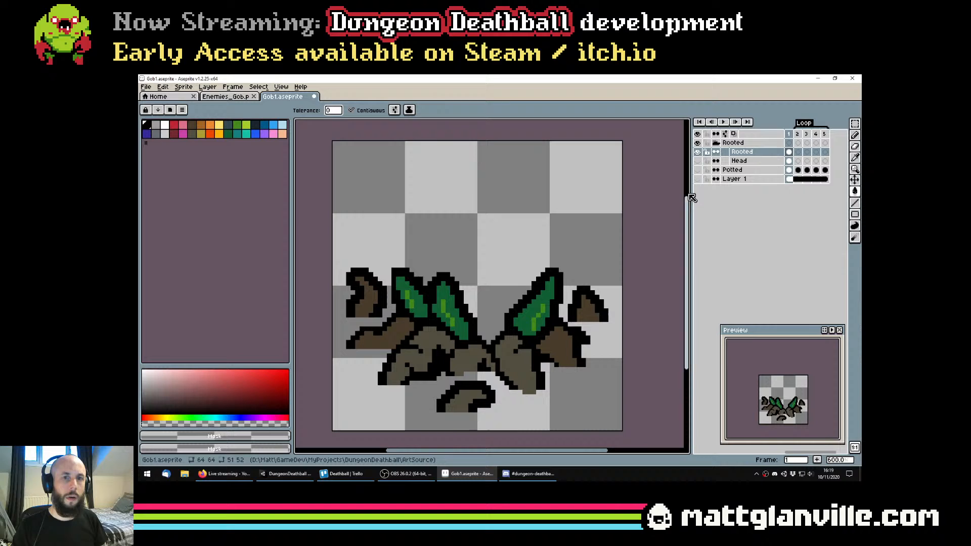
Make the Head layer visible together with the Rooted layer
click(697, 161)
scroll(543, 219, down, 5)
scroll(544, 220, up, 2)
Try shifting the Head layer slightly behind the leaves with the Move tool, then undo the move
click(739, 162)
key(v)
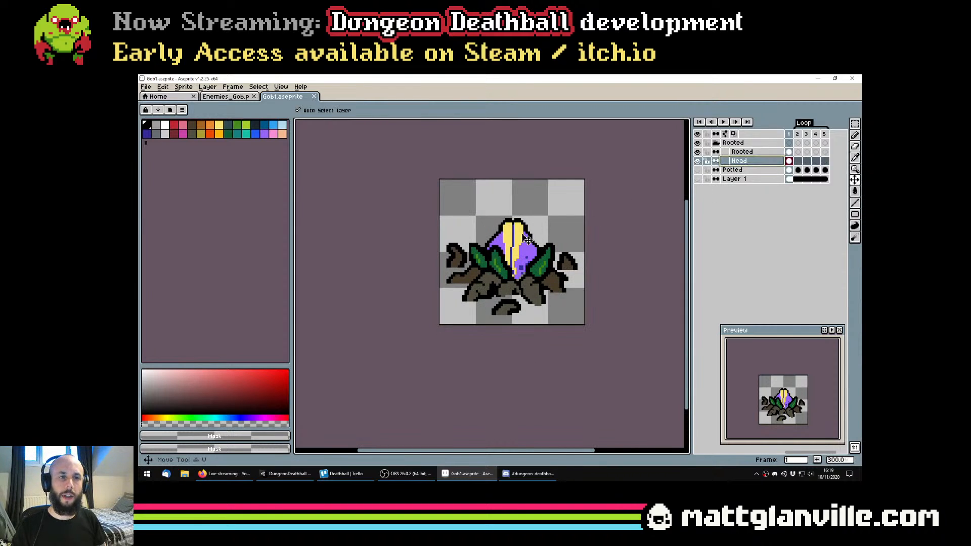
mouse_move(525, 248)
mouse_down()
mouse_move(523, 234)
mouse_move(525, 263)
mouse_move(524, 246)
mouse_up()
key(ctrl+z)
scroll(545, 258, down, 1)
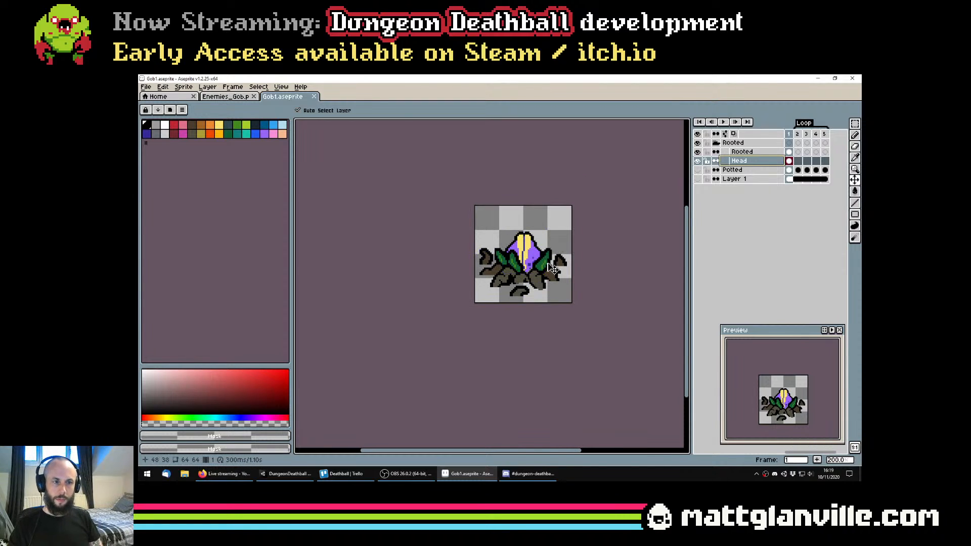
Try the Rooted layer 3 pixels lower, restore its position, and save the file
scroll(554, 243, up, 2)
click(741, 152)
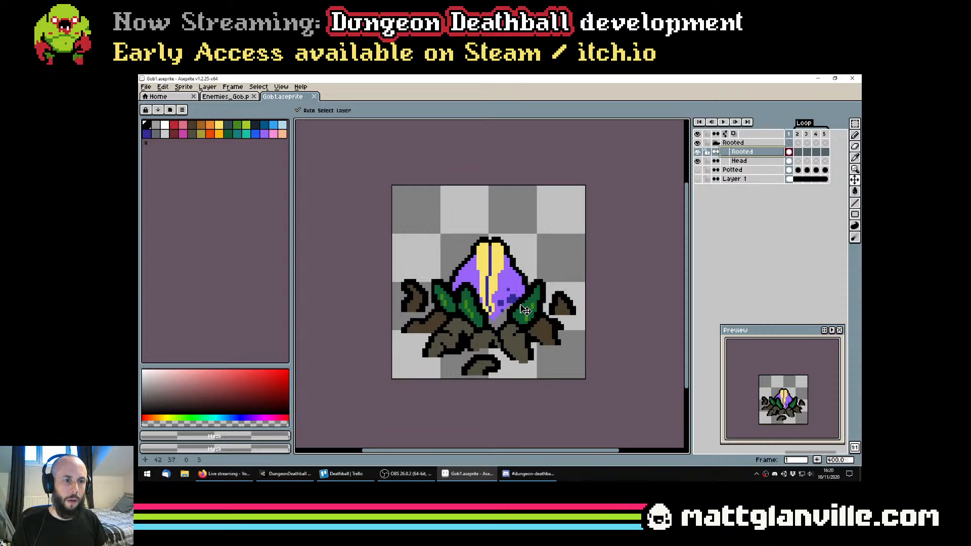
key(ctrl+s)
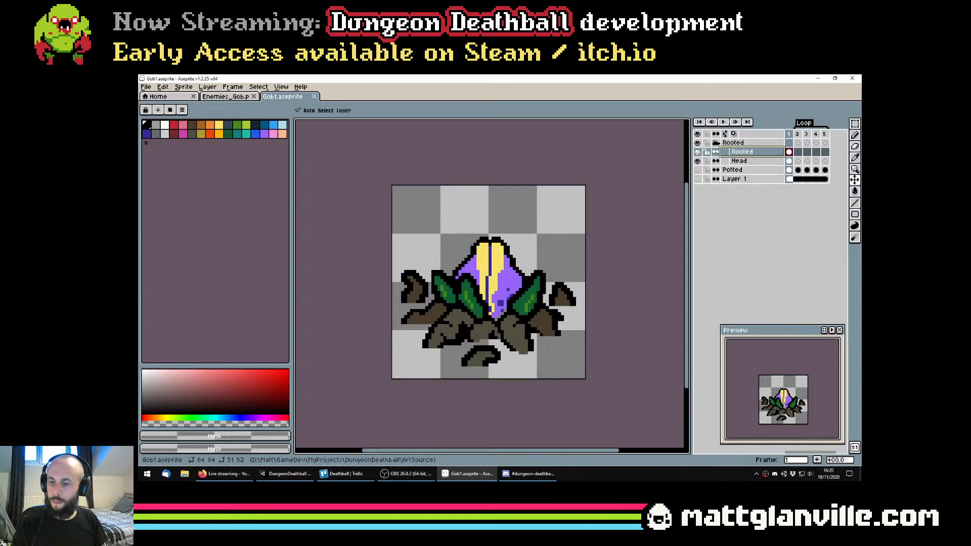
key(alt+Tab)
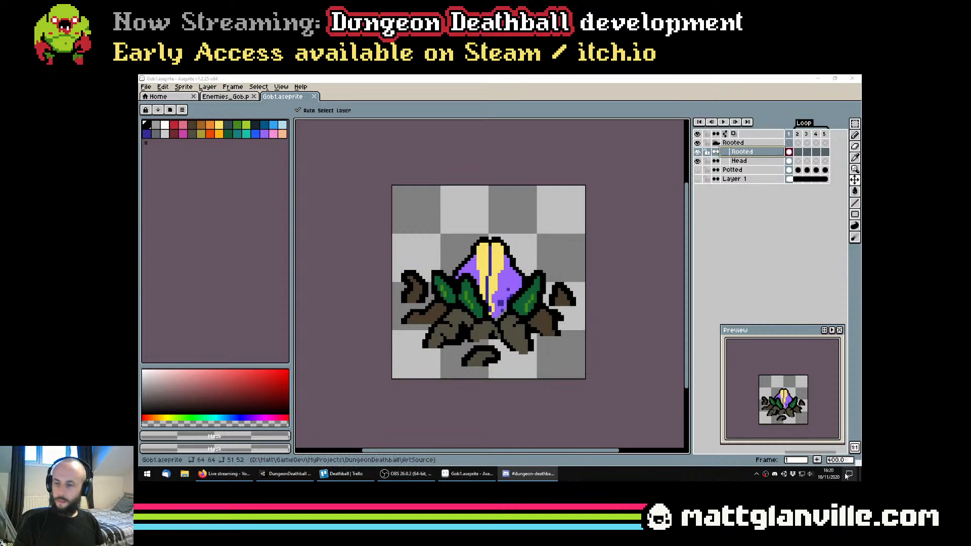
scroll(476, 297, up, 1)
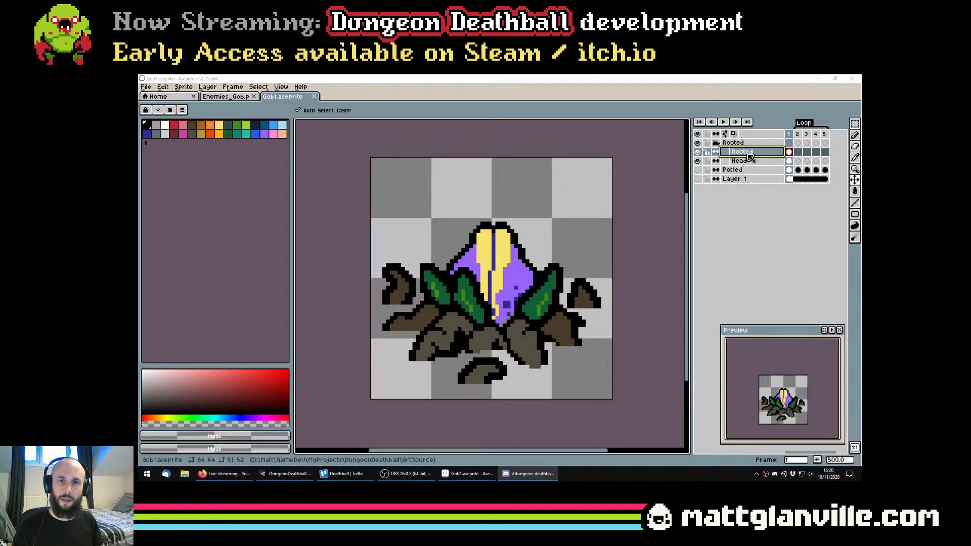
scroll(436, 279, up, 2)
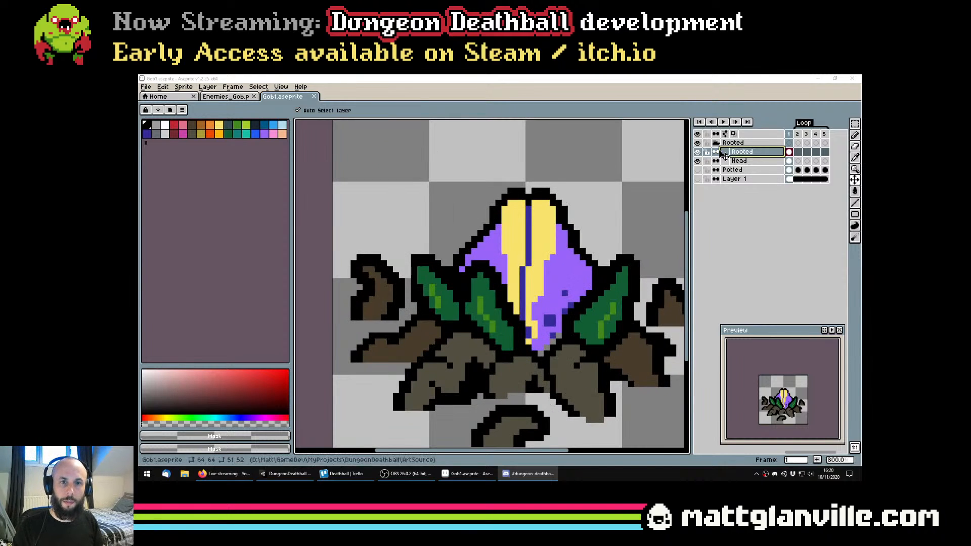
click(780, 185)
Select the green areas of all three leaves on the Rooted layer using the Magic Wand with tolerance 5 and Continuous off
drag(641, 194, 639, 188)
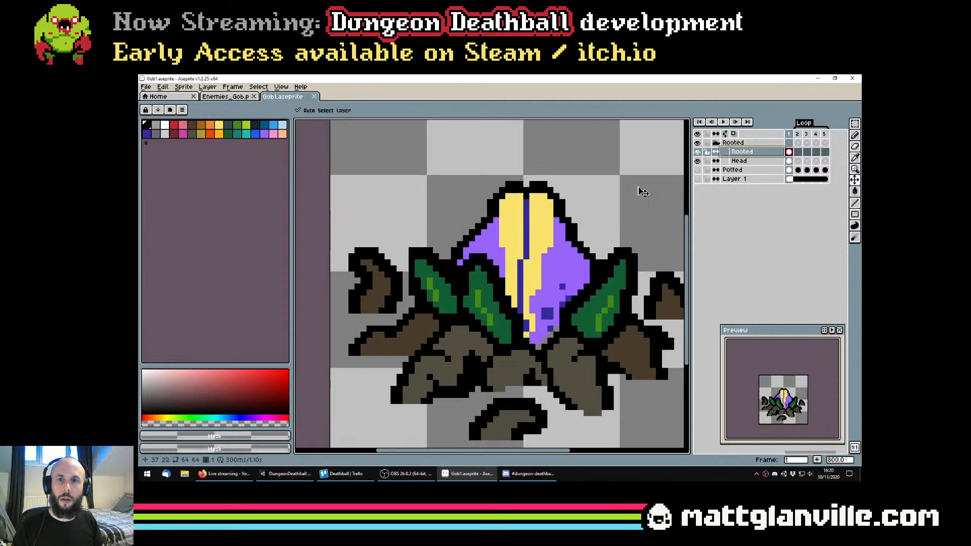
key(w)
click(434, 286)
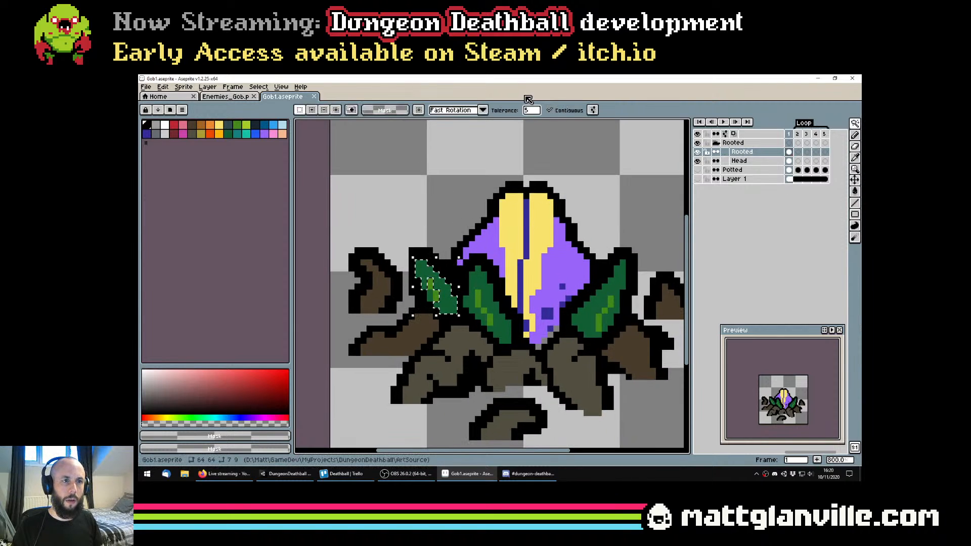
click(549, 110)
click(494, 321)
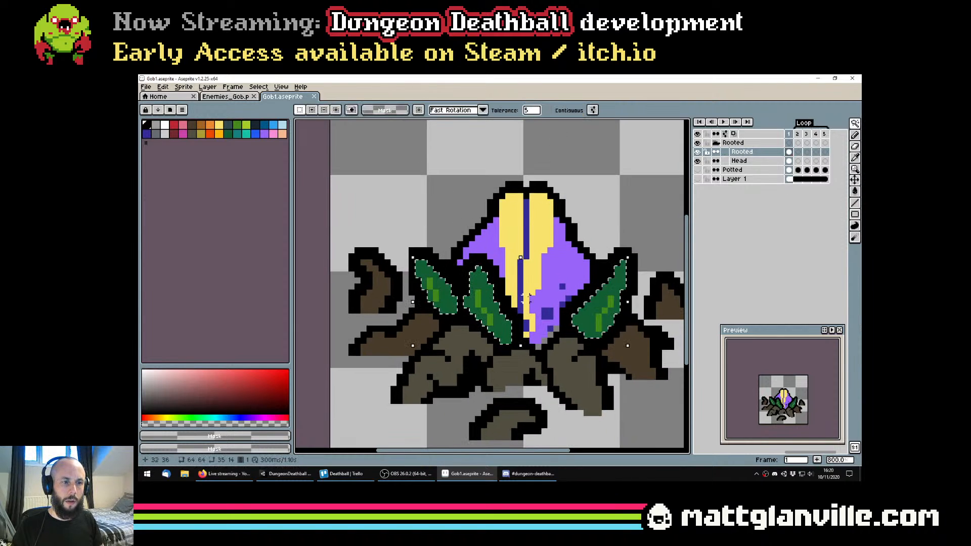
scroll(495, 321, down, 1)
Create a new layer from the selected leaf areas, name it Leaves, and save the file
click(258, 87)
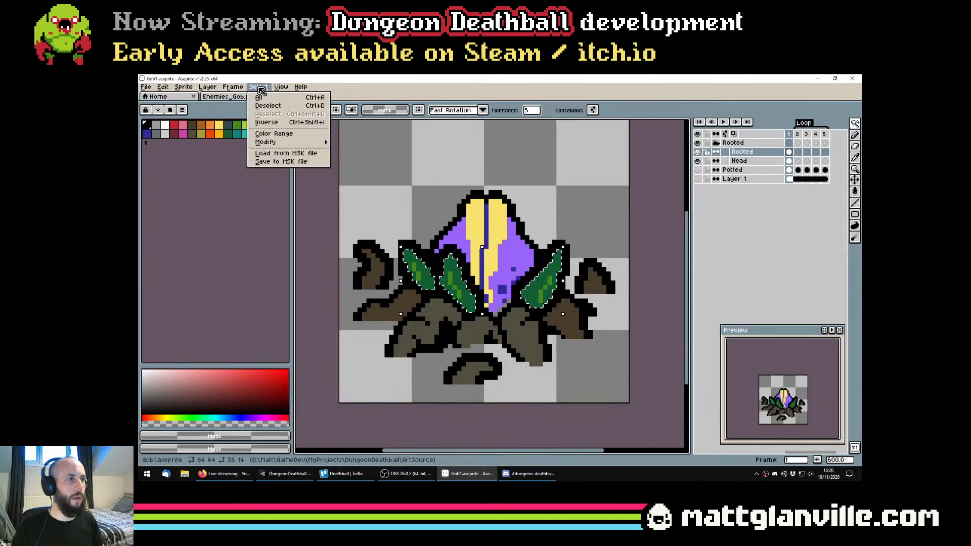
mouse_move(214, 90)
mouse_move(218, 133)
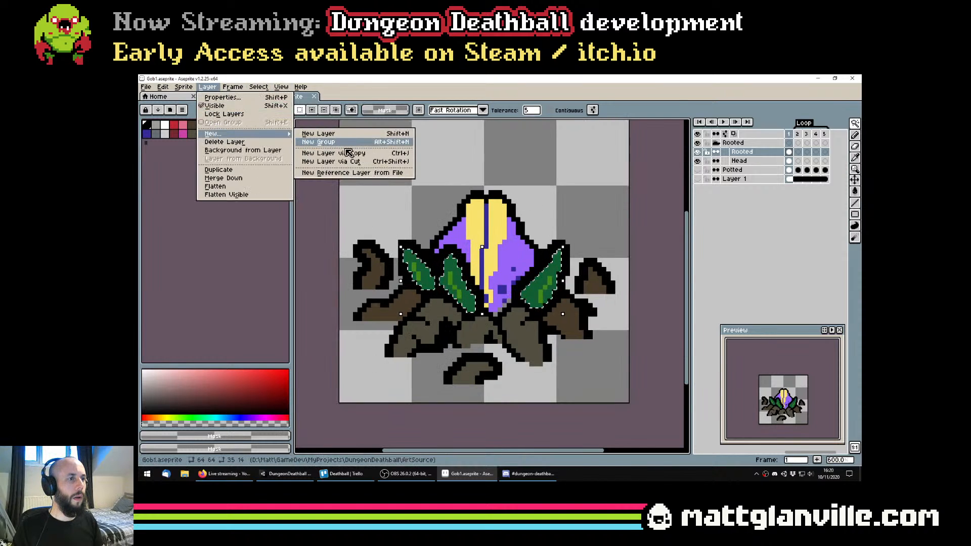
click(364, 157)
double_click(745, 153)
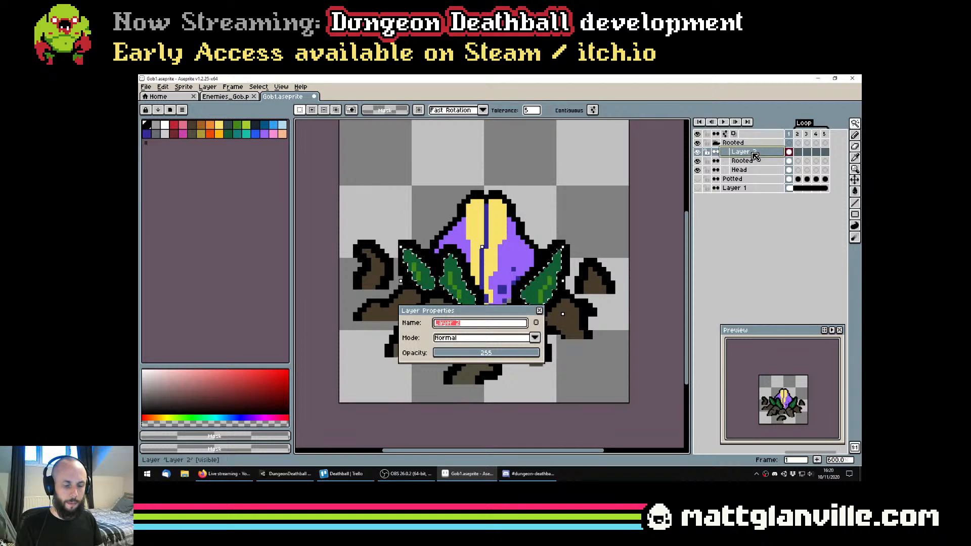
text(Leaves)
key(Return)
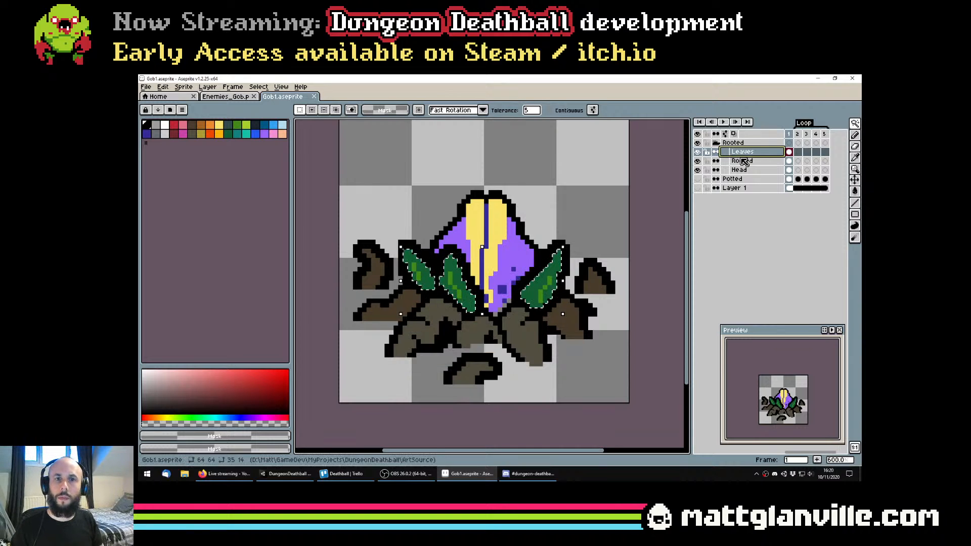
Make the Rooted layer active again and clear the leaf selection
click(731, 161)
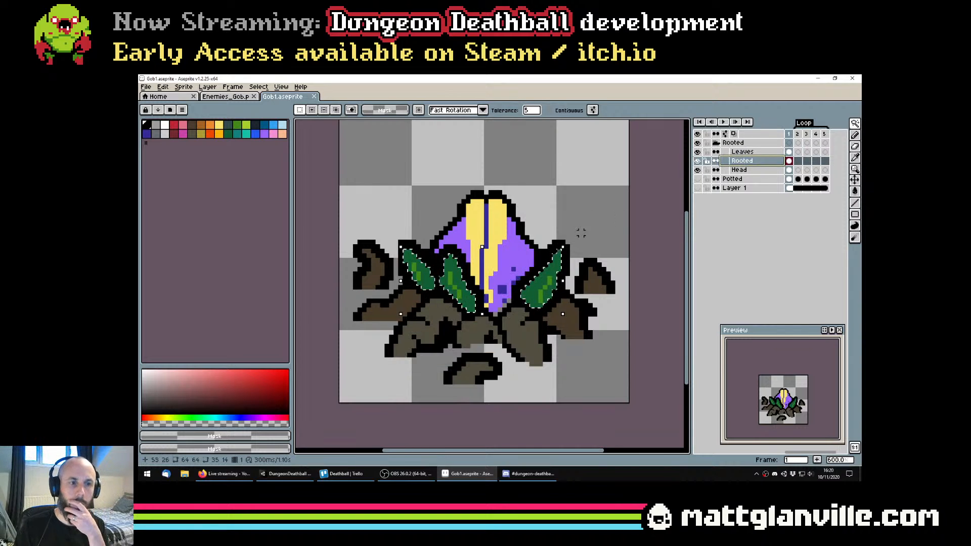
scroll(568, 217, down, 1)
scroll(530, 243, up, 2)
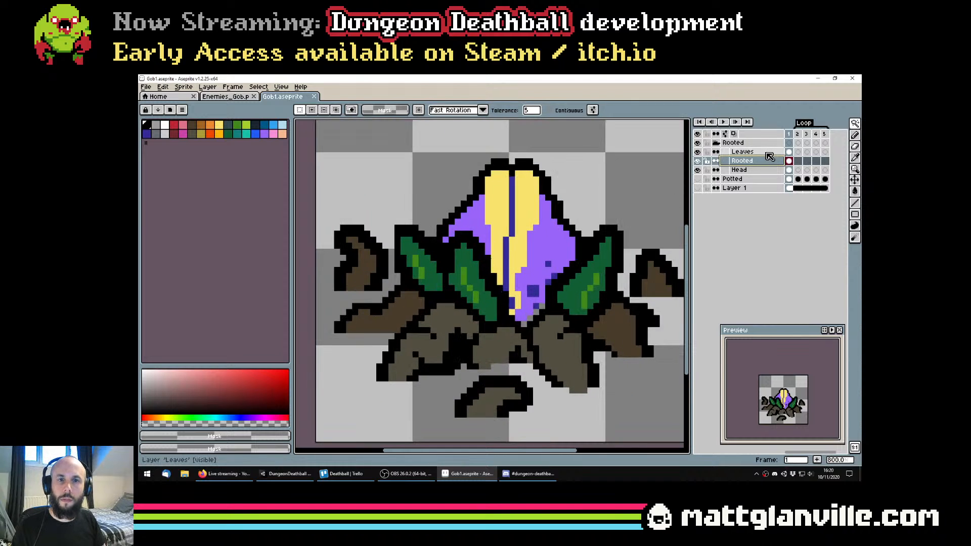
Hide the Head and Leaves layers and cut the upper black leaf outlines from the Rooted layer with a rectangular selection
click(698, 171)
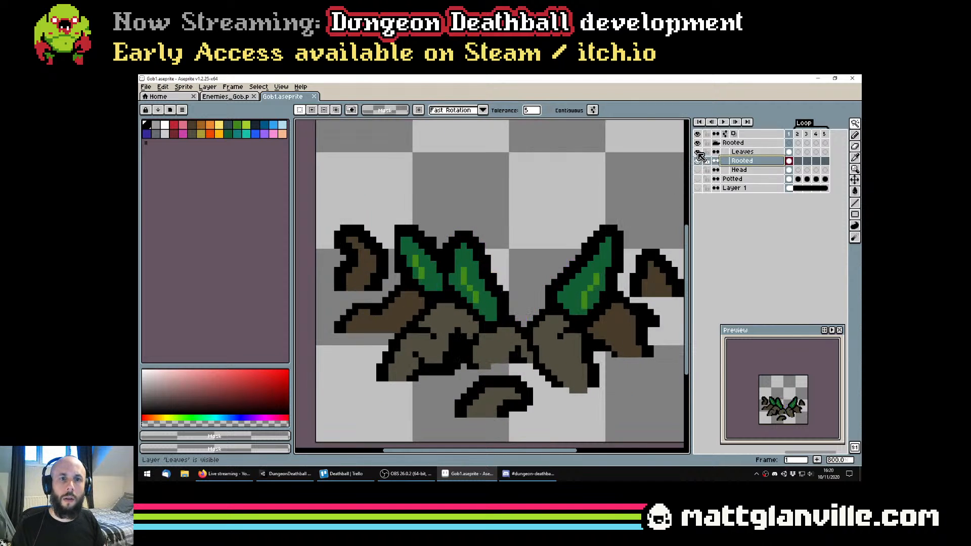
click(699, 160)
click(699, 161)
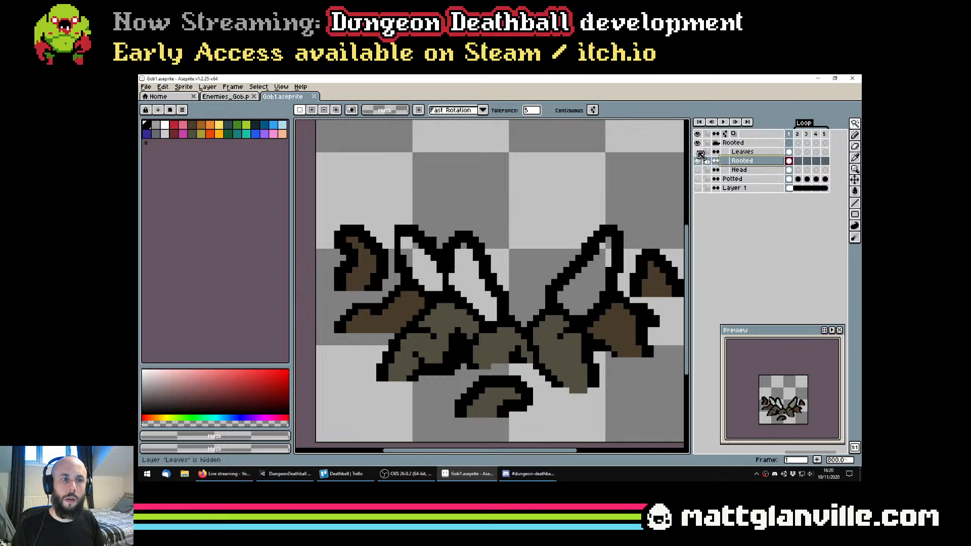
key(m)
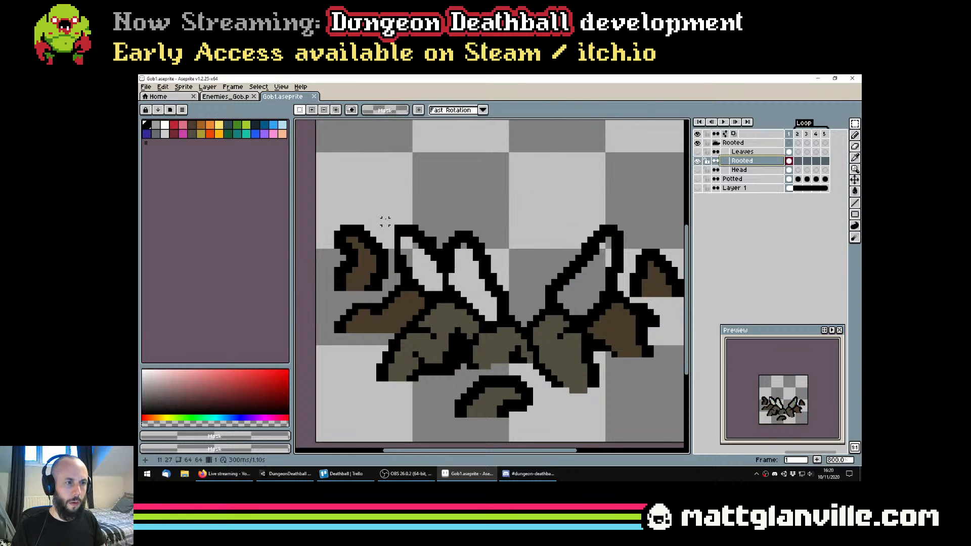
drag(391, 221, 625, 281)
key(Delete)
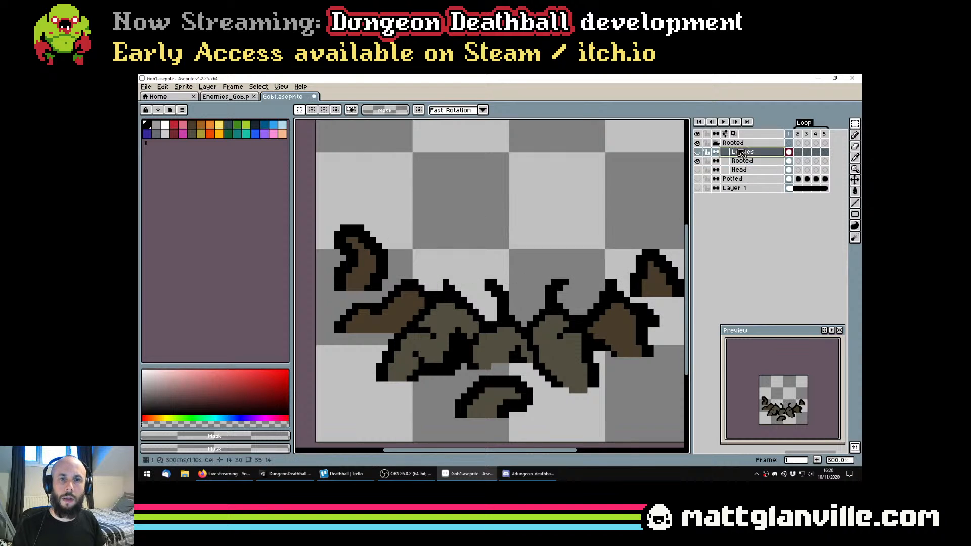
Save the file, clear the selection, and marquee the three leftover leaf-outline stubs above the roots
click(698, 152)
click(697, 152)
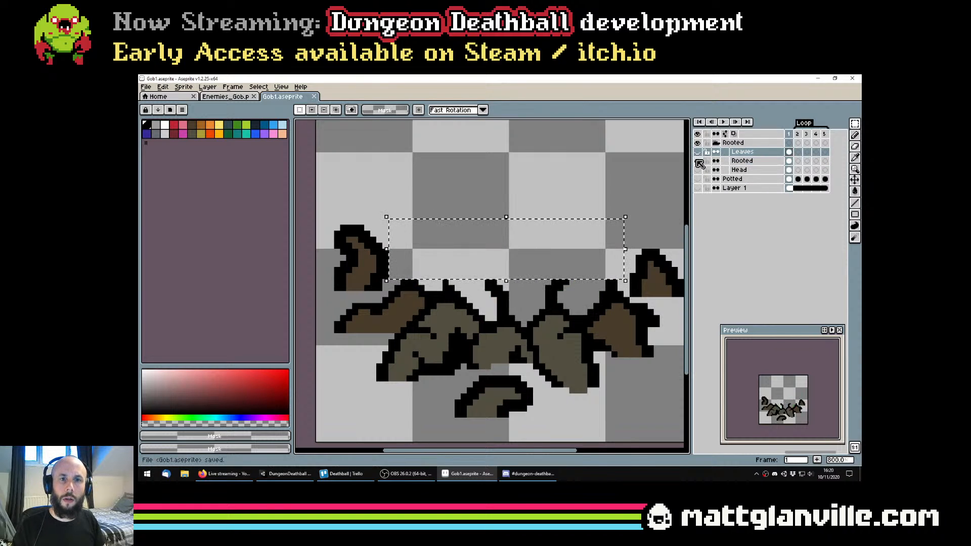
click(698, 160)
key(ctrl+s)
click(698, 161)
key(ctrl+d)
scroll(483, 285, down, 1)
scroll(484, 286, up, 2)
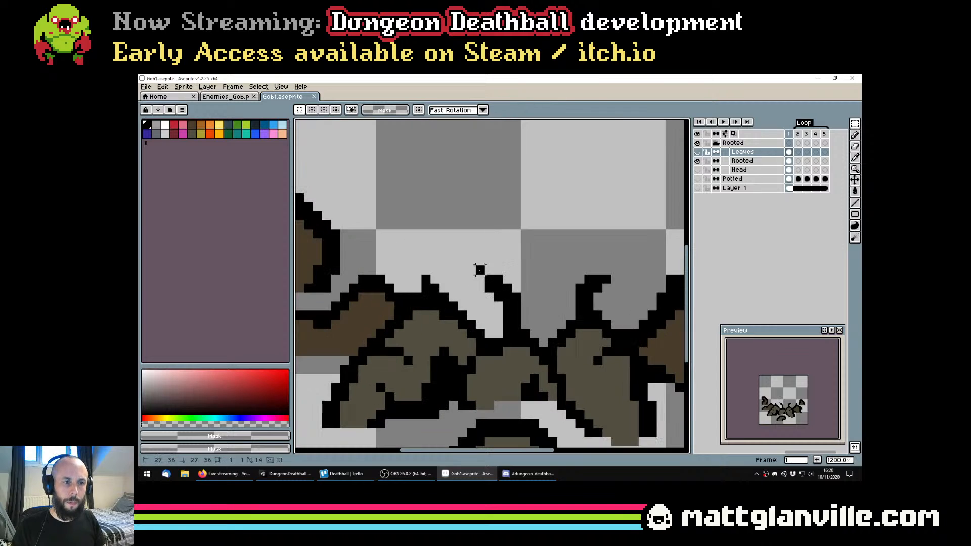
drag(480, 271, 535, 326)
drag(571, 270, 617, 306)
drag(417, 270, 444, 288)
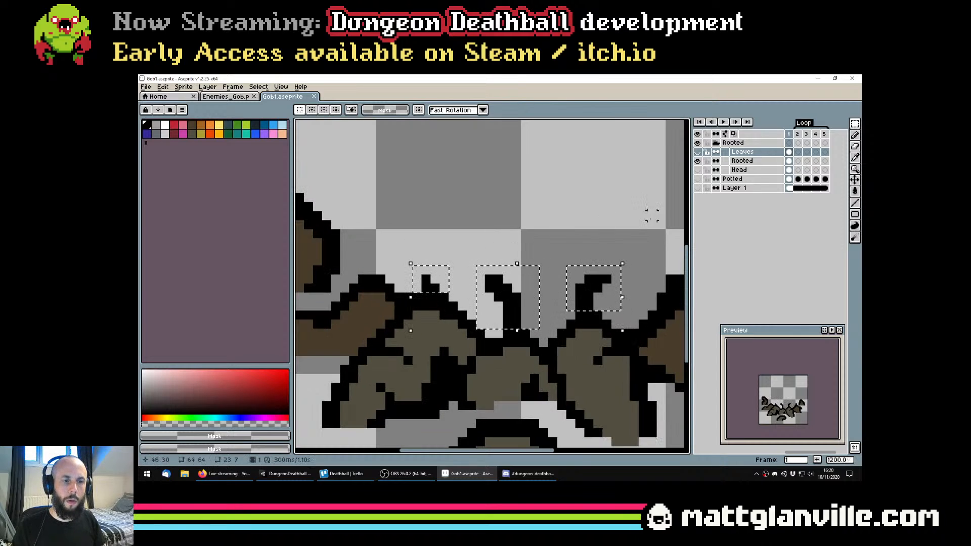
Try pasting the cut outlines onto the Leaves layer and inspect that layer with Rooted hidden
click(698, 151)
key(ctrl+v)
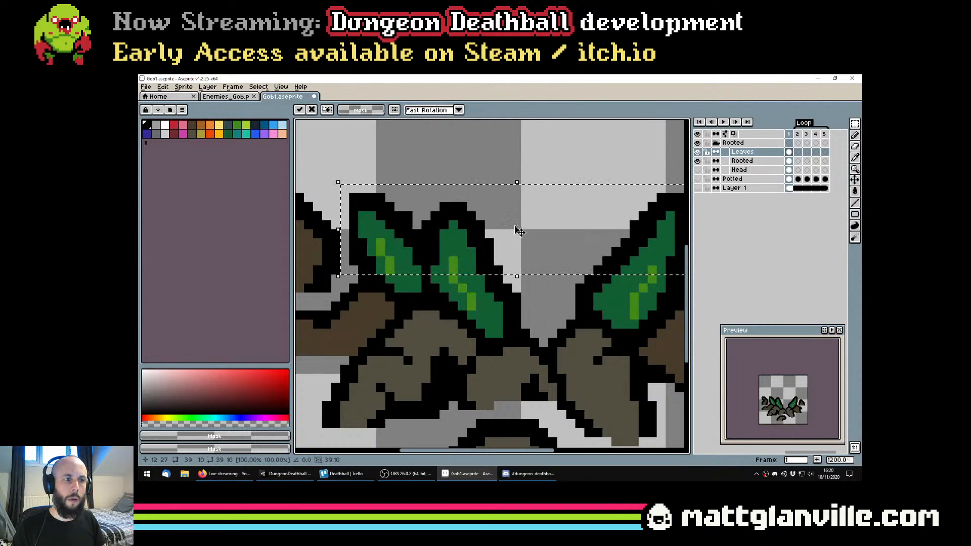
click(697, 153)
click(697, 161)
click(698, 161)
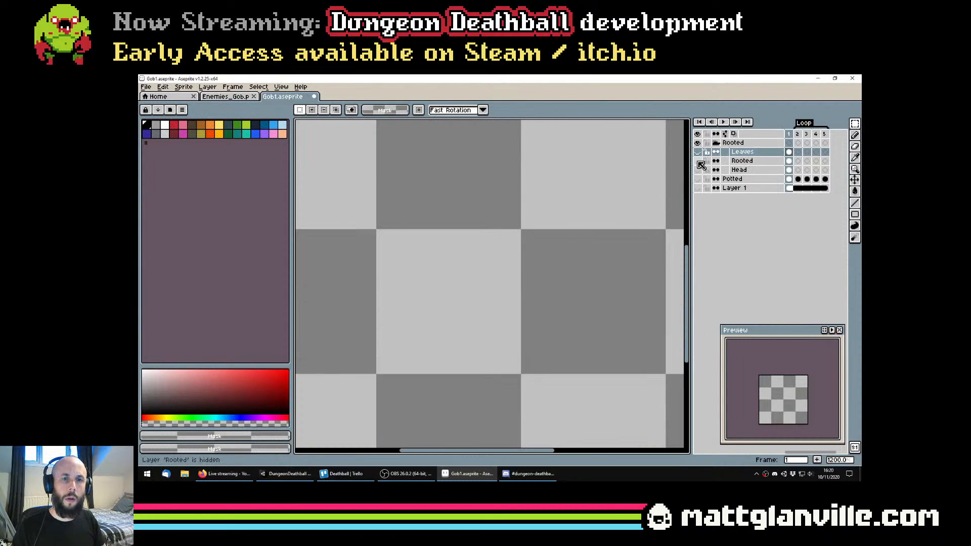
click(698, 153)
click(698, 152)
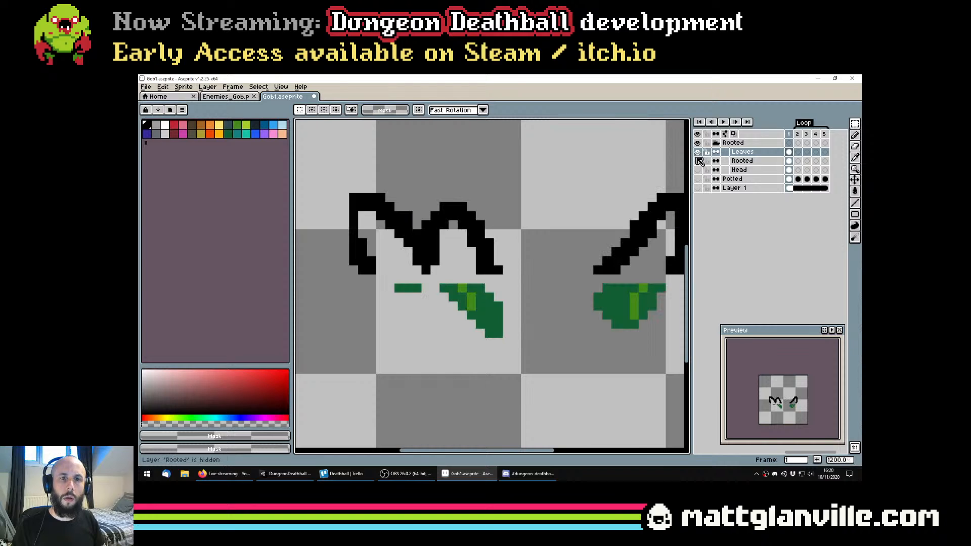
click(698, 160)
click(698, 161)
scroll(580, 224, down, 5)
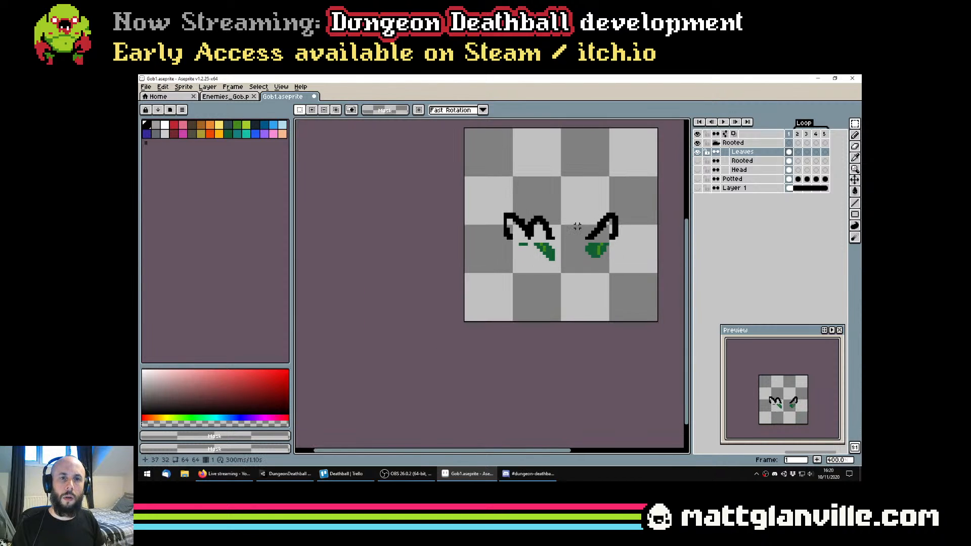
key(ctrl+s)
Undo the faulty outline paste and restore the black outlines on the Leaves layer with the green fills intact
drag(571, 242, 492, 268)
scroll(491, 269, up, 2)
key(ctrl+z)
key(ctrl+z)
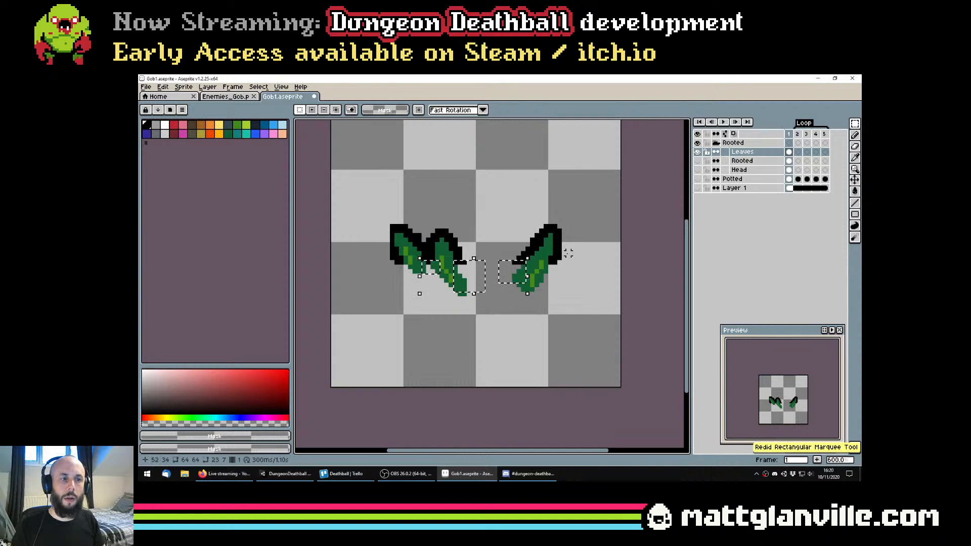
scroll(567, 253, up, 1)
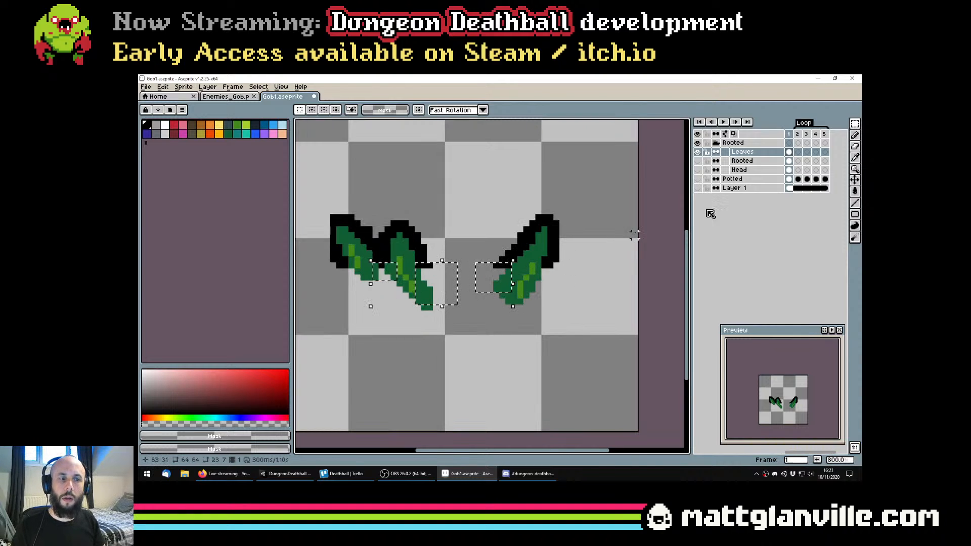
Transfer the three selected outline stubs from the Rooted layer to the same position on the Leaves layer
click(697, 160)
scroll(581, 206, up, 1)
scroll(396, 246, down, 1)
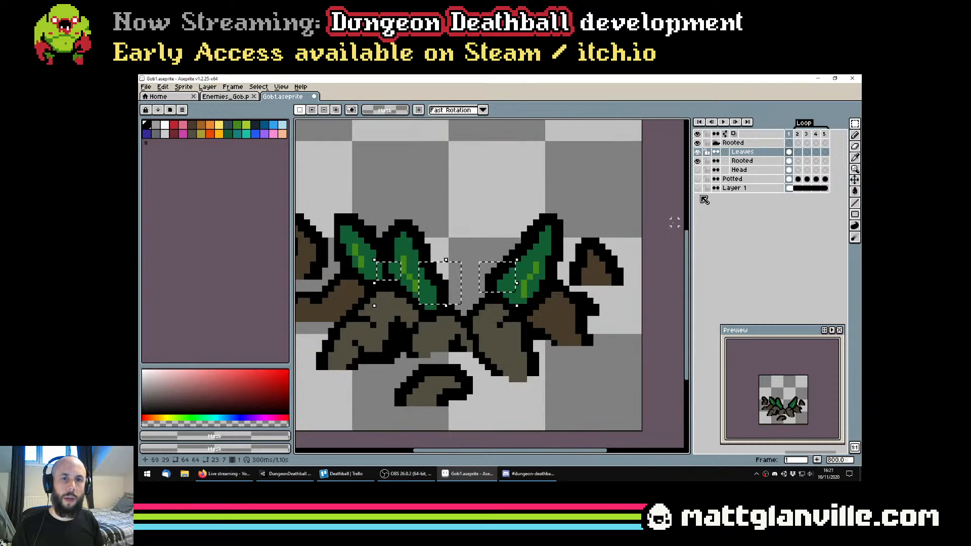
click(697, 152)
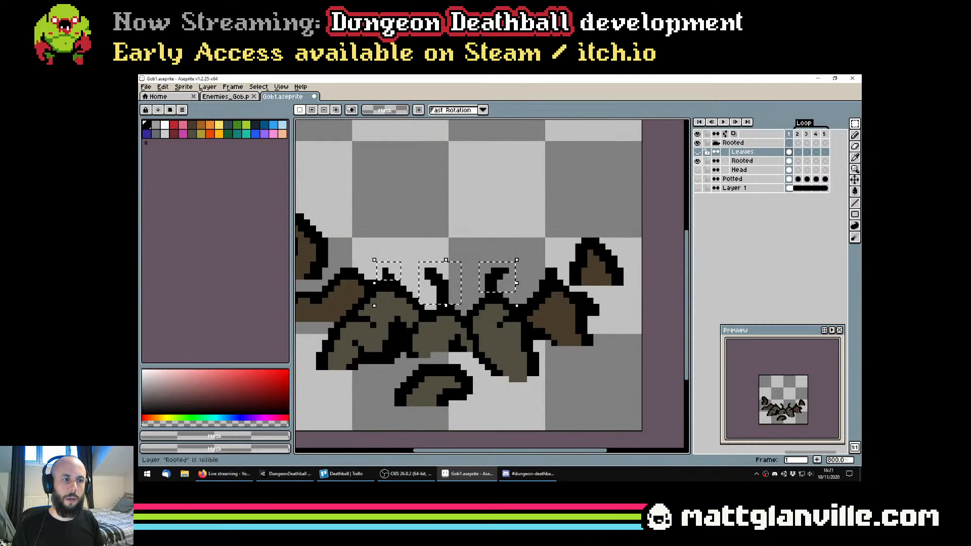
click(742, 161)
click(697, 152)
click(757, 152)
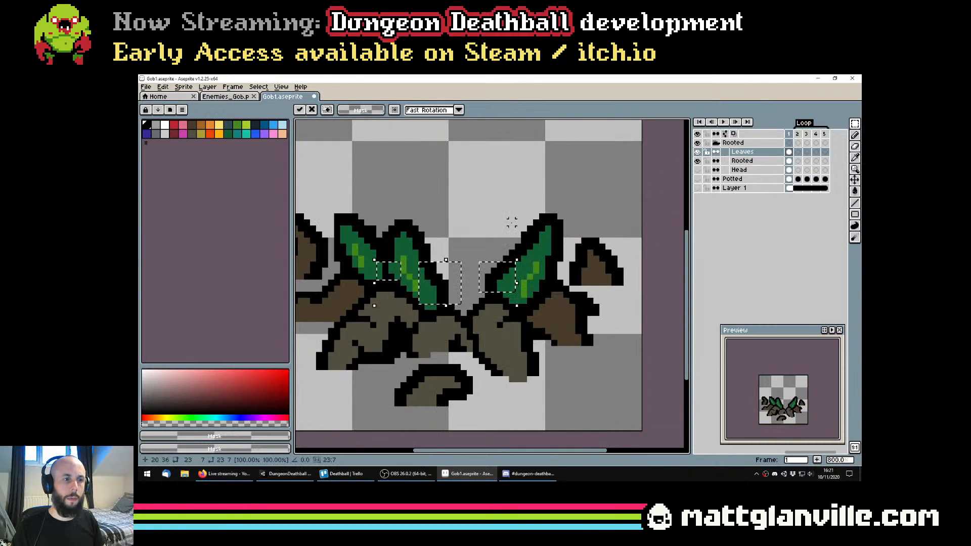
Check the separated leaf artwork by toggling the Rooted and Leaves layers, and dismiss the break reminder
click(698, 161)
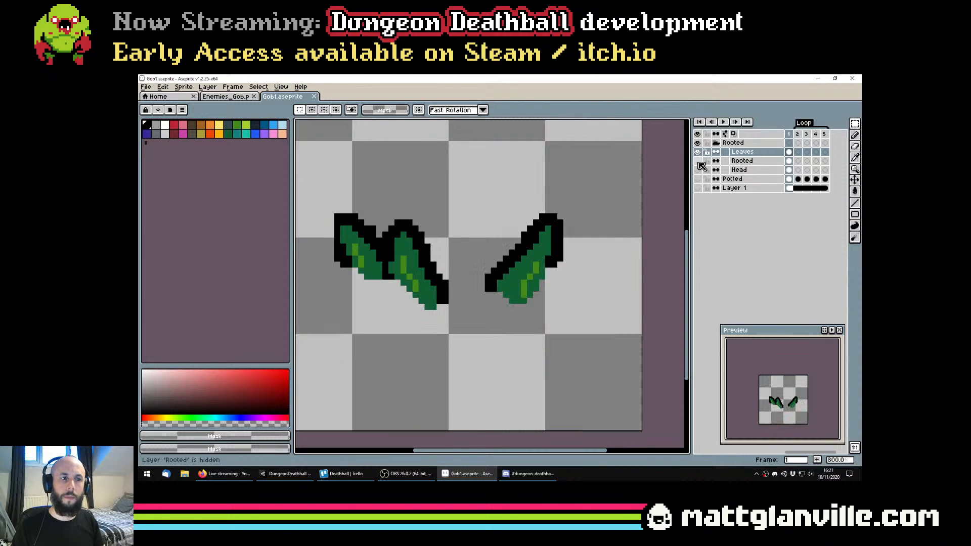
click(698, 162)
click(698, 152)
click(698, 152)
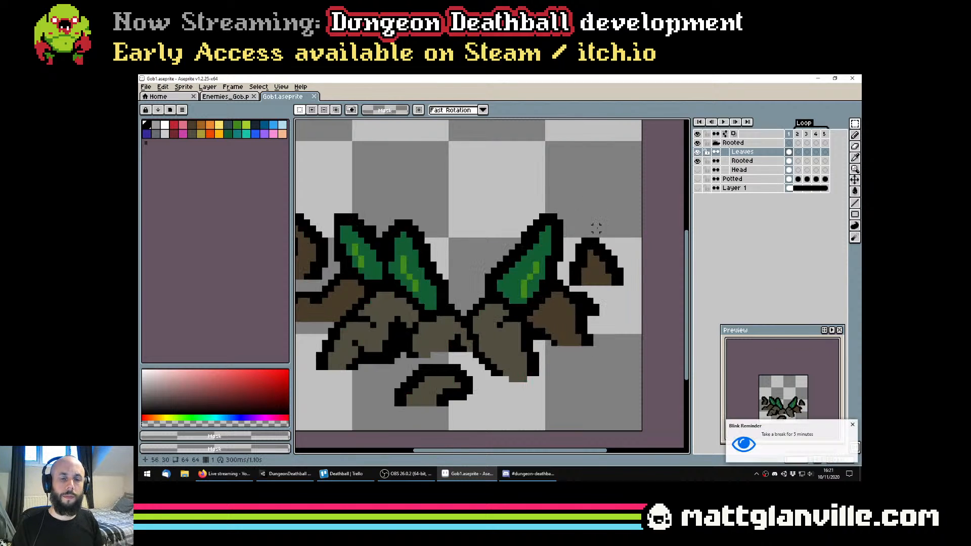
drag(528, 217, 544, 229)
scroll(545, 229, down, 1)
click(852, 426)
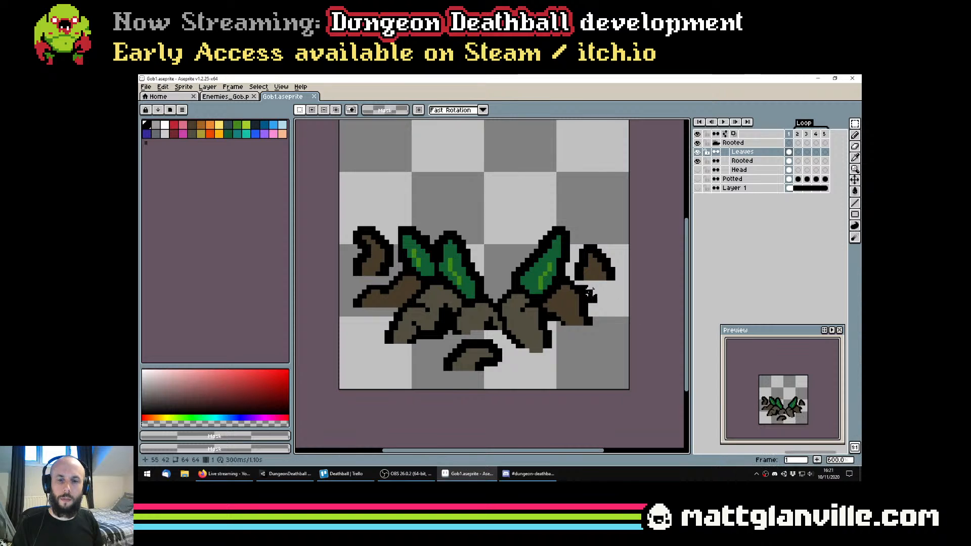
Reorder the Leaves layer below the Rooted layer and shift the leaves about 2 pixels down
click(751, 154)
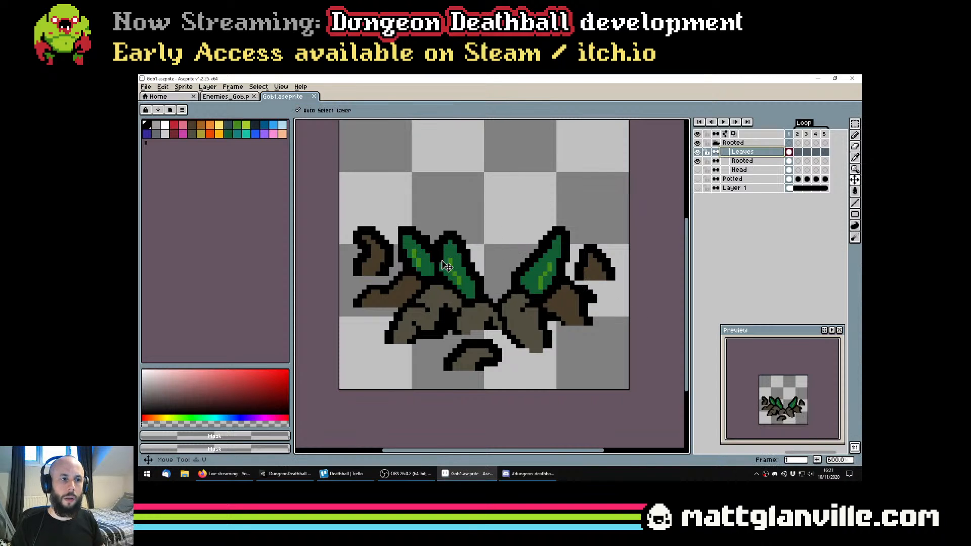
key(ctrl+z)
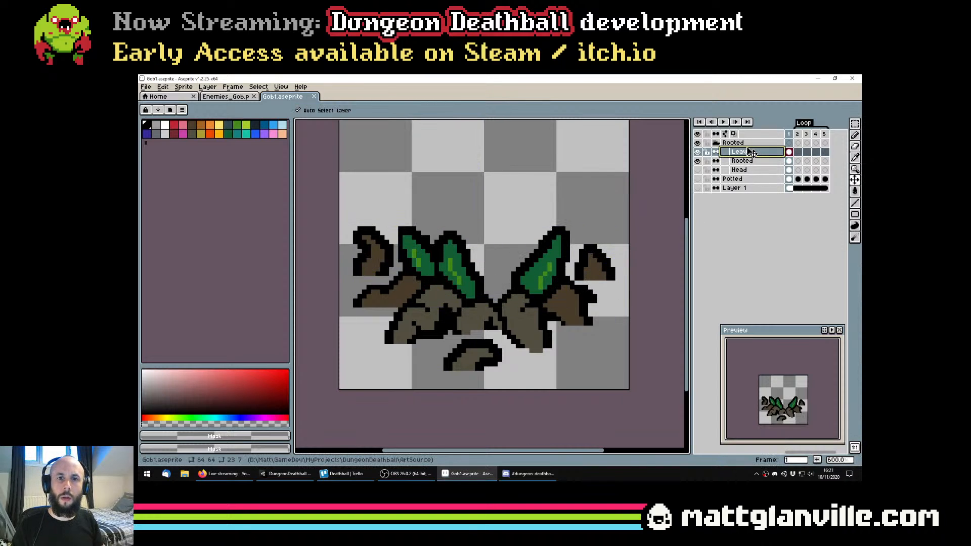
drag(751, 153, 748, 162)
drag(494, 264, 496, 273)
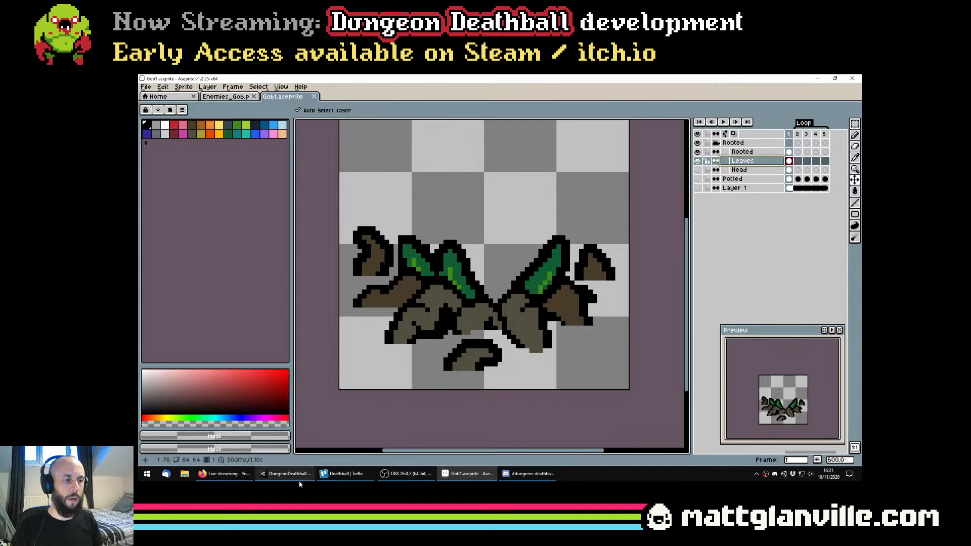
Switch to Unity and stop the running game, glance at the Deathball Trello board, and return to Aseprite
click(286, 473)
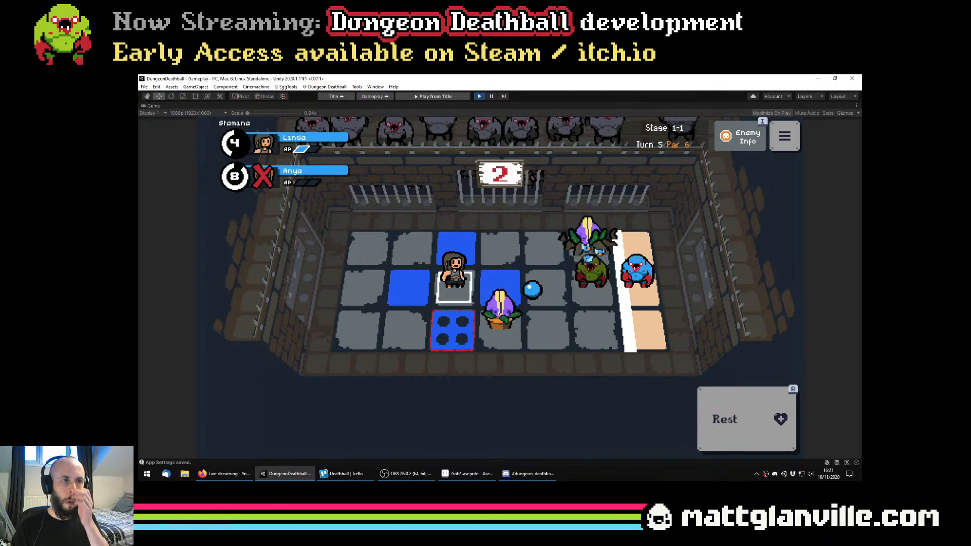
click(479, 96)
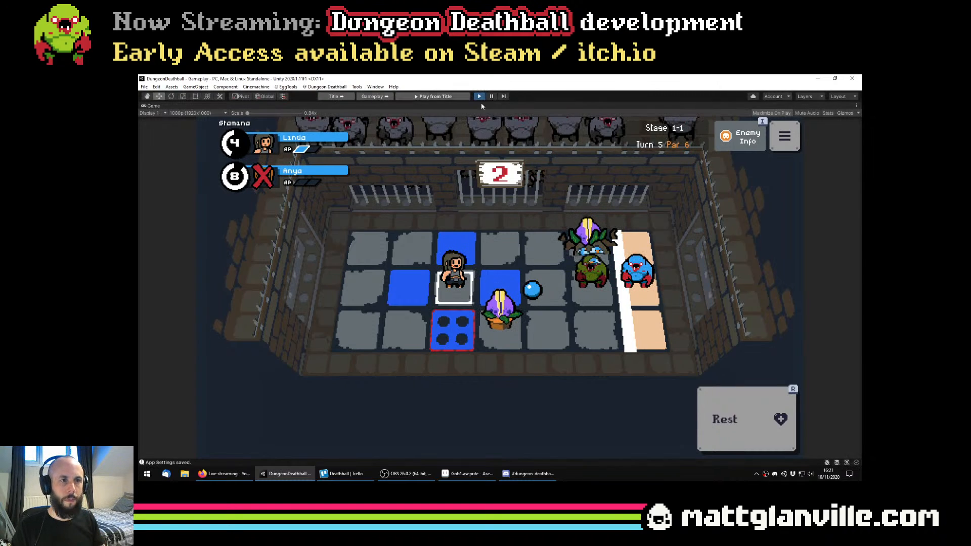
click(521, 474)
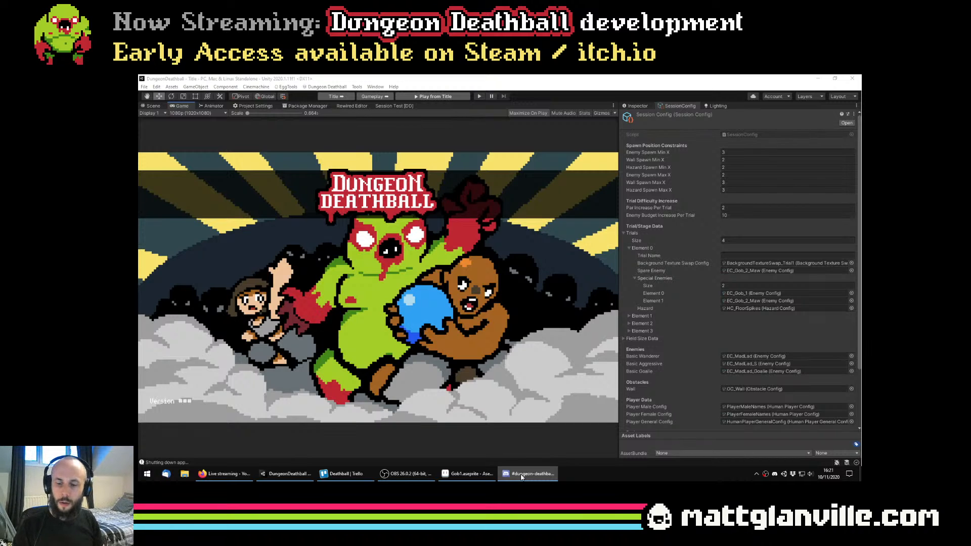
click(361, 474)
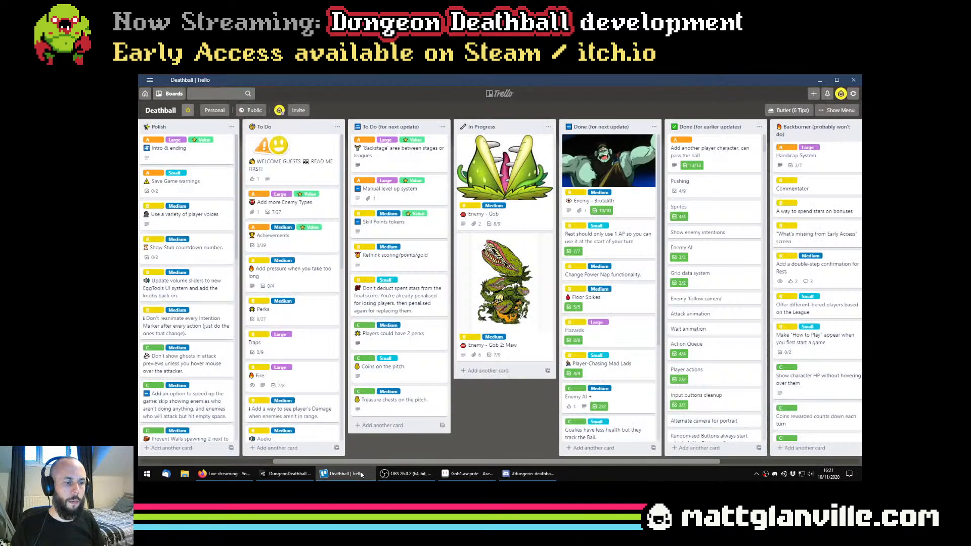
click(361, 474)
click(468, 474)
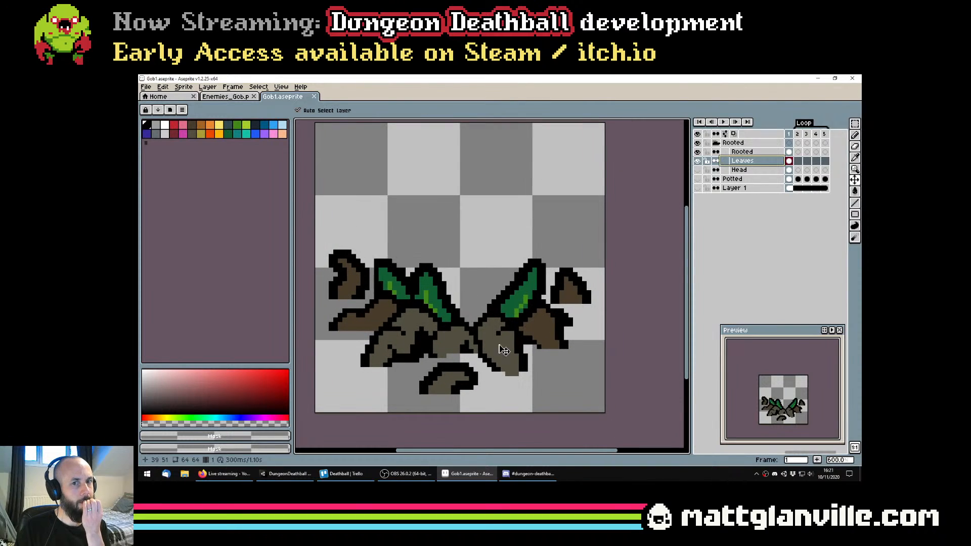
click(427, 480)
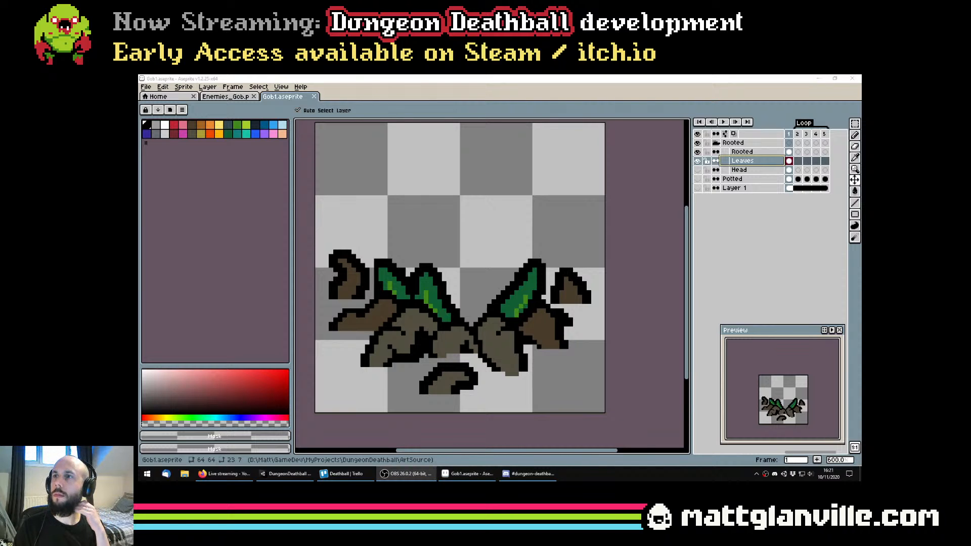
click(659, 250)
Try the Leaves layer another 2 pixels lower, undo both downward leaf movements, and save the file
drag(523, 319, 560, 326)
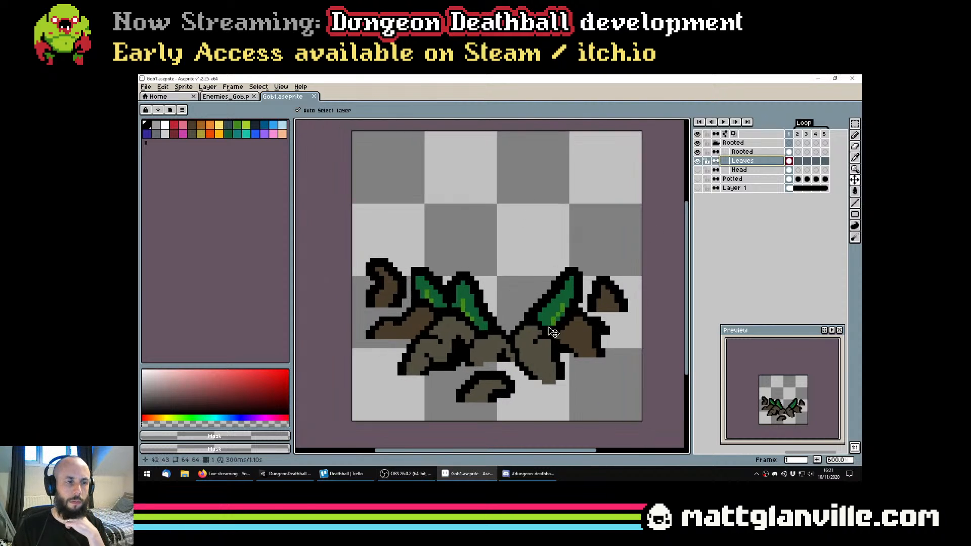
scroll(561, 323, down, 2)
key(ctrl+s)
click(749, 152)
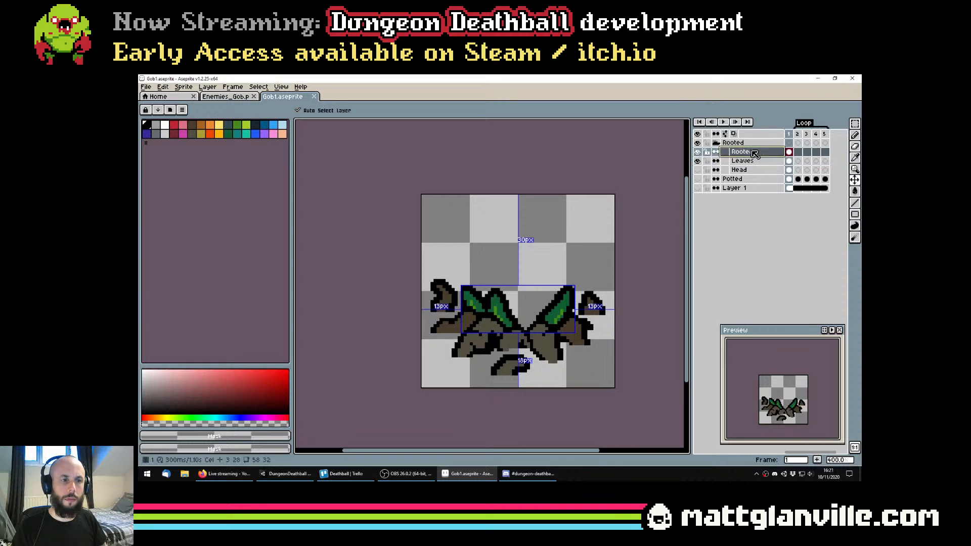
click(755, 161)
drag(558, 284, 557, 304)
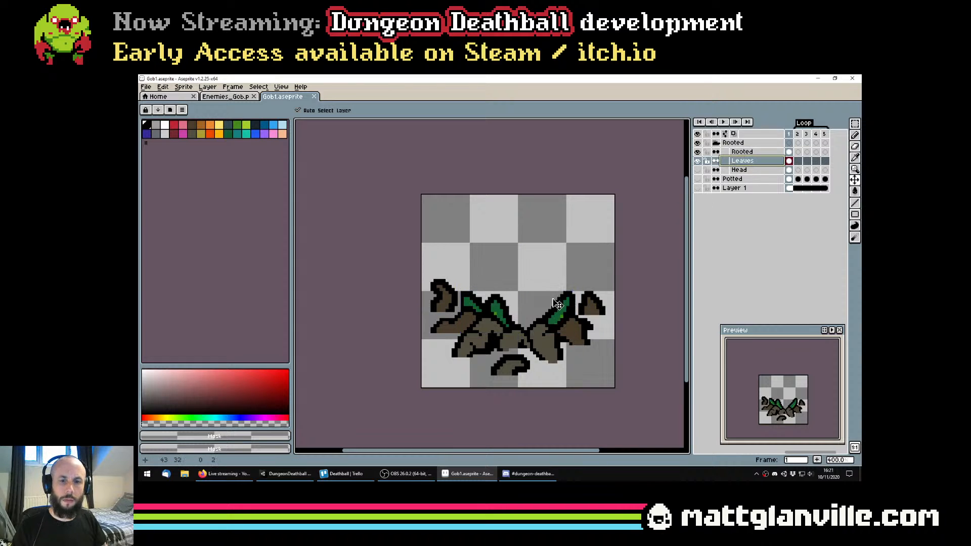
key(ctrl+z)
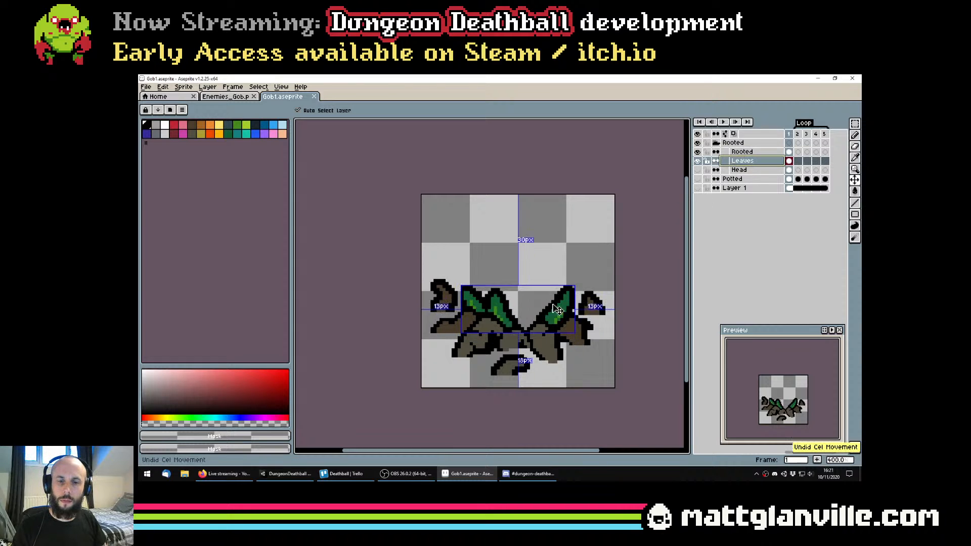
key(ctrl+z)
key(ctrl+s)
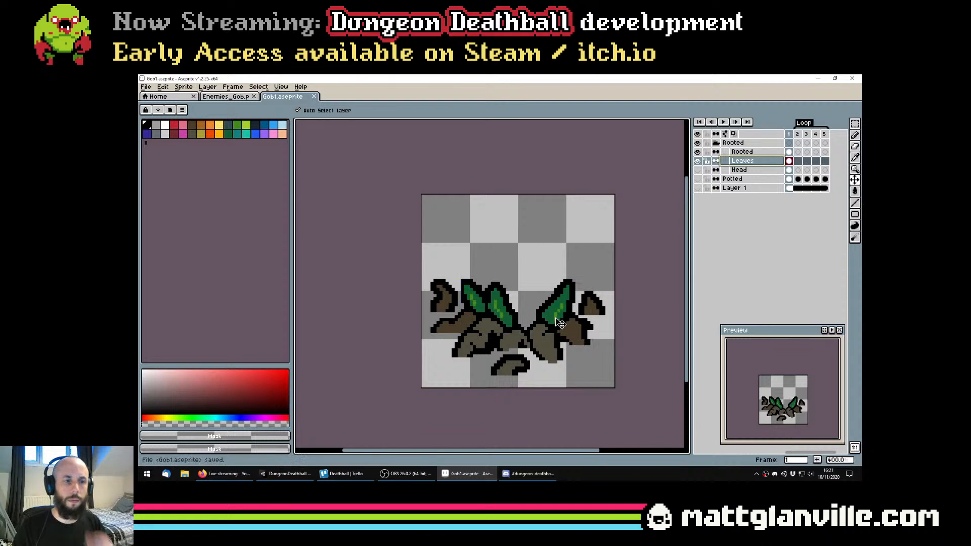
On the Rooted layer, select the detached front root with a contiguous Magic Wand and move it about 6 pixels right and 5 up
drag(541, 321, 530, 321)
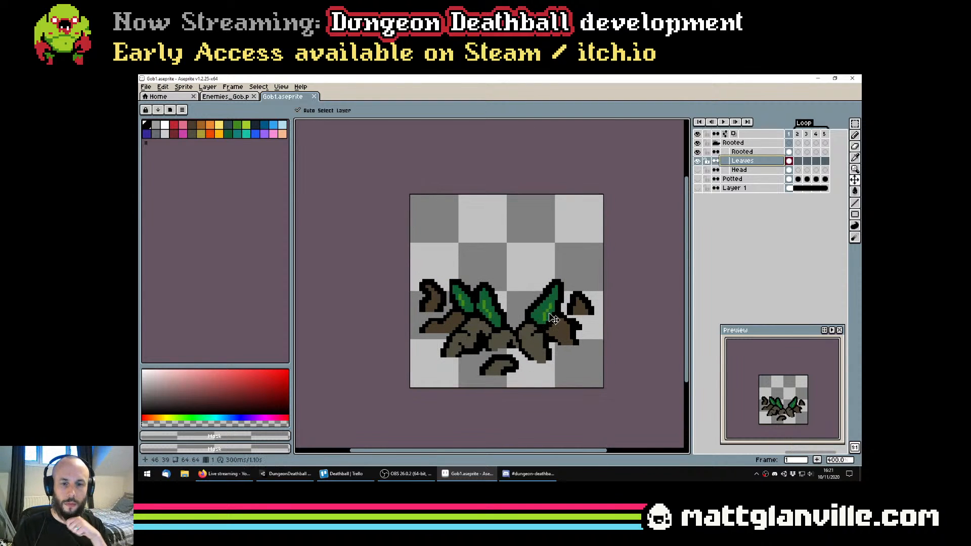
click(761, 152)
scroll(556, 279, up, 1)
key(m)
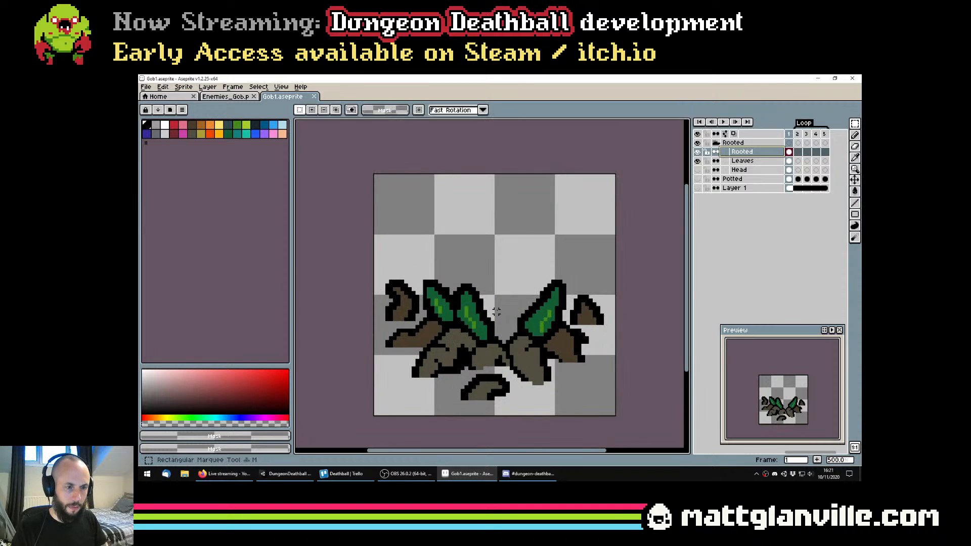
scroll(488, 309, up, 1)
drag(474, 374, 474, 349)
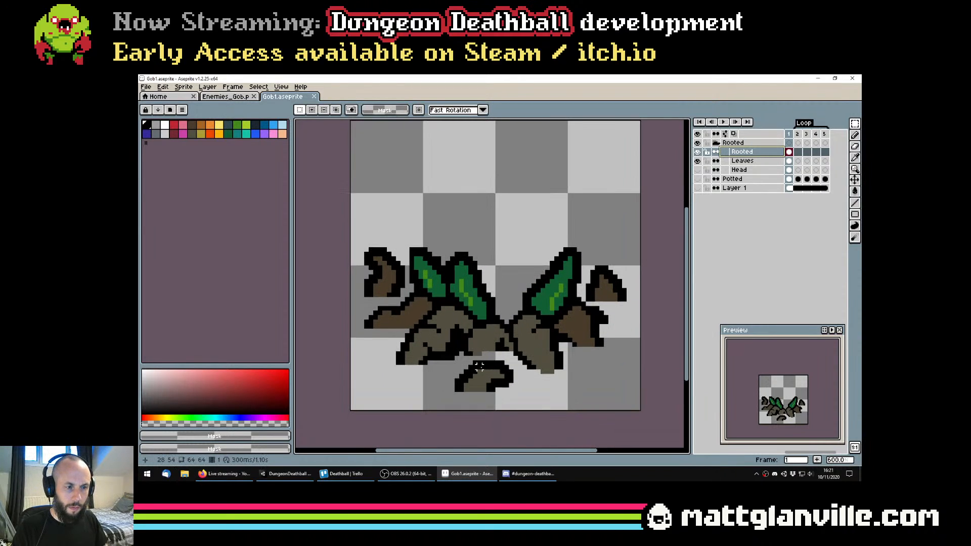
key(w)
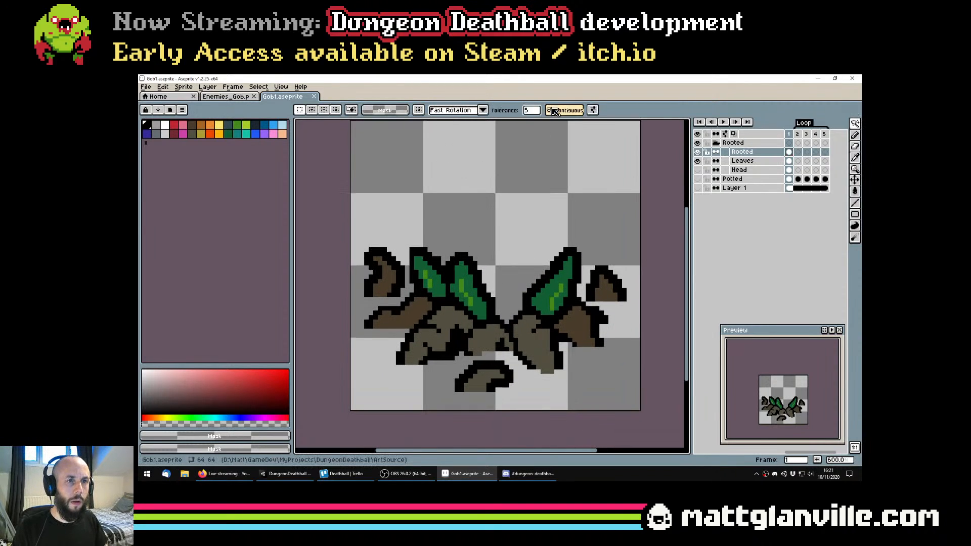
click(487, 377)
drag(487, 376, 518, 373)
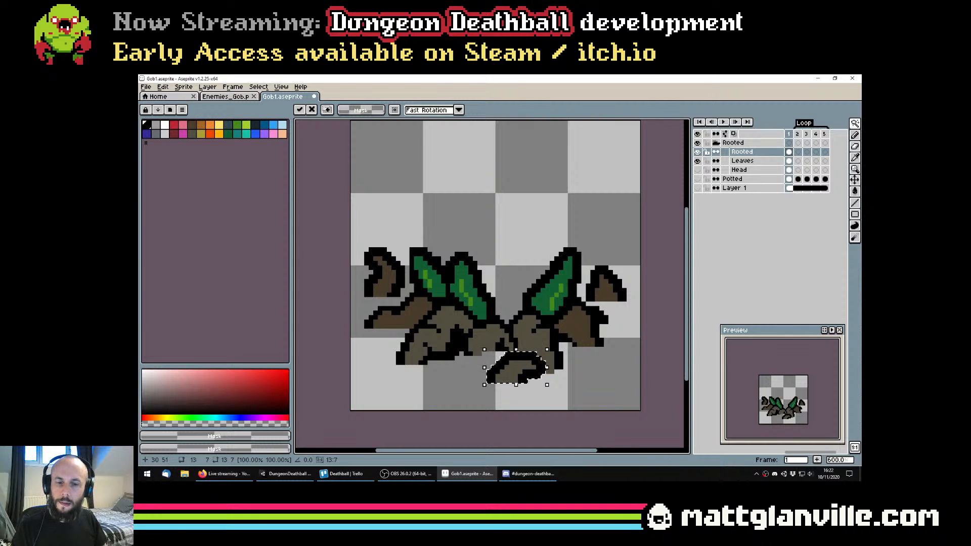
scroll(513, 328, down, 1)
key(Return)
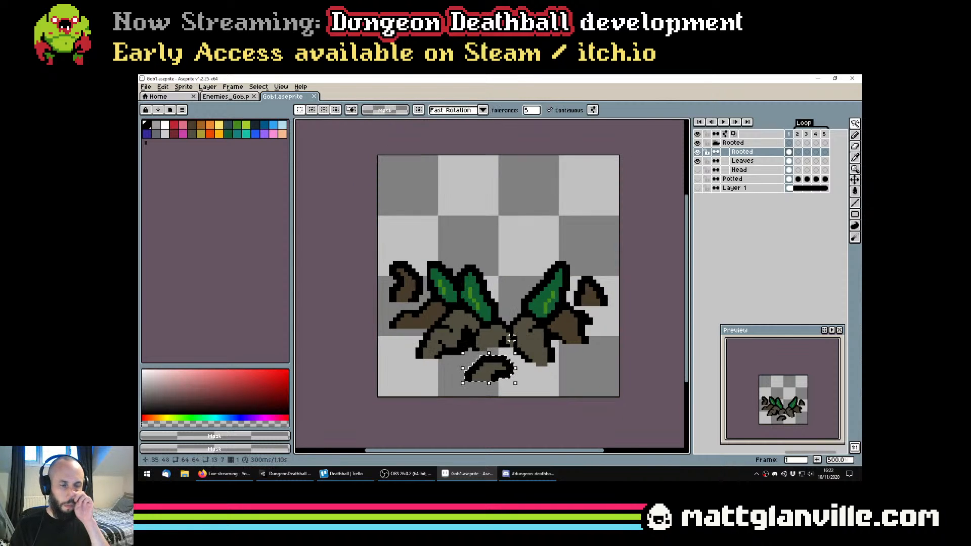
scroll(511, 338, up, 1)
drag(493, 377, 524, 355)
Select the whole curled root at the plant's far left, move it about 2 pixels right and 2 down, and deselect
click(402, 281)
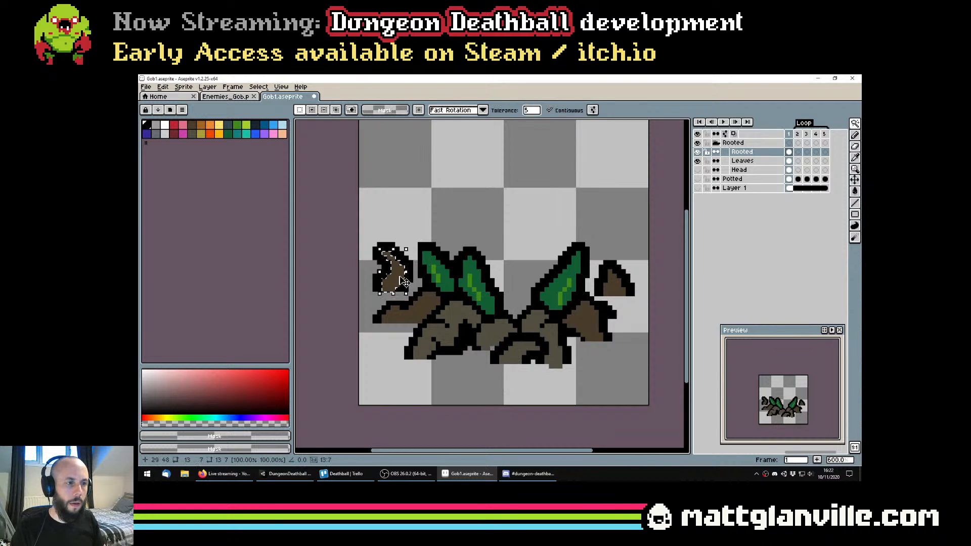
shift+click(406, 277)
drag(404, 277, 411, 303)
scroll(409, 292, up, 1)
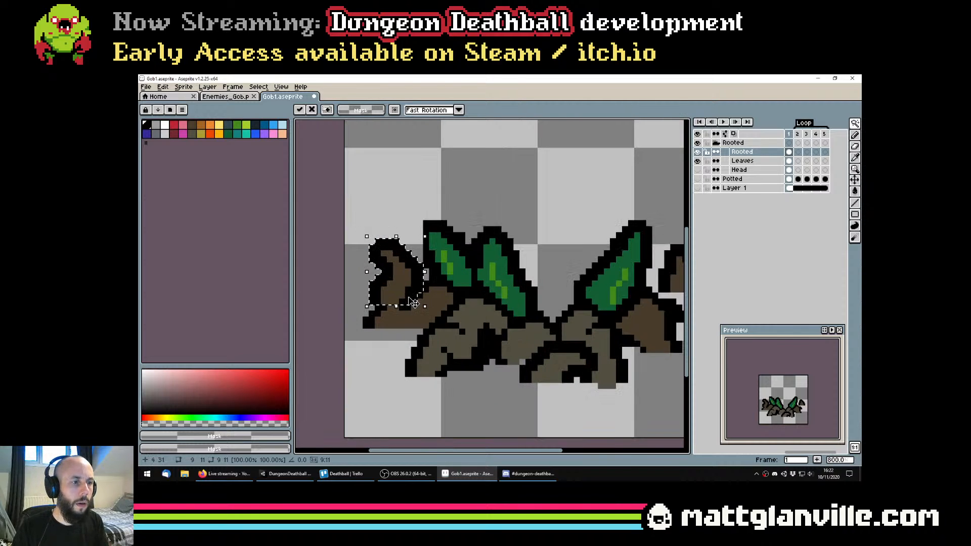
key(Right)
key(ctrl+d)
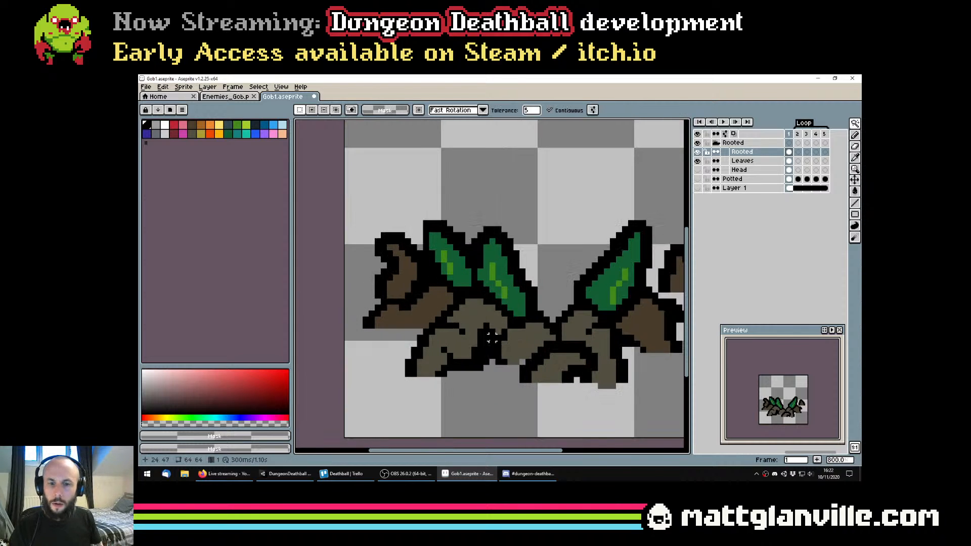
Try moving the detached root at the plant's far right about 3 pixels left and 1 down, and undo the move
scroll(775, 396, up, 2)
drag(822, 410, 770, 387)
scroll(788, 382, down, 1)
scroll(770, 386, down, 1)
scroll(602, 240, up, 2)
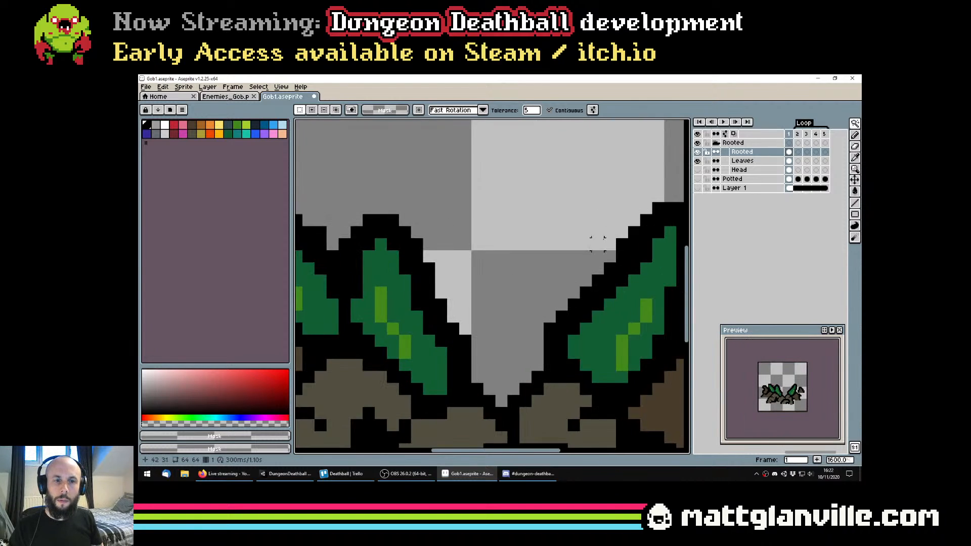
drag(600, 241, 429, 215)
scroll(429, 216, down, 1)
click(558, 277)
shift+click(576, 262)
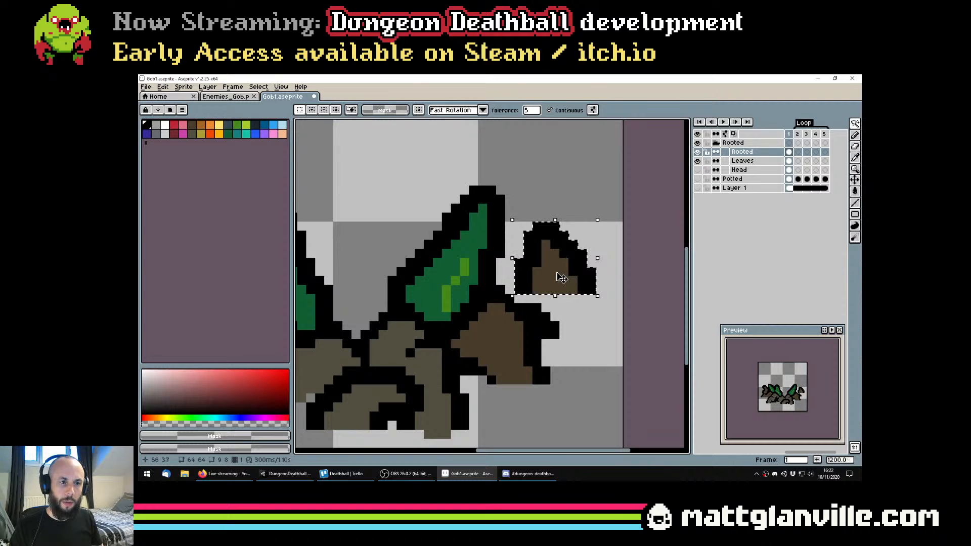
mouse_move(560, 274)
mouse_down()
mouse_move(532, 283)
mouse_move(533, 266)
mouse_move(533, 287)
mouse_up()
key(b)
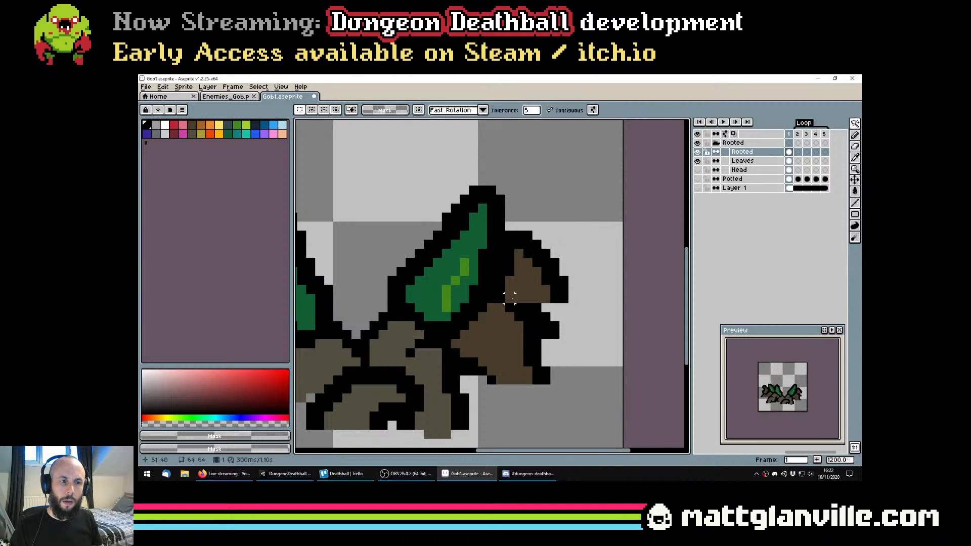
scroll(512, 296, down, 3)
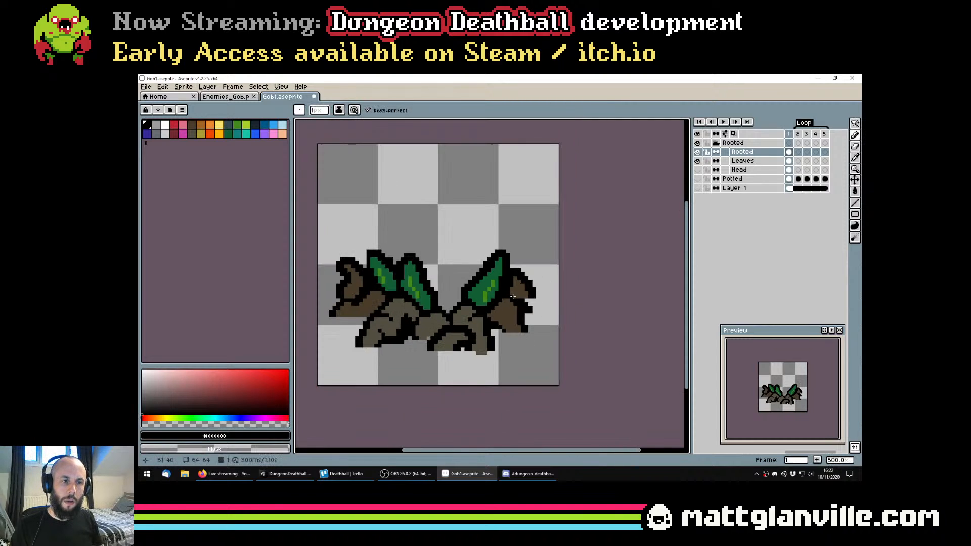
scroll(526, 280, down, 1)
key(ctrl+z)
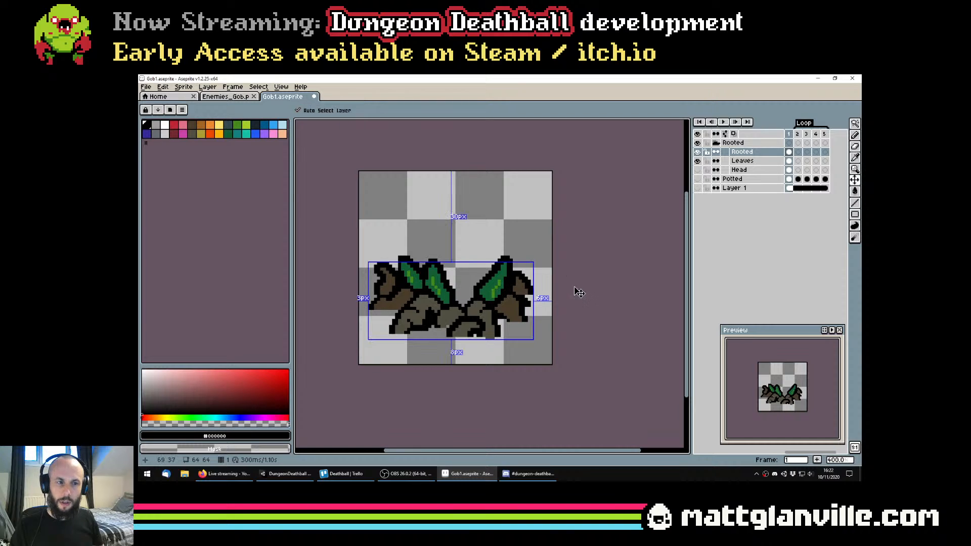
key(ctrl+z)
Move the selected detached root at the plant's far right about 1 pixel left with the Rectangular Marquee tool
scroll(531, 289, up, 2)
key(v)
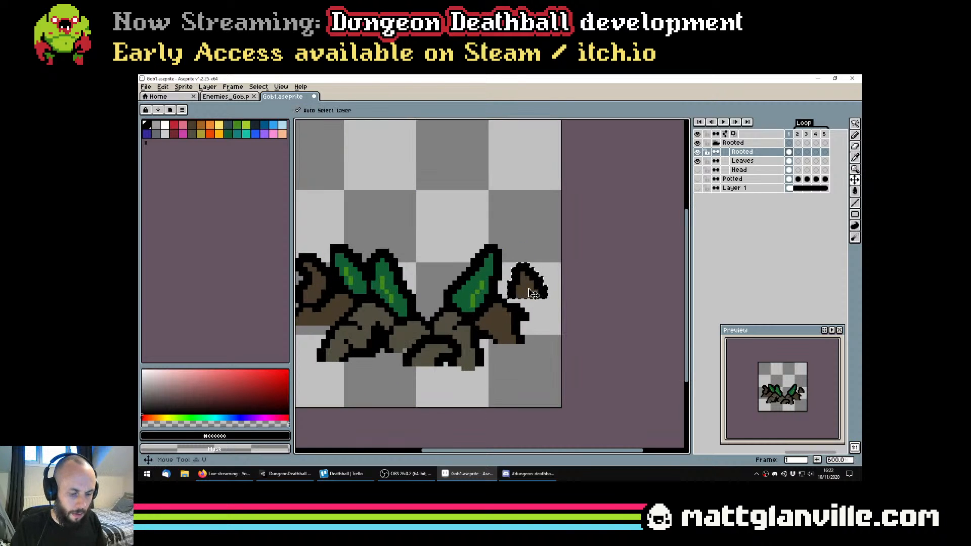
key(m)
drag(530, 290, 526, 289)
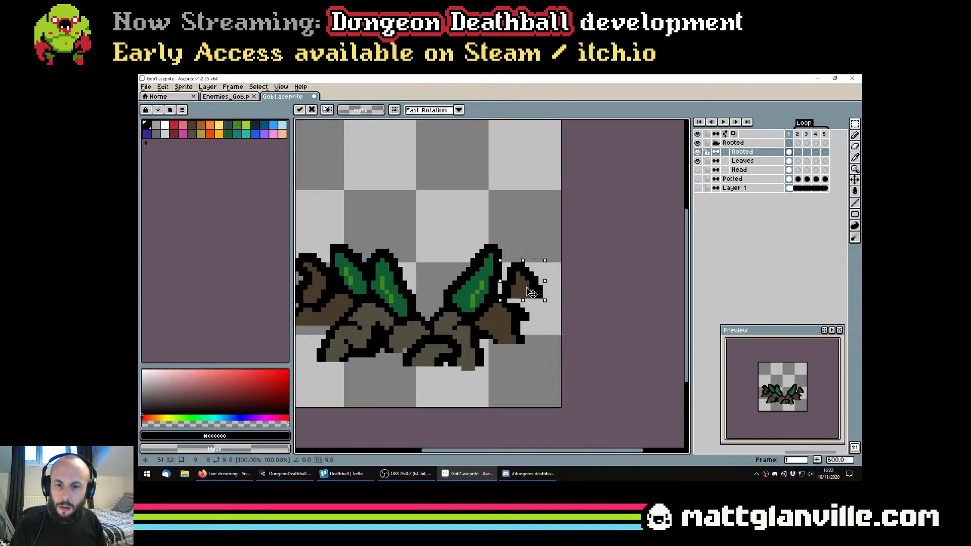
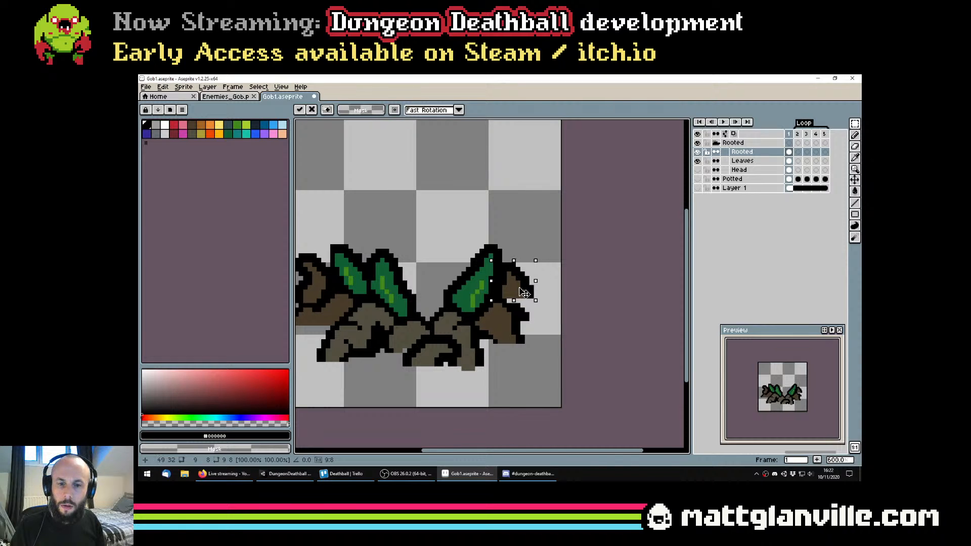
Move the selected detached root at the plant's far right about 3 pixels to the right, and save the file
drag(524, 293, 534, 292)
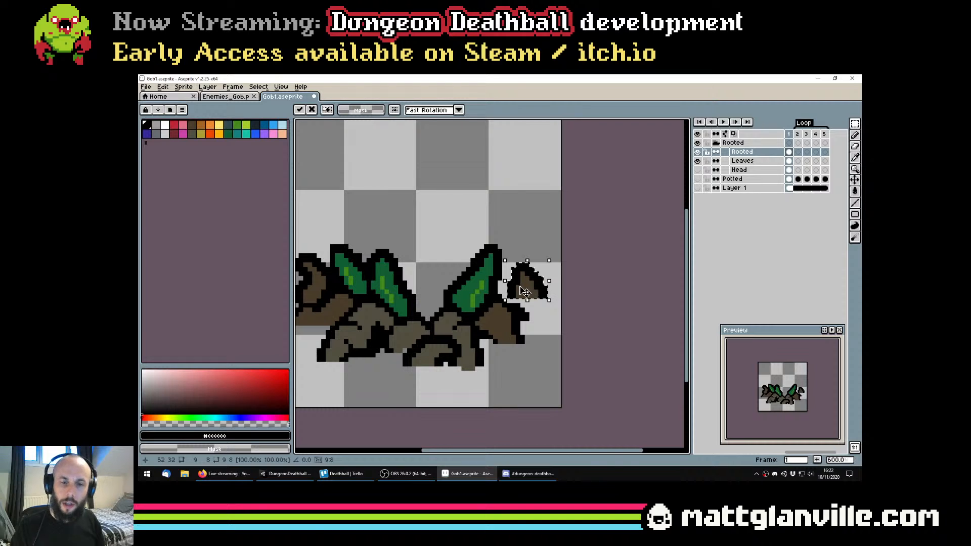
key(ctrl+s)
scroll(505, 296, down, 2)
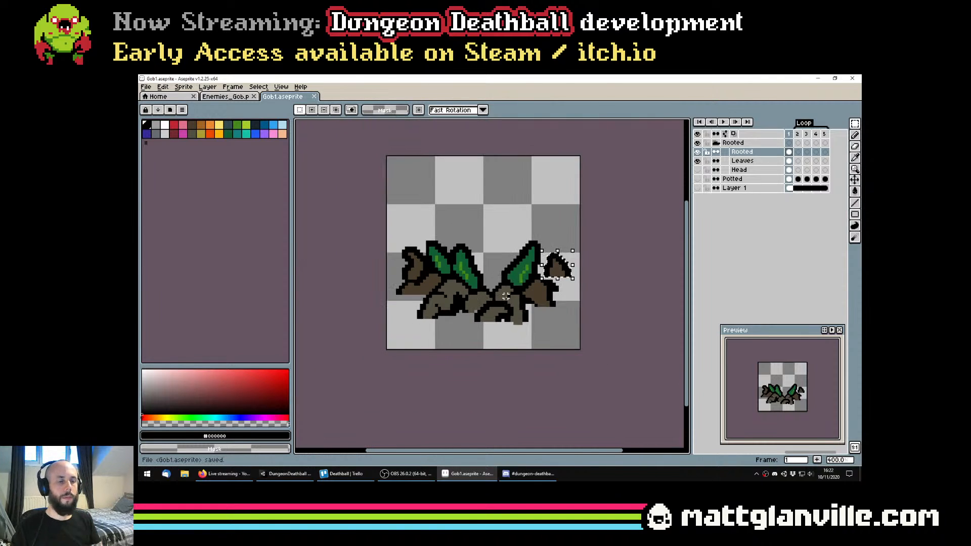
On the Rooted layer, sample the dark brown #493c2b and fill the middle front root with it using the Paint Bucket
key(g)
scroll(450, 283, up, 1)
scroll(450, 283, down, 1)
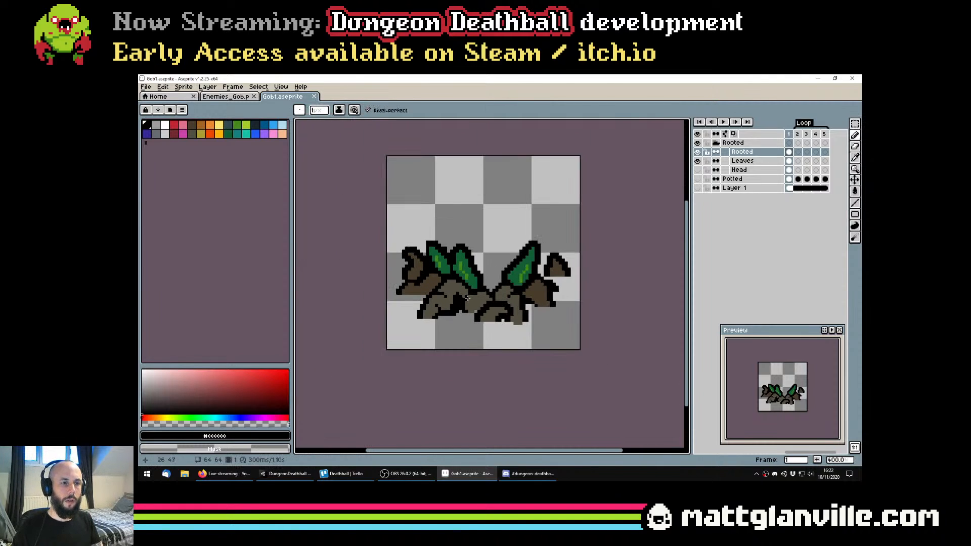
scroll(450, 283, up, 2)
click(498, 312)
scroll(511, 316, down, 2)
key(ctrl+z)
alt+click(555, 307)
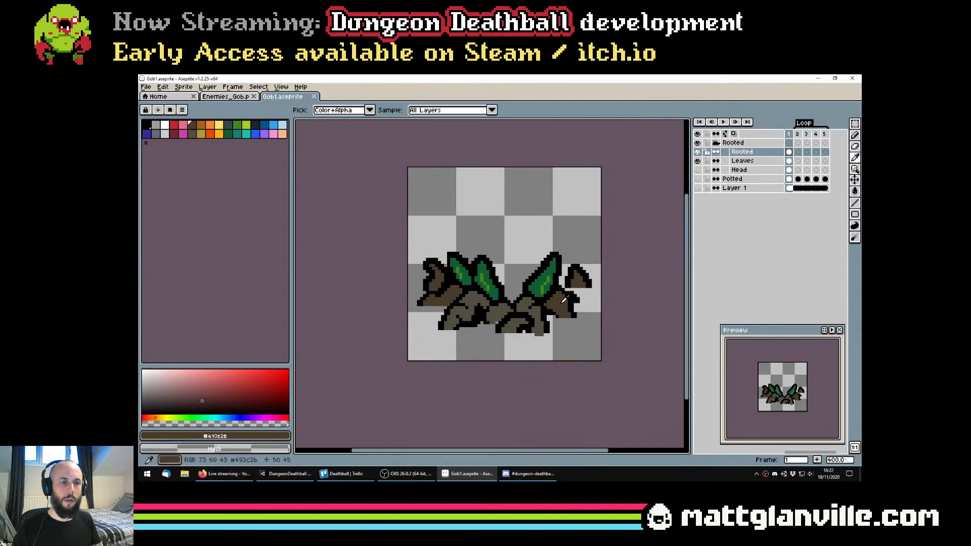
click(494, 311)
scroll(494, 311, down, 2)
scroll(517, 309, up, 3)
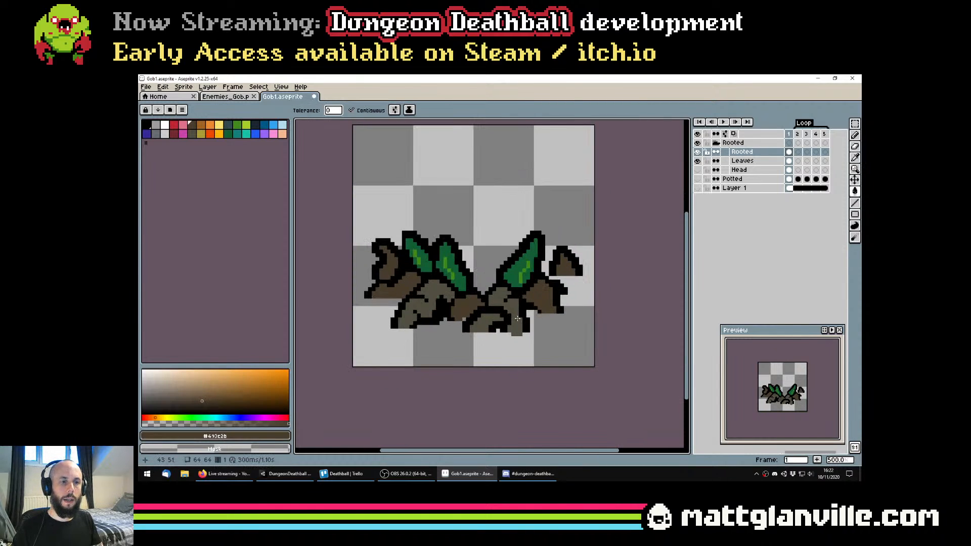
Try filling the curled root at the plant's far left with the grey-brown #524f40, and undo the fill
alt+click(516, 310)
drag(528, 310, 518, 331)
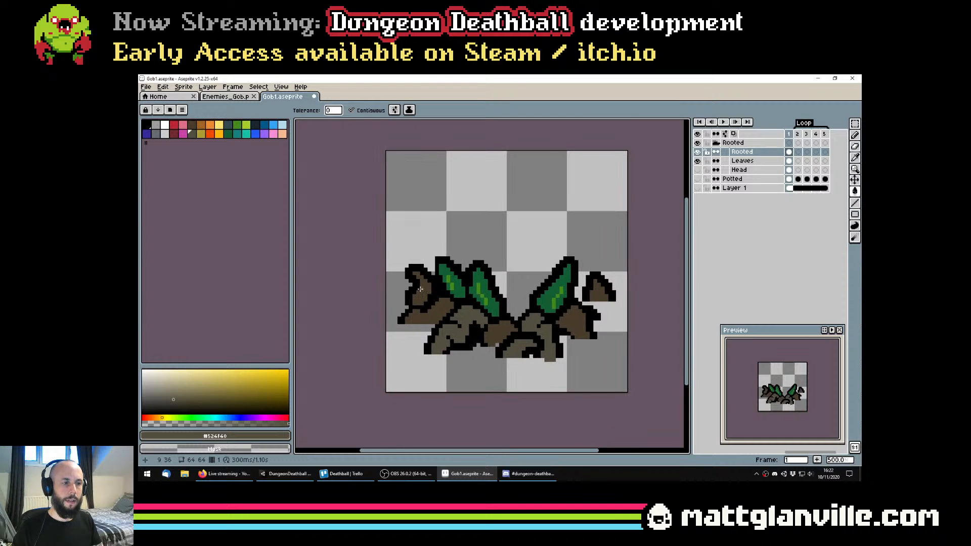
scroll(437, 293, down, 3)
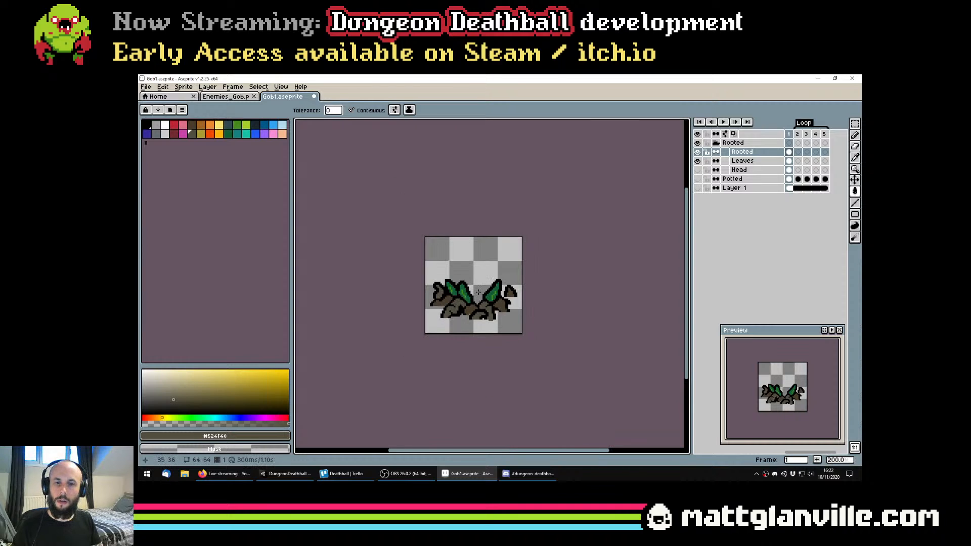
key(ctrl+z)
scroll(445, 300, up, 3)
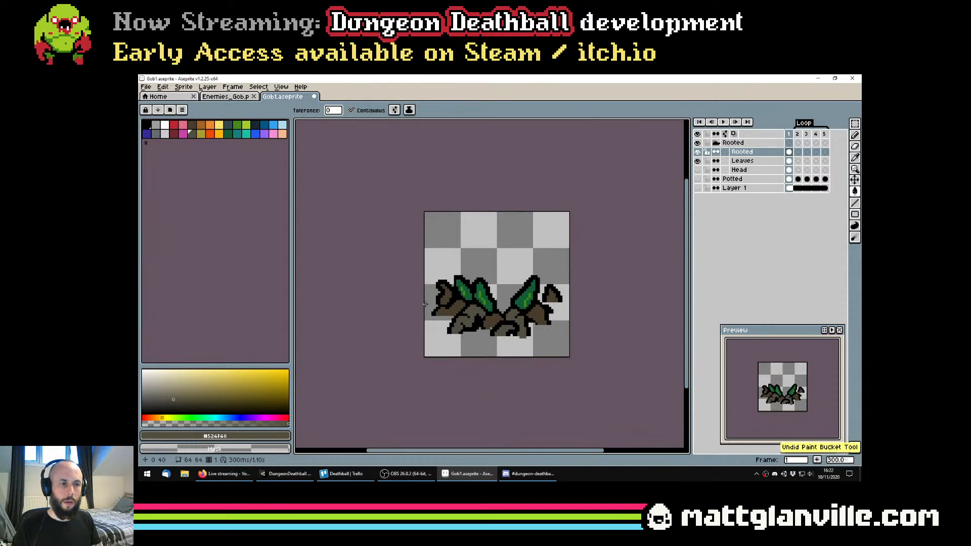
Draw black crease details on the outer brown roots with the 1-pixel Pencil tool, and save the file
key(b)
alt+click(428, 303)
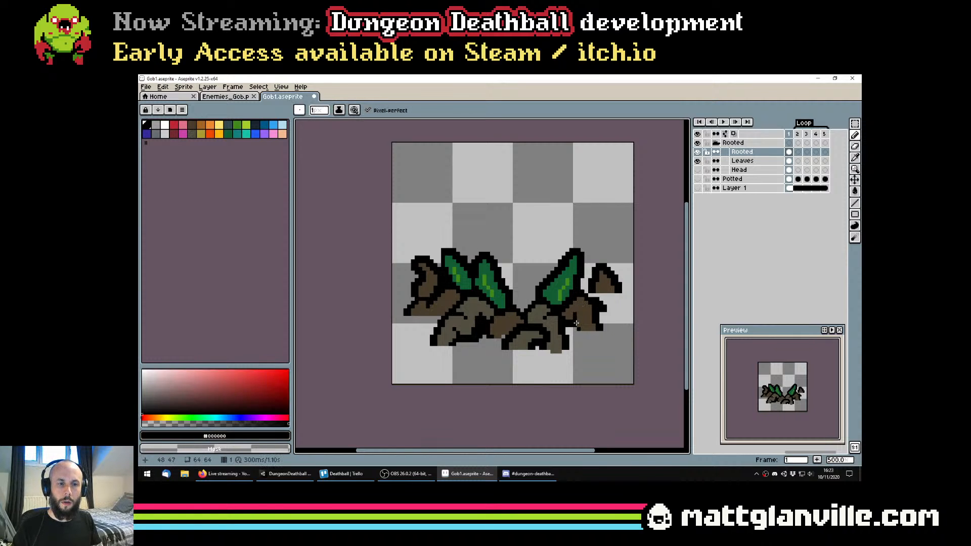
scroll(578, 321, down, 2)
key(ctrl+s)
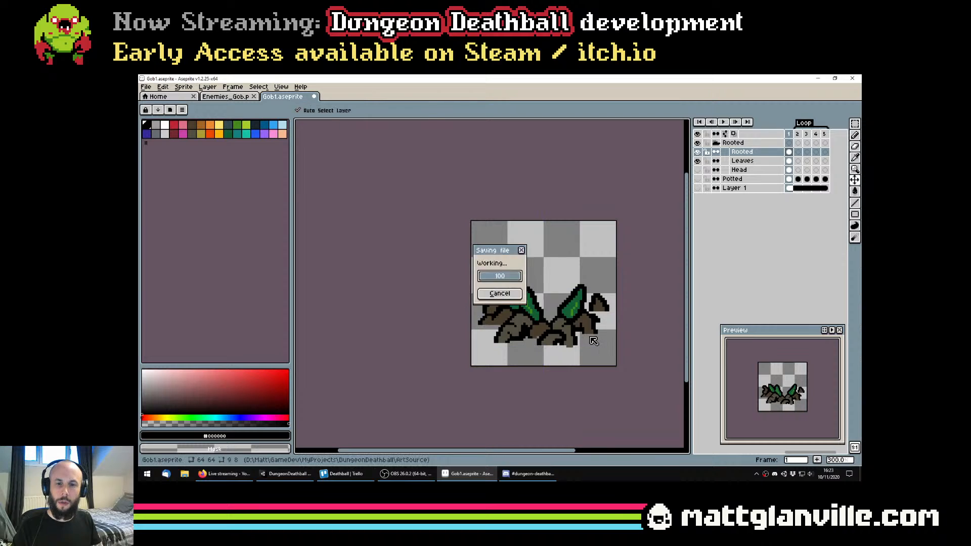
scroll(563, 323, down, 1)
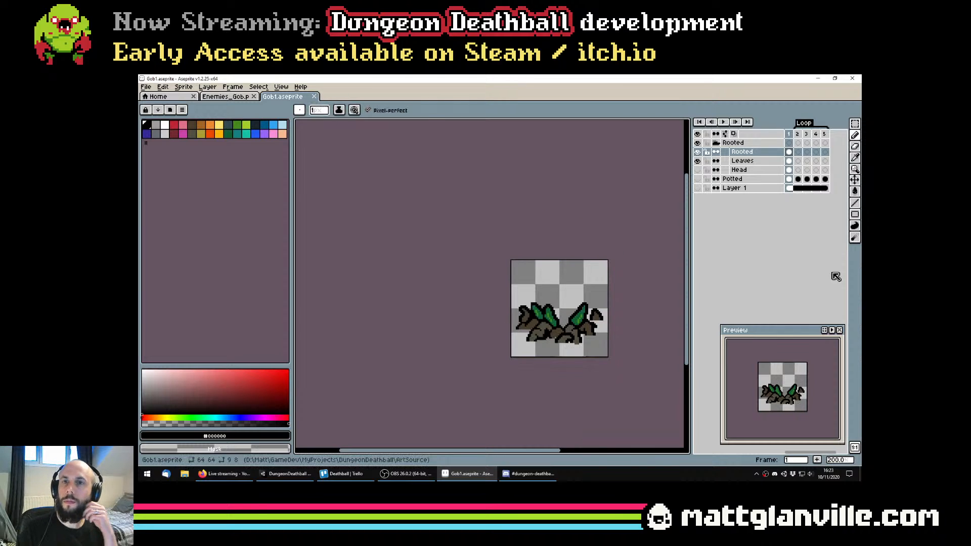
Make the Head layer visible and check how the flower sits among the leaves and roots
click(225, 473)
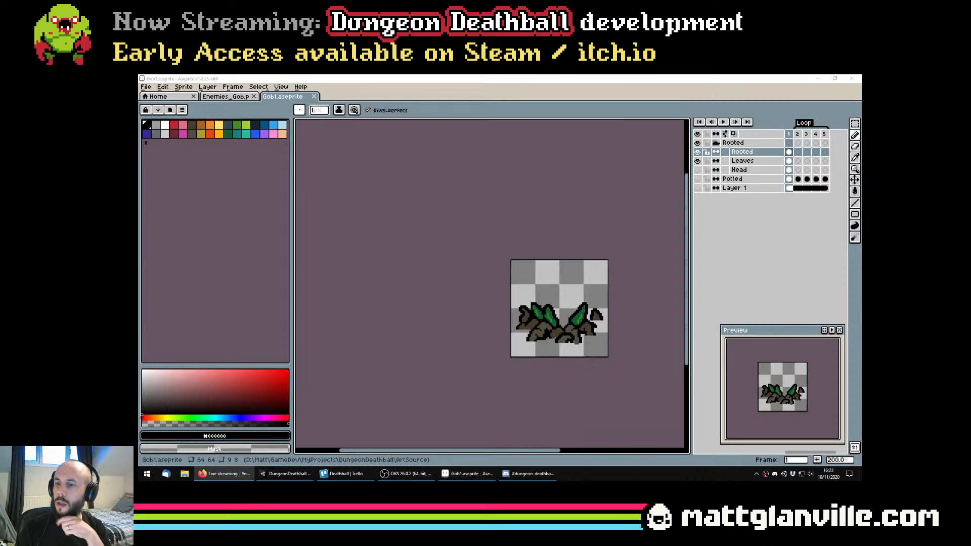
drag(501, 353, 453, 342)
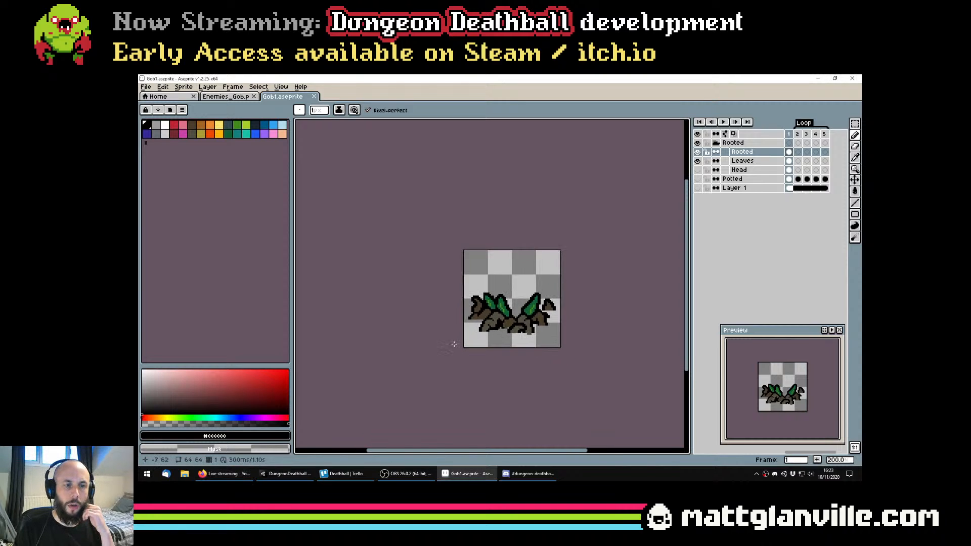
scroll(471, 323, up, 1)
drag(545, 320, 467, 328)
click(698, 171)
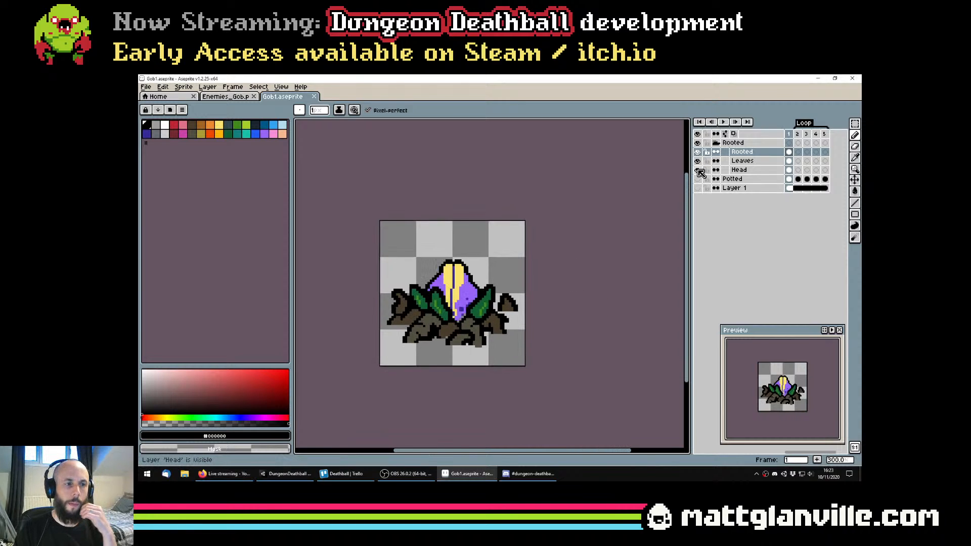
scroll(508, 255, down, 1)
scroll(478, 278, up, 1)
Try moving the Head layer about 12 pixels up above the leaves, undo the movement, and save the file
click(741, 169)
key(v)
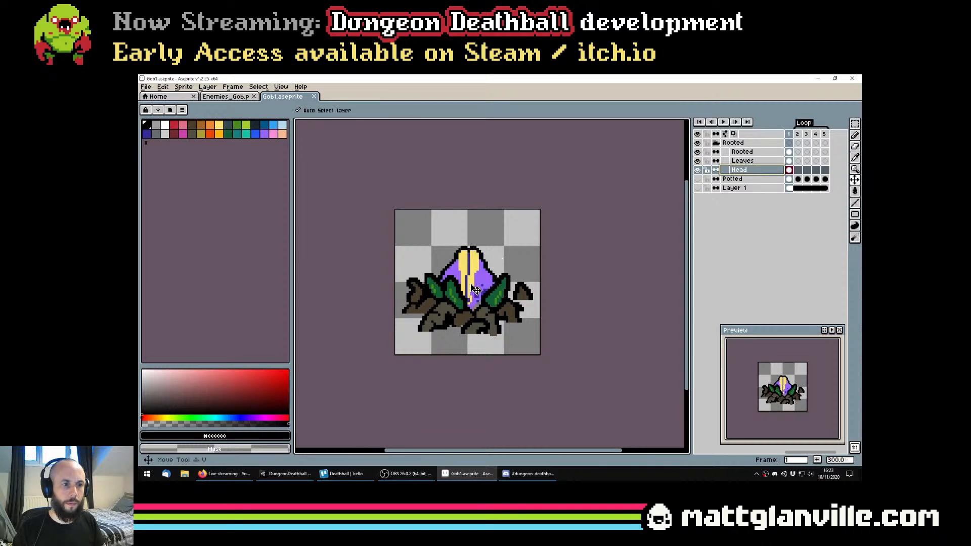
drag(474, 295, 469, 262)
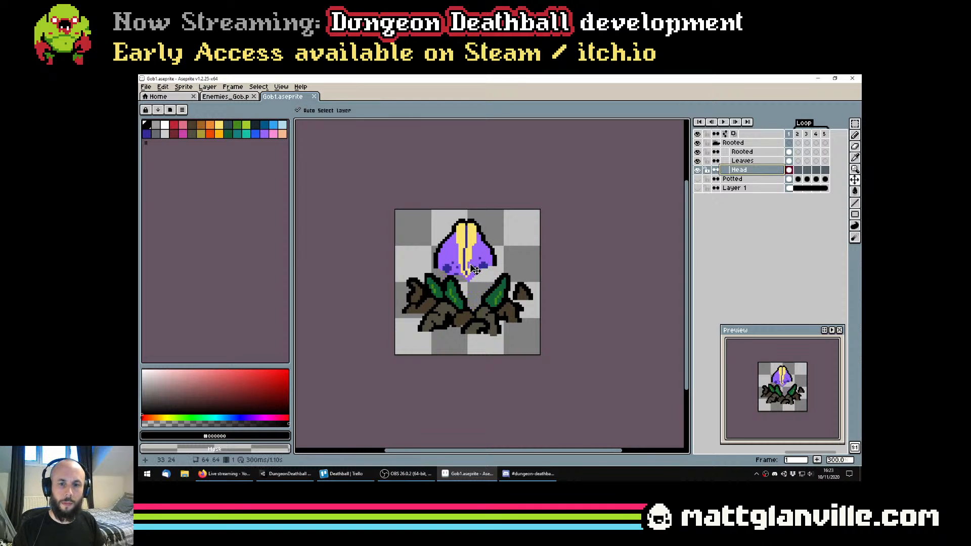
key(ctrl+z)
key(ctrl+s)
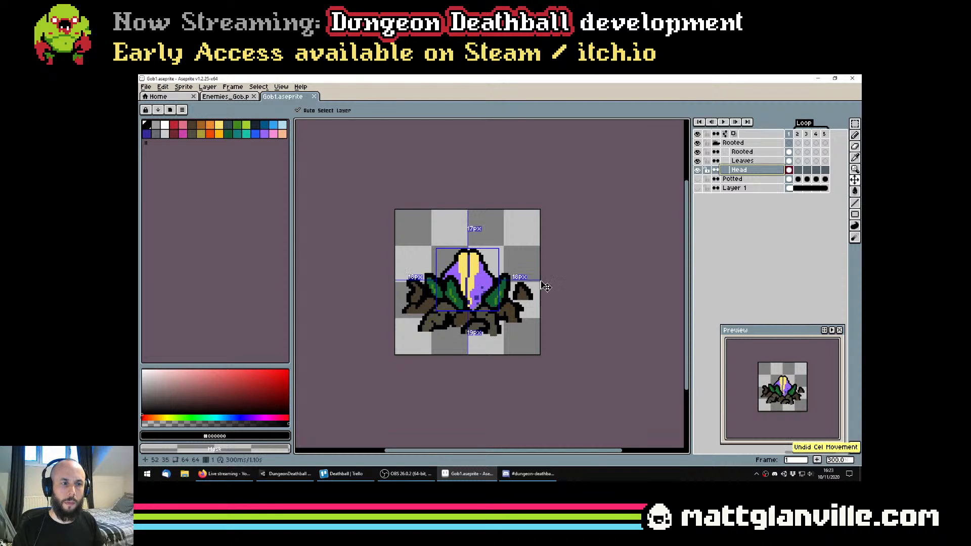
Move the Leaves layer about 5 pixels down so the leaves tuck behind the roots, and save the file
click(504, 290)
drag(496, 290, 500, 298)
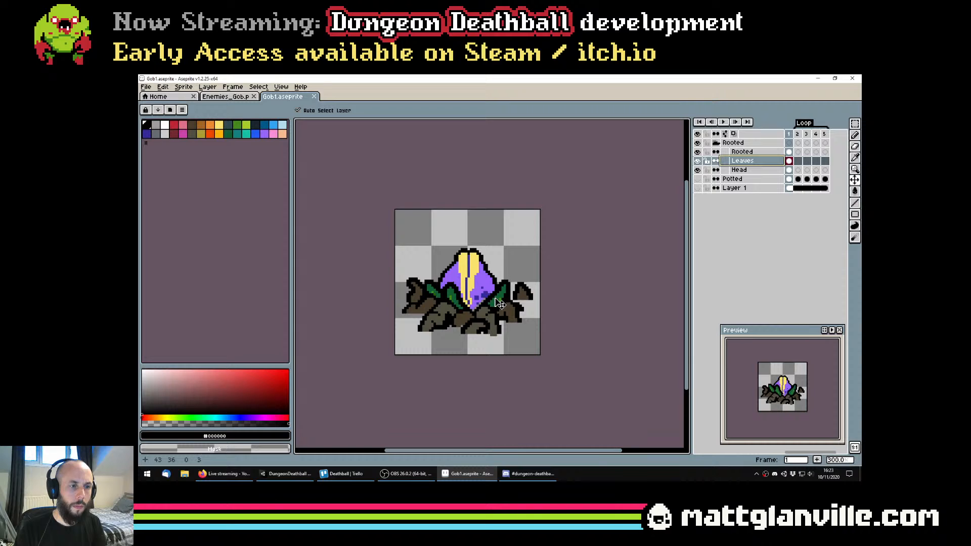
drag(499, 305, 499, 306)
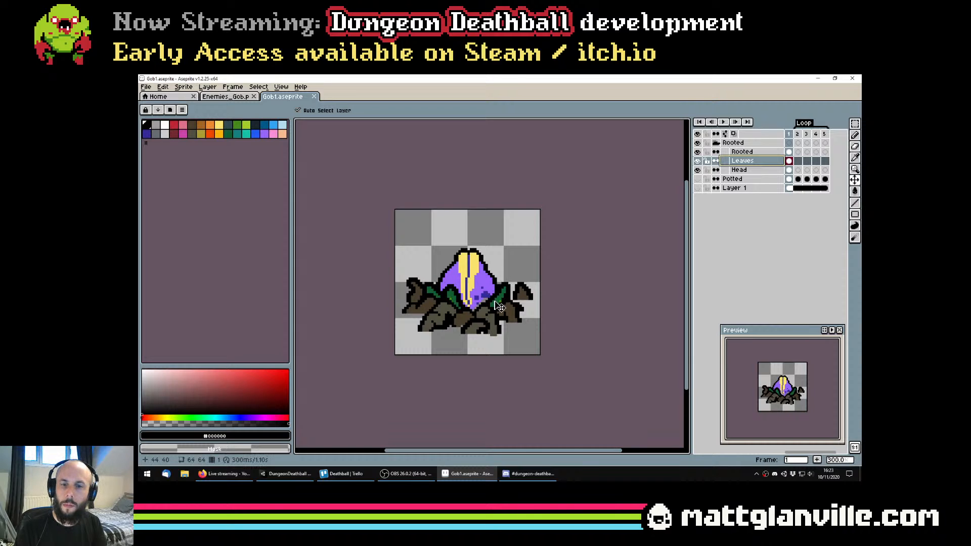
key(ctrl+s)
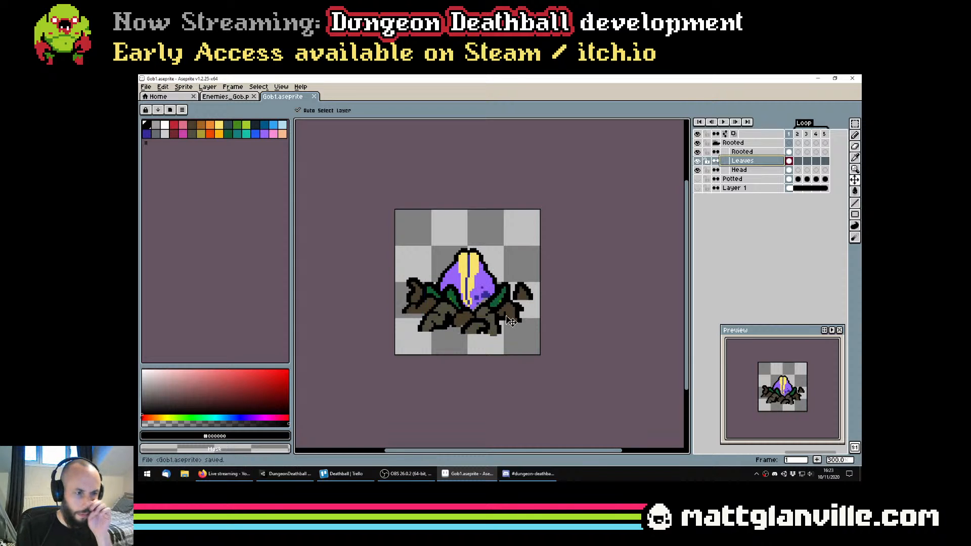
click(509, 303)
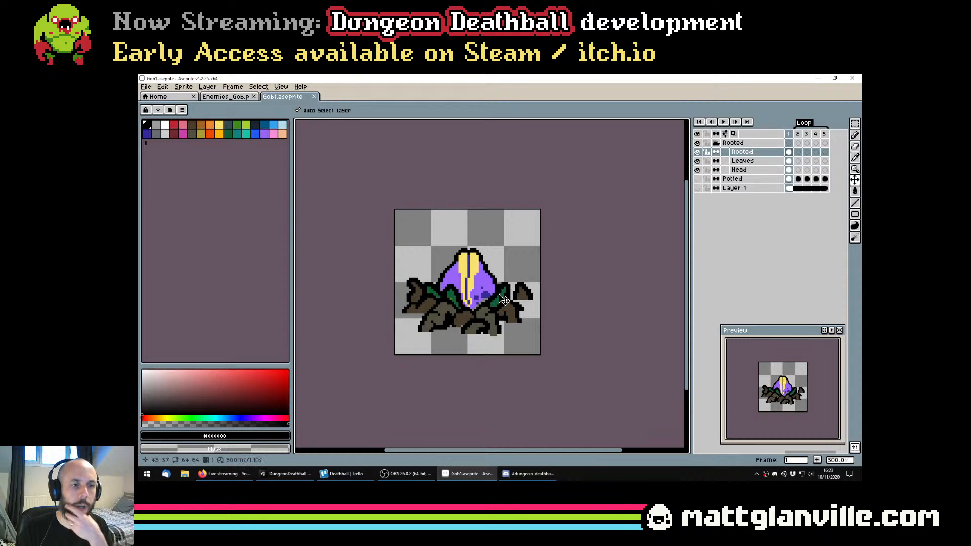
click(503, 301)
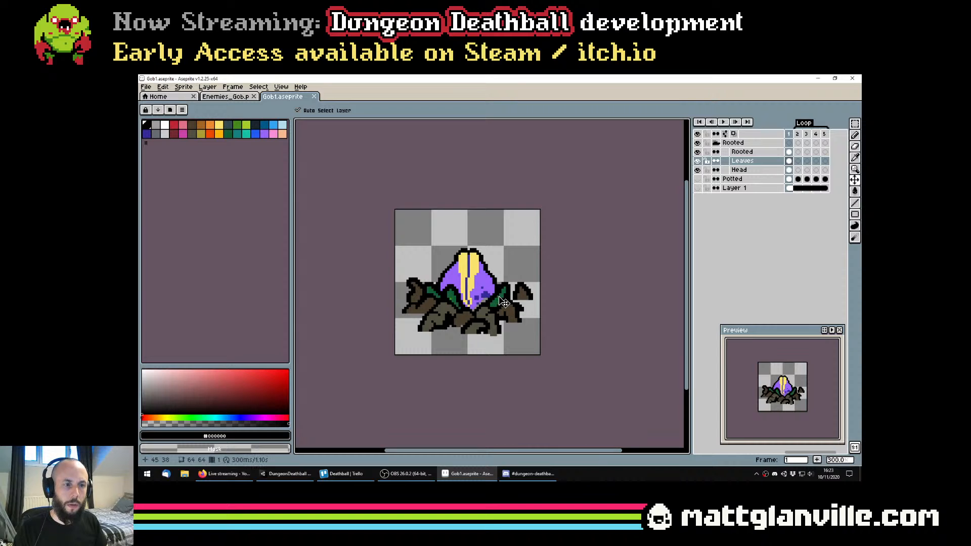
Select the Head layer for pencil work, and temporarily hide the Rooted and Leaves layers to inspect the head's lower edge
scroll(456, 303, up, 1)
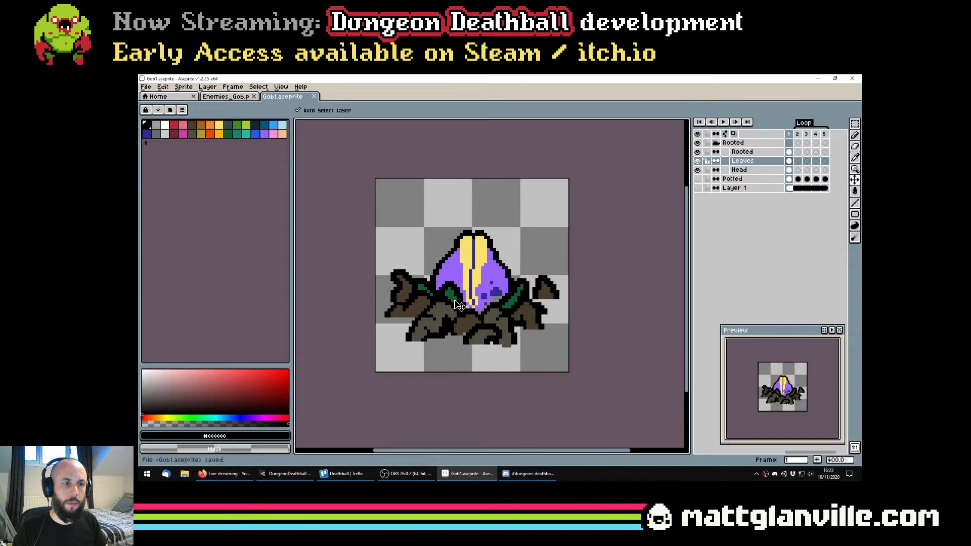
key(b)
drag(482, 300, 480, 310)
click(741, 172)
scroll(506, 311, up, 2)
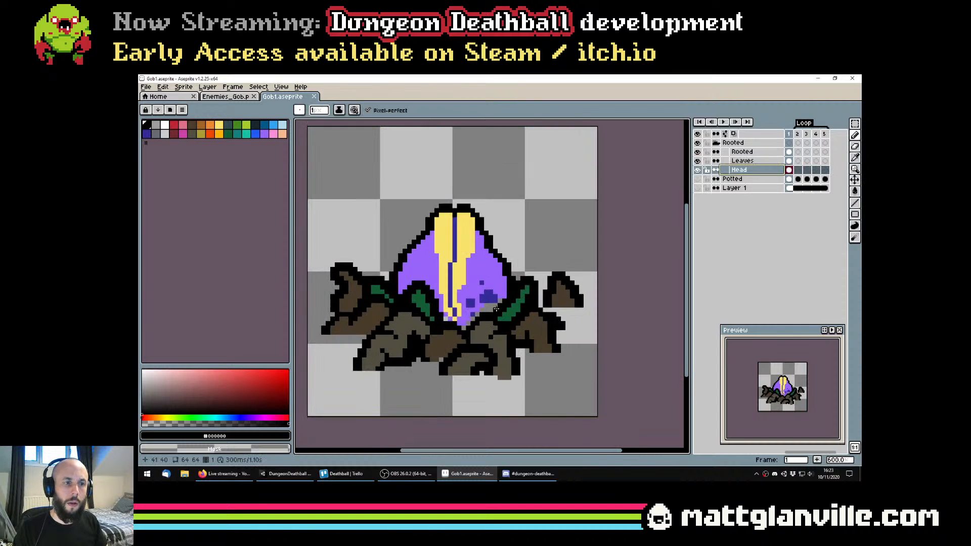
drag(697, 153, 697, 159)
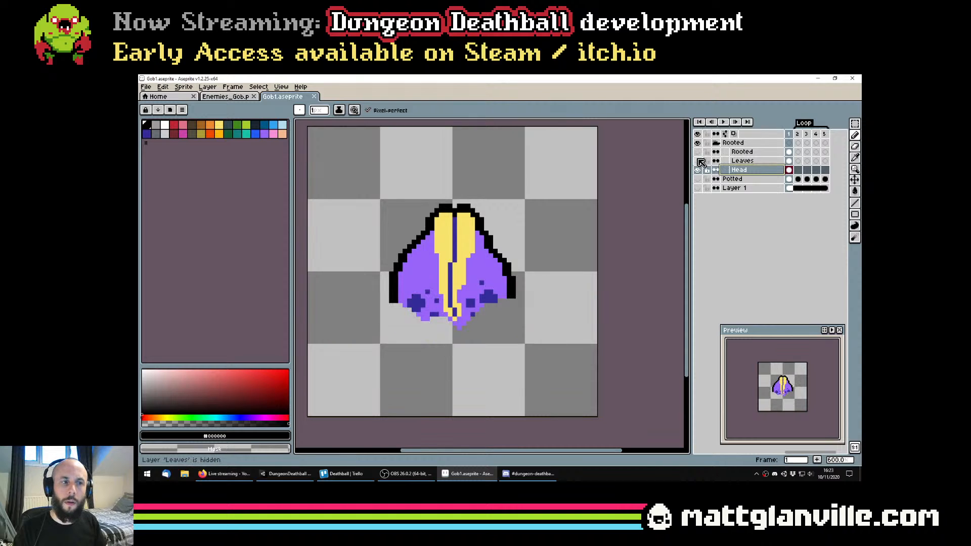
click(696, 153)
click(697, 151)
click(697, 160)
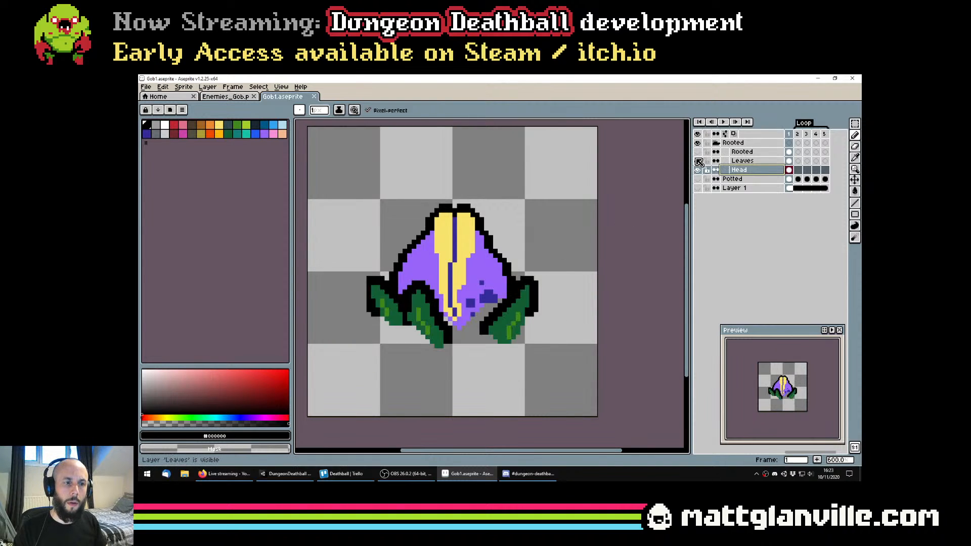
click(697, 151)
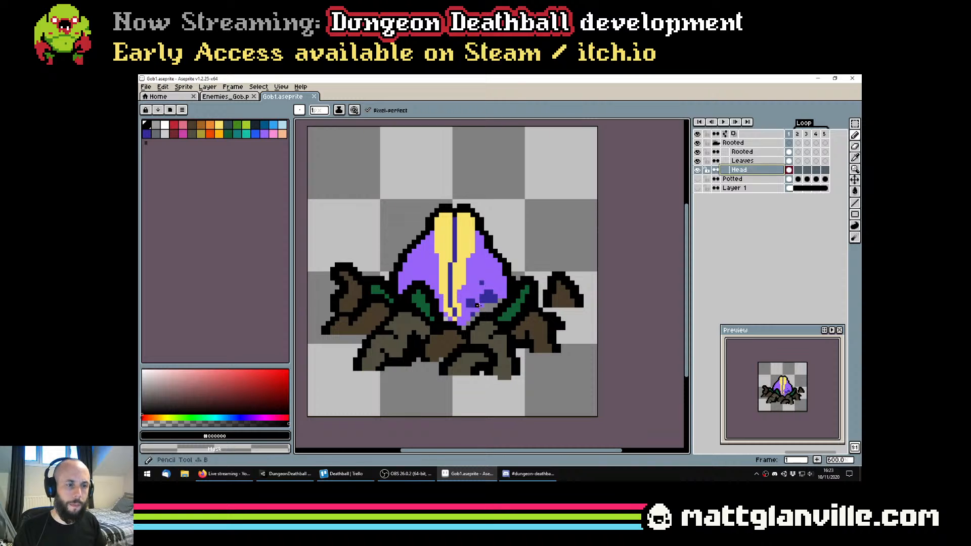
On the Head layer, pencil the gaps along the head's lower right edge with dark blue #342a97 and purple #9964f9, and save
alt+click(485, 296)
scroll(486, 296, up, 2)
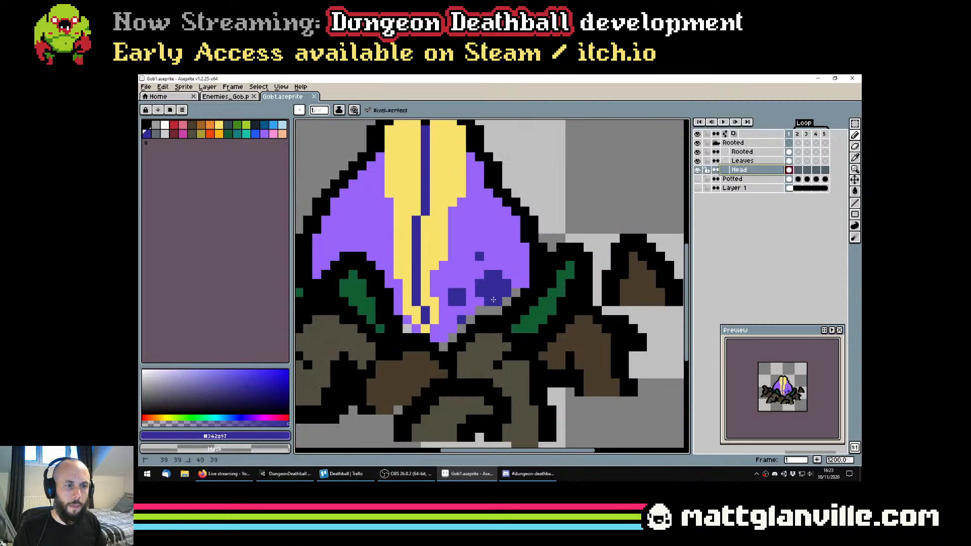
alt+click(523, 285)
click(517, 290)
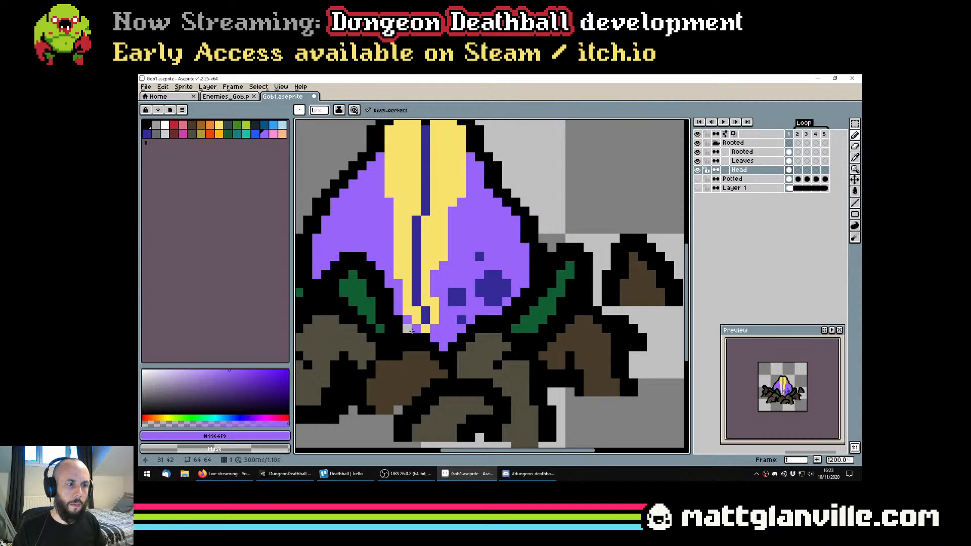
scroll(408, 328, down, 4)
scroll(408, 329, down, 1)
scroll(410, 332, up, 2)
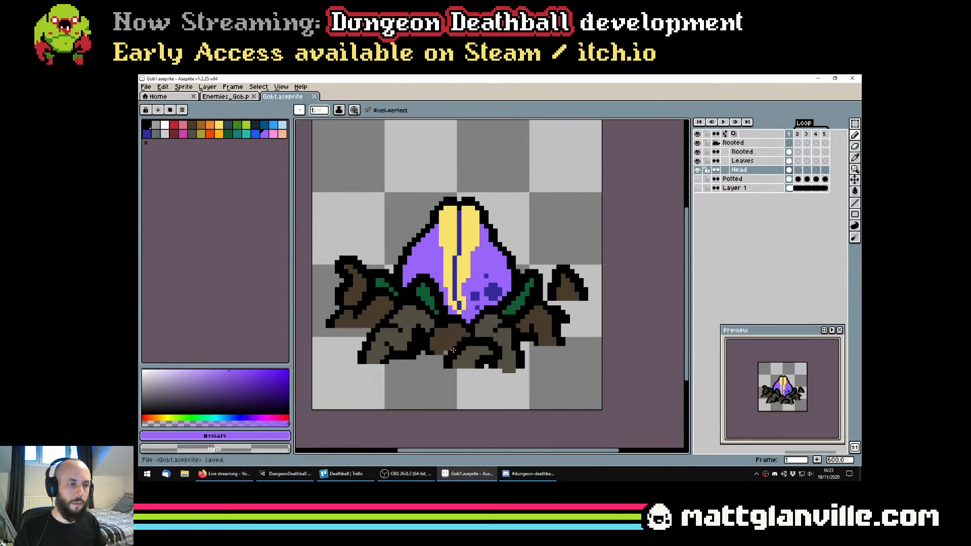
On the Rooted layer, touch up the bottom edge of the middle front root with brown #493c2b pixels, and save the file
click(741, 152)
scroll(465, 349, up, 1)
alt+click(466, 348)
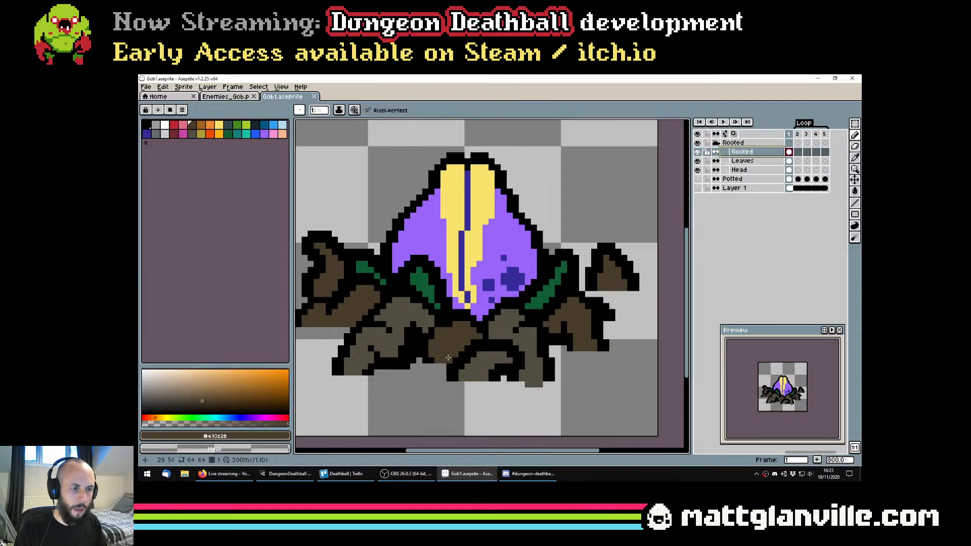
scroll(465, 348, down, 3)
key(ctrl+s)
scroll(473, 346, down, 1)
scroll(483, 343, up, 1)
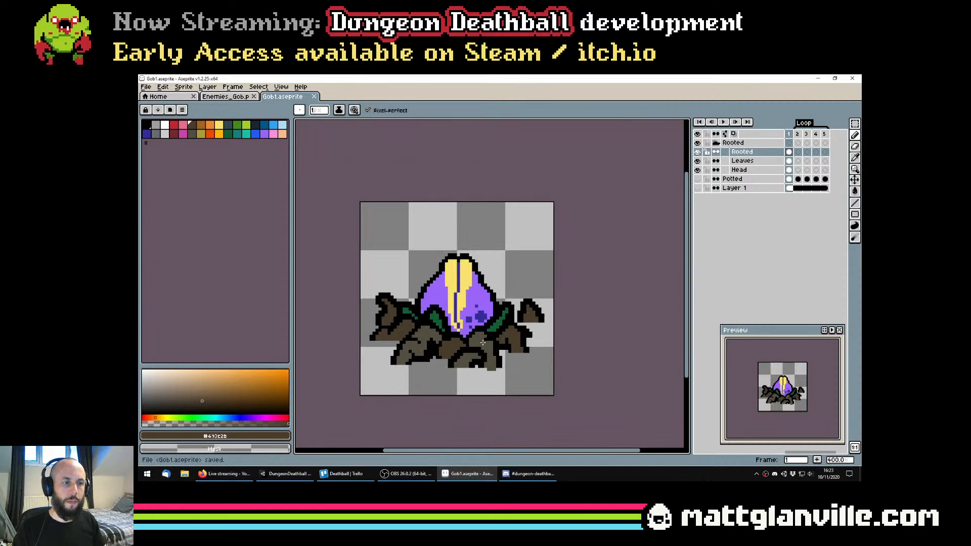
Try filling the detached root at the far right and the curled root at the far left with black using the Paint Bucket
key(g)
alt+click(536, 315)
click(531, 313)
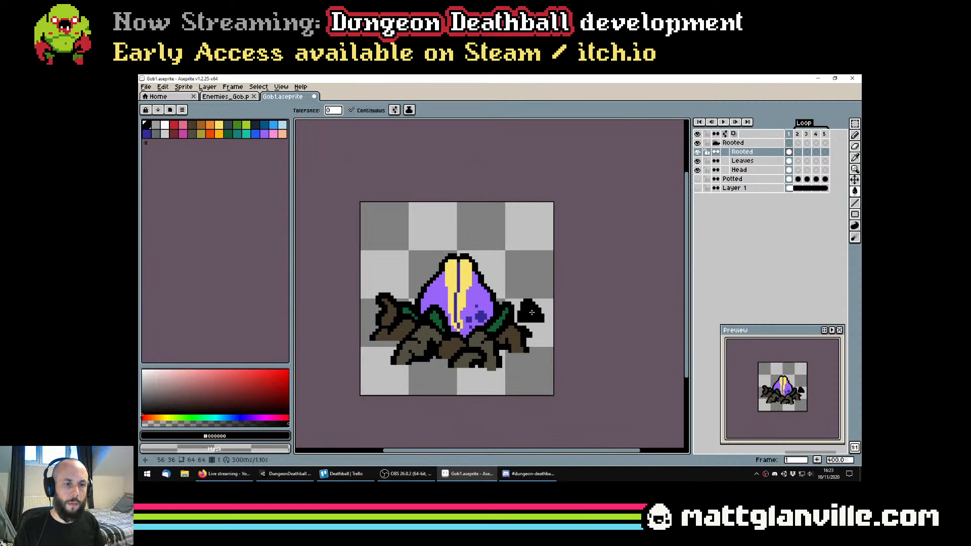
click(384, 318)
scroll(374, 320, down, 2)
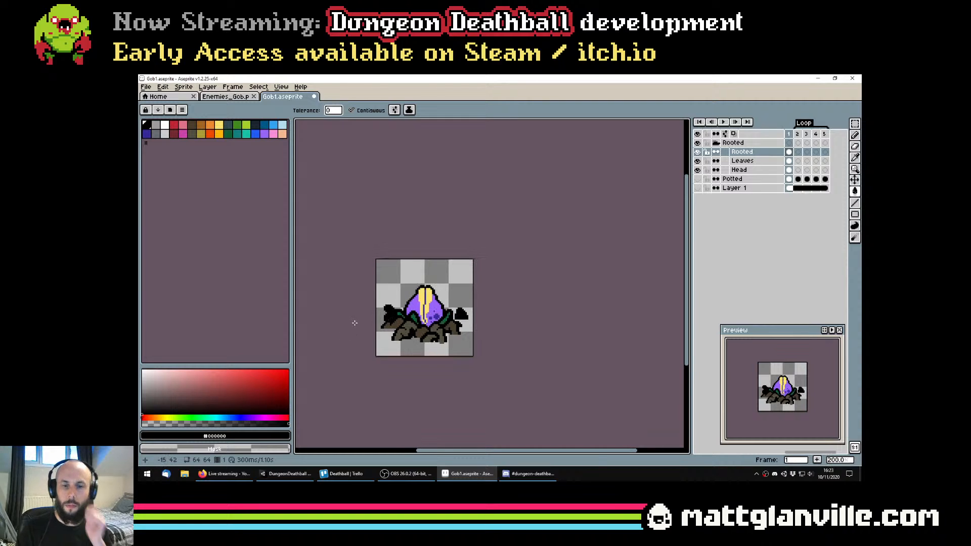
scroll(450, 363, down, 1)
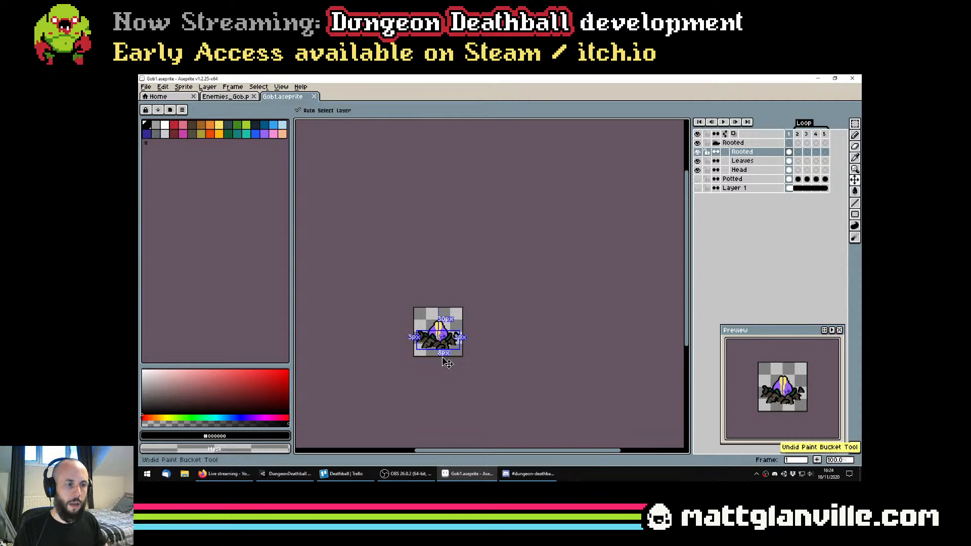
Save the sprite, and temporarily flatten the Rooted, Leaves and Head layers to copy the combined plant artwork
key(ctrl+s)
scroll(464, 365, up, 1)
drag(464, 365, 485, 352)
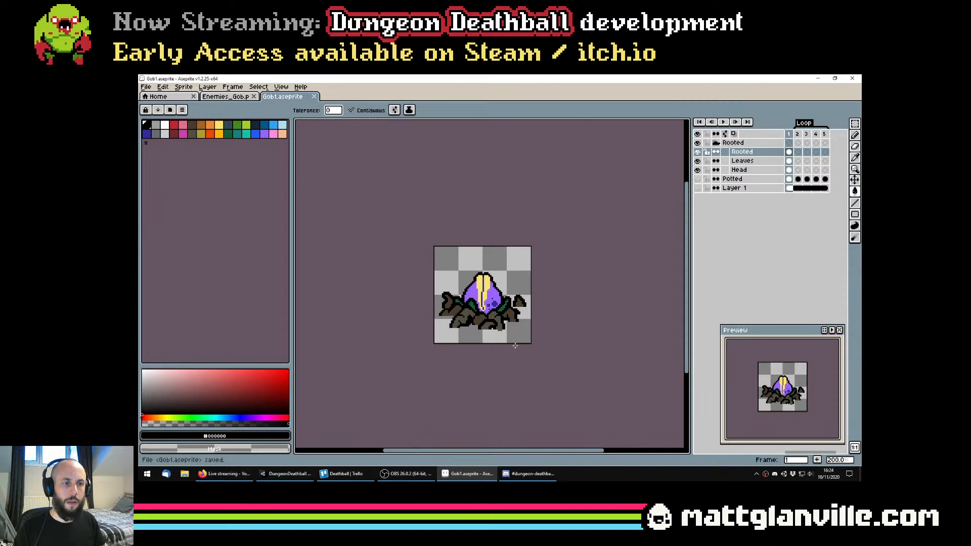
key(ctrl+s)
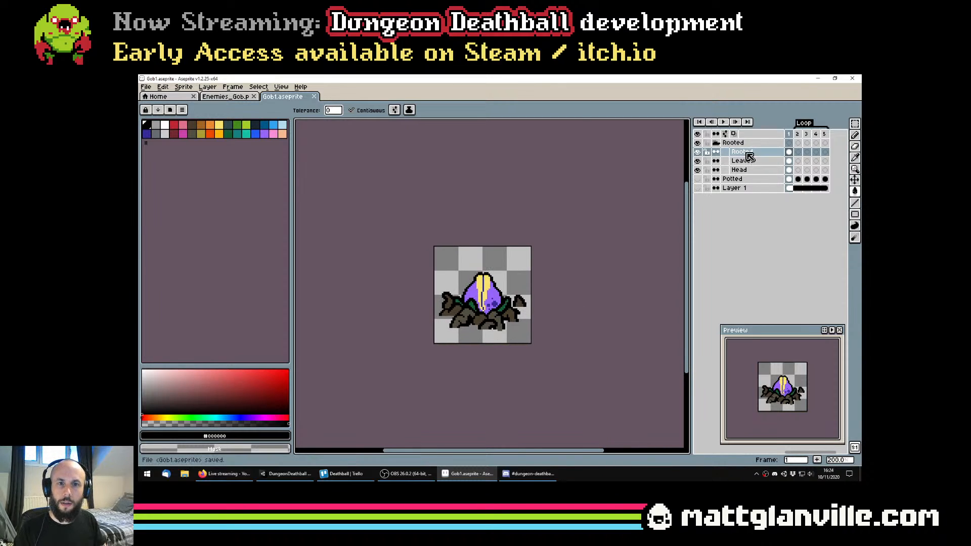
click(747, 153)
shift+click(747, 169)
shift+click(746, 161)
right_click(746, 161)
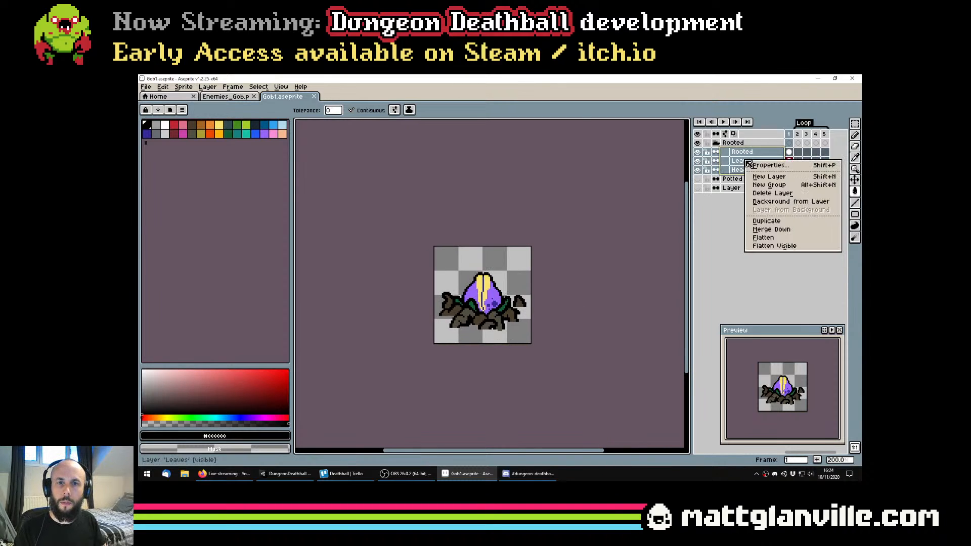
click(763, 237)
key(ctrl)
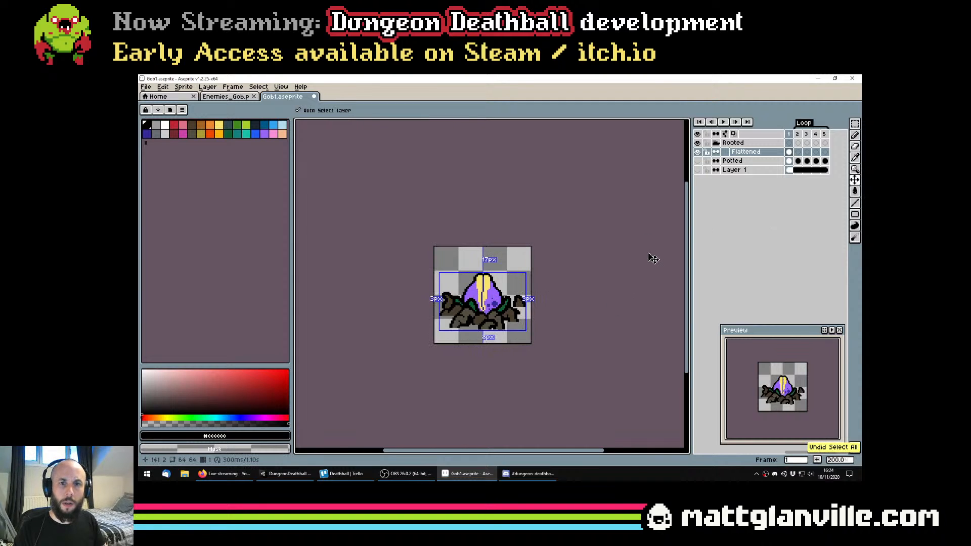
Switch to Enemies_Gob.png and try pasting the flattened plant over the old rooted plant
click(222, 98)
scroll(350, 295, up, 1)
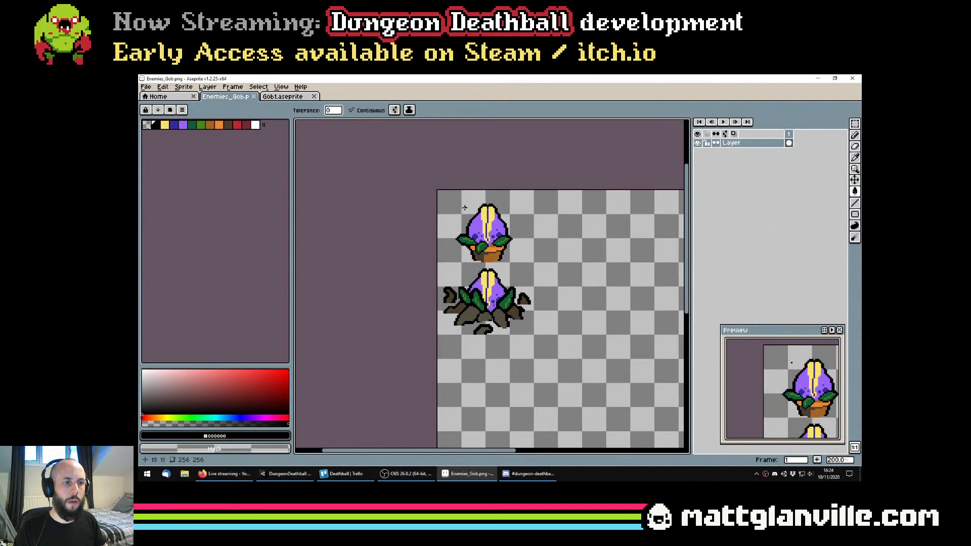
key(ctrl+v)
drag(504, 293, 506, 297)
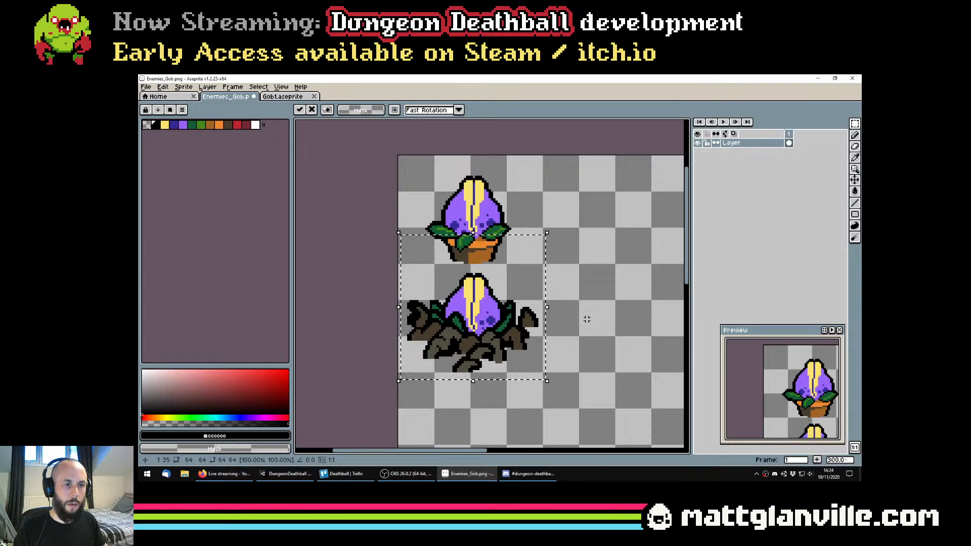
click(557, 340)
scroll(456, 322, up, 1)
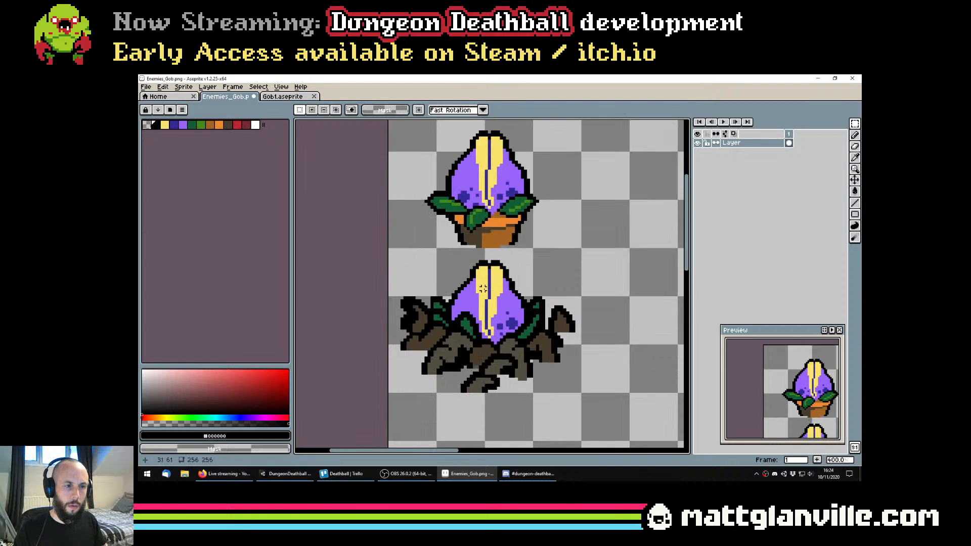
key(b)
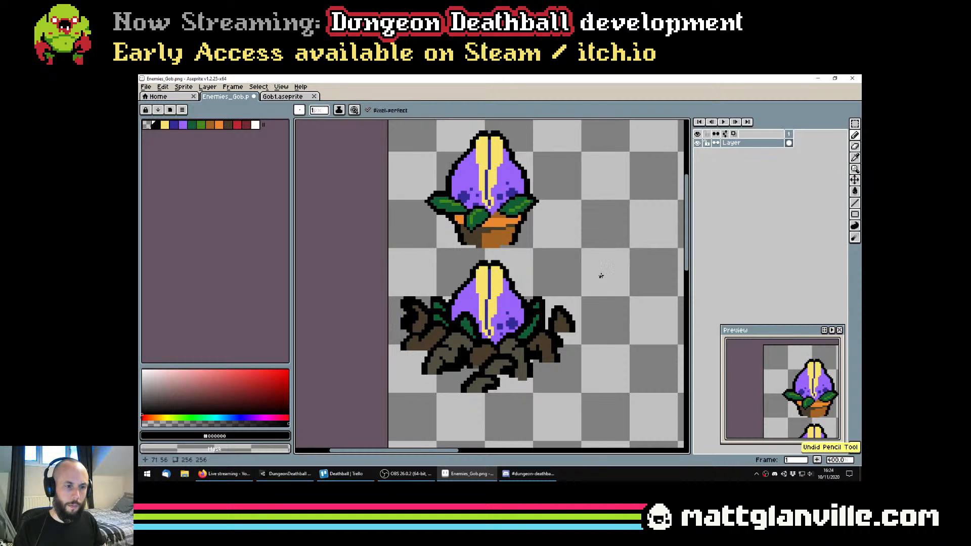
Clear the overlapping rooted plant artwork below the potted plant on the Enemies_Gob.png sheet
scroll(600, 349, down, 2)
key(m)
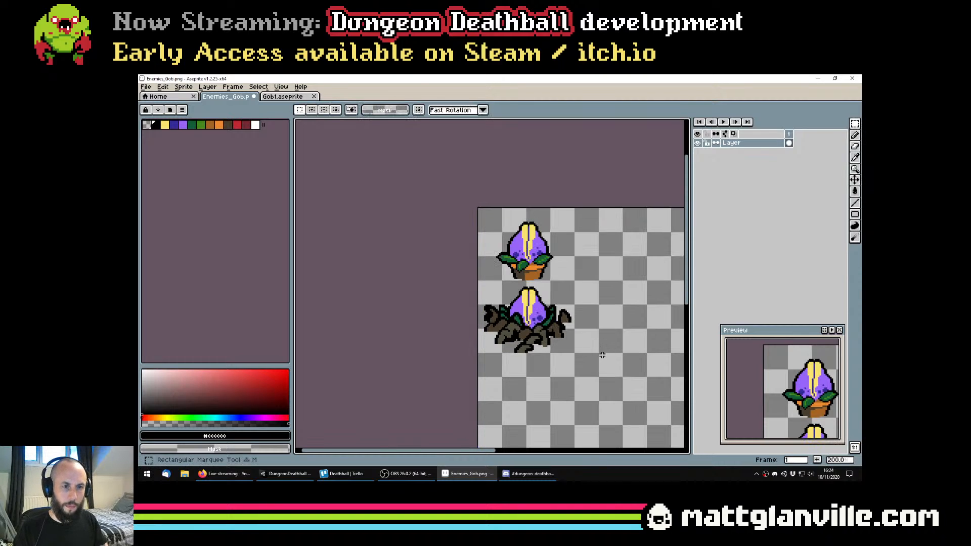
drag(604, 359, 479, 286)
key(Delete)
Paste the new rooted plant into the cleared area below the potted plant and save Enemies_Gob.png
scroll(566, 383, up, 1)
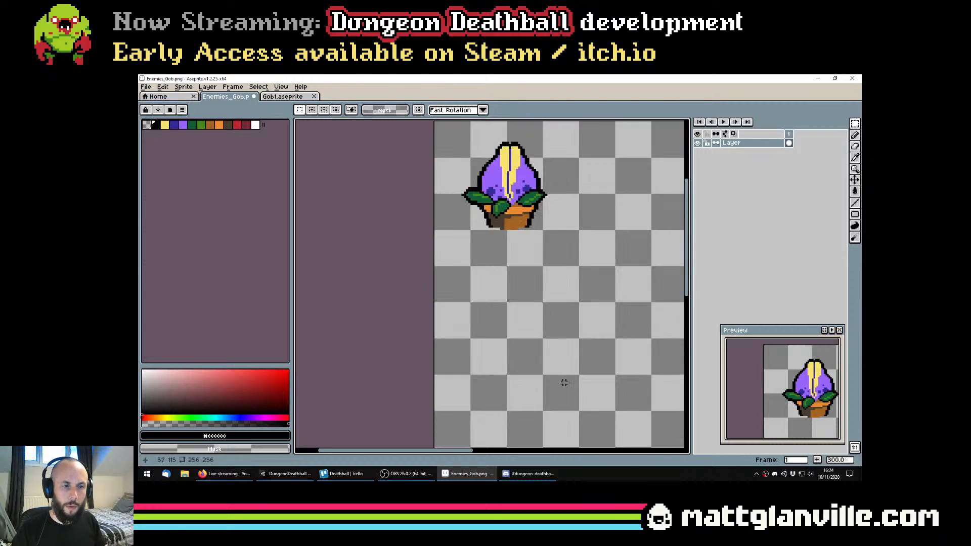
key(ctrl+v)
drag(557, 205, 560, 292)
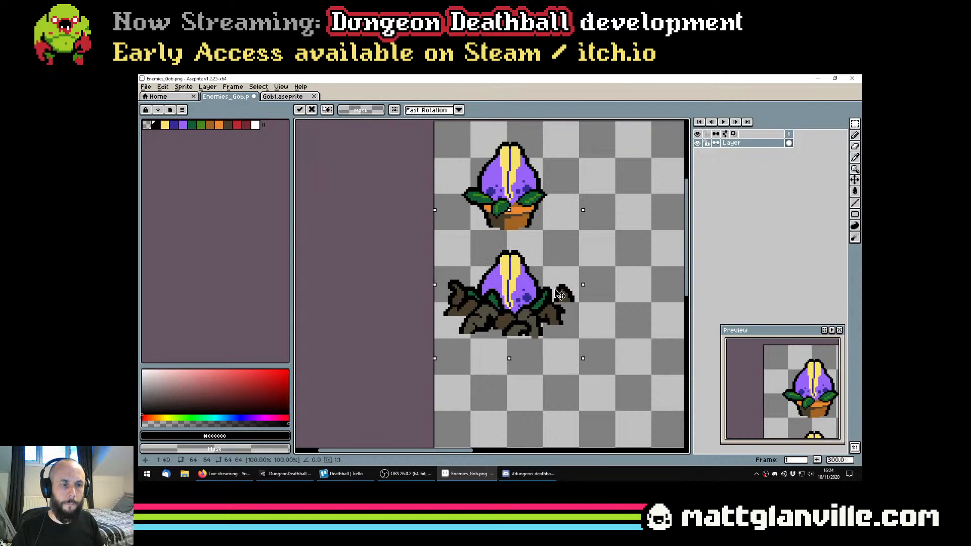
key(Return)
key(ctrl+s)
scroll(559, 290, down, 1)
scroll(558, 292, down, 1)
scroll(545, 287, up, 2)
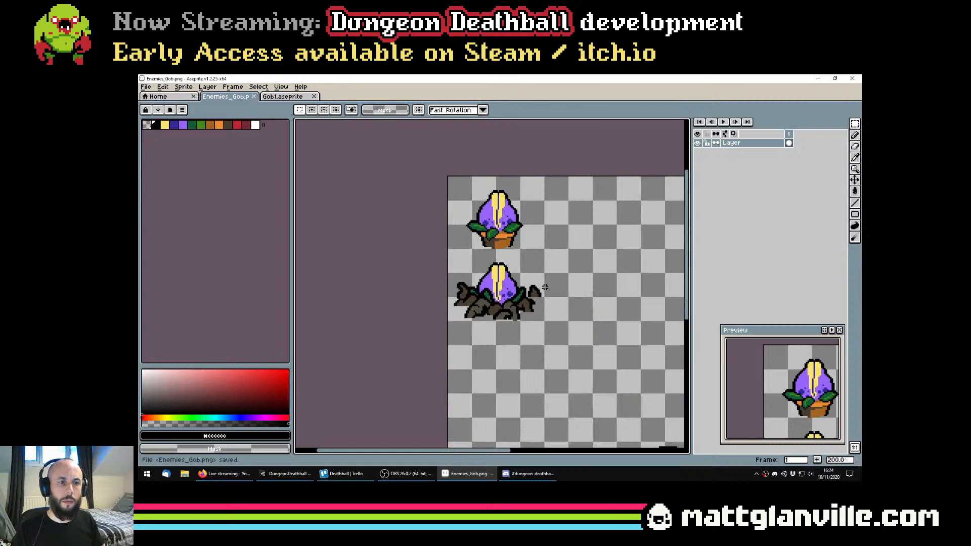
Switch to Unity, open the Enemies_Gob texture in the Sprite Editor, and select the rooted plant's sprite rectangle
click(286, 474)
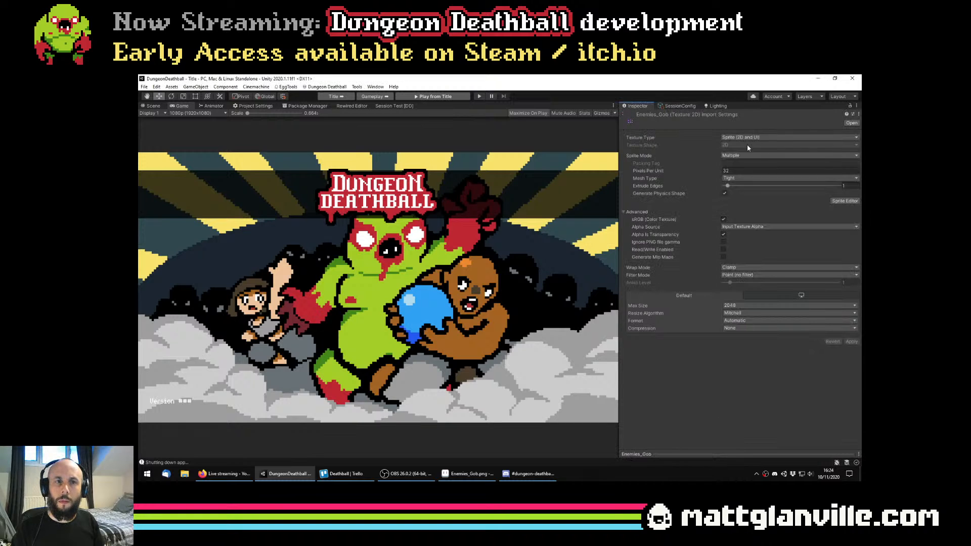
click(844, 201)
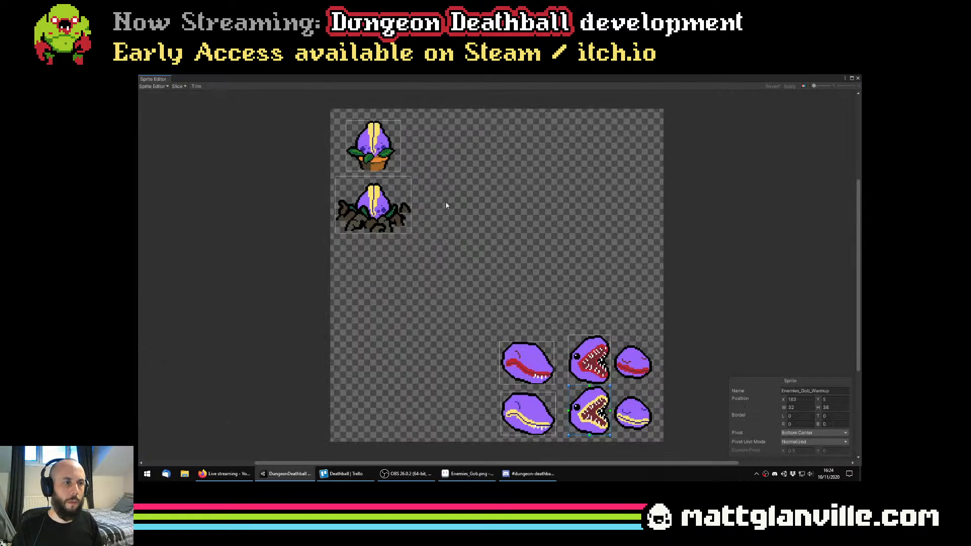
scroll(446, 204, up, 2)
scroll(360, 212, up, 2)
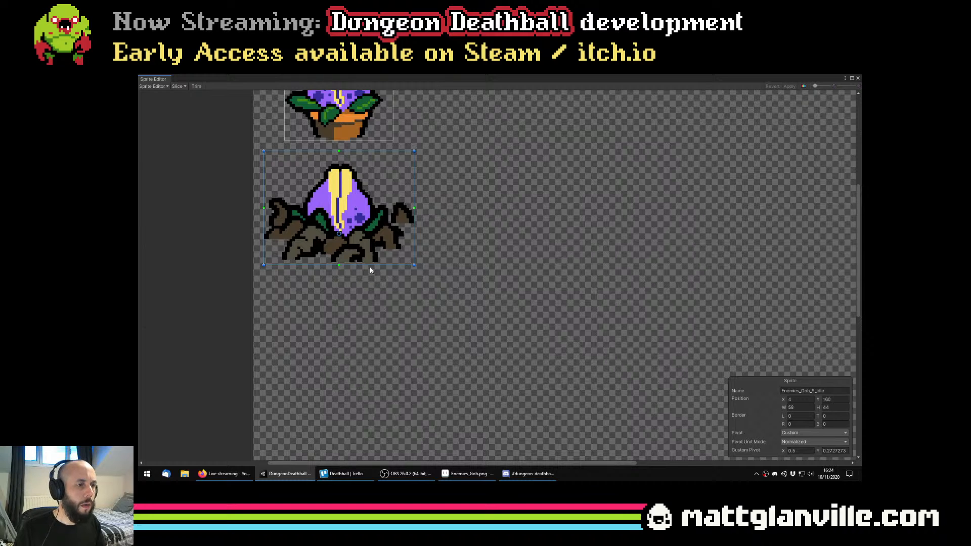
Try shortening the Enemies_Gob_S_Idle rectangle from its upper edge to a height of 39, revert it, and close the Sprite Editor
scroll(362, 260, up, 5)
scroll(362, 260, down, 4)
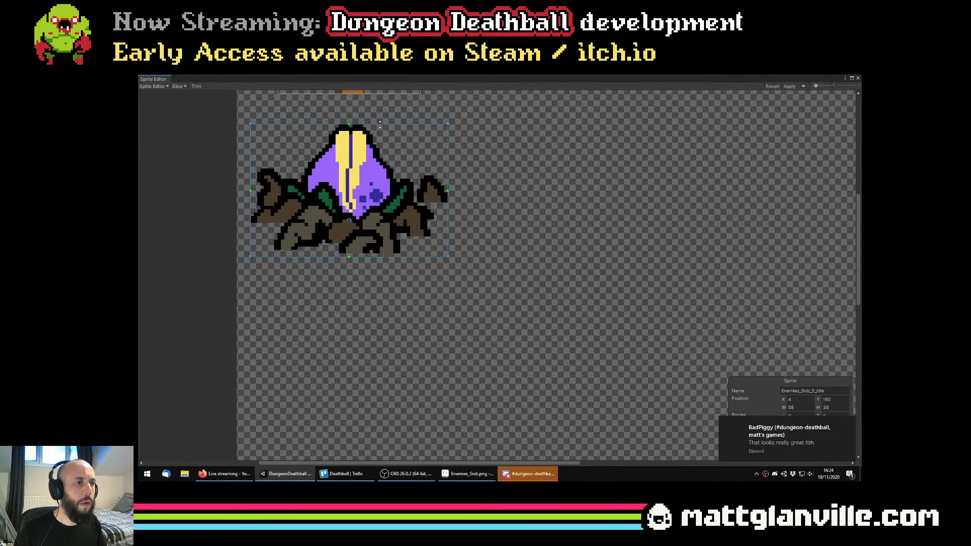
scroll(505, 207, down, 1)
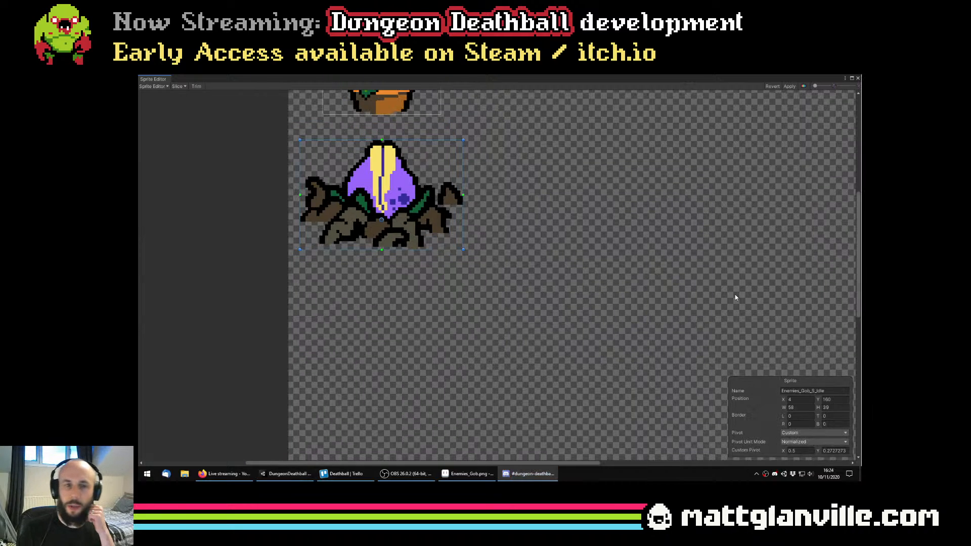
drag(497, 246, 506, 283)
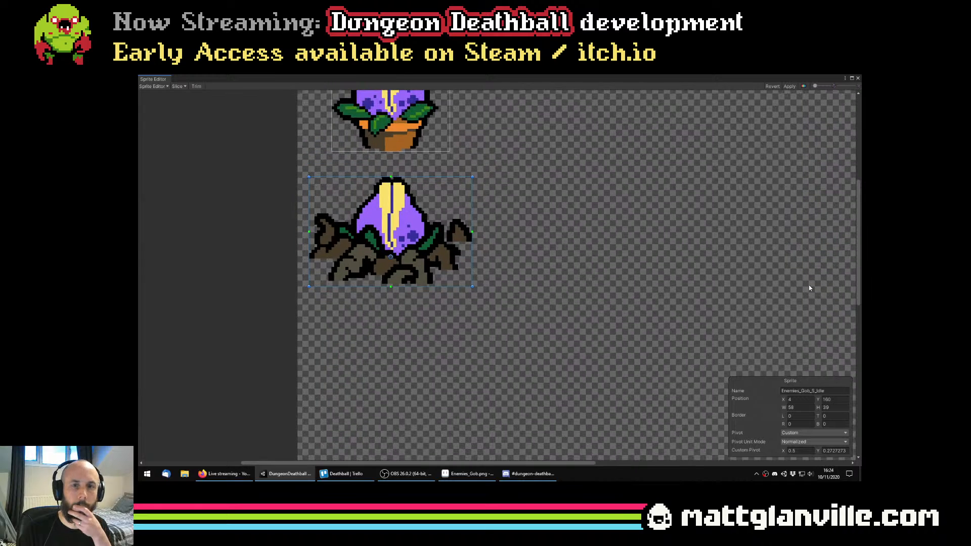
scroll(423, 207, down, 2)
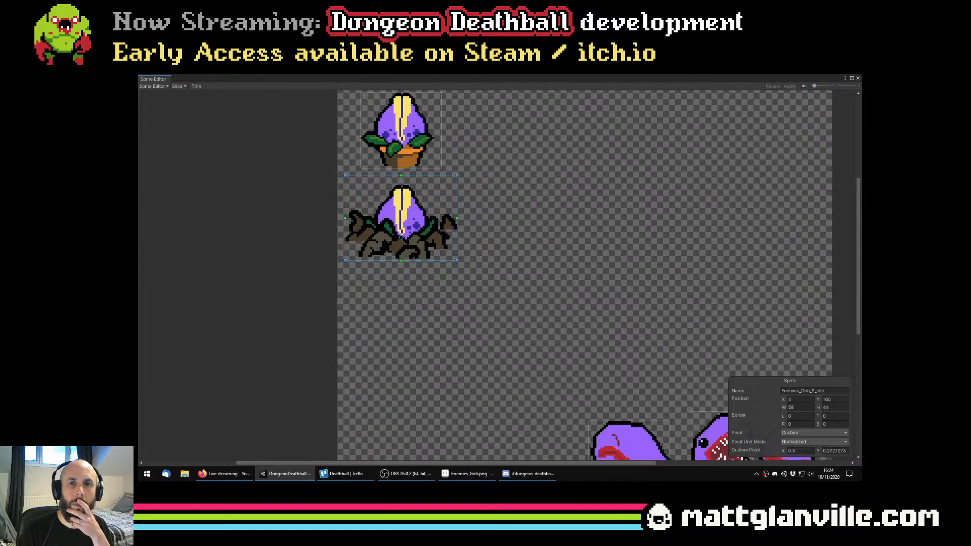
click(857, 80)
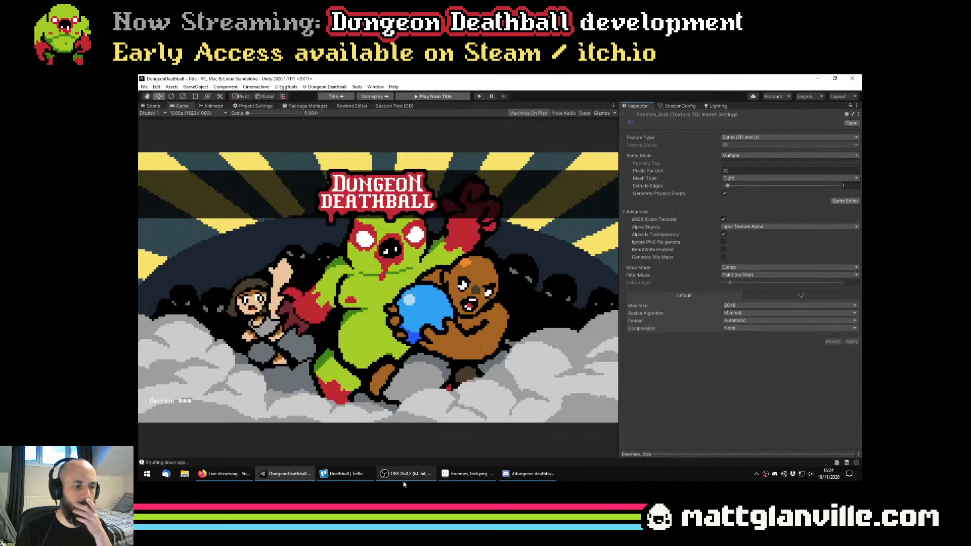
click(468, 473)
scroll(488, 259, down, 4)
scroll(488, 259, up, 1)
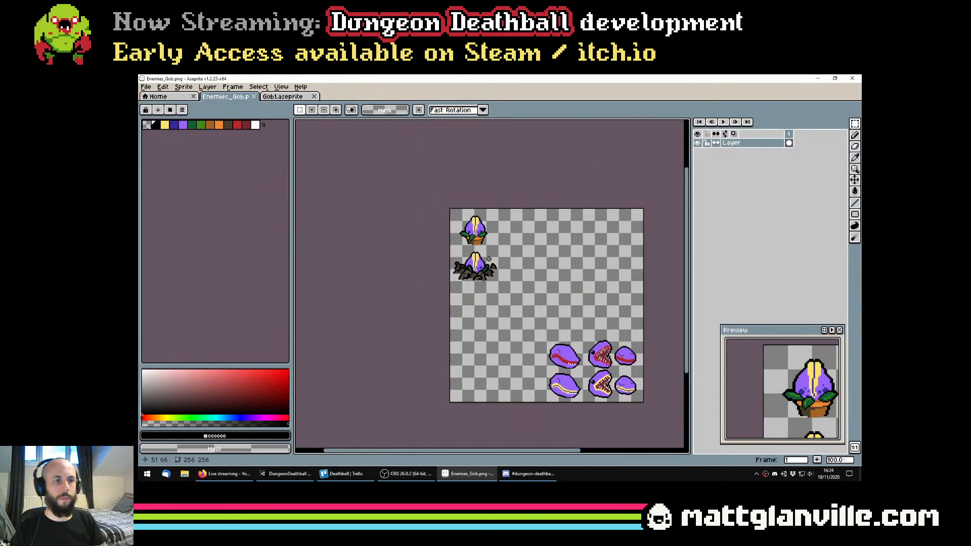
scroll(483, 253, up, 1)
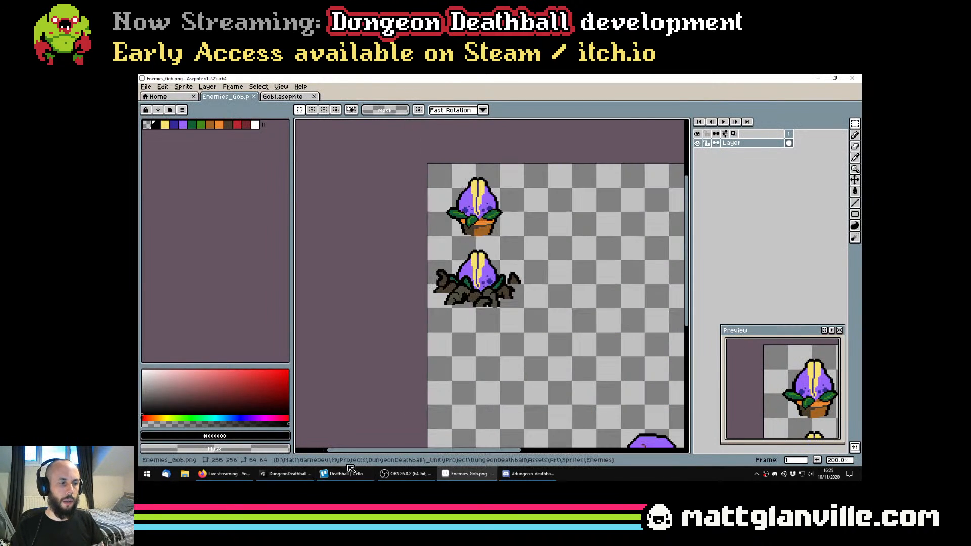
Switch to Unity, run the game, and start a session at stage 1-1 to test the new sprite
key(alt+Tab)
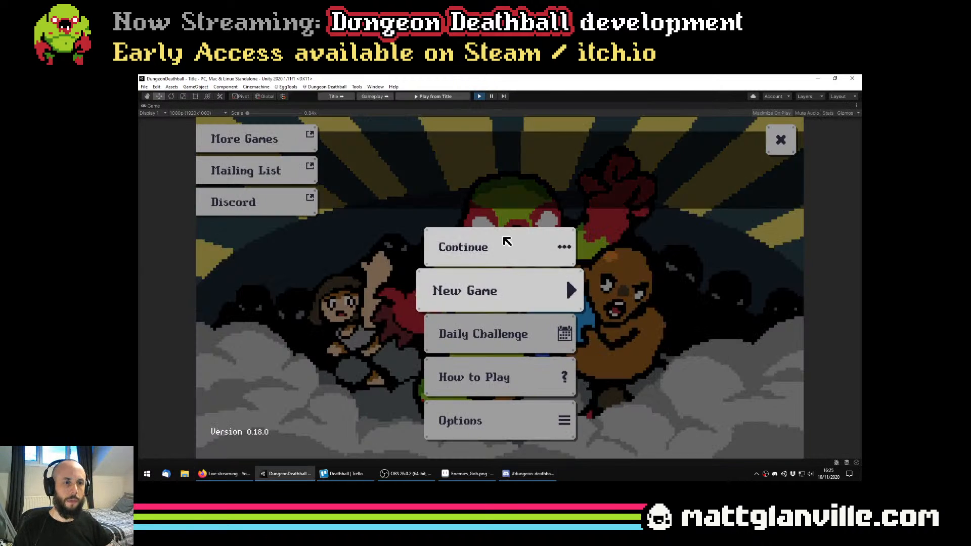
click(496, 291)
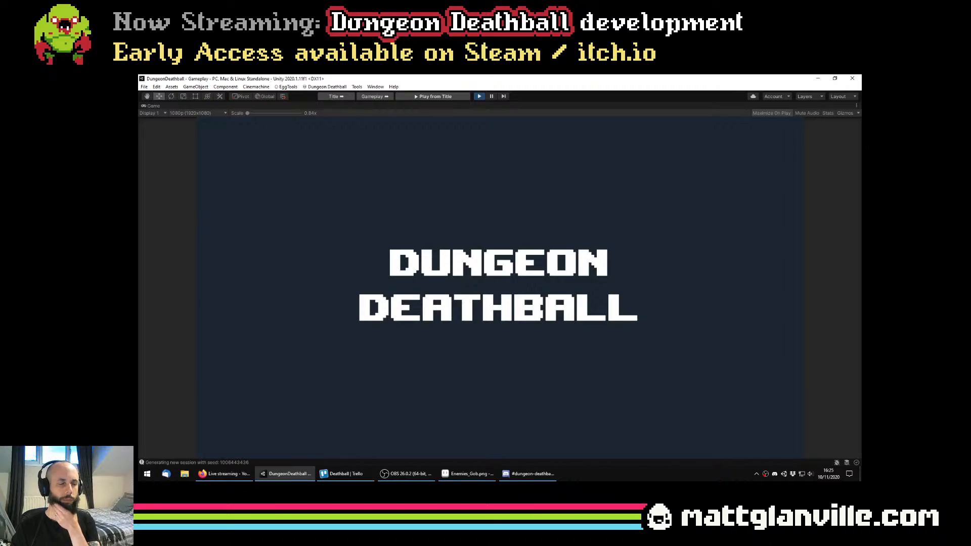
click(546, 334)
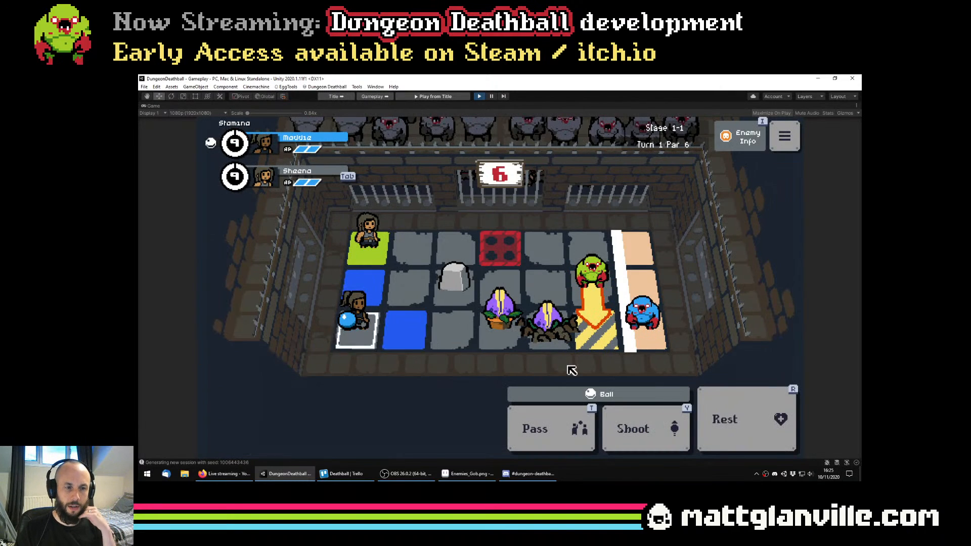
Shoot the ball at the potted plant, advance the paused game frame by frame to inspect the reaction, and resume play
click(654, 438)
click(654, 438)
key(ctrl+shift+p)
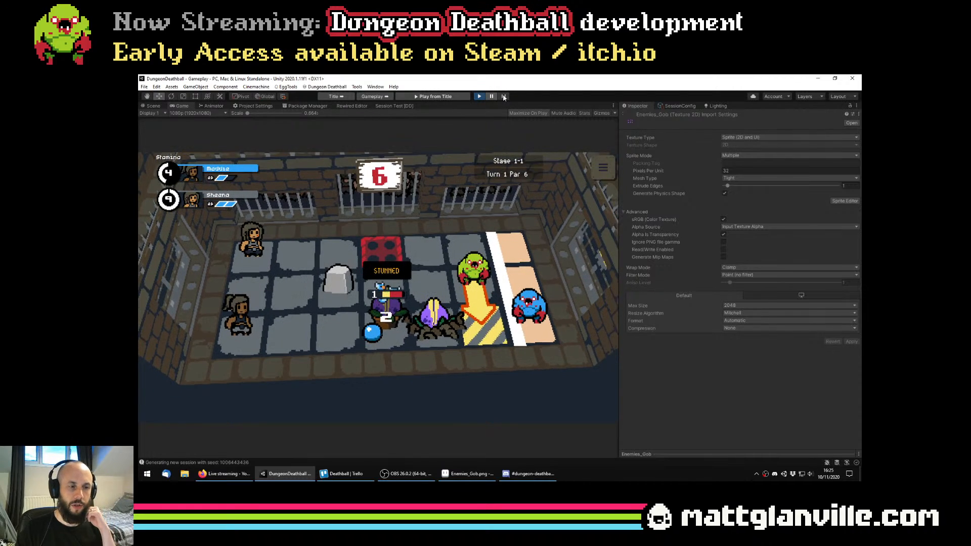
click(503, 98)
click(504, 97)
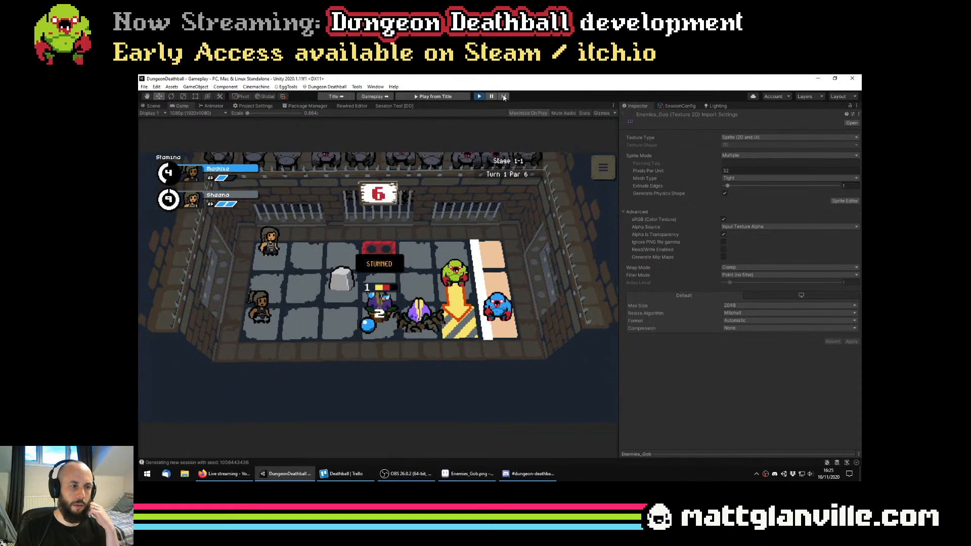
click(504, 98)
click(493, 98)
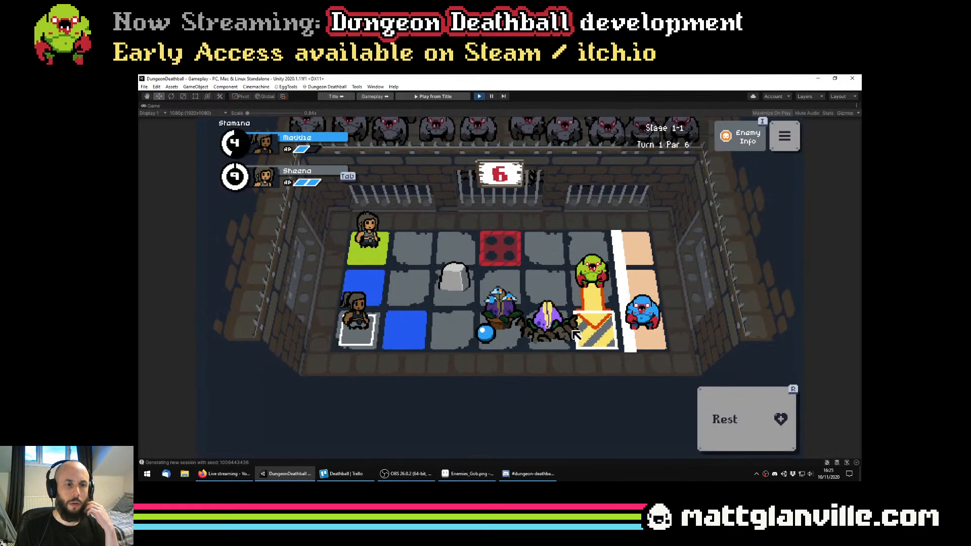
Move both player characters across the grid towards the plant enemies over two turns
click(441, 341)
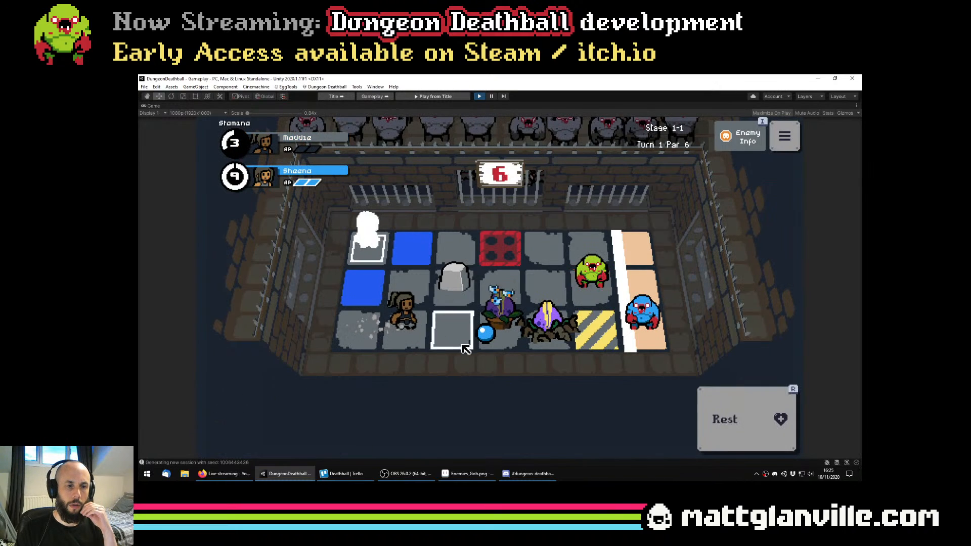
click(453, 247)
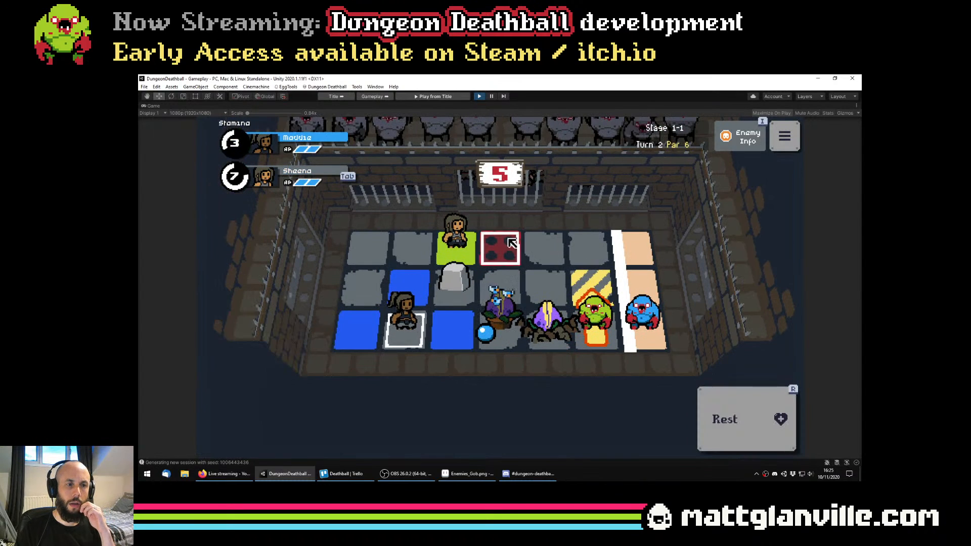
click(455, 244)
click(515, 256)
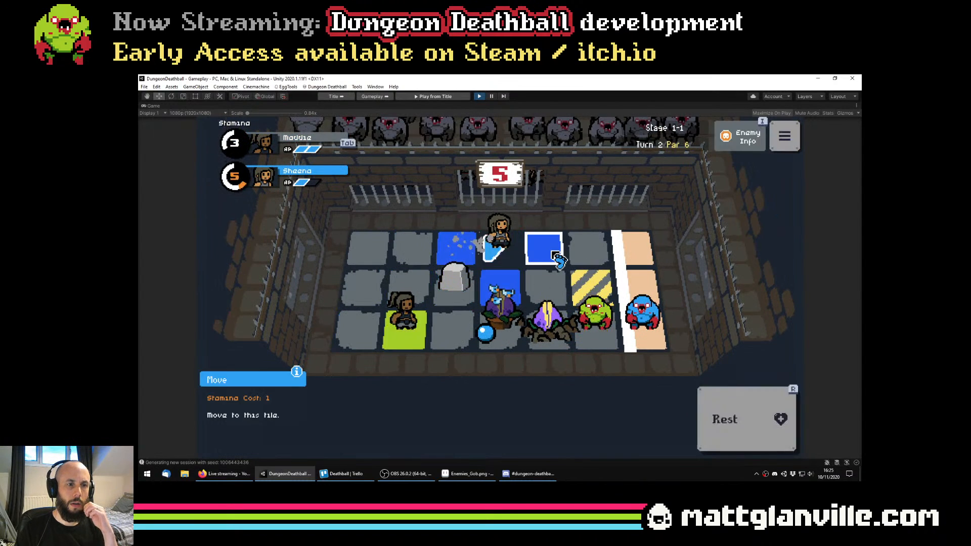
click(544, 248)
click(504, 342)
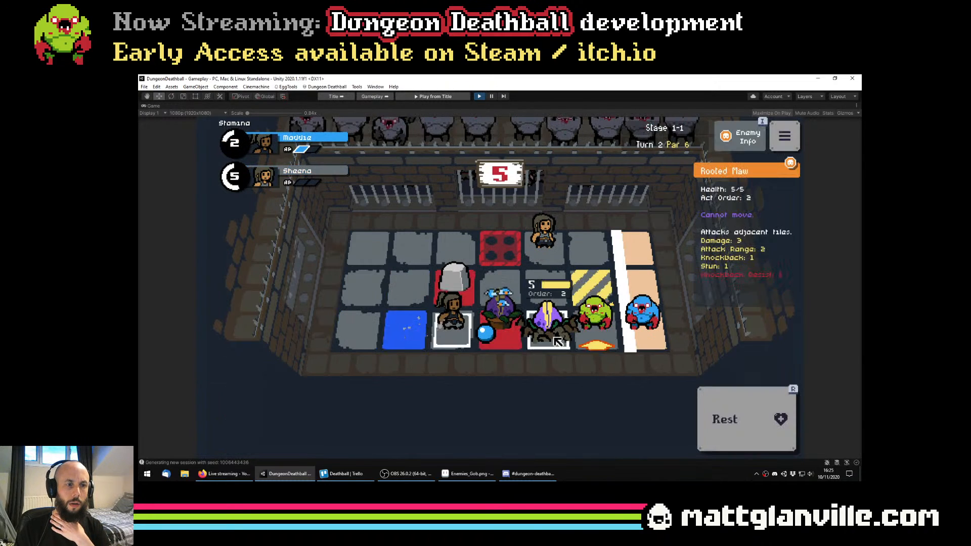
Rest to end the turn, attack the potted plant with the adjacent player, and move that player onto the ball's tile
click(736, 414)
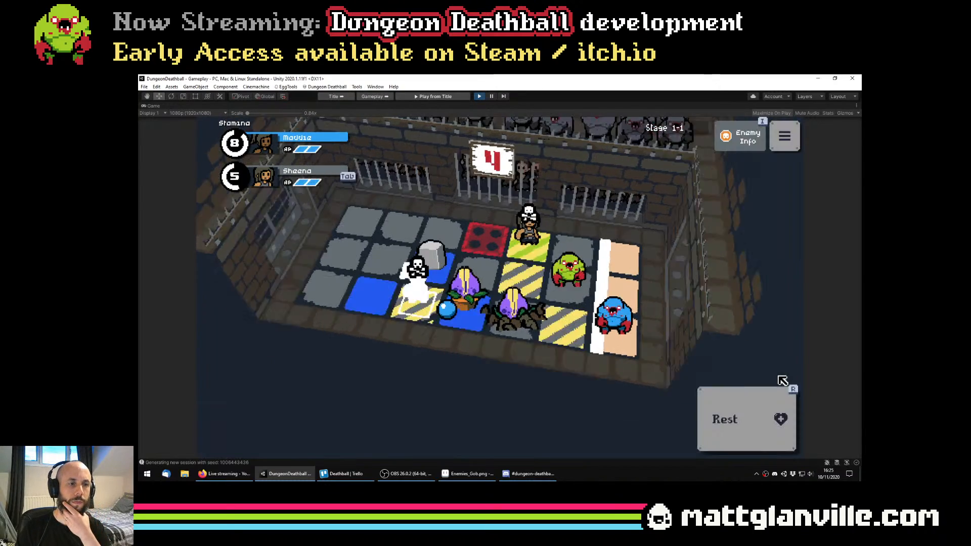
click(502, 340)
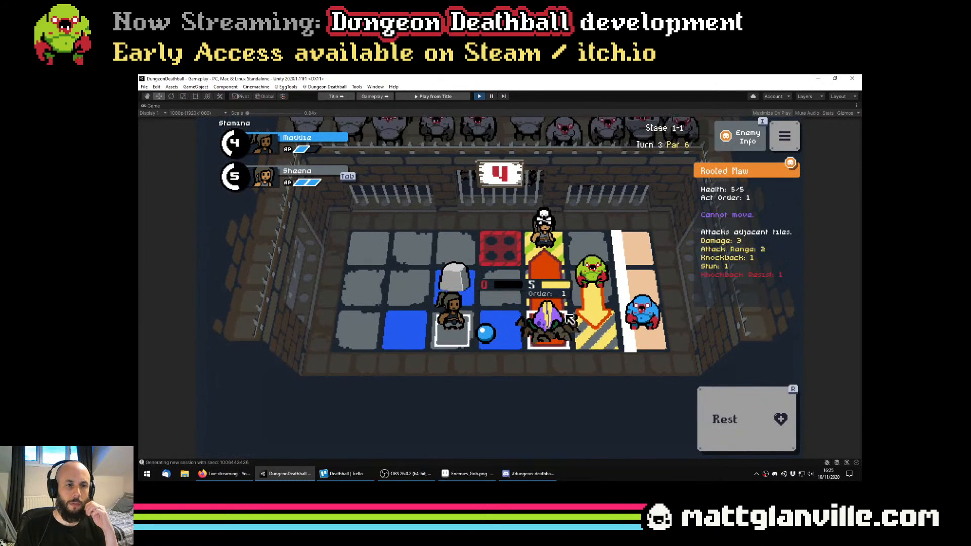
click(526, 341)
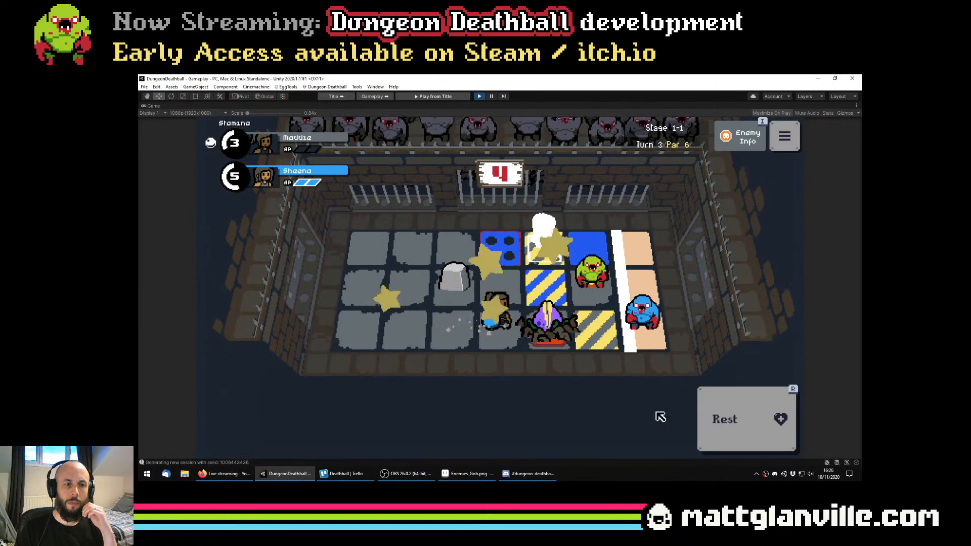
Rest with the active player to end the turn, and stop the running game in Unity
click(742, 420)
click(741, 420)
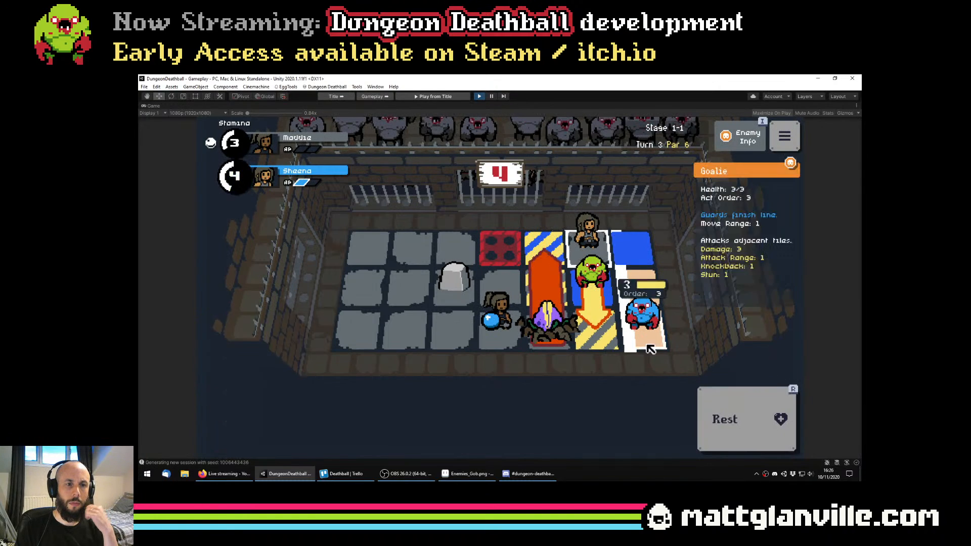
click(734, 415)
click(734, 415)
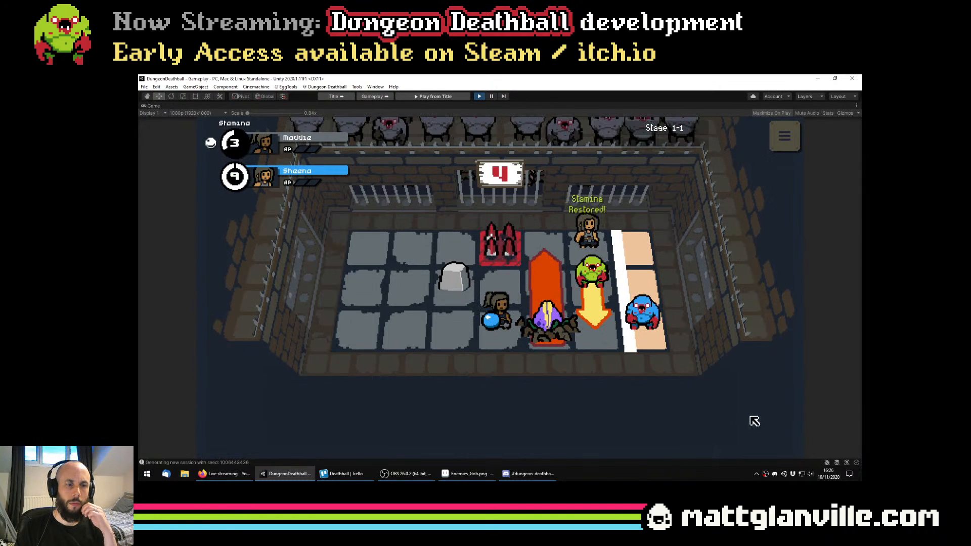
click(480, 96)
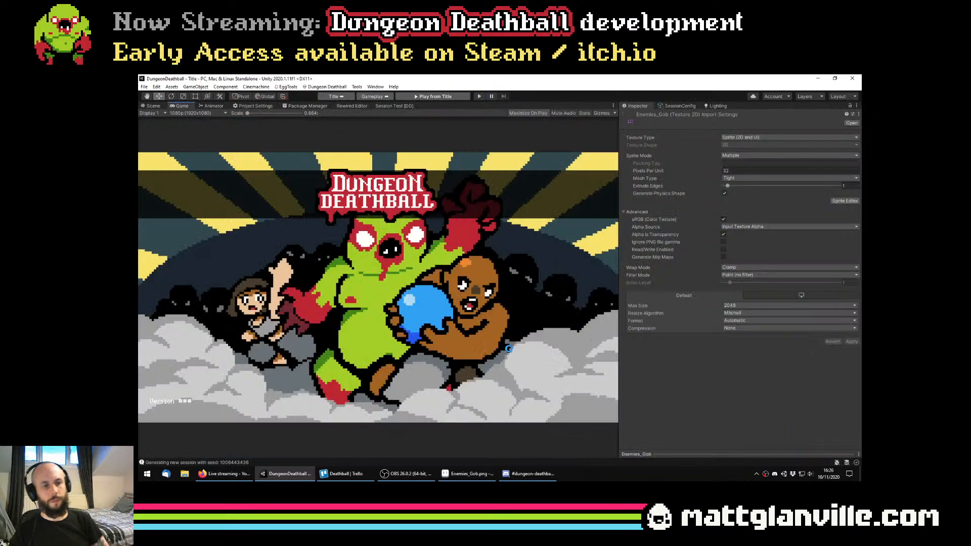
Switch to the Deathball Trello board and look over its cards
click(540, 480)
click(510, 444)
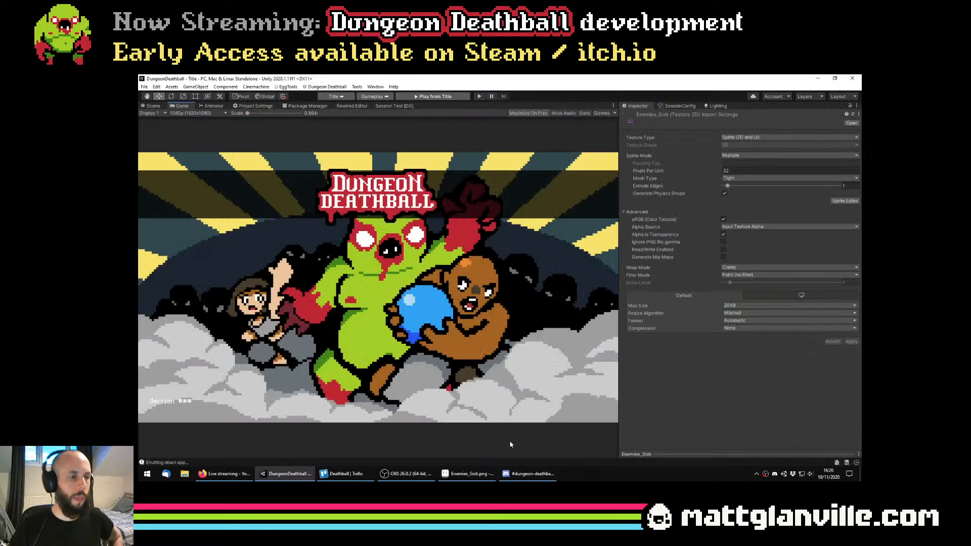
click(369, 473)
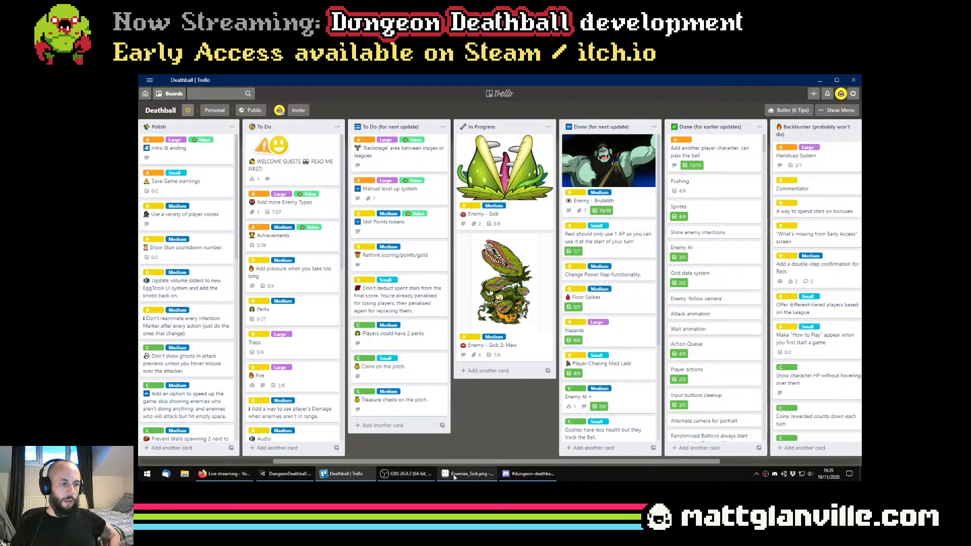
Switch to Aseprite and compare the potted and rooted plant sprites on the Enemies_Gob.png sheet
click(489, 476)
scroll(505, 273, down, 2)
scroll(520, 271, up, 2)
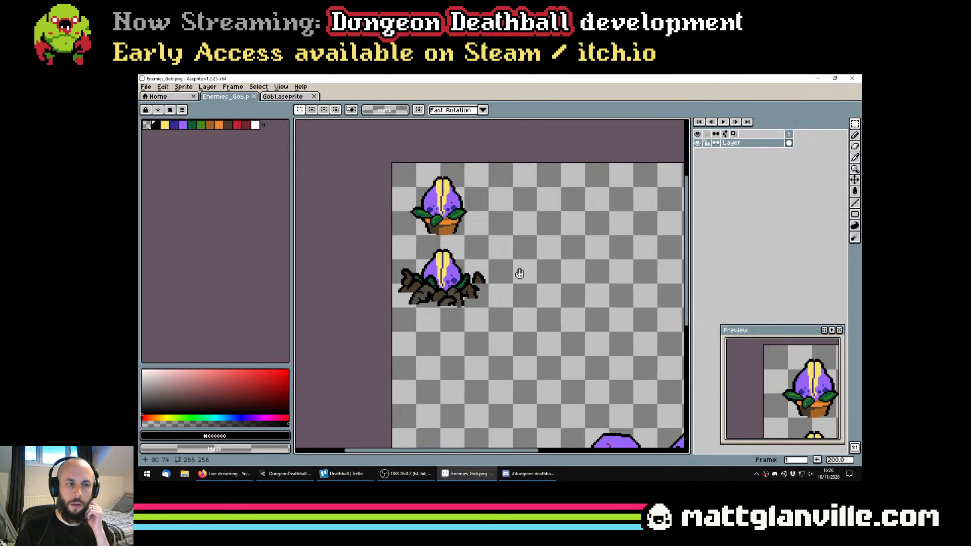
drag(484, 223, 478, 232)
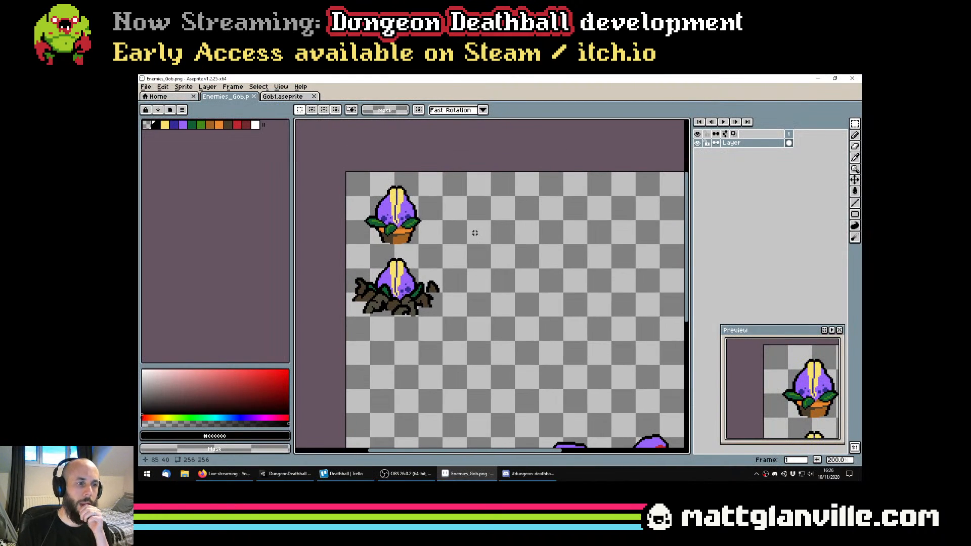
scroll(395, 269, up, 1)
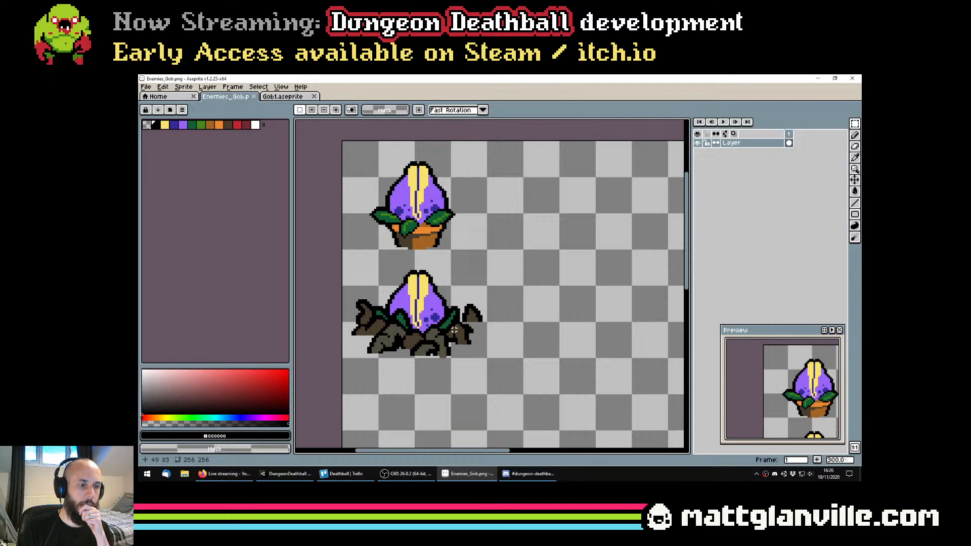
scroll(454, 330, down, 3)
scroll(444, 342, up, 2)
drag(388, 254, 389, 265)
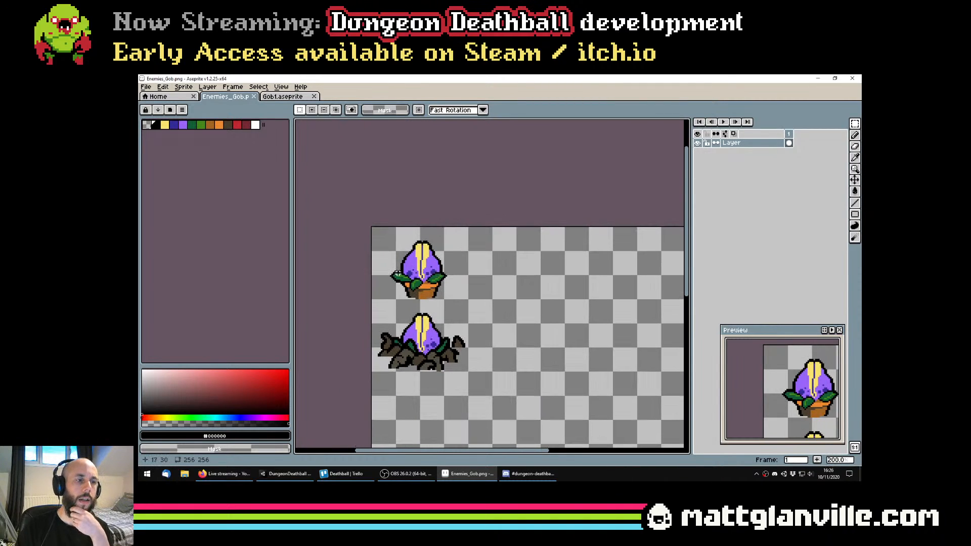
scroll(406, 287, up, 1)
drag(448, 291, 460, 284)
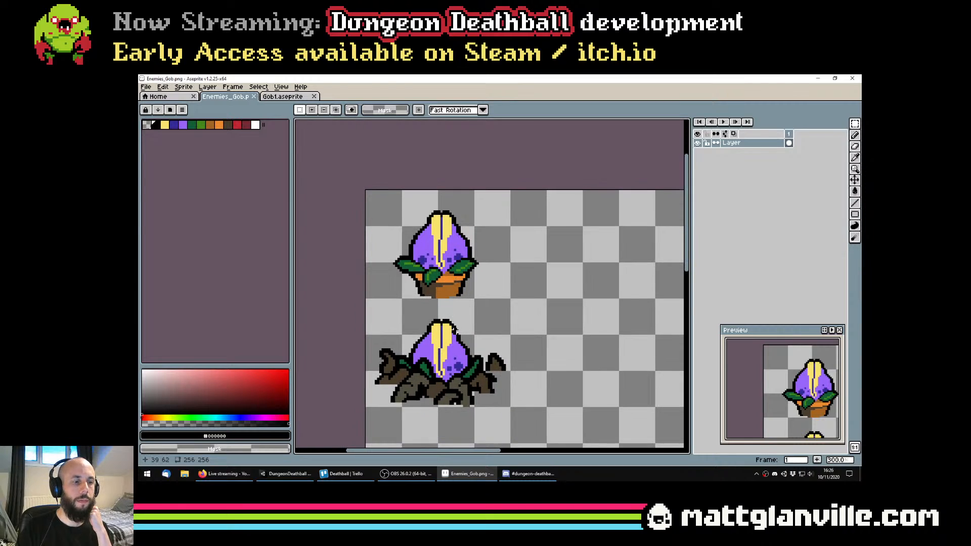
In Gob1.aseprite, collapse the Rooted group, place the Potted layer in a new group named Potted, and save the file
click(276, 98)
key(ctrl+s)
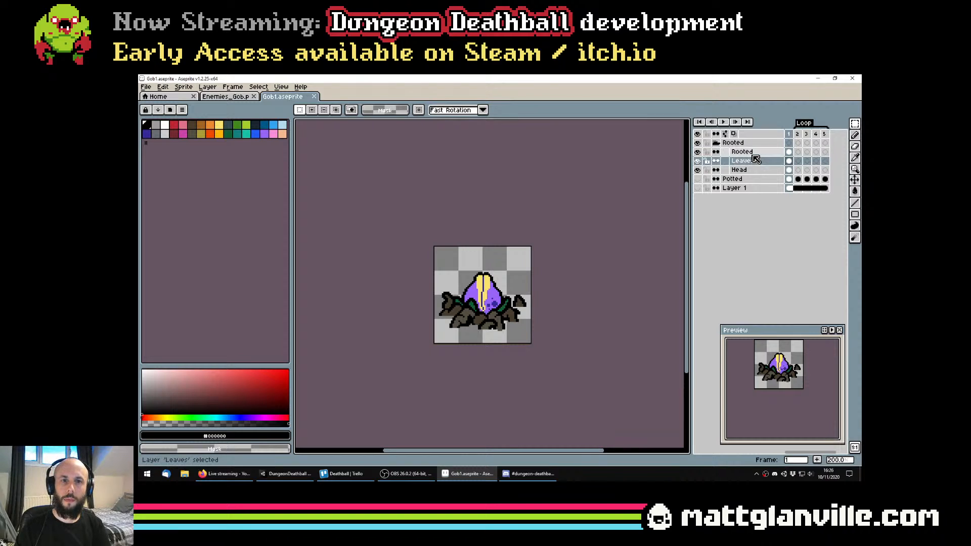
click(717, 143)
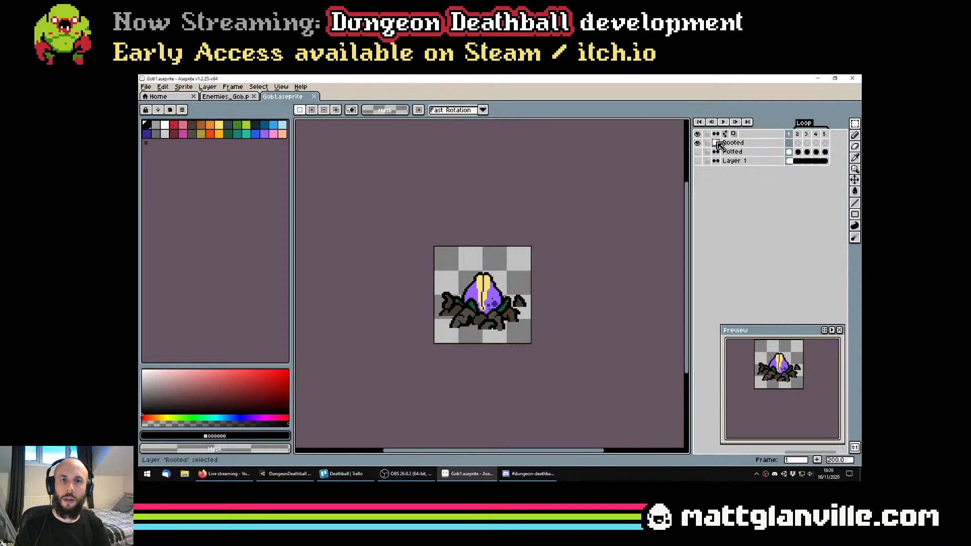
right_click(740, 155)
click(744, 184)
double_click(737, 152)
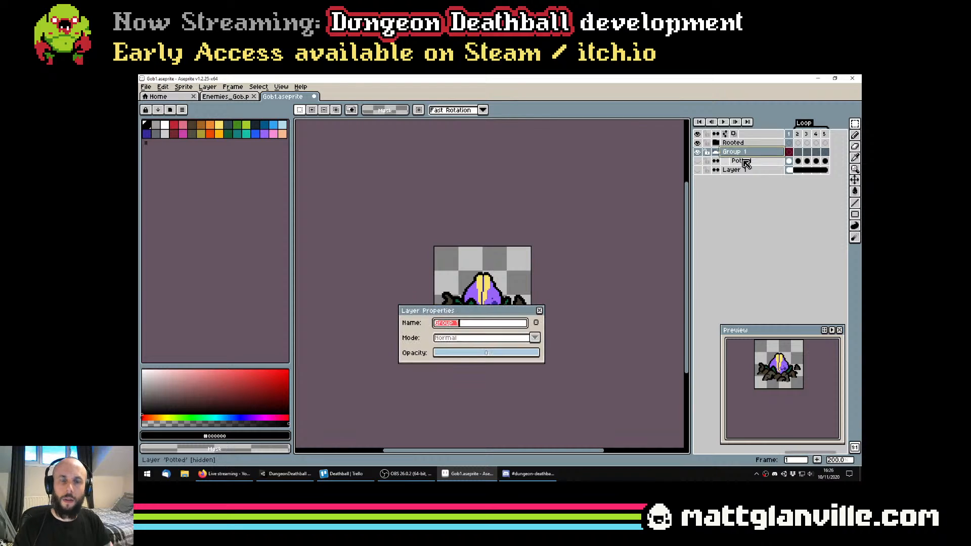
text(Potted)
key(Return)
key(ctrl+s)
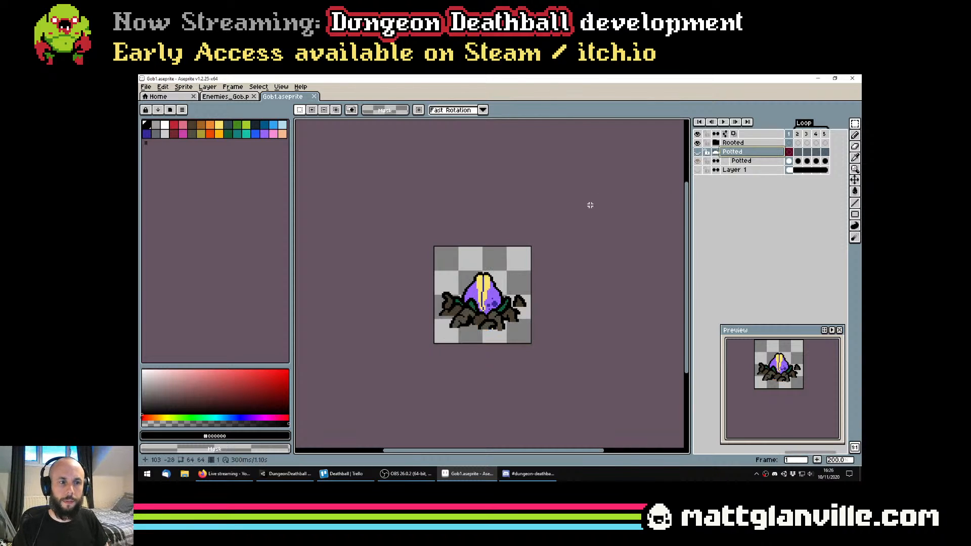
Show the Potted group and hide the Rooted group so only the potted plant is displayed
click(697, 151)
click(698, 142)
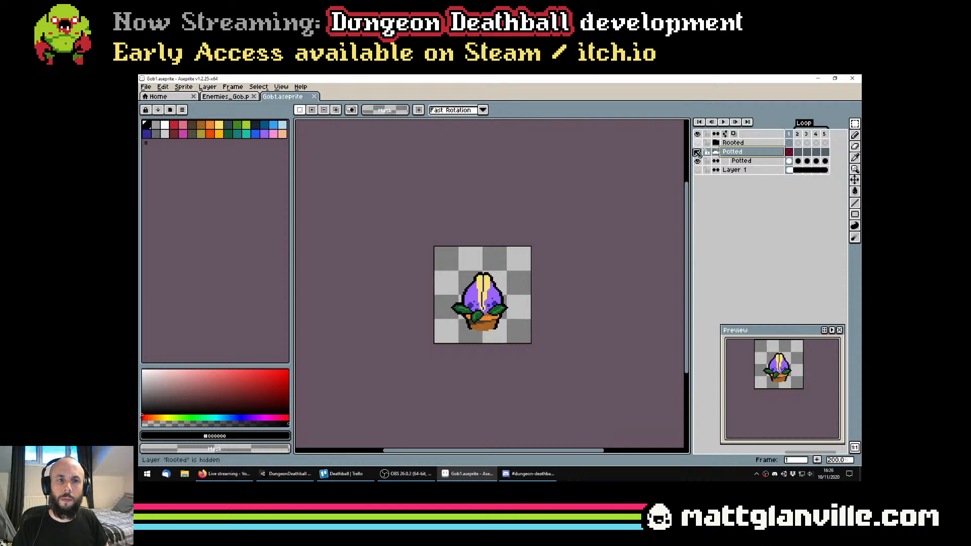
scroll(556, 222, up, 1)
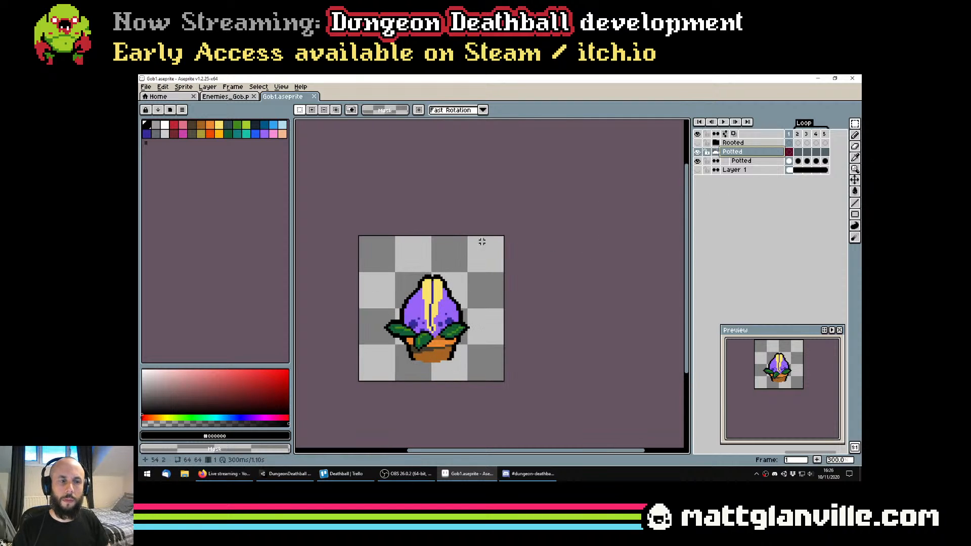
drag(418, 279, 428, 256)
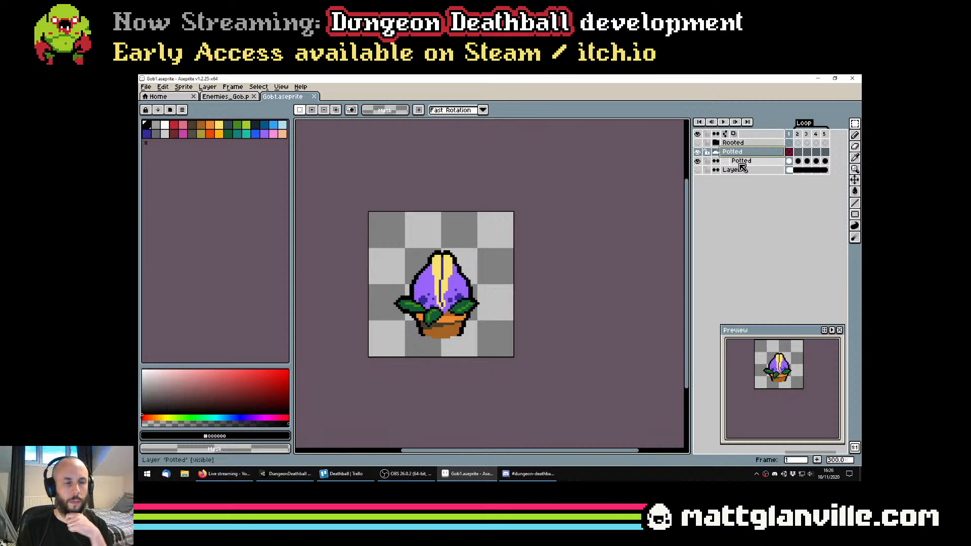
Add a new frame after frame 1 and link the Layer 1 cels across all six frames, keeping that layer hidden
right_click(756, 161)
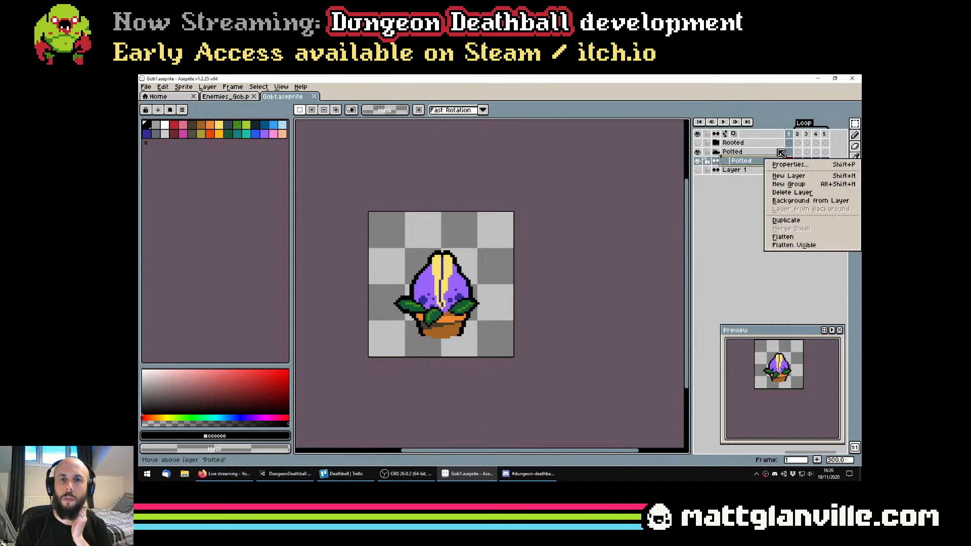
right_click(792, 139)
click(802, 151)
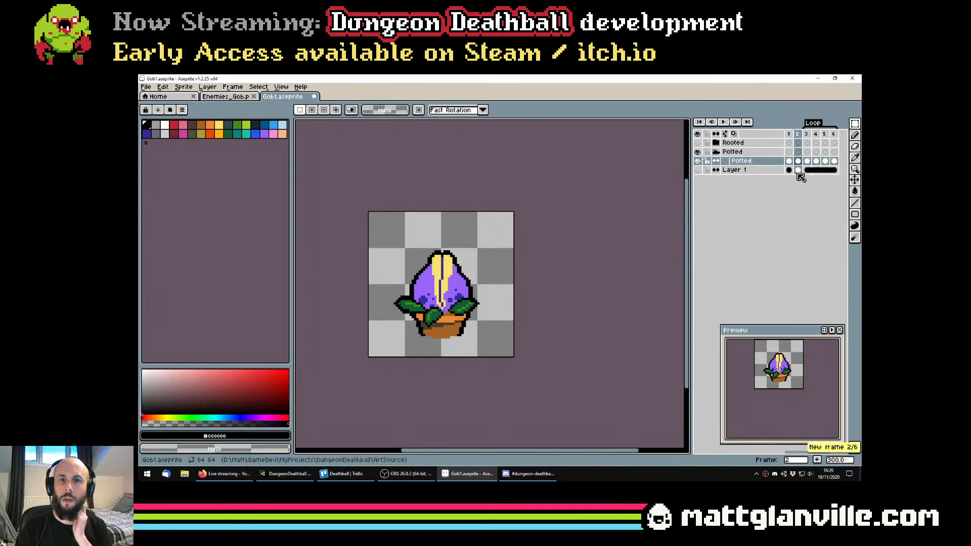
drag(790, 170, 833, 170)
right_click(833, 170)
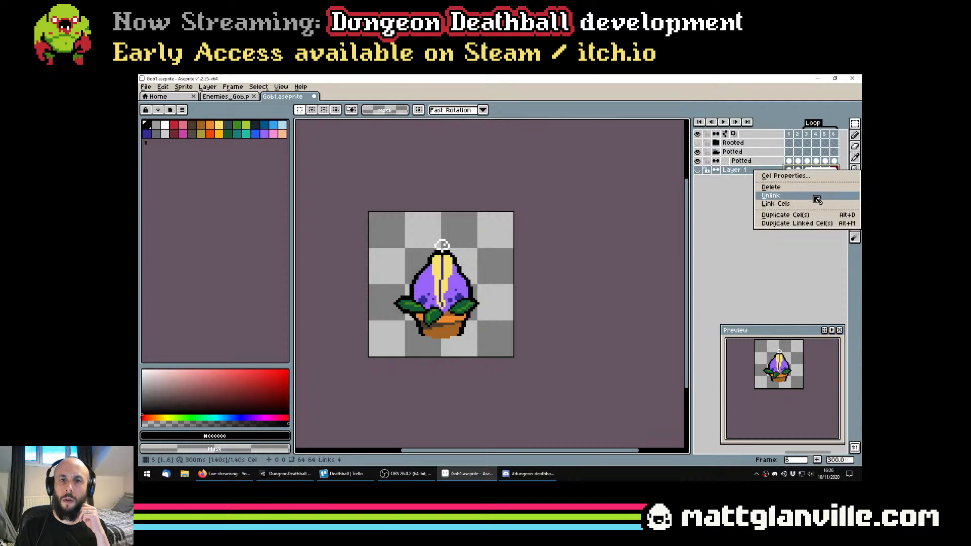
click(796, 204)
click(698, 171)
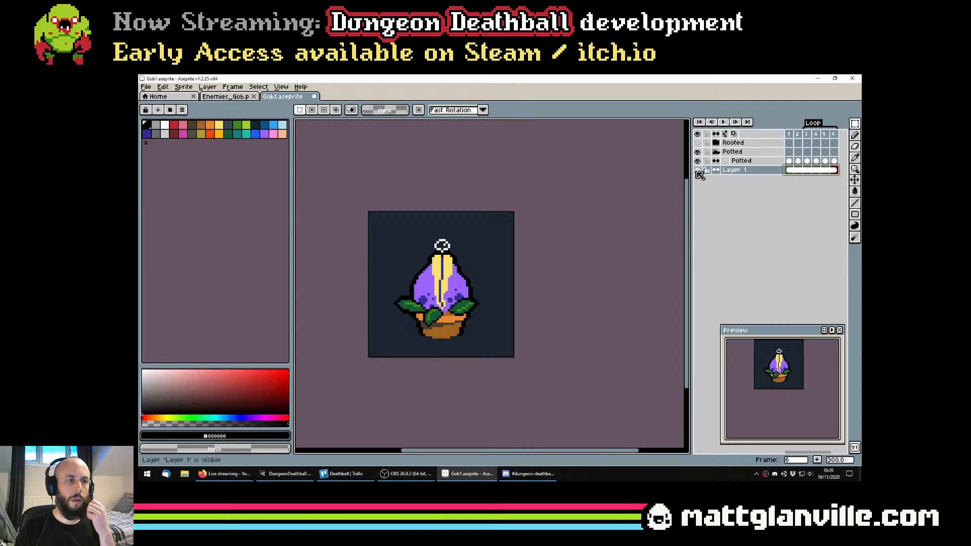
click(697, 171)
Save the file and add an animation tag named Warmup to frame 2
click(798, 161)
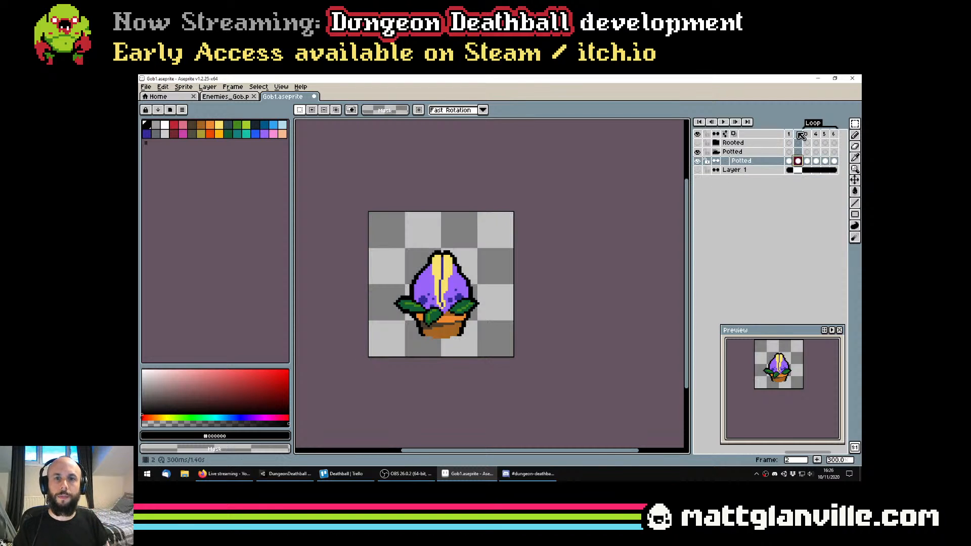
key(ctrl+s)
right_click(801, 135)
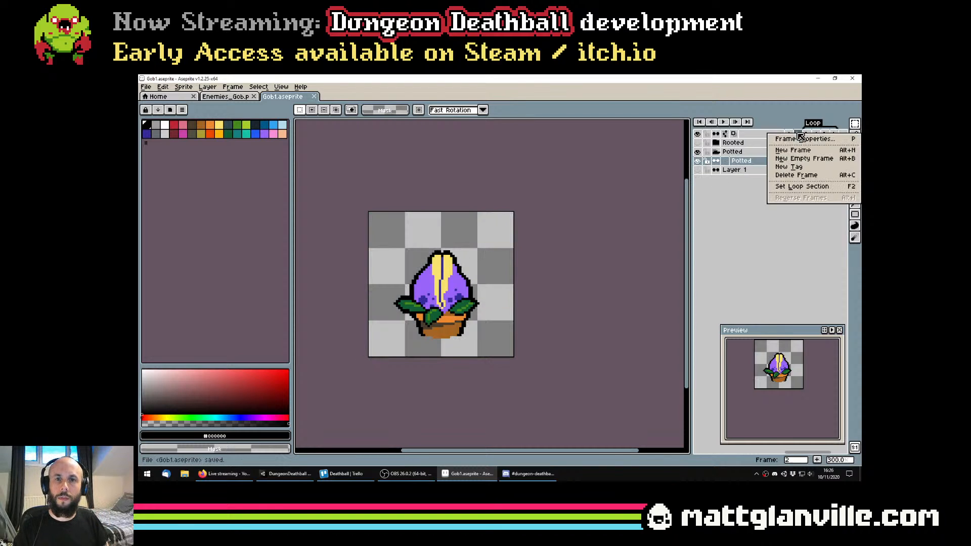
click(806, 167)
text(Warm)
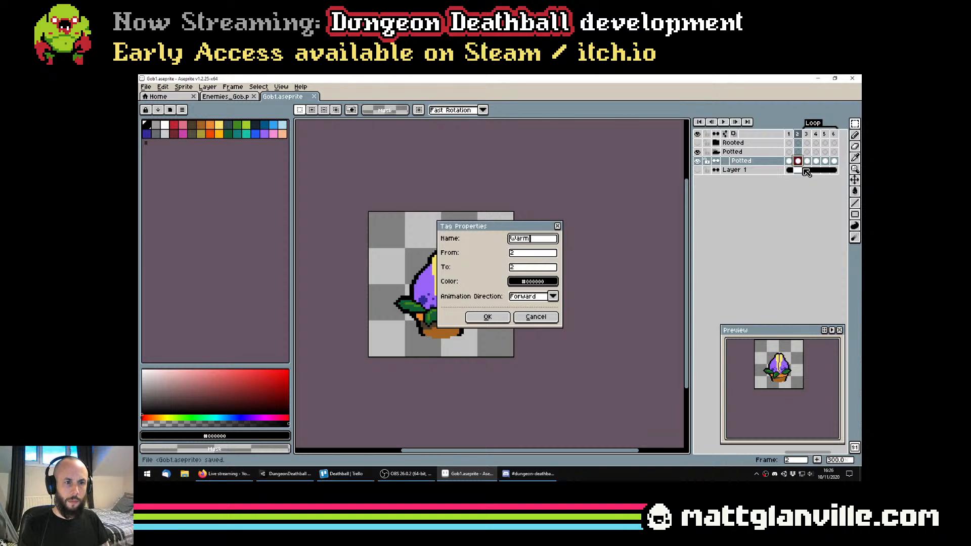
text(up)
key(Return)
Add an animation tag named Idle to frame 1
right_click(789, 143)
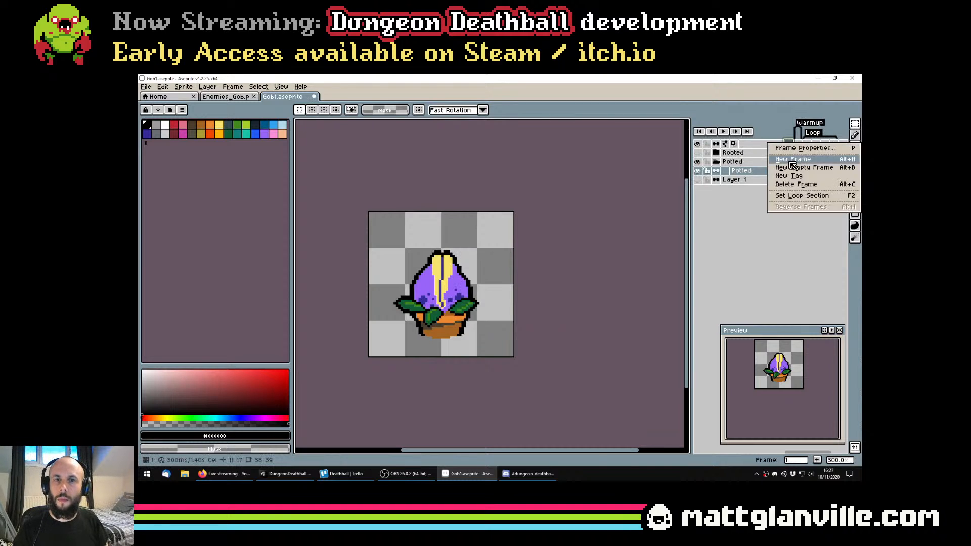
click(791, 174)
text(Idle)
key(Return)
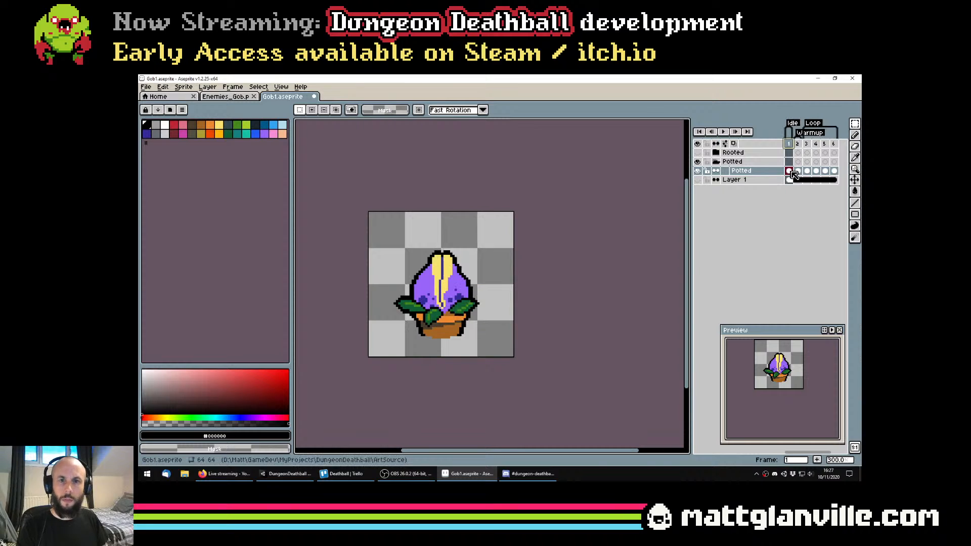
right_click(800, 146)
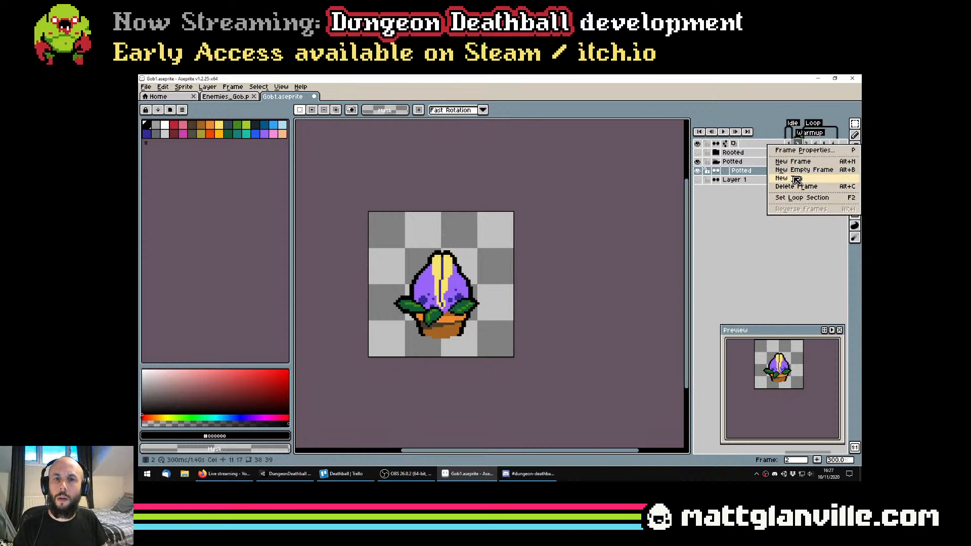
click(804, 260)
right_click(806, 180)
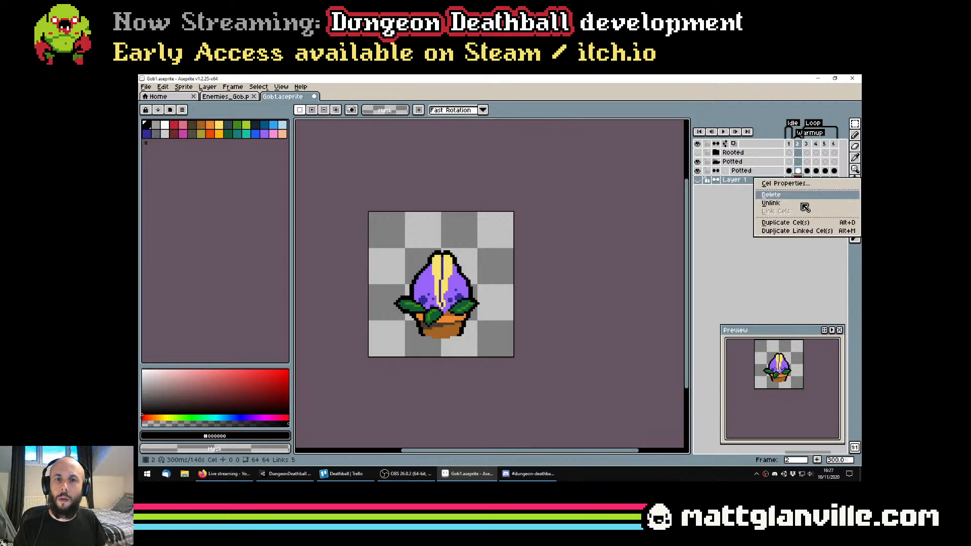
click(806, 234)
right_click(797, 180)
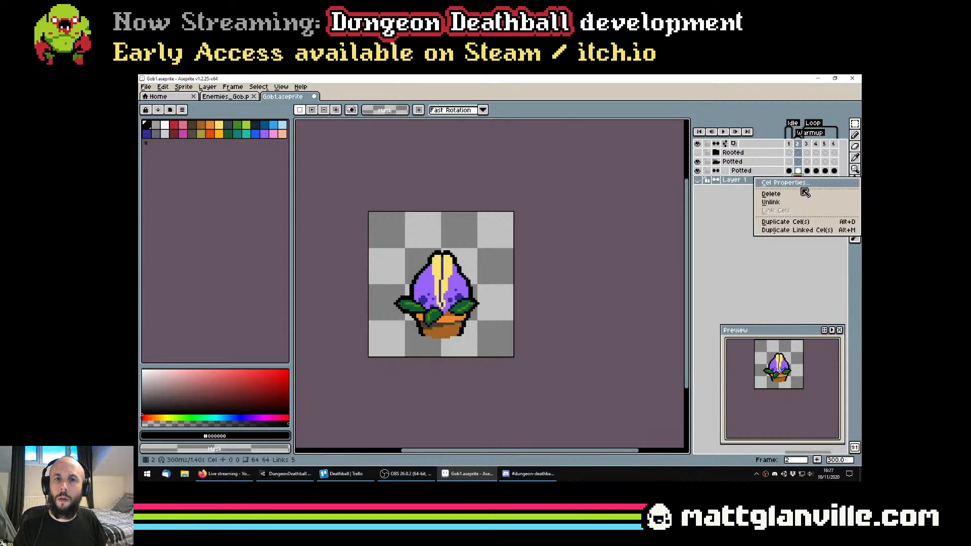
double_click(802, 147)
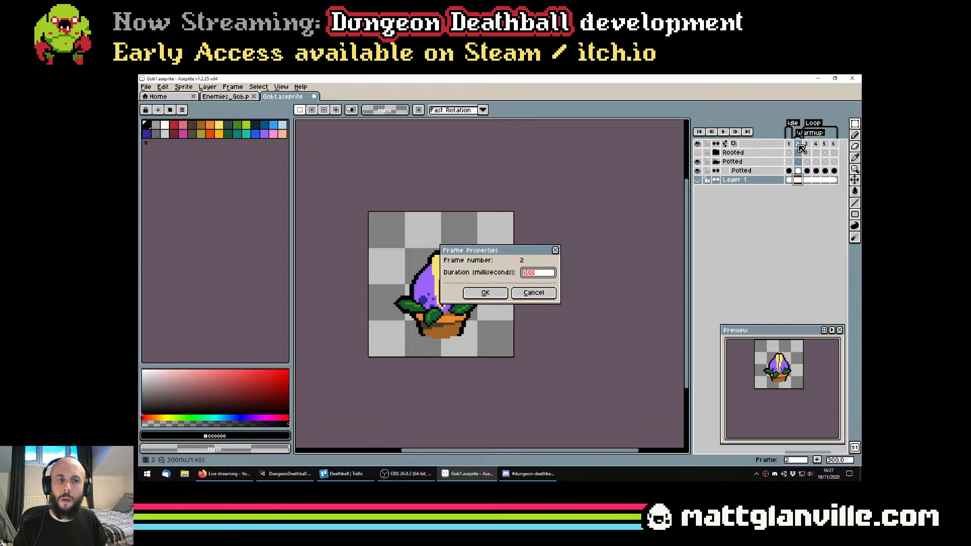
key(Return)
Add a new frame after frame 2 and link the Layer 1 cels across all seven frames
right_click(801, 147)
click(809, 165)
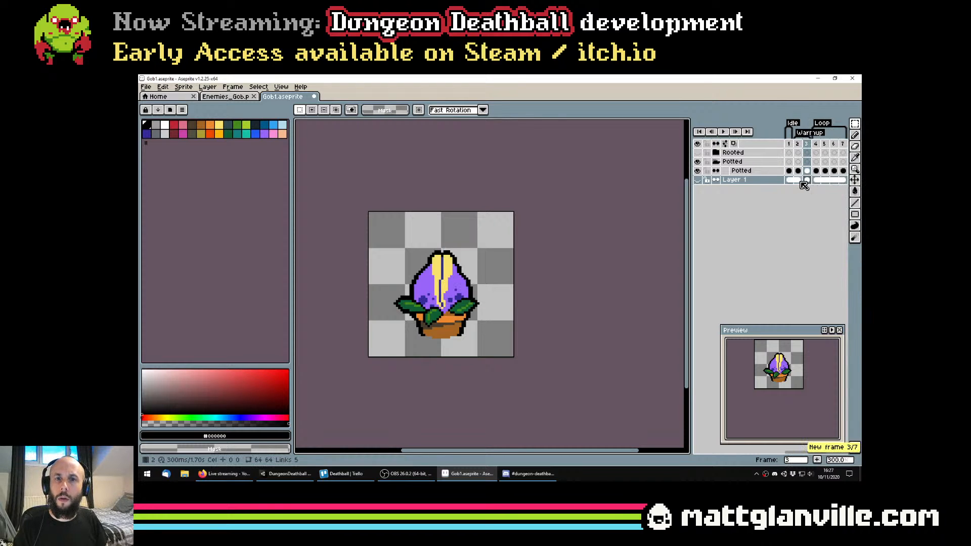
drag(789, 180, 837, 184)
right_click(840, 180)
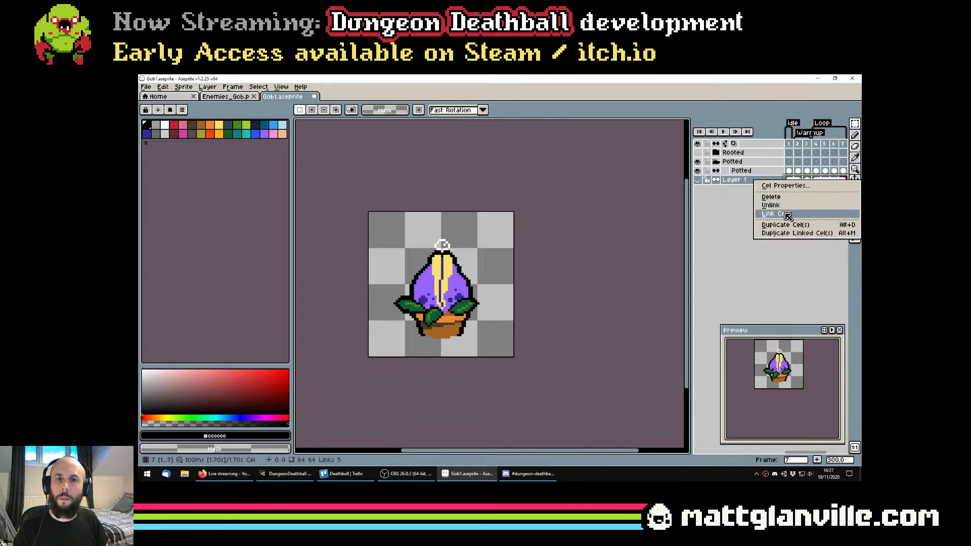
click(787, 215)
Add an animation tag named Attack to frame 3 and save the file
click(806, 144)
right_click(805, 144)
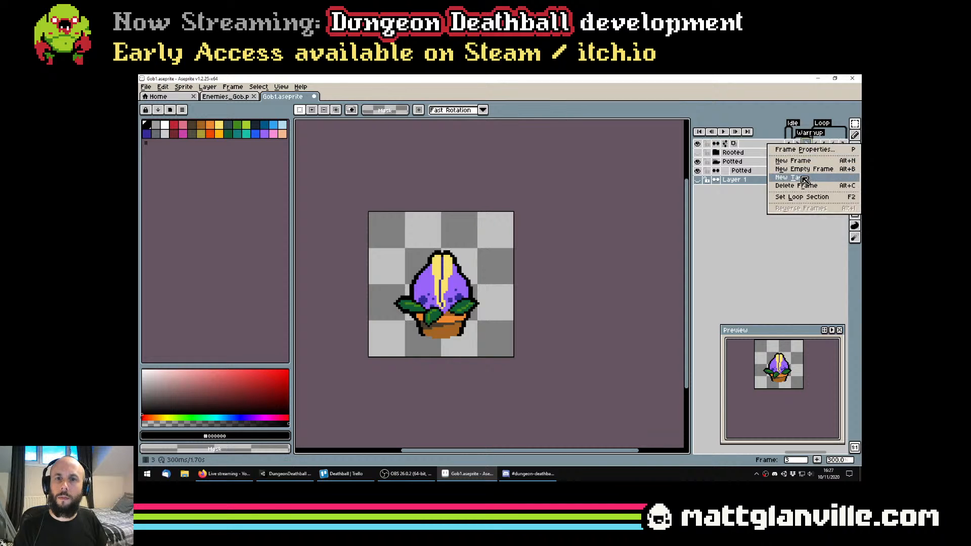
click(805, 178)
text(Attack)
key(Return)
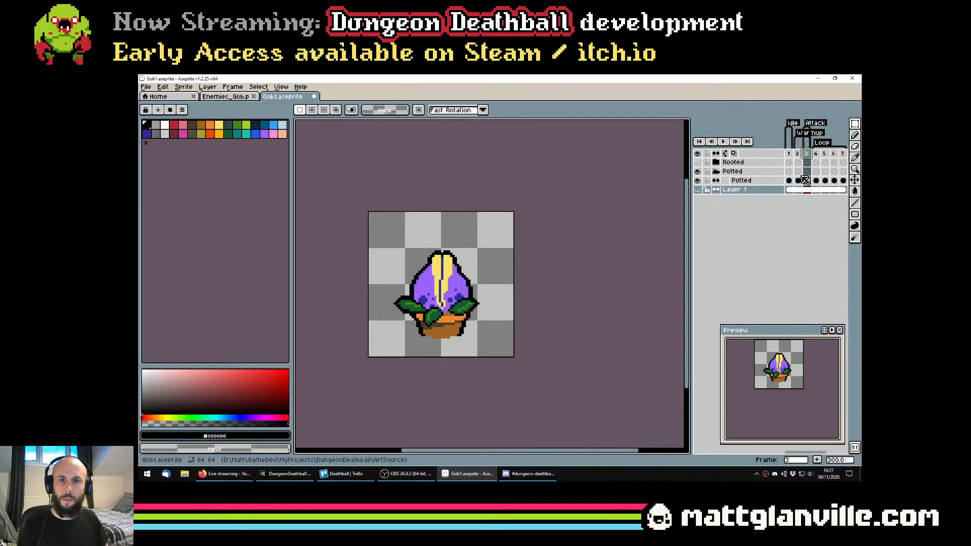
scroll(538, 243, down, 1)
scroll(524, 259, up, 1)
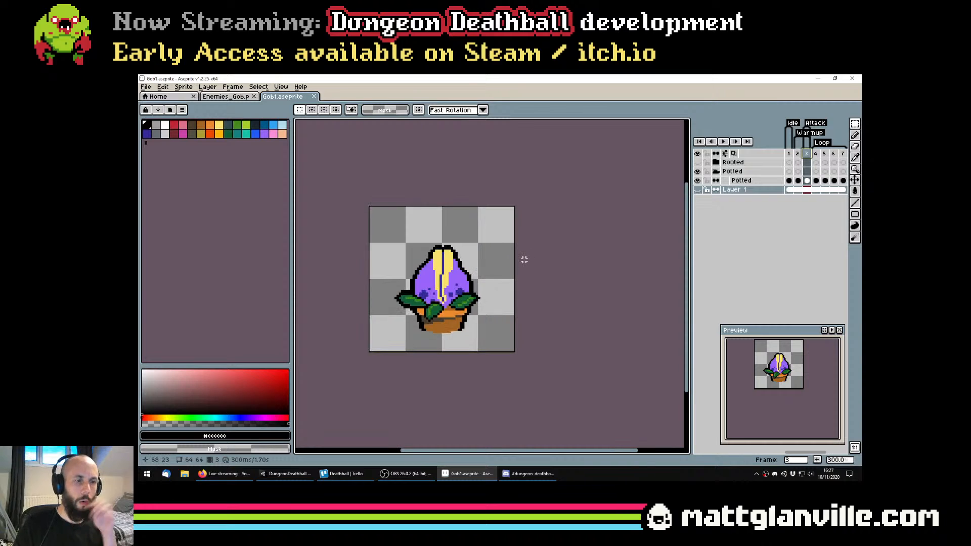
Examine the potted plant sprite on frame 3 closely and from a distance
scroll(444, 281, down, 1)
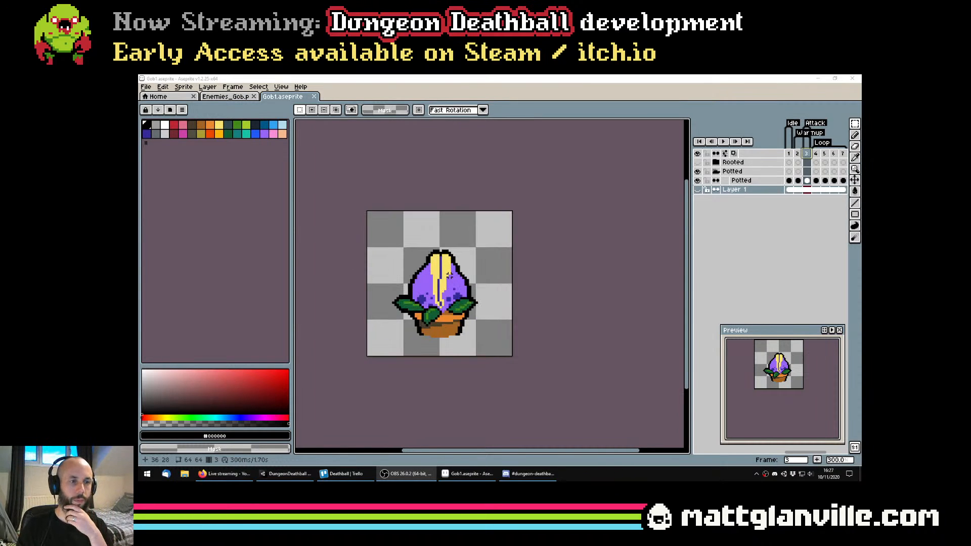
scroll(481, 312, down, 1)
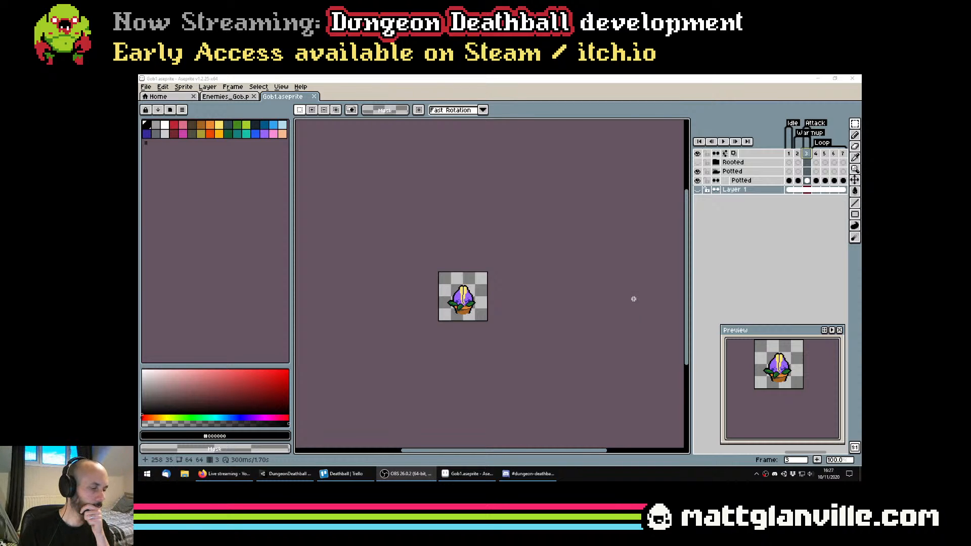
scroll(490, 299, up, 2)
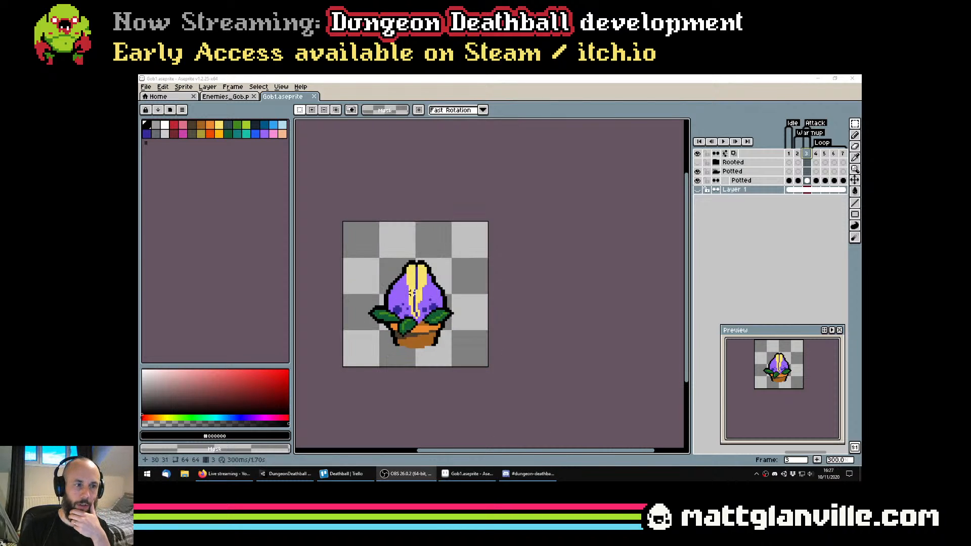
scroll(434, 269, down, 1)
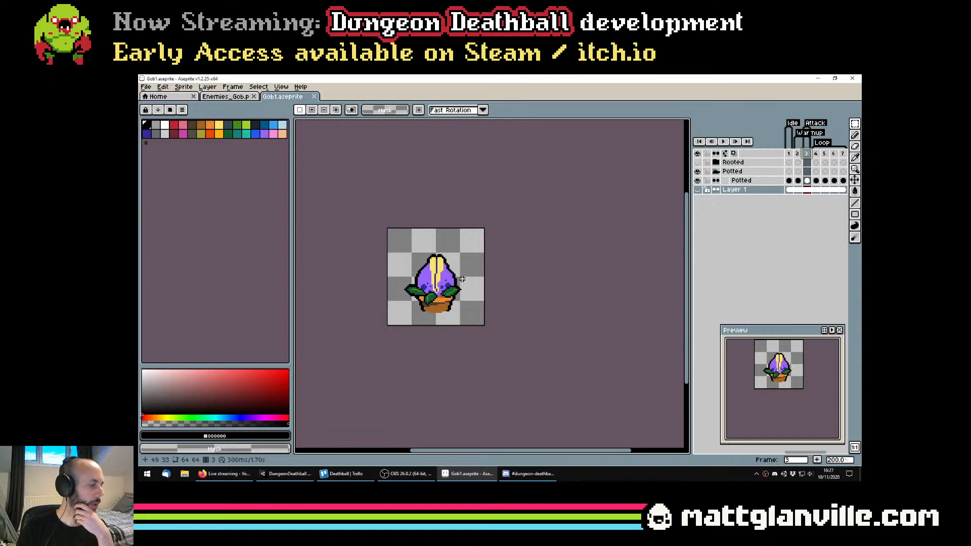
scroll(466, 281, up, 4)
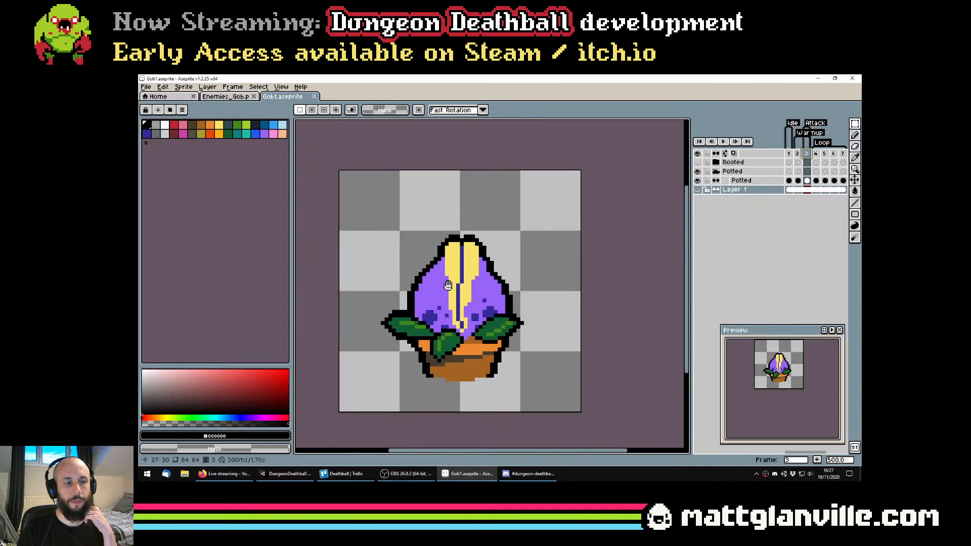
scroll(437, 275, down, 2)
scroll(463, 318, down, 2)
scroll(463, 318, up, 1)
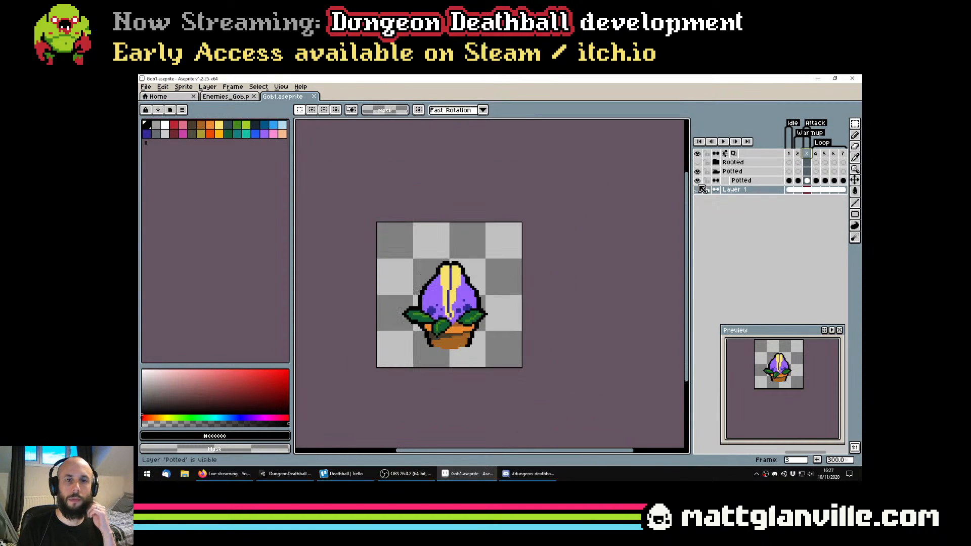
Select the dark brown shading on the pot in the Enemies_Gob PNG with the Magic Wand and copy it
click(225, 96)
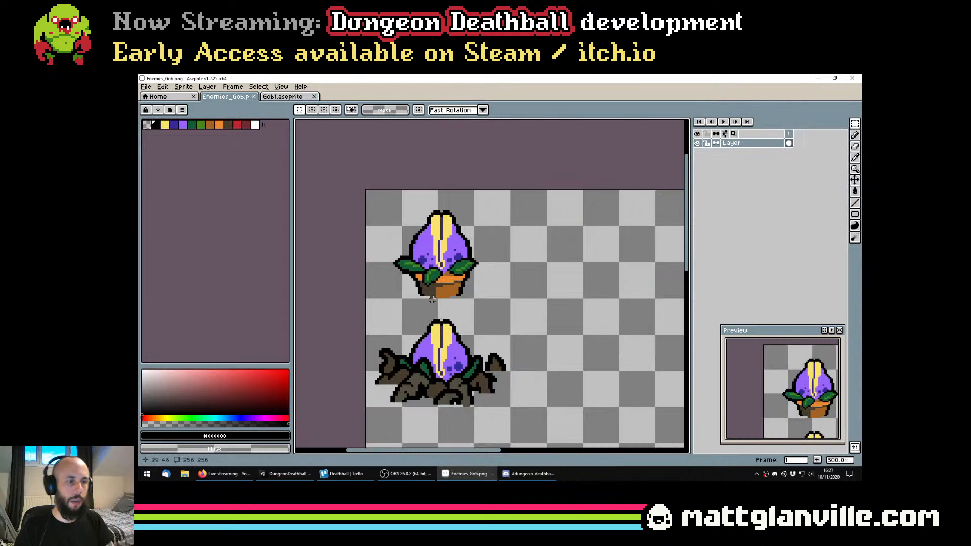
scroll(432, 299, up, 2)
key(w)
click(430, 283)
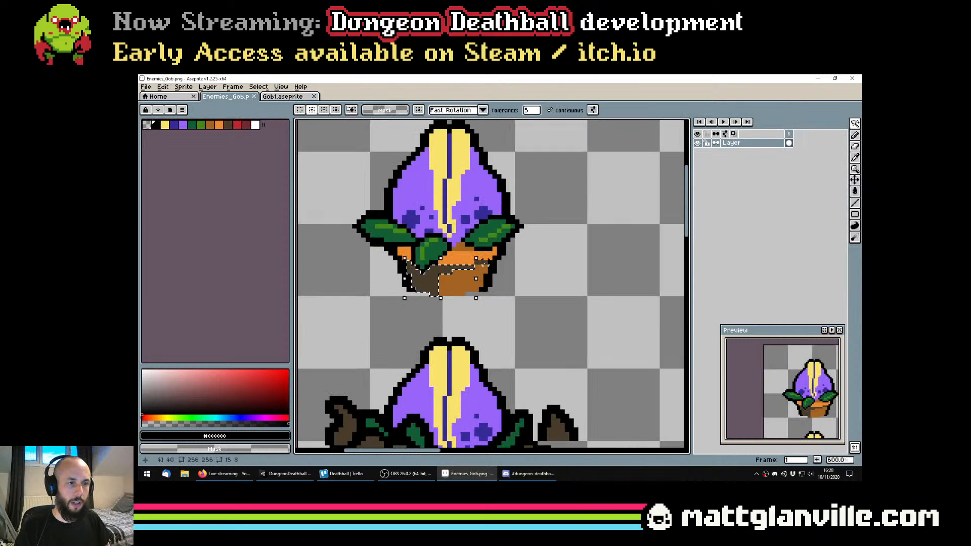
shift+click(485, 264)
click(277, 88)
click(279, 87)
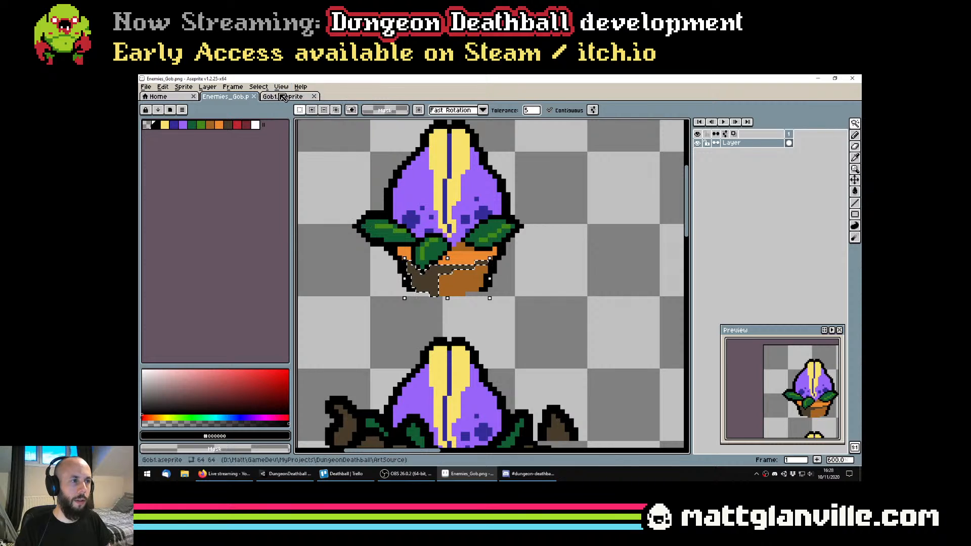
Paste the dark pot shading into frame 1 of the Potted layer in Gob1.aseprite and align it with the pot
click(283, 97)
scroll(445, 262, up, 2)
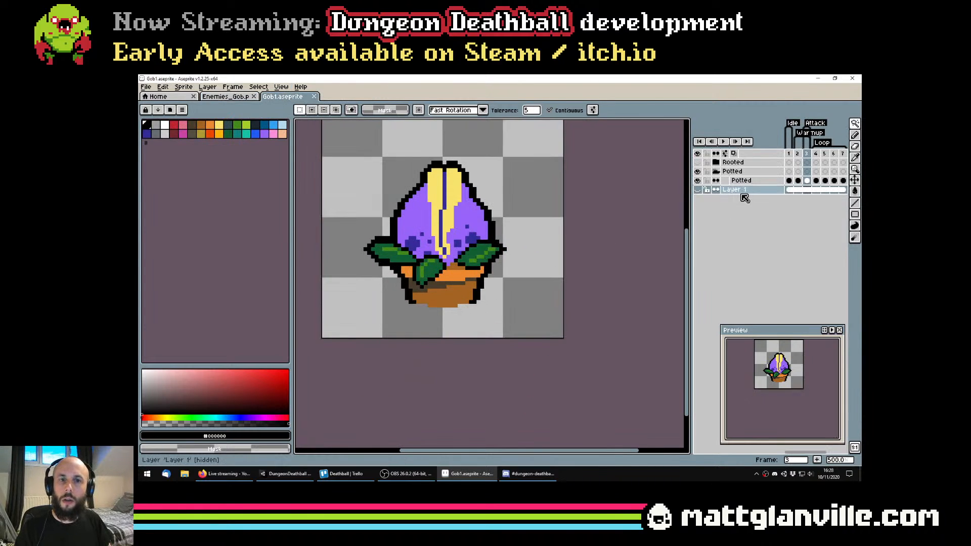
click(789, 180)
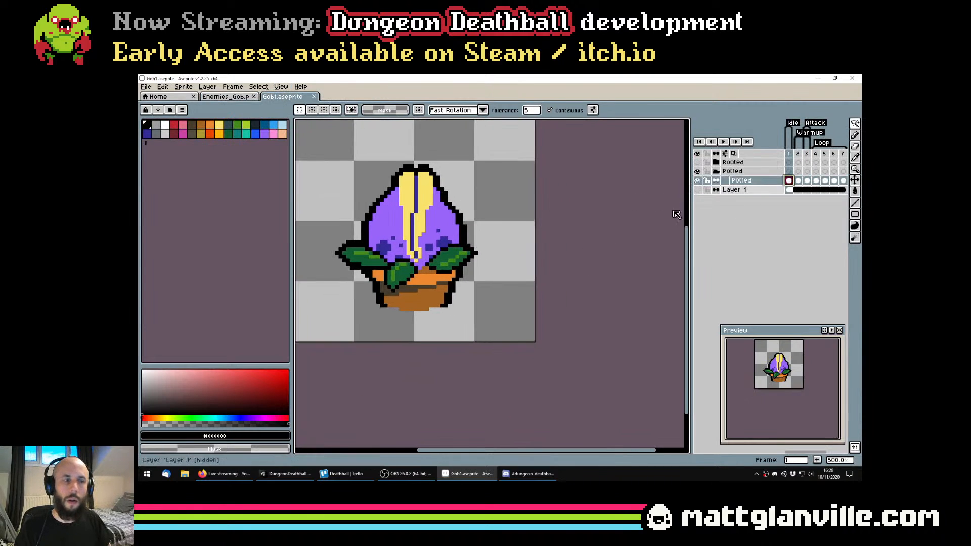
key(ctrl+v)
drag(444, 267, 445, 293)
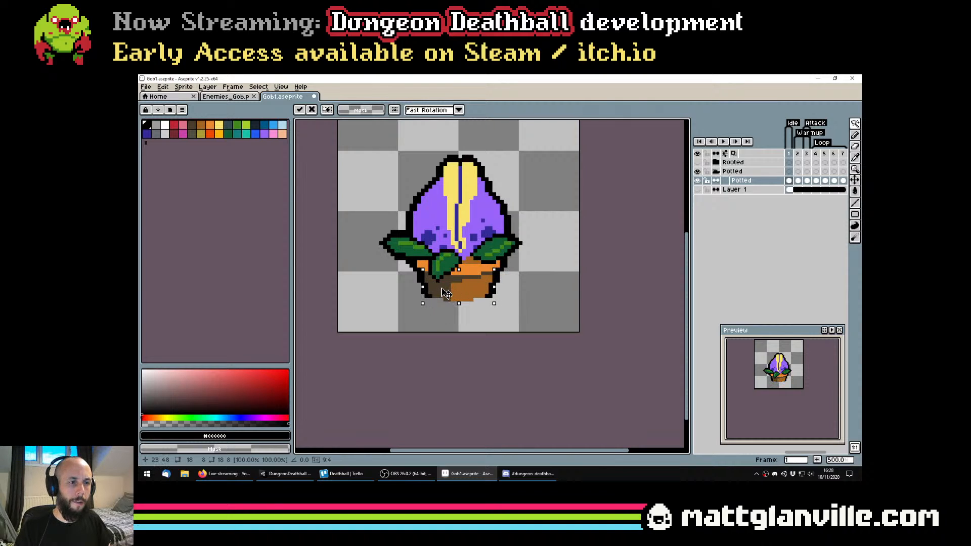
key(ctrl+d)
scroll(544, 285, down, 2)
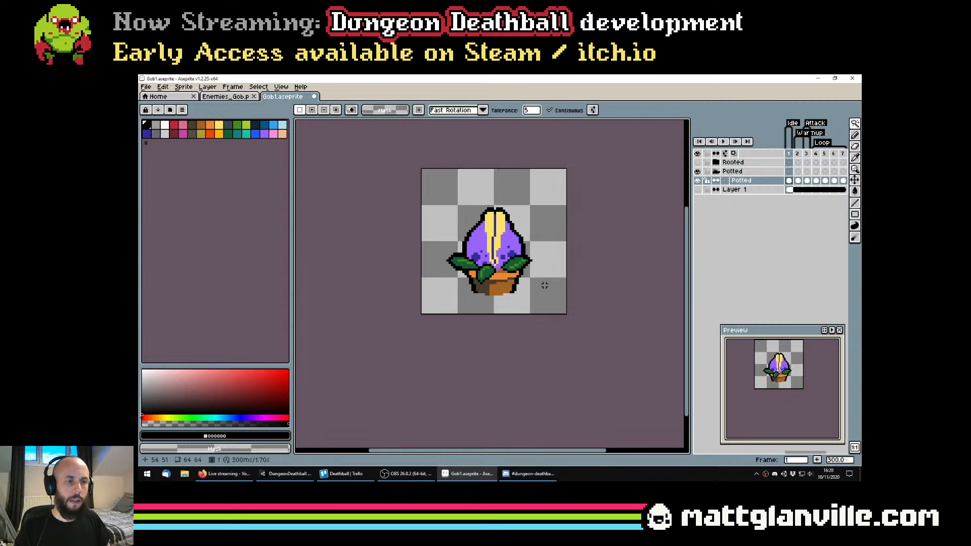
Paste the pot shading into frame 2 of the Potted layer and align it with the pot
click(798, 181)
scroll(479, 284, up, 2)
key(ctrl+v)
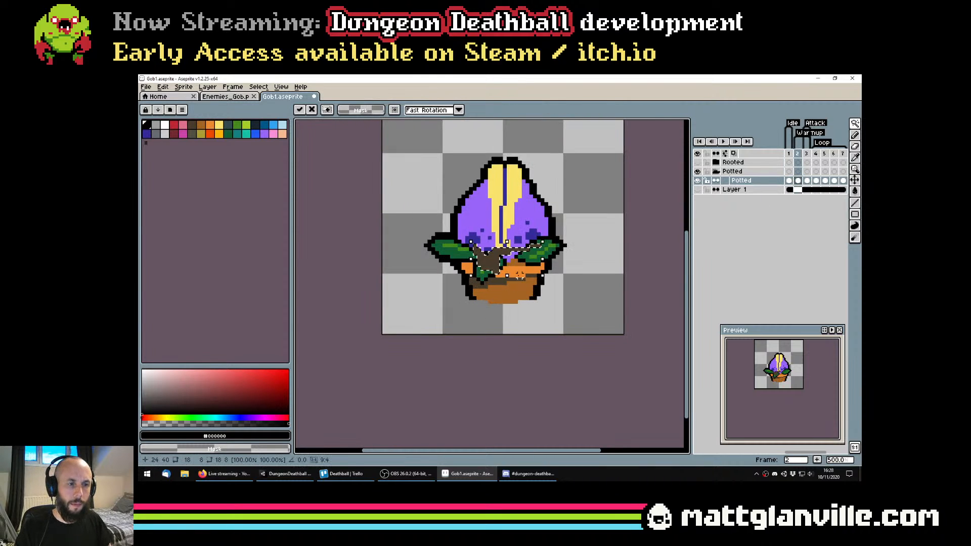
drag(495, 262, 491, 292)
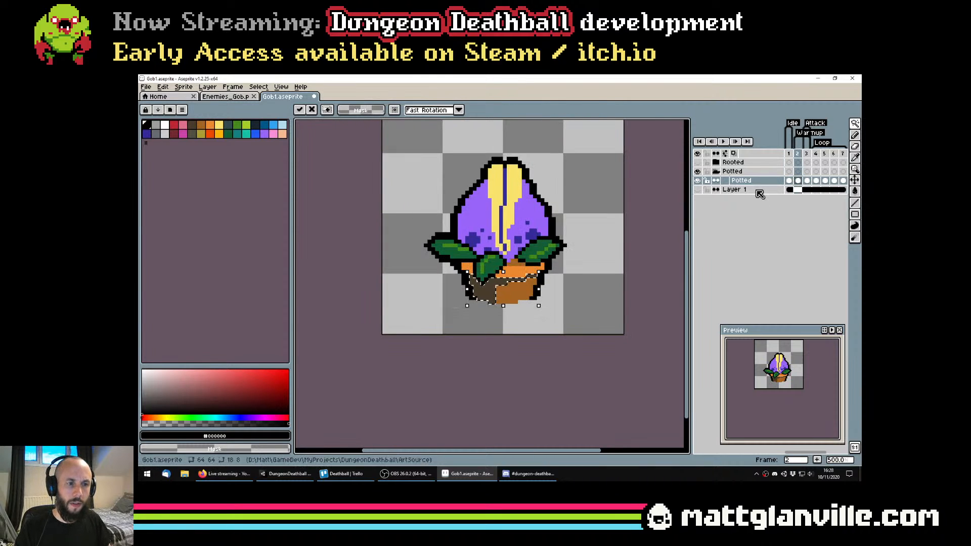
key(ctrl+d)
Paste the pot shading onto the pot in frame 3 and save the file
click(805, 181)
key(ctrl+v)
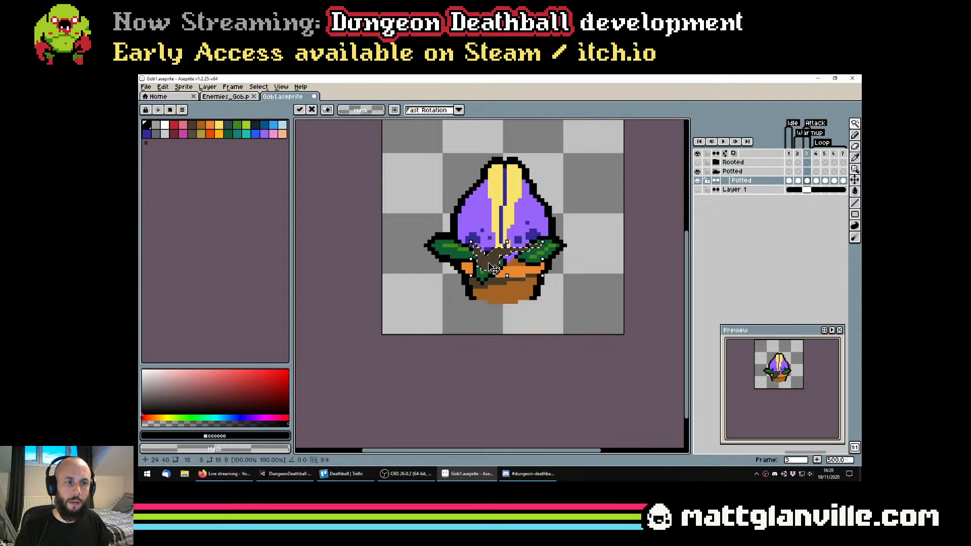
drag(494, 263, 499, 317)
key(ctrl+d)
key(ctrl+s)
scroll(528, 291, down, 1)
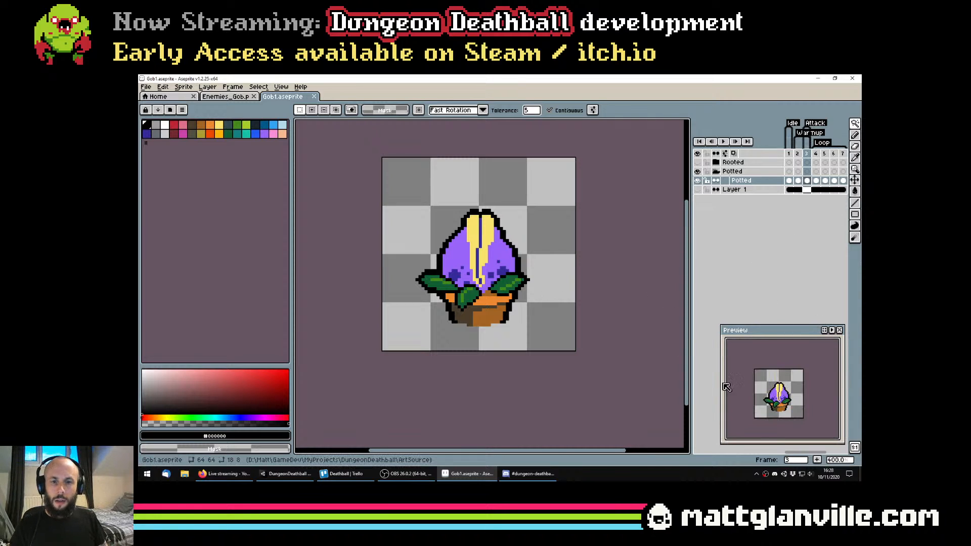
key(ctrl+s)
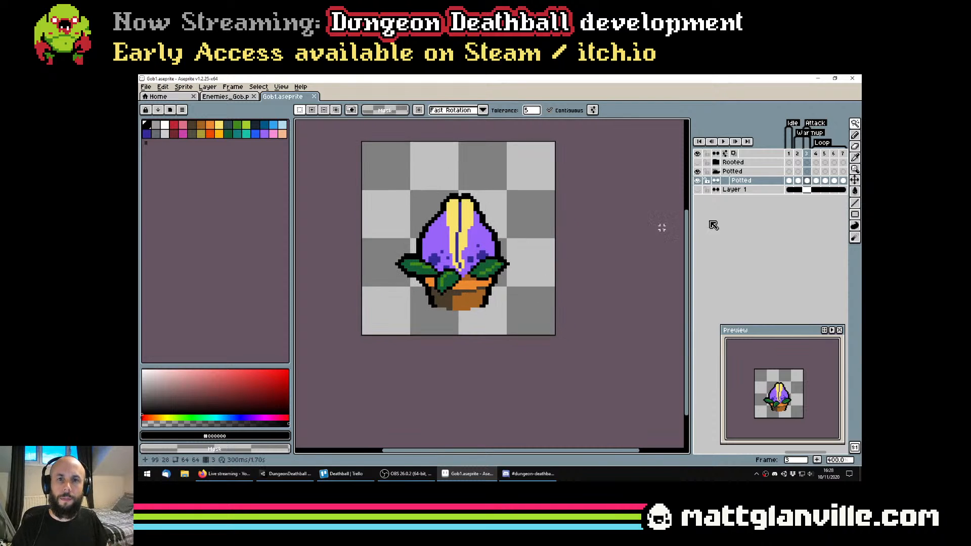
Clear the Potted layer's cels in frames 2 and 3, return to frame 1 and save the file
click(789, 180)
key(Right)
key(Right)
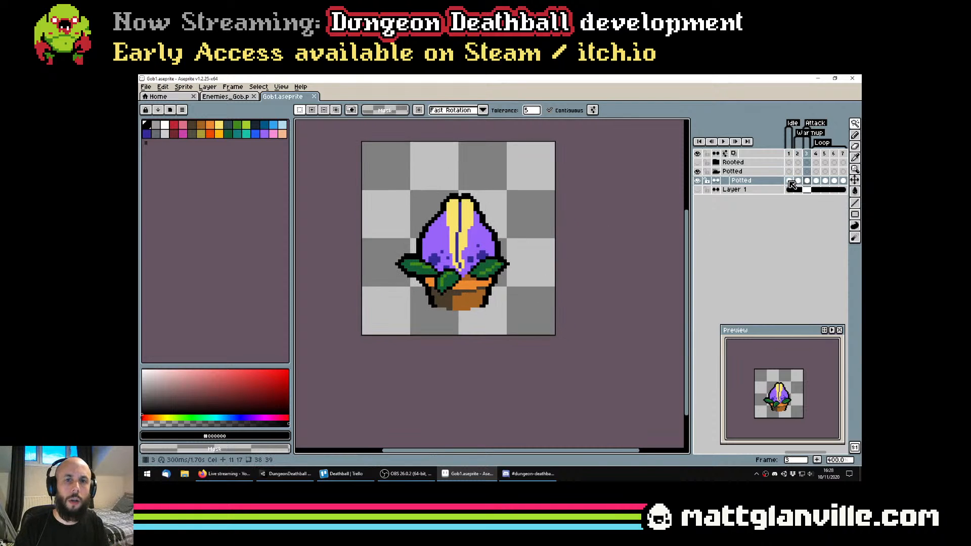
key(minus)
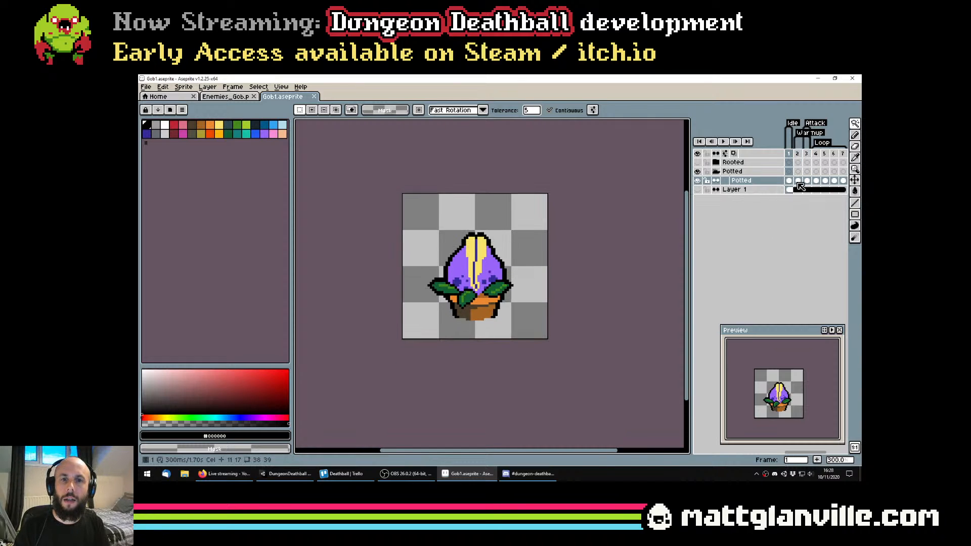
drag(798, 181, 811, 191)
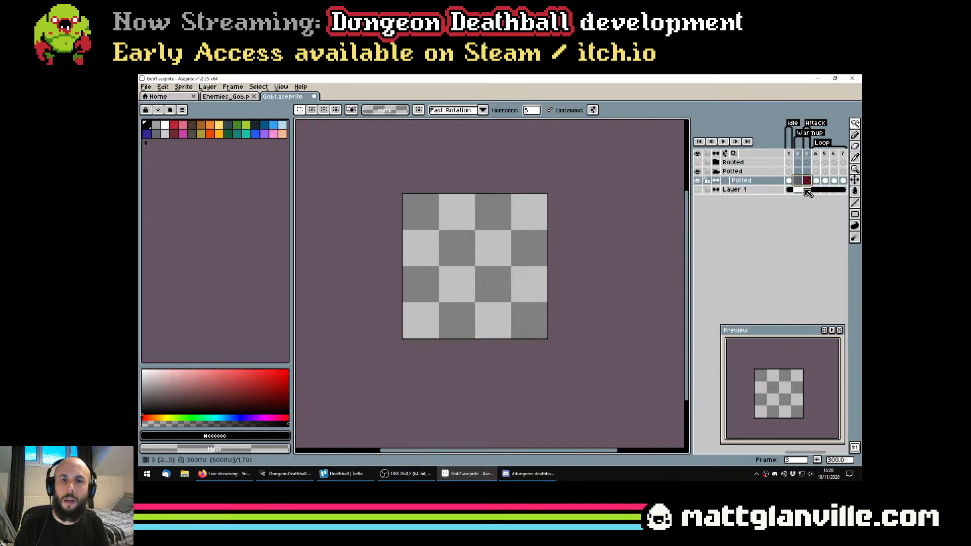
right_click(750, 181)
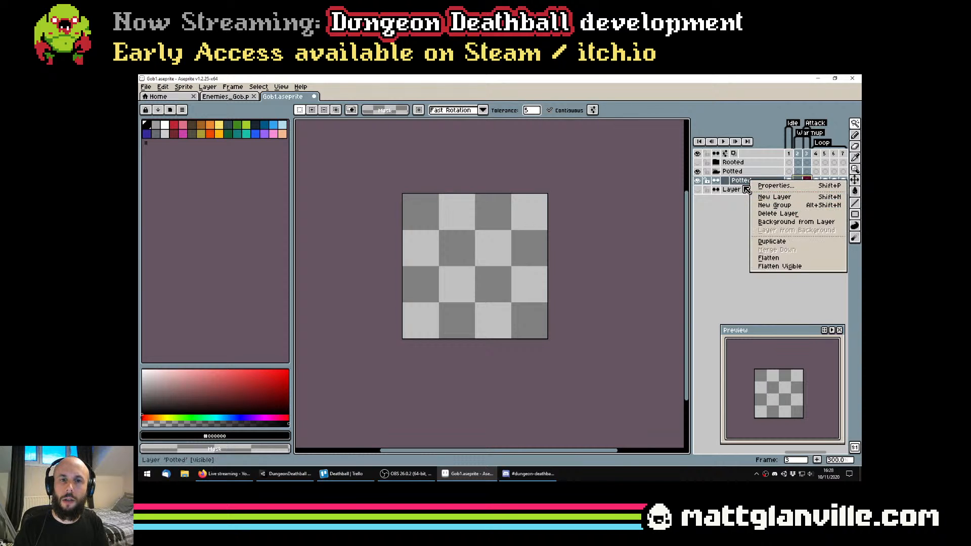
click(814, 178)
click(788, 181)
scroll(548, 266, up, 1)
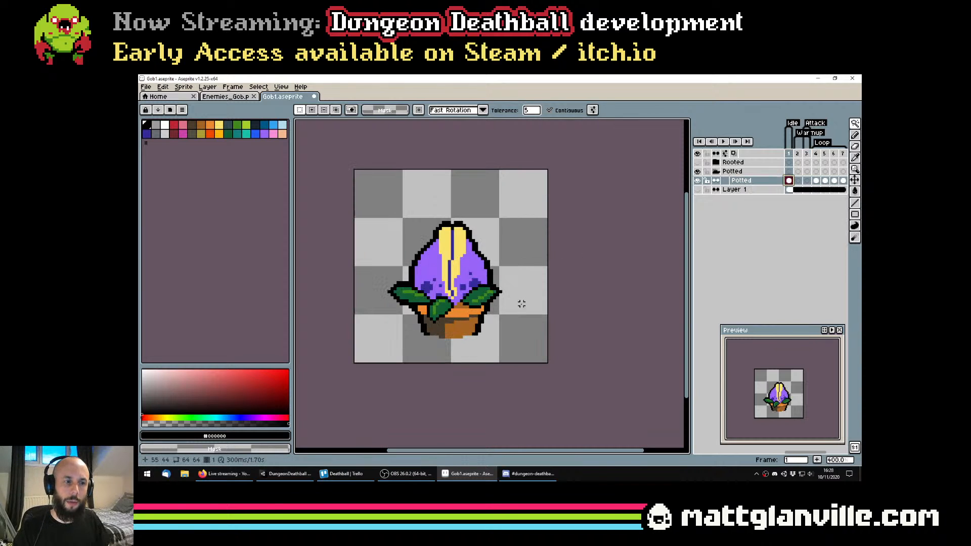
key(ctrl+s)
Select the pot and all three leaves in frame 1 with the Magic Wand, turning off contiguous selection for the leaf colours
scroll(441, 318, up, 1)
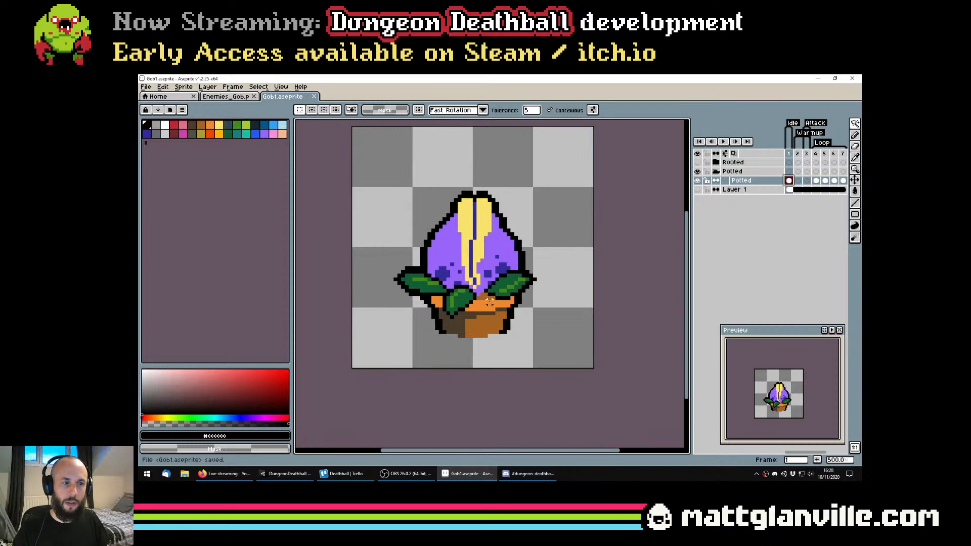
scroll(479, 312, up, 1)
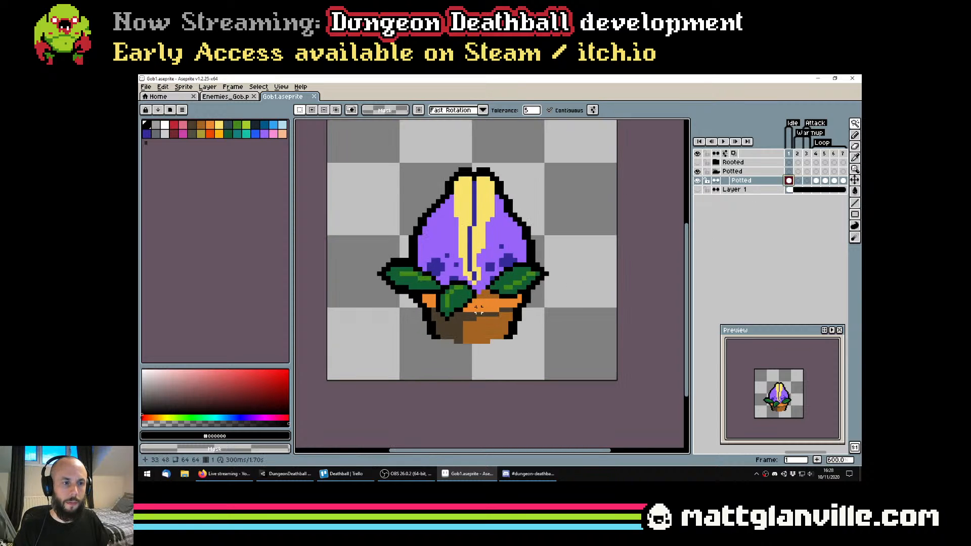
click(402, 277)
shift+click(443, 329)
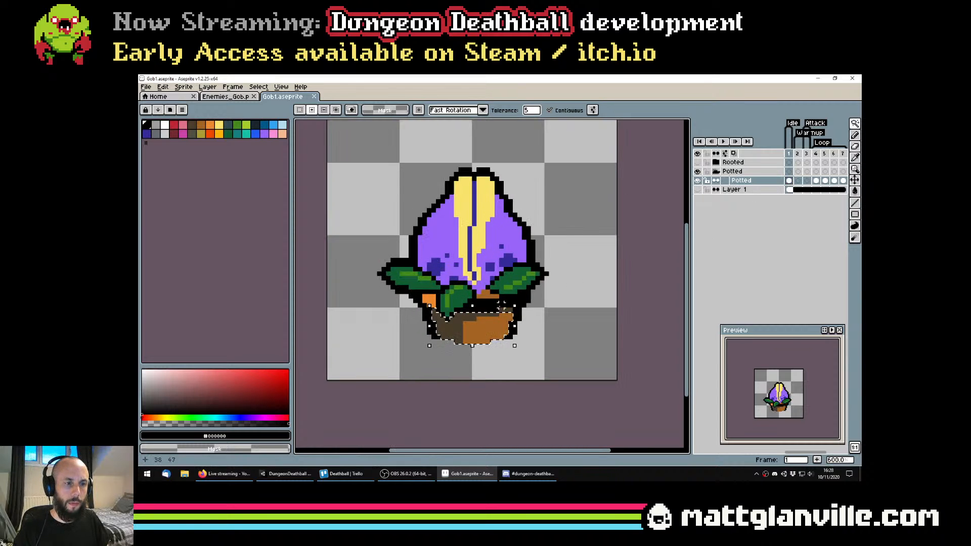
shift+click(483, 297)
shift+click(428, 302)
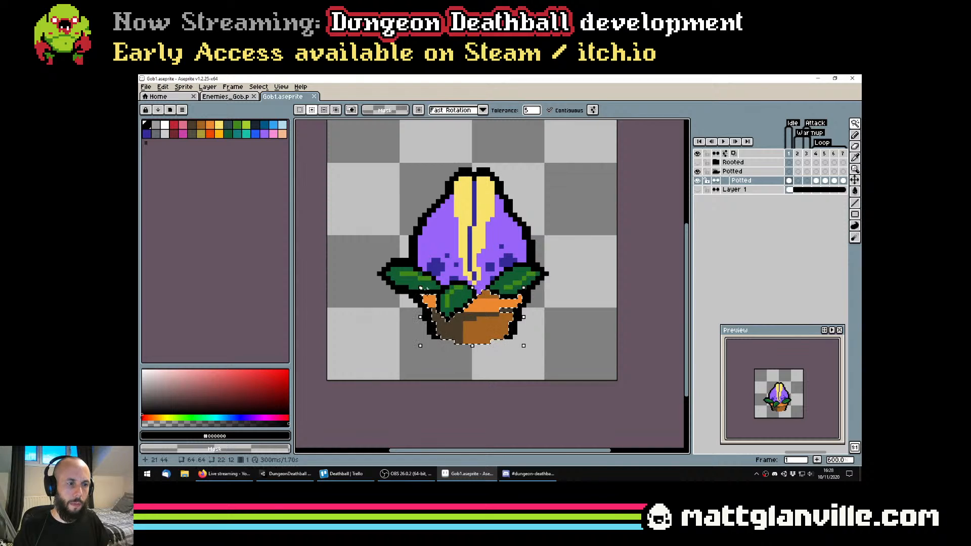
click(552, 111)
scroll(506, 311, up, 1)
shift+click(428, 298)
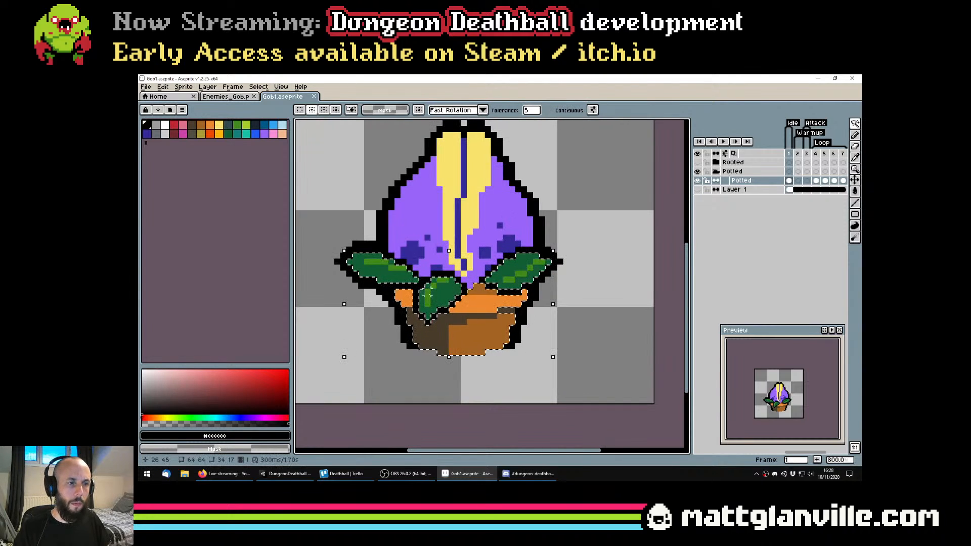
scroll(484, 315, down, 3)
scroll(430, 290, up, 1)
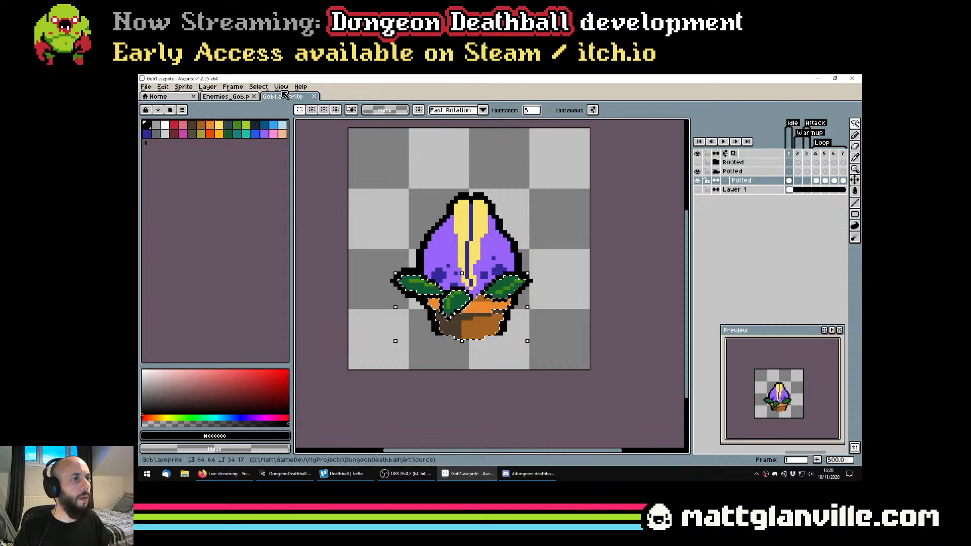
Cut the selected pot and leaves to a new layer and name it Pot
click(258, 88)
mouse_move(207, 87)
mouse_move(223, 133)
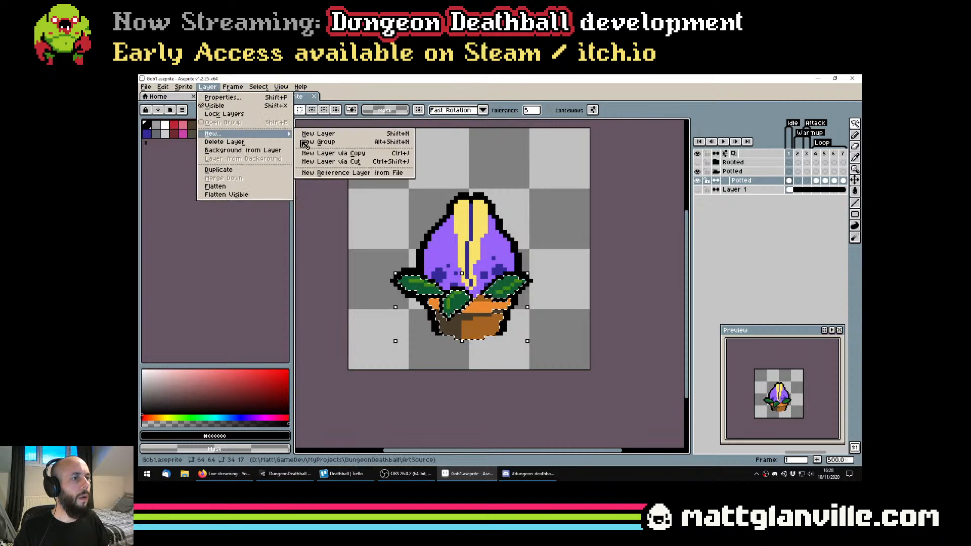
click(346, 166)
double_click(748, 182)
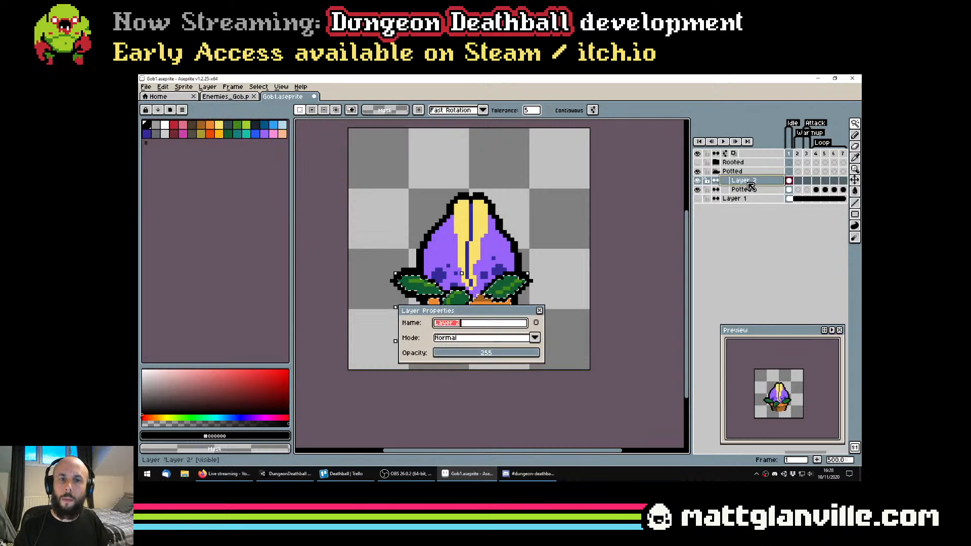
text(Pot)
key(Return)
Rename the Potted sprite layer as Head, save the file, and toggle the layer's visibility to check the split
double_click(752, 190)
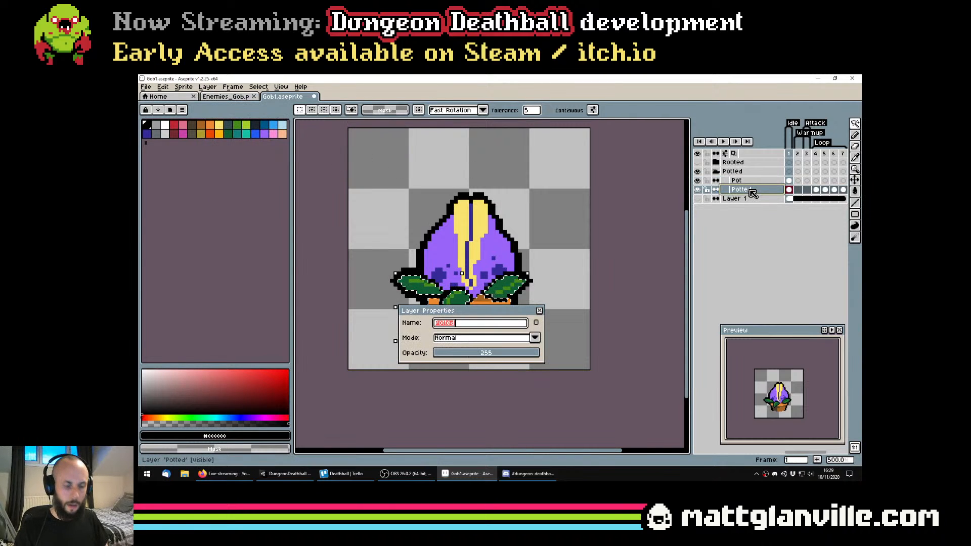
text(Head)
key(Return)
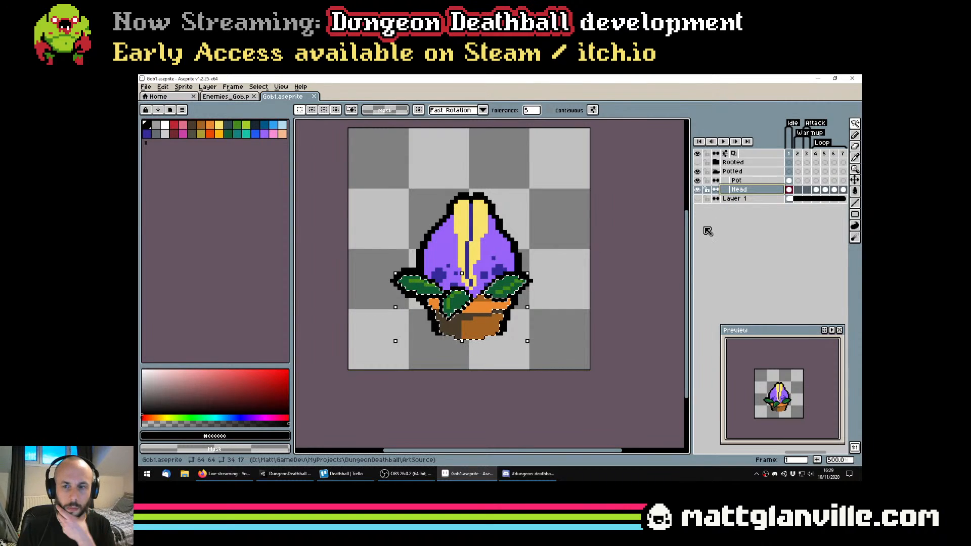
scroll(572, 232, down, 1)
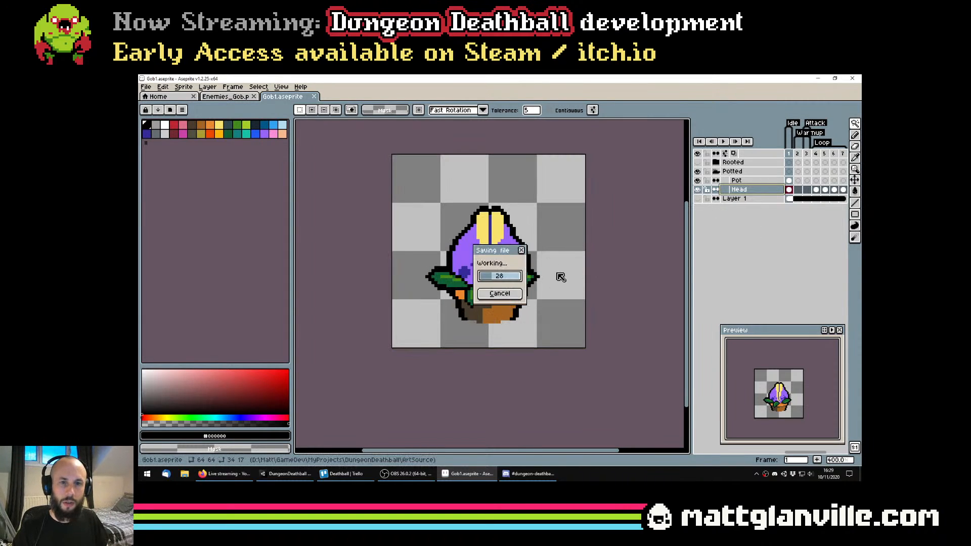
click(697, 190)
click(698, 190)
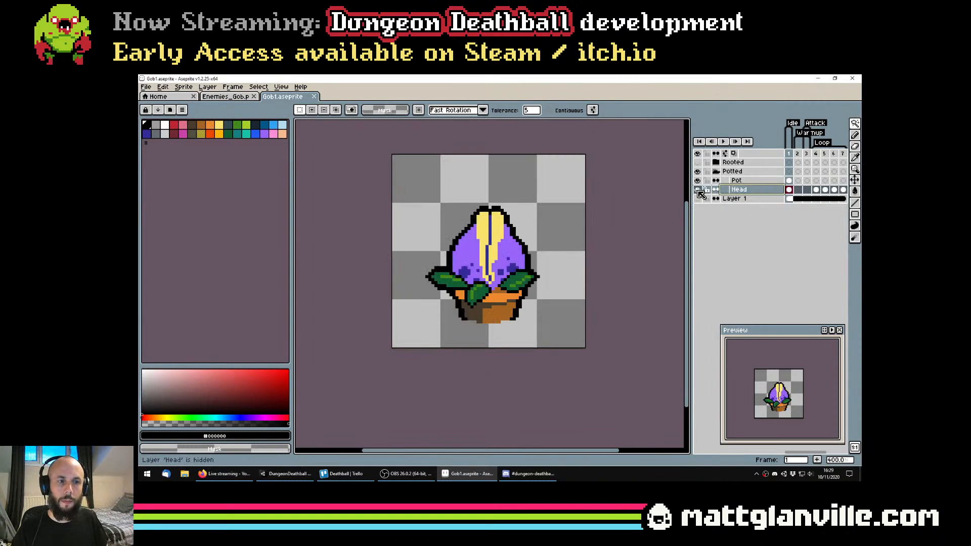
Select the leftover leaf and pot outlines on the Head layer in frame 1 with added marquee areas, leaving out the purple head
scroll(526, 307, up, 2)
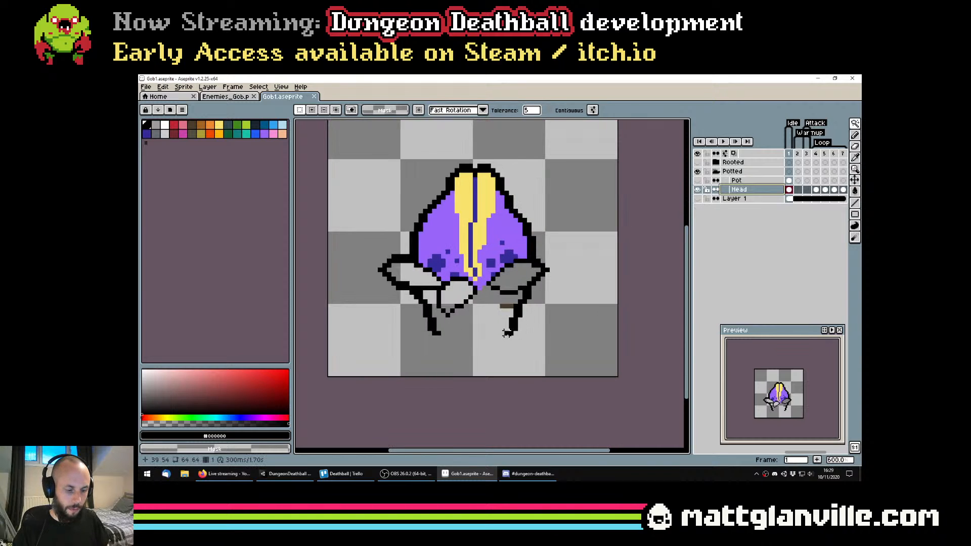
key(m)
drag(399, 364, 559, 291)
scroll(387, 275, up, 1)
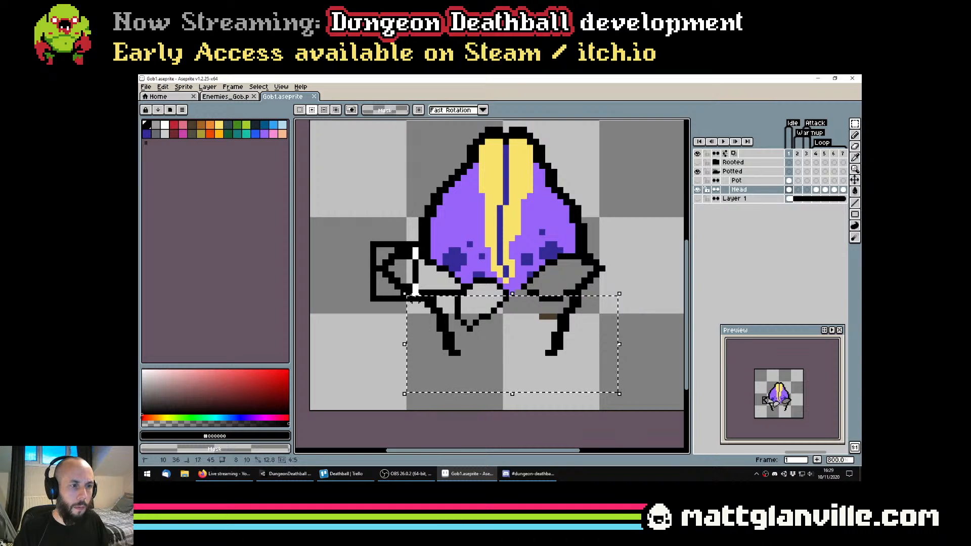
drag(416, 298, 370, 241)
drag(428, 293, 427, 292)
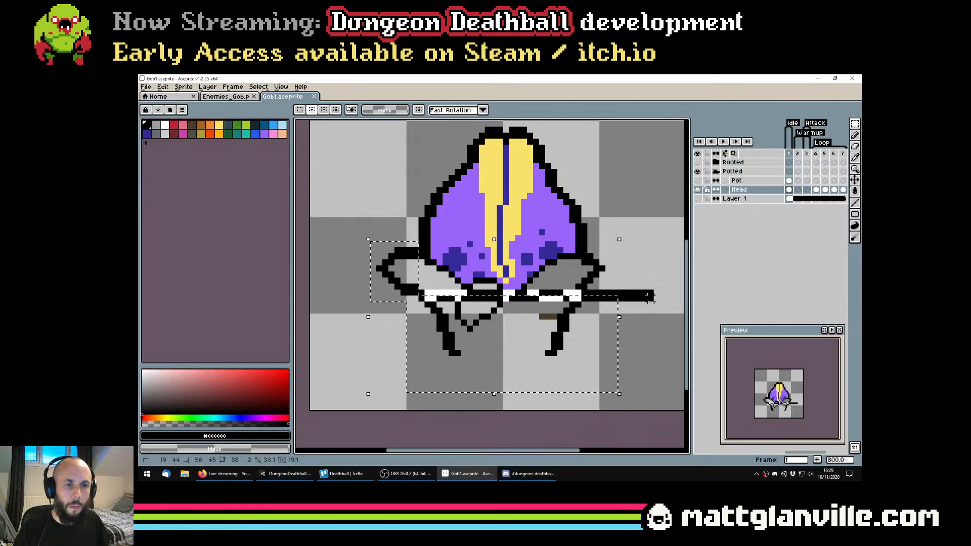
drag(649, 297, 658, 301)
drag(558, 254, 652, 303)
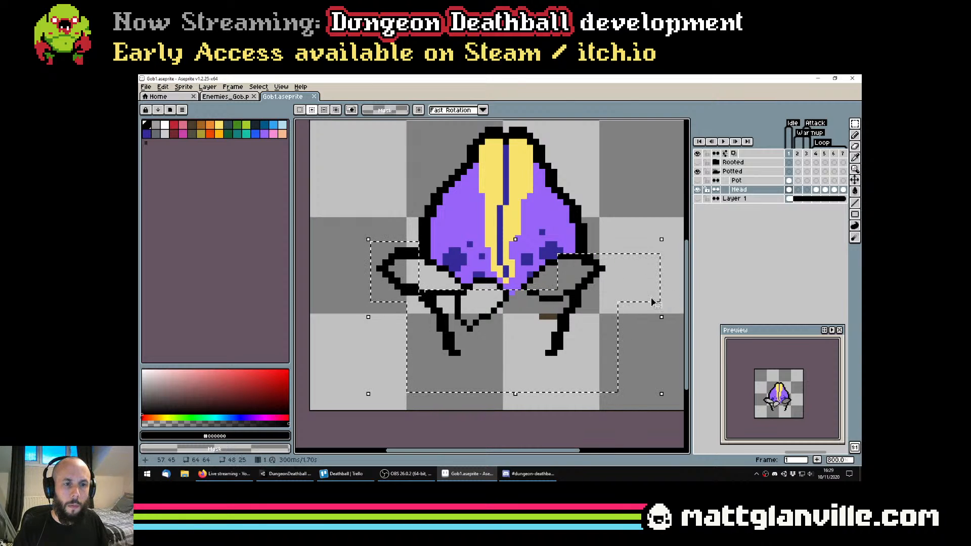
drag(548, 261, 558, 272)
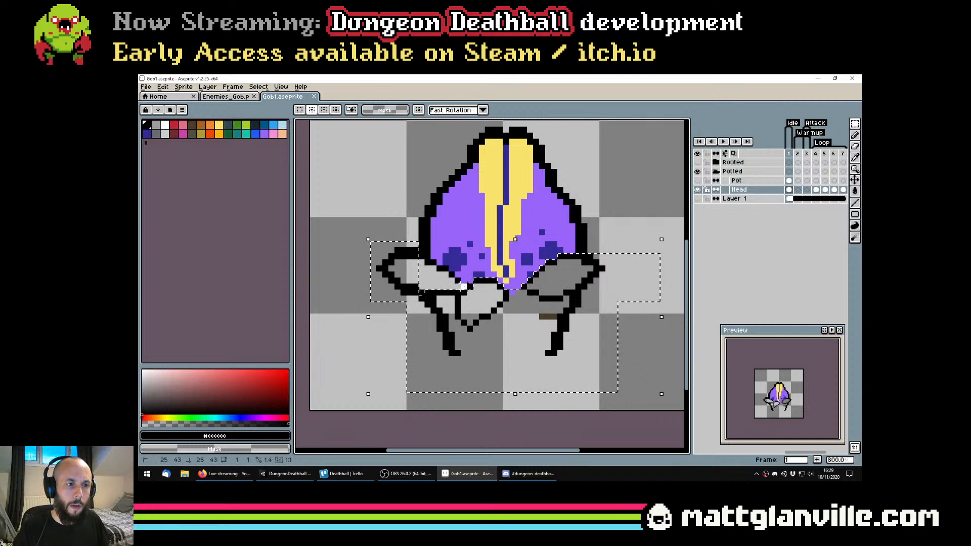
drag(434, 262, 452, 290)
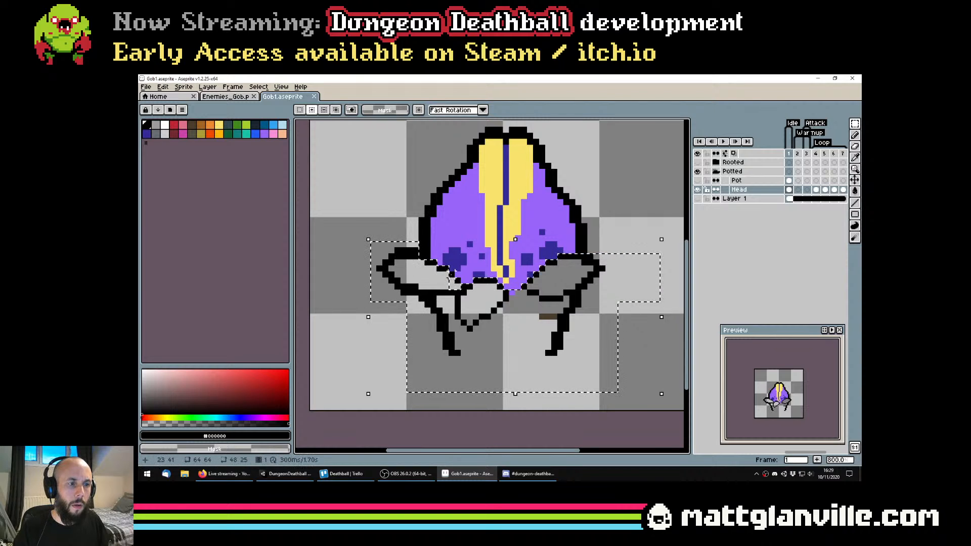
scroll(537, 321, down, 1)
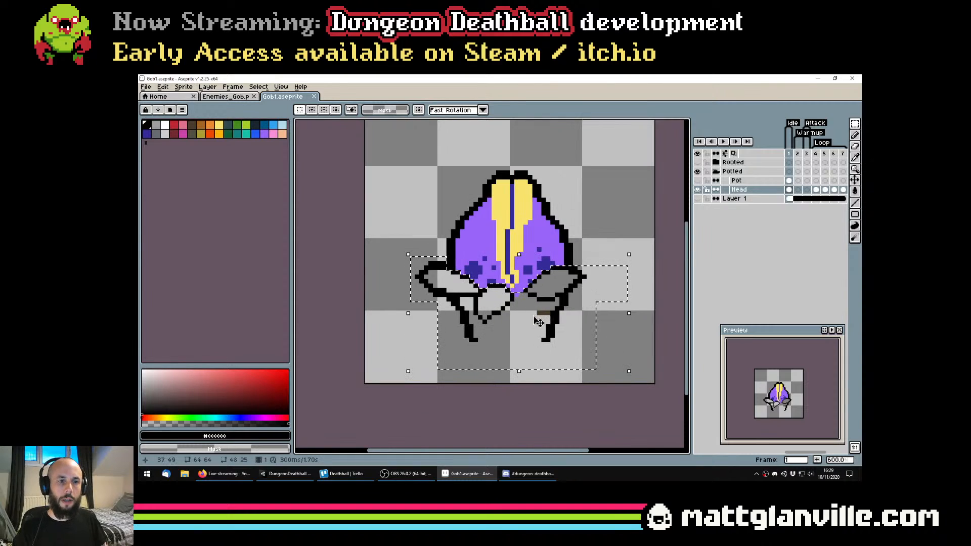
Cut the selected outlines from the Head layer, paste them in place on the visible Pot layer, deselect, and save the file
key(ctrl+x)
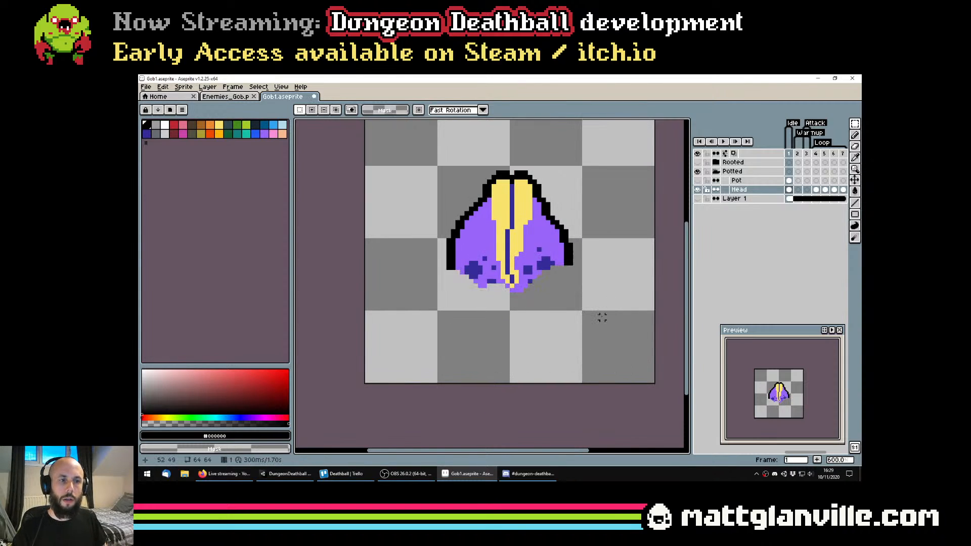
click(748, 181)
click(698, 180)
key(ctrl+v)
key(ctrl+d)
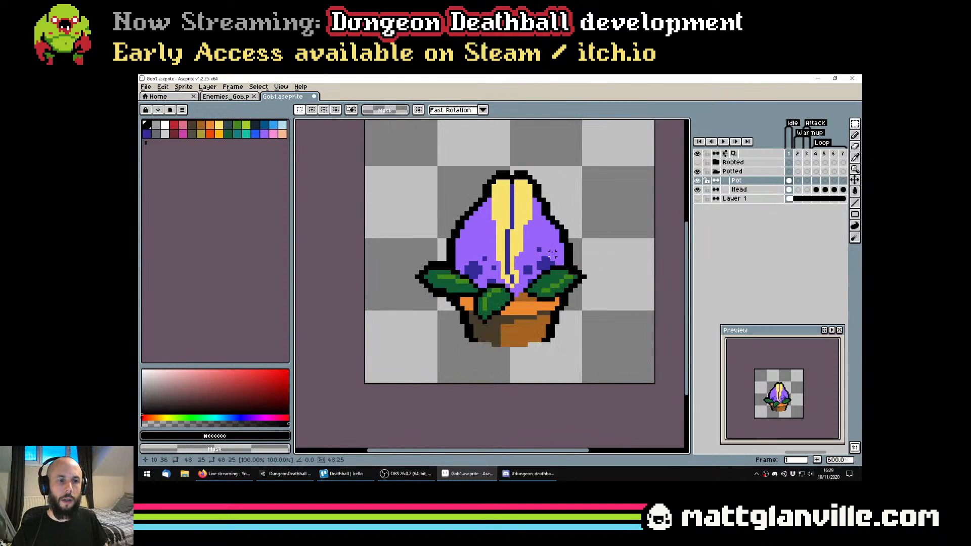
key(ctrl+s)
scroll(552, 253, down, 2)
scroll(553, 258, up, 1)
scroll(558, 263, down, 2)
scroll(563, 268, up, 2)
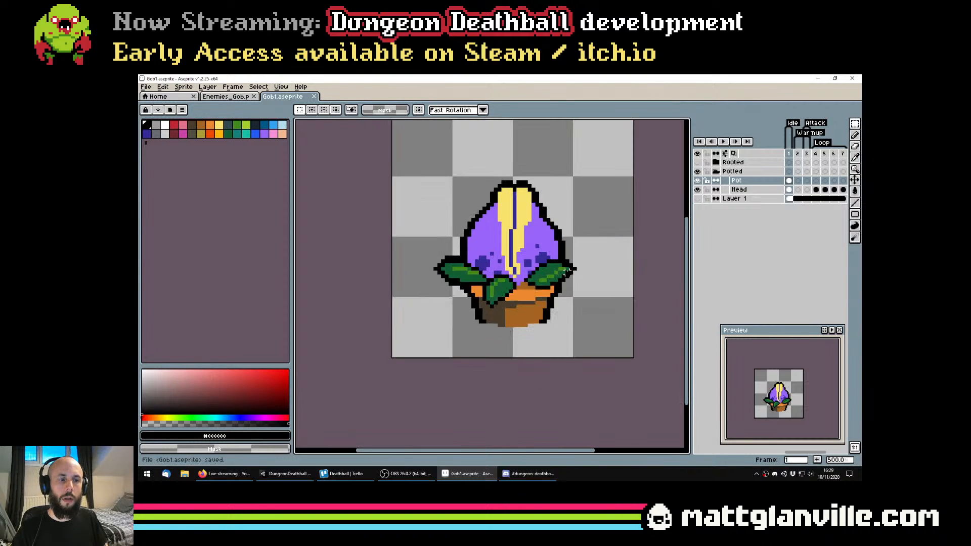
click(219, 478)
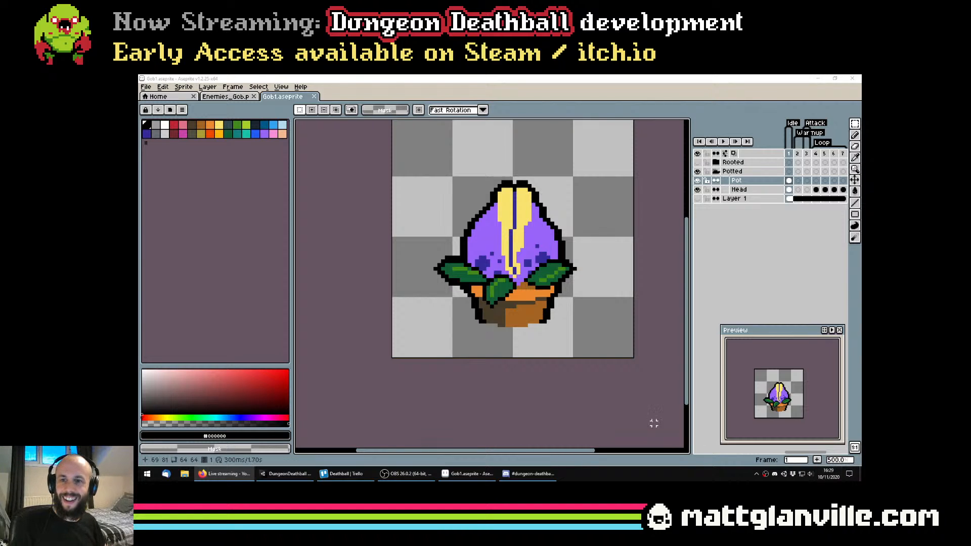
scroll(607, 304, up, 1)
drag(436, 253, 402, 271)
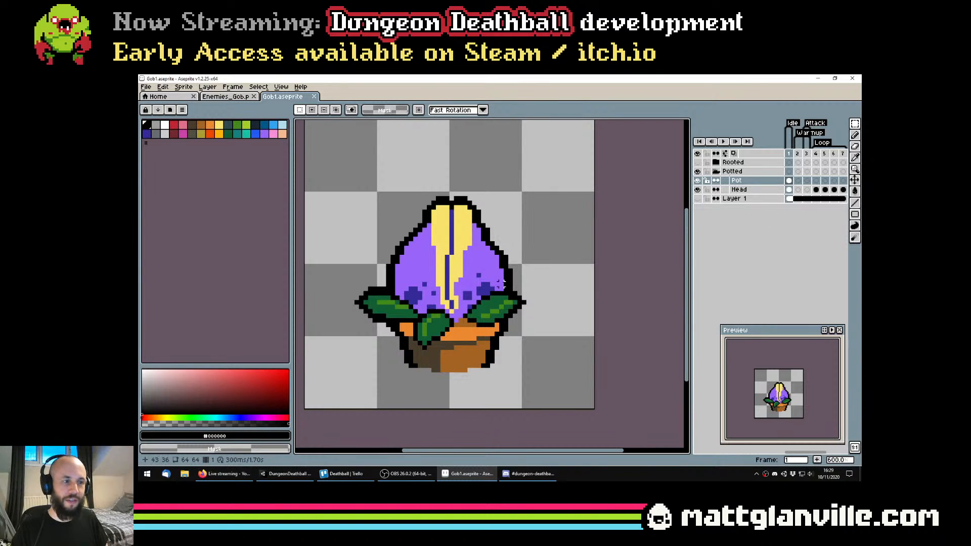
drag(492, 289, 516, 314)
drag(548, 263, 541, 226)
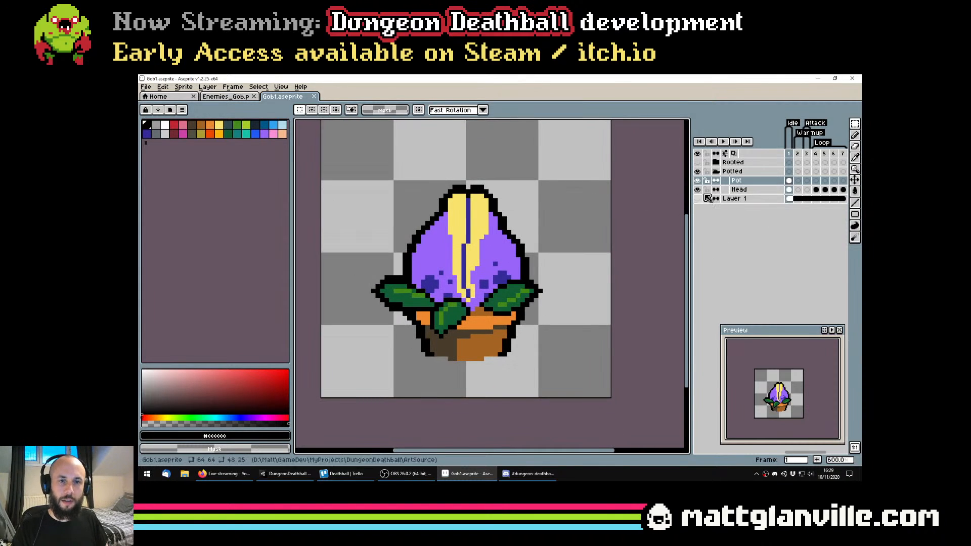
Toggle the Pot and Head layers' visibility to check the separated outlines, select the Head layer, and save the file
key(ctrl+s)
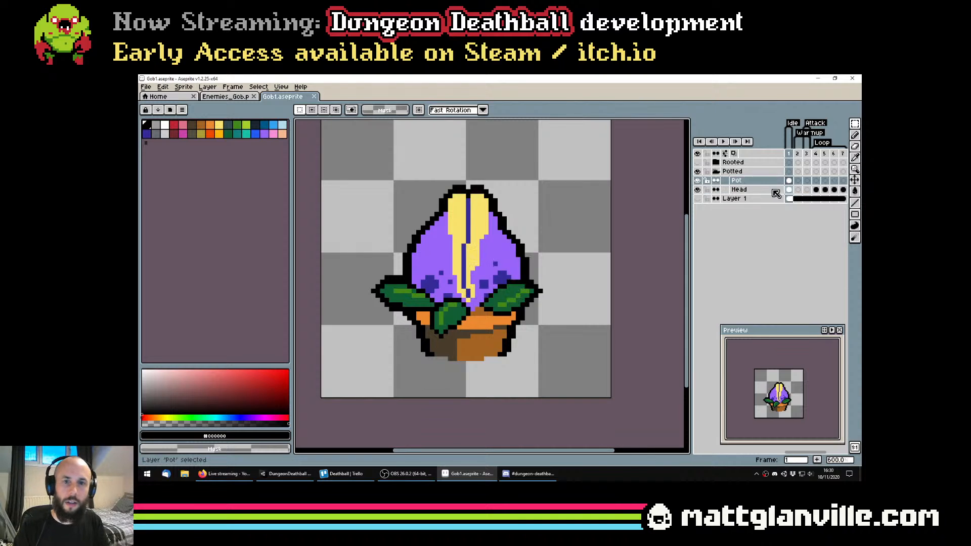
click(697, 181)
click(698, 182)
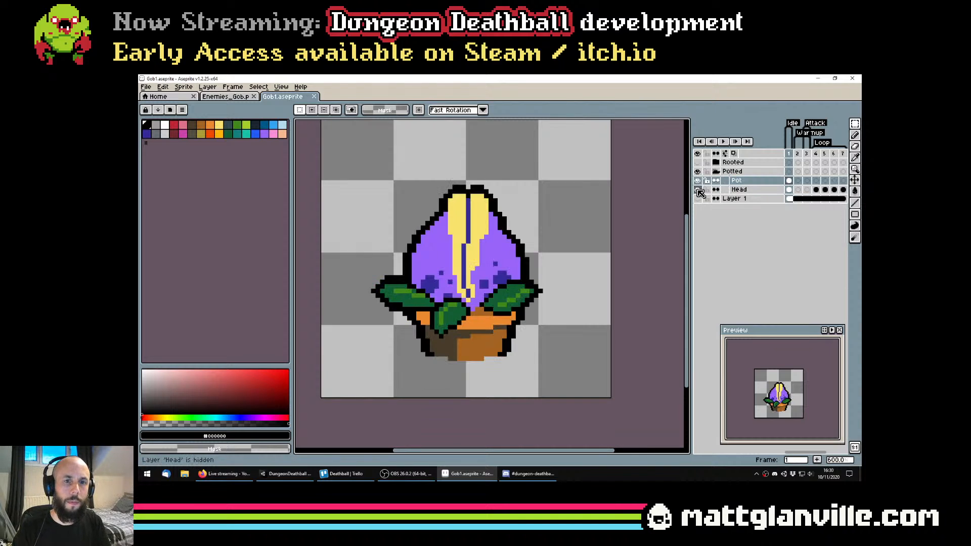
double_click(738, 190)
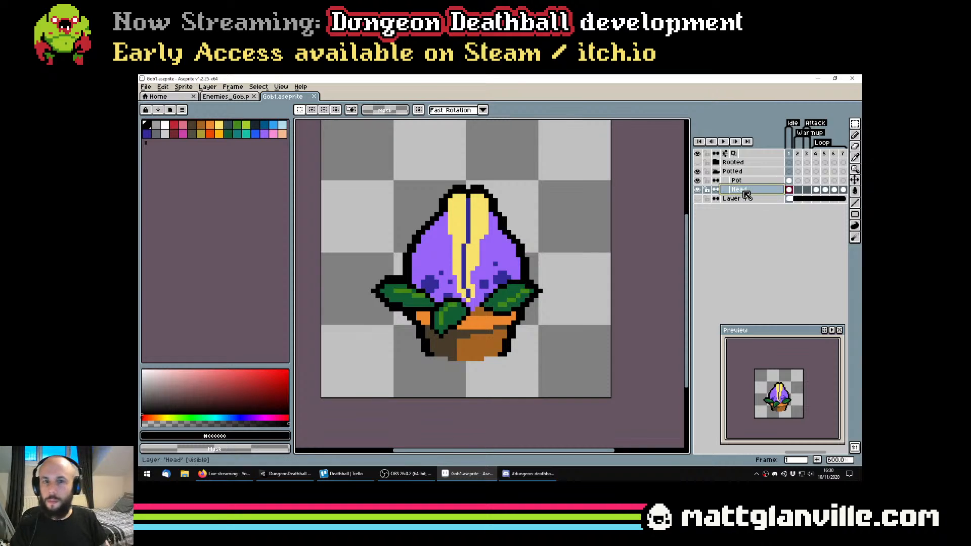
key(ctrl+s)
scroll(509, 240, down, 2)
drag(672, 202, 662, 211)
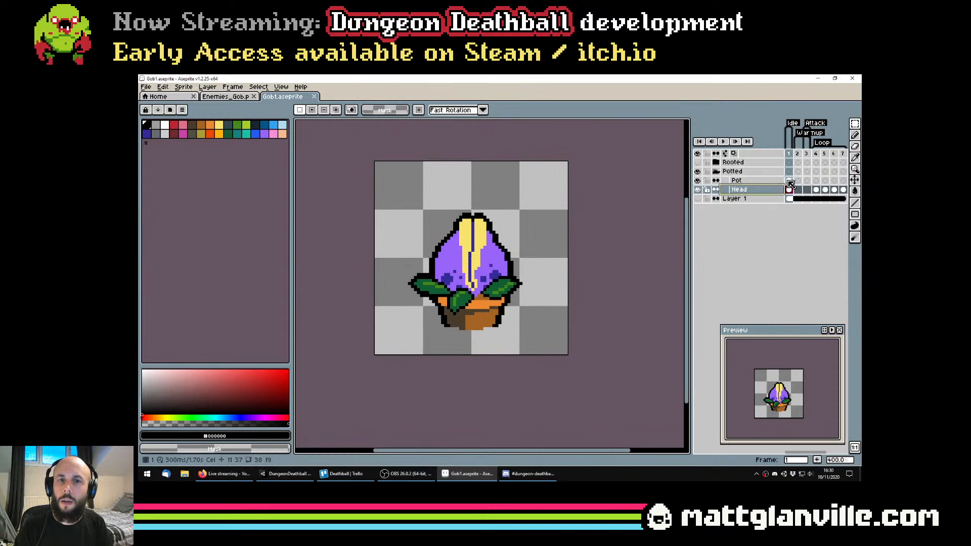
Link the Pot layer's cels across frames 1 to 3
click(791, 182)
drag(798, 185, 807, 181)
right_click(806, 181)
click(784, 217)
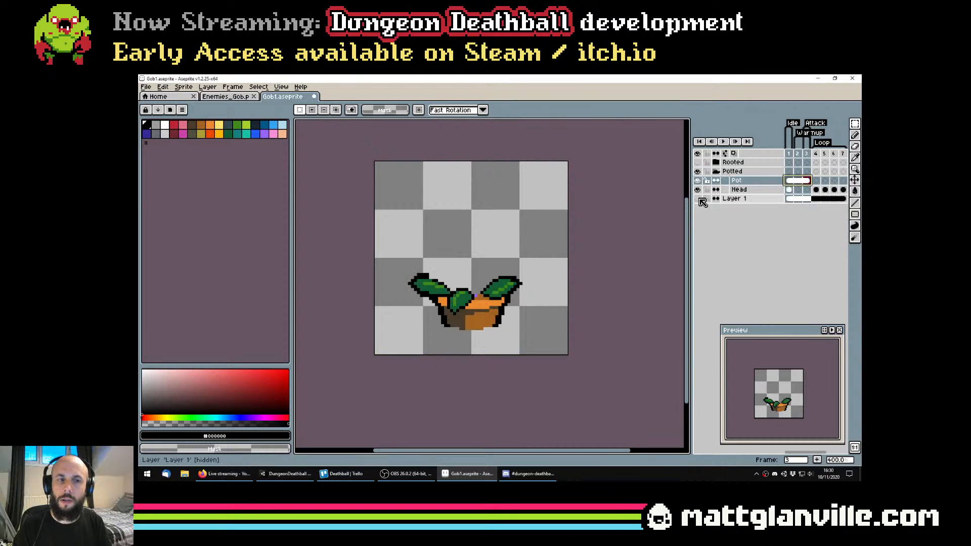
Paint the stray purple pixel above the pot's rim with the neighbouring brown using the Pencil tool, and save the file
scroll(475, 283, down, 2)
scroll(486, 298, up, 5)
scroll(476, 302, down, 1)
key(b)
scroll(461, 332, up, 2)
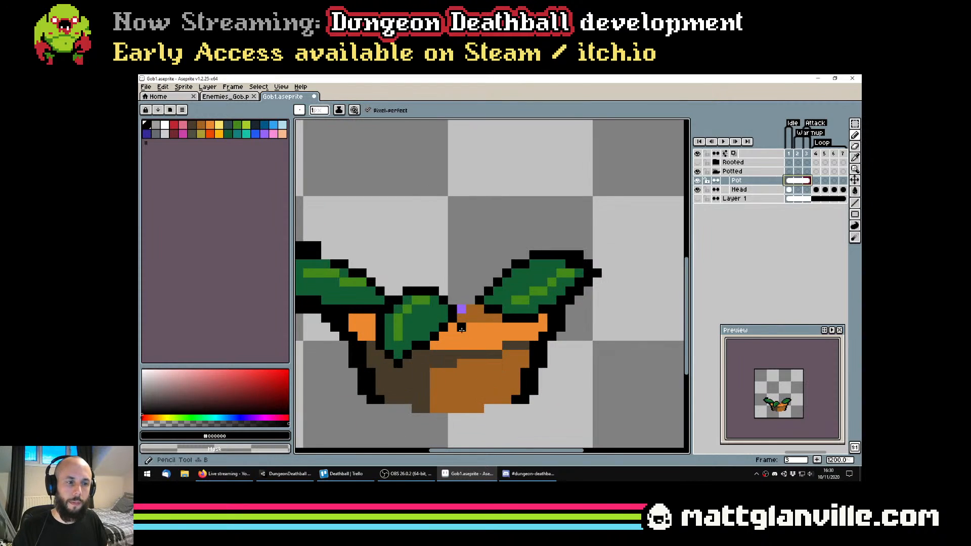
alt+click(469, 318)
click(463, 309)
scroll(477, 319, down, 4)
scroll(482, 320, up, 3)
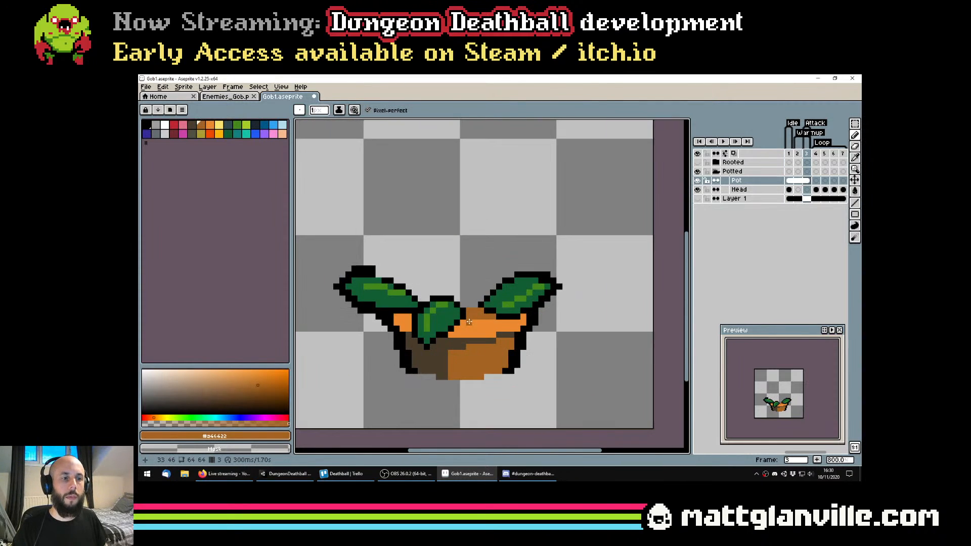
key(ctrl+s)
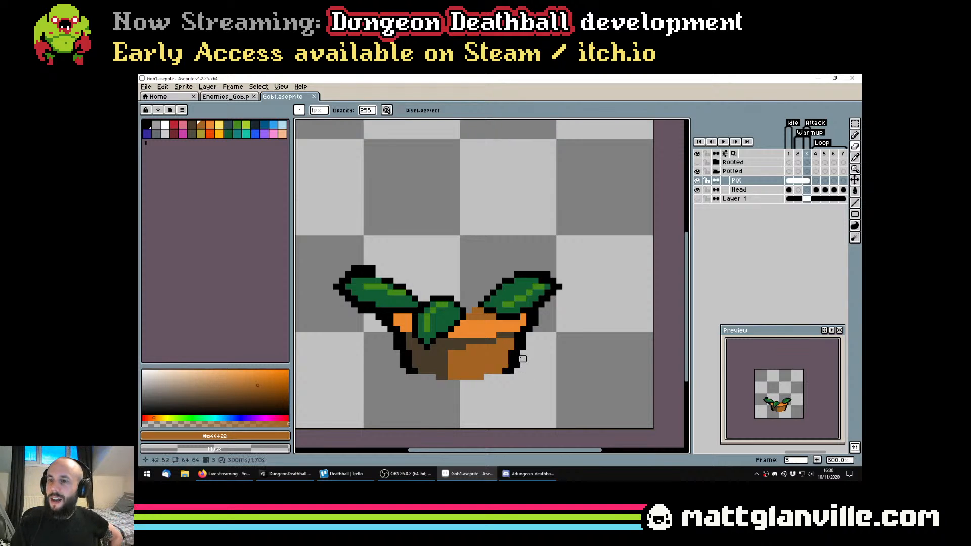
drag(480, 316, 491, 325)
drag(497, 282, 492, 291)
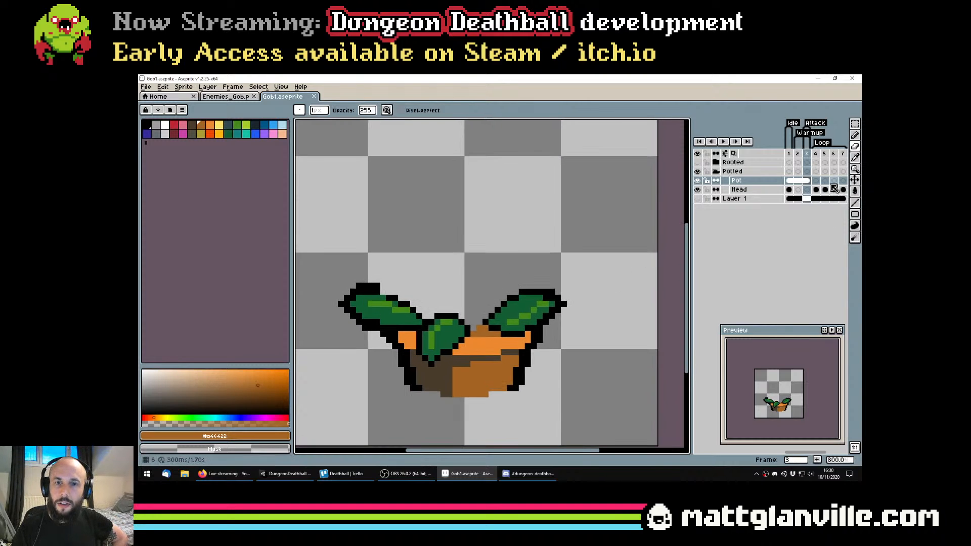
click(790, 189)
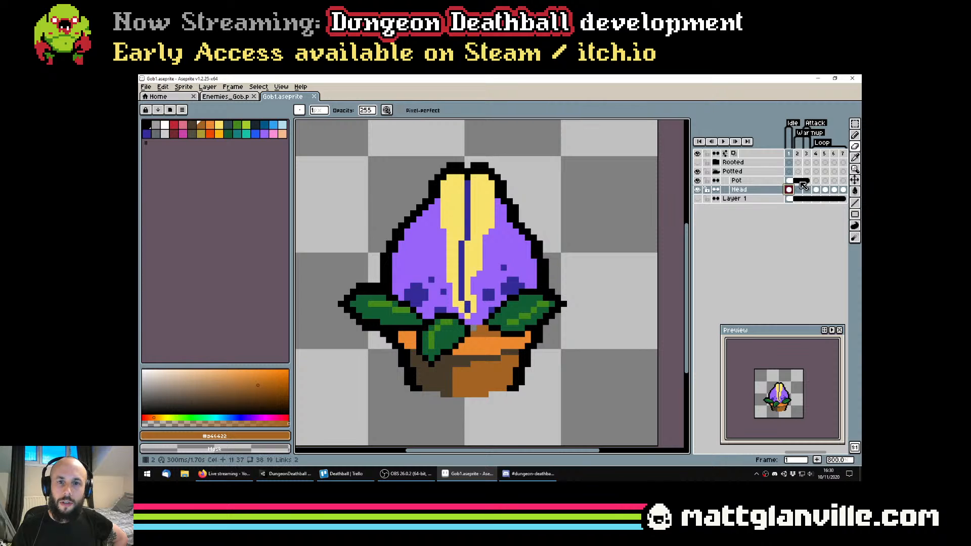
click(808, 190)
Switch to Trello, look through the Deathball board's To Do and Polish lists, and return to Aseprite
click(343, 473)
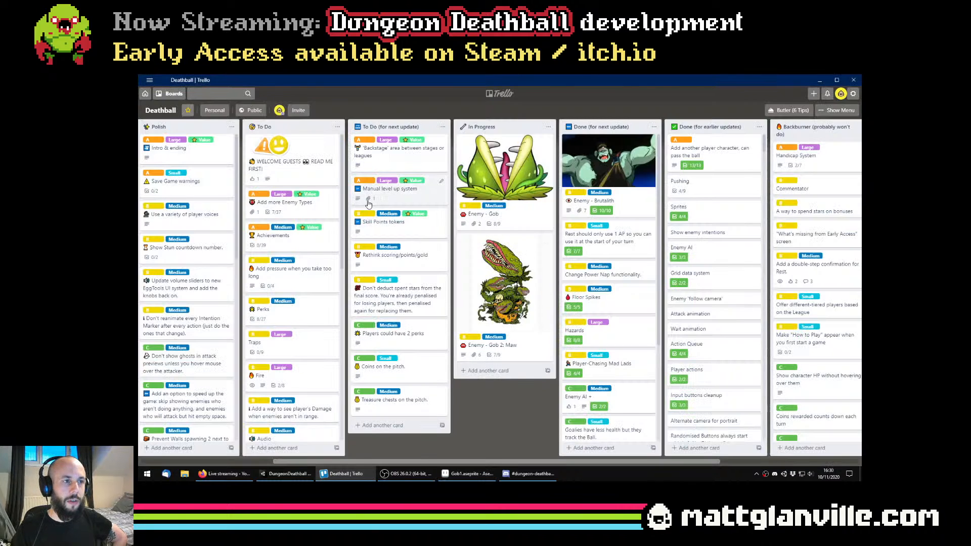
scroll(293, 213, down, 10)
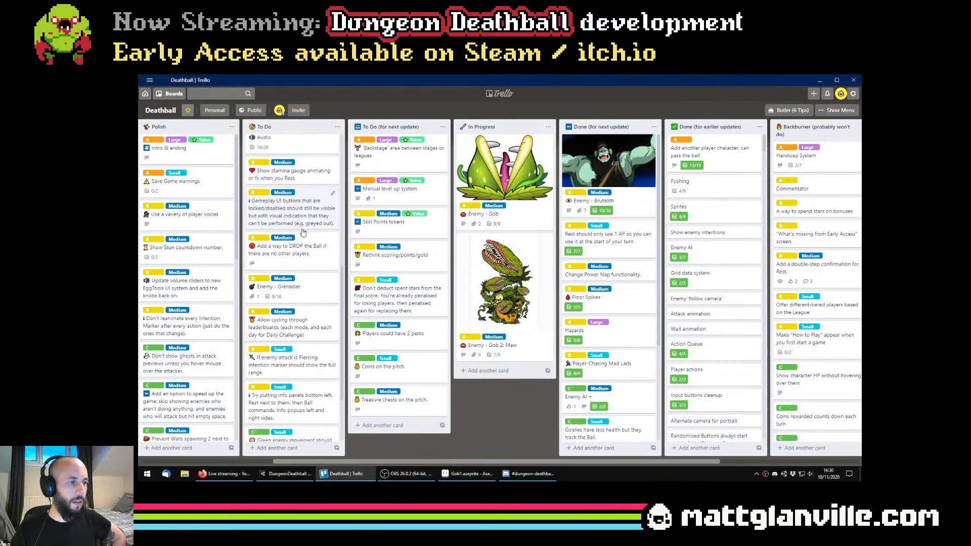
scroll(205, 201, down, 10)
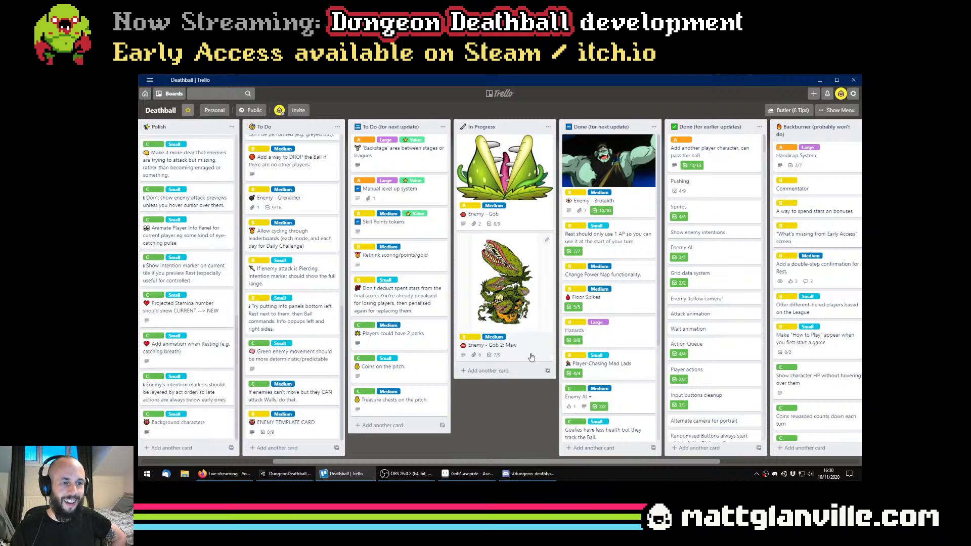
click(468, 473)
drag(522, 346, 536, 331)
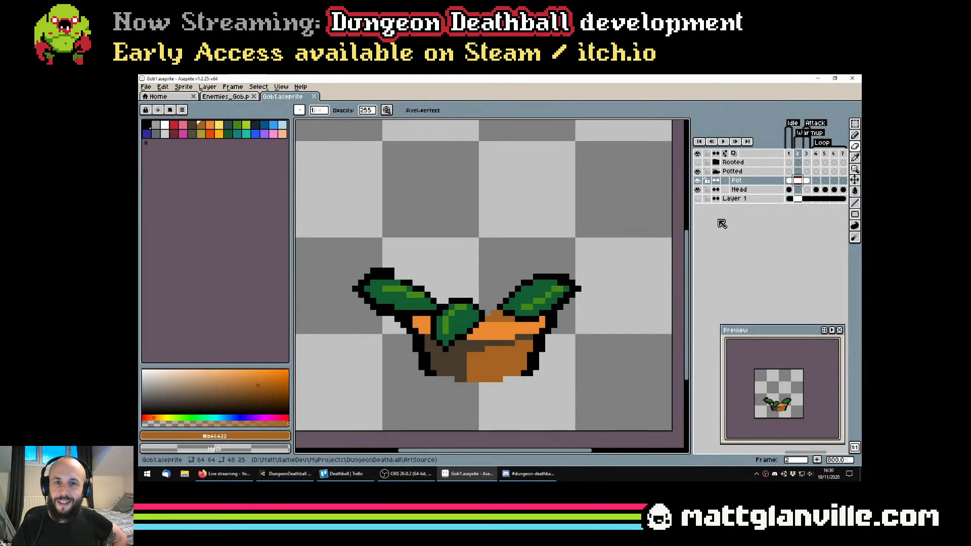
Fill the transparent gap at the head's lower tip in frame 1 with the head's purple on the Head layer, and save the file
click(789, 189)
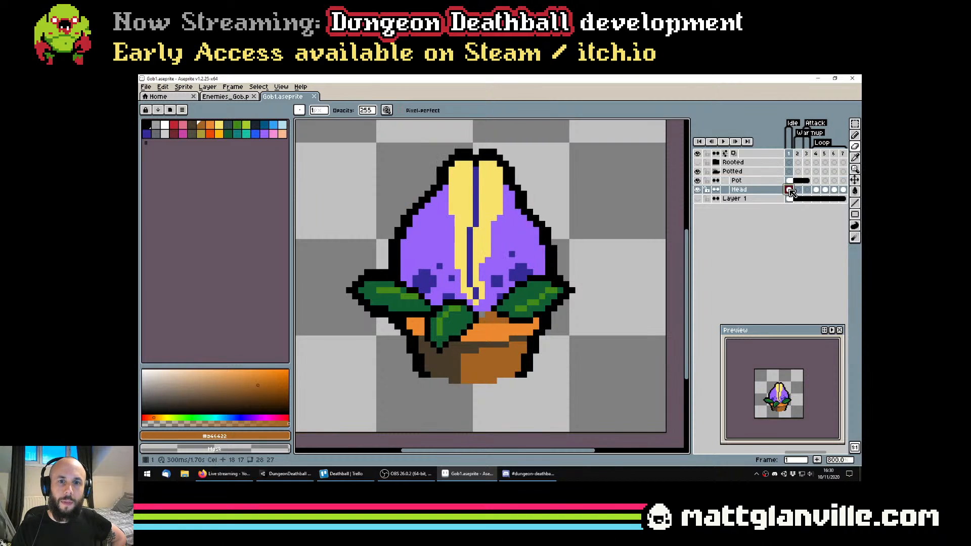
scroll(510, 317, up, 2)
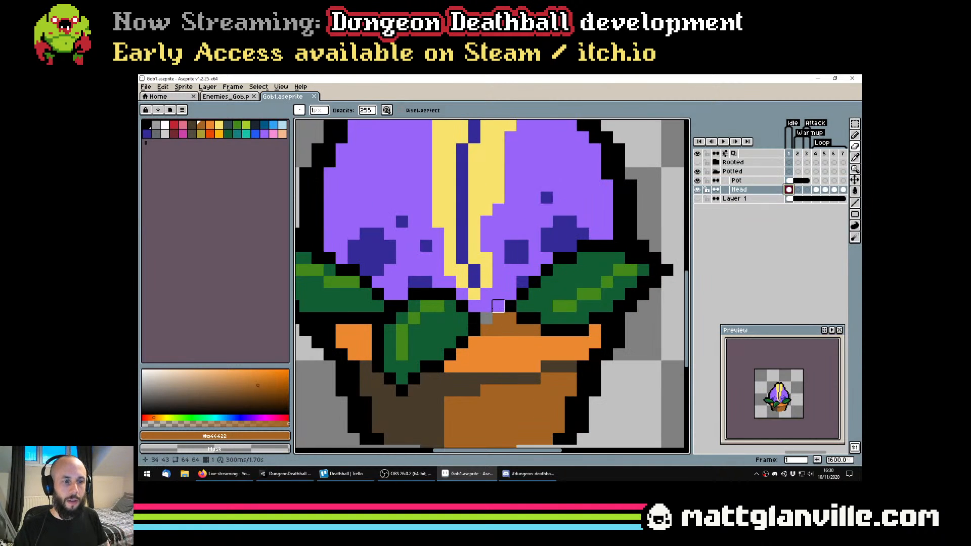
key(b)
alt+click(490, 307)
click(486, 318)
key(ctrl+s)
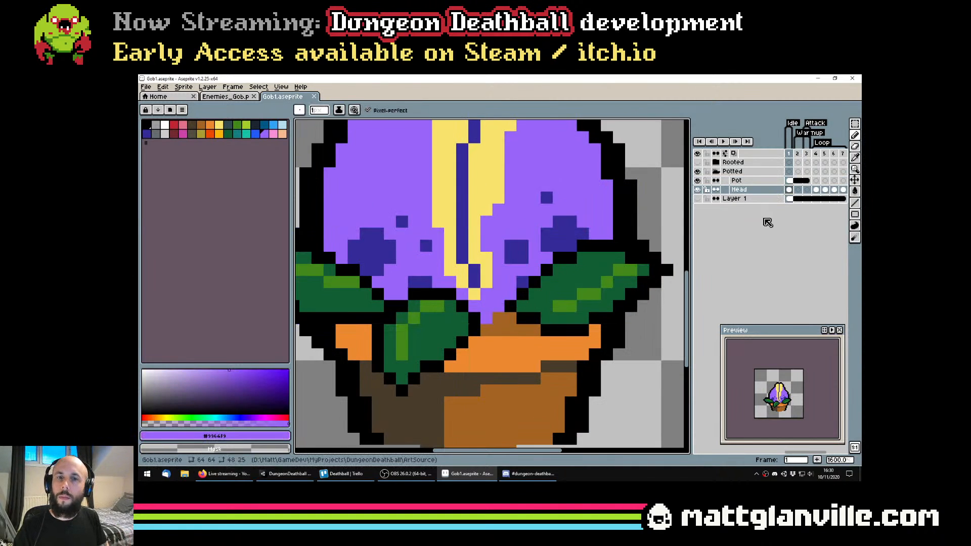
Hide the Pot layer and extend the head's left outline downward with a 2-pixel black pencil, undoing a stray stroke
click(697, 180)
scroll(410, 258, down, 3)
scroll(410, 257, up, 3)
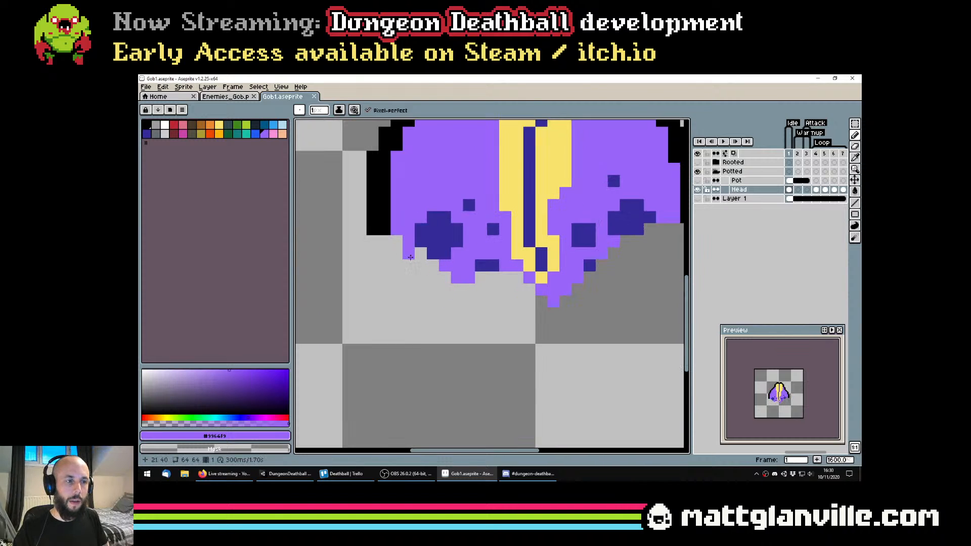
alt+click(375, 222)
scroll(384, 252, down, 2)
scroll(382, 244, up, 1)
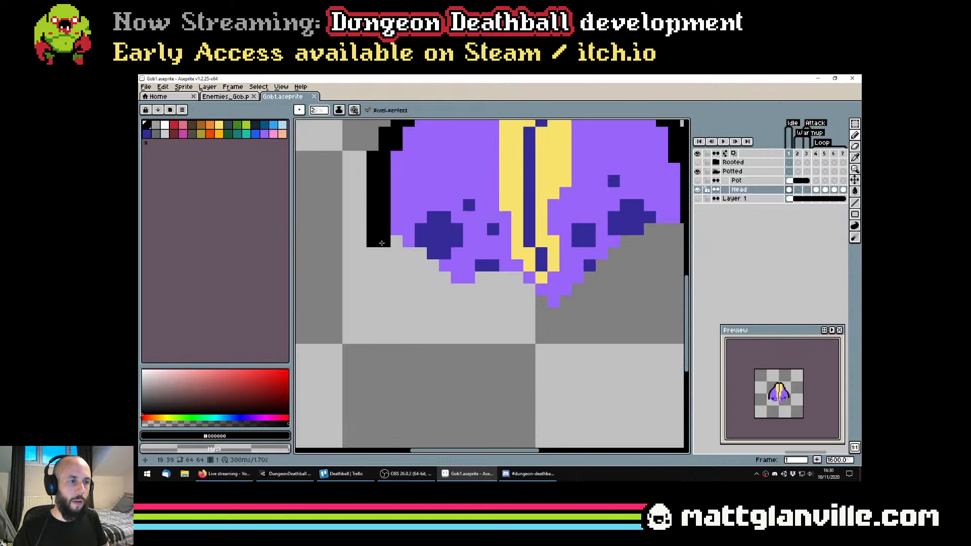
drag(382, 244, 382, 290)
key(ctrl+z)
Extend the head's right outline straight down in black, undoing and redrawing the stroke to match the left side
drag(637, 244, 488, 281)
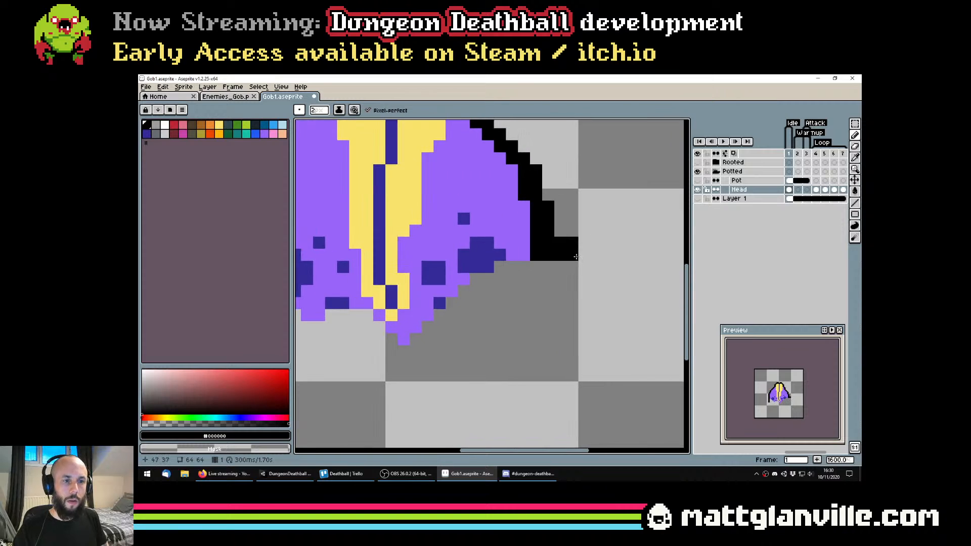
drag(548, 269, 539, 318)
key(ctrl+z)
drag(549, 270, 539, 319)
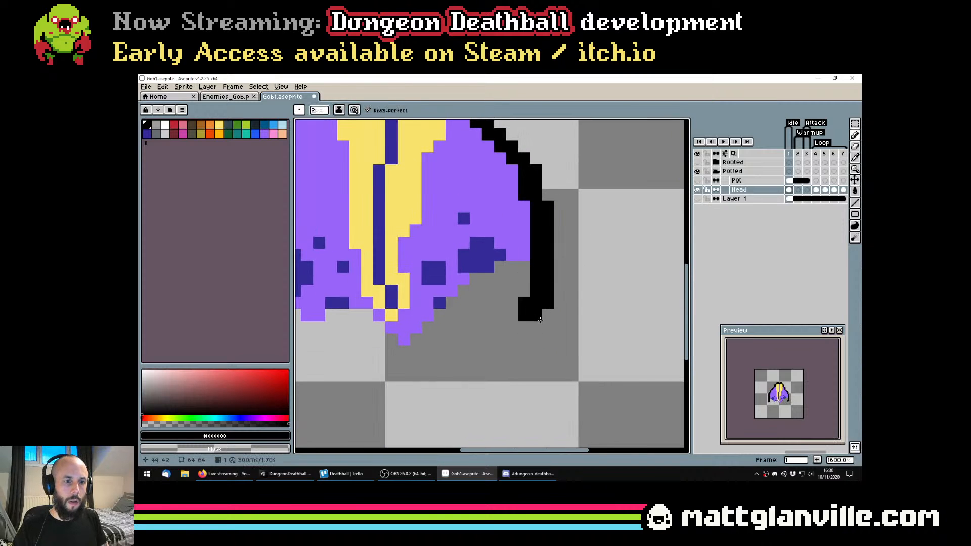
key(ctrl+z)
mouse_move(542, 273)
mouse_down()
mouse_move(545, 334)
mouse_move(584, 334)
mouse_move(443, 331)
mouse_up()
Fill the transparent area at the base of the head with its purple and enlarge the lower-left spot in dark blue
scroll(530, 327, down, 3)
alt+click(500, 309)
key(g)
click(452, 315)
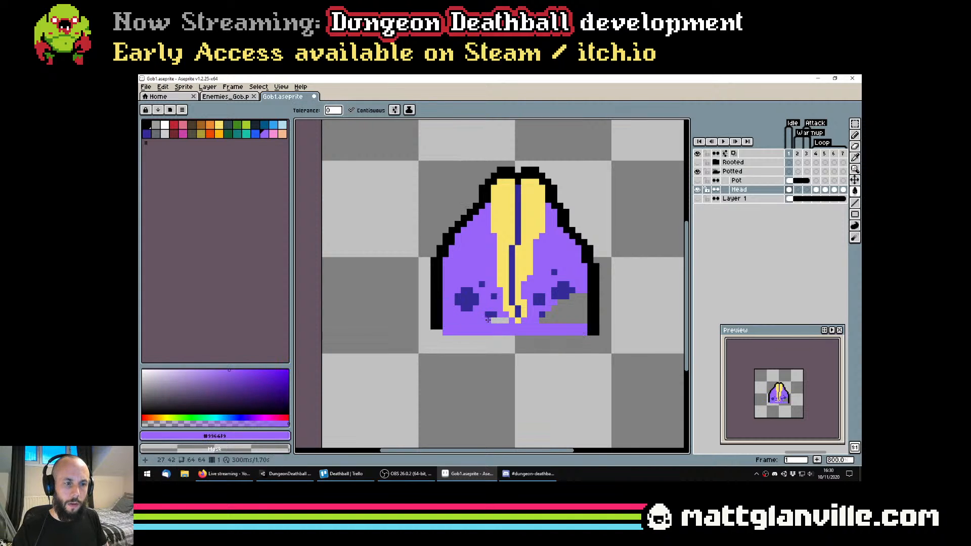
scroll(491, 327, up, 2)
click(490, 315)
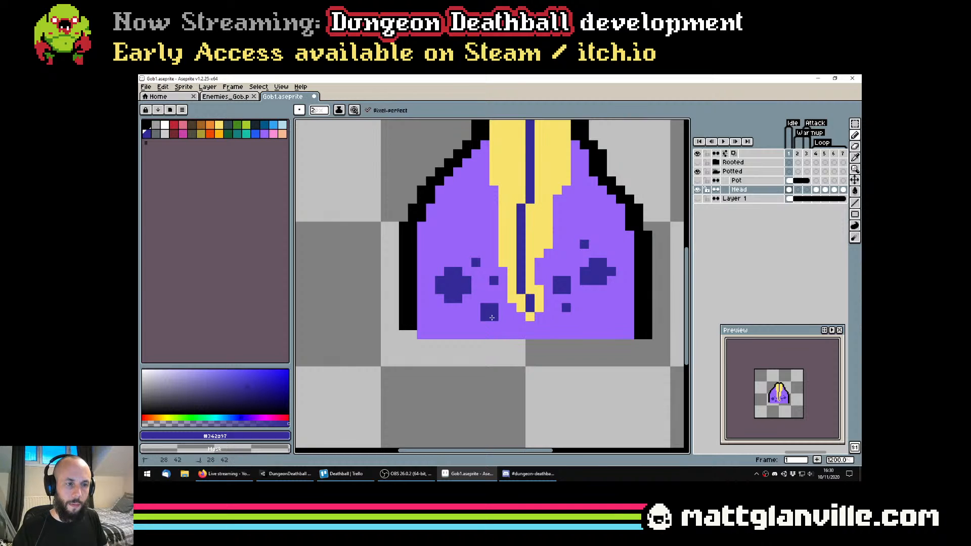
Extend the head's left black outline down to the flat base of the purple fill, and save the file
alt+click(411, 327)
click(412, 334)
key(ctrl+s)
scroll(485, 316, down, 1)
scroll(486, 316, down, 2)
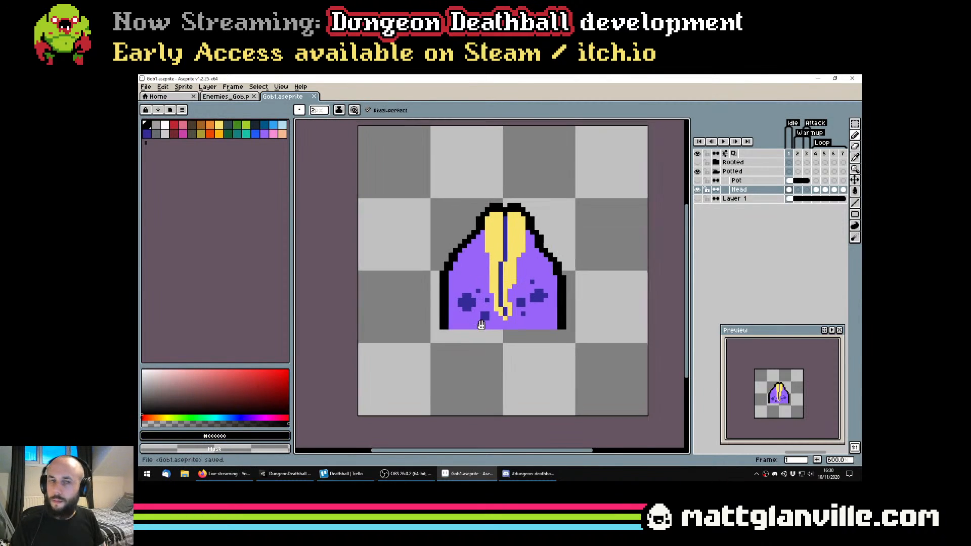
Show the Pot layer again, toggling it to check how it covers the extended head, and save the file
click(698, 180)
click(699, 179)
click(699, 179)
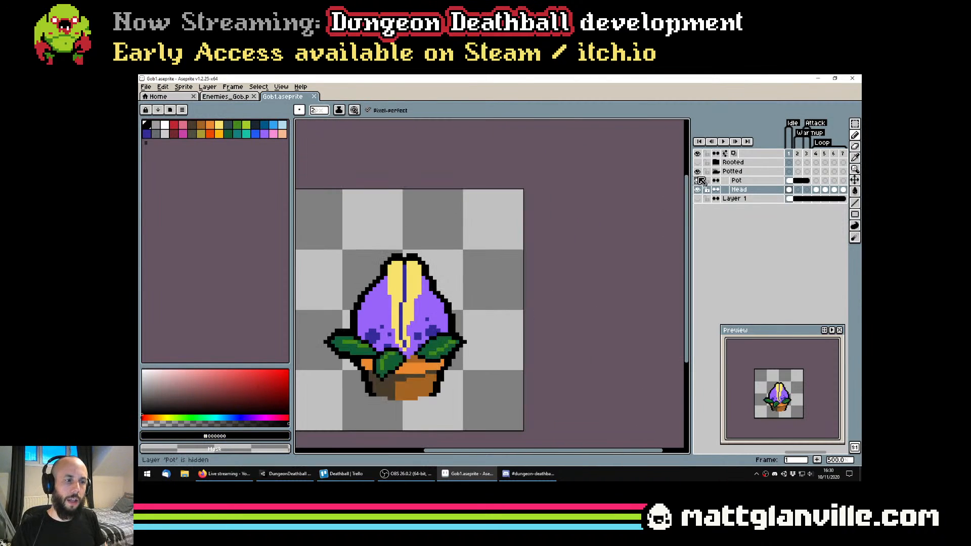
drag(407, 314, 498, 271)
key(ctrl+s)
key(b)
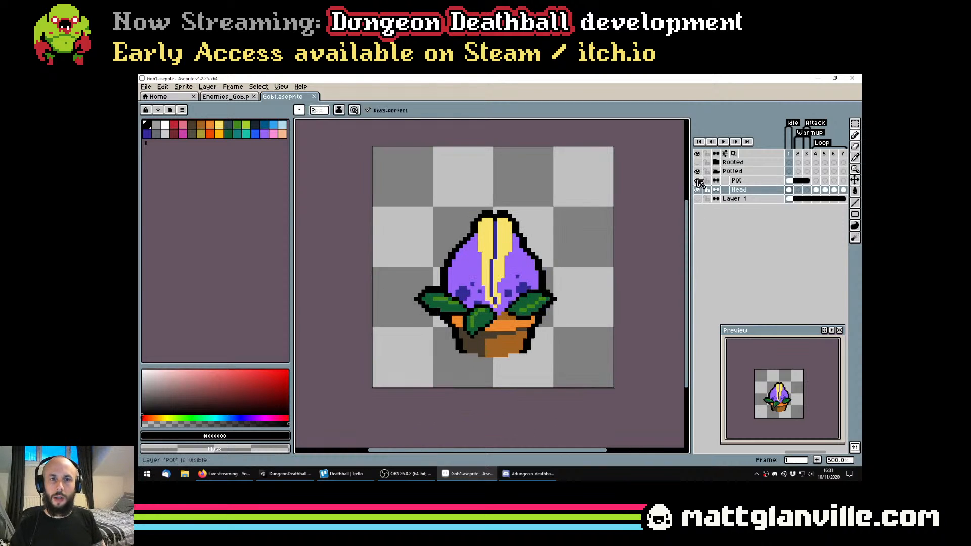
click(698, 180)
click(697, 181)
scroll(596, 232, down, 1)
scroll(571, 312, down, 1)
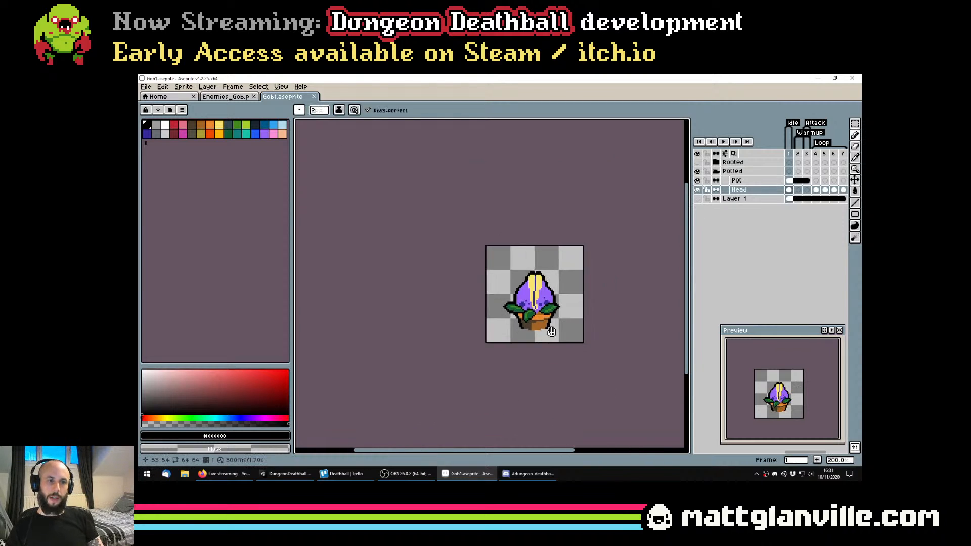
key(ctrl+s)
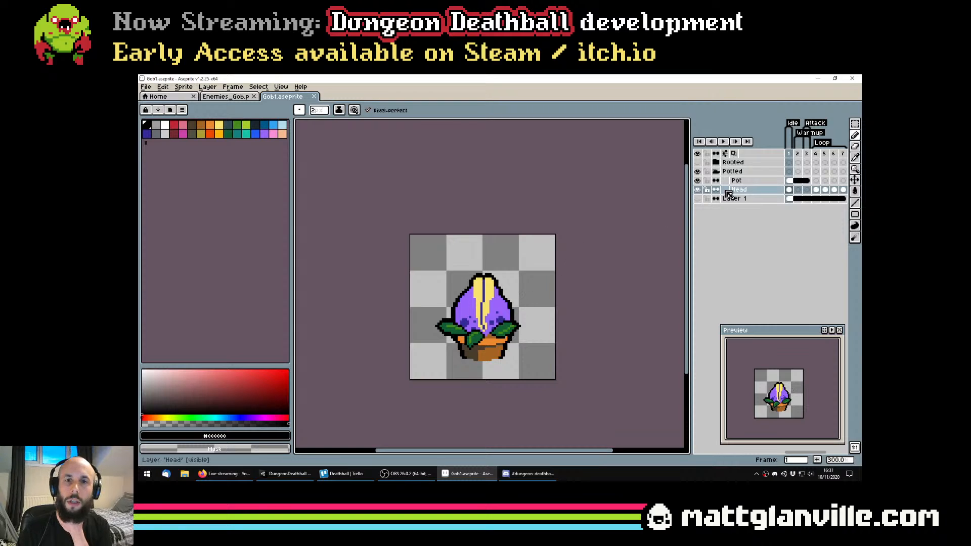
Try to thicken the left leaf's black outline in frame 3 on the Head layer, undo the stroke and save
click(807, 190)
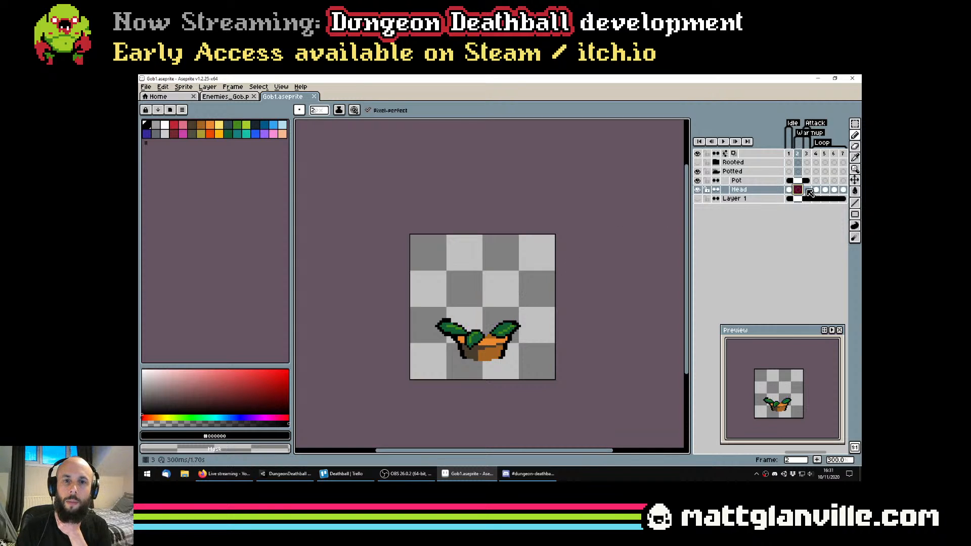
scroll(458, 328, up, 4)
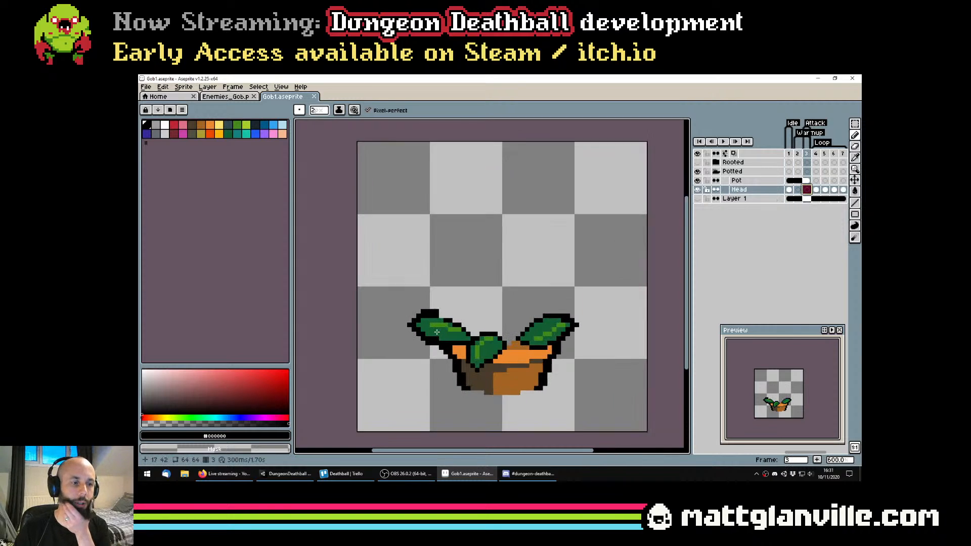
click(432, 304)
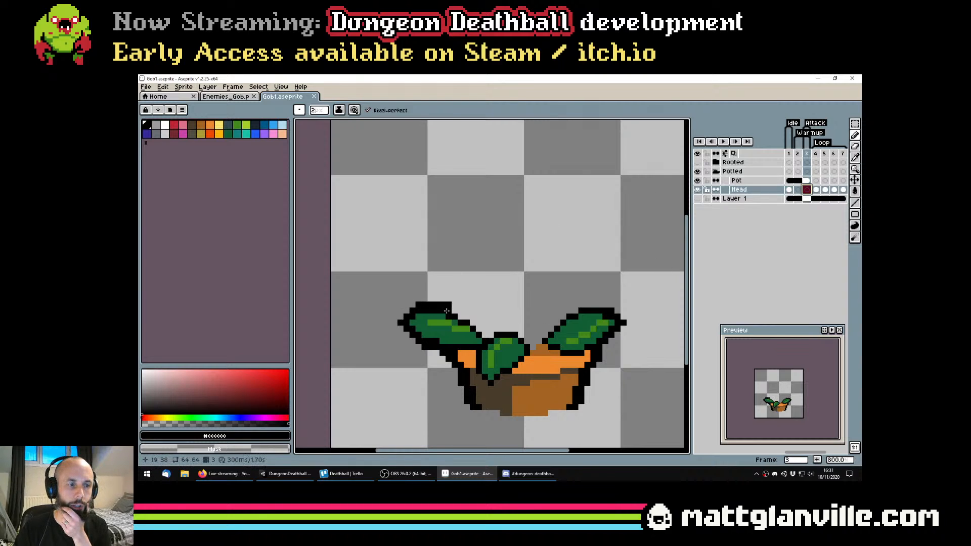
key(ctrl+z)
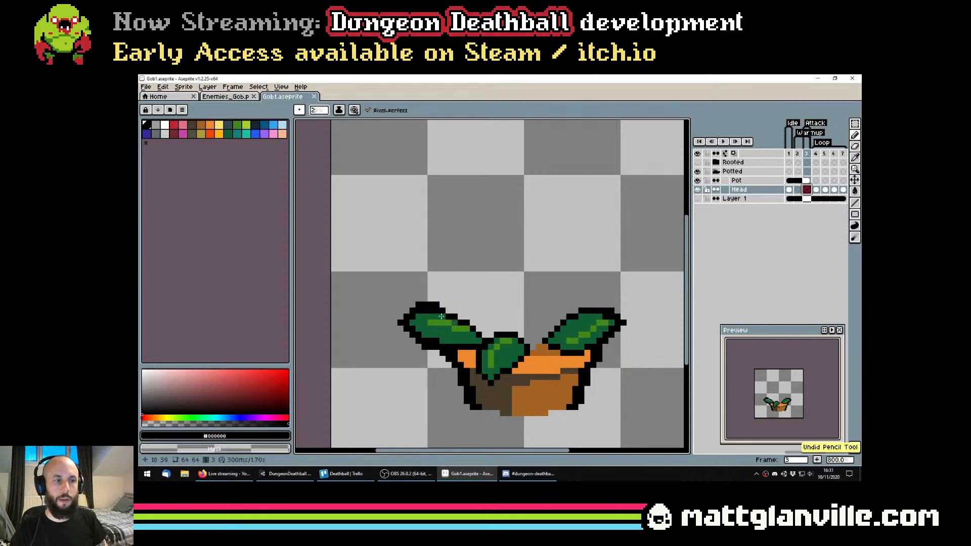
key(ctrl+s)
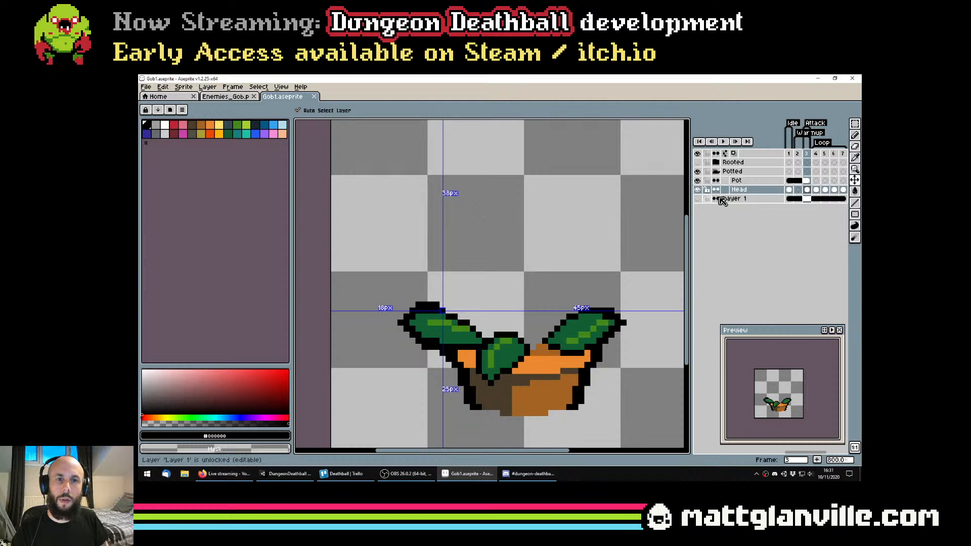
Add a black pixel to the left leaf's upper outline in frame 3 on the Pot layer
click(788, 189)
key(Right)
key(Right)
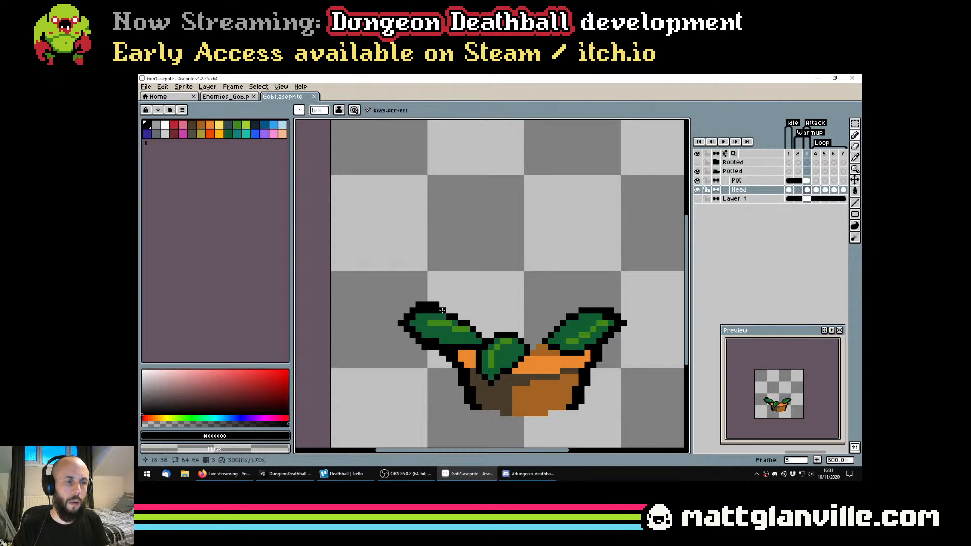
click(806, 180)
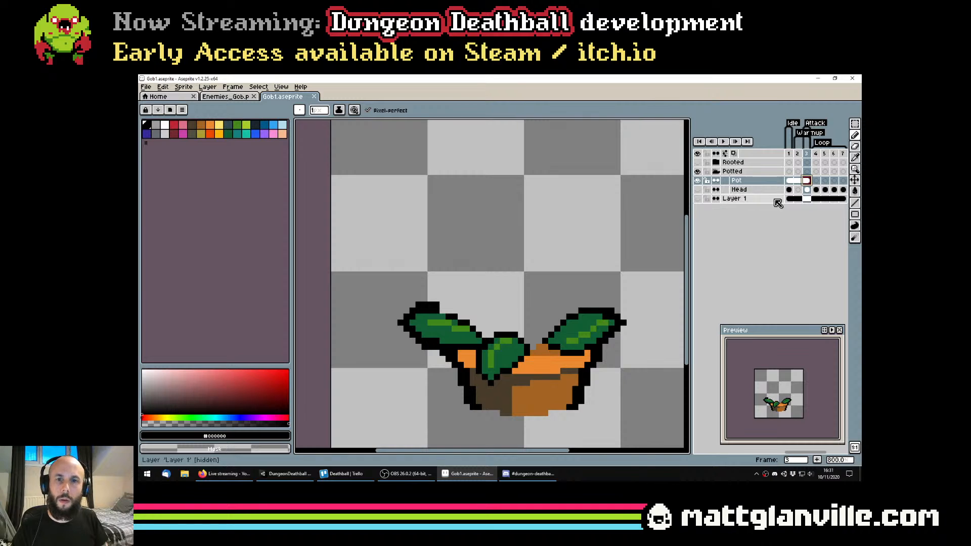
click(442, 307)
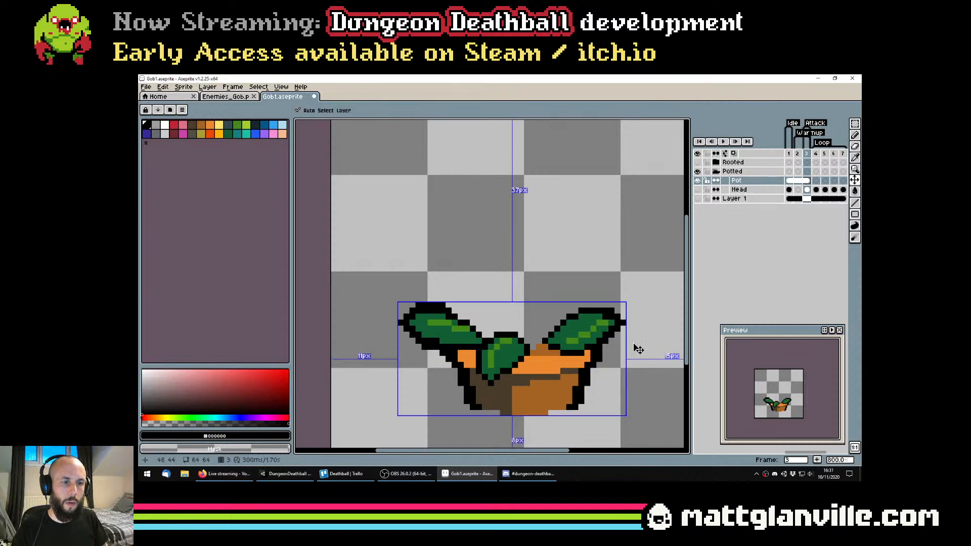
Hide the Pot layer, erase the stray black pixel from frame 3 of the Head layer, save, and show the Pot layer again
click(768, 190)
click(697, 180)
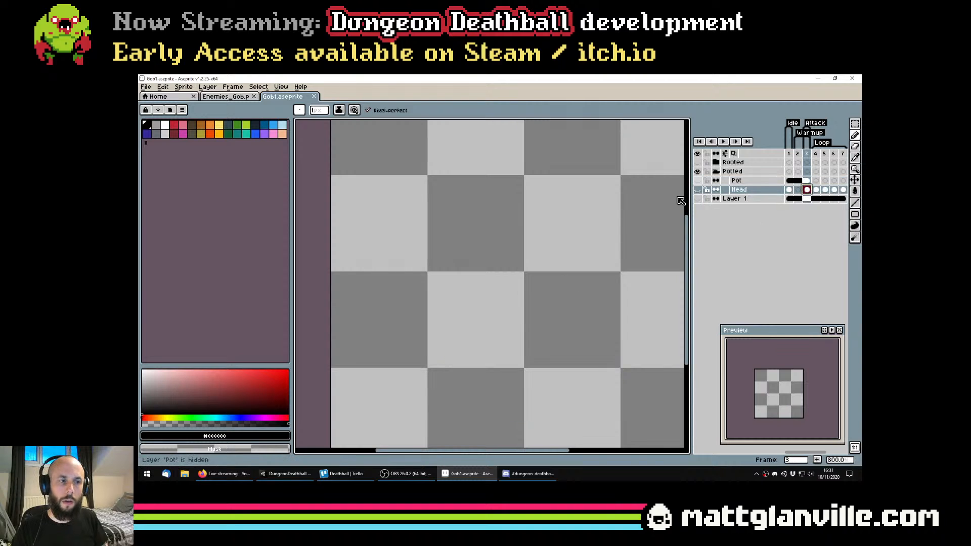
click(698, 190)
click(699, 190)
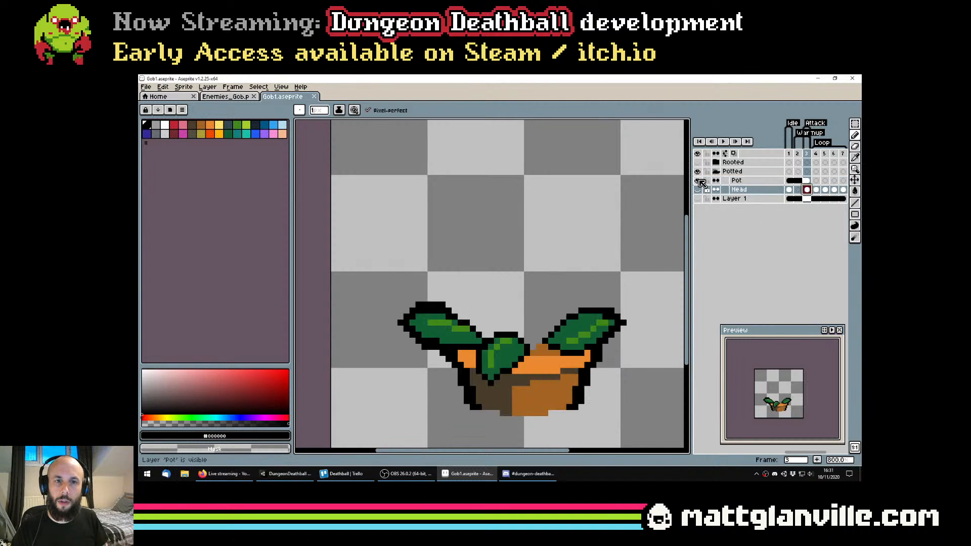
click(698, 190)
key(e)
click(442, 310)
scroll(562, 297, down, 4)
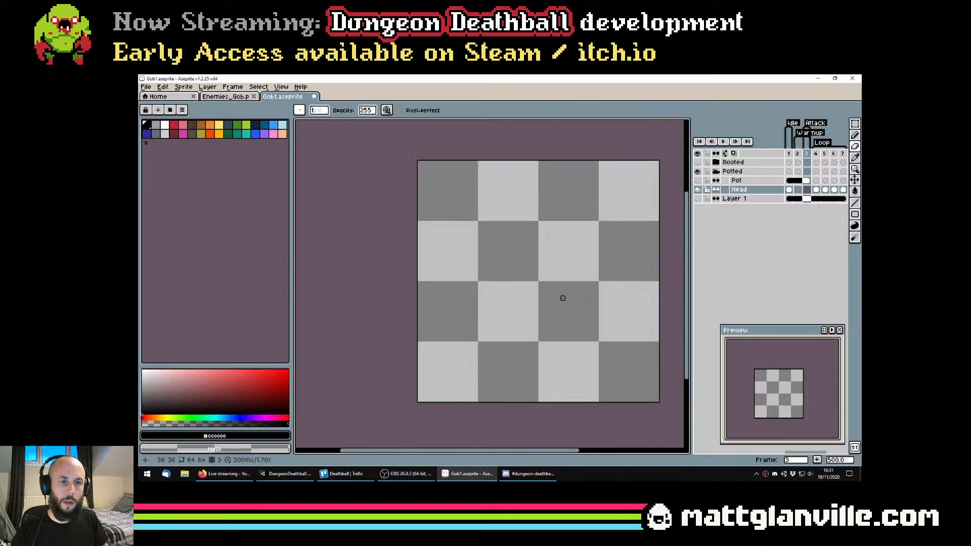
key(ctrl+s)
click(699, 182)
drag(571, 271, 499, 286)
key(b)
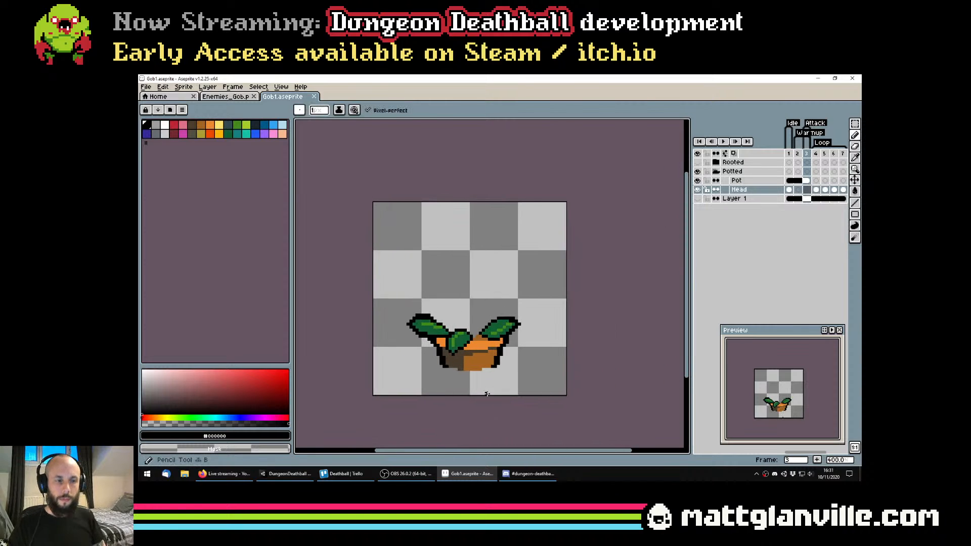
Flip back and forth between frames 1 and 3 to compare the full plant with the pot on its own
key(Left)
key(Left)
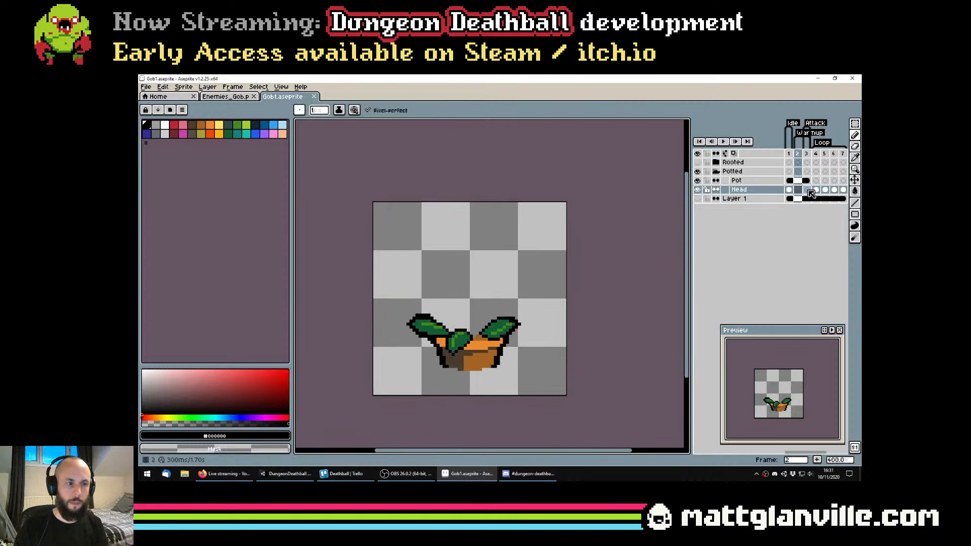
key(Right)
key(Right)
key(Left)
key(Left)
key(Right)
key(Right)
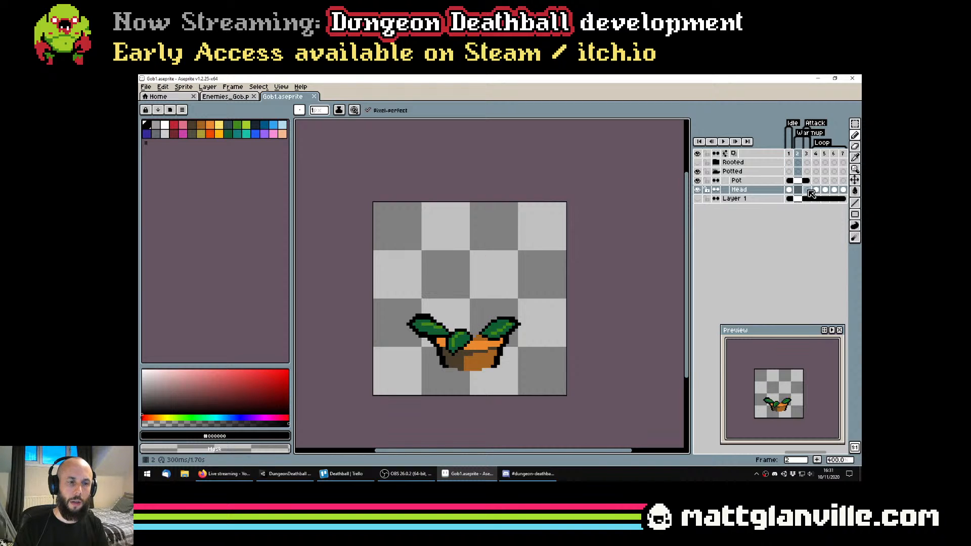
key(Left)
key(Left)
scroll(567, 324, up, 4)
scroll(580, 323, down, 1)
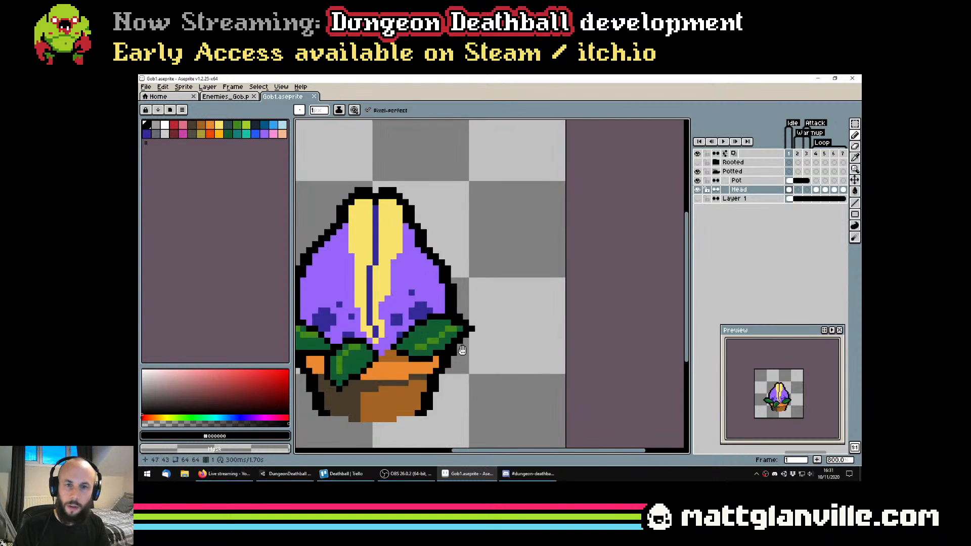
drag(581, 323, 675, 285)
Hide the Head layer, check the pot and leaves across frames 1 to 3 on the Pot layer, and save the file
click(698, 190)
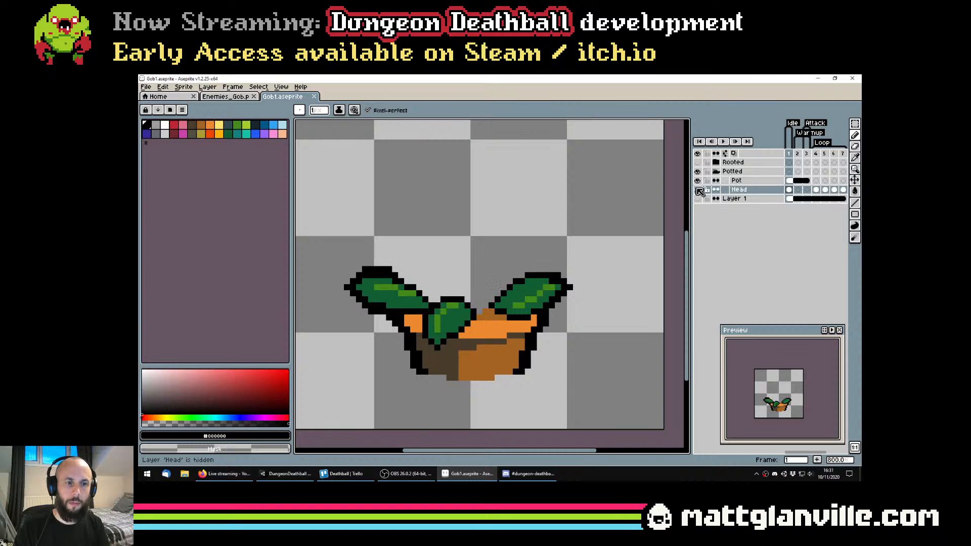
key(Up)
key(Right)
key(Right)
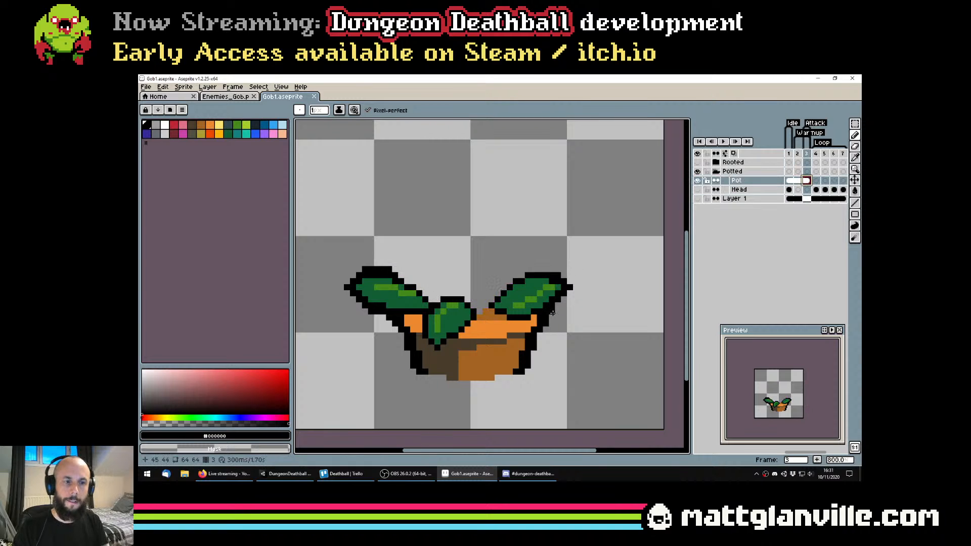
key(ctrl+s)
scroll(552, 313, down, 1)
drag(603, 318, 563, 320)
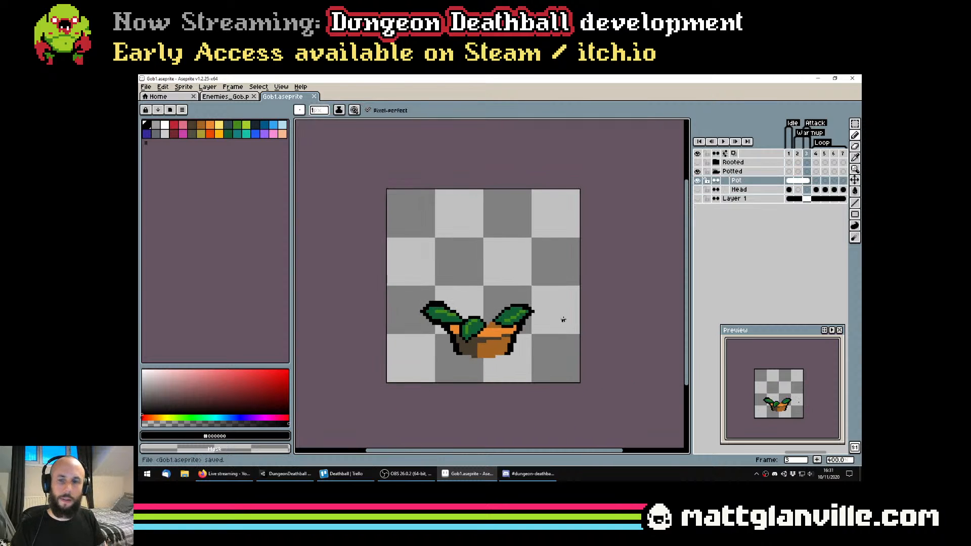
Show the Head layer again, step back and forth through frames 1 to 3 to review the plant, and save the file
click(698, 190)
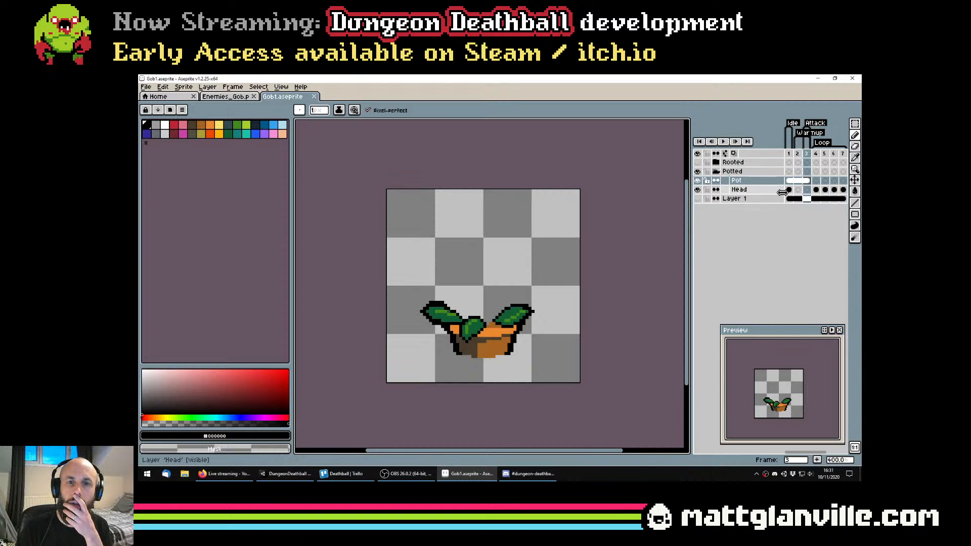
click(789, 183)
key(Right)
key(Right)
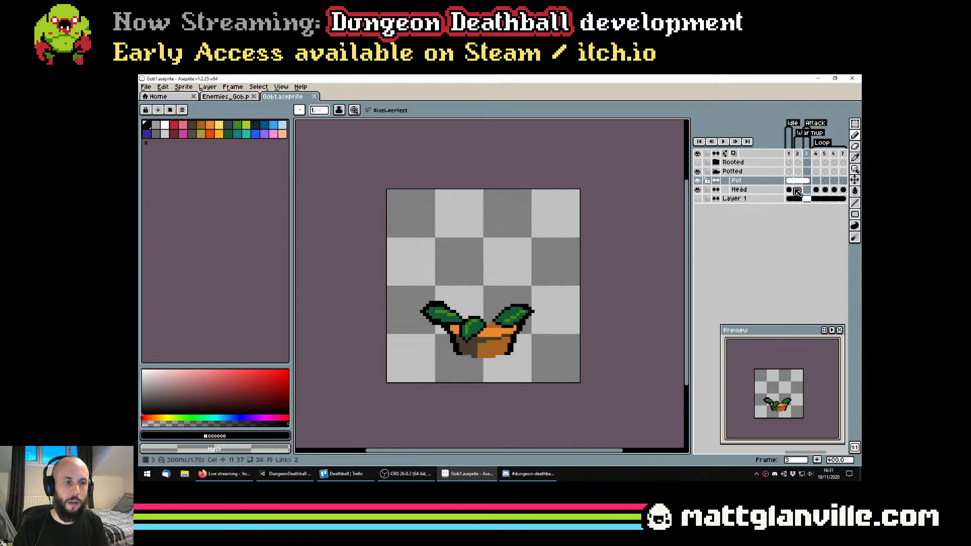
key(Left)
key(Left)
scroll(542, 271, down, 1)
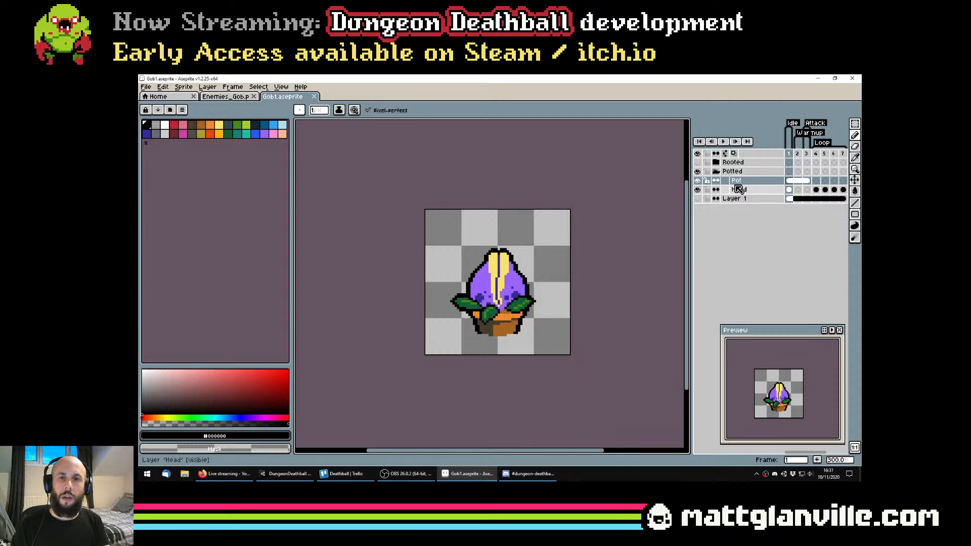
key(Right)
key(Right)
key(Left)
key(Left)
key(Right)
key(Right)
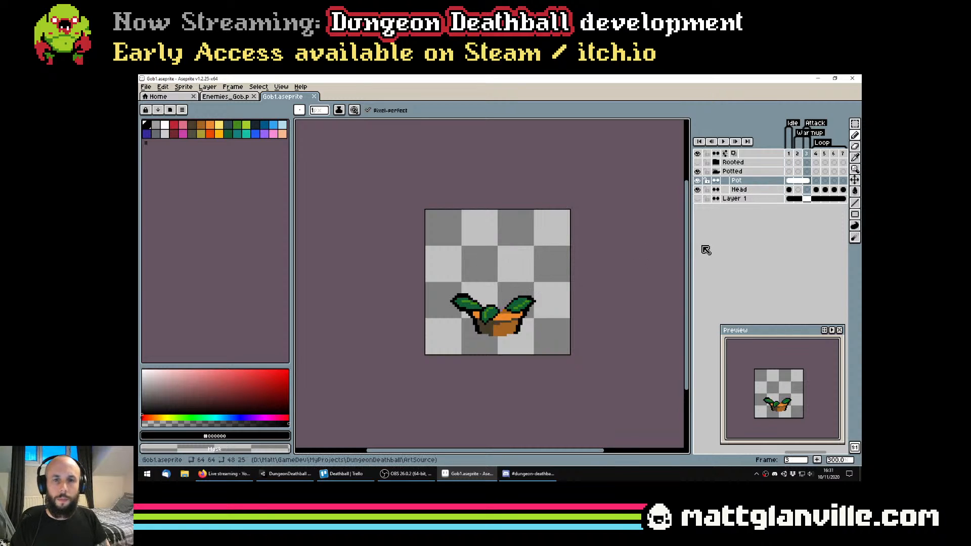
key(ctrl+s)
key(Left)
key(Left)
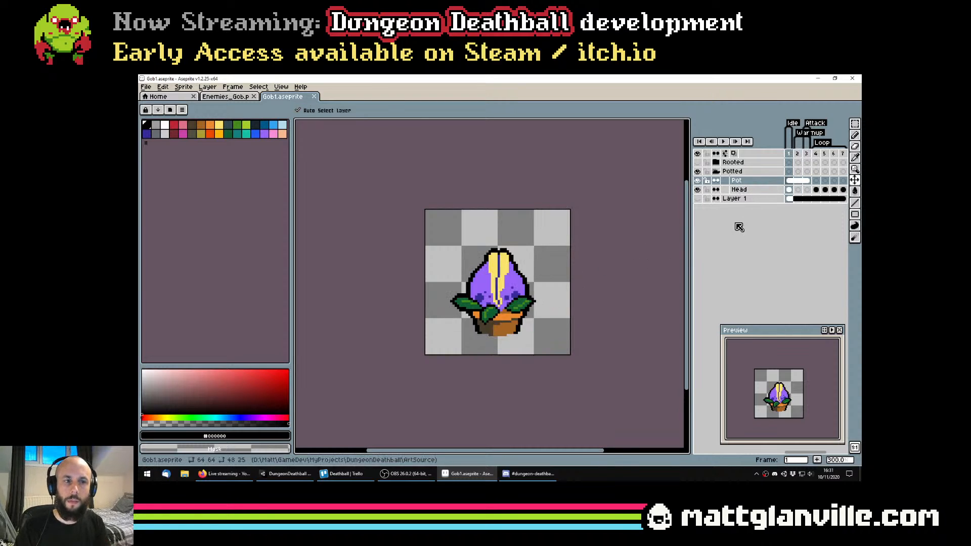
drag(541, 288, 535, 297)
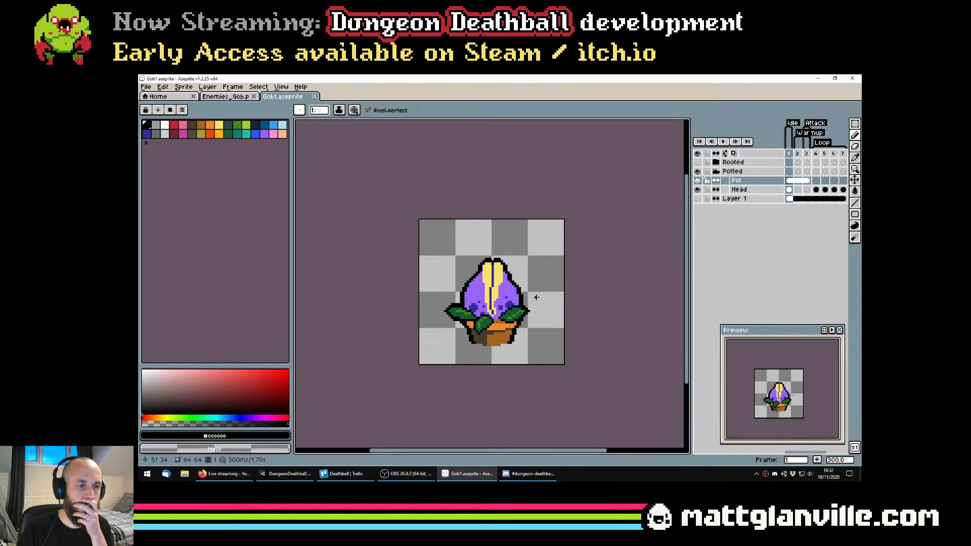
scroll(536, 297, up, 1)
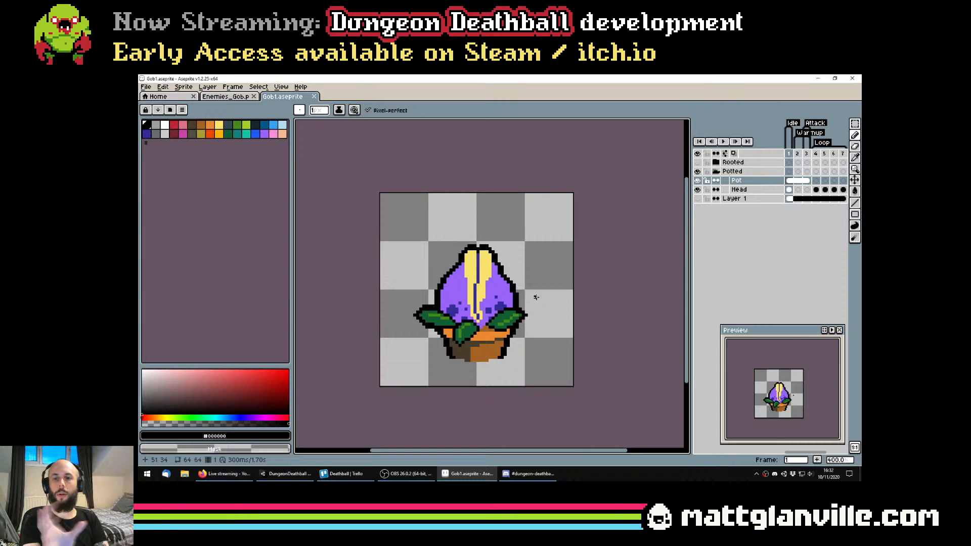
click(407, 474)
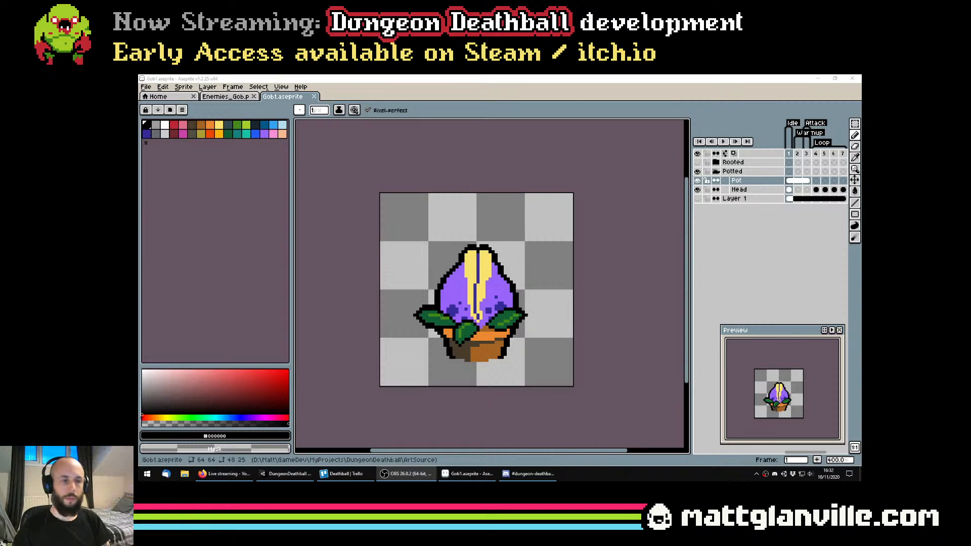
drag(501, 283, 503, 278)
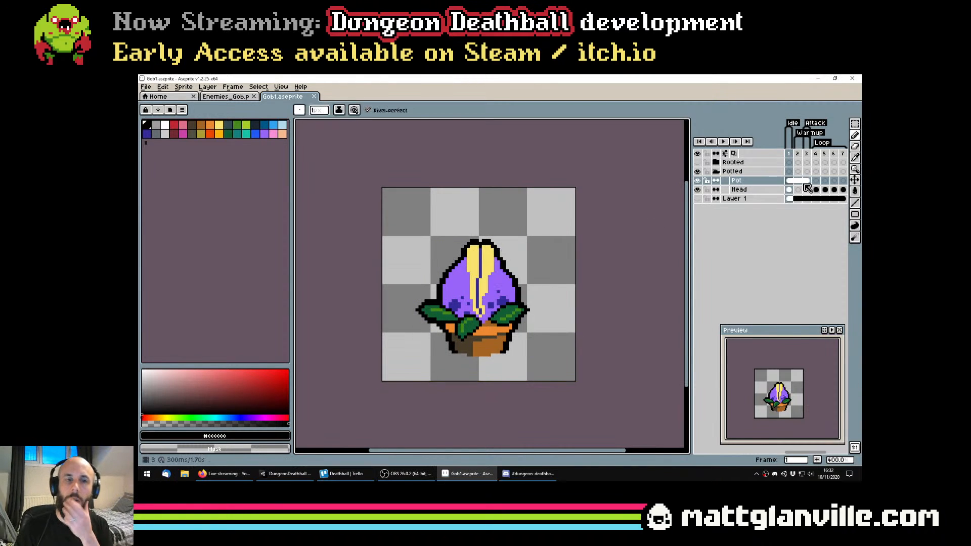
scroll(481, 256, up, 1)
scroll(501, 273, down, 1)
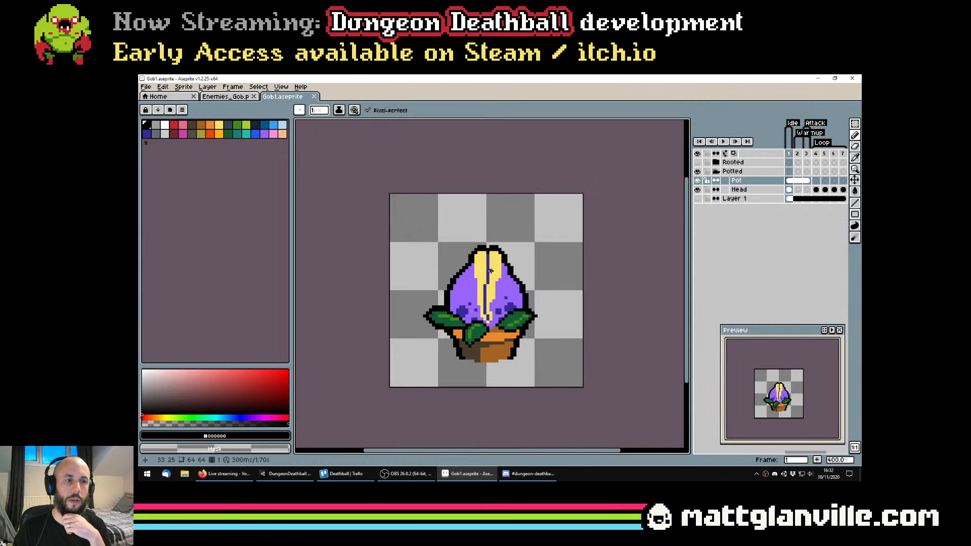
drag(557, 268, 551, 263)
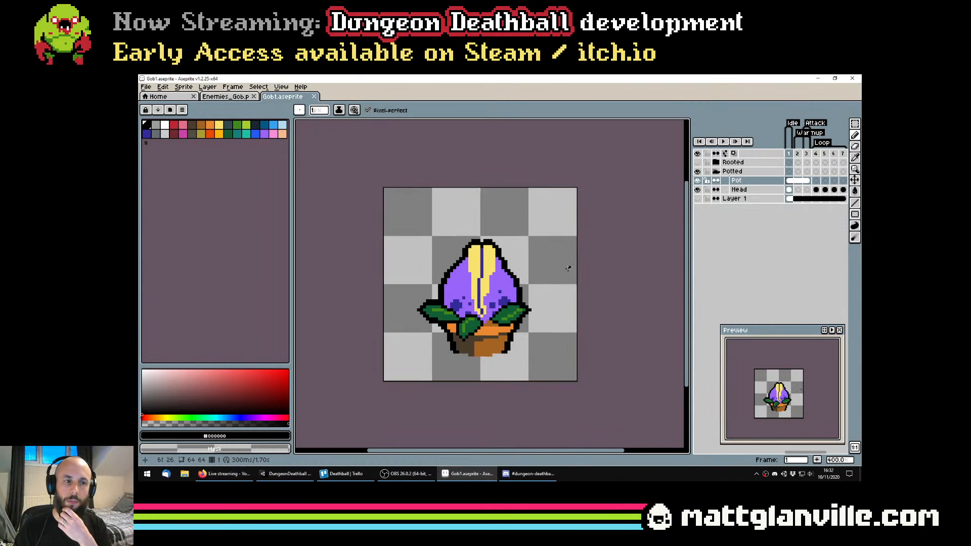
scroll(569, 269, up, 1)
scroll(444, 316, down, 1)
scroll(459, 302, up, 1)
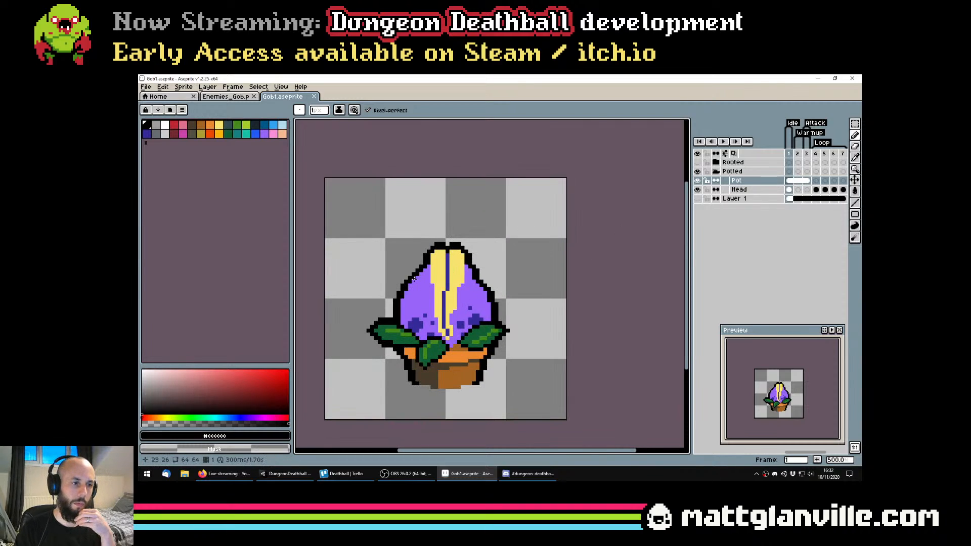
scroll(423, 278, down, 1)
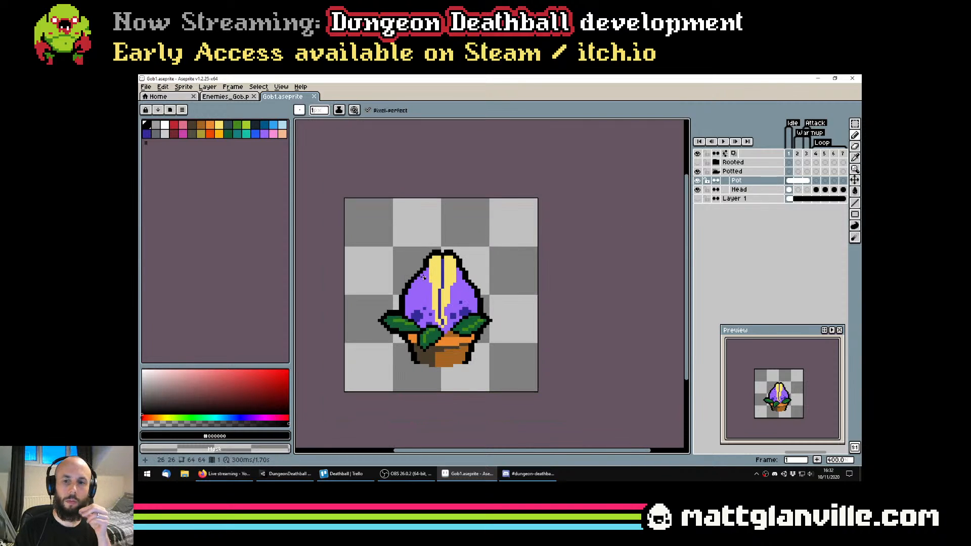
scroll(424, 277, up, 1)
key(v)
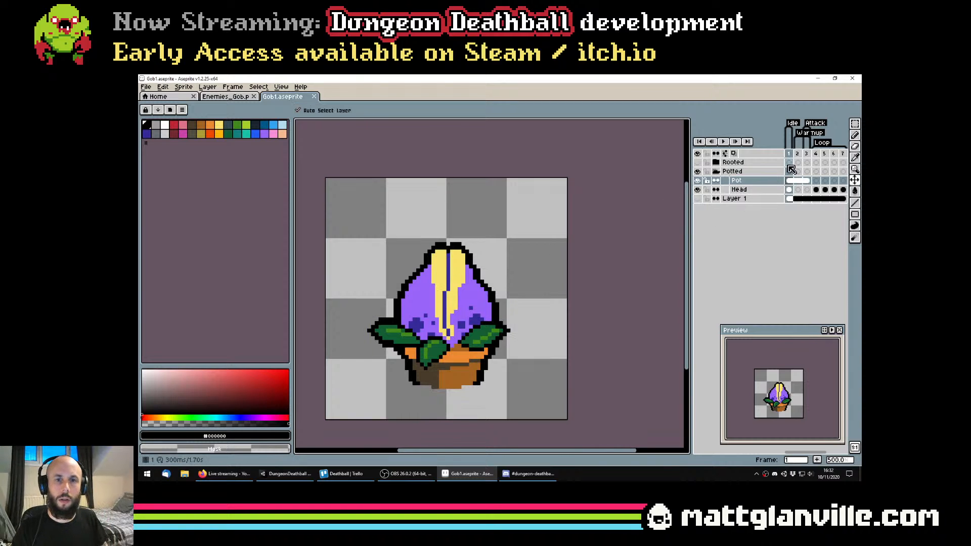
click(789, 189)
key(ctrl+c)
key(ctrl+d)
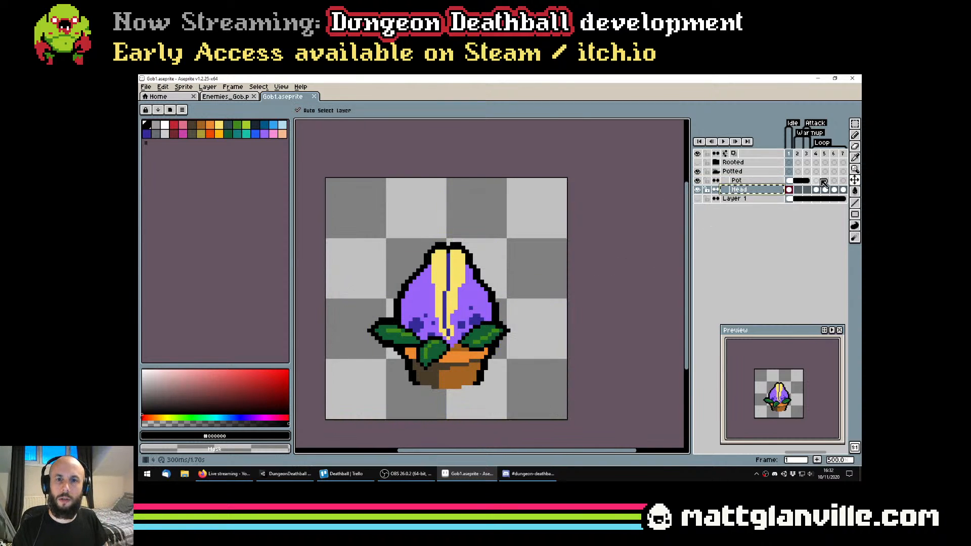
click(806, 190)
key(ctrl+v)
key(ctrl+z)
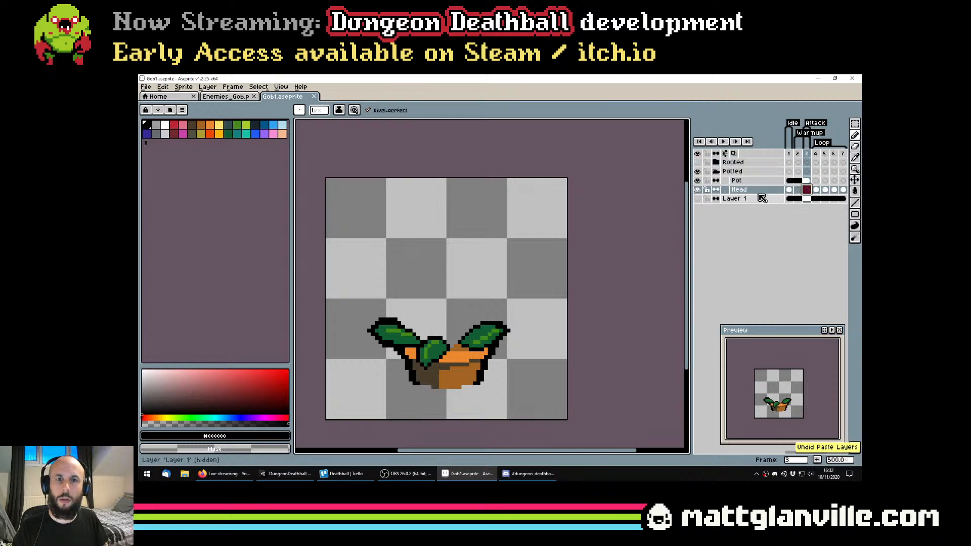
Copy the flower head from frame 1 of the Head layer and paste it into frame 3 of the same layer
click(789, 190)
key(m)
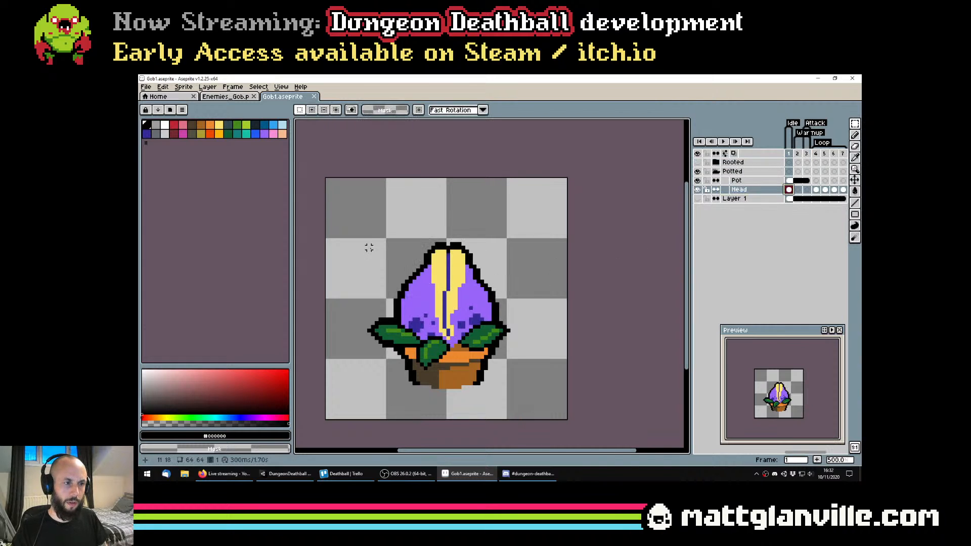
drag(357, 222, 535, 399)
key(ctrl+c)
key(Right)
key(Right)
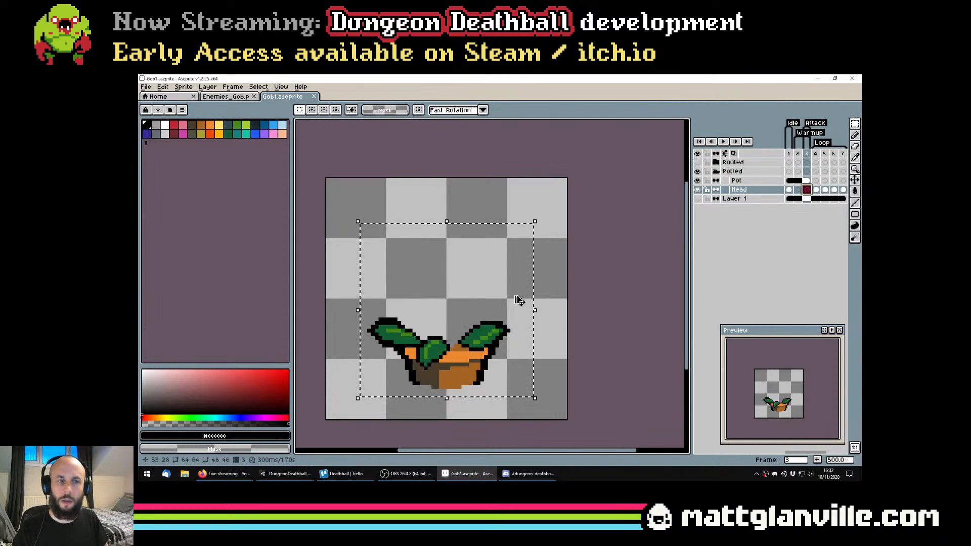
key(ctrl+v)
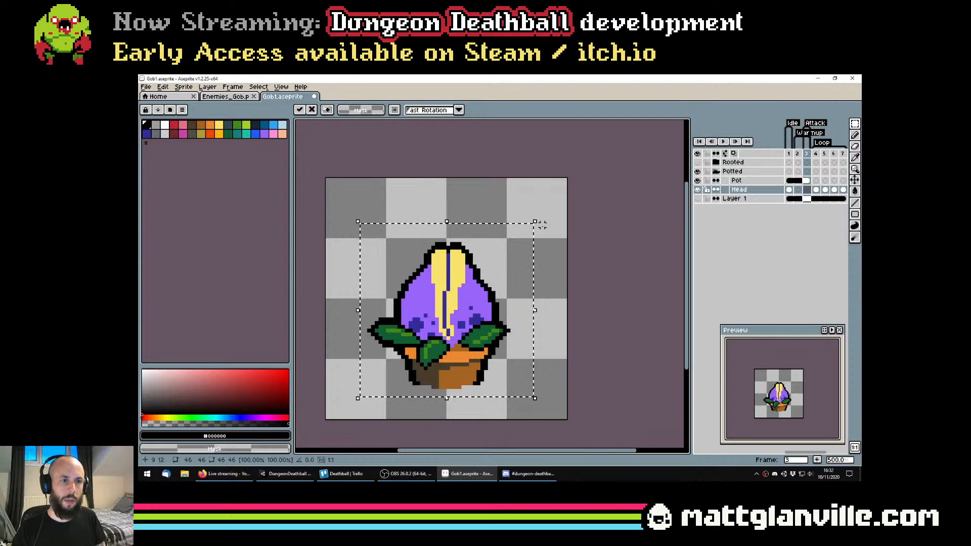
Rotate the pasted head in frame 3 about 100 degrees clockwise so it faces right, and move it right over the pot's edge
click(163, 87)
mouse_move(273, 197)
key(ctrl+t)
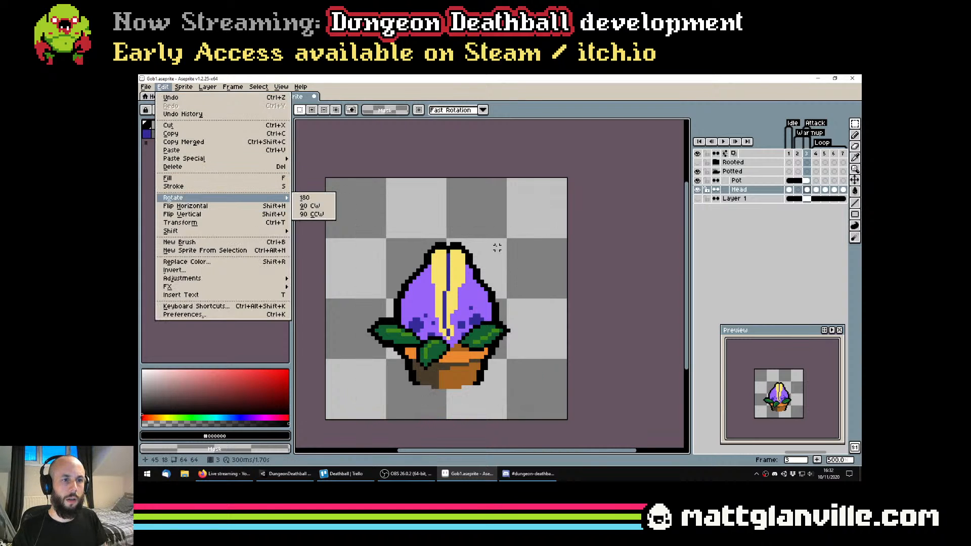
click(522, 171)
drag(505, 229, 527, 348)
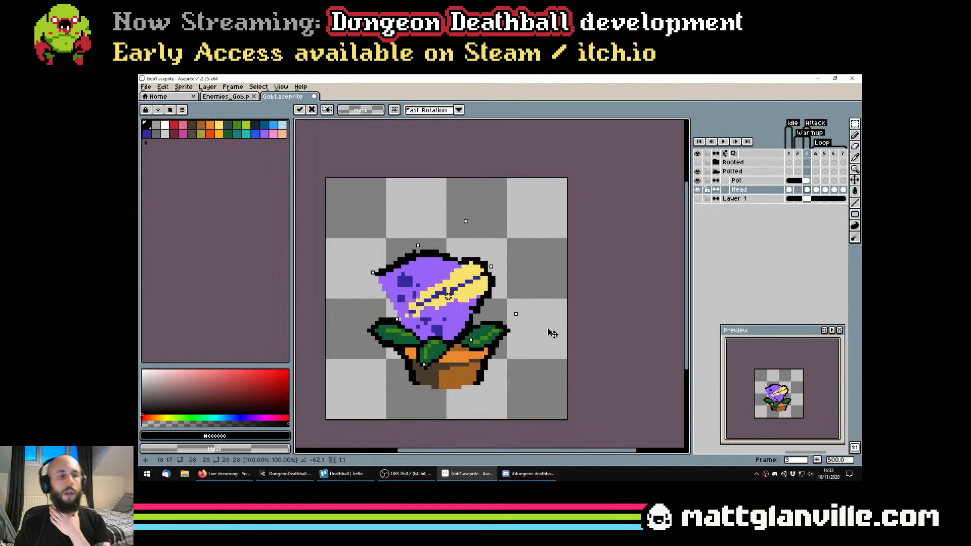
drag(551, 329, 540, 424)
scroll(469, 337, down, 3)
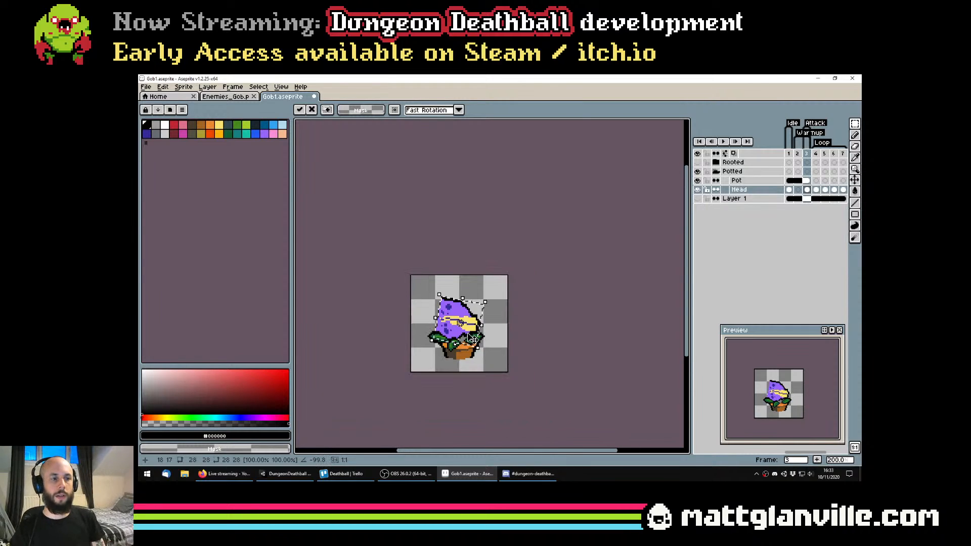
scroll(468, 328, up, 2)
drag(468, 300, 515, 299)
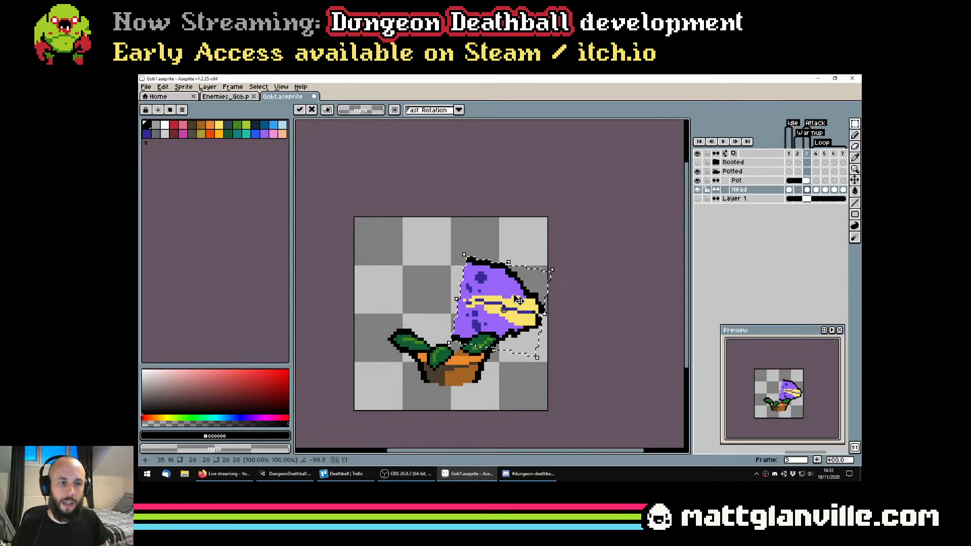
Remove the entire black outline from the rotated head using a non-contiguous fill with the transparent colour
key(b)
scroll(506, 299, up, 2)
key(e)
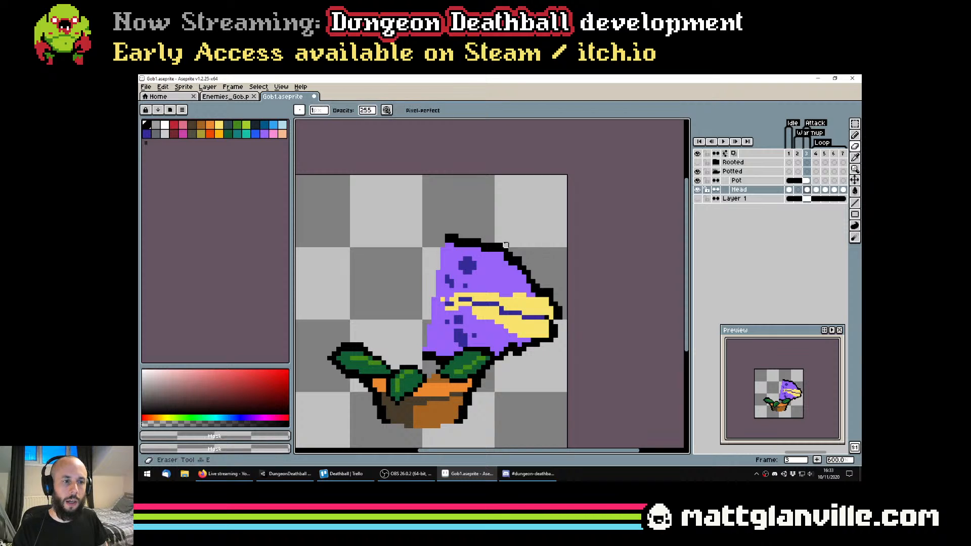
click(506, 249)
key(g)
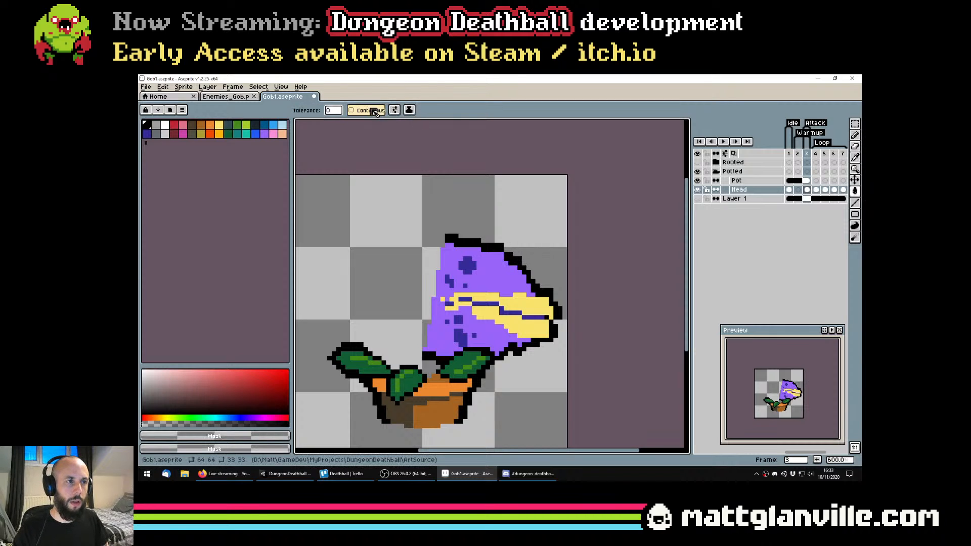
click(510, 258)
scroll(484, 289, down, 2)
scroll(484, 289, up, 4)
Trim the upper corner pixel of the yellow tip with the transparent colour to round it off
key(b)
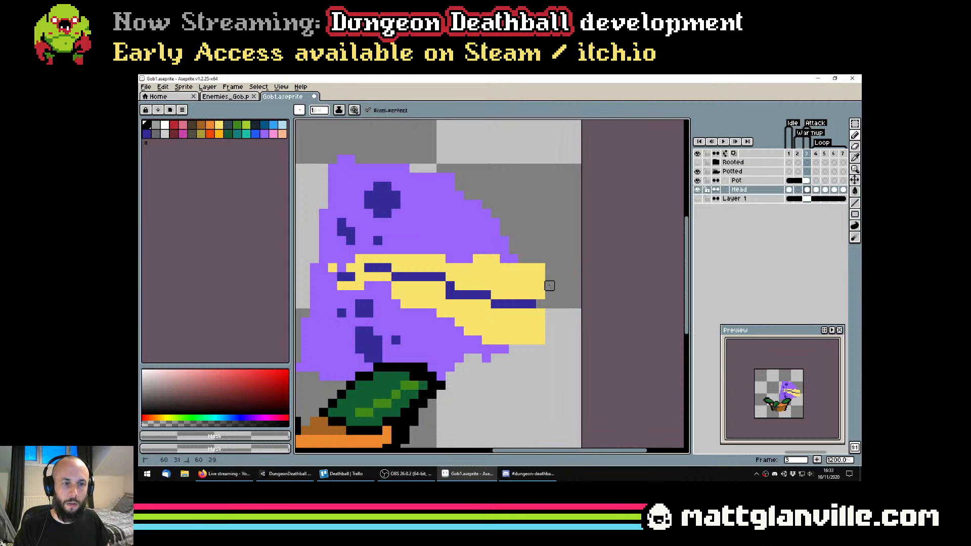
scroll(576, 319, down, 3)
scroll(575, 319, up, 1)
scroll(575, 320, up, 3)
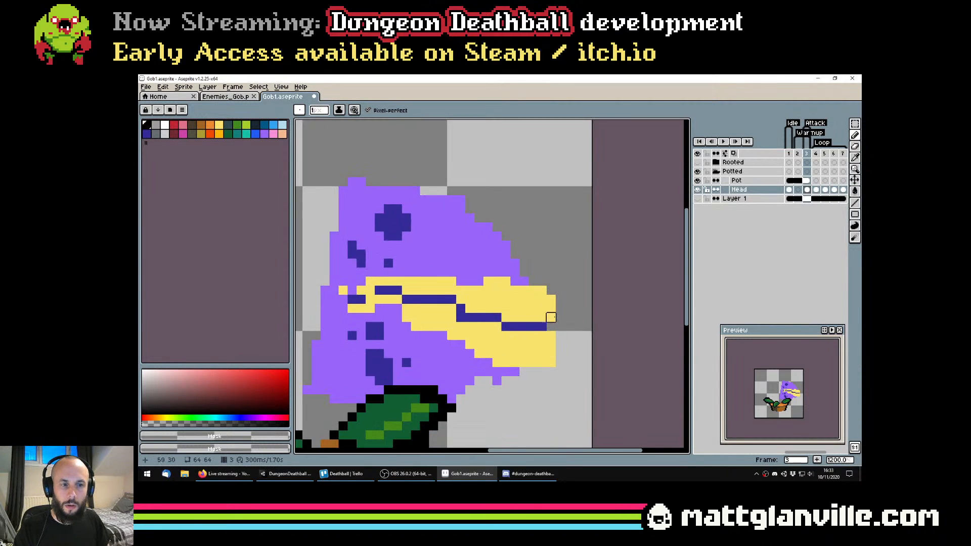
scroll(560, 299, down, 3)
scroll(486, 295, up, 1)
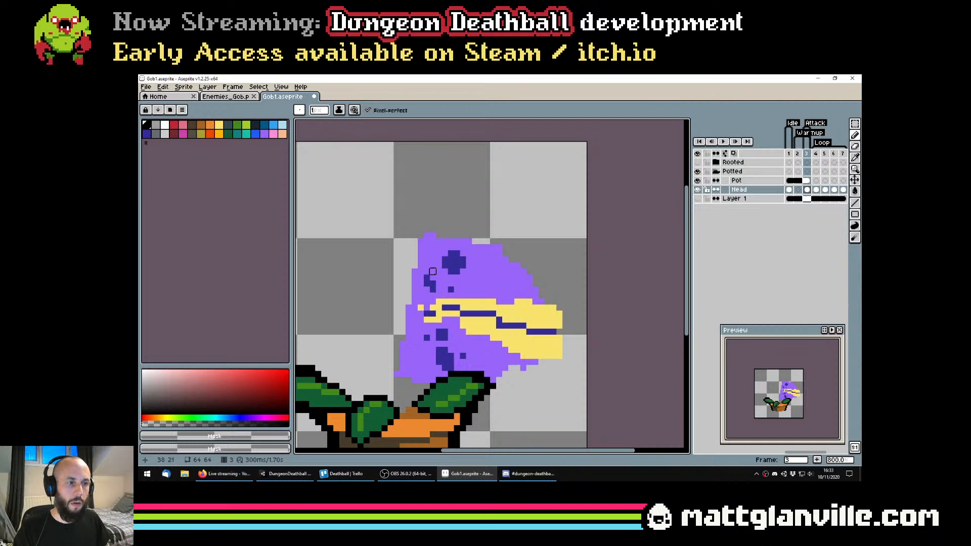
Redraw the ragged dark spot at the upper back of the head as a clean 2-pixel square, tidying around it in purple
alt+click(433, 283)
ctrl+scroll(433, 283, down, 1)
click(433, 283)
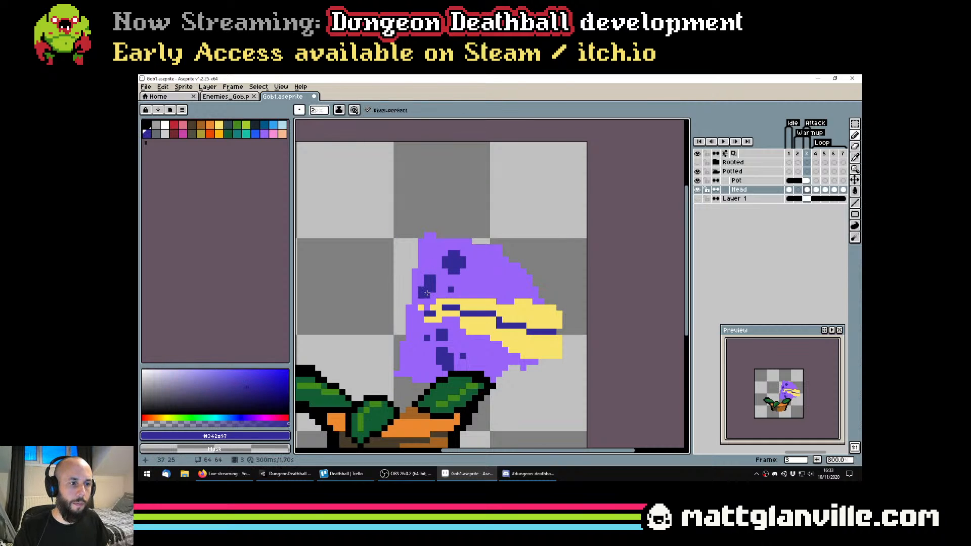
alt+click(430, 299)
click(433, 290)
key(ctrl+z)
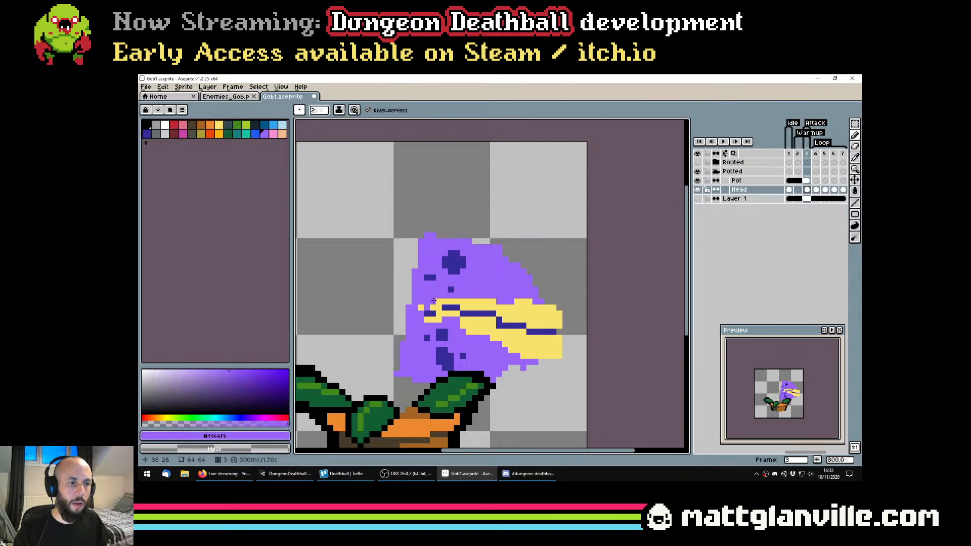
scroll(453, 323, down, 1)
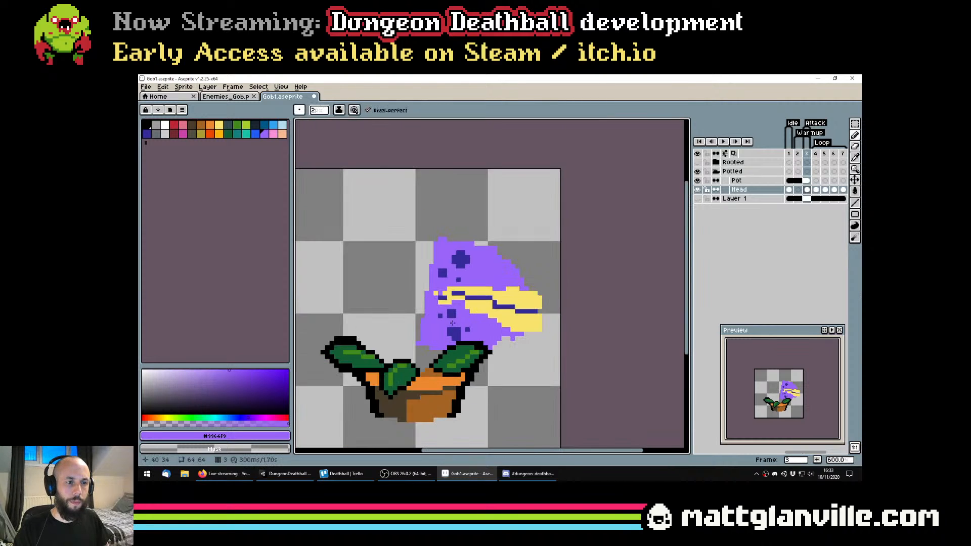
Replace the ragged lower dark spot with a round one using a 4-pixel brush in #342a97, and save the file
scroll(452, 323, up, 4)
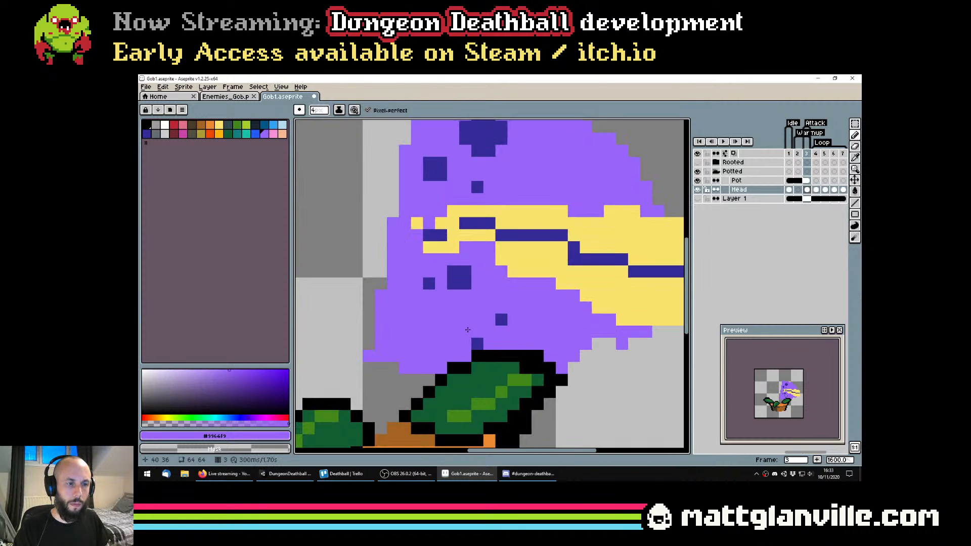
alt+click(464, 286)
scroll(465, 259, down, 4)
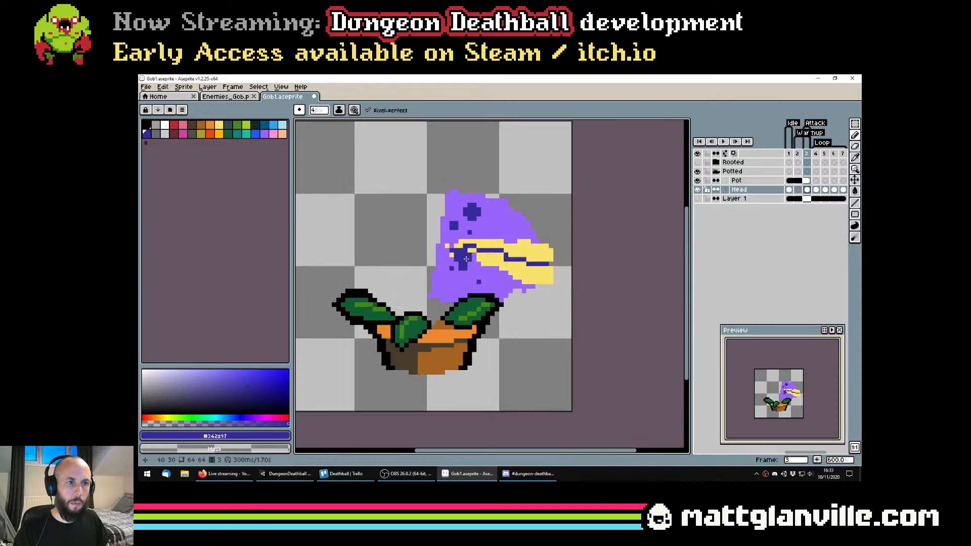
drag(469, 228, 470, 305)
mouse_move(459, 349)
mouse_down()
mouse_move(464, 312)
mouse_move(468, 327)
mouse_up()
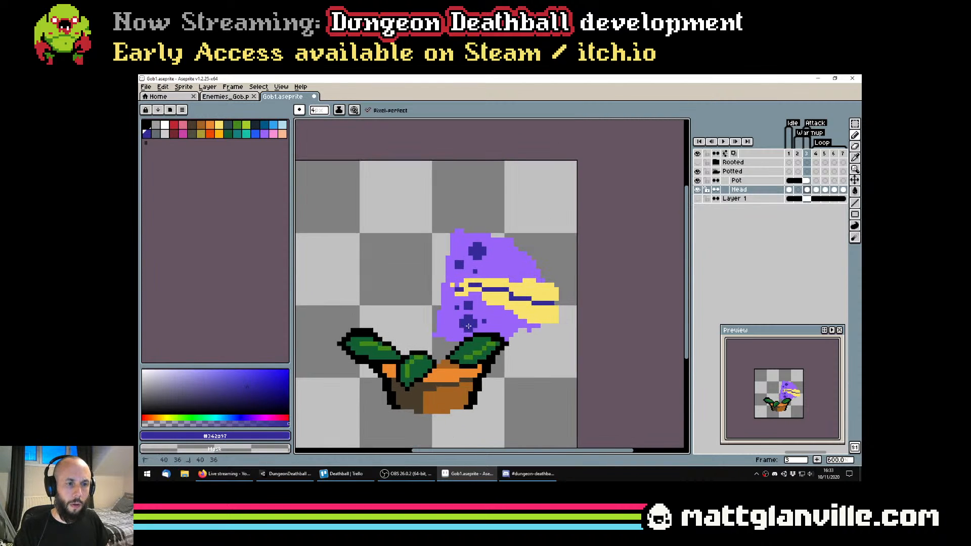
key(ctrl+z)
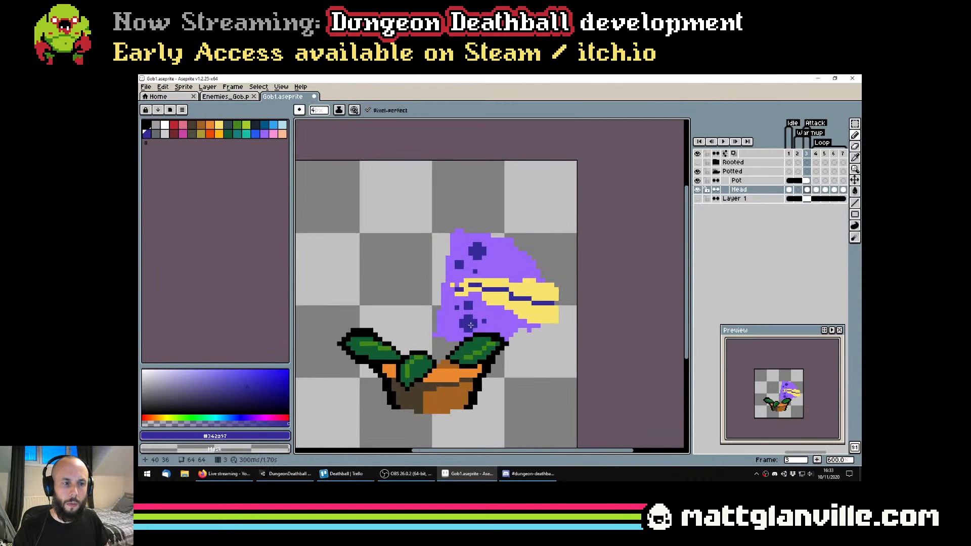
key(ctrl+s)
Erase the lower corner pixels of the yellow tip to round off its underside
scroll(456, 307, up, 1)
scroll(456, 307, up, 9)
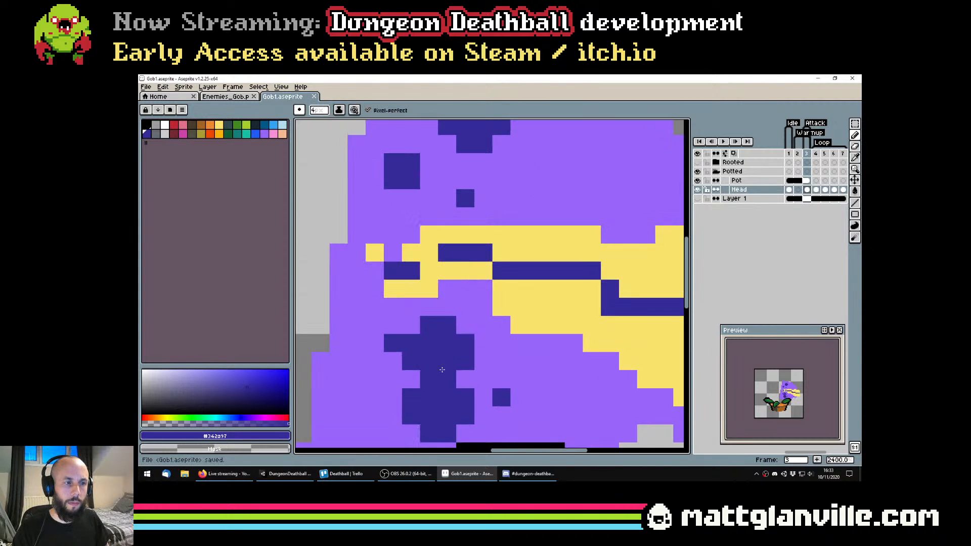
scroll(369, 205, down, 7)
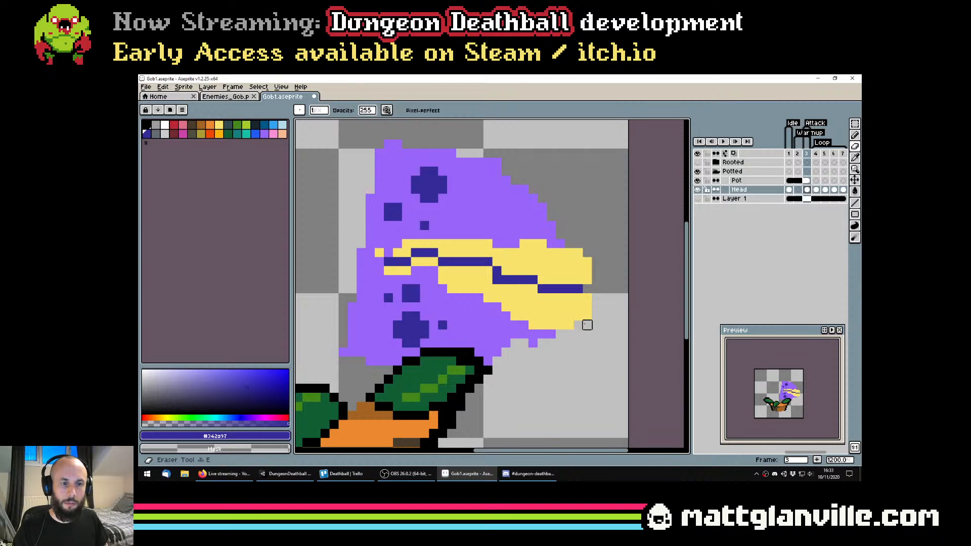
scroll(585, 314, down, 1)
scroll(587, 259, up, 2)
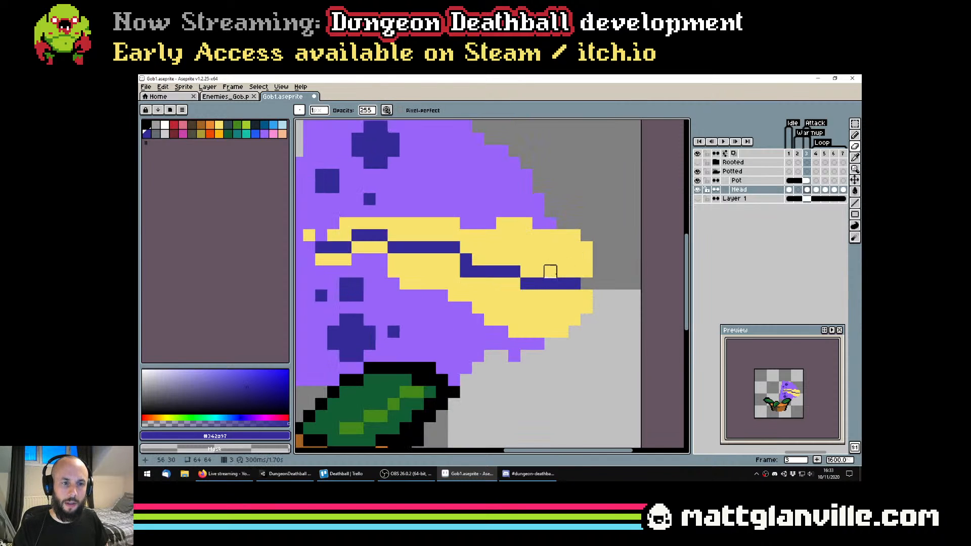
Redraw the front of the dark mouth line so it steps down to the tip, and notch the tip's edge where it ends
mouse_move(550, 282)
mouse_down()
mouse_move(574, 283)
mouse_move(563, 273)
mouse_move(600, 291)
mouse_up()
key(ctrl+z)
key(b)
alt+click(551, 261)
scroll(584, 286, down, 3)
scroll(583, 285, up, 2)
alt+click(567, 282)
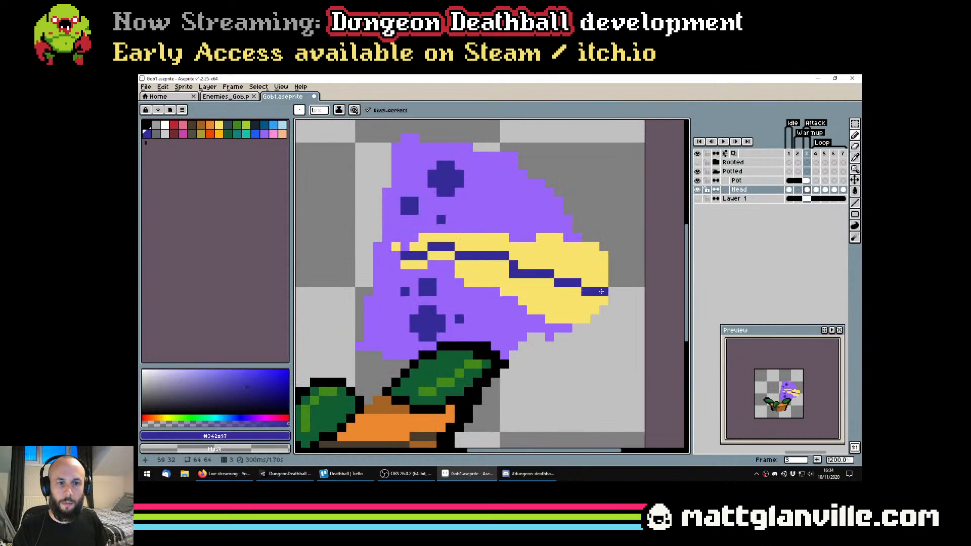
alt+click(612, 292)
click(604, 292)
scroll(572, 250, up, 3)
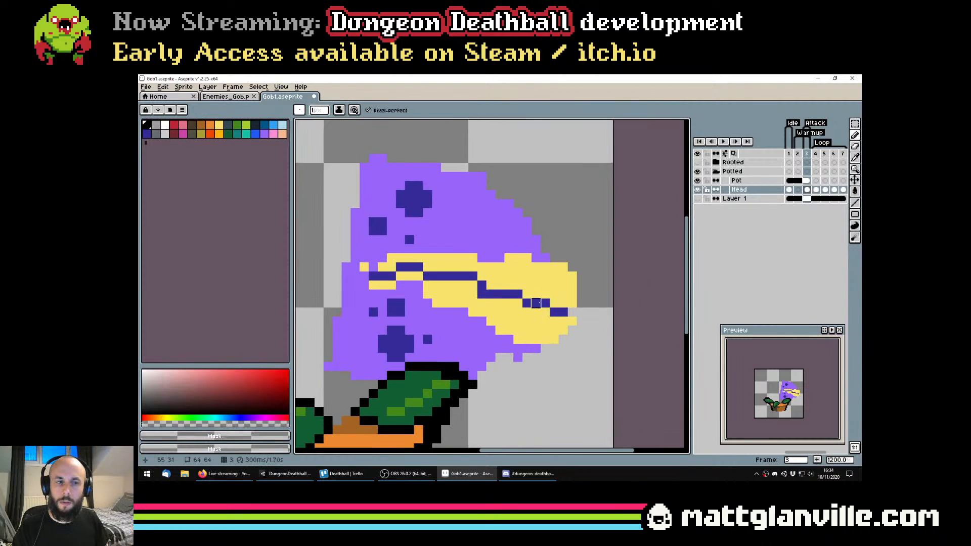
Rework the mouth line into a jagged zigzag with dark blue and yellow pixels, and save the file
alt+click(505, 291)
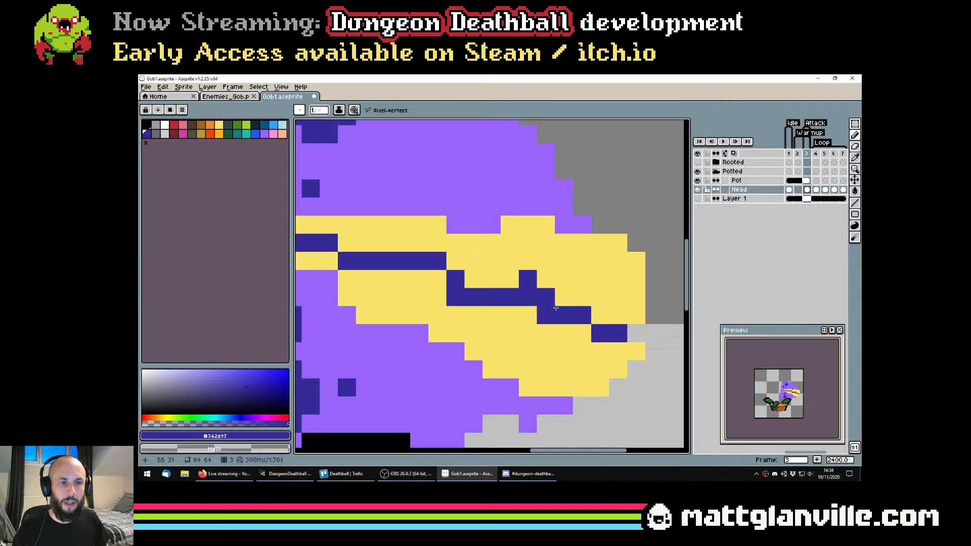
drag(419, 289, 562, 319)
click(526, 310)
click(544, 310)
click(509, 310)
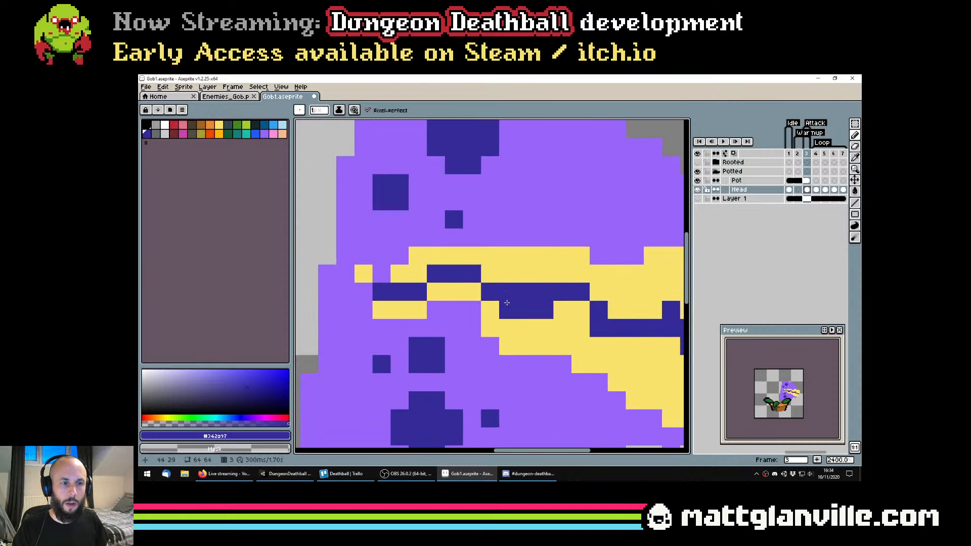
alt+click(578, 263)
click(526, 292)
click(544, 292)
scroll(512, 291, down, 2)
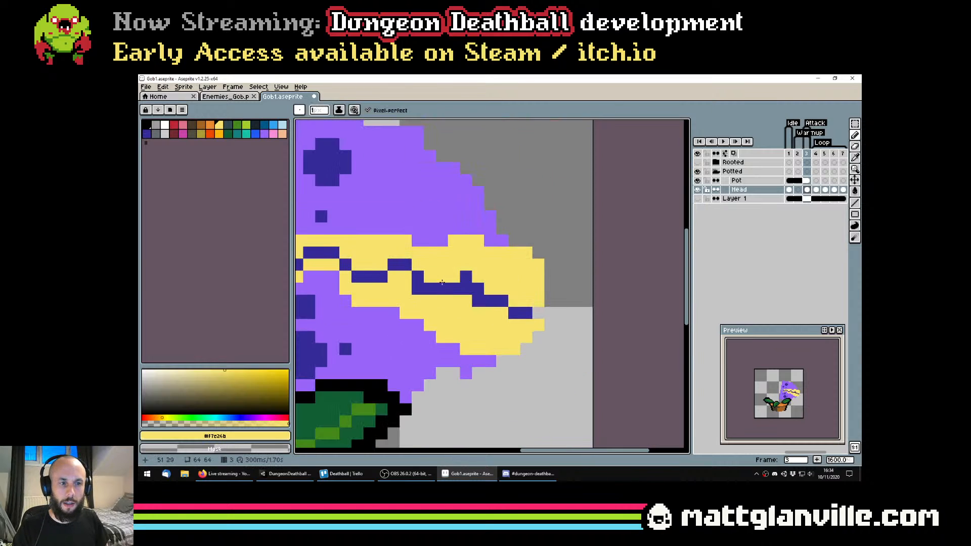
scroll(465, 291, down, 5)
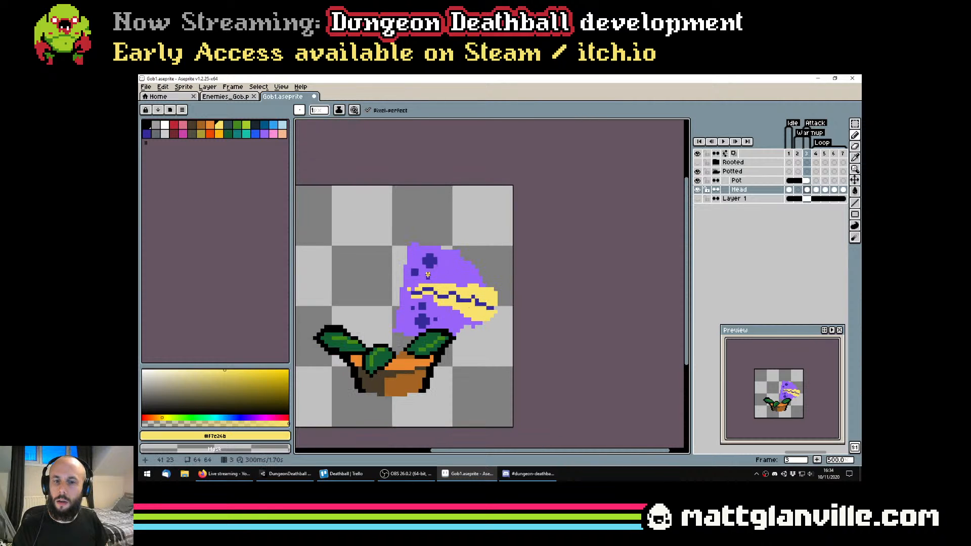
scroll(428, 274, up, 1)
key(ctrl+s)
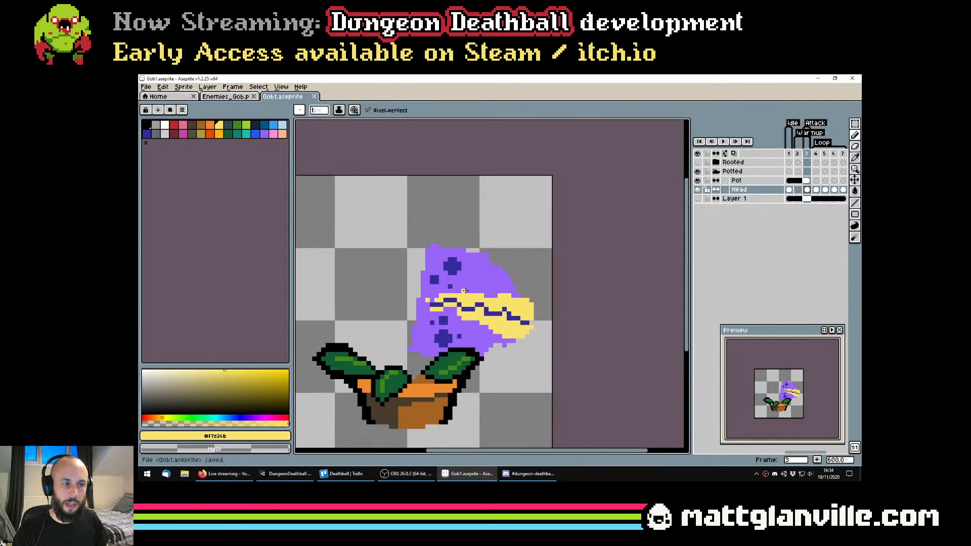
Tidy the back end of the yellow mouth with purple and yellow pixels, and save the file
scroll(463, 291, up, 3)
scroll(419, 325, down, 2)
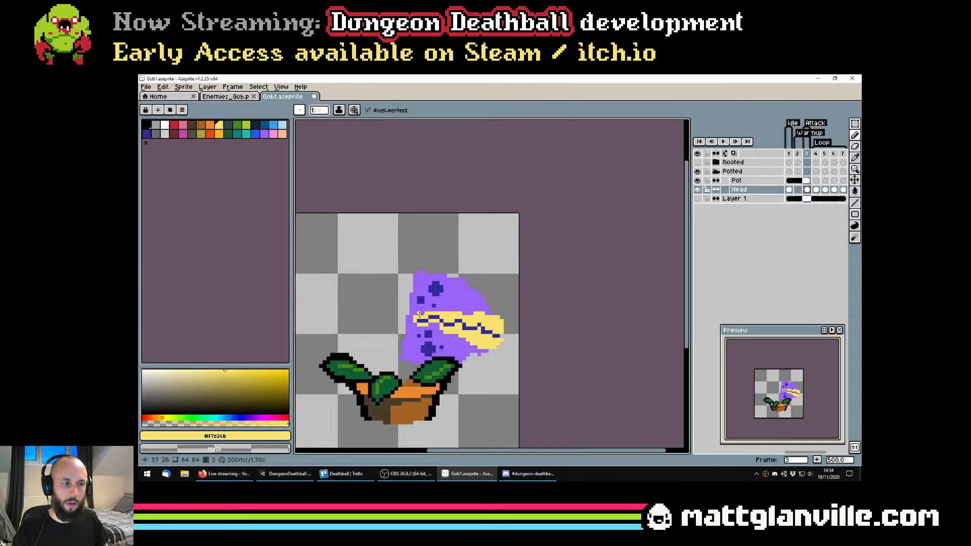
alt+click(419, 312)
scroll(394, 322, up, 2)
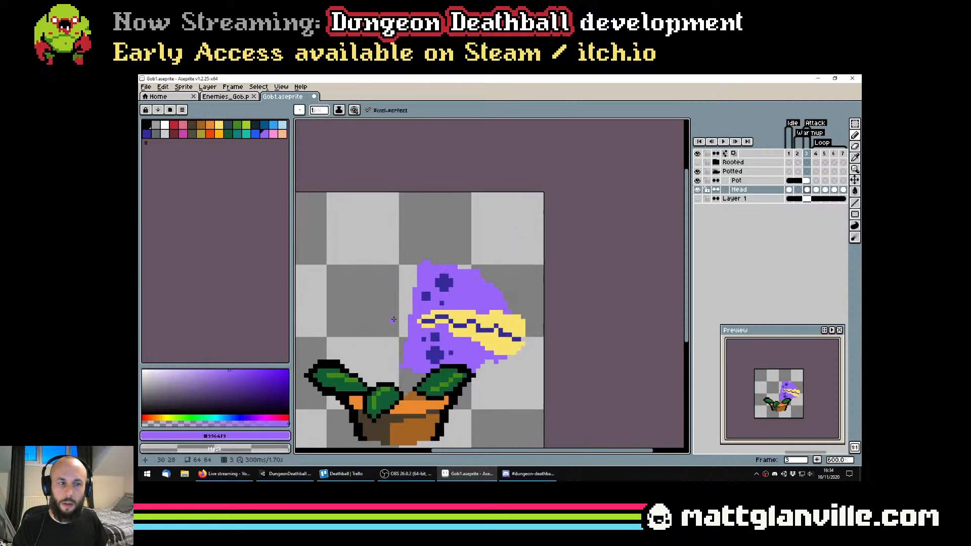
alt+click(428, 323)
key(ctrl+s)
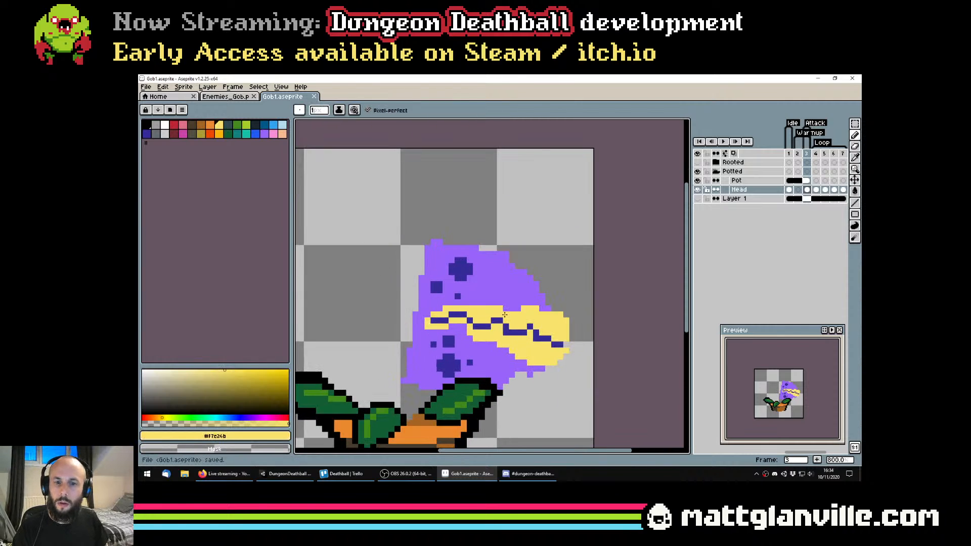
Try altering the front zigzag of the dark mouth line, undo the changes, and save the file
click(225, 474)
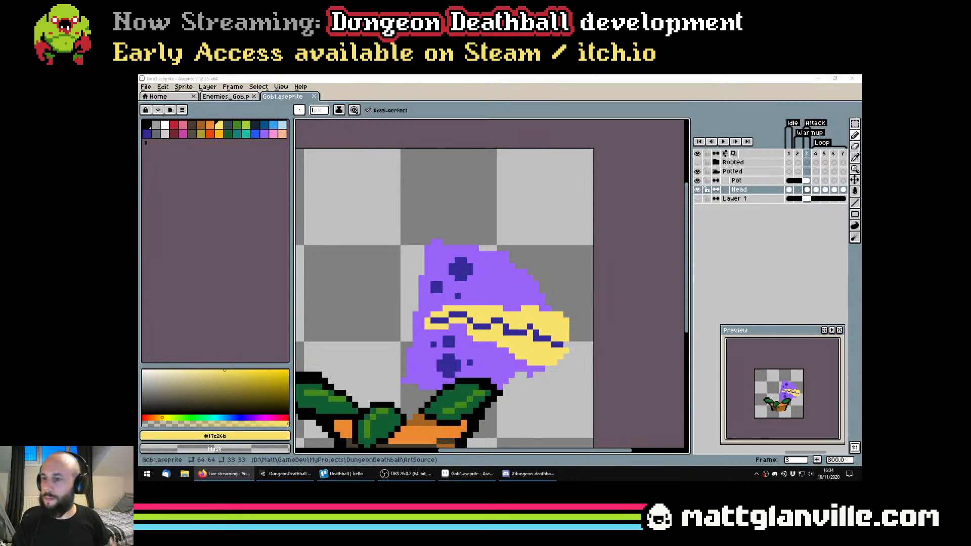
scroll(495, 267, down, 2)
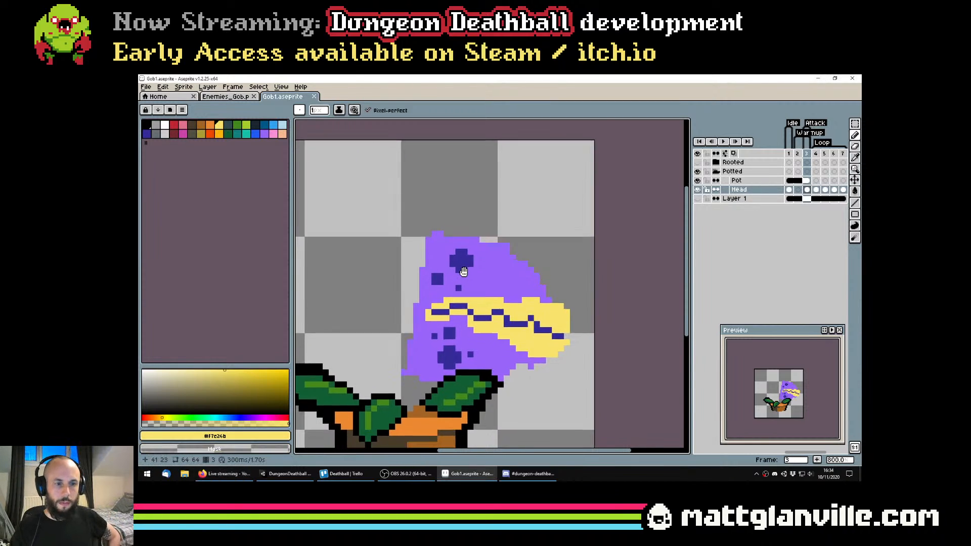
scroll(501, 274, up, 5)
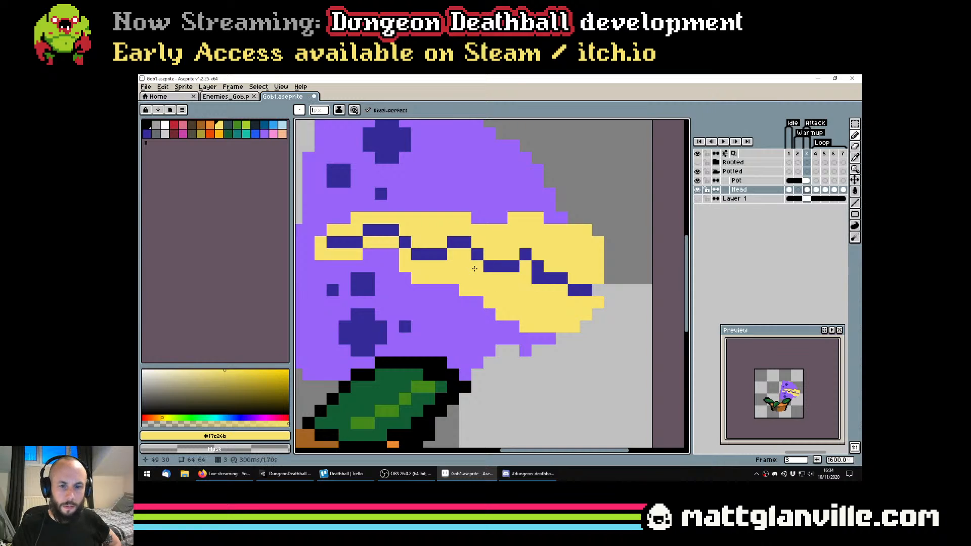
click(513, 326)
key(ctrl+z)
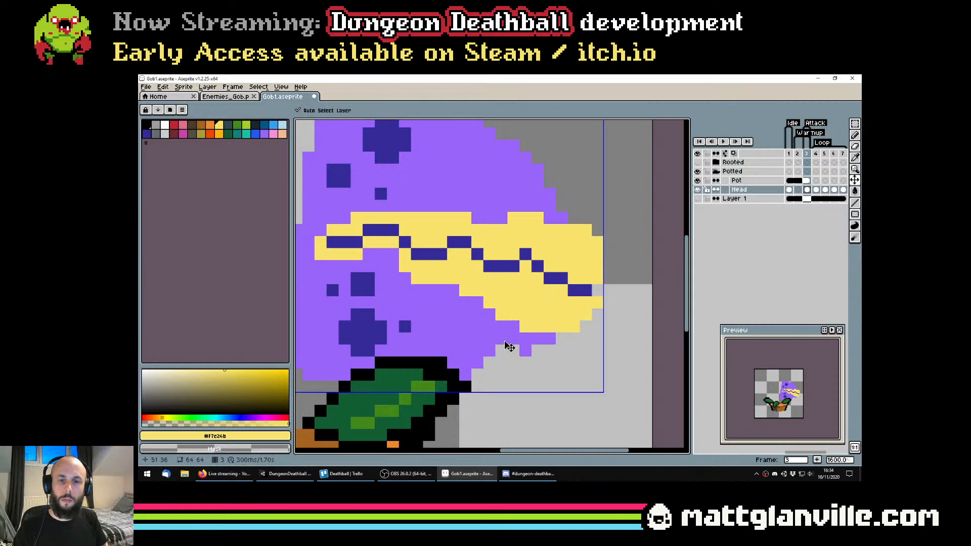
key(ctrl+z)
key(ctrl+s)
scroll(478, 306, down, 4)
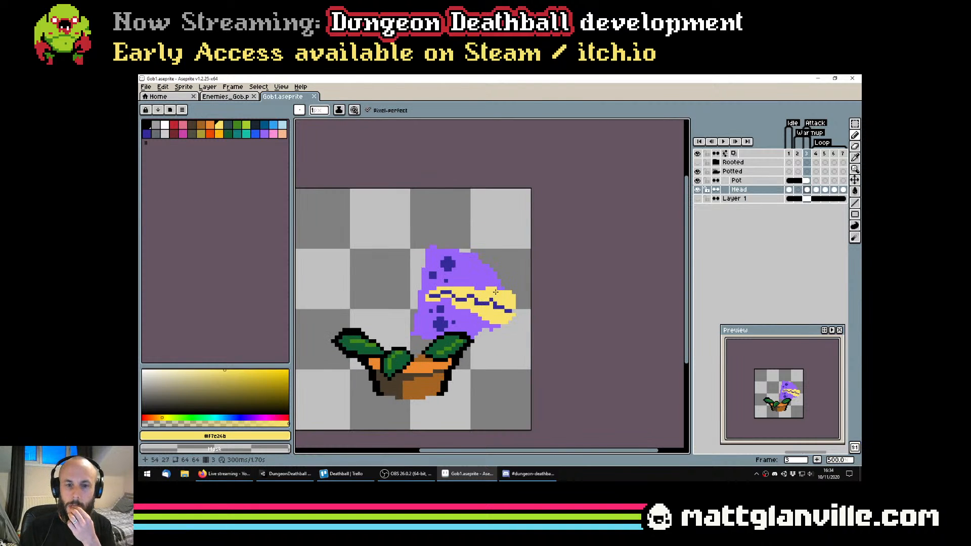
Pick the head's purple and show Layer 1 as a dark backdrop behind the potted plant
drag(492, 304, 532, 312)
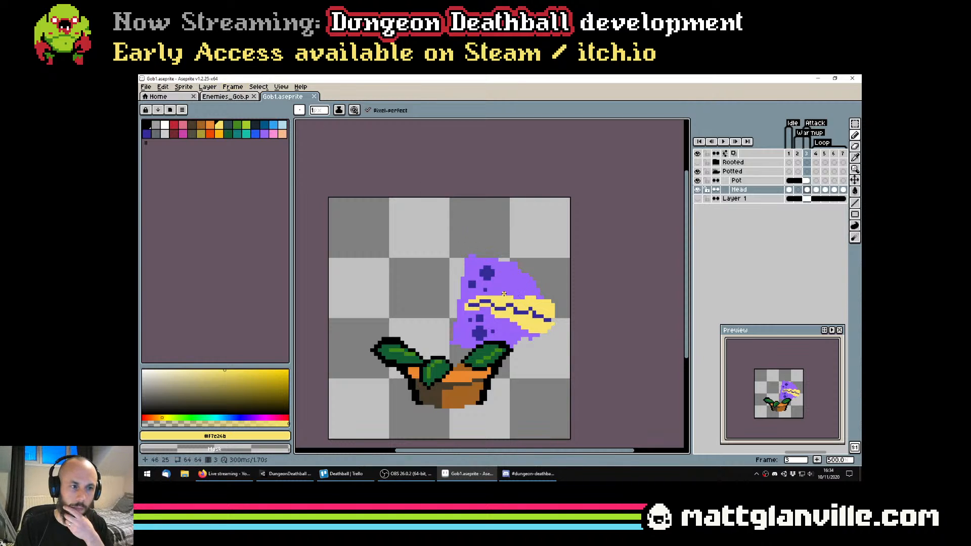
drag(475, 316, 517, 295)
alt+click(512, 247)
scroll(514, 238, up, 1)
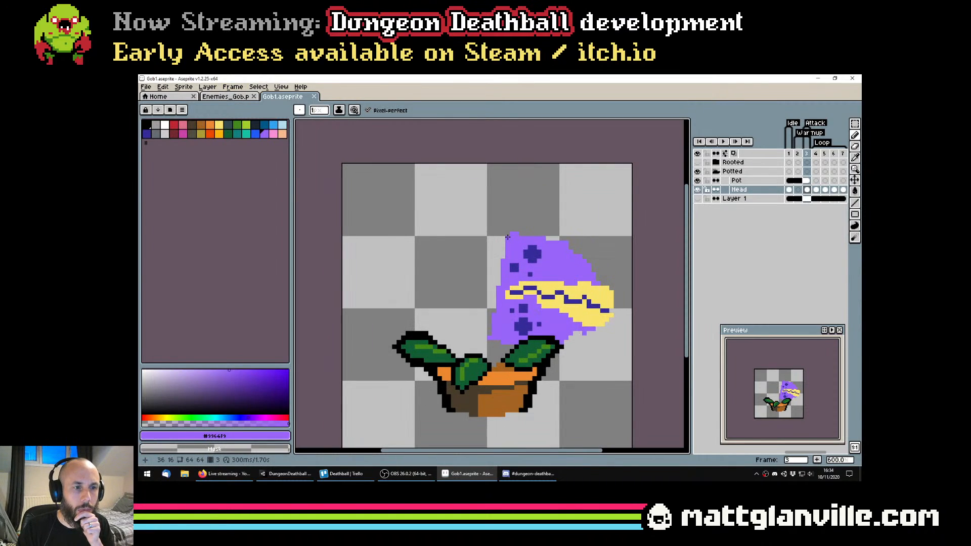
click(698, 199)
scroll(536, 284, down, 2)
scroll(536, 284, up, 2)
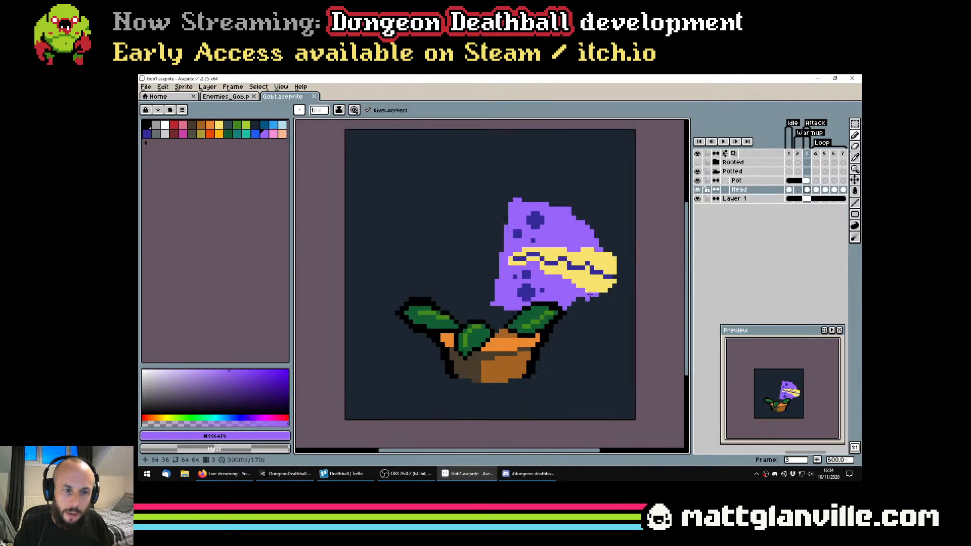
Smooth the ragged purple edge under the yellow tip, and save the file
drag(589, 293, 583, 300)
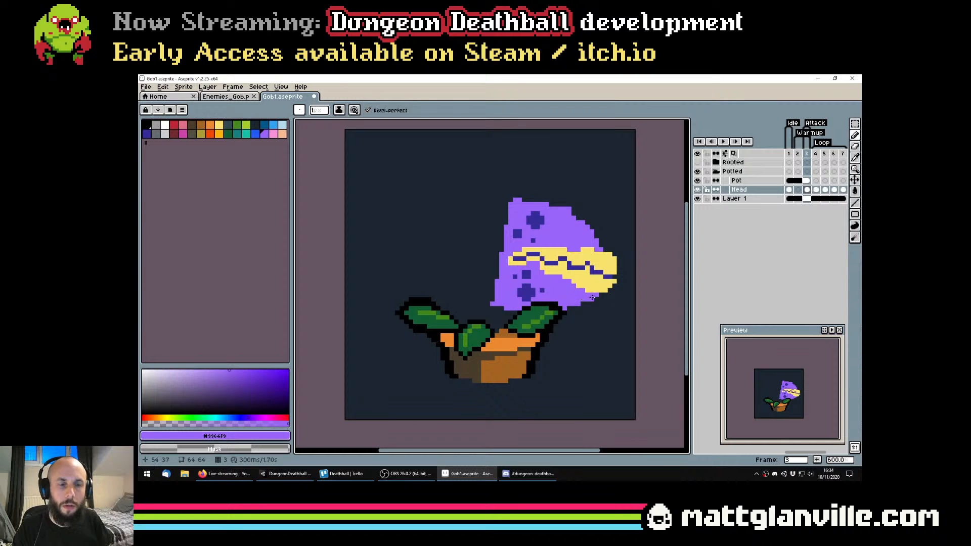
drag(581, 264, 459, 275)
key(ctrl+s)
Select the head above its base, including part of the large lower spot, and shift it down about 3 pixels
key(m)
drag(372, 203, 541, 320)
scroll(424, 324, up, 3)
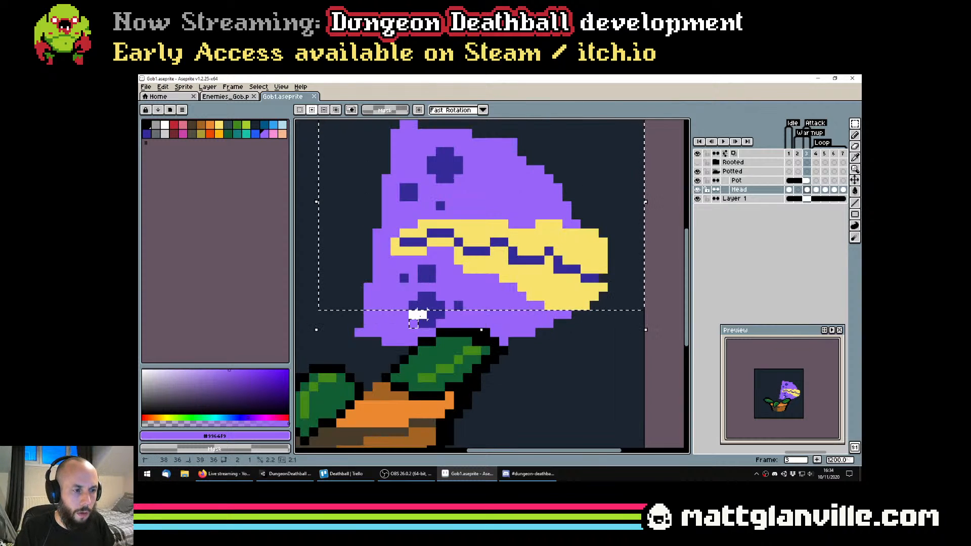
drag(410, 327, 435, 310)
scroll(453, 309, down, 2)
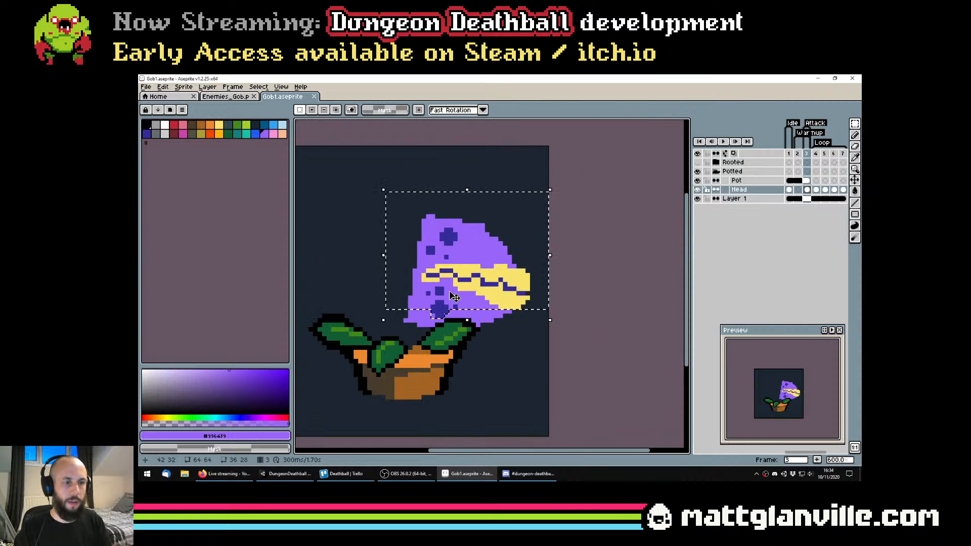
key(Down)
key(Down)
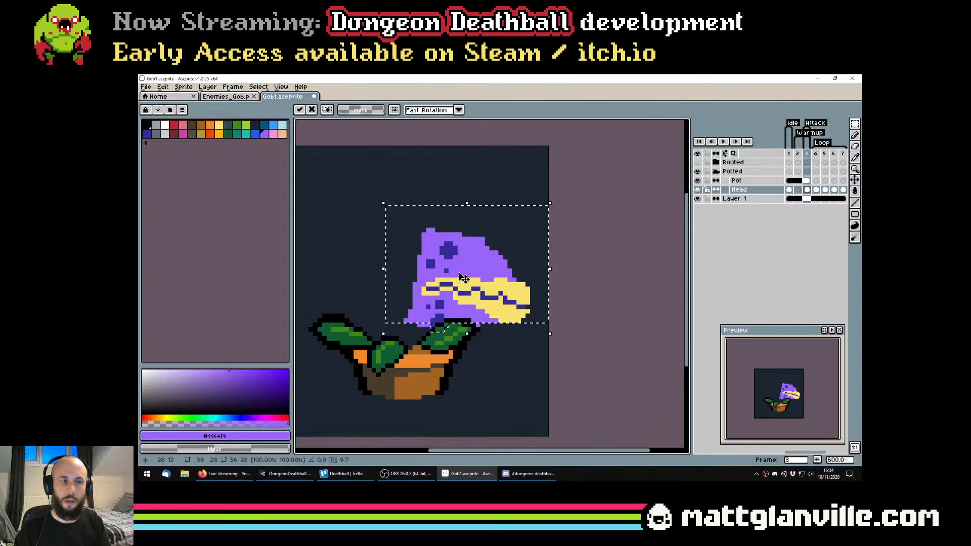
key(ctrl+d)
Select the top of the head with its two larger spots, move it down 1 pixel, and deselect
drag(404, 207, 532, 252)
scroll(420, 258, up, 2)
shift+drag(436, 257, 527, 265)
shift+click(472, 274)
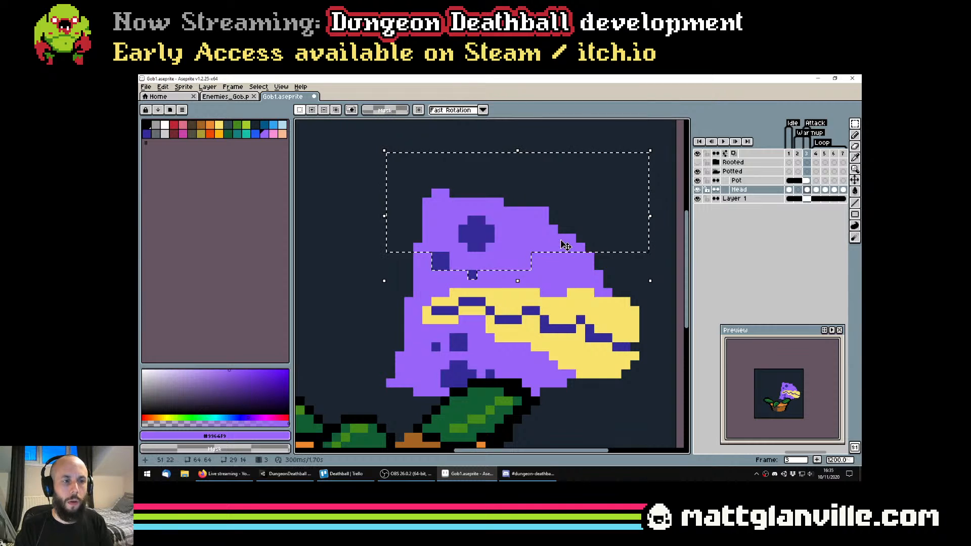
key(ctrl+z)
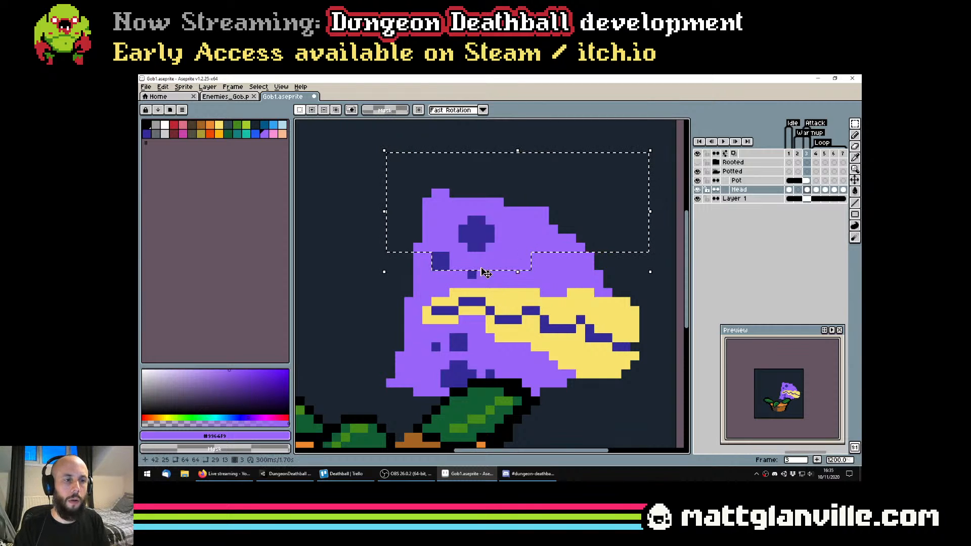
drag(484, 273, 484, 283)
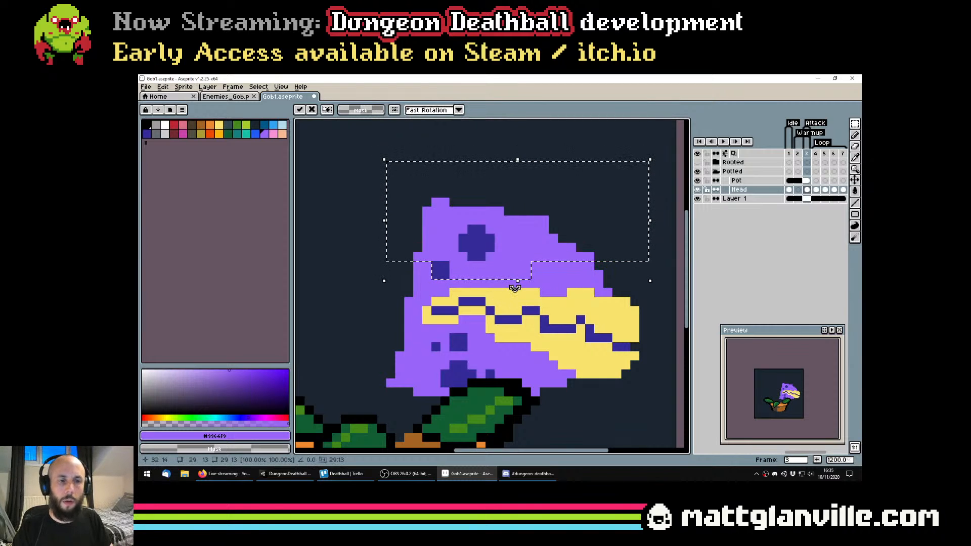
key(Down)
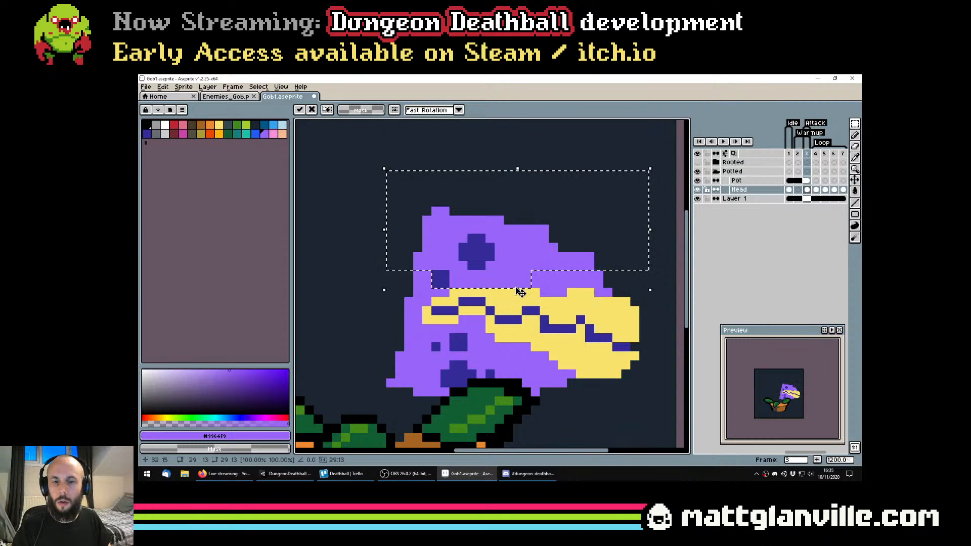
key(Up)
key(ctrl+d)
Redraw the small dark spot above the mouth in #342a97, and save the file
key(b)
alt+click(444, 274)
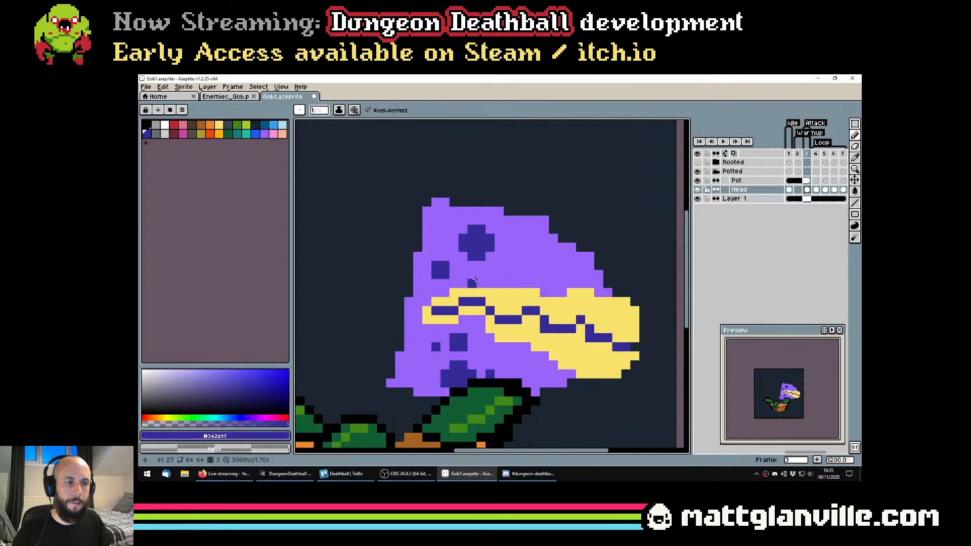
key(ctrl+s)
scroll(474, 280, down, 4)
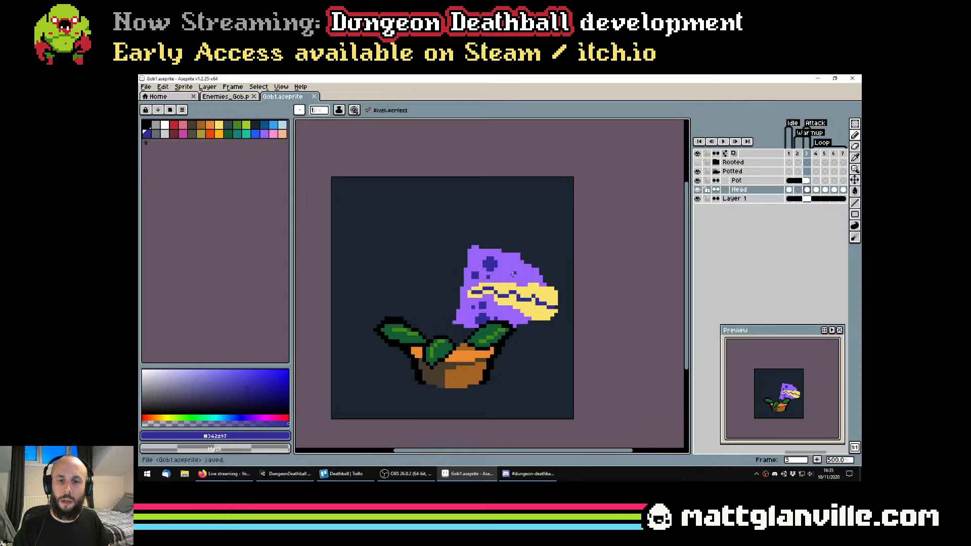
Build out the back of the head into a round purple bulge with a 3-pixel brush
scroll(513, 273, up, 1)
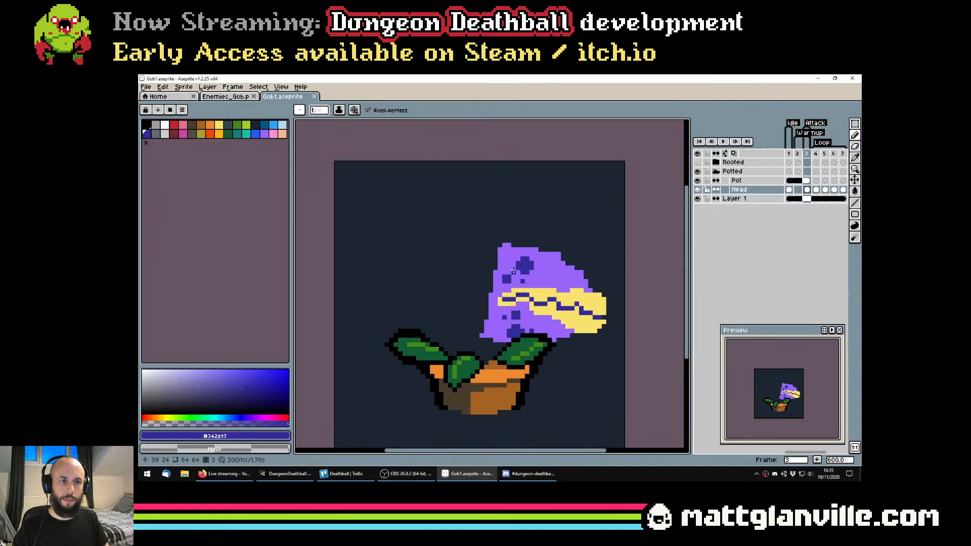
alt+click(501, 260)
mouse_move(499, 253)
mouse_down()
mouse_move(478, 253)
mouse_move(463, 284)
mouse_move(465, 313)
mouse_move(486, 330)
mouse_move(475, 312)
mouse_move(490, 267)
mouse_up()
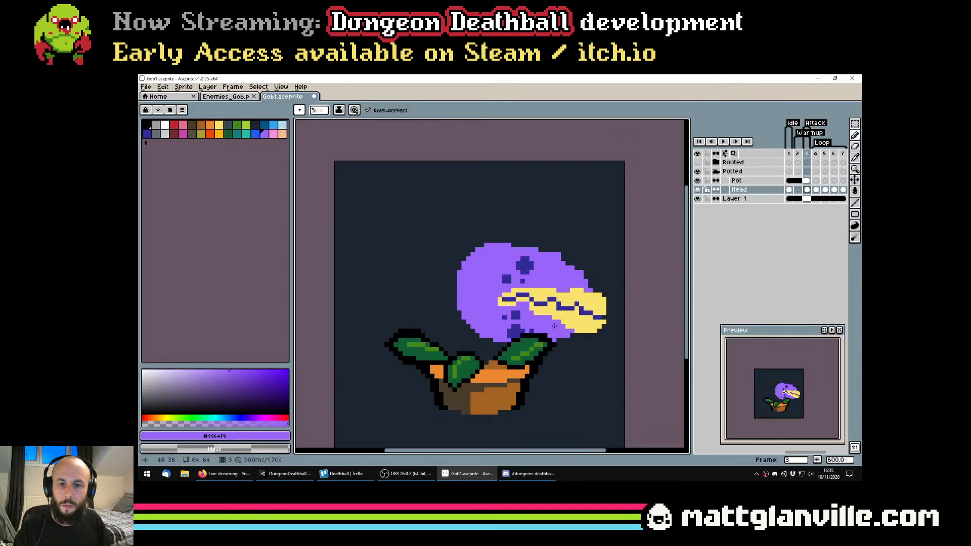
drag(533, 298, 508, 286)
scroll(469, 252, down, 2)
scroll(478, 237, up, 2)
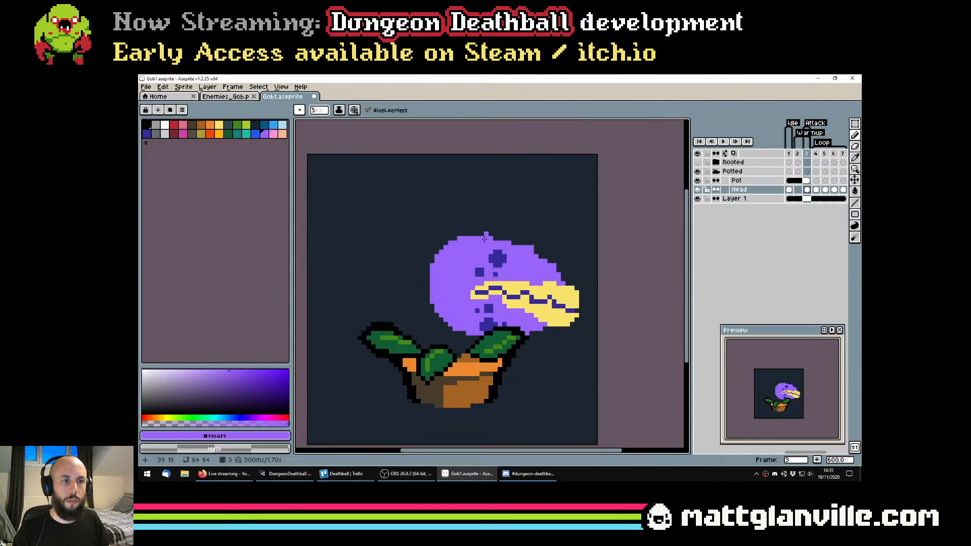
Redraw the top of the head as a raised purple dome sloping towards the snout, undoing the first strokes
drag(490, 238, 520, 249)
key(ctrl+z)
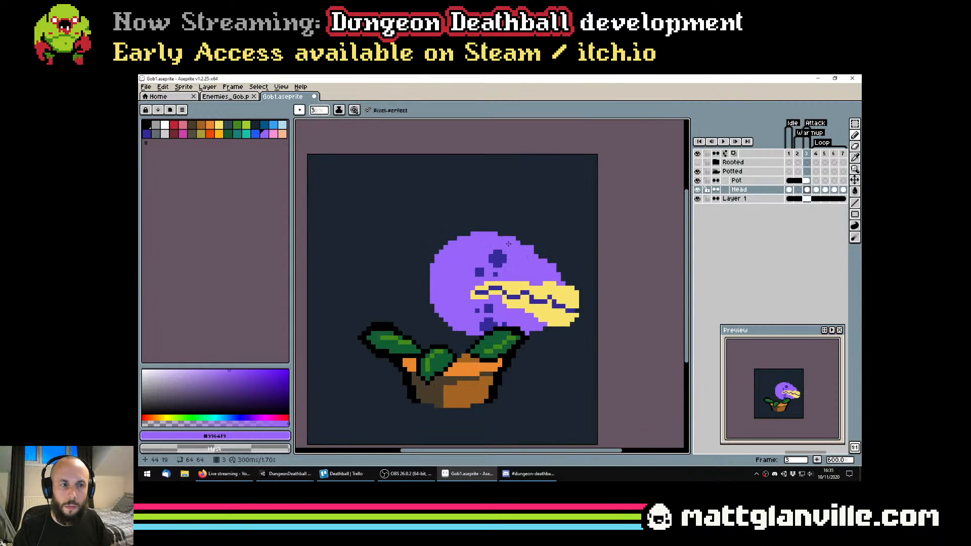
key(ctrl+z)
mouse_move(459, 243)
mouse_down()
mouse_move(514, 240)
mouse_move(552, 265)
mouse_up()
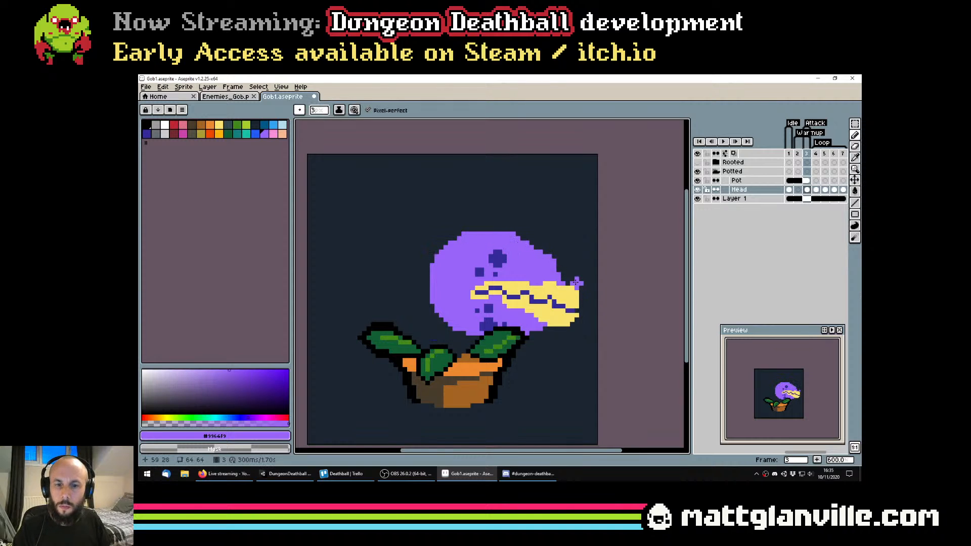
scroll(530, 248, up, 5)
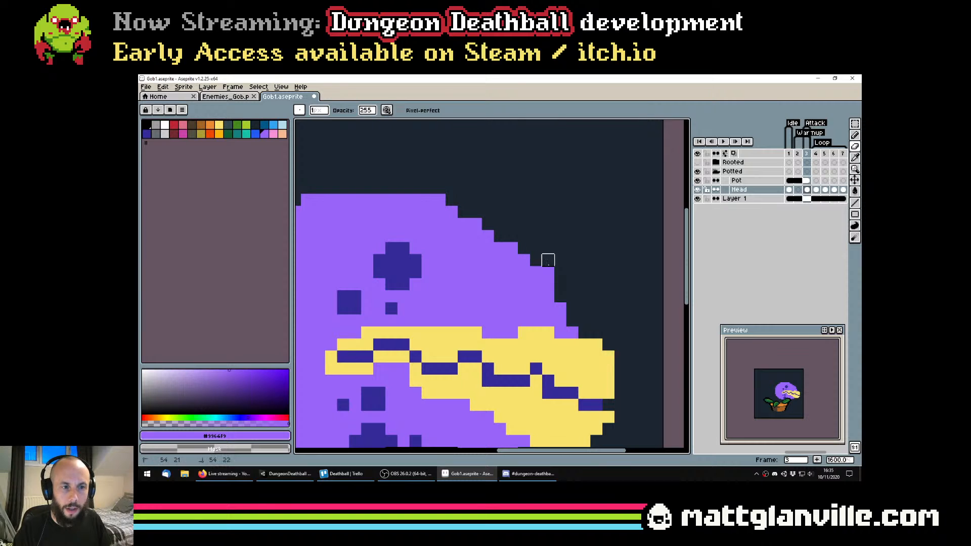
scroll(596, 296, down, 5)
scroll(585, 283, up, 4)
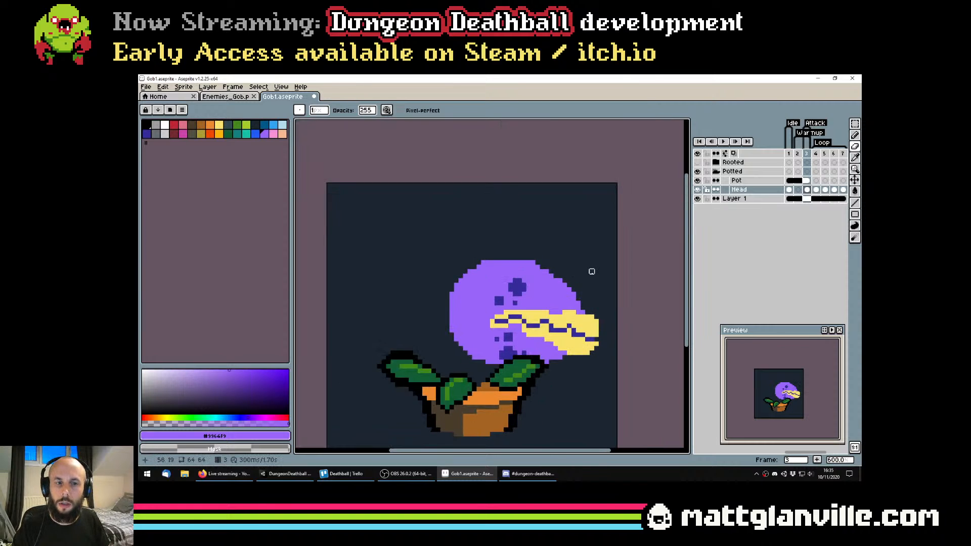
Extend the purple snout over the mouth and retouch the upper edge of the yellow lip below it
drag(561, 319, 575, 351)
alt+click(577, 371)
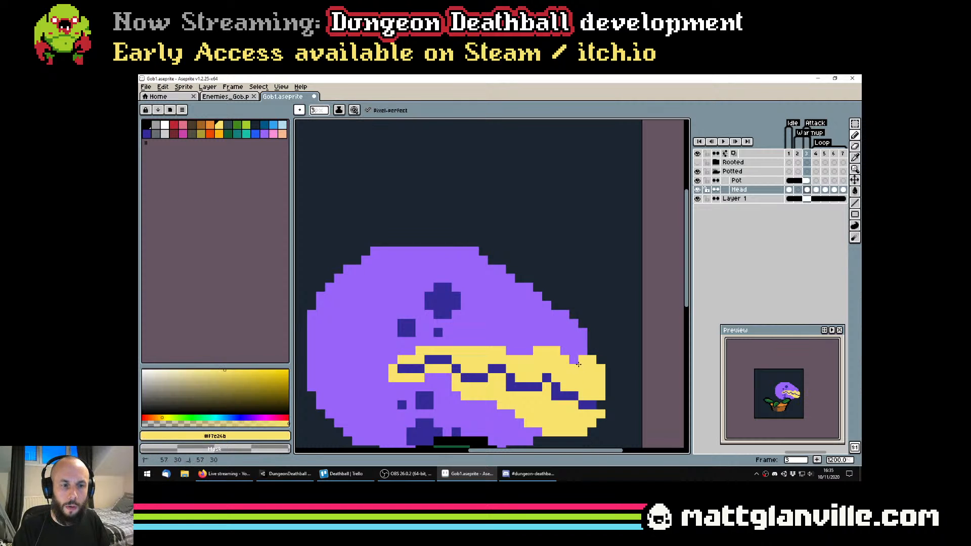
key(ctrl+z)
scroll(579, 365, up, 1)
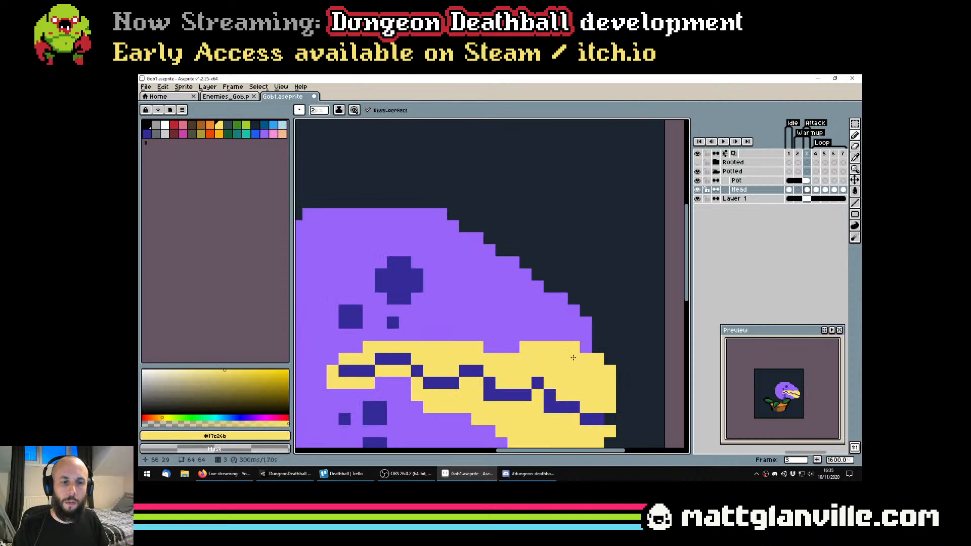
scroll(575, 357, up, 3)
alt+click(572, 303)
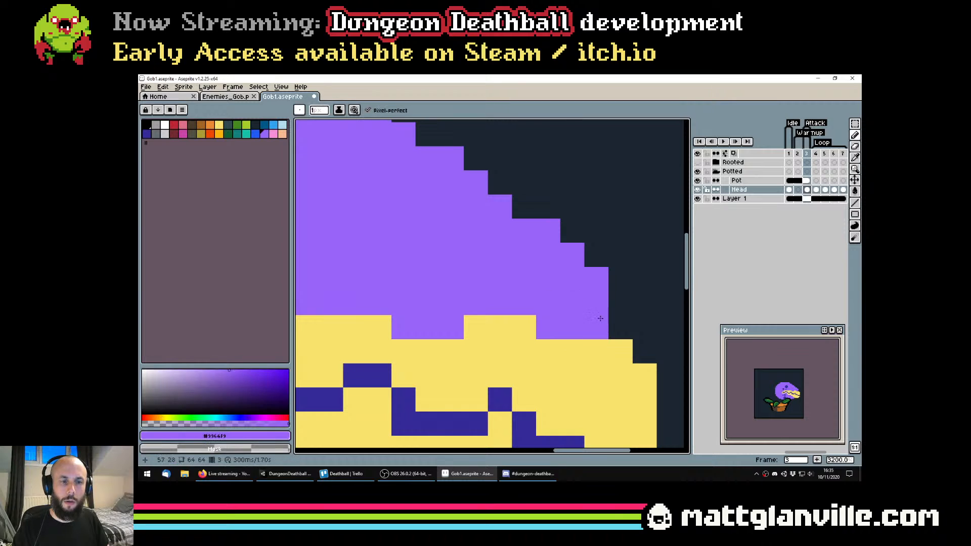
scroll(598, 319, down, 4)
Refine the purple edge where the snout meets the yellow tip, undo the last pixel, and save the file
scroll(599, 318, up, 2)
click(614, 328)
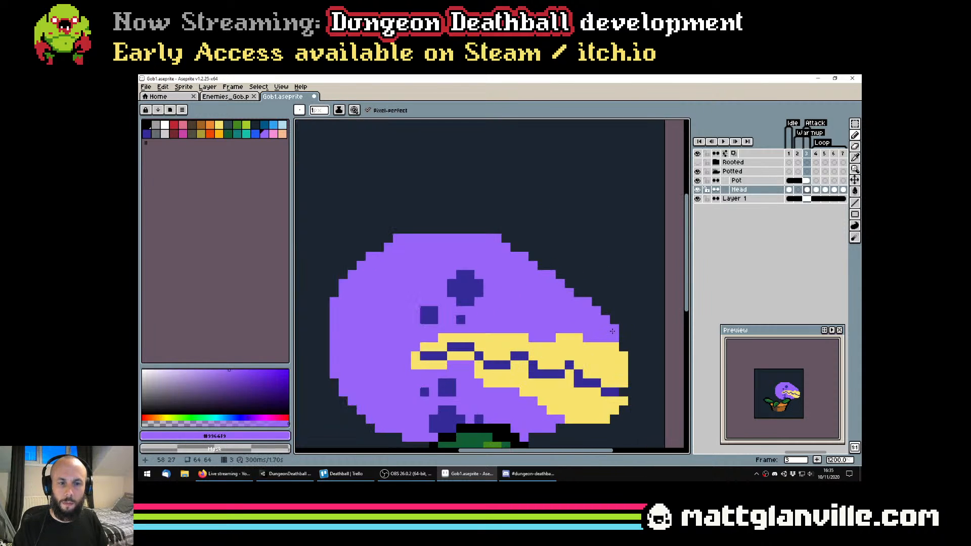
scroll(609, 331, down, 4)
scroll(605, 323, up, 4)
key(ctrl+z)
scroll(626, 303, down, 4)
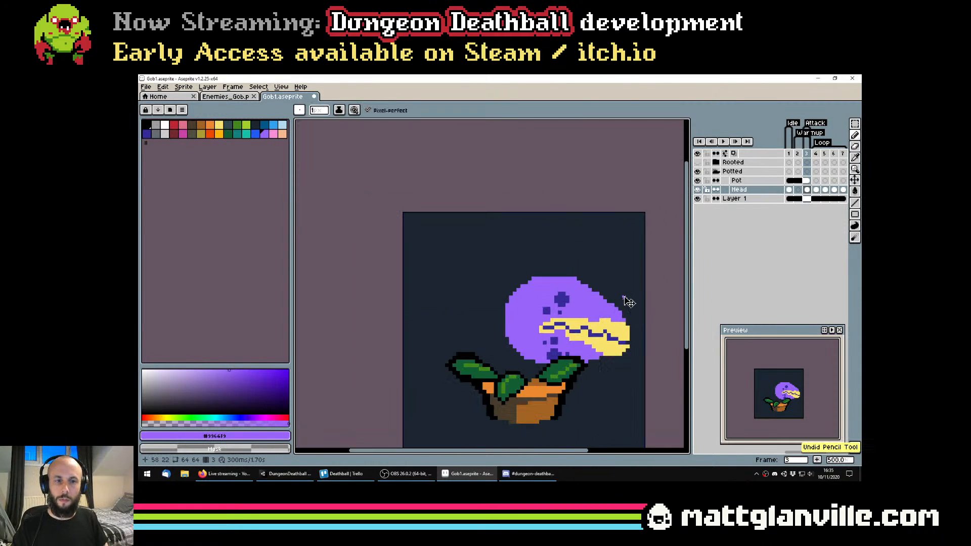
key(ctrl+s)
Fill in the upper front corner of the yellow tip with yellow, and save the file
scroll(622, 310, up, 4)
alt+click(617, 314)
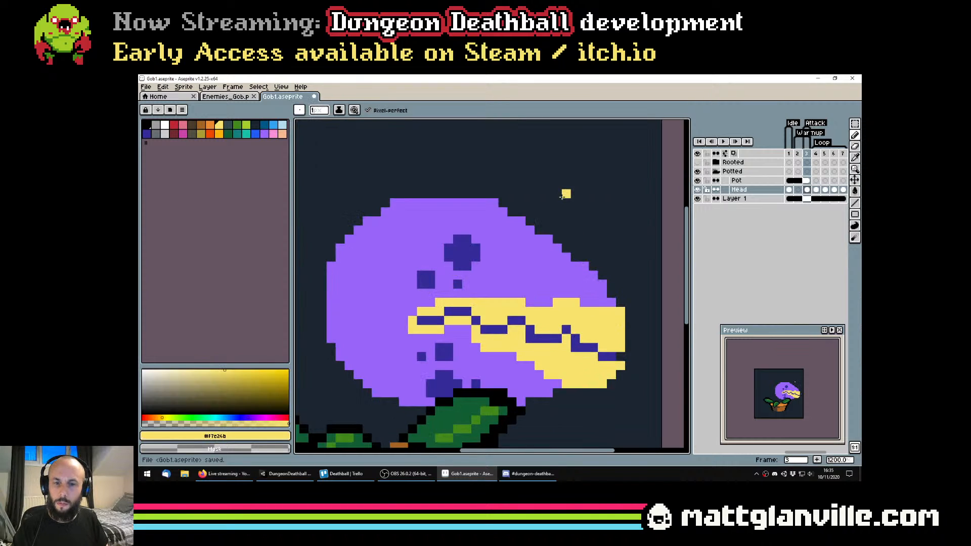
key(ctrl+s)
scroll(566, 265, down, 4)
scroll(576, 277, up, 4)
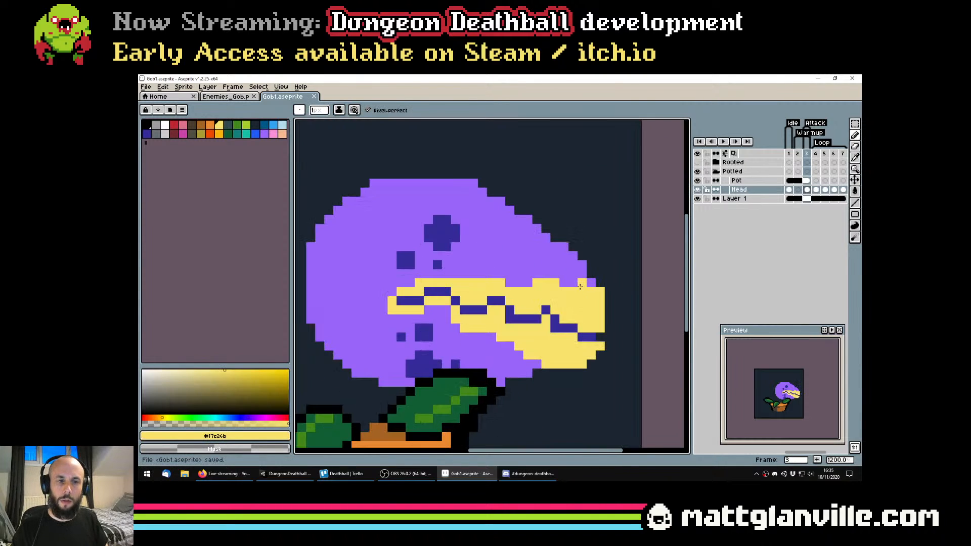
Thicken the yellow lower jaw tip by filling its front corner and adding a row of yellow pixels underneath, and save the file
alt+click(599, 338)
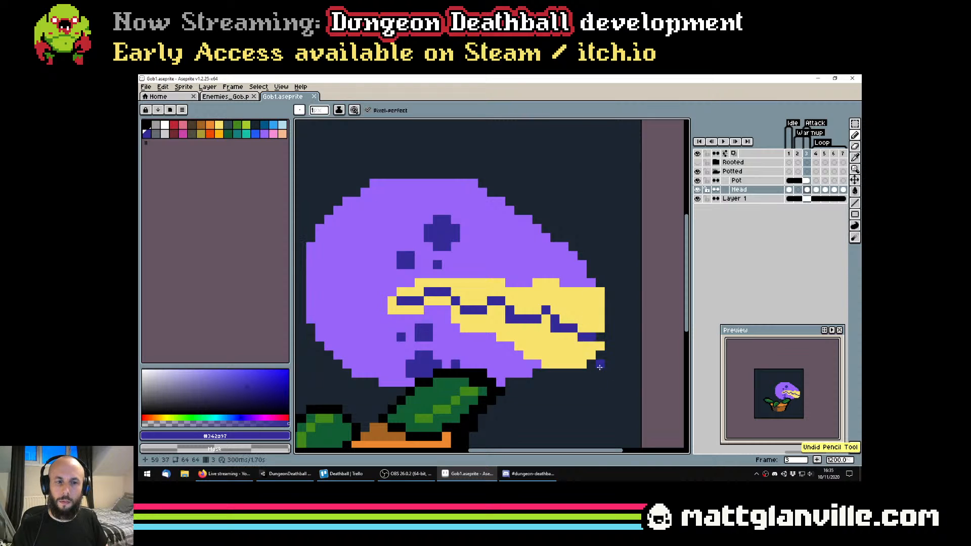
alt+click(598, 354)
alt+click(593, 360)
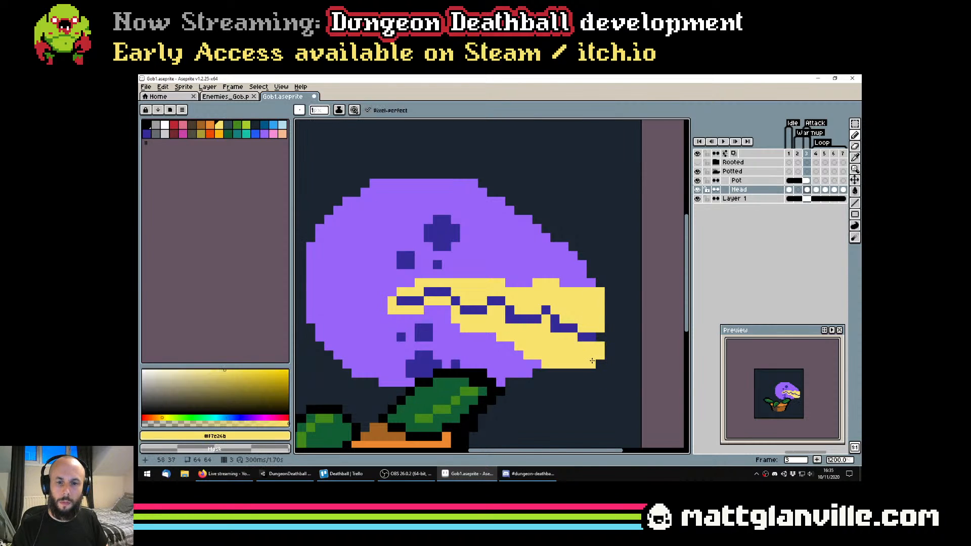
click(571, 372)
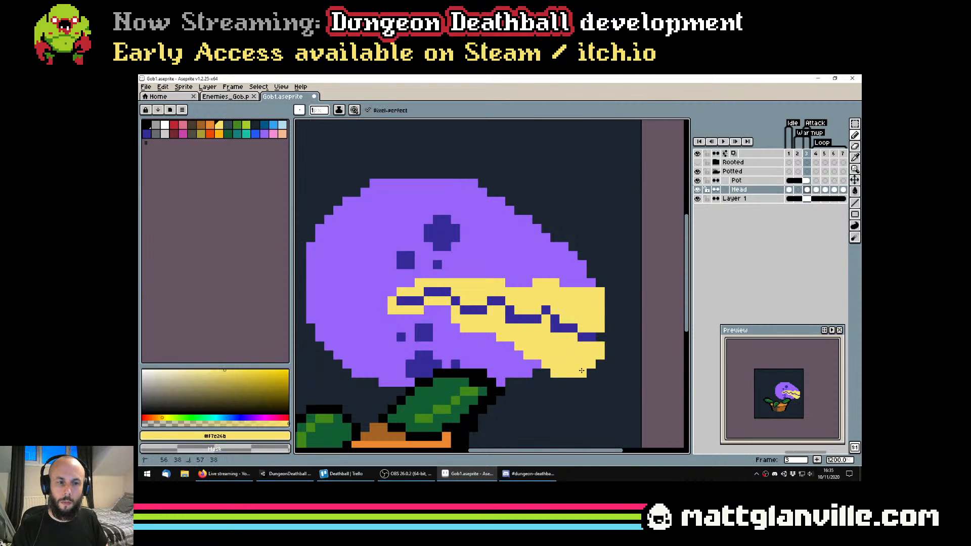
scroll(581, 370, down, 5)
key(ctrl+s)
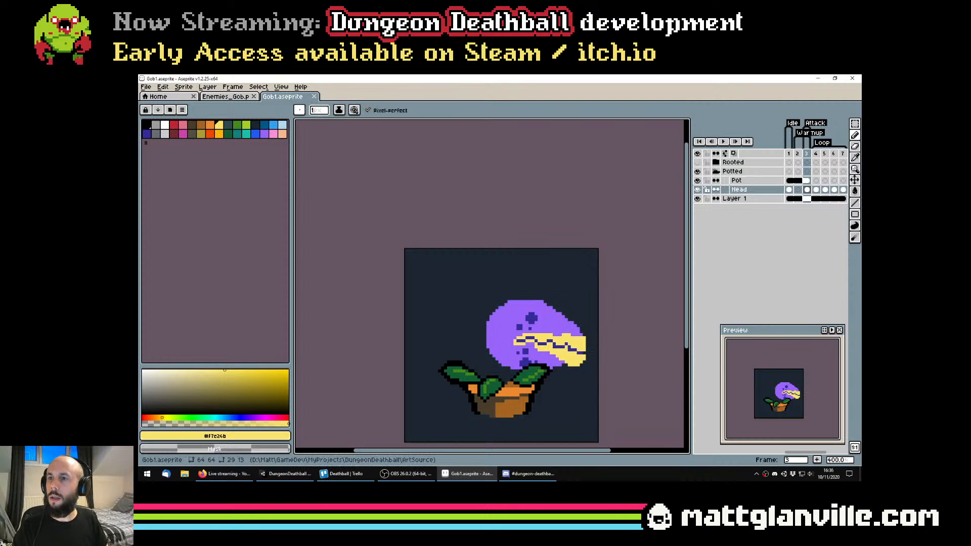
key(alt+Tab)
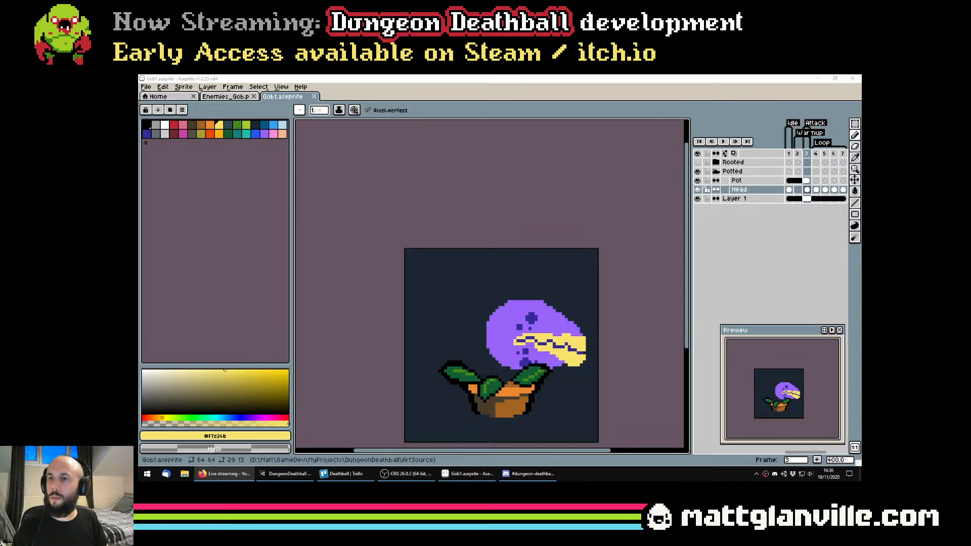
click(502, 77)
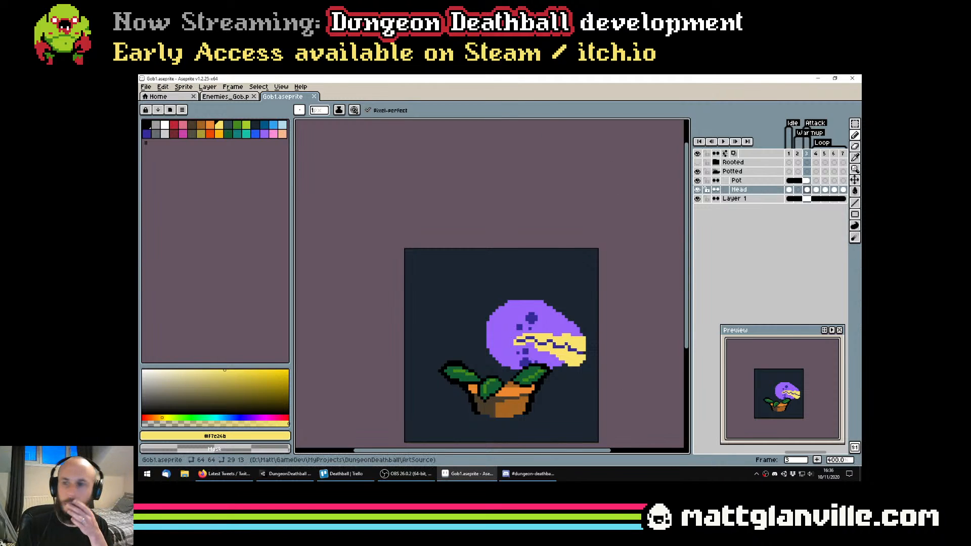
key(alt+Tab)
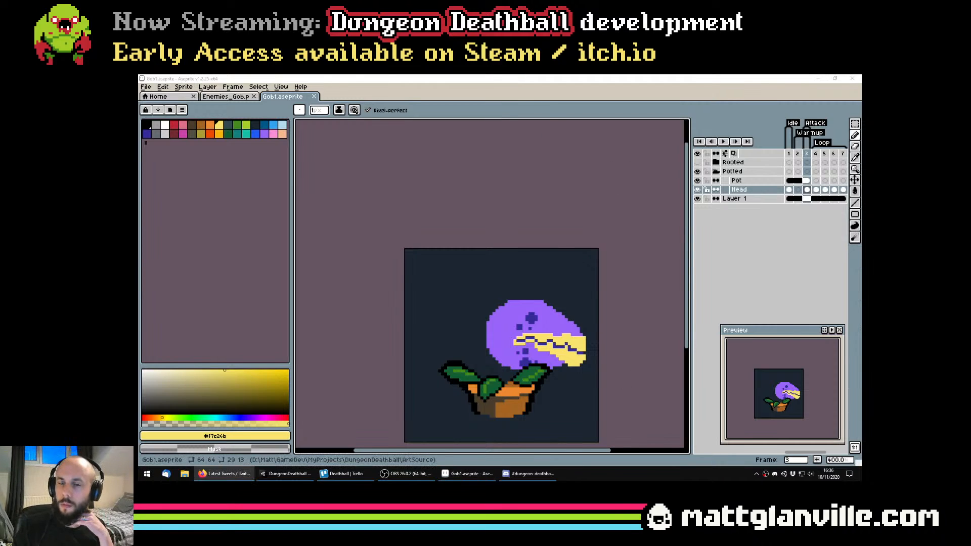
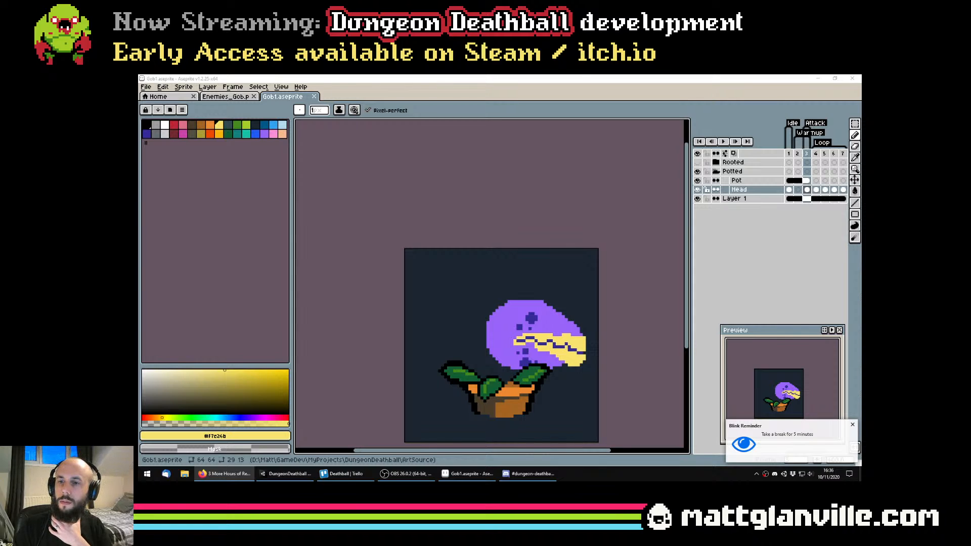
Save the Gob1 sprite file
scroll(531, 289, up, 2)
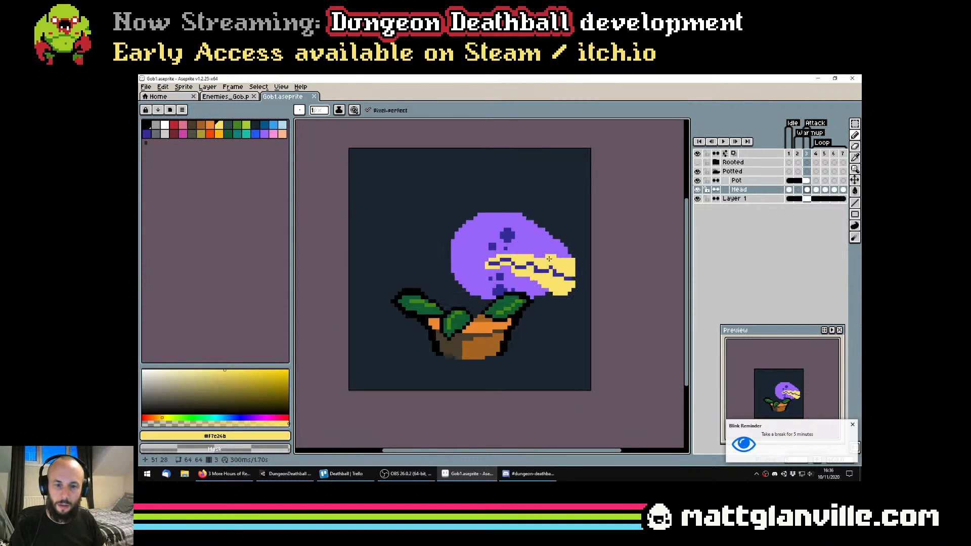
key(ctrl+s)
scroll(500, 295, down, 1)
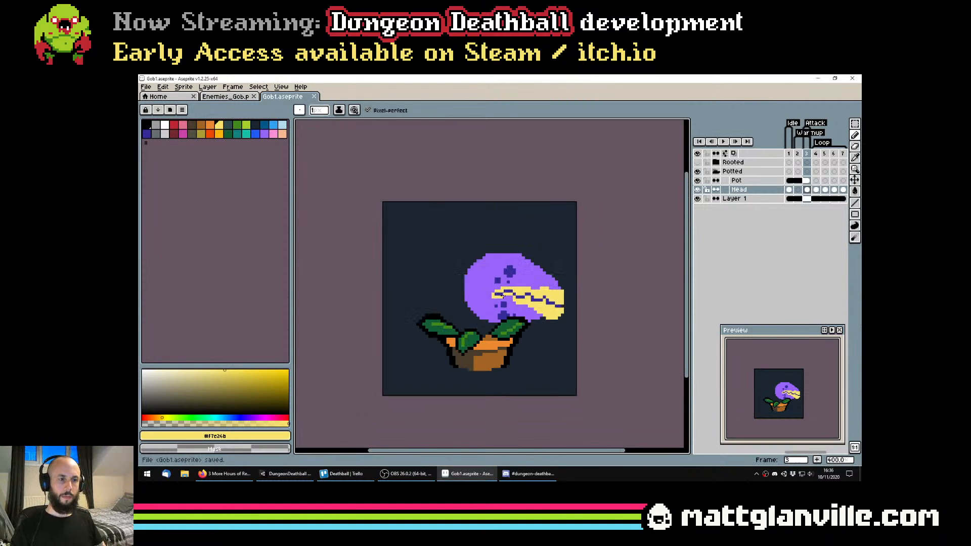
Try adding a black outline around the purple plant head in frame 3
scroll(503, 296, up, 1)
click(147, 126)
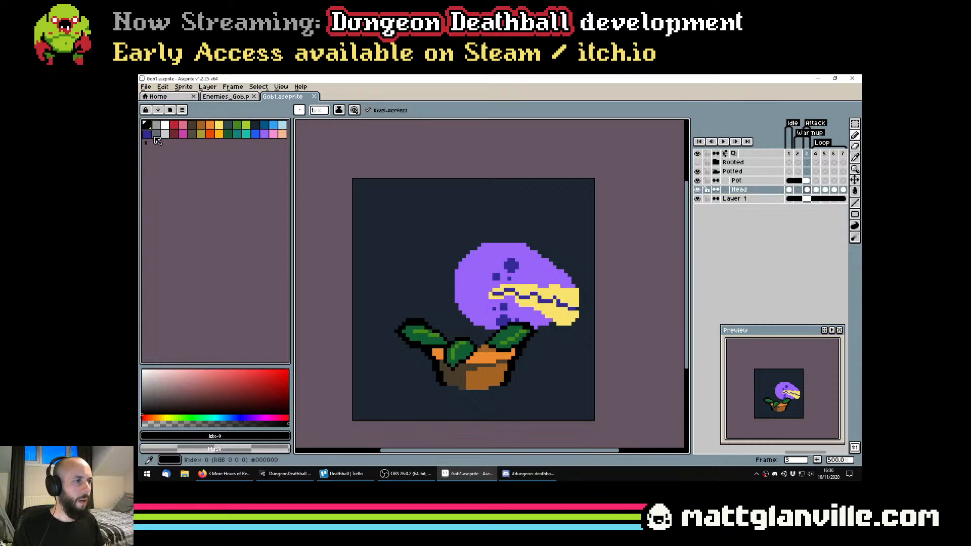
key(shift+o)
key(Return)
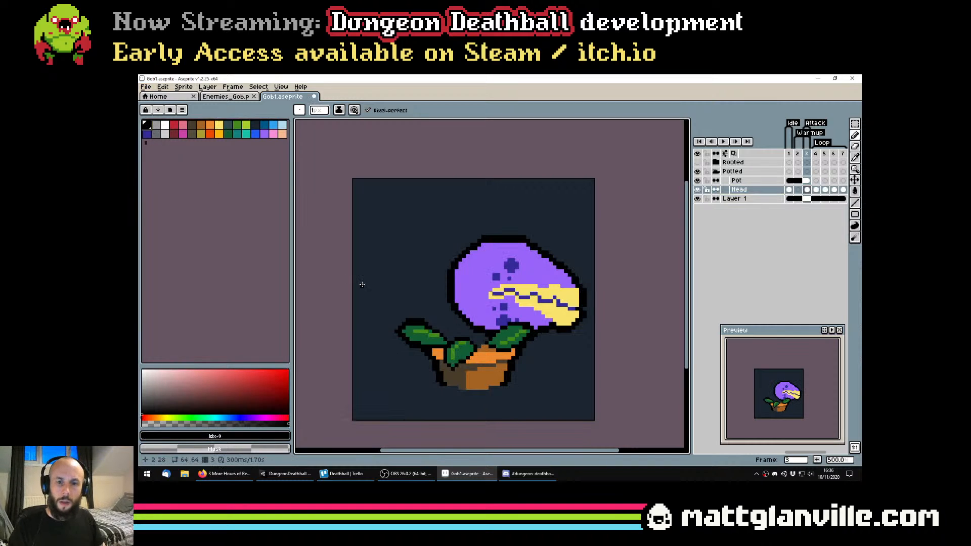
scroll(539, 300, down, 1)
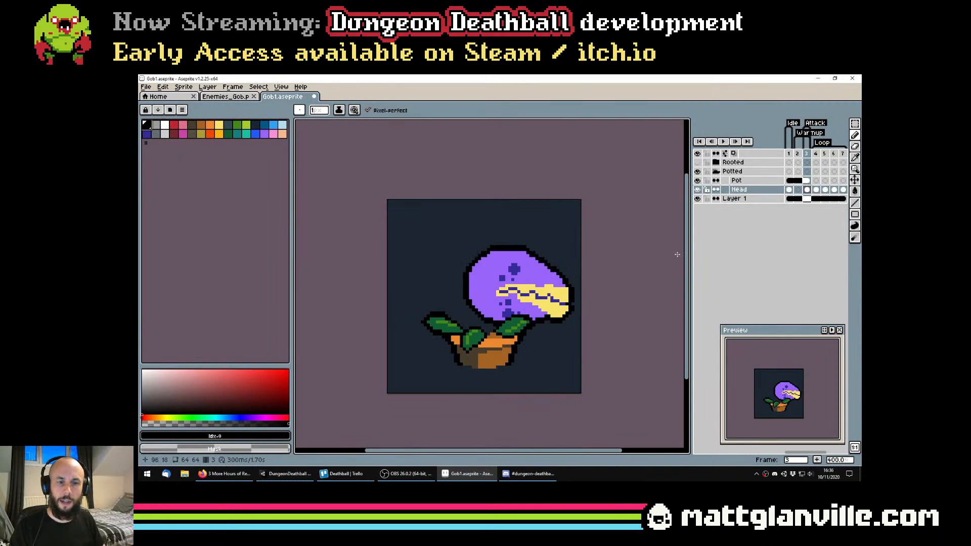
drag(590, 302, 580, 313)
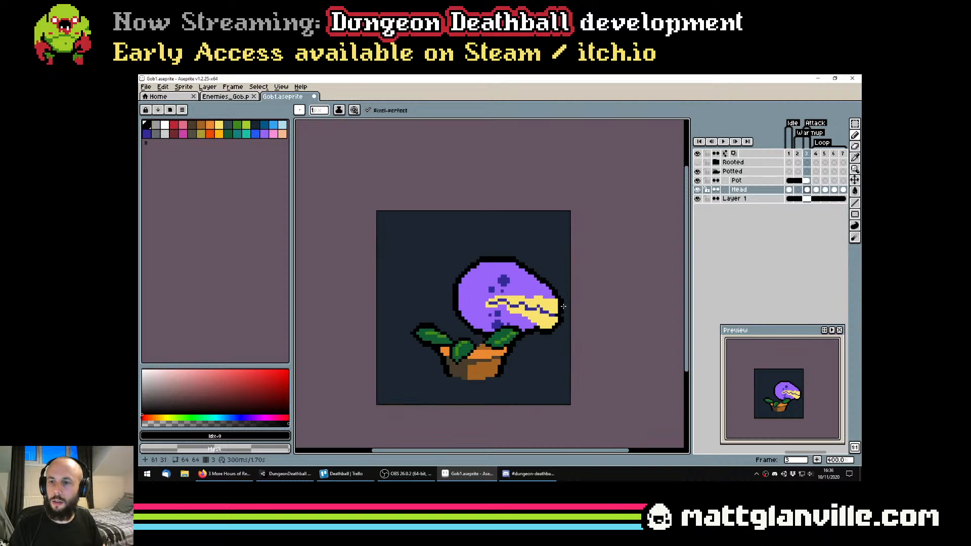
scroll(563, 306, up, 1)
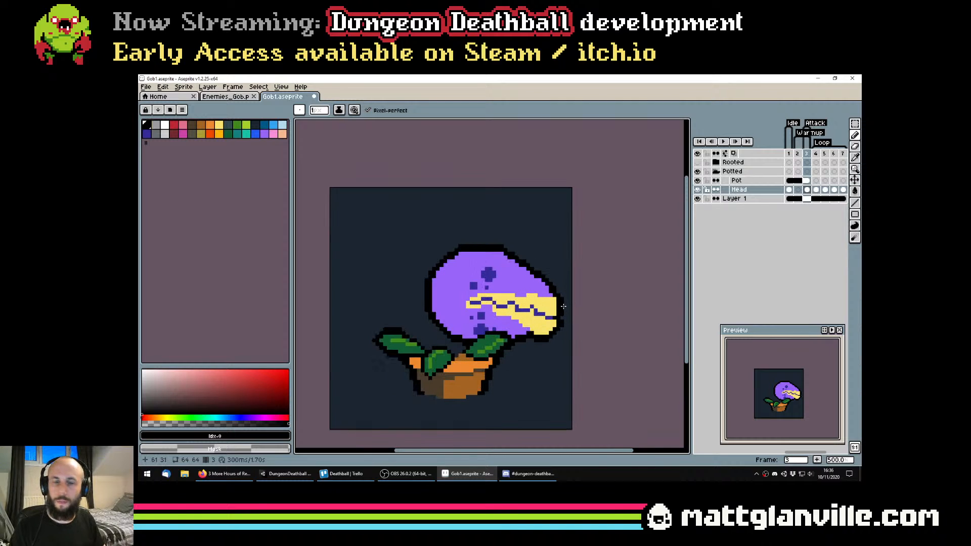
click(697, 199)
click(697, 199)
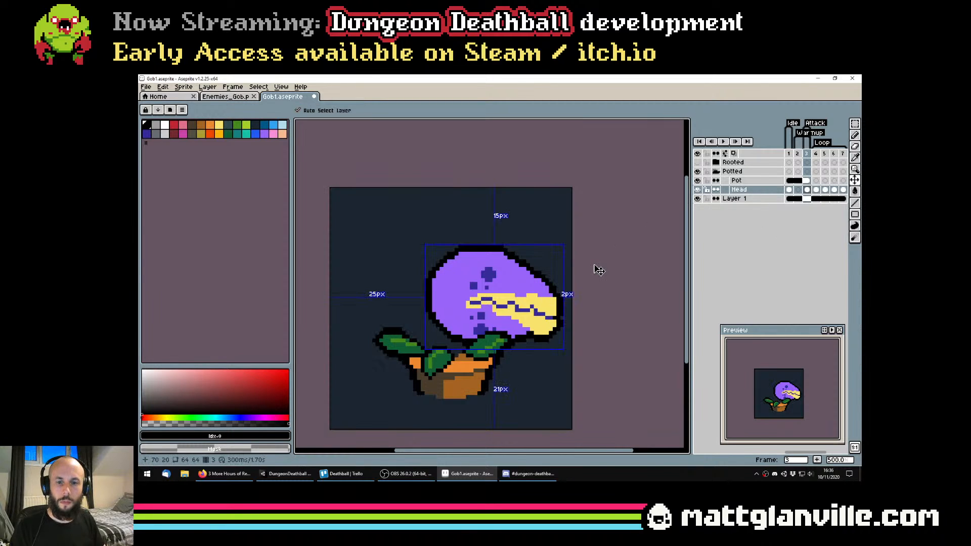
key(ctrl+z)
key(ctrl+s)
Move the purple head in frame 3 down so it sits closer to the pot, and save the file
scroll(468, 337, up, 1)
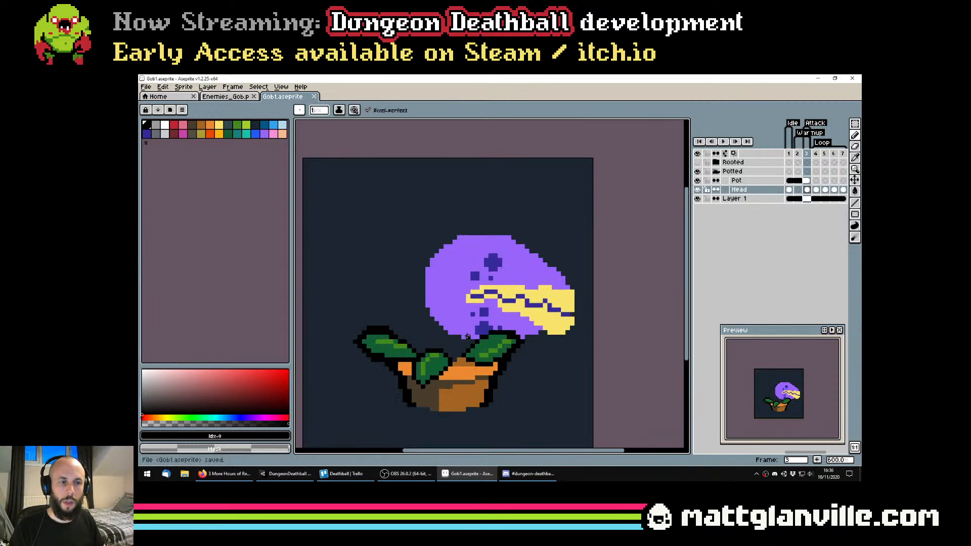
drag(495, 323, 500, 303)
key(v)
drag(530, 267, 545, 311)
key(ctrl+s)
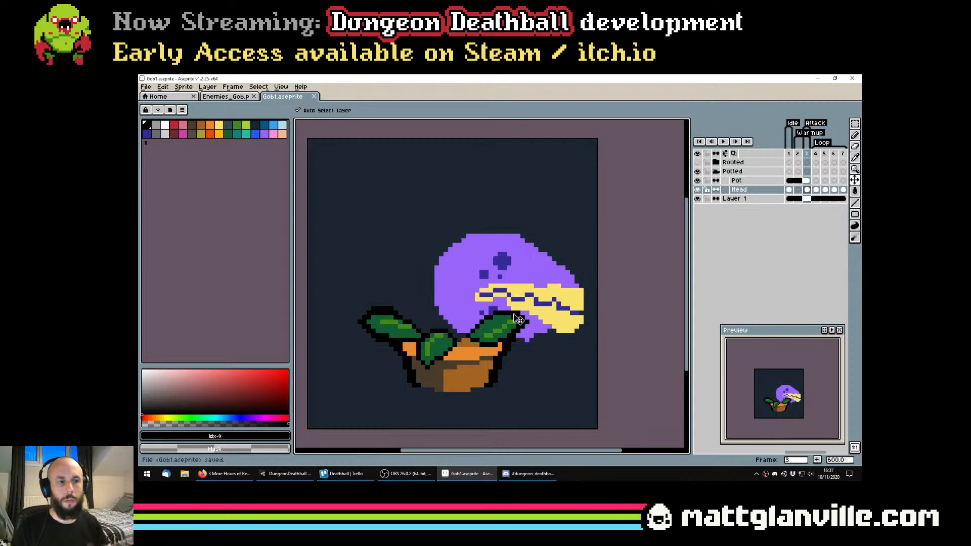
Set the Pencil tool to the leaves' dark green #115e33 with a 5-pixel brush in frame 3
scroll(545, 312, down, 2)
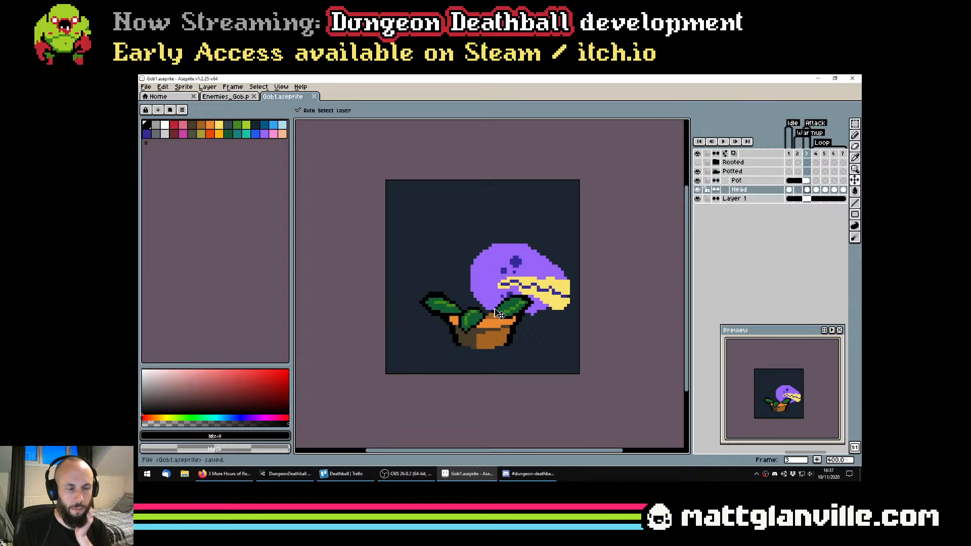
scroll(500, 313, down, 1)
scroll(495, 291, up, 2)
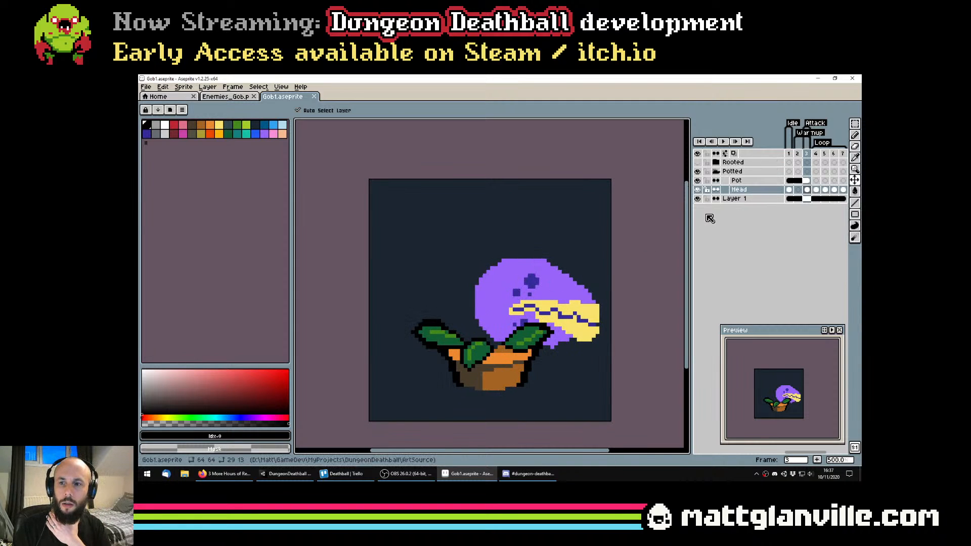
click(808, 191)
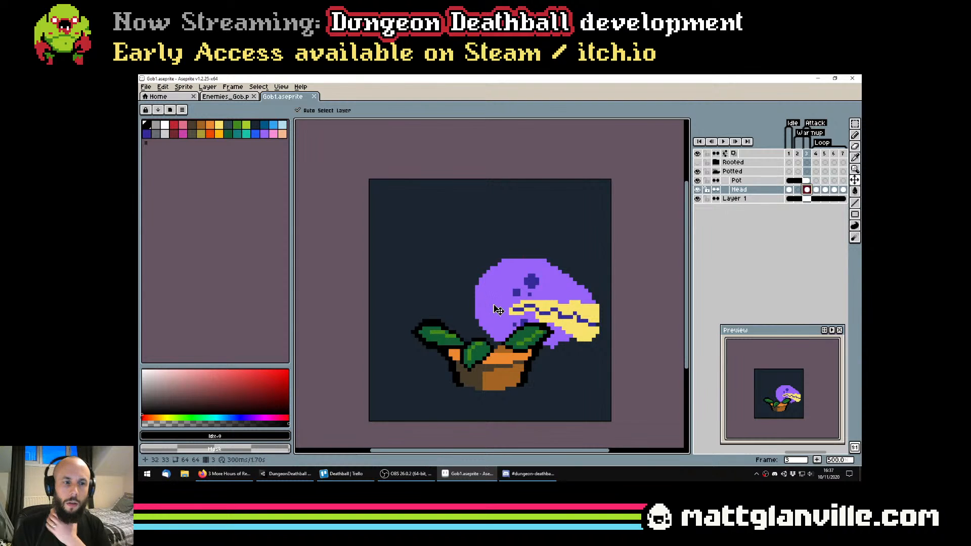
scroll(500, 302, up, 1)
drag(522, 328, 533, 288)
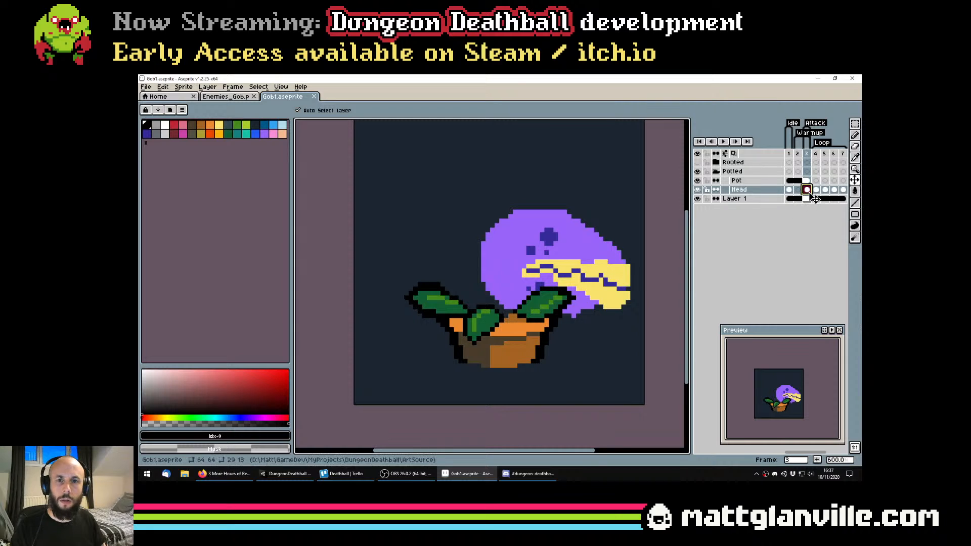
key(b)
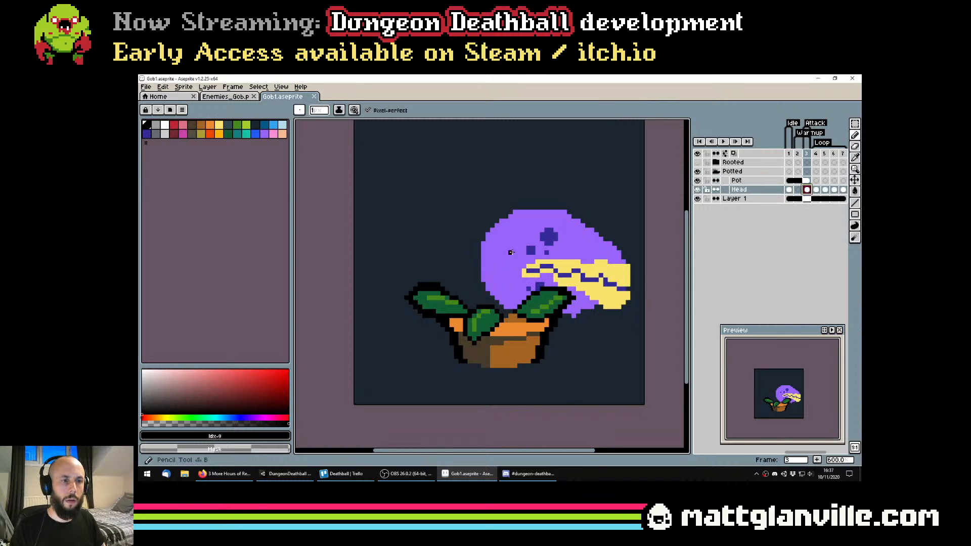
alt+click(529, 310)
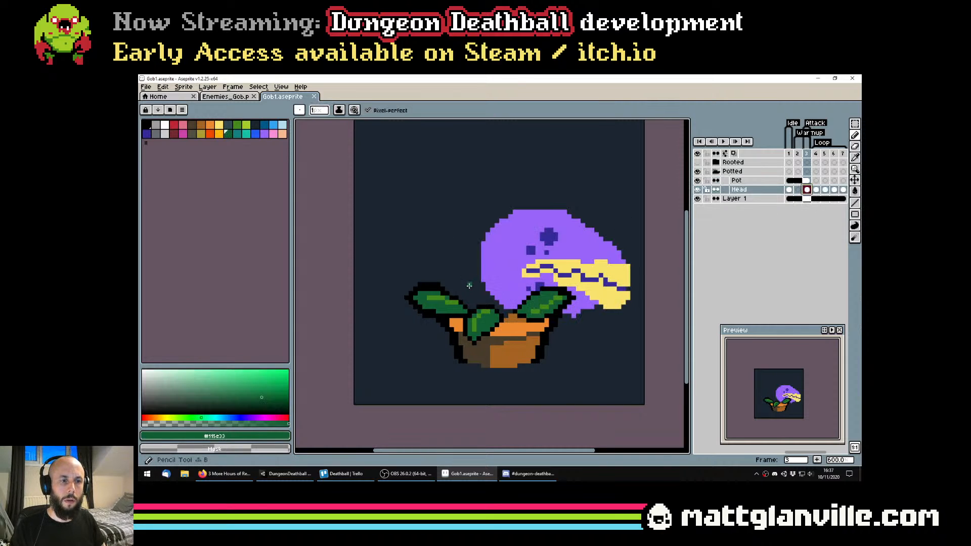
scroll(473, 289, down, 4)
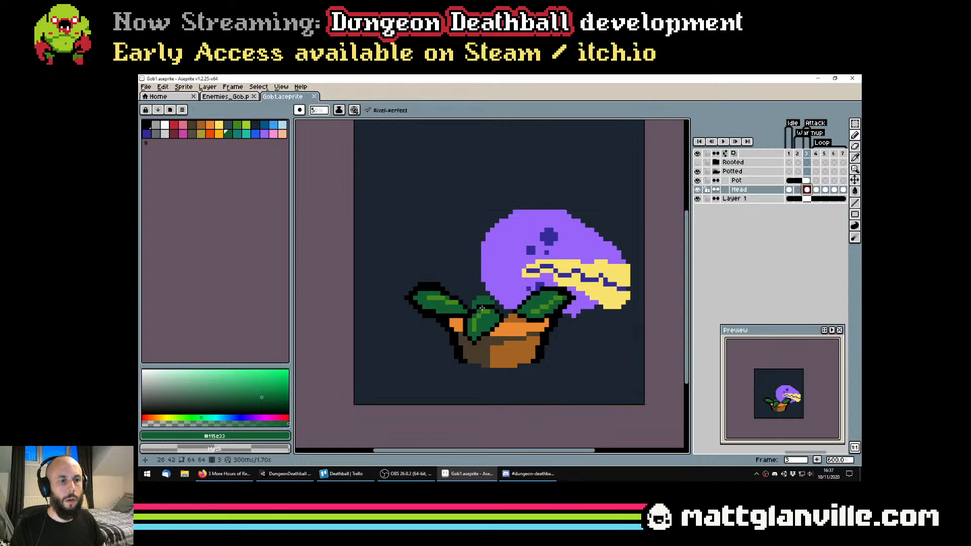
Add a new layer in the Potted group and place it beneath the Head layer
key(v)
key(ctrl+z)
right_click(750, 191)
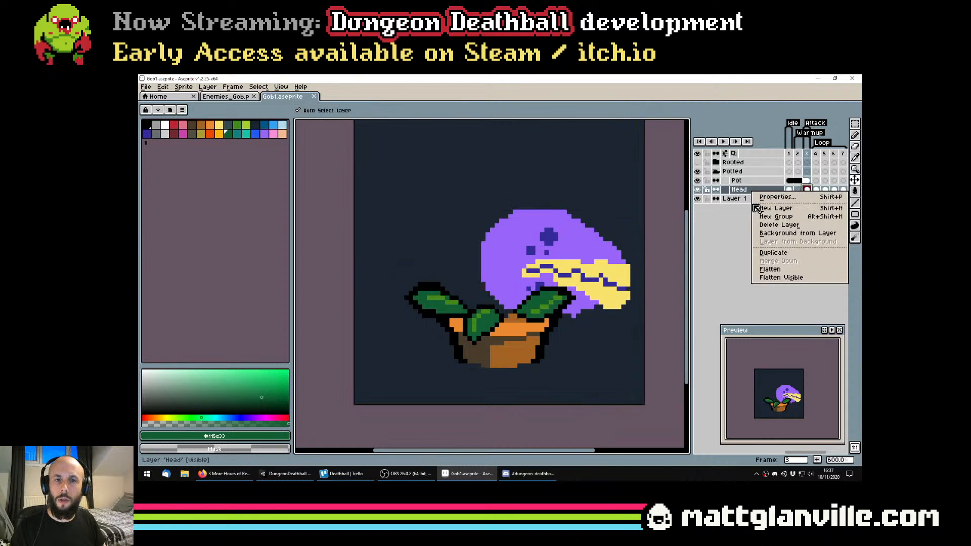
click(756, 207)
click(745, 191)
drag(745, 191, 746, 204)
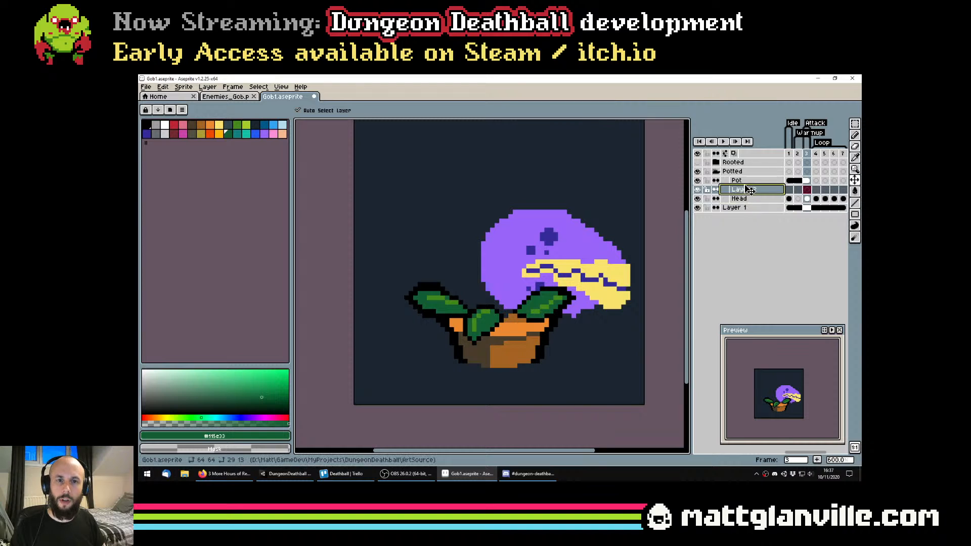
Try painting a dark green stem behind the head on the new layer
key(b)
mouse_move(483, 306)
mouse_down()
mouse_move(501, 283)
mouse_move(504, 311)
mouse_move(480, 299)
mouse_up()
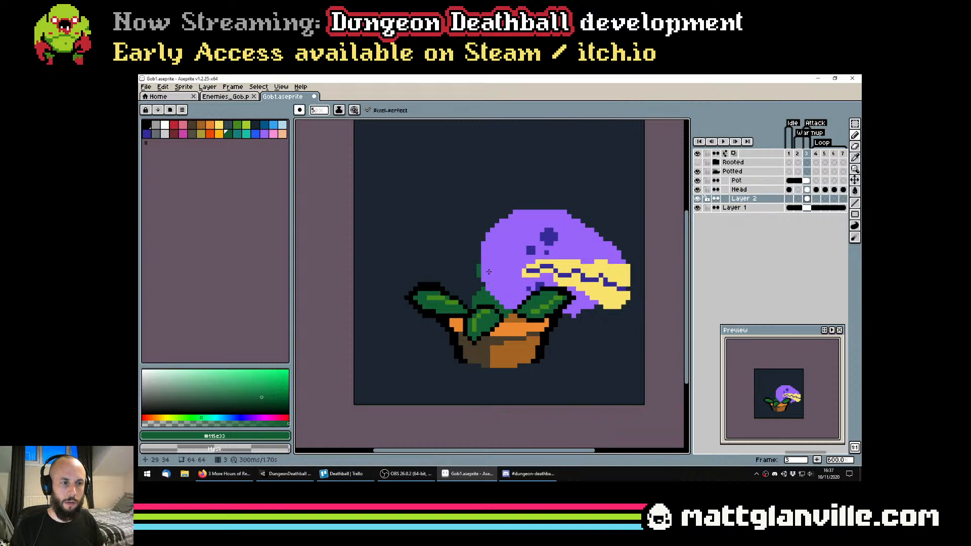
scroll(523, 311, down, 2)
key(ctrl+z)
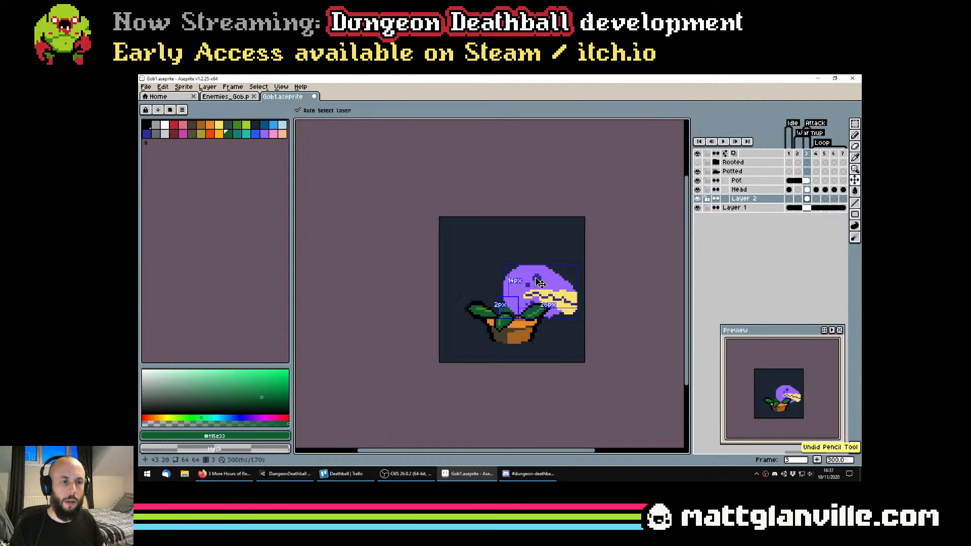
Paint a curved dark green stem on the new layer from behind the head down to the pot, and save the file
scroll(540, 283, up, 2)
mouse_move(488, 291)
mouse_down()
mouse_move(468, 307)
mouse_move(480, 342)
mouse_up()
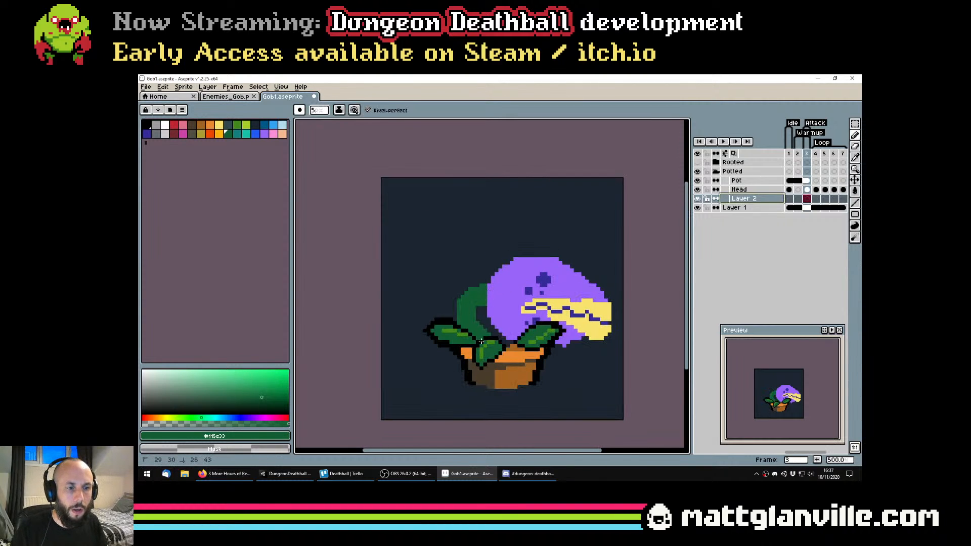
scroll(475, 311, down, 2)
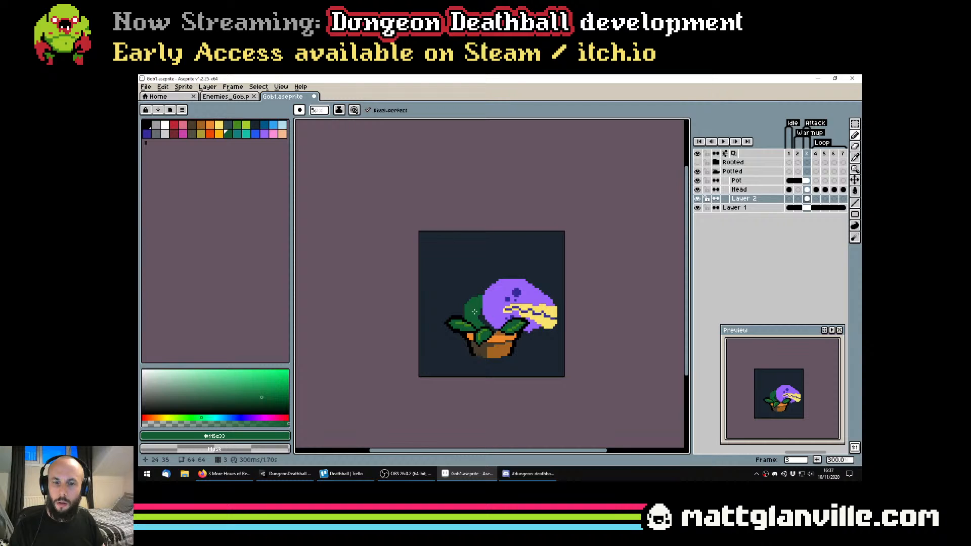
scroll(474, 311, up, 4)
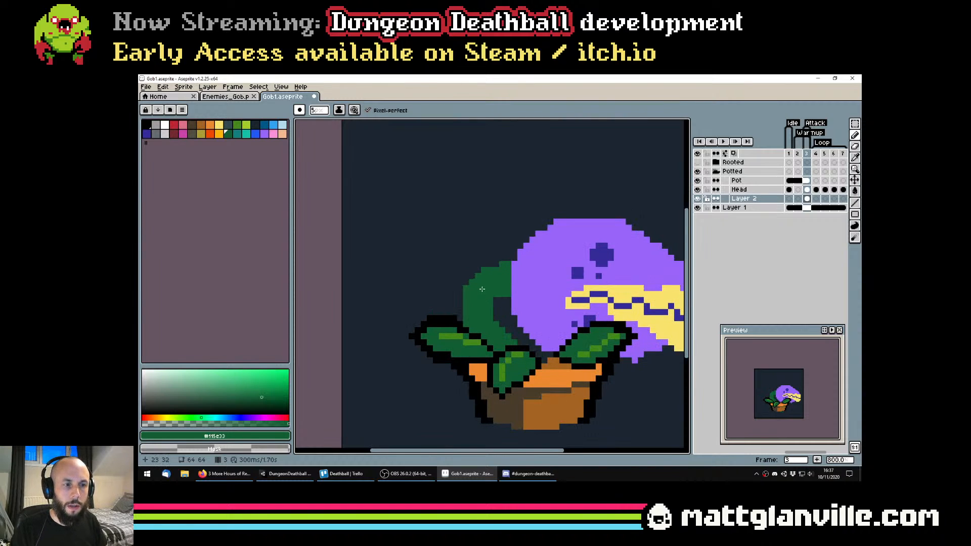
key(ctrl+s)
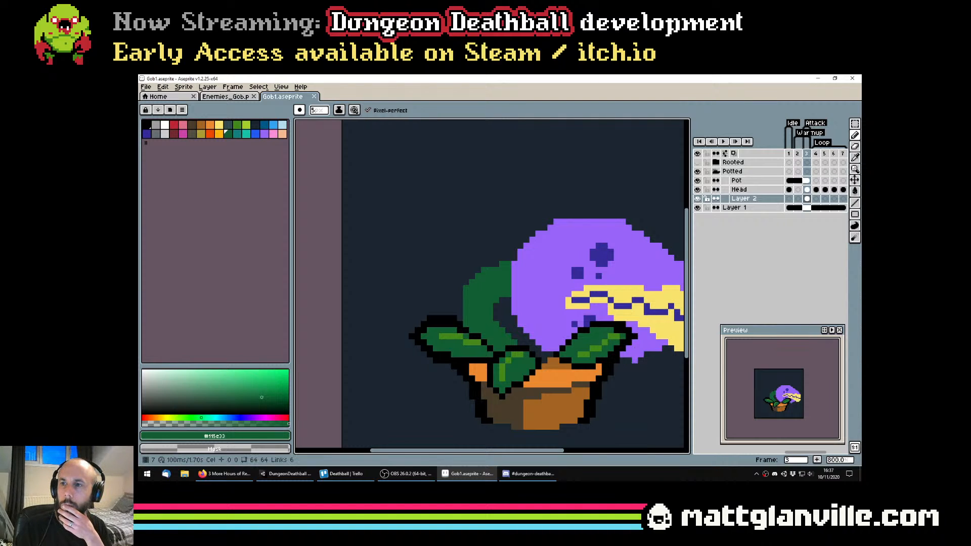
Thicken the green stem slightly where it meets the back of the head
key(alt+Tab)
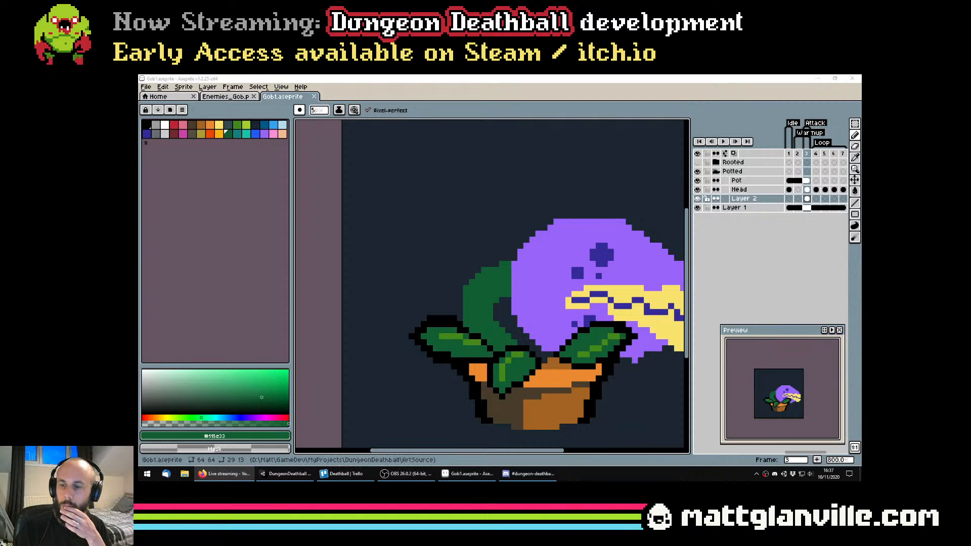
drag(616, 333, 566, 311)
scroll(489, 270, down, 1)
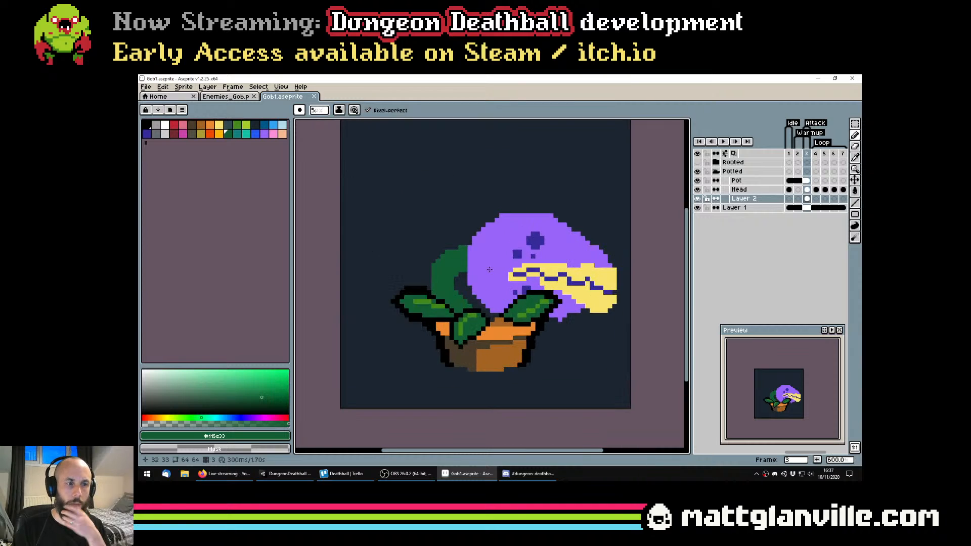
scroll(501, 272, up, 3)
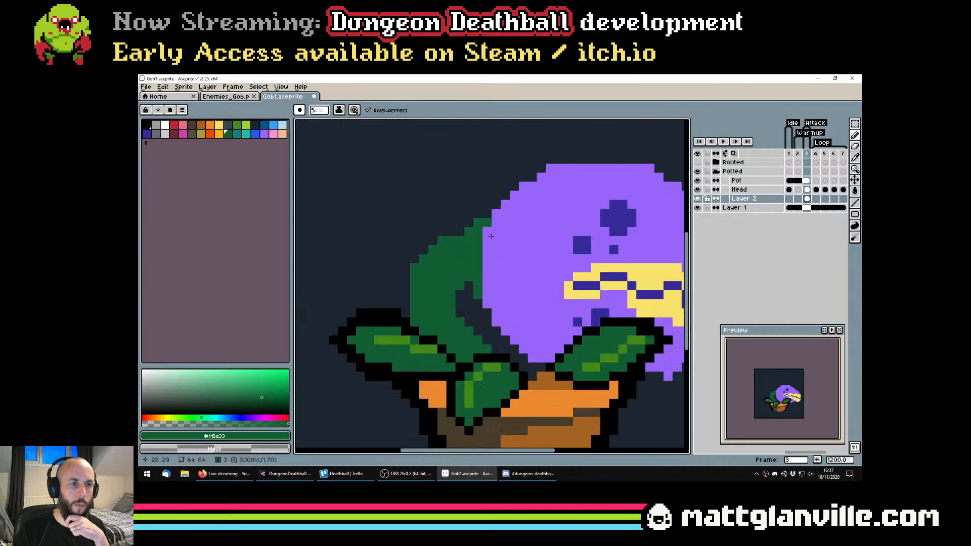
scroll(500, 248, down, 5)
scroll(526, 273, up, 4)
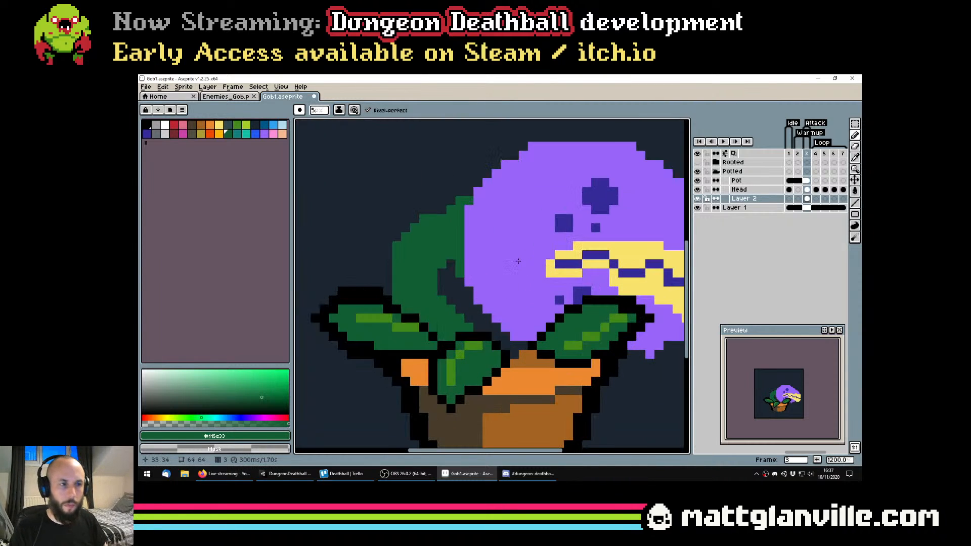
Select the upper part of the green stem, shift it down slightly, and clear the selection
key(m)
drag(378, 183, 502, 251)
key(ctrl+z)
drag(368, 171, 427, 130)
key(ctrl+z)
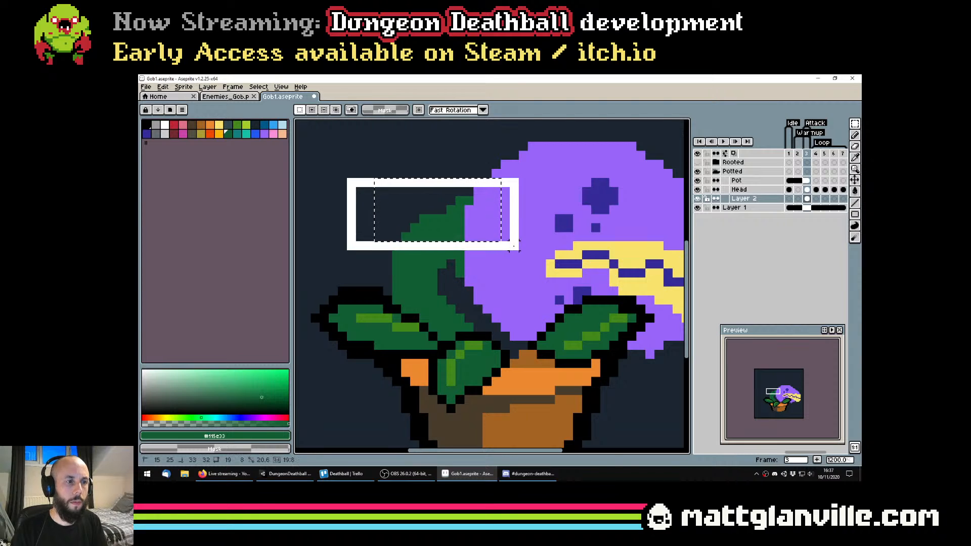
key(ctrl+d)
Touch up the head's purple back edge just above the stem on Layer 2, and save the file
key(b)
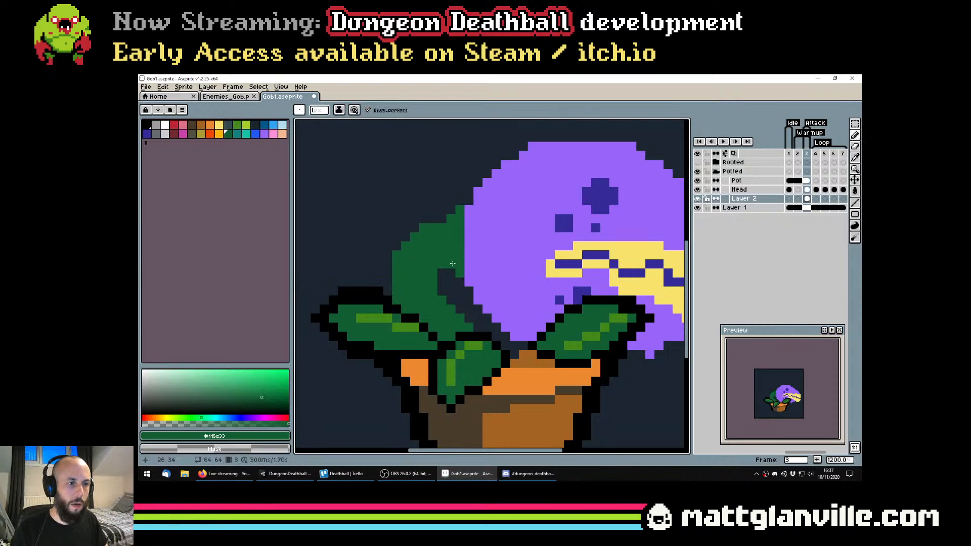
scroll(441, 292, down, 3)
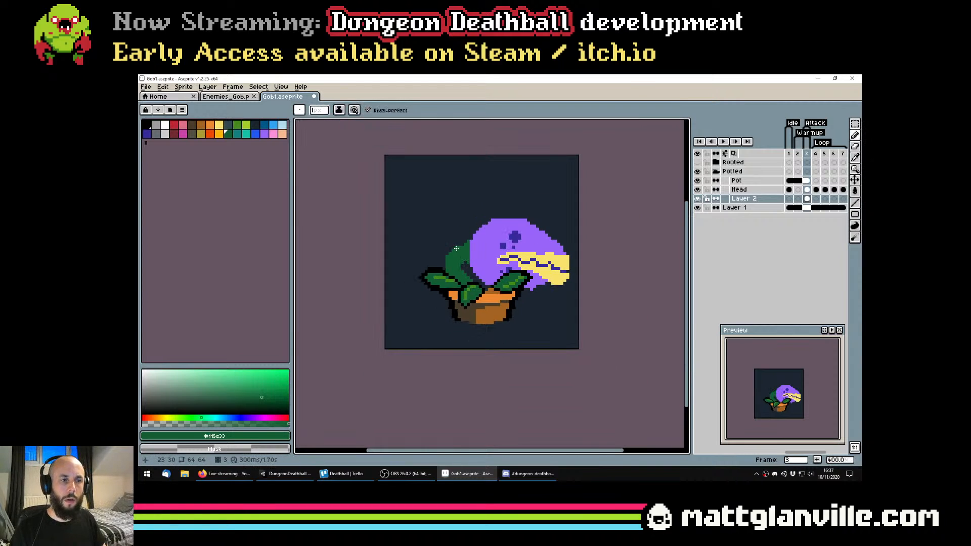
scroll(468, 264, up, 4)
alt+click(493, 183)
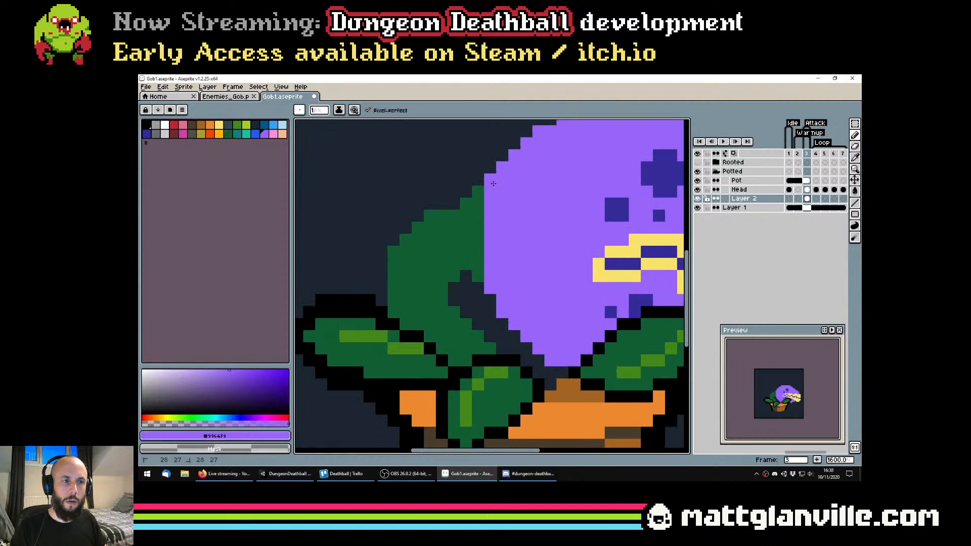
scroll(502, 157, down, 5)
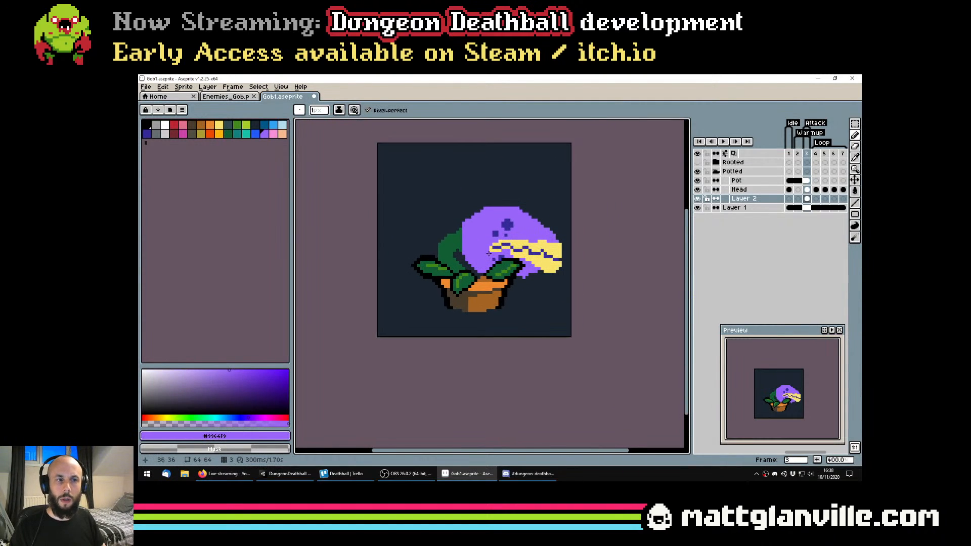
scroll(467, 244, up, 3)
alt+click(455, 216)
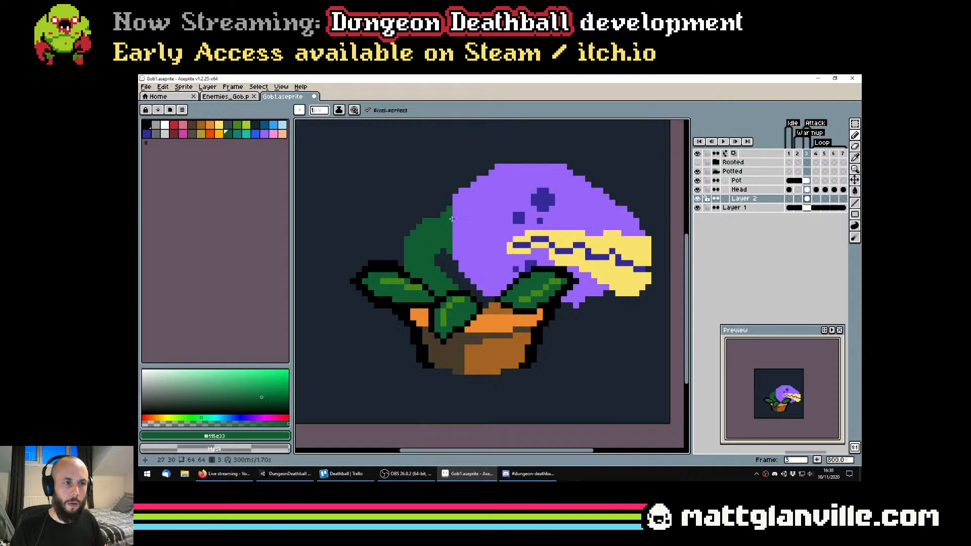
key(ctrl+s)
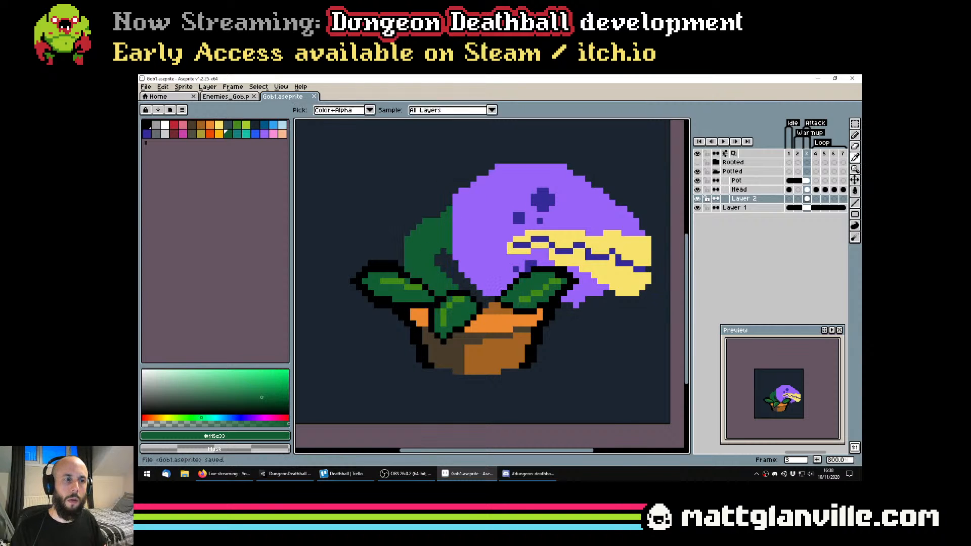
Try painting dark green stem pixels over the back edge of the head on the Head layer
click(749, 189)
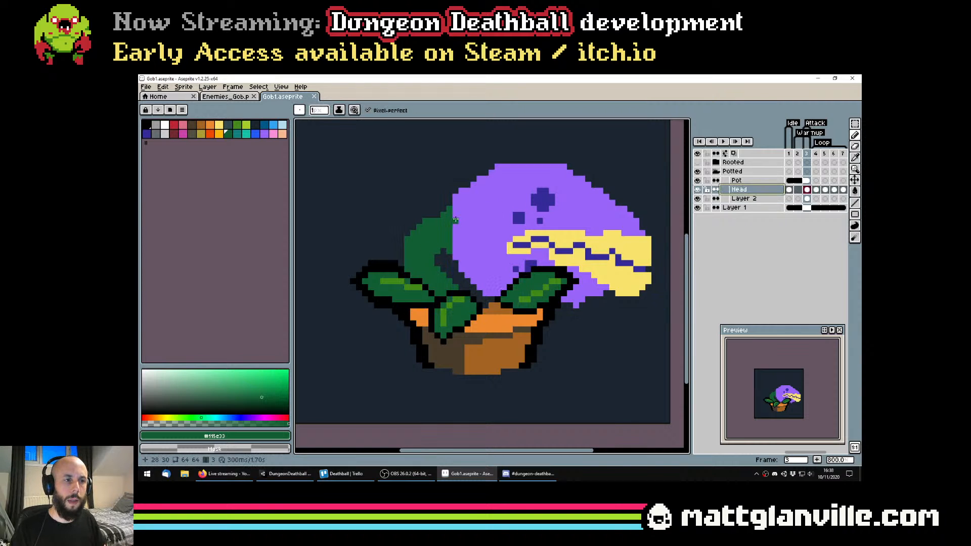
mouse_move(455, 220)
mouse_down()
mouse_move(455, 242)
mouse_move(456, 211)
mouse_move(459, 256)
mouse_move(461, 215)
mouse_up()
scroll(481, 246, down, 3)
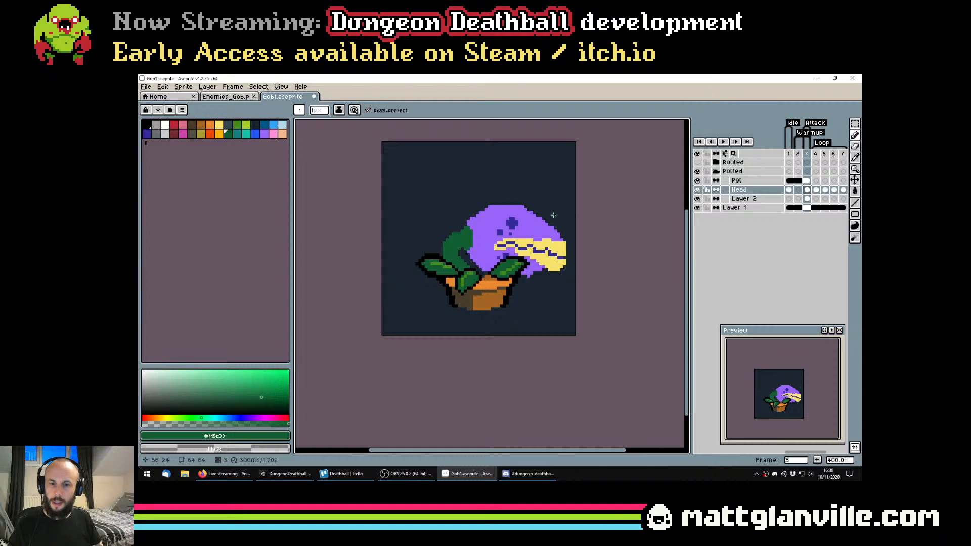
scroll(553, 215, up, 2)
key(ctrl+z)
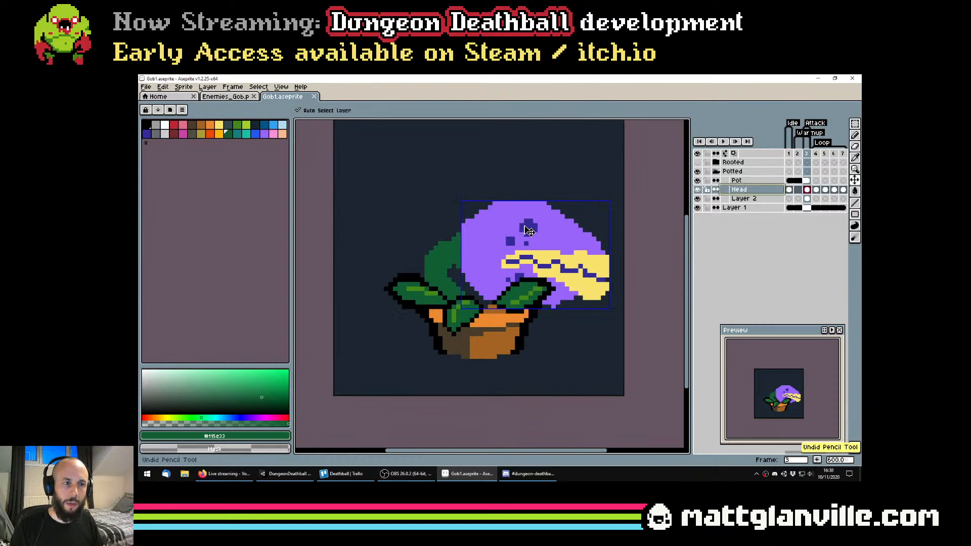
Extend the head's purple back edge over the stem and add a green pixel to the stem's upper edge
scroll(469, 241, up, 3)
alt+click(459, 254)
drag(441, 235, 447, 287)
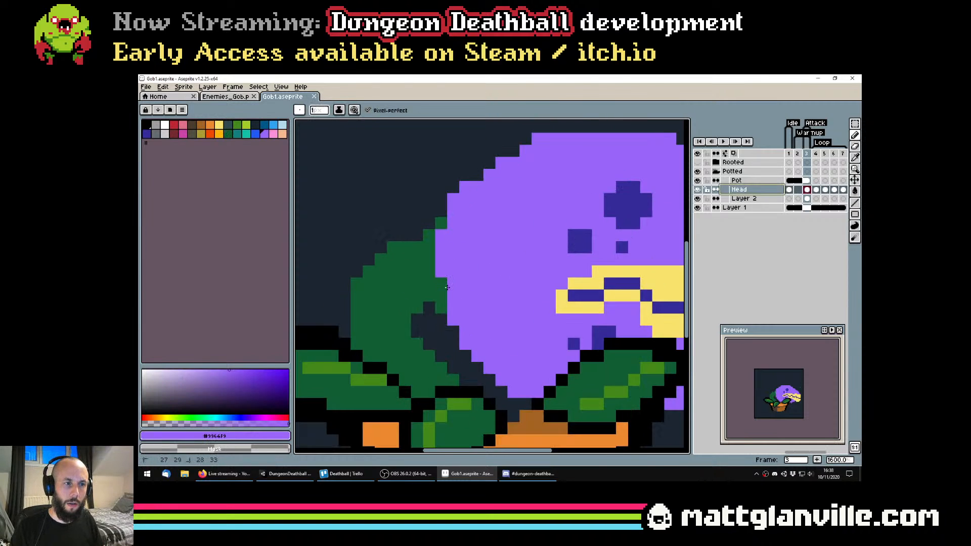
scroll(485, 257, down, 4)
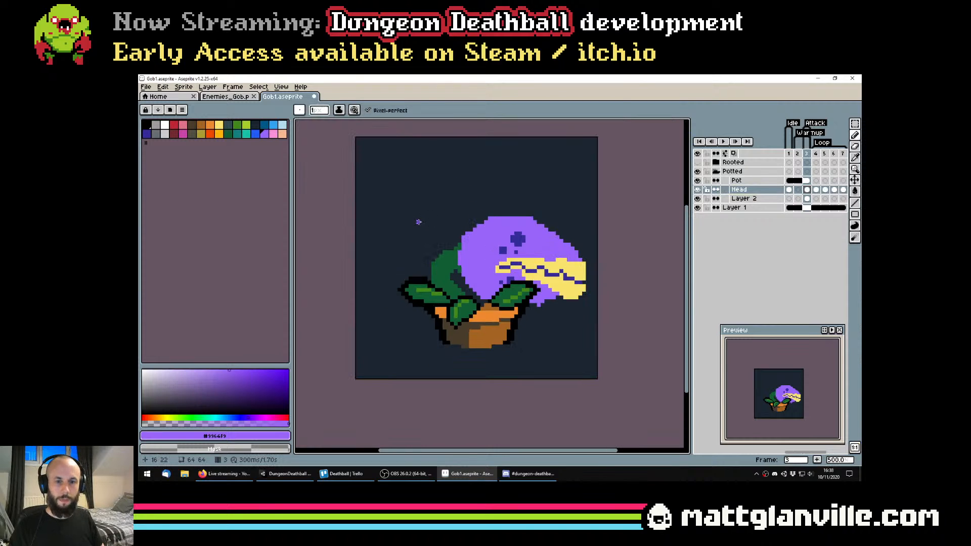
scroll(418, 218, up, 4)
alt+click(534, 357)
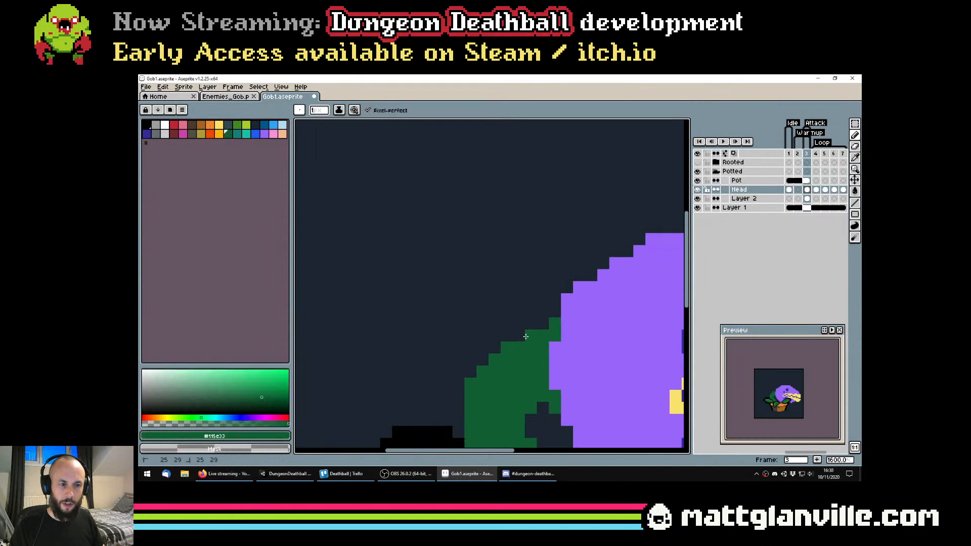
scroll(536, 351, down, 2)
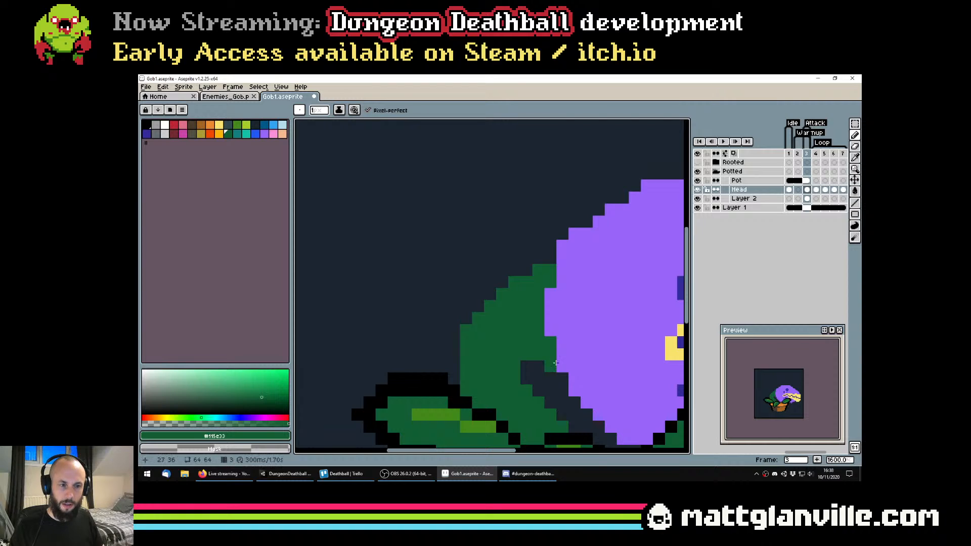
scroll(546, 363, down, 4)
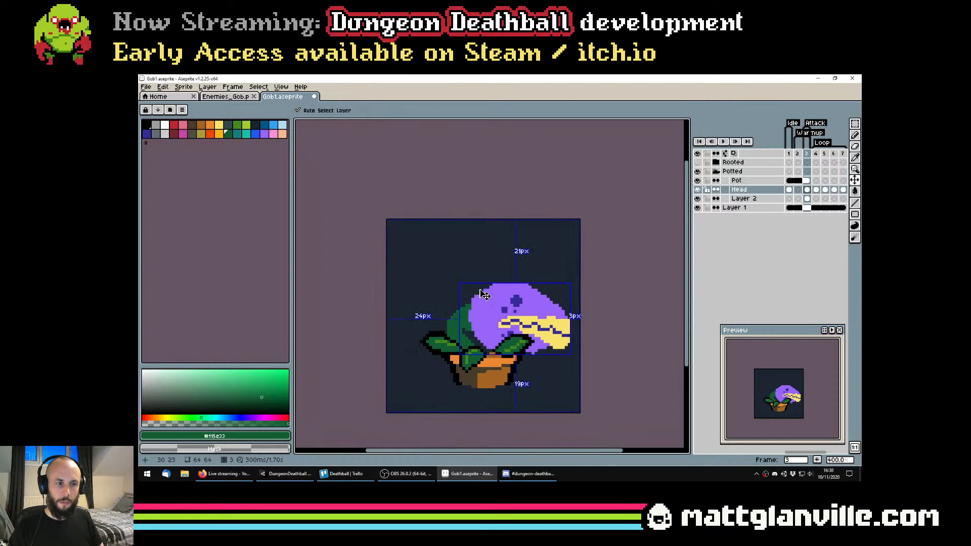
Round off the head's back edge beside the stem with more purple pixels, and save the file
scroll(469, 298, up, 2)
alt+click(470, 298)
click(468, 281)
click(469, 311)
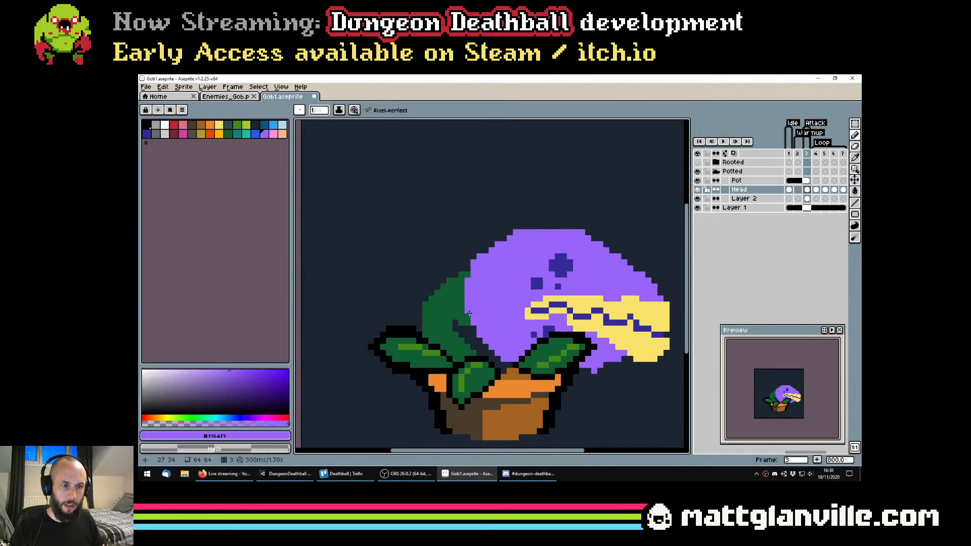
scroll(470, 315, down, 1)
key(ctrl+s)
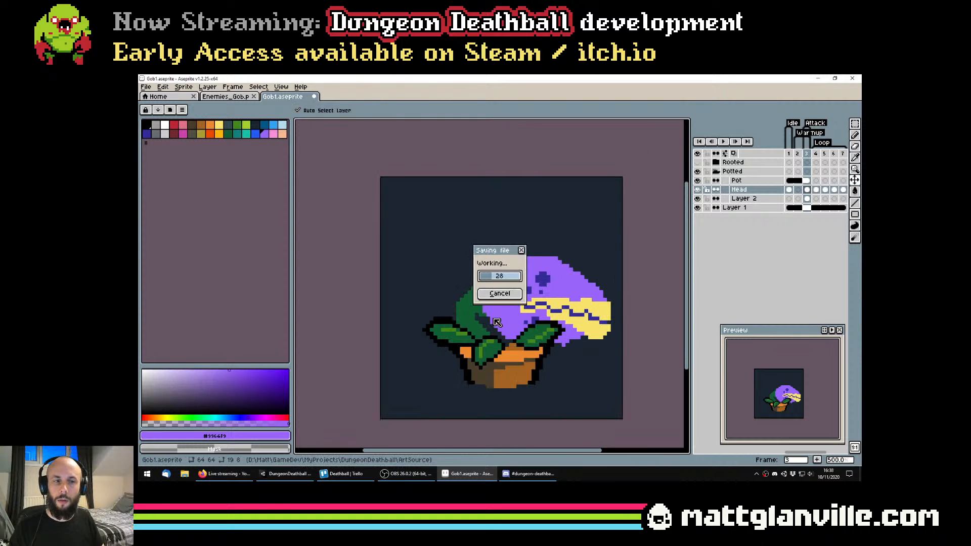
scroll(478, 319, up, 3)
scroll(478, 318, down, 5)
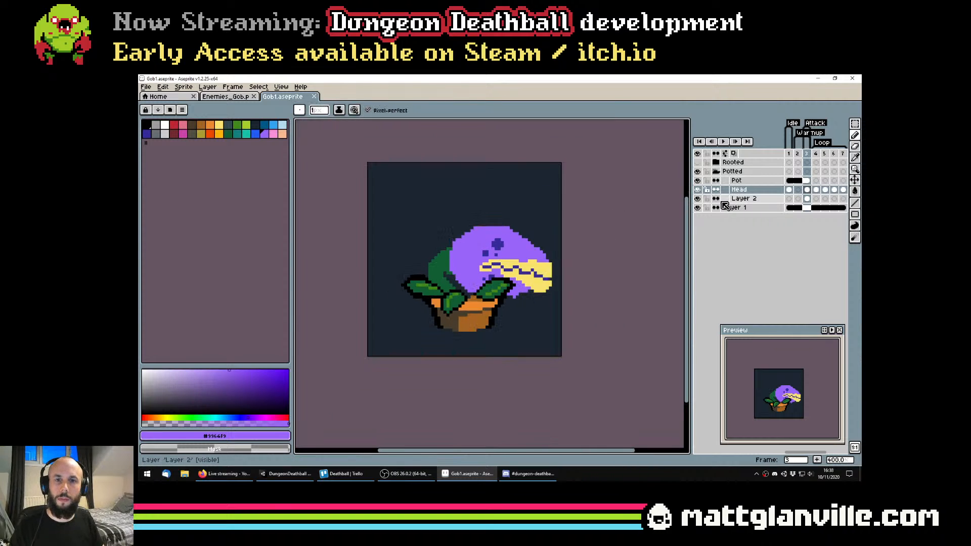
click(750, 198)
key(Delete)
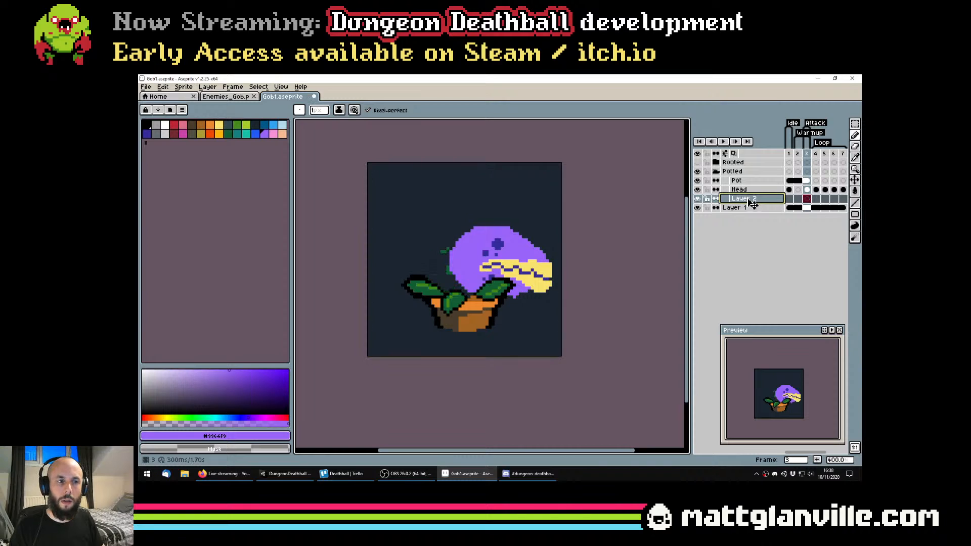
key(ctrl+z)
Flatten the Head layer and Layer 2 into one layer, rename it Head, and save the file
drag(760, 191, 755, 199)
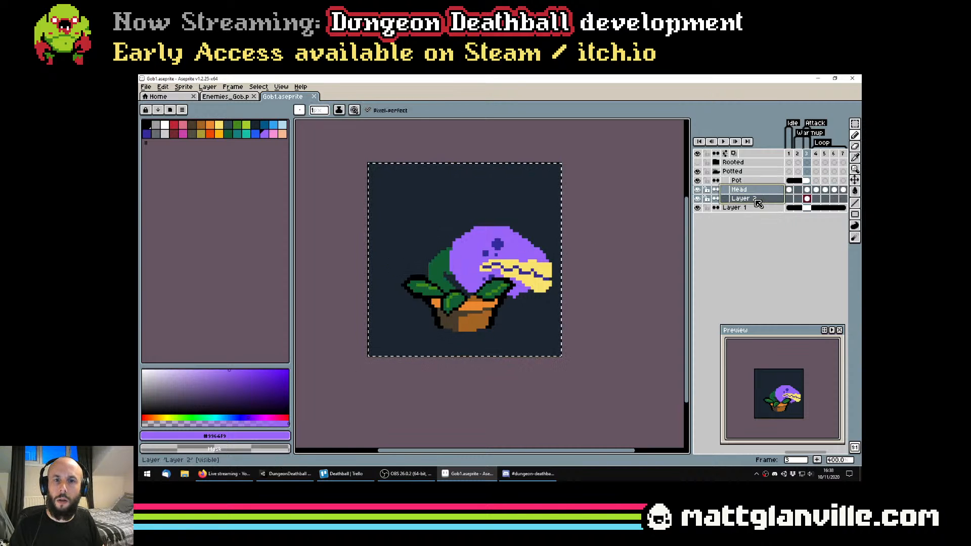
right_click(754, 199)
click(774, 277)
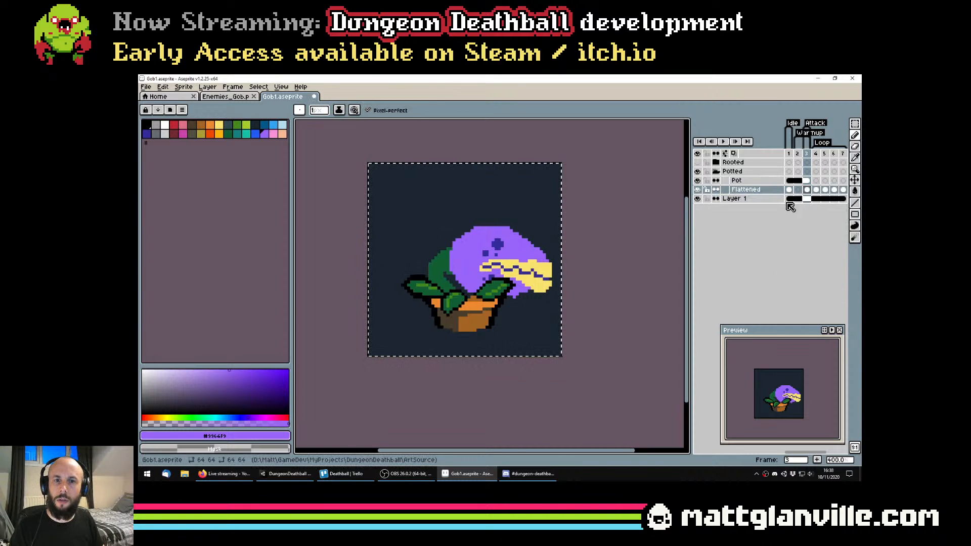
double_click(747, 193)
key(Escape)
key(ctrl+z)
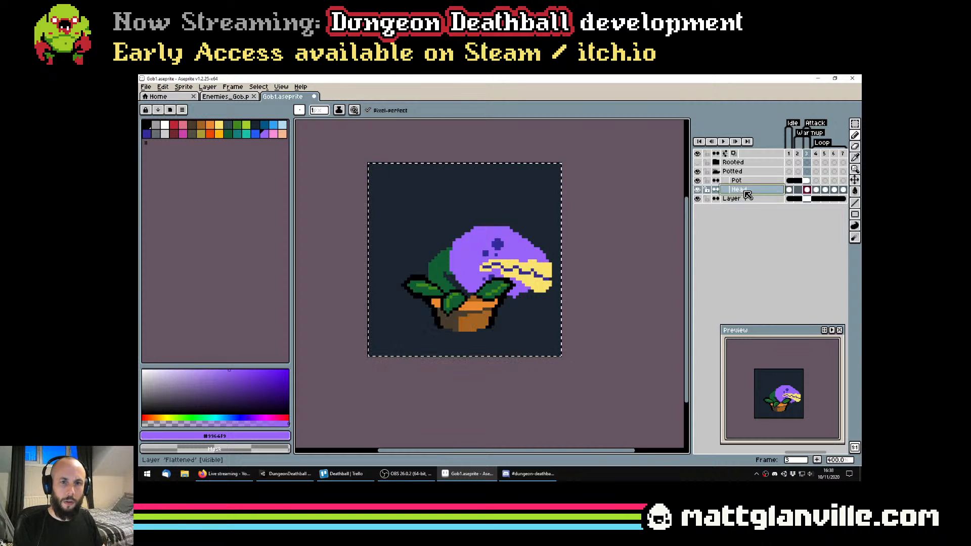
key(ctrl+s)
Compare the plant in frame 1 with frame 3 and clear the canvas selection
click(789, 190)
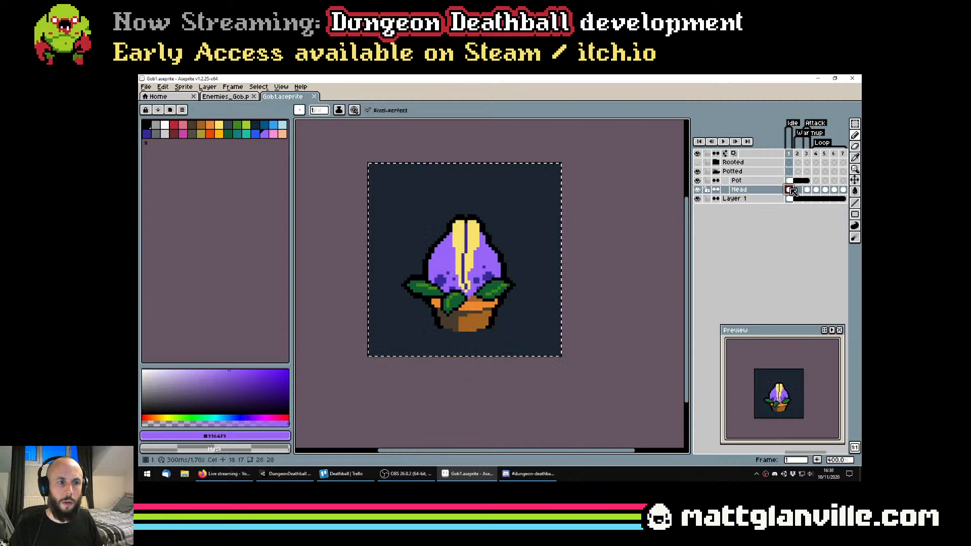
click(807, 190)
scroll(486, 239, down, 4)
key(ctrl+d)
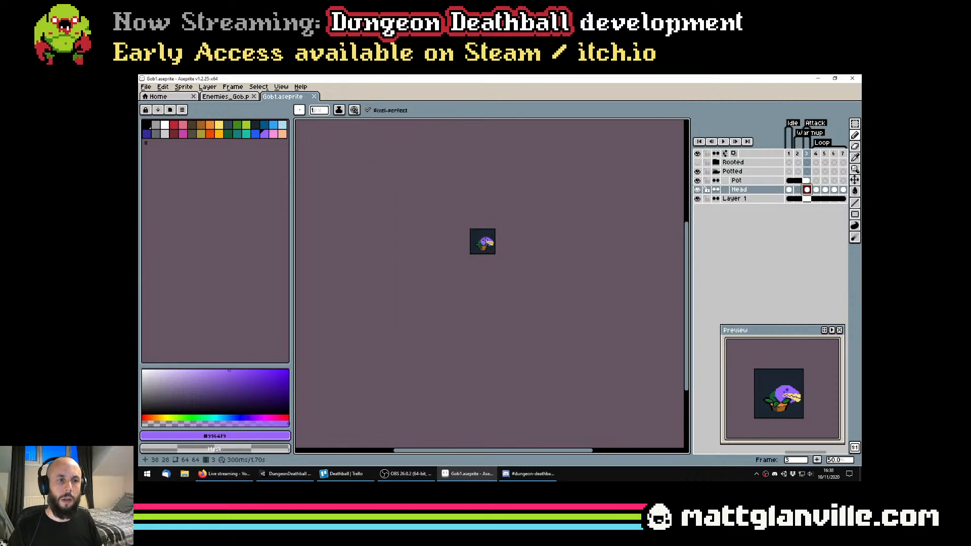
scroll(485, 241, up, 5)
scroll(523, 260, up, 1)
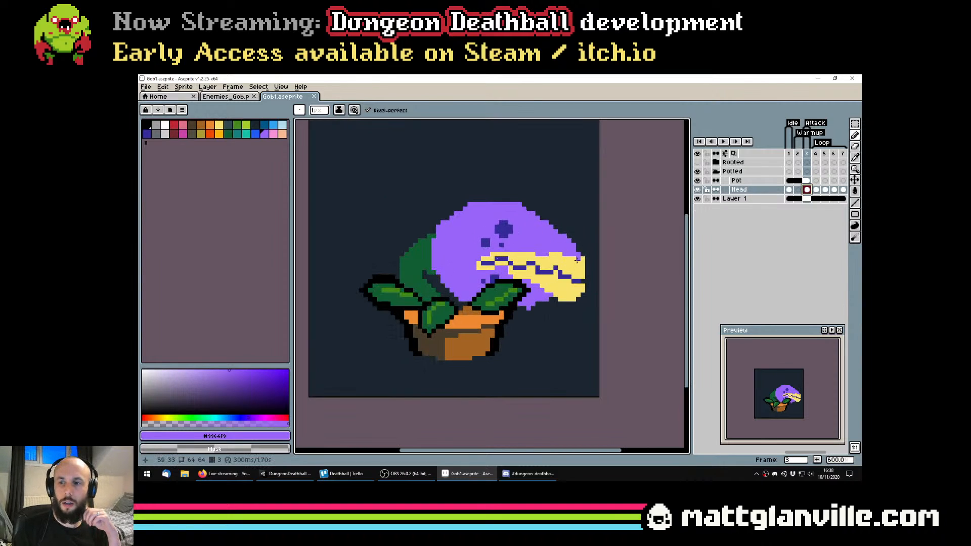
drag(514, 230, 506, 232)
scroll(433, 256, down, 1)
scroll(432, 256, up, 1)
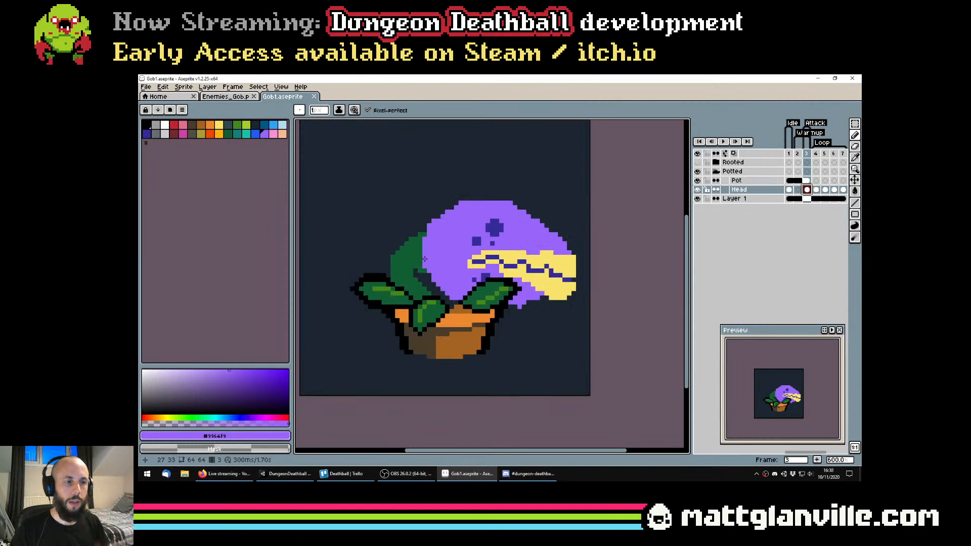
Try adding a black outside outline around the head and stem in frame 3
click(146, 124)
key(shift+o)
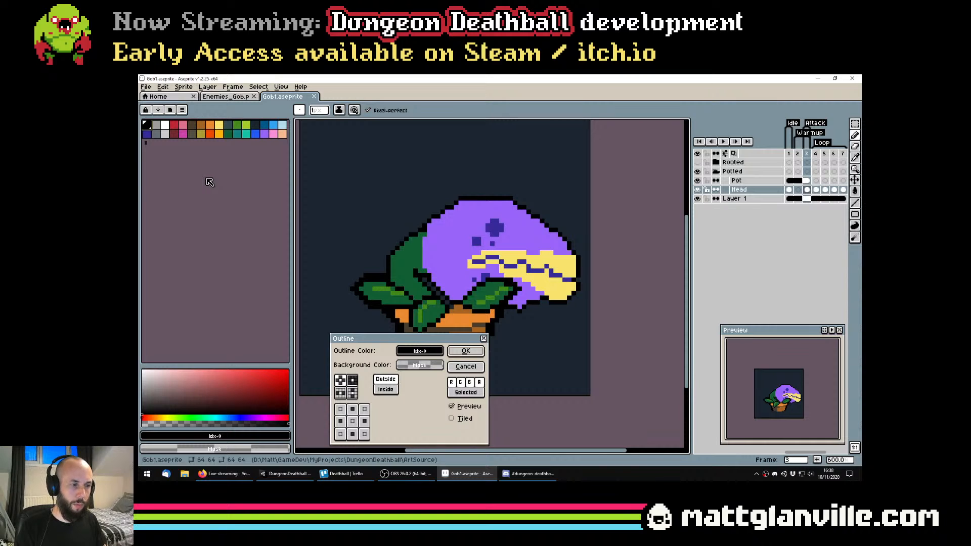
key(Return)
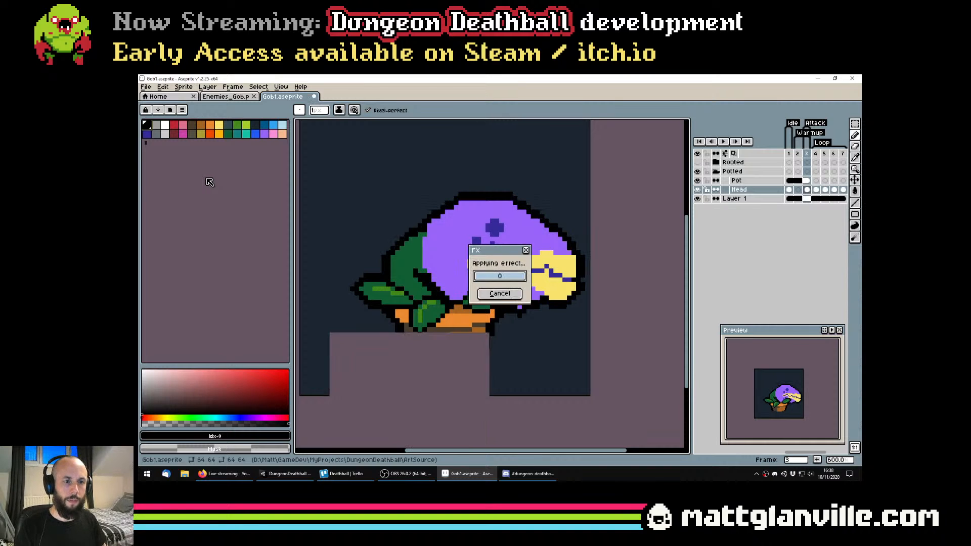
key(ctrl+z)
key(ctrl+z)
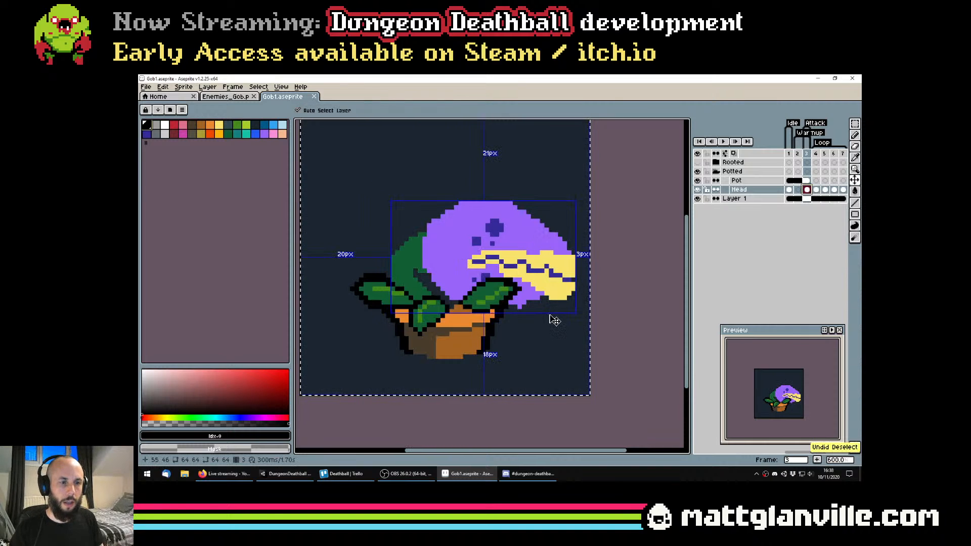
key(ctrl+y)
key(ctrl+y)
key(ctrl+y)
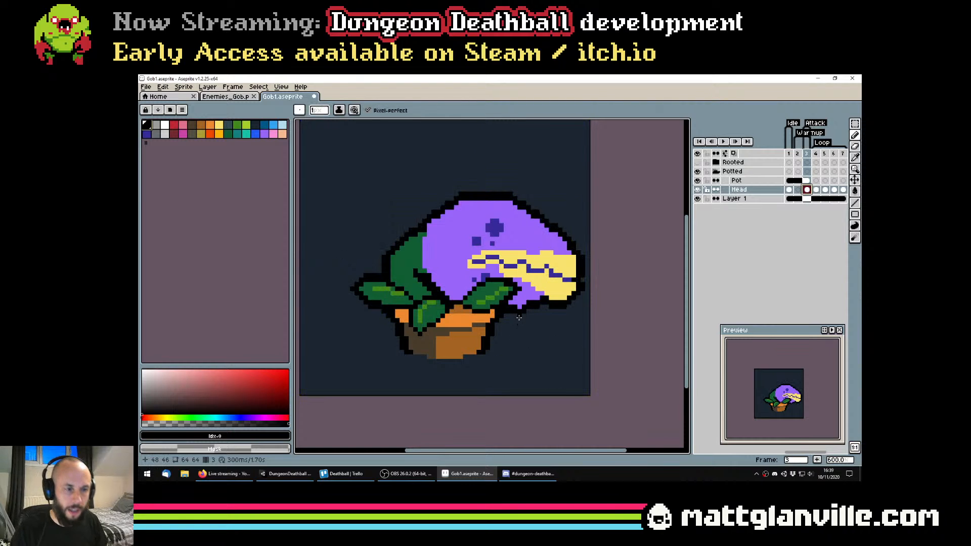
Inspect the outline beneath the head, compare the sprite with and without it, and undo the outline
scroll(520, 312, up, 9)
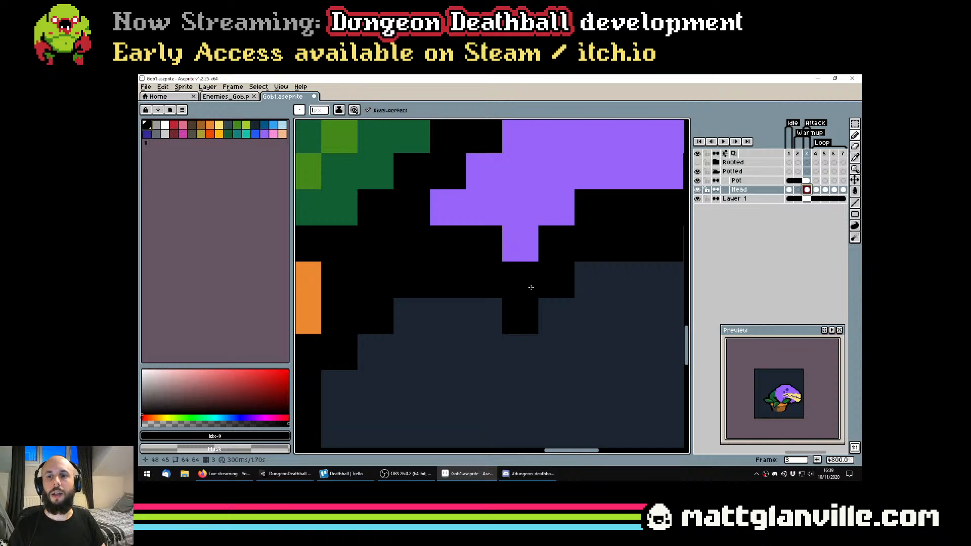
scroll(530, 290, down, 6)
scroll(547, 326, up, 4)
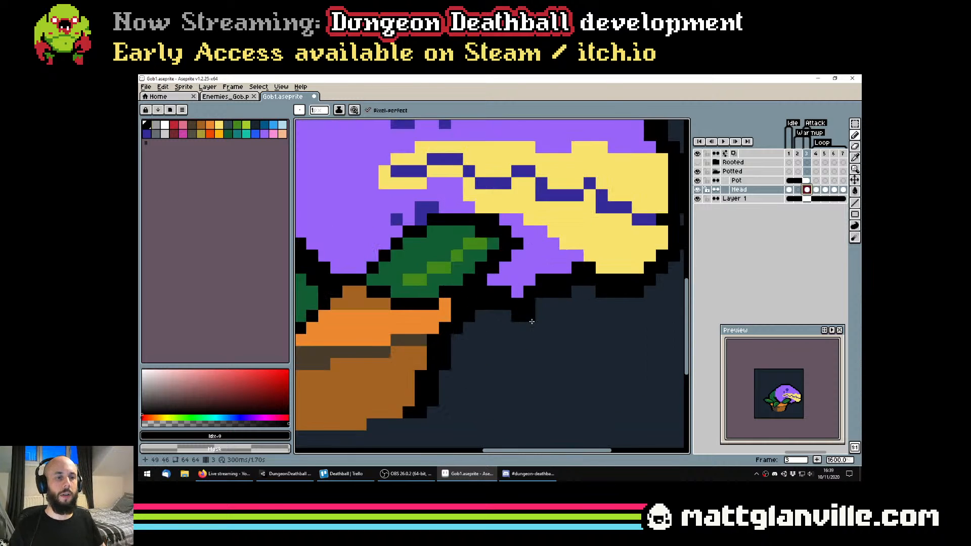
scroll(552, 338, down, 5)
key(ctrl+z)
key(ctrl+z)
key(ctrl+z)
key(ctrl+y)
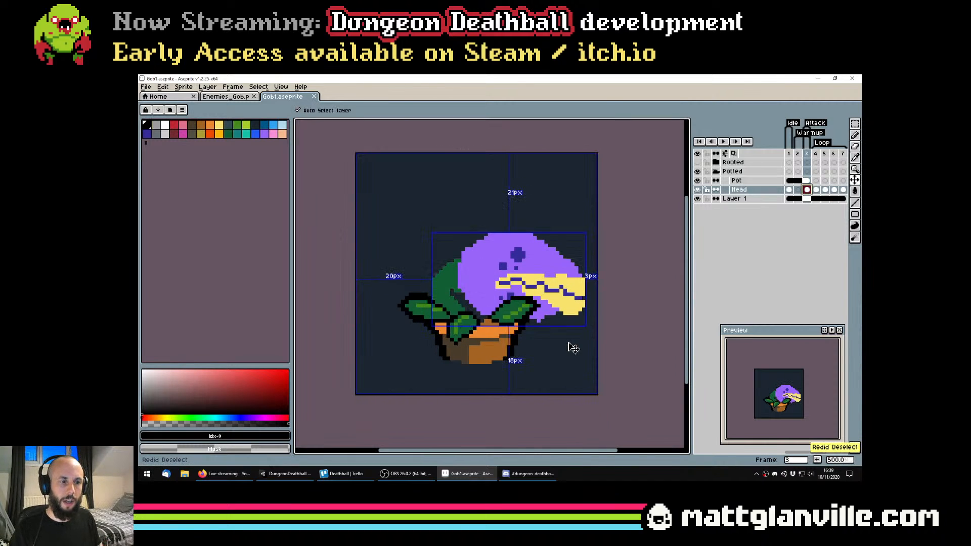
key(ctrl+y)
key(ctrl+y)
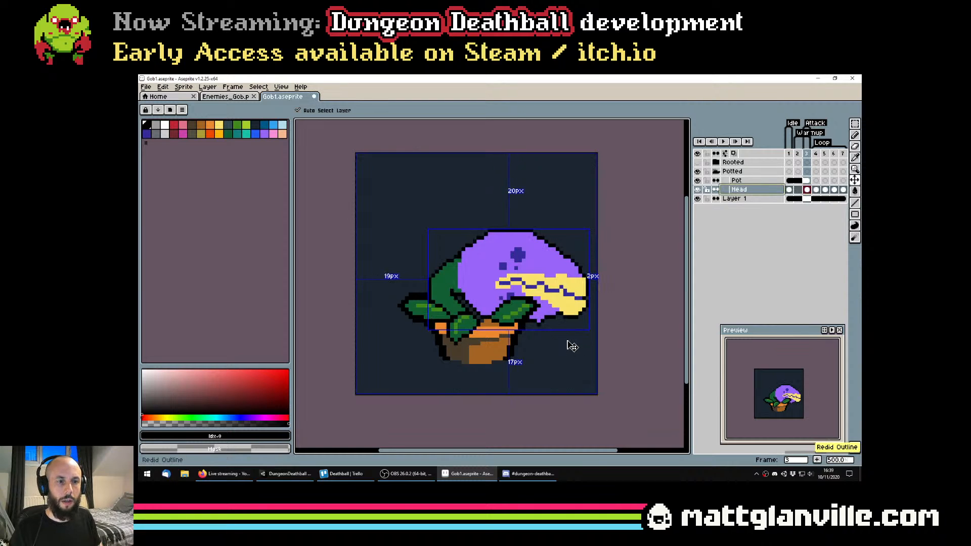
key(ctrl+z)
Smooth the underside of the head beside the right leaf with purple pixels and erase the protruding pixel
scroll(564, 337, up, 2)
scroll(524, 302, up, 1)
alt+click(523, 304)
click(510, 317)
scroll(511, 316, down, 3)
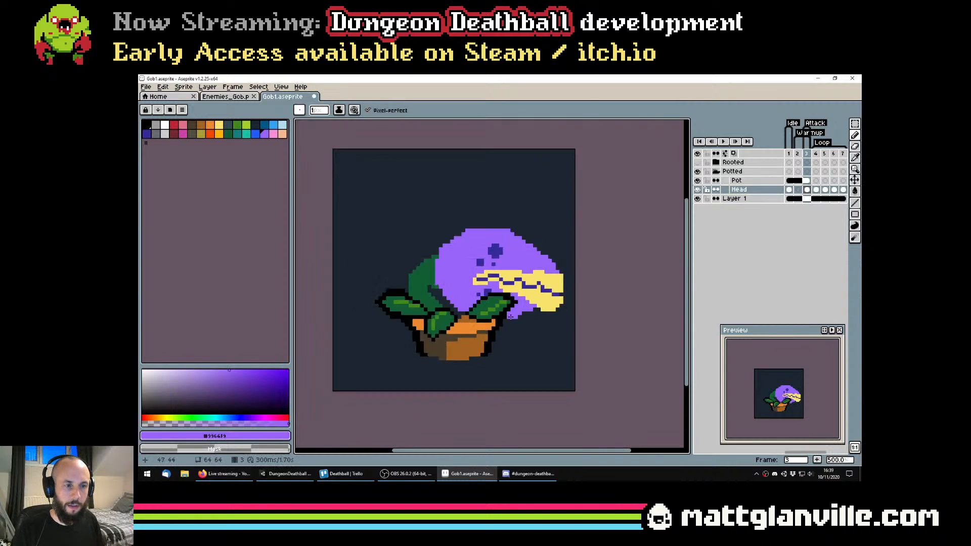
scroll(512, 319, up, 1)
key(e)
scroll(513, 321, up, 2)
scroll(516, 325, down, 3)
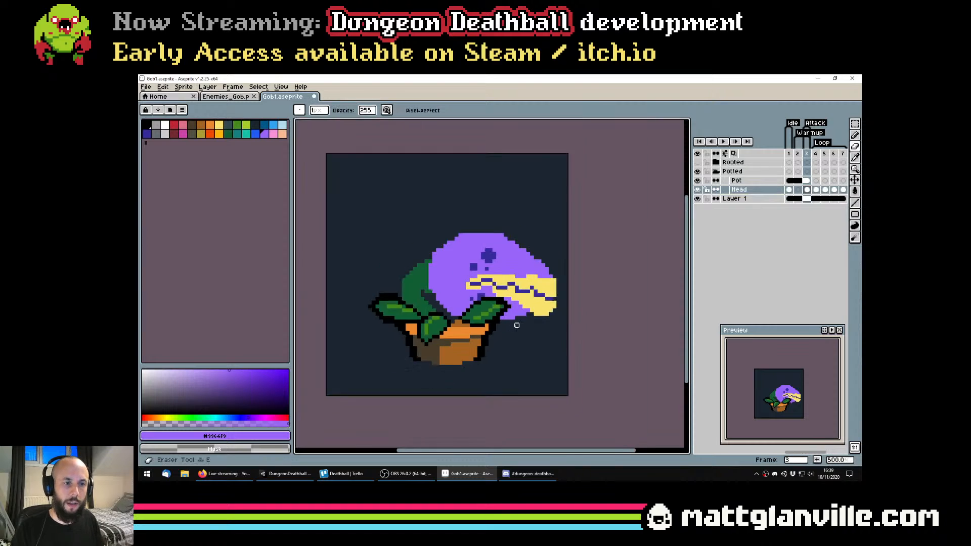
Extend the lowest purple pixel row beneath the head toward the yellow lower jaw and save the sprite
scroll(516, 325, down, 2)
scroll(517, 329, up, 3)
key(i)
scroll(518, 336, up, 2)
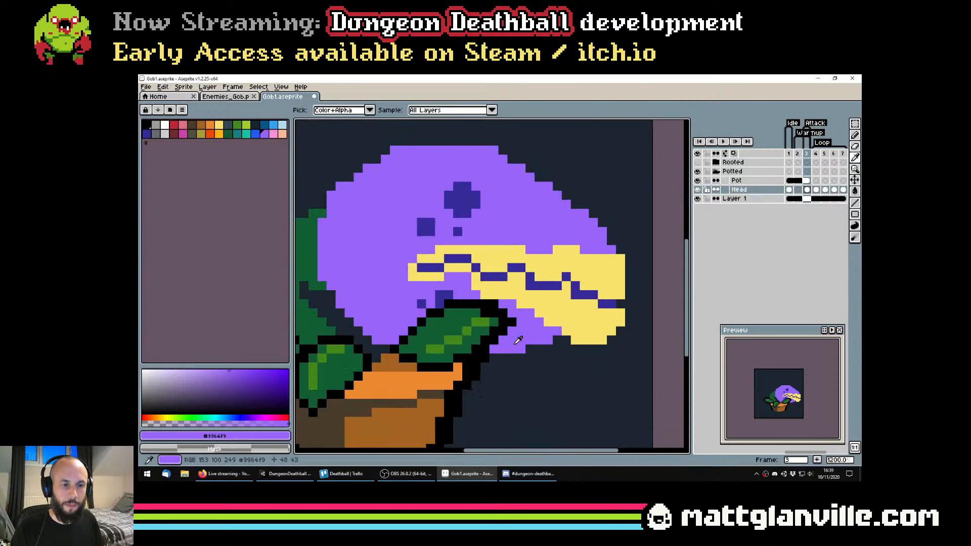
key(b)
drag(526, 348, 554, 349)
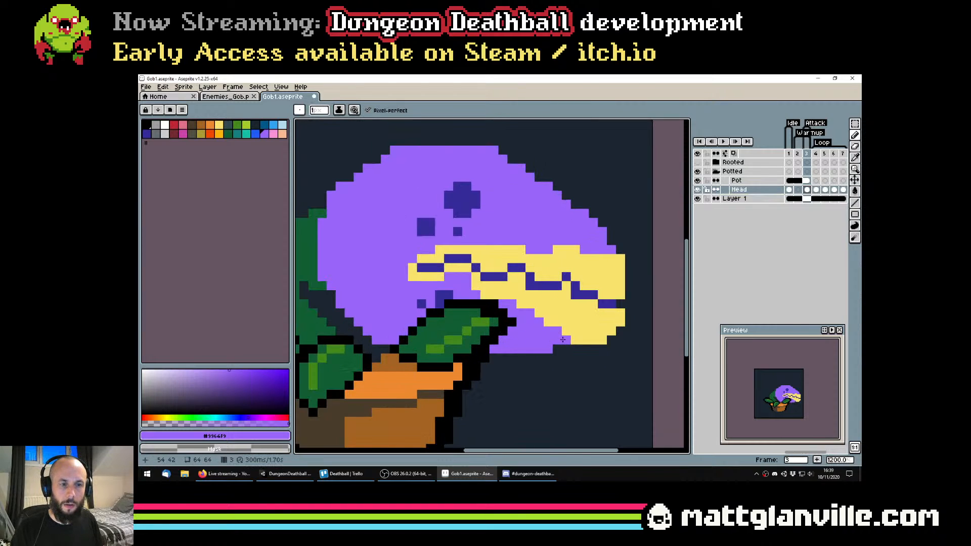
scroll(562, 340, down, 6)
scroll(592, 355, up, 6)
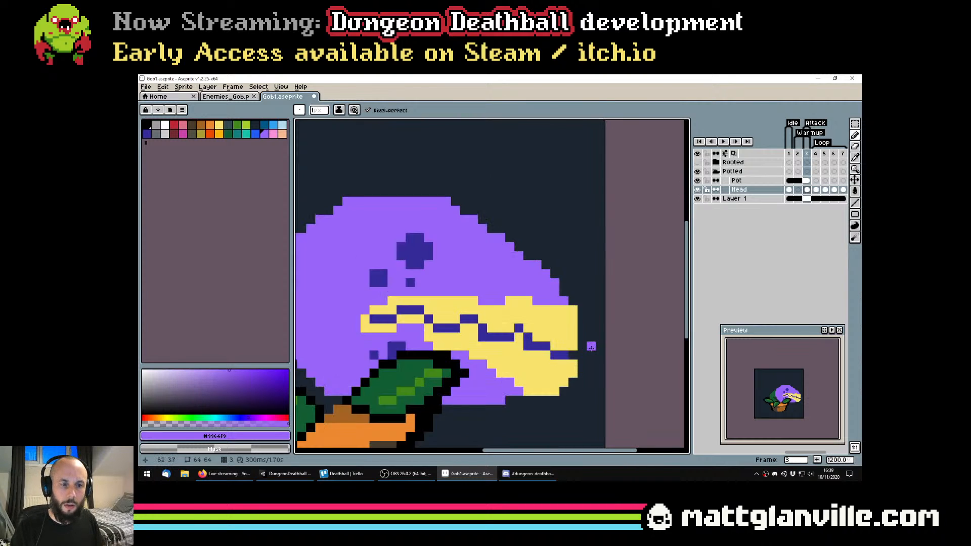
scroll(587, 338, down, 5)
key(ctrl+s)
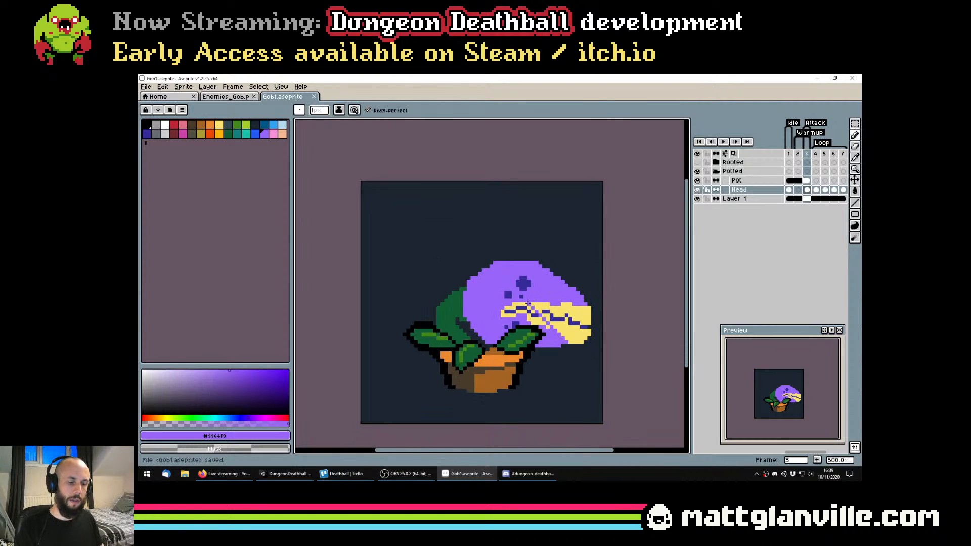
Add a black outside outline around the head and stem in frame 3
key(shift+o)
key(Escape)
click(151, 131)
key(shift+o)
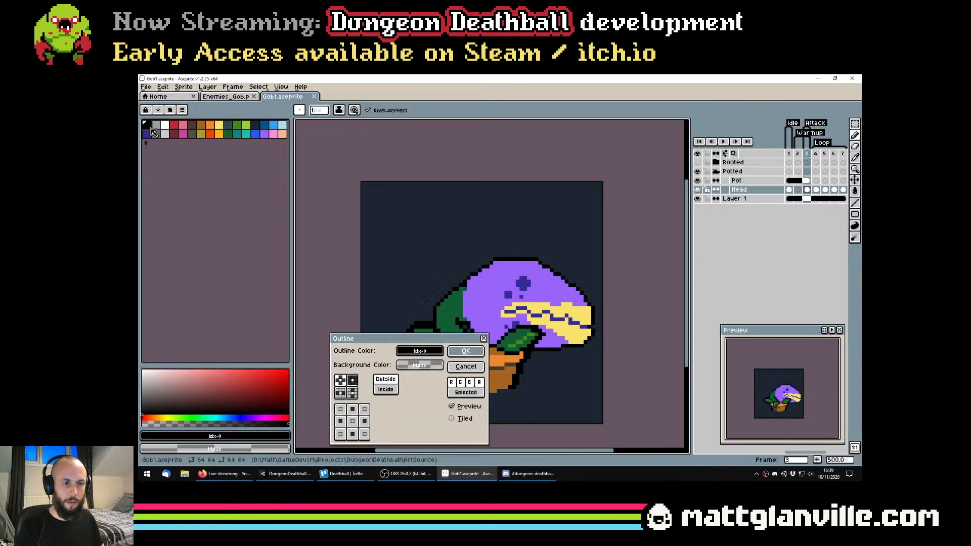
key(Return)
scroll(575, 340, down, 2)
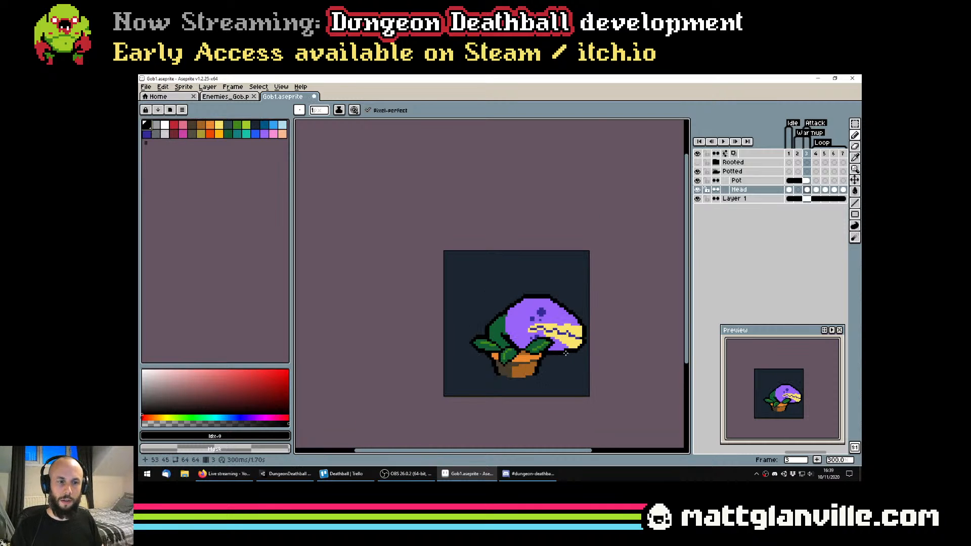
scroll(564, 350, up, 1)
scroll(504, 350, up, 5)
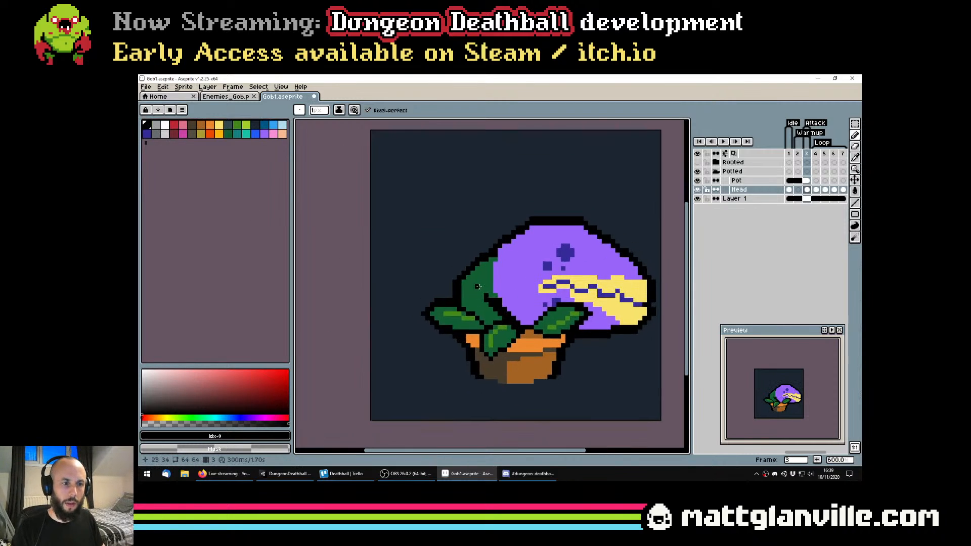
scroll(465, 305, down, 4)
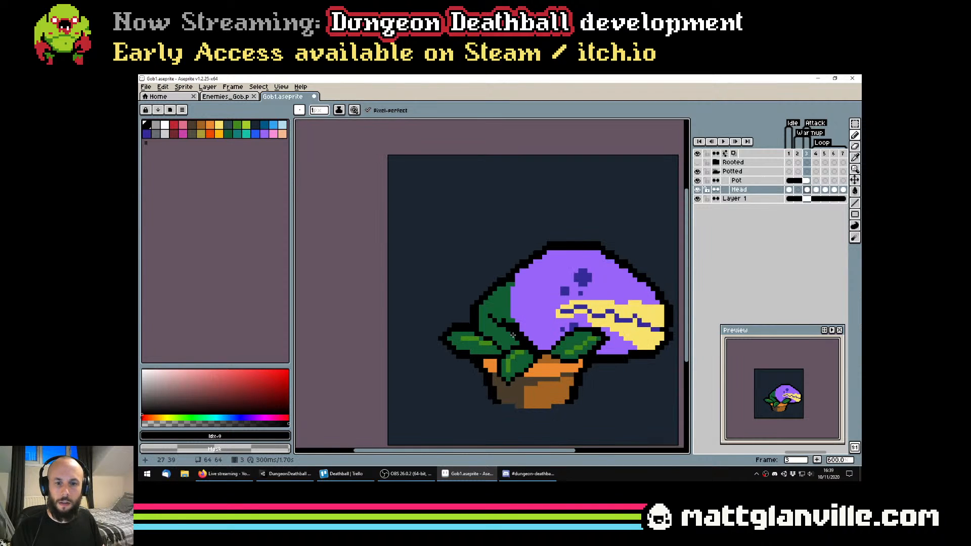
Draw a black crease running from the head's lower edge into the stem, undoing stray strokes and filling its gap
scroll(543, 336, up, 5)
mouse_move(543, 335)
mouse_down()
mouse_move(551, 368)
mouse_move(585, 370)
mouse_move(548, 368)
mouse_move(583, 369)
mouse_move(493, 340)
mouse_move(482, 322)
mouse_up()
key(ctrl+z)
scroll(582, 366, down, 4)
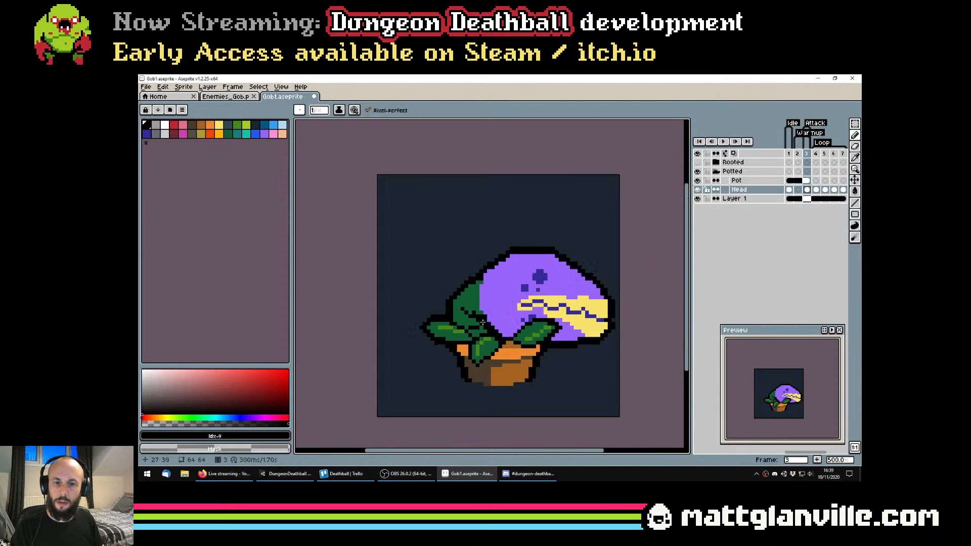
scroll(482, 322, up, 2)
key(ctrl+z)
key(ctrl+z)
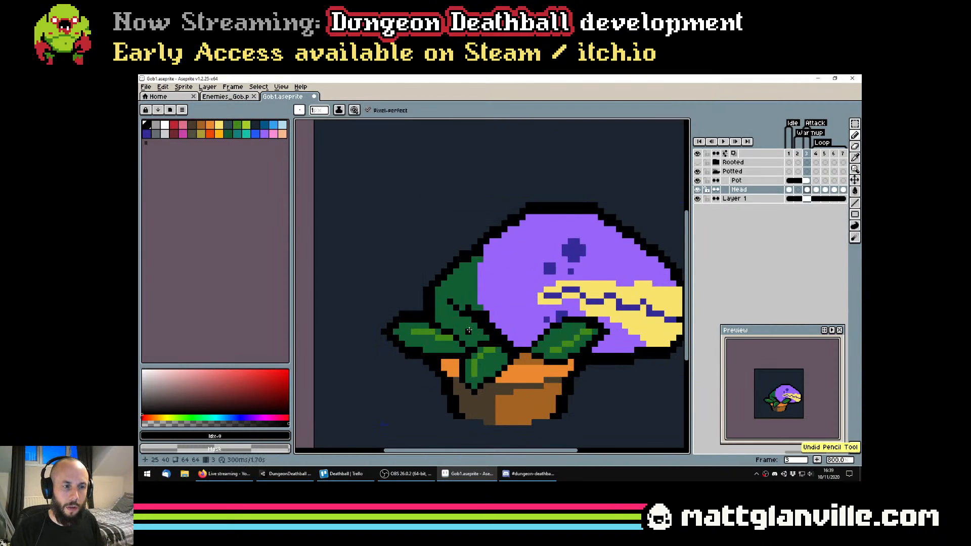
scroll(477, 330, down, 1)
scroll(486, 326, up, 3)
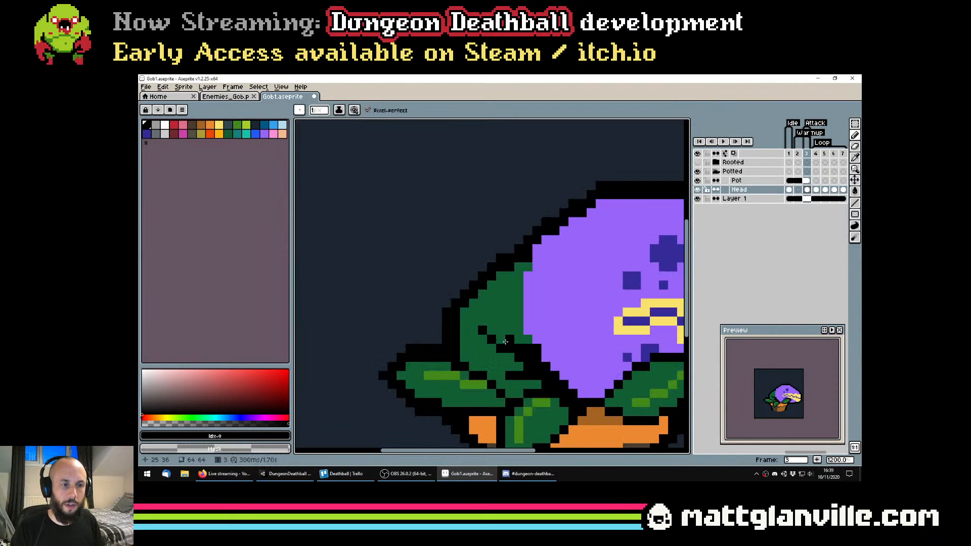
click(491, 332)
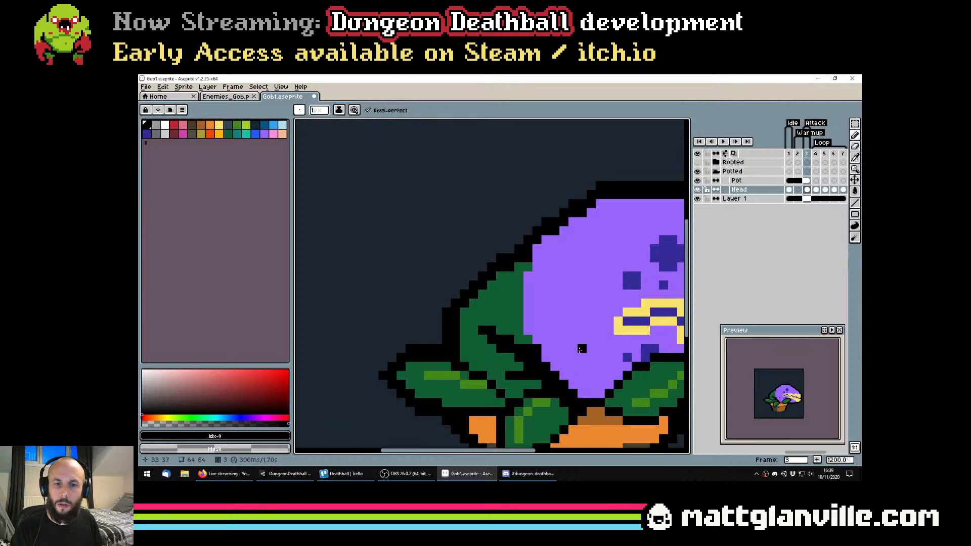
scroll(580, 349, down, 5)
scroll(523, 305, up, 2)
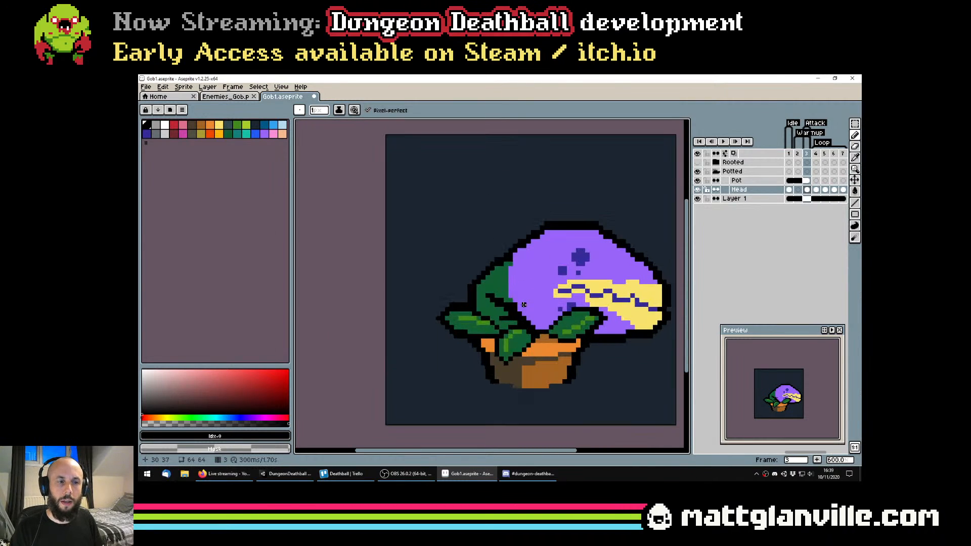
Add purple pixels where the head meets the stem, undo the last stroke, and save the sprite
scroll(509, 281, up, 2)
alt+click(517, 262)
drag(508, 268, 509, 282)
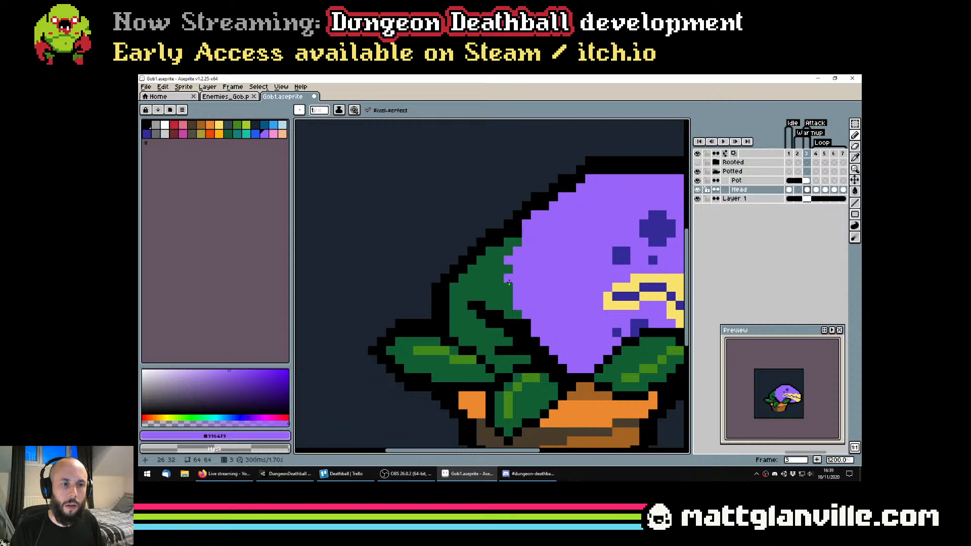
key(ctrl+z)
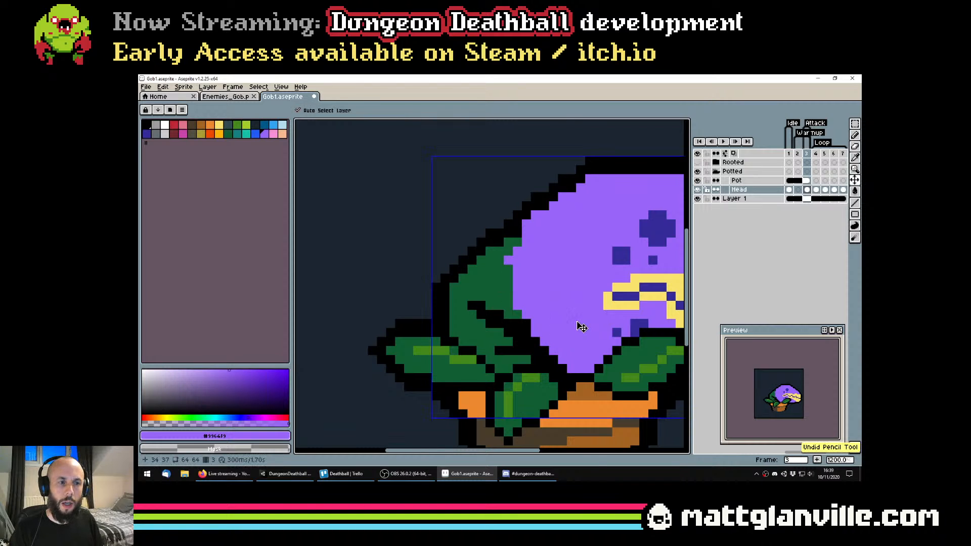
drag(581, 327, 365, 299)
scroll(370, 296, down, 3)
key(ctrl+s)
scroll(455, 298, up, 1)
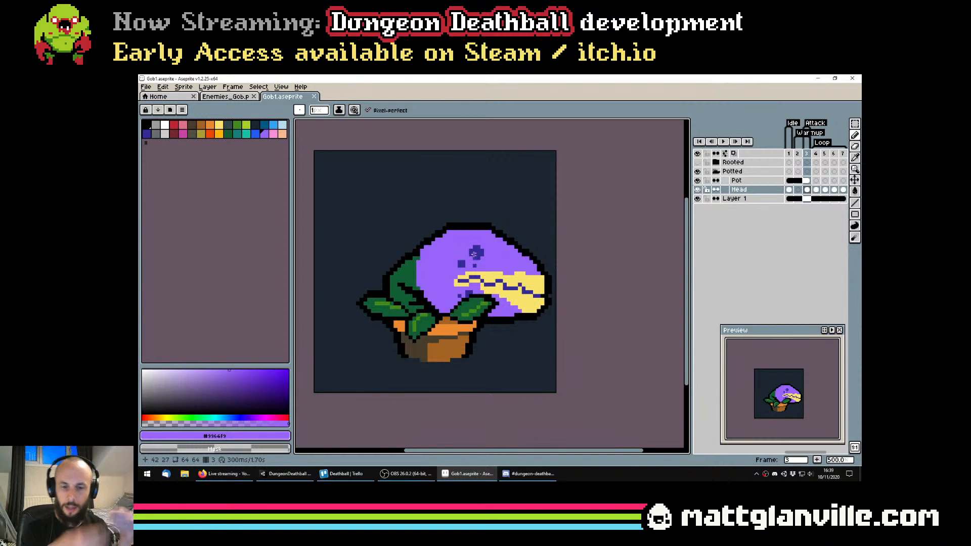
Try filling the stem with the lighter green of the leaf highlights, and undo the fill
scroll(361, 280, up, 1)
scroll(391, 298, down, 2)
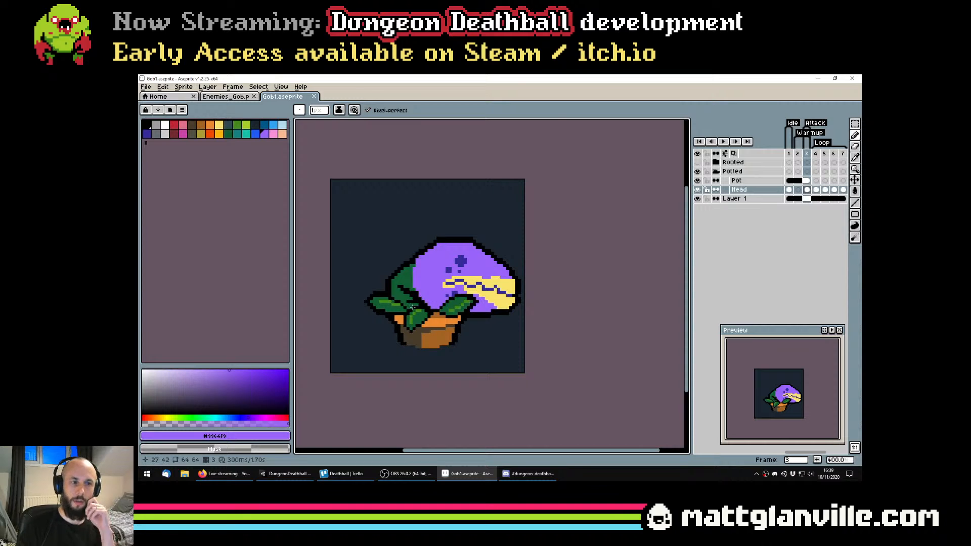
scroll(413, 307, up, 3)
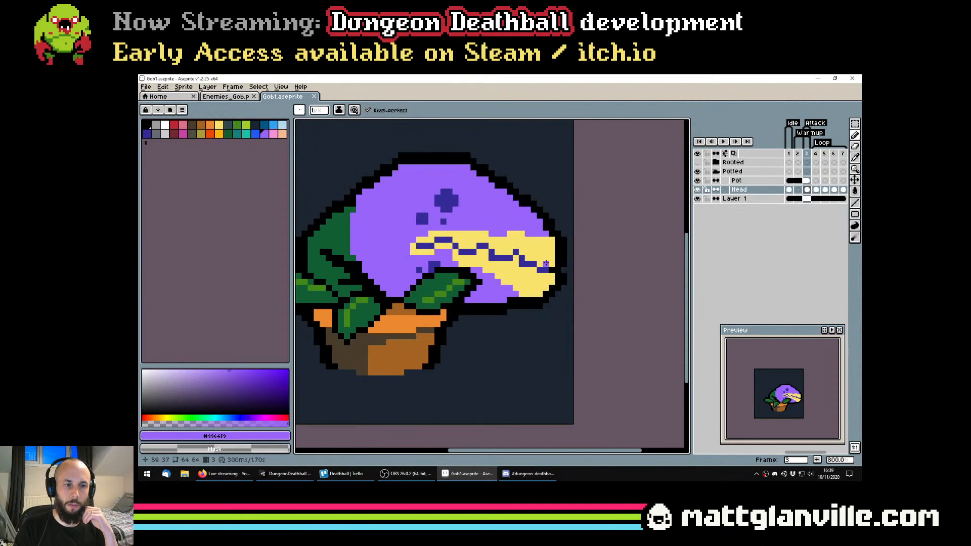
scroll(448, 264, down, 2)
drag(342, 238, 367, 257)
scroll(367, 256, up, 2)
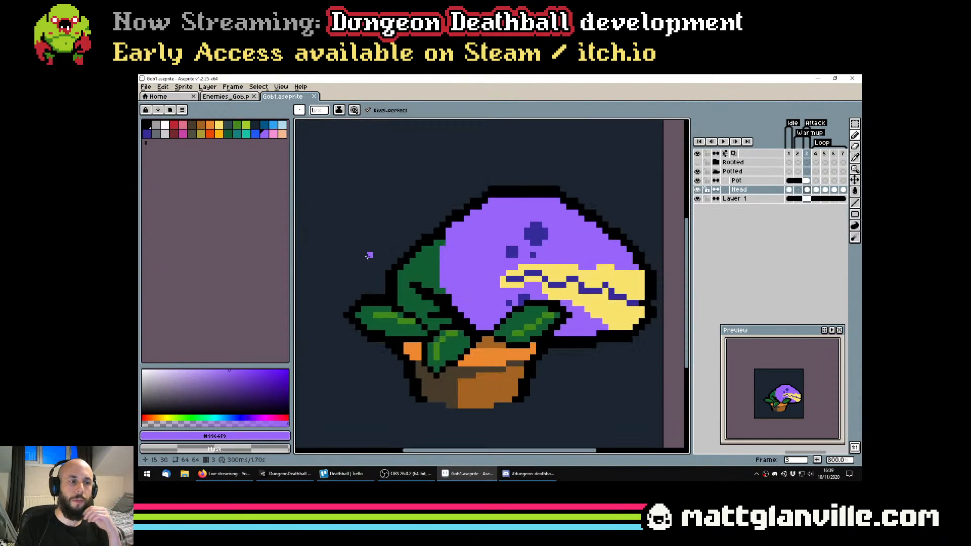
alt+click(422, 271)
alt+click(427, 295)
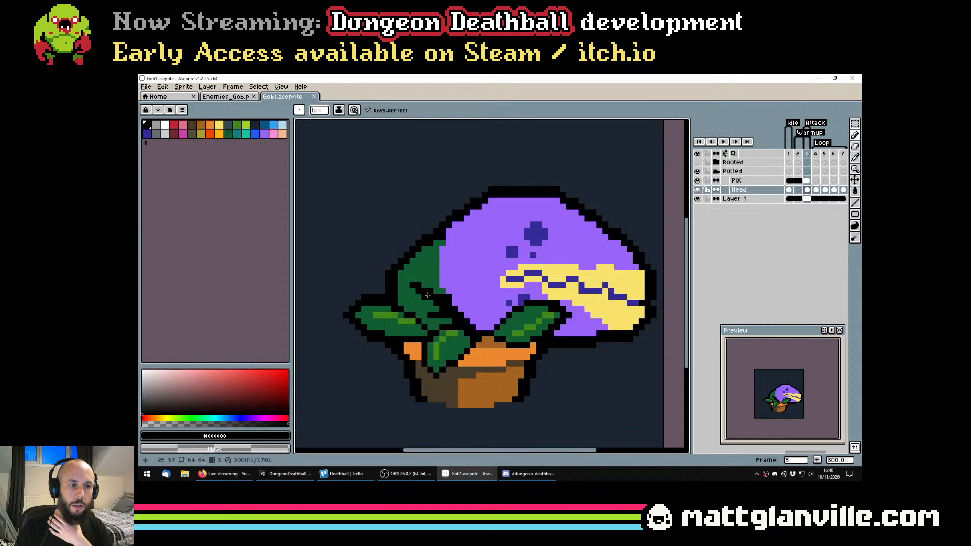
alt+click(403, 321)
key(g)
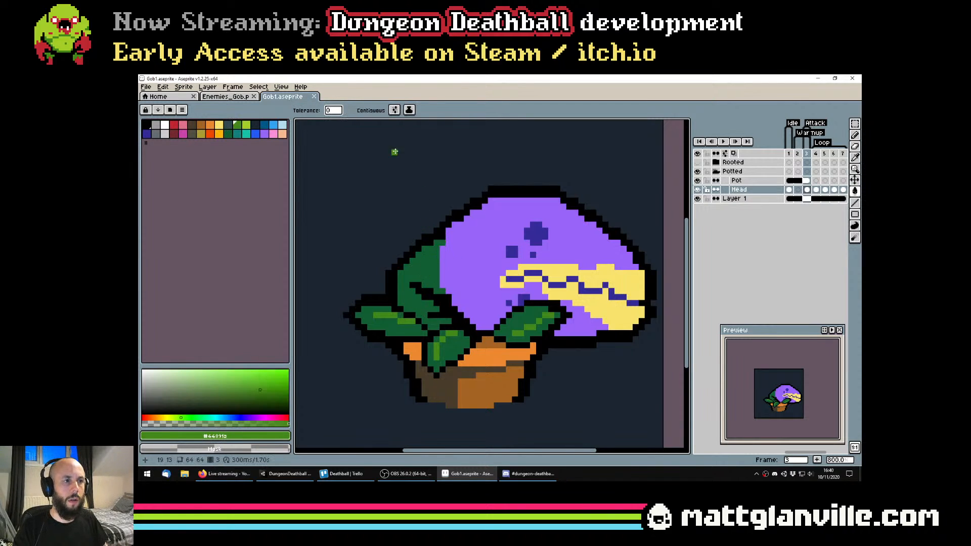
click(435, 268)
scroll(446, 272, down, 1)
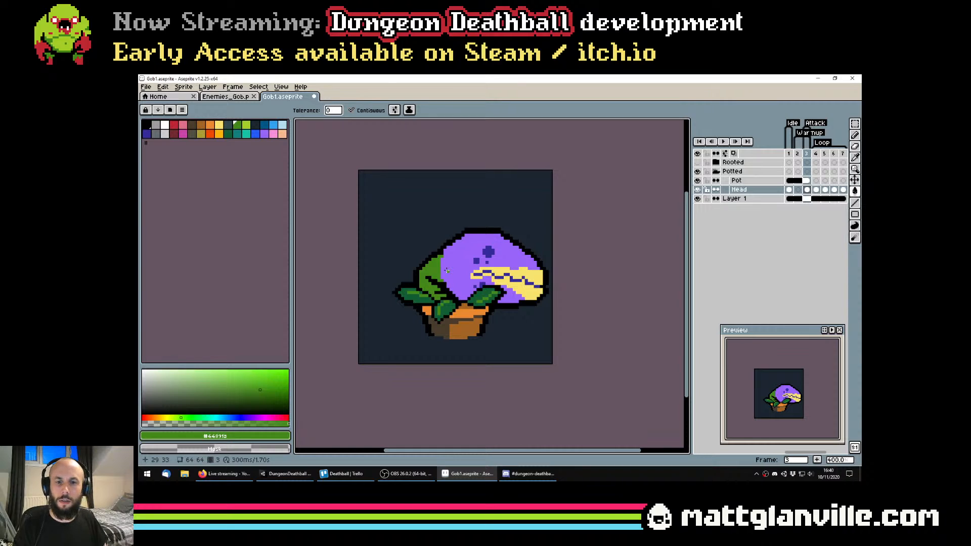
key(ctrl+z)
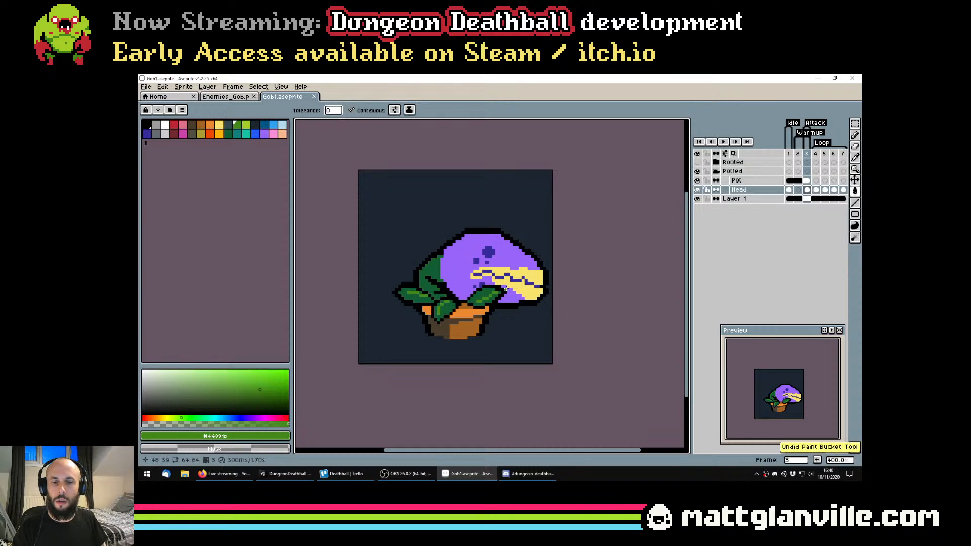
Try filling the stem with the yellow of the mouth, and undo the fill
scroll(509, 285, down, 1)
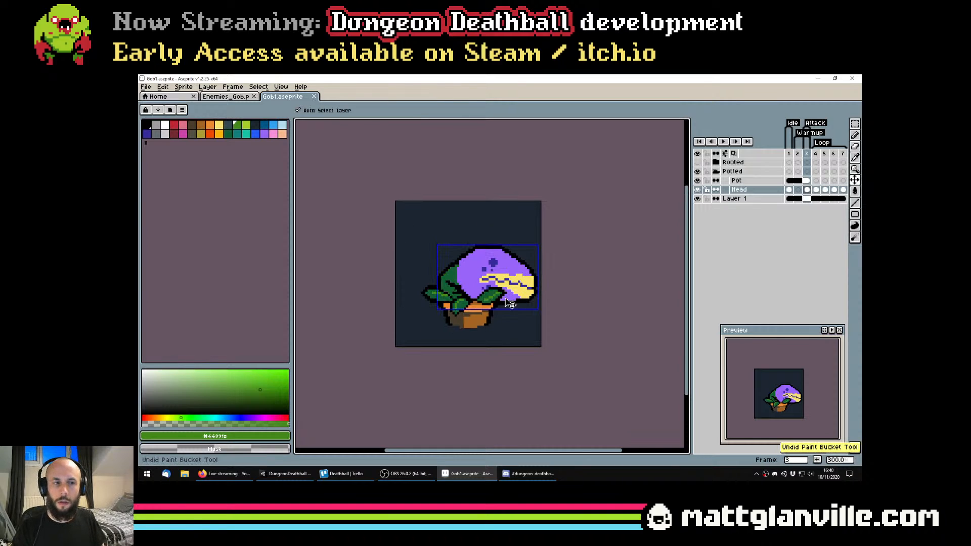
scroll(548, 267, up, 2)
alt+click(548, 267)
click(413, 271)
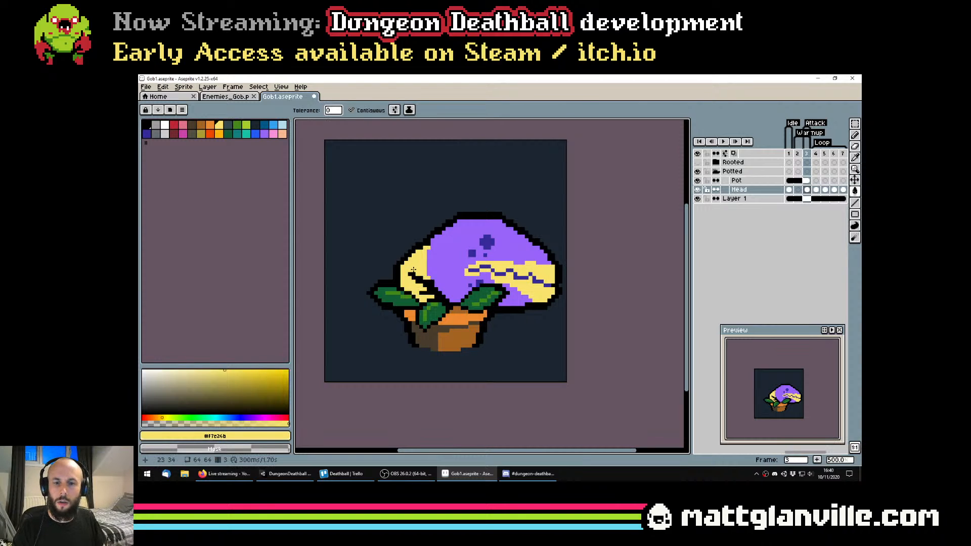
scroll(471, 270, down, 3)
scroll(470, 271, up, 3)
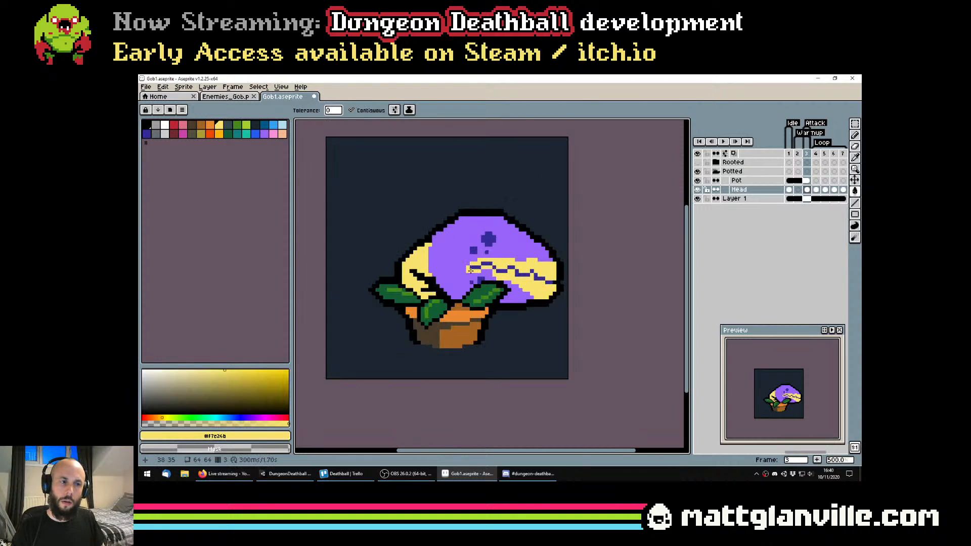
key(ctrl+z)
Try filling the stem with the head's purple, undo the fill, and save the sprite
alt+click(445, 265)
click(418, 262)
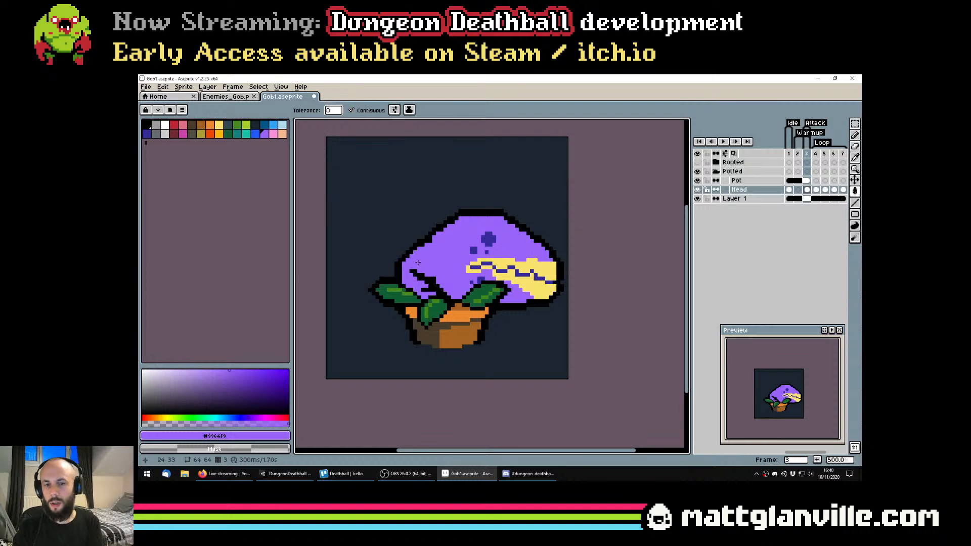
key(ctrl+z)
key(ctrl+s)
Draw a dark green vein from the stem into the purple head, level with the mouth corner
scroll(504, 288, up, 4)
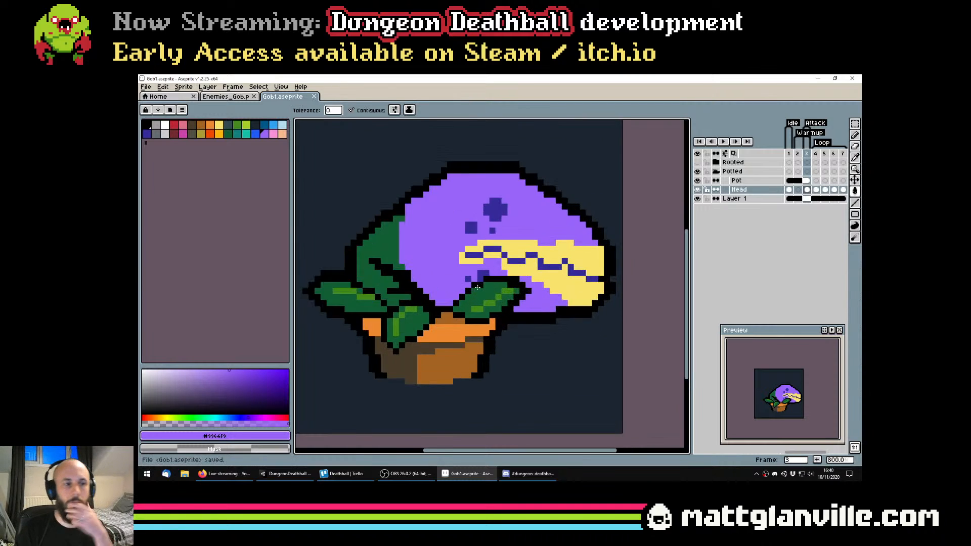
drag(504, 287, 523, 287)
alt+click(428, 269)
click(457, 269)
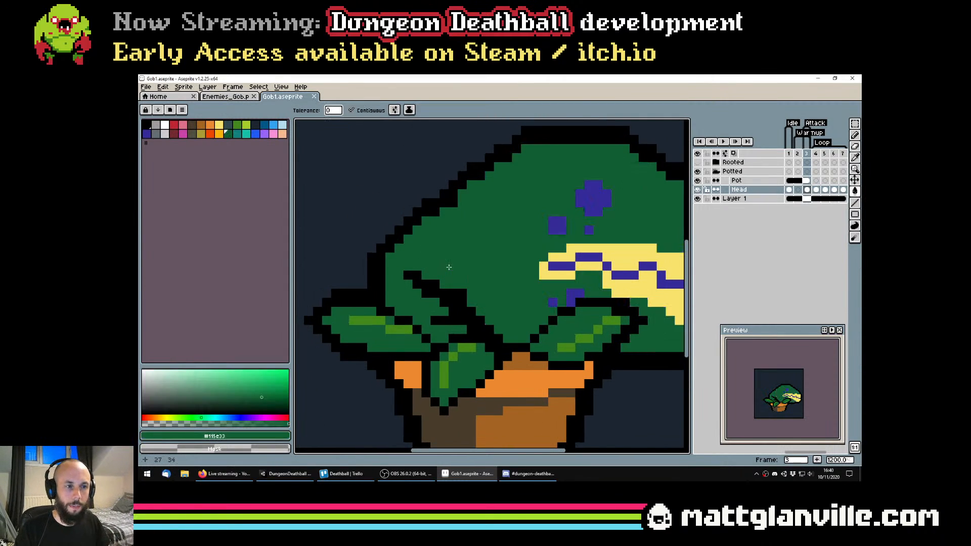
key(ctrl+z)
key(b)
mouse_move(452, 265)
mouse_down()
mouse_move(487, 263)
mouse_move(511, 283)
mouse_move(455, 275)
mouse_move(477, 273)
mouse_move(456, 282)
mouse_up()
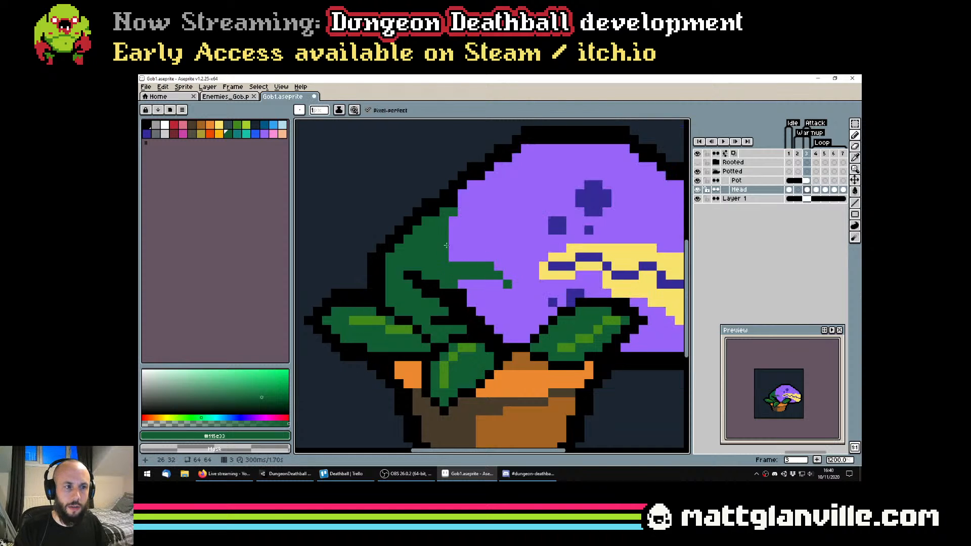
Draw a forked dark green vein higher on the head, add a downward branch to the lower vein, and inspect the sprite
mouse_move(452, 230)
mouse_down()
mouse_move(485, 218)
mouse_move(490, 204)
mouse_move(452, 227)
mouse_move(481, 215)
mouse_move(476, 250)
mouse_move(471, 236)
mouse_move(498, 240)
mouse_up()
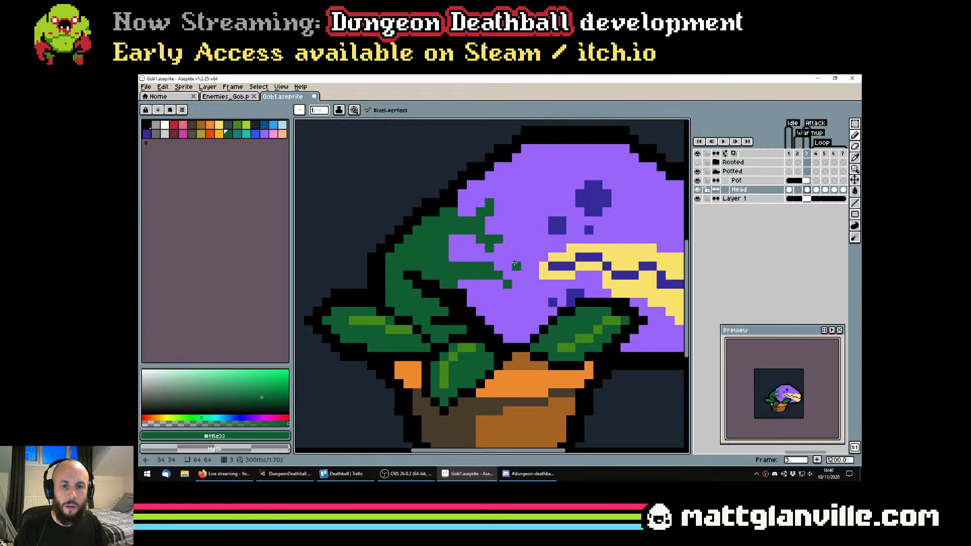
click(471, 282)
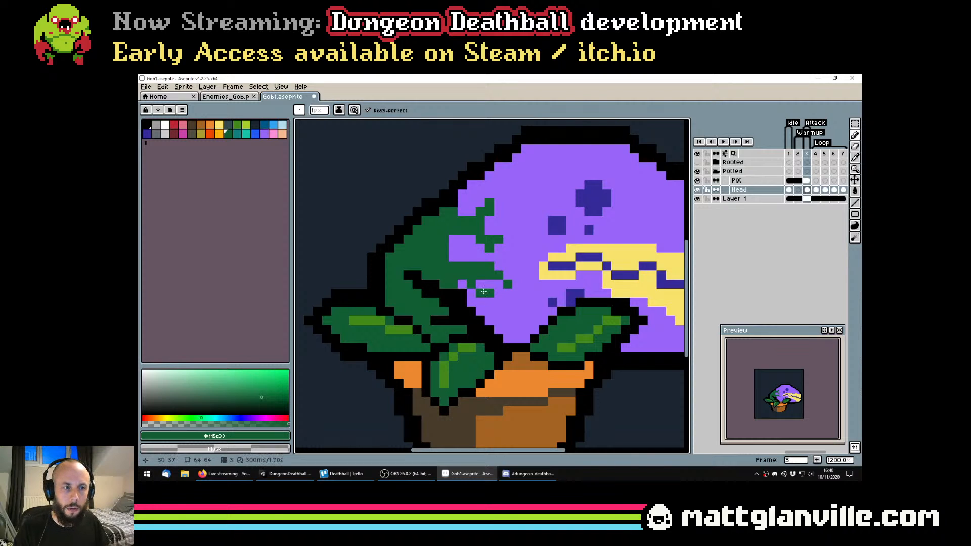
click(472, 285)
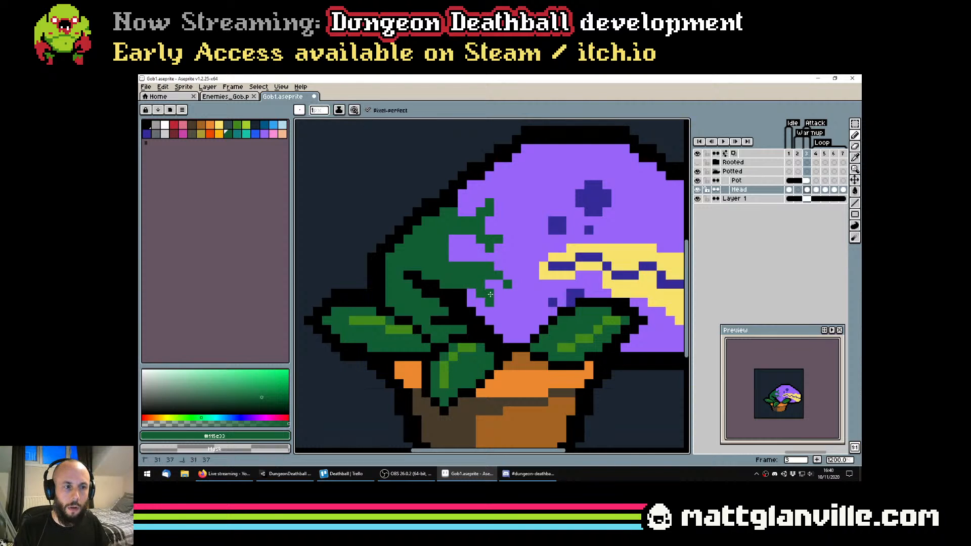
scroll(488, 268, down, 2)
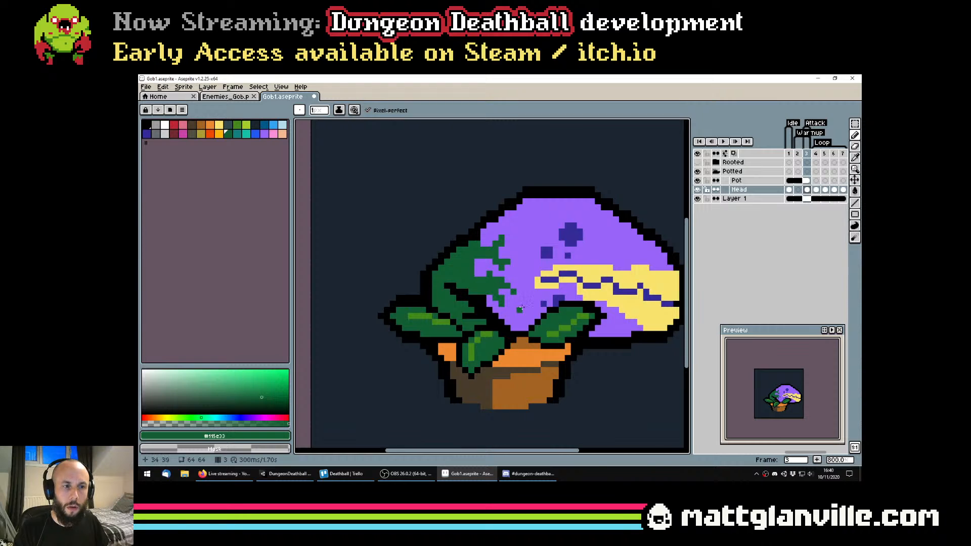
scroll(521, 307, down, 2)
scroll(788, 402, up, 3)
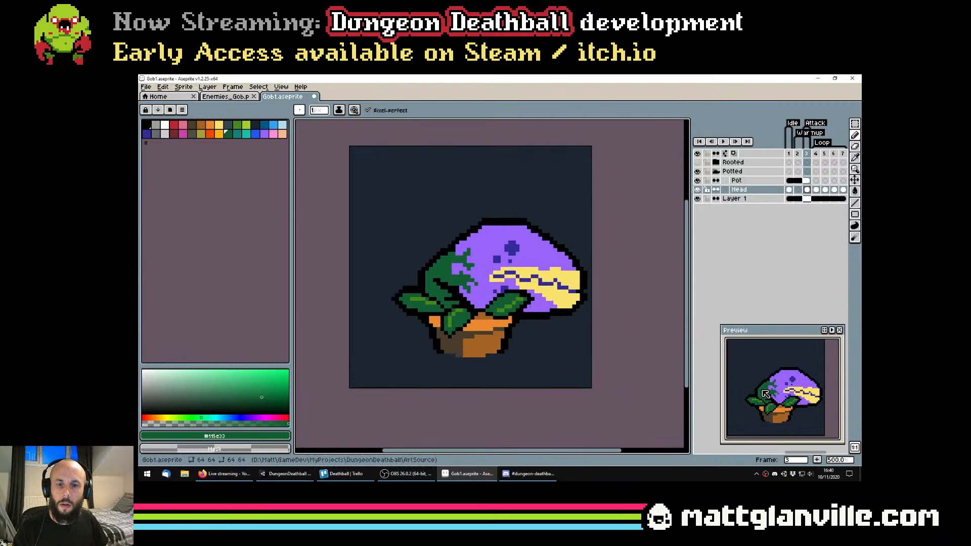
Try filling the stem and veins with the leaves' lighter green, and undo the fill
key(g)
scroll(469, 279, up, 1)
alt+click(435, 310)
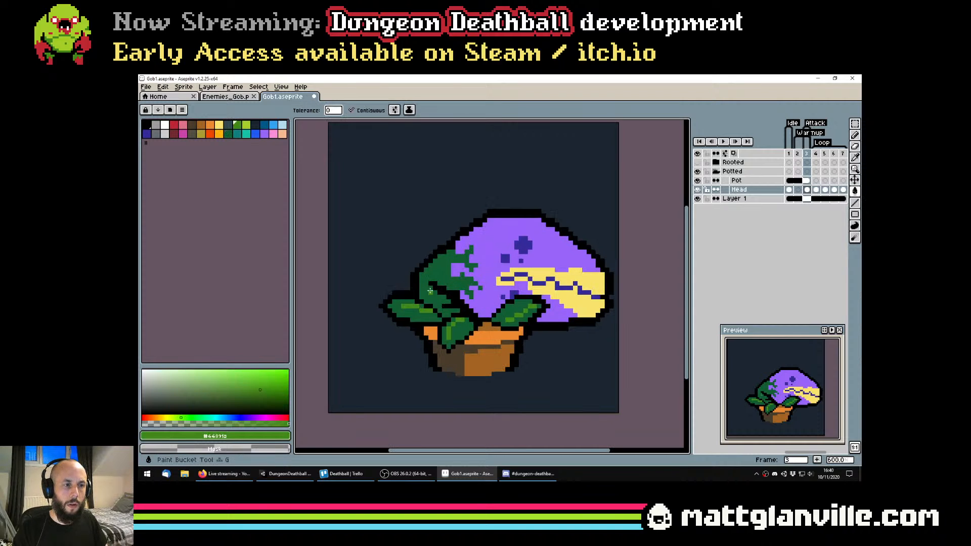
click(450, 283)
scroll(461, 281, down, 2)
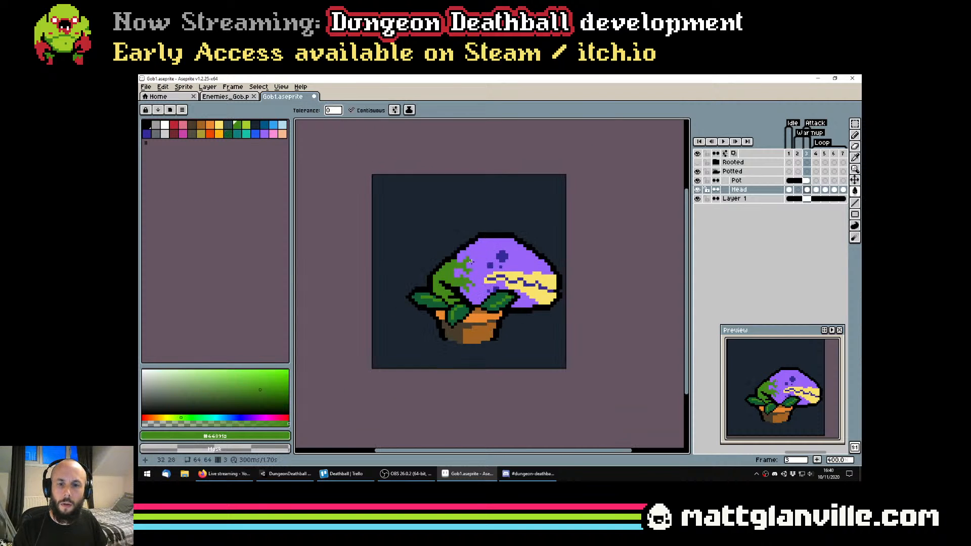
key(ctrl+z)
Try recolouring the stem and veins with dark slate grey and with the dark navy #1b2632
scroll(439, 284, up, 2)
alt+click(441, 276)
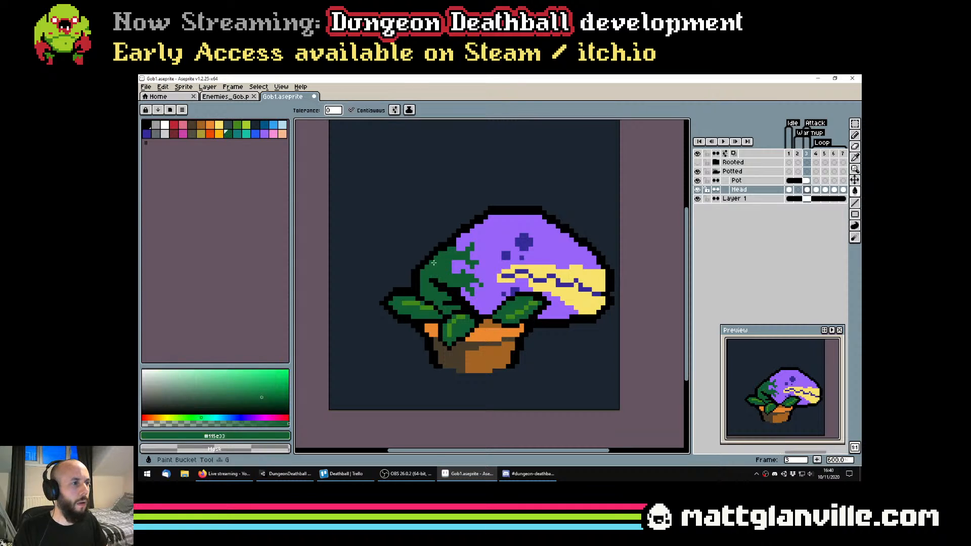
click(228, 125)
click(443, 268)
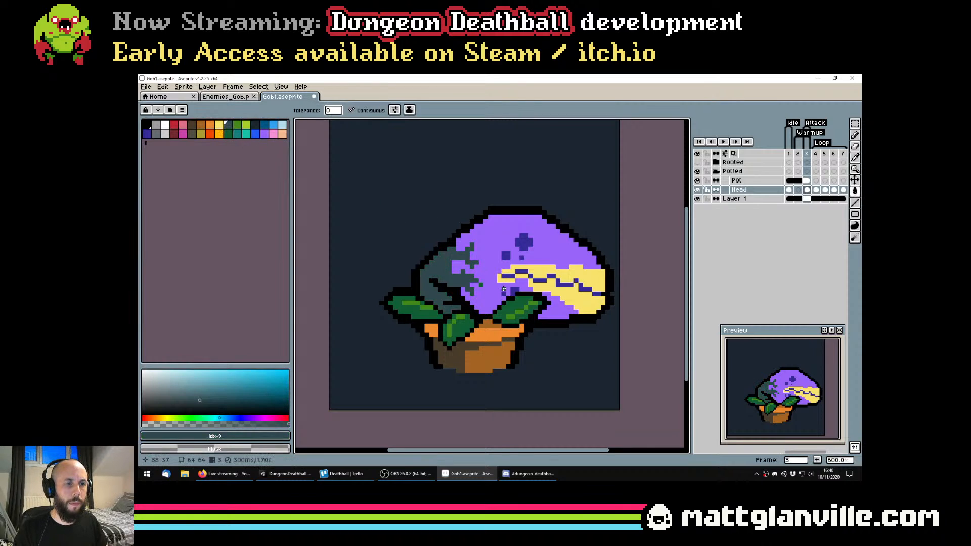
scroll(556, 328, down, 1)
scroll(503, 308, up, 1)
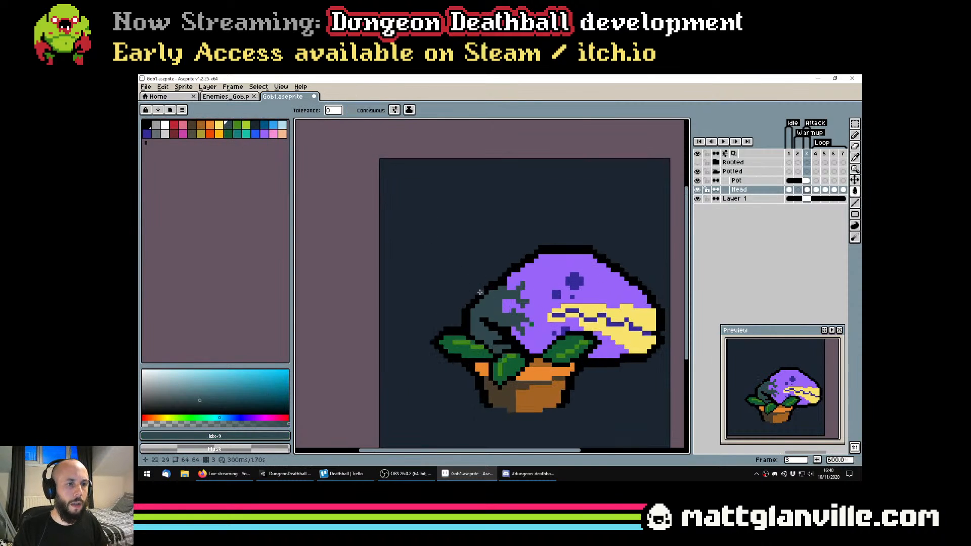
click(503, 307)
key(ctrl+z)
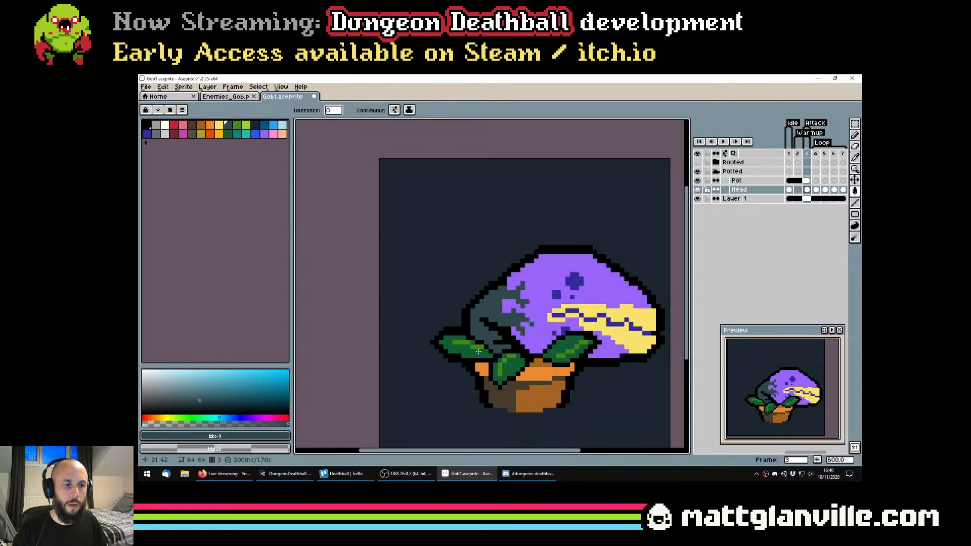
scroll(498, 317, down, 3)
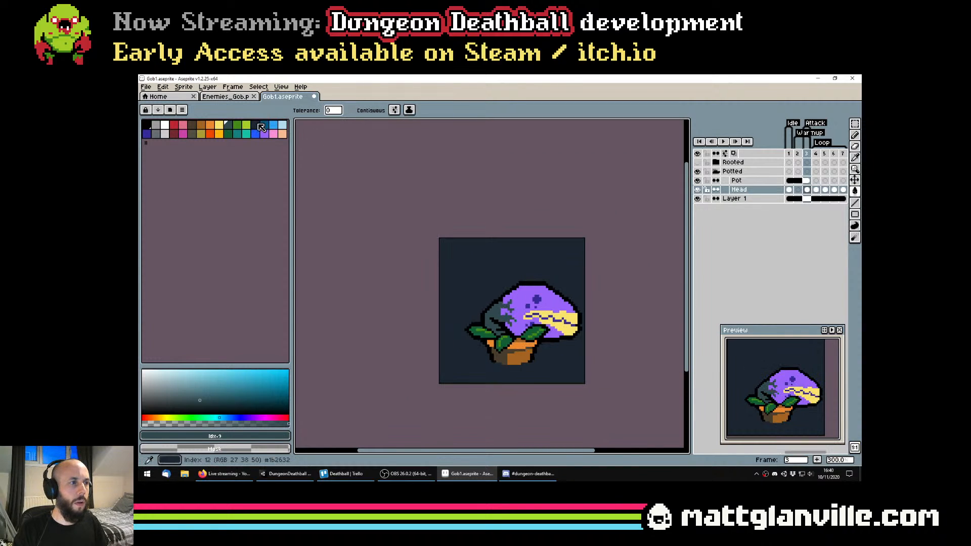
click(261, 127)
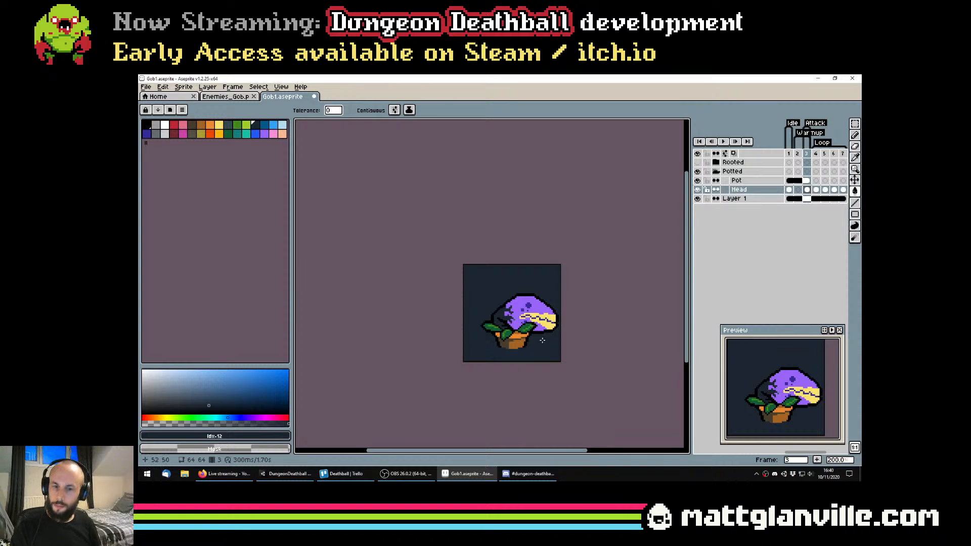
Fill the stem and veins with the dark indigo of palette index 16, and save the sprite
click(146, 134)
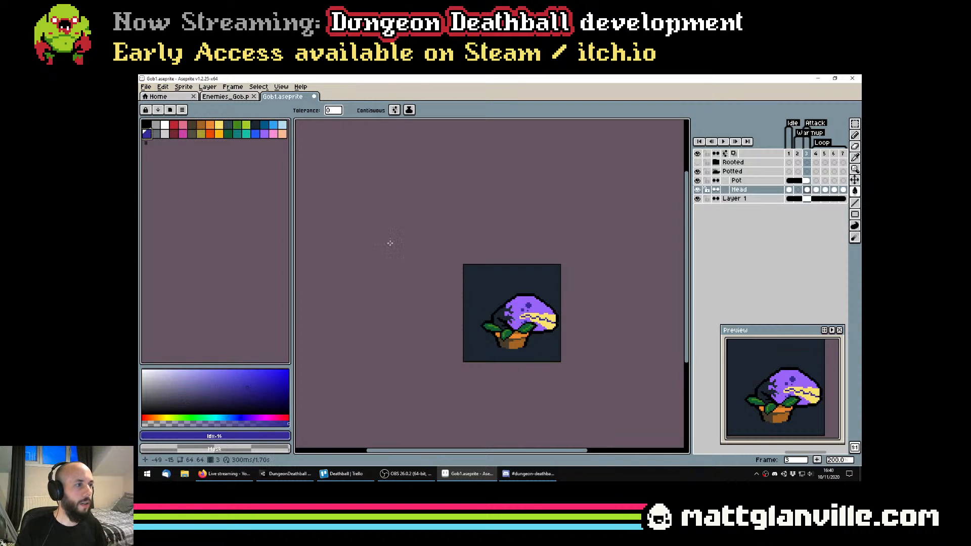
scroll(525, 303, up, 2)
click(473, 321)
scroll(498, 333, down, 2)
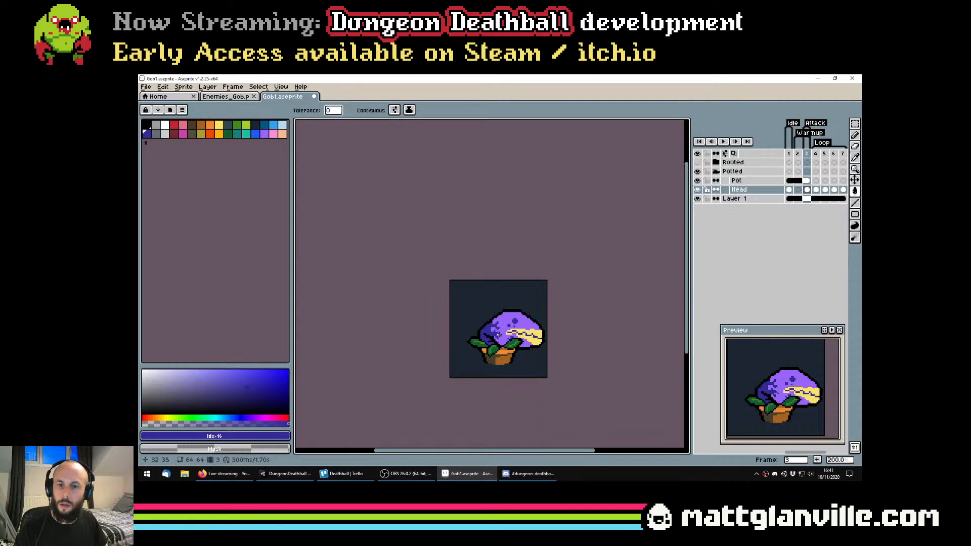
scroll(493, 332, up, 3)
scroll(506, 332, down, 3)
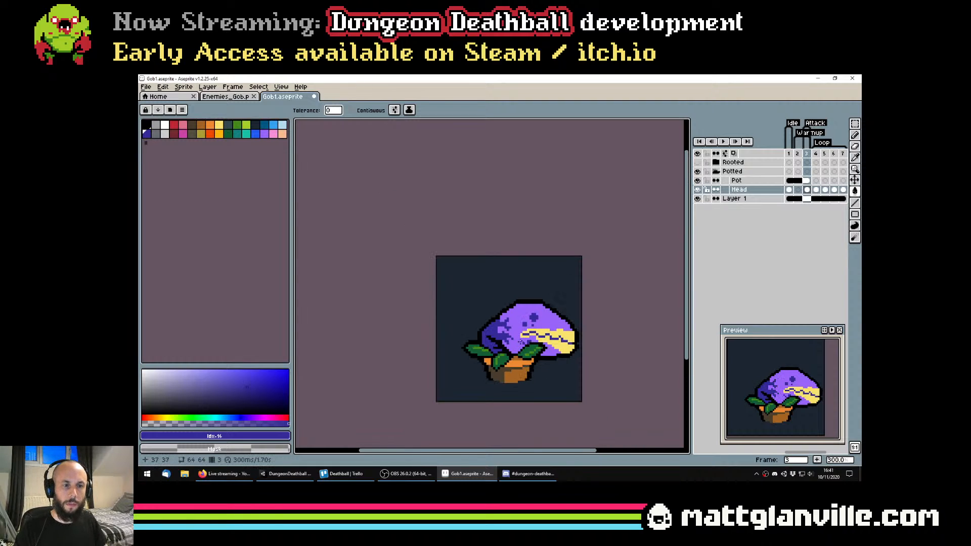
scroll(529, 311, up, 3)
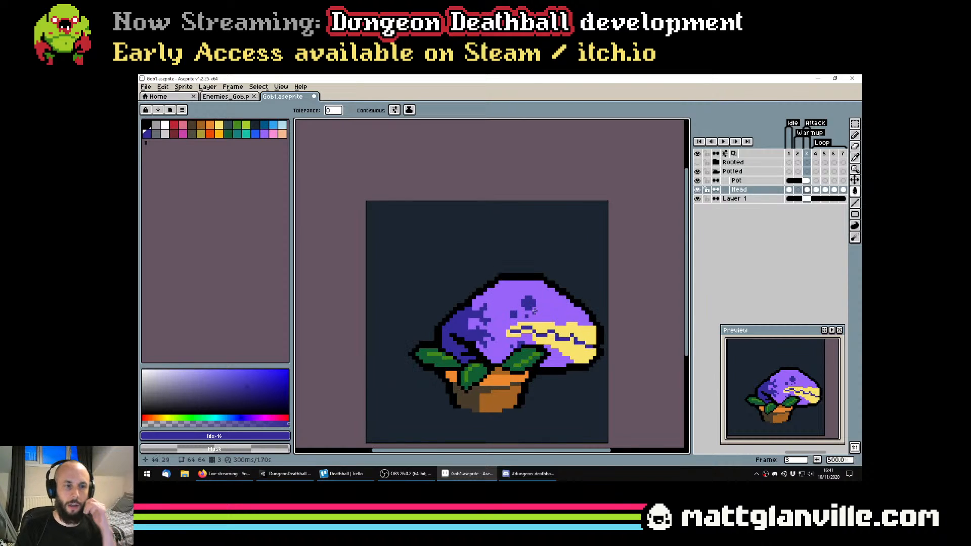
scroll(531, 311, down, 2)
key(ctrl+s)
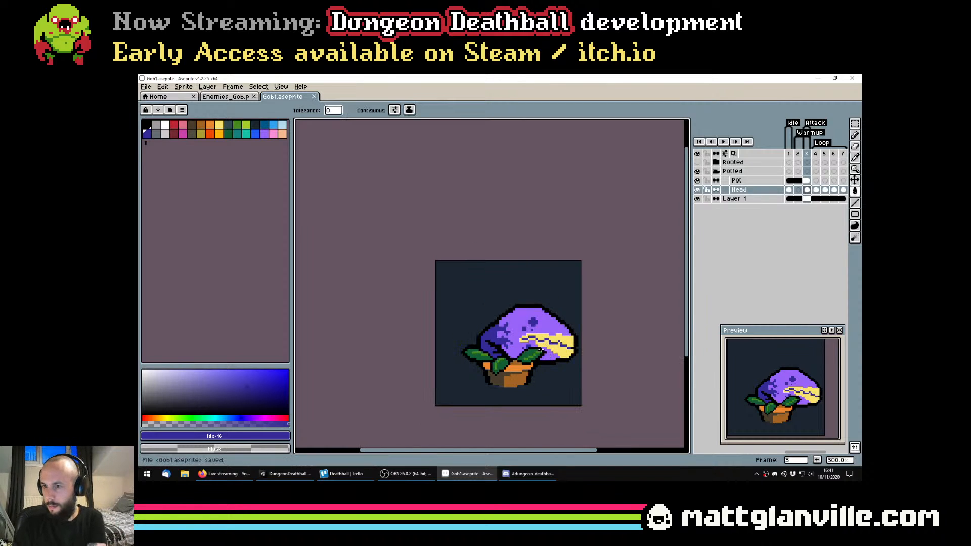
Inspect the recoloured plant at small and large sizes, and save the sprite again
scroll(540, 349, down, 1)
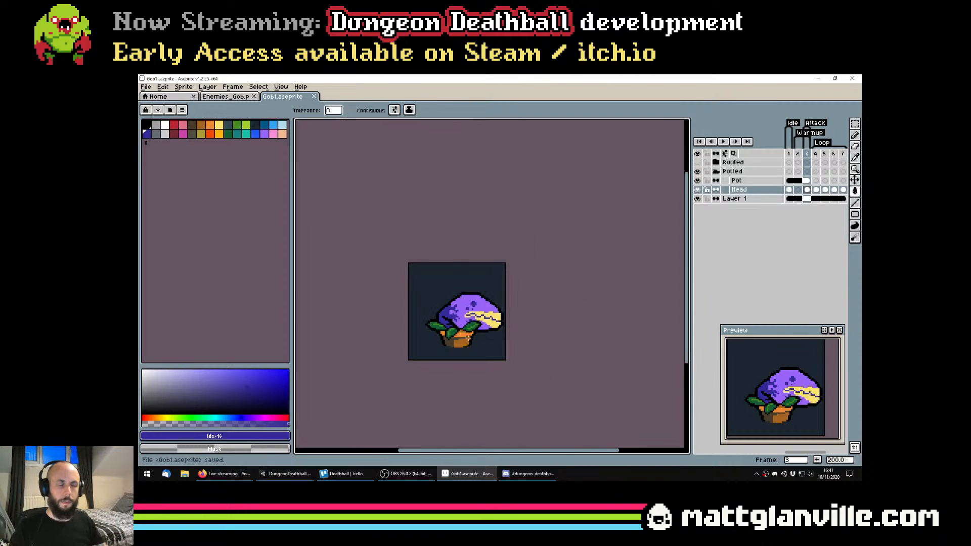
scroll(465, 332, up, 1)
scroll(474, 308, up, 1)
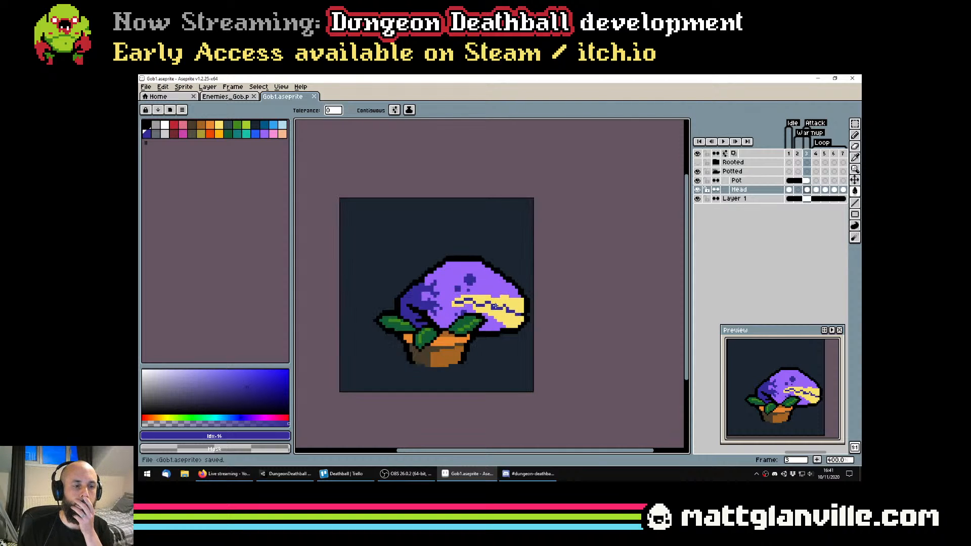
scroll(478, 308, down, 2)
scroll(478, 309, down, 1)
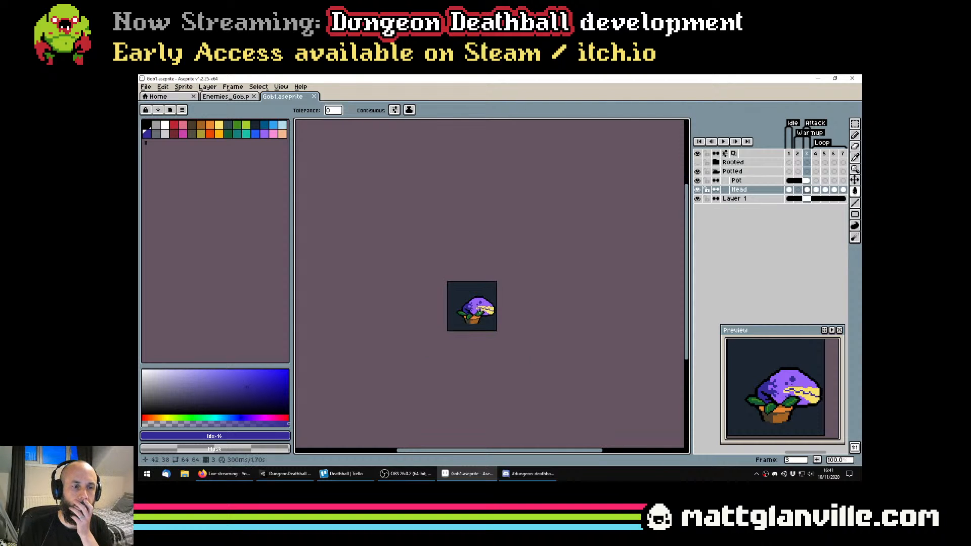
scroll(477, 310, up, 1)
scroll(497, 301, up, 2)
key(ctrl+s)
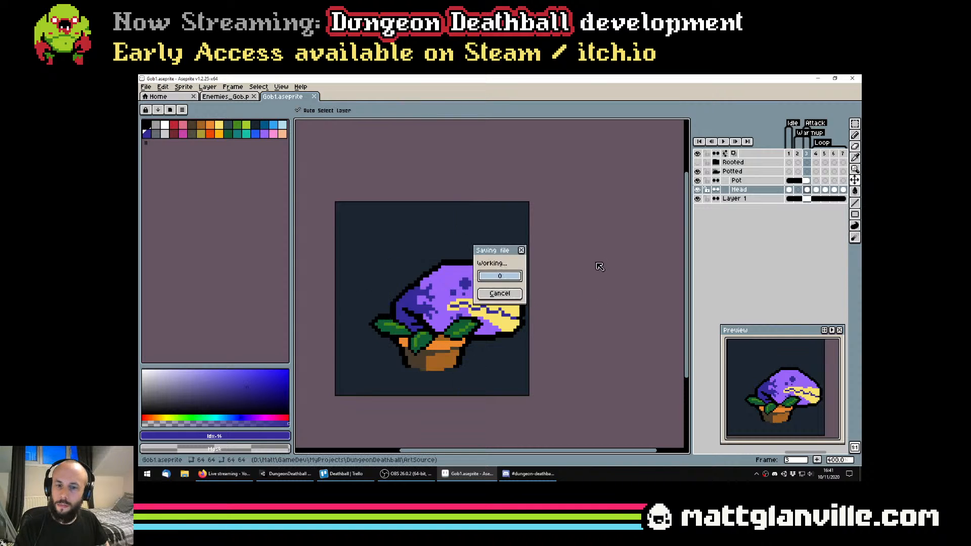
Step through frames 1 to 3 and hide the background layer, Layer 1
click(789, 190)
key(Right)
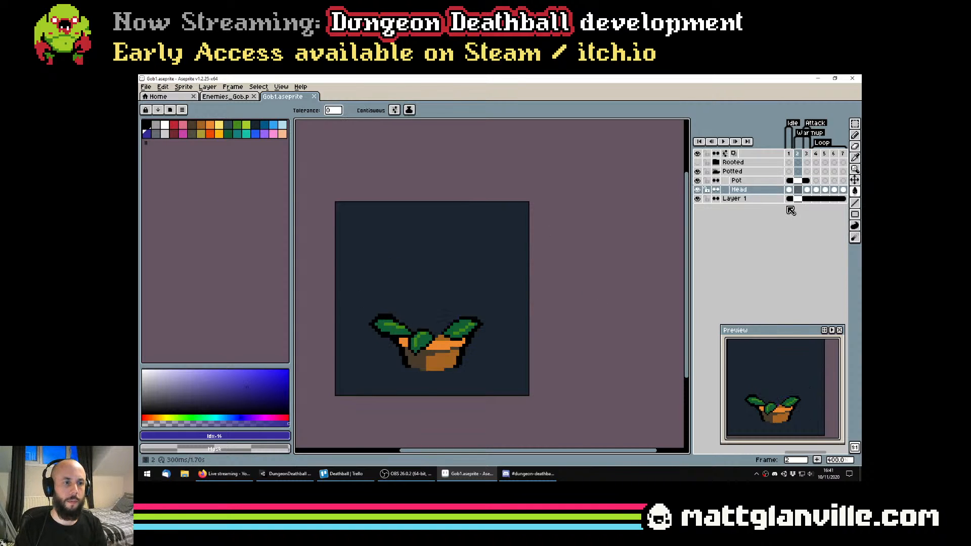
key(Right)
click(697, 198)
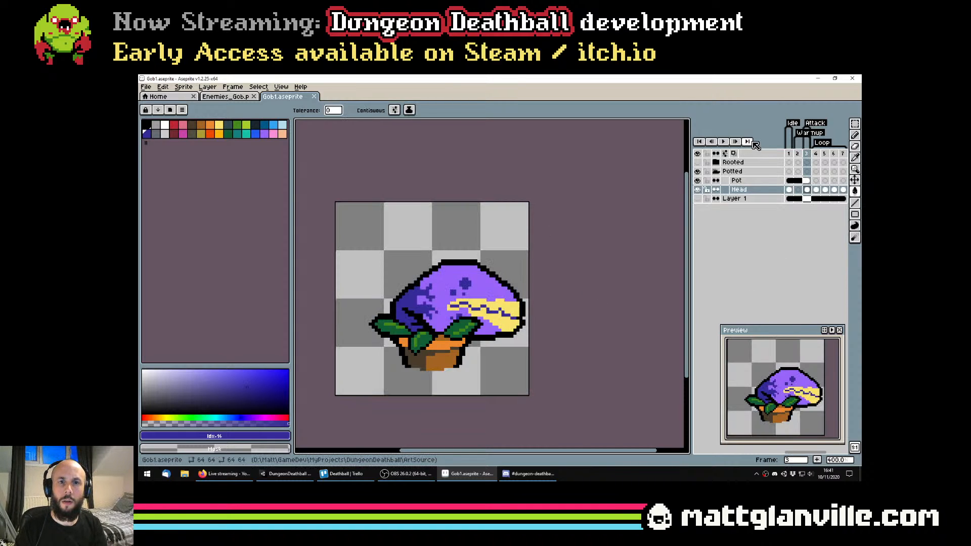
Turn on onion skinning and flip through frames 1 to 3 of the Head layer, ending on frame 2
click(789, 190)
key(Right)
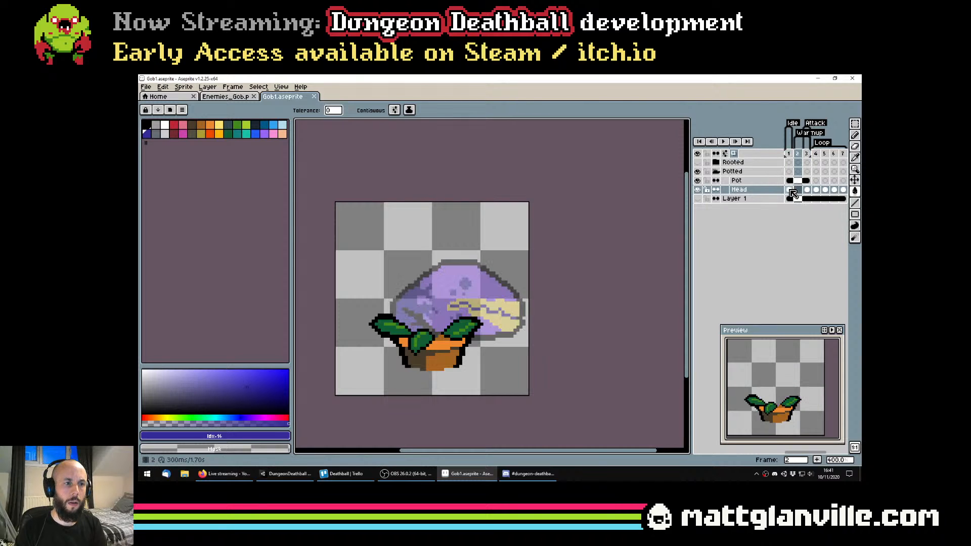
key(Right)
click(789, 190)
key(Right)
key(Right)
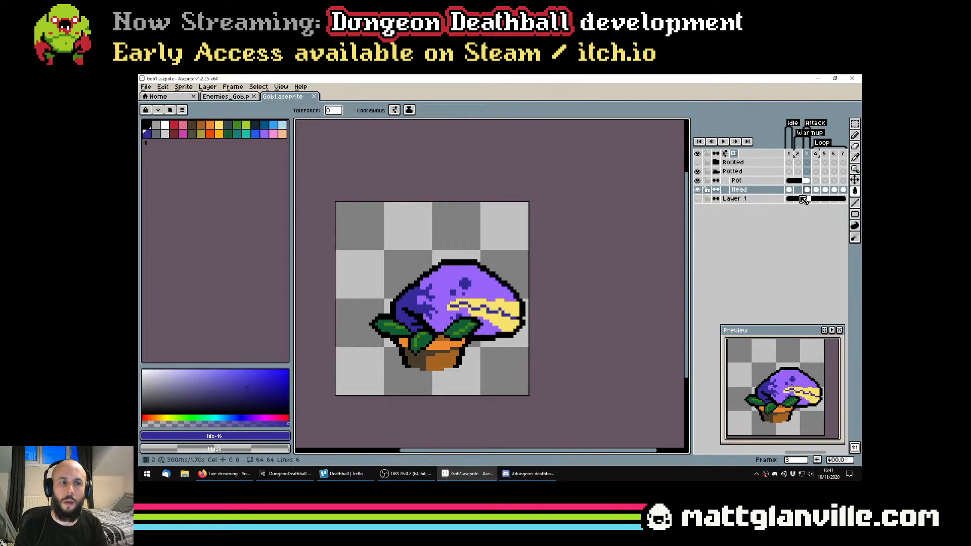
key(Left)
key(Left)
key(Right)
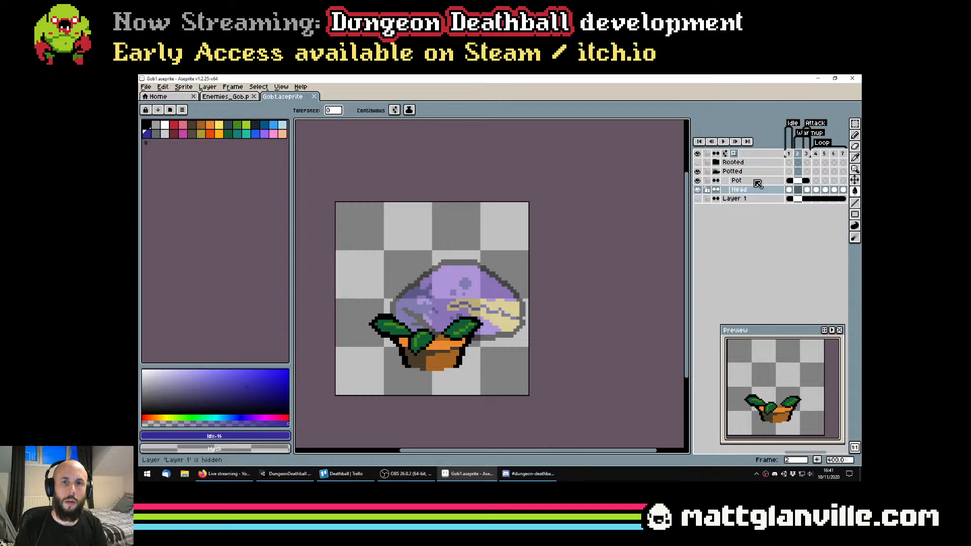
Try the onion skin's Current layer only option, and undo the stray indigo fill on frame 2
click(734, 154)
click(734, 154)
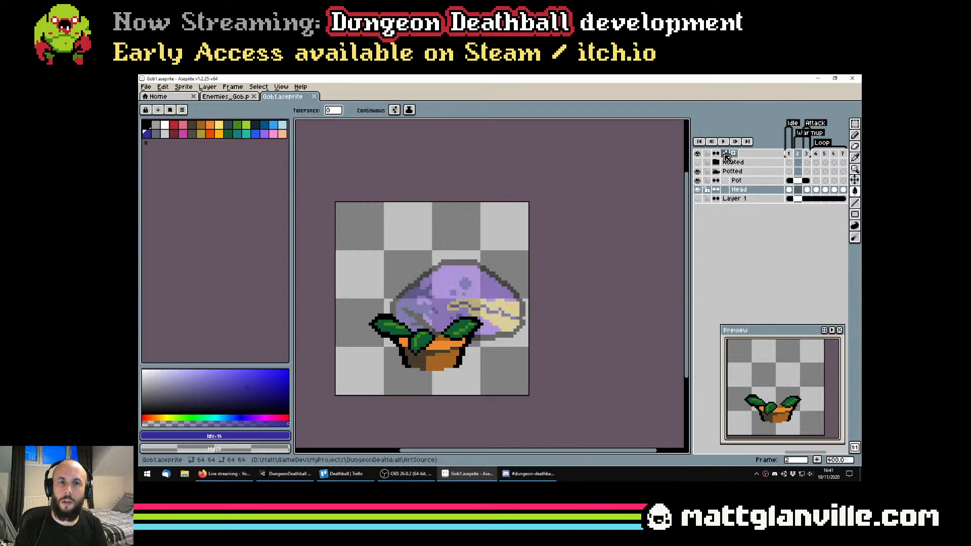
right_click(734, 154)
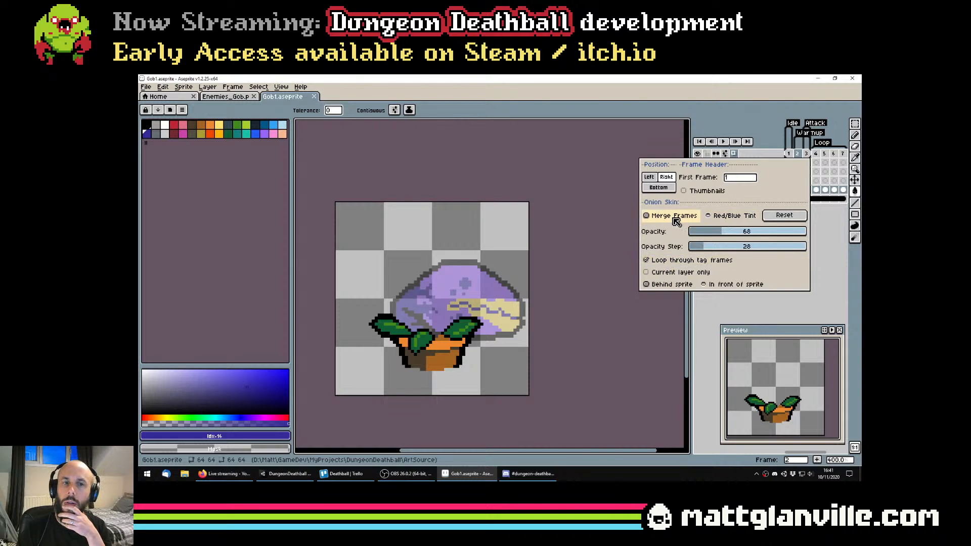
click(690, 274)
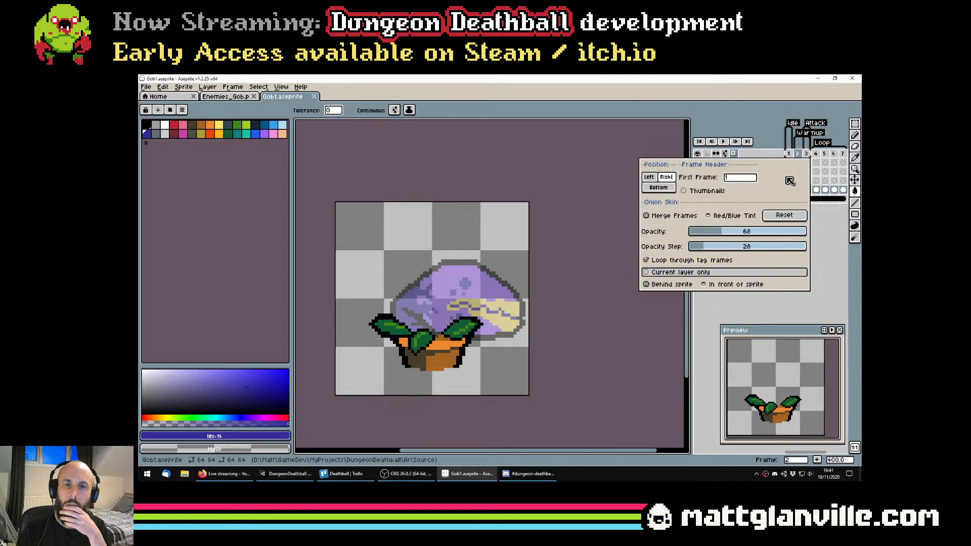
click(591, 245)
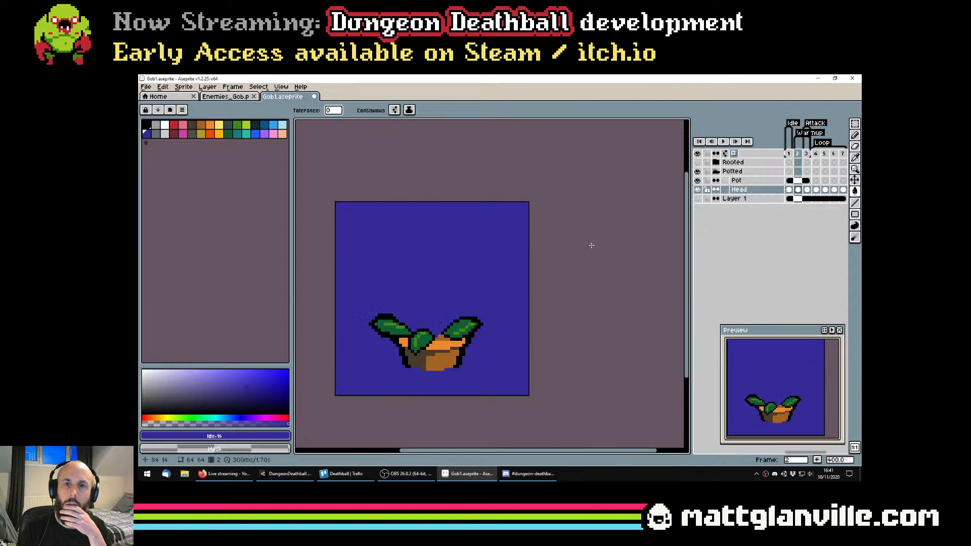
drag(591, 264, 604, 245)
key(ctrl+z)
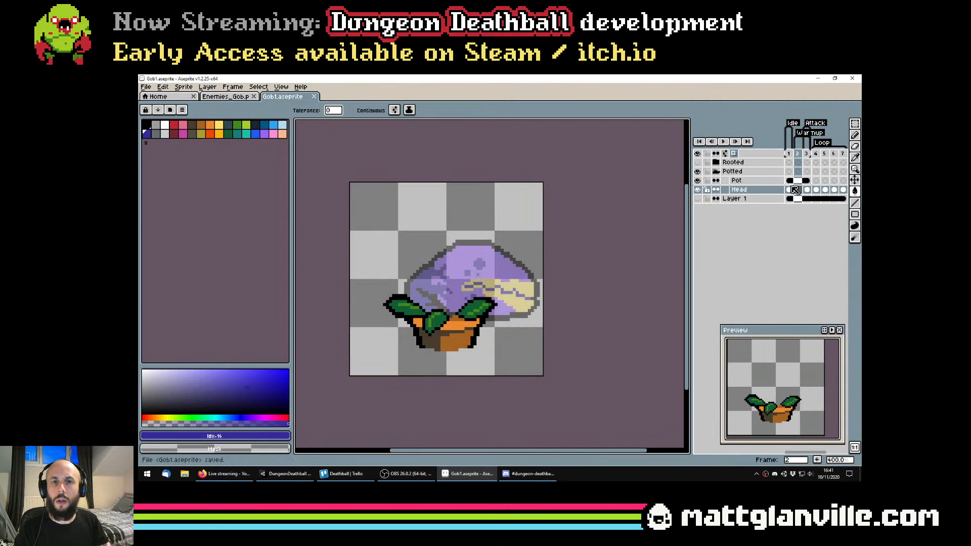
Compare the plant's poses in frames 1 to 3 against the onion skin shown on the empty frame 2
key(Right)
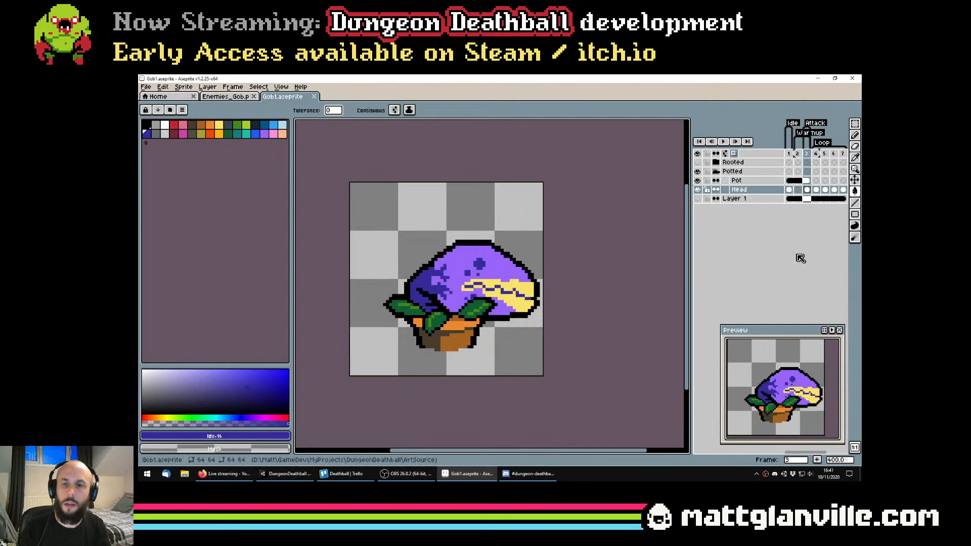
key(Left)
key(Left)
key(Right)
key(Left)
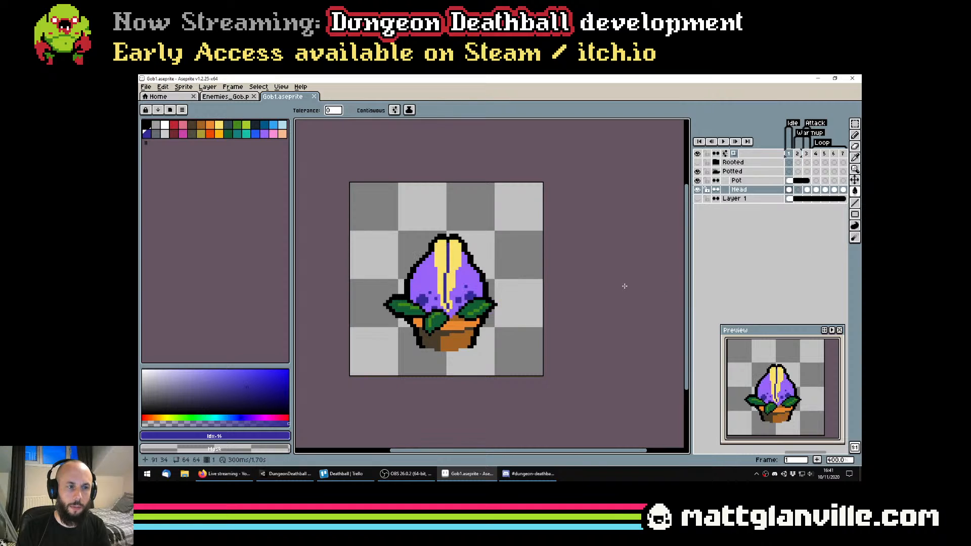
key(Right)
key(Right)
key(Left)
key(Left)
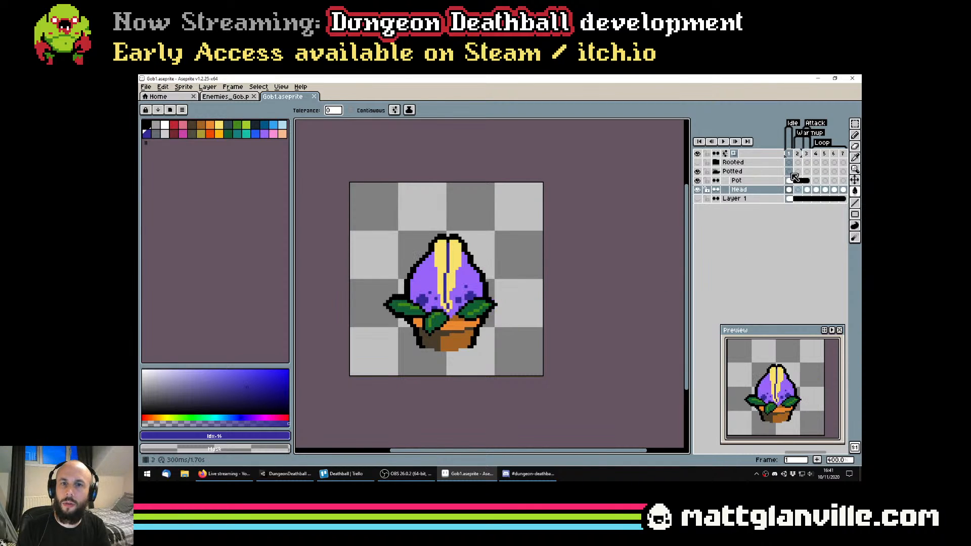
click(735, 153)
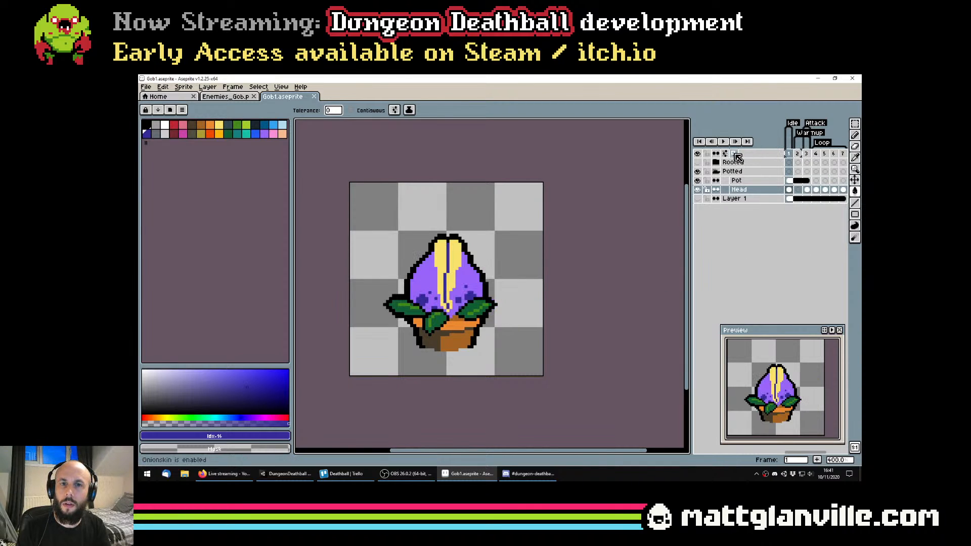
click(797, 153)
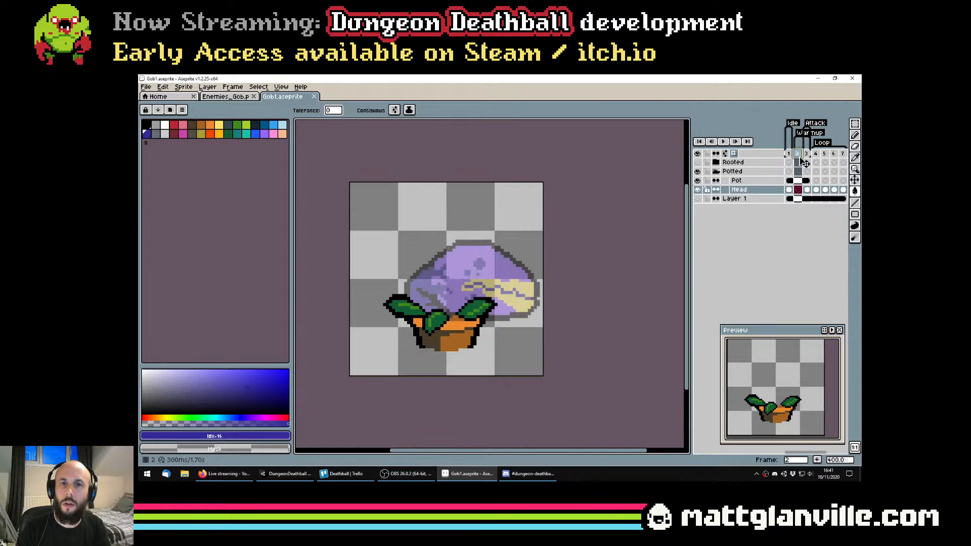
scroll(469, 279, down, 1)
key(Left)
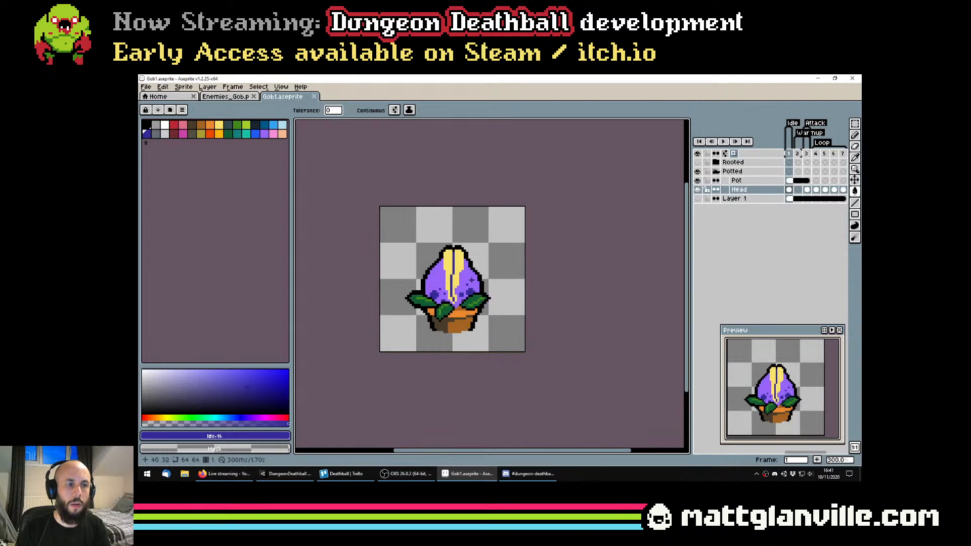
key(Right)
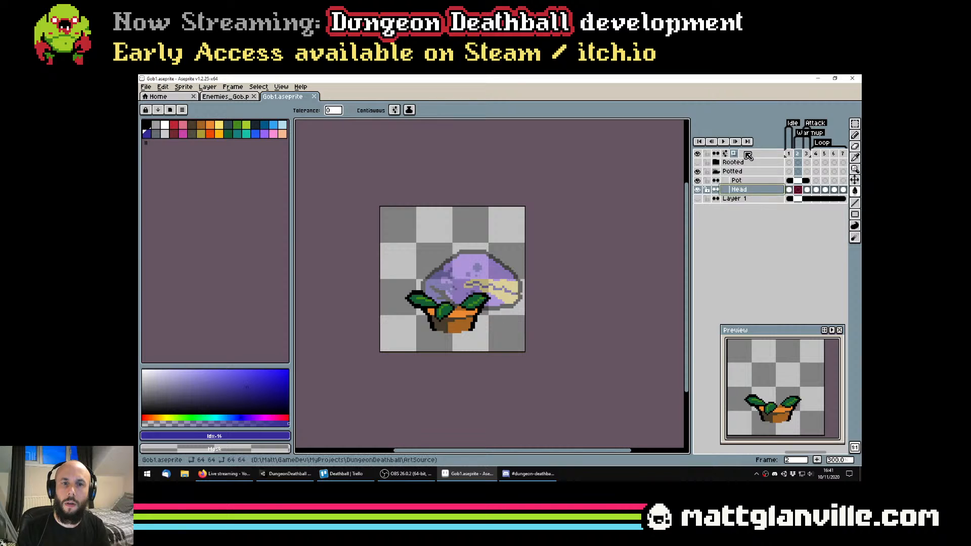
Try the left timeline position, frame thumbnails and the Red/Blue Tint onion skin, restoring each original setting
click(727, 153)
click(650, 177)
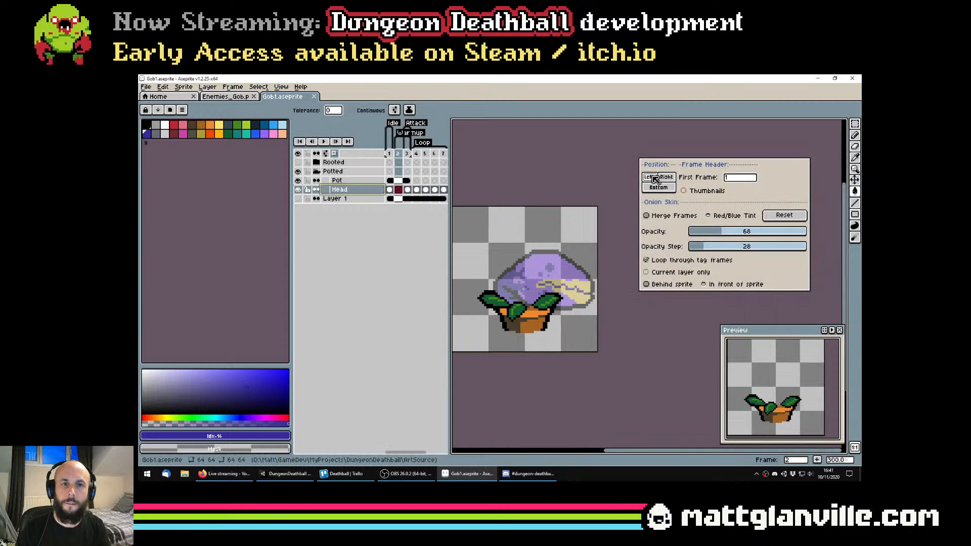
click(666, 177)
click(707, 191)
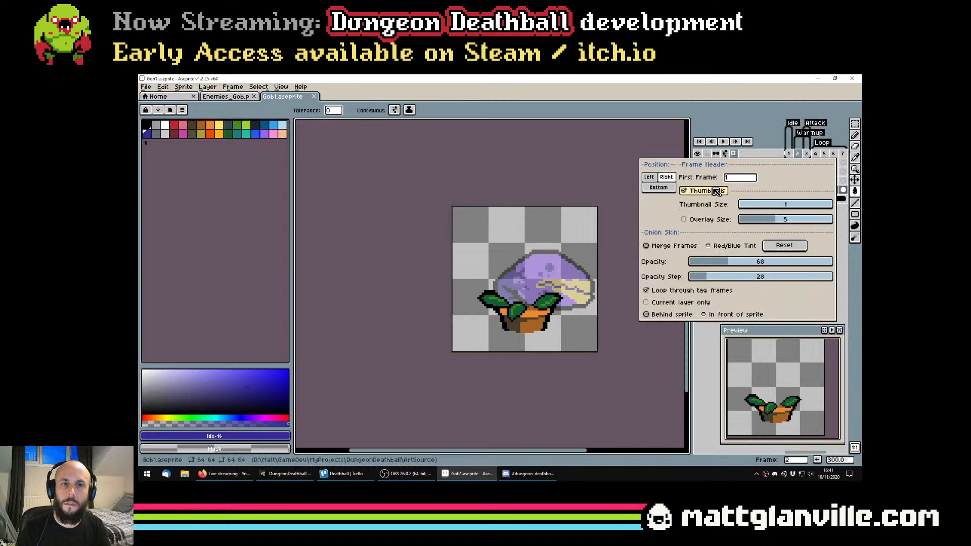
click(718, 193)
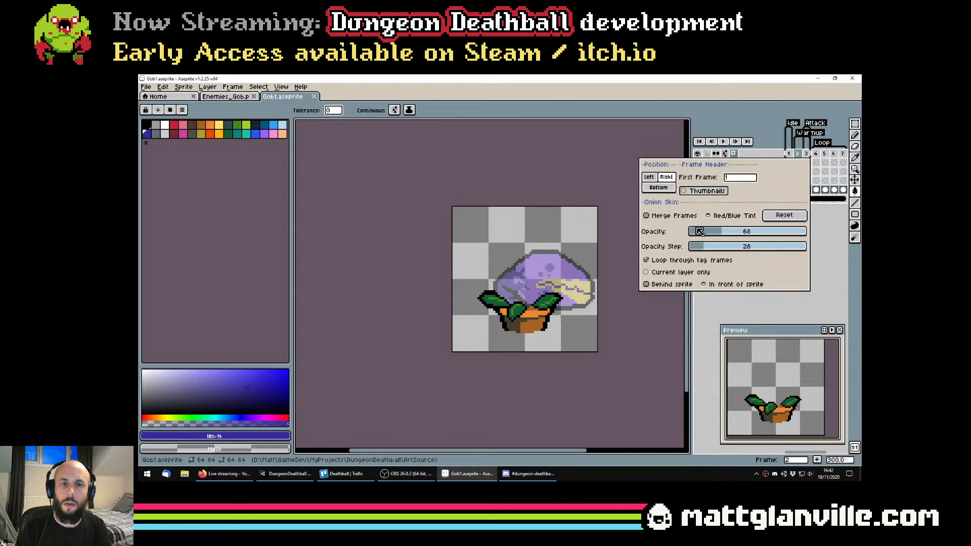
click(733, 221)
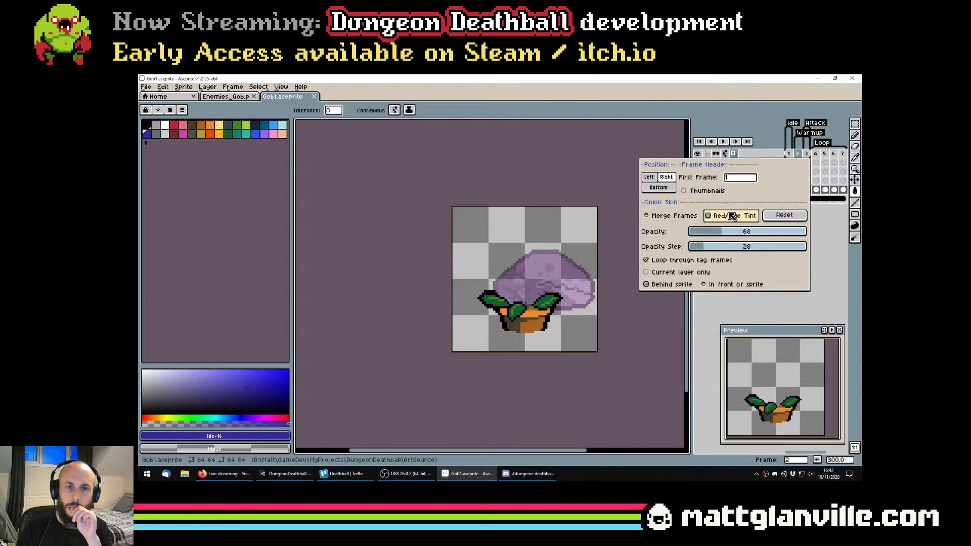
click(683, 217)
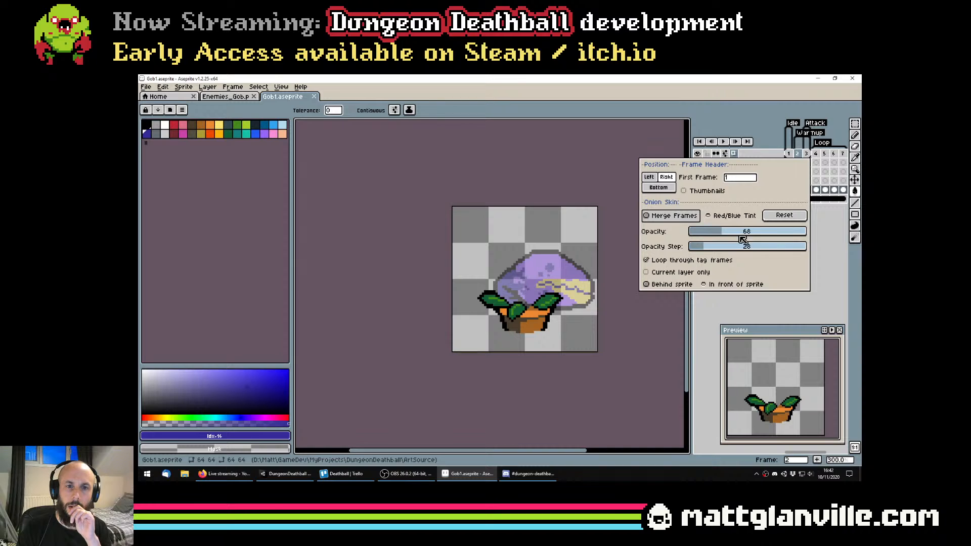
Set the onion skin opacity to 30 and turn off looping through tag frames
click(709, 232)
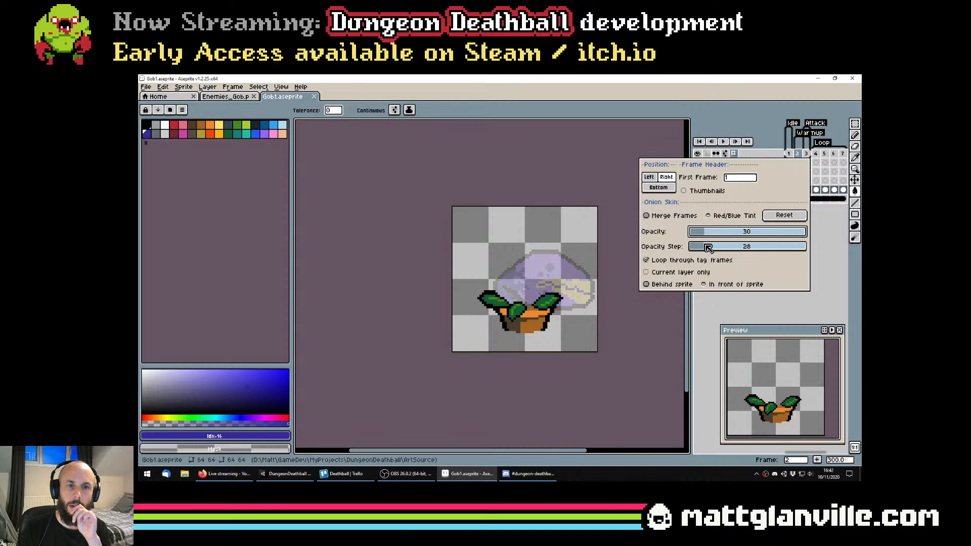
mouse_move(705, 248)
mouse_down()
mouse_move(749, 247)
mouse_move(712, 252)
mouse_up()
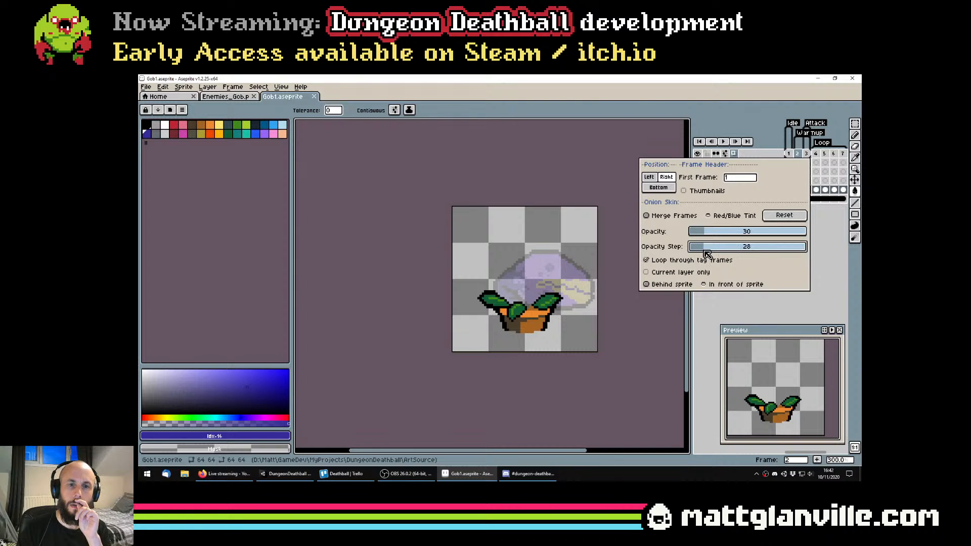
click(696, 260)
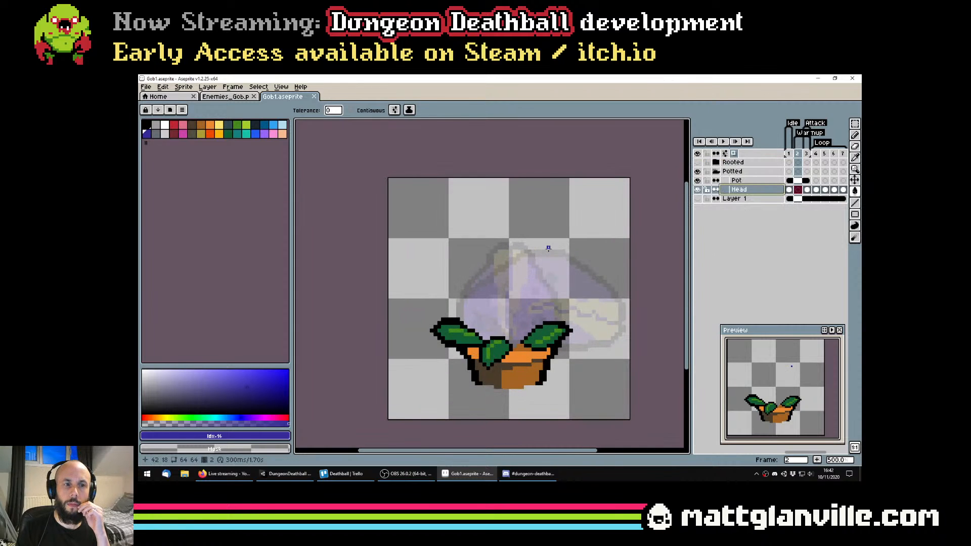
Flip back and forth through frames 1 to 5 to check the plant's poses against the fainter onion skin
scroll(548, 249, up, 2)
key(Left)
key(Right)
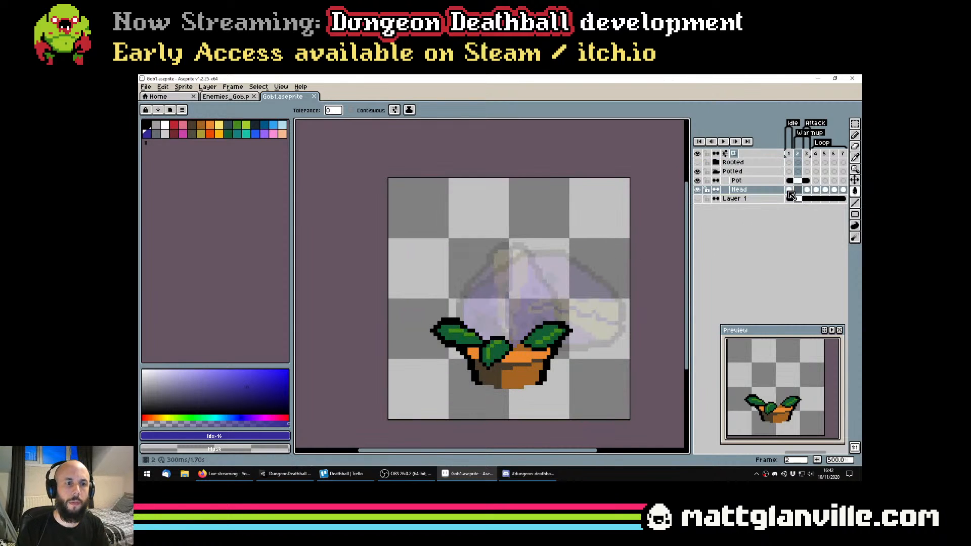
key(Right)
key(Left)
key(Right)
key(Right)
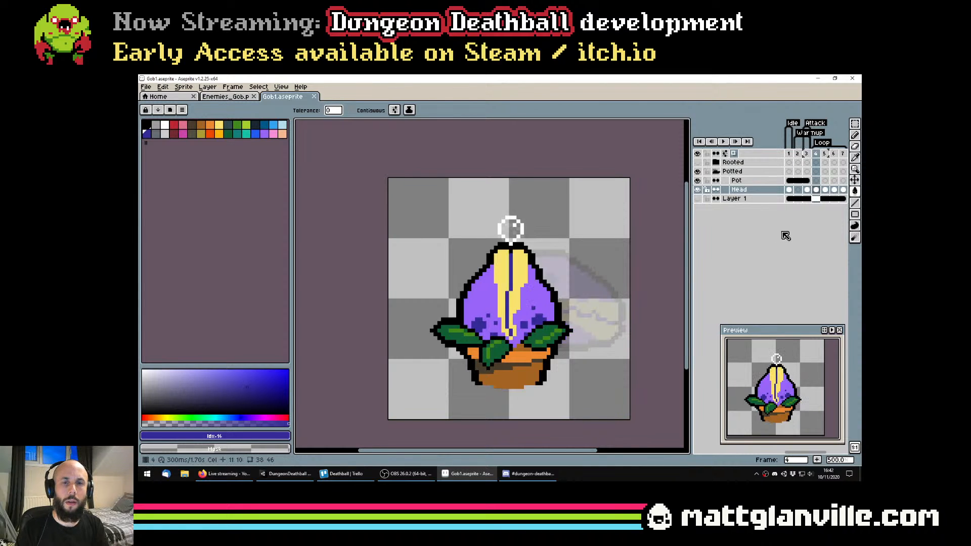
key(Left)
key(Right)
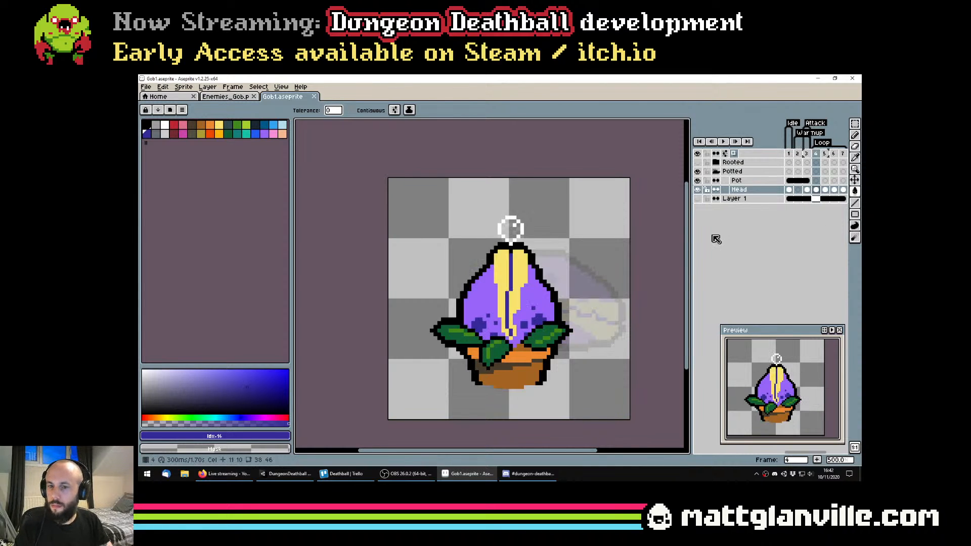
key(Left)
key(Right)
key(Right)
key(Left)
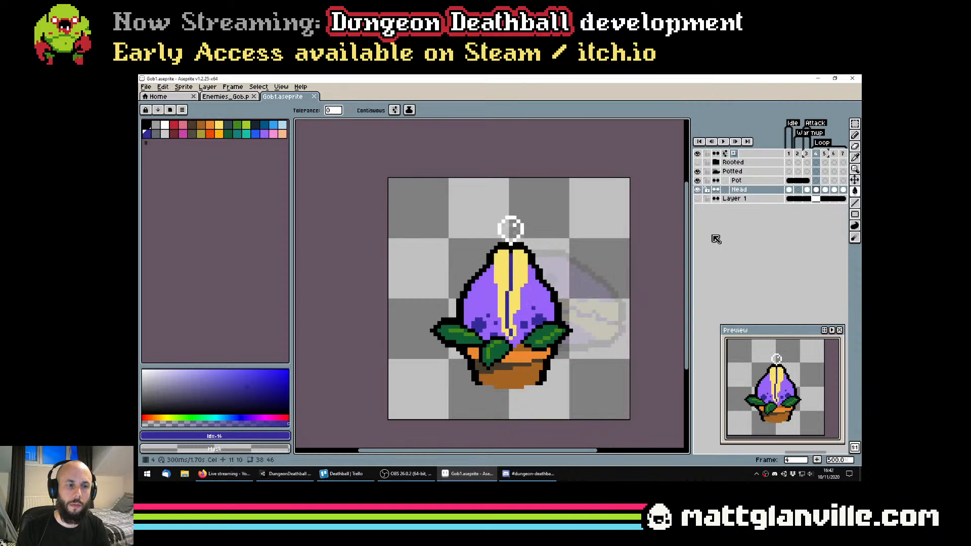
key(Left)
key(Right)
key(Right)
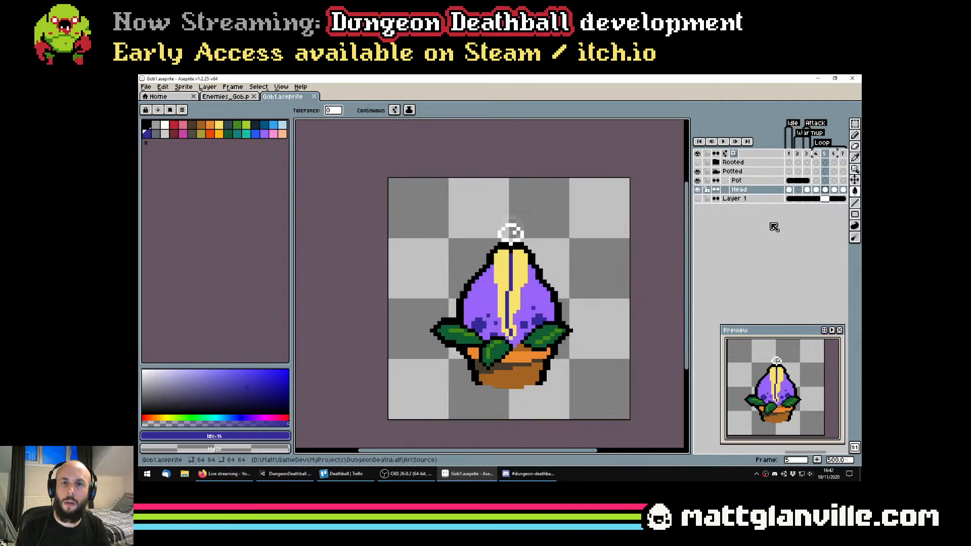
key(Left)
key(Left)
key(Left)
key(Right)
key(Right)
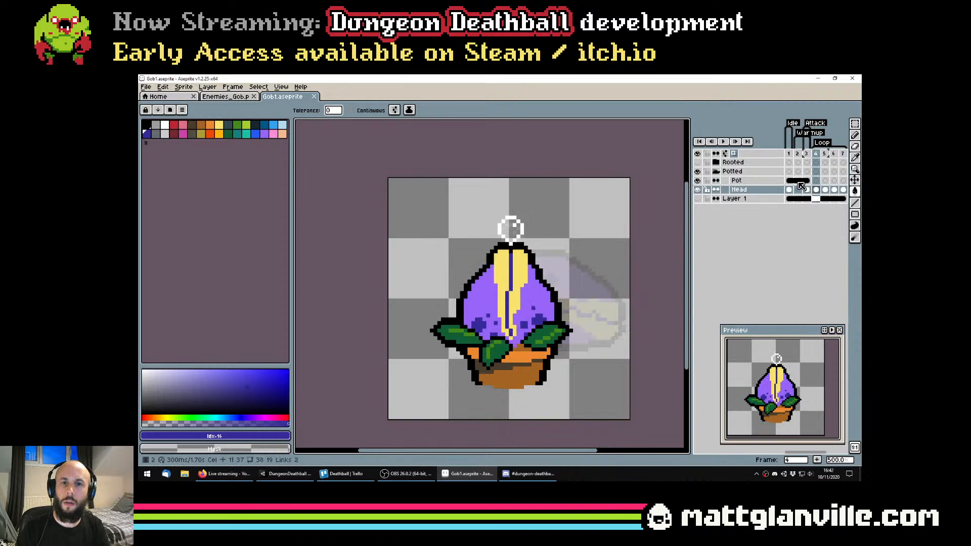
key(Left)
Link the Pot layer's cels across frames 1 to 7 and save the file
mouse_move(814, 209)
mouse_down()
mouse_move(767, 218)
mouse_move(824, 221)
mouse_up()
drag(797, 184, 850, 187)
right_click(844, 186)
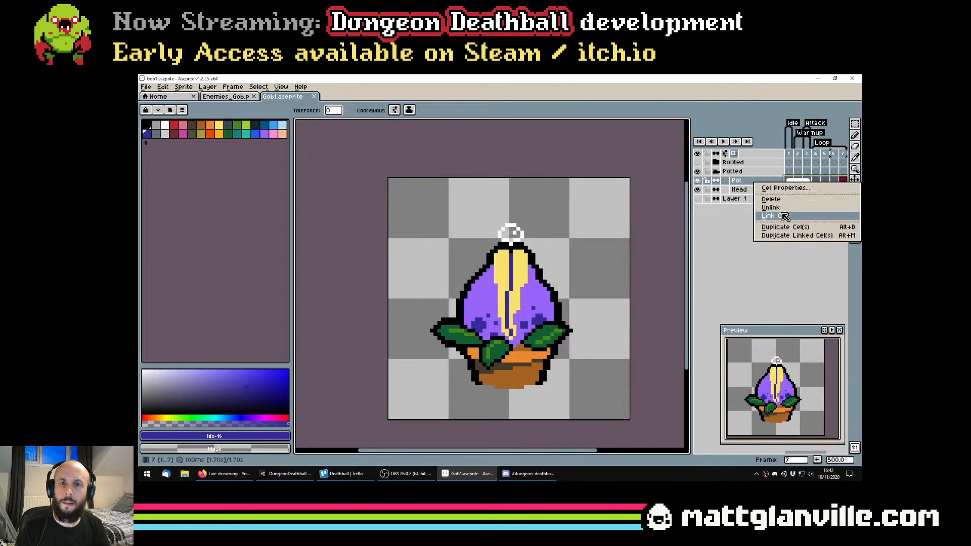
click(786, 217)
key(Right)
key(Right)
key(Right)
key(Right)
key(Right)
key(Right)
key(Right)
key(Right)
key(Right)
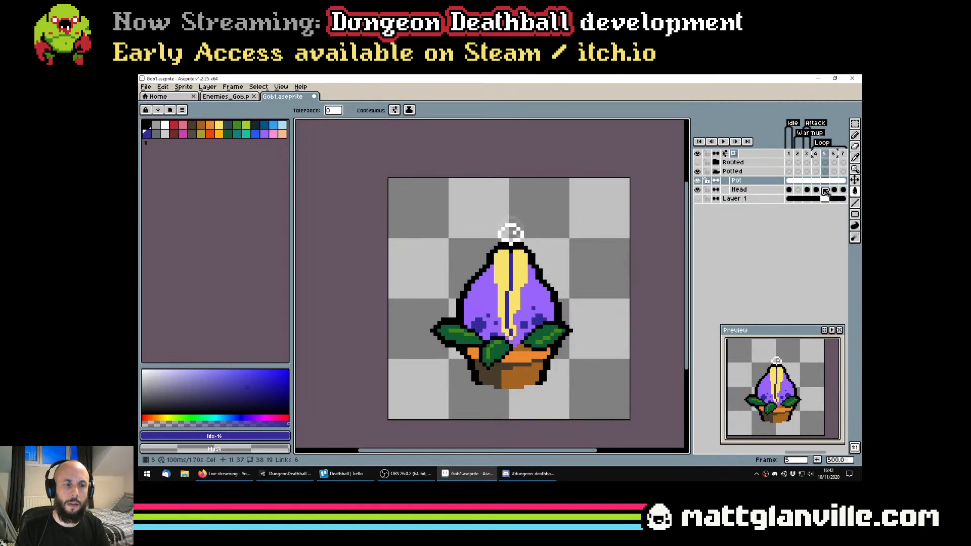
key(ctrl+s)
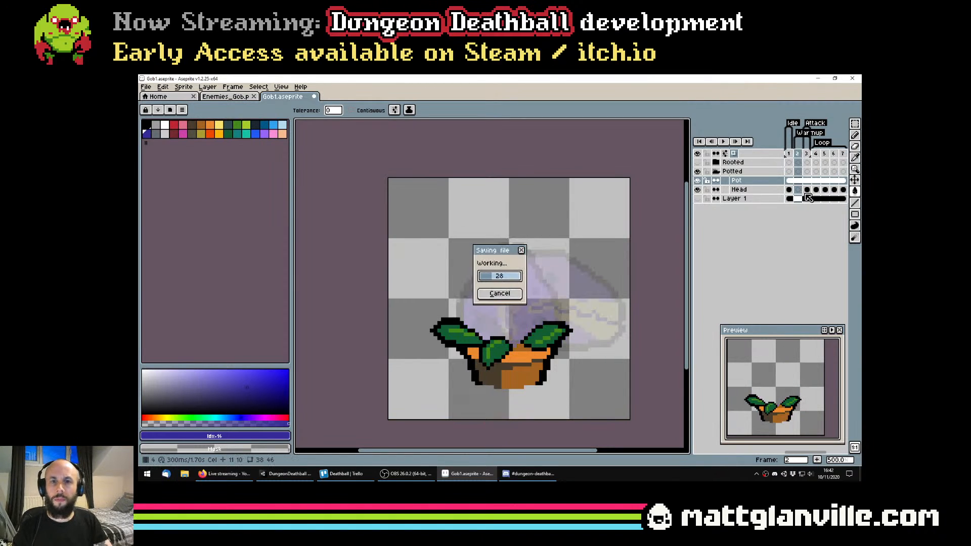
Compare the idle pose in frame 1 with the attack pose in frame 3, checking the onion skin on frame 2
click(790, 182)
key(Right)
key(Right)
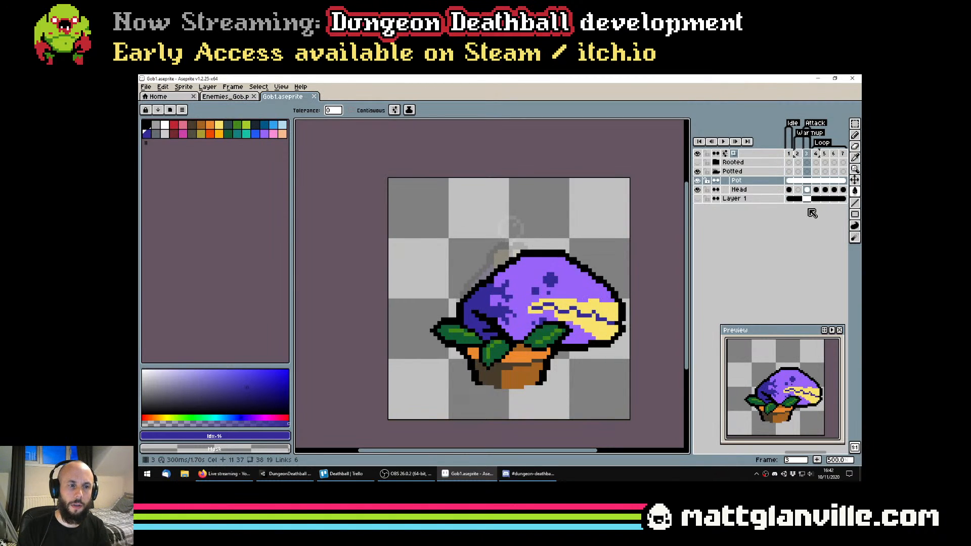
key(Left)
key(Left)
key(Right)
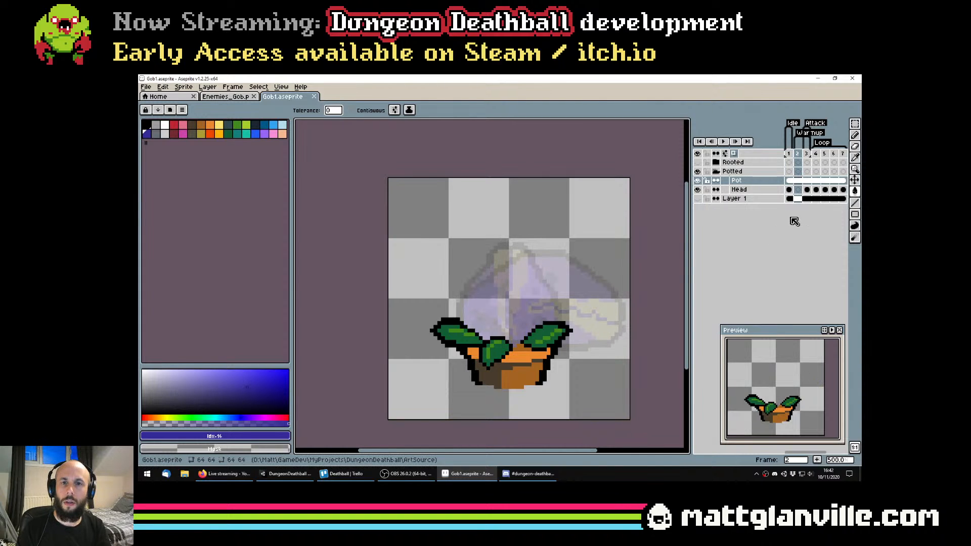
scroll(565, 261, down, 2)
key(Left)
key(Right)
key(Right)
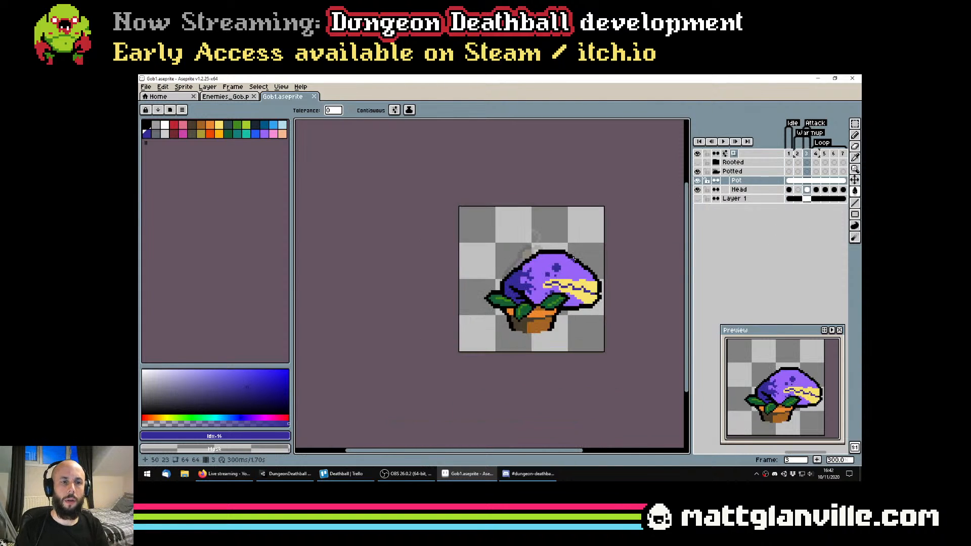
scroll(564, 261, down, 3)
scroll(550, 244, up, 2)
scroll(575, 258, up, 2)
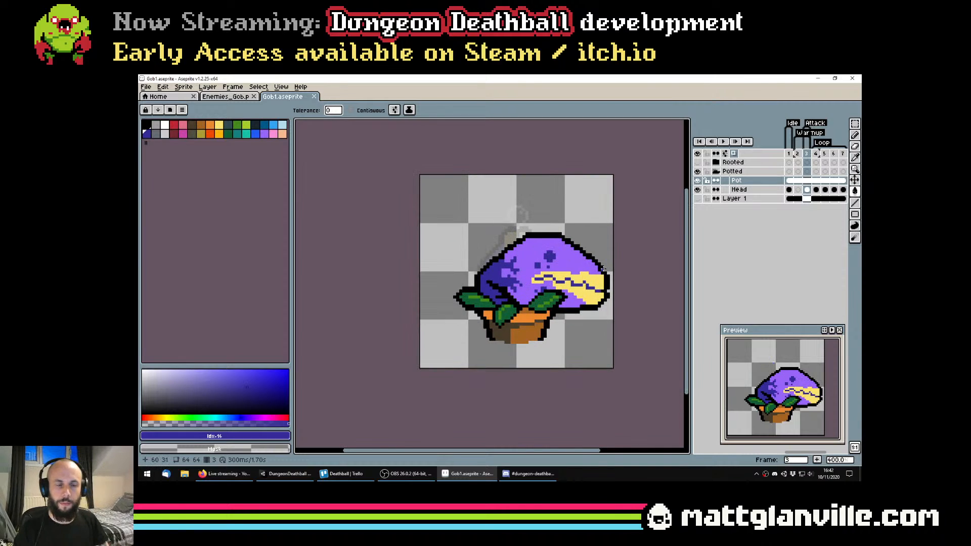
click(788, 189)
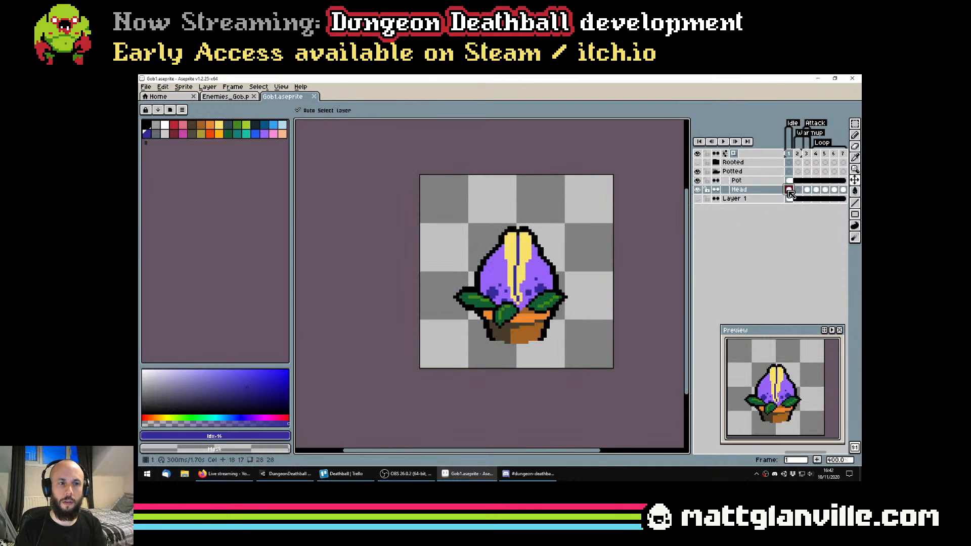
click(806, 192)
key(w)
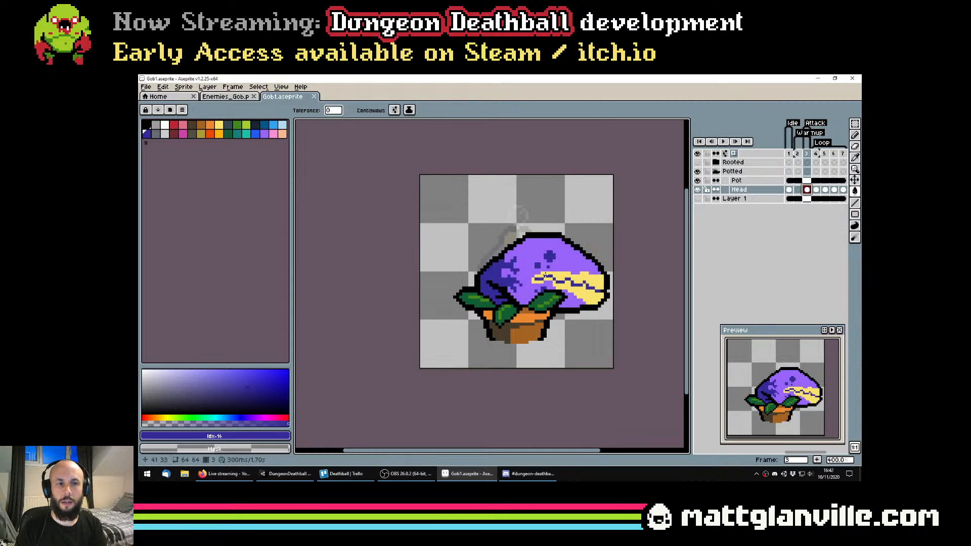
Paint a solid violet blob above the pot on frame 2 of the Head layer with a 7 px round pencil
click(798, 190)
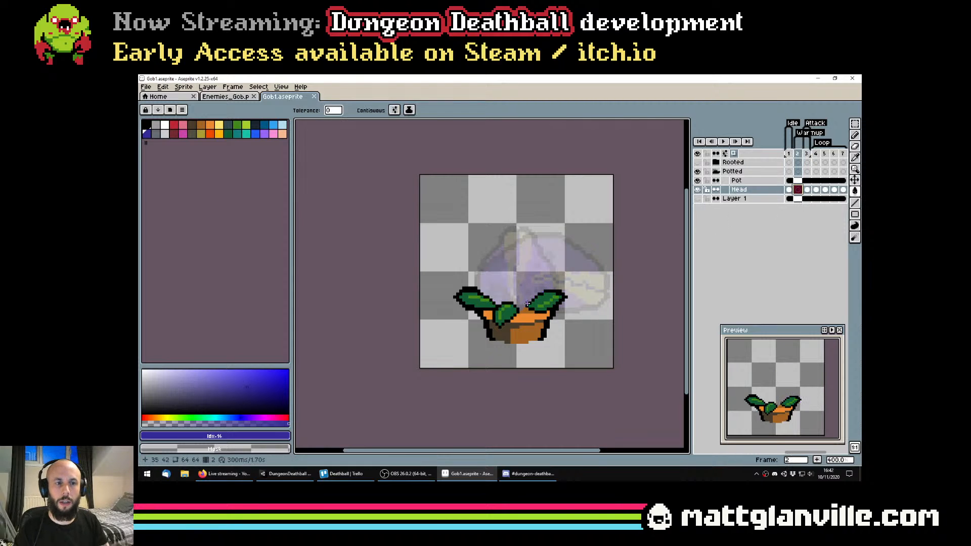
key(v)
click(264, 133)
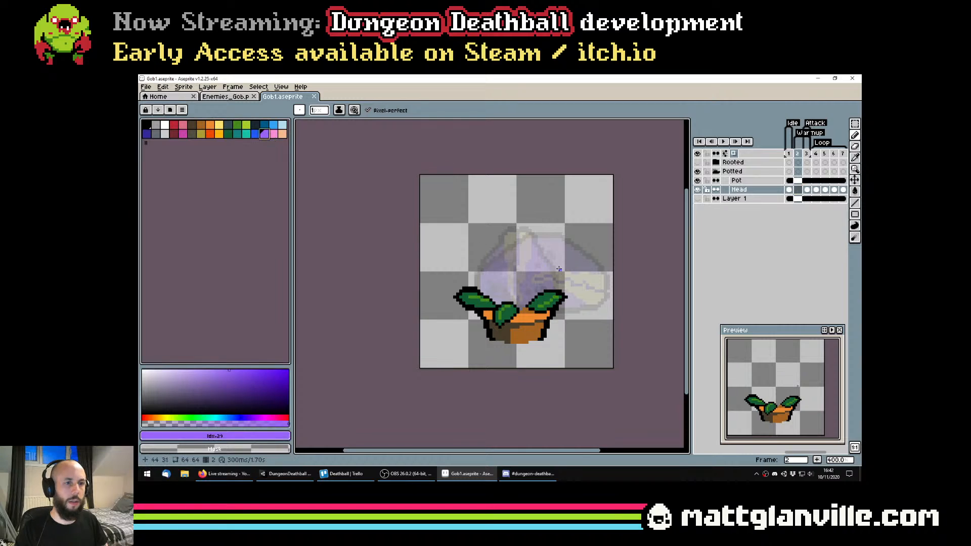
key(b)
click(547, 250)
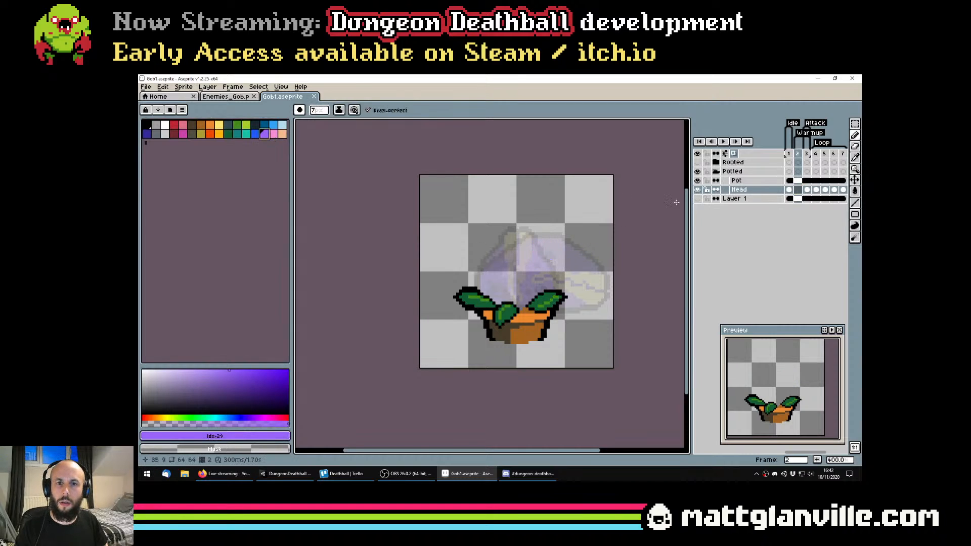
mouse_move(547, 227)
mouse_down()
mouse_move(494, 207)
mouse_move(464, 212)
mouse_move(454, 239)
mouse_move(495, 259)
mouse_move(541, 235)
mouse_move(488, 223)
mouse_up()
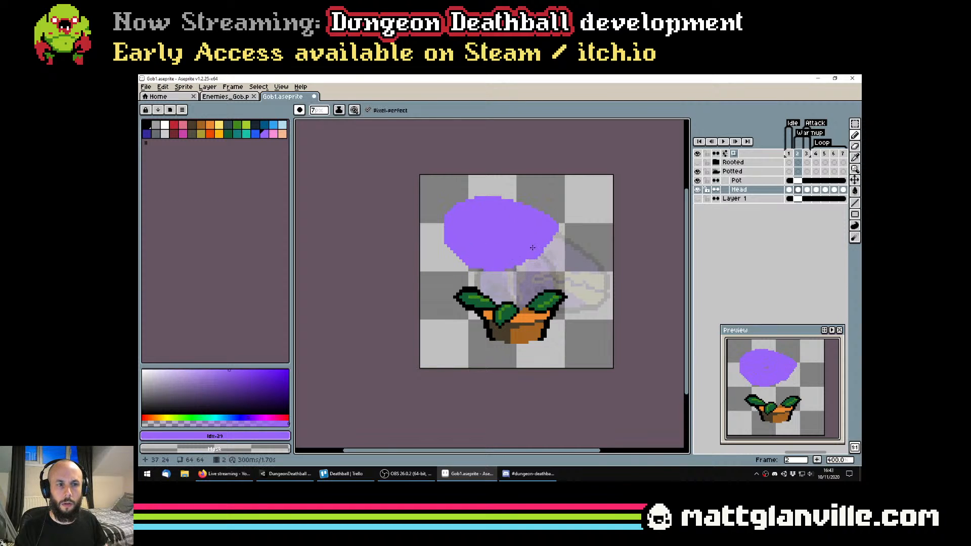
scroll(528, 238, up, 1)
key(ctrl+z)
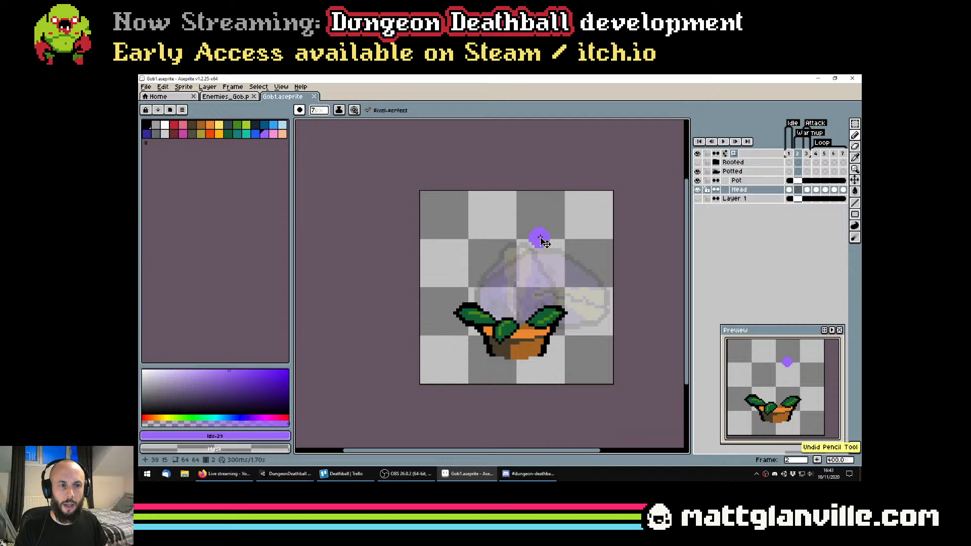
key(ctrl+y)
Select the lower part of the violet blob and rotate it about 39° clockwise to open a lower jaw
scroll(531, 252, up, 1)
key(m)
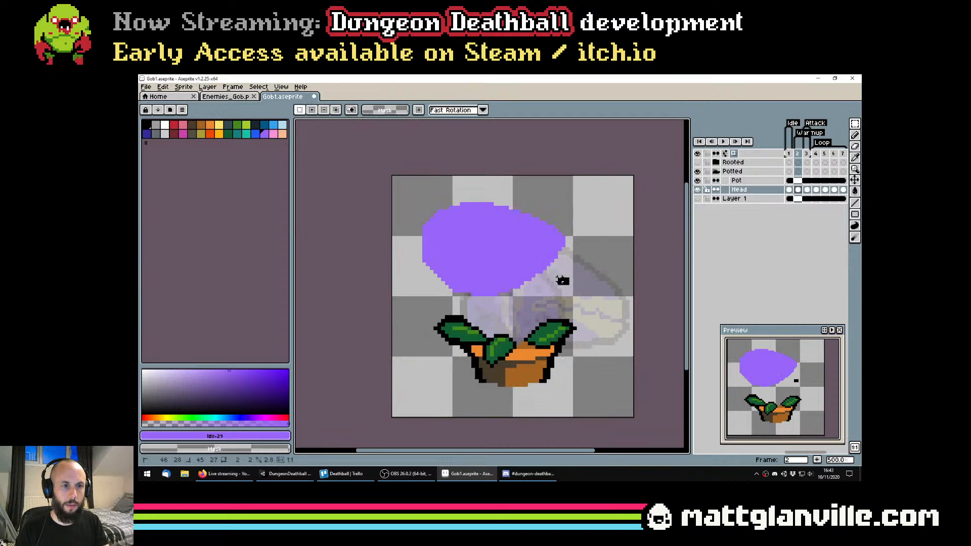
drag(560, 279, 406, 246)
drag(571, 298, 422, 252)
drag(589, 246, 590, 313)
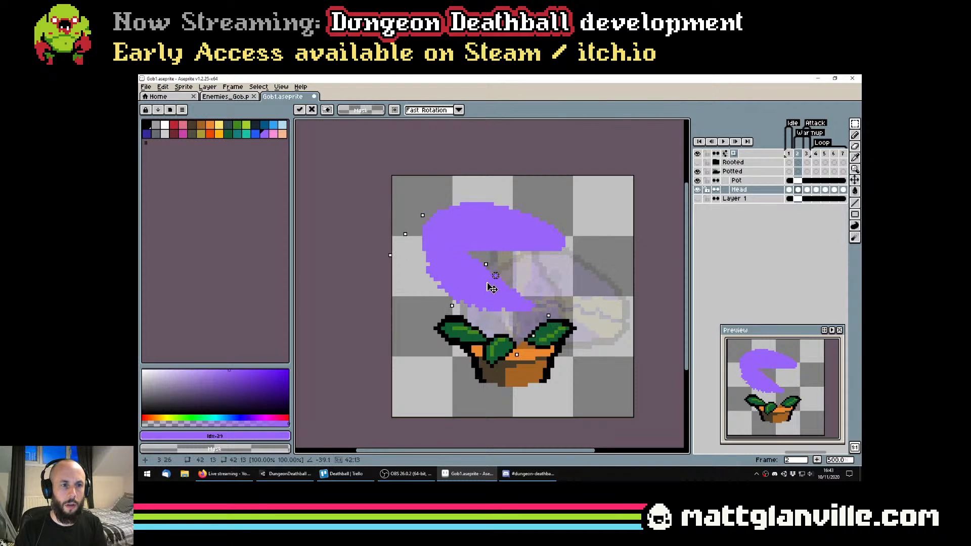
Rotate the upper jaw about 15.6° counter-clockwise and paint over the gap where the two jaws meet
drag(434, 192, 546, 224)
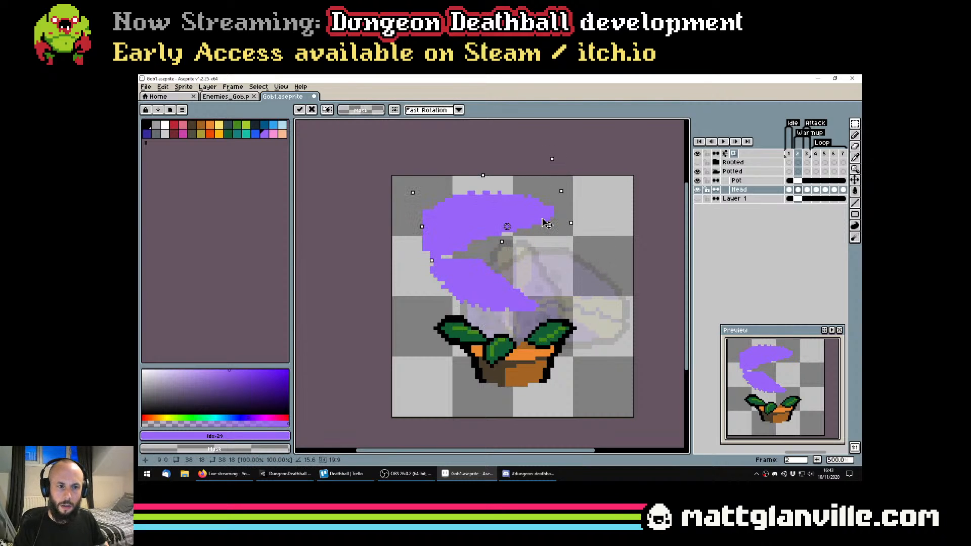
key(b)
scroll(446, 243, up, 1)
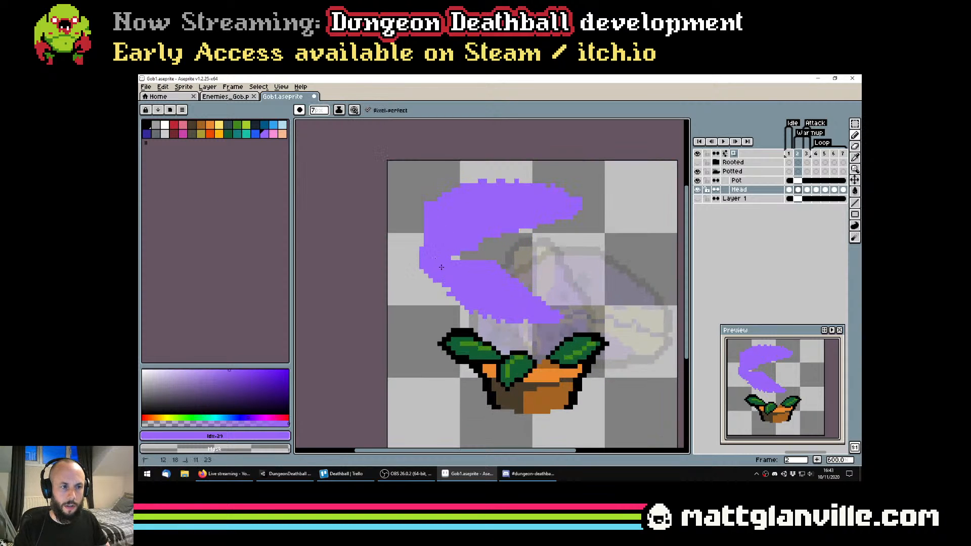
scroll(441, 267, down, 5)
scroll(487, 245, up, 3)
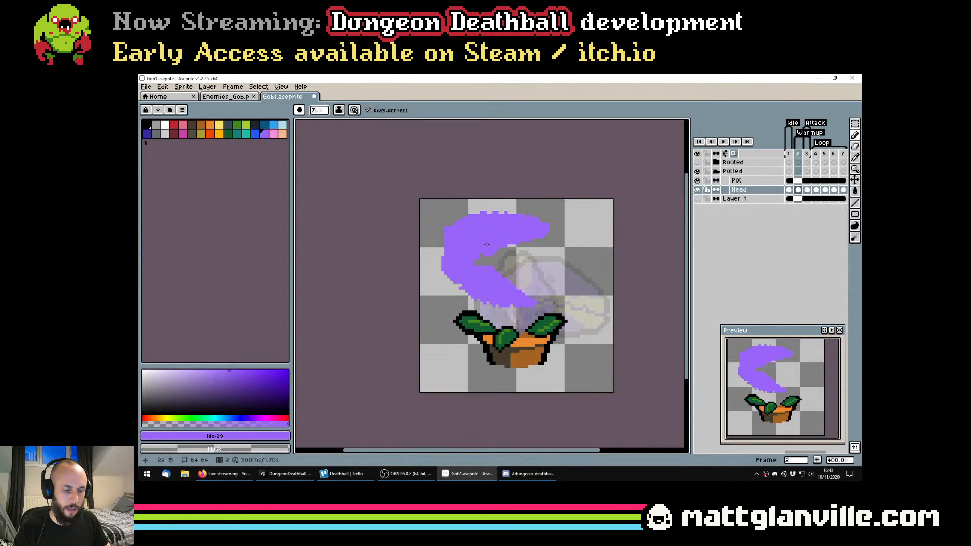
Try shifting the violet head shape slightly to the right and up on frame 2
key(v)
drag(488, 251, 497, 248)
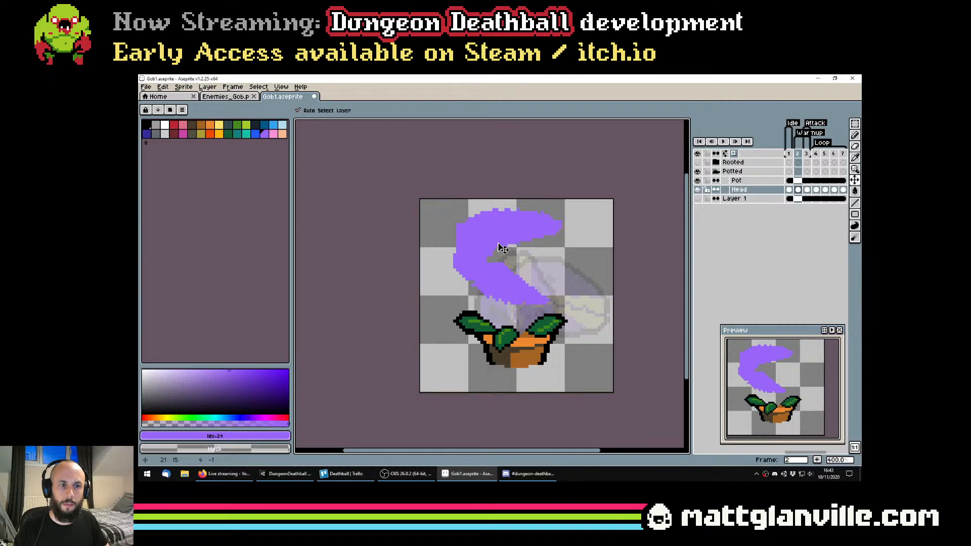
key(ctrl+z)
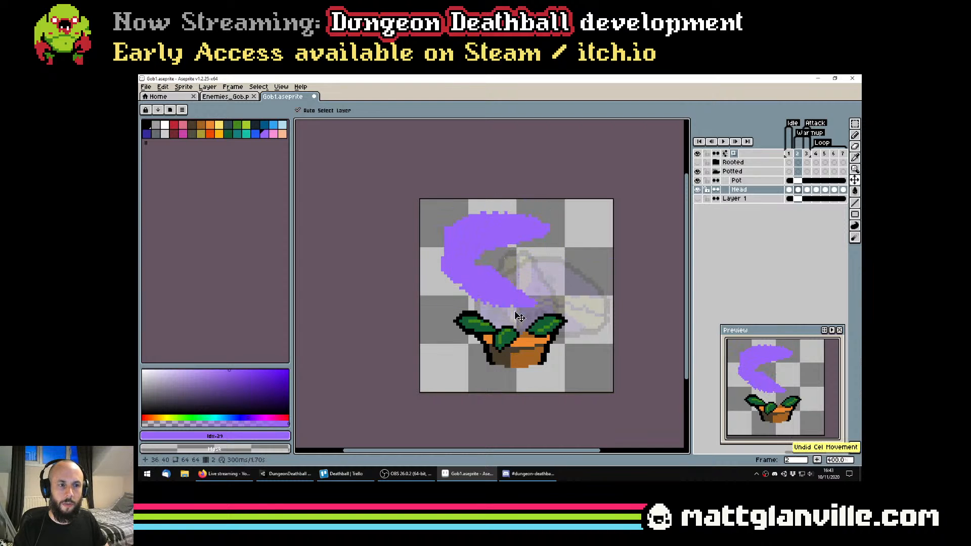
Move the violet open-jawed head on frame 2 to the right and down so it sits over the pot
drag(505, 245, 528, 253)
key(ctrl+s)
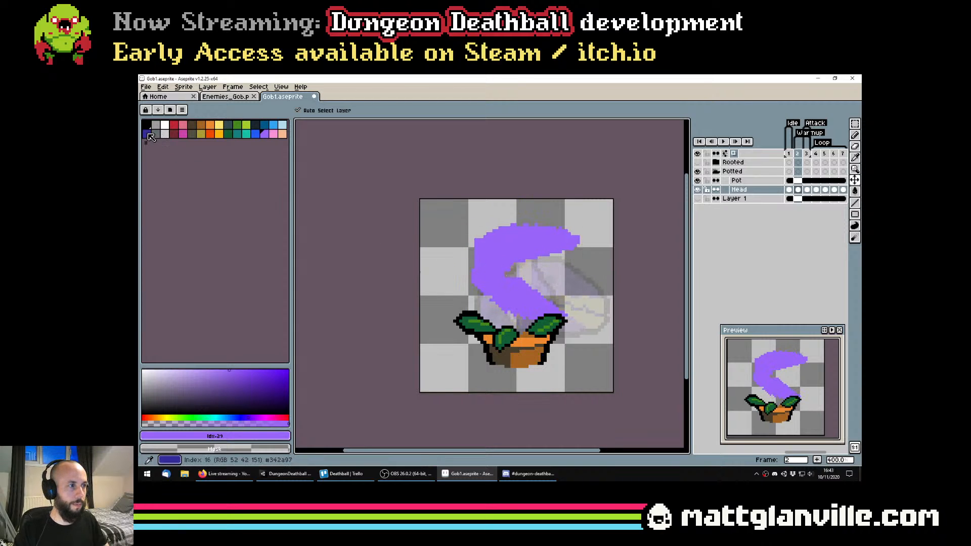
Pick the dark indigo palette colour (index 16) for the pencil and add a new layer directly beneath the Head layer
click(147, 133)
key(b)
right_click(754, 191)
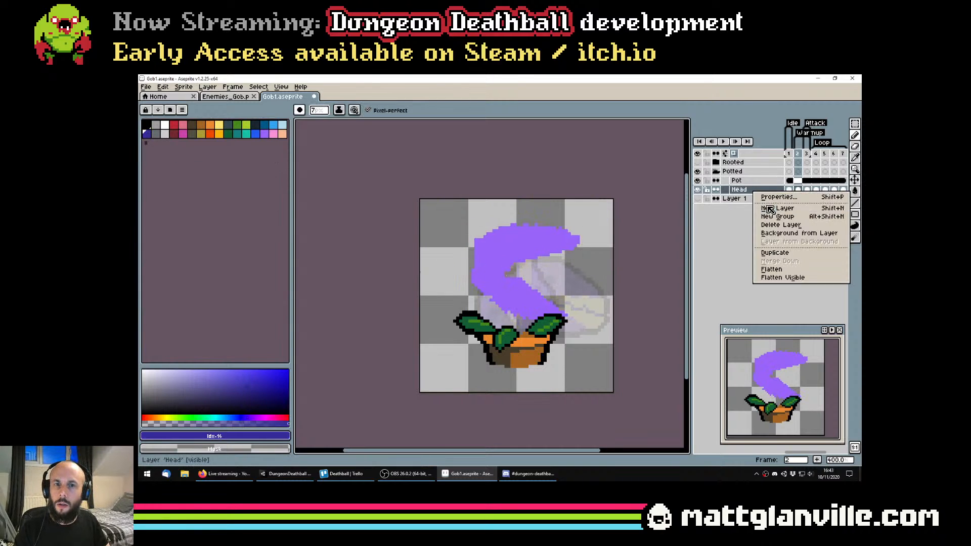
click(766, 207)
click(744, 190)
drag(747, 189, 746, 199)
scroll(487, 246, up, 1)
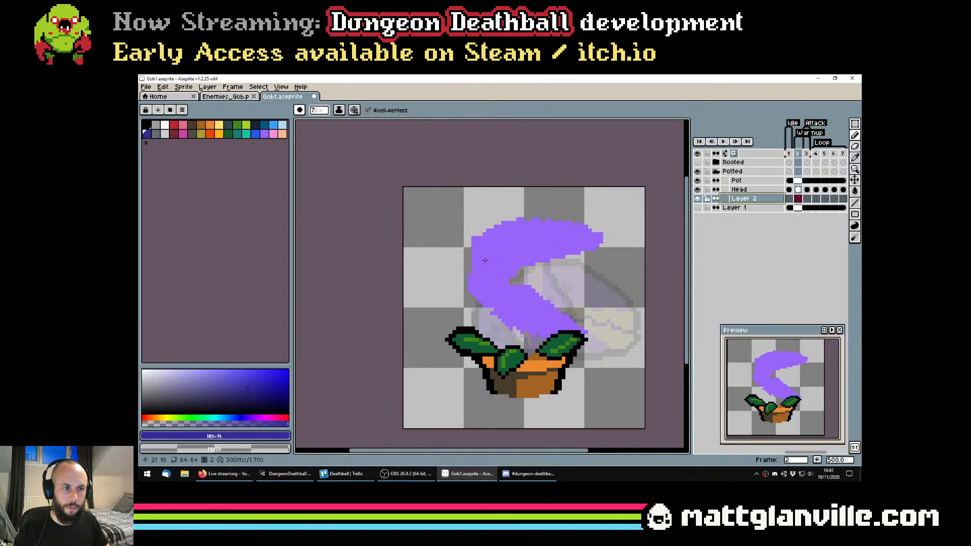
Paint a curved indigo stalk with the 7 px pencil on frame 2, running behind the head down into the pot
click(467, 272)
mouse_move(473, 259)
mouse_down()
mouse_move(463, 298)
mouse_move(507, 339)
mouse_up()
scroll(521, 341, down, 4)
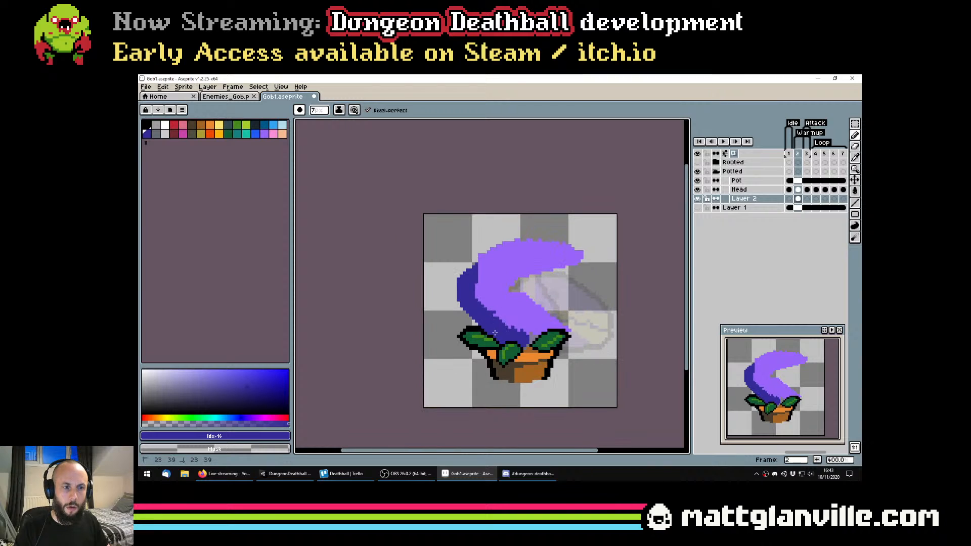
scroll(514, 334, up, 4)
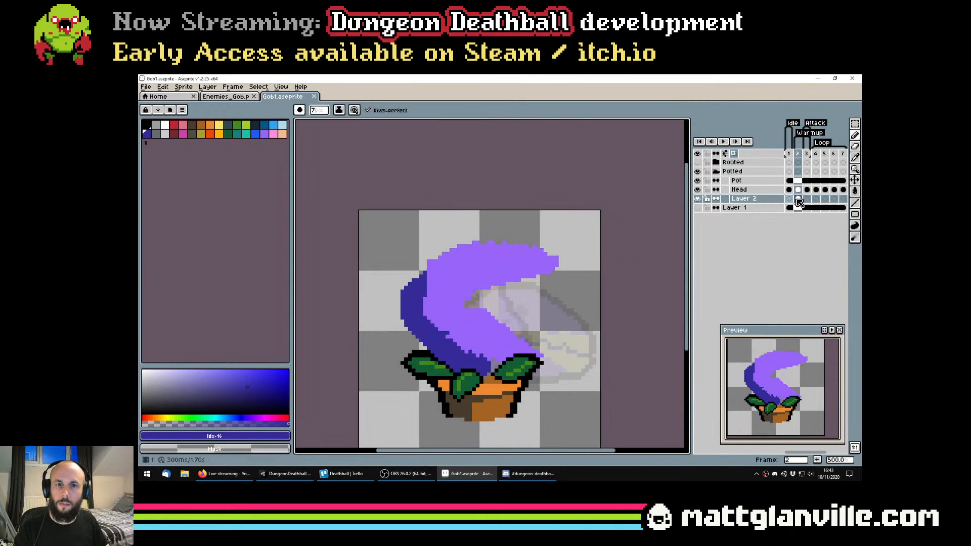
Rename the new layer under Head as Stalk and save the sprite file
double_click(766, 202)
text(Stalk)
key(Return)
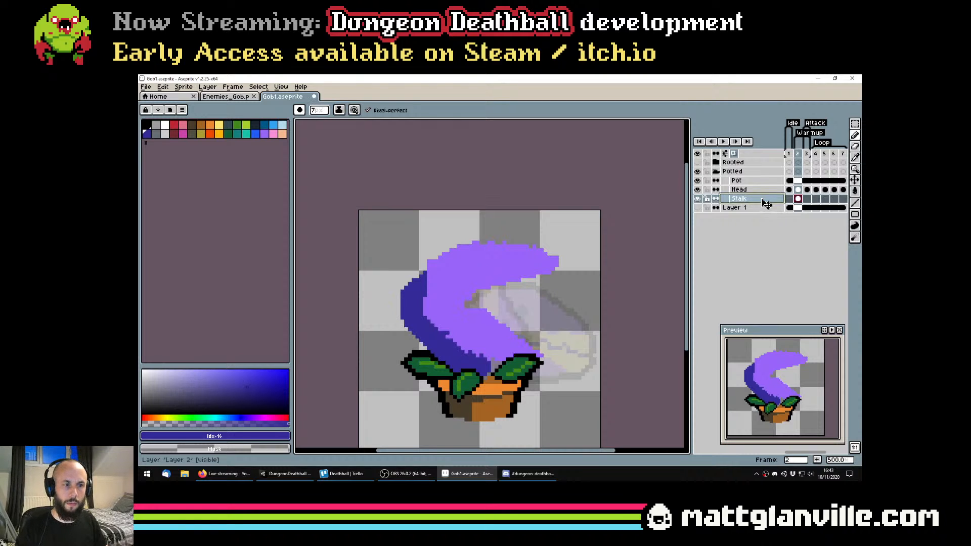
key(ctrl+s)
drag(581, 282, 543, 261)
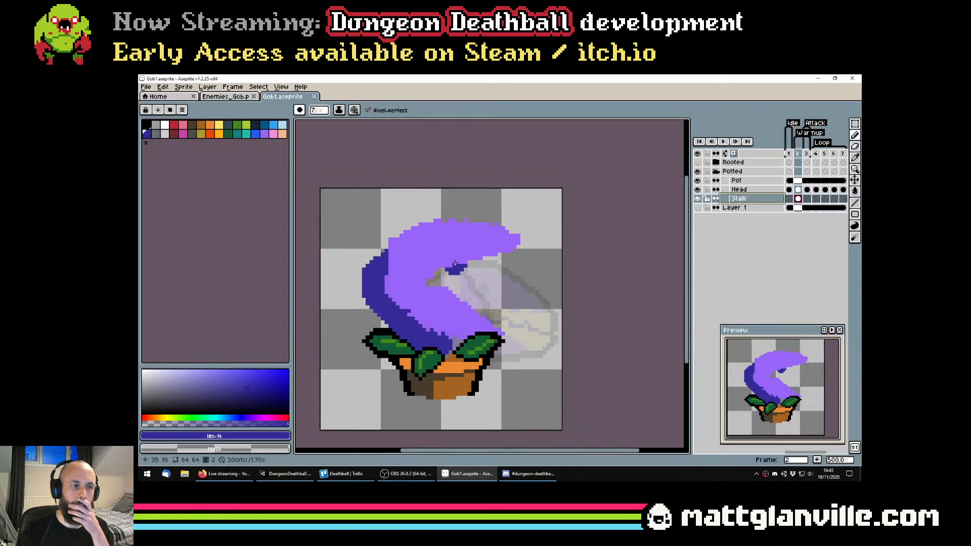
scroll(455, 263, down, 1)
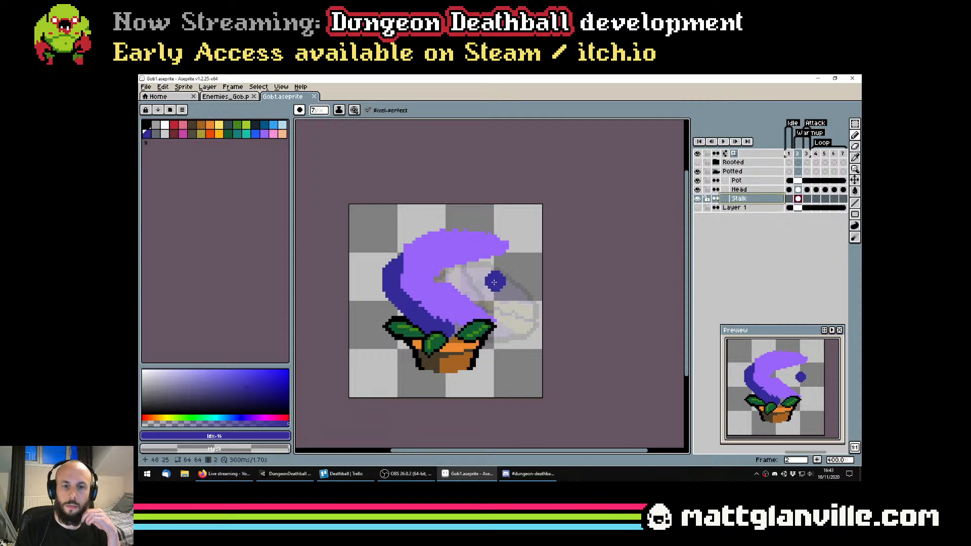
scroll(494, 282, down, 2)
click(285, 474)
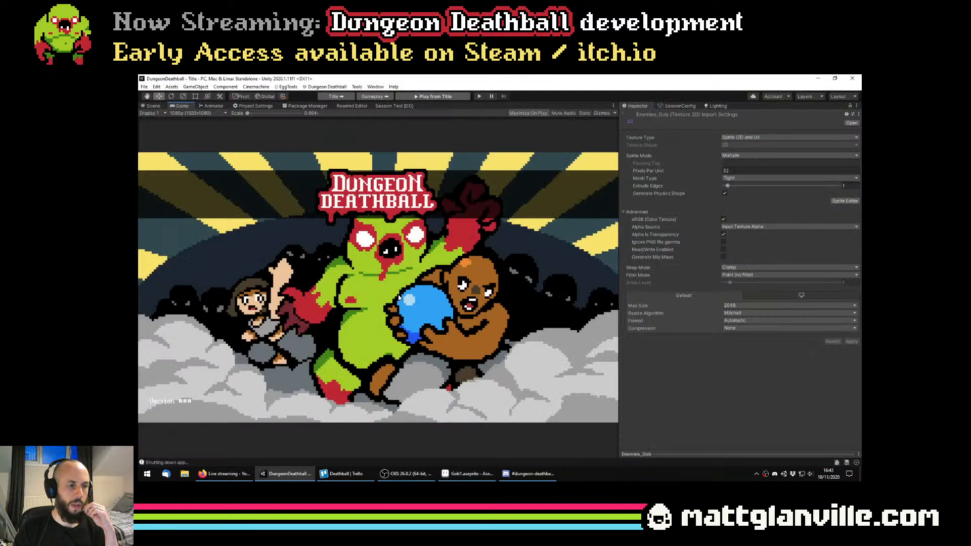
click(468, 474)
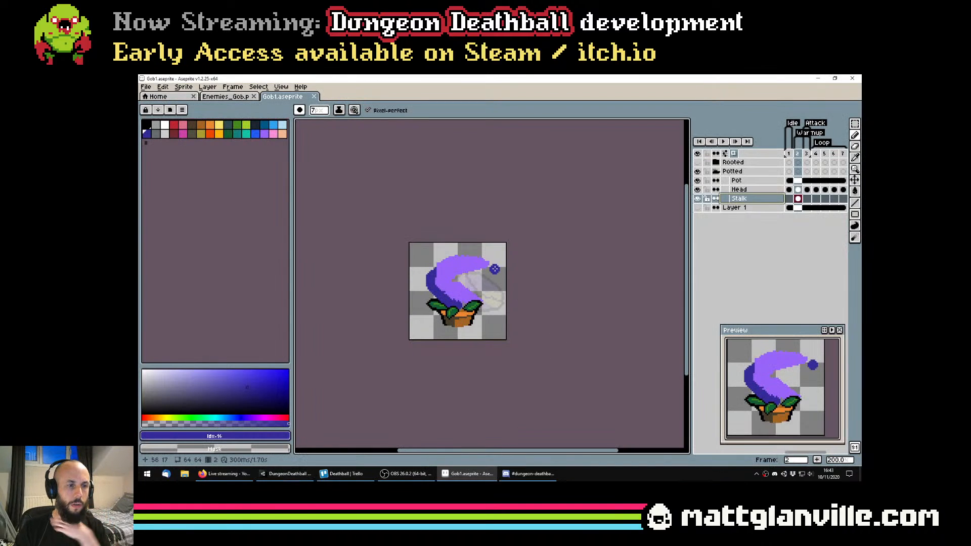
Turn off onion skinning for the sprite
scroll(494, 269, up, 3)
click(733, 153)
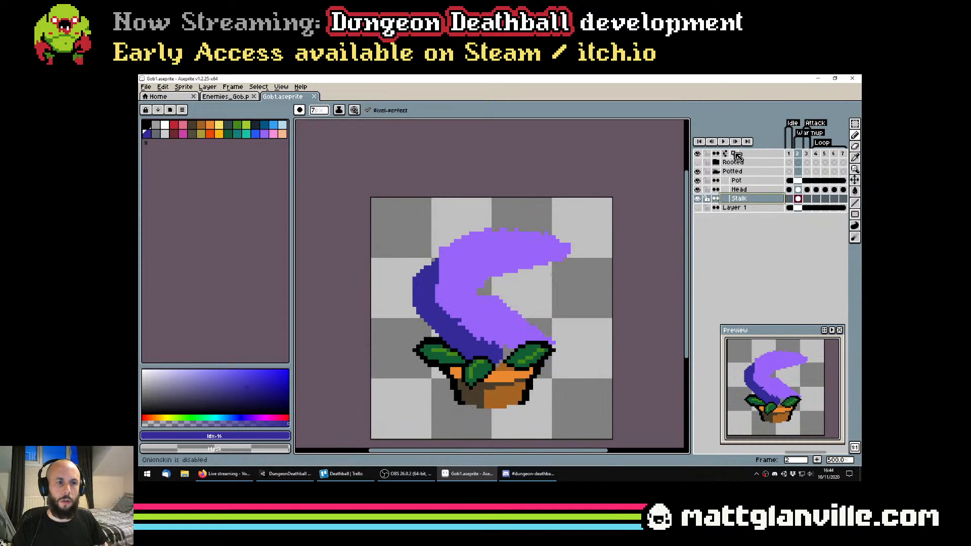
scroll(585, 276, down, 3)
Flip back and forth between frames 1, 2 and 3 to examine how the motion reads from idle to lunge
click(788, 201)
key(Right)
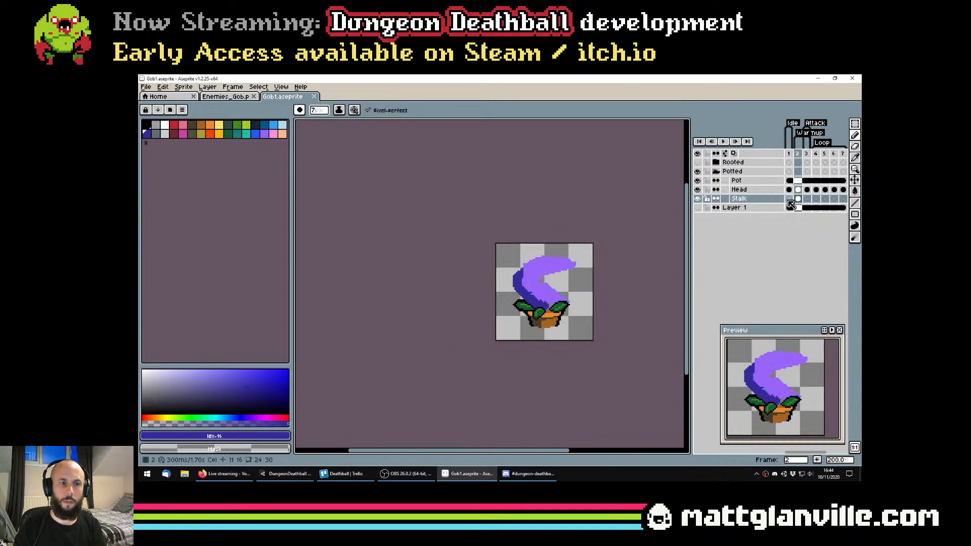
key(Right)
click(788, 201)
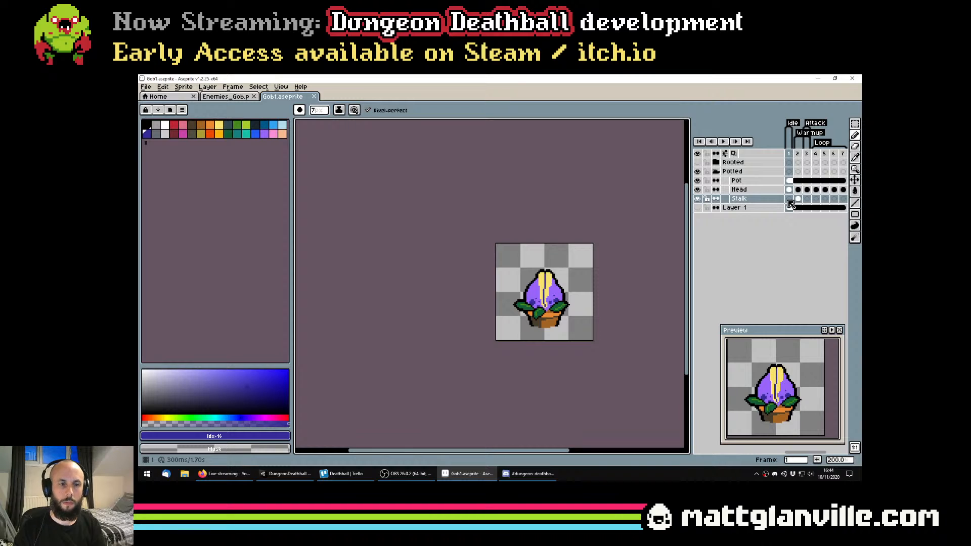
key(Right)
key(Right)
key(Left)
key(Right)
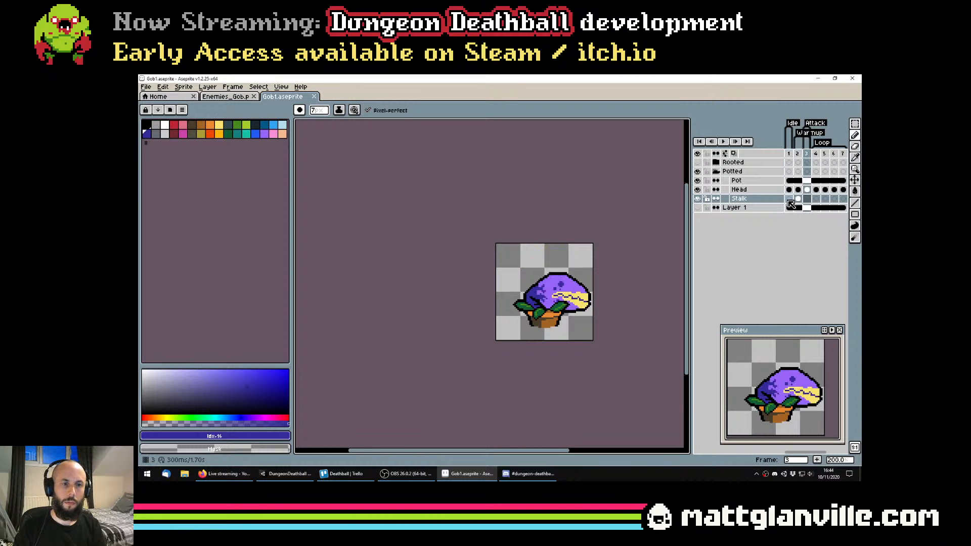
key(Left)
key(Left)
key(Right)
key(Right)
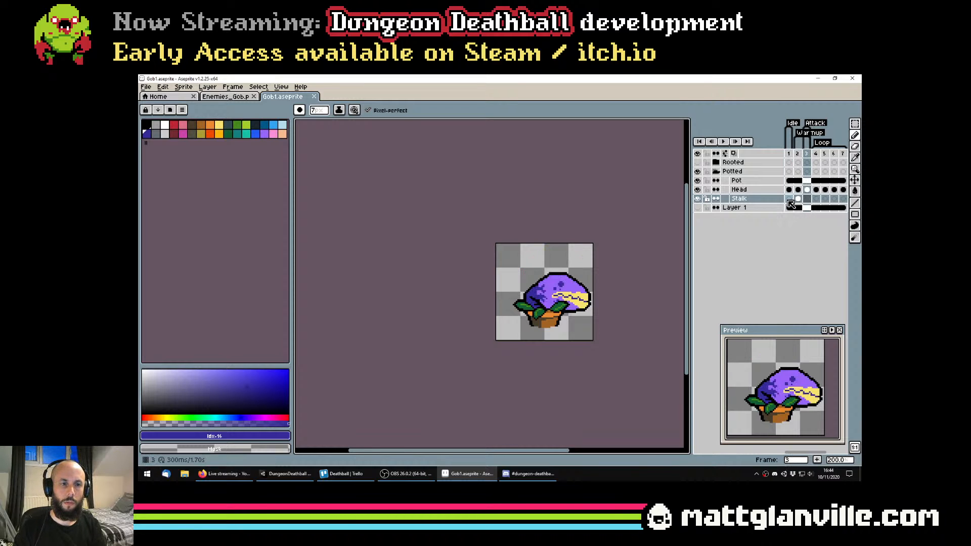
key(Left)
key(Left)
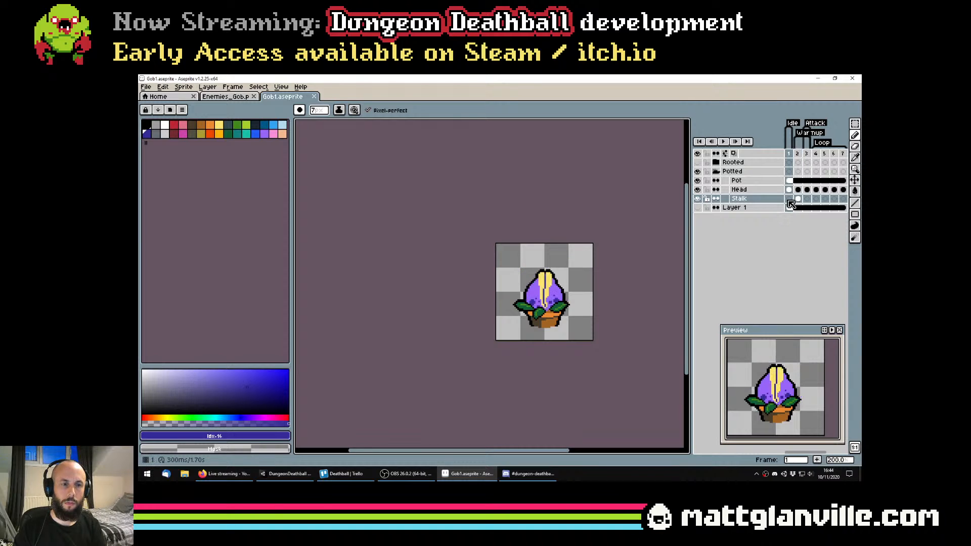
key(Right)
key(Right)
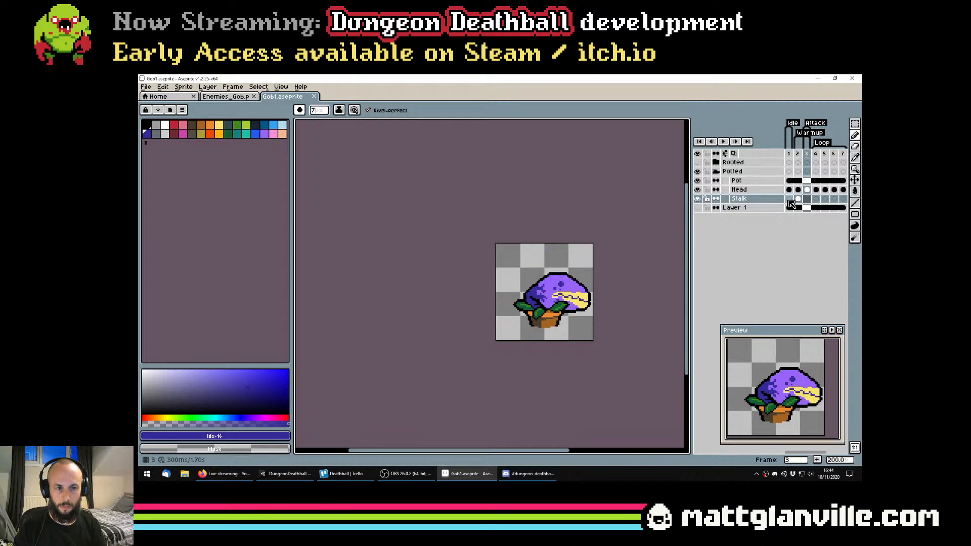
key(Left)
key(Left)
key(Right)
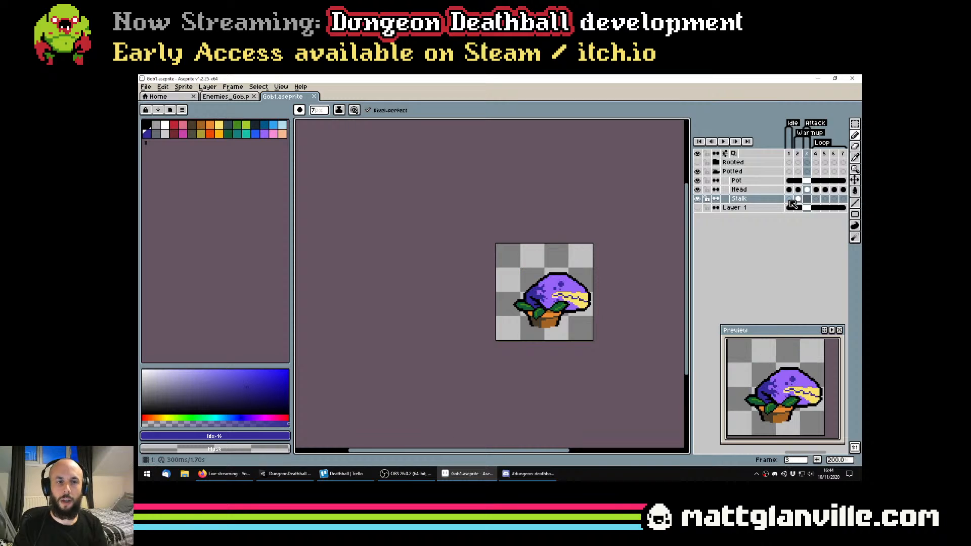
key(Left)
key(Left)
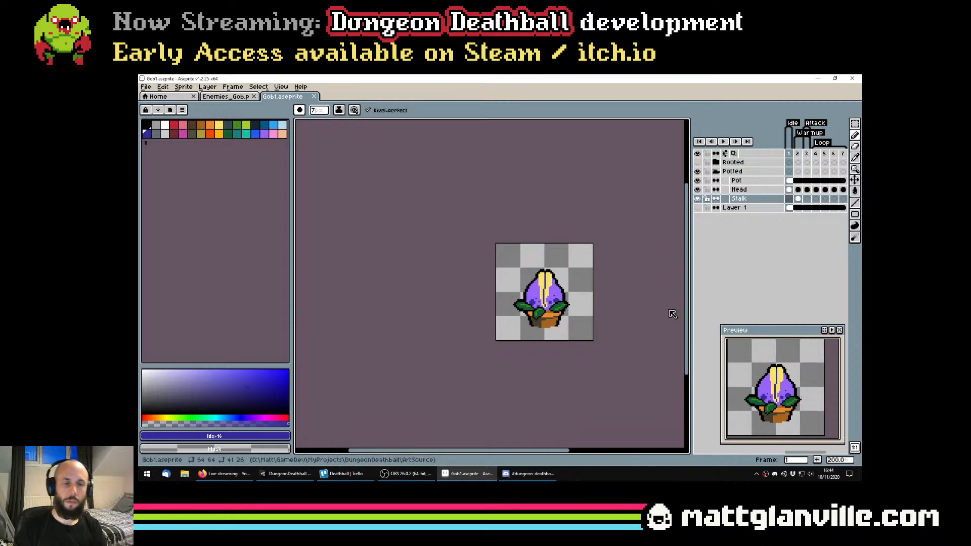
Try lowering the closed head into the pot on frame 1 of the Head layer, then undo the move
scroll(582, 336, up, 1)
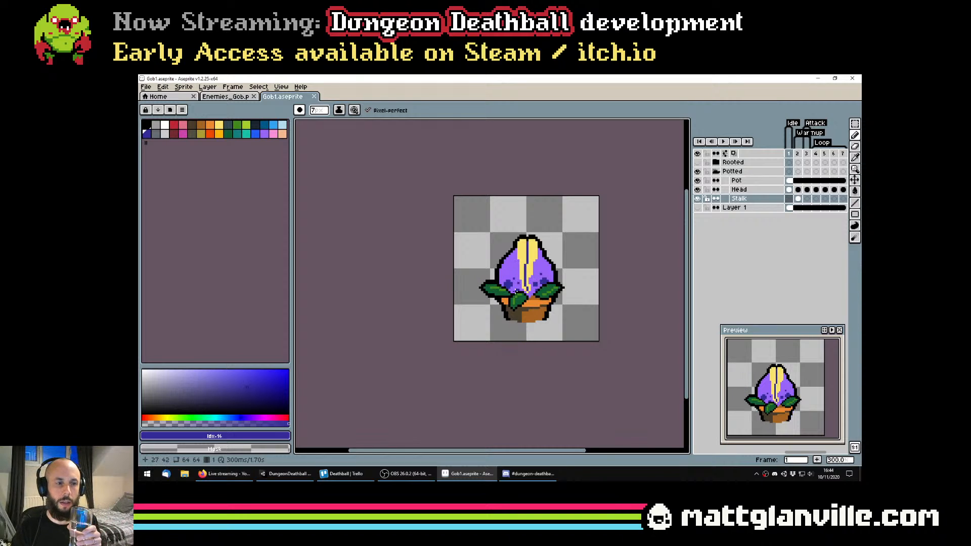
scroll(525, 292, up, 1)
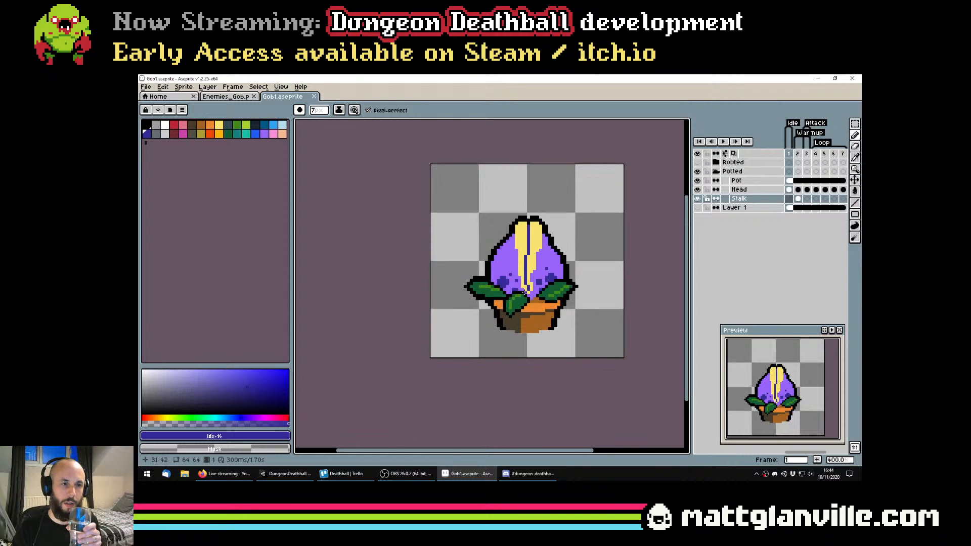
click(743, 190)
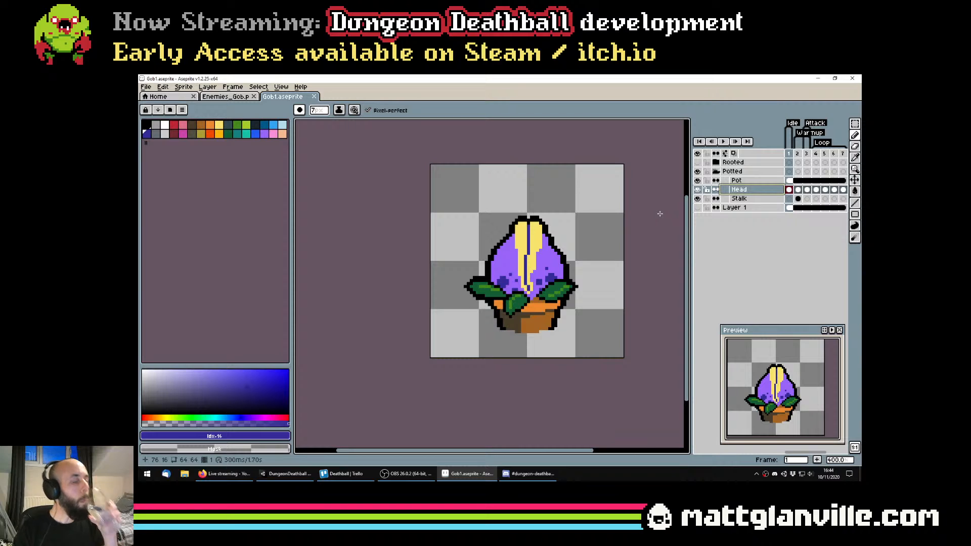
key(v)
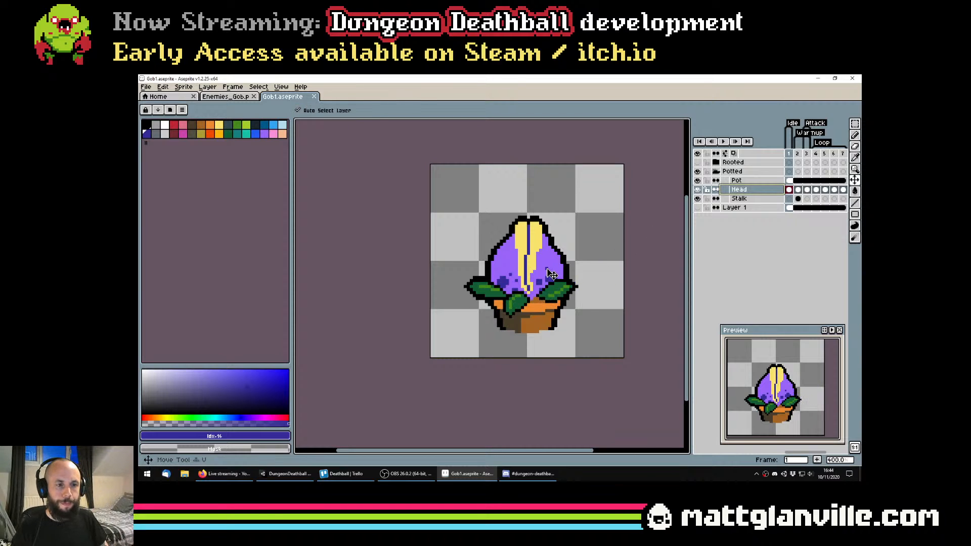
mouse_move(551, 275)
mouse_down()
mouse_move(552, 291)
mouse_move(545, 287)
mouse_up()
key(ctrl+z)
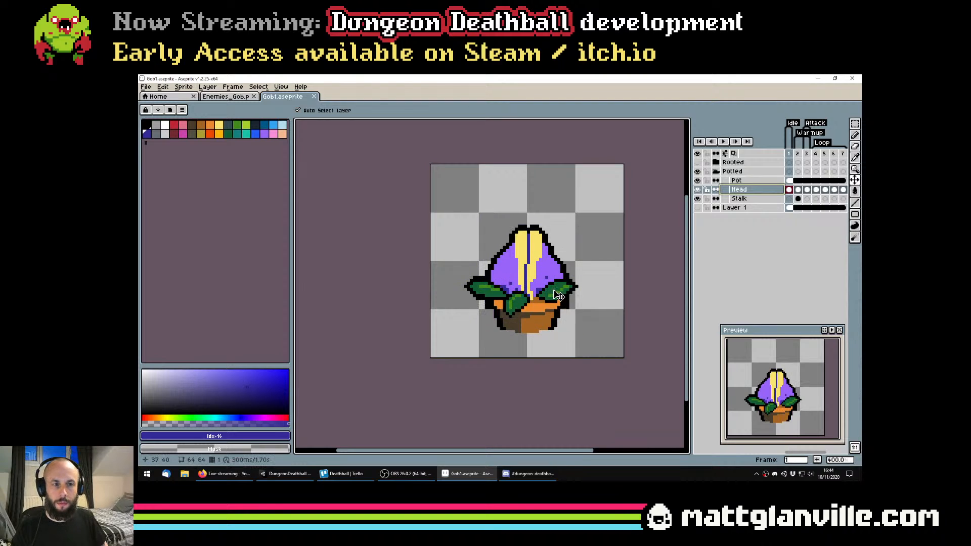
scroll(558, 295, down, 1)
key(ctrl+z)
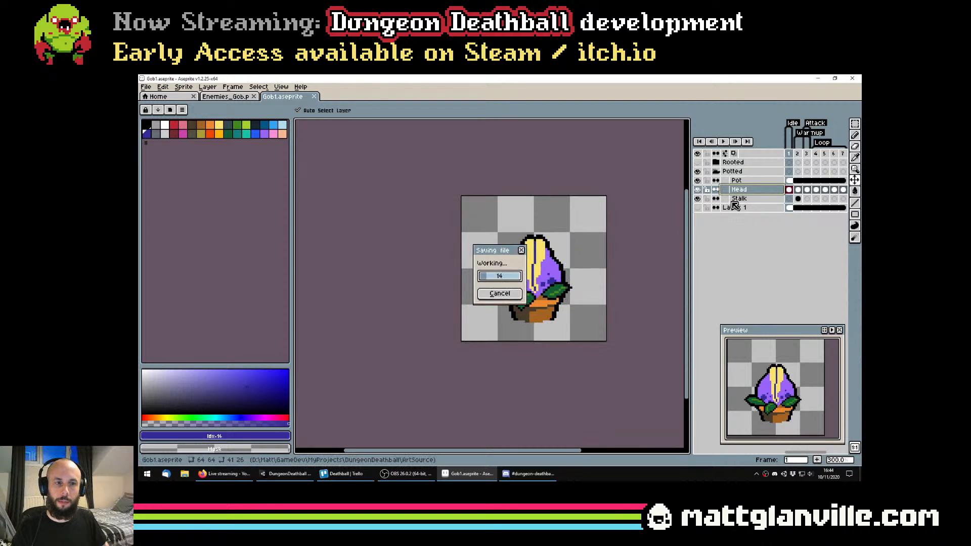
Step through frames 1 to 4 of the Head layer to compare the blocked-in pose with the bite and the following frame
click(788, 199)
click(799, 198)
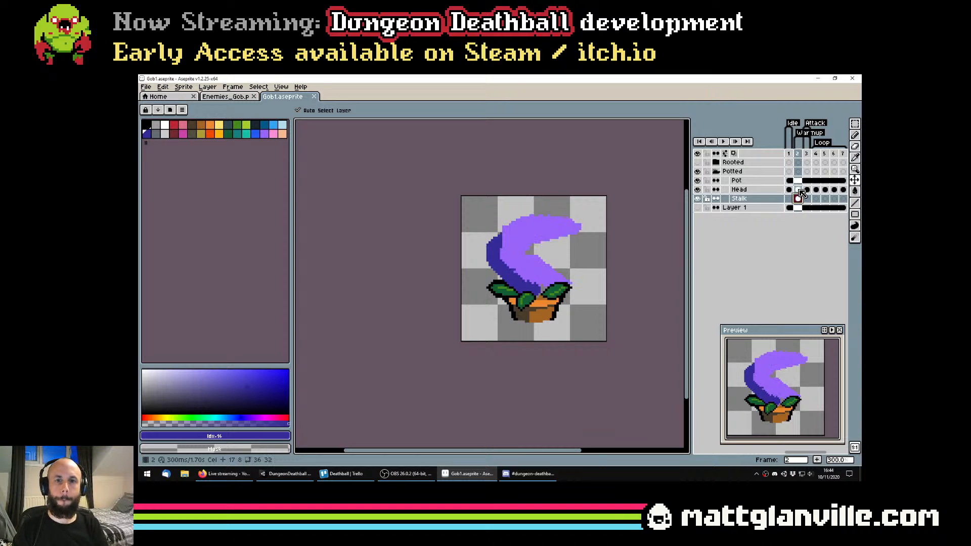
click(799, 190)
key(Right)
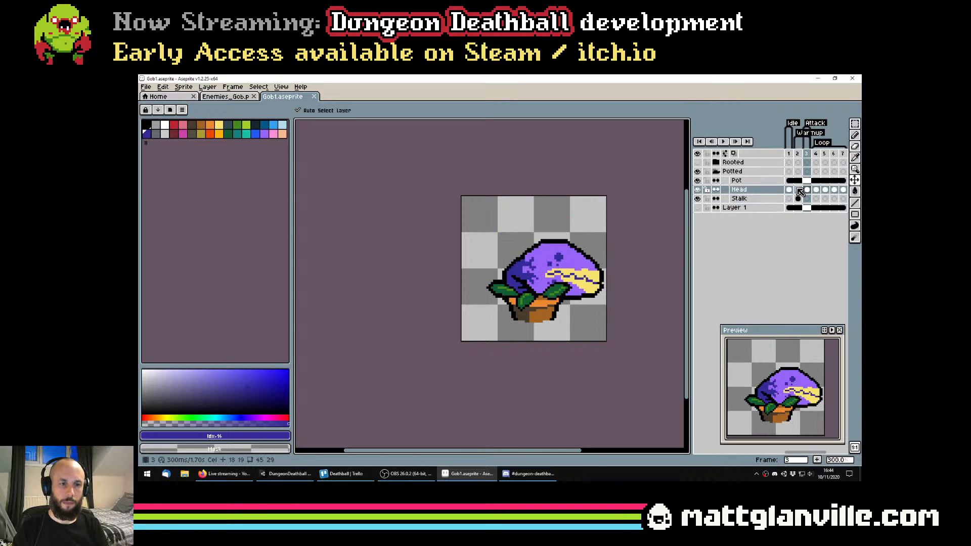
key(Left)
key(Left)
key(Right)
key(Right)
key(Right)
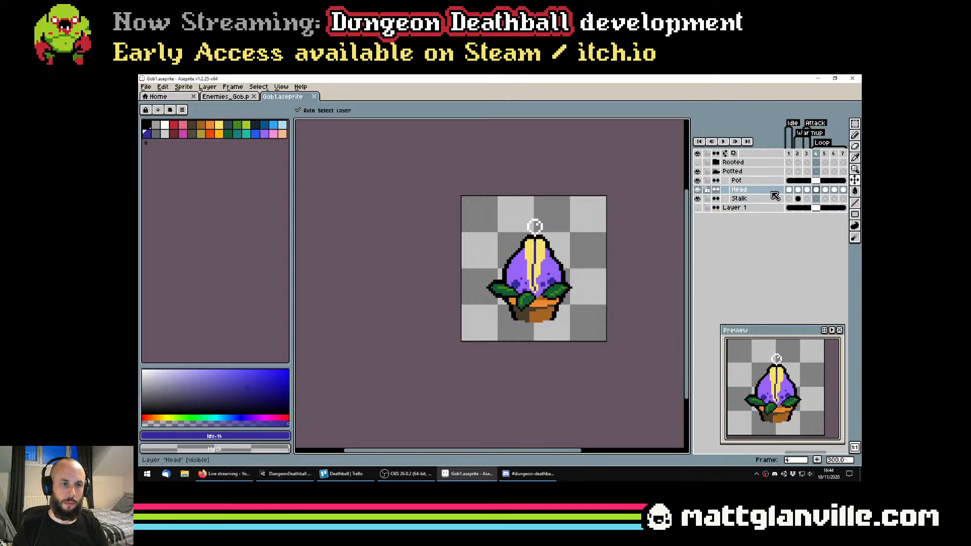
key(Left)
key(Right)
key(Left)
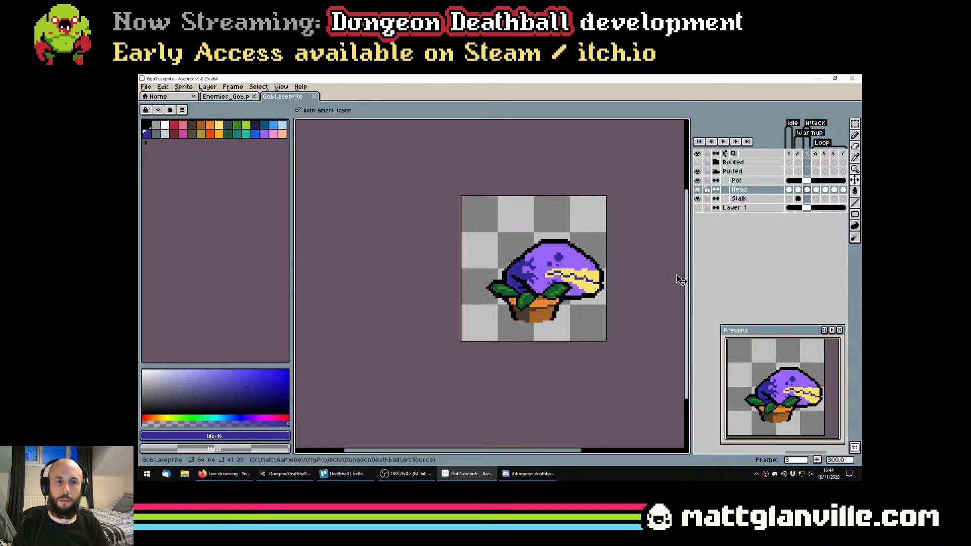
key(Right)
key(Left)
key(Right)
key(Left)
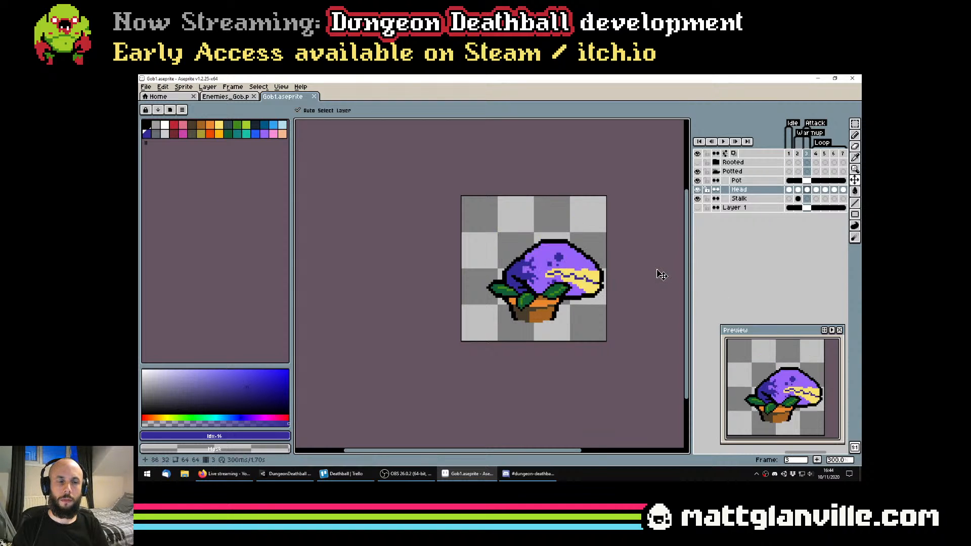
key(Right)
key(Left)
key(Right)
key(Left)
key(Left)
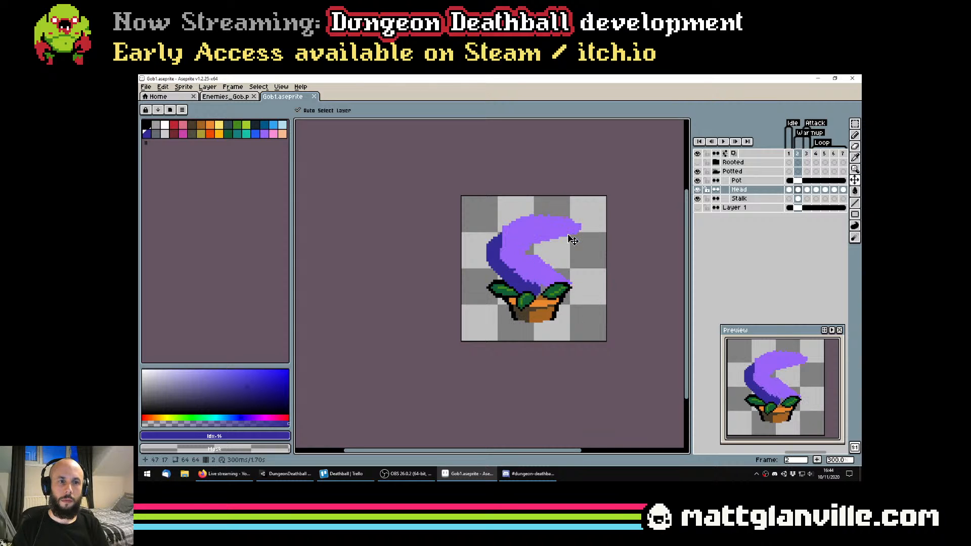
Select the upper jaw on frame 2 of the Head layer and rotate it 21° counter-clockwise to open the mouth wider
drag(568, 235, 546, 251)
click(799, 190)
scroll(562, 217, up, 1)
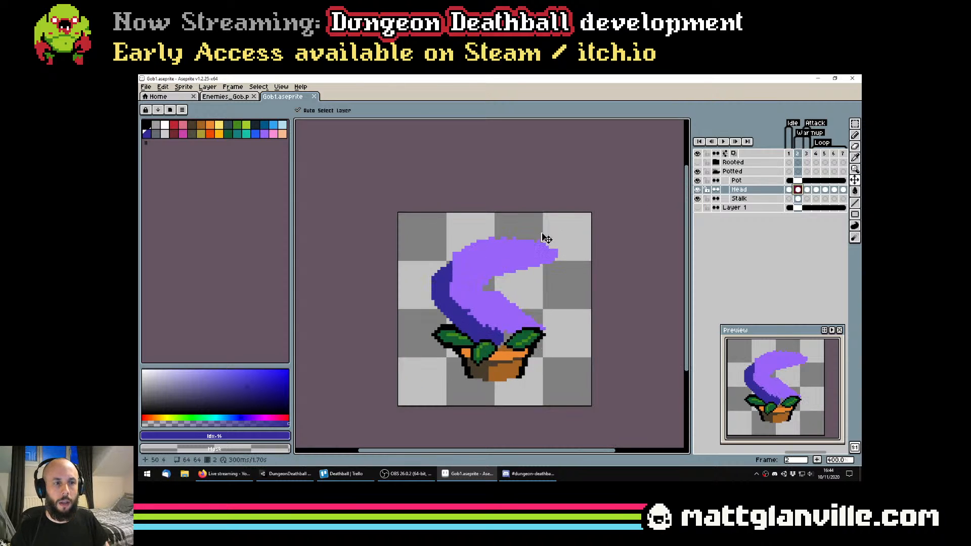
key(m)
drag(450, 226, 572, 286)
drag(580, 220, 556, 208)
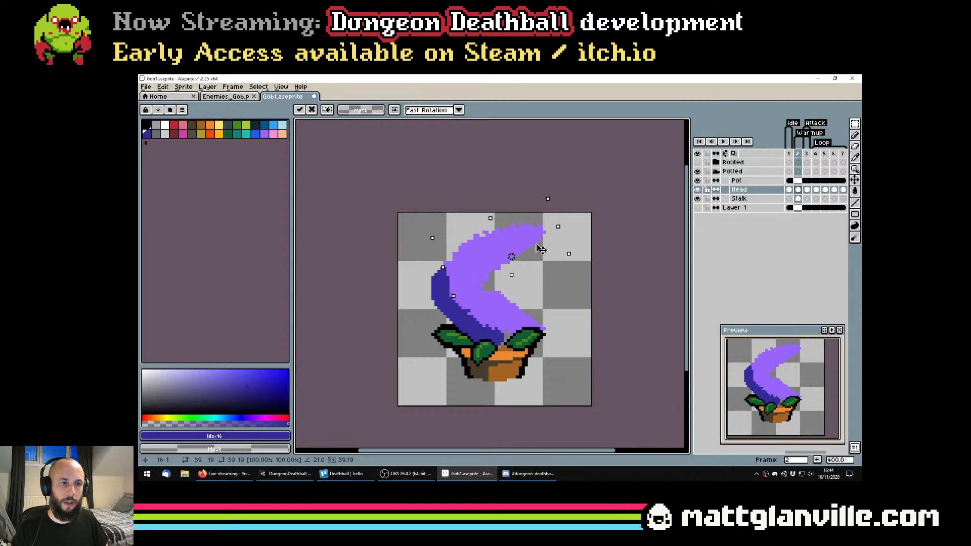
key(Return)
key(ctrl+d)
Trim and round the tip of the upper jaw on frame 2 with a 5 px eraser, and save the sprite
key(e)
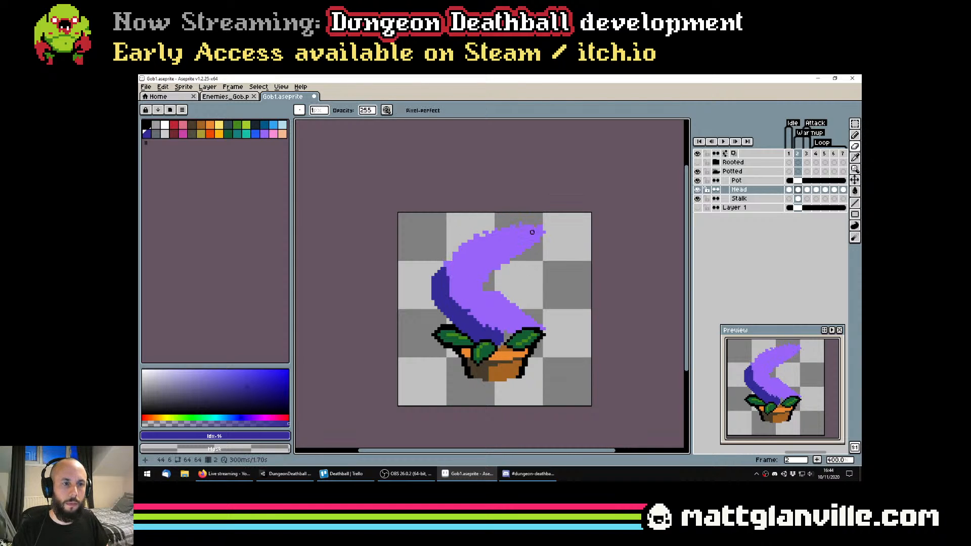
drag(511, 220, 538, 220)
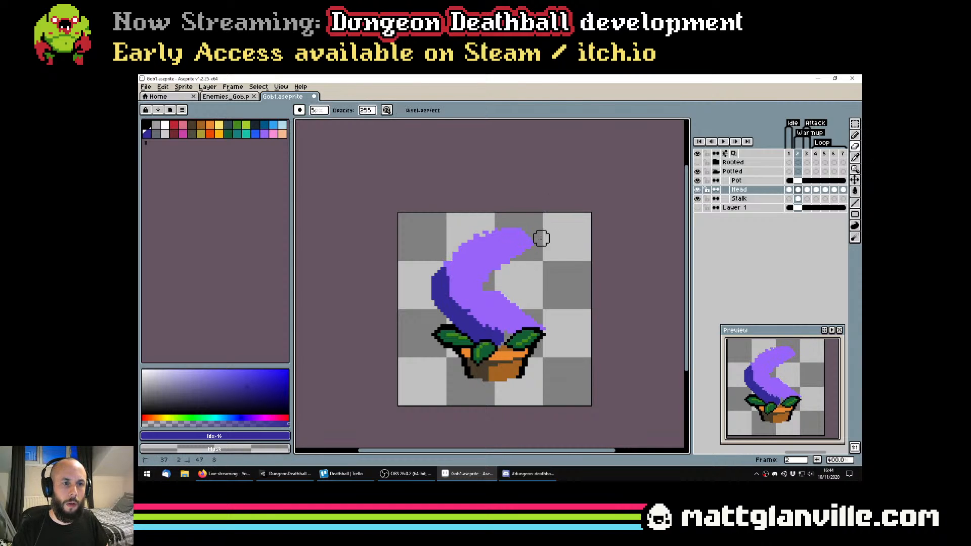
scroll(544, 325, down, 1)
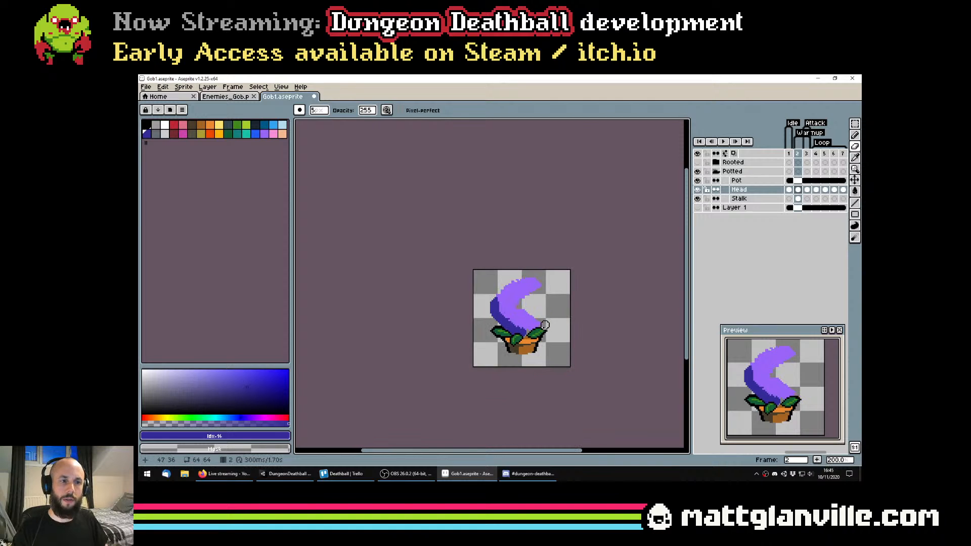
scroll(536, 319, up, 3)
key(ctrl+s)
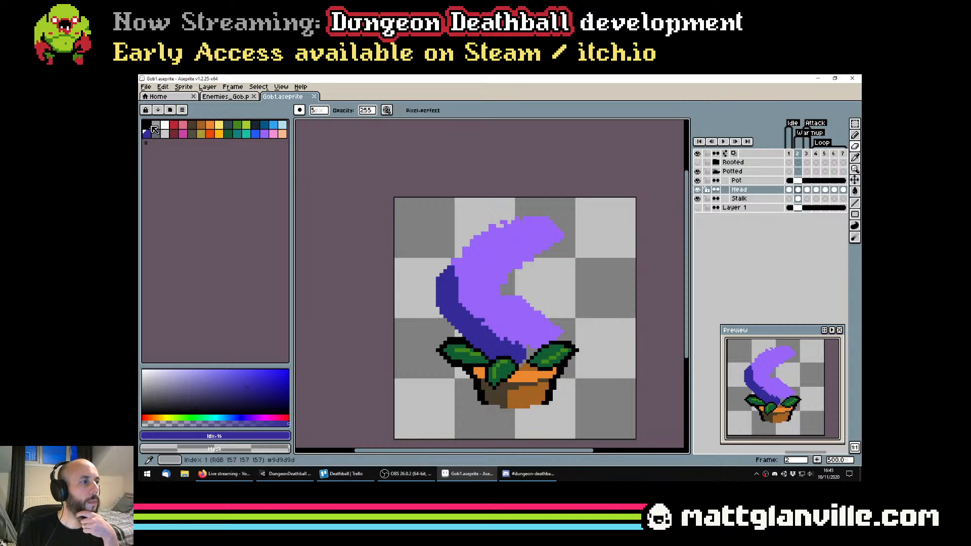
Paint the mouth interior in dark red along the inner edges of both jaws with a 4 px pencil
click(174, 133)
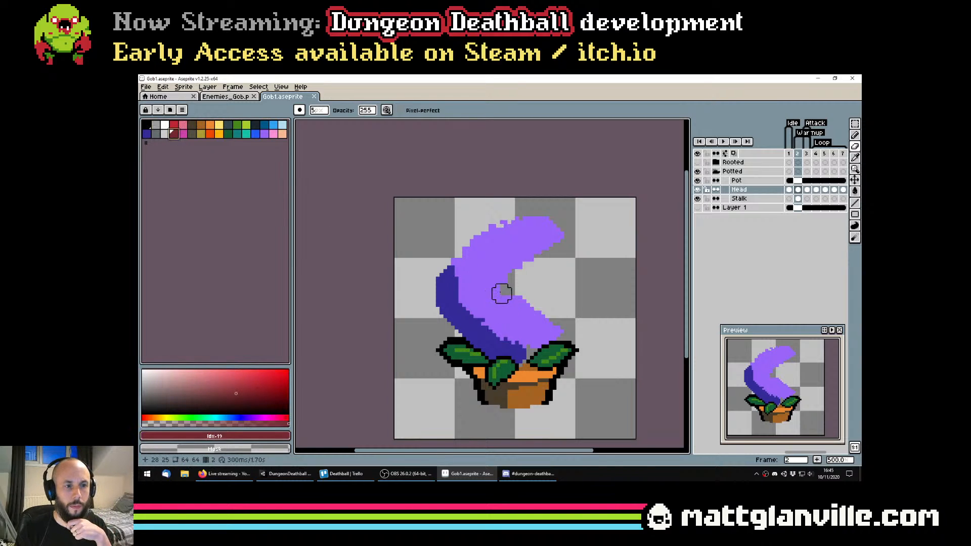
key(b)
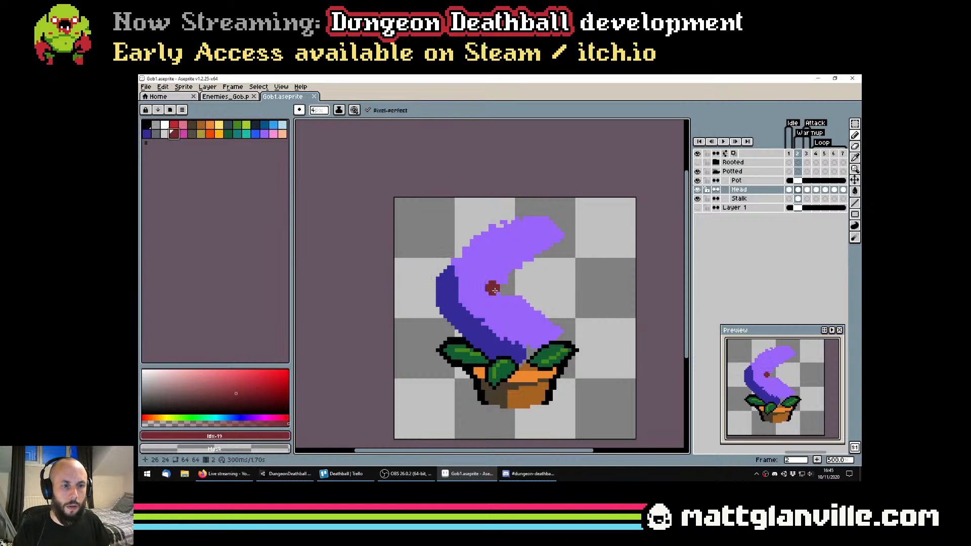
drag(499, 293, 533, 316)
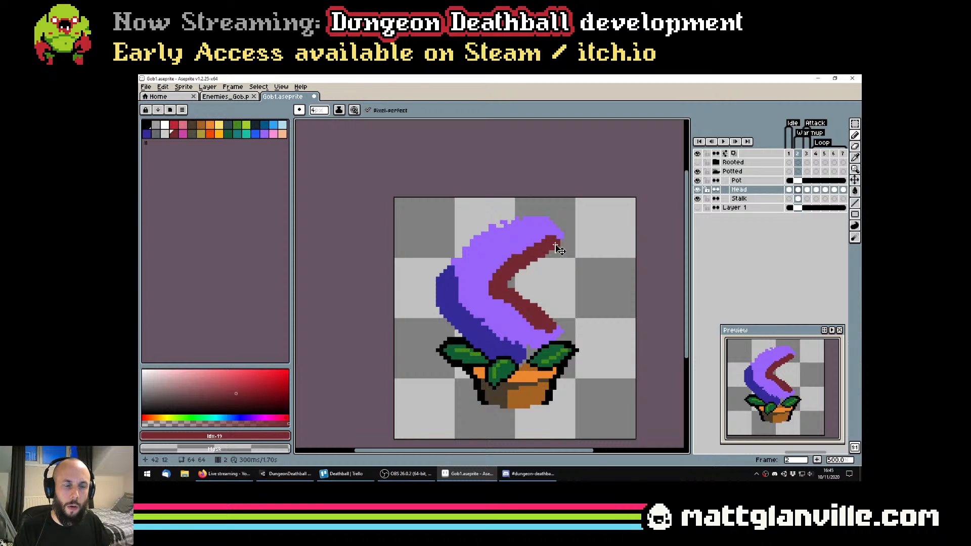
Extend the dark red mouth interior to the upper jaw's tip and widen it along the lower jaw with a 2 px pencil, then save
key(minus)
key(minus)
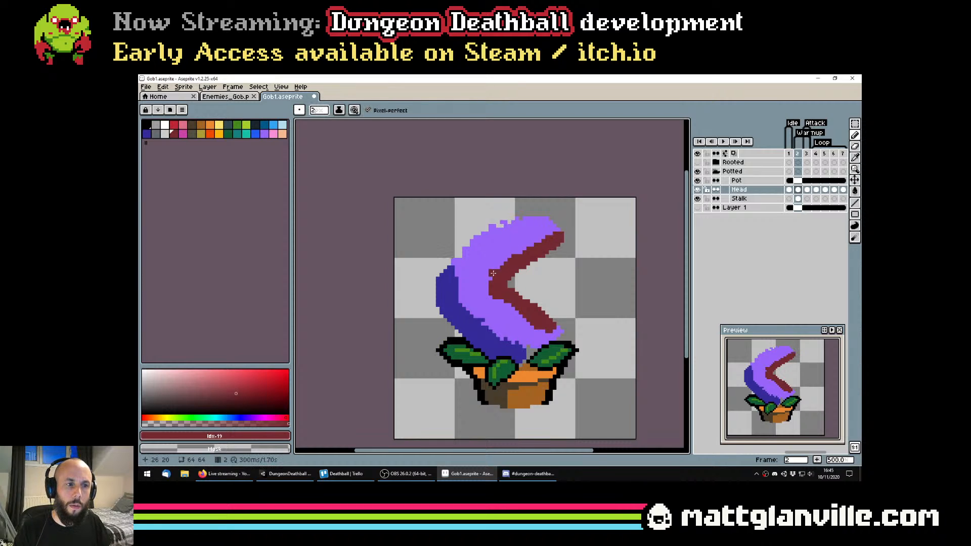
alt+click(484, 288)
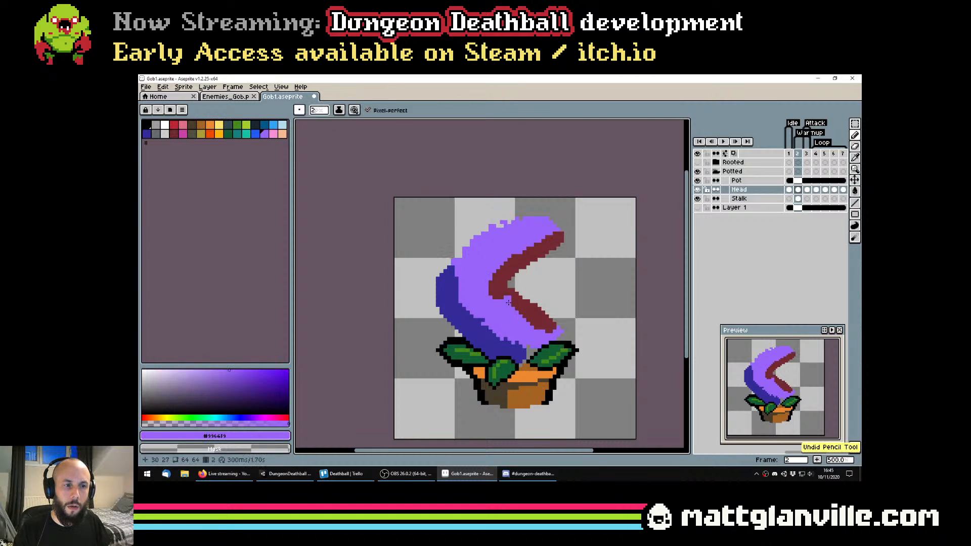
alt+click(501, 297)
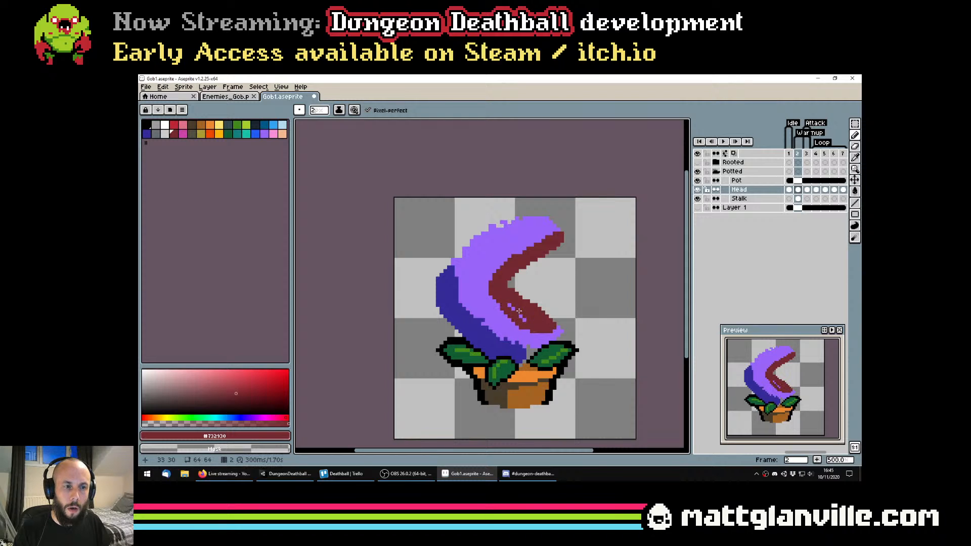
scroll(529, 322, down, 3)
scroll(531, 266, up, 3)
key(ctrl+s)
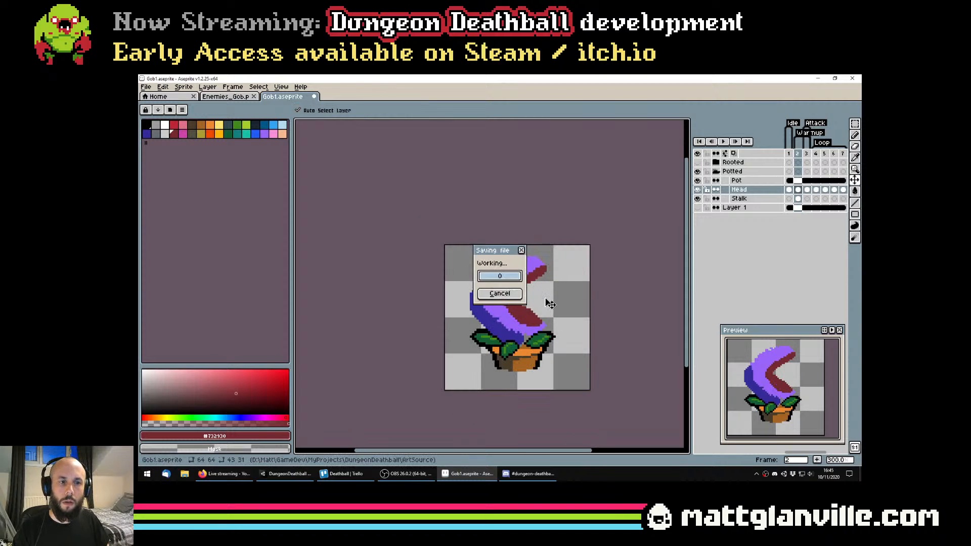
Draw a 2 px pale yellow lip along the upper jaw from the mouth corner around the tip, redoing the first attempt
scroll(531, 266, up, 1)
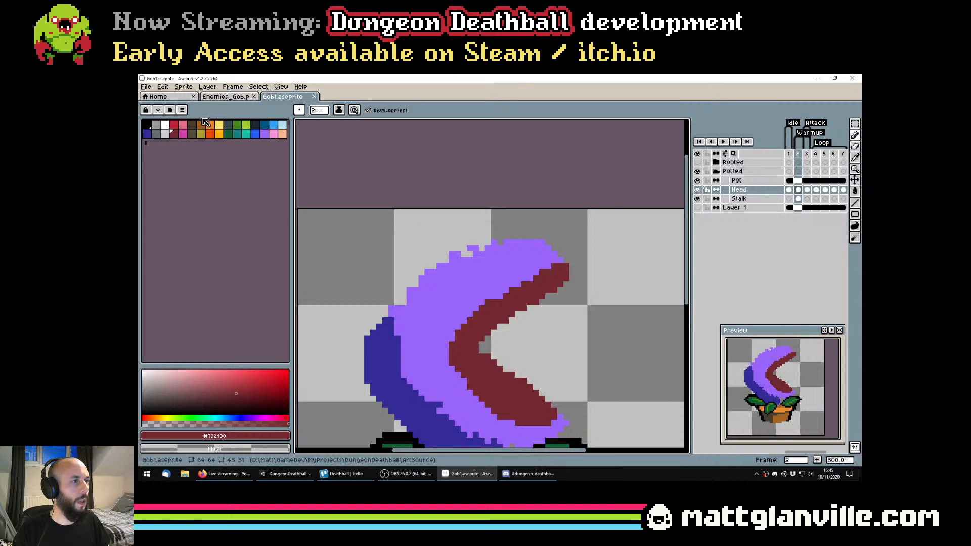
click(216, 126)
click(219, 125)
mouse_move(445, 345)
mouse_down()
mouse_move(478, 304)
mouse_move(556, 267)
mouse_up()
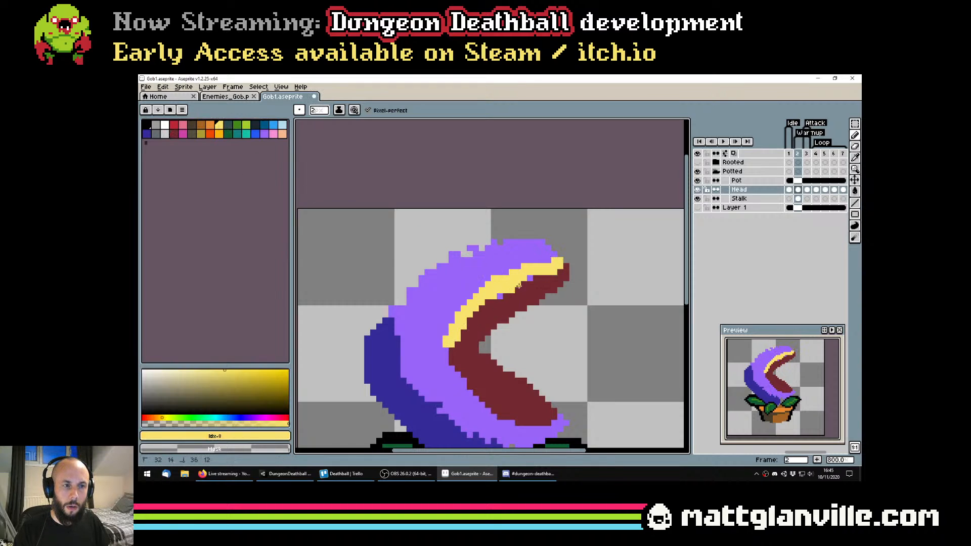
key(ctrl+z)
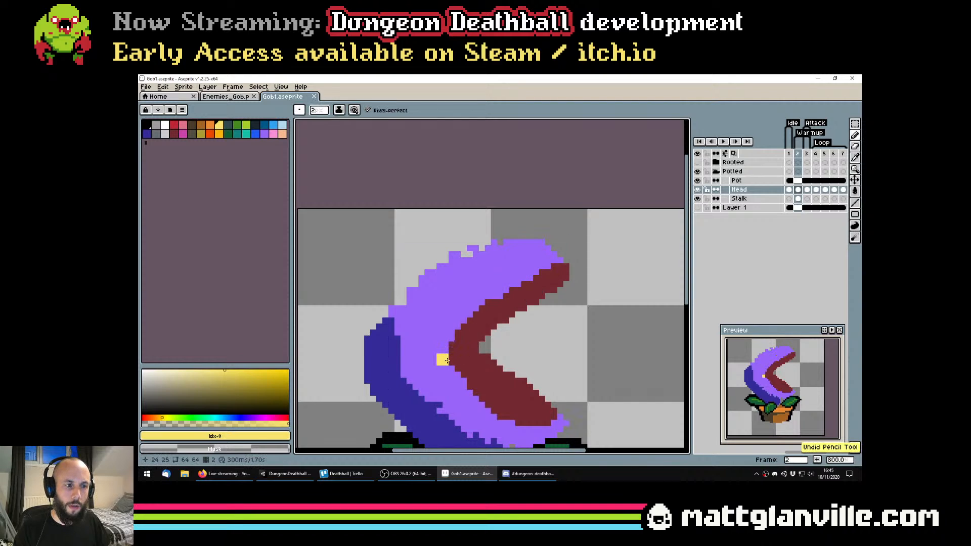
mouse_move(442, 342)
mouse_down()
mouse_move(477, 304)
mouse_move(530, 266)
mouse_move(571, 264)
mouse_up()
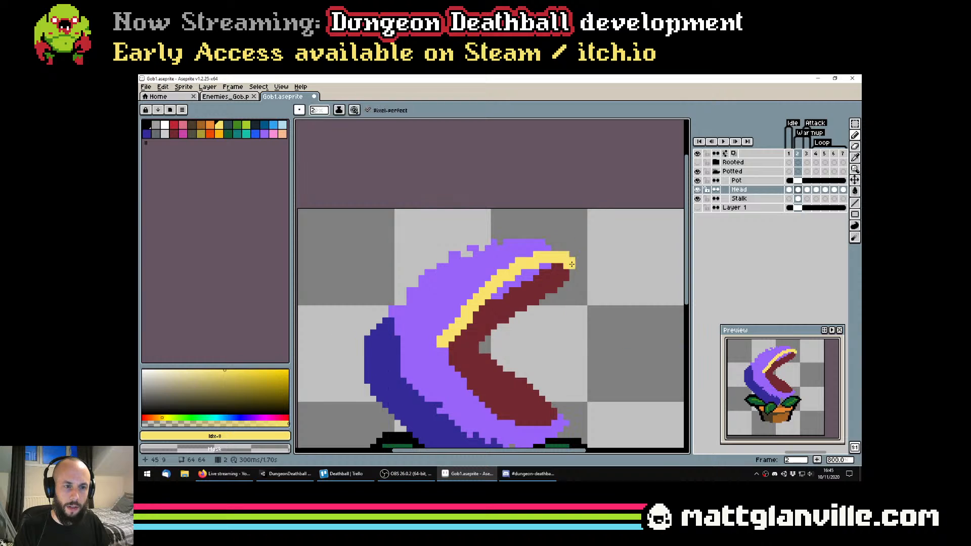
Fill the violet gap between the upper yellow lip and the mouth interior with dark red using the Paint Bucket
alt+click(524, 297)
key(g)
click(506, 290)
key(ctrl+z)
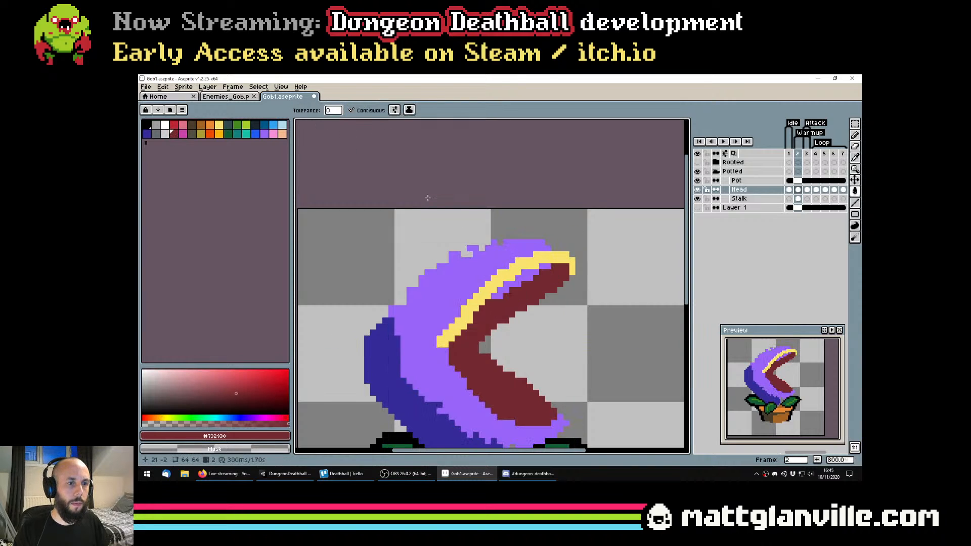
click(513, 283)
Continue the 2 px pale yellow lip from the mouth corner along the lower jaw to its tip
scroll(602, 223, down, 3)
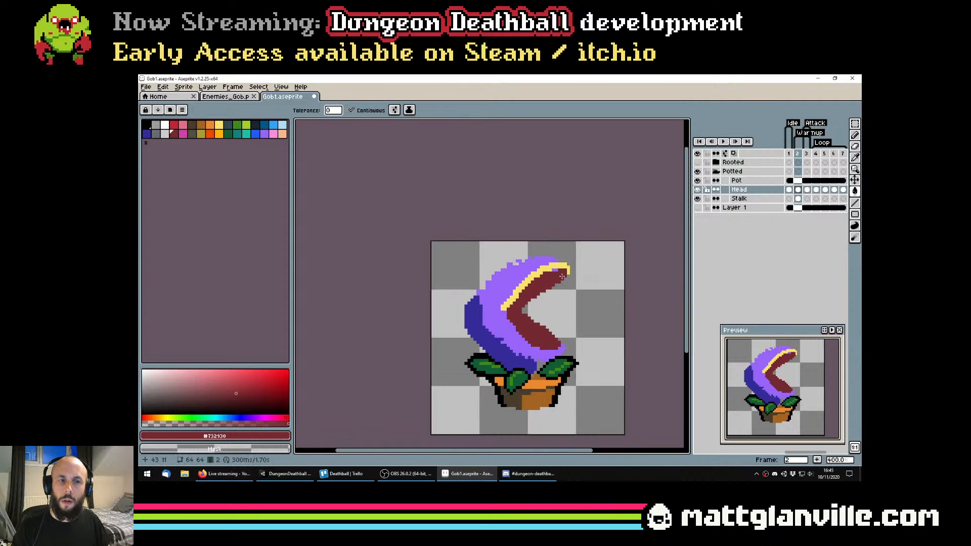
scroll(554, 273, up, 2)
key(b)
alt+click(555, 266)
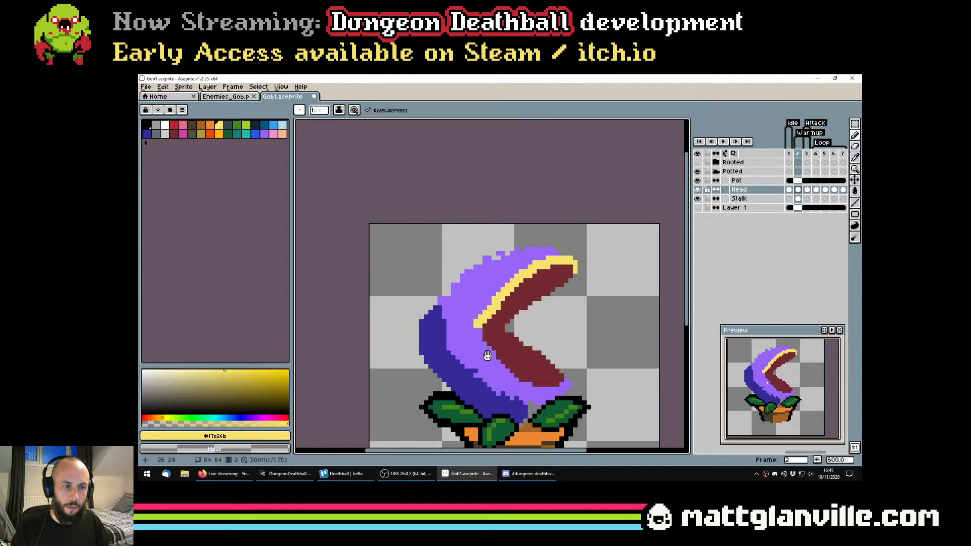
scroll(521, 434, up, 1)
click(459, 294)
drag(465, 301, 505, 351)
drag(576, 373, 582, 369)
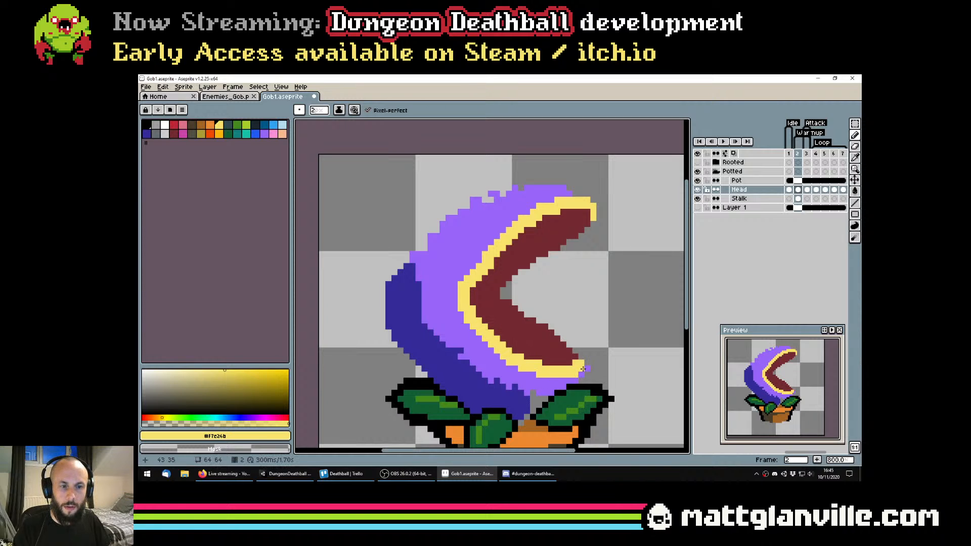
Wrap the yellow lip around the lower jaw's tip with single pixels and save the sprite
scroll(586, 367, down, 2)
scroll(547, 325, up, 5)
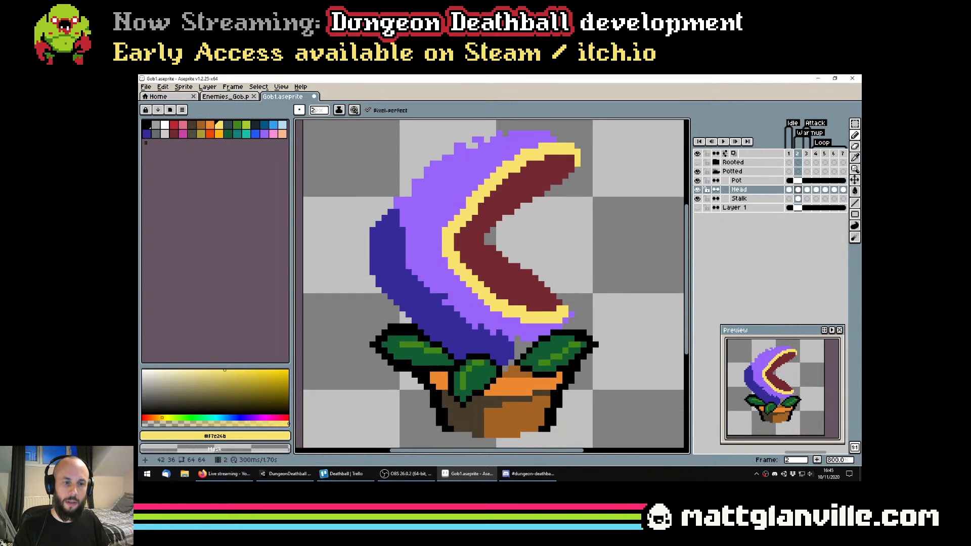
alt+click(564, 313)
scroll(586, 295, up, 2)
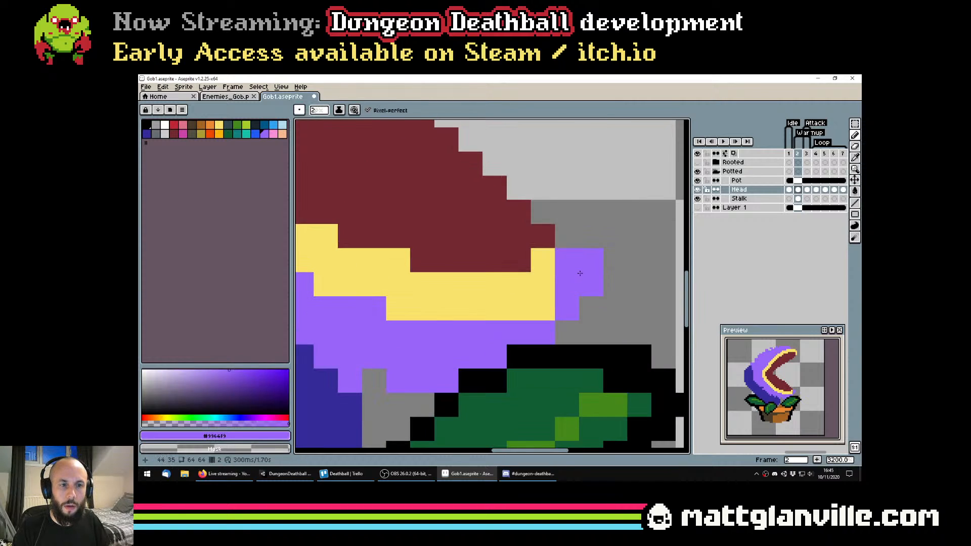
alt+click(543, 260)
scroll(559, 245, up, 1)
drag(561, 252, 615, 342)
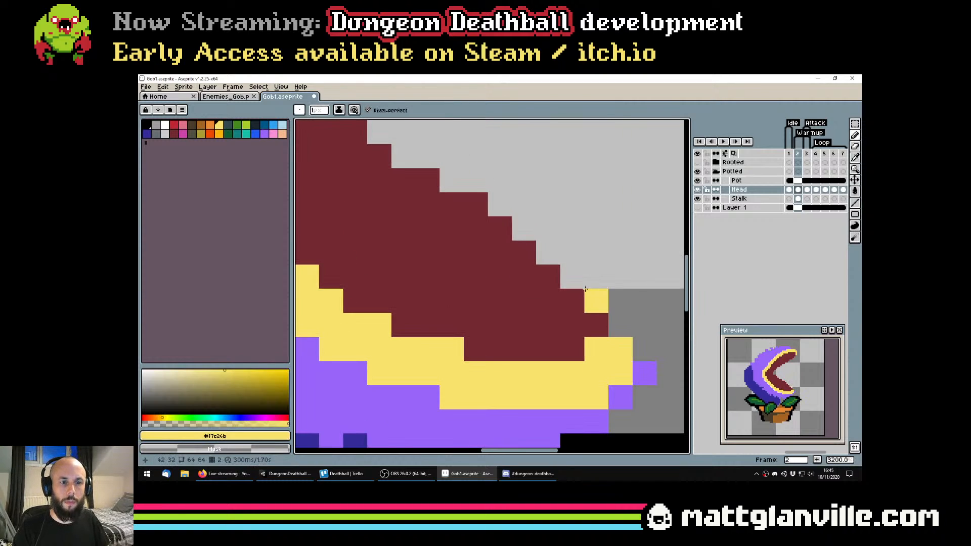
click(573, 277)
click(591, 297)
click(615, 320)
click(620, 306)
scroll(617, 314, down, 6)
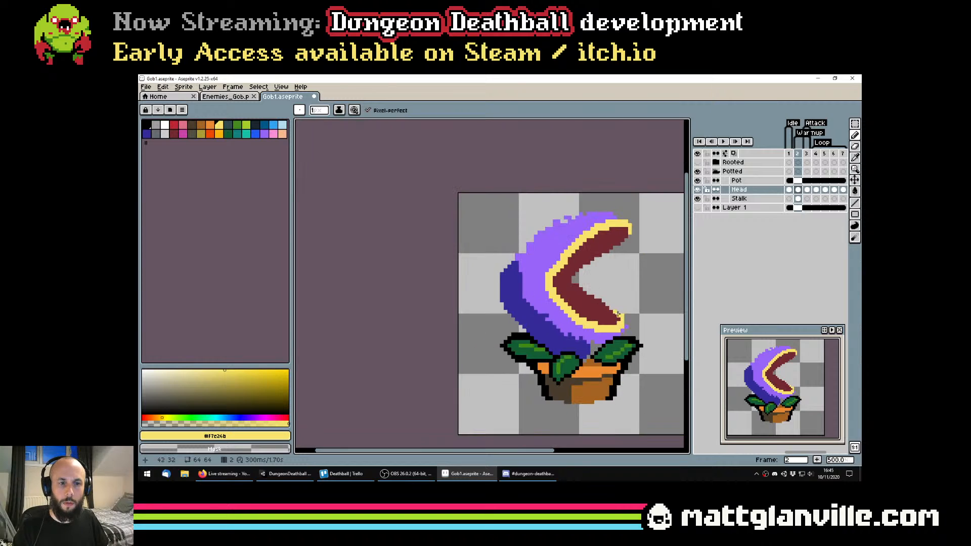
scroll(615, 312, up, 2)
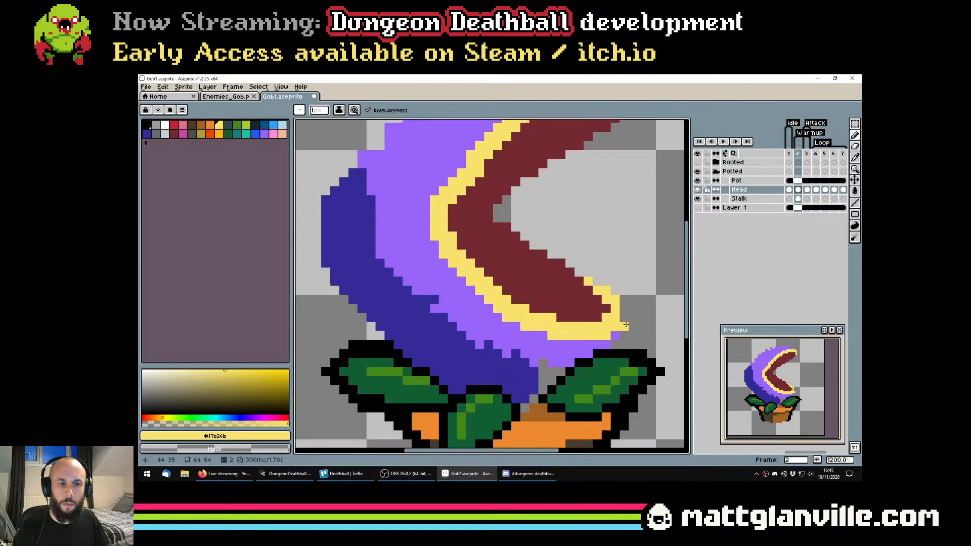
scroll(632, 312, down, 4)
scroll(631, 312, down, 1)
key(ctrl+s)
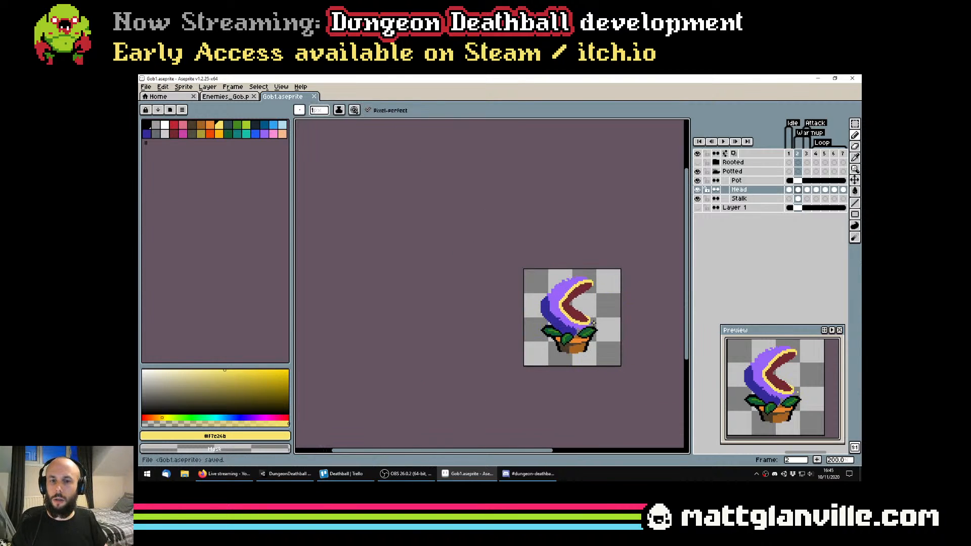
Outline the open inner edges of both jaws with a 1 px yellow line, redoing the lower stretch
scroll(594, 321, up, 4)
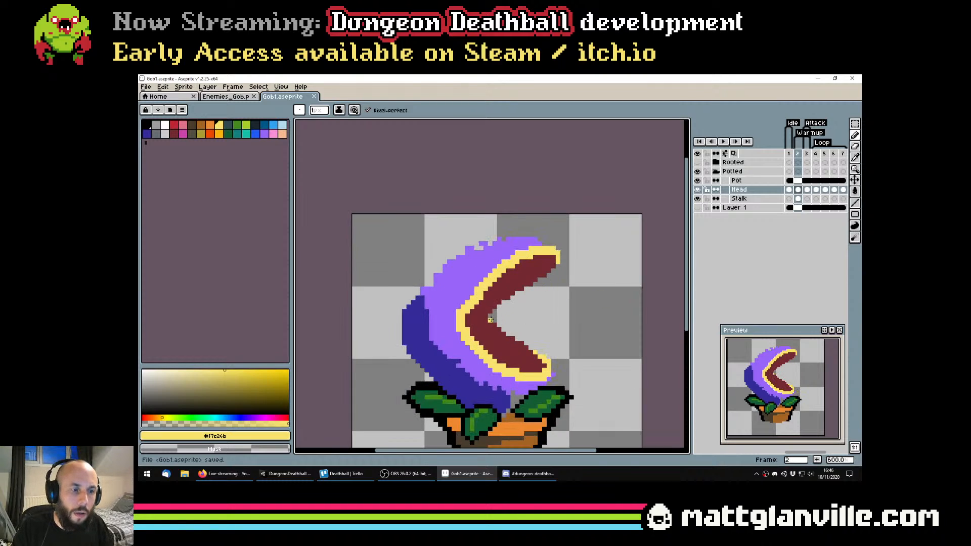
shift+click(556, 265)
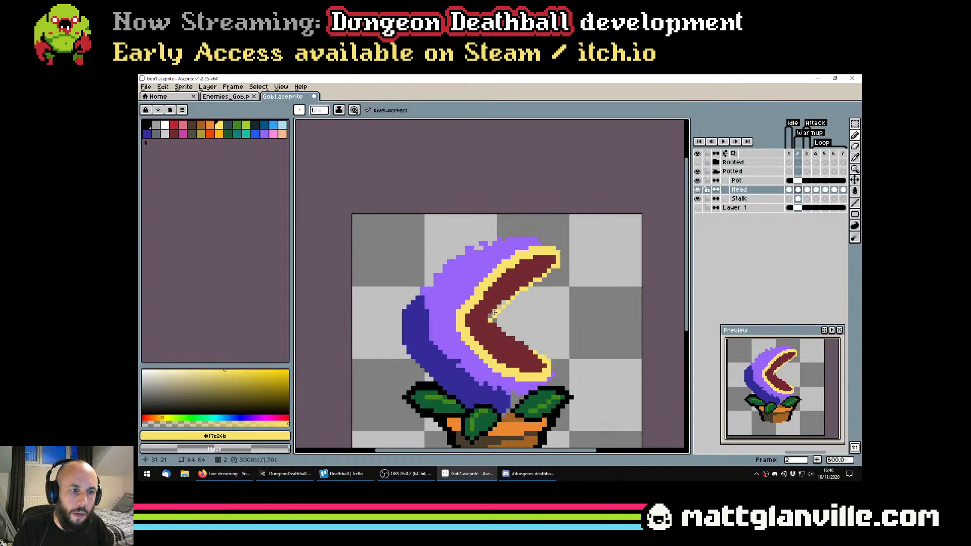
click(494, 324)
drag(530, 346, 541, 353)
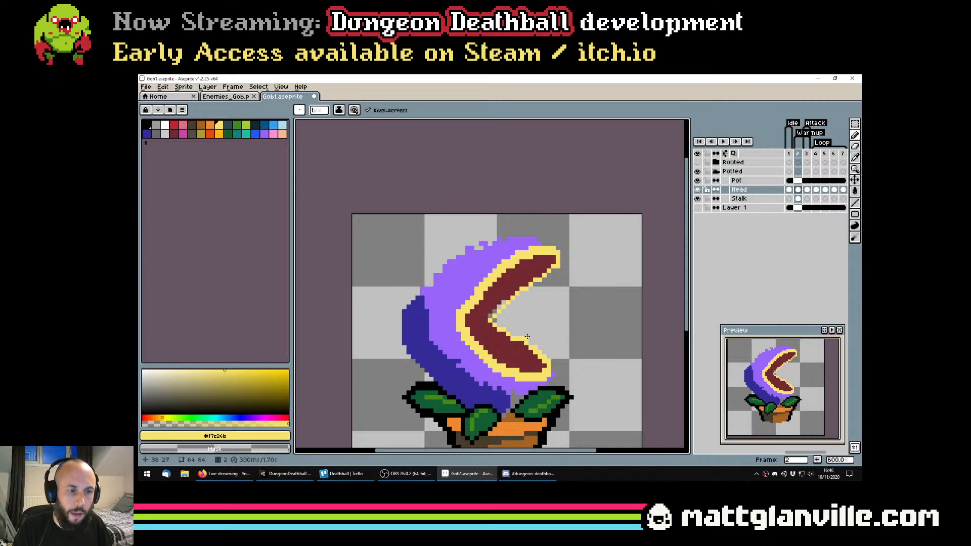
key(ctrl+z)
drag(490, 321, 493, 324)
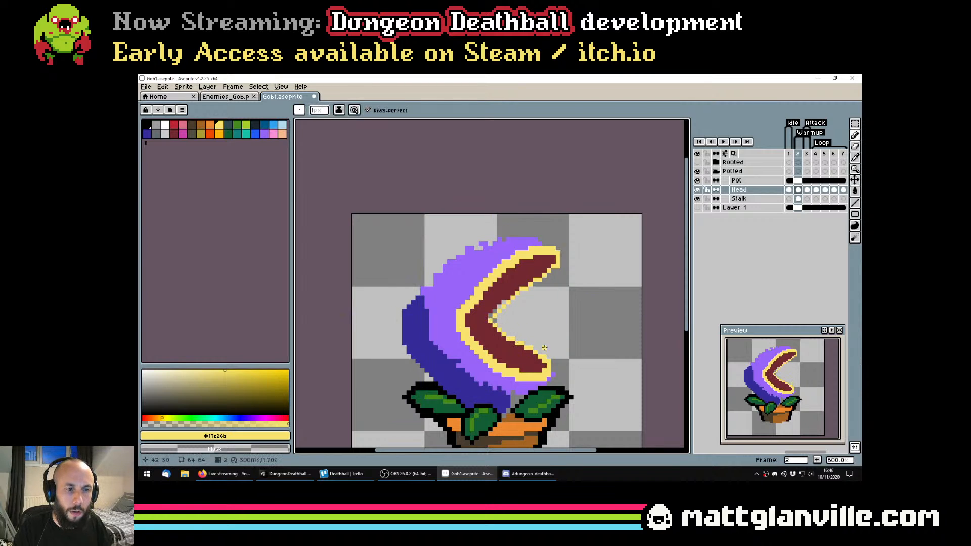
Fill the empty pixels near the mouth corner with dark red and close the yellow outline at the corner
scroll(512, 325, up, 3)
alt+click(473, 298)
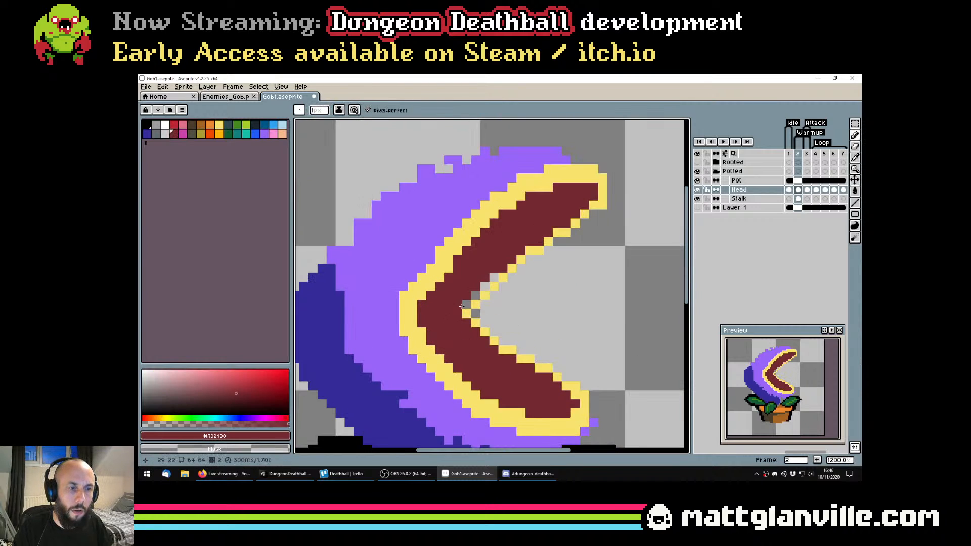
click(485, 287)
click(491, 277)
scroll(492, 277, down, 5)
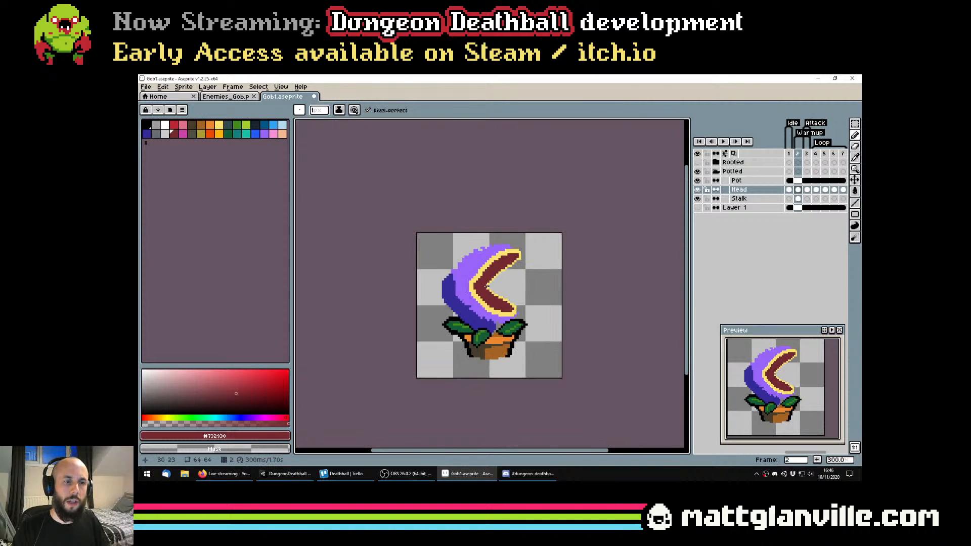
scroll(492, 278, up, 3)
alt+click(476, 277)
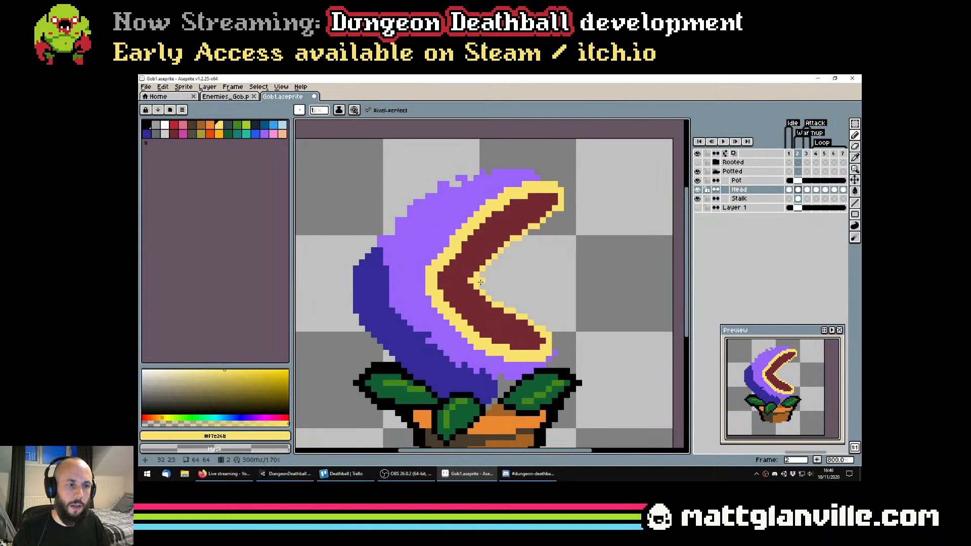
Draw two freehand 1 px yellow test curves in the empty area beside the plant with Pixel-perfect on
scroll(495, 276, down, 3)
scroll(507, 274, up, 3)
drag(508, 274, 611, 292)
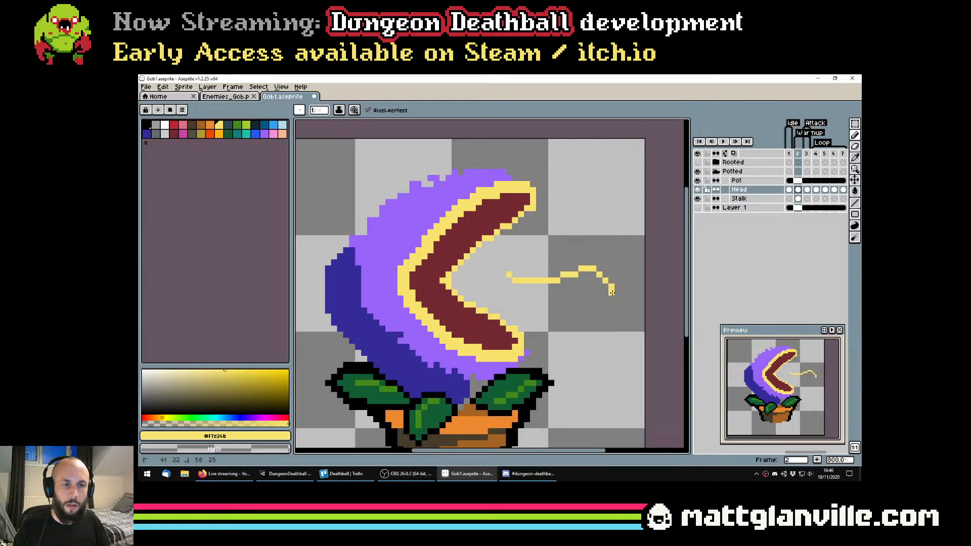
drag(608, 367, 617, 377)
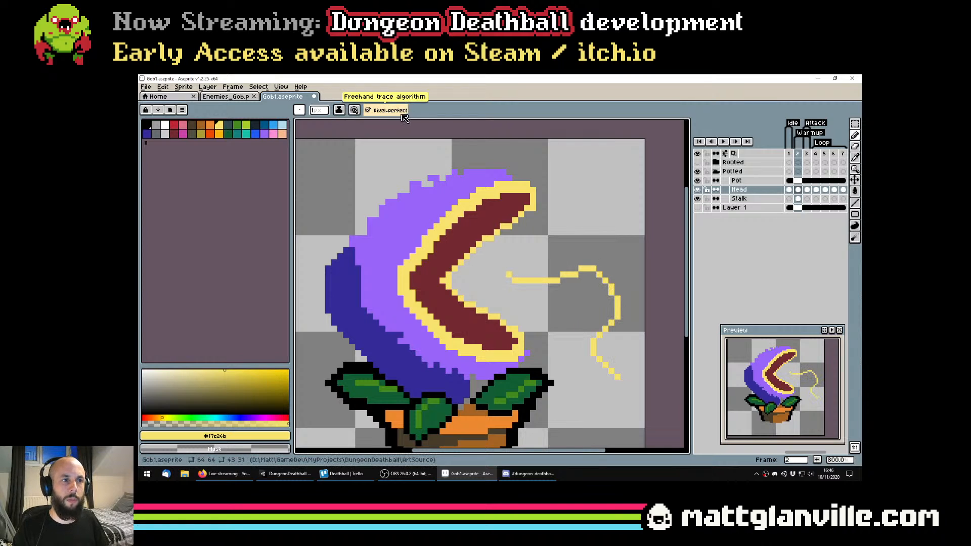
scroll(547, 204, down, 3)
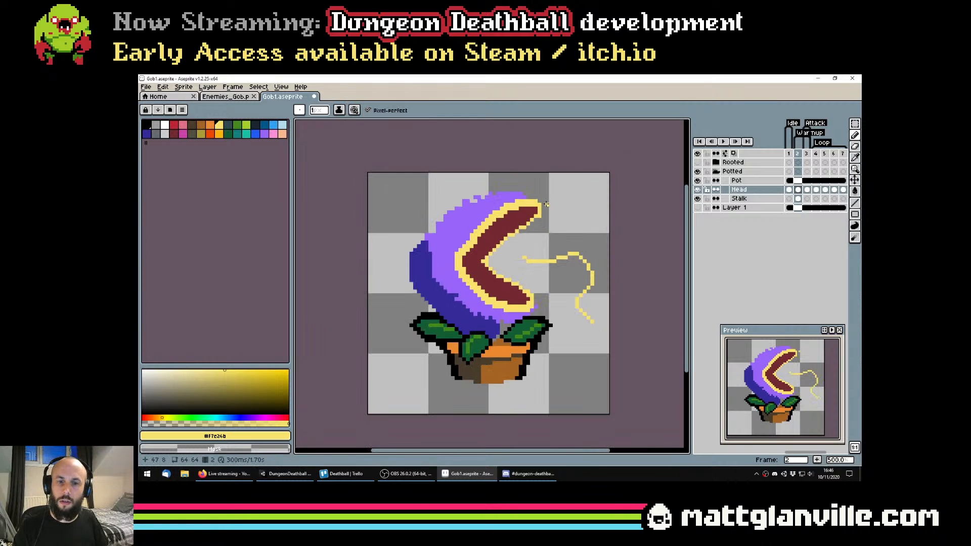
drag(538, 250, 583, 213)
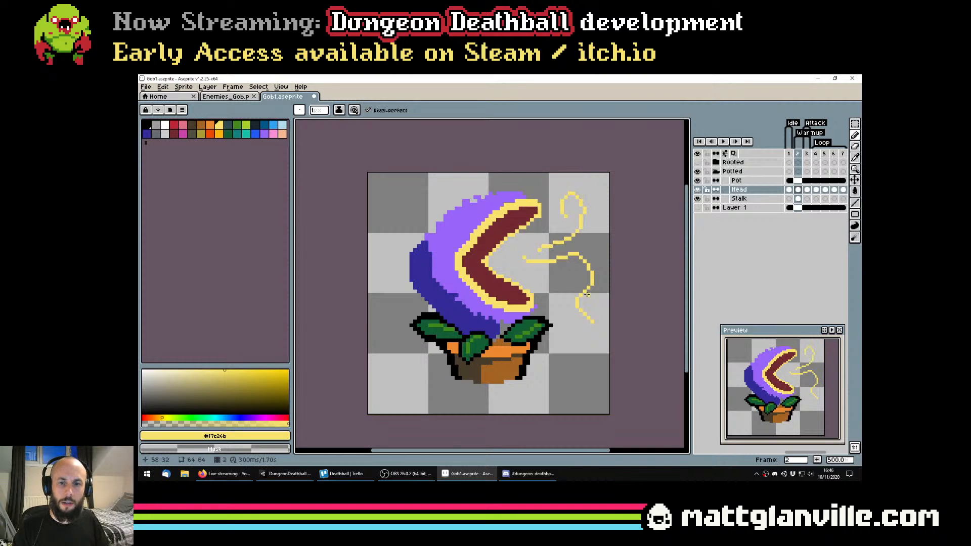
Turn Pixel-perfect off and draw another yellow test curve beside the pot to compare the line quality
click(368, 110)
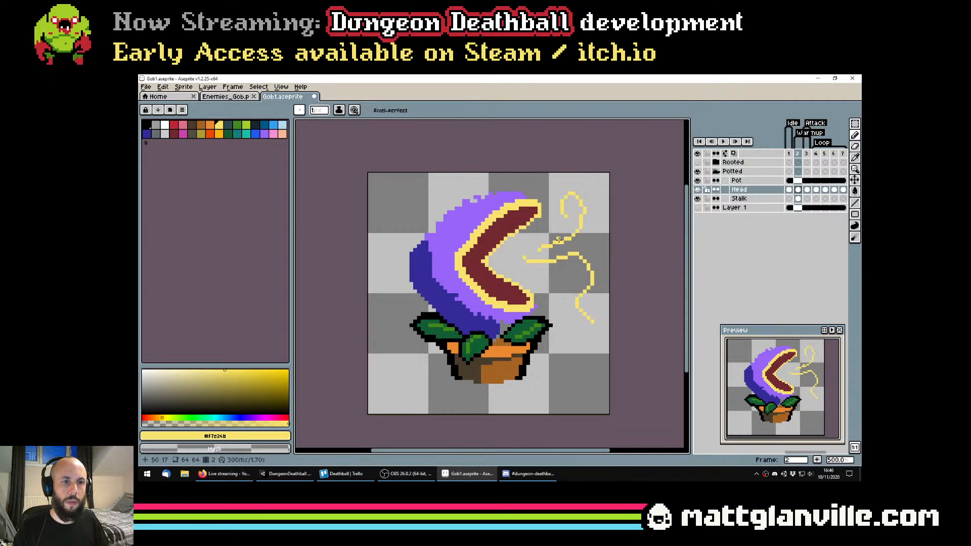
mouse_move(556, 400)
mouse_down()
mouse_move(581, 344)
mouse_move(563, 353)
mouse_up()
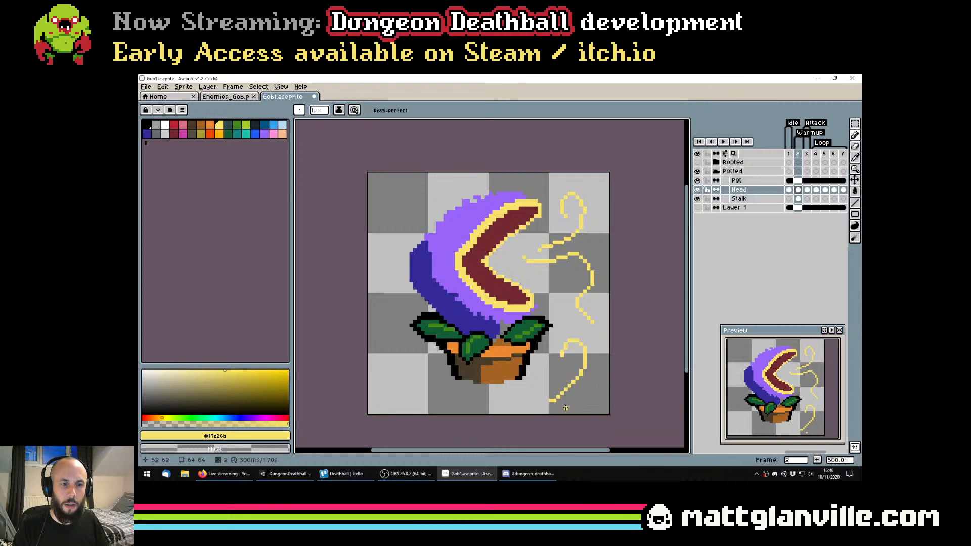
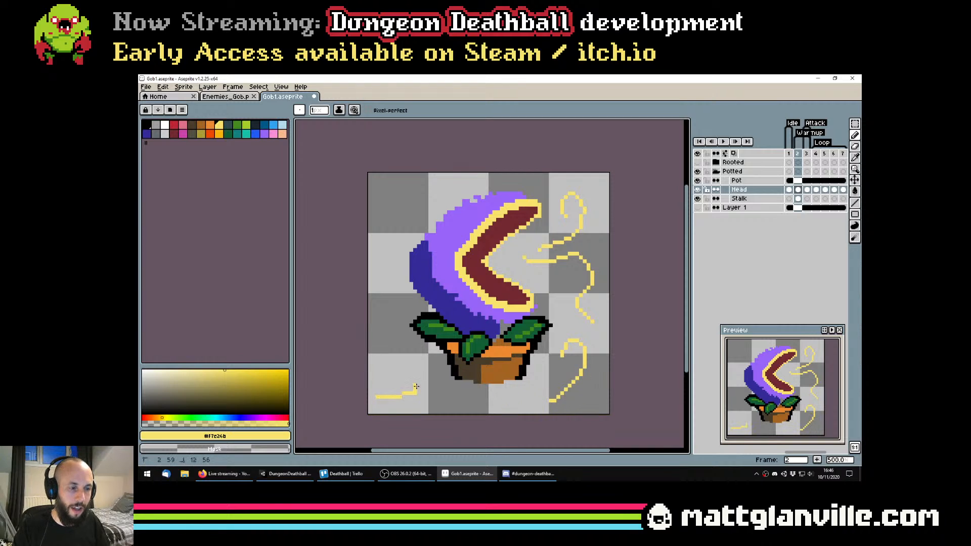
Draw another freehand 1 px yellow test curve in the empty area on the other side of the pot
drag(385, 341, 384, 335)
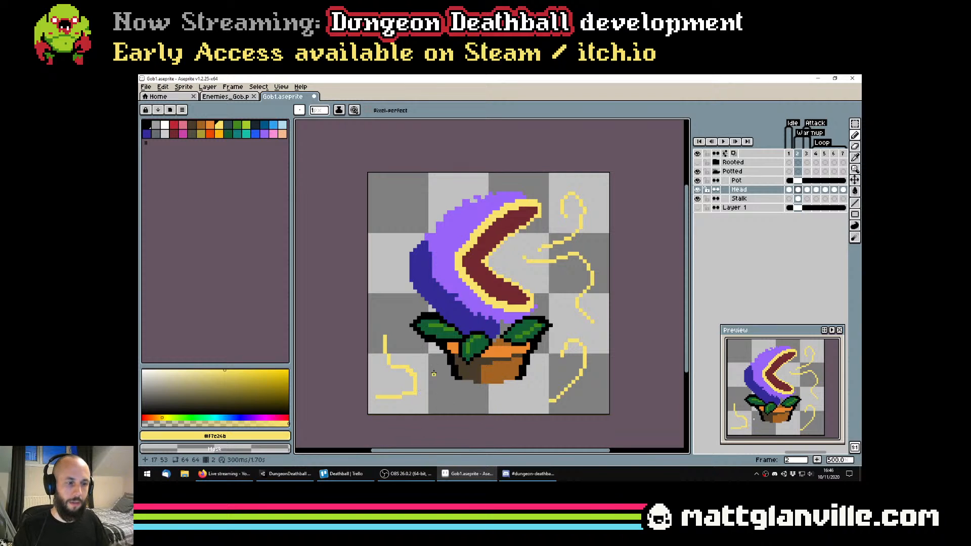
scroll(416, 385, up, 2)
scroll(522, 273, down, 2)
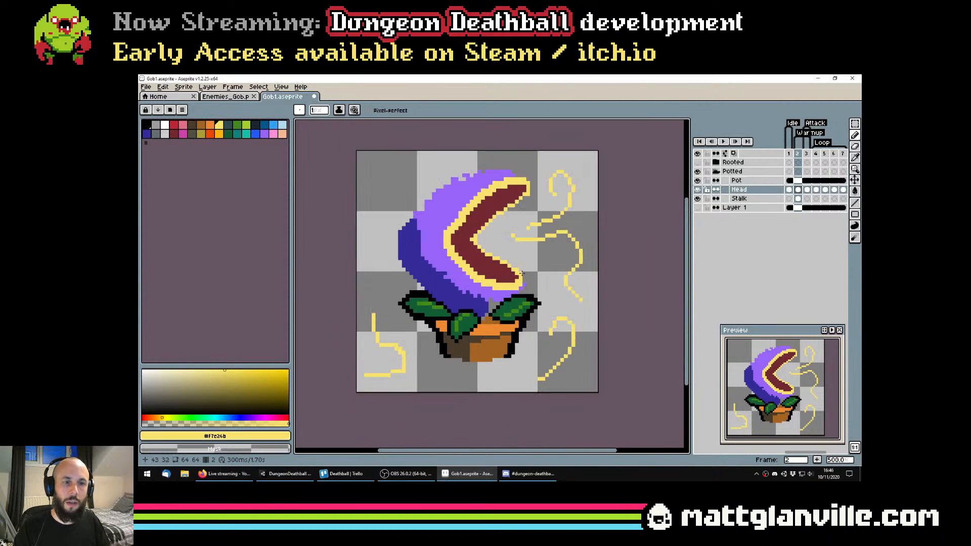
Undo all the yellow test curves around the plant and save the sprite file
key(ctrl+z)
key(ctrl+z)
key(ctrl+z)
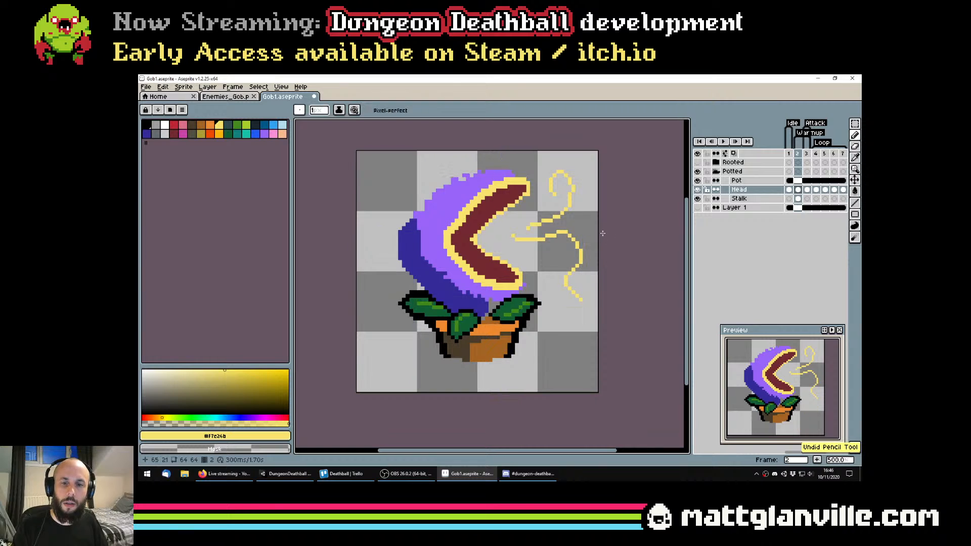
key(ctrl+z)
key(ctrl+z)
key(ctrl+z)
key(ctrl+s)
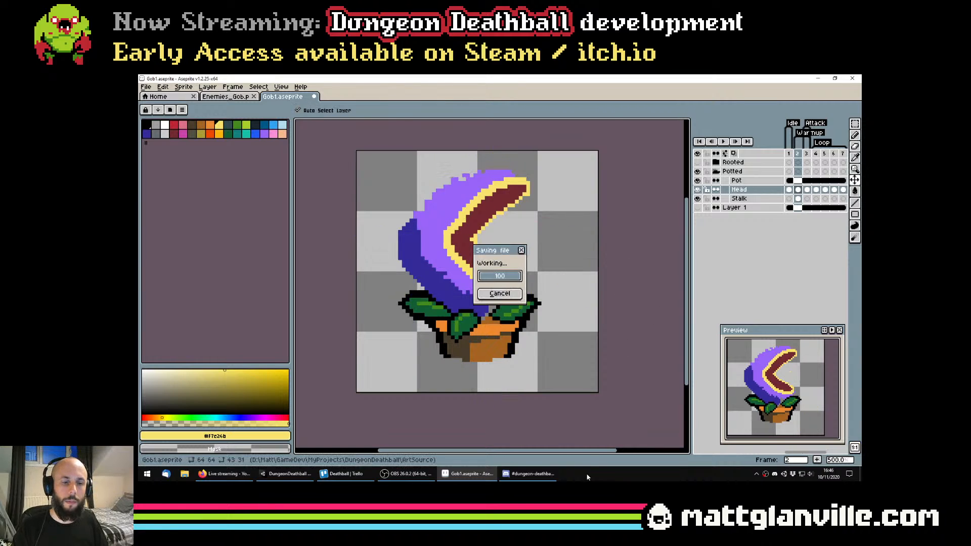
click(231, 479)
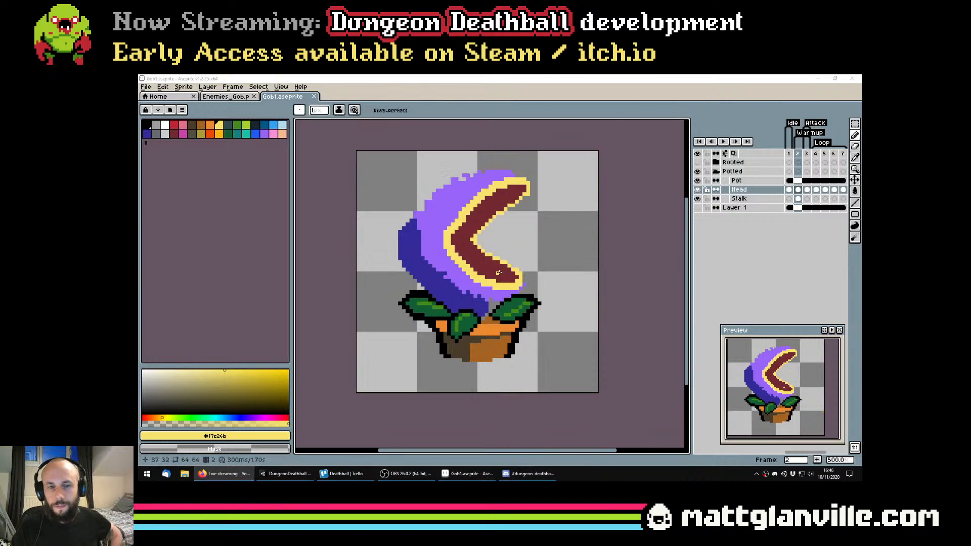
Sample the head's violet and smooth the ragged upper outer edge of the head with a 3 px brush
scroll(498, 273, up, 1)
drag(519, 267, 511, 286)
scroll(511, 284, down, 1)
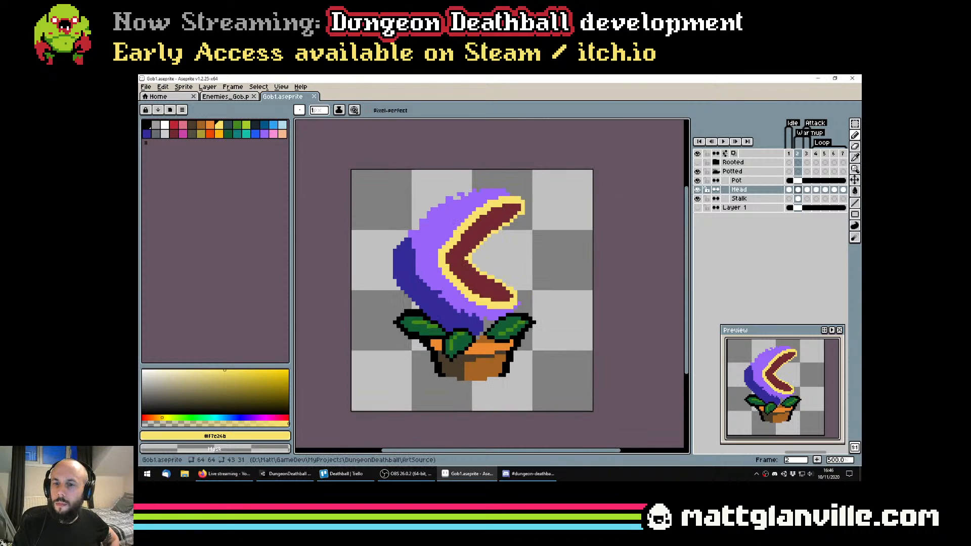
scroll(417, 307, up, 1)
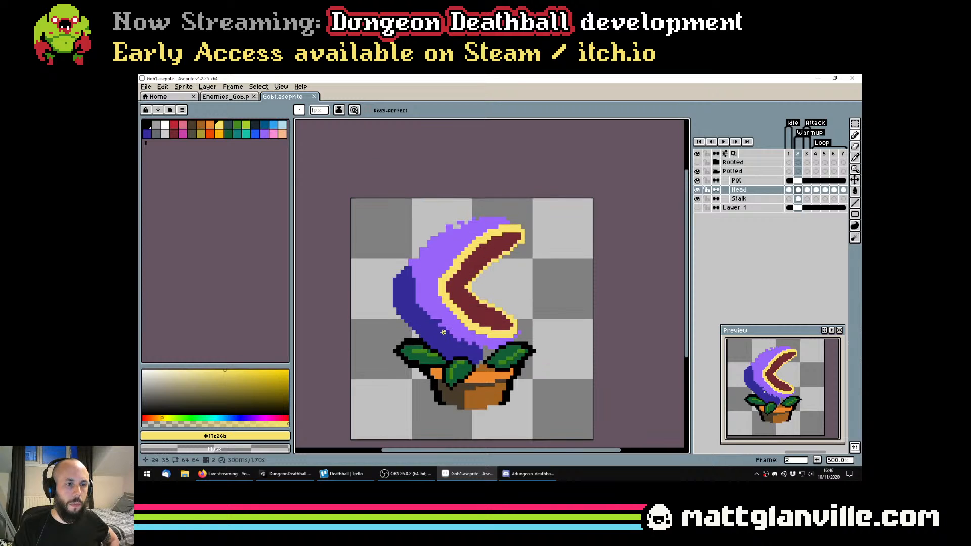
scroll(461, 234, up, 1)
alt+click(455, 239)
scroll(404, 258, down, 2)
ctrl+scroll(404, 256, down, 2)
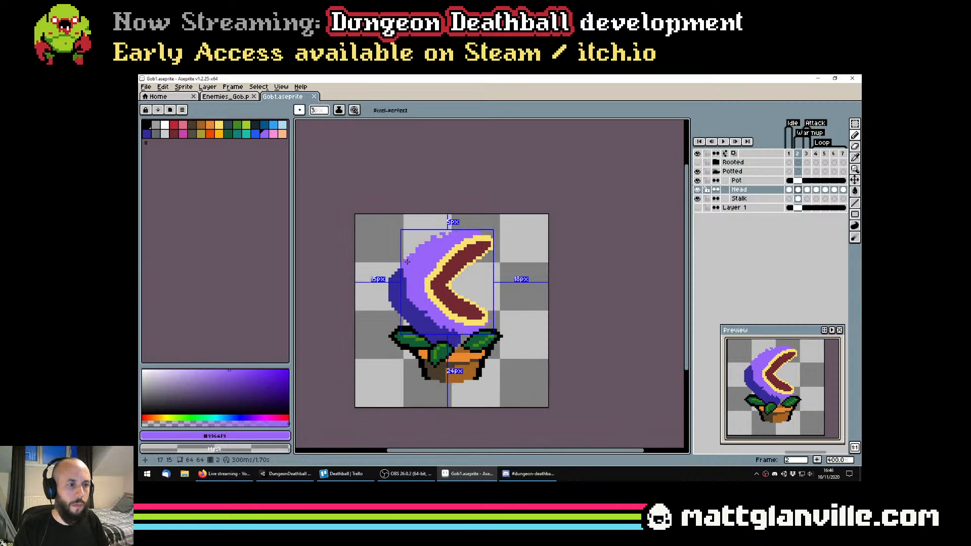
scroll(404, 256, up, 1)
drag(407, 260, 474, 228)
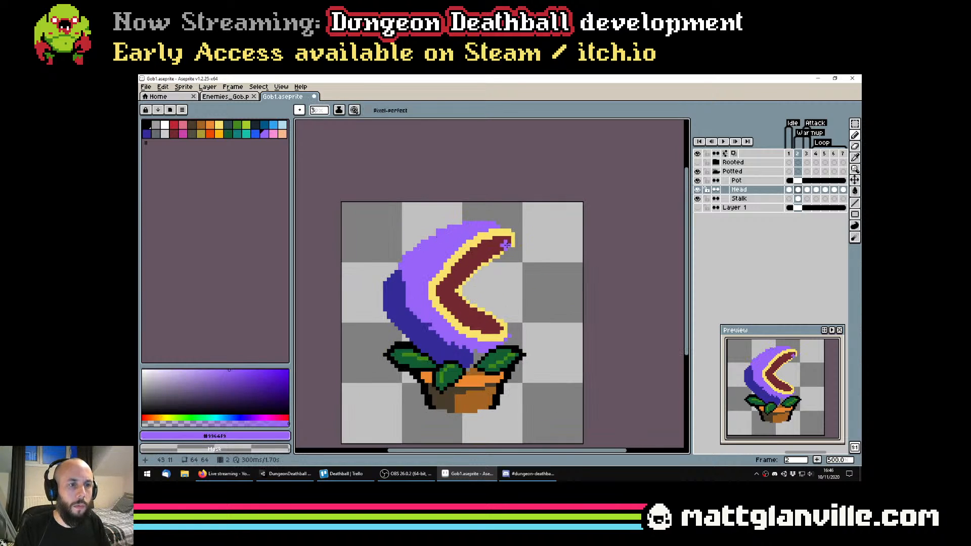
Show the dark background Layer 1 and erase the stray violet pixels beyond the lower jaw's tip
click(697, 208)
scroll(571, 255, down, 2)
scroll(559, 335, up, 2)
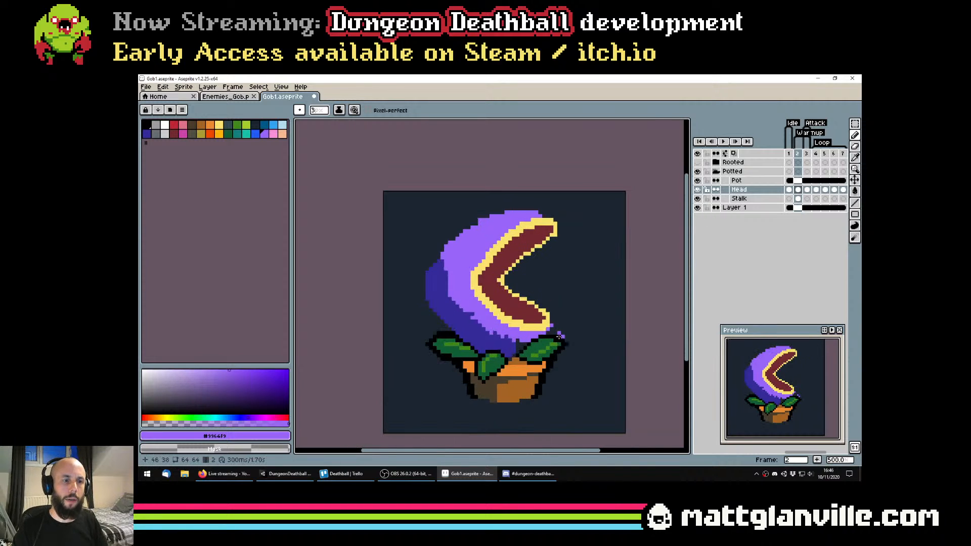
scroll(560, 334, up, 2)
key(e)
click(554, 320)
key(ctrl+z)
scroll(553, 323, up, 5)
ctrl+scroll(552, 316, up, 4)
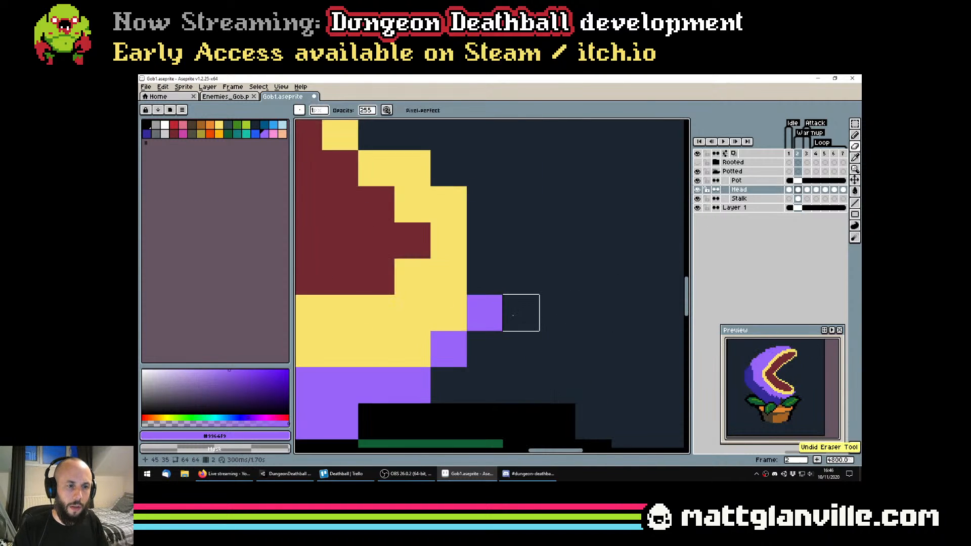
click(484, 312)
click(449, 349)
scroll(460, 358, down, 6)
scroll(480, 351, up, 2)
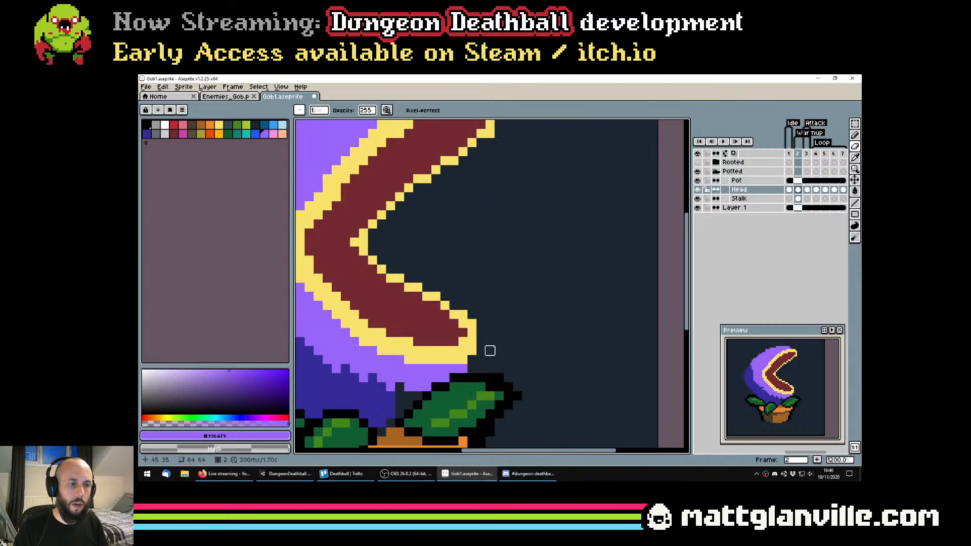
Smooth the violet along the head's lower shadow boundary and top edge with the Pencil, and save the file
scroll(490, 350, down, 2)
scroll(480, 344, up, 1)
key(b)
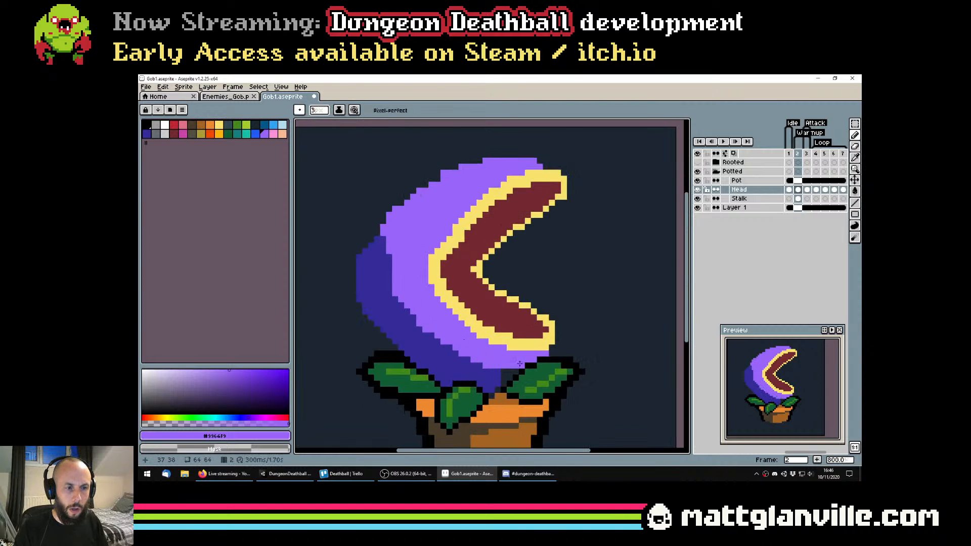
scroll(555, 362, down, 2)
scroll(523, 307, up, 4)
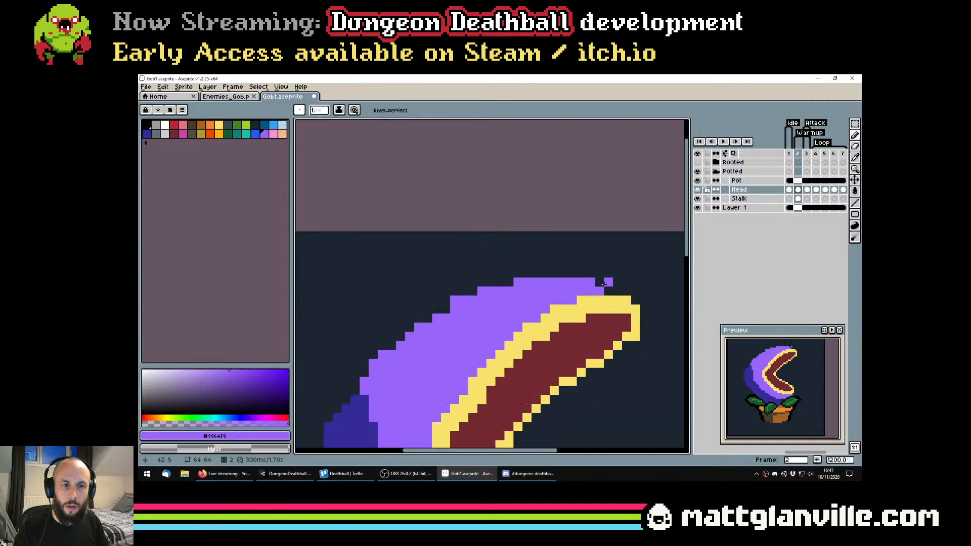
mouse_move(614, 290)
mouse_down()
mouse_move(540, 273)
mouse_move(498, 281)
mouse_up()
scroll(498, 281, down, 4)
key(v)
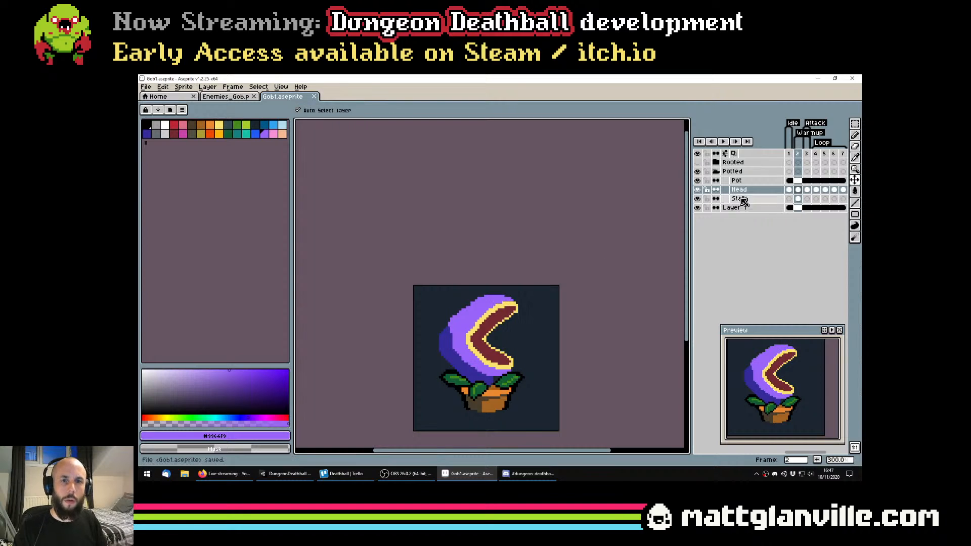
Flip between frames 1, 2 and 3 to compare the new open-jawed pose with its neighbouring frames
click(789, 189)
key(Right)
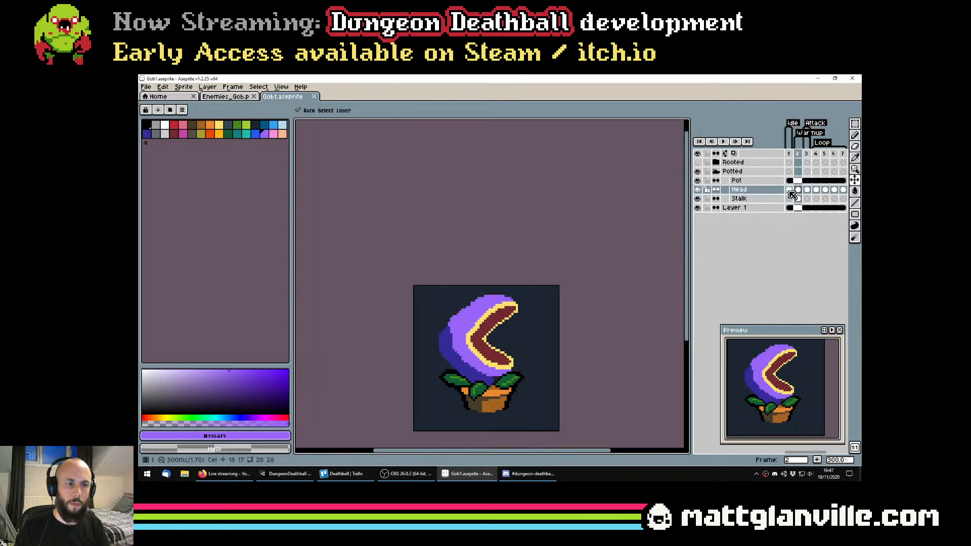
key(Right)
key(Left)
key(Left)
key(Right)
key(Right)
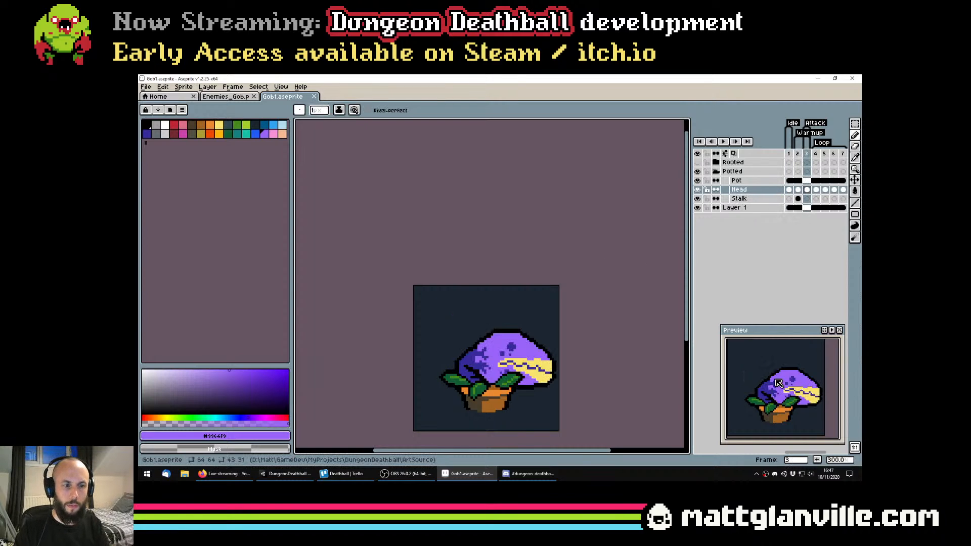
key(Left)
key(Right)
scroll(560, 377, up, 2)
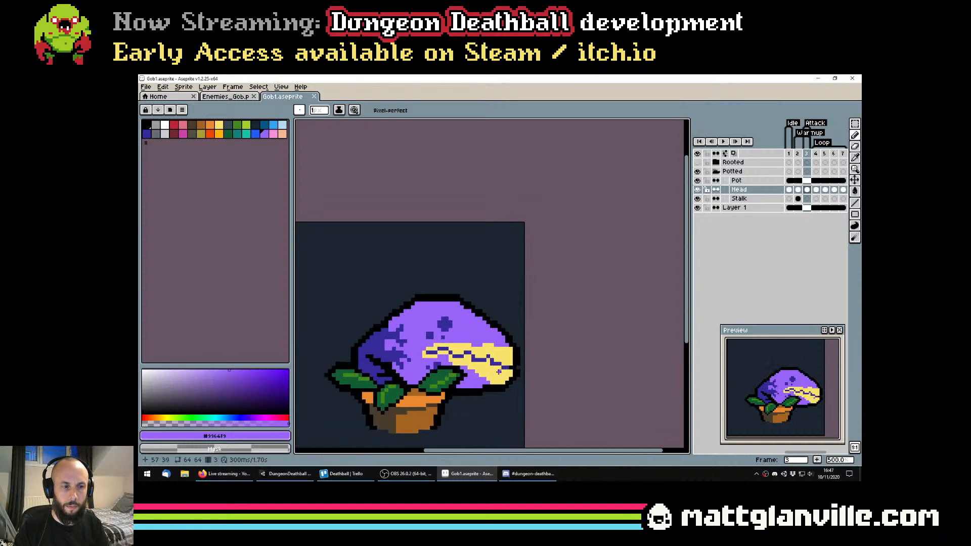
key(Left)
scroll(482, 308, down, 4)
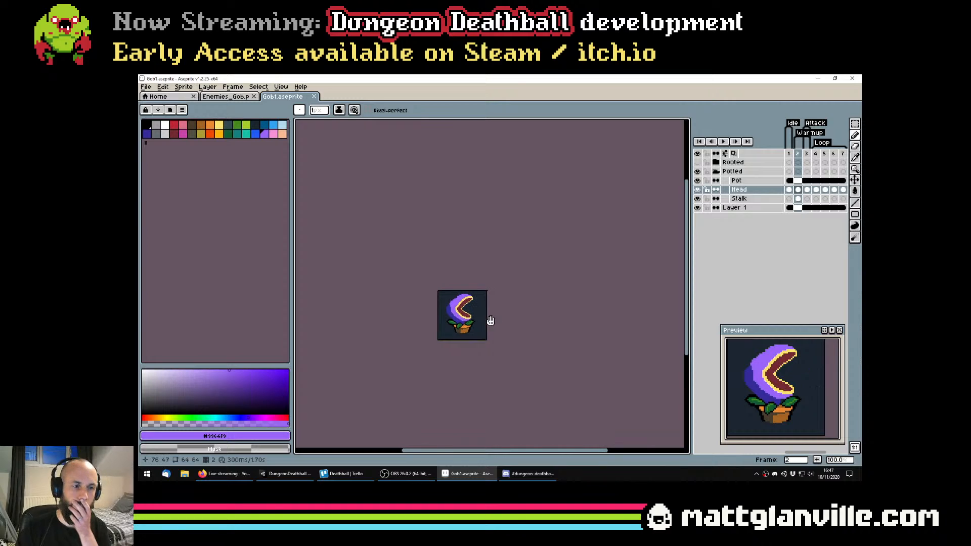
Trim the head's upper back edge with the Eraser, redoing the cut with a round 6 px brush
scroll(455, 307, up, 4)
key(e)
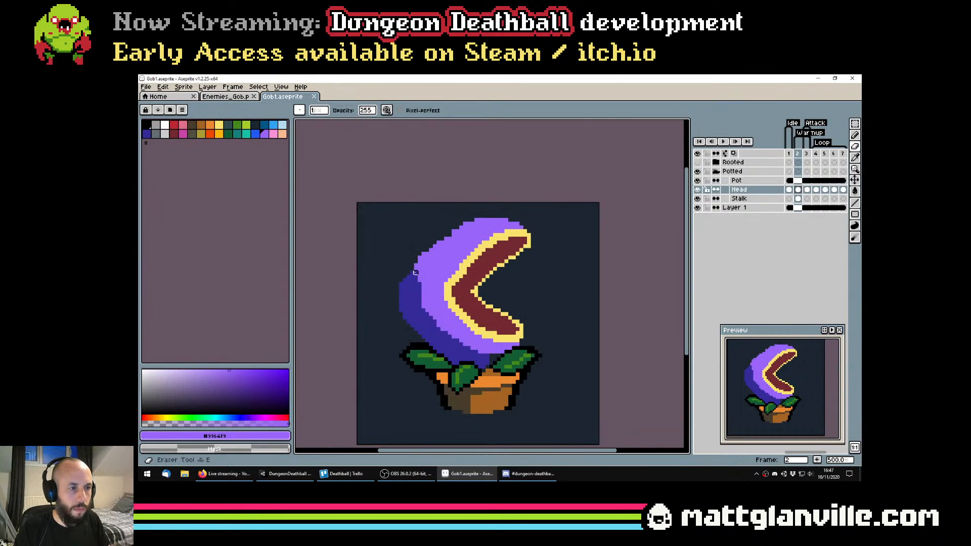
mouse_move(416, 266)
mouse_down()
mouse_move(441, 239)
mouse_move(432, 235)
mouse_move(406, 286)
mouse_up()
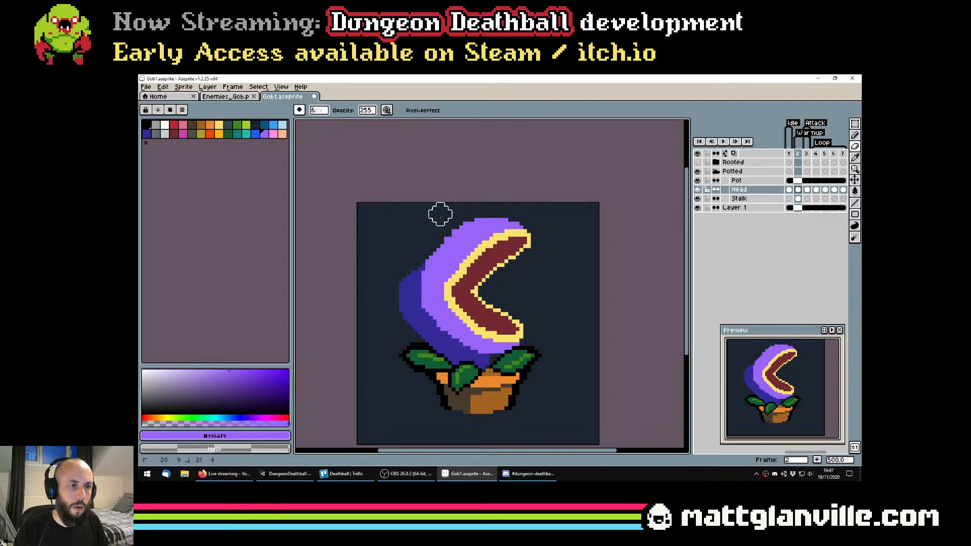
mouse_move(440, 214)
mouse_down()
mouse_move(497, 207)
mouse_move(440, 236)
mouse_move(414, 292)
mouse_up()
key(ctrl+z)
mouse_move(442, 235)
mouse_down()
mouse_move(444, 222)
mouse_move(478, 214)
mouse_up()
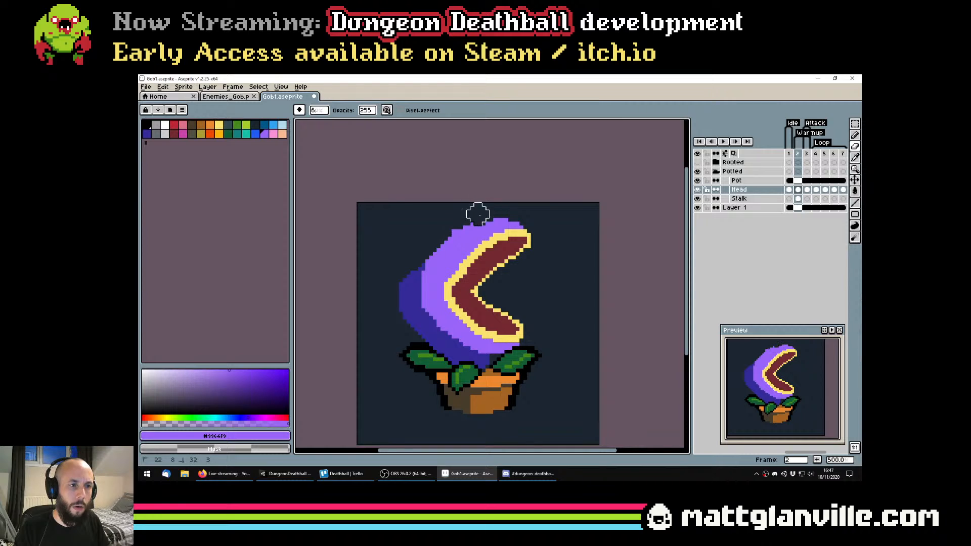
scroll(434, 283, down, 5)
scroll(436, 325, up, 1)
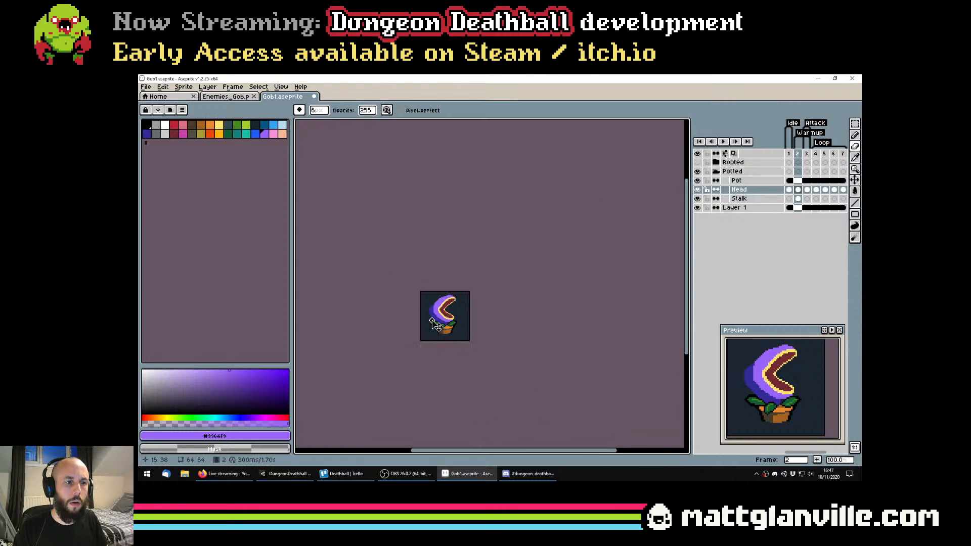
scroll(433, 325, up, 5)
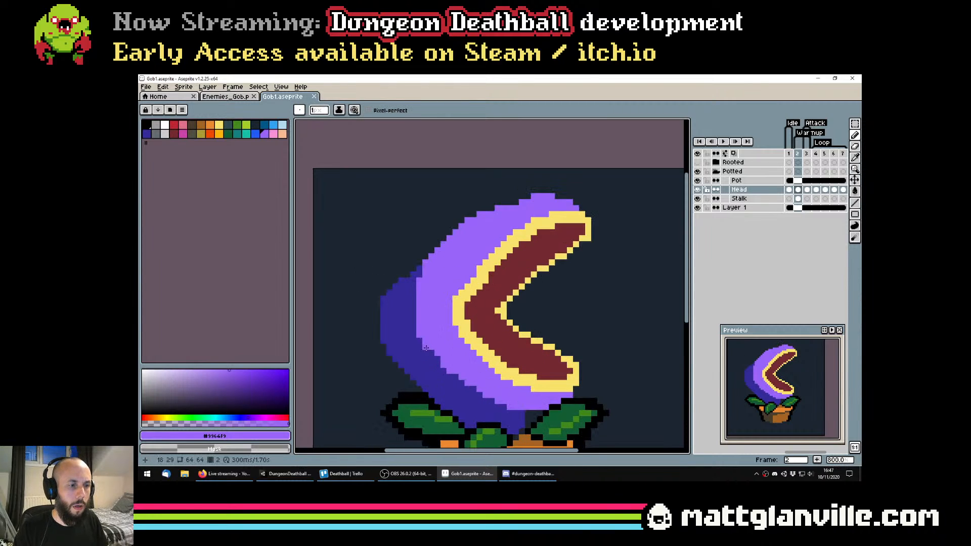
Try short dark indigo (#342a97) teeth along the upper jaw's inner edge, undo them and save the file
alt+click(417, 351)
scroll(536, 268, up, 2)
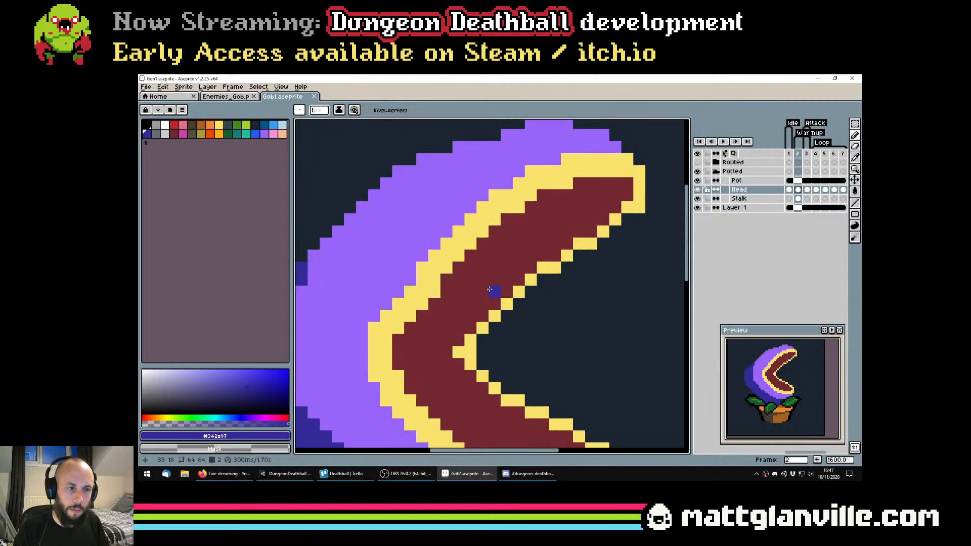
mouse_move(488, 313)
mouse_down()
mouse_move(495, 342)
mouse_move(503, 297)
mouse_move(530, 277)
mouse_move(551, 301)
mouse_move(550, 261)
mouse_move(567, 240)
mouse_move(595, 264)
mouse_move(605, 223)
mouse_up()
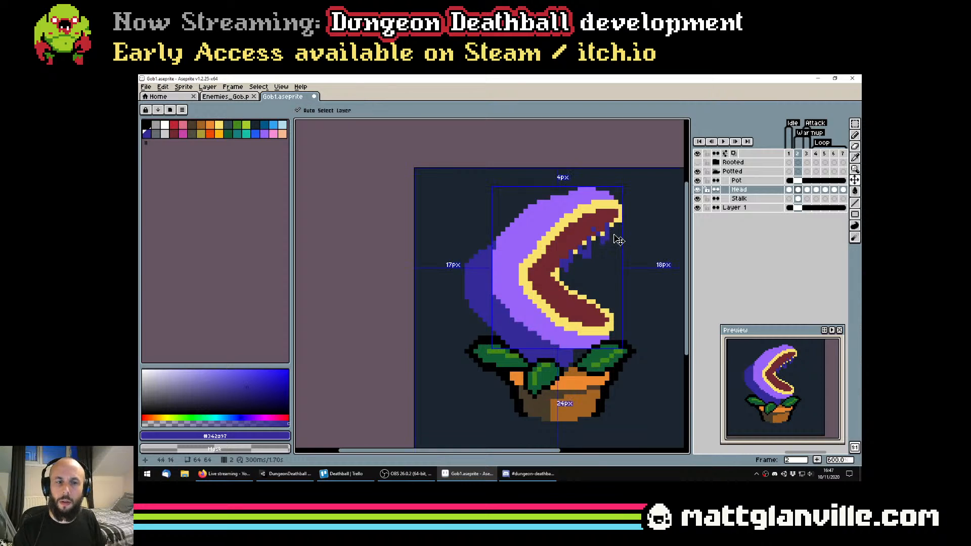
key(ctrl+z)
key(ctrl+z)
key(ctrl+z)
key(ctrl+z)
key(ctrl+s)
scroll(594, 266, down, 1)
scroll(593, 266, down, 2)
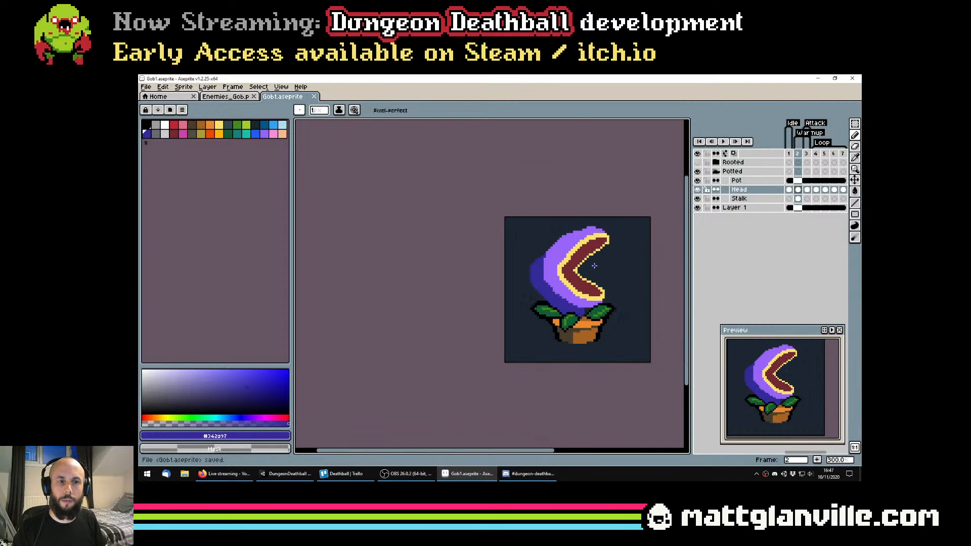
Select the Stalk layer and save the sprite file
drag(565, 277, 518, 276)
scroll(510, 249, up, 3)
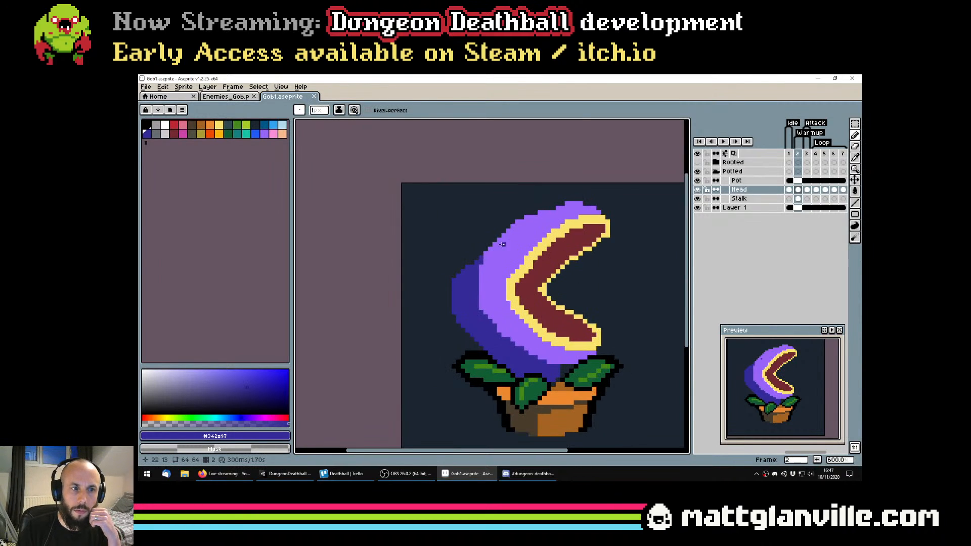
click(739, 199)
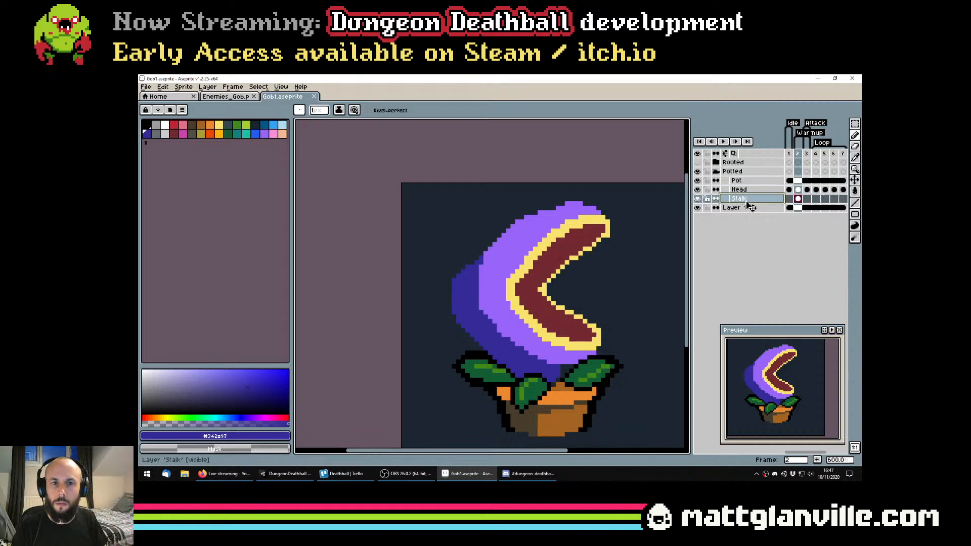
key(ctrl+s)
scroll(636, 260, down, 4)
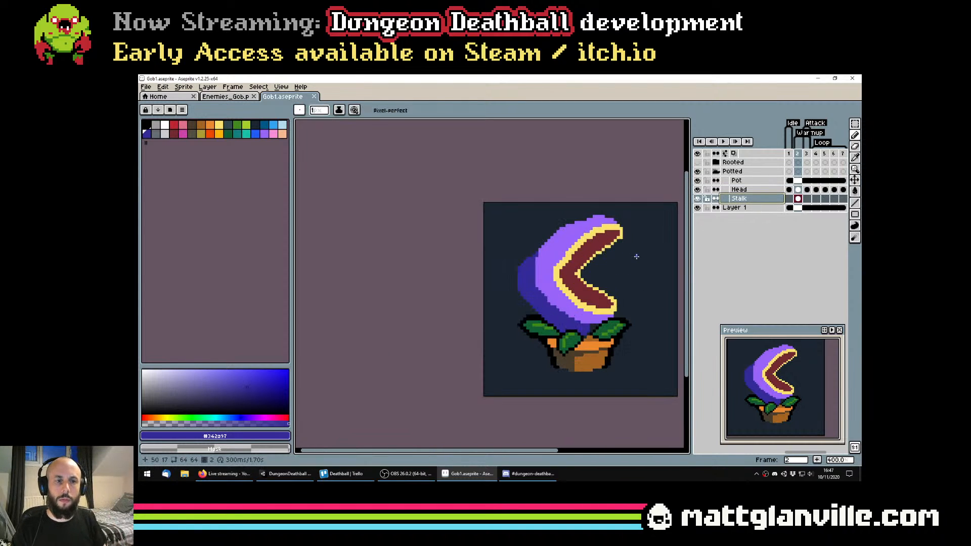
scroll(636, 261, up, 3)
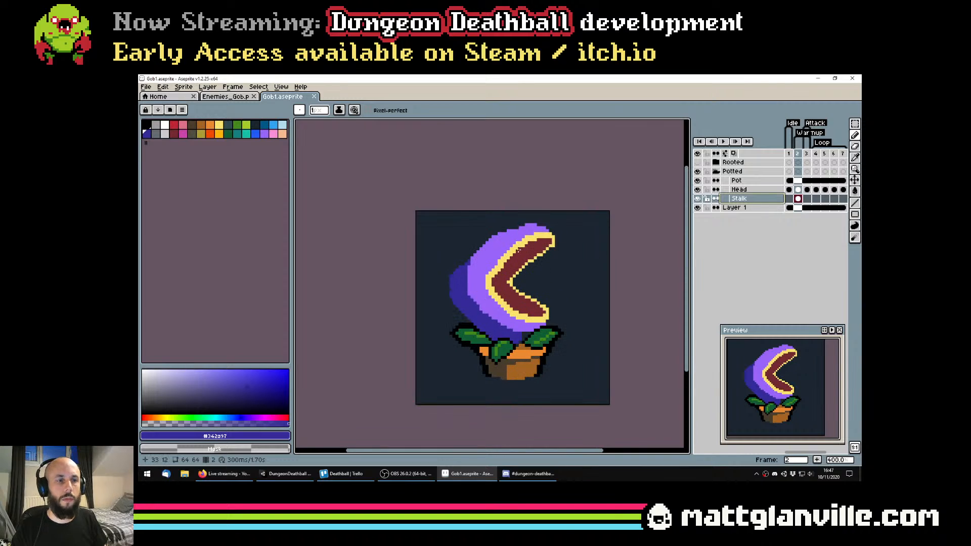
Undo the stray mark on the Stalk layer and paint the lip tips orange on the Head layer in frame 2
click(219, 125)
click(210, 125)
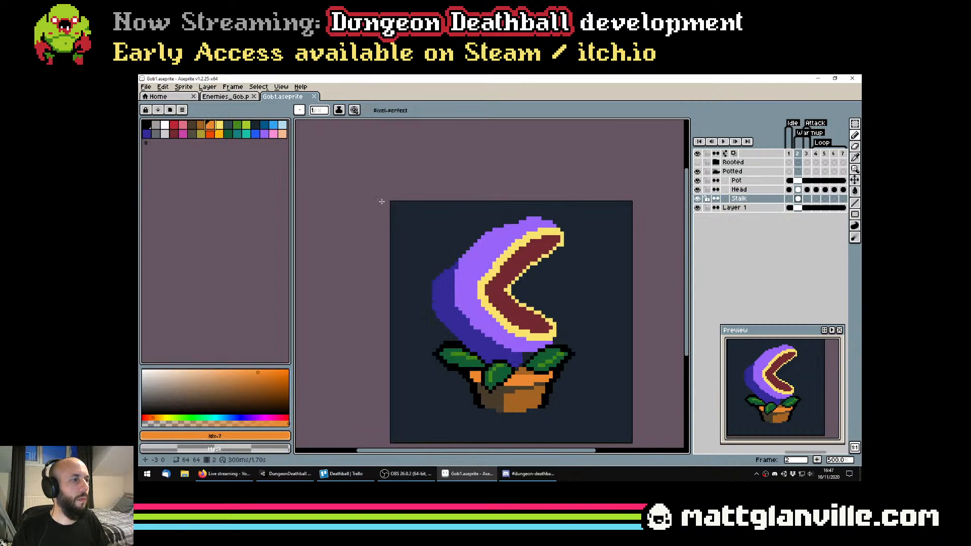
scroll(504, 307, up, 2)
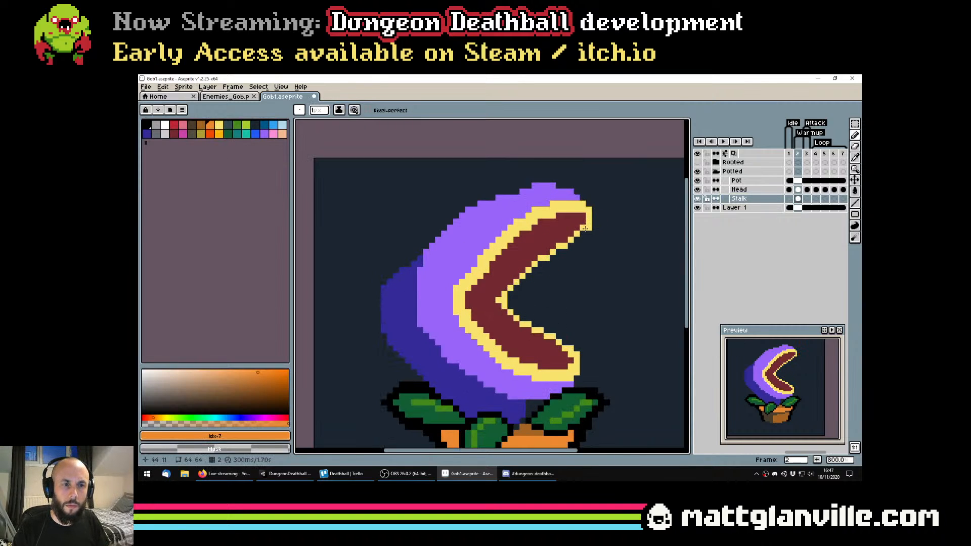
key(ctrl+z)
click(798, 190)
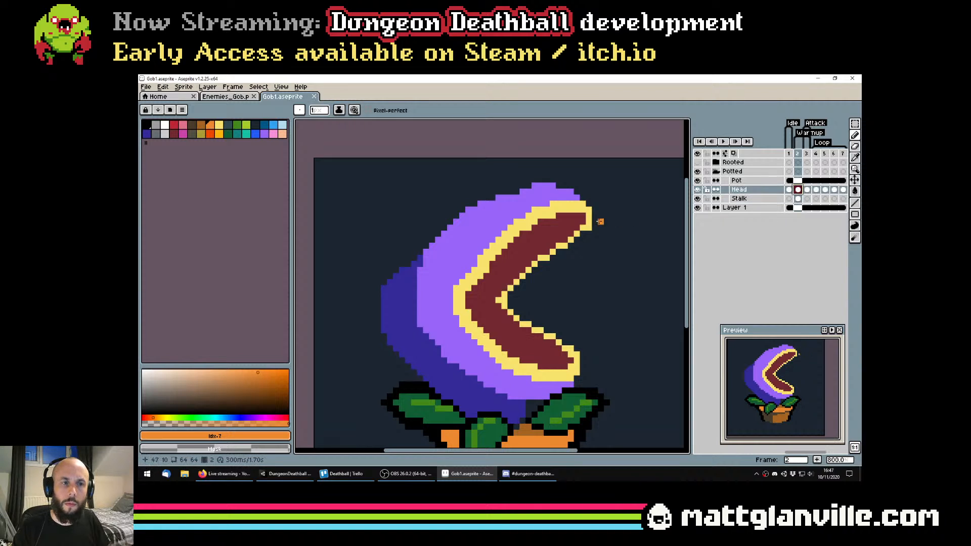
click(584, 228)
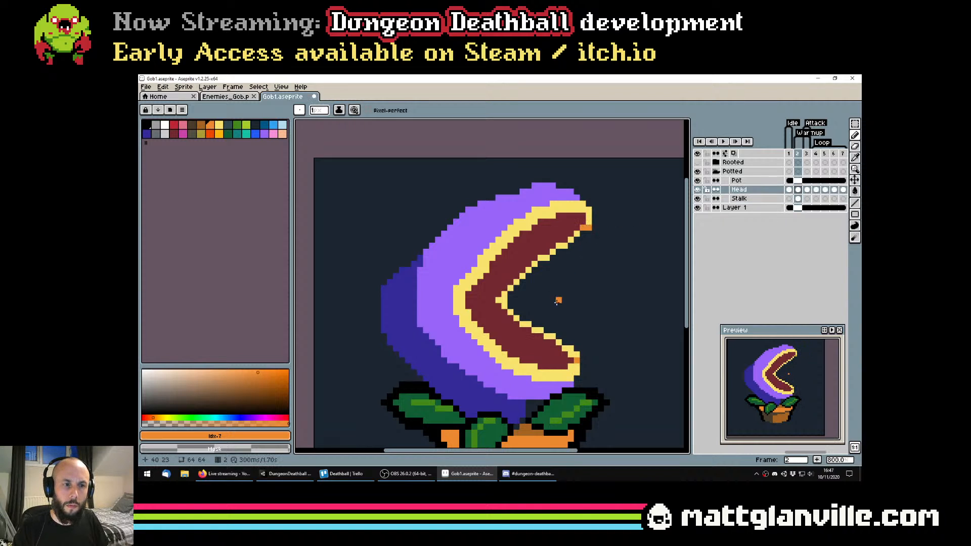
Select the area around the mouth opening and fill the lips' yellow inner edge with orange using a non-contiguous Paint Bucket
key(m)
mouse_move(626, 348)
mouse_down()
mouse_move(509, 232)
mouse_move(510, 258)
mouse_up()
drag(498, 319, 512, 289)
drag(546, 234, 613, 264)
key(g)
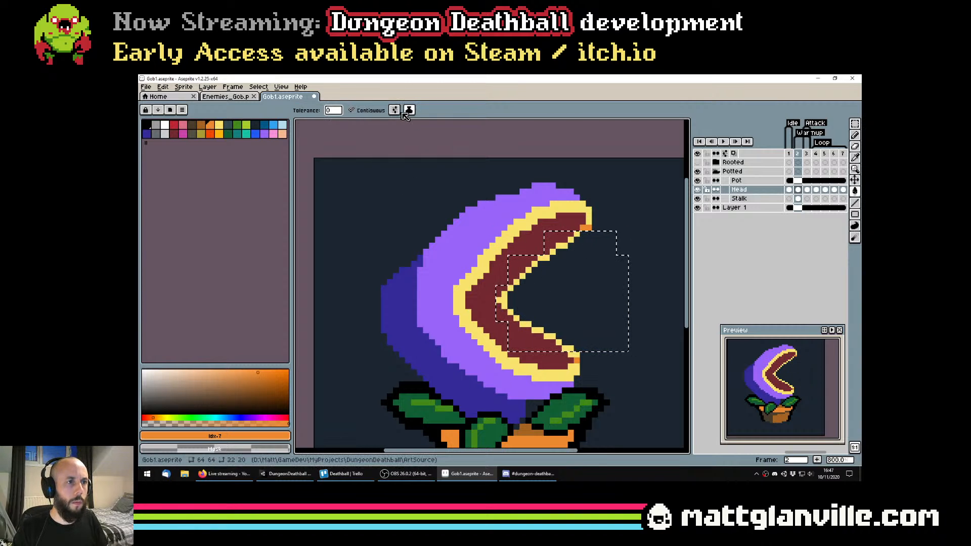
click(575, 241)
key(ctrl+z)
scroll(605, 261, down, 4)
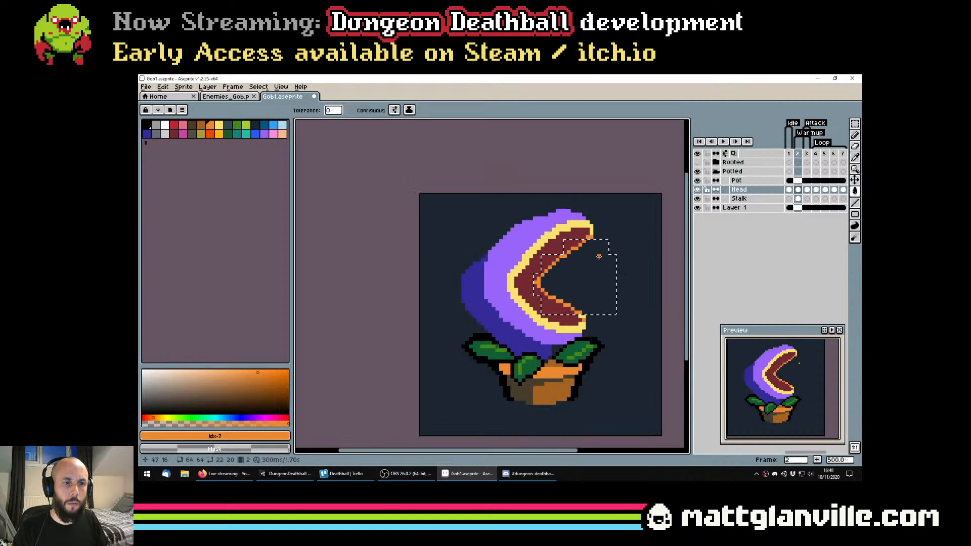
Clear the selection and recolour the lips' orange inner edge to brown (#a46422)
scroll(605, 262, down, 1)
drag(604, 261, 548, 276)
key(ctrl)
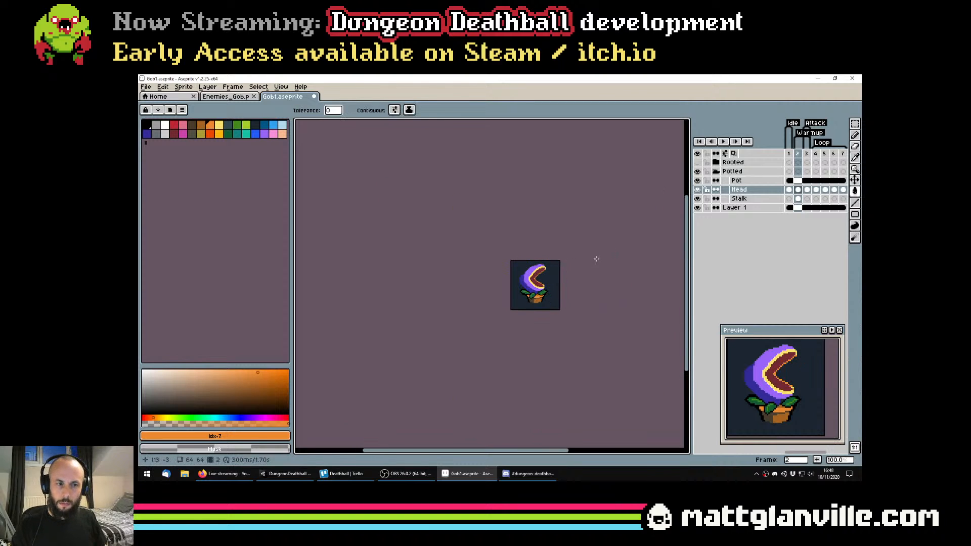
scroll(560, 261, up, 2)
scroll(479, 273, up, 2)
key(bracketleft)
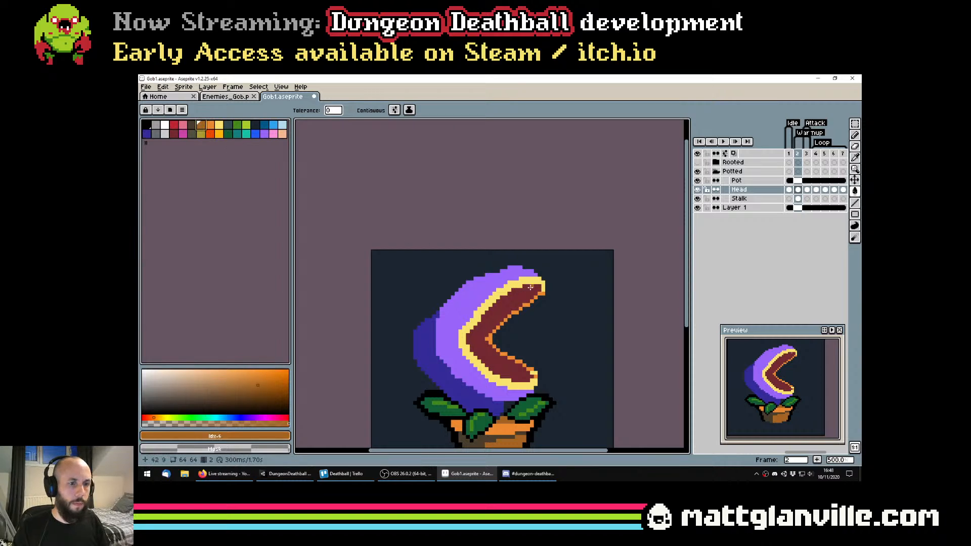
scroll(544, 292, down, 3)
scroll(562, 314, up, 4)
key(b)
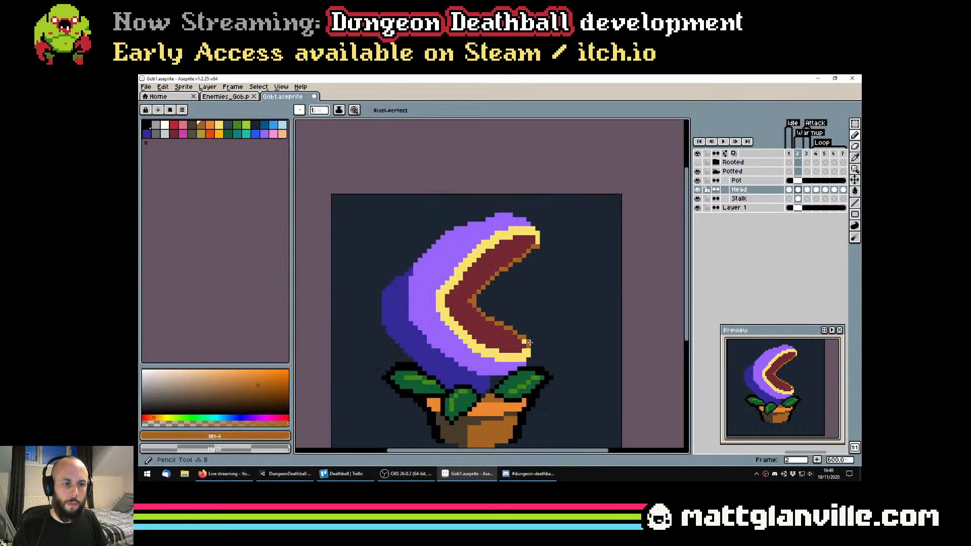
Touch up the lower lip's tip with the Pencil and save the sprite file
scroll(524, 341, down, 3)
scroll(526, 342, up, 3)
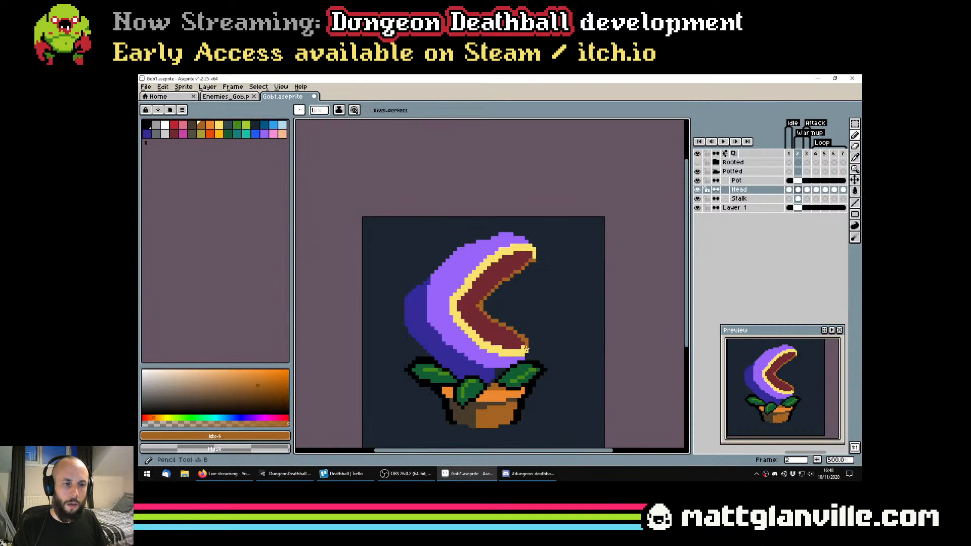
alt+click(529, 344)
scroll(547, 370, down, 4)
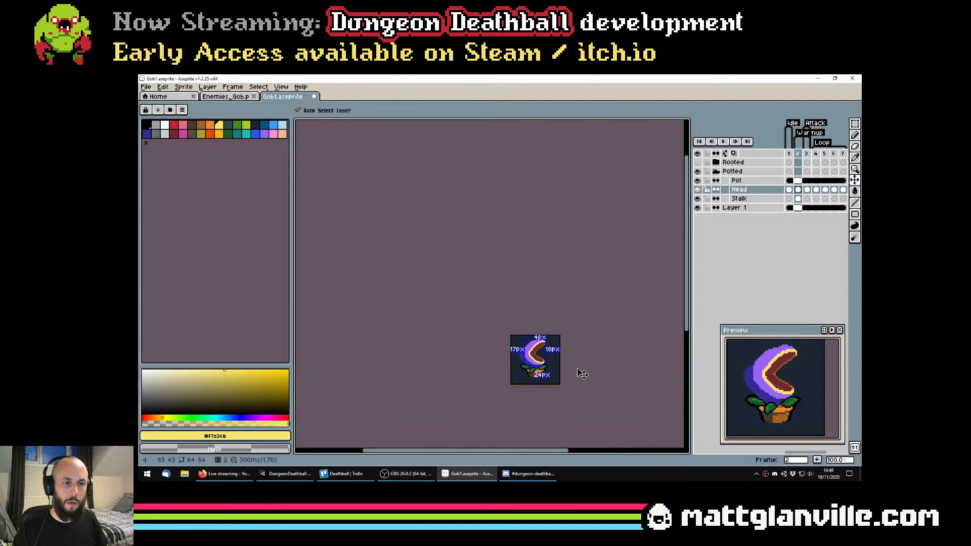
key(ctrl+s)
key(alt+Tab)
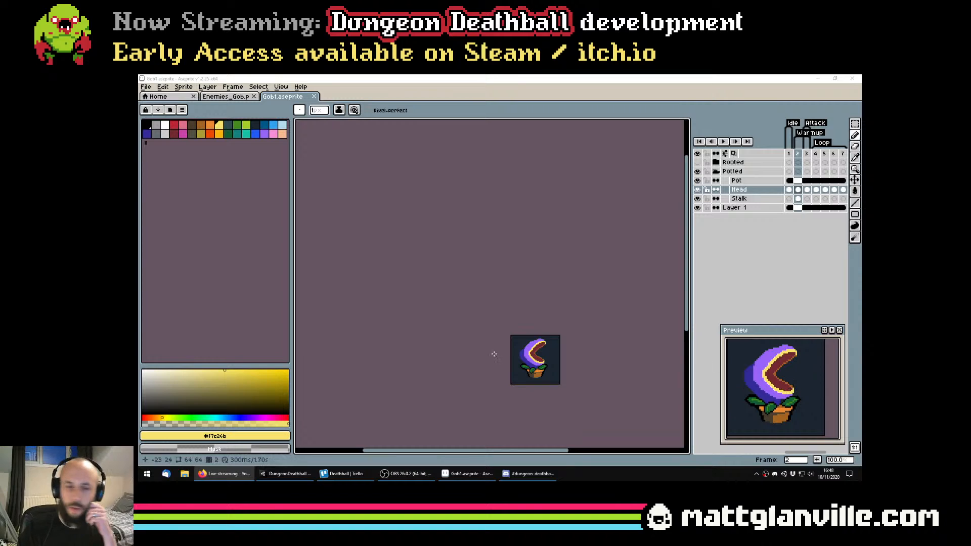
Try yellow highlights along the lower lip's brown inner edge, undo them and save the file
drag(495, 372, 440, 261)
scroll(481, 316, up, 1)
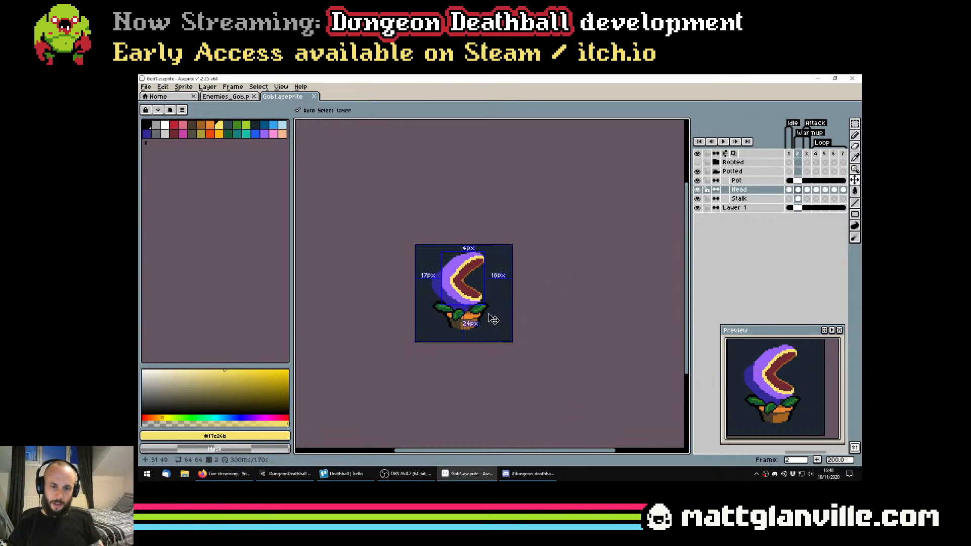
key(ctrl+s)
scroll(477, 302, up, 4)
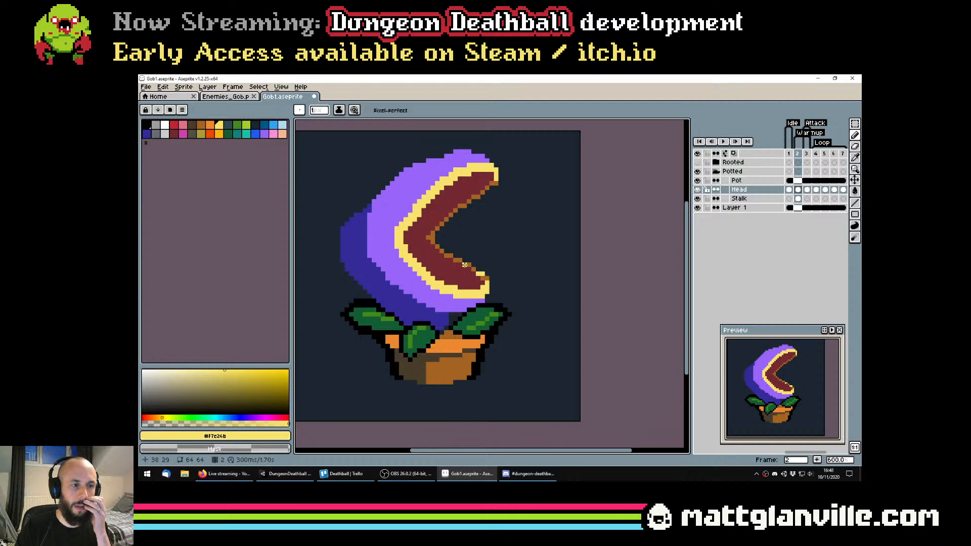
key(ctrl+z)
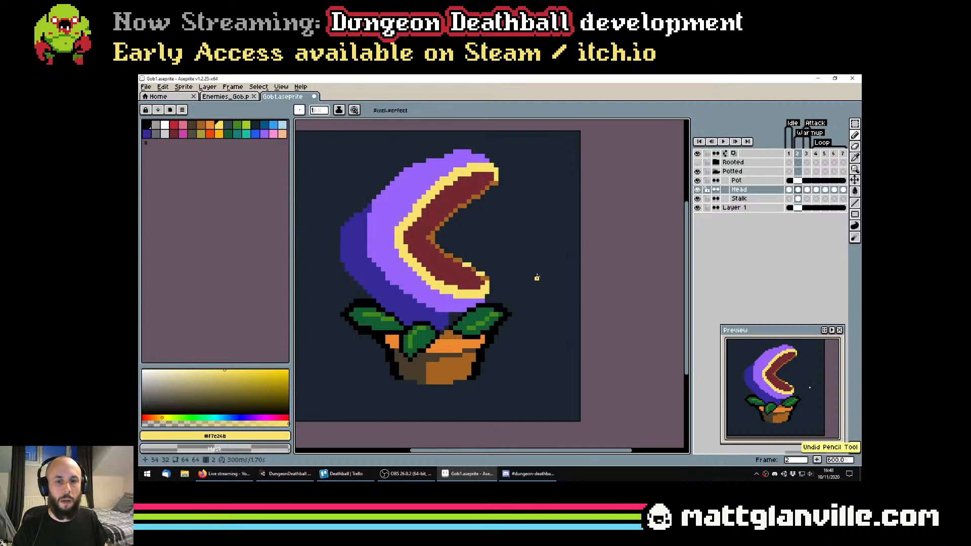
scroll(545, 277, down, 1)
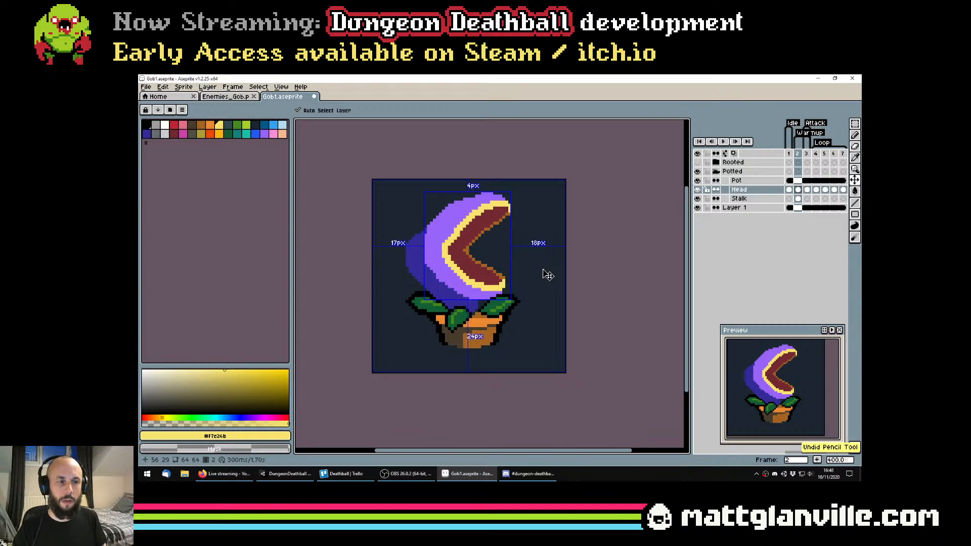
key(b)
key(ctrl+s)
Rework the upper lip's tip with brown (#a46422) and the Eraser, and save the sprite file
scroll(506, 208, up, 1)
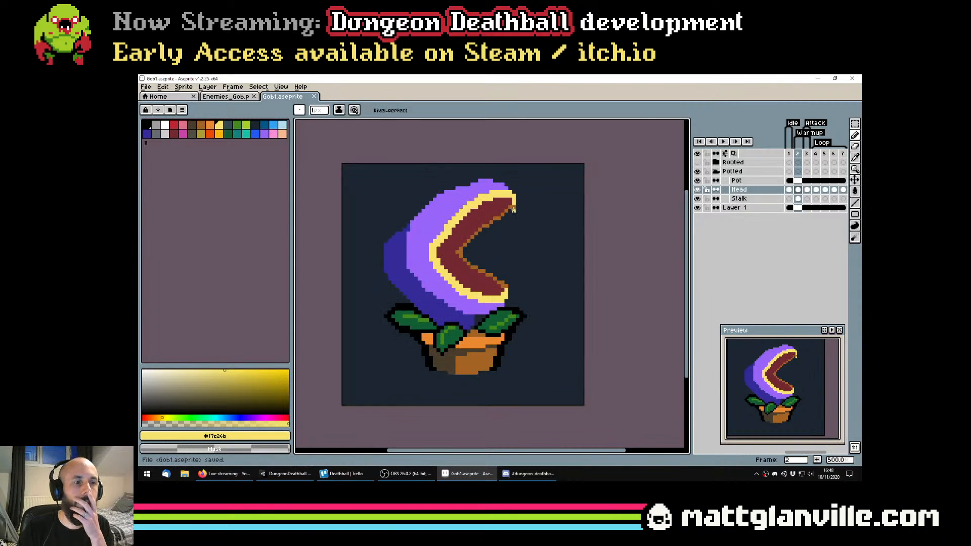
alt+click(512, 205)
scroll(540, 232, down, 3)
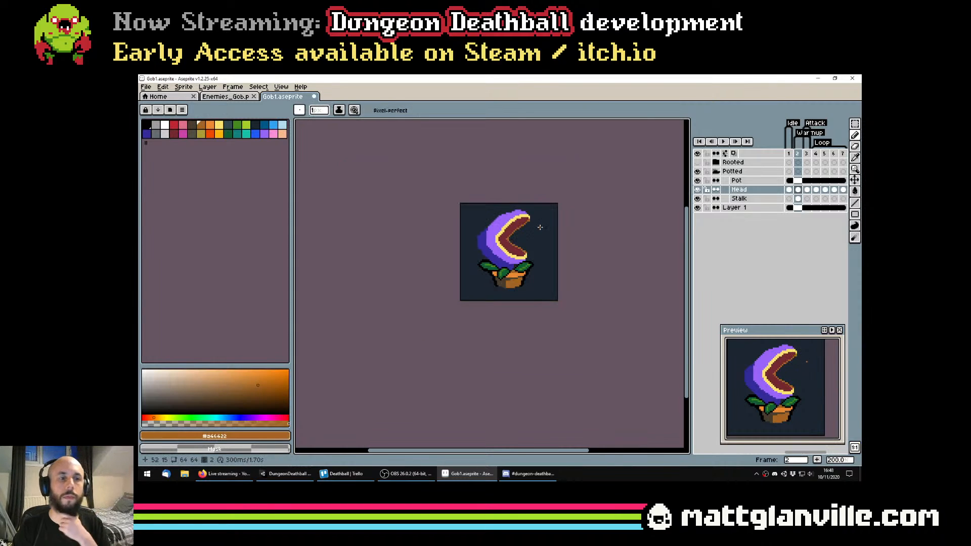
scroll(536, 231, up, 3)
scroll(507, 194, up, 1)
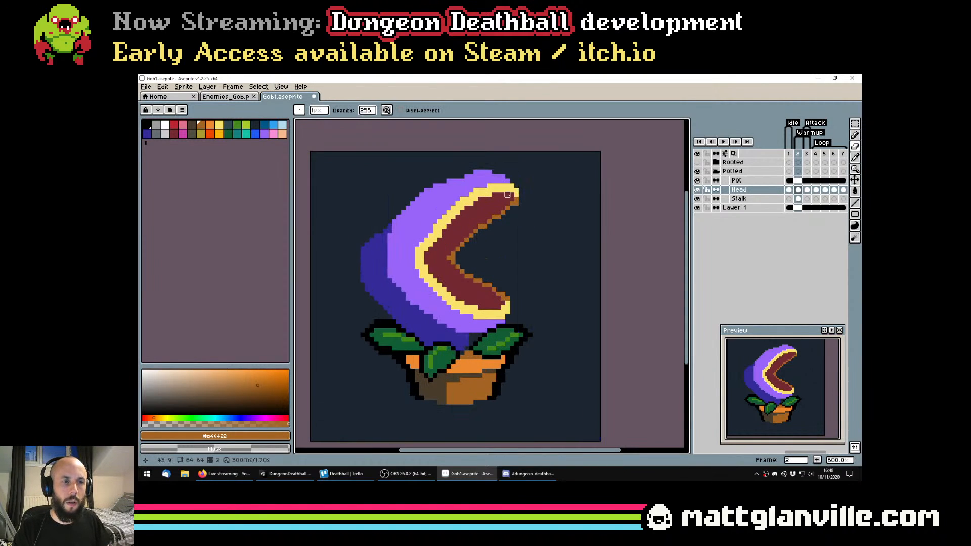
scroll(531, 217, down, 3)
key(ctrl+s)
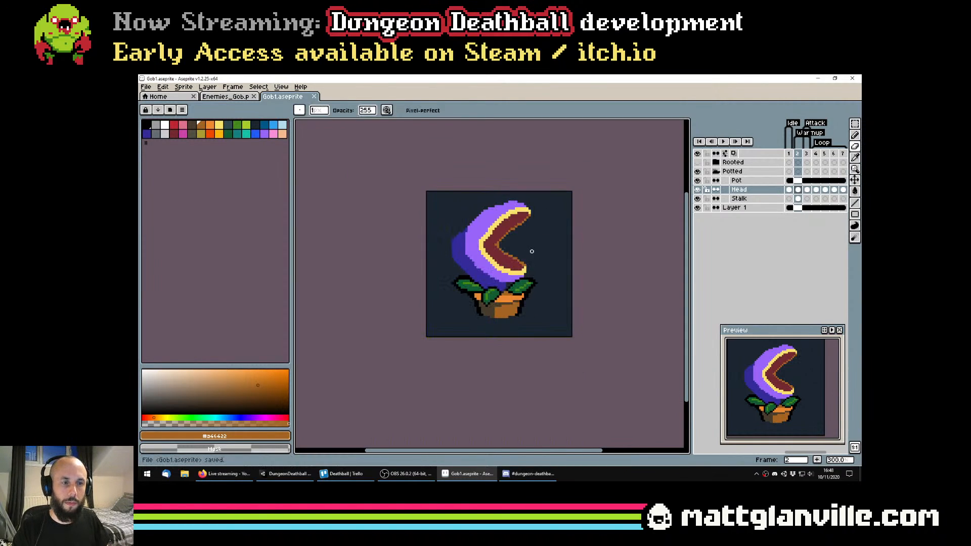
scroll(527, 256, up, 2)
scroll(526, 257, down, 3)
drag(527, 257, 491, 330)
scroll(491, 329, down, 2)
key(ctrl+s)
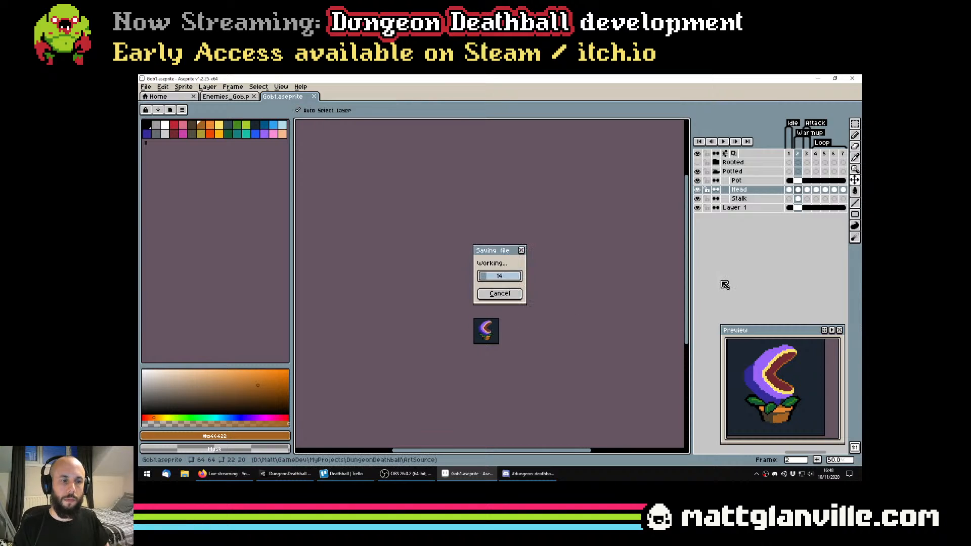
Flip back and forth between frames 1, 2 and 3 to judge how the open-jawed pose reads in motion
click(788, 190)
key(Right)
key(Right)
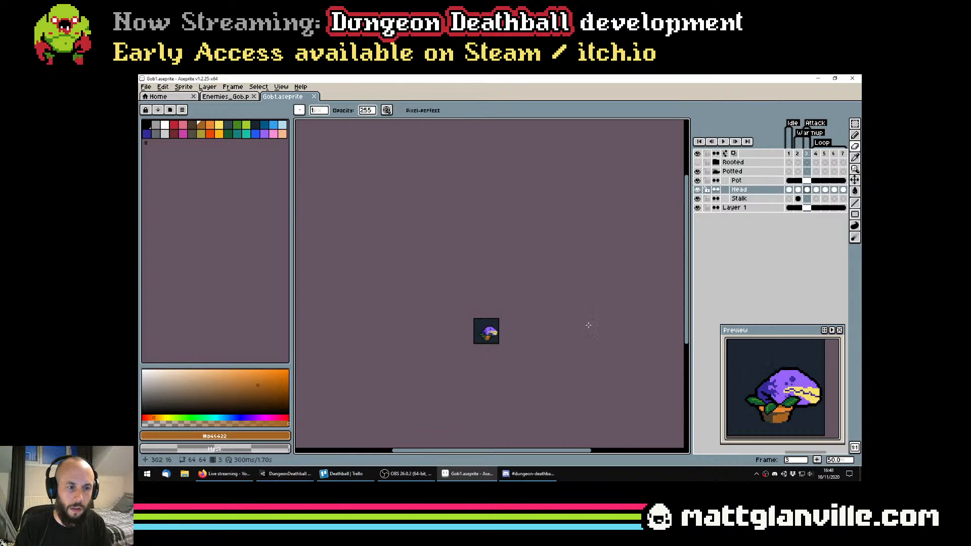
scroll(498, 330, up, 2)
key(Left)
key(Left)
key(Right)
key(Right)
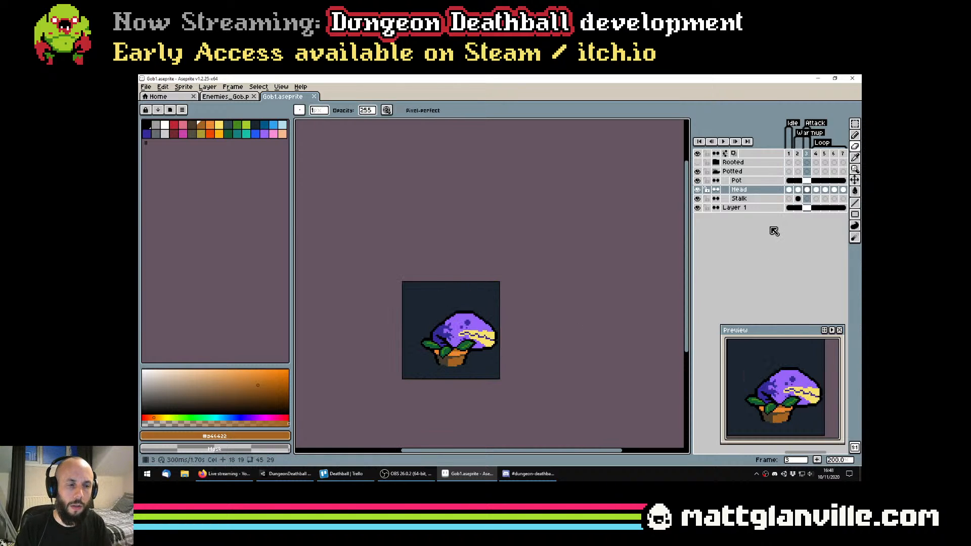
key(Left)
key(Left)
key(Right)
key(Right)
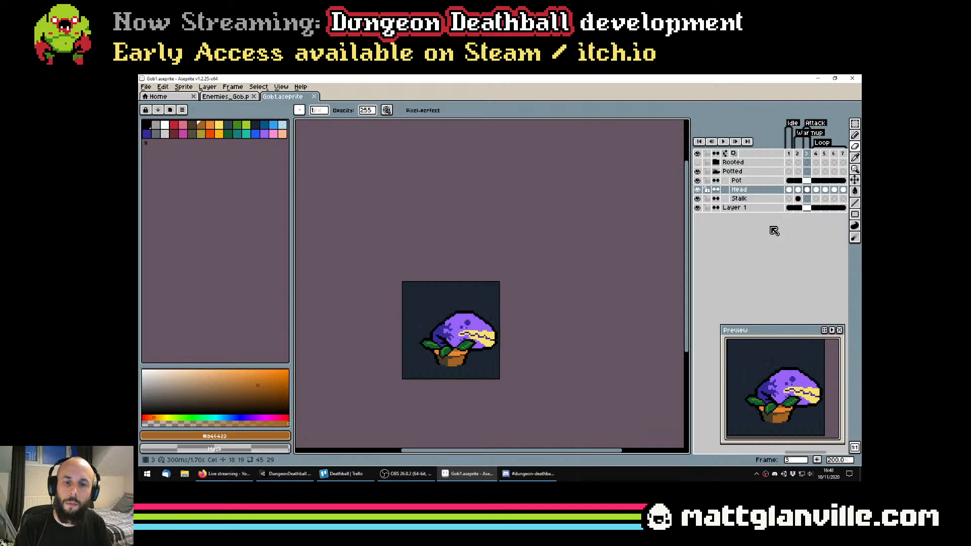
key(Left)
key(Left)
key(Right)
key(Right)
key(Left)
key(Left)
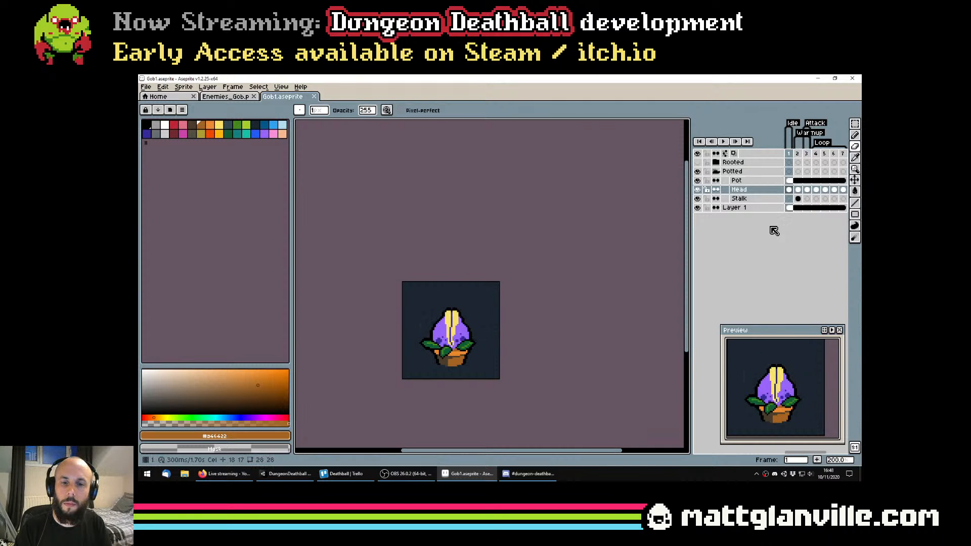
key(Right)
key(Right)
key(Left)
key(Left)
key(Right)
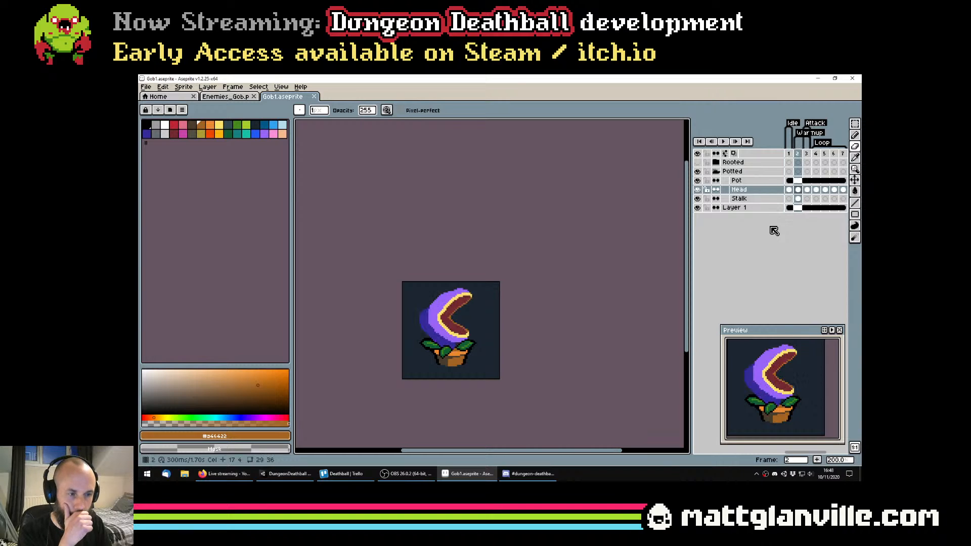
key(Right)
key(Left)
key(Left)
key(Right)
key(Right)
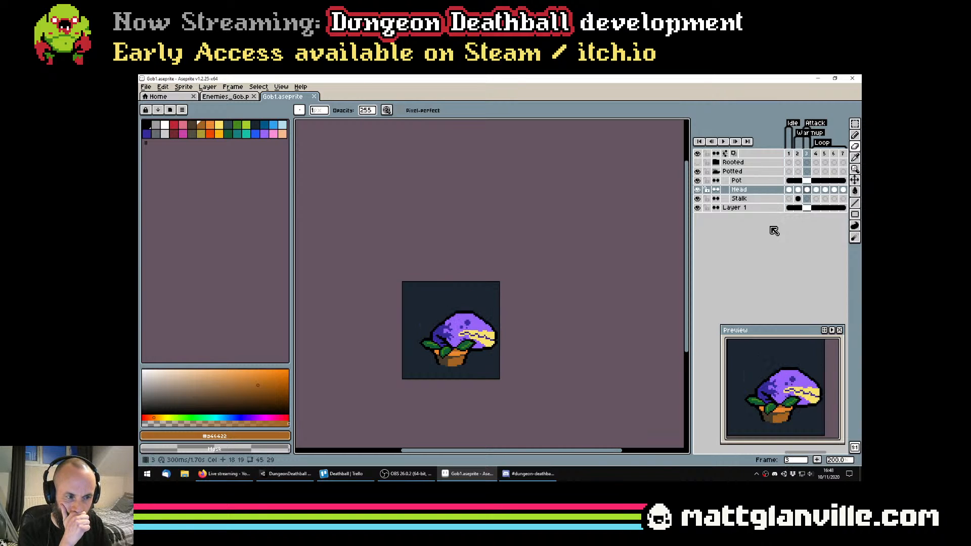
key(Left)
key(Right)
key(Left)
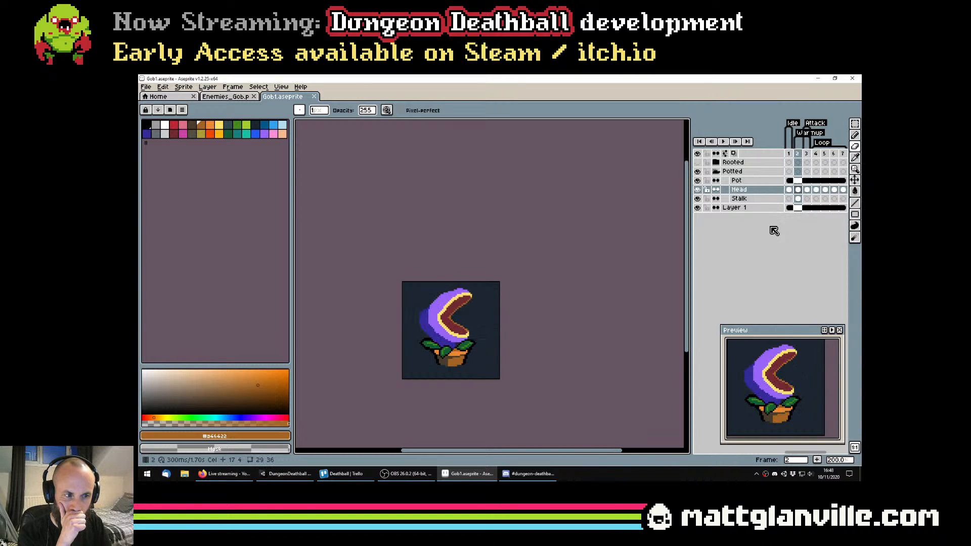
key(Right)
key(Left)
key(Right)
key(Left)
key(Left)
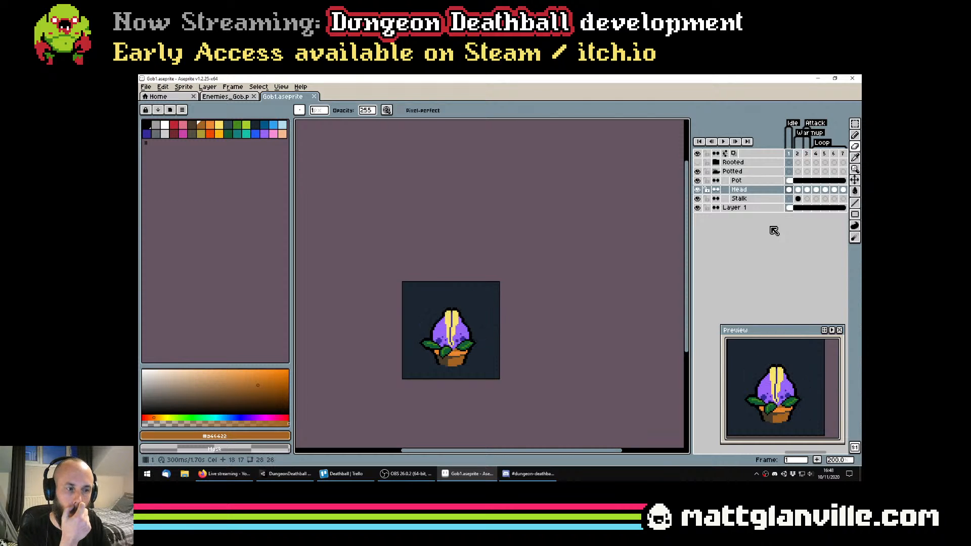
key(Right)
key(Right)
key(Left)
key(Left)
key(Right)
key(Right)
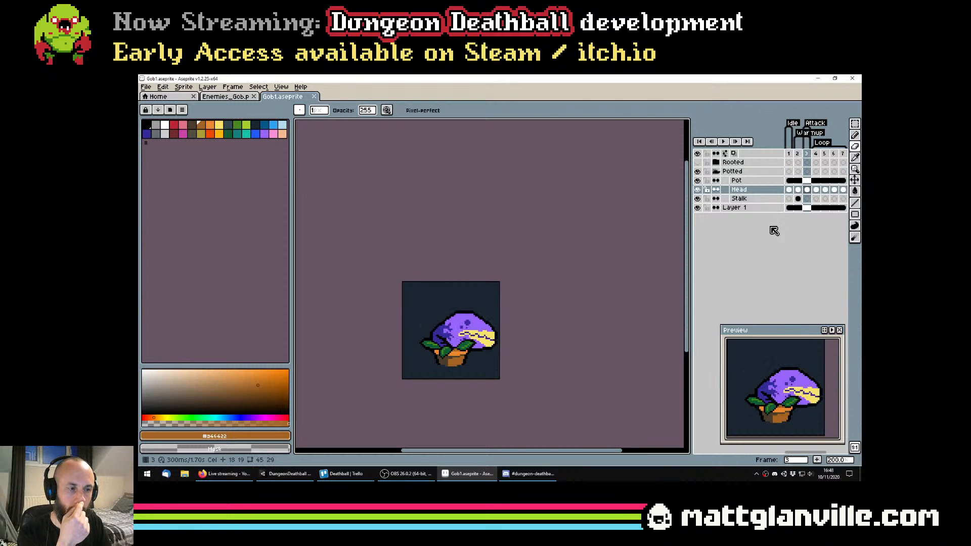
key(Left)
key(Right)
key(Left)
key(Right)
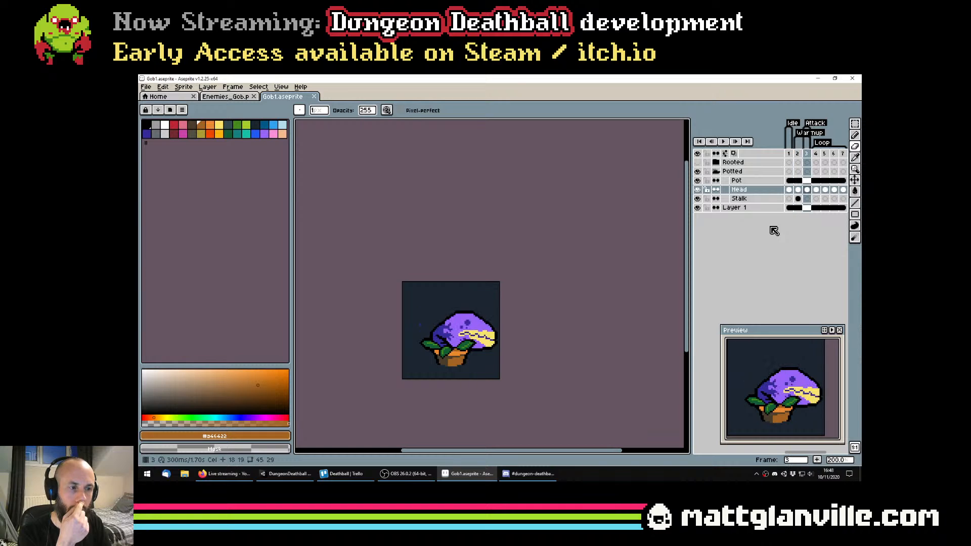
key(Left)
key(Right)
key(Left)
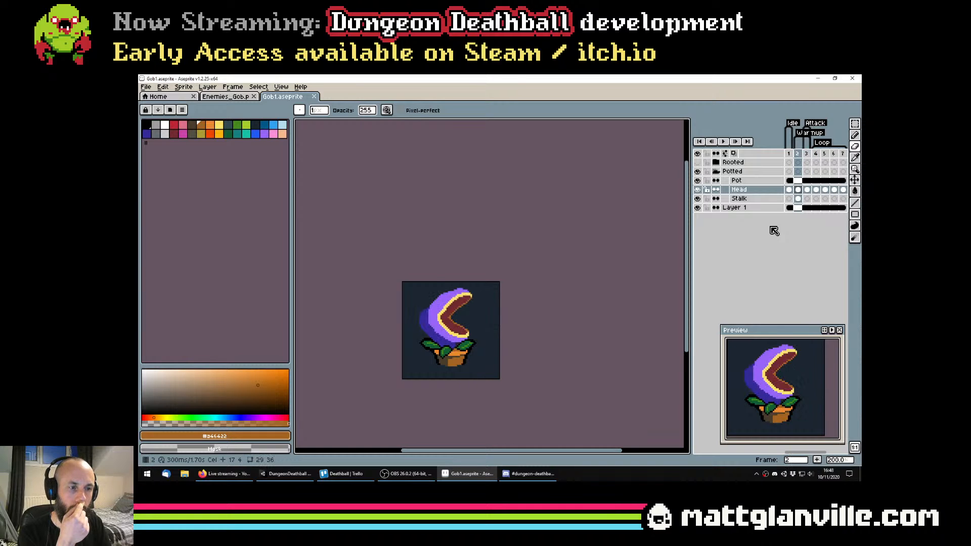
key(Right)
key(Left)
key(Right)
key(Left)
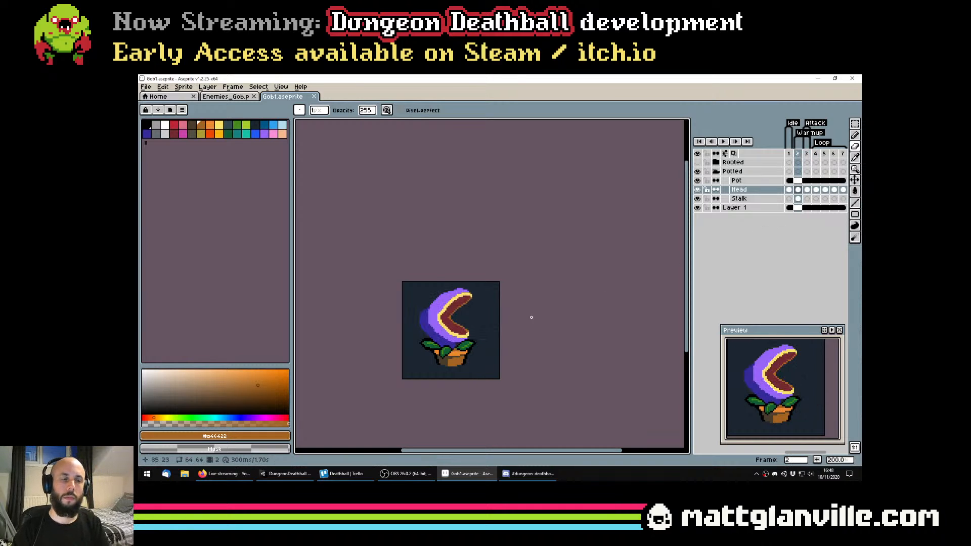
Repaint the upper lip's yellow band further outward on the Head layer with a 2 px Pencil, giving it a rounder curve
scroll(437, 299, up, 4)
key(ctrl+s)
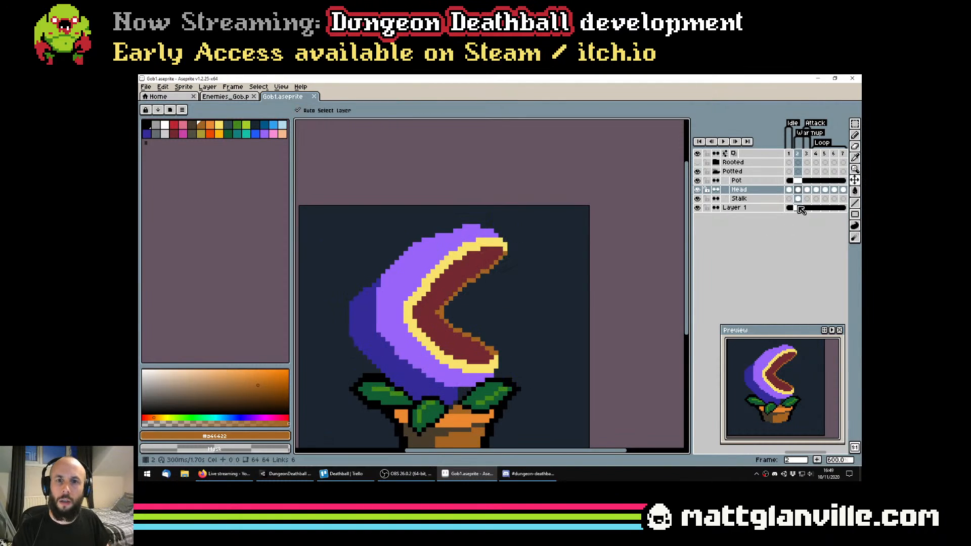
drag(398, 302, 444, 305)
key(b)
alt+click(486, 265)
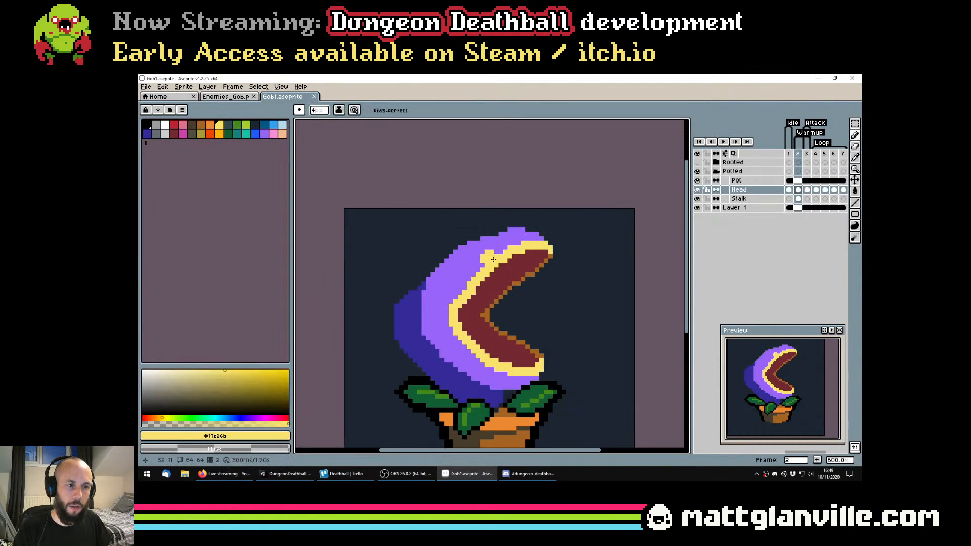
key(minus)
key(minus)
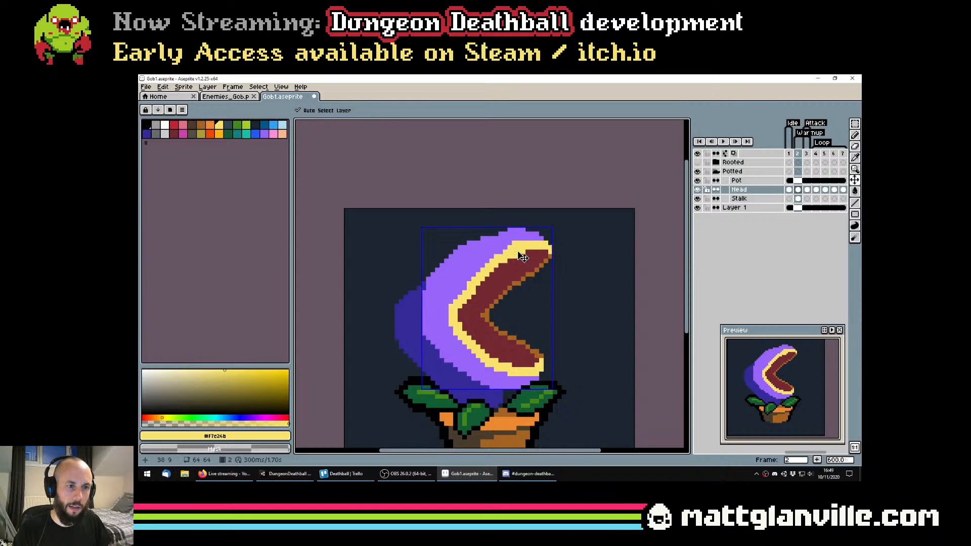
click(466, 258)
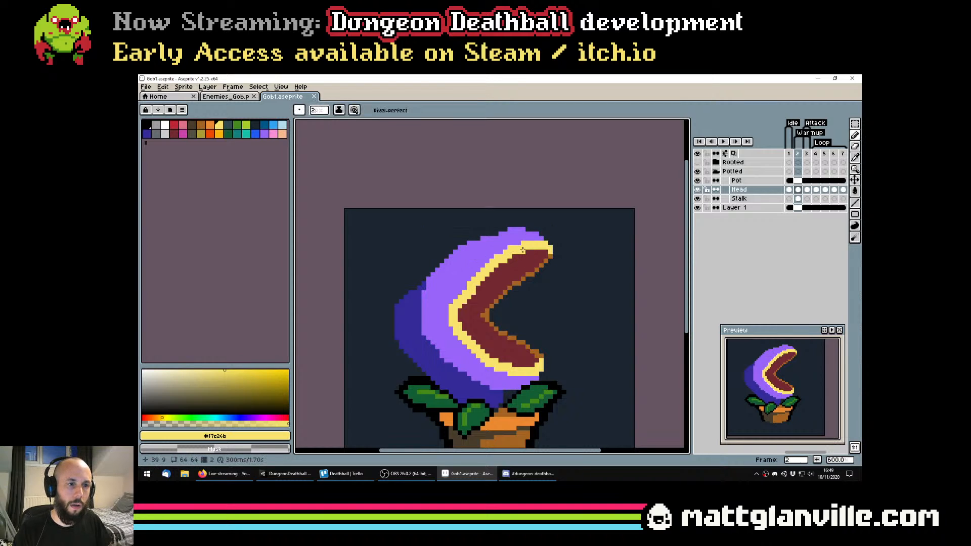
mouse_move(470, 264)
mouse_down()
mouse_move(460, 302)
mouse_move(486, 260)
mouse_move(519, 267)
mouse_up()
alt+click(523, 269)
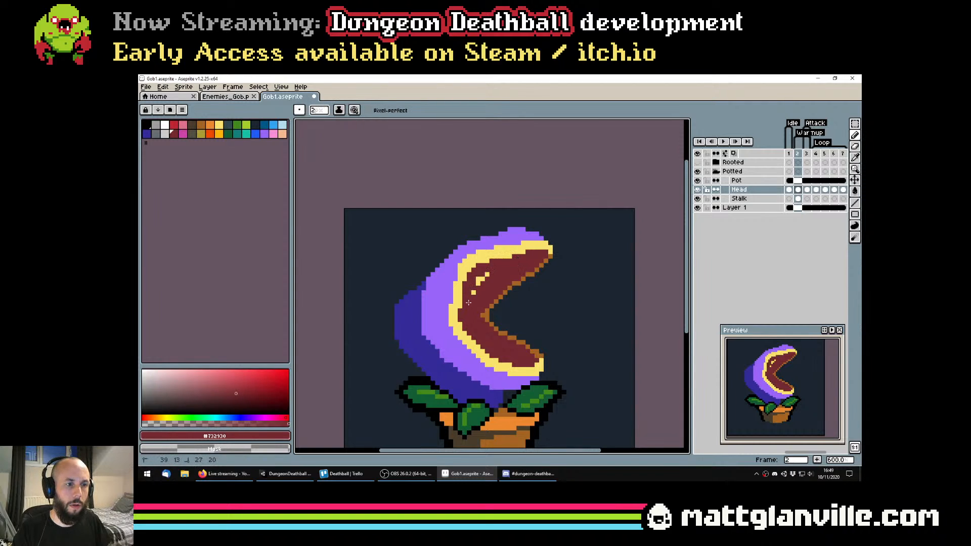
Paint the leftover yellow inside the upper lip dark red (#732930) and erase the upper jaw's inner edge into a curve
scroll(486, 277, down, 4)
mouse_move(468, 302)
mouse_down()
mouse_move(487, 276)
mouse_move(512, 353)
mouse_move(501, 332)
mouse_move(548, 322)
mouse_up()
scroll(488, 309, up, 2)
scroll(504, 227, up, 2)
key(e)
scroll(543, 349, down, 3)
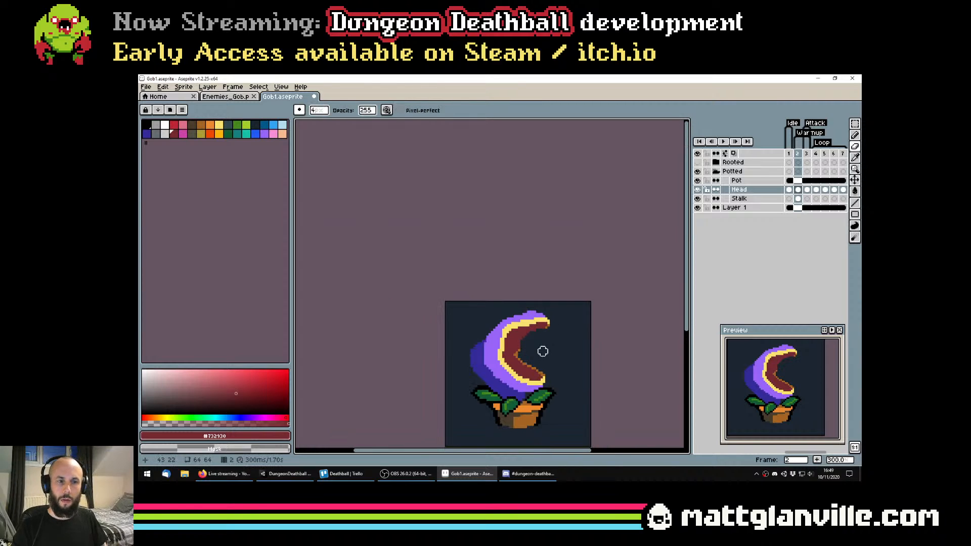
scroll(545, 362, down, 3)
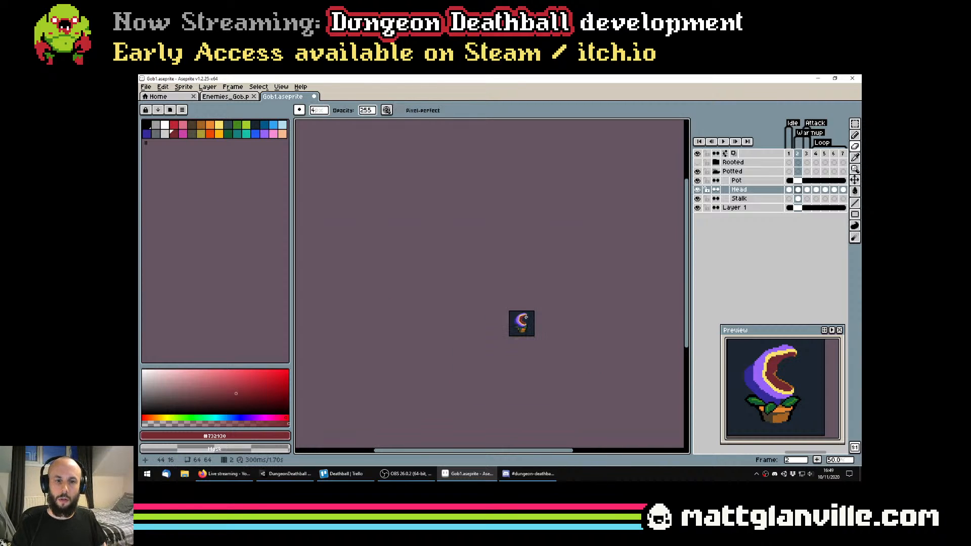
Move the head about 1 px right and 2 px down in frame 2
scroll(525, 318, up, 4)
drag(523, 318, 485, 334)
key(v)
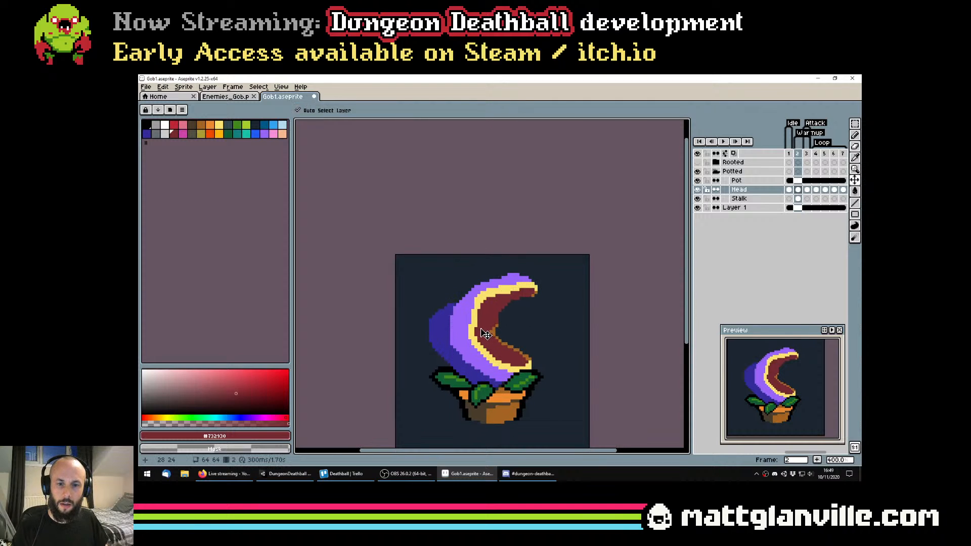
scroll(485, 337, down, 2)
scroll(485, 344, up, 4)
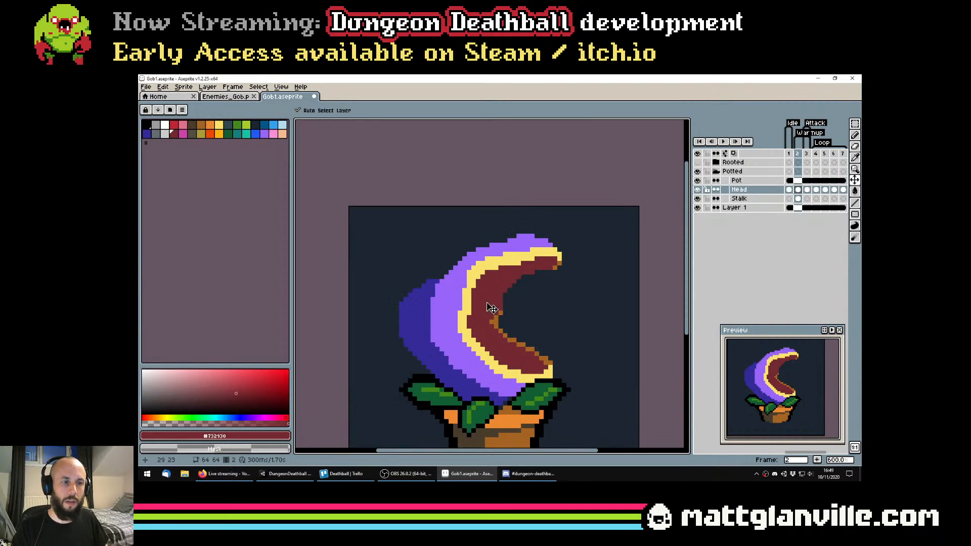
Move the stalk on the Stalk layer about 5 px right and 5 px down behind the head, and save the sprite file
key(b)
key(Down)
key(v)
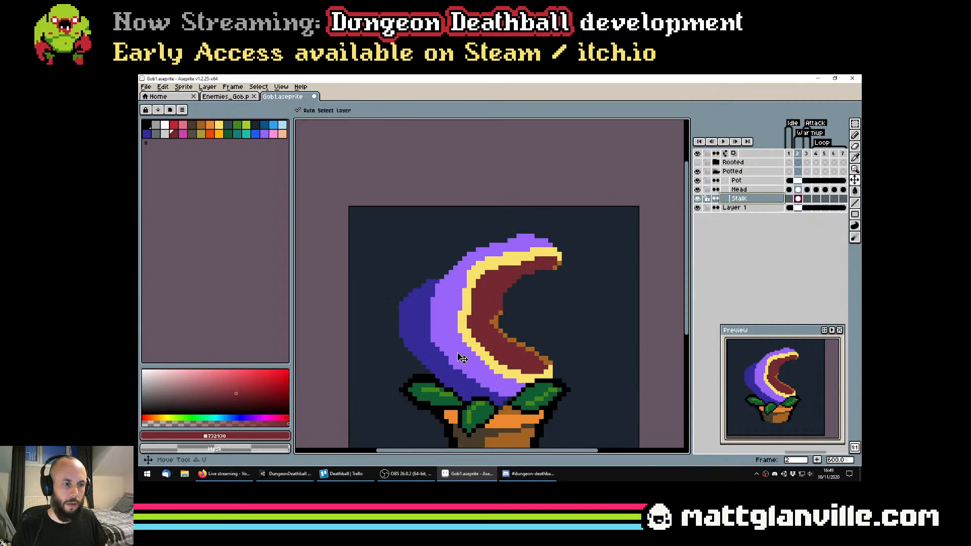
drag(459, 359, 473, 372)
key(ctrl+z)
click(734, 199)
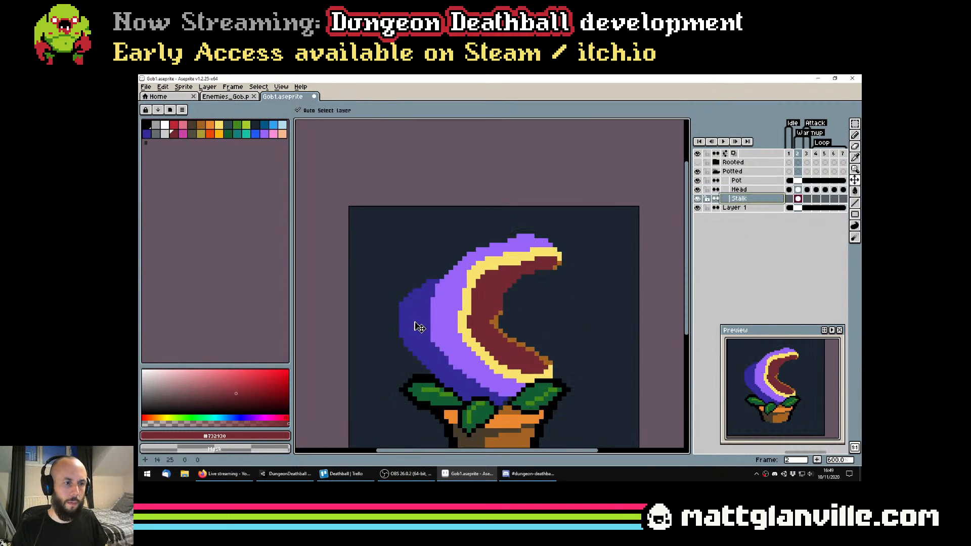
drag(418, 325, 441, 351)
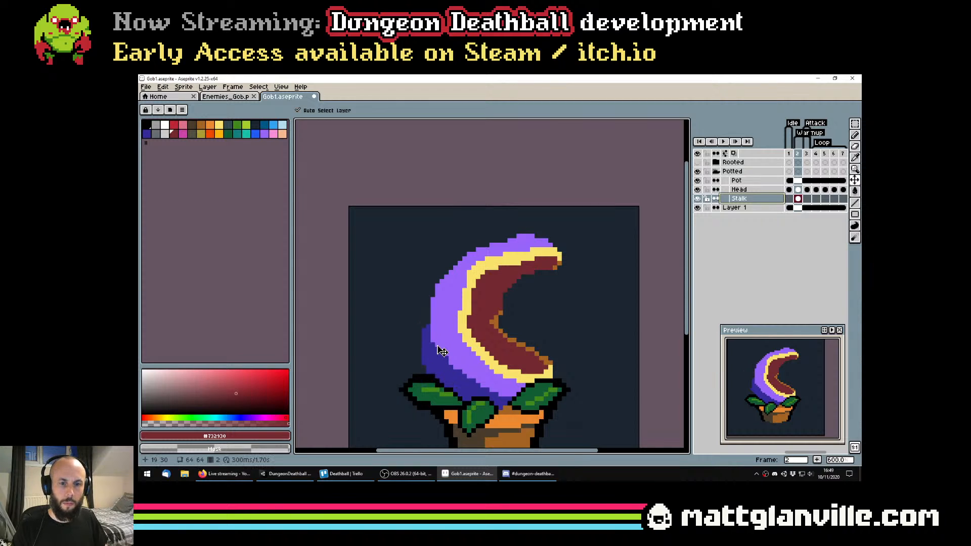
scroll(456, 349, down, 4)
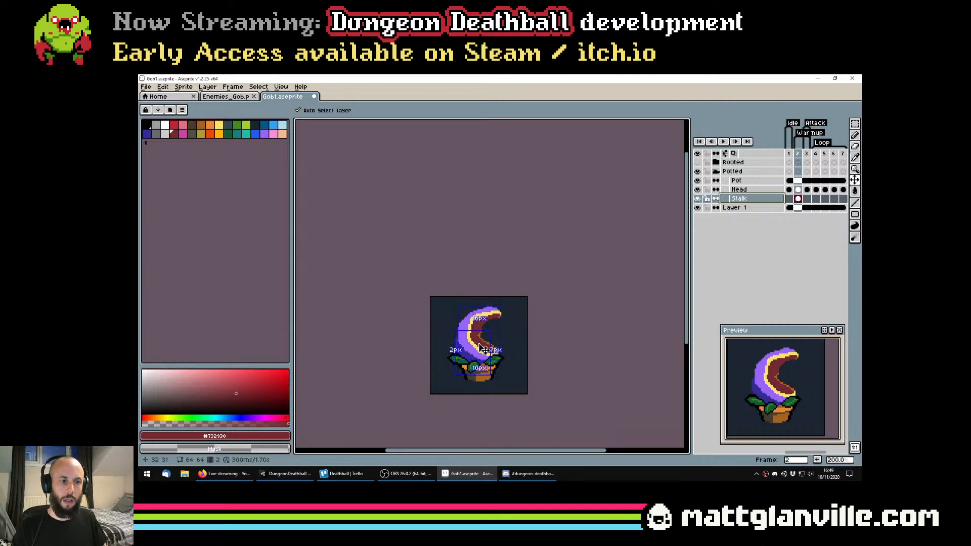
key(ctrl+s)
scroll(483, 349, down, 1)
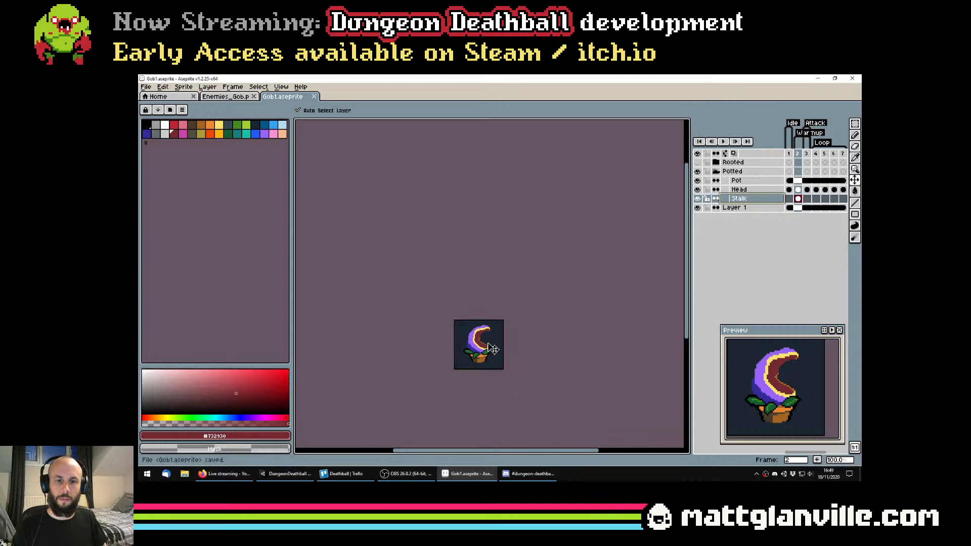
Flip between frame 2 and its neighbouring frames to compare the repositioned head and stalk in motion
click(789, 196)
key(Right)
key(Right)
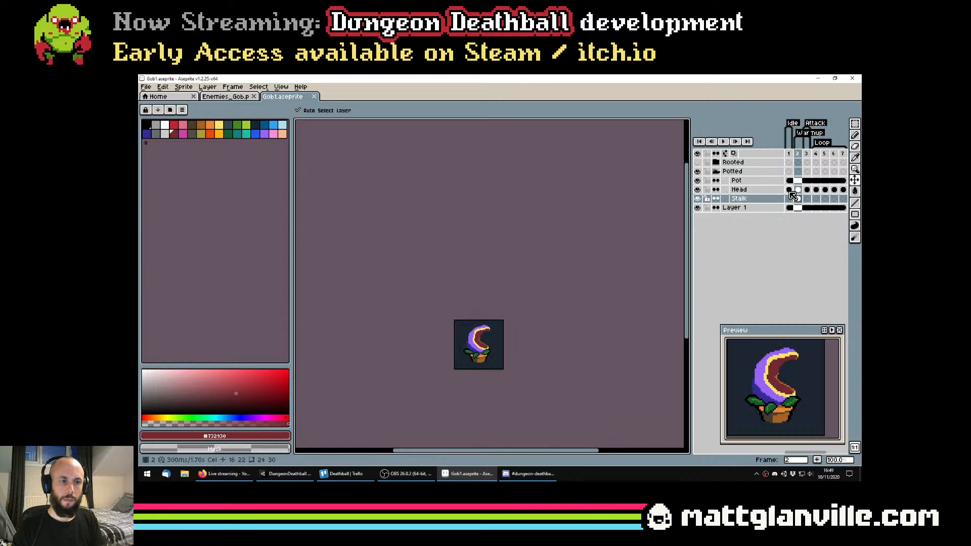
key(Left)
key(Left)
key(Right)
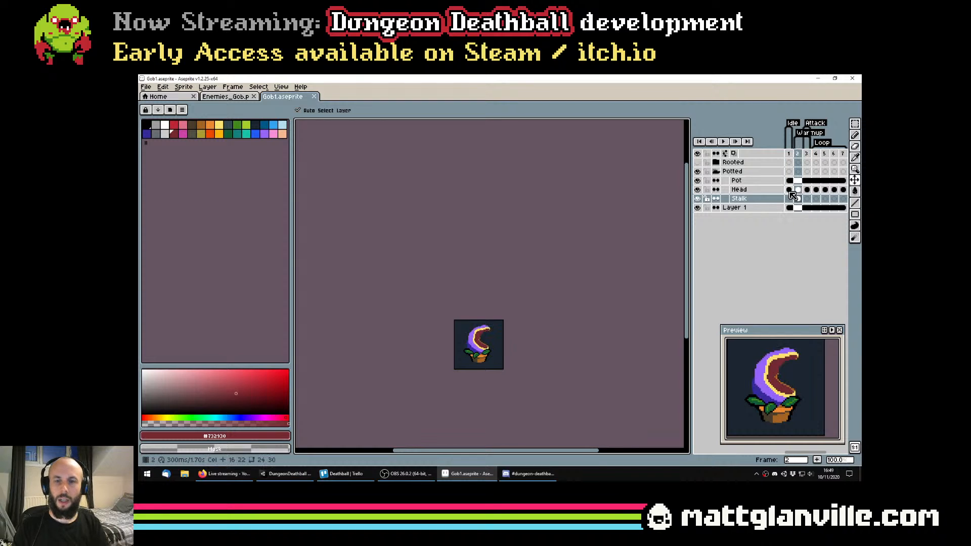
Thicken the upper back of the head with light purple on the Head layer and save the sprite file
scroll(501, 276, up, 4)
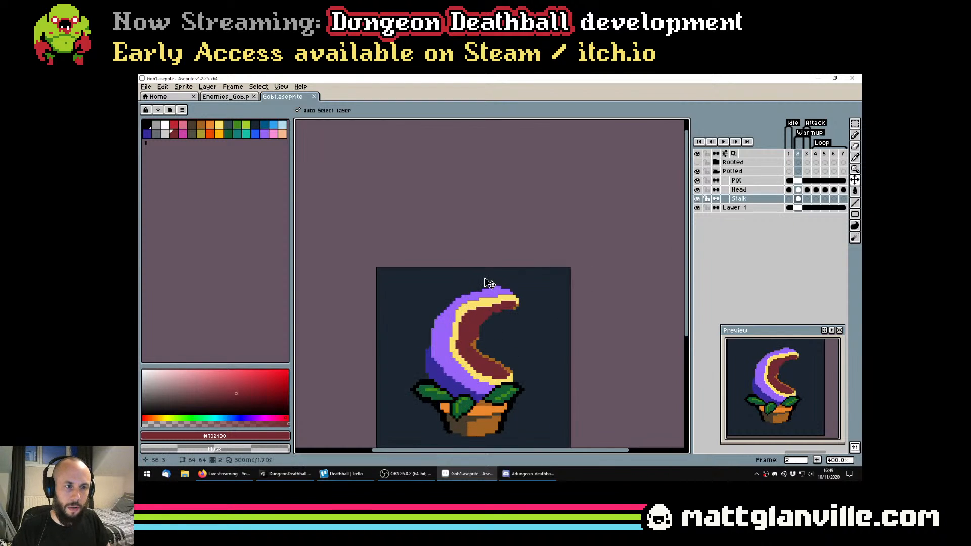
mouse_move(499, 274)
mouse_down()
mouse_move(503, 265)
mouse_move(471, 264)
mouse_up()
click(798, 190)
scroll(447, 259, up, 1)
alt+click(519, 251)
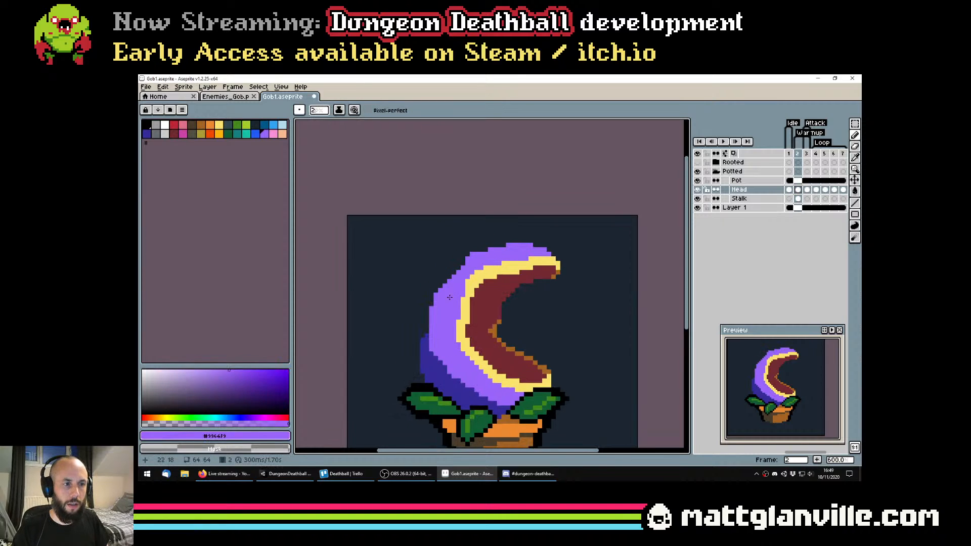
scroll(460, 292, down, 4)
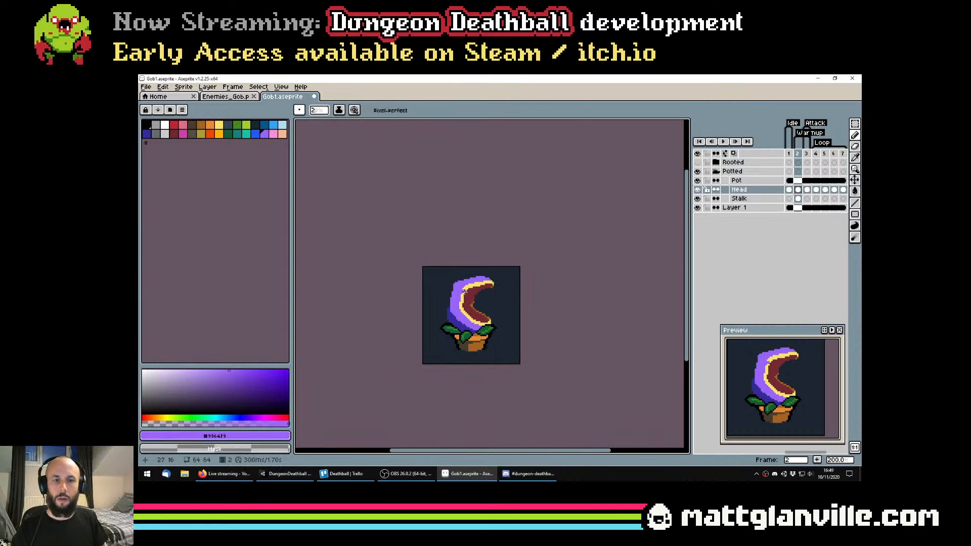
scroll(428, 347, down, 1)
scroll(447, 273, up, 4)
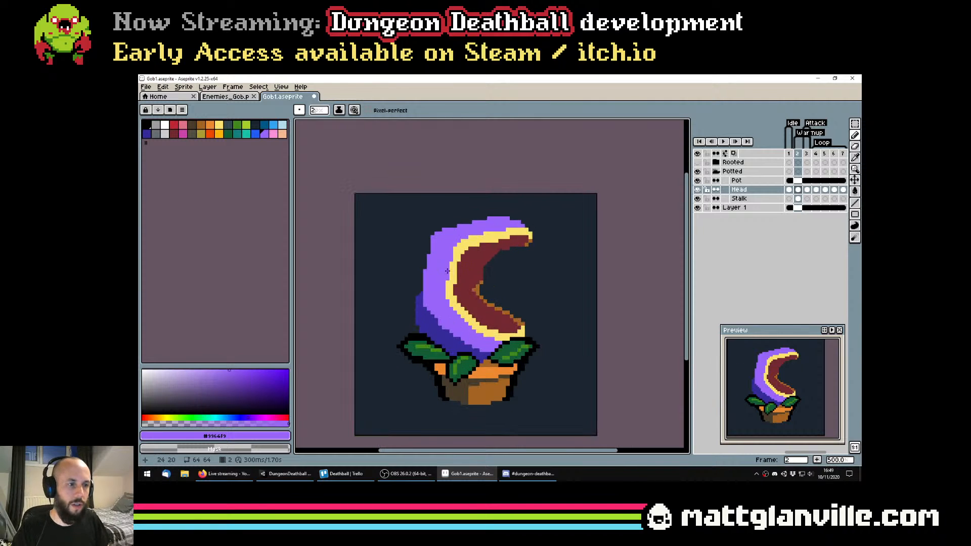
scroll(430, 261, down, 4)
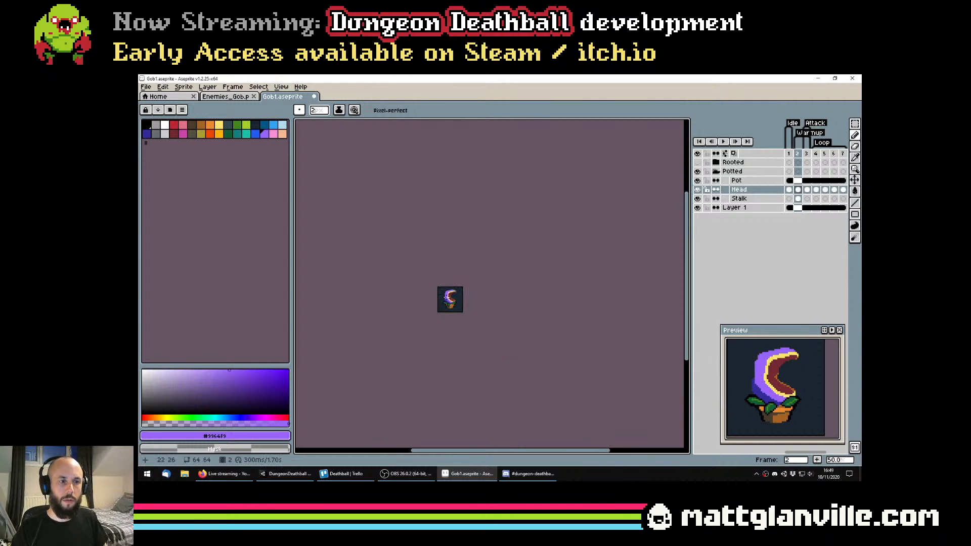
key(ctrl+s)
Try dark red (#732930) Pencil pixels at the mouth's inner corner and undo them
scroll(458, 296, up, 6)
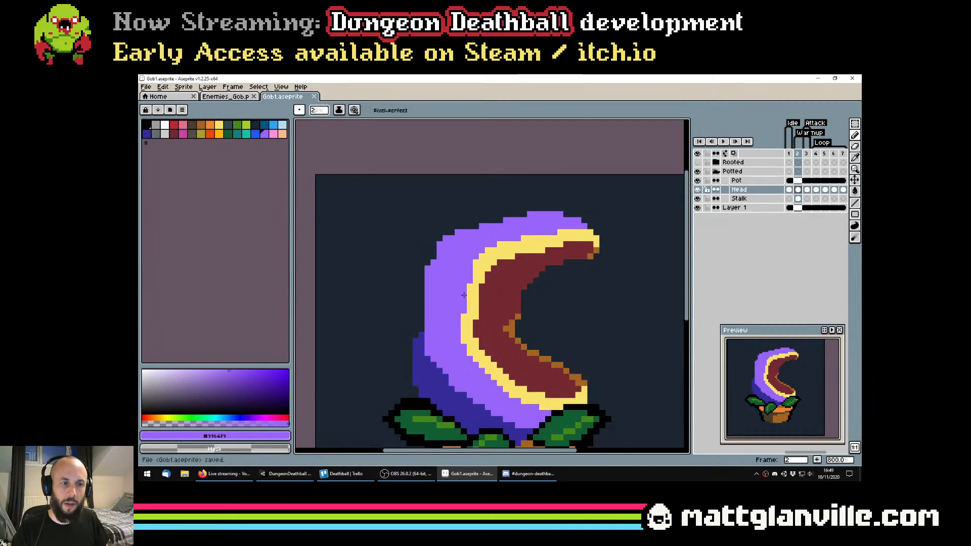
alt+click(463, 332)
click(463, 329)
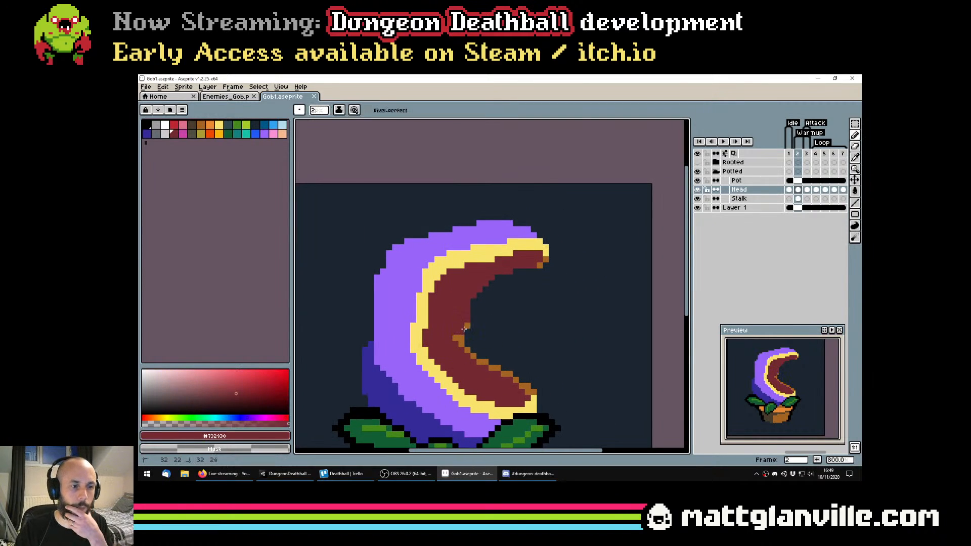
key(ctrl+z)
scroll(484, 316, down, 3)
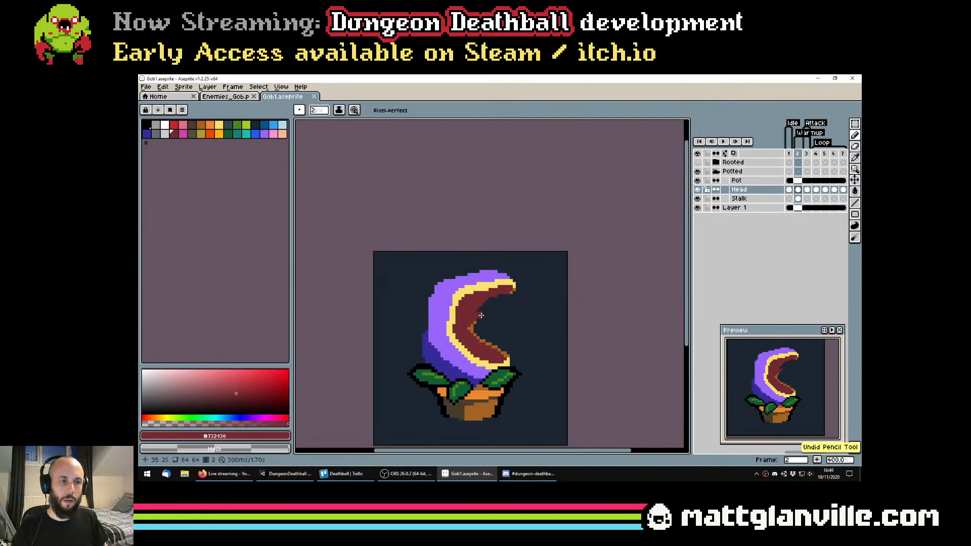
Try trimming the mouth's inner edge with the Eraser
scroll(478, 315, up, 3)
key(e)
mouse_move(505, 288)
mouse_down()
mouse_move(475, 310)
mouse_move(468, 339)
mouse_move(493, 364)
mouse_move(535, 363)
mouse_up()
scroll(535, 363, down, 5)
scroll(535, 326, down, 2)
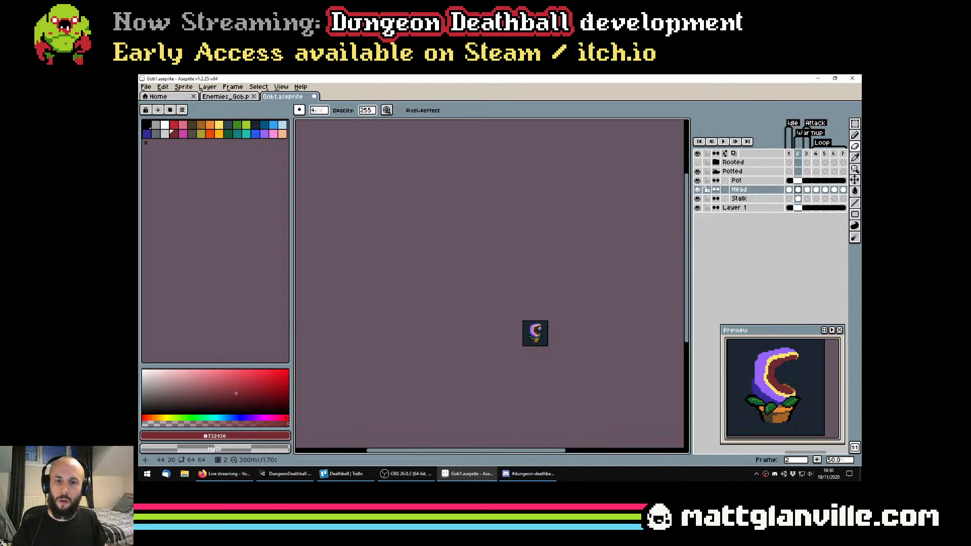
scroll(535, 326, up, 1)
scroll(773, 399, down, 2)
scroll(773, 399, up, 2)
drag(574, 344, 552, 328)
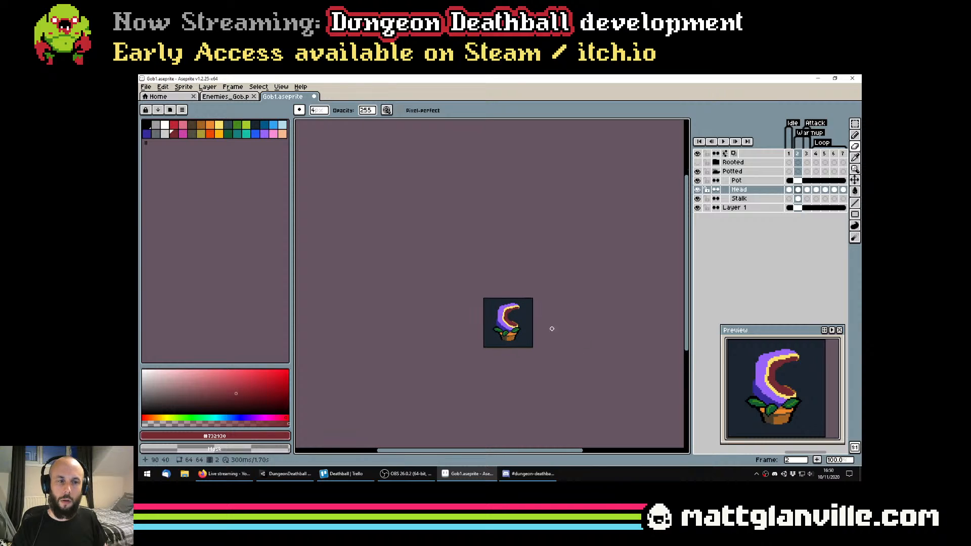
Extend the mouth's dark red (#732930) interior outward over the brown inner edge with the Pencil and save the sprite file
scroll(542, 327, up, 4)
scroll(453, 265, up, 1)
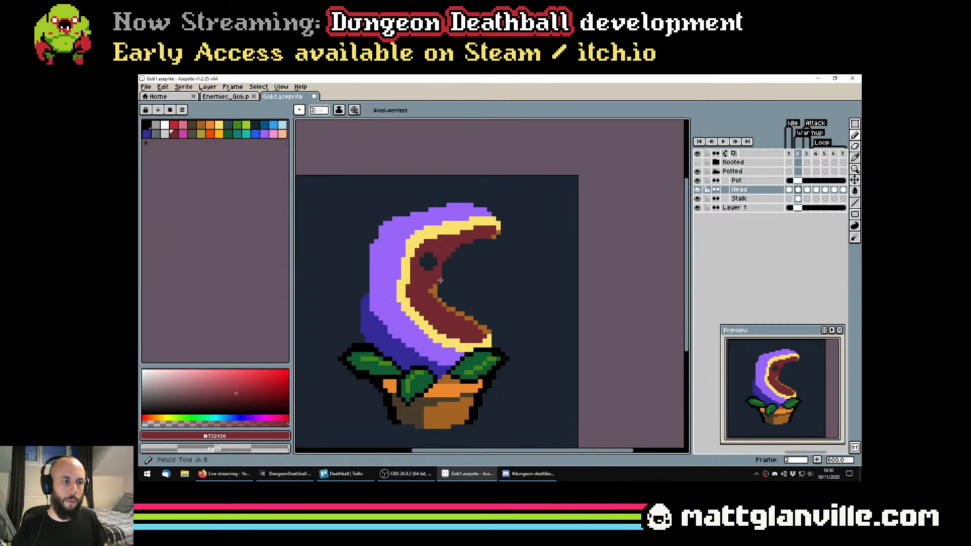
key(b)
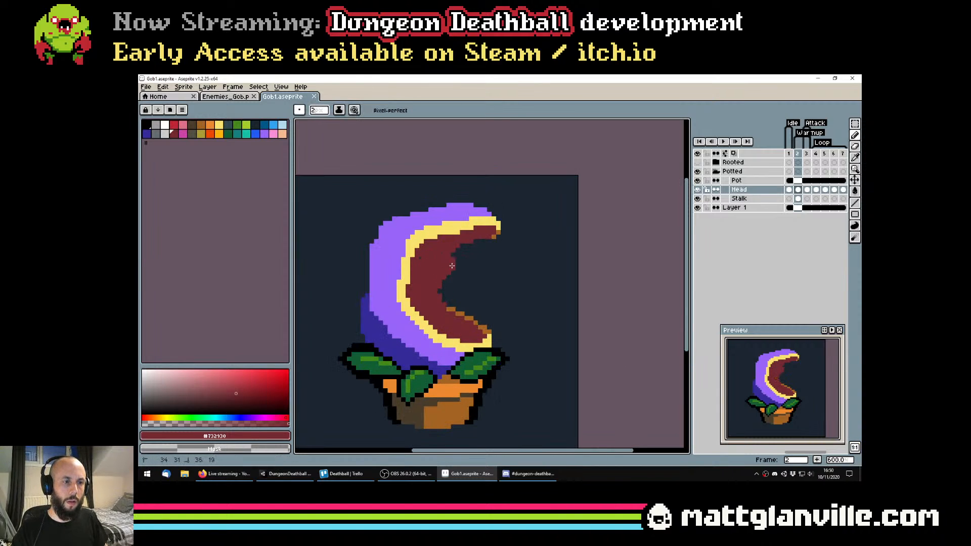
mouse_move(463, 255)
mouse_down()
mouse_move(454, 310)
mouse_move(468, 324)
mouse_up()
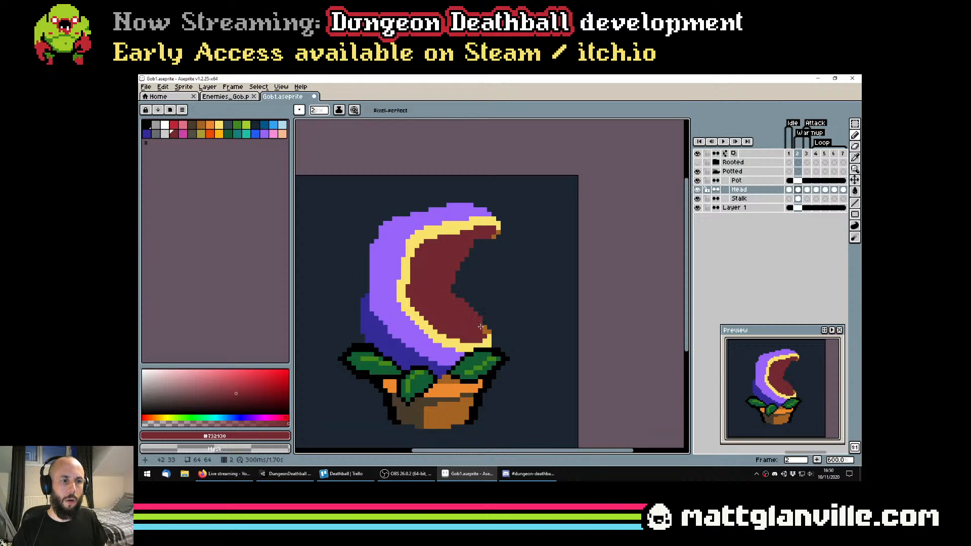
scroll(481, 330, down, 4)
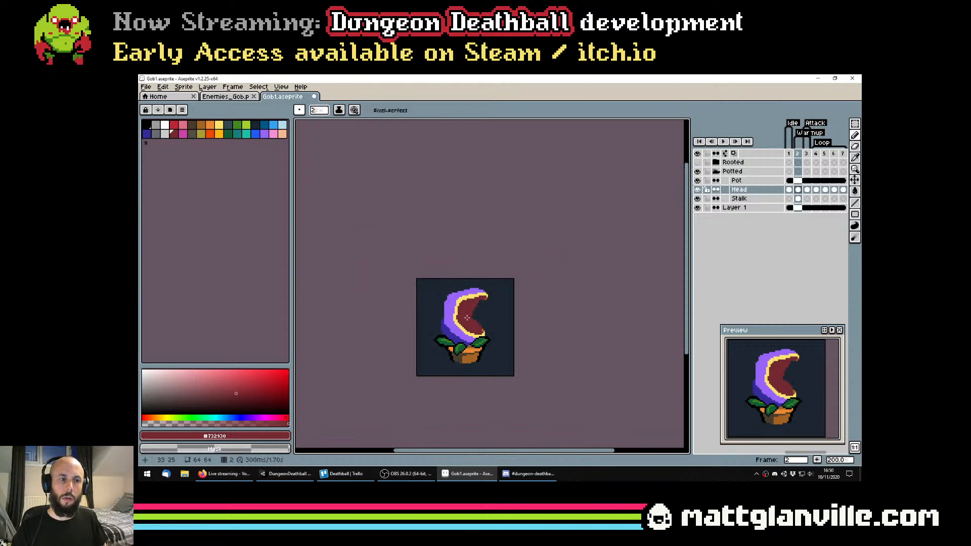
scroll(466, 317, up, 6)
scroll(491, 267, down, 3)
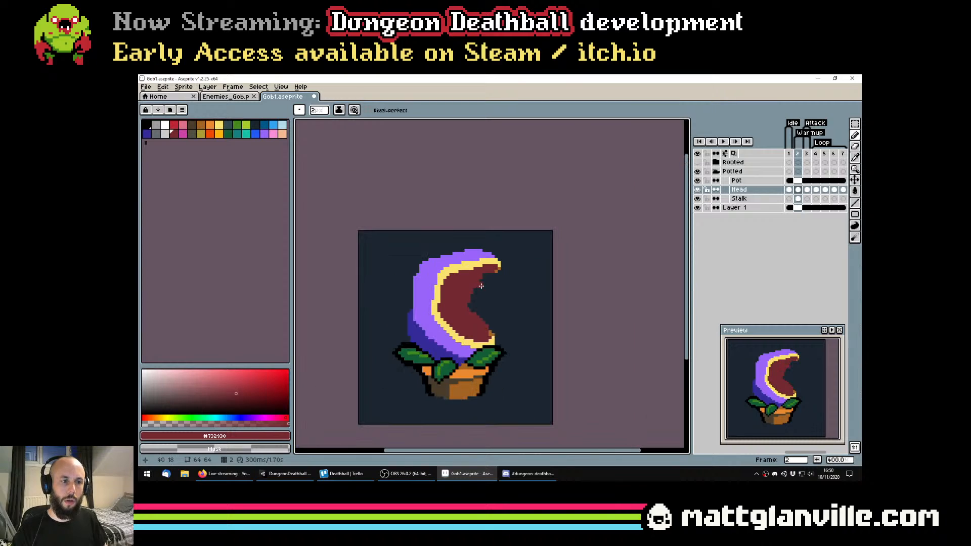
scroll(477, 285, up, 1)
scroll(493, 366, down, 5)
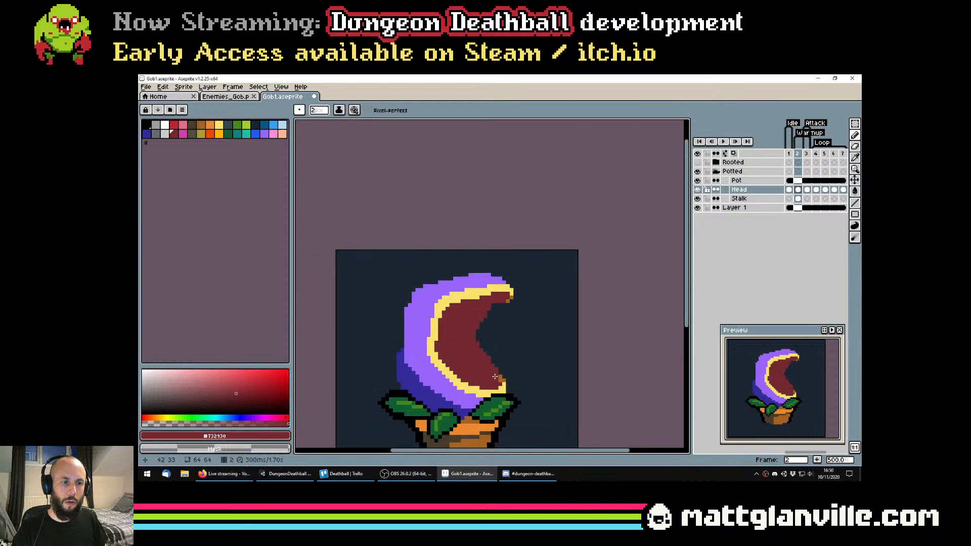
scroll(484, 343, up, 4)
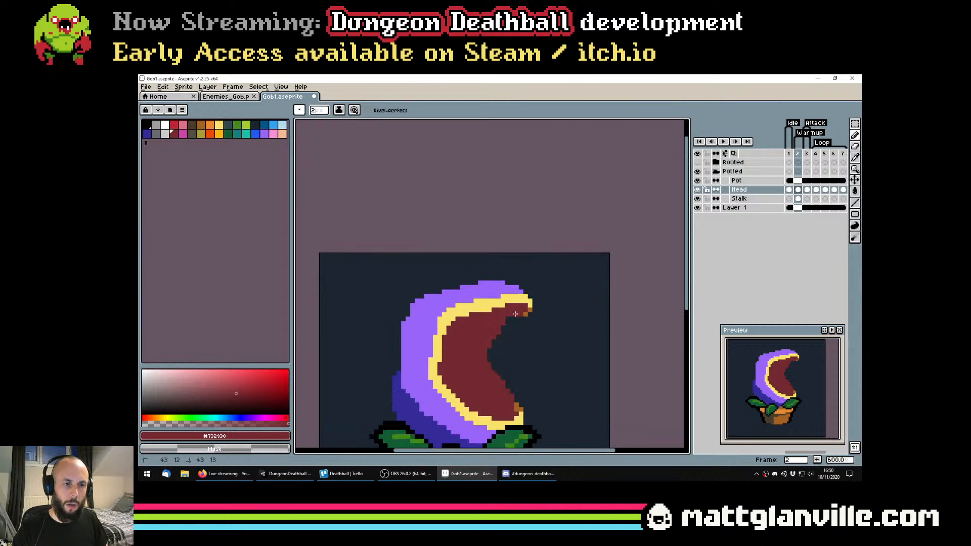
scroll(496, 318, down, 2)
key(ctrl+s)
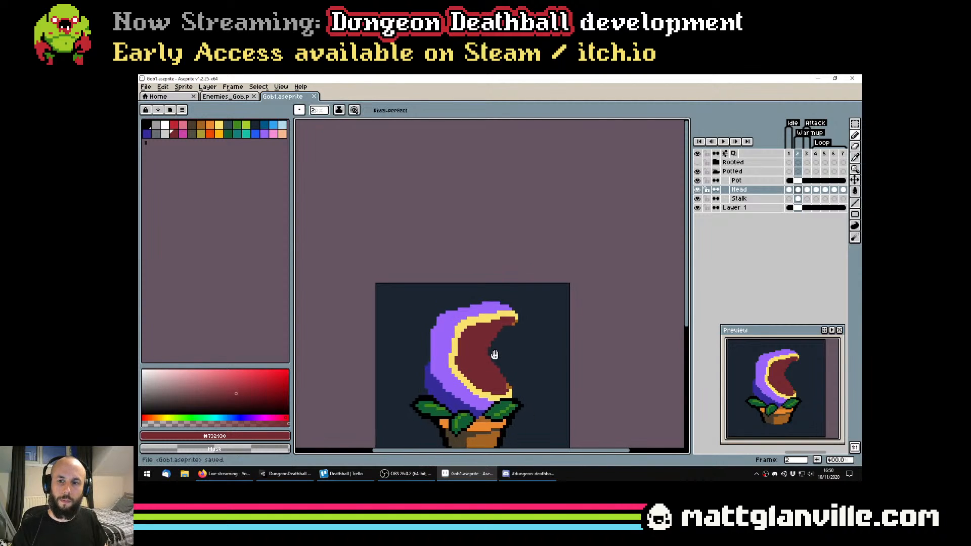
scroll(494, 352, down, 2)
scroll(494, 353, down, 2)
scroll(494, 351, up, 5)
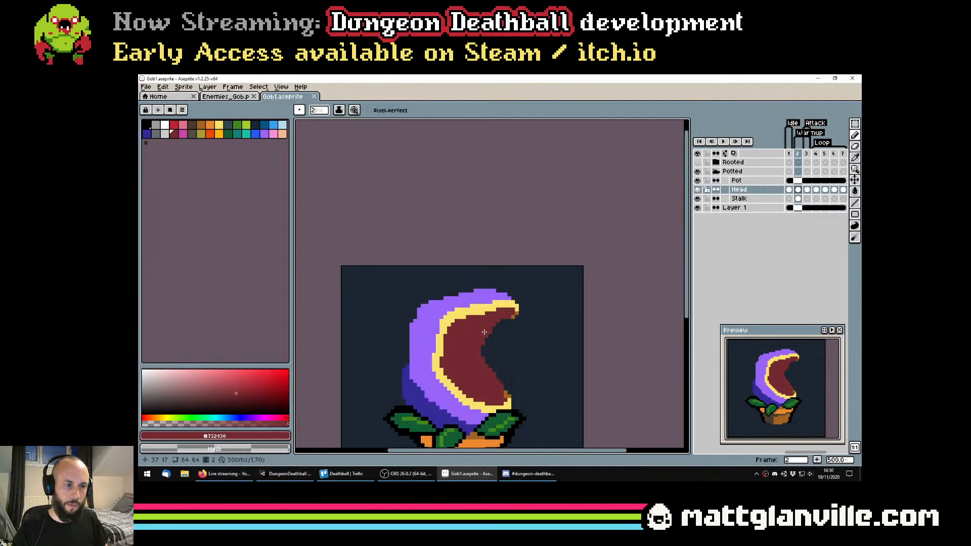
Redraw the yellow upper lip as a lower, flatter line and cover the old lip and red above it with light purple using the Pencil
alt+click(458, 314)
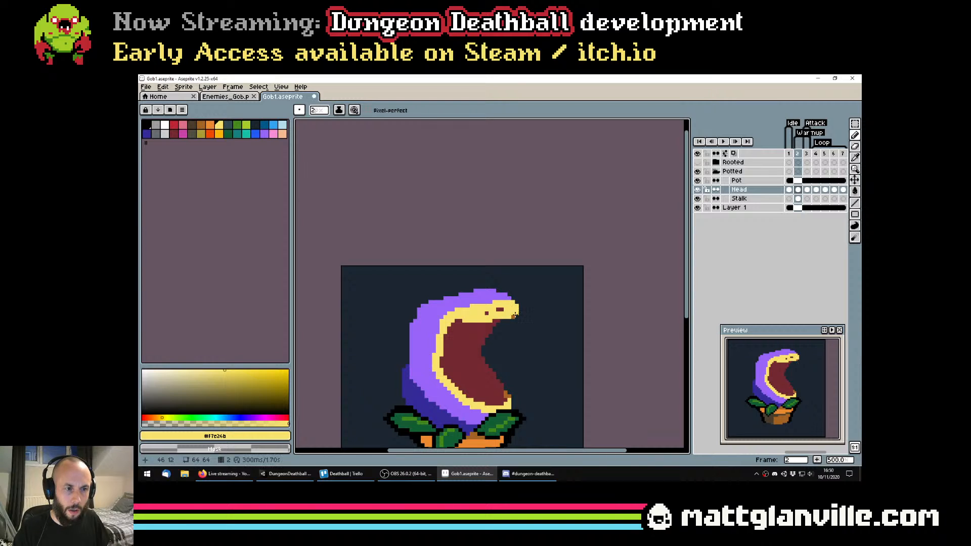
drag(448, 323, 476, 329)
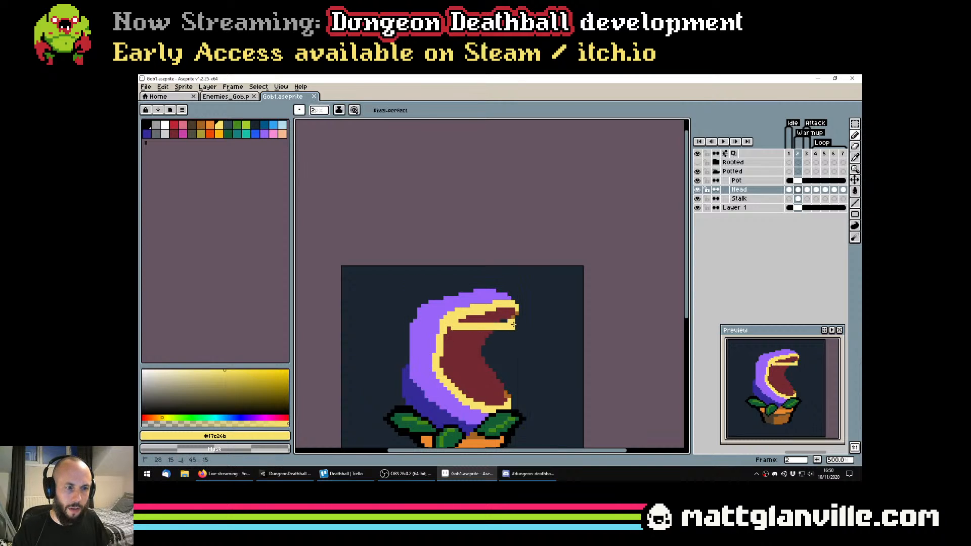
alt+click(447, 310)
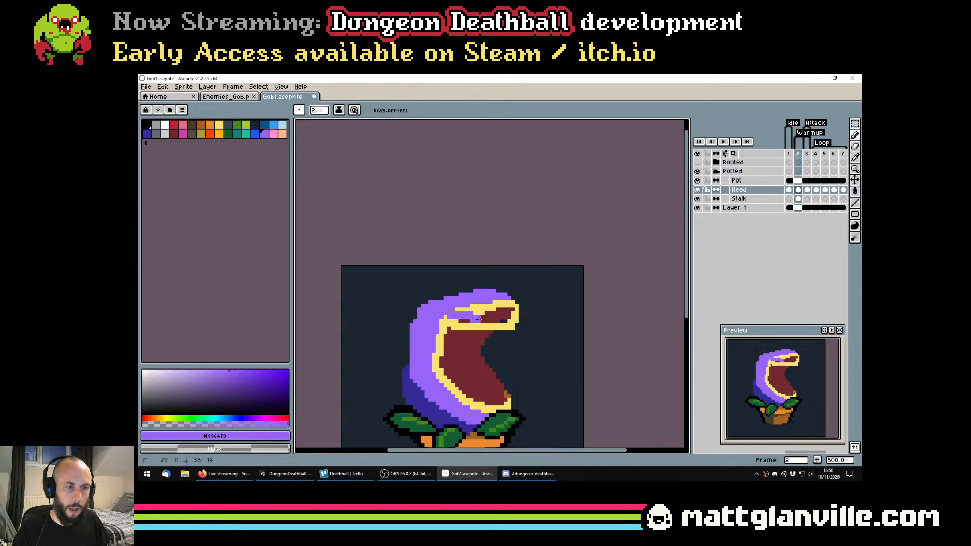
click(476, 314)
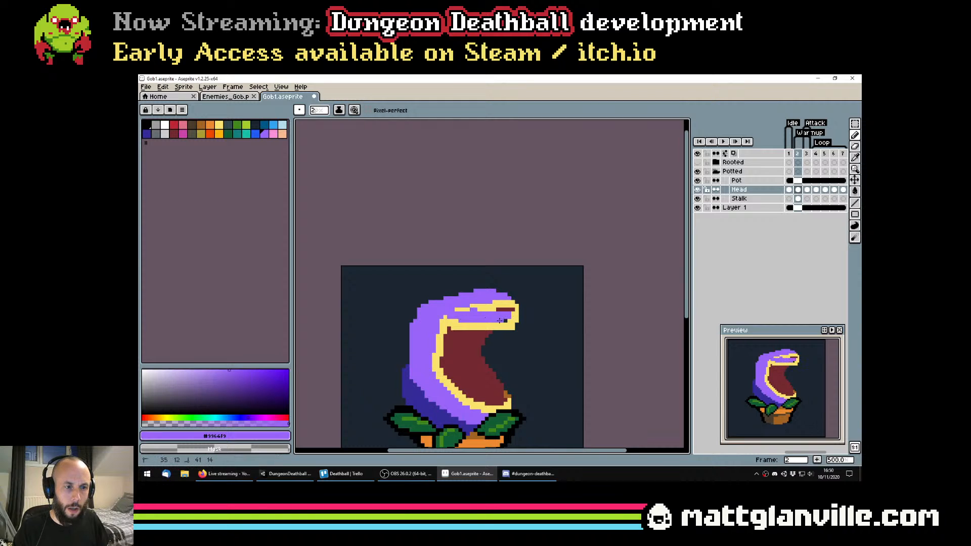
drag(460, 308, 481, 310)
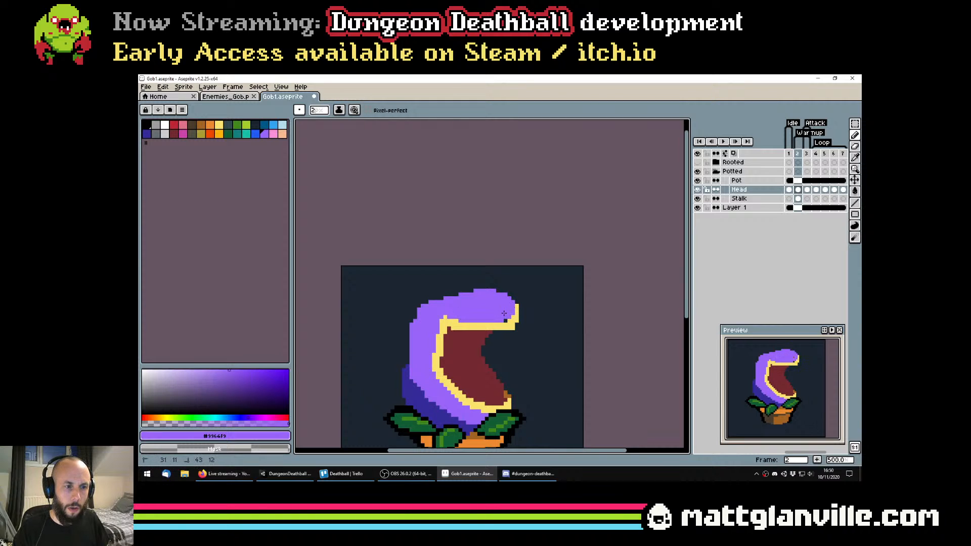
scroll(504, 320, down, 2)
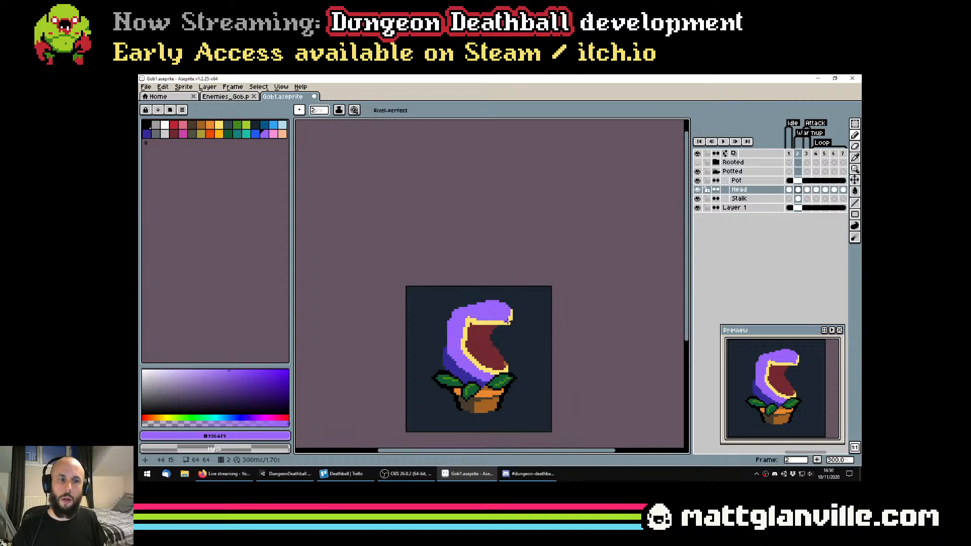
scroll(444, 335, up, 2)
Clean up the upper jaw's tip by squaring the yellow lip's end and covering the yellow front edge above it with light purple
alt+click(478, 326)
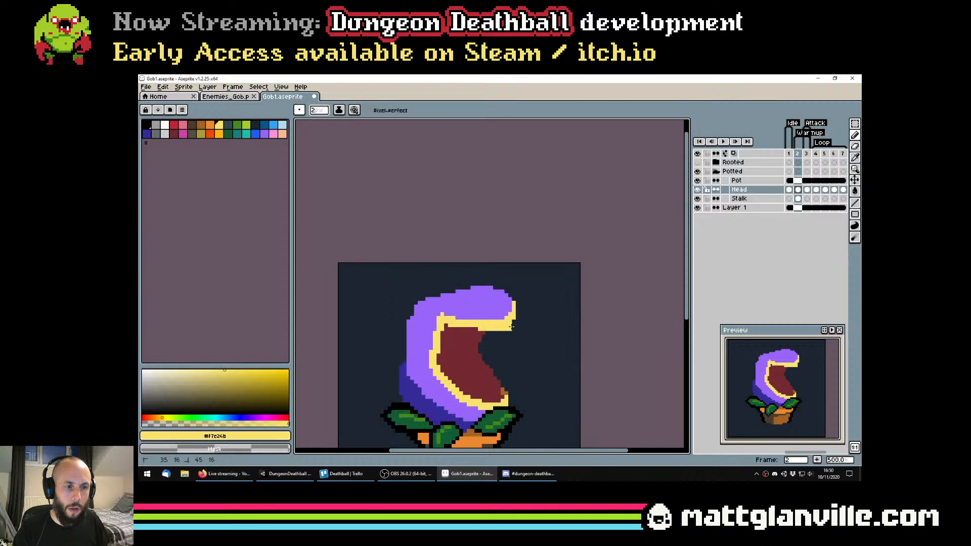
click(505, 313)
alt+click(498, 313)
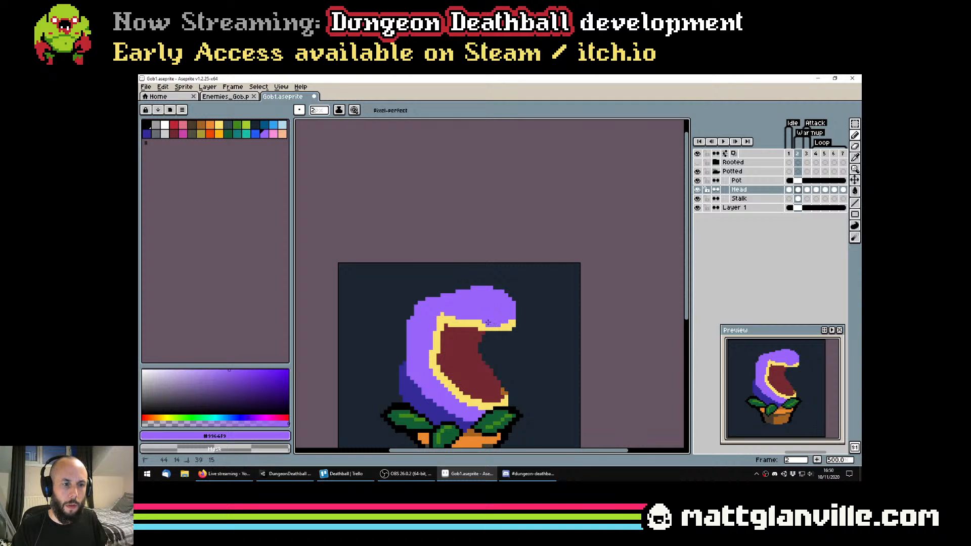
drag(488, 322, 491, 321)
key(ctrl+z)
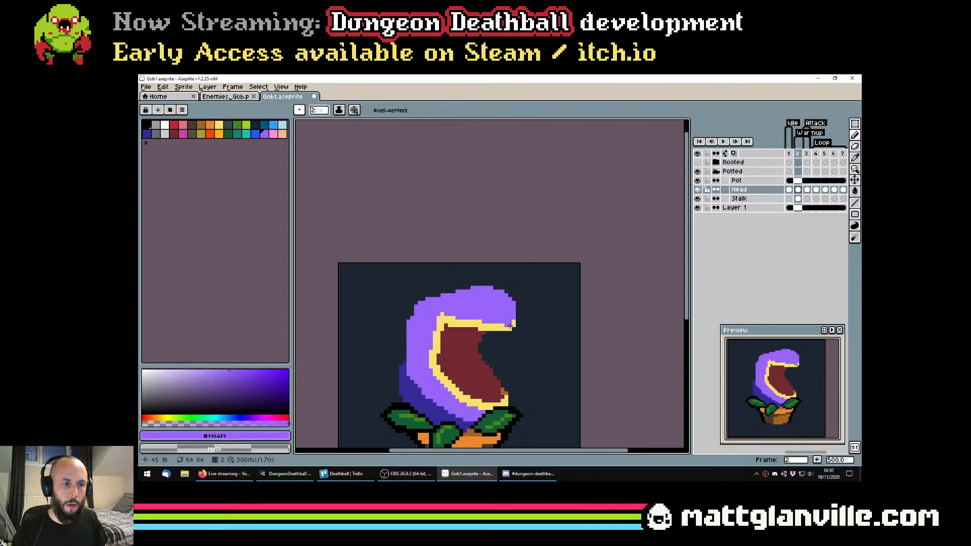
scroll(510, 325, down, 4)
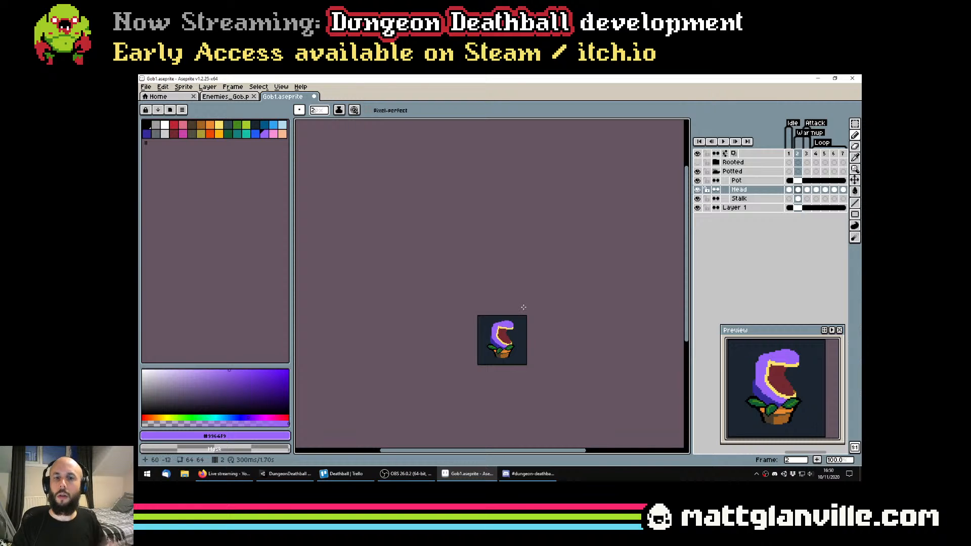
scroll(524, 307, up, 3)
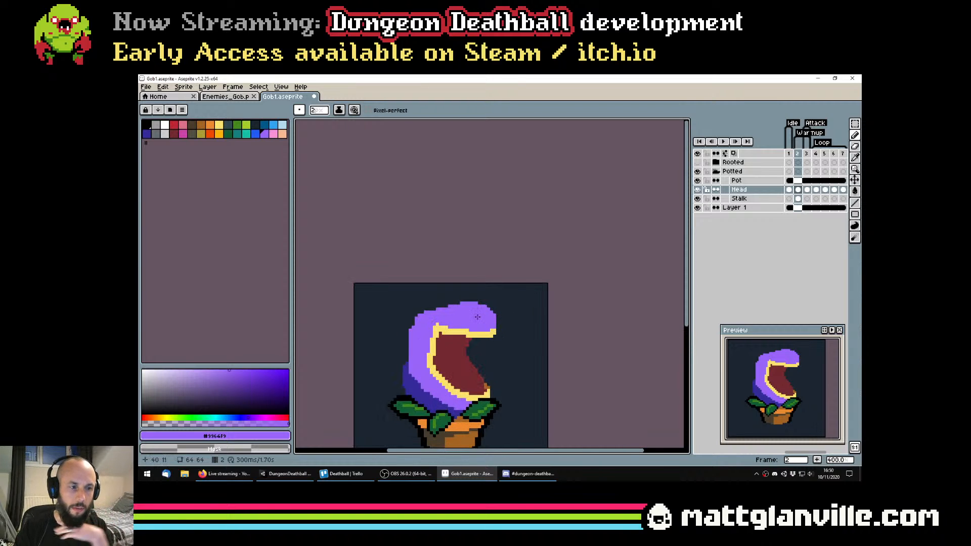
Trim the raised bump off the top of the head with the Eraser to flatten the upper jaw
key(e)
drag(442, 297, 515, 325)
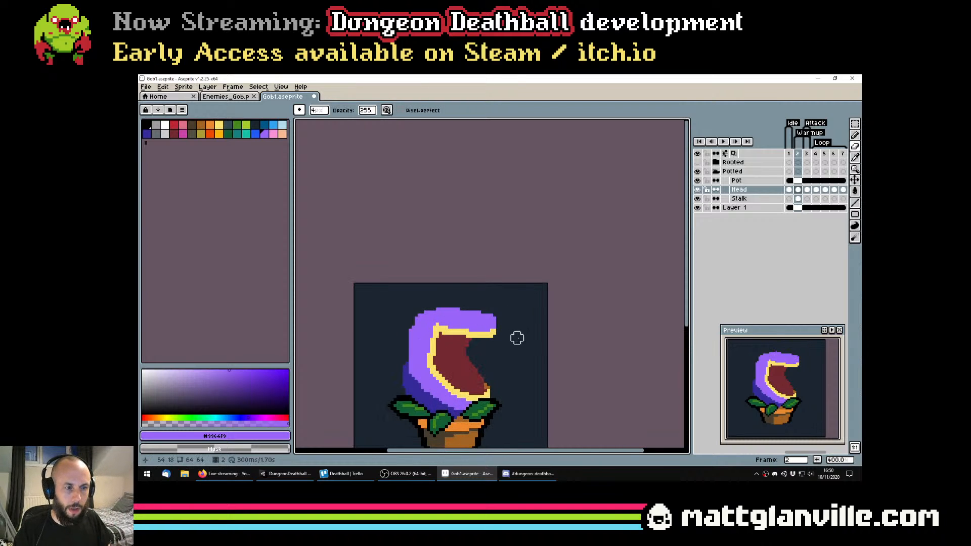
scroll(515, 336, down, 4)
scroll(514, 339, up, 3)
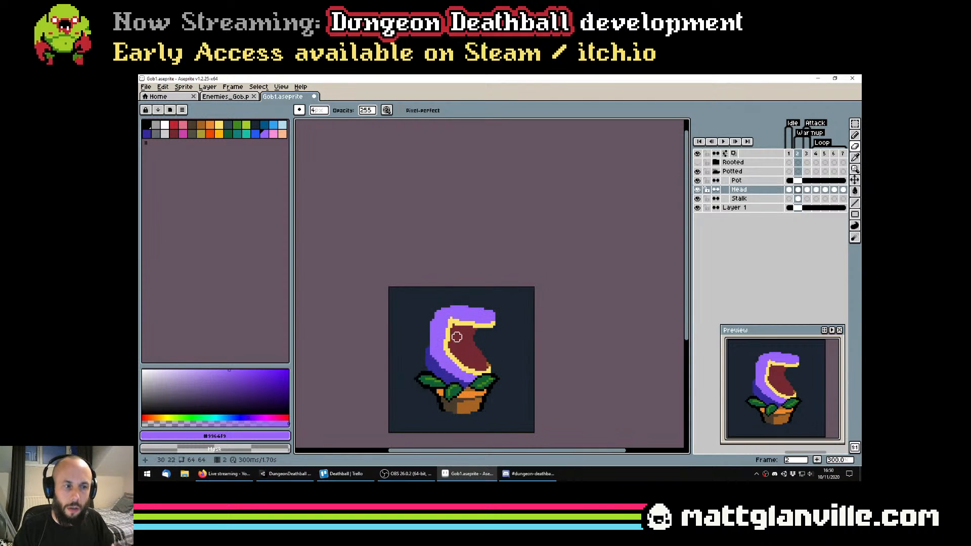
Nudge the head slightly higher over the pot with the Move tool and save the sprite file
key(v)
drag(472, 361, 463, 358)
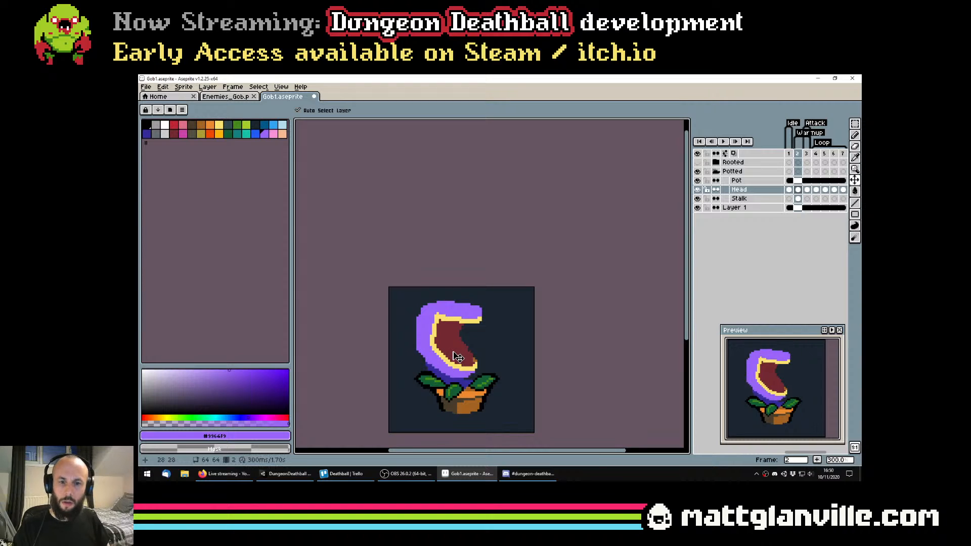
drag(462, 361, 475, 364)
key(ctrl+s)
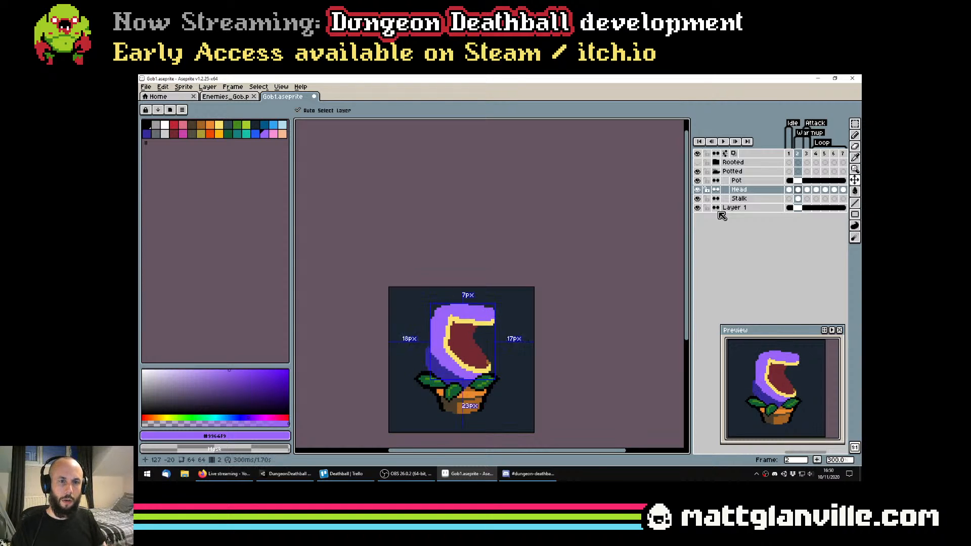
Flip back and forth through frames 1 to 3 to compare the head's pose across the attack animation
click(790, 192)
key(Right)
key(Right)
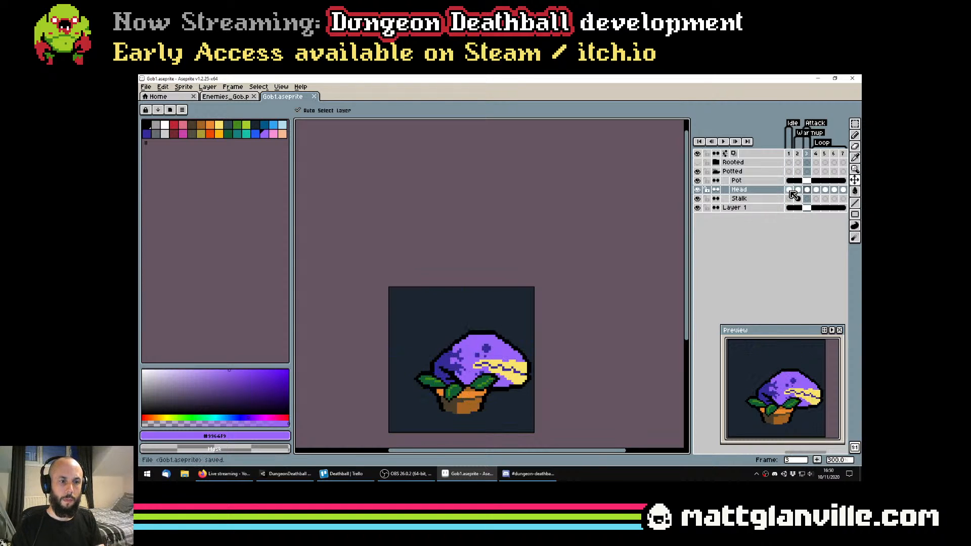
key(Left)
key(Right)
click(790, 191)
key(Right)
key(Right)
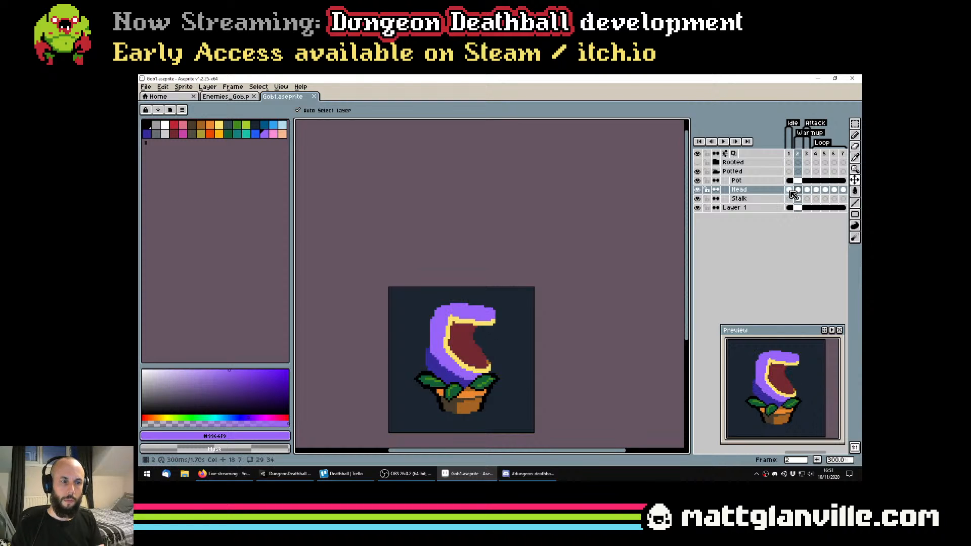
key(Left)
key(Right)
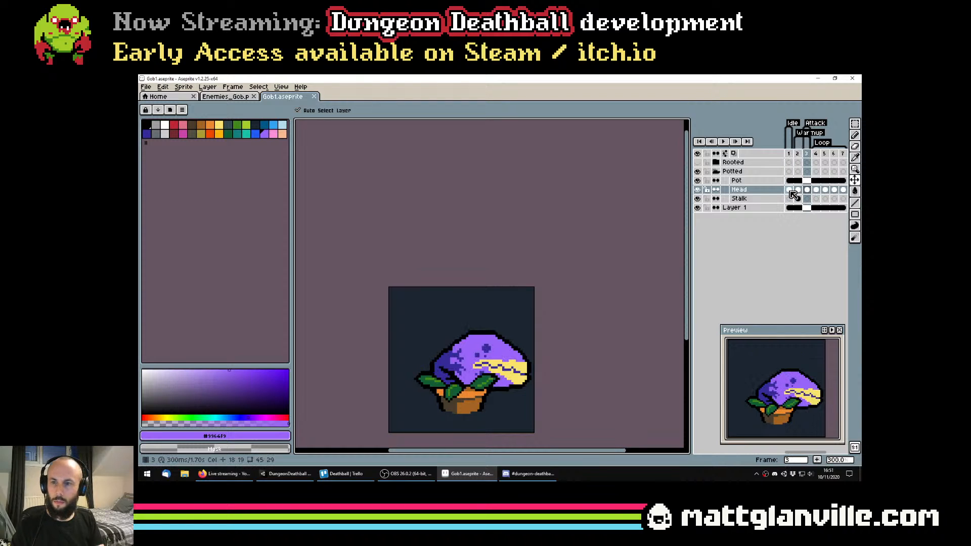
key(Left)
key(Right)
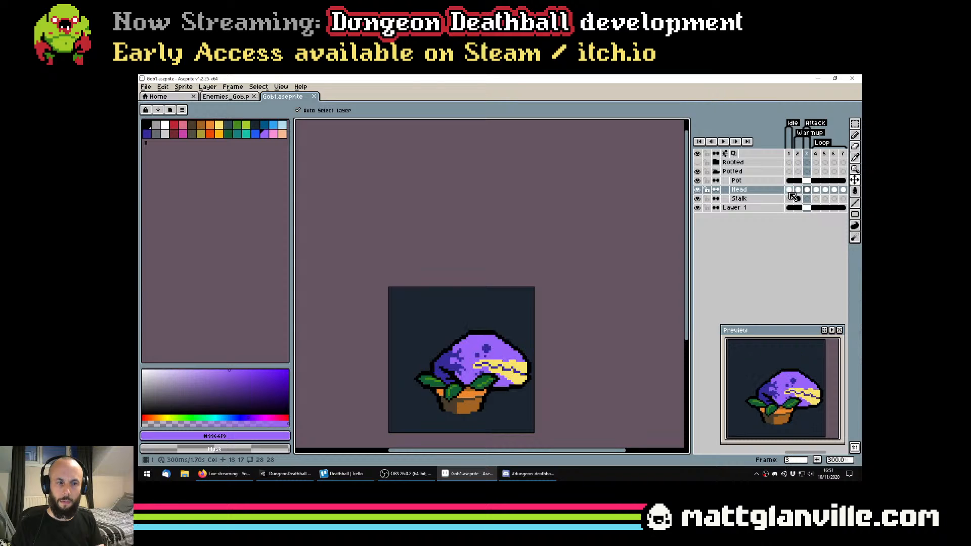
key(Left)
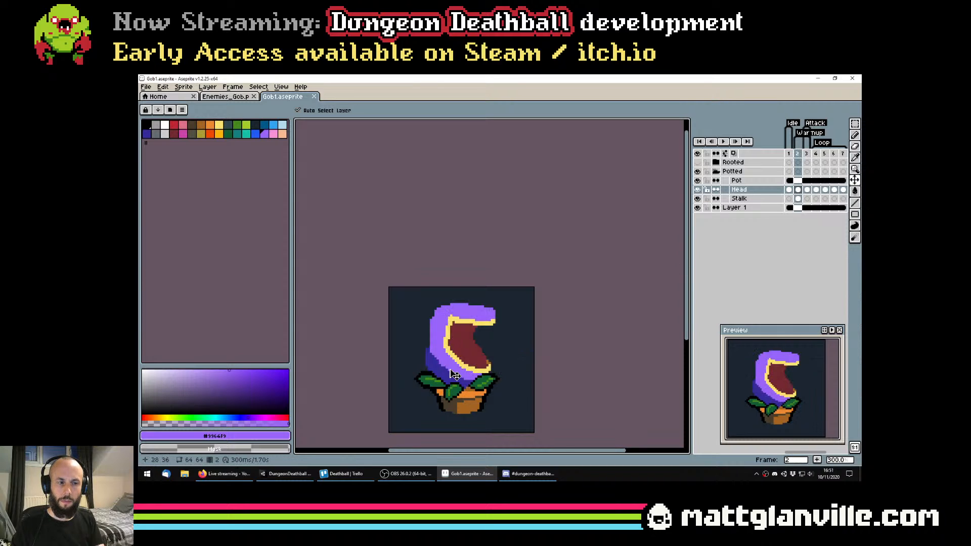
Select the upper part of the head, about 47 by 15 px, shift it down 2 px and deselect it
scroll(484, 325, up, 3)
key(m)
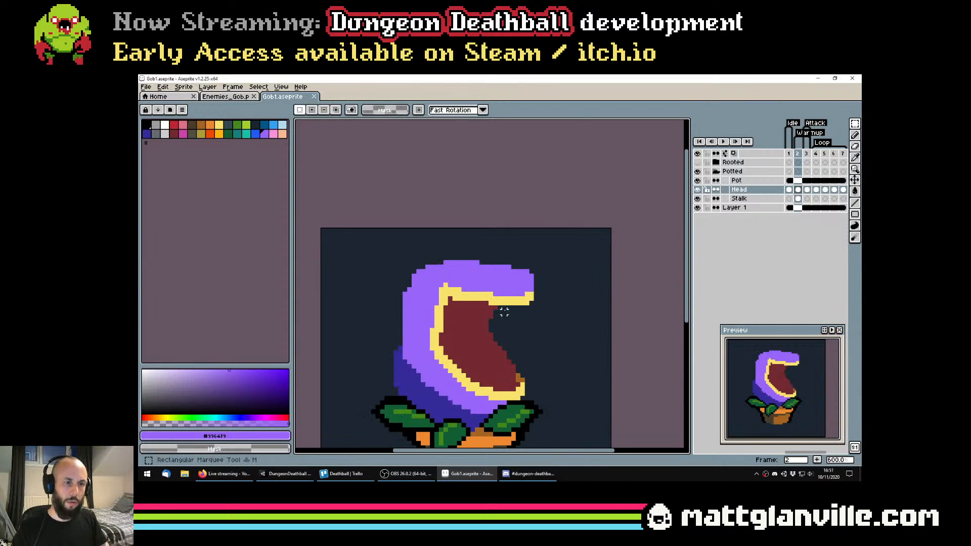
mouse_move(391, 254)
mouse_down()
mouse_move(605, 332)
mouse_move(601, 318)
mouse_up()
key(Down)
key(Down)
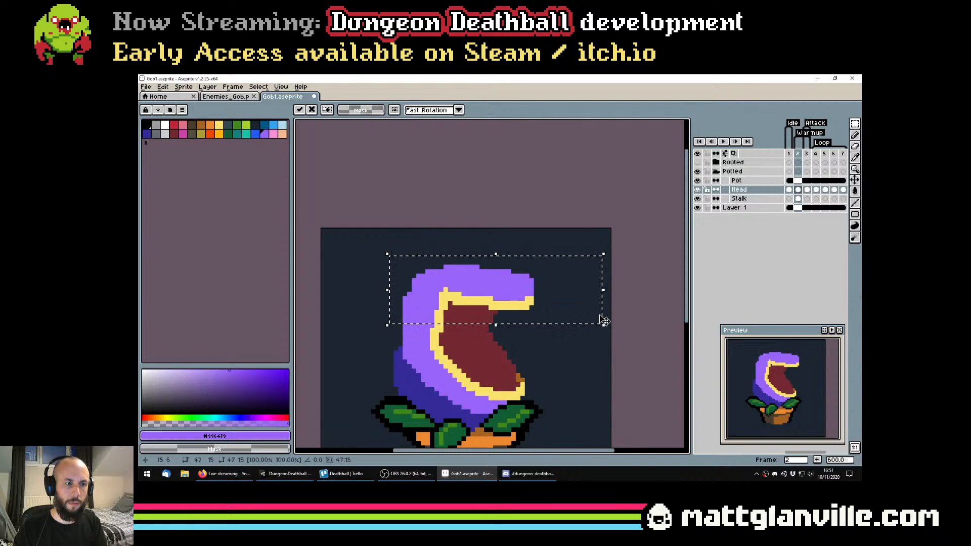
key(ctrl+d)
scroll(513, 361, down, 4)
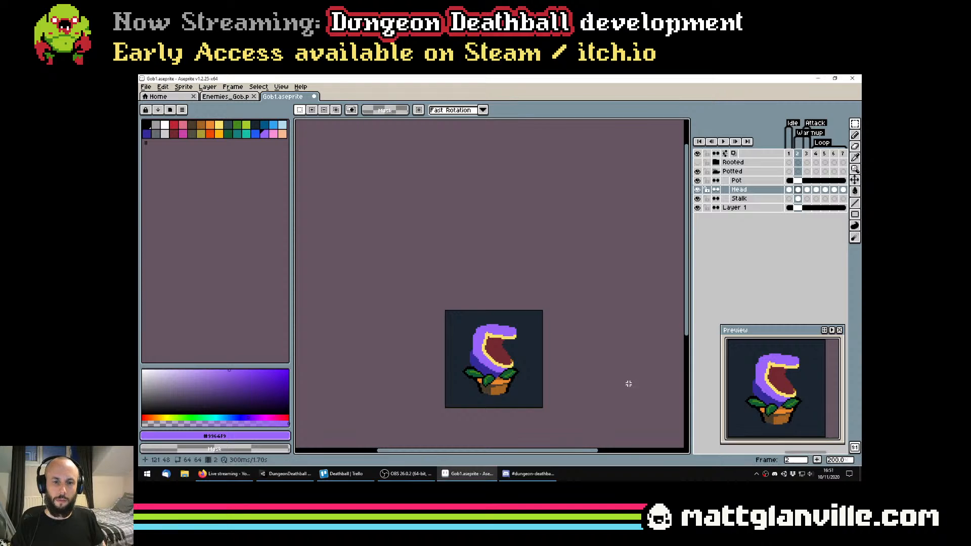
scroll(556, 359, down, 2)
scroll(548, 353, up, 1)
scroll(548, 353, up, 3)
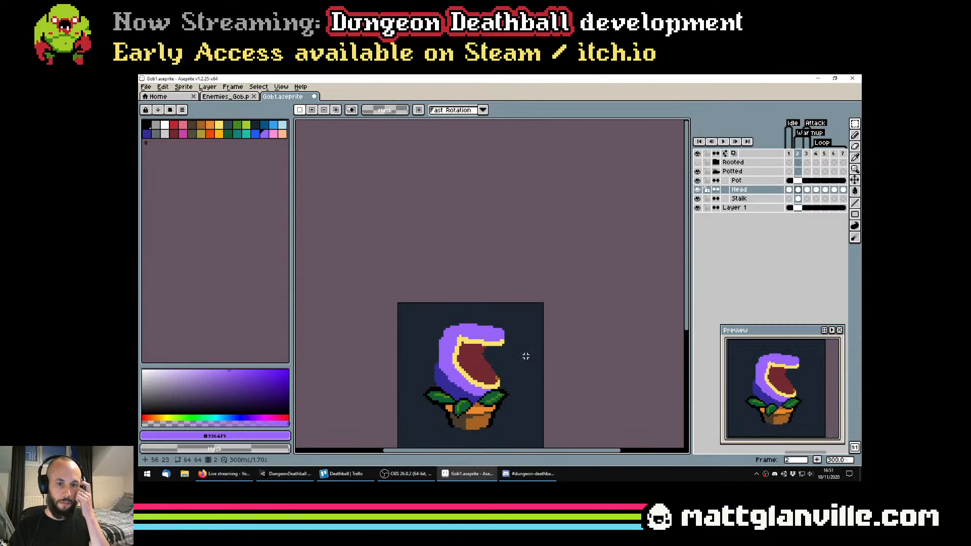
Save the sprite file and compare the head on frame 2 with frame 1
scroll(494, 370, up, 2)
key(b)
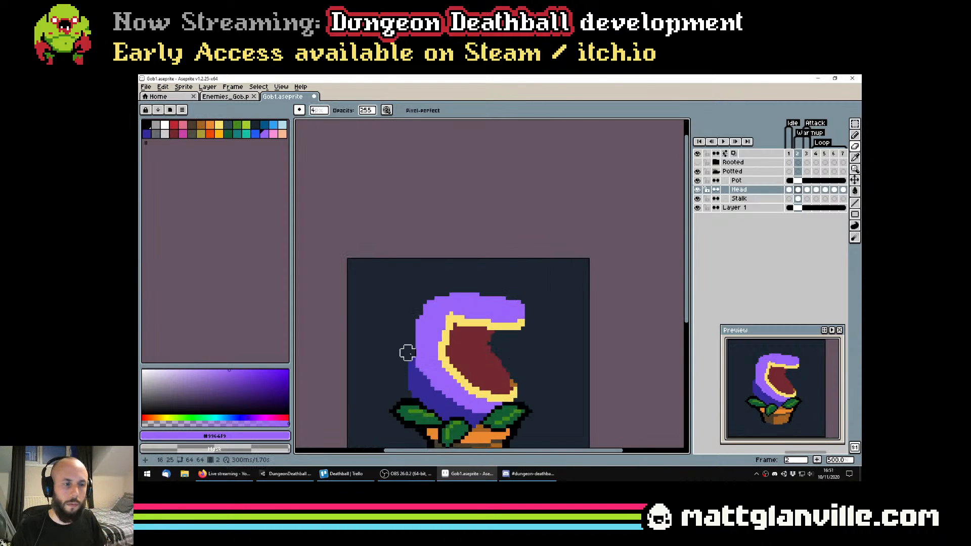
scroll(504, 413, down, 1)
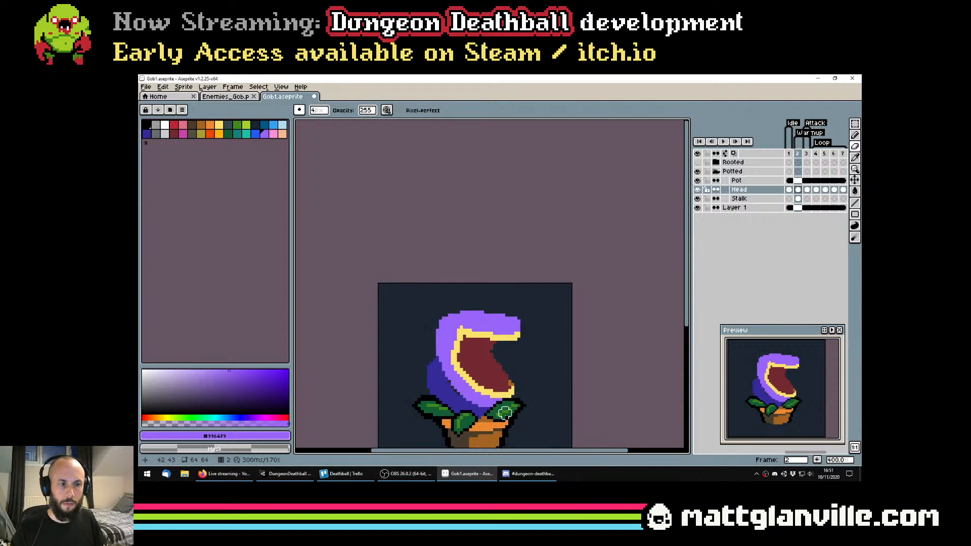
scroll(504, 412, down, 1)
key(ctrl+s)
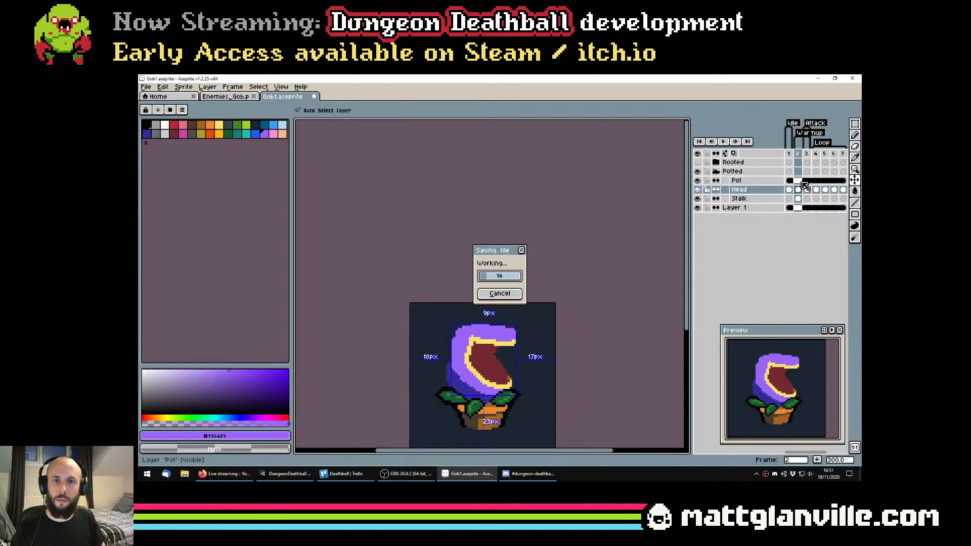
click(790, 190)
click(797, 190)
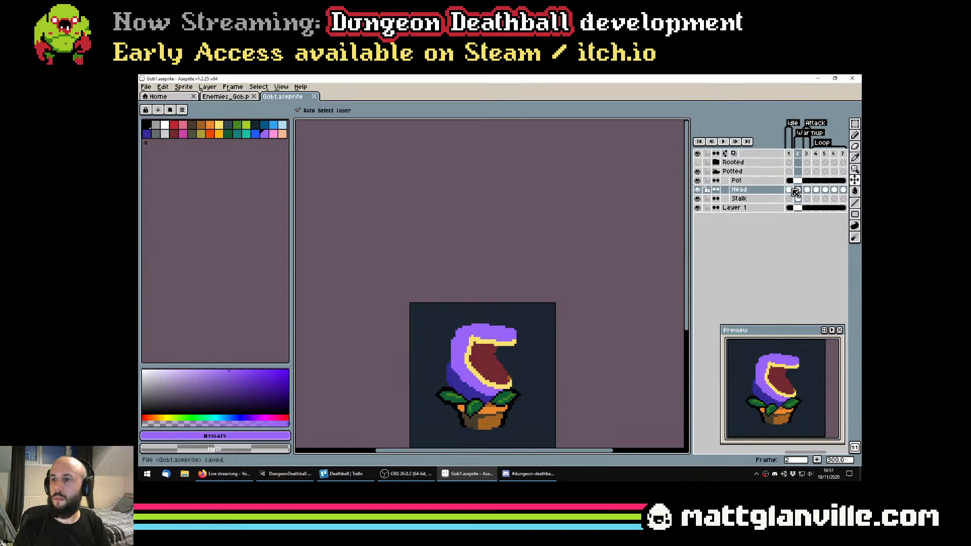
Round the lip's back corner by extending the yellow outward, trim its outer edge with light purple, and save the sprite file
key(e)
scroll(463, 344, up, 1)
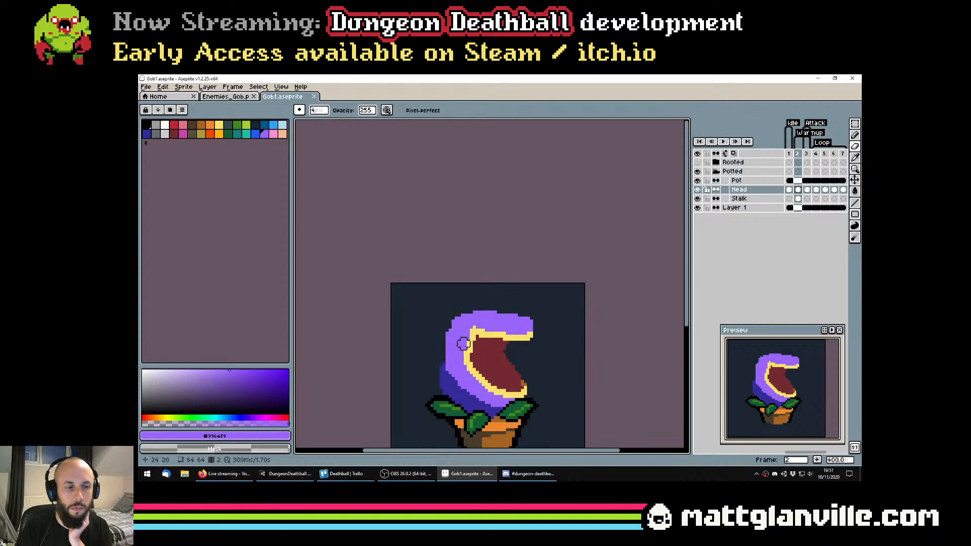
key(b)
alt+click(471, 335)
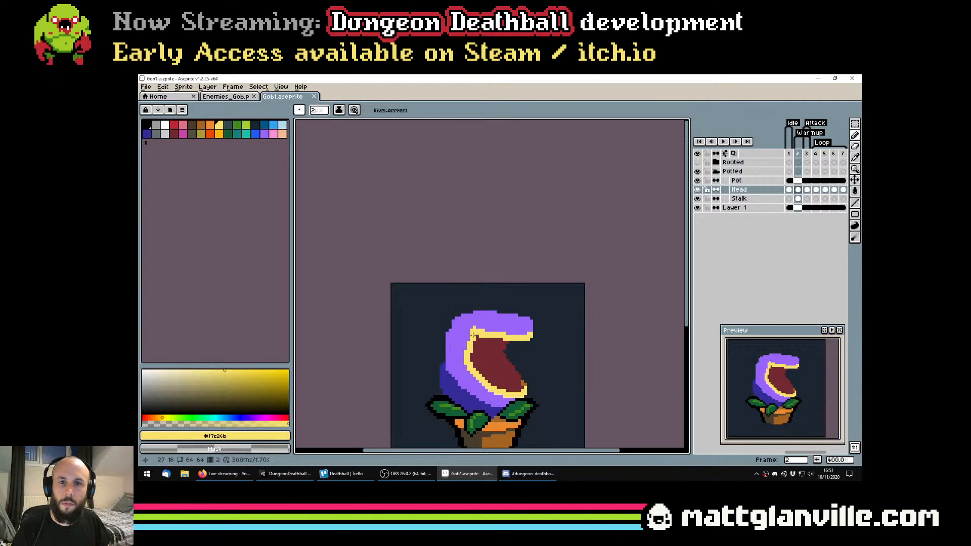
scroll(471, 336, up, 2)
drag(478, 331, 464, 357)
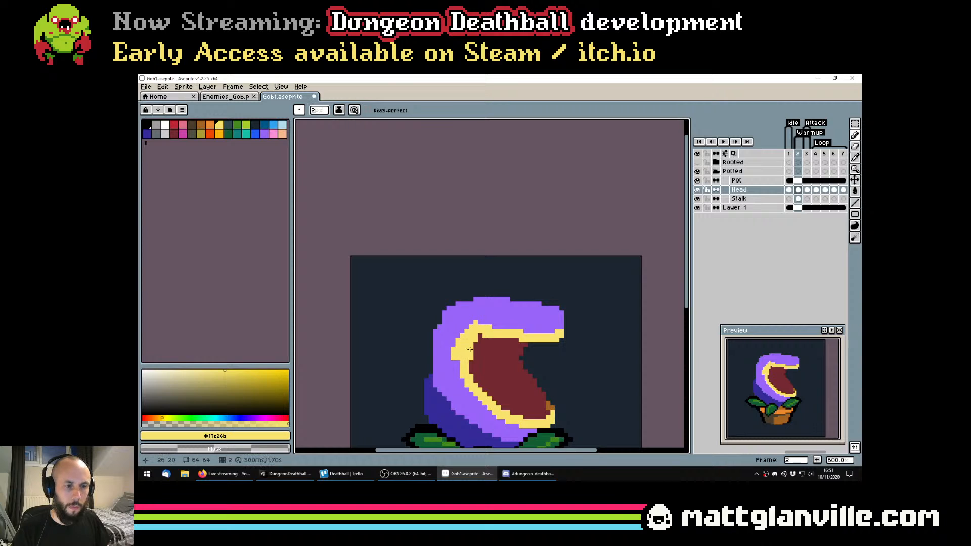
alt+click(491, 318)
click(475, 322)
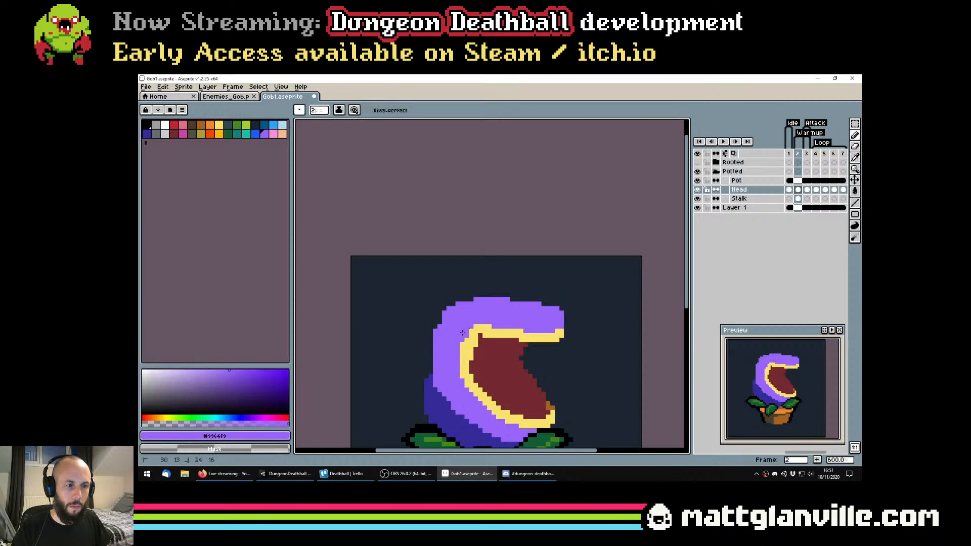
scroll(463, 342, down, 5)
key(ctrl+s)
scroll(458, 328, up, 4)
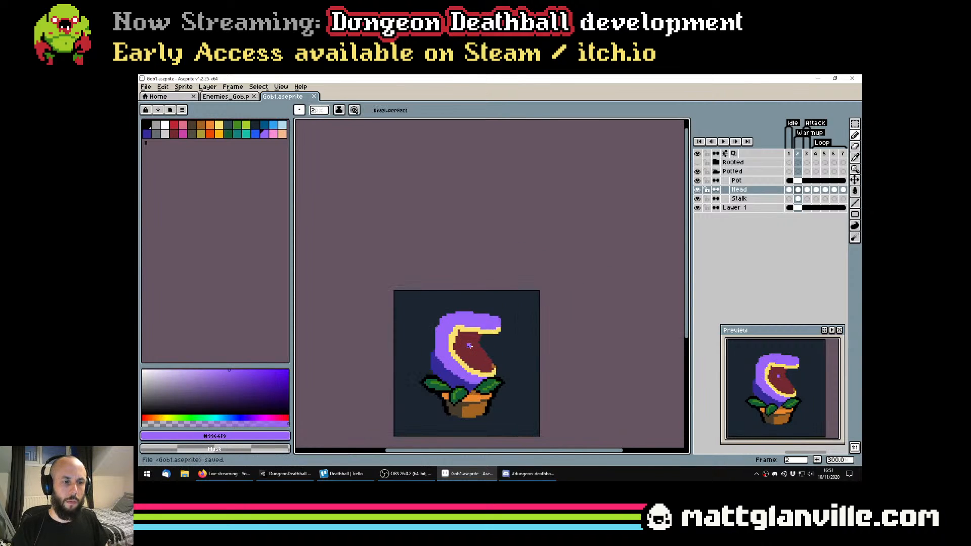
scroll(477, 332, down, 2)
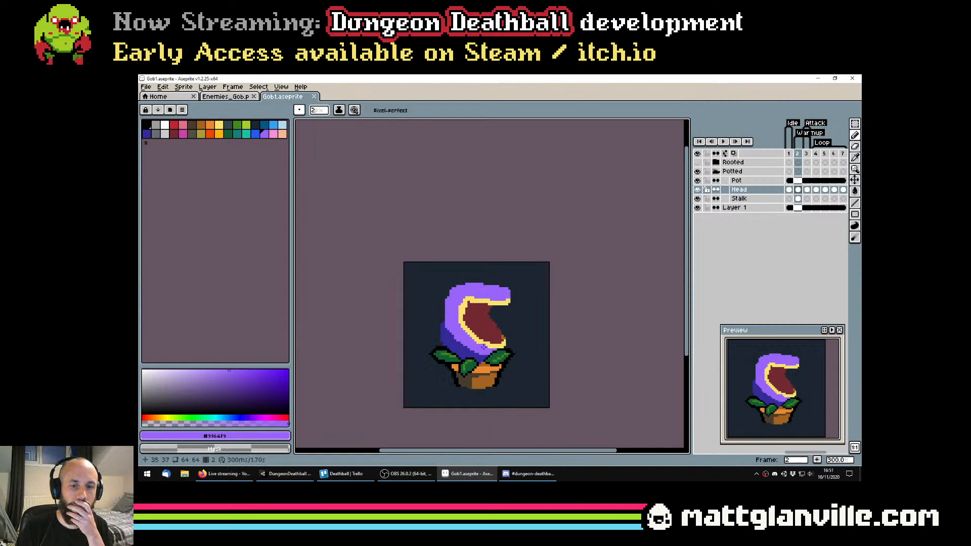
scroll(475, 294, up, 2)
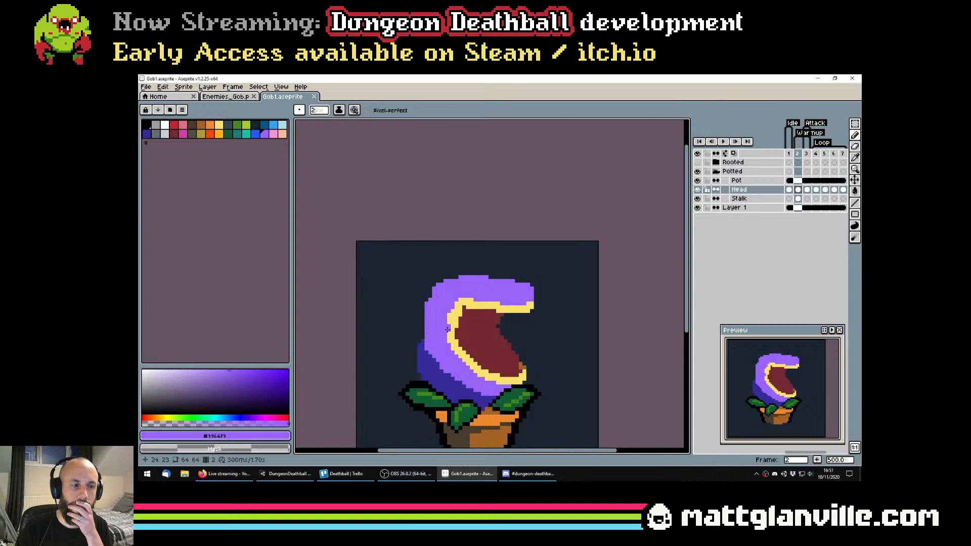
On the Stalk layer, extend the dark purple shading up the head's back edge, smooth its outline, and save the sprite file
drag(440, 371, 447, 349)
scroll(458, 327, down, 2)
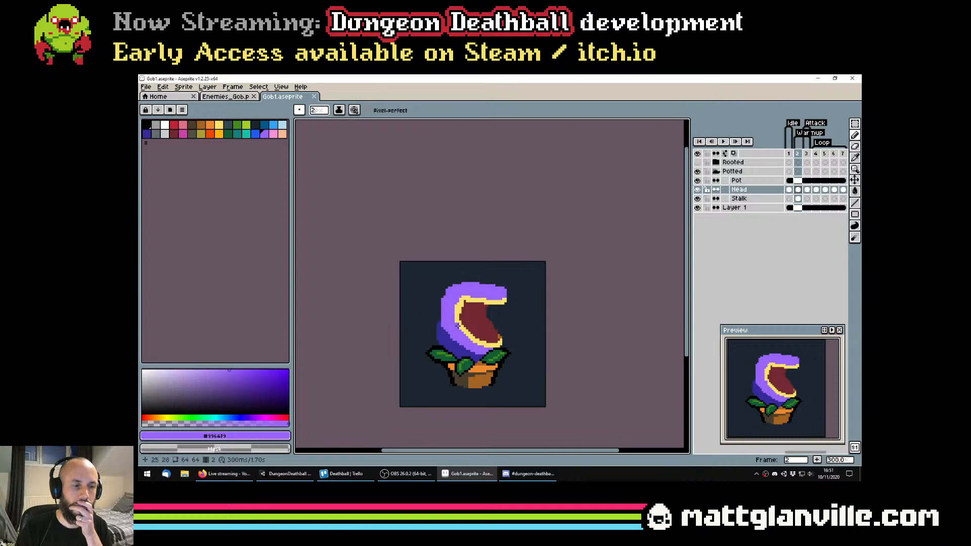
scroll(439, 341, up, 2)
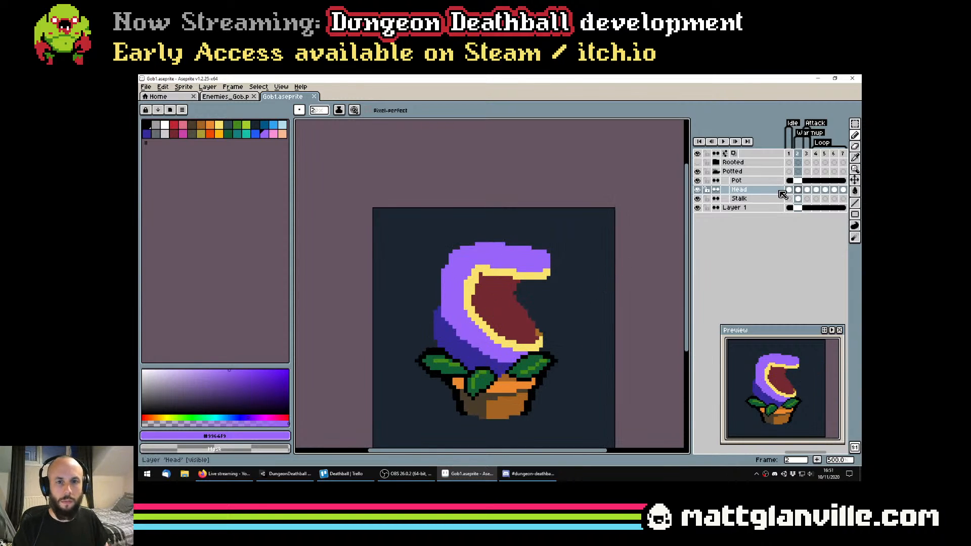
alt+click(439, 317)
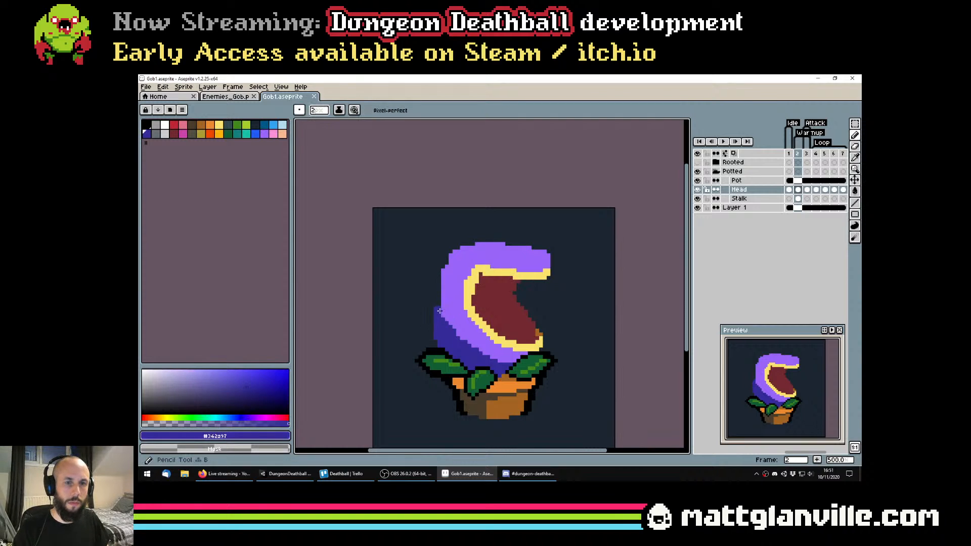
key(Down)
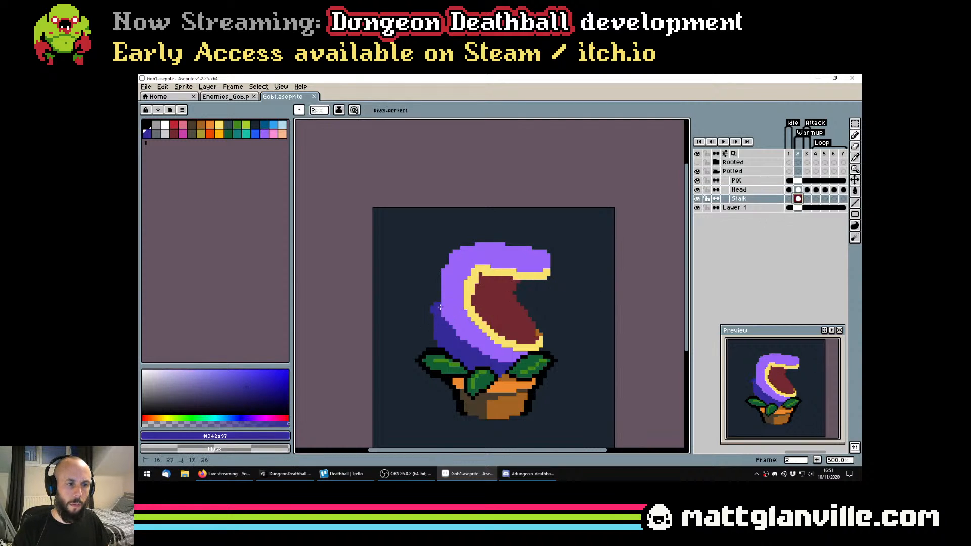
drag(437, 309, 441, 294)
scroll(459, 343, down, 1)
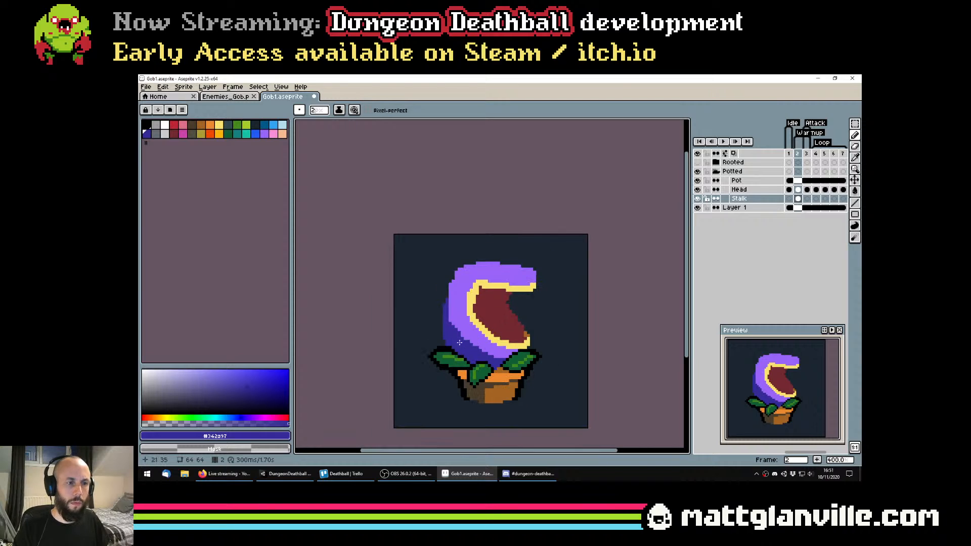
key(e)
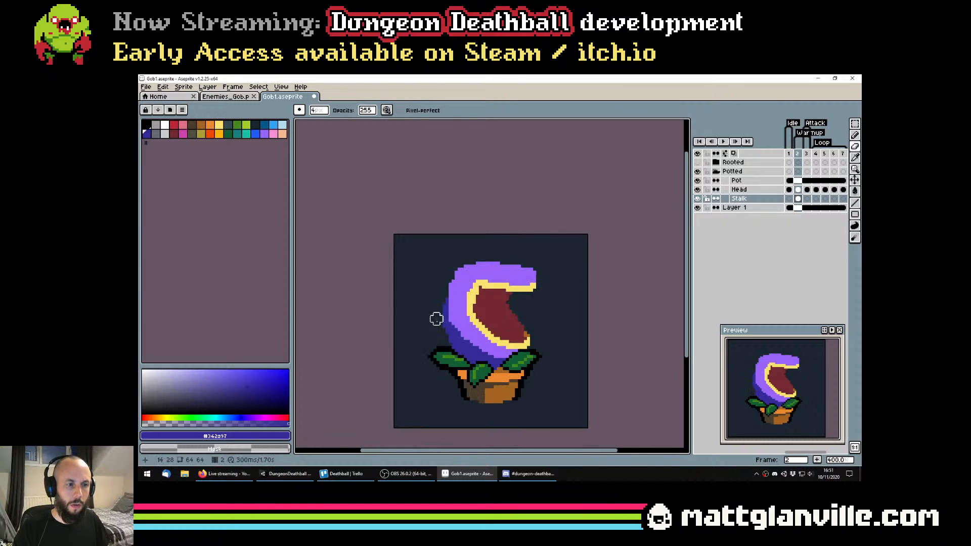
scroll(436, 318, down, 2)
key(ctrl+s)
Try to erase part of the dark purple stalk shading just above the leaves, and undo it
scroll(439, 329, up, 2)
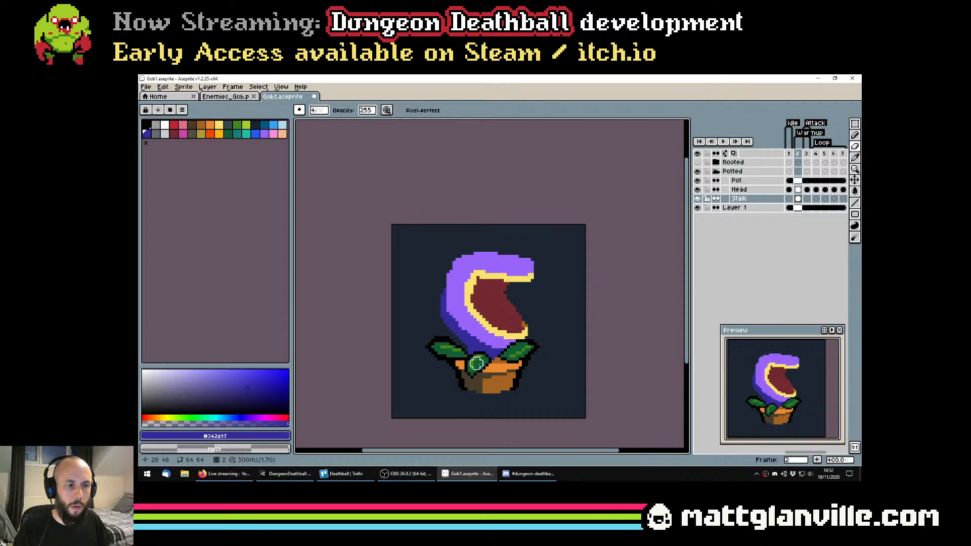
drag(464, 345, 464, 348)
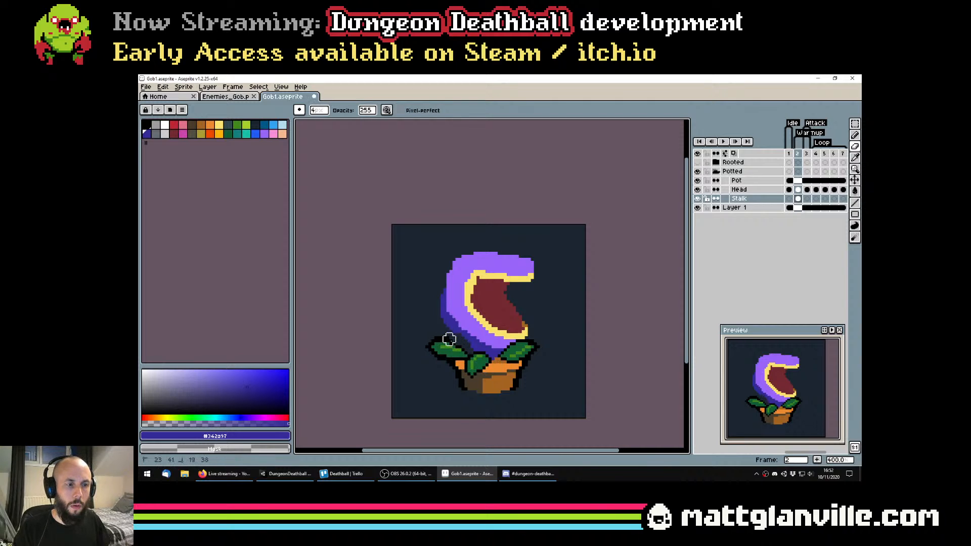
scroll(449, 338, down, 1)
scroll(449, 338, up, 3)
key(ctrl)
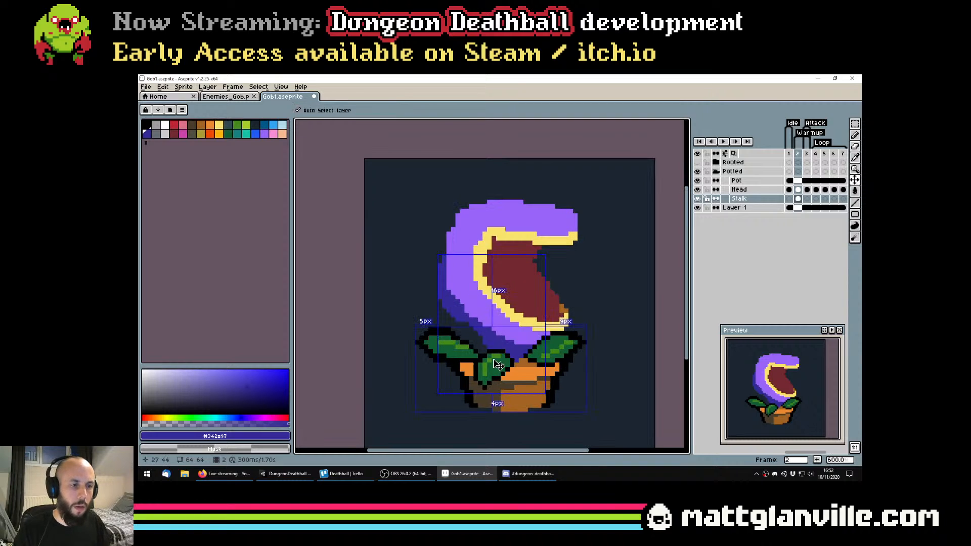
key(ctrl+z)
scroll(525, 360, up, 2)
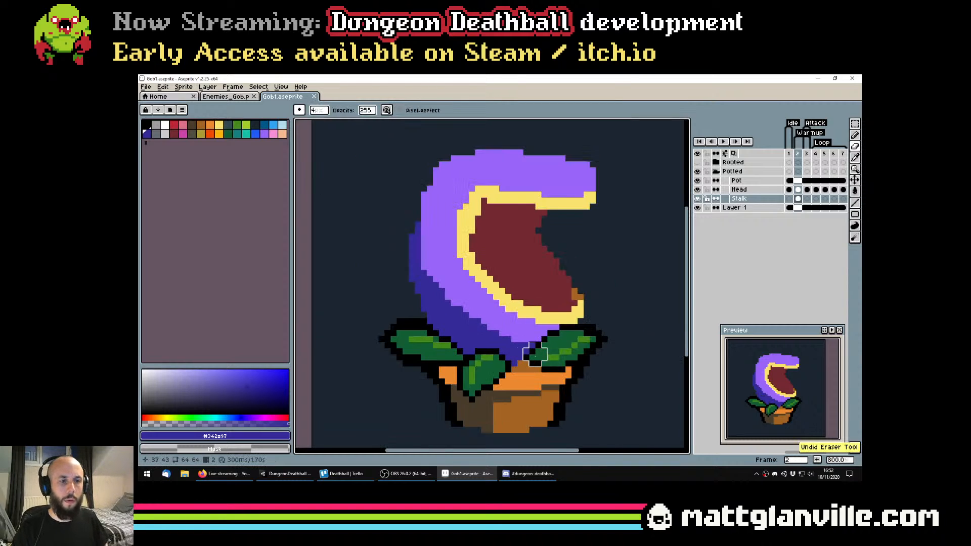
scroll(551, 363, down, 2)
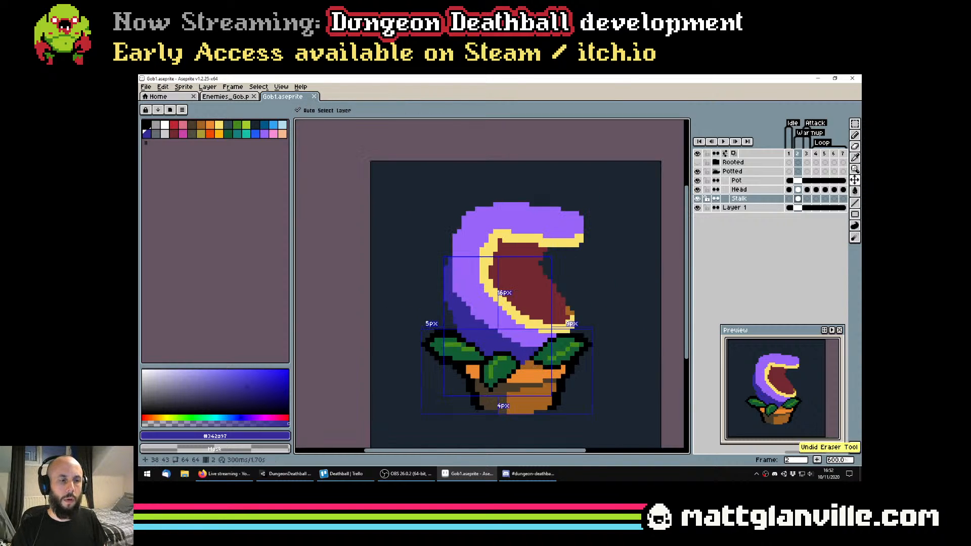
Save the sprite file and examine the head's overall shape and mouth up close and at small size
key(ctrl+s)
scroll(554, 323, down, 1)
scroll(555, 324, up, 1)
scroll(540, 283, down, 3)
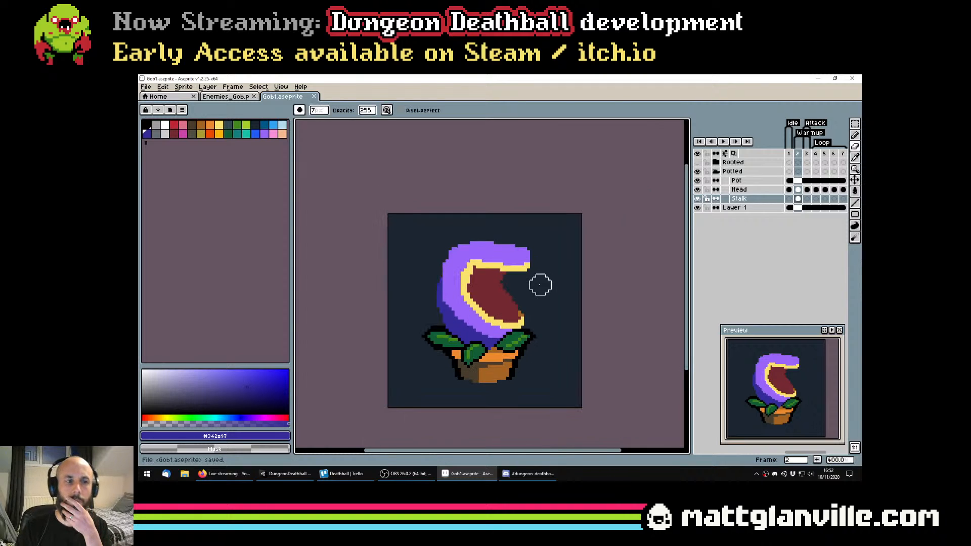
scroll(539, 292, up, 1)
scroll(539, 292, up, 4)
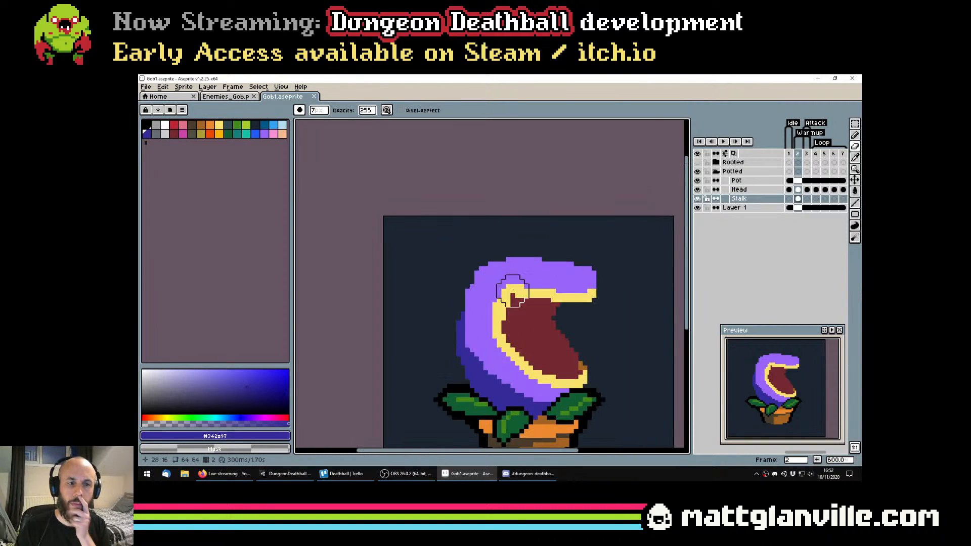
key(ctrl+s)
On the Head layer, paint over the brown pixels at the lower jaw's tip with the mouth's dark red
scroll(562, 354, up, 3)
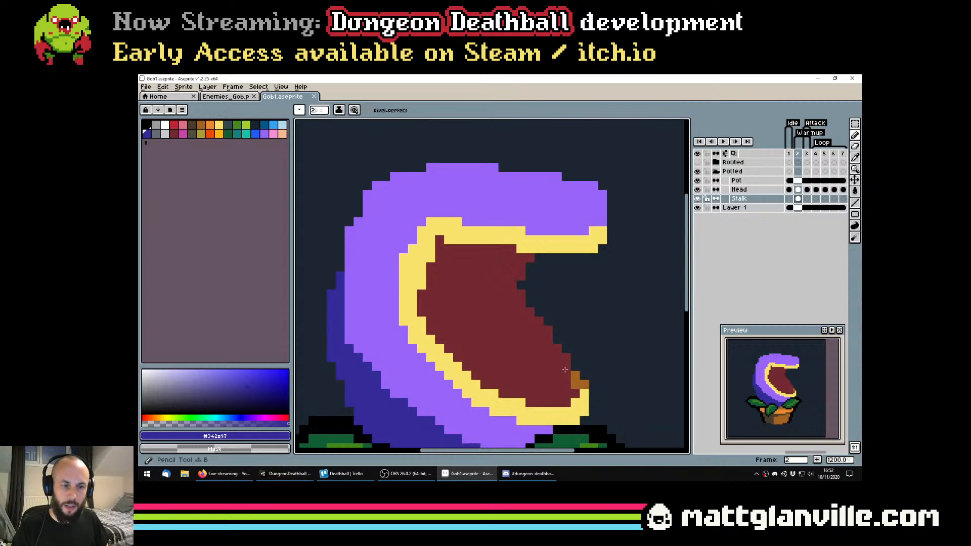
alt+click(579, 387)
scroll(576, 374, down, 3)
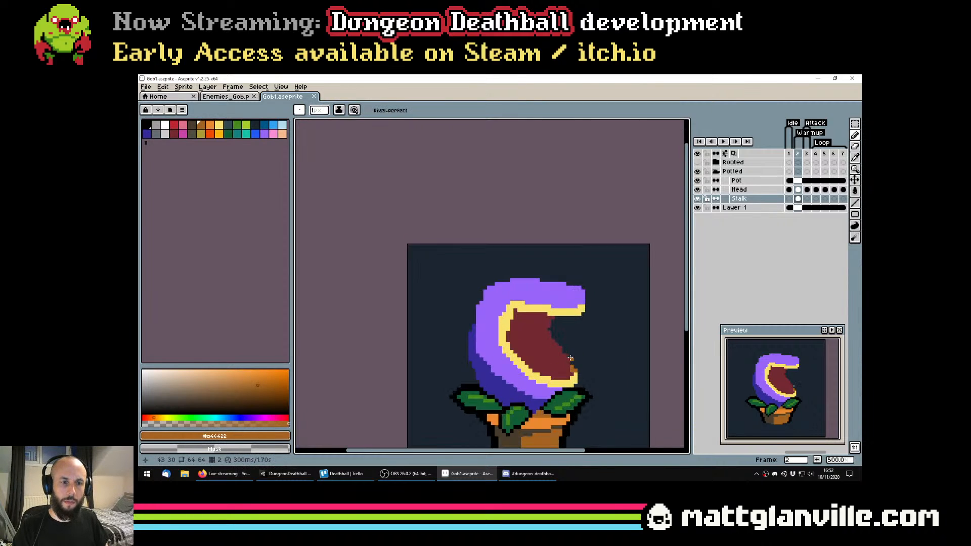
scroll(568, 373, up, 2)
key(g)
key(b)
alt+click(562, 370)
click(581, 367)
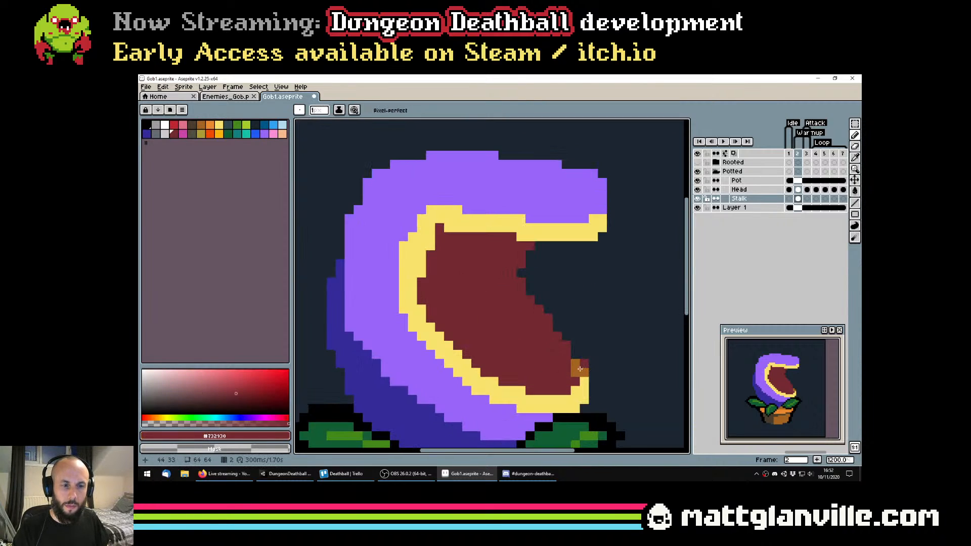
key(ctrl+z)
click(795, 190)
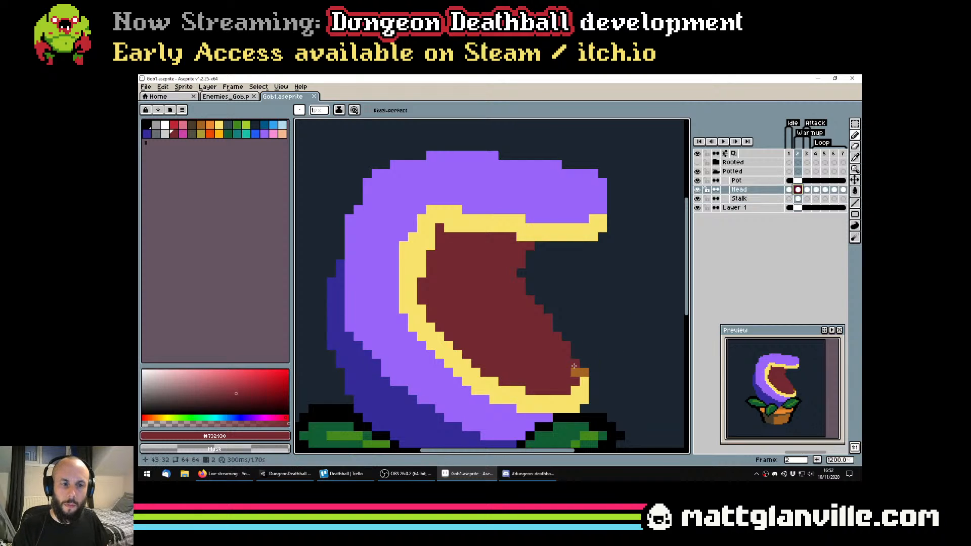
scroll(605, 366, down, 7)
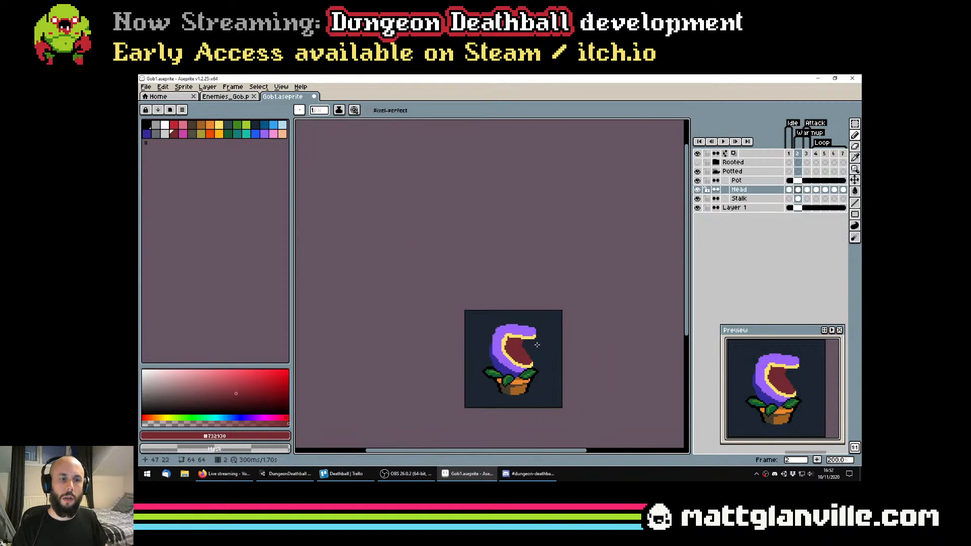
scroll(610, 360, up, 7)
Erase pixels along the front edge of the dark red mouth interior to form a smooth inward curve, and save the file
key(e)
scroll(521, 362, up, 7)
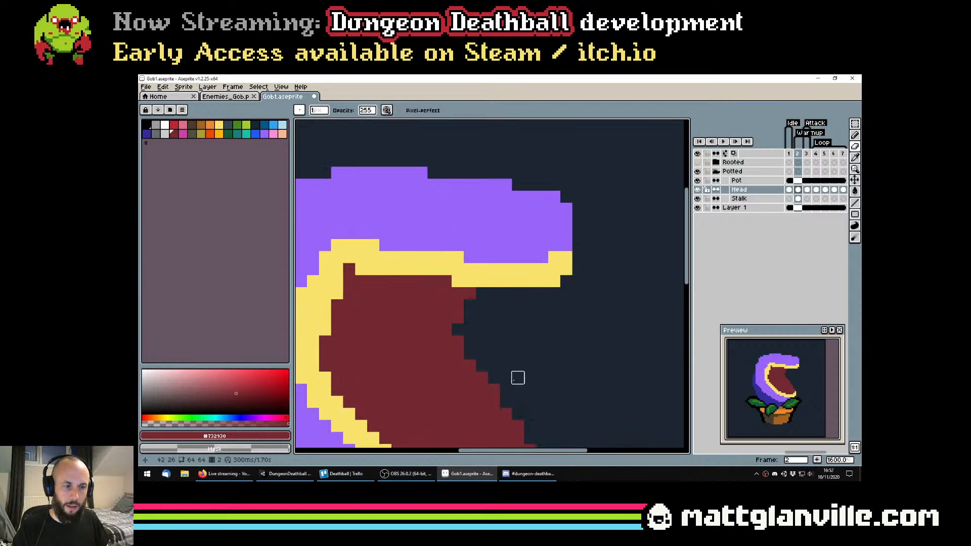
scroll(493, 295, down, 1)
mouse_move(518, 377)
mouse_down()
mouse_move(489, 289)
mouse_move(462, 262)
mouse_move(516, 335)
mouse_up()
click(462, 263)
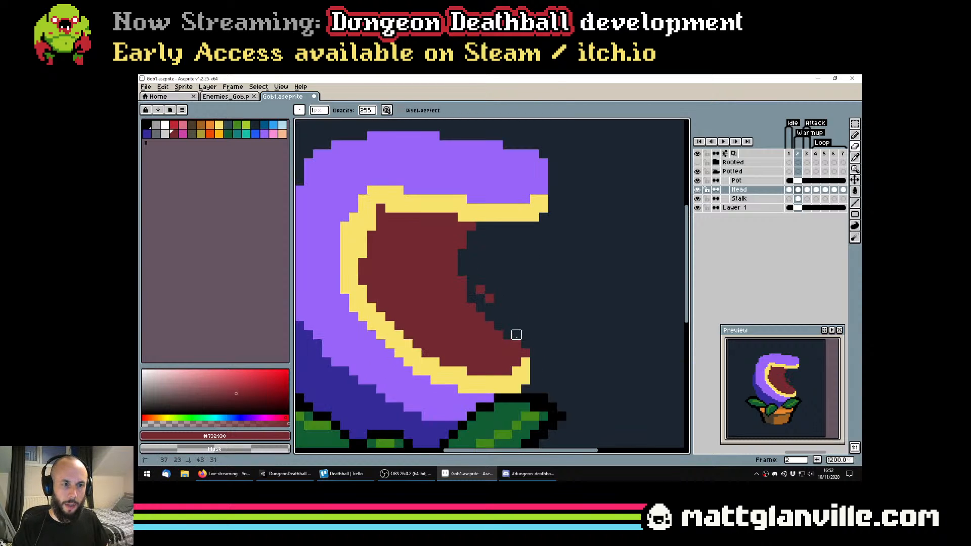
scroll(489, 298, down, 7)
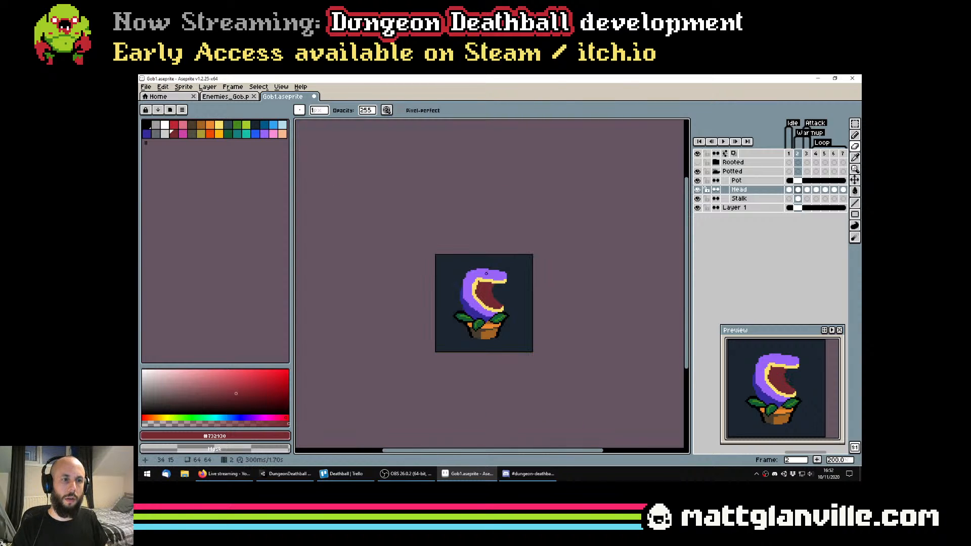
scroll(487, 273, up, 4)
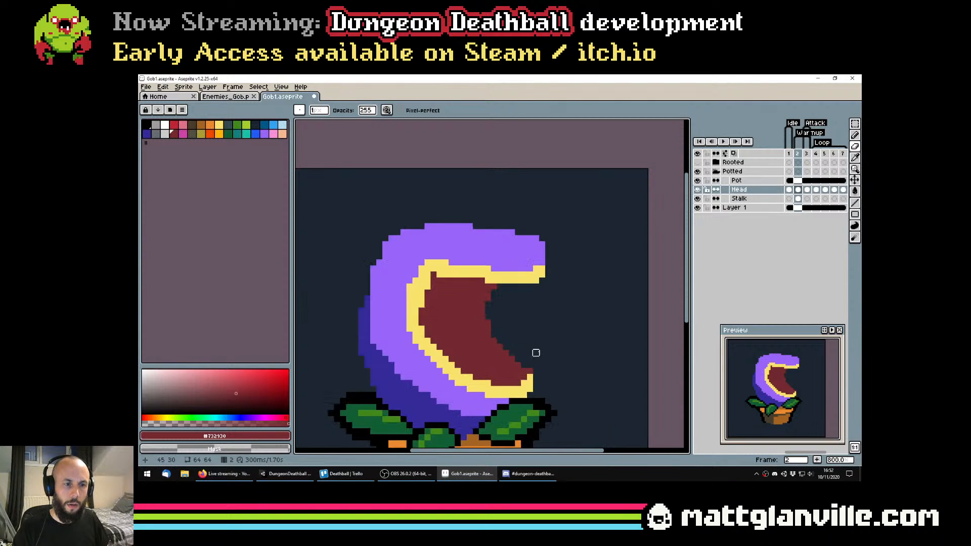
scroll(547, 365, down, 4)
key(ctrl+s)
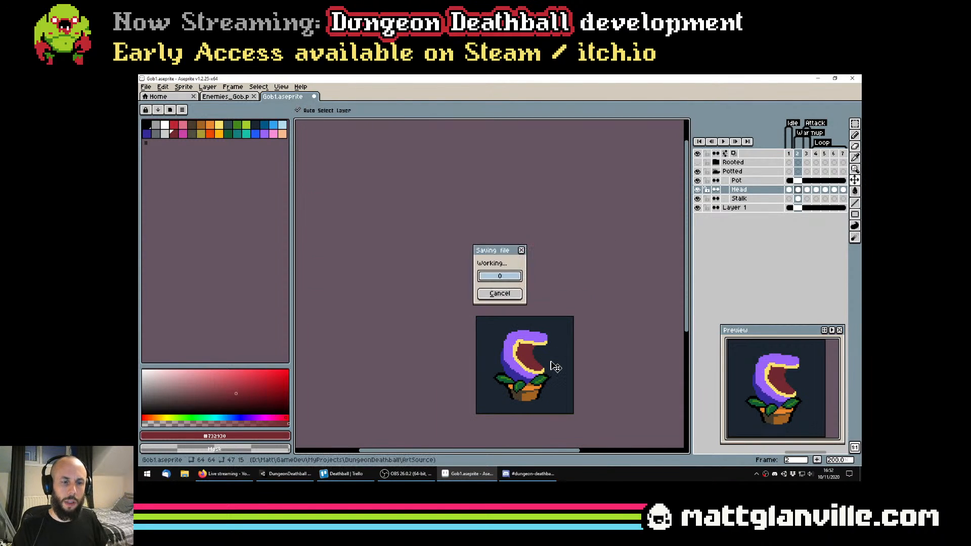
Try to carve the mouth interior's front edge deeper with a 2 px eraser, undo it, and save the file
scroll(523, 352, up, 3)
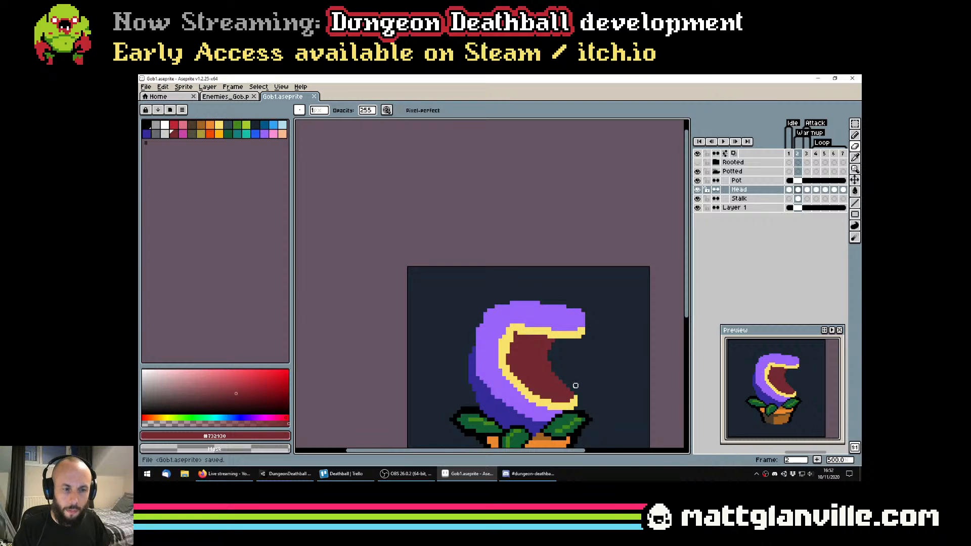
drag(549, 371, 549, 368)
scroll(550, 364, down, 1)
click(551, 361)
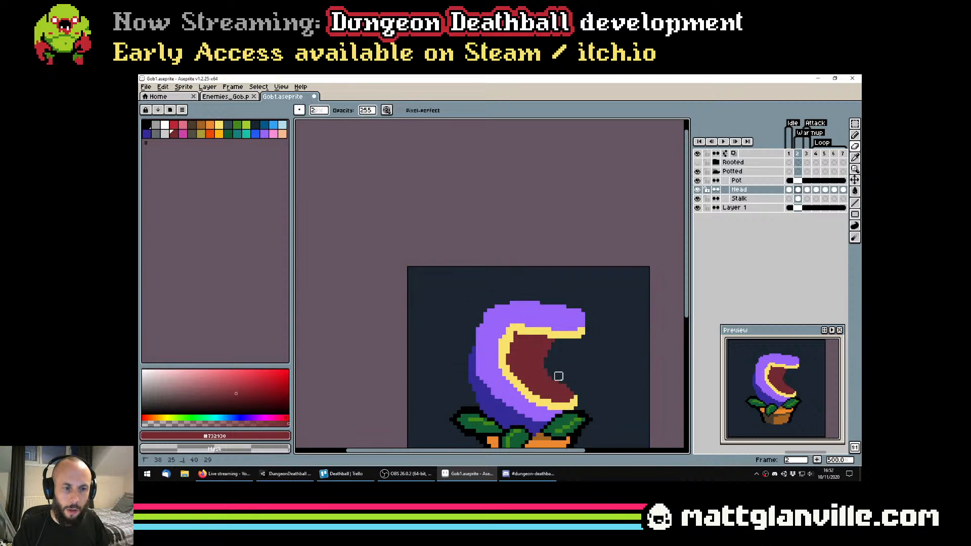
scroll(558, 376, down, 5)
scroll(598, 374, up, 1)
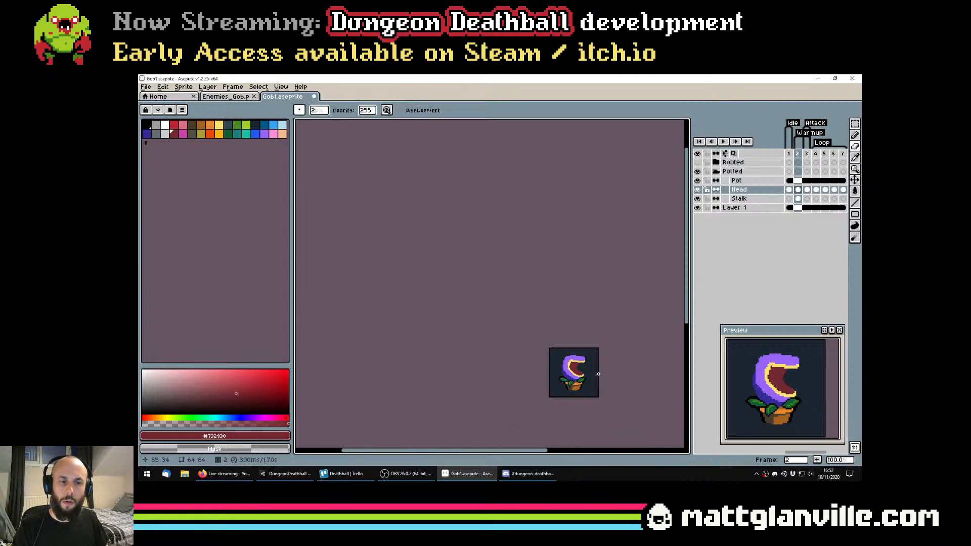
key(ctrl+z)
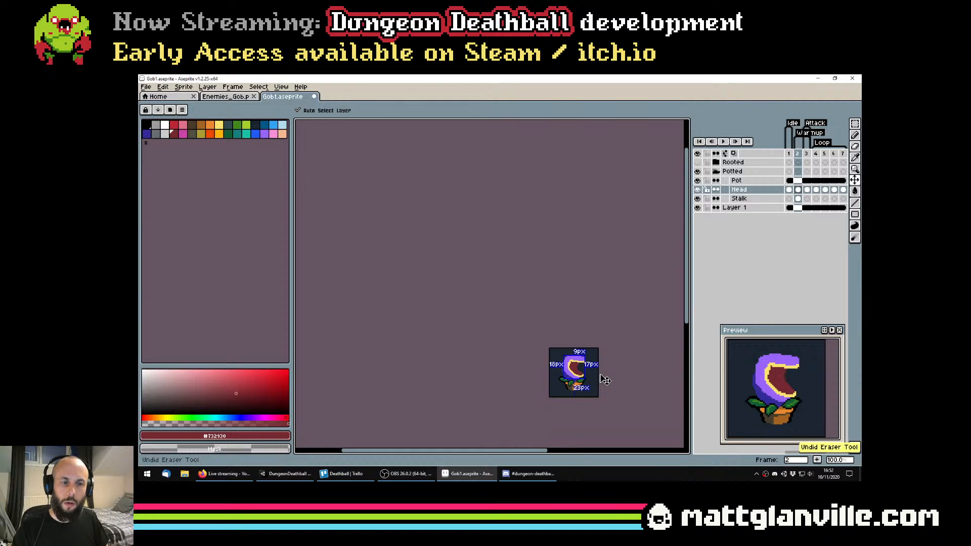
scroll(605, 380, up, 1)
key(ctrl+s)
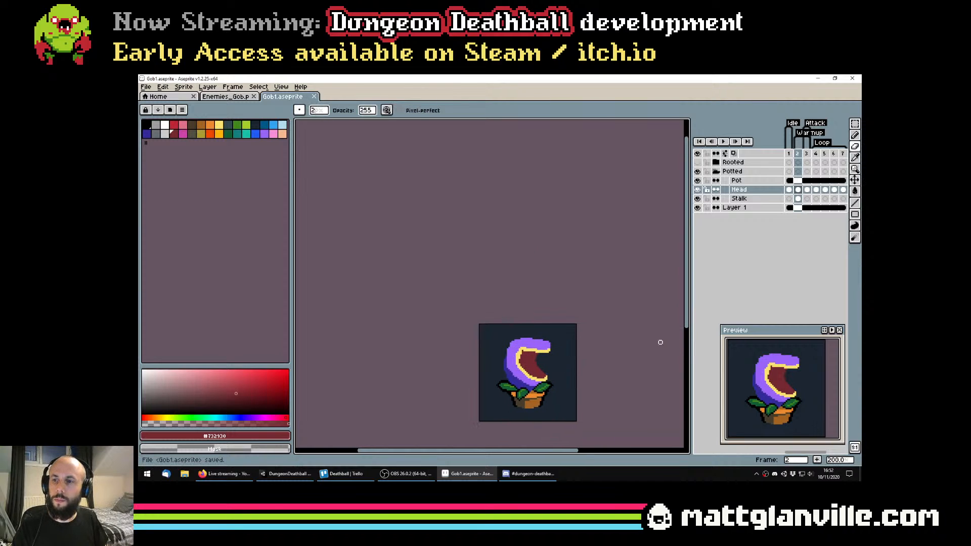
Add a new layer above the Head layer, name it Teeth, and save the sprite file
right_click(747, 191)
click(759, 201)
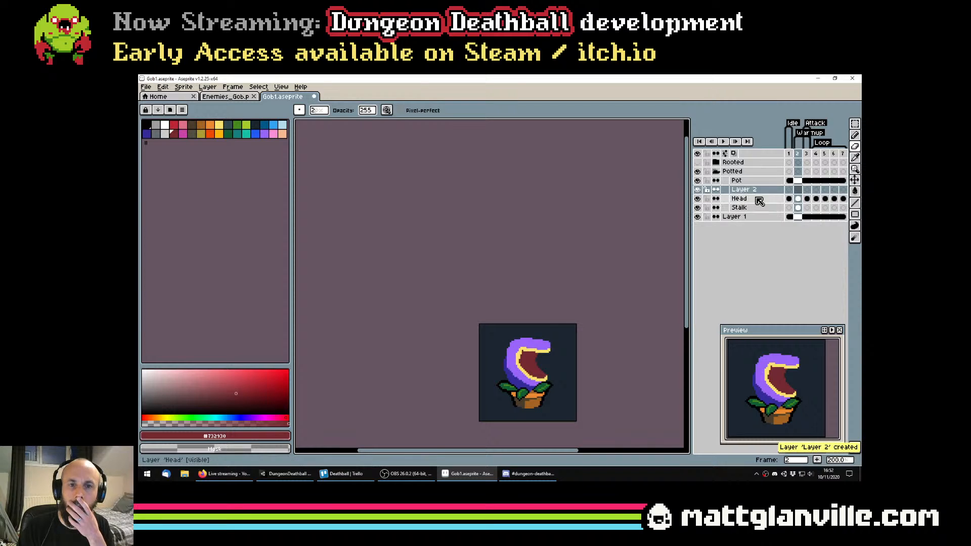
double_click(748, 191)
text(Teet)
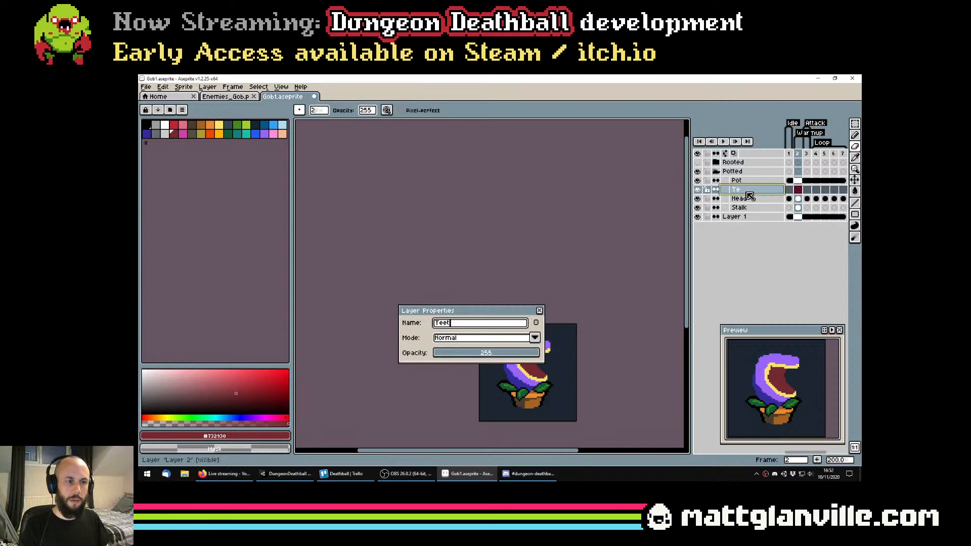
text(h)
key(Return)
key(v)
scroll(526, 394, up, 3)
key(ctrl+s)
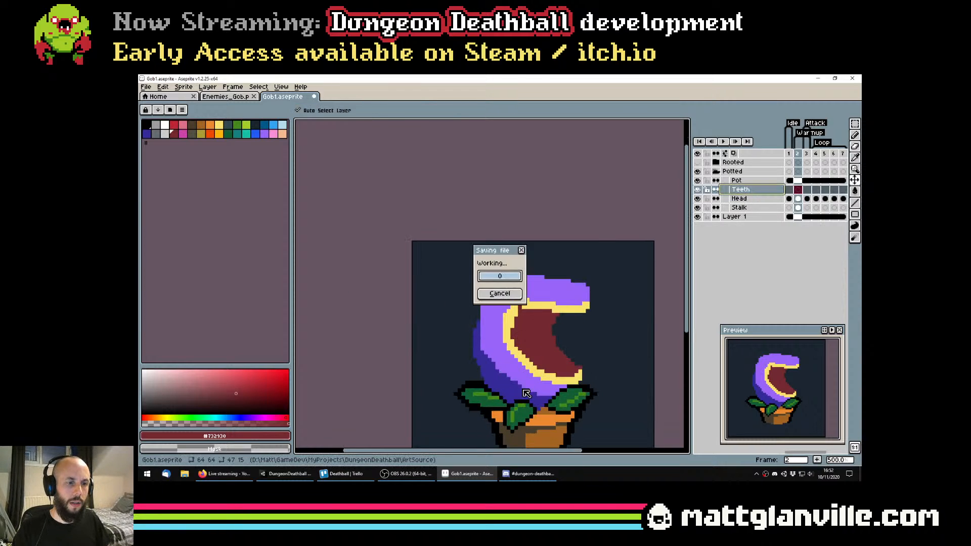
On the Teeth layer in frame 2, draw a row of pointed golden-orange teeth hanging from the upper lip with a 1 px pencil
key(b)
drag(555, 328, 509, 334)
click(165, 126)
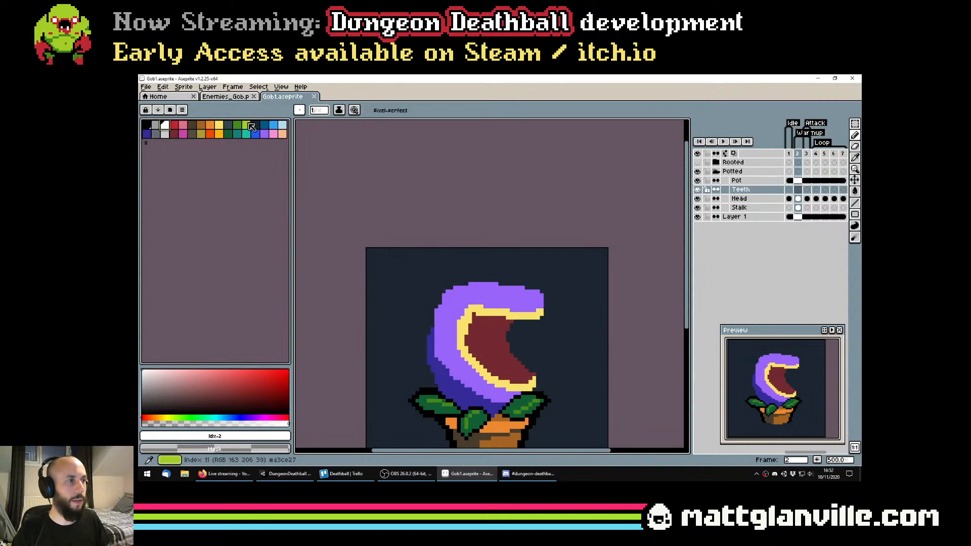
click(220, 134)
click(220, 135)
scroll(482, 313, up, 4)
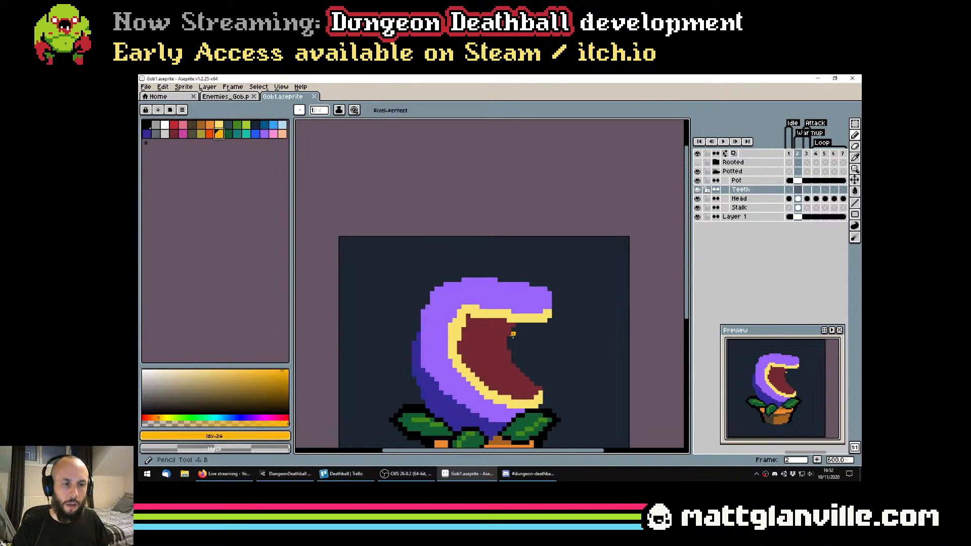
scroll(456, 311, down, 3)
scroll(458, 314, up, 1)
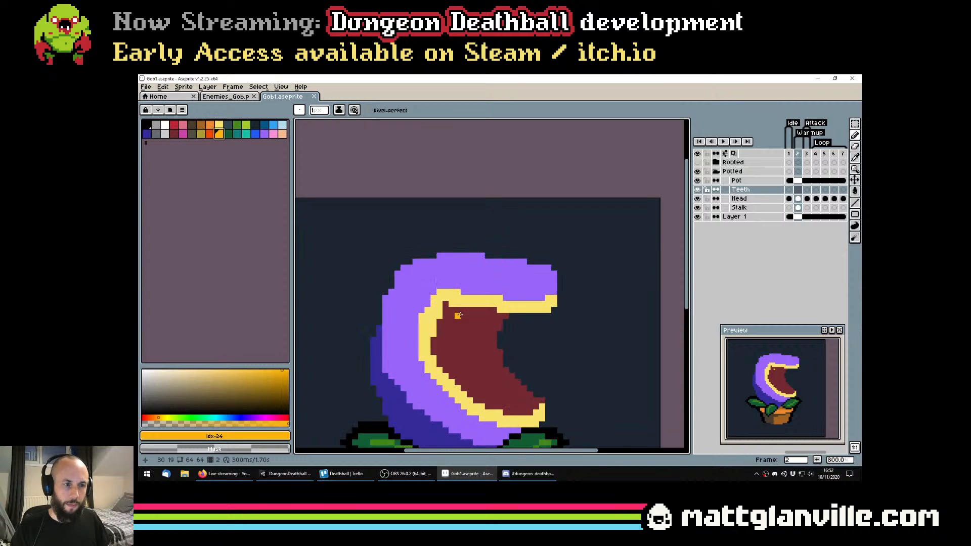
mouse_move(457, 309)
mouse_down()
mouse_move(462, 327)
mouse_move(480, 322)
mouse_move(478, 312)
mouse_move(533, 313)
mouse_move(518, 316)
mouse_up()
scroll(509, 307, down, 4)
scroll(510, 306, up, 3)
scroll(521, 311, down, 1)
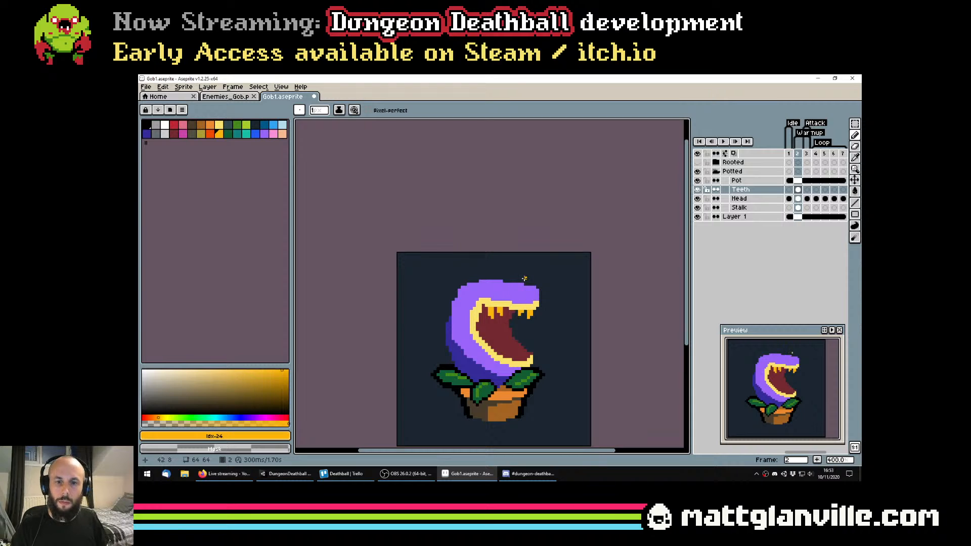
Save the sprite, and draw a pointed golden-orange tooth rising from the middle of the lower lip
scroll(524, 278, up, 1)
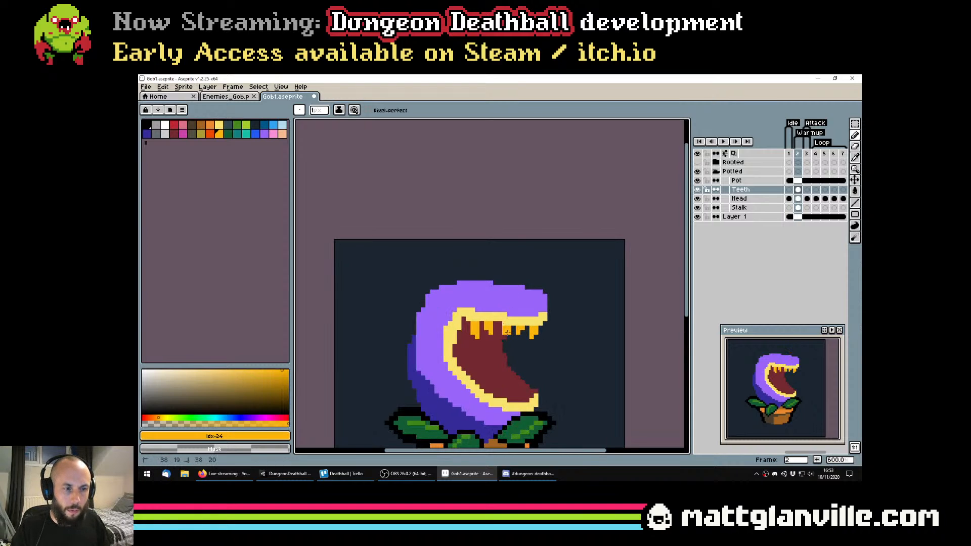
scroll(508, 334, up, 3)
scroll(515, 349, down, 6)
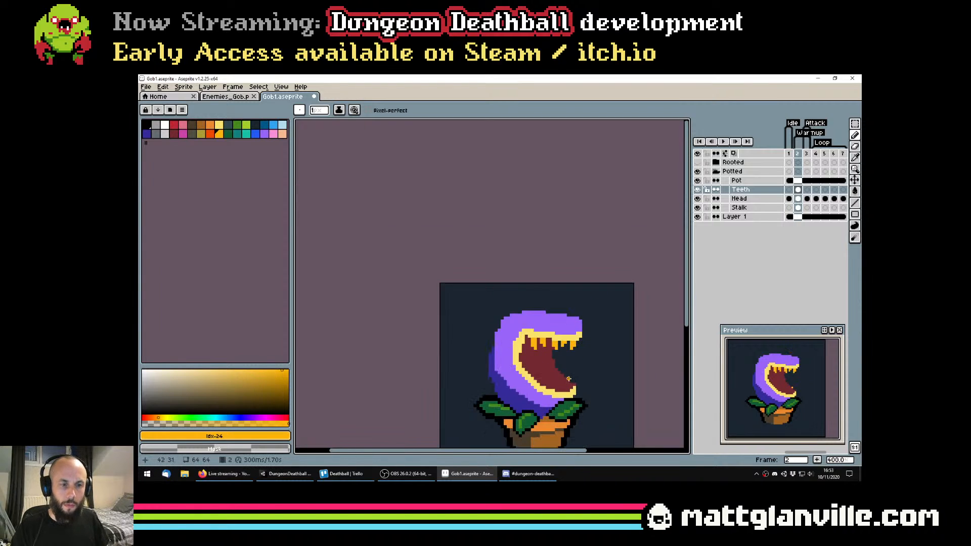
key(ctrl+s)
scroll(556, 377, up, 4)
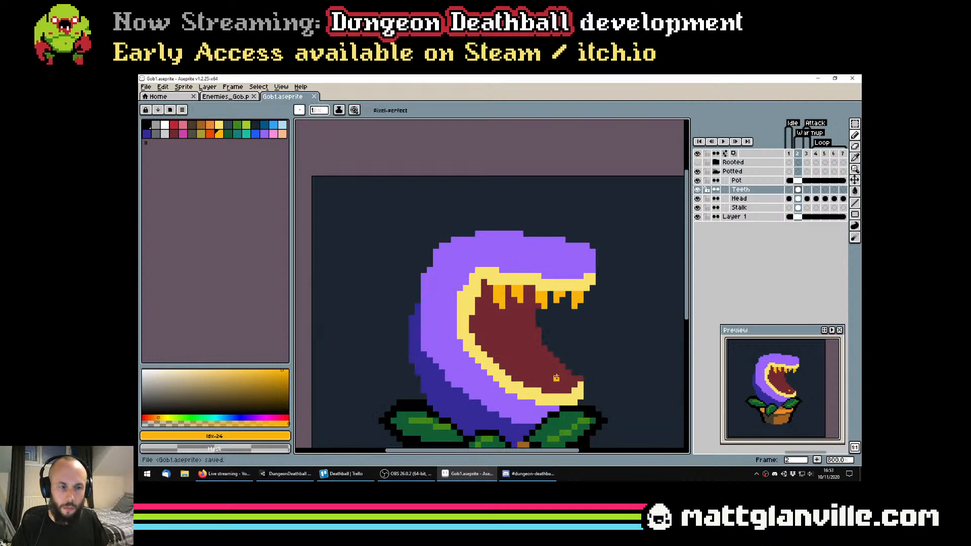
click(521, 355)
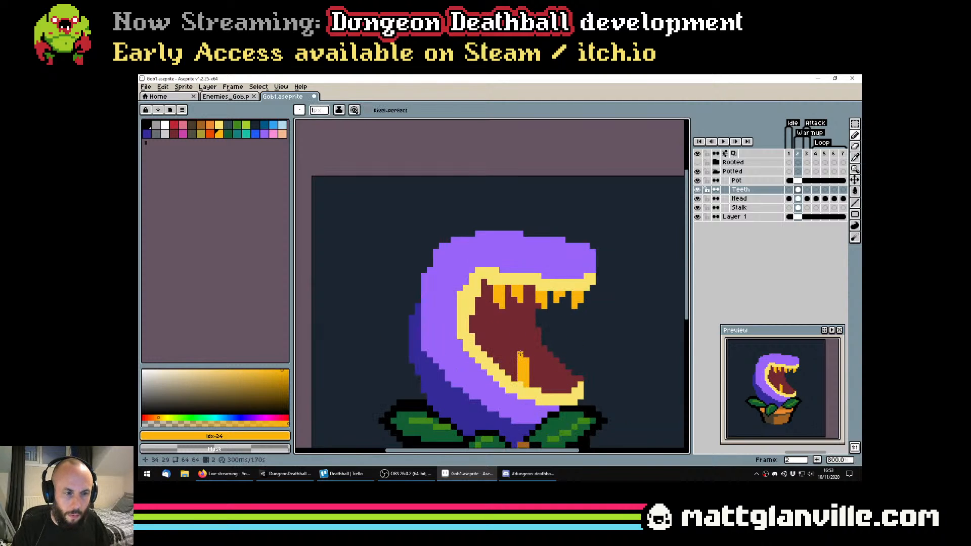
drag(515, 366, 516, 378)
scroll(527, 378, down, 2)
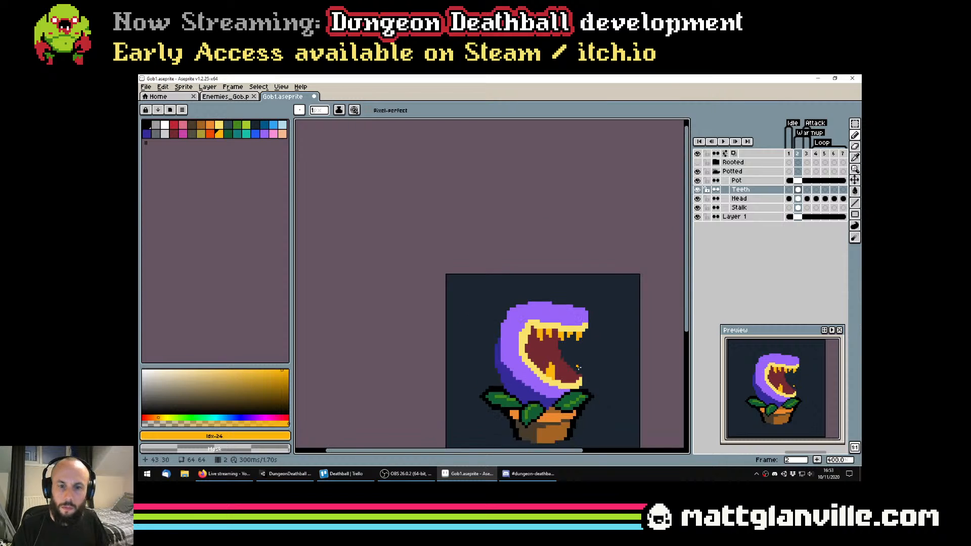
Draw a second golden-orange tooth rising from the front tip of the lower jaw
scroll(553, 391, up, 1)
mouse_move(577, 384)
mouse_down()
mouse_move(577, 362)
mouse_move(581, 370)
mouse_up()
click(572, 387)
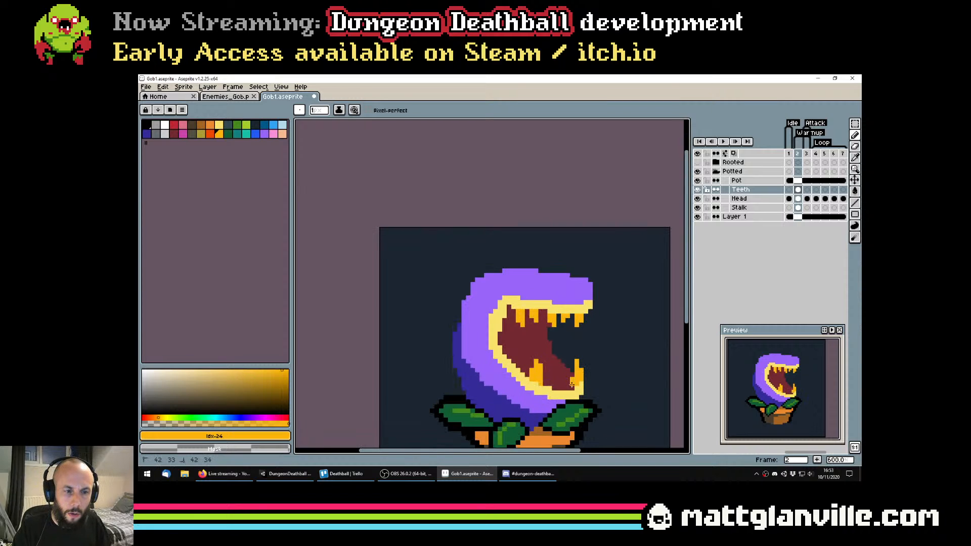
scroll(572, 370, down, 3)
scroll(575, 374, up, 2)
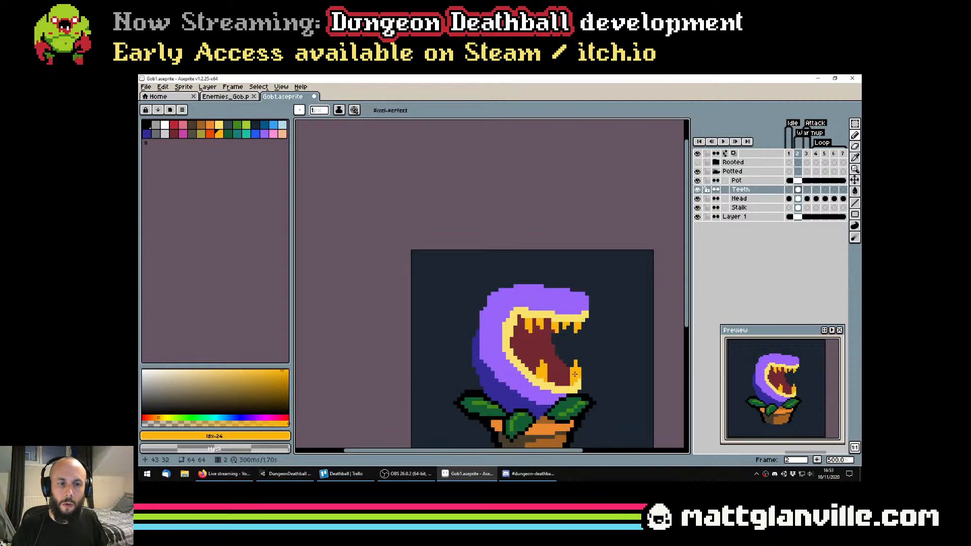
scroll(579, 365, down, 4)
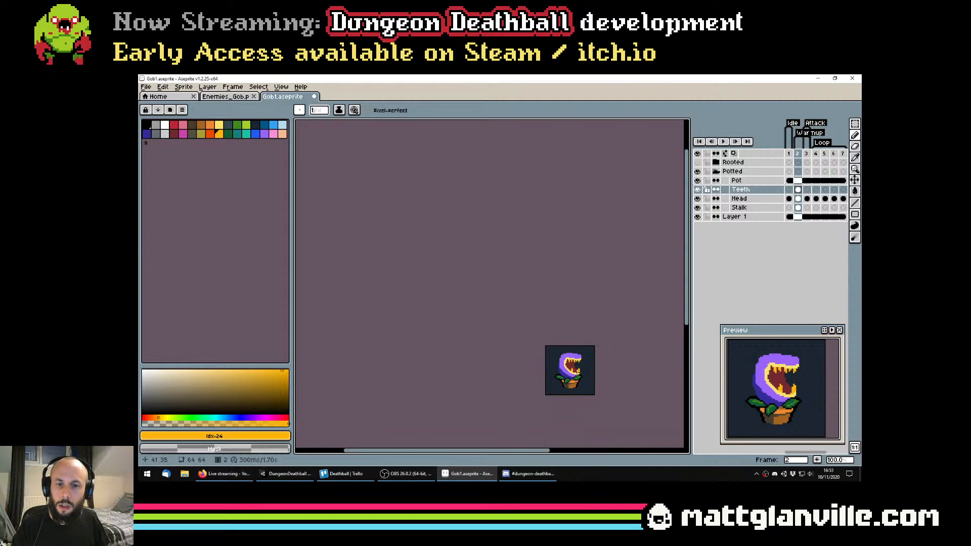
scroll(577, 373, up, 5)
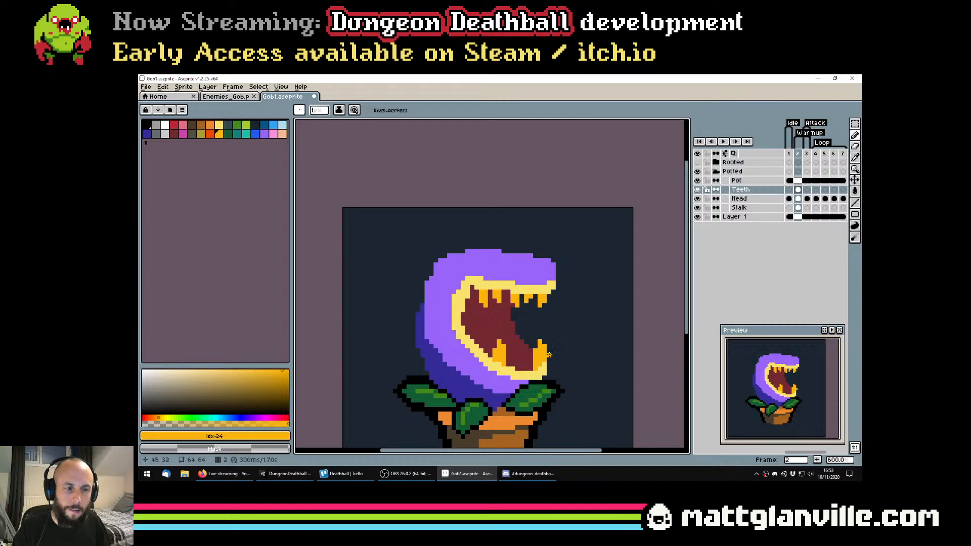
Slim the tooth at the lower jaw's front tip with the 1 px eraser, undoing the unwanted strokes
key(e)
click(543, 344)
key(ctrl+z)
scroll(551, 353, up, 5)
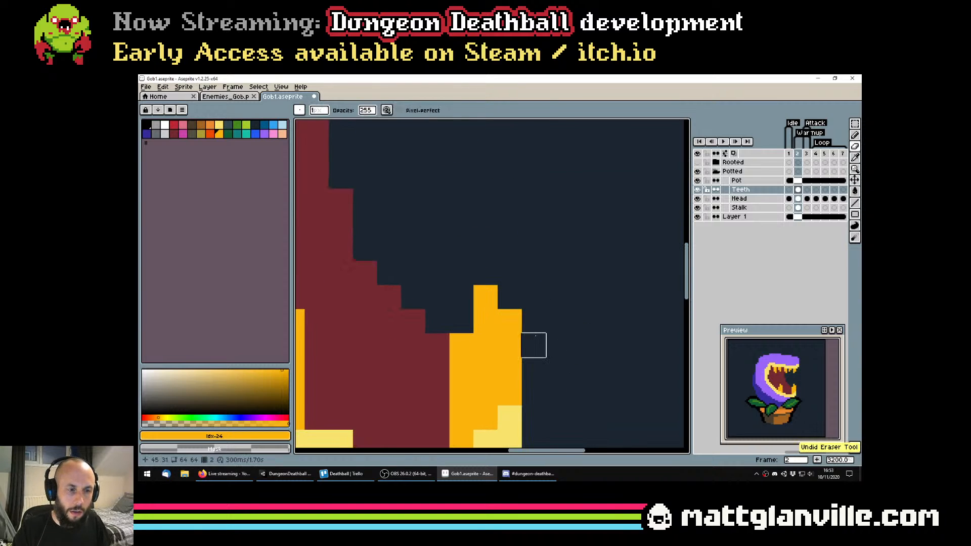
drag(509, 321, 509, 393)
mouse_move(485, 297)
mouse_down()
mouse_move(495, 341)
mouse_move(482, 364)
mouse_move(461, 326)
mouse_up()
alt+click(483, 363)
key(b)
click(464, 323)
key(ctrl+z)
key(ctrl+z)
Retouch the base of the front lower tooth, and undo the most recent retouching and erasing
scroll(457, 344, down, 6)
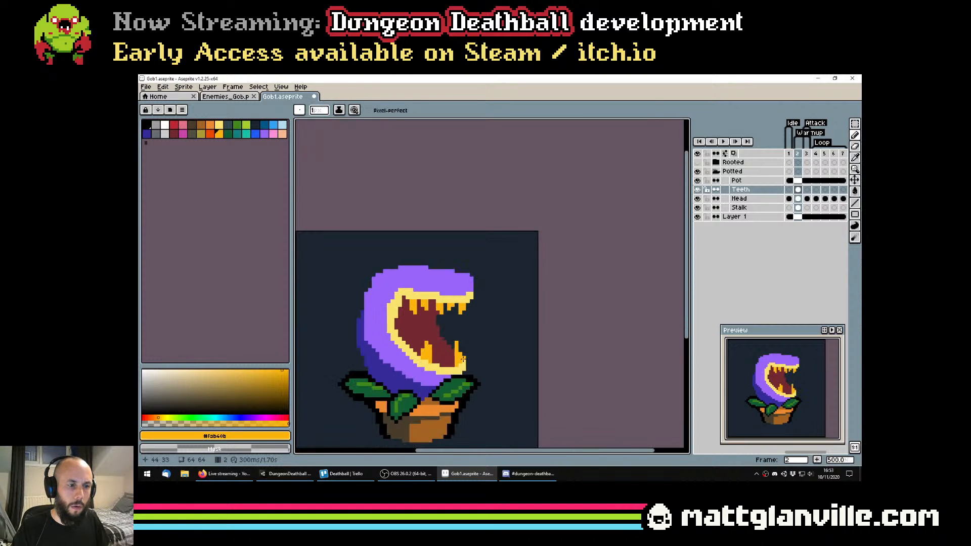
drag(463, 359, 533, 344)
scroll(544, 349, up, 4)
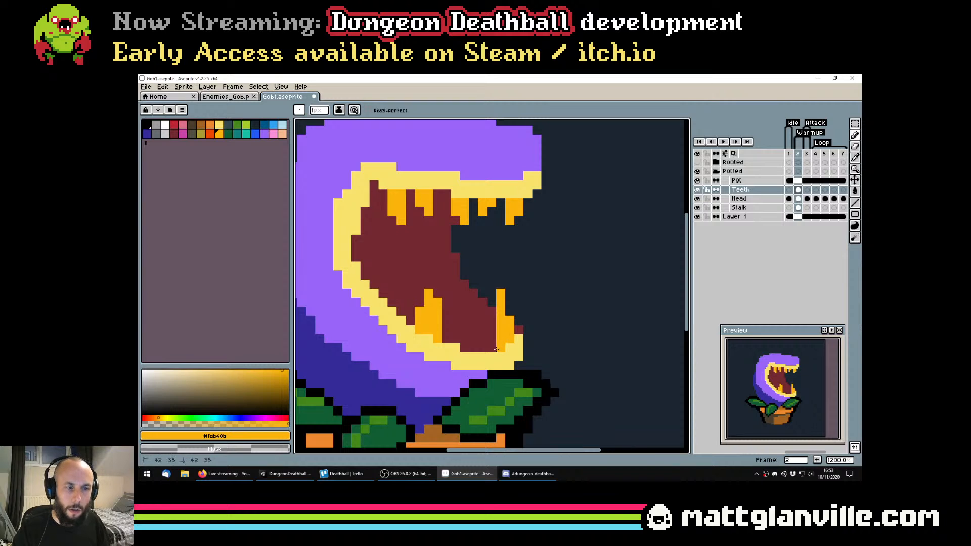
scroll(491, 311, down, 4)
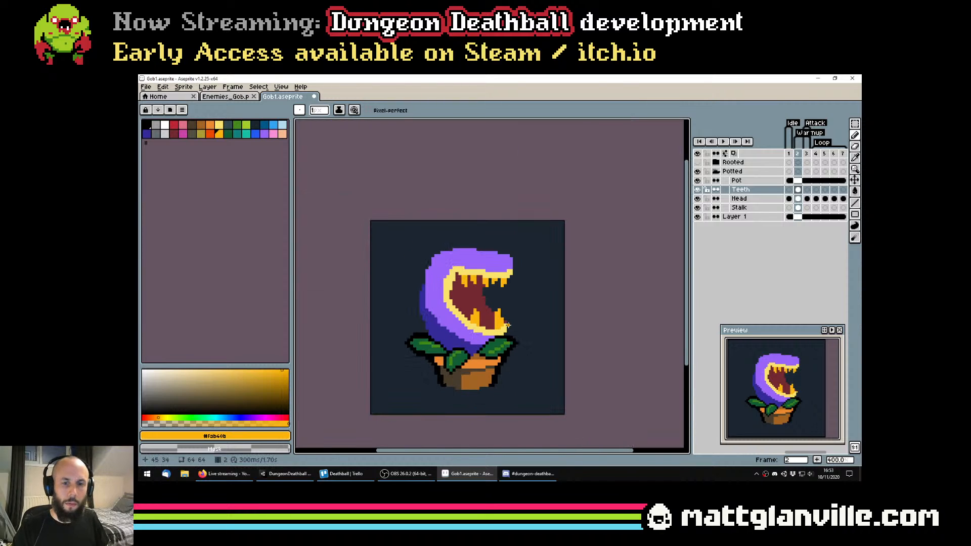
scroll(539, 344, down, 1)
scroll(563, 346, up, 1)
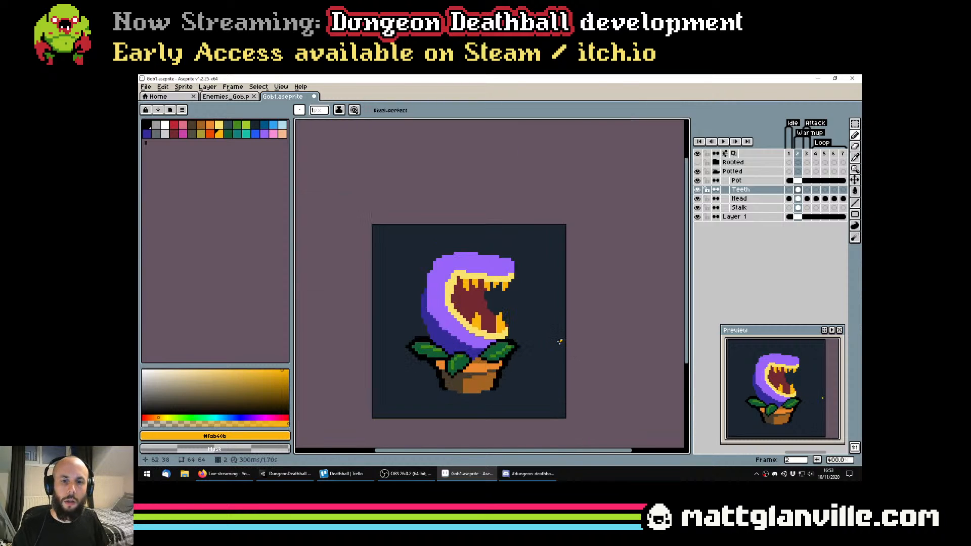
key(ctrl+z)
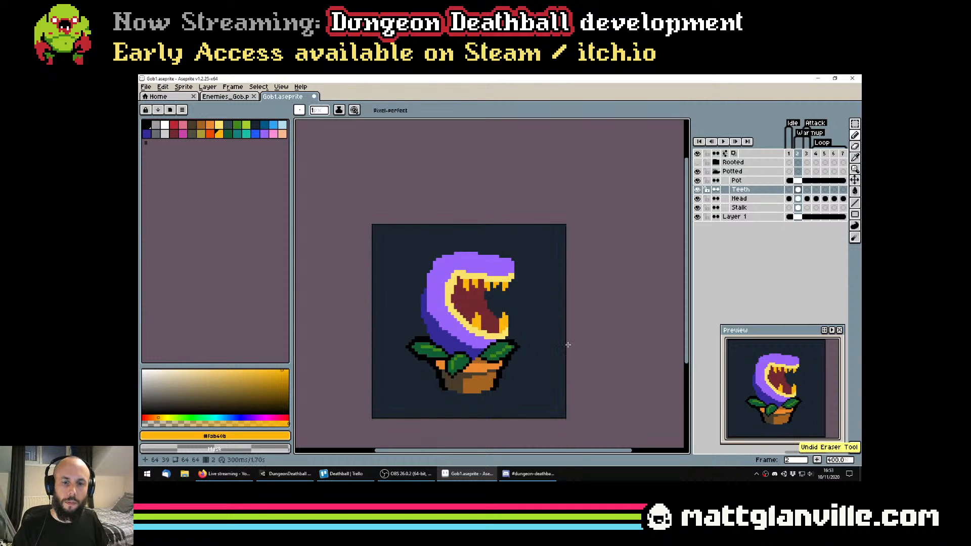
key(ctrl+z)
Touch up the lip beside the base of the front lower tooth with the lip's light yellow, and save the file
scroll(556, 358, up, 2)
scroll(471, 317, up, 1)
alt+click(471, 316)
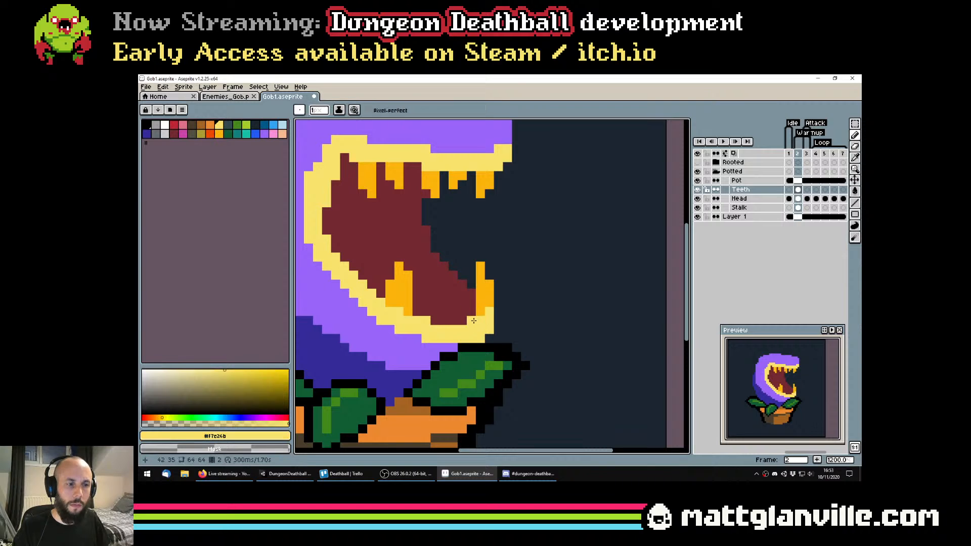
scroll(471, 317, down, 1)
key(ctrl+s)
Fill out the lower lip with more pointed golden-orange teeth between the existing ones, and save the file
alt+click(471, 323)
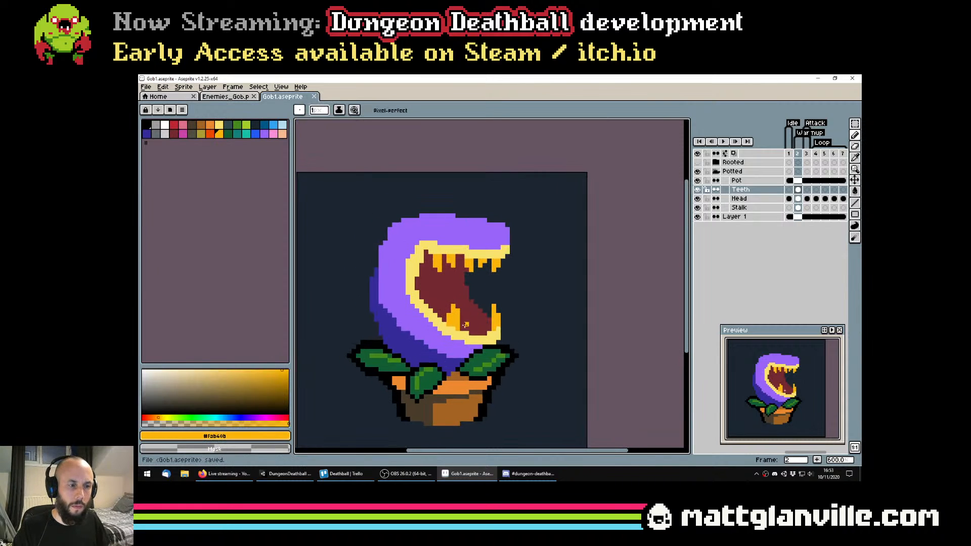
scroll(470, 330, up, 3)
mouse_move(467, 323)
mouse_down()
mouse_move(499, 323)
mouse_move(498, 334)
mouse_move(479, 326)
mouse_move(528, 347)
mouse_move(482, 314)
mouse_up()
scroll(492, 335, down, 2)
scroll(495, 338, up, 2)
scroll(486, 317, down, 4)
key(ctrl+s)
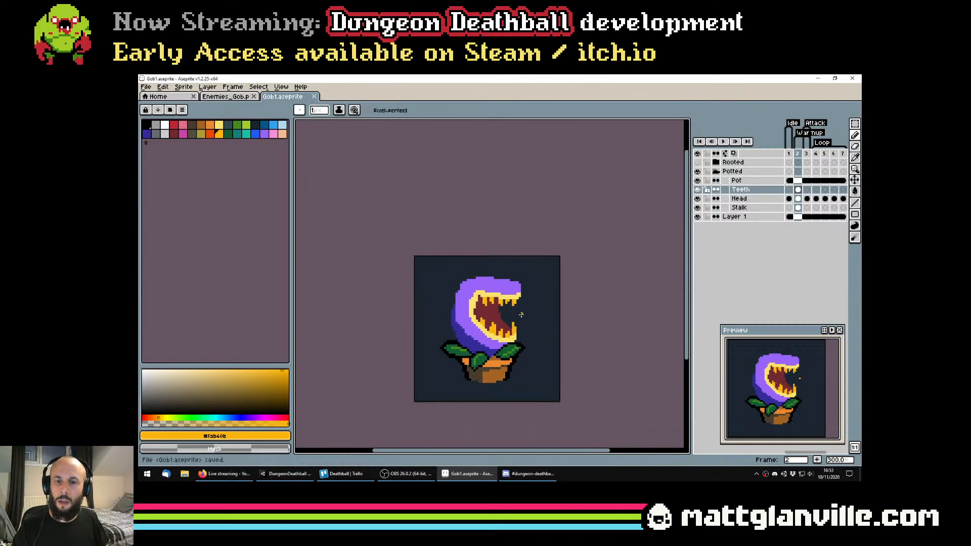
On the Teeth layer, draw far-side teeth along the lower jaw's front opening in the mouth's dark red
scroll(520, 311, up, 3)
alt+click(506, 323)
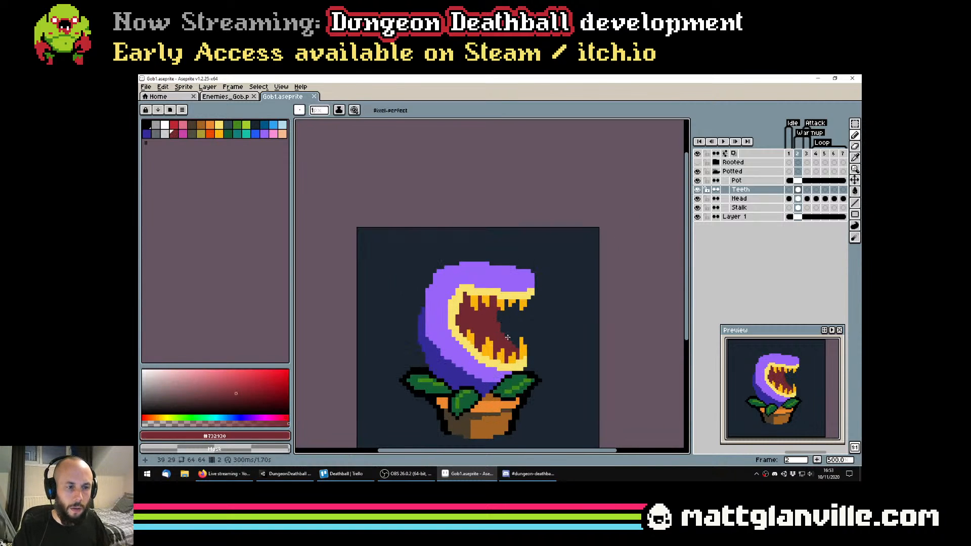
scroll(506, 323, up, 3)
drag(507, 322, 515, 347)
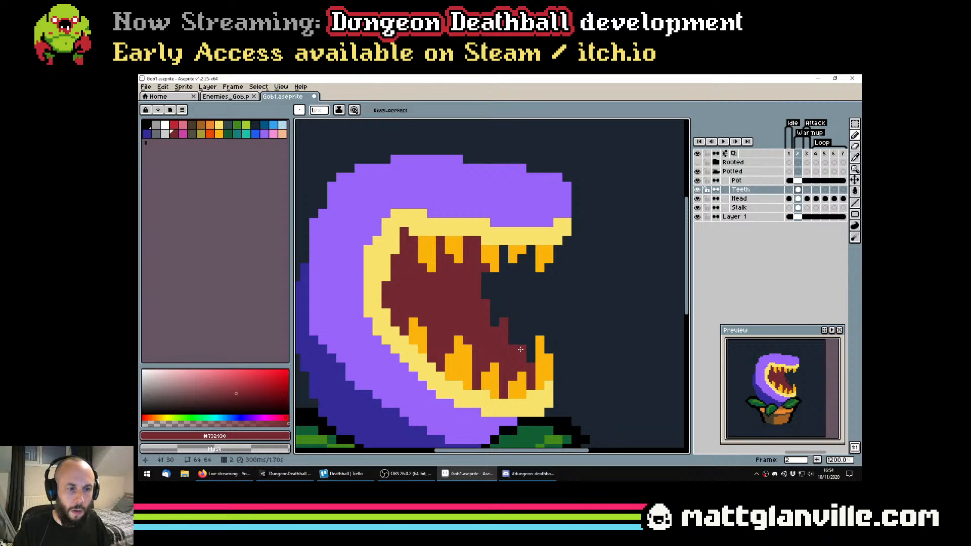
scroll(536, 340, down, 5)
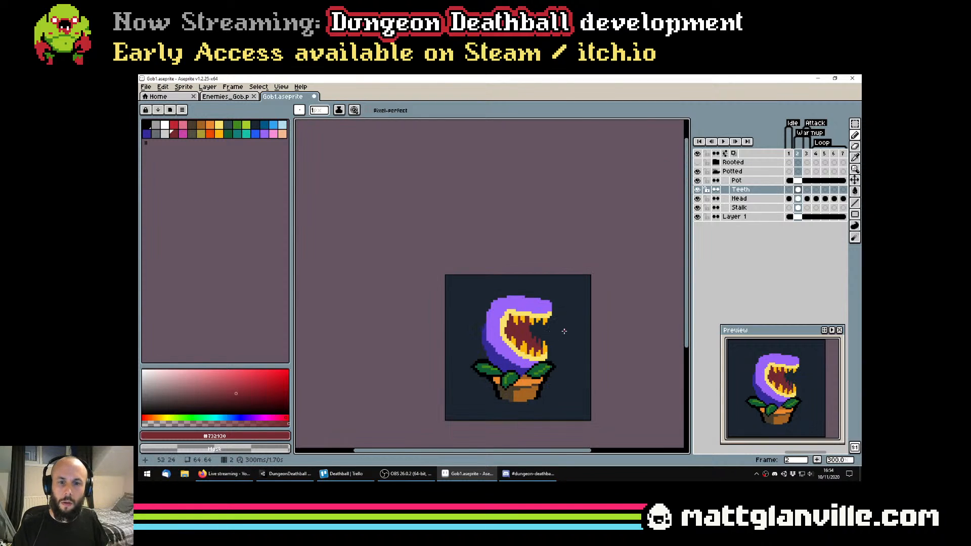
Draw dark red far-side teeth in the gaps between the golden front teeth of the upper jaw
scroll(564, 331, up, 6)
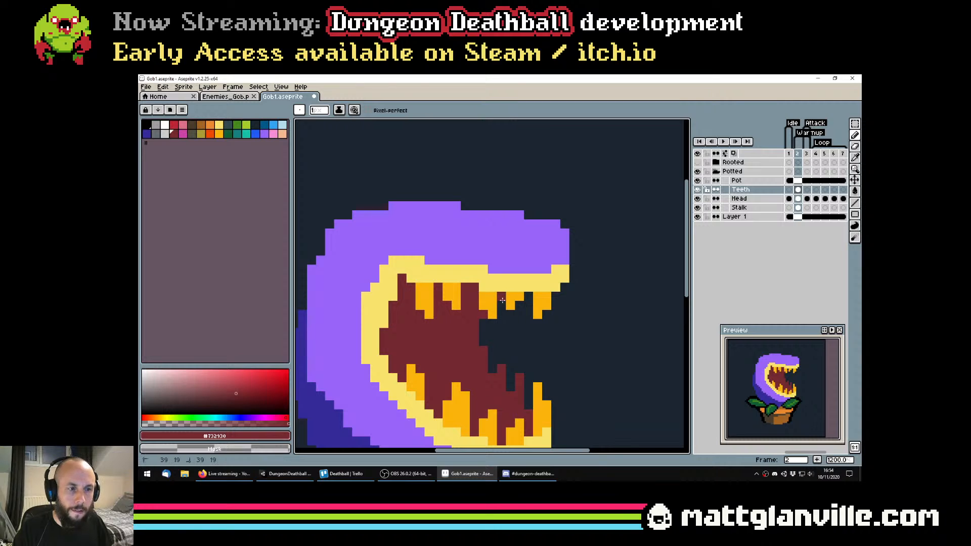
drag(519, 314, 521, 303)
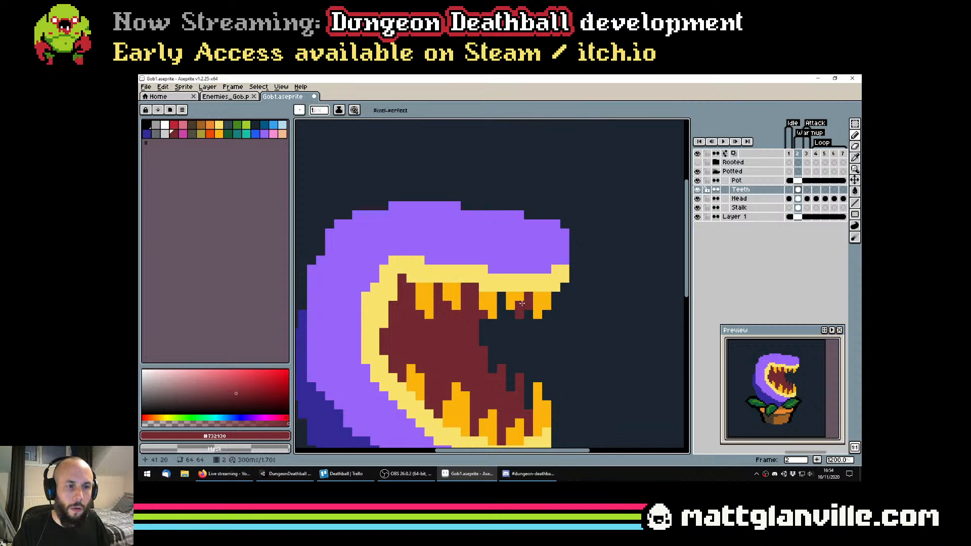
scroll(557, 333, down, 5)
scroll(574, 342, up, 5)
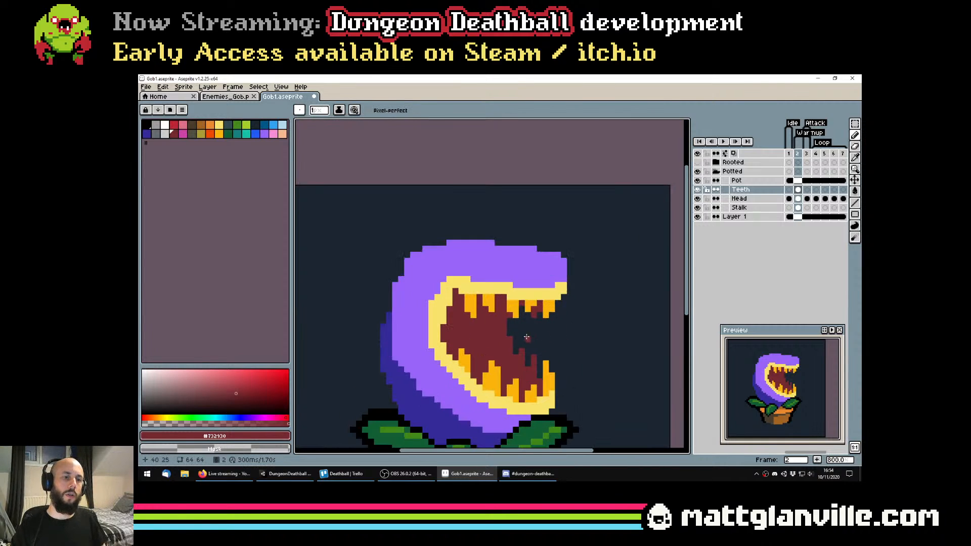
Fill the mouth interior on the Head layer and the dark red far-side teeth on the Teeth layer with black
key(g)
scroll(591, 354, down, 3)
click(698, 218)
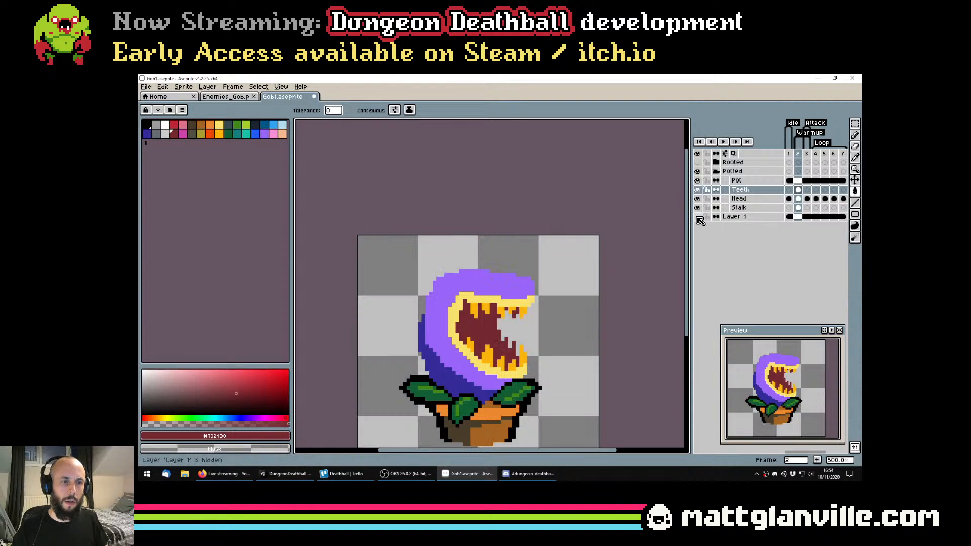
click(698, 218)
scroll(517, 330, up, 2)
click(145, 125)
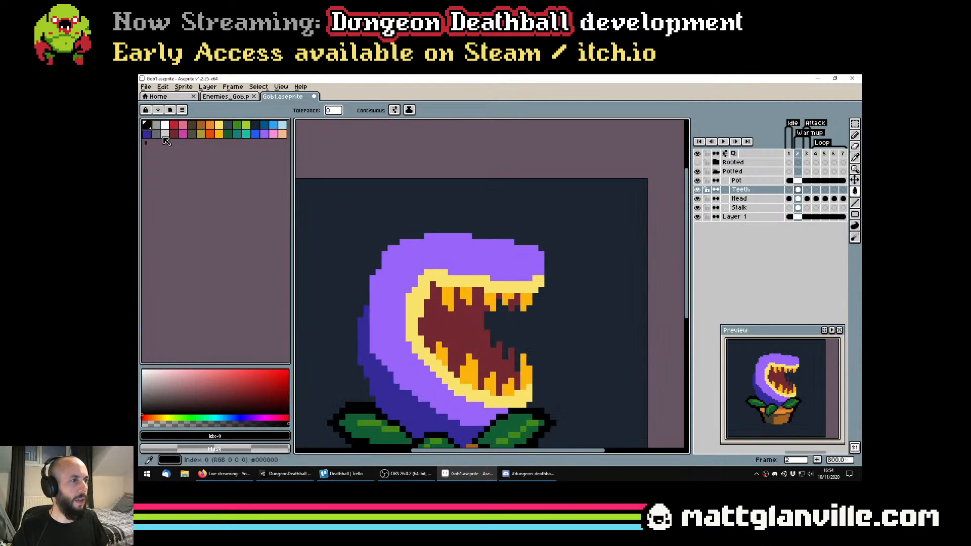
click(518, 308)
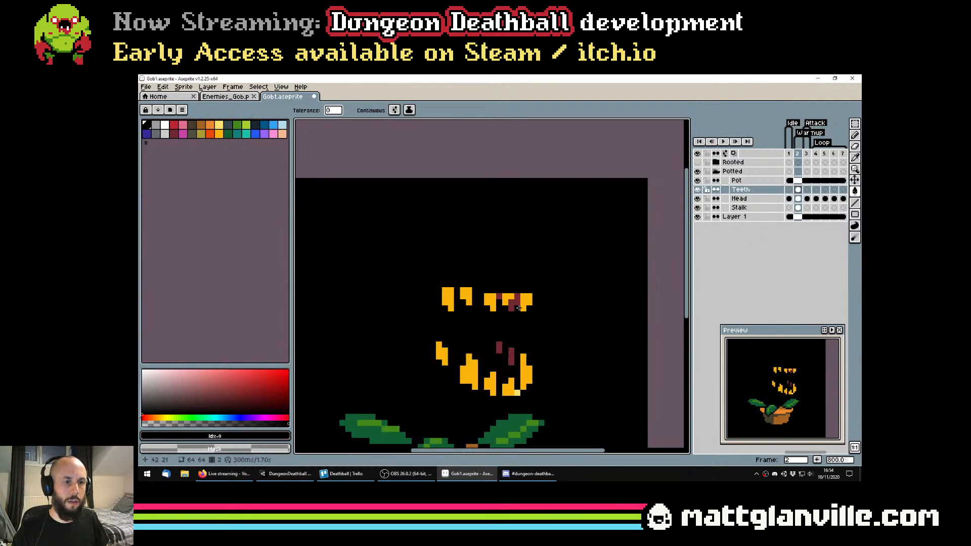
click(798, 200)
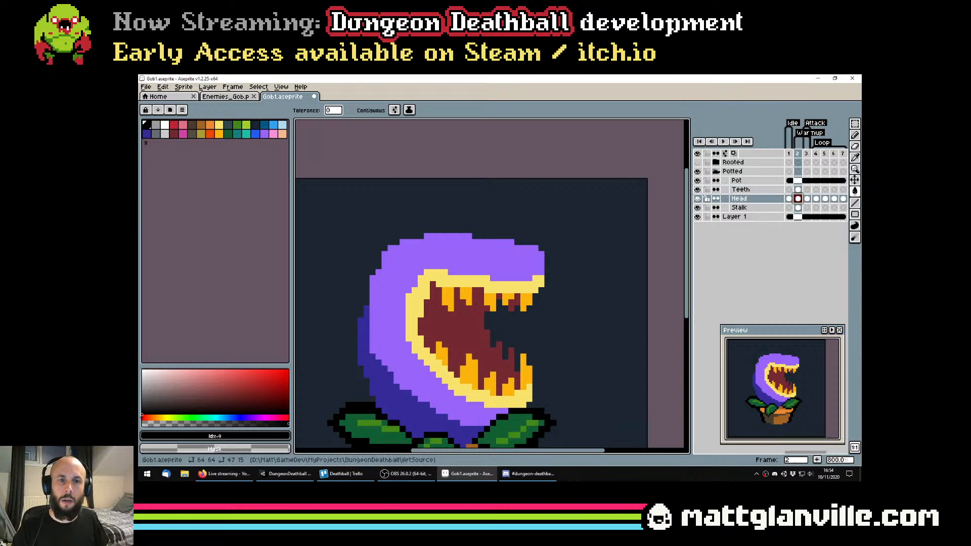
click(468, 323)
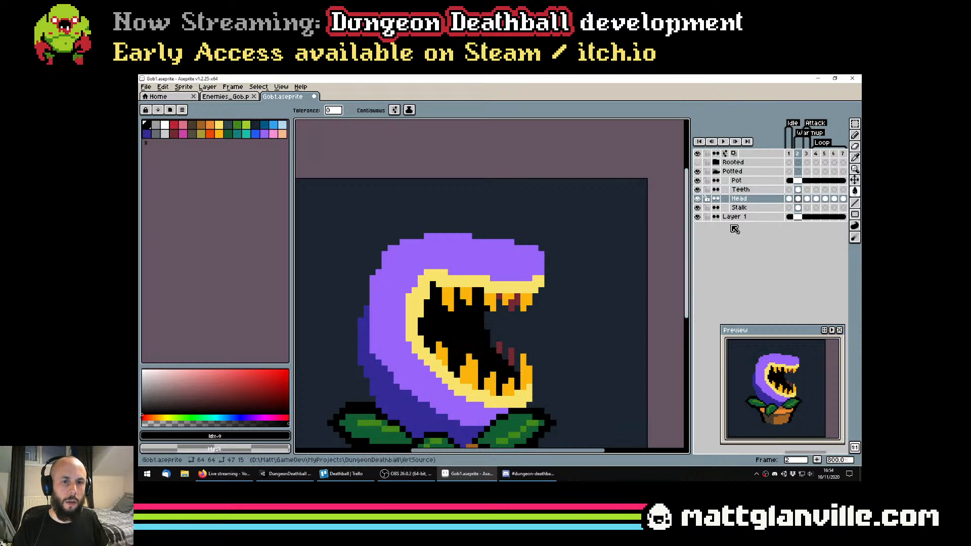
click(798, 190)
scroll(534, 319, down, 5)
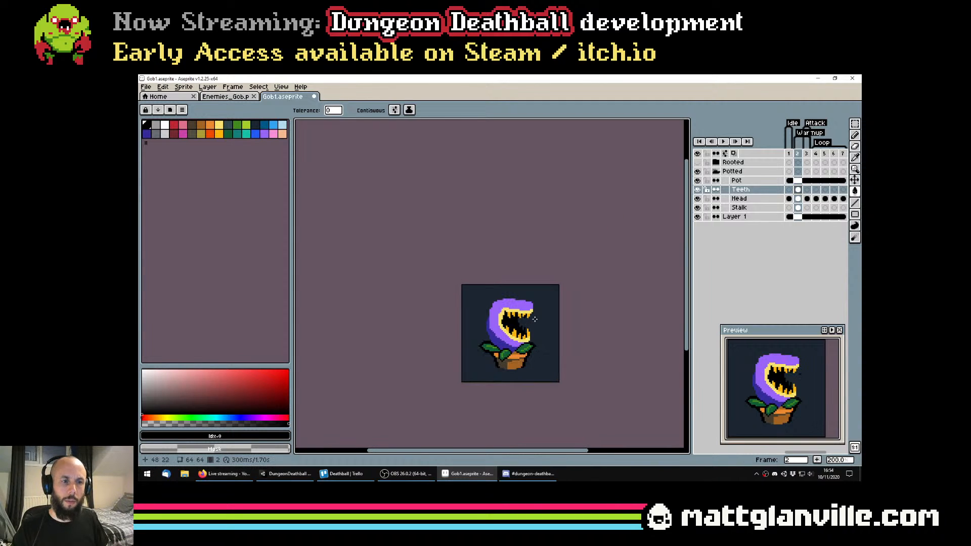
Hide the Layer 1 background and examine the black-mouthed plant against the transparent canvas
click(698, 217)
click(698, 217)
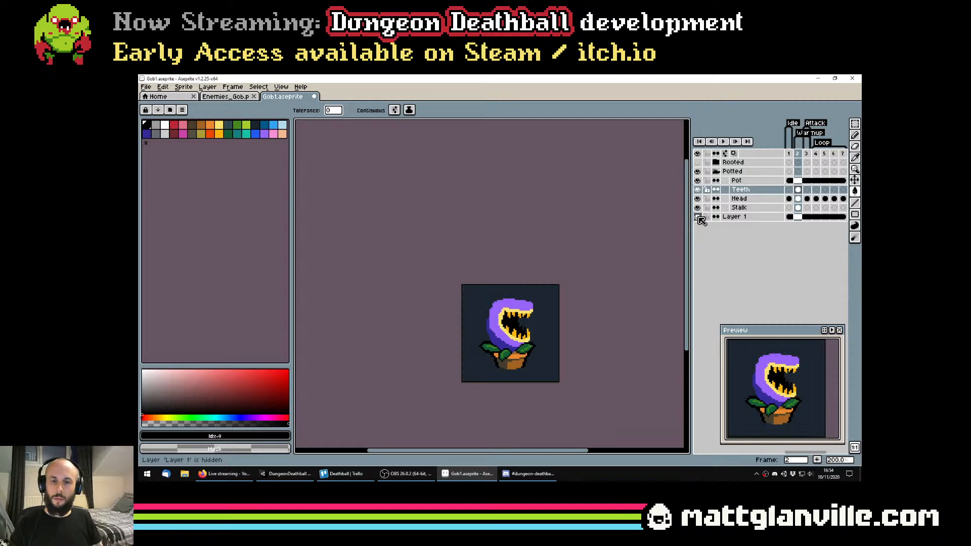
click(698, 217)
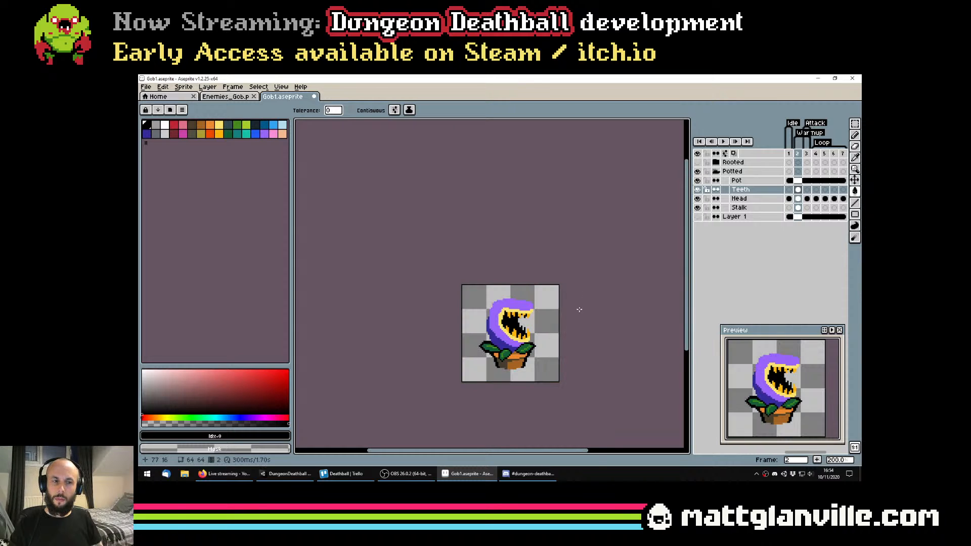
scroll(534, 318, up, 1)
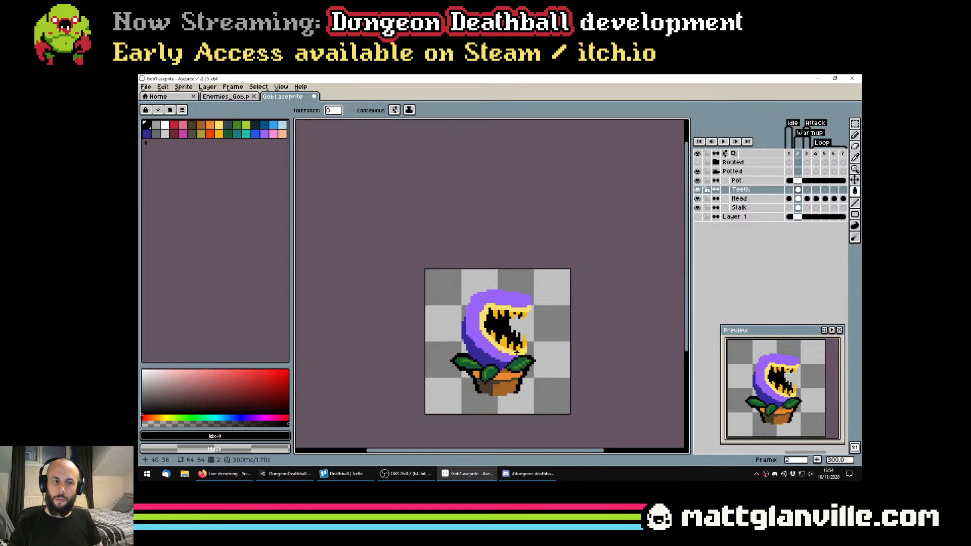
scroll(516, 349, down, 2)
scroll(537, 370, up, 1)
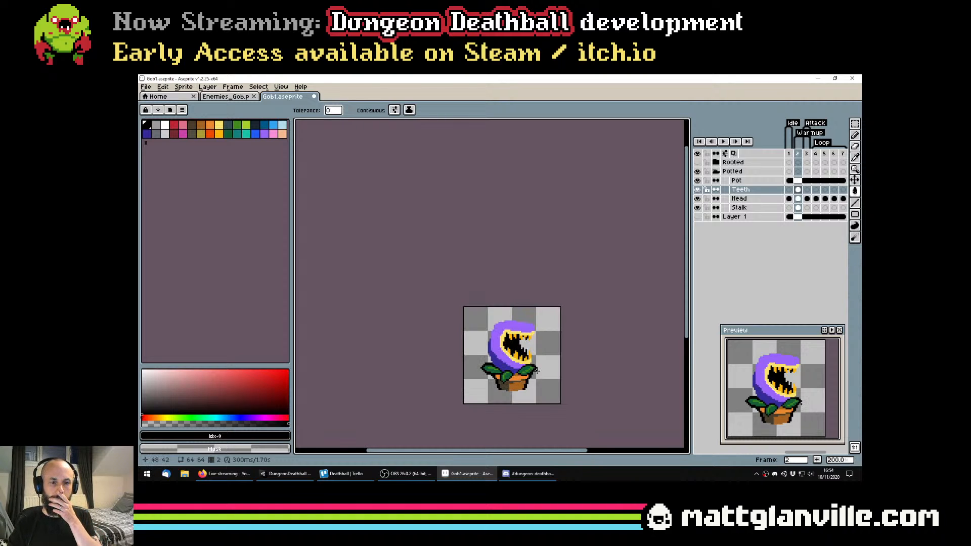
scroll(537, 370, up, 2)
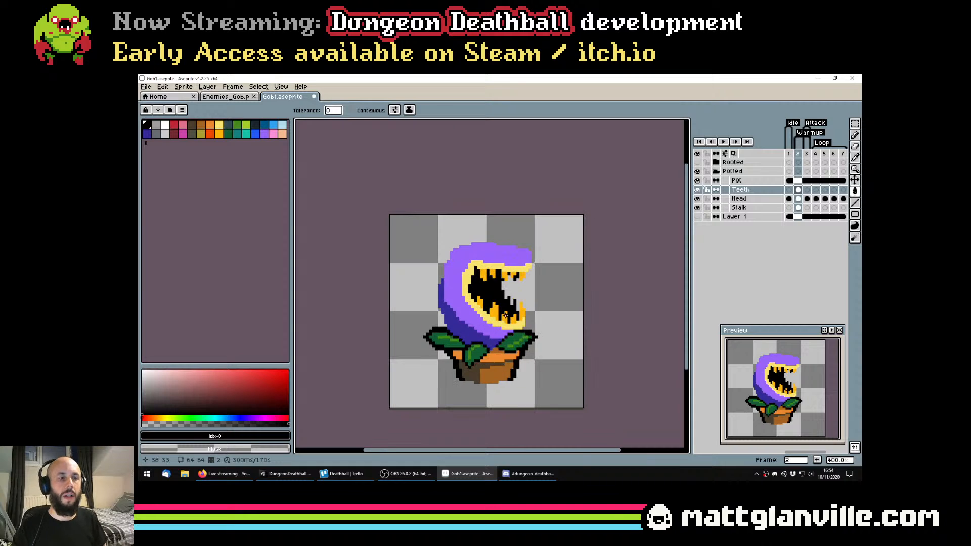
Erase the black far-side teeth between the upper jaw's front teeth on the Teeth layer and save the file
scroll(510, 292, up, 1)
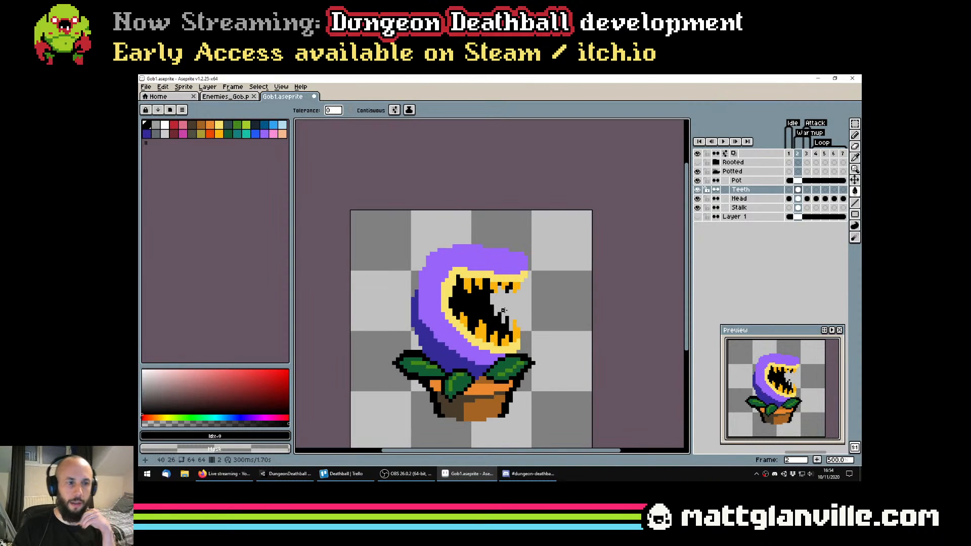
scroll(503, 310, down, 1)
scroll(502, 306, up, 2)
key(ctrl+s)
scroll(499, 299, up, 5)
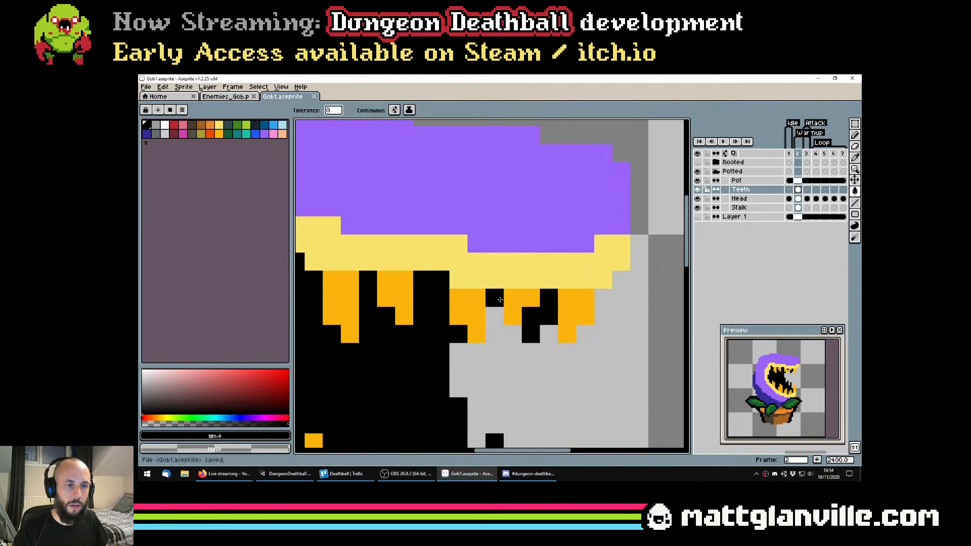
scroll(500, 299, down, 5)
scroll(500, 301, up, 6)
key(e)
click(501, 307)
drag(549, 354, 571, 306)
scroll(564, 344, down, 7)
scroll(582, 355, down, 2)
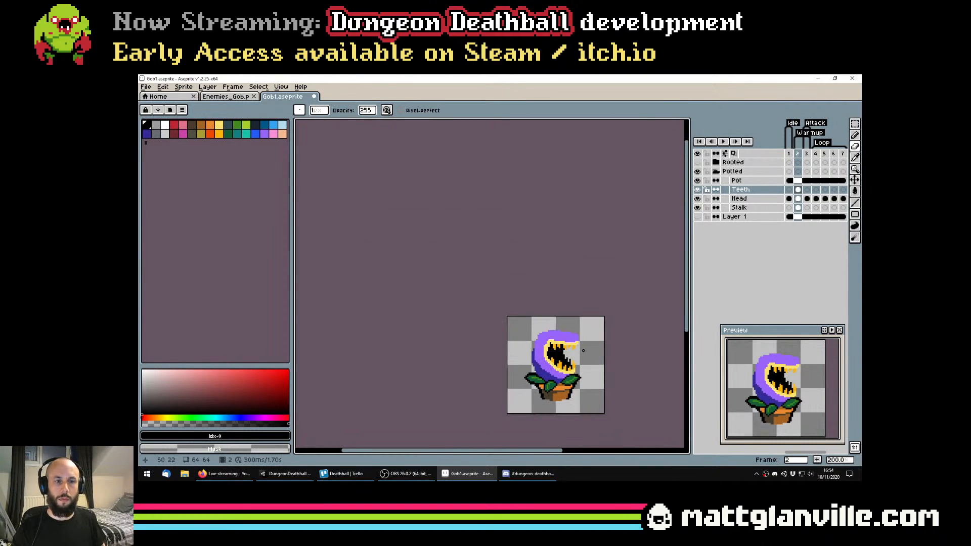
scroll(577, 354, up, 2)
key(ctrl+s)
drag(570, 339, 543, 328)
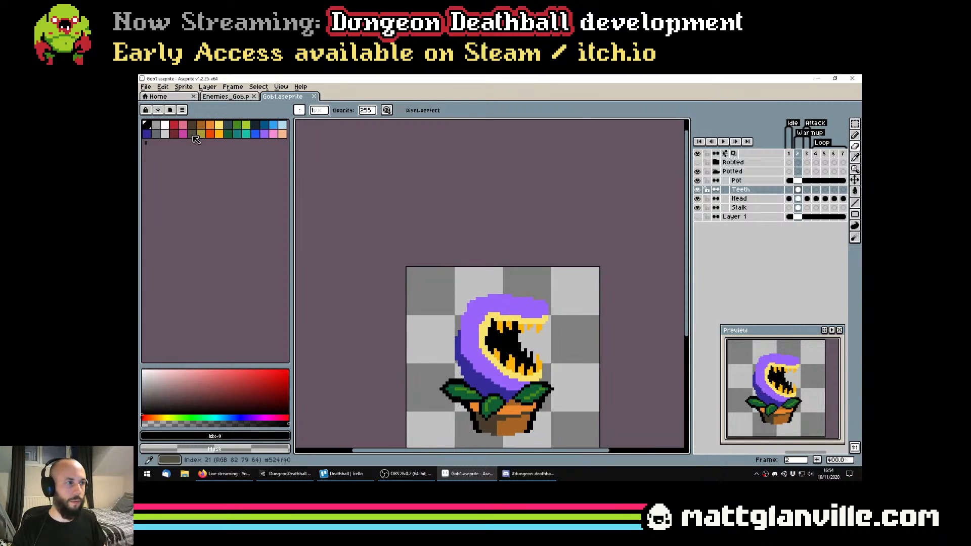
Merge the Teeth and Head layers into a single flattened layer
key(shift+o)
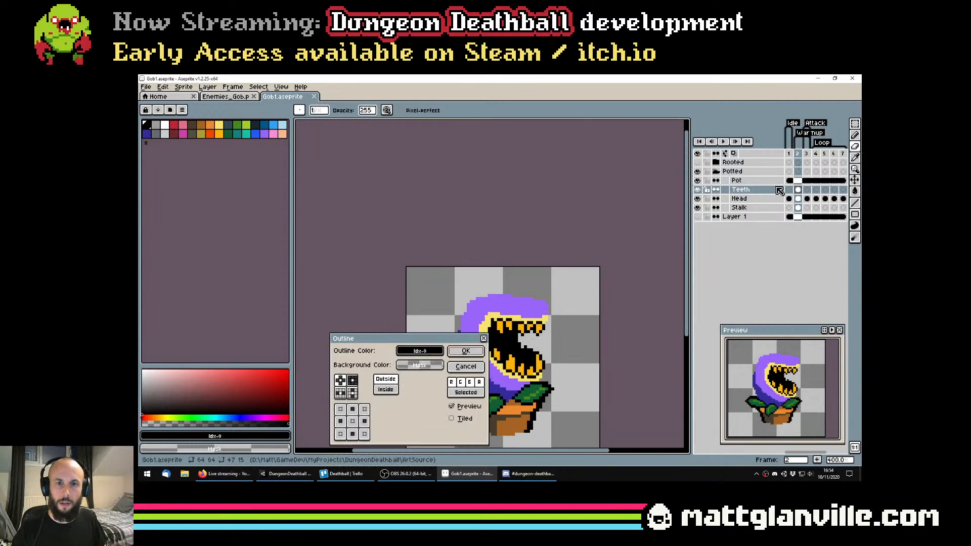
key(Escape)
click(748, 198)
shift+click(748, 190)
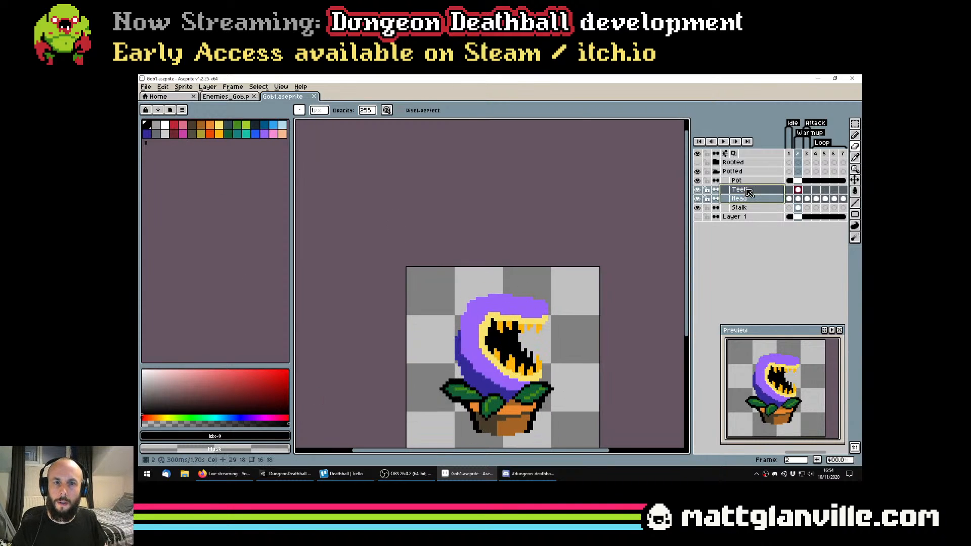
right_click(746, 190)
click(771, 268)
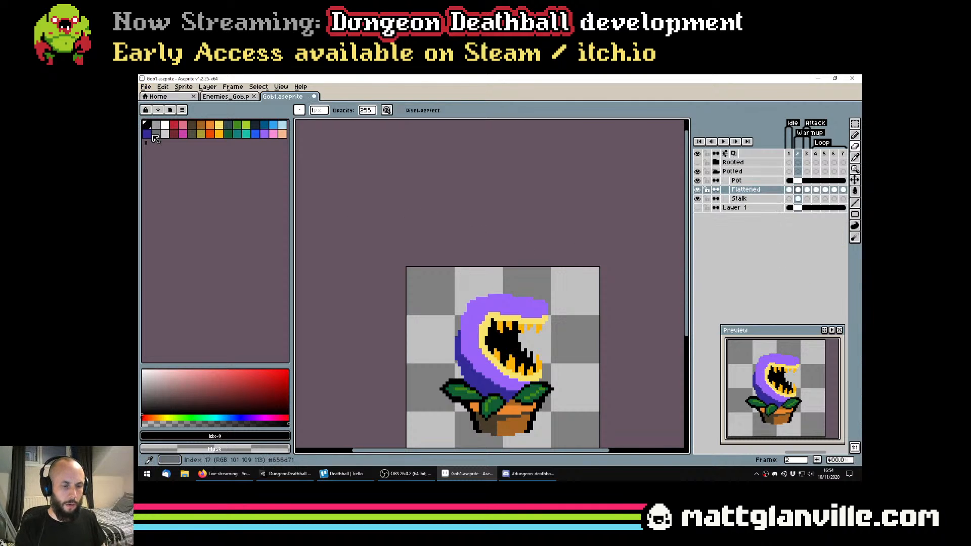
Try a black outside outline around the head on the Flattened layer and undo it
key(shift+o)
key(Return)
key(shift+o)
key(Return)
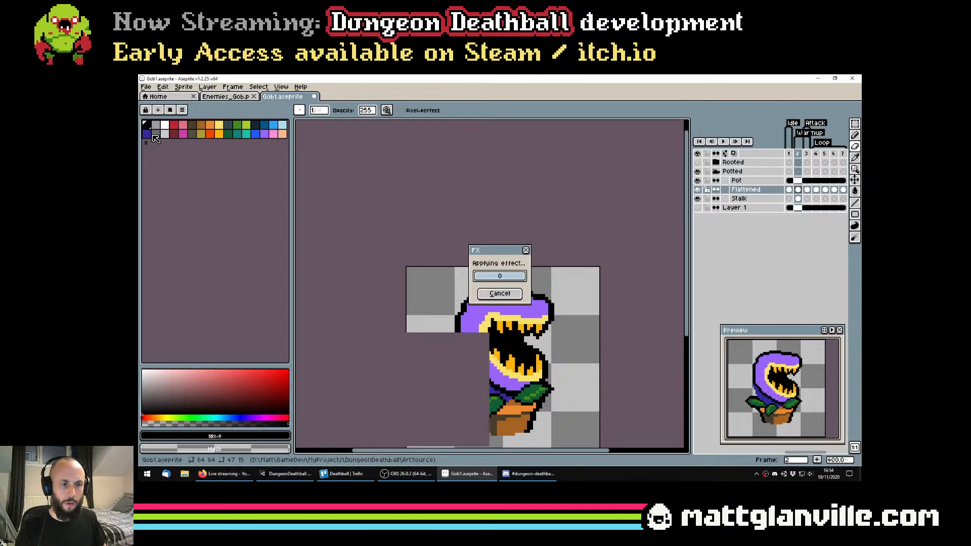
scroll(406, 273, down, 3)
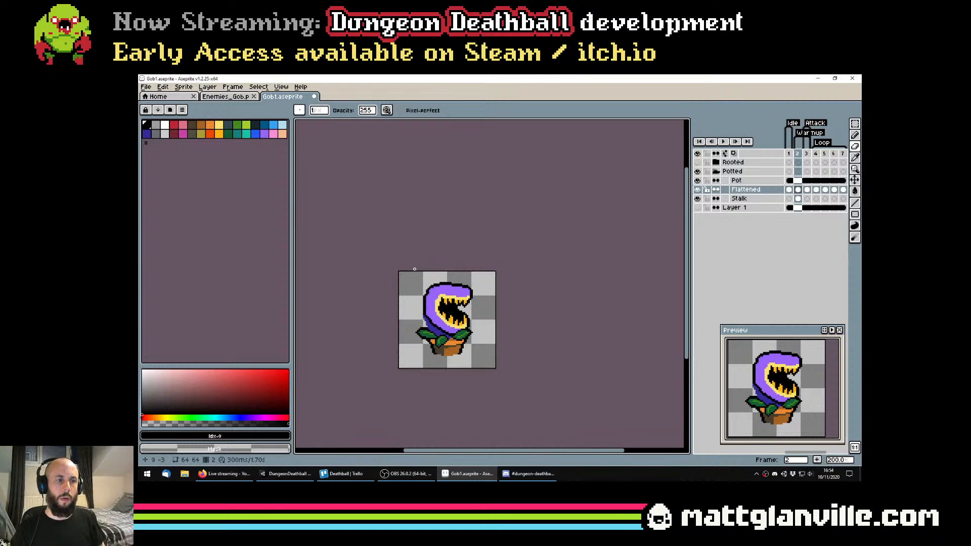
scroll(419, 290, up, 3)
key(ctrl+z)
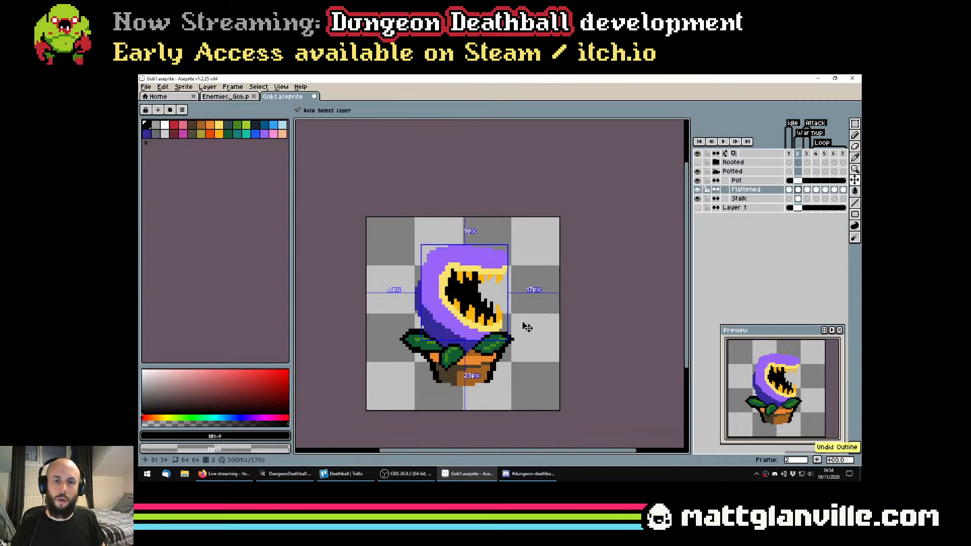
Save the file and preview a black outside outline on the flattened head without applying it
key(ctrl+s)
scroll(516, 329, down, 1)
scroll(501, 332, up, 3)
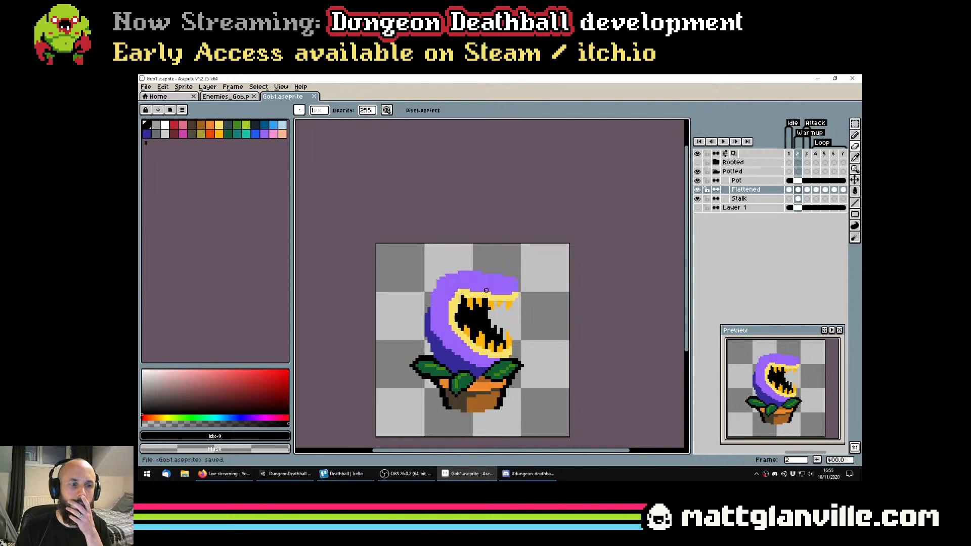
key(shift+o)
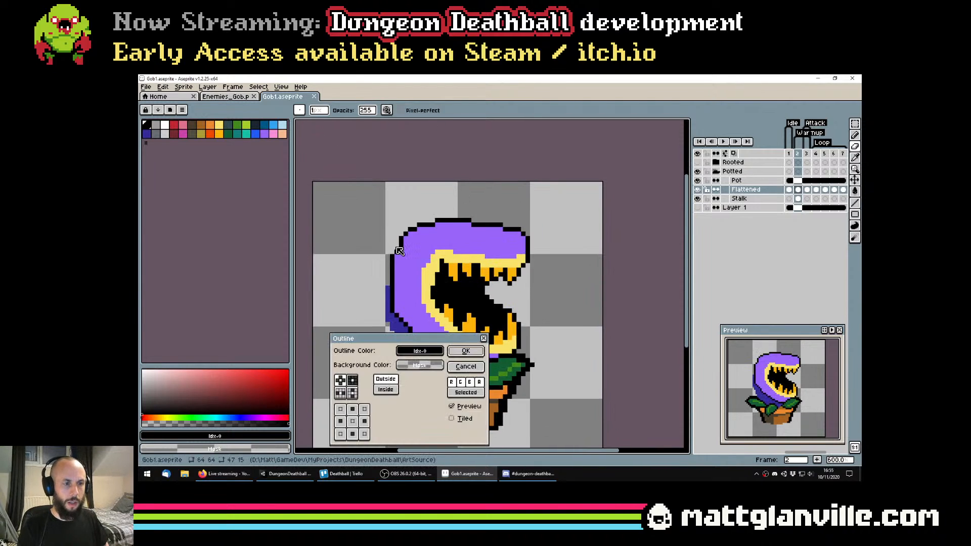
key(Escape)
click(258, 87)
mouse_move(299, 144)
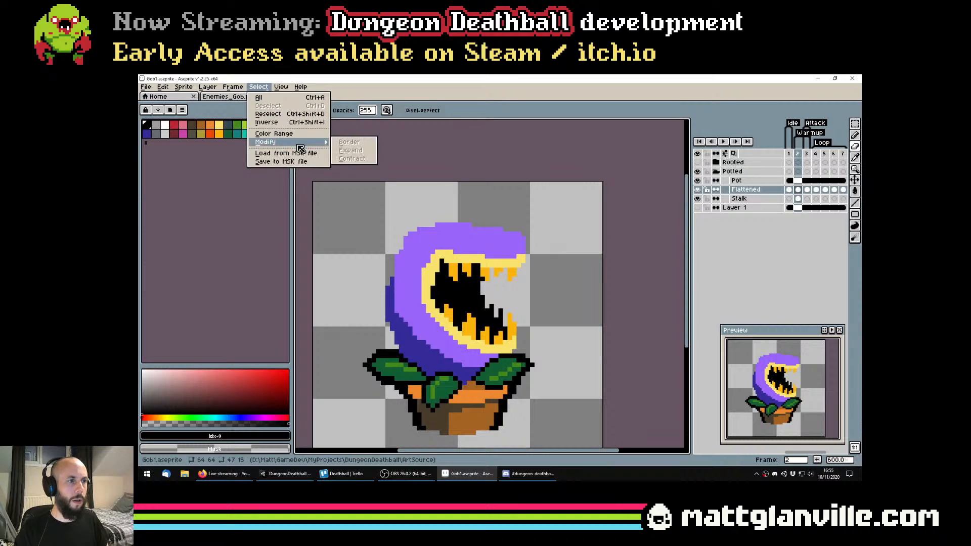
click(778, 190)
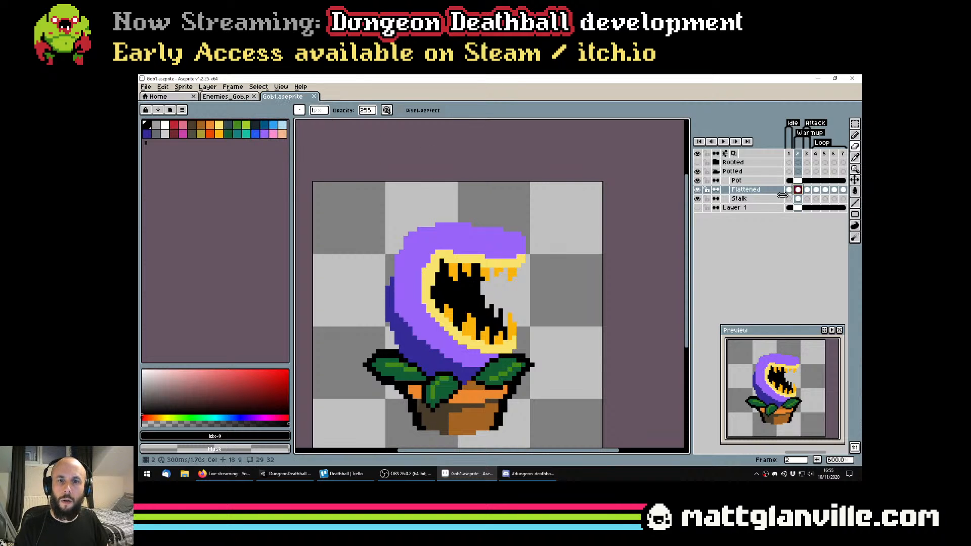
click(259, 86)
mouse_move(283, 148)
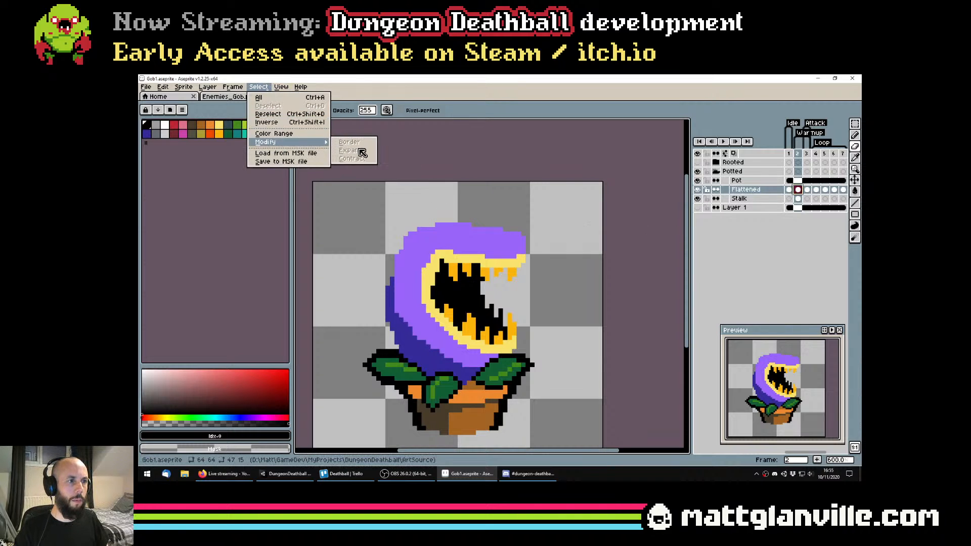
click(568, 282)
drag(558, 284, 560, 258)
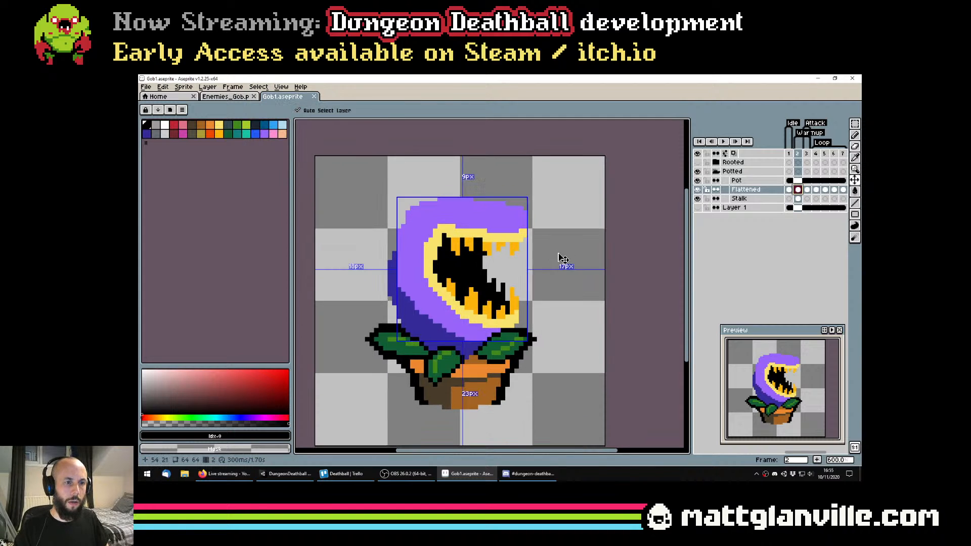
key(ctrl+s)
click(258, 87)
mouse_move(286, 146)
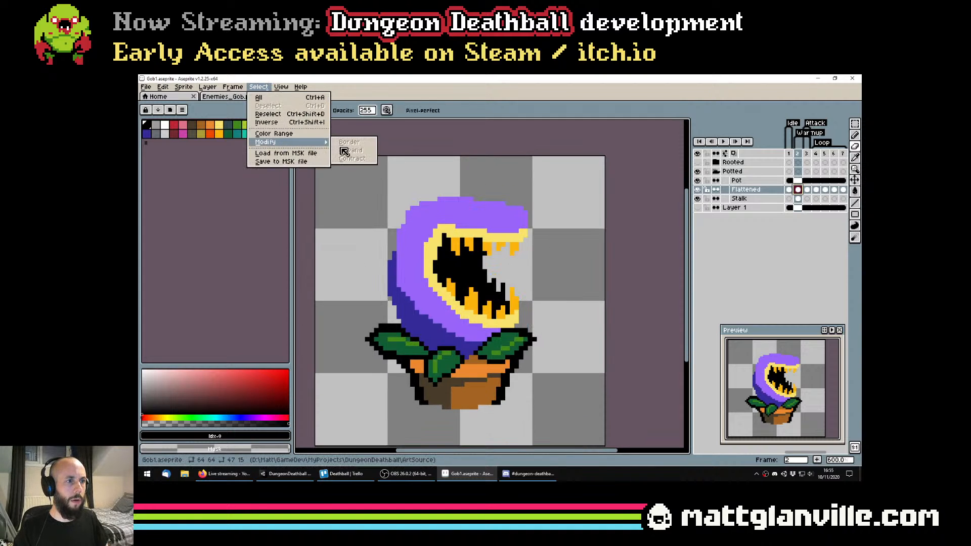
click(498, 172)
Select the whole head on the Flattened layer with the Magic Wand and expand the selection by 2 pixels with the circle brush
key(w)
click(464, 229)
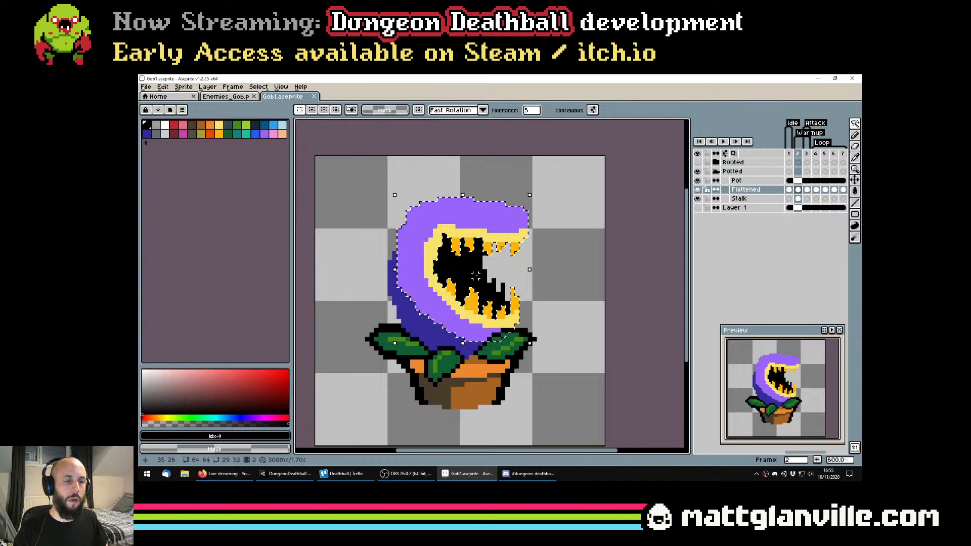
click(258, 86)
mouse_move(286, 142)
click(354, 151)
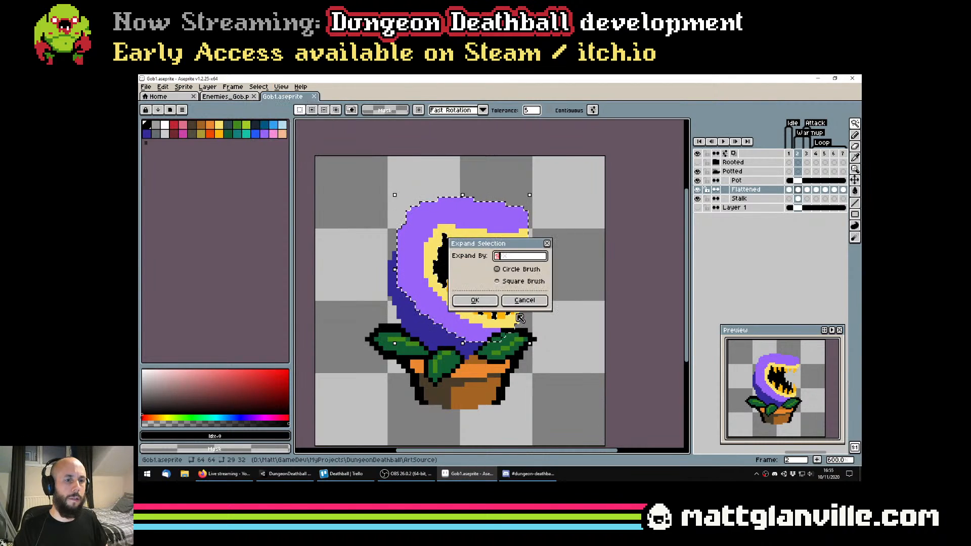
click(475, 300)
Fill the empty border of the expanded selection with black to give the head a two-pixel outline
scroll(484, 289, down, 1)
key(b)
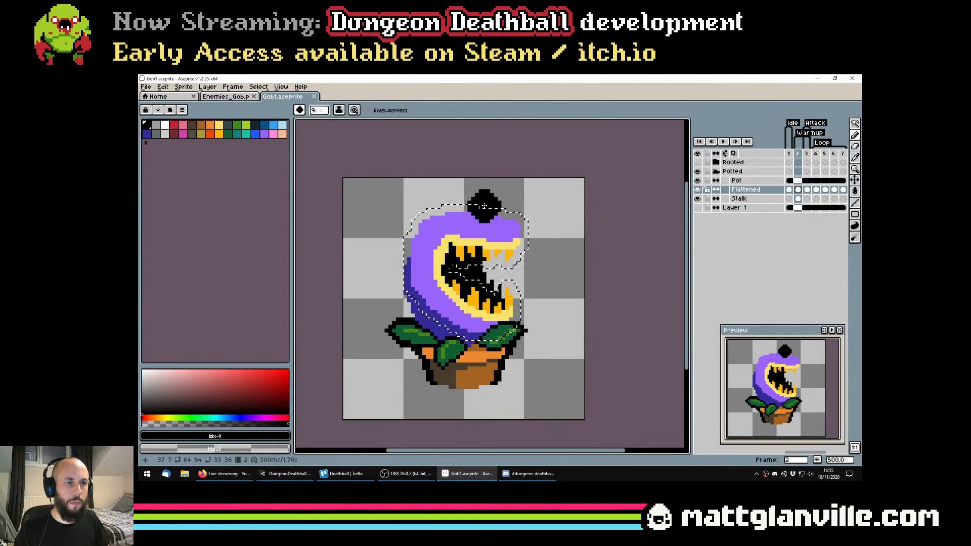
key(minus)
key(minus)
key(minus)
scroll(491, 211, up, 1)
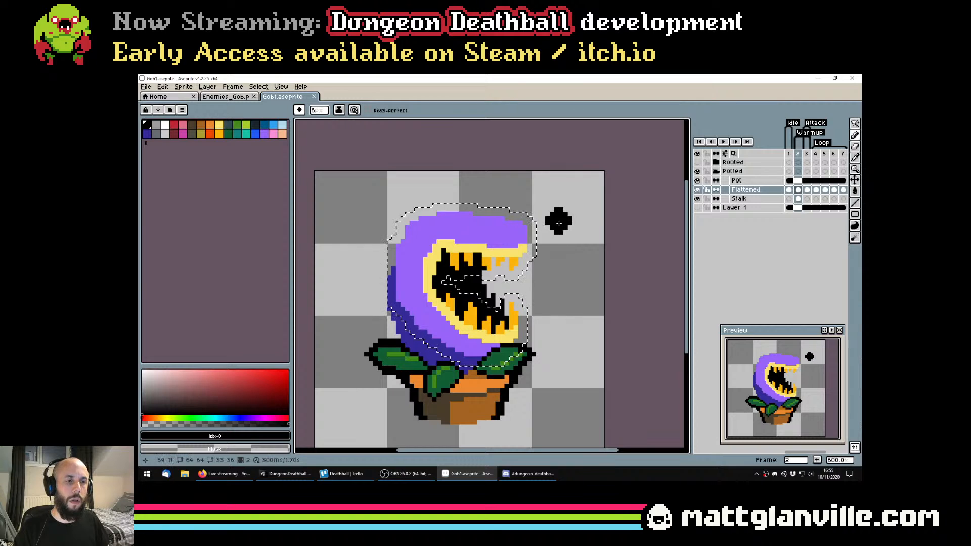
scroll(538, 275, up, 1)
key(g)
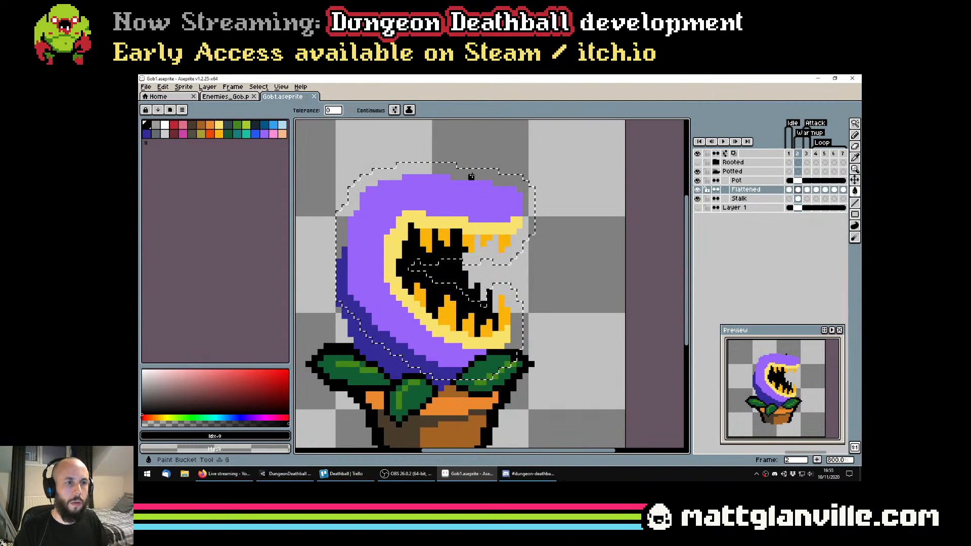
click(477, 189)
scroll(476, 189, down, 1)
scroll(496, 213, up, 1)
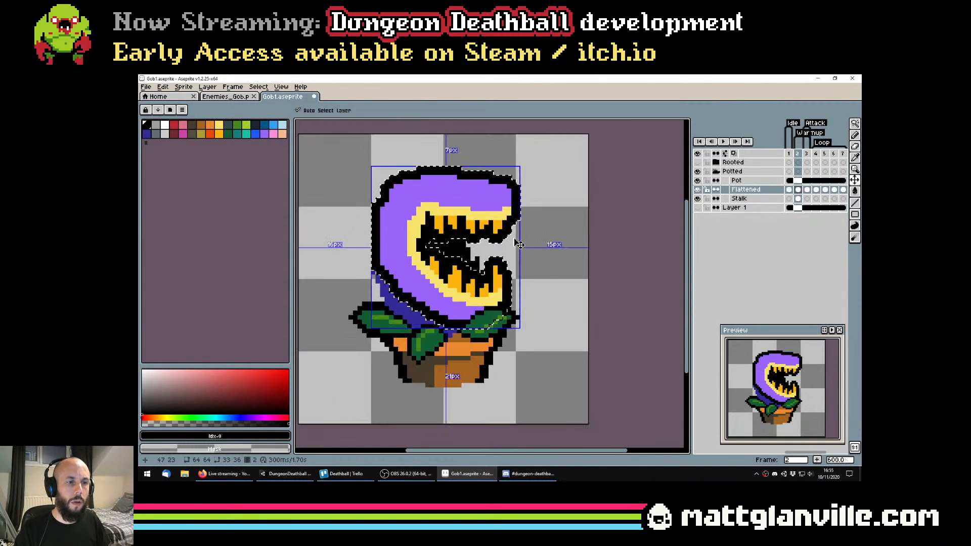
Undo the black outline fill, inspect the gaps around the upper jaw's teeth, and reapply the fill
key(ctrl+z)
scroll(514, 239, up, 2)
scroll(504, 338, down, 3)
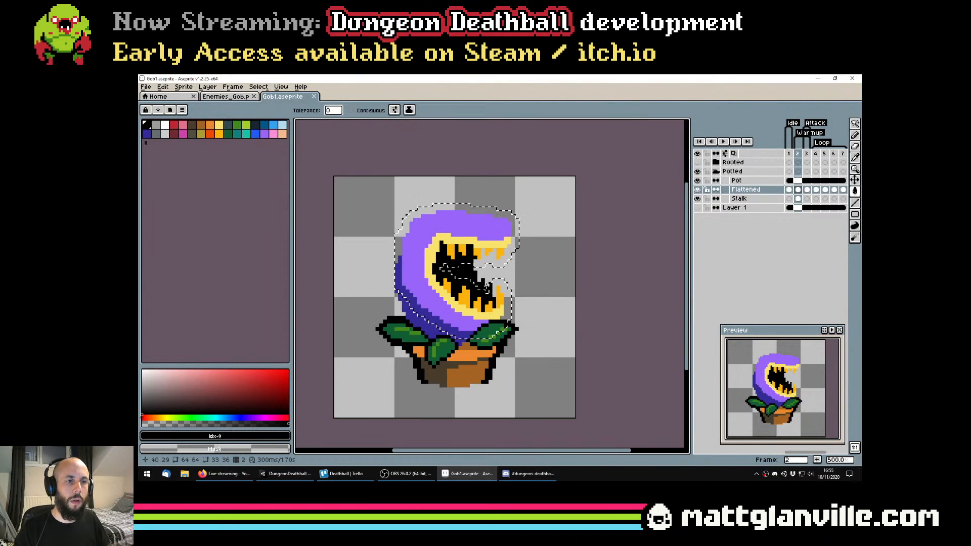
scroll(513, 295, up, 3)
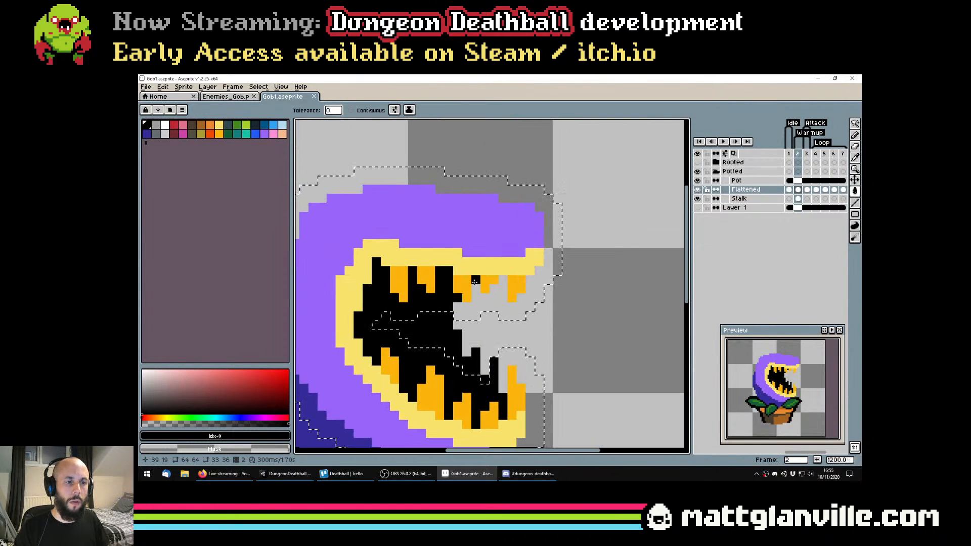
scroll(512, 294, down, 2)
scroll(504, 298, down, 5)
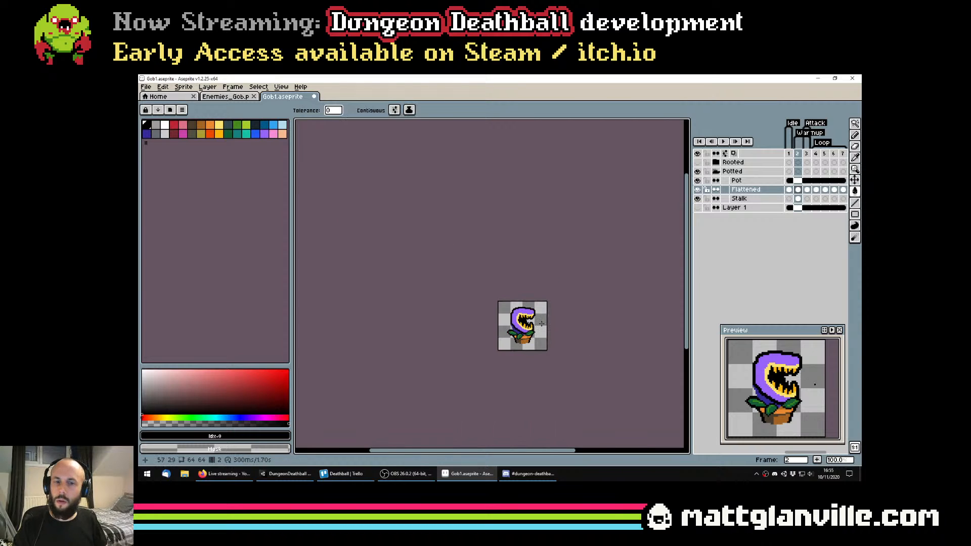
Step from frame 1 to frame 3 to compare the outlined head with its neighbouring frames
click(789, 190)
key(Right)
key(Right)
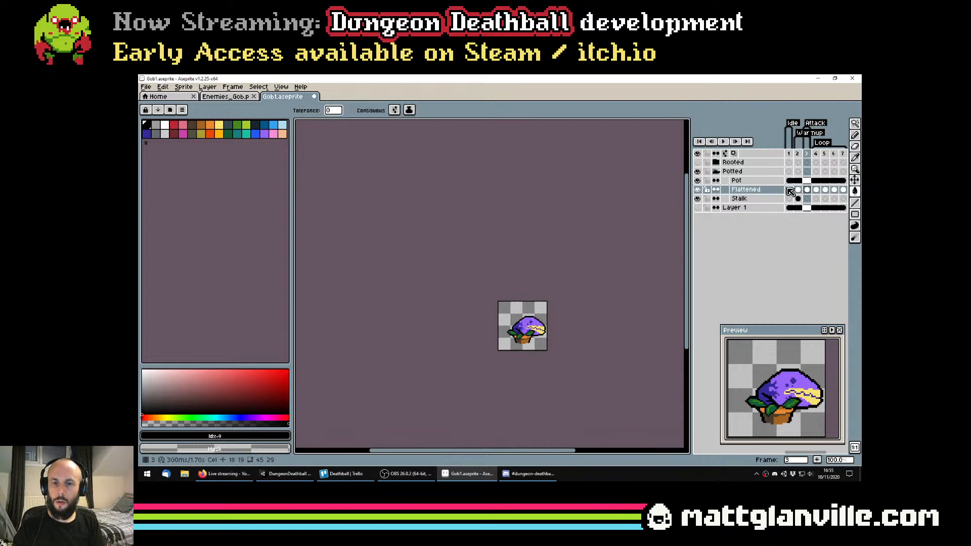
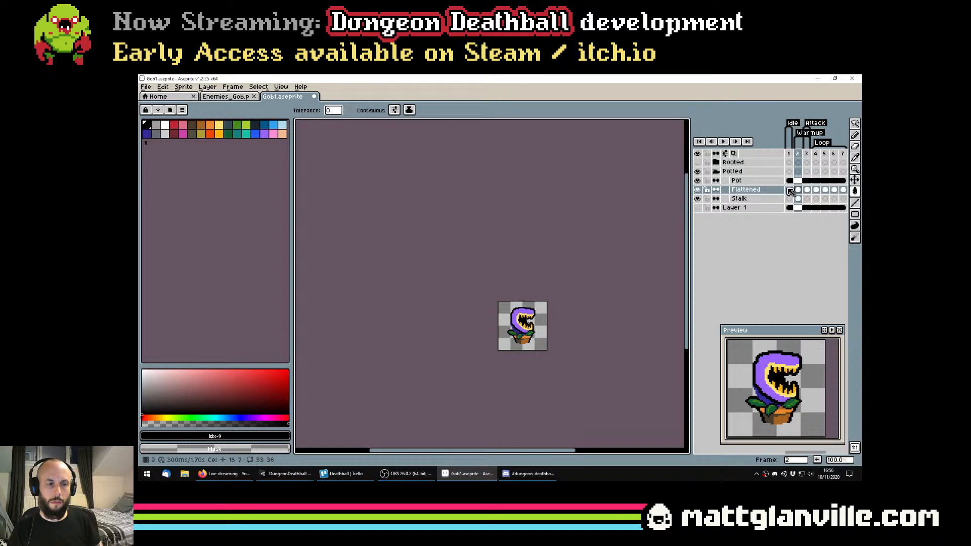
Flip repeatedly between frames 1, 2 and 3 to compare the outlined open-mouth head with its neighbouring poses
key(Right)
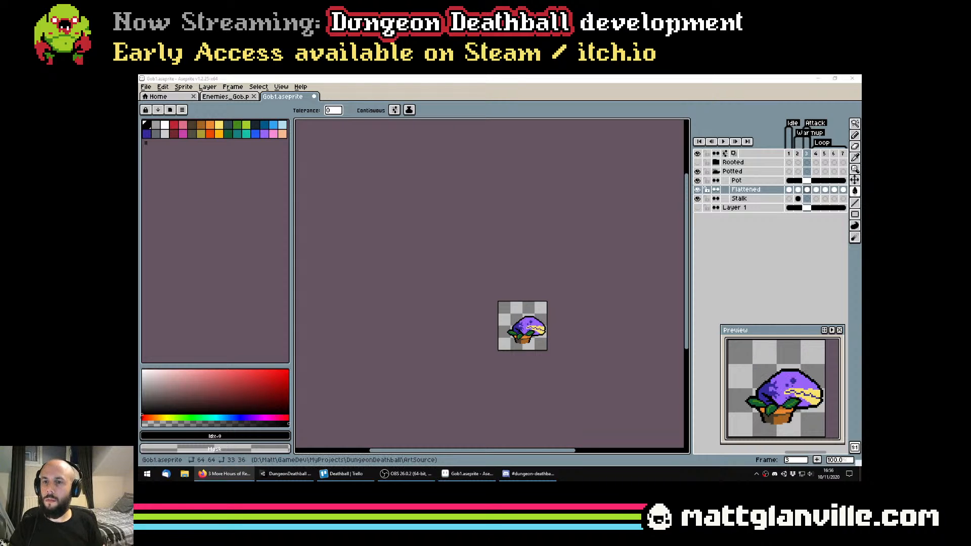
scroll(549, 286, down, 1)
drag(556, 289, 522, 278)
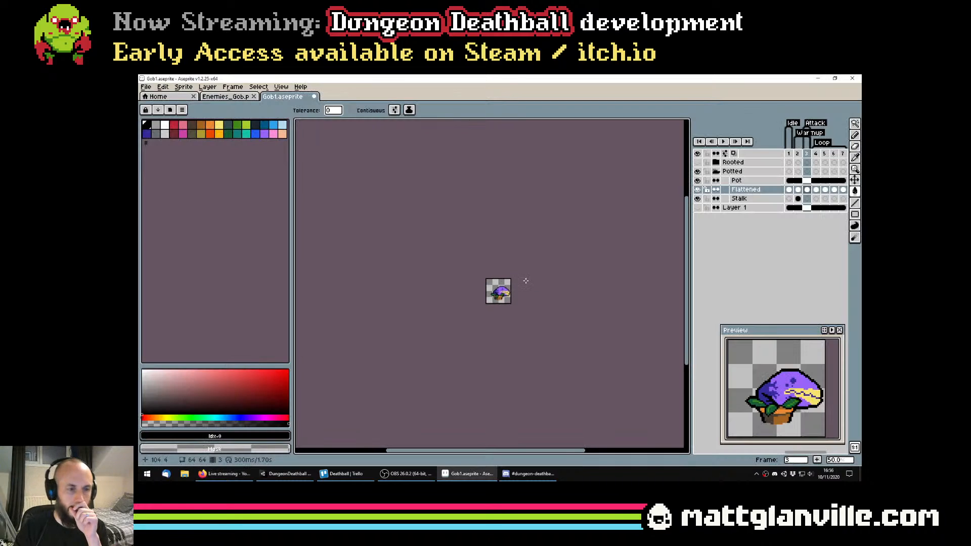
scroll(509, 277, up, 2)
key(Left)
key(Left)
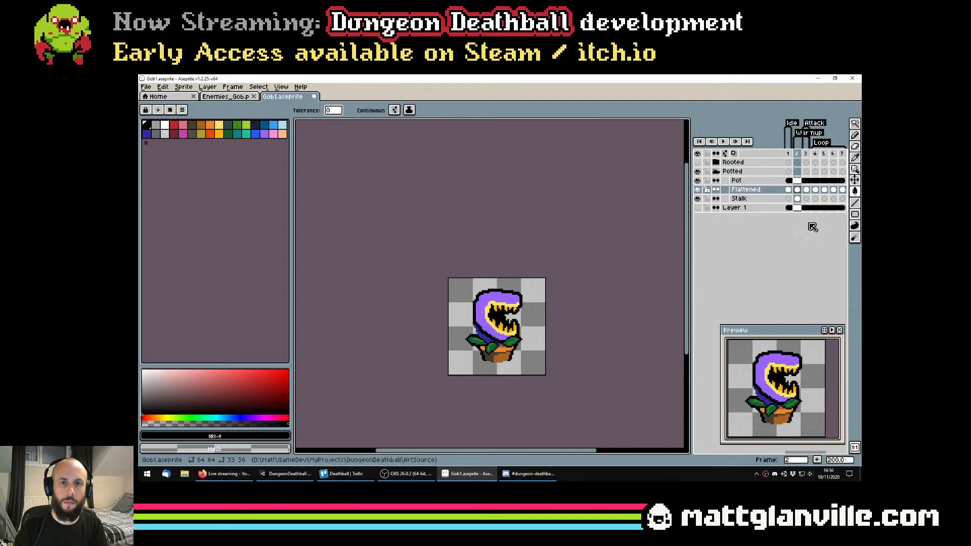
key(Right)
key(Left)
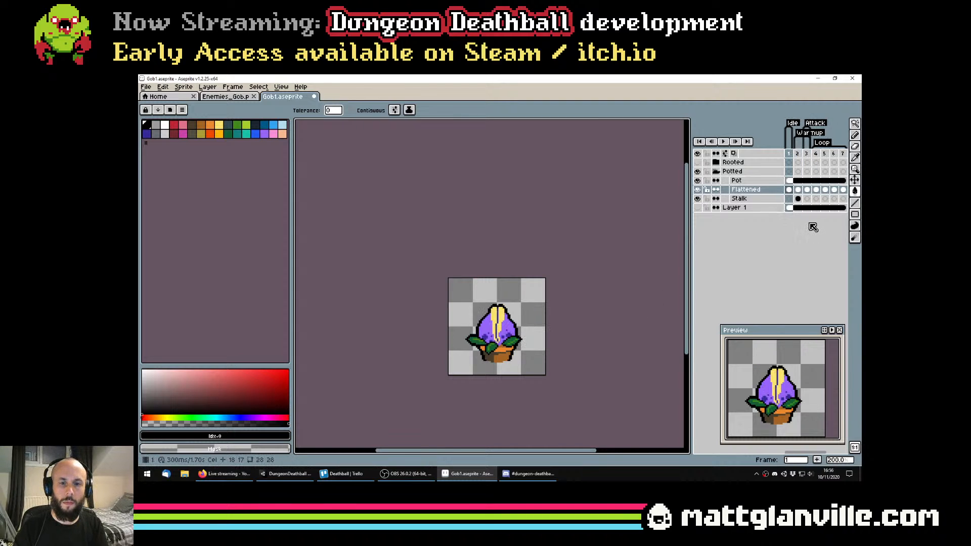
key(Right)
key(Right)
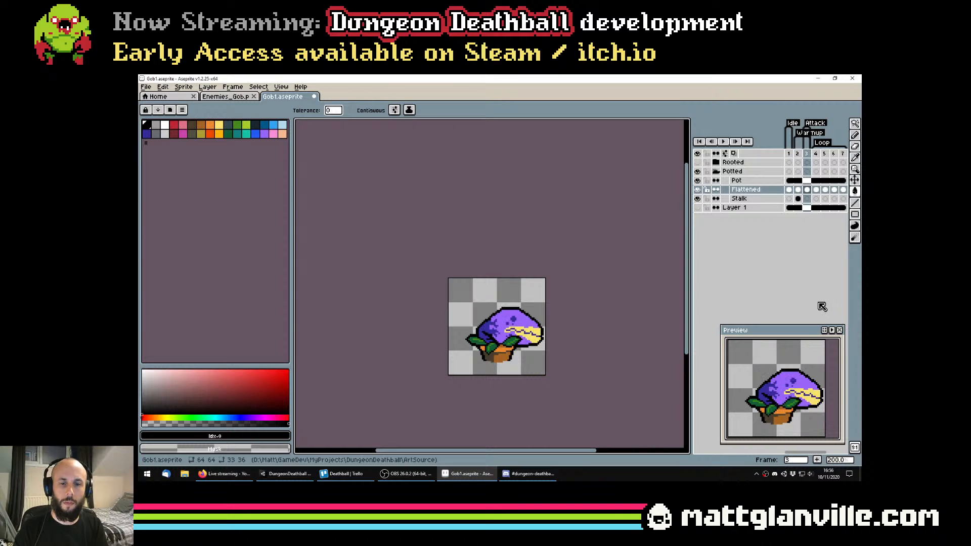
key(Left)
key(Right)
key(Left)
key(Left)
key(Right)
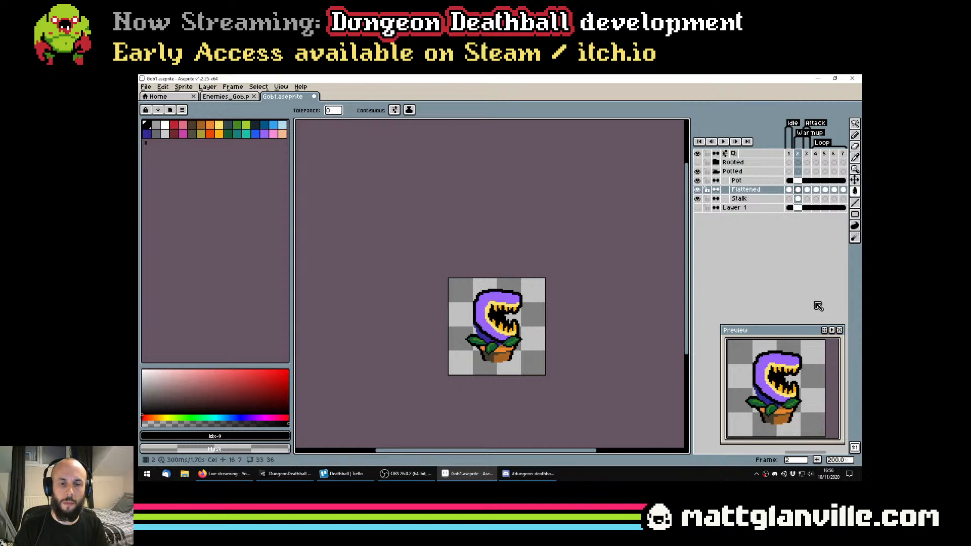
key(Right)
key(Right)
key(Left)
key(Left)
key(Left)
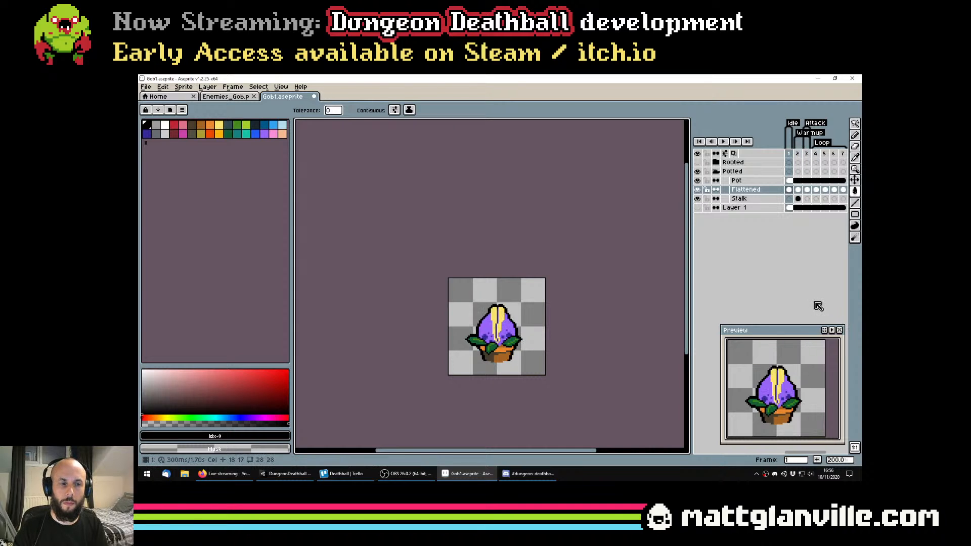
key(Right)
key(Right)
key(Left)
key(Right)
key(Left)
key(Left)
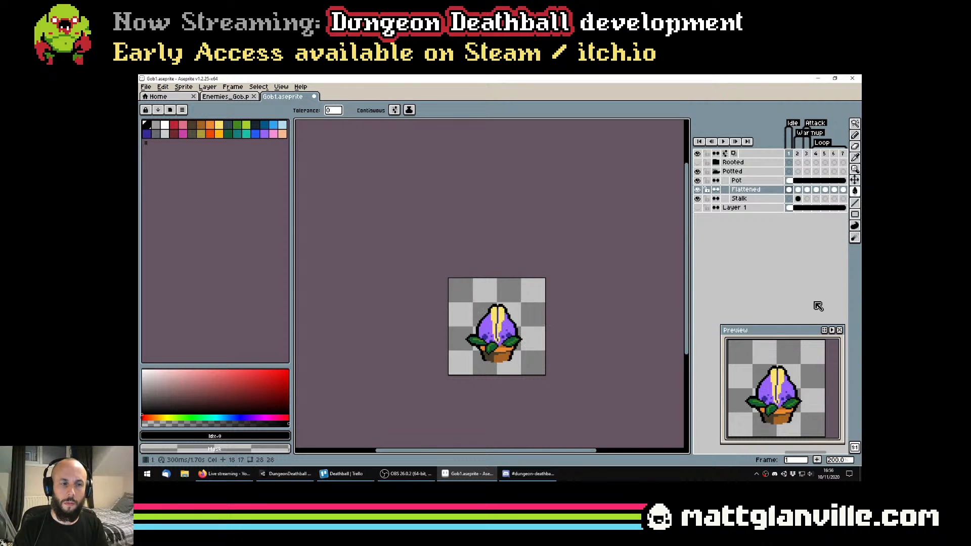
key(Right)
key(Right)
key(Left)
key(Left)
key(Right)
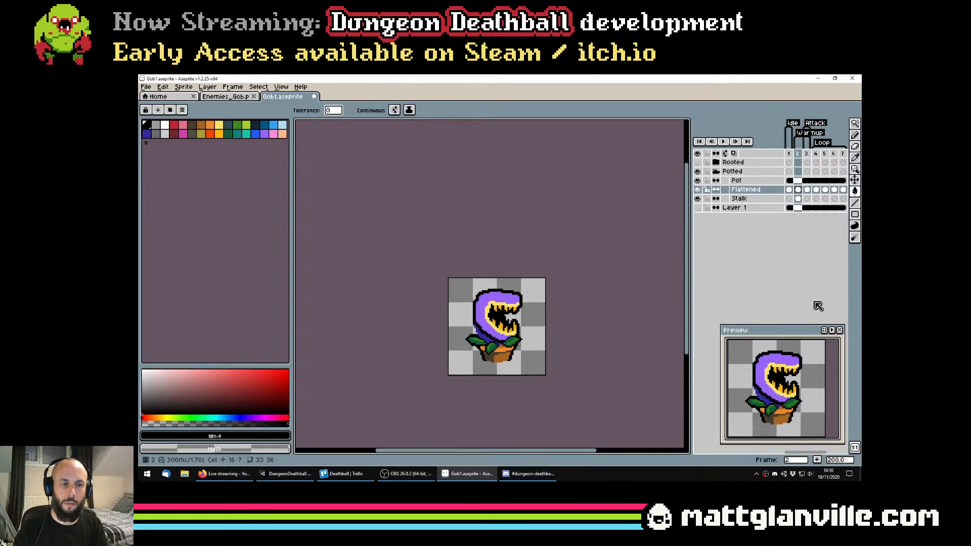
key(Right)
key(Left)
key(Left)
key(Right)
key(Right)
key(Left)
key(Left)
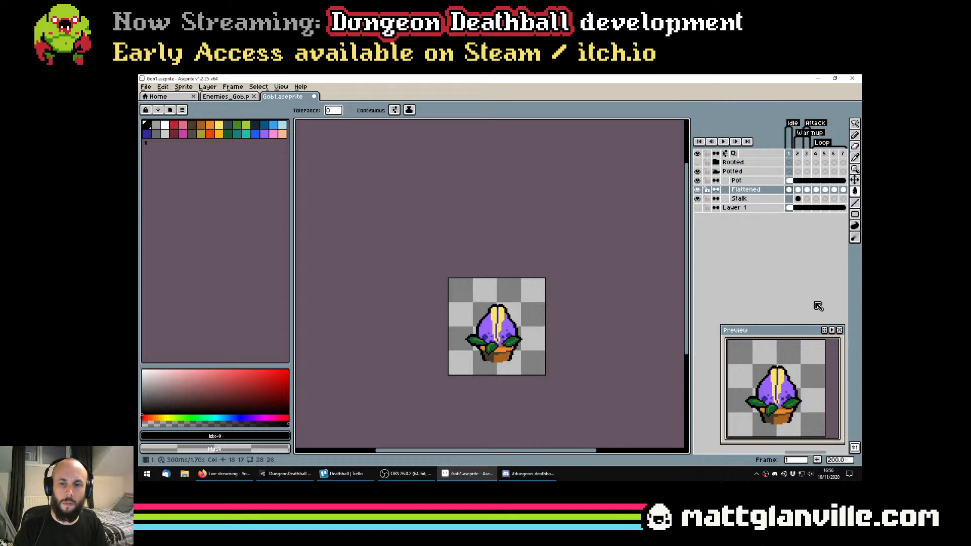
key(Right)
key(Right)
key(Left)
key(Left)
key(Right)
key(Right)
key(Left)
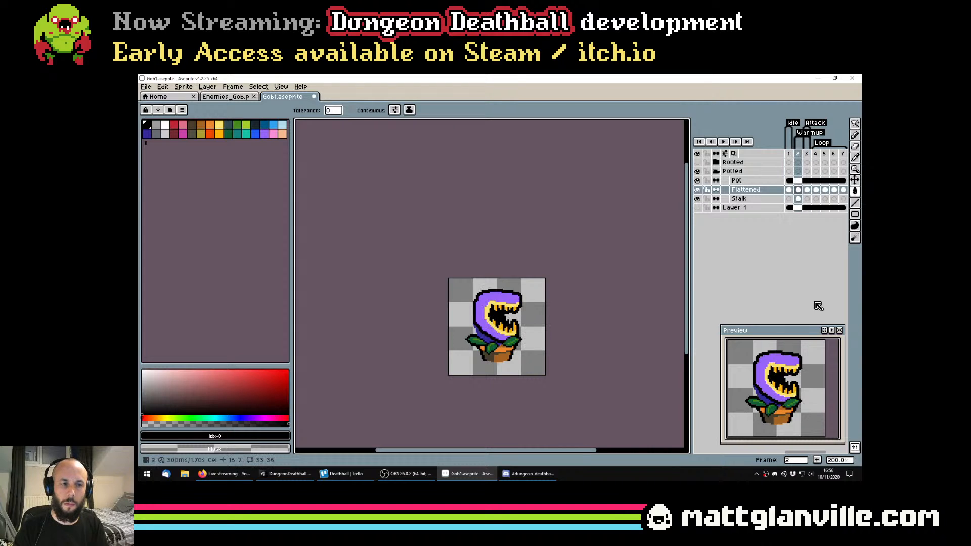
key(Left)
key(Right)
key(Right)
key(Left)
key(Left)
key(Right)
key(Right)
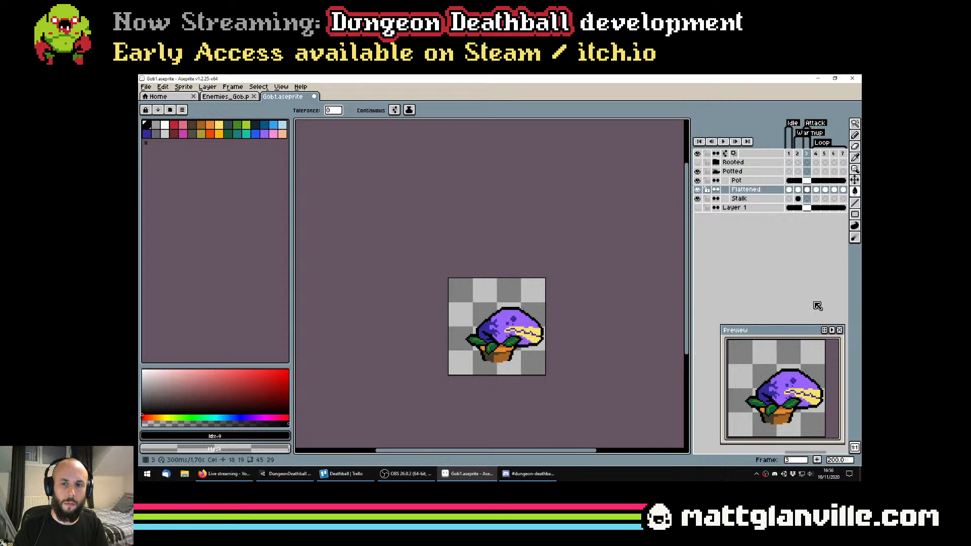
key(Right)
key(Left)
key(Left)
key(Left)
key(Right)
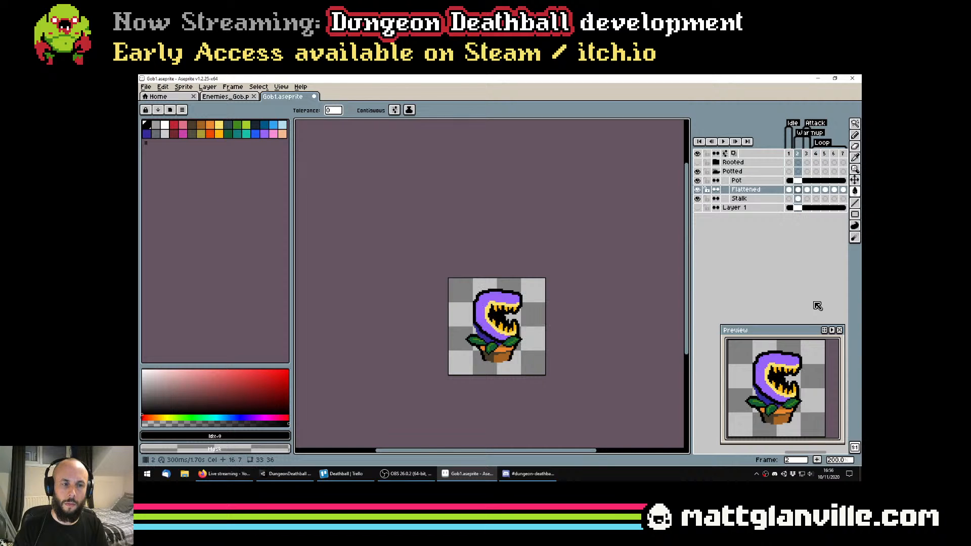
key(Right)
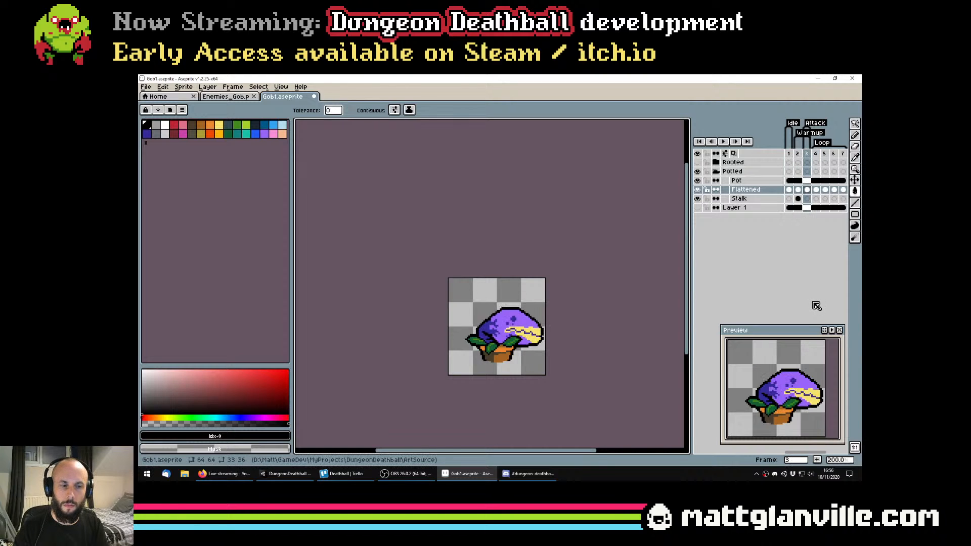
key(Left)
key(Left)
key(Right)
key(Right)
key(Left)
Undo the two-pixel black outline fill and the selection expansion around the head on frame 2
scroll(539, 353, up, 1)
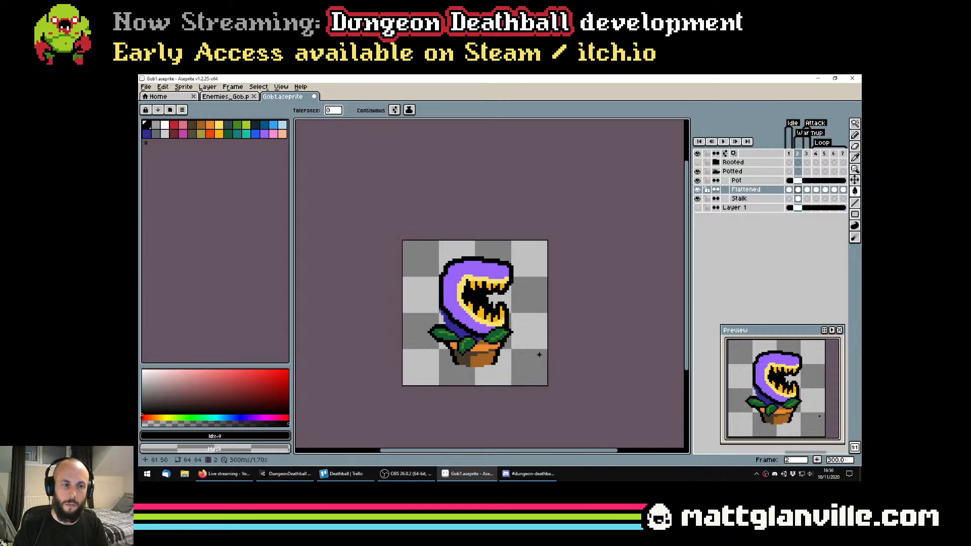
scroll(539, 355, up, 1)
scroll(566, 338, down, 1)
scroll(586, 328, up, 2)
scroll(610, 318, down, 2)
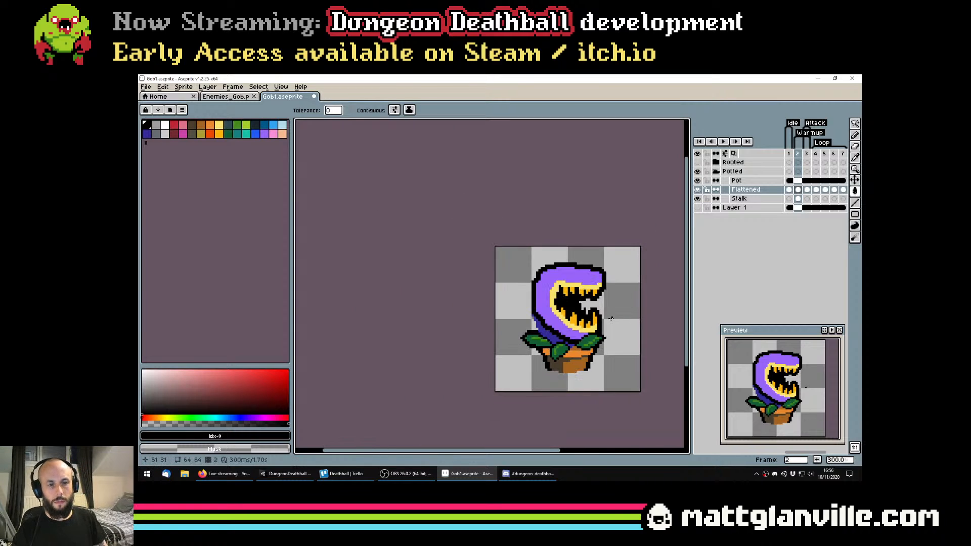
scroll(610, 318, up, 2)
key(ctrl+z)
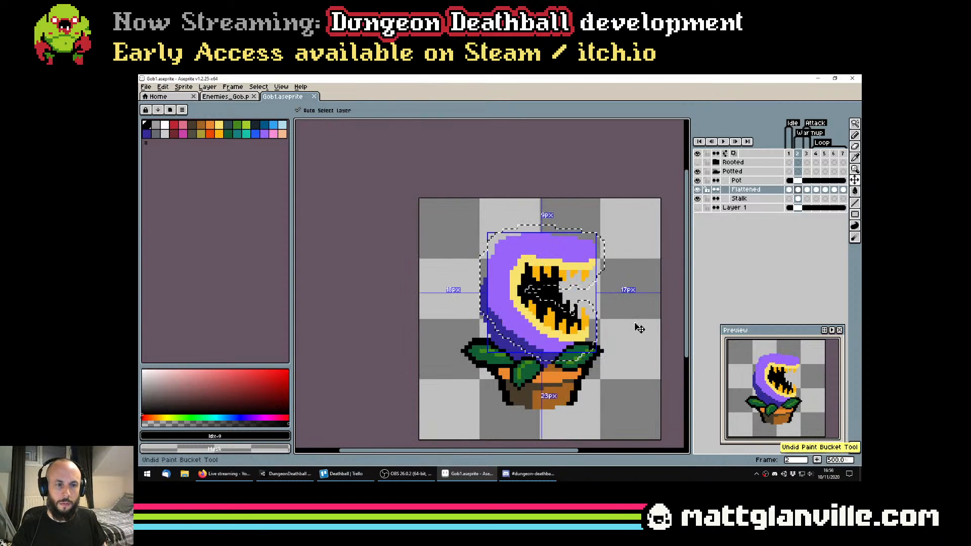
key(ctrl+z)
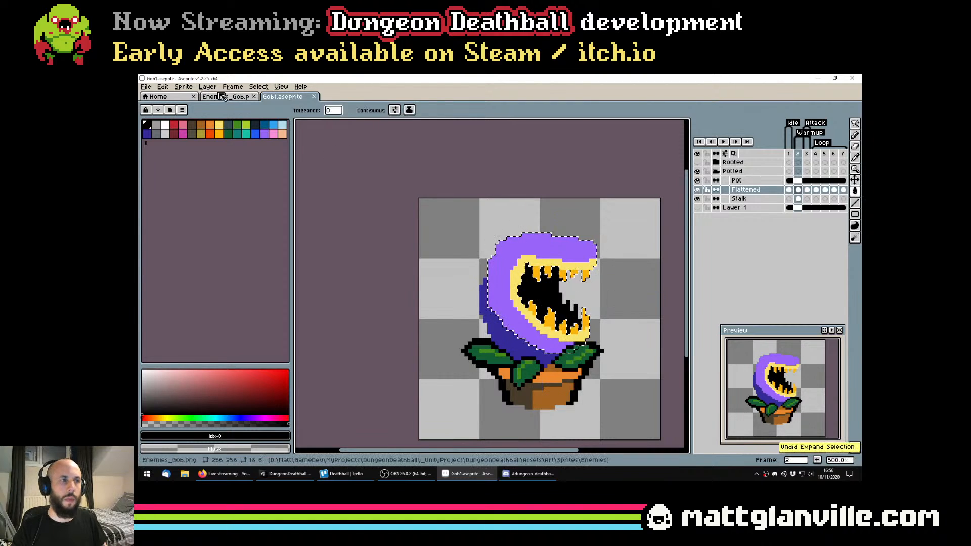
Expand the head selection by 1 pixel and fill its empty border with black
click(252, 90)
mouse_move(283, 142)
click(349, 150)
click(492, 294)
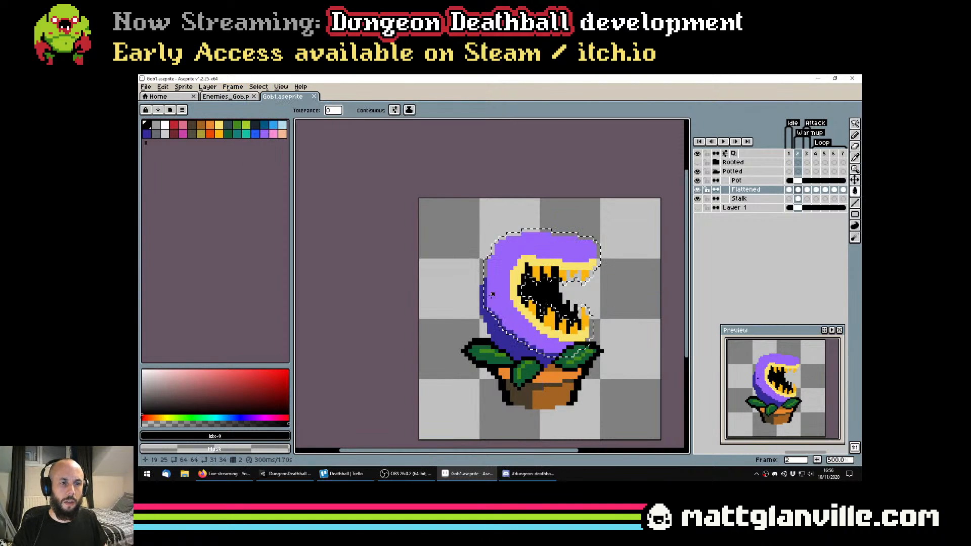
scroll(591, 286, up, 1)
scroll(595, 264, down, 2)
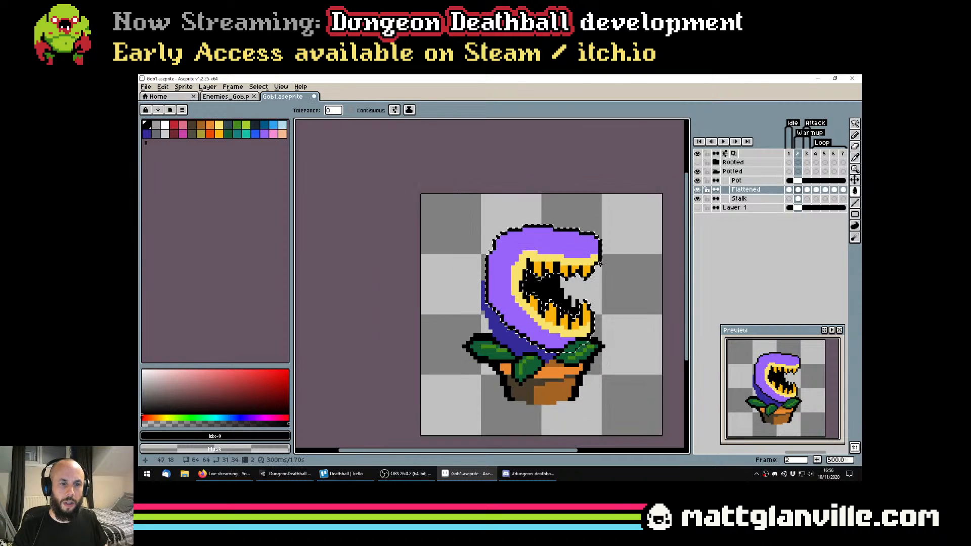
Expand the selection around the outlined head by one more pixel
click(259, 86)
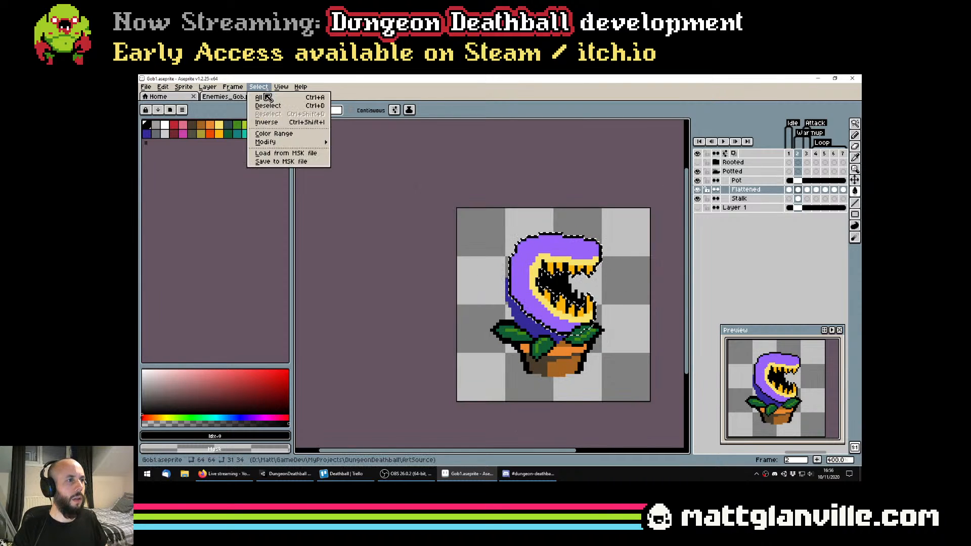
mouse_move(283, 143)
click(343, 151)
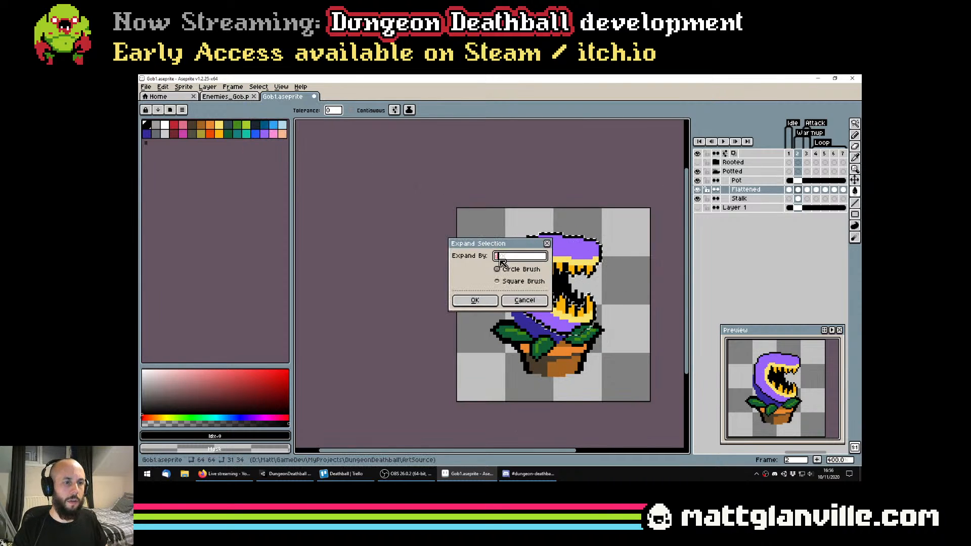
click(493, 299)
Turn on contiguous filling and fill the new outer border black around the head's top and back, leaving the mouth opening unfilled
click(350, 110)
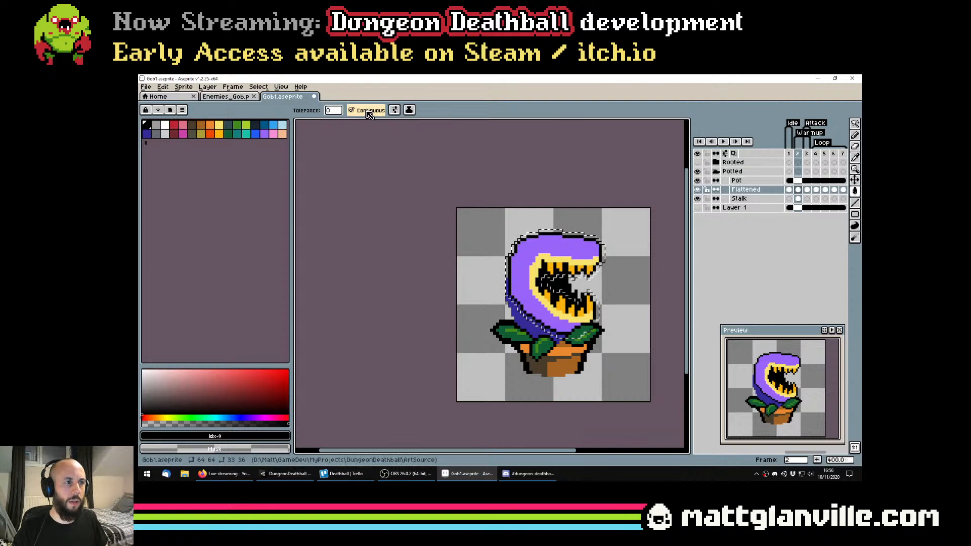
scroll(542, 231, up, 1)
key(b)
scroll(546, 235, up, 5)
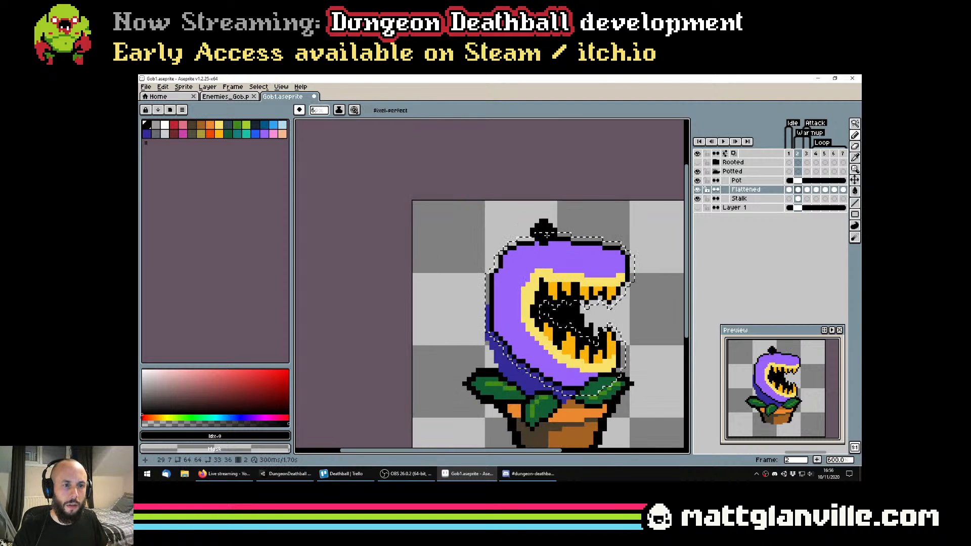
scroll(550, 240, down, 4)
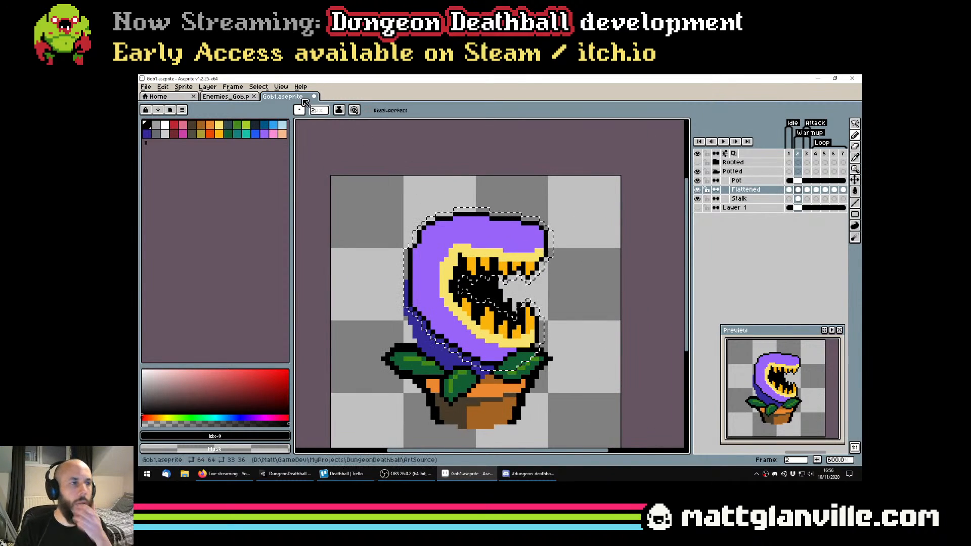
key(w)
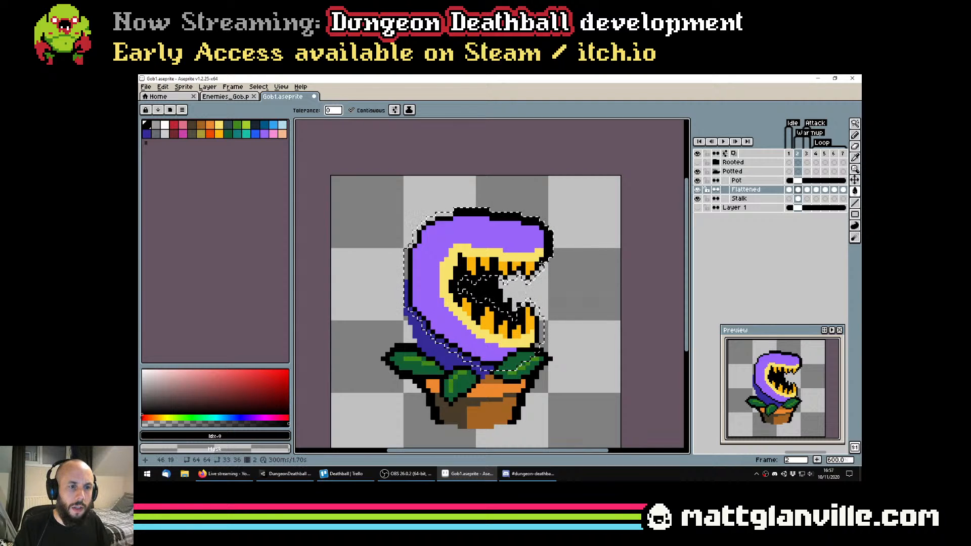
scroll(548, 260, down, 2)
key(ctrl+z)
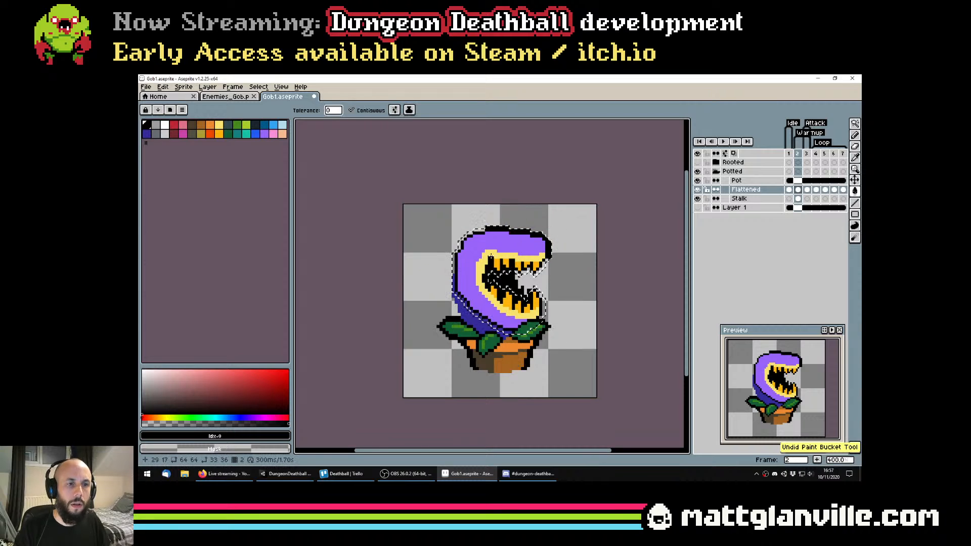
scroll(478, 253, up, 1)
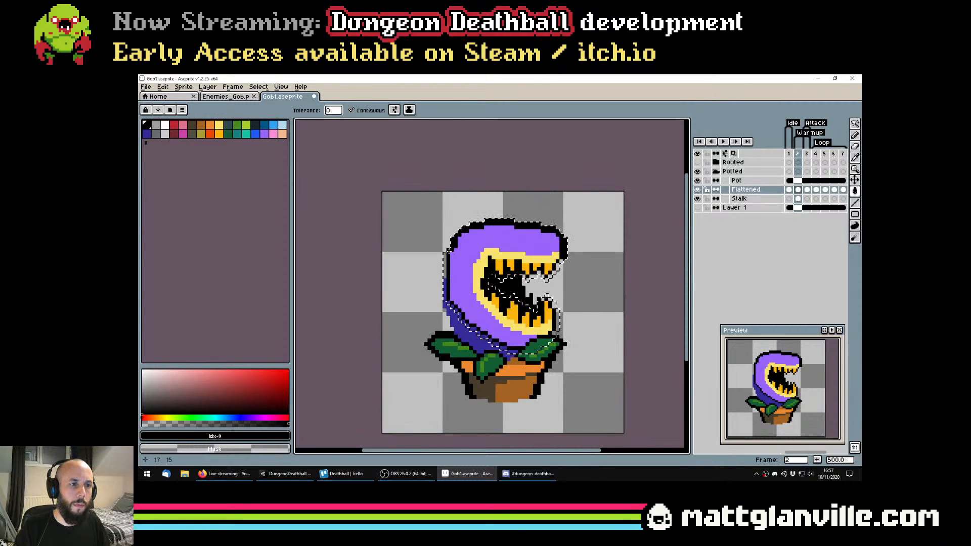
scroll(447, 304, up, 2)
Check the head's outline near the lower jaw, clear the selection and save the file
key(b)
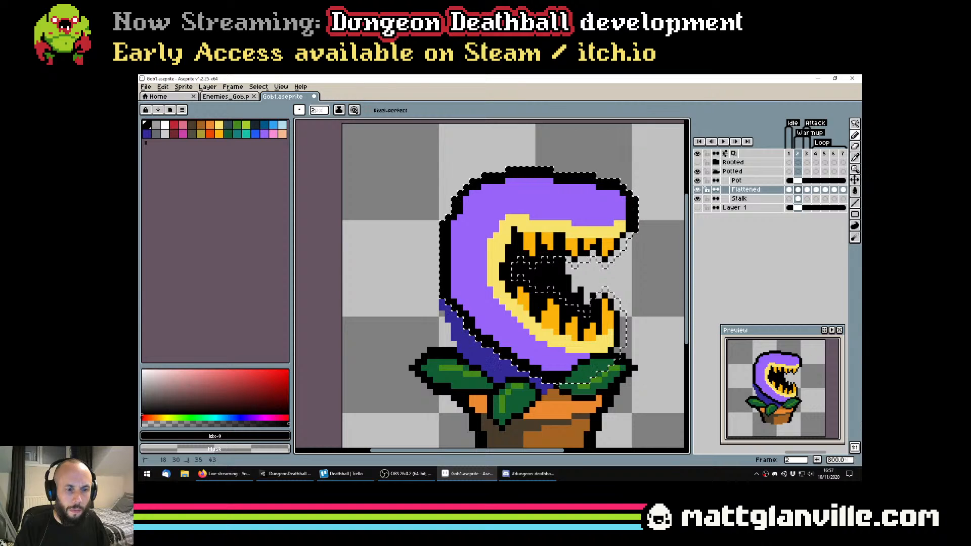
scroll(617, 351, down, 1)
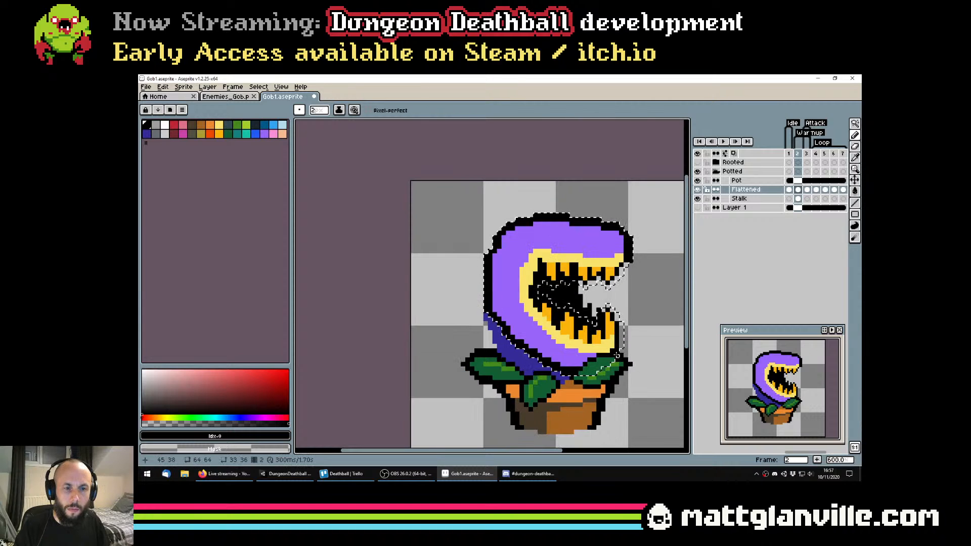
scroll(624, 347, down, 1)
scroll(574, 352, down, 4)
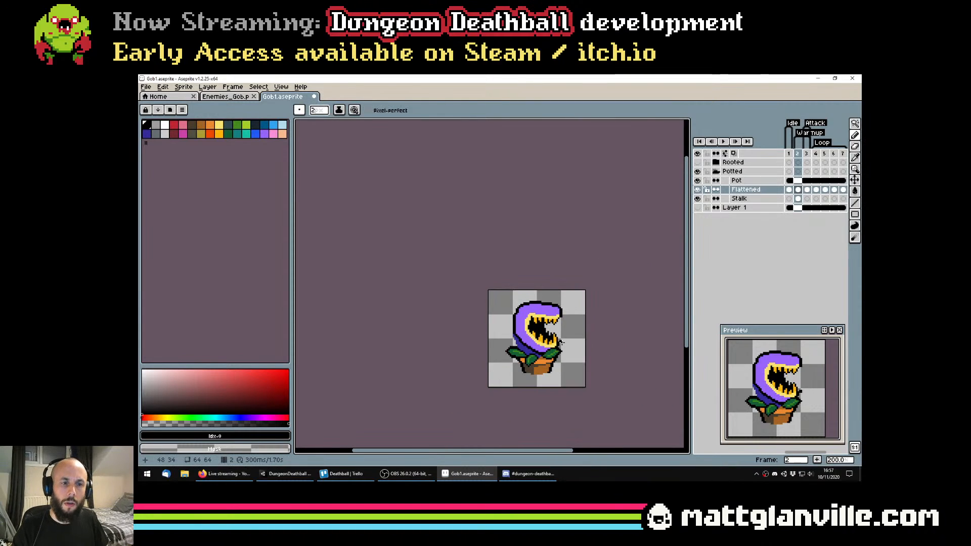
scroll(560, 341, up, 1)
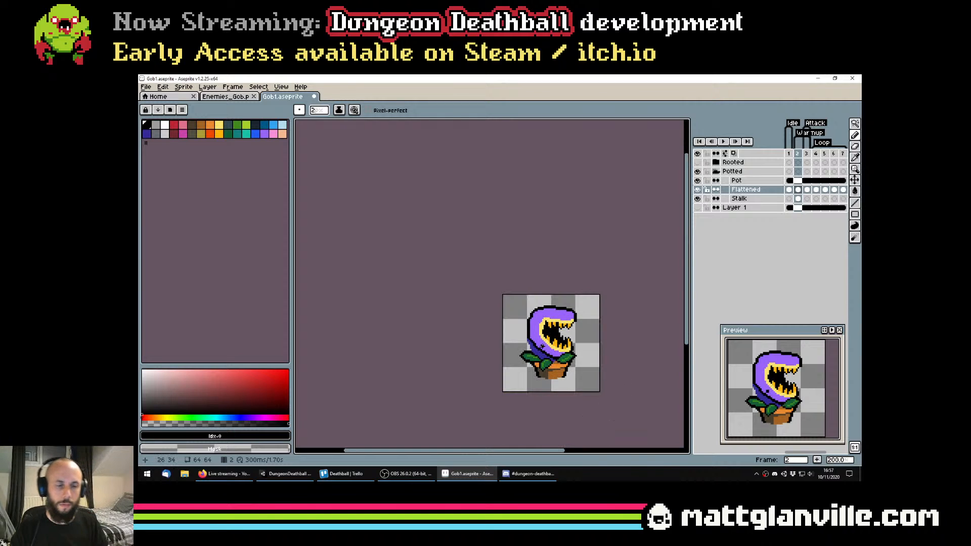
scroll(542, 346, up, 3)
drag(535, 357, 455, 324)
key(ctrl+s)
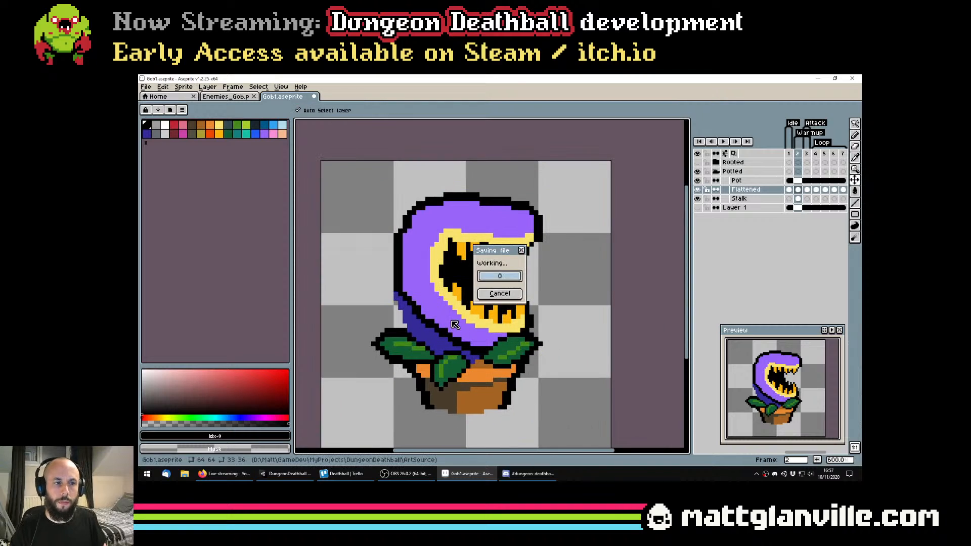
Add a black outside outline to the stalk in frame 2 on the Stalk layer
click(755, 198)
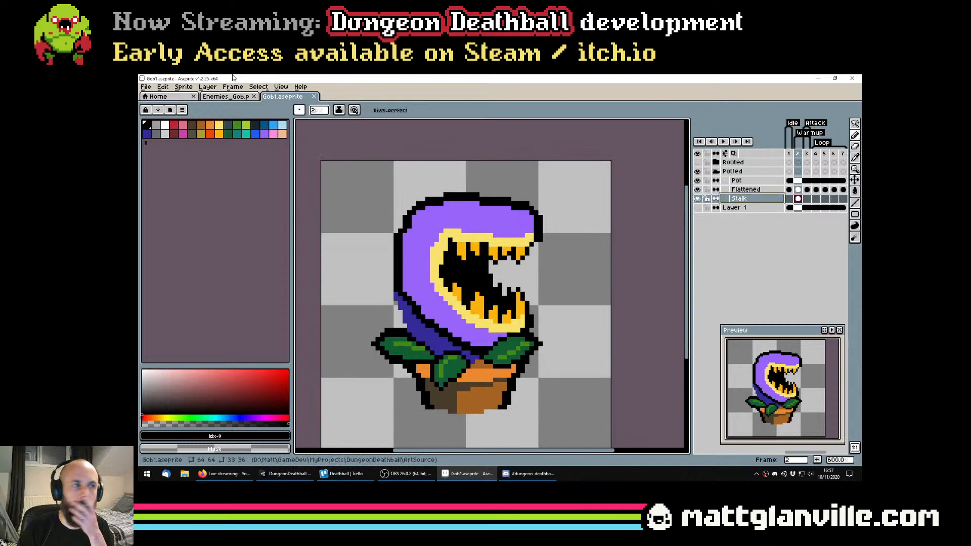
key(shift+o)
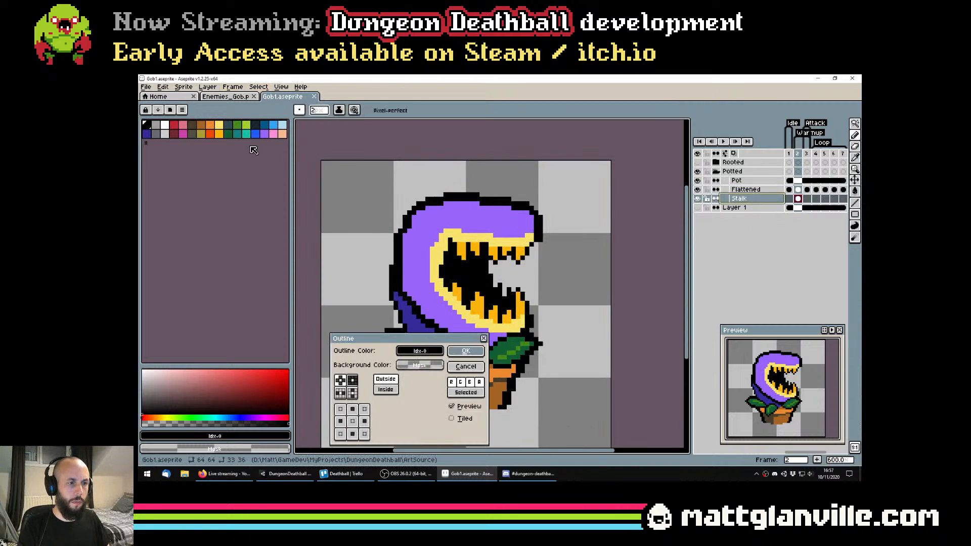
key(Return)
scroll(359, 275, down, 3)
drag(357, 270, 421, 261)
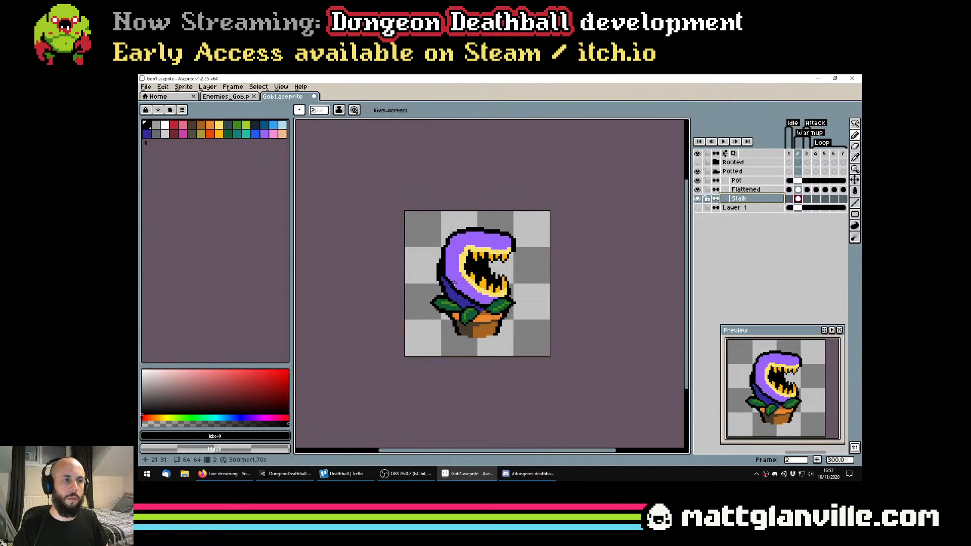
Try to extend the purple at the back of the head on the Flattened layer of frame 2
scroll(421, 261, up, 3)
click(798, 189)
scroll(476, 286, up, 3)
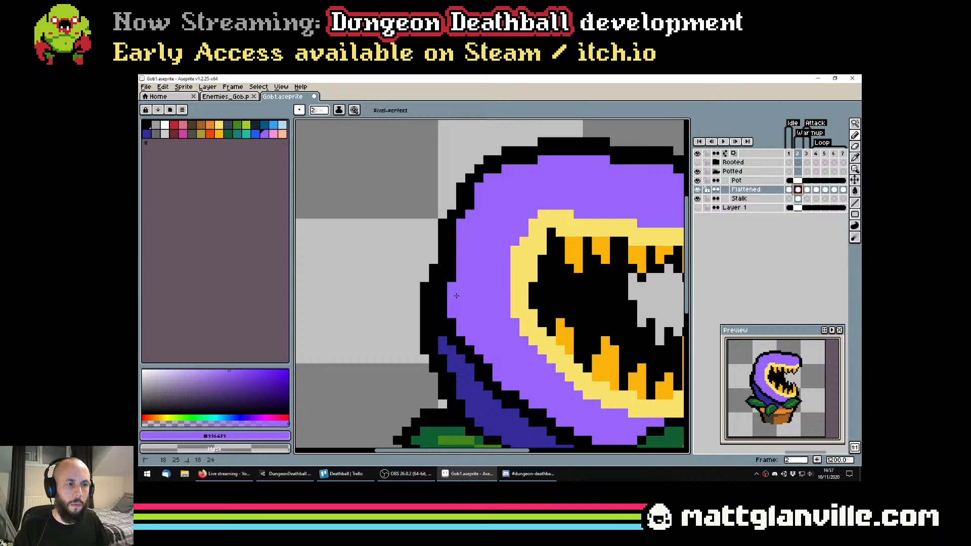
scroll(456, 296, down, 7)
scroll(456, 296, up, 1)
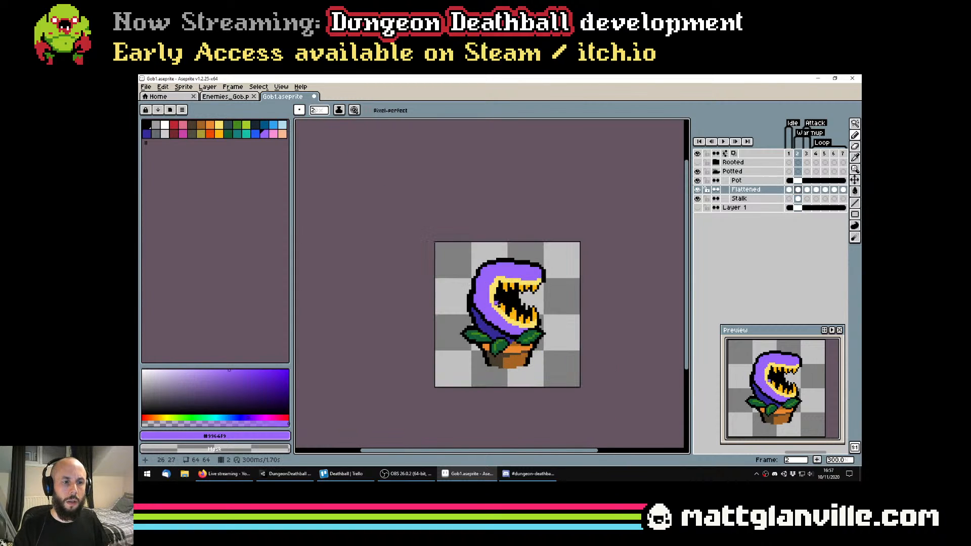
Try repositioning the outlined stalk behind the head, undo the moves and save the file
click(752, 203)
scroll(492, 299, up, 2)
key(v)
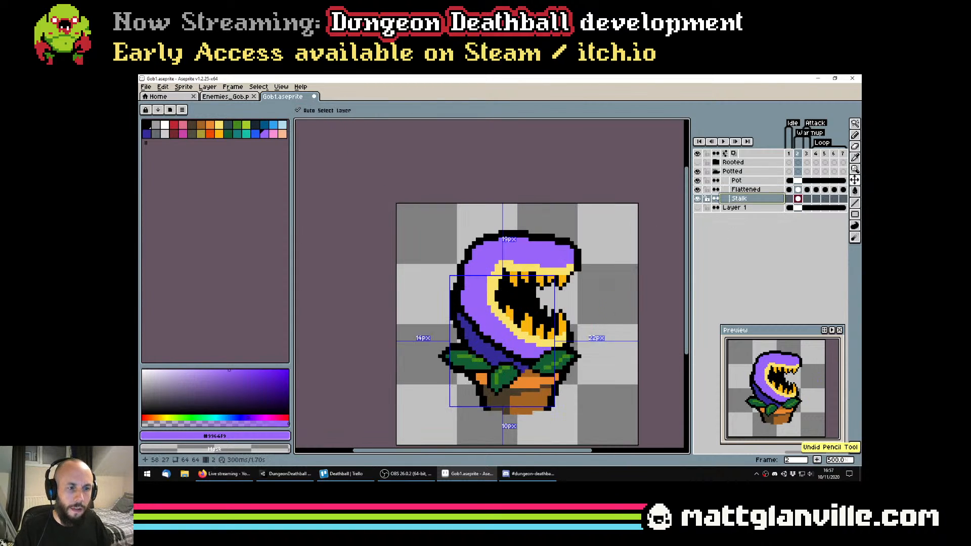
drag(496, 359, 499, 356)
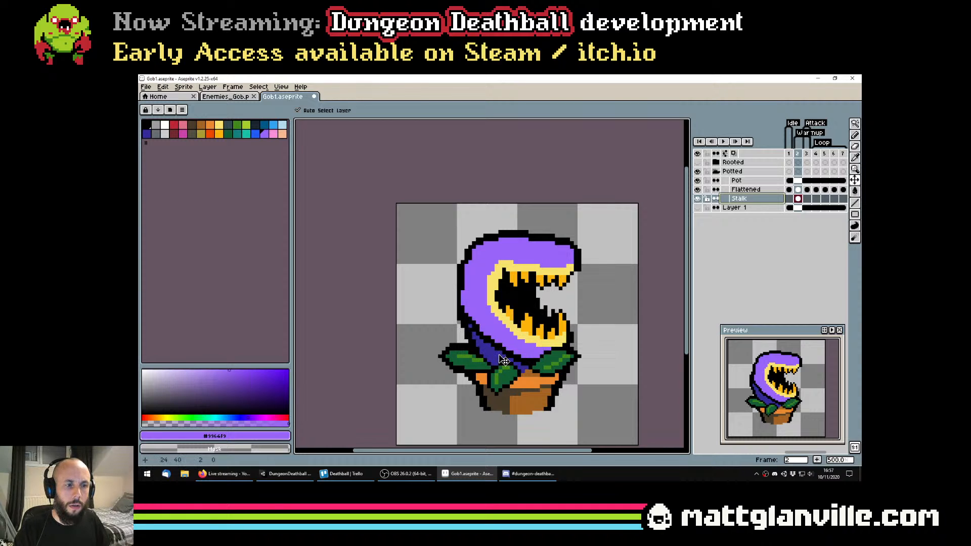
scroll(501, 359, down, 4)
scroll(530, 333, up, 3)
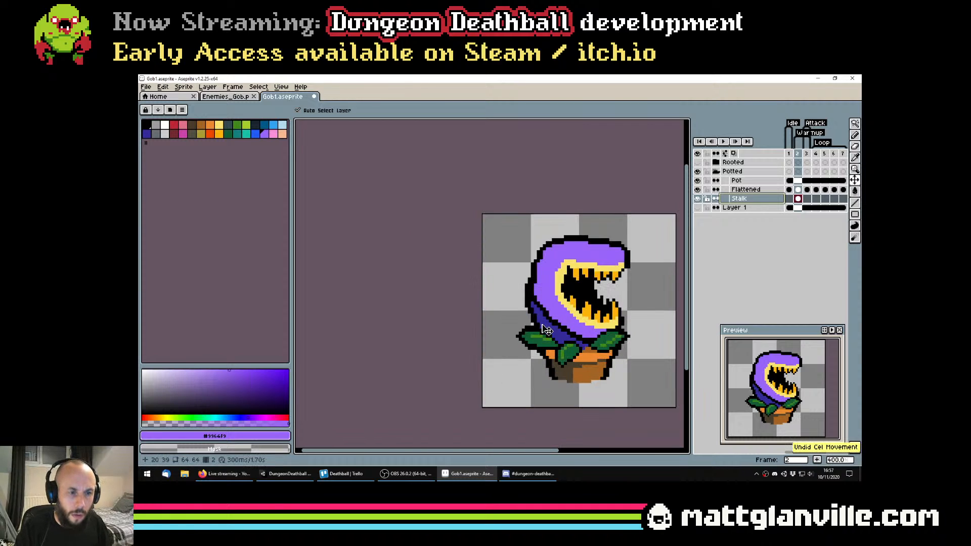
scroll(493, 334, down, 2)
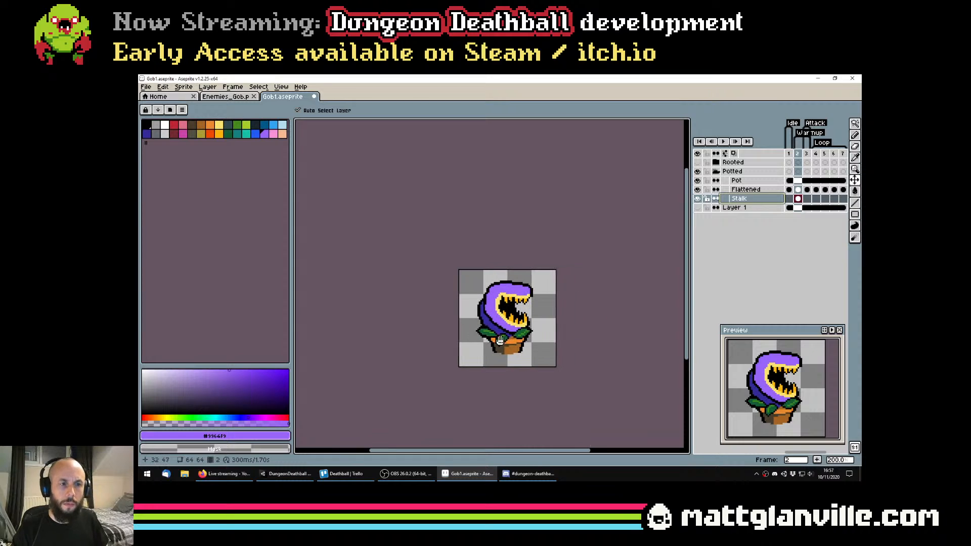
key(ctrl+z)
drag(487, 325, 487, 325)
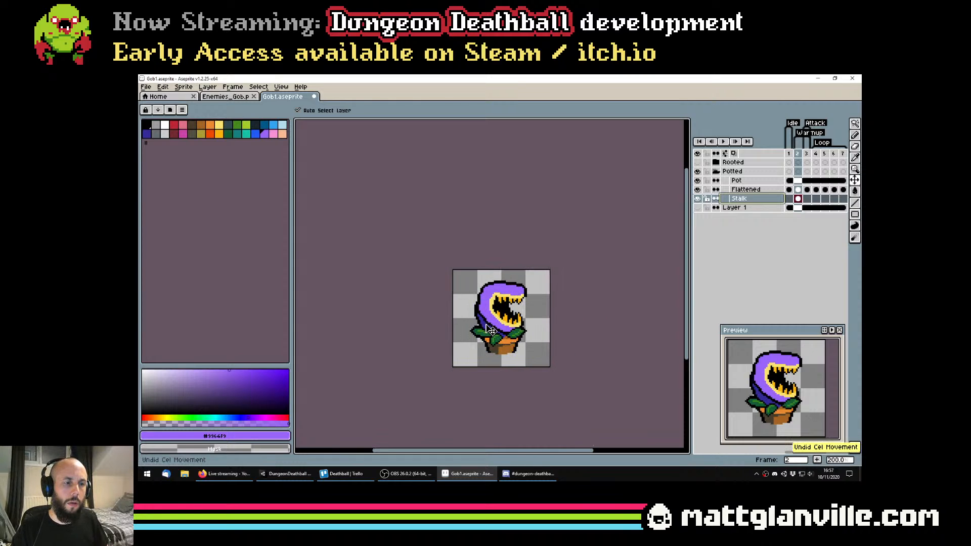
key(ctrl+s)
Try darkening the stalk's upper edge below the head with black pencil strokes, reduce the brush to 1 pixel and save the file
scroll(499, 337, up, 1)
scroll(499, 337, up, 2)
key(b)
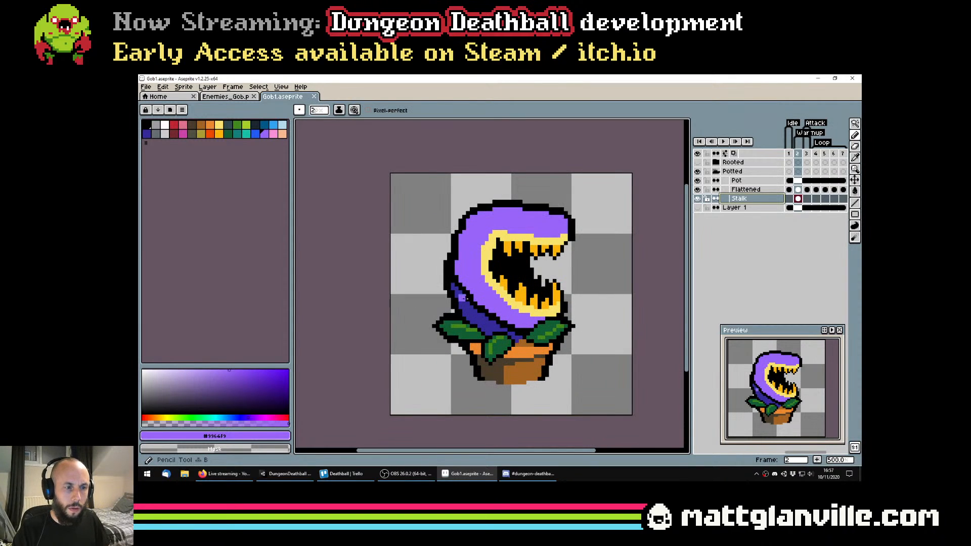
alt+click(461, 290)
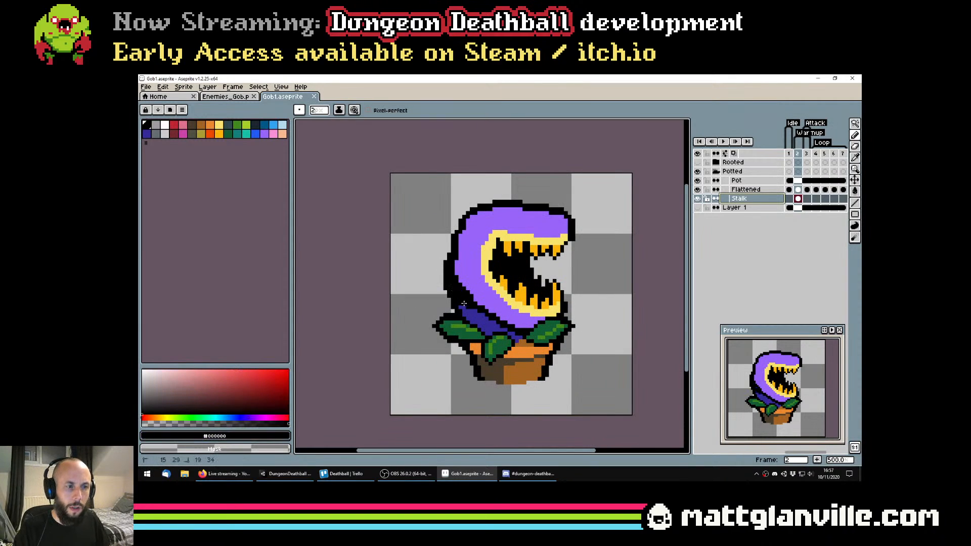
drag(464, 303, 514, 334)
scroll(472, 310, up, 1)
key(ctrl+z)
key(ctrl+z)
key(minus)
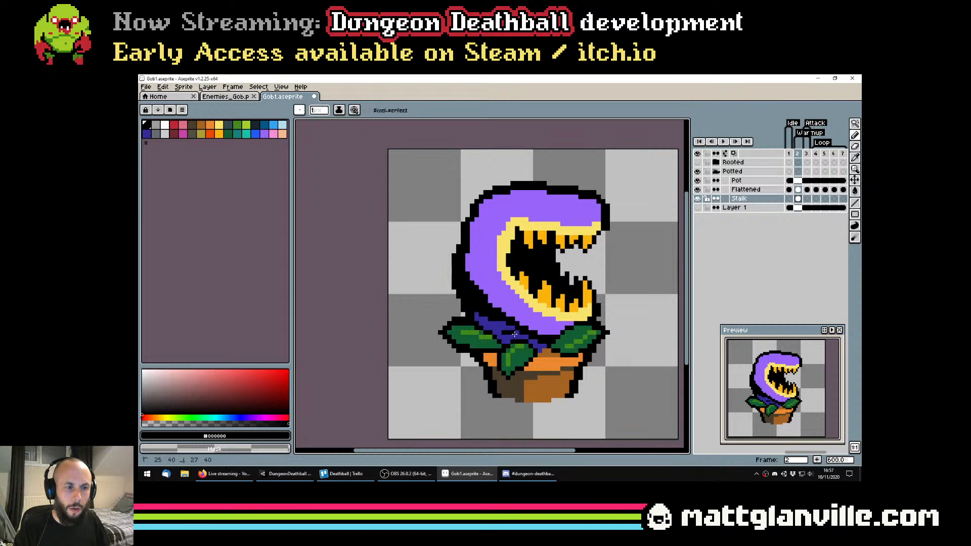
scroll(514, 333, down, 4)
key(ctrl+s)
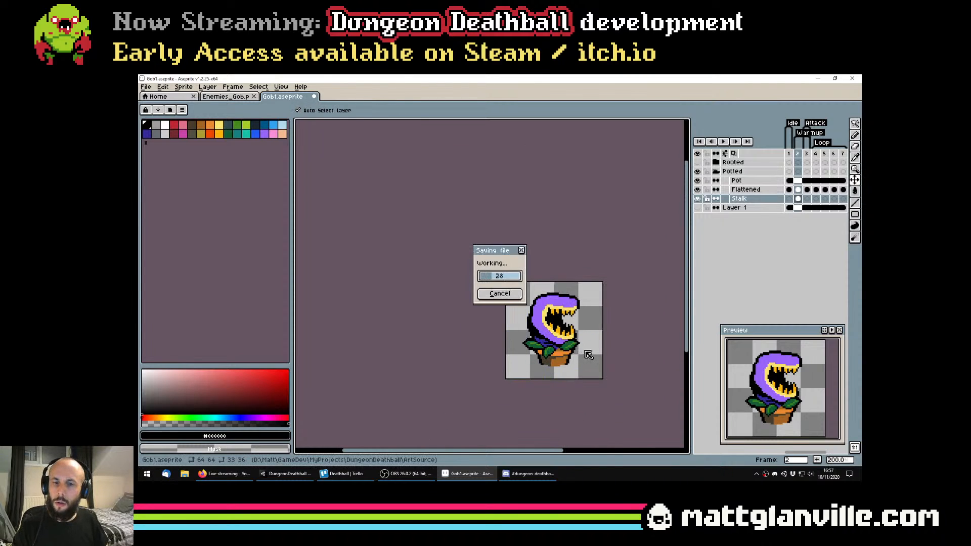
Check the darkened stalk at several sizes and undo the black pencil strokes on it
drag(587, 355, 544, 335)
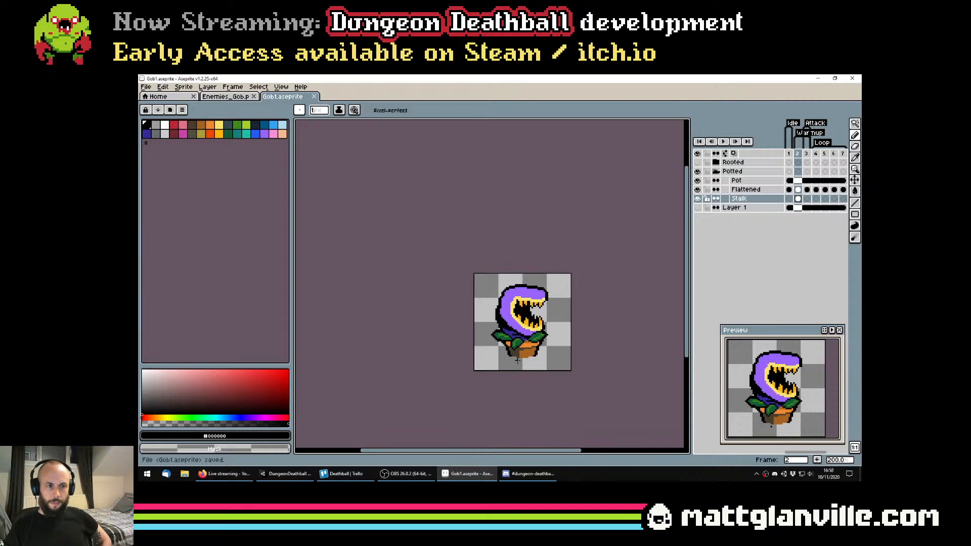
scroll(517, 360, down, 1)
scroll(518, 354, up, 3)
scroll(511, 324, down, 3)
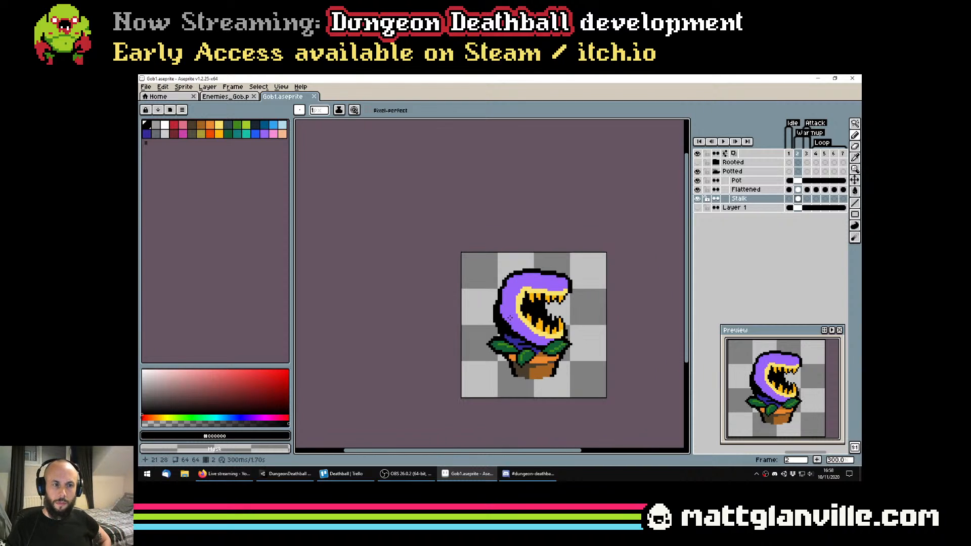
scroll(518, 324, up, 4)
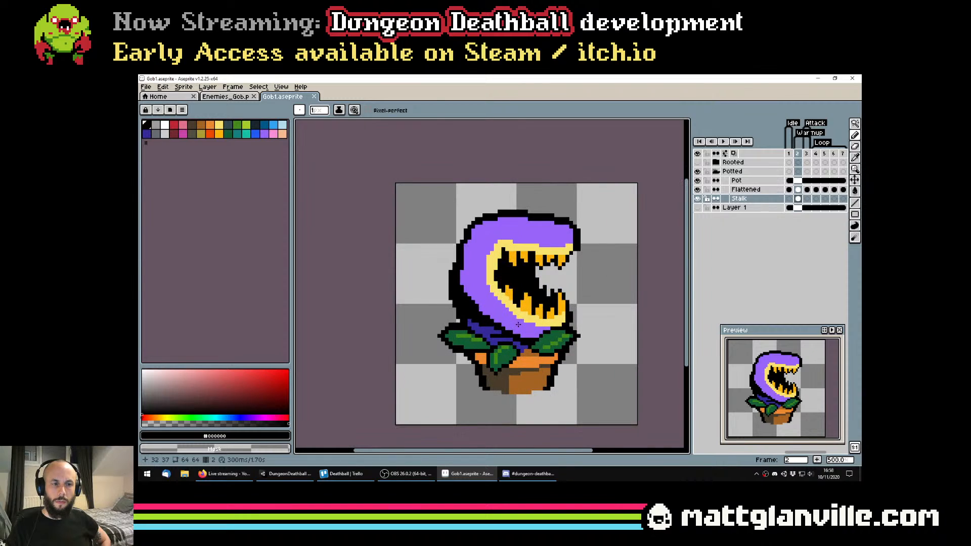
key(ctrl+z)
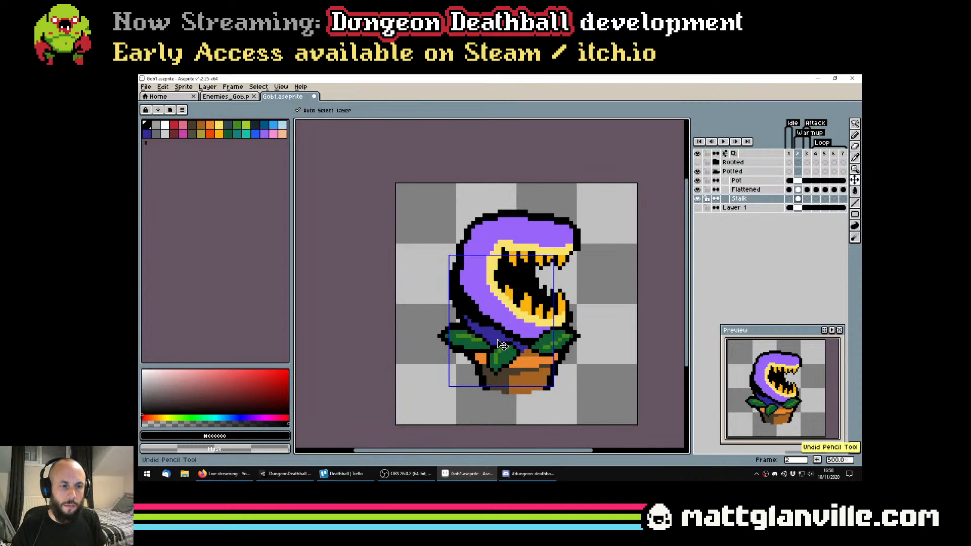
key(ctrl+z)
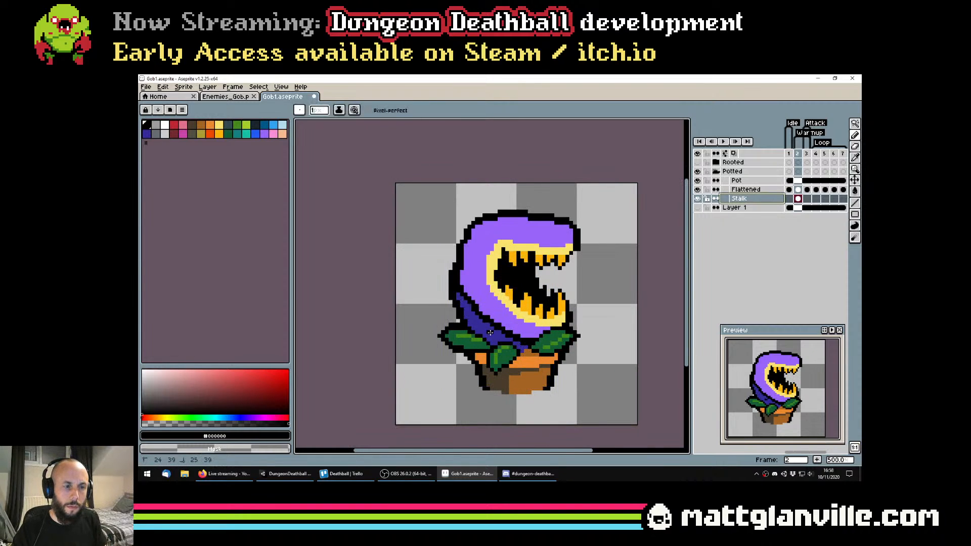
Draw thin black crease lines across the blue stalk with the 1-pixel pencil, undoing a stray stroke, and save the file
scroll(487, 328, up, 1)
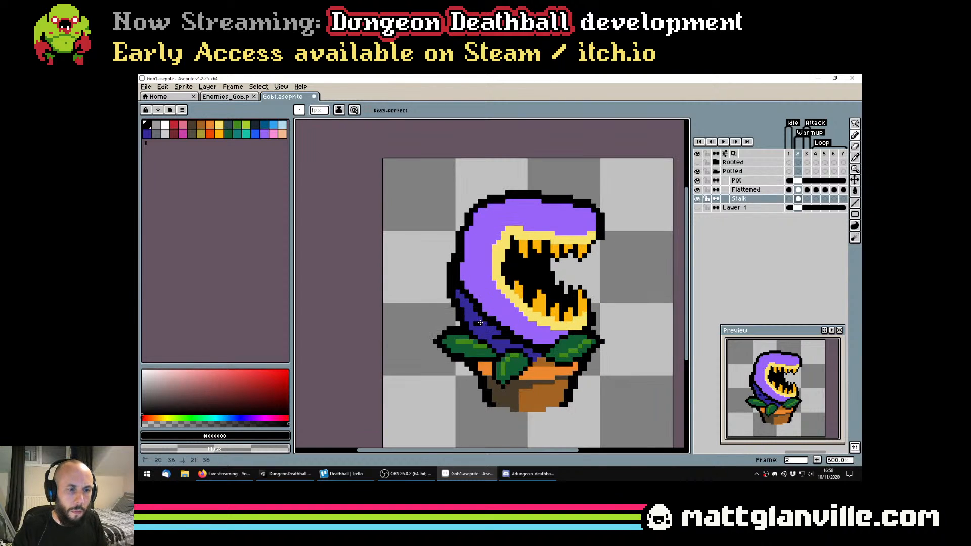
scroll(508, 330, down, 3)
scroll(508, 329, up, 3)
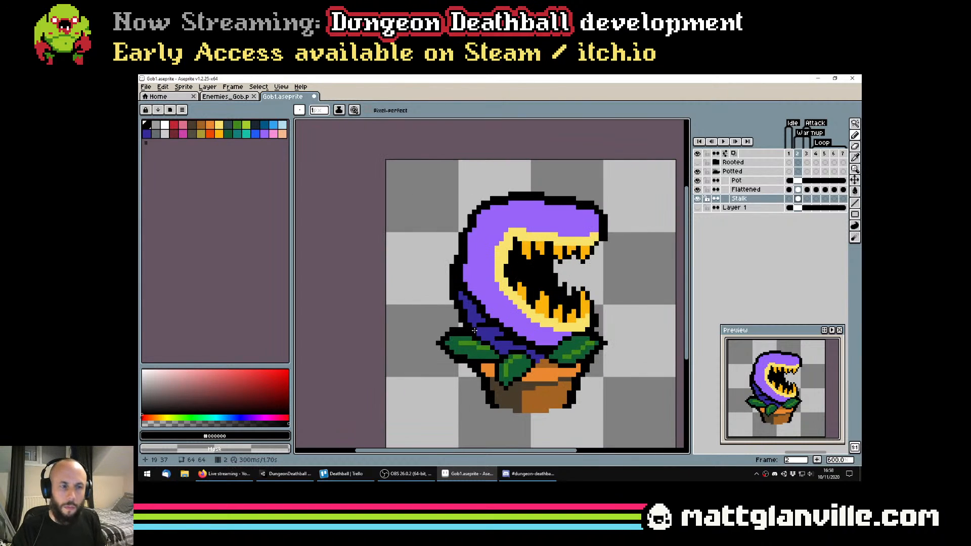
scroll(478, 329, down, 3)
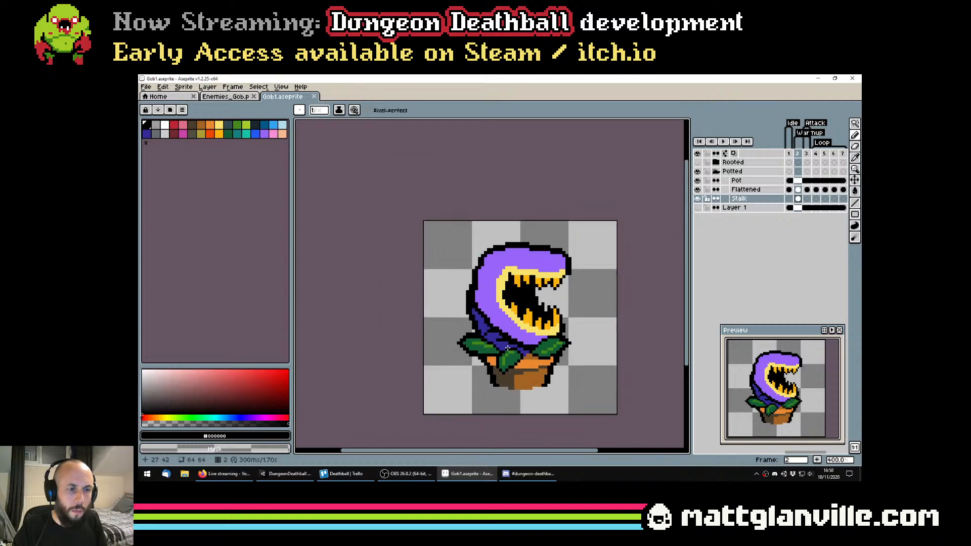
scroll(516, 347, up, 3)
key(ctrl+z)
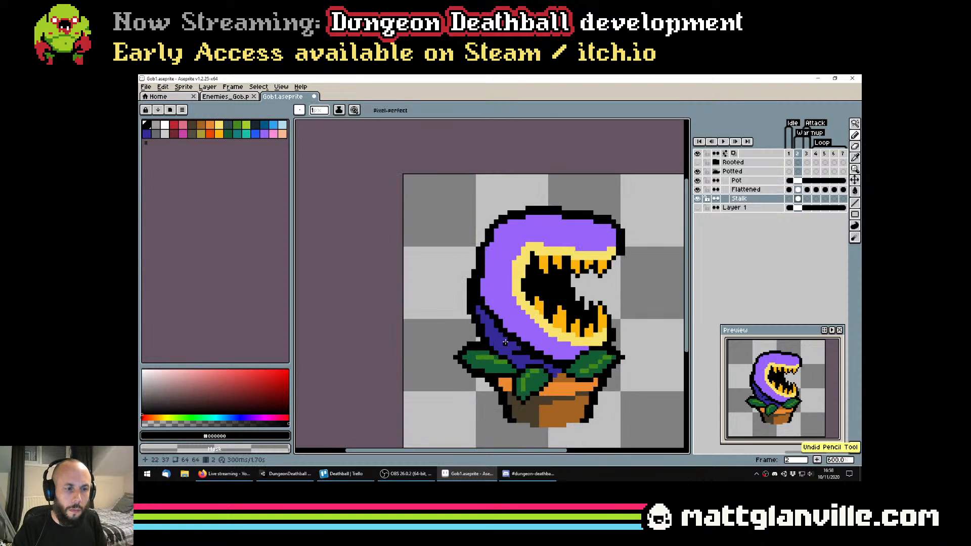
scroll(501, 342, down, 3)
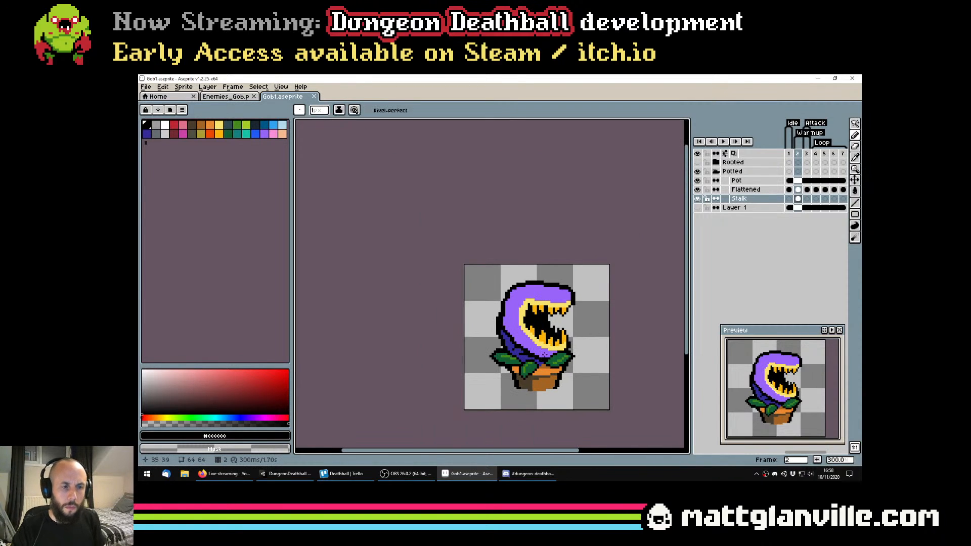
key(ctrl+s)
scroll(529, 348, down, 2)
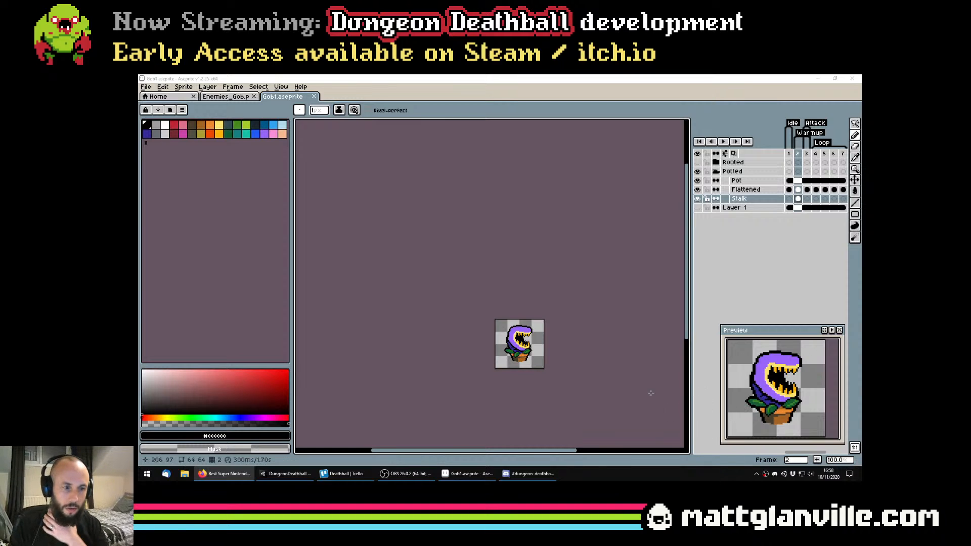
Compare the open-mouthed plant in frame 2 with the closed bud in frame 1
drag(586, 342, 553, 330)
scroll(476, 317, up, 2)
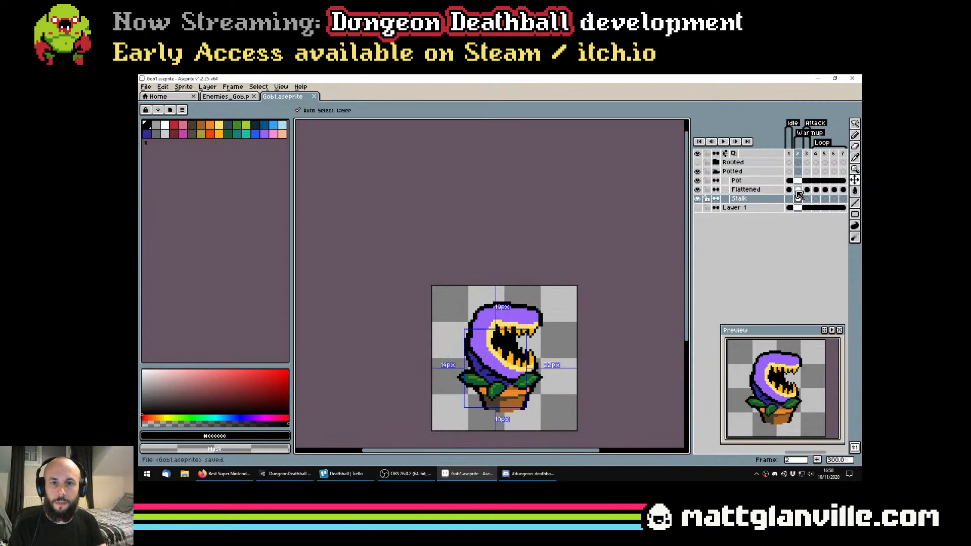
key(Up)
key(Down)
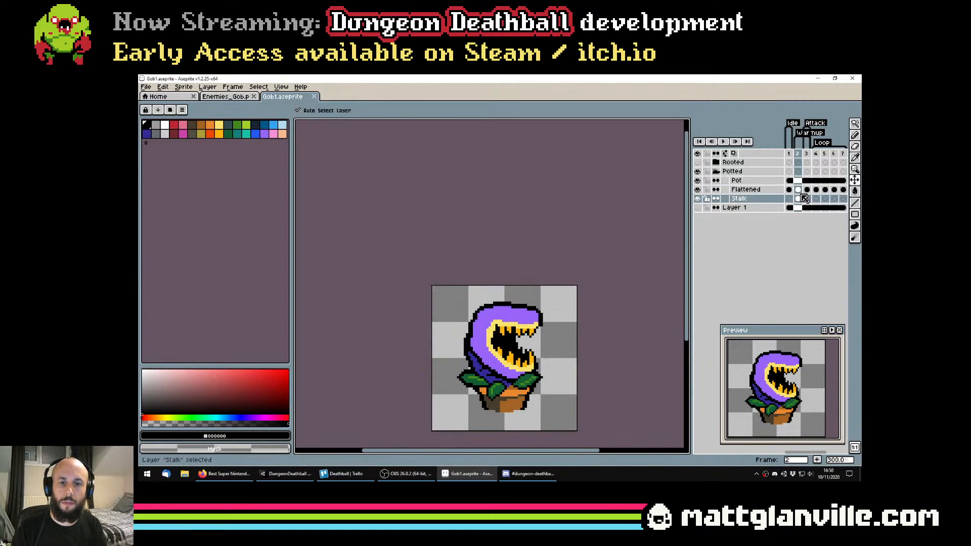
key(Up)
key(Up)
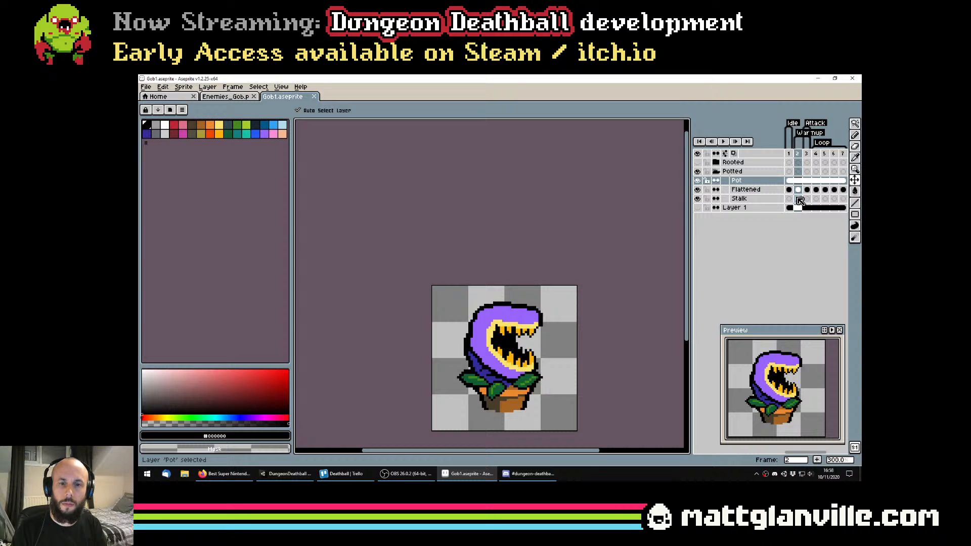
key(Left)
key(Right)
key(Left)
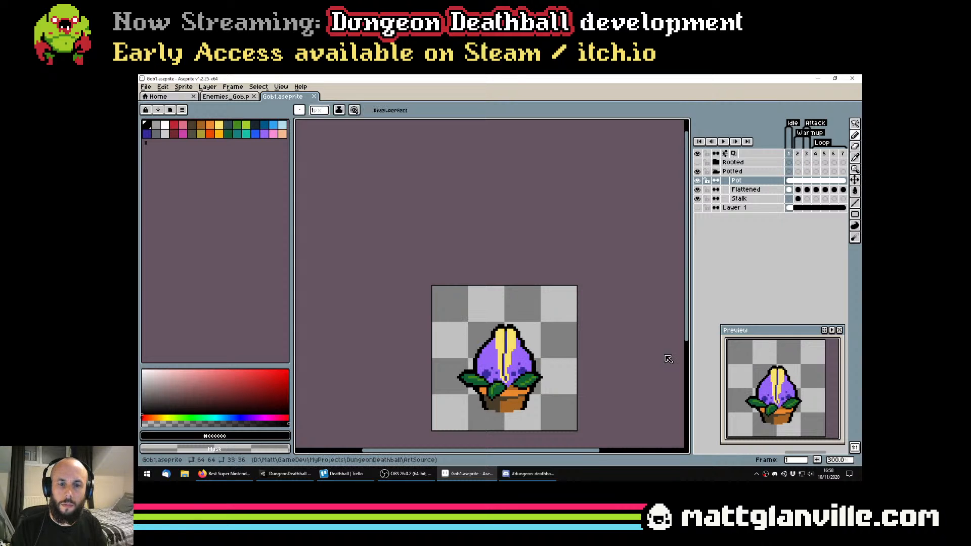
Sample the dark blue #342a97 from the bud's spots in frame 1 and enlarge the round pencil brush to 4 pixels
scroll(476, 377, up, 2)
alt+click(495, 393)
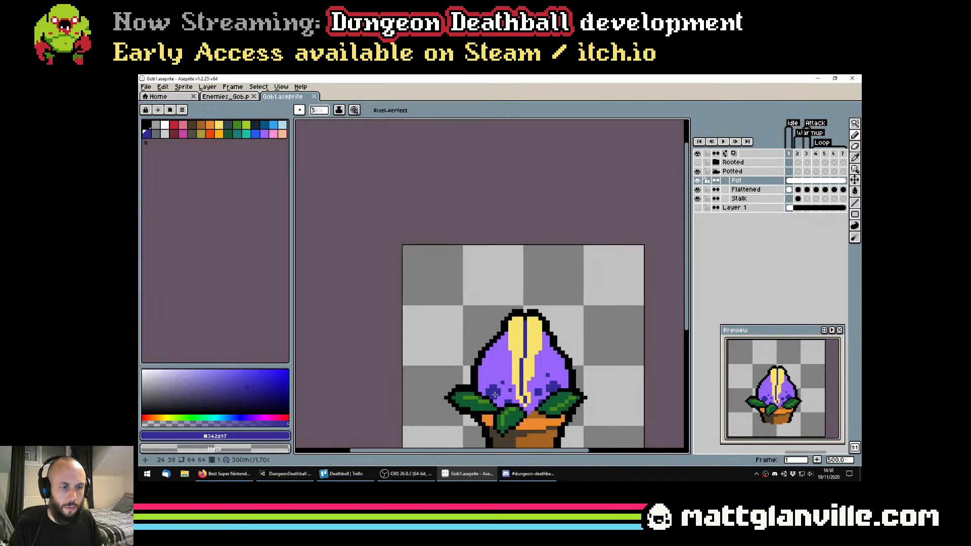
key(ctrl)
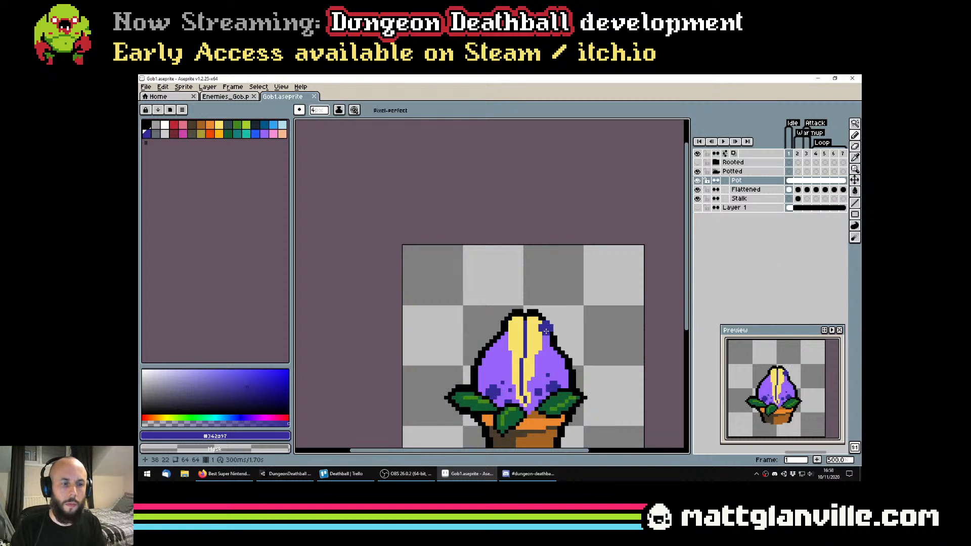
Stamp three dark blue spots of 4, 2 and 1 pixels on the upper back of frame 2's head, undoing the first attempt
key(Right)
click(492, 299)
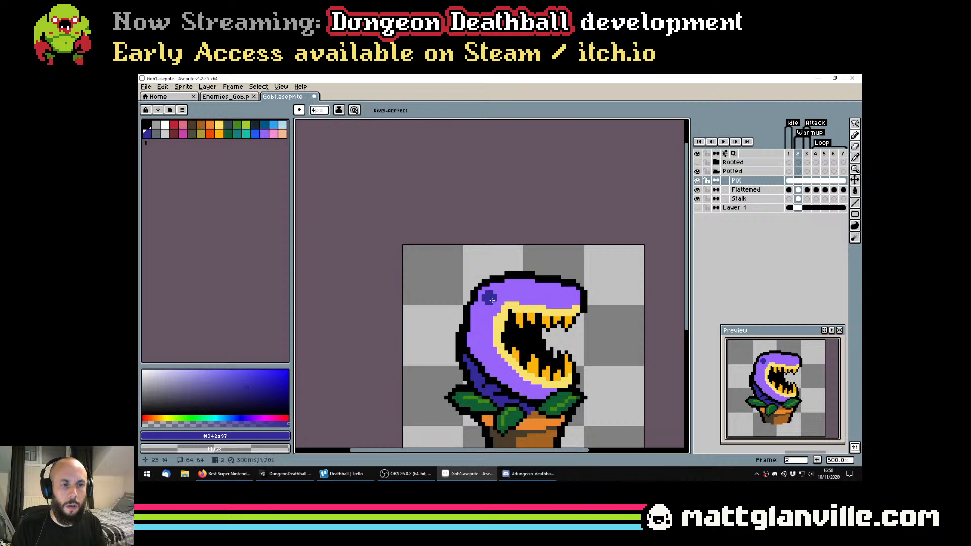
key(Left)
key(Right)
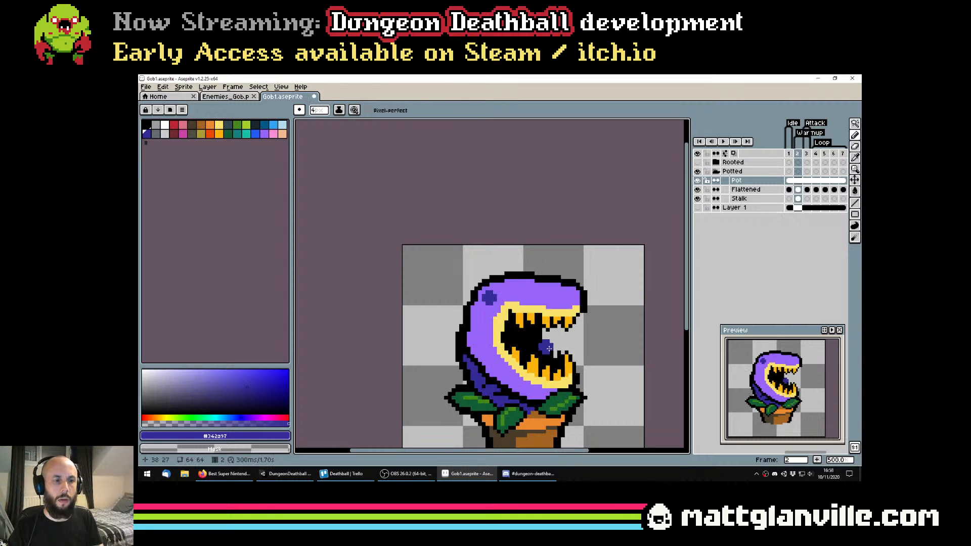
scroll(517, 291, down, 1)
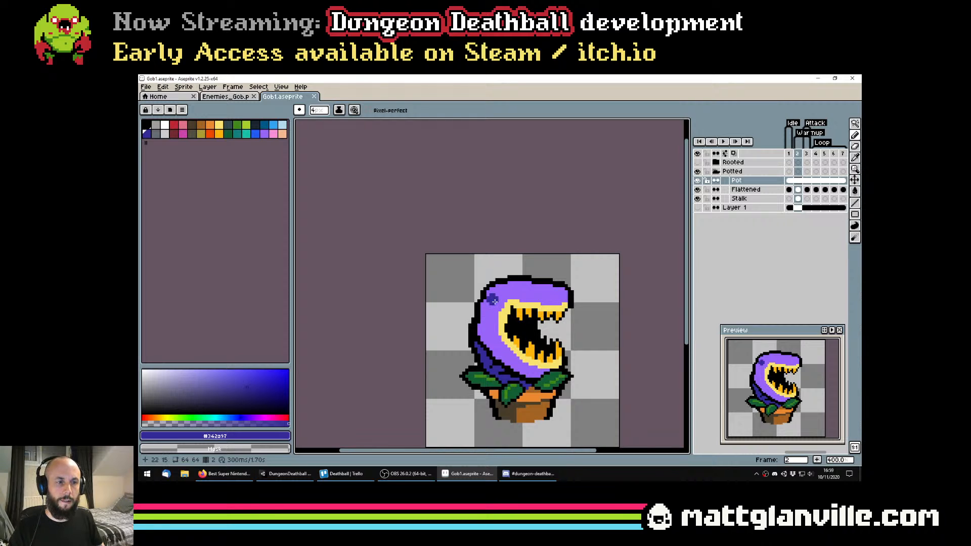
click(498, 301)
scroll(490, 309, up, 2)
scroll(490, 311, up, 1)
scroll(488, 309, up, 1)
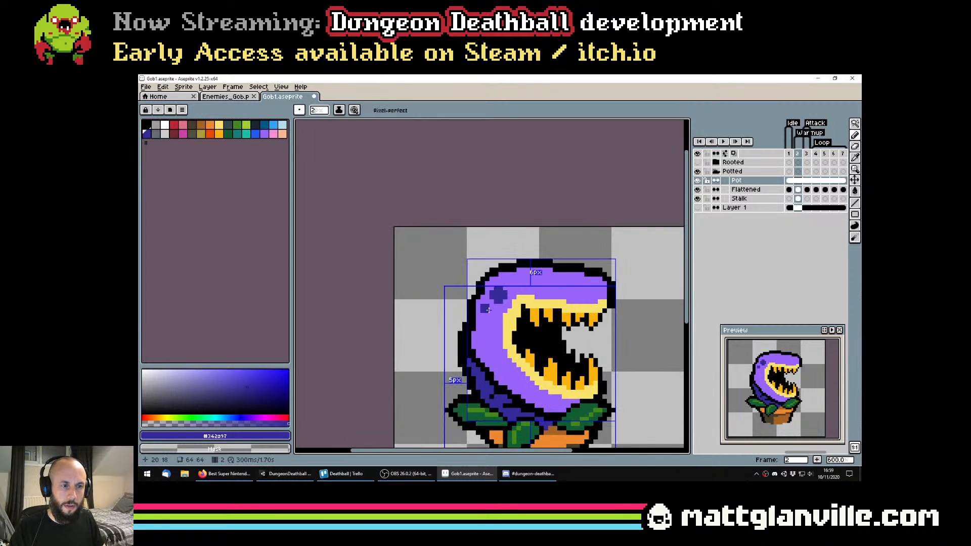
scroll(577, 314, down, 2)
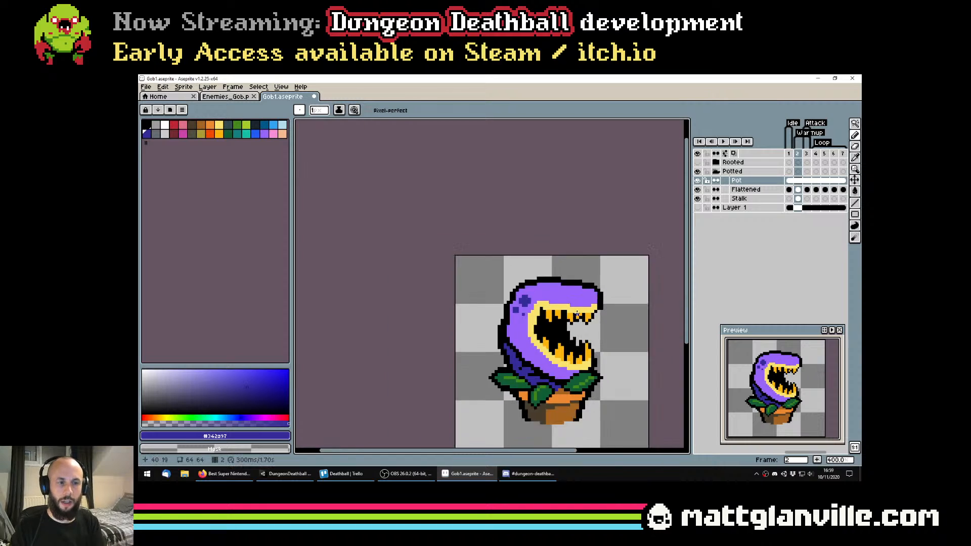
Move the dark blue spots in frame 2 from the Pot layer to the Flattened layer
scroll(577, 314, down, 2)
key(Right)
key(Right)
key(Left)
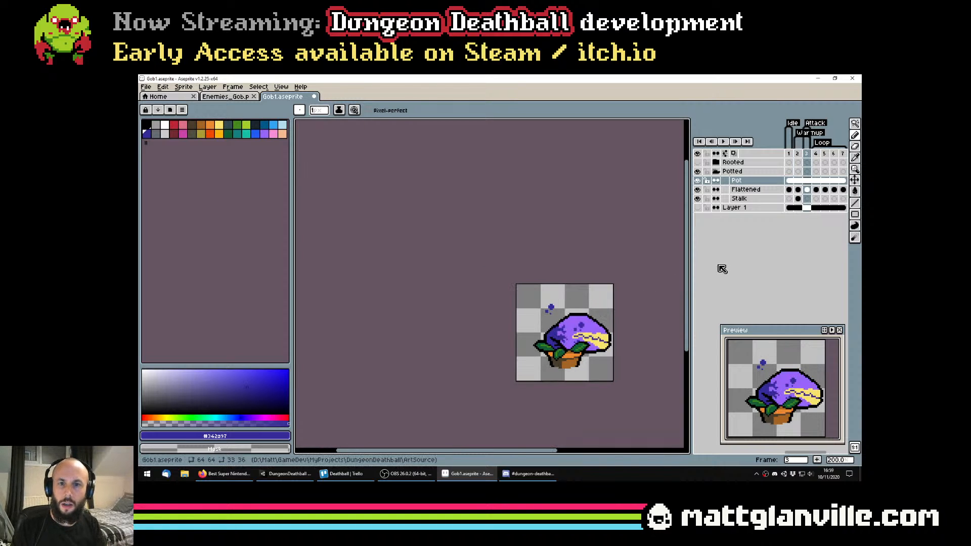
key(Left)
scroll(565, 301, up, 3)
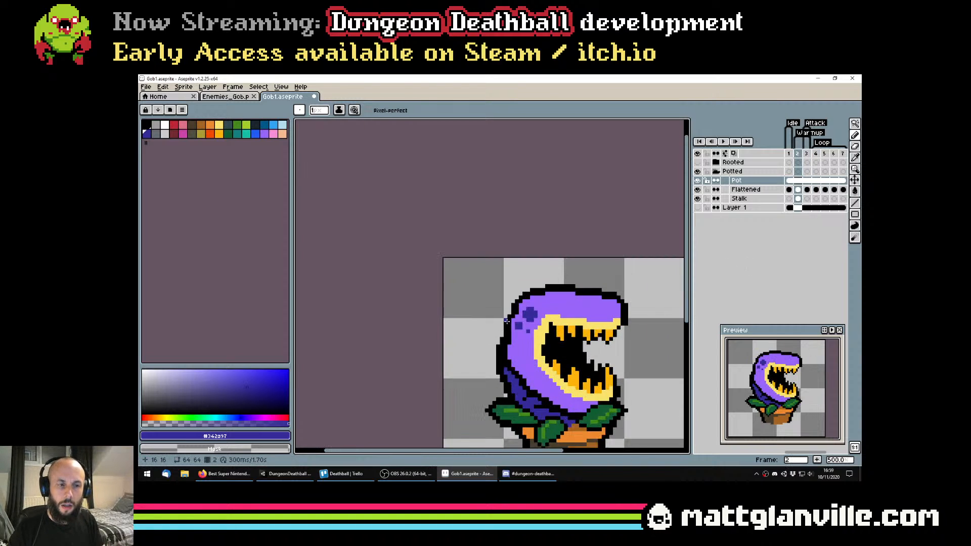
key(w)
click(528, 324)
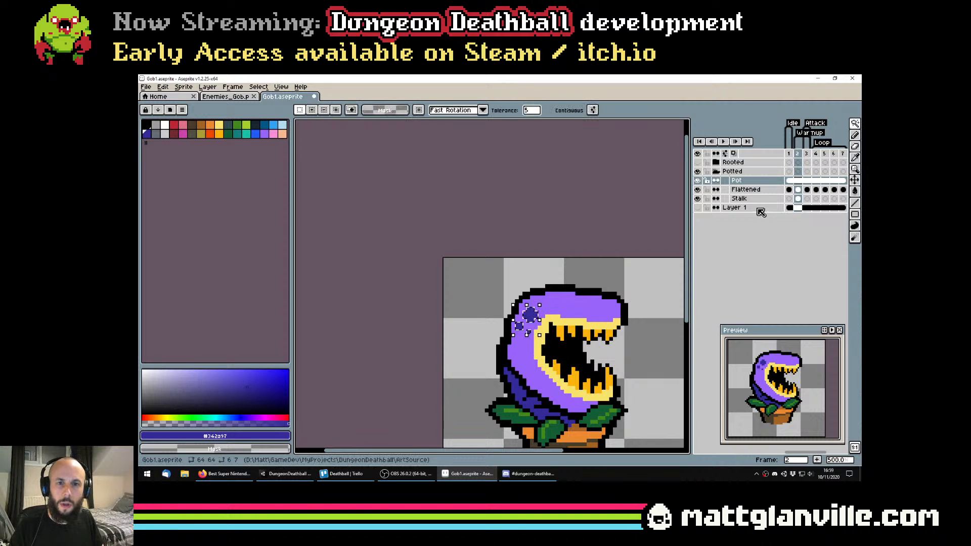
scroll(586, 326, down, 1)
key(ctrl+d)
click(798, 191)
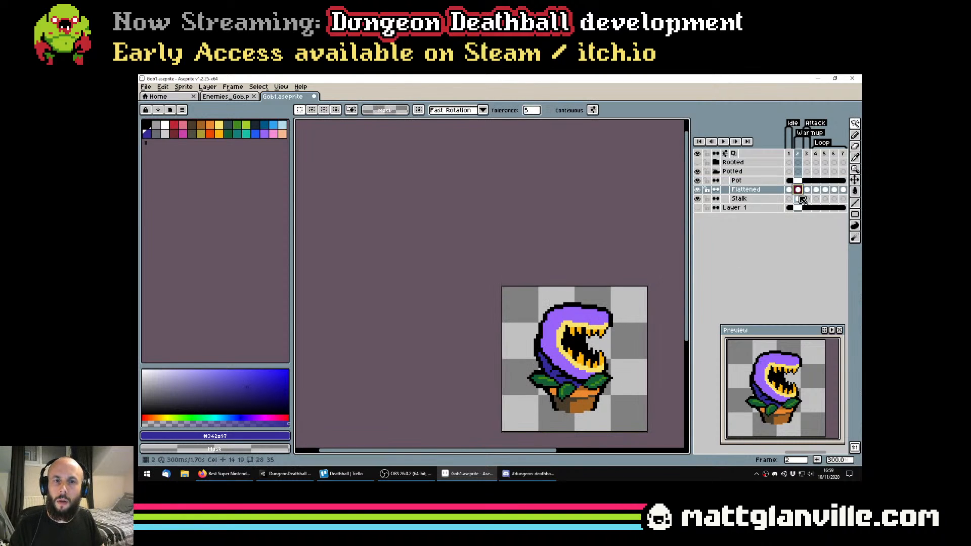
Rename the Flattened layer as Head and save the file
double_click(746, 191)
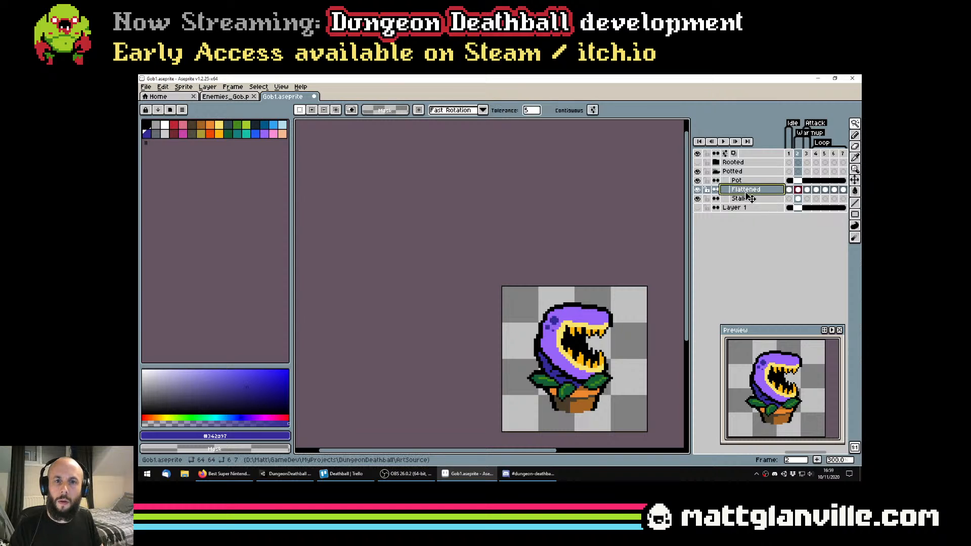
text(H)
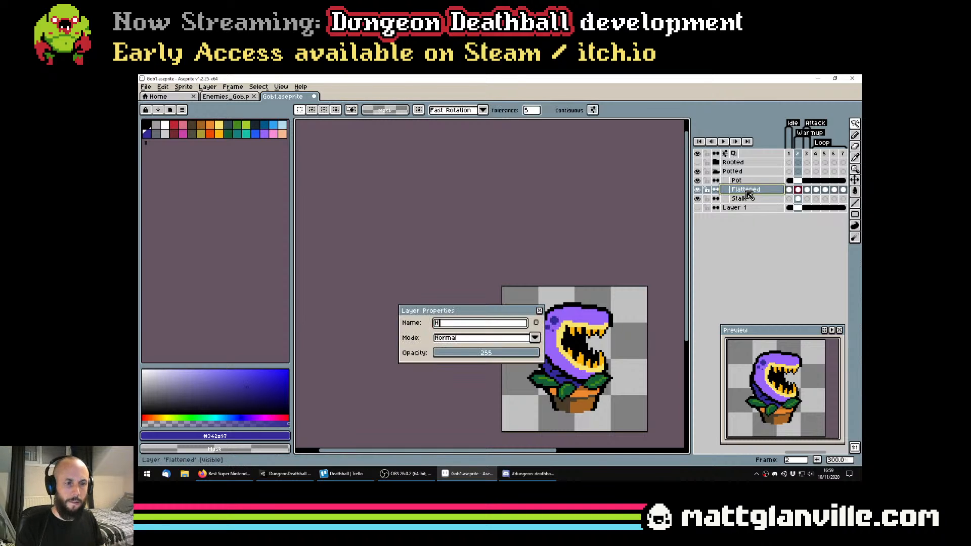
text(ead)
key(Return)
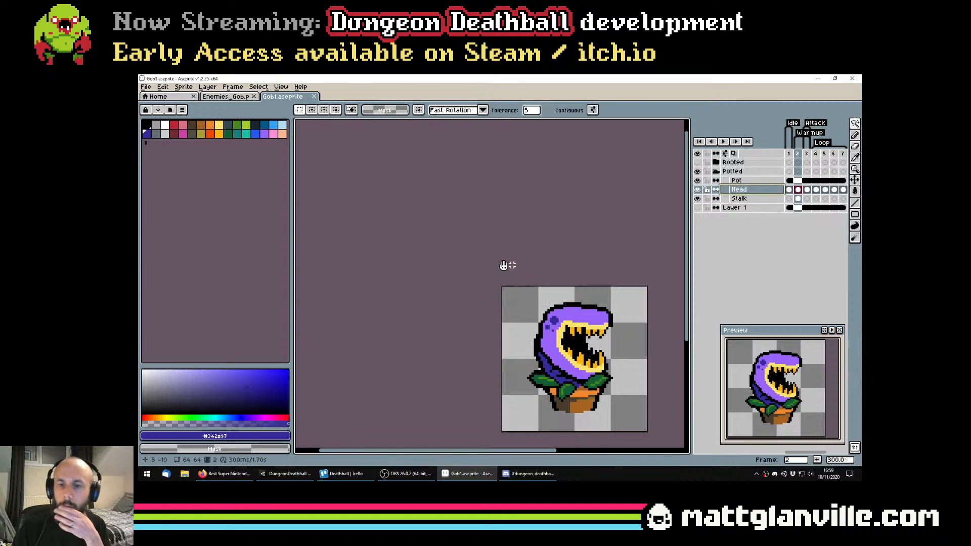
Review the animation from frame 1 by stepping through its frames and playing it
drag(503, 265, 487, 266)
key(alt+Tab)
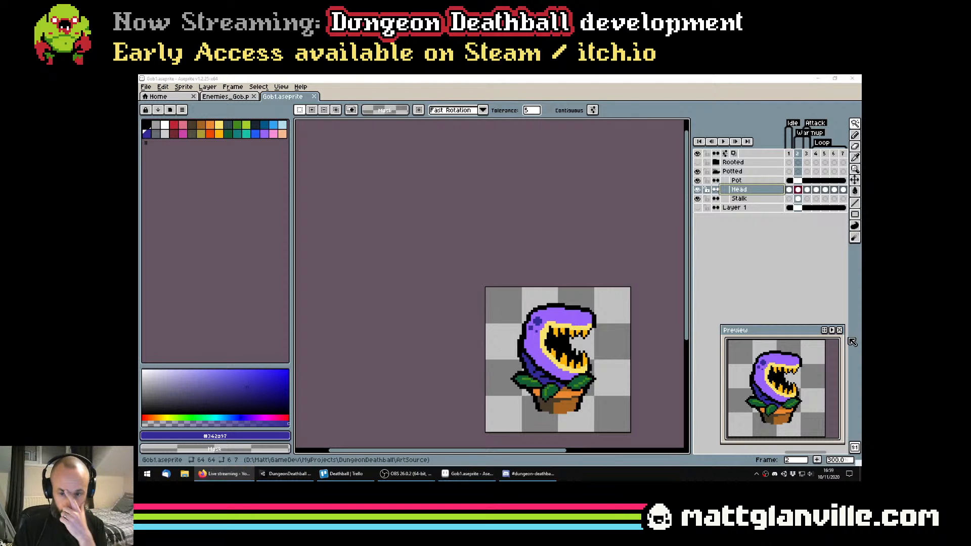
key(alt+Tab)
click(789, 189)
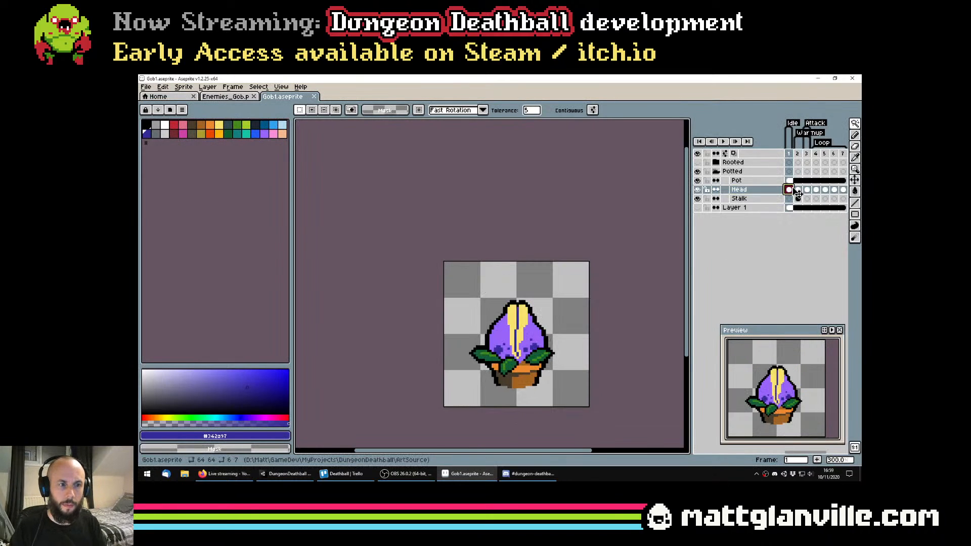
key(Right)
key(Right)
key(Return)
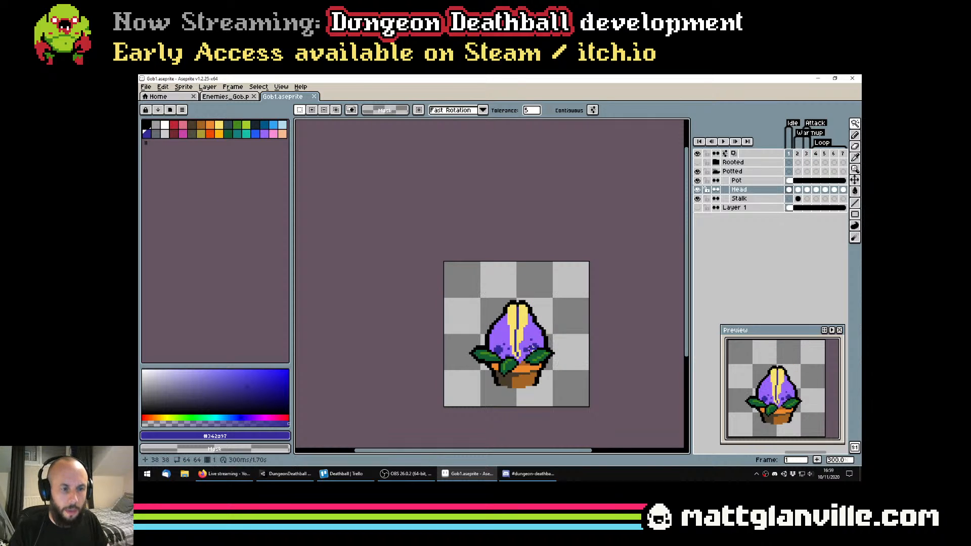
Pencil a second group of dark blue spots, 4, 2 and 1 pixels wide, on the lower back of frame 2's head, using frame 1 as reference
key(b)
scroll(532, 347, up, 1)
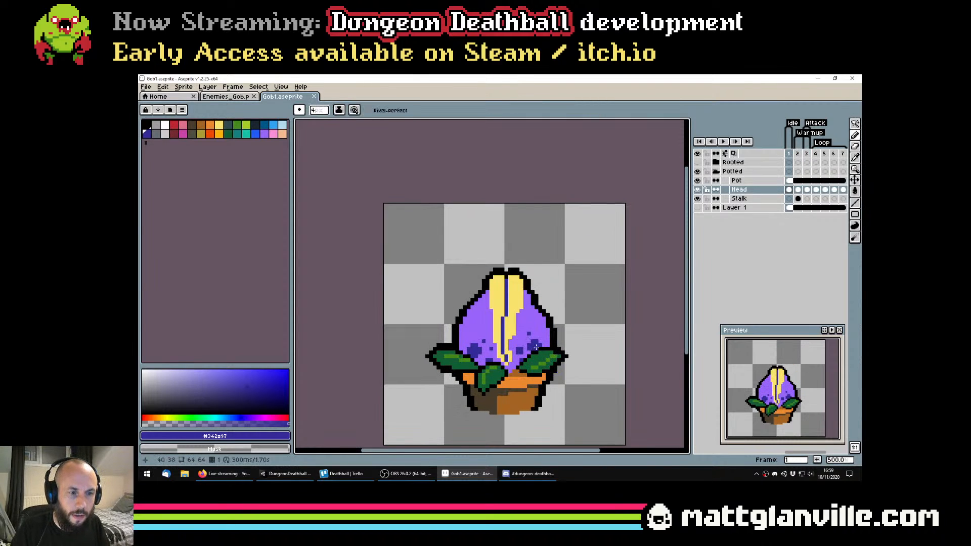
key(Right)
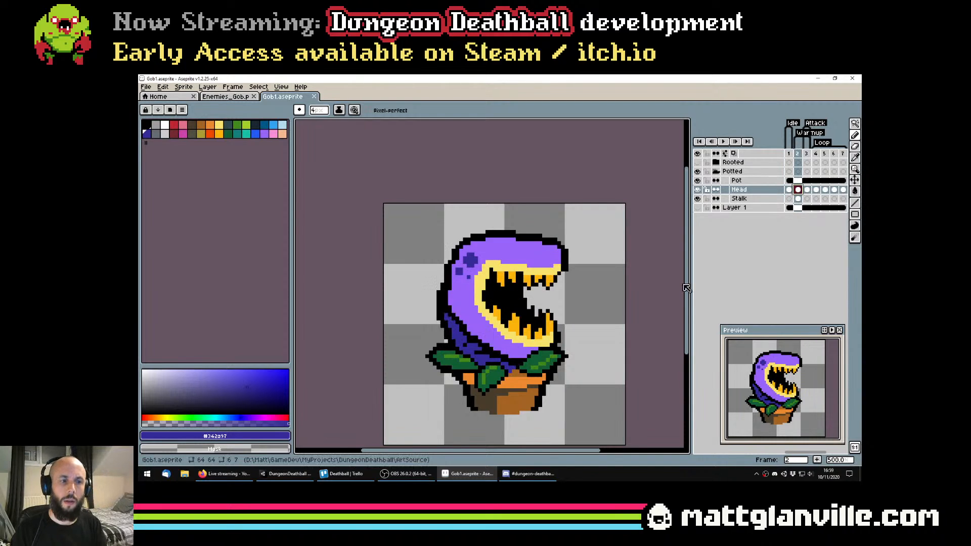
key(Left)
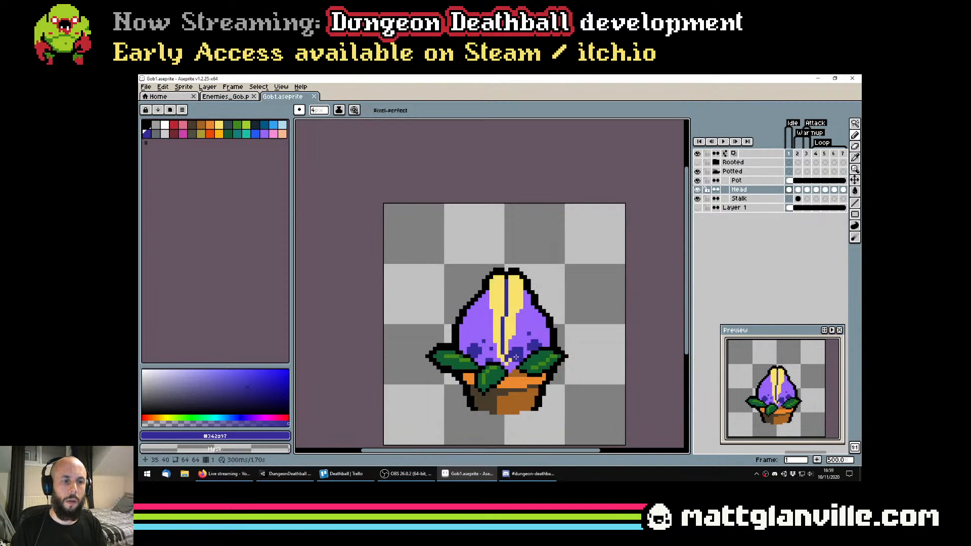
key(Right)
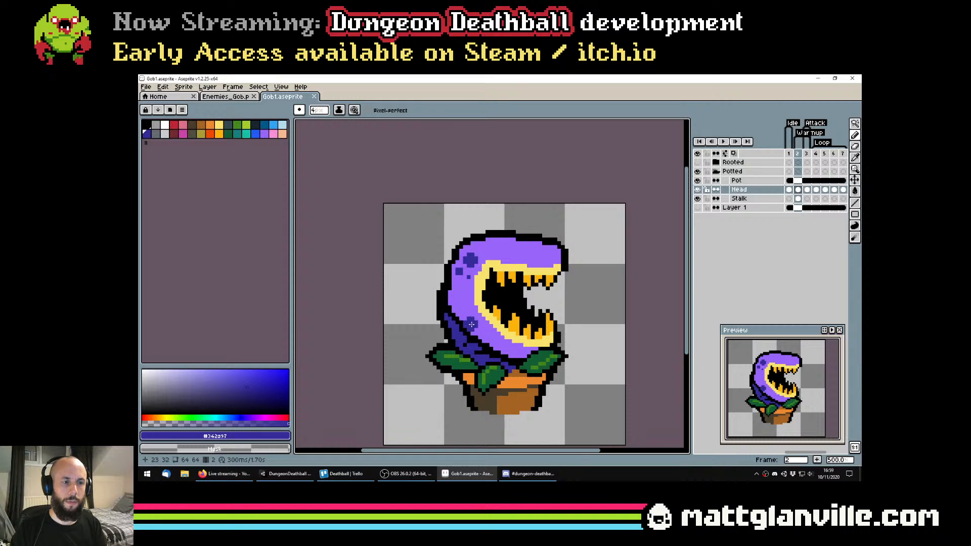
click(464, 307)
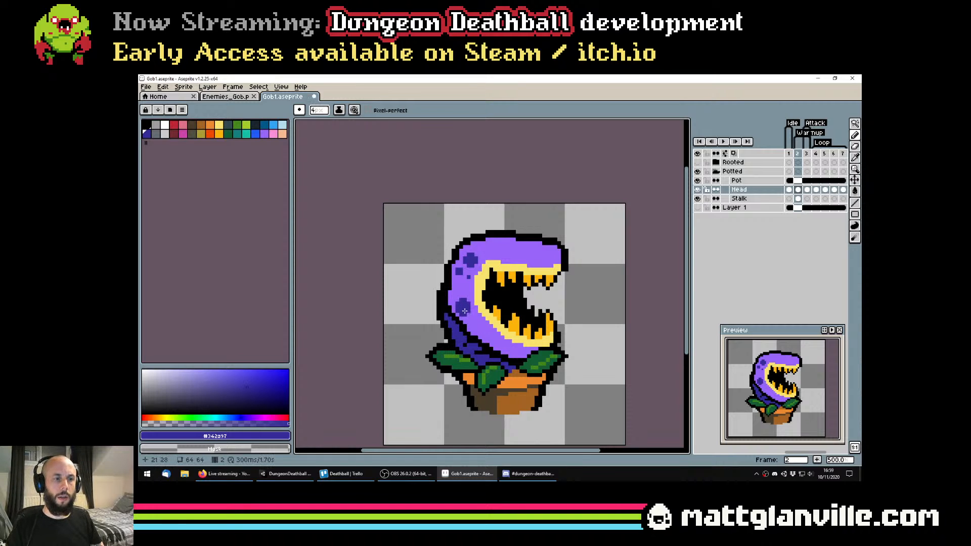
key(minus)
key(minus)
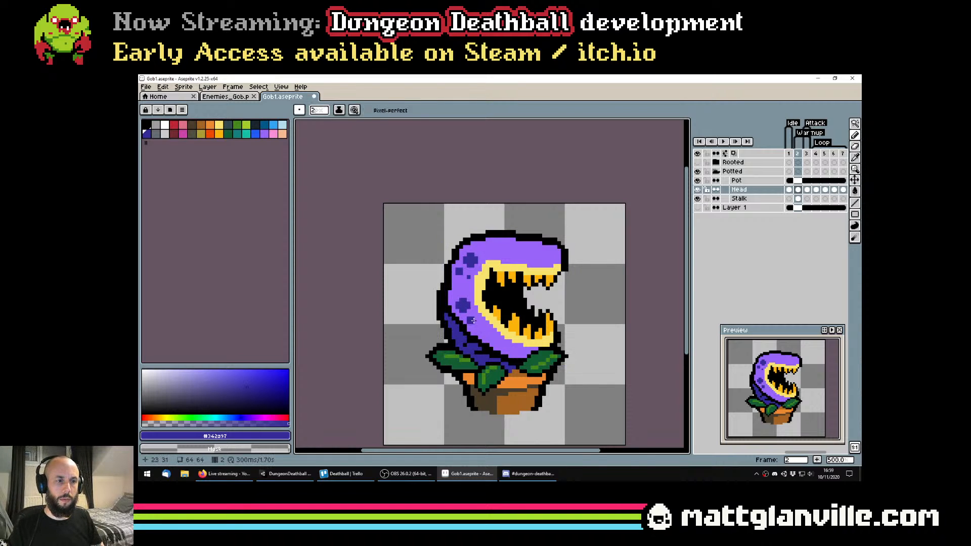
scroll(482, 328, up, 1)
key(minus)
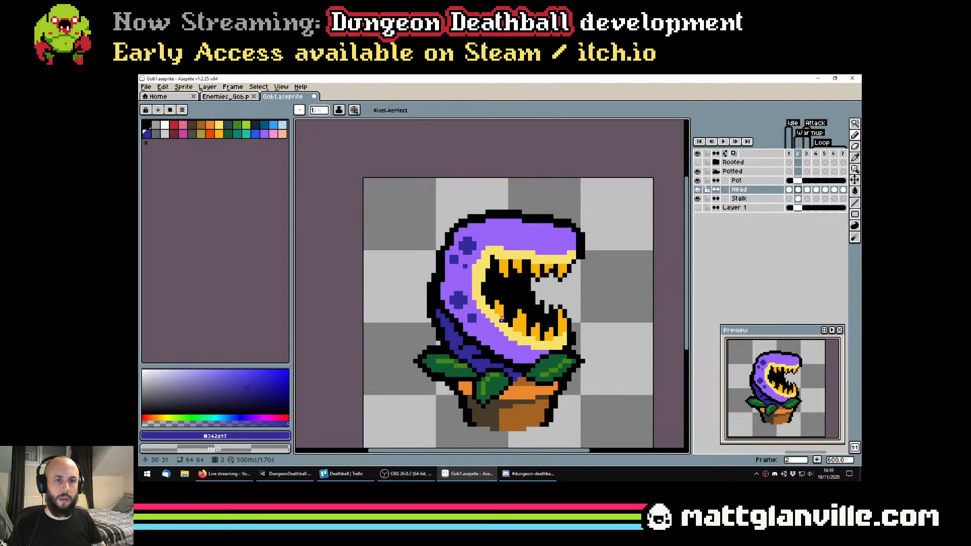
key(Left)
key(Right)
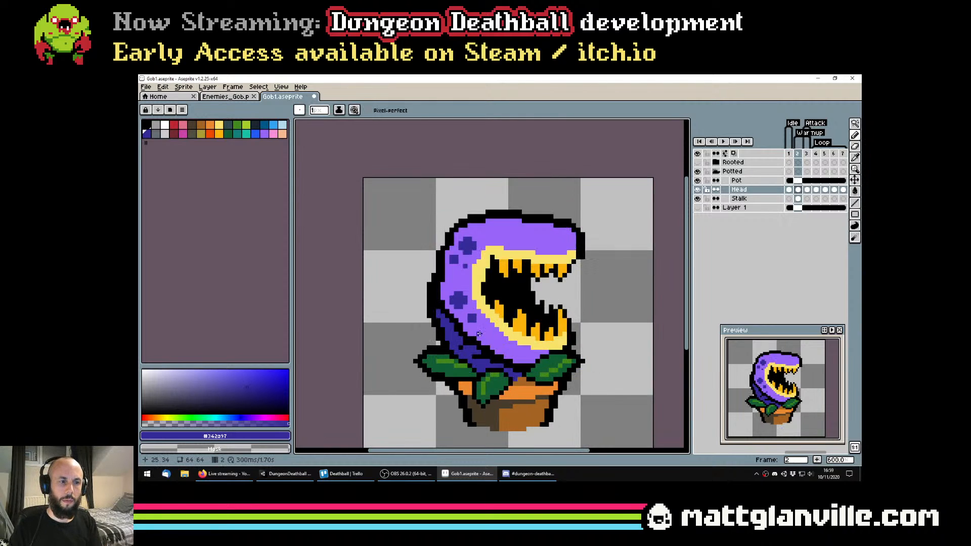
Compare the spotted head with the neighbouring frames at 100% zoom and save the file
scroll(474, 328, down, 5)
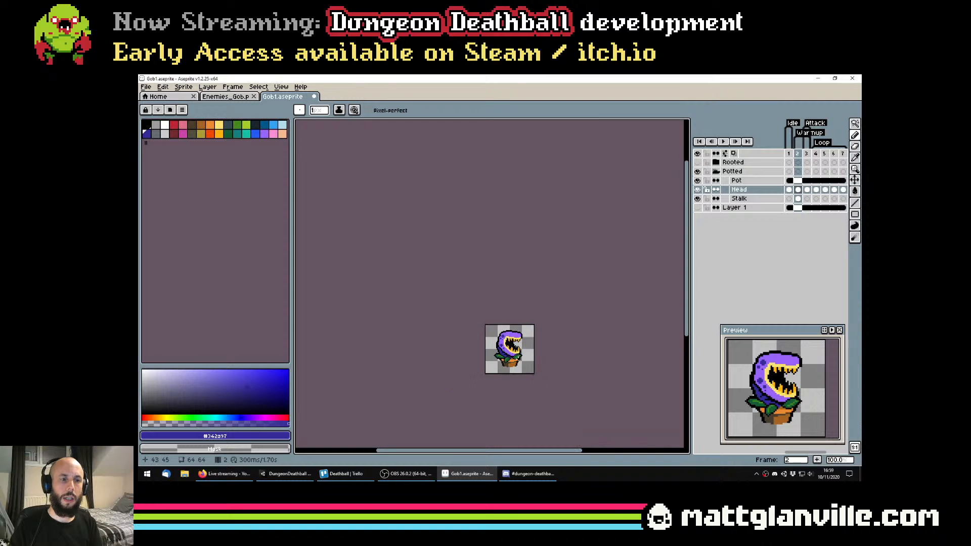
key(Left)
key(Right)
key(Right)
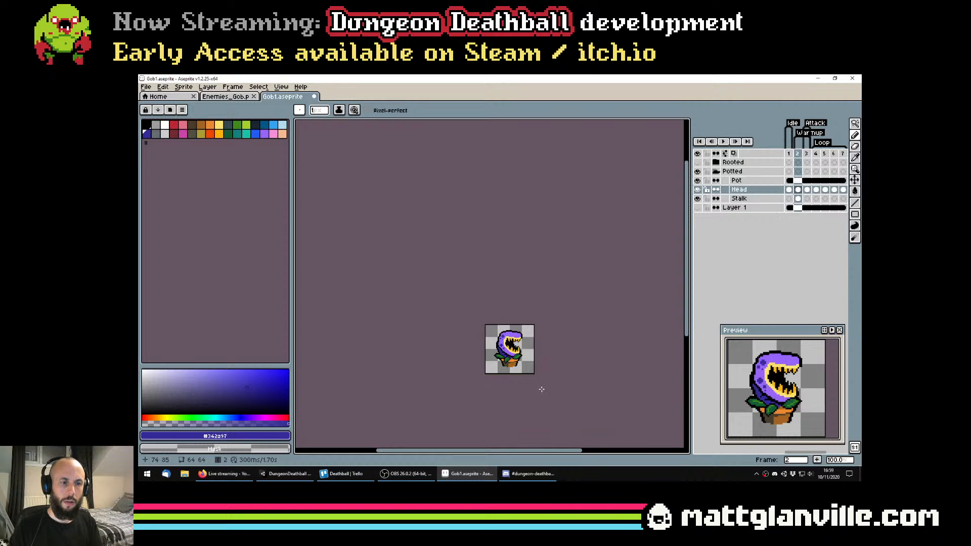
scroll(488, 333, up, 3)
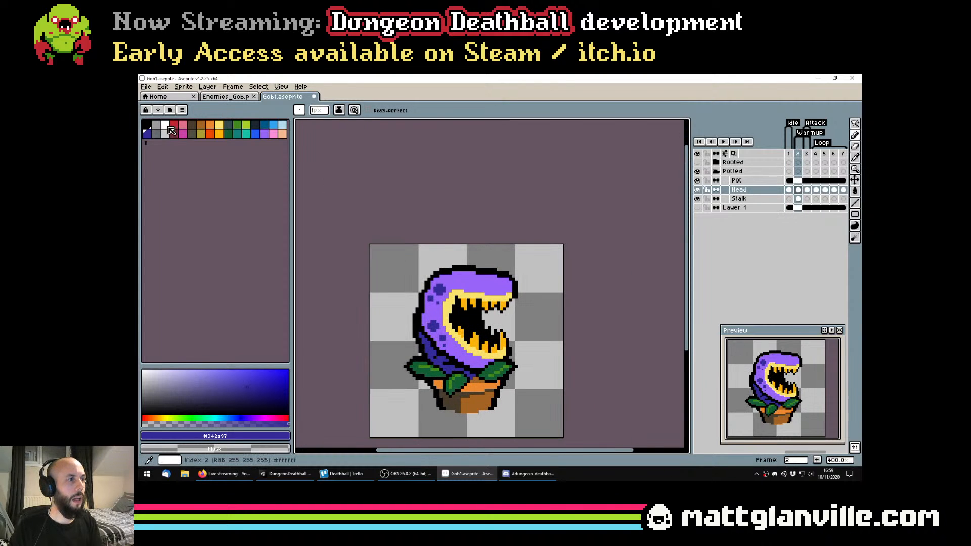
key(ctrl+s)
Paint small white flecks in front of the open mouth in frame 2 with 1- and 2-pixel pencils and save the file
scroll(509, 318, up, 2)
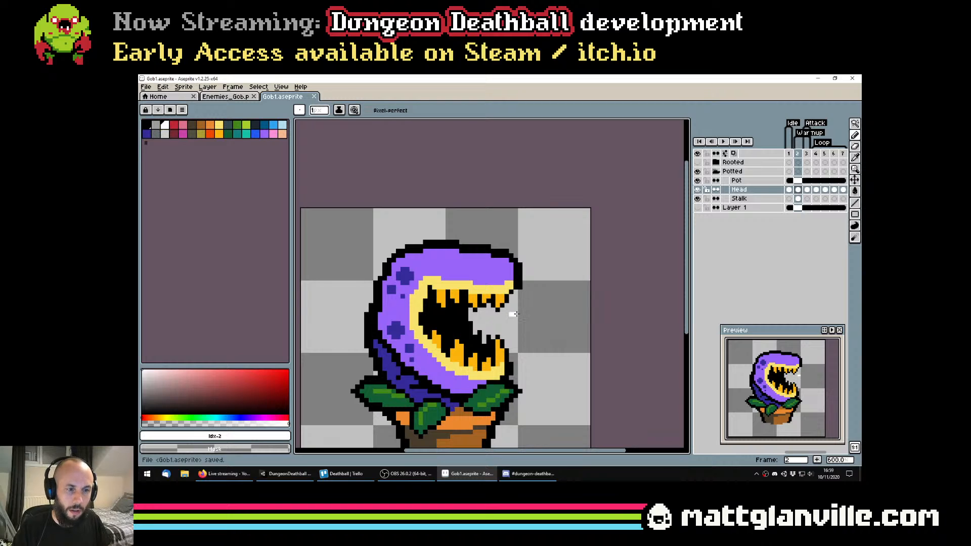
scroll(518, 318, down, 4)
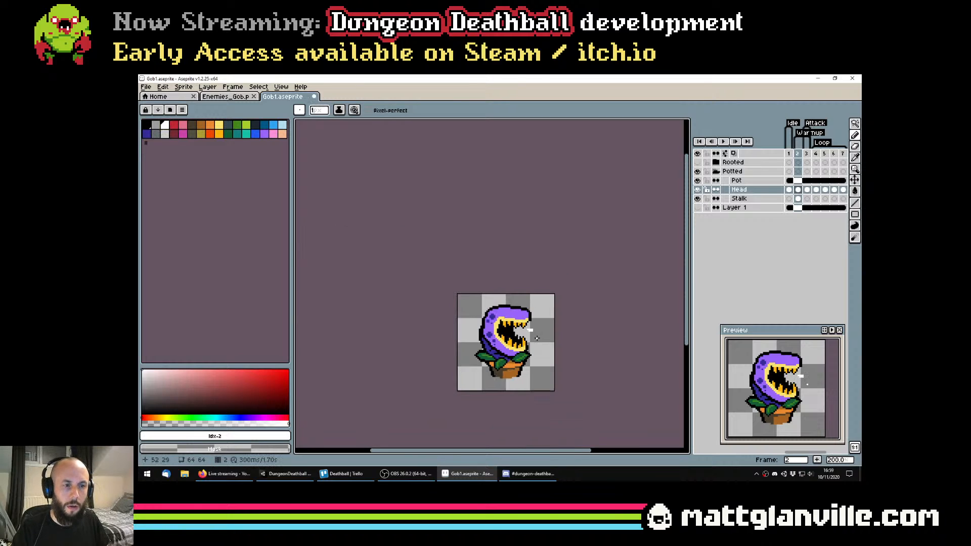
scroll(535, 337, up, 3)
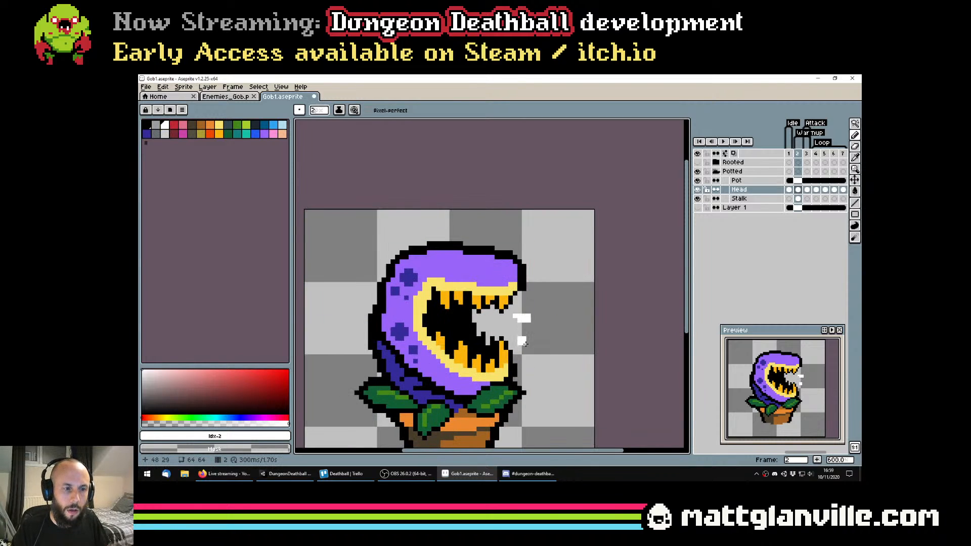
key(minus)
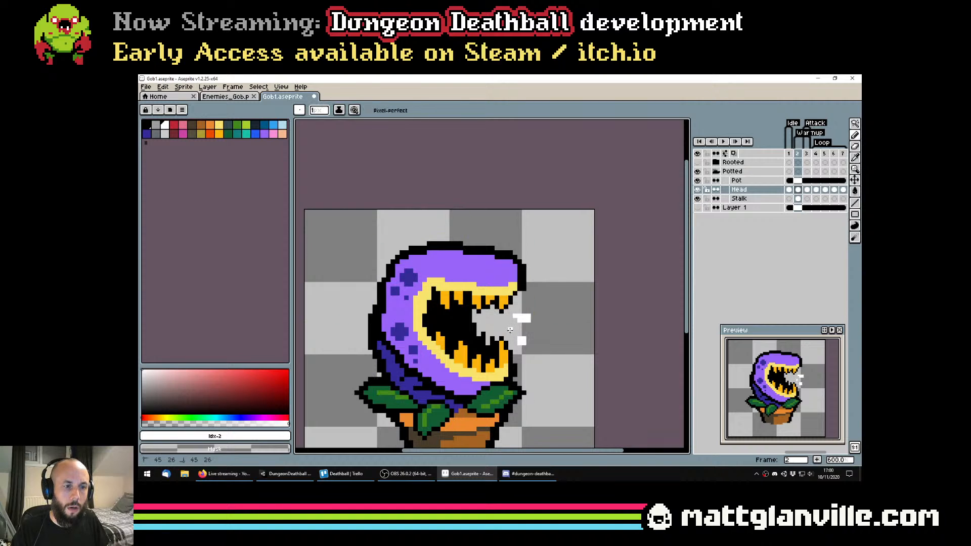
scroll(510, 330, down, 3)
key(ctrl+s)
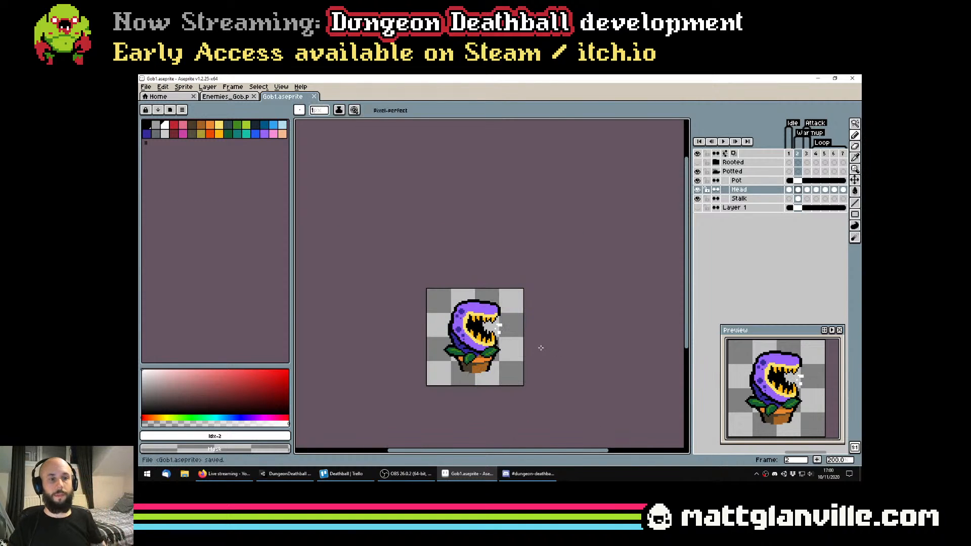
Erase the white flecks in front of the mouth with a 3-pixel eraser and save the file
scroll(506, 328, up, 3)
key(g)
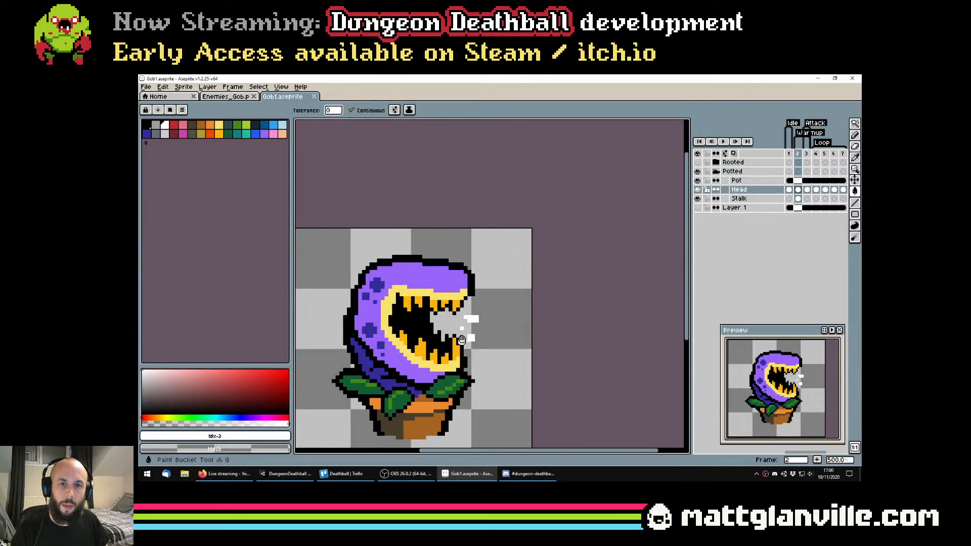
key(e)
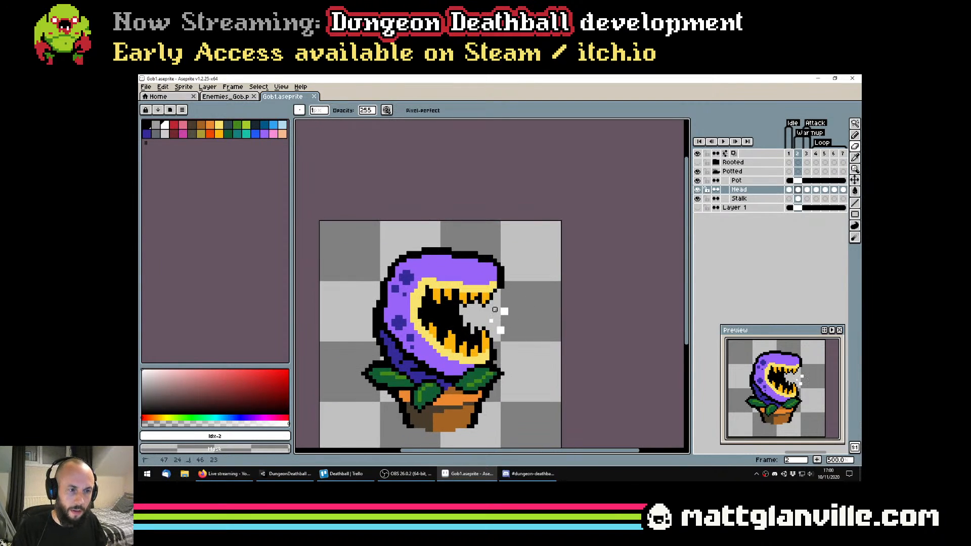
key(plus)
click(501, 312)
click(500, 331)
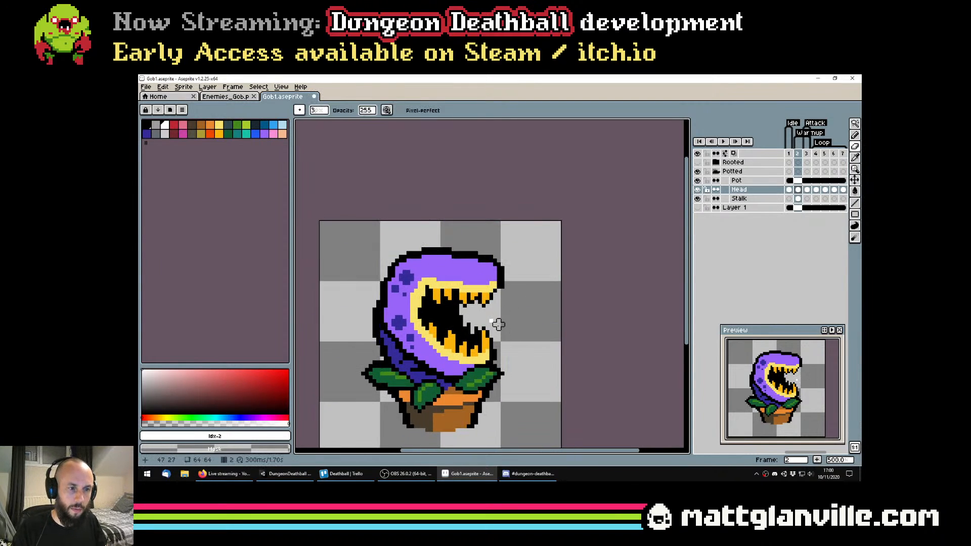
click(491, 320)
key(ctrl+s)
scroll(542, 308, down, 3)
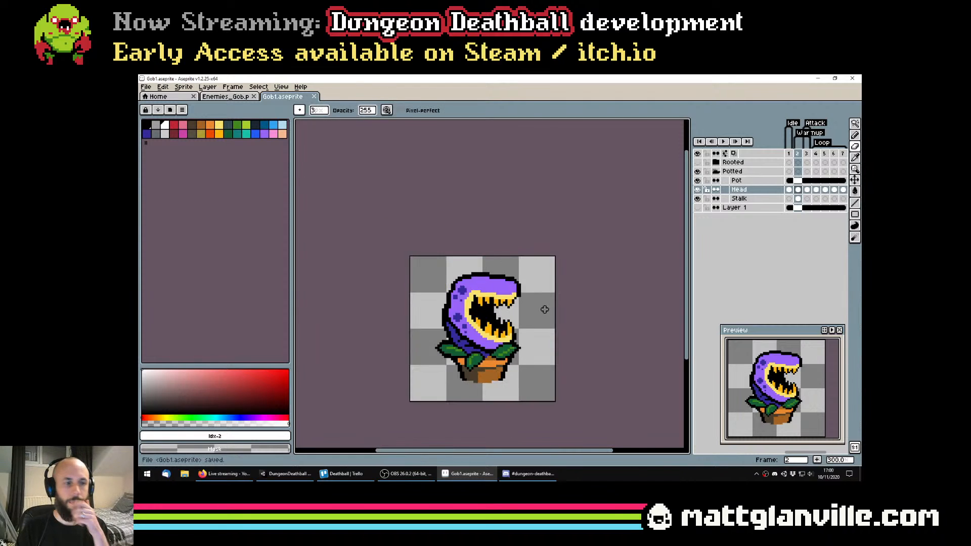
Step through frames 1 to 3 of the potted plant and play the animation to review it
click(791, 191)
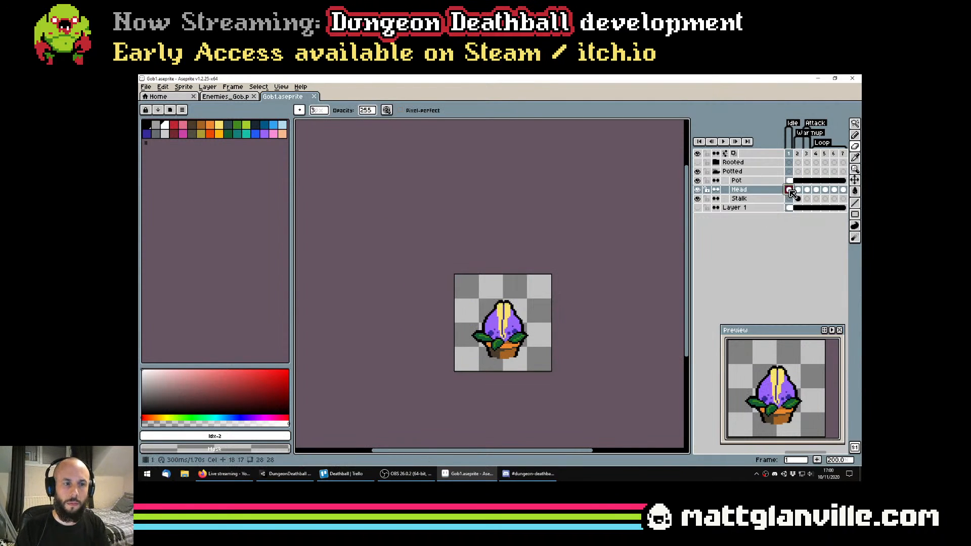
key(Right)
key(Right)
key(Left)
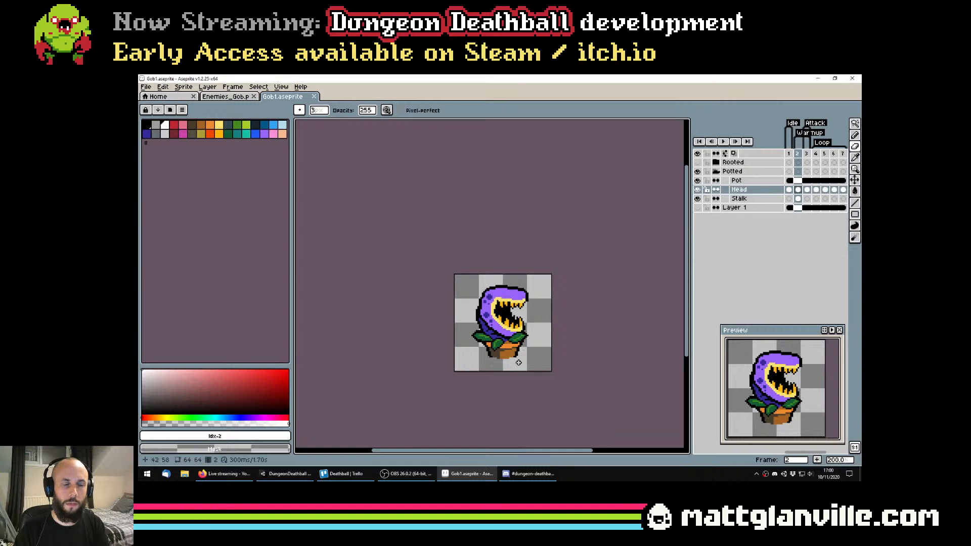
key(Right)
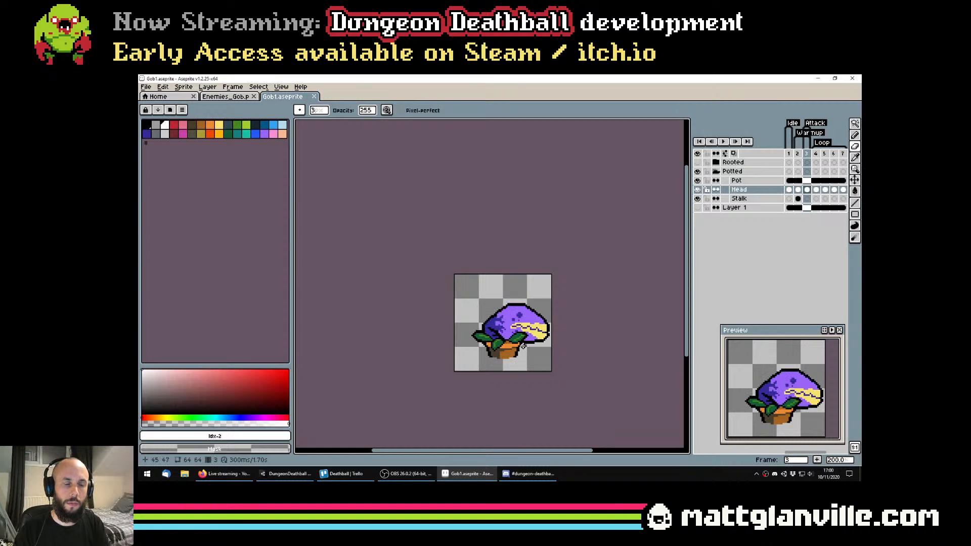
key(Return)
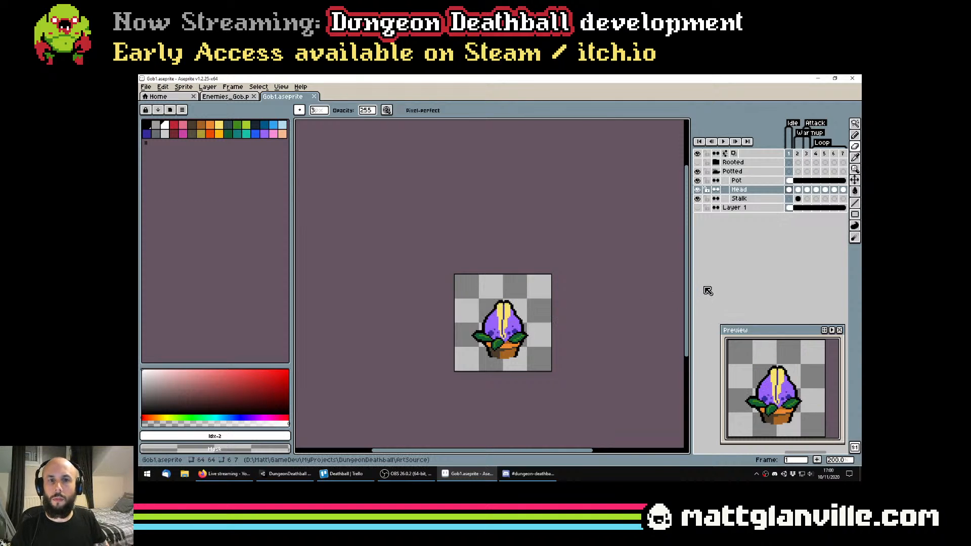
Clear the leftover selection around the pot's shading in the Enemies_Gob.png sheet and return to Gob1.aseprite
click(222, 97)
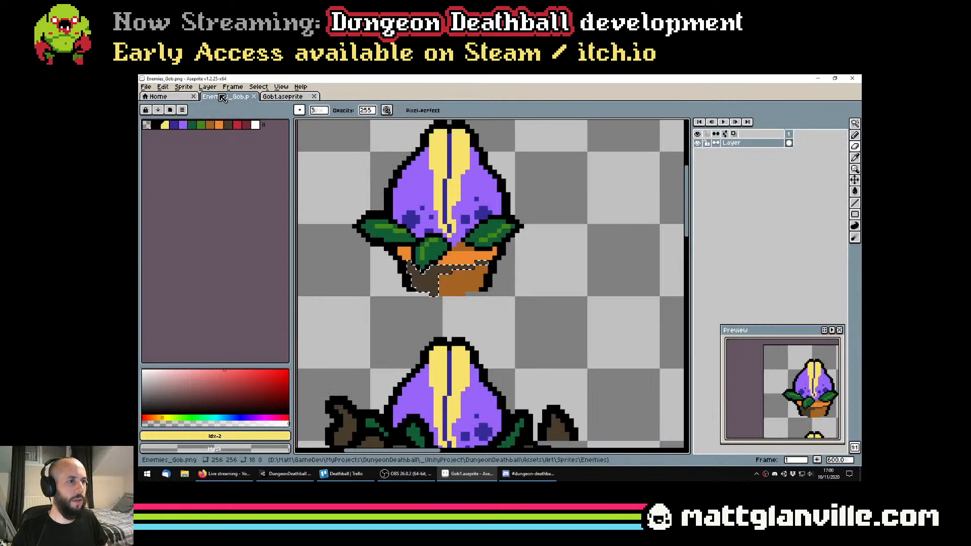
drag(413, 203, 463, 264)
key(ctrl+d)
scroll(465, 263, down, 2)
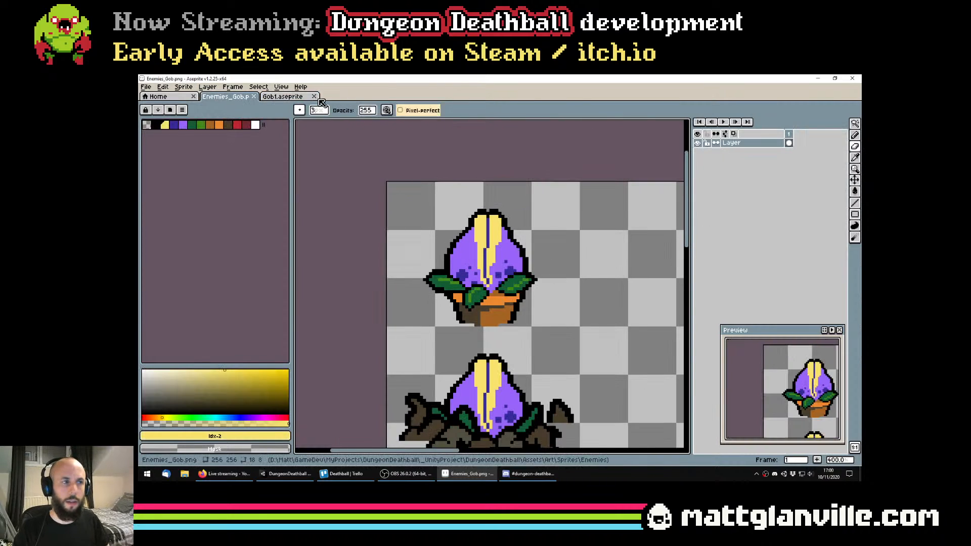
click(291, 97)
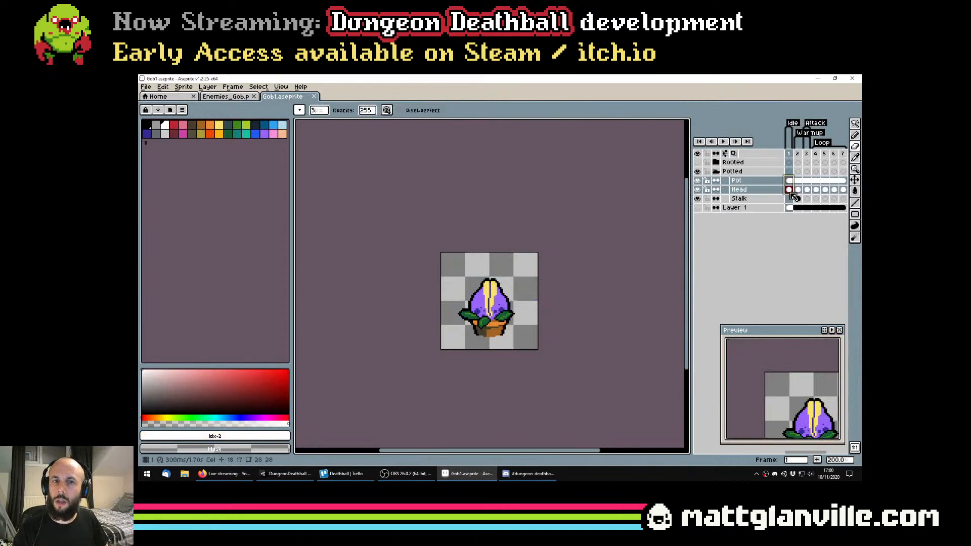
Flatten the Pot, Head and Stalk layers into one layer and select the whole canvas on frame 1 for copying
shift+click(794, 197)
right_click(762, 195)
click(795, 273)
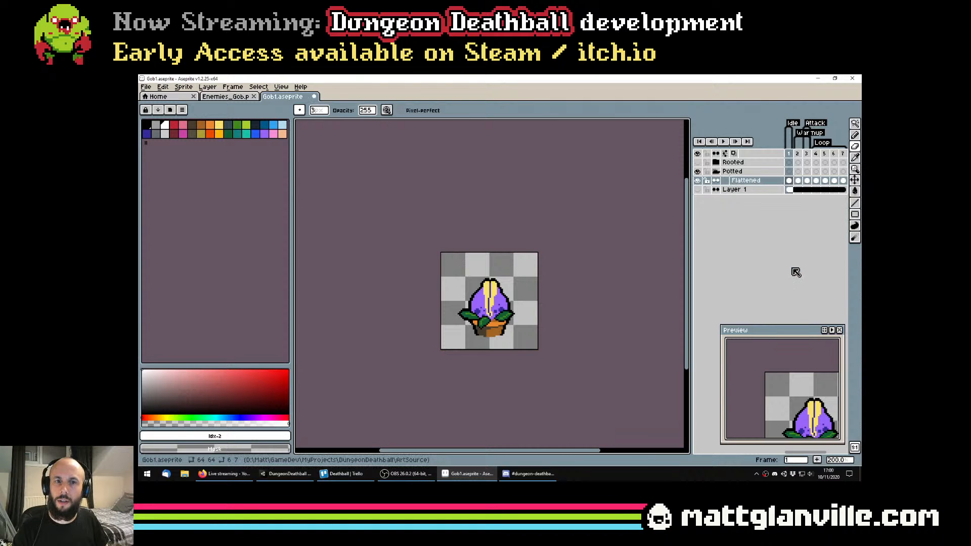
key(ctrl+a)
Display the grid over the Enemies_Gob.png sprite sheet, checking it against the flattened plant in Gob1.aseprite
click(221, 98)
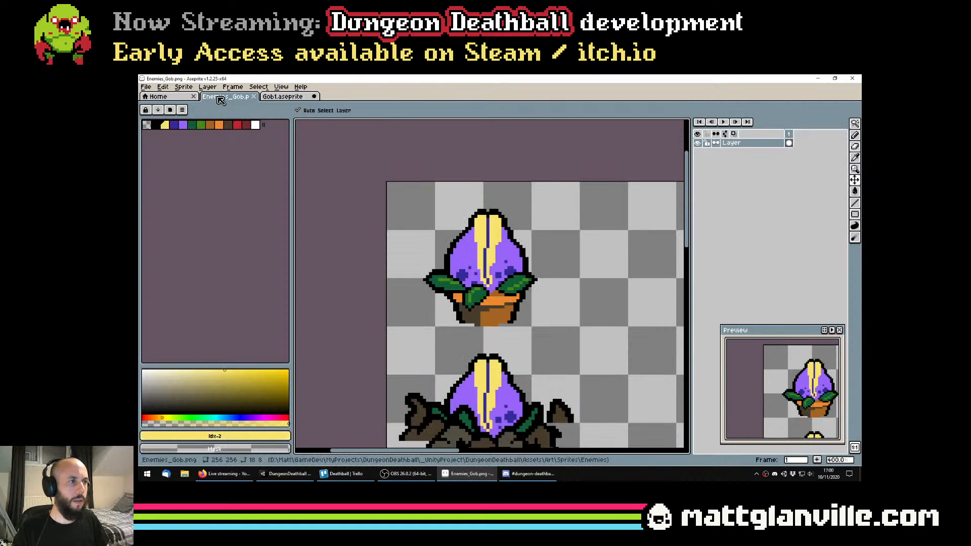
scroll(587, 343, down, 2)
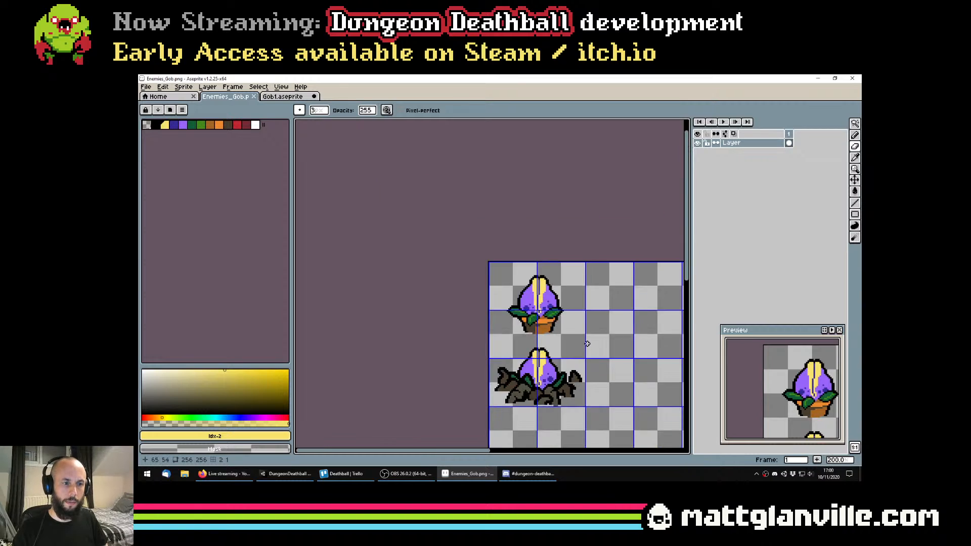
scroll(587, 343, down, 2)
scroll(513, 281, up, 2)
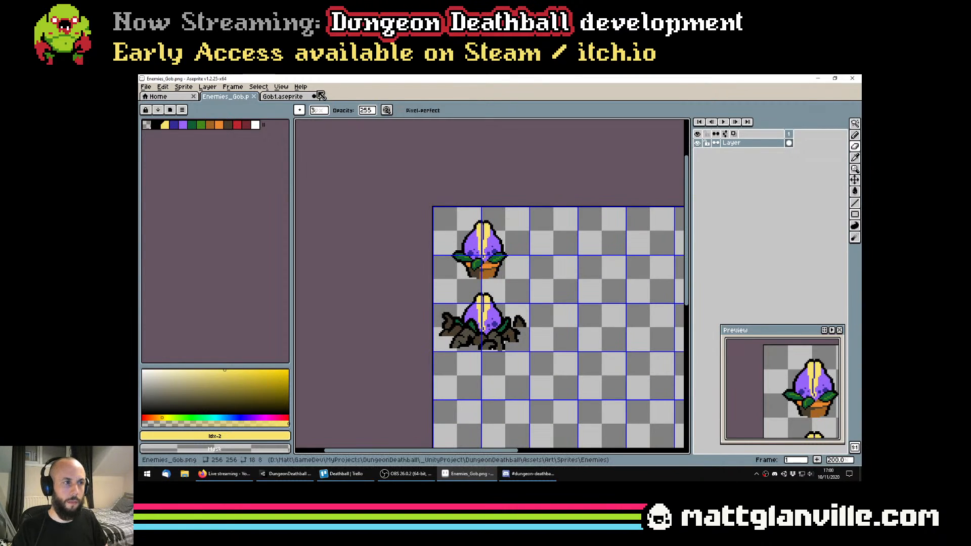
click(282, 97)
click(236, 97)
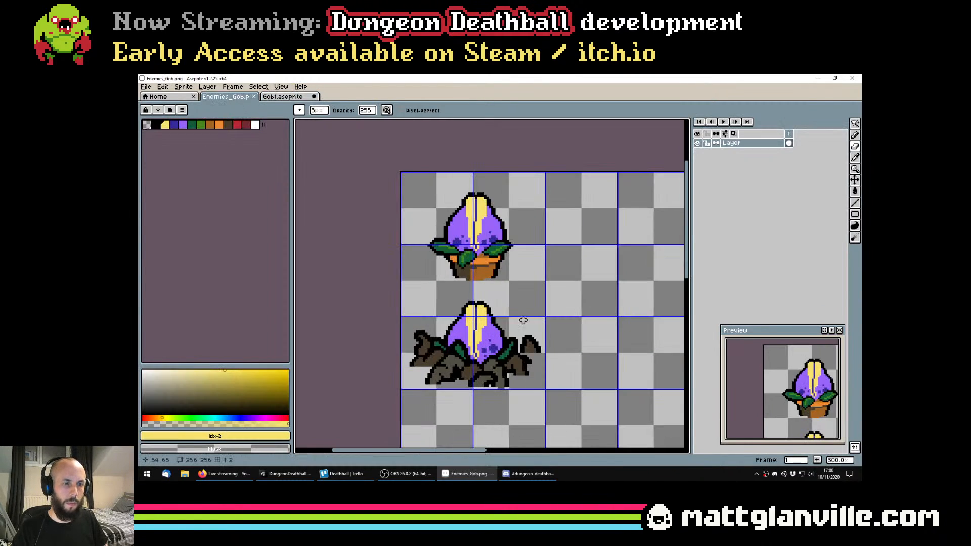
Marquee-select the rooted plant on the sheet and move it down about 32 pixels so its base meets a grid line
key(m)
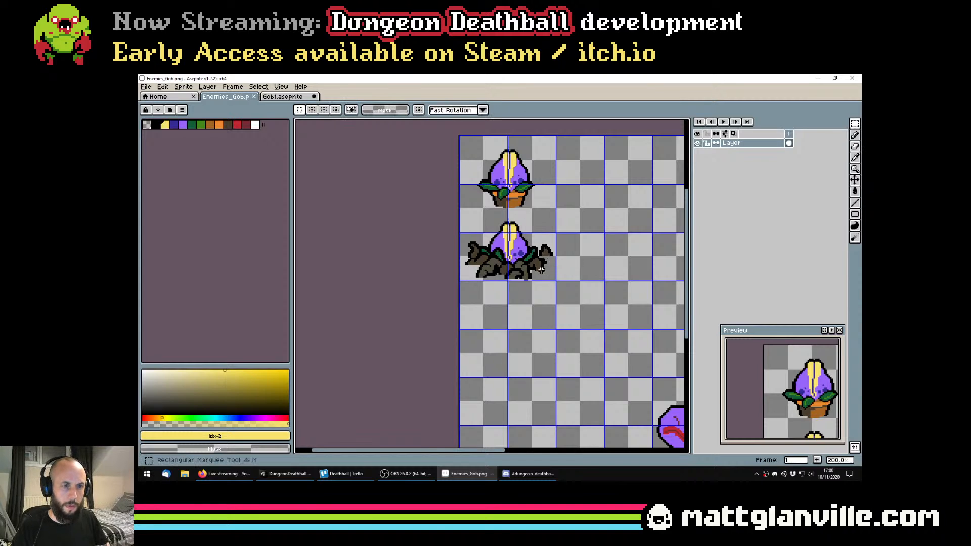
drag(450, 215, 585, 279)
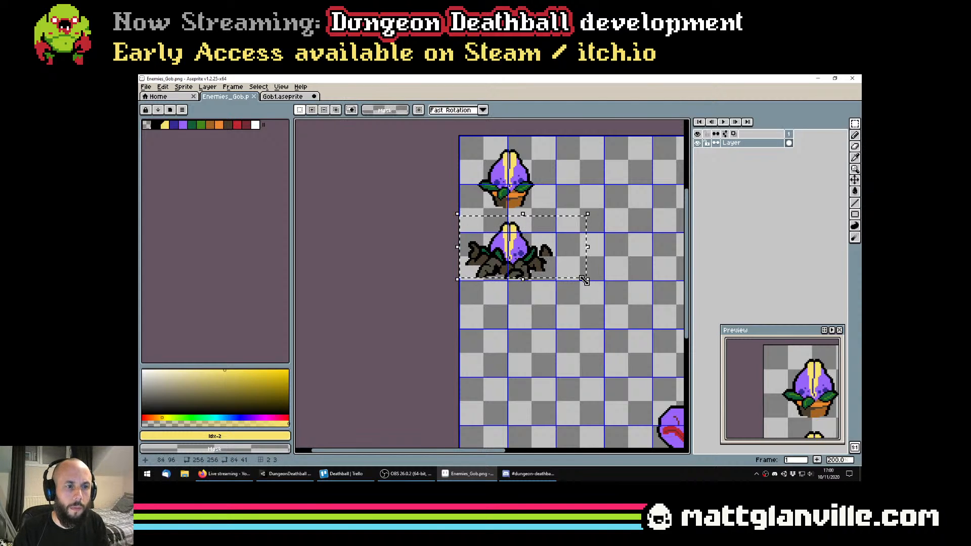
click(404, 223)
mouse_move(434, 216)
mouse_down()
mouse_move(600, 272)
mouse_move(610, 287)
mouse_up()
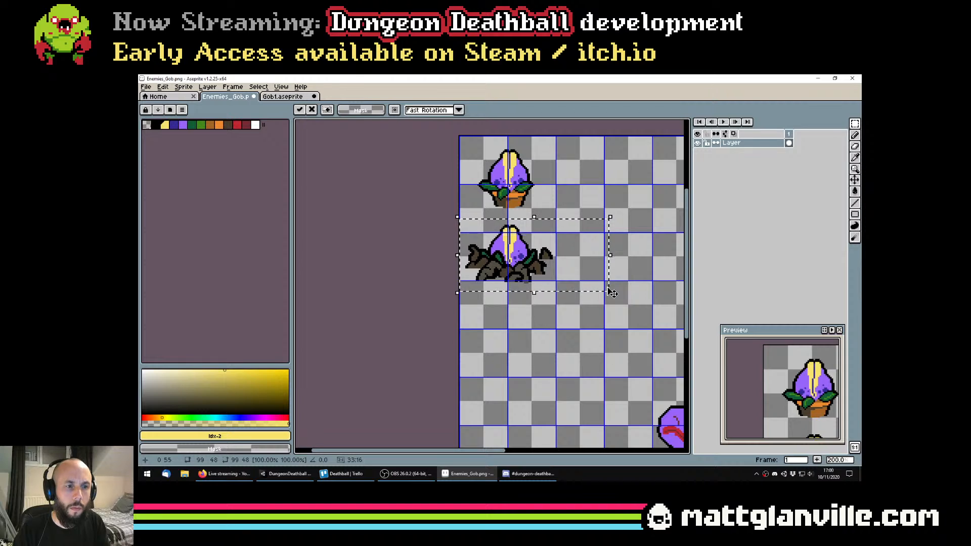
drag(611, 248, 611, 294)
key(Down)
key(Down)
key(Down)
key(Down)
key(Down)
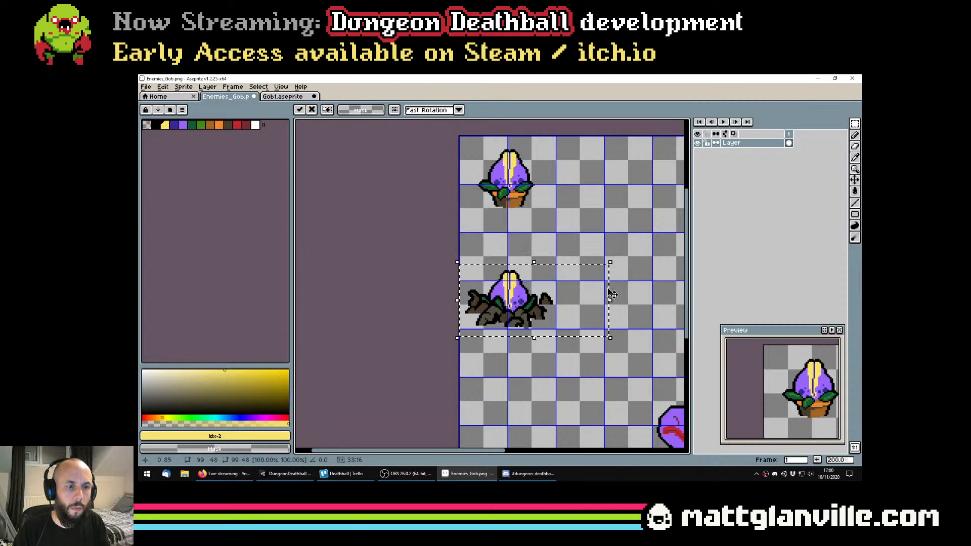
drag(403, 257, 368, 283)
click(453, 221)
Replace the old potted plant in the sheet's first 64 x 64 cell with the copied frame 1 and save the sheet
scroll(453, 221, up, 2)
drag(423, 195, 526, 295)
key(Delete)
key(ctrl+v)
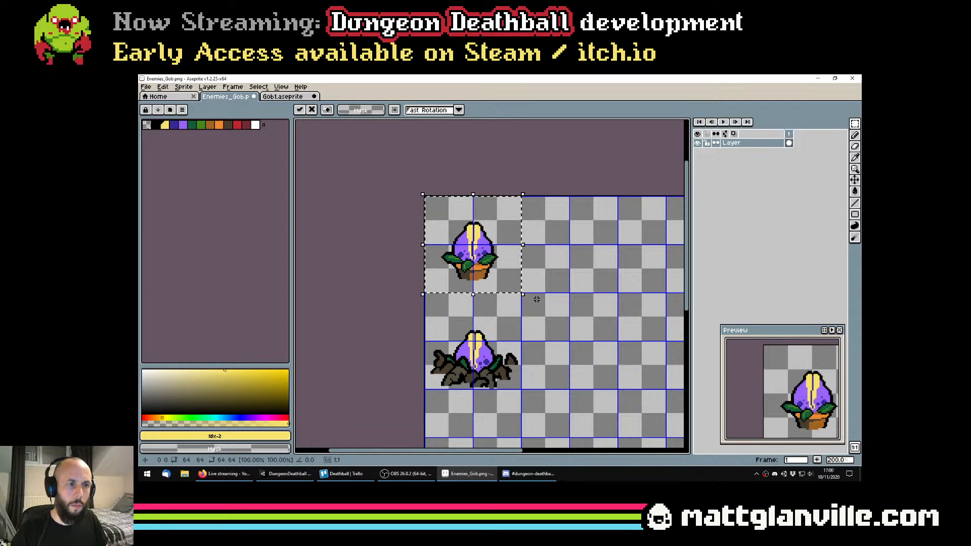
click(544, 267)
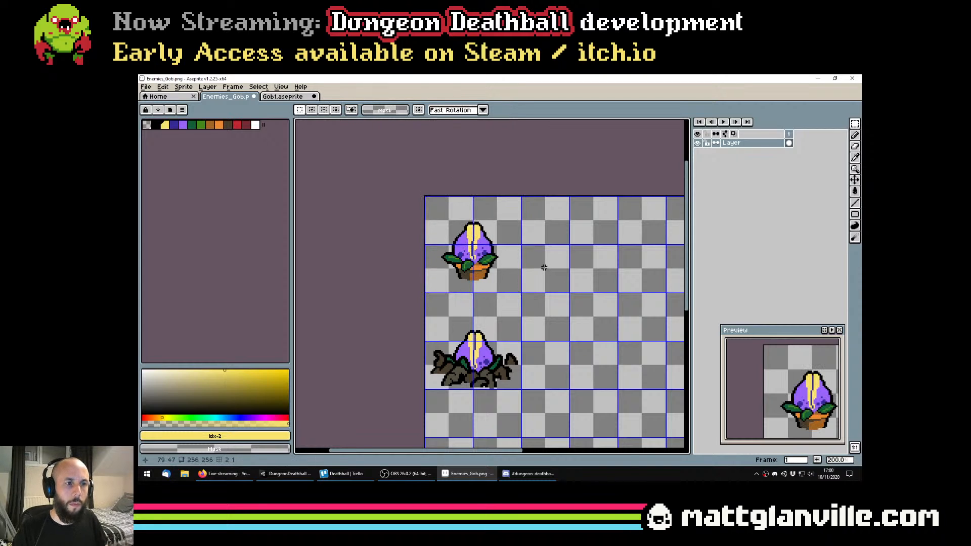
Try to paste the flattened frame 2 from Gob1.aseprite onto the sheet, and undo the paste
click(282, 96)
click(797, 182)
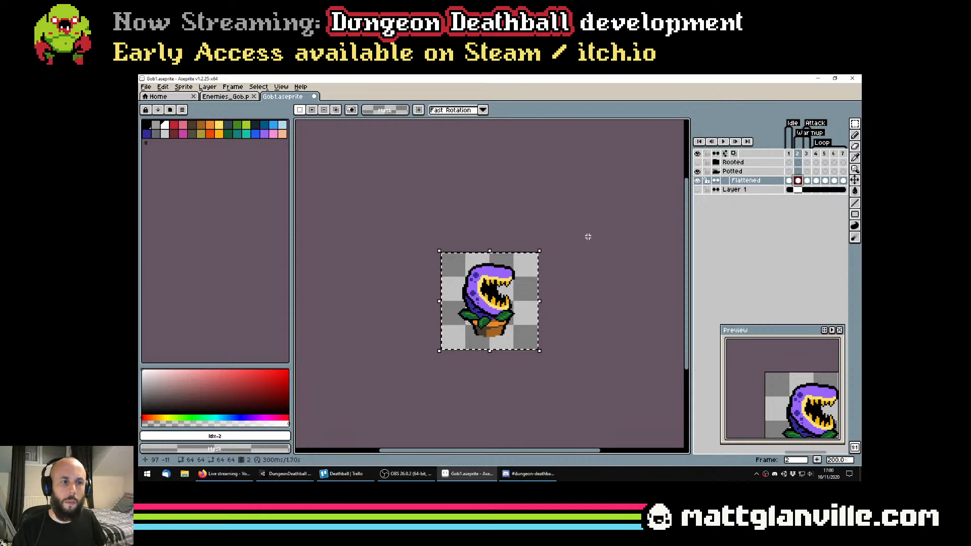
key(ctrl+c)
key(ctrl+shift+Tab)
key(ctrl+v)
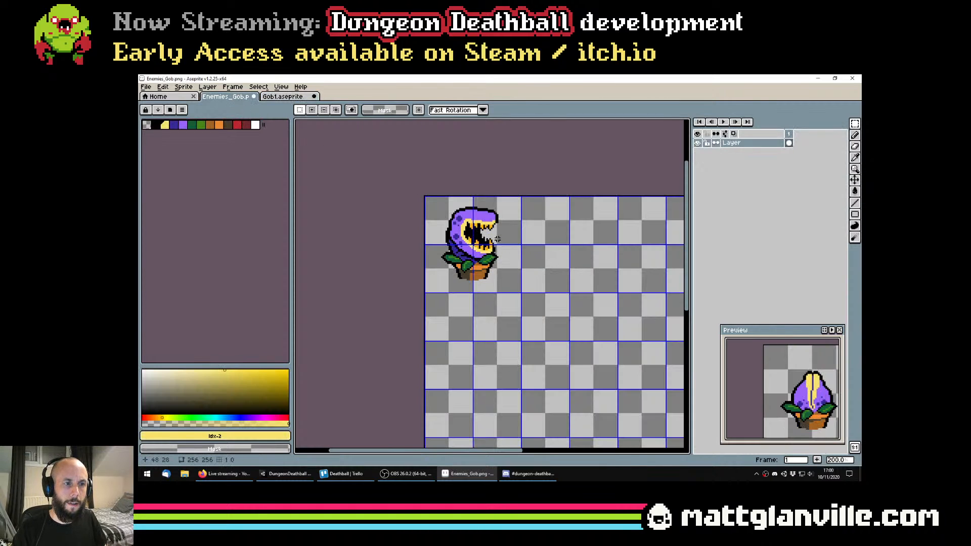
key(ctrl+z)
Copy the flattened frame 2 and place it in the second 64 x 64 cell of the sheet's top row
drag(629, 247, 573, 237)
click(285, 98)
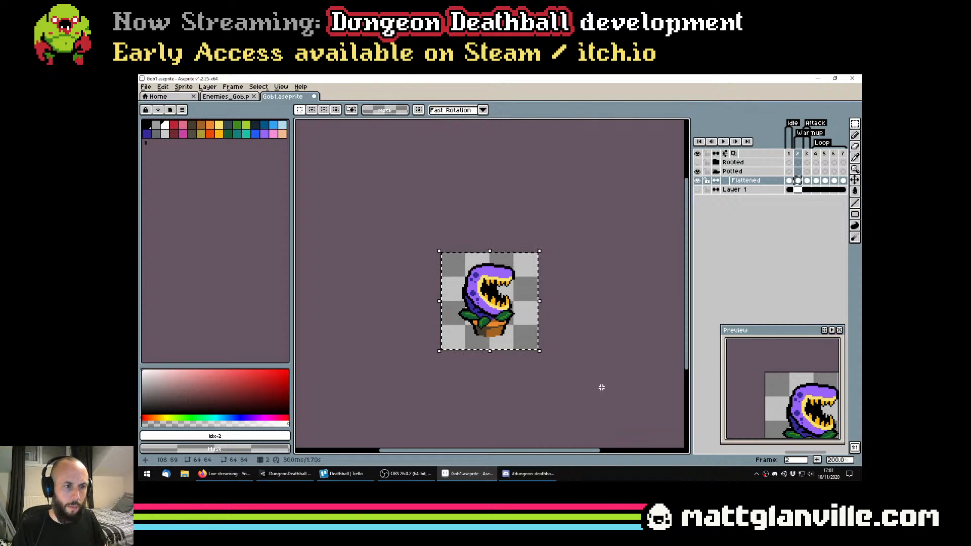
key(ctrl+c)
key(ctrl+shift+Tab)
key(ctrl+v)
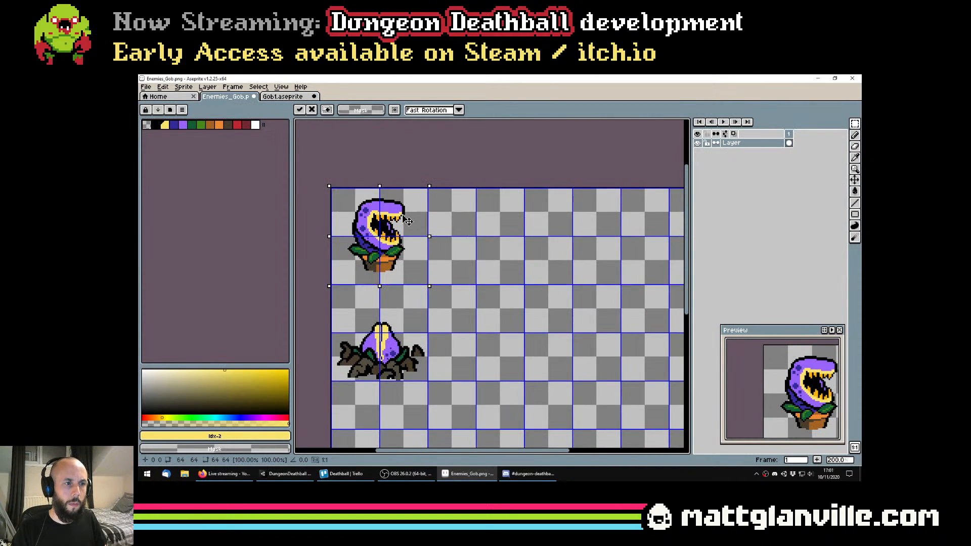
drag(408, 221, 495, 212)
click(535, 232)
Copy the flattened frame 3 into the third 64 x 64 cell of the sheet's top row and save Enemies_Gob.png
scroll(535, 232, down, 1)
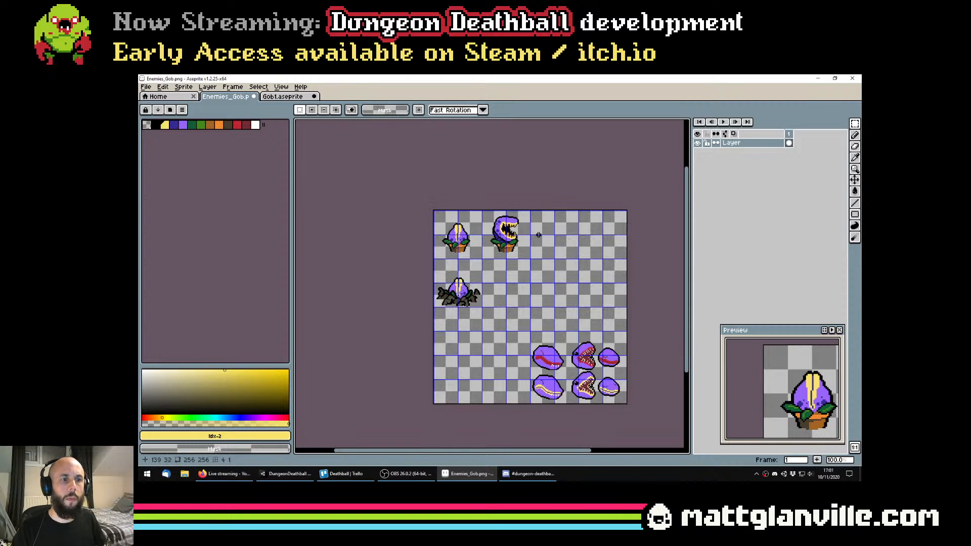
click(283, 96)
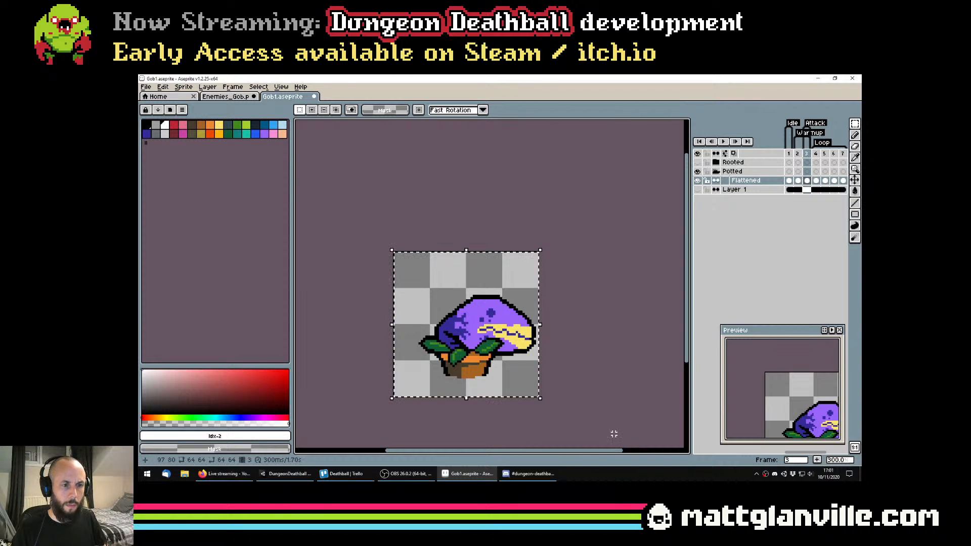
click(225, 97)
scroll(552, 237, up, 2)
drag(581, 229, 484, 258)
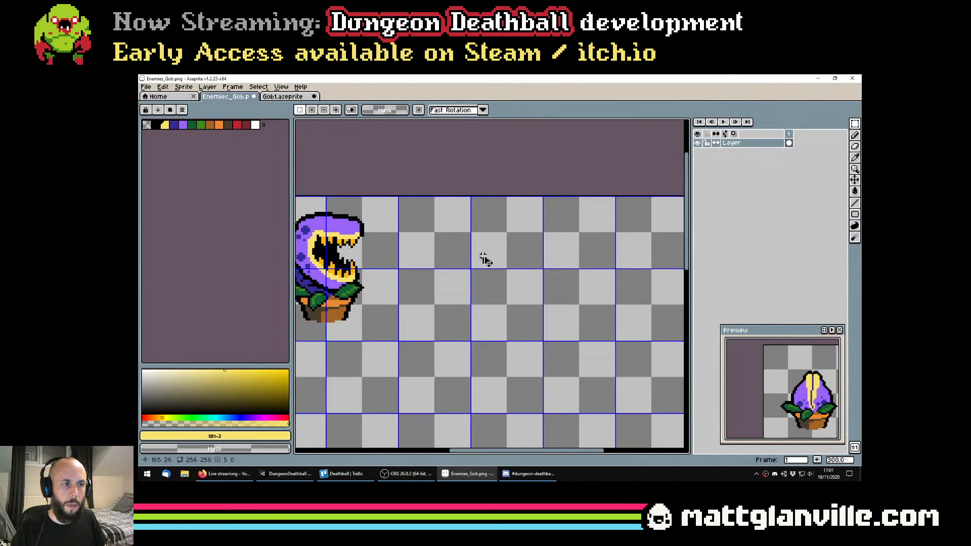
key(ctrl+v)
key(ctrl+d)
key(ctrl+s)
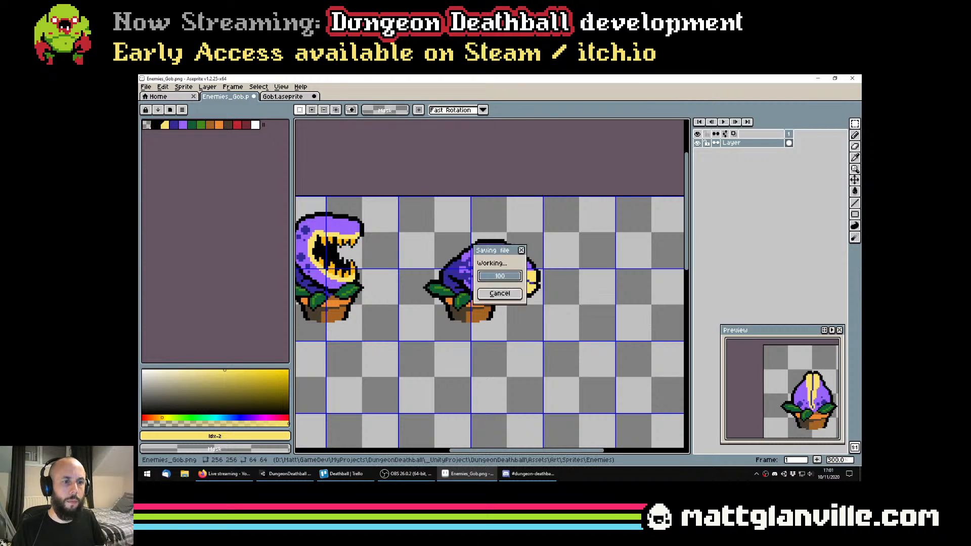
scroll(523, 284, down, 3)
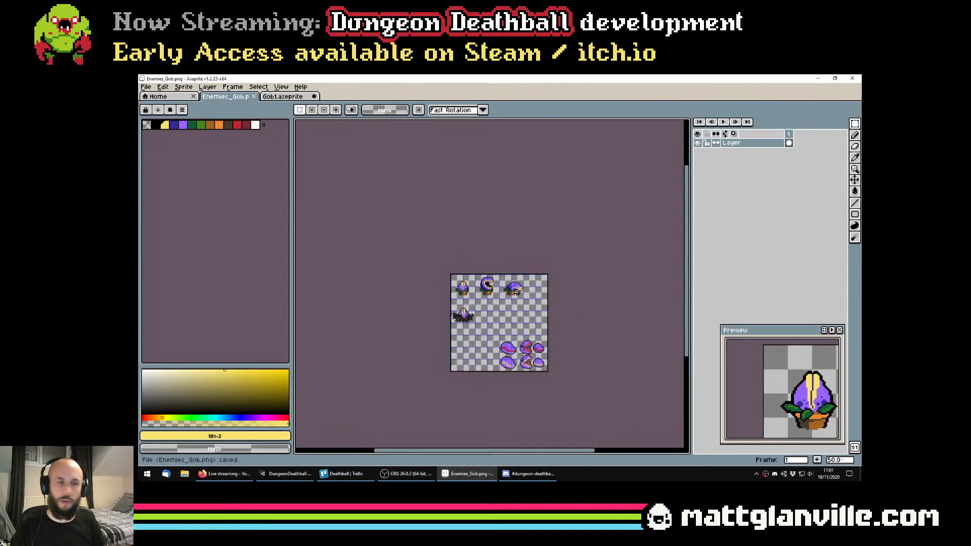
scroll(517, 292, up, 2)
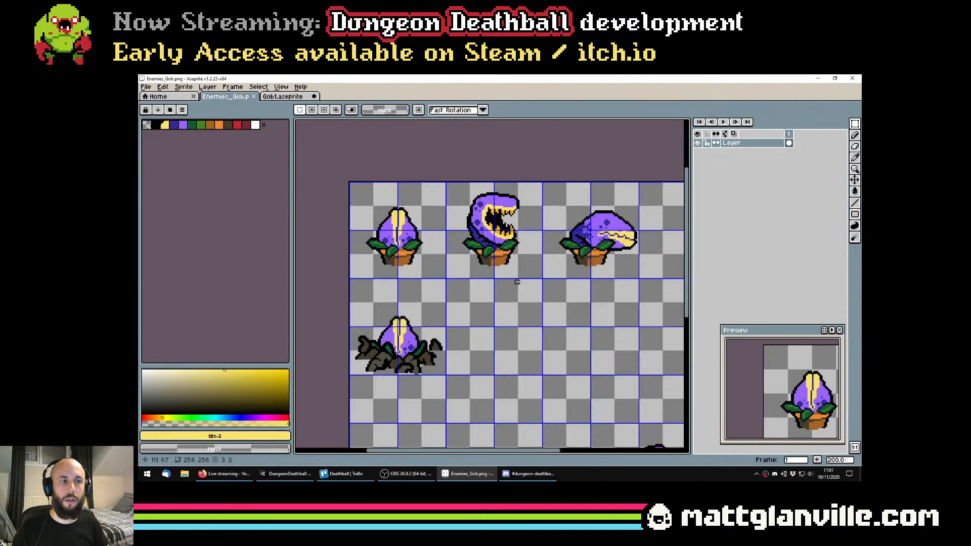
Undo the selections and the flattening in Gob1.aseprite to restore the separate Pot, Head and Stalk layers
click(282, 96)
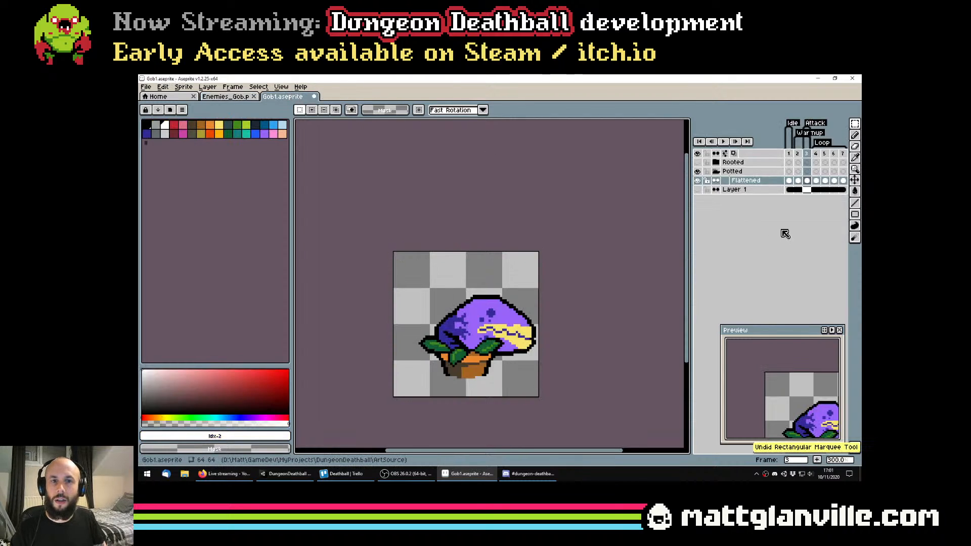
key(ctrl+z)
key(ctrl+z)
key(ctrl+z)
key(ctrl+z)
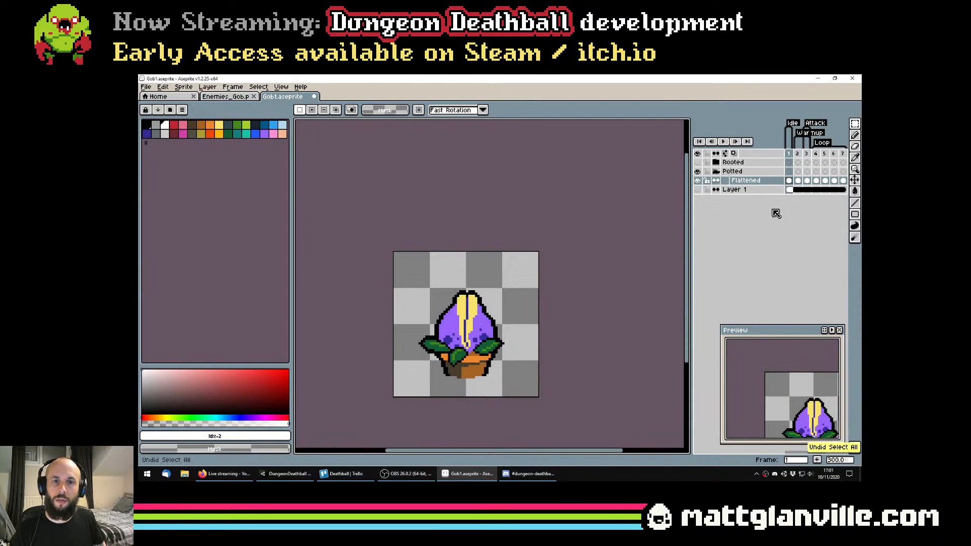
key(ctrl+z)
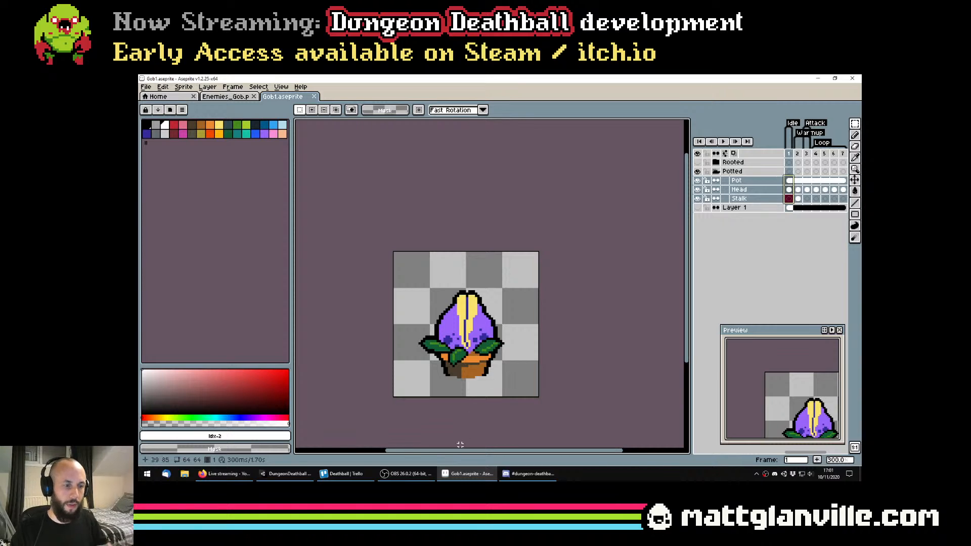
Switch to Unity, open Enemies_Gob in the Sprite Editor and move the Enemies_Gob_S_Idle slice over the relocated rooted plant at X 4, Y 128
key(alt+Tab)
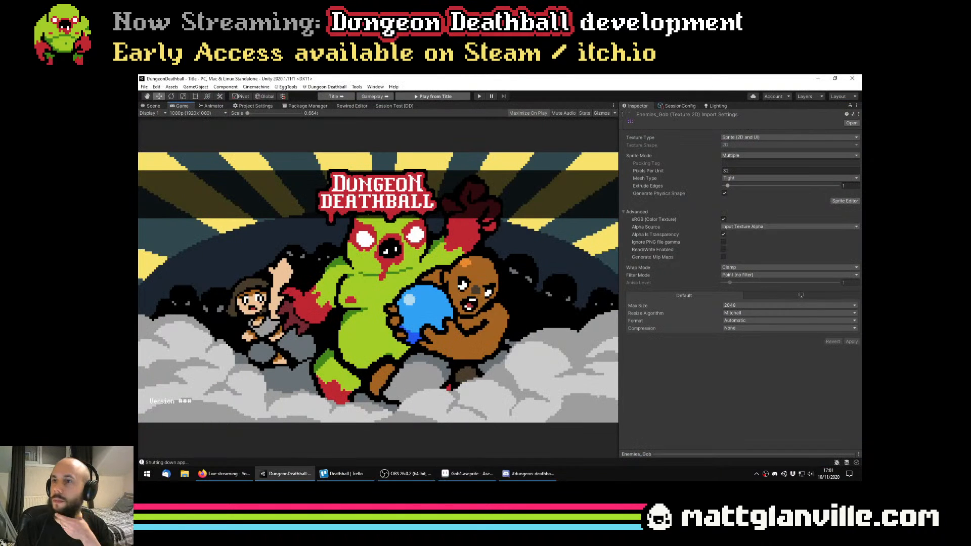
click(845, 201)
scroll(435, 272, up, 3)
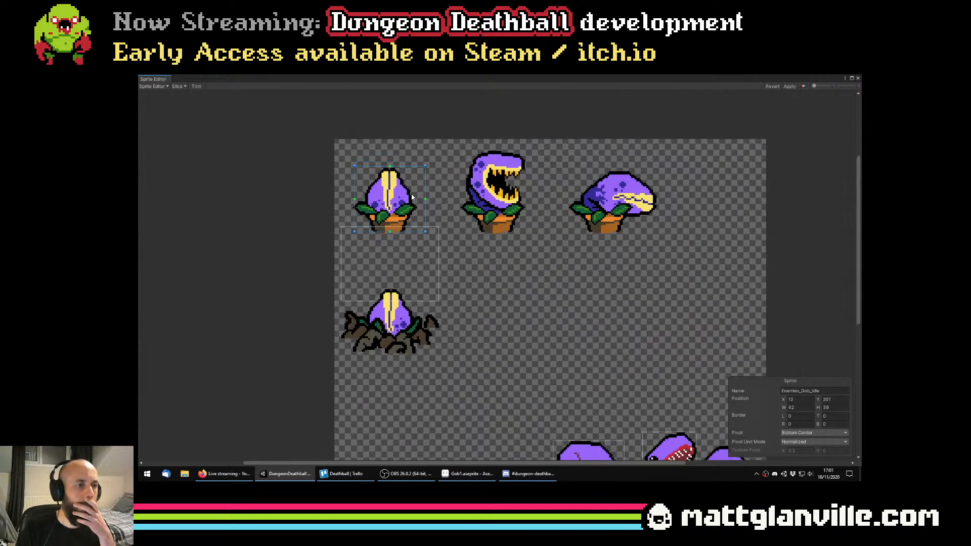
drag(411, 271, 412, 325)
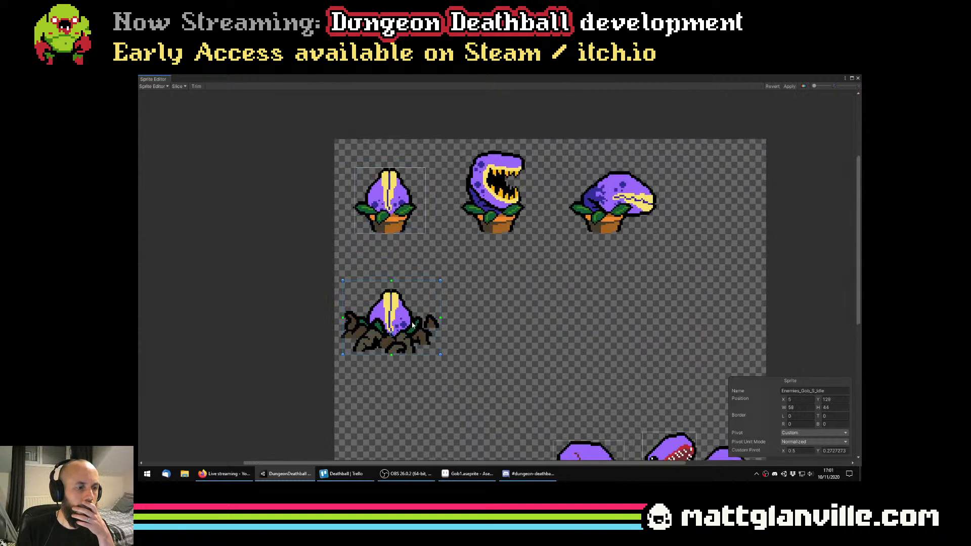
scroll(401, 327, up, 2)
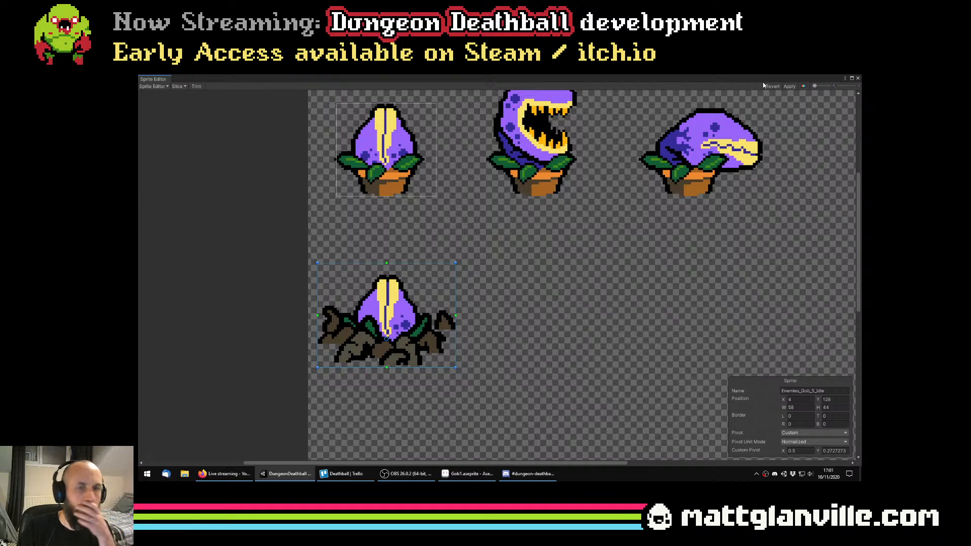
Widen the Enemies_Gob_Idle slice to the full first cell, with X 0 and W 64
drag(446, 173, 444, 187)
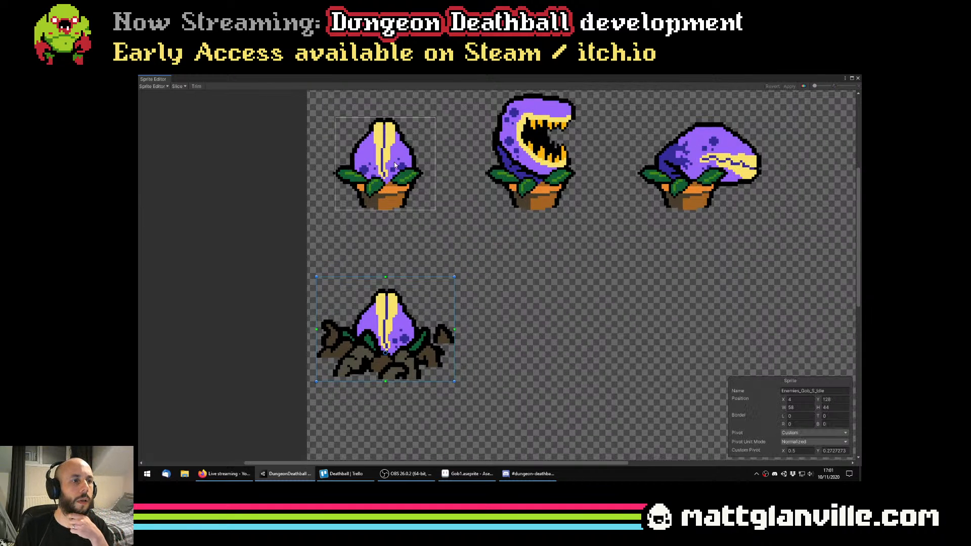
click(395, 162)
drag(511, 233, 517, 342)
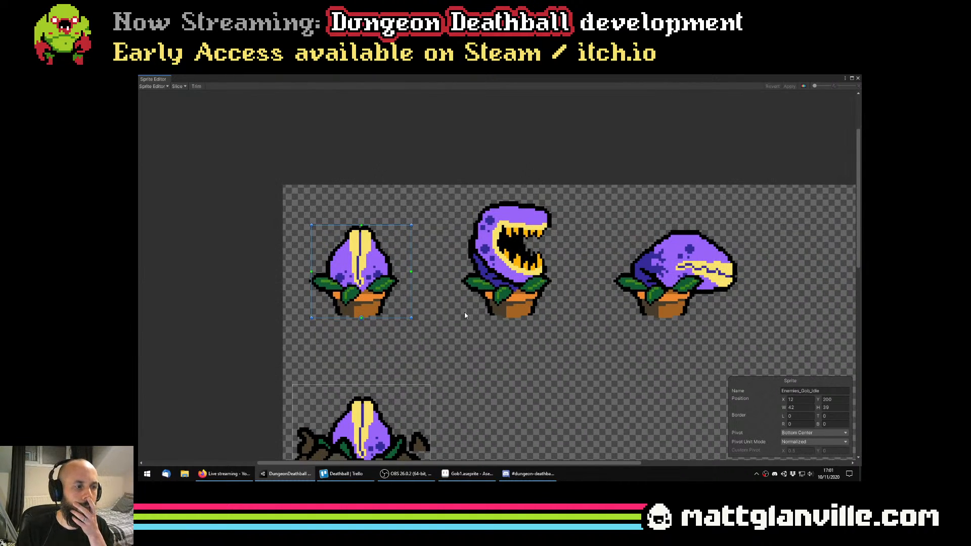
scroll(363, 294, up, 1)
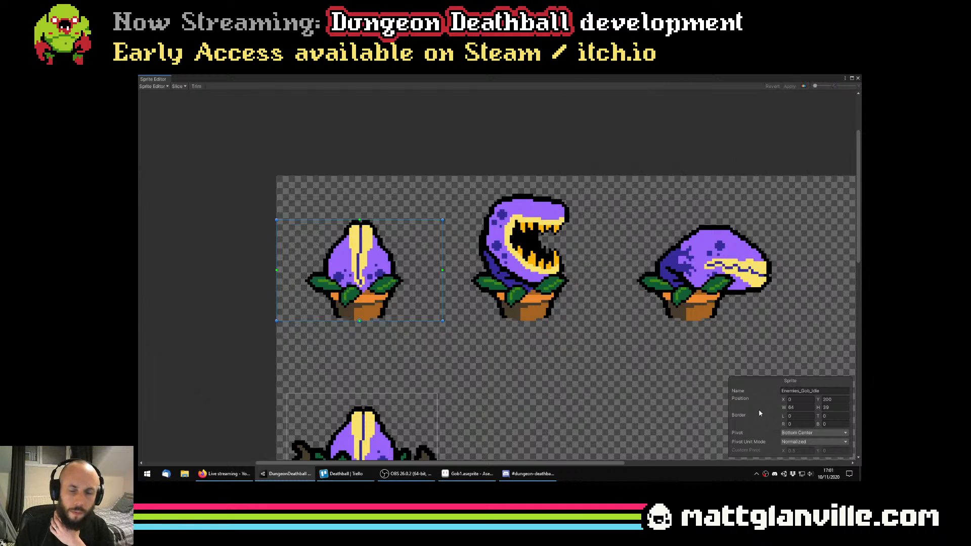
drag(455, 237, 575, 307)
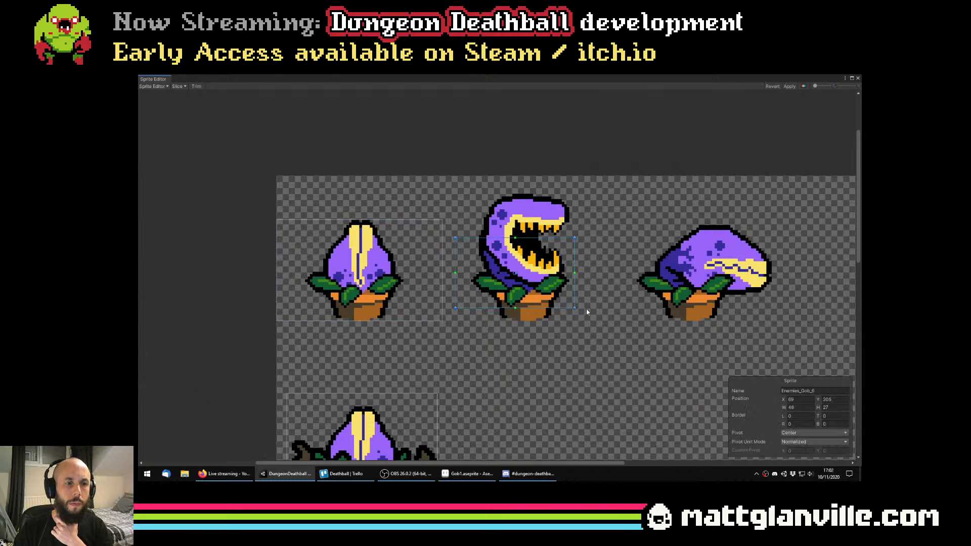
drag(605, 258, 769, 320)
key(Delete)
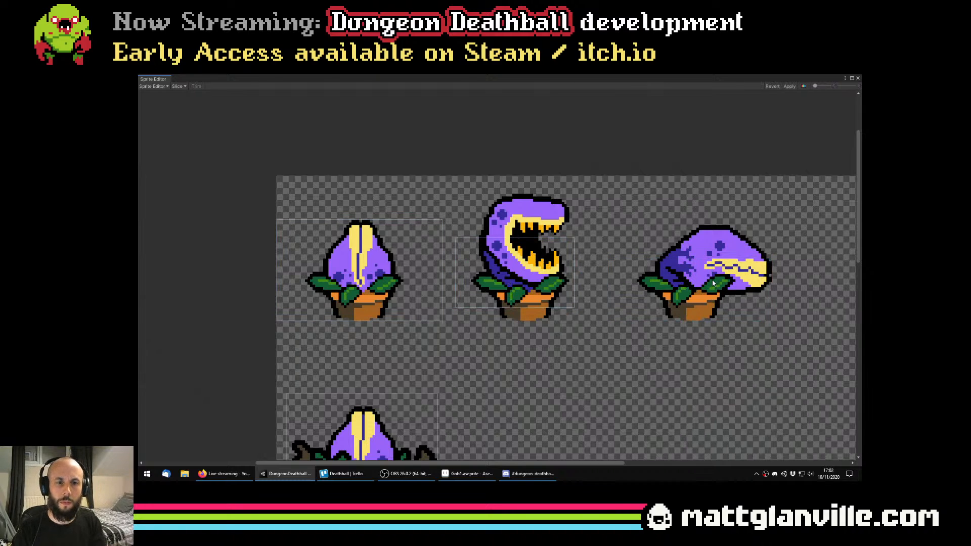
click(554, 285)
key(Delete)
Move the existing Enemies_Gob_Warmup and Enemies_Gob_Attack slices from the old heads onto the potted open-mouth and lunging frames
scroll(659, 354, down, 4)
drag(659, 354, 557, 245)
scroll(557, 245, down, 3)
drag(591, 341, 587, 269)
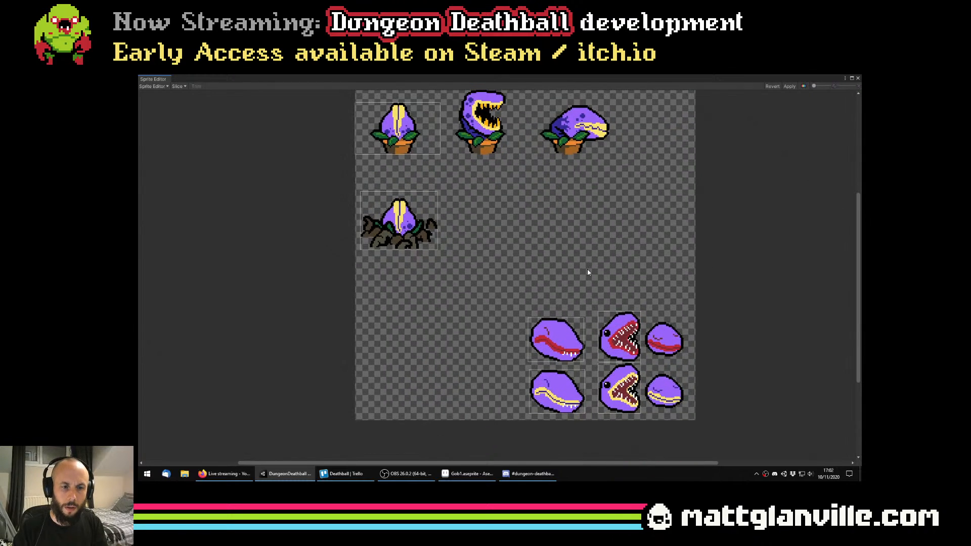
click(602, 336)
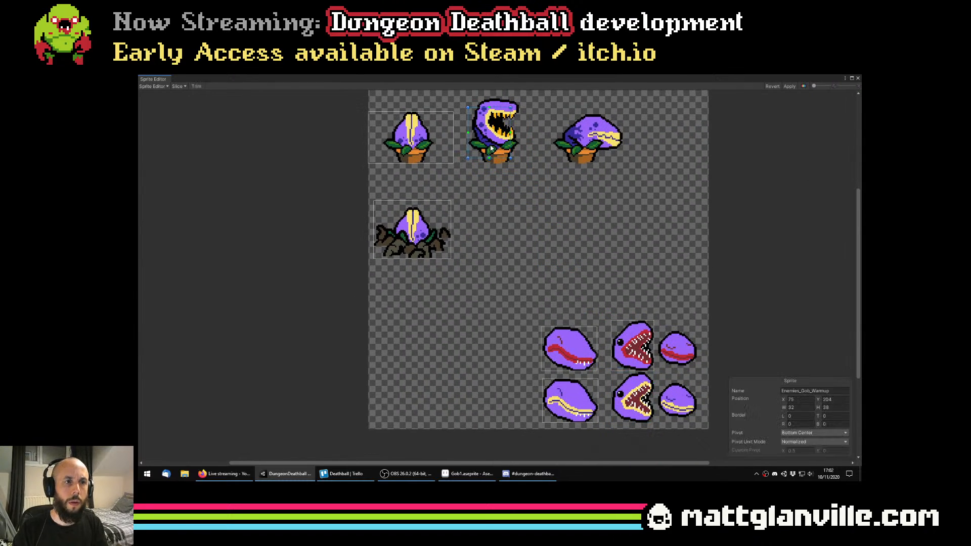
click(573, 400)
drag(543, 173, 560, 277)
Fit the Enemies_Gob_Warmup slice to X 64, Y 200, W 64, H 49 and Enemies_Gob_Attack to X 128, Y 200, W 64, H 37
click(520, 259)
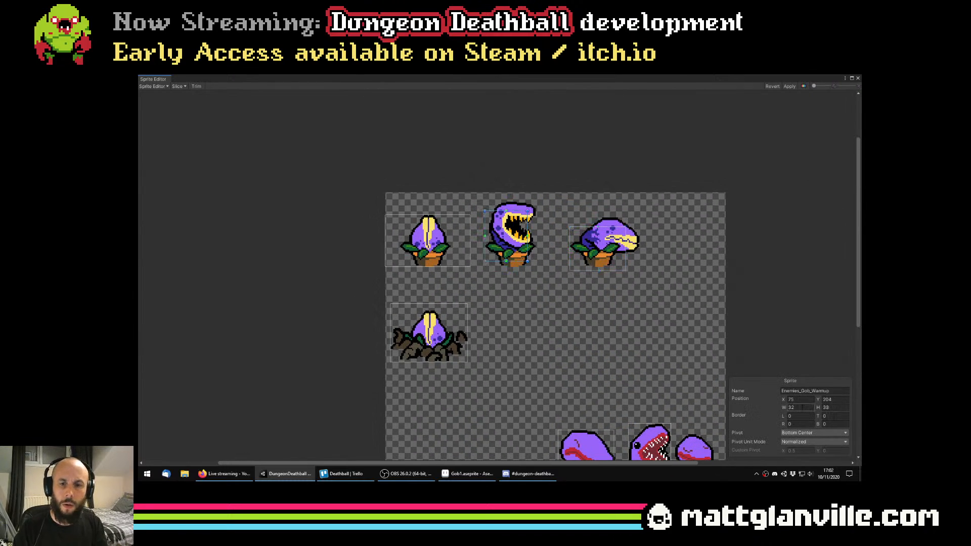
click(621, 266)
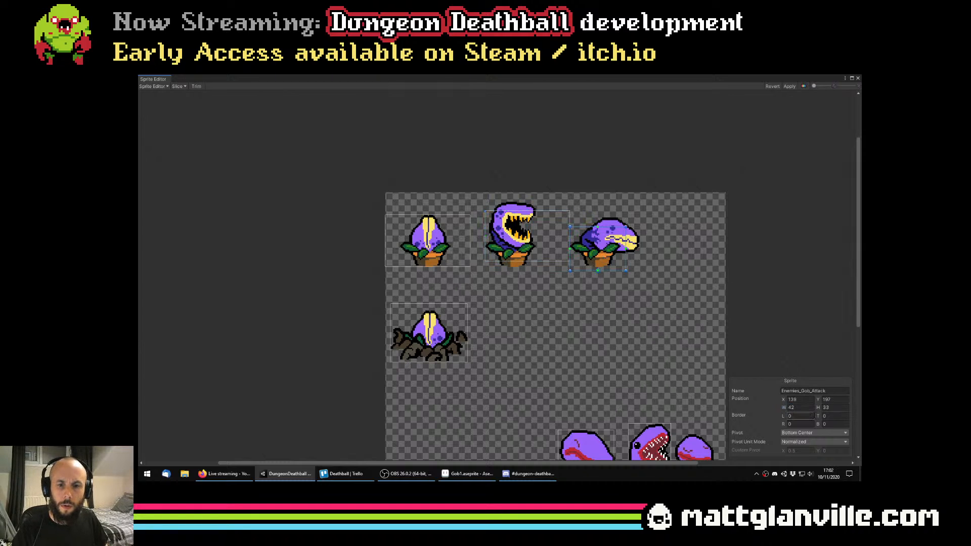
scroll(608, 284, up, 3)
drag(608, 283, 665, 346)
scroll(666, 346, up, 3)
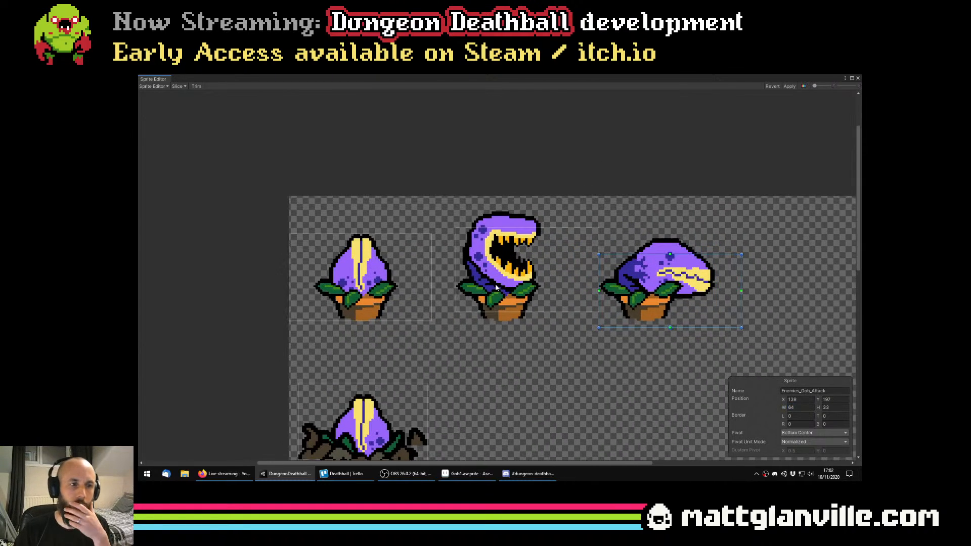
click(559, 269)
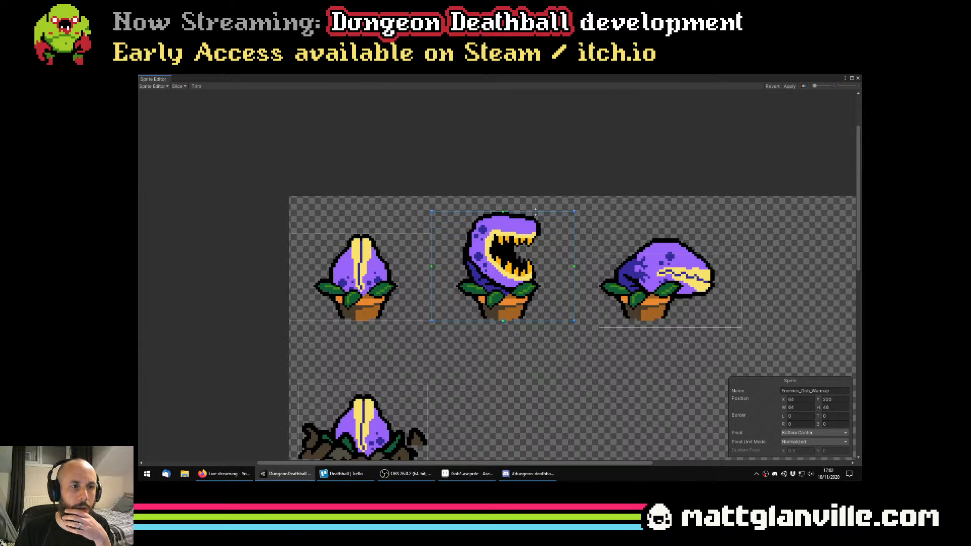
click(706, 305)
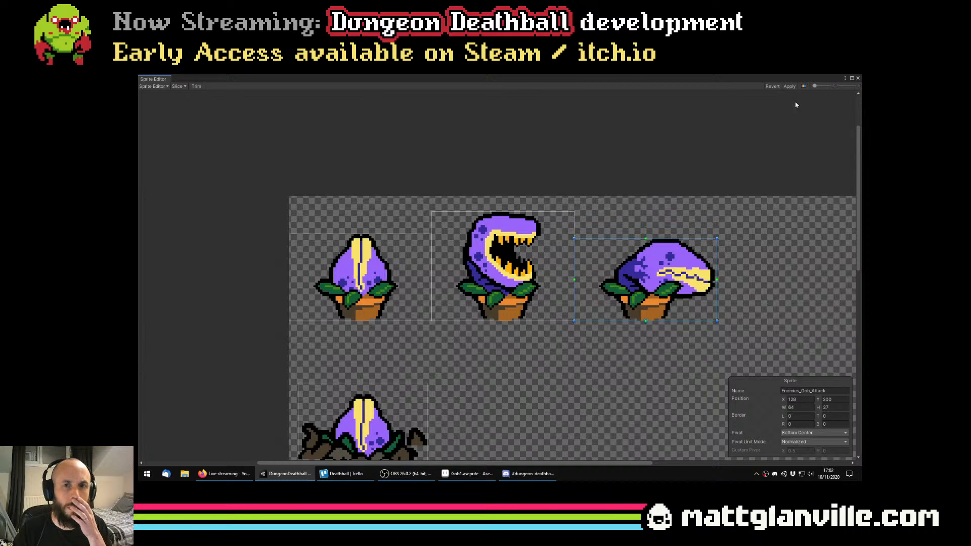
Compare the pivot settings of the potted plant's idle, warmup and attack slices
click(510, 276)
click(362, 272)
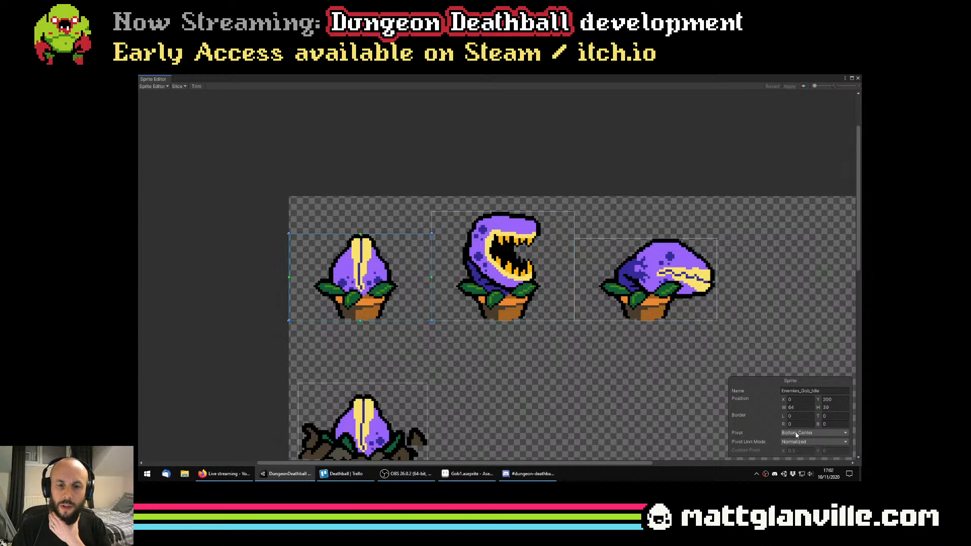
click(502, 300)
click(365, 299)
click(627, 300)
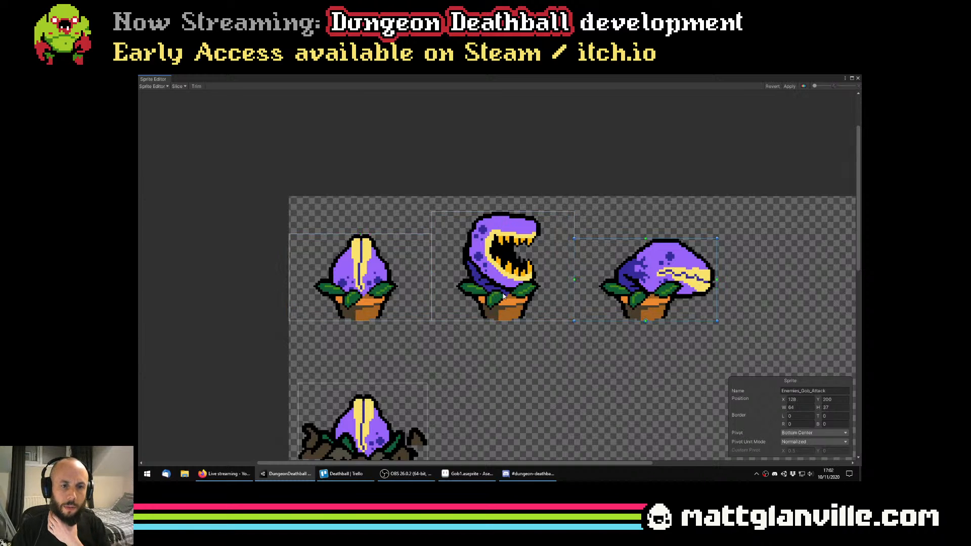
scroll(468, 287, down, 2)
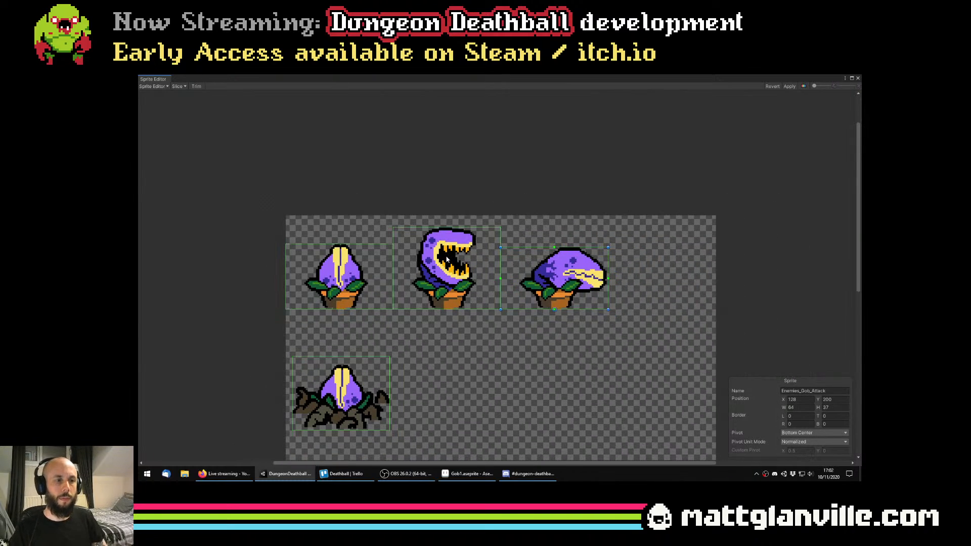
click(540, 476)
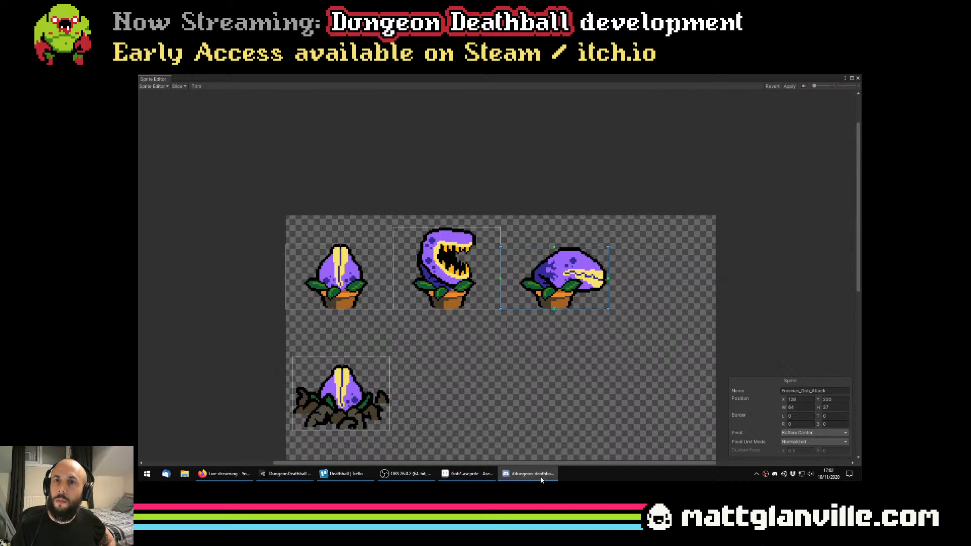
drag(535, 314, 576, 302)
scroll(583, 305, down, 2)
scroll(576, 301, down, 1)
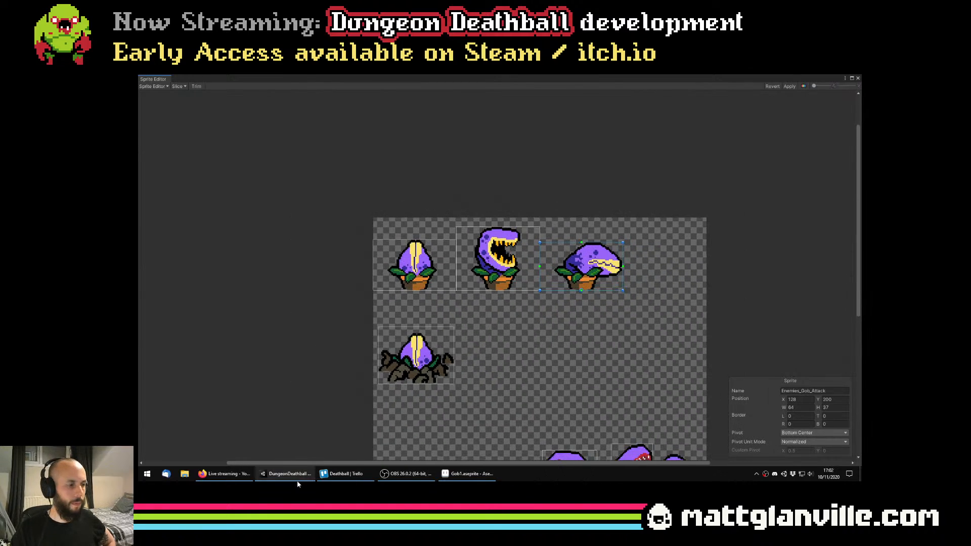
click(229, 476)
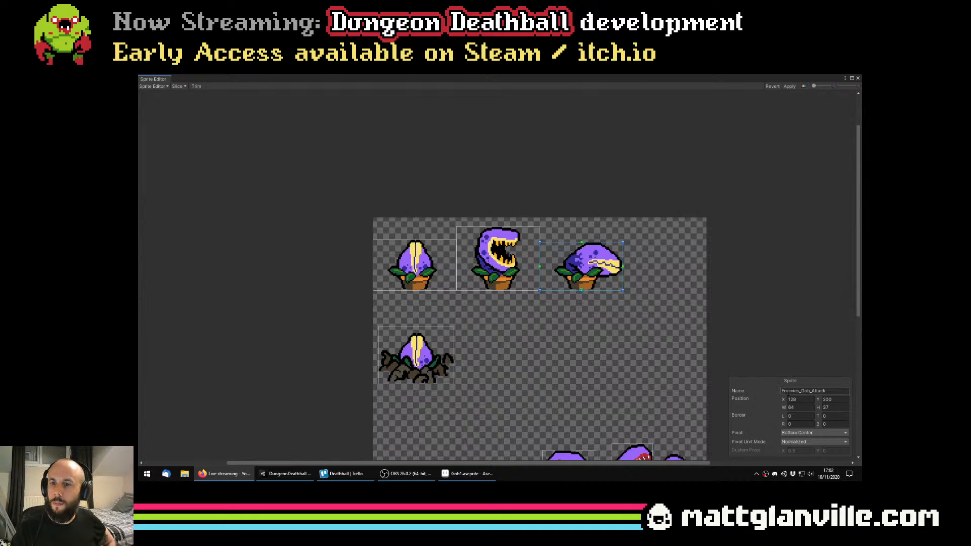
drag(629, 332, 624, 328)
scroll(529, 255, up, 1)
drag(534, 250, 526, 242)
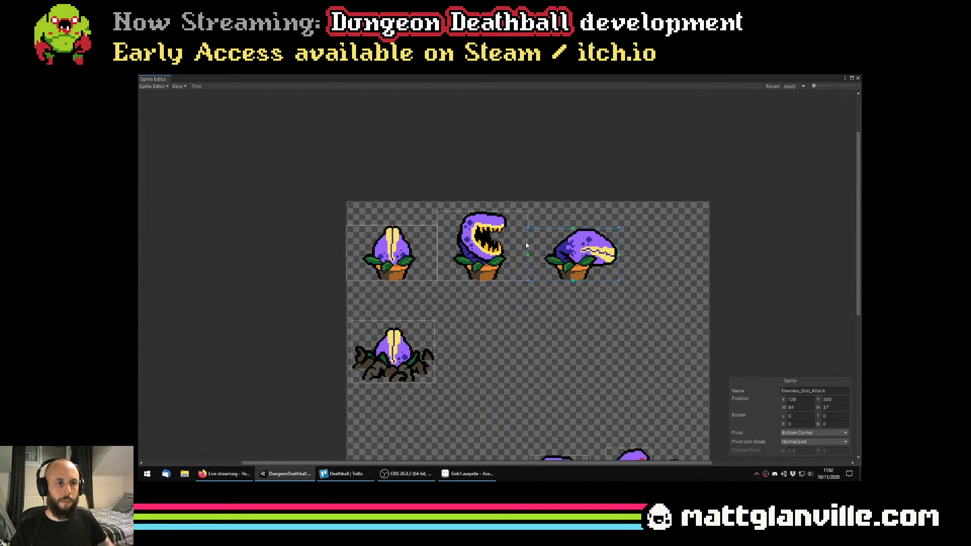
scroll(526, 242, down, 1)
drag(621, 411, 589, 250)
drag(495, 240, 431, 289)
scroll(568, 308, up, 1)
scroll(432, 289, down, 1)
scroll(459, 255, up, 1)
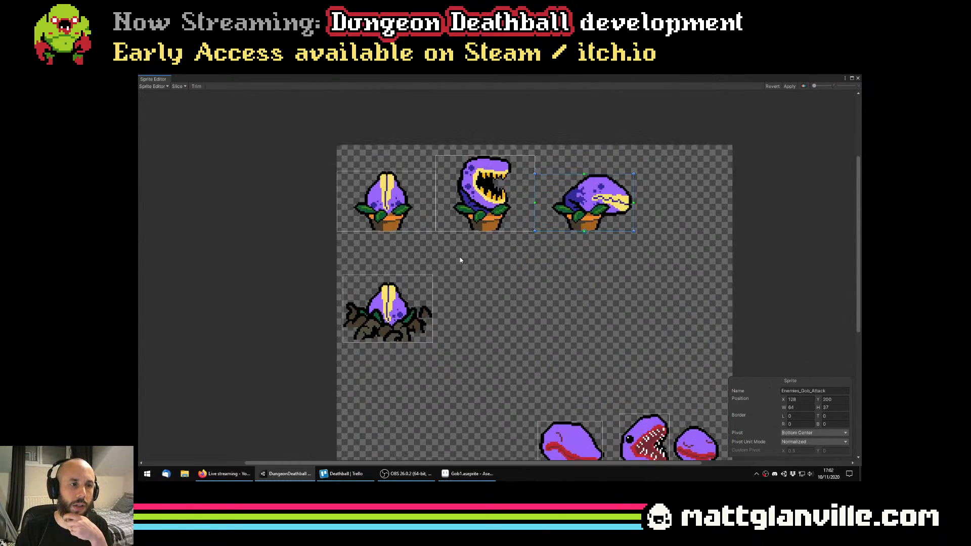
scroll(505, 261, down, 1)
drag(511, 305, 486, 295)
scroll(409, 286, up, 1)
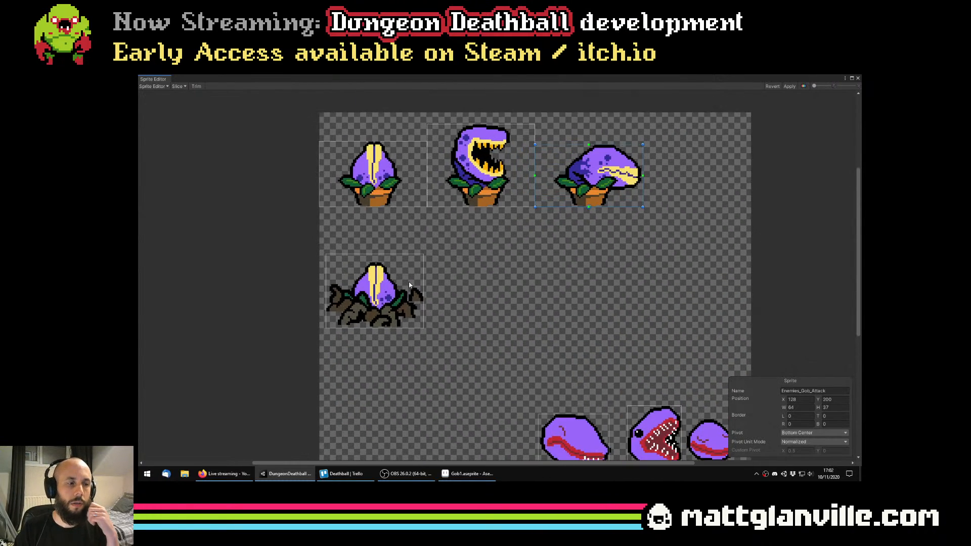
scroll(416, 303, down, 1)
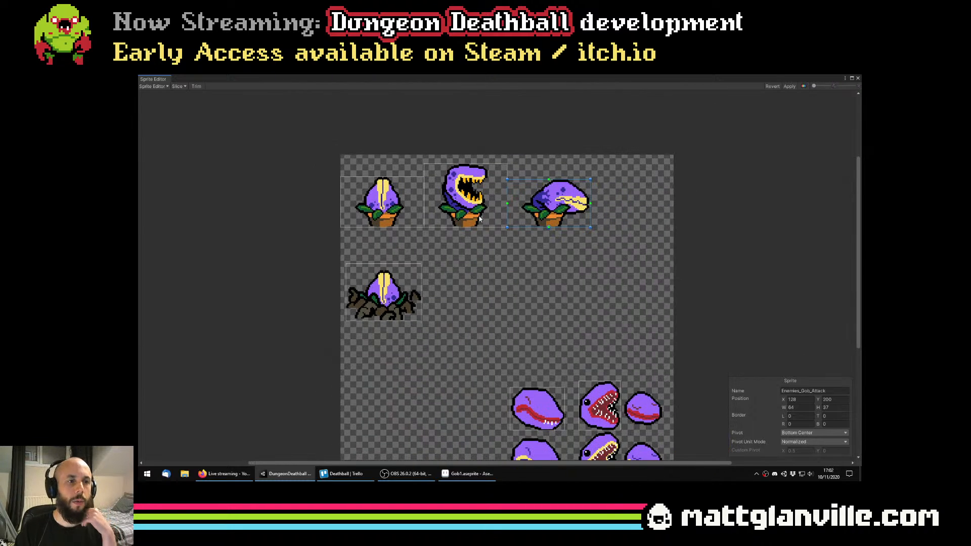
Switch to Aseprite, save Gob1.aseprite and widen the timeline area
click(461, 474)
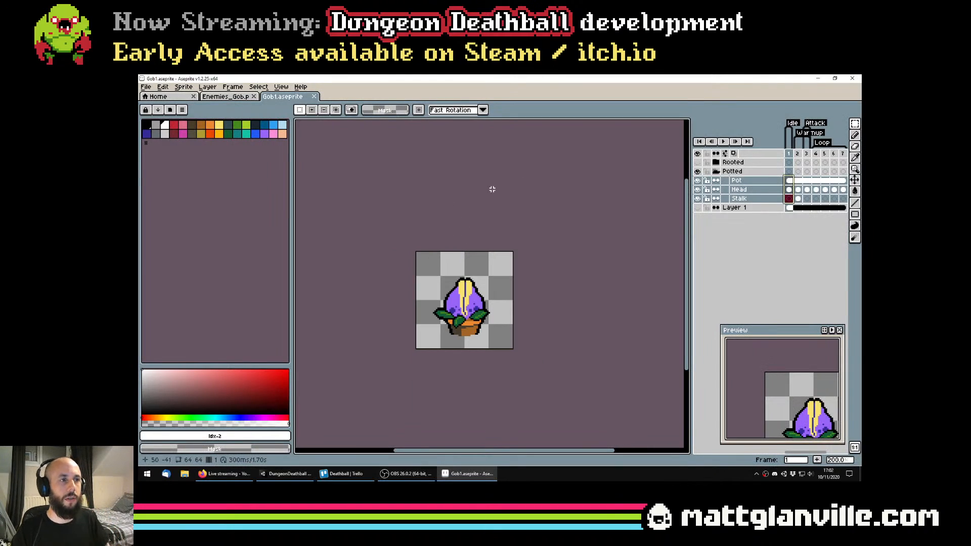
key(ctrl+s)
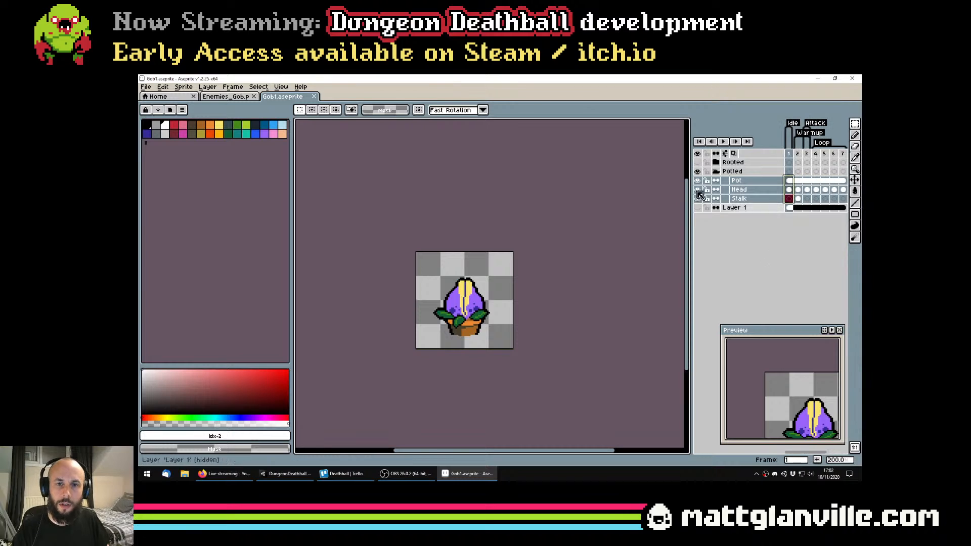
drag(690, 217, 638, 218)
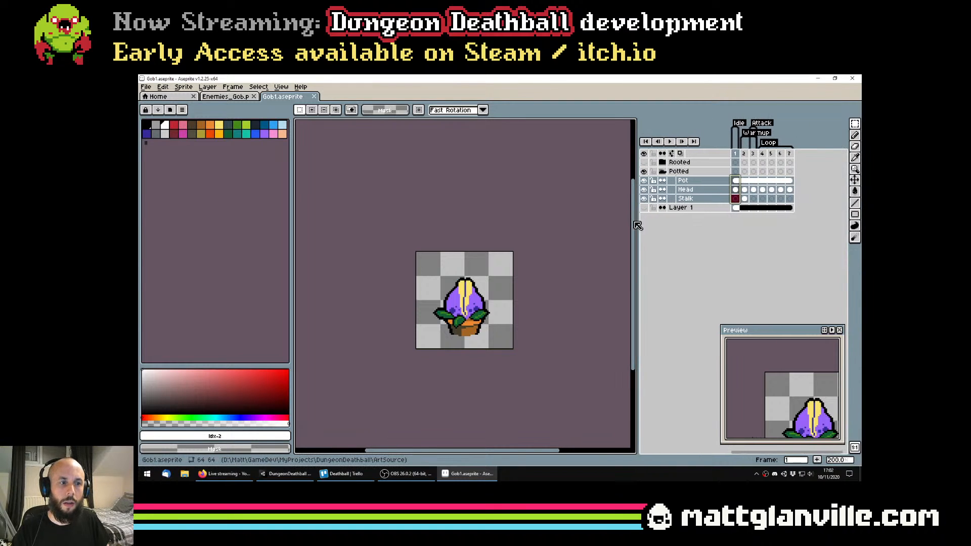
Expand the Rooted layer group, make it visible and hide the Potted group
click(661, 162)
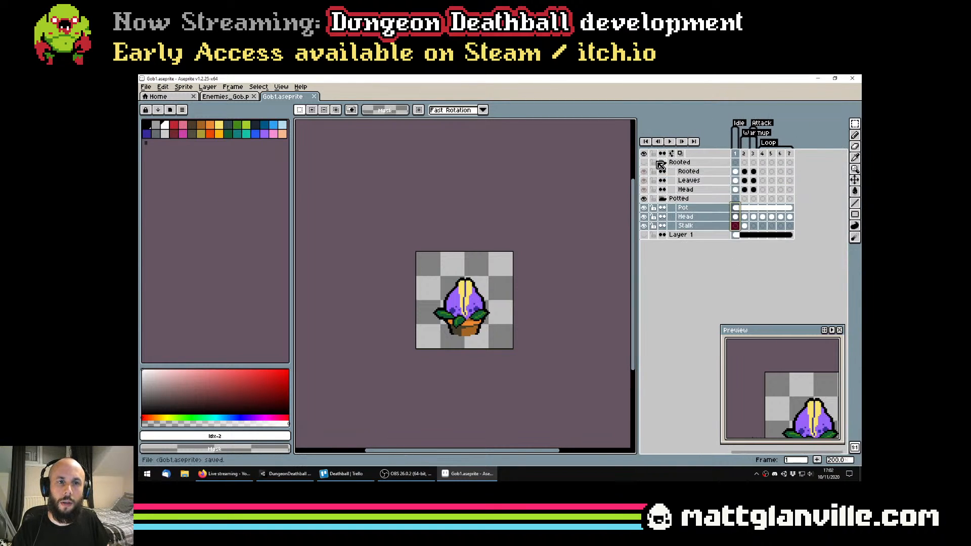
click(645, 163)
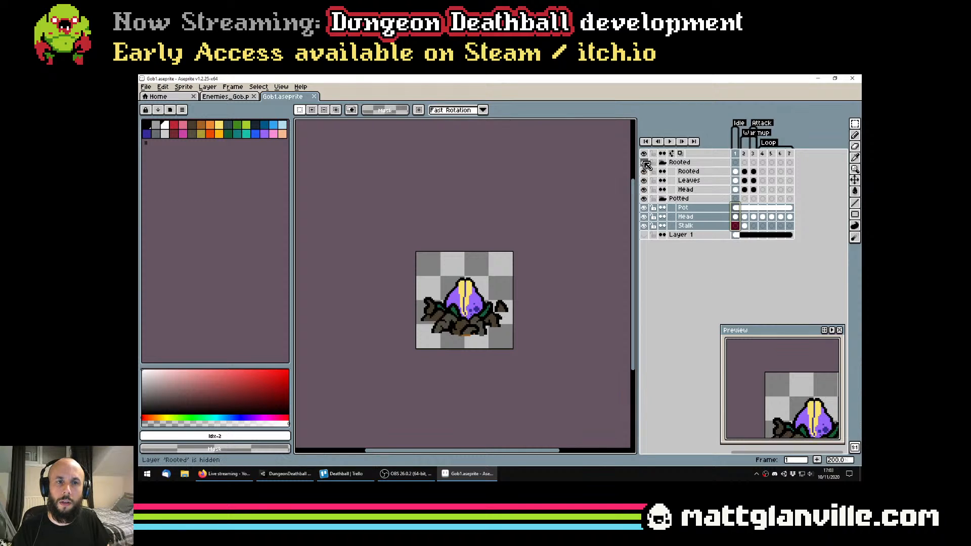
click(644, 199)
Delete the Rooted group's Head cels in frames 2 and 3, keeping the one in frame 1
click(736, 172)
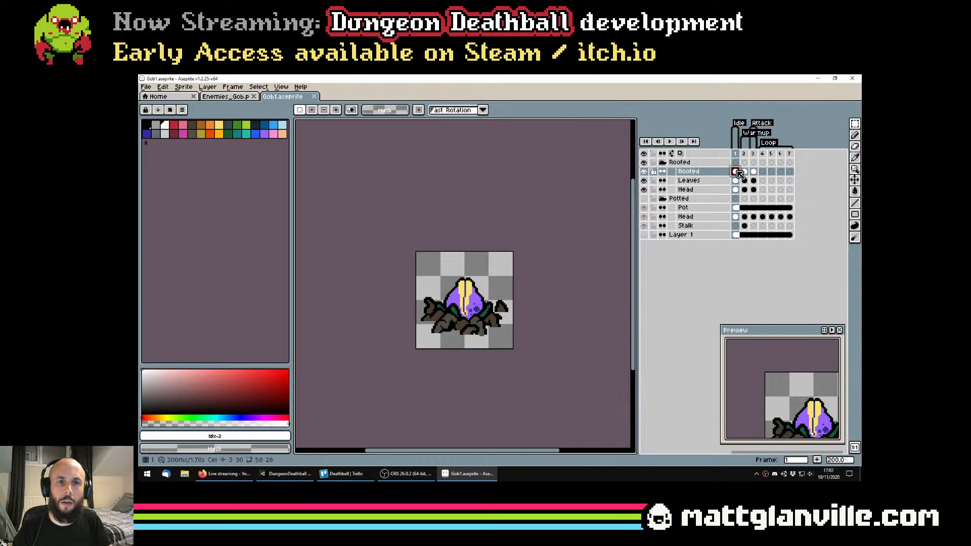
key(Right)
key(Right)
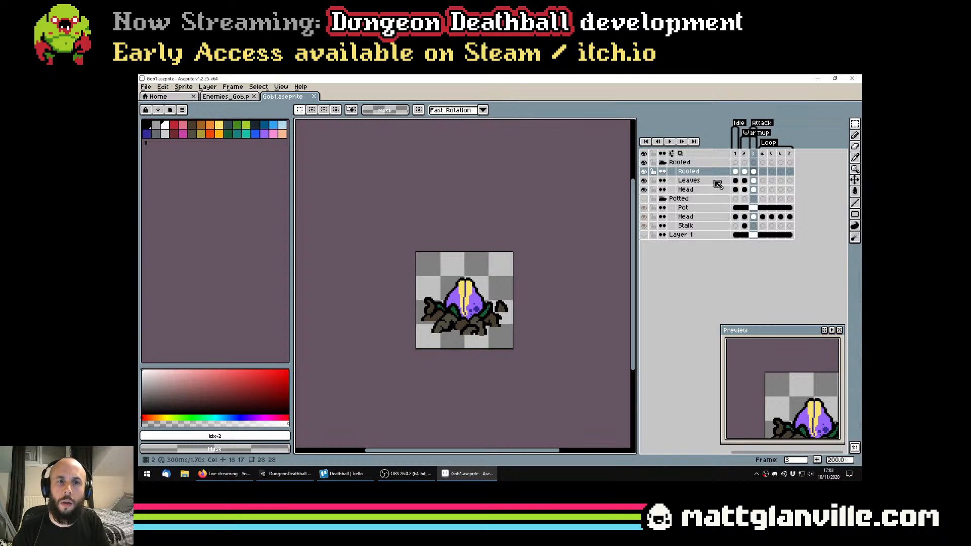
key(Left)
key(Left)
drag(744, 171, 752, 175)
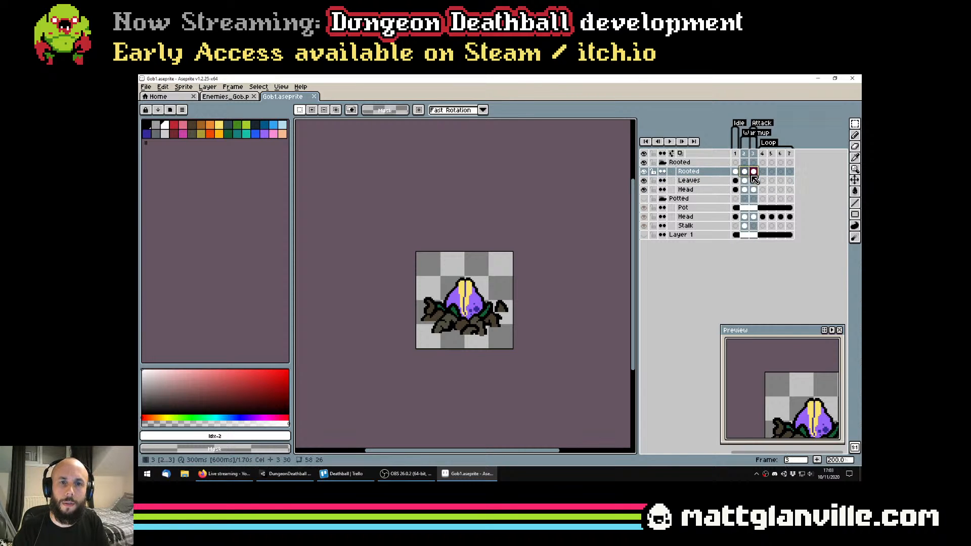
click(624, 219)
click(744, 190)
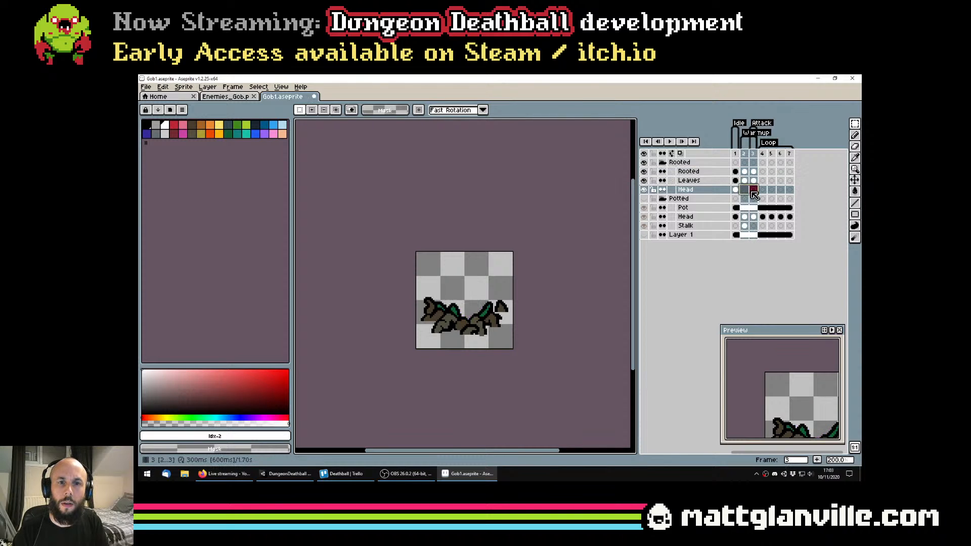
Link the Rooted layer's cels across frames 1 to 7 so the roots fill the whole animation
click(736, 191)
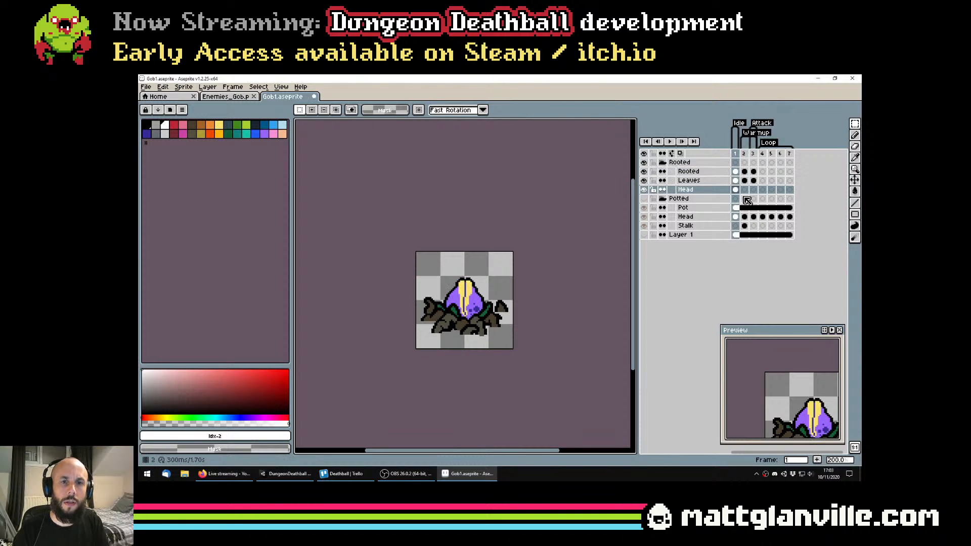
drag(735, 191, 789, 173)
click(736, 182)
click(736, 172)
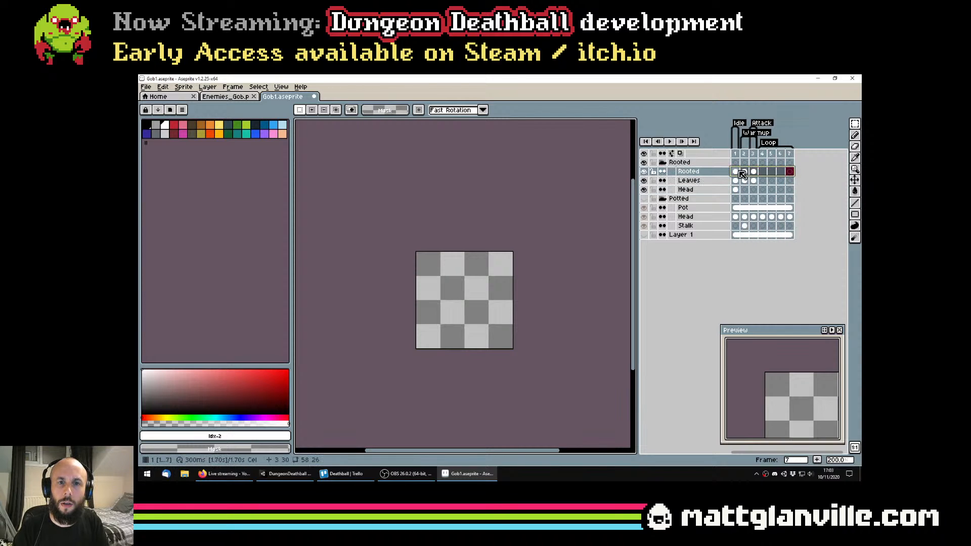
right_click(737, 173)
click(754, 197)
Link the Leaves layer's cels across frames 1 to 7 in the Rooted group and check the frames
click(736, 180)
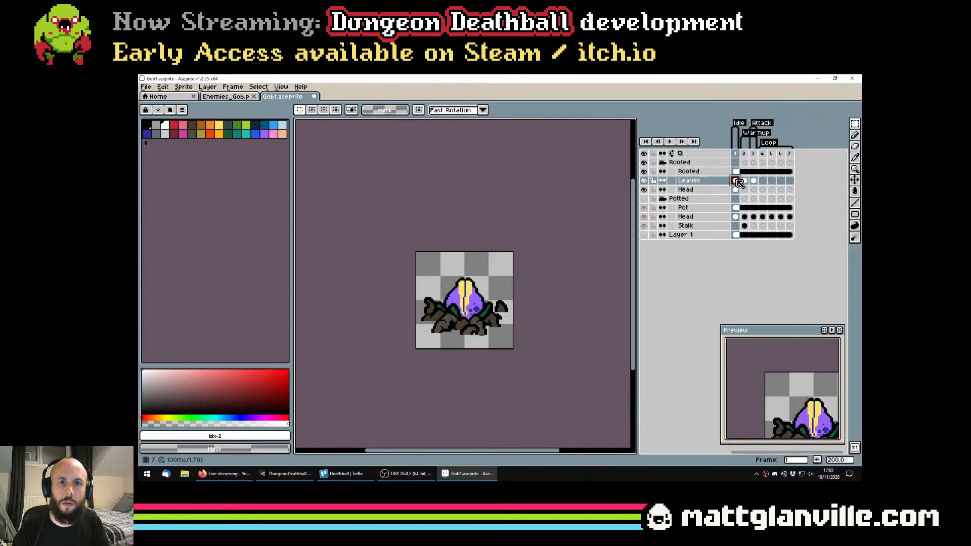
click(789, 180)
right_click(738, 180)
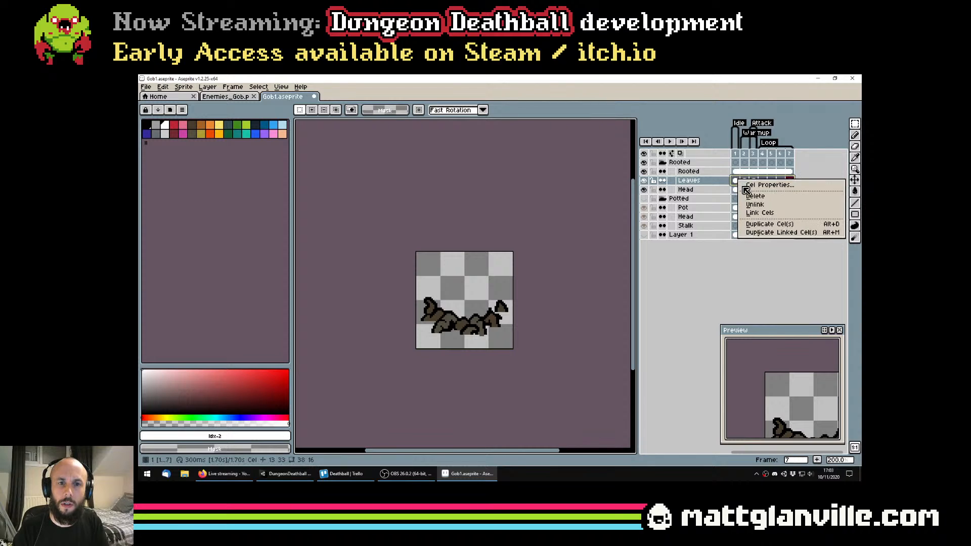
click(760, 214)
scroll(496, 264, down, 1)
scroll(501, 267, up, 1)
click(703, 182)
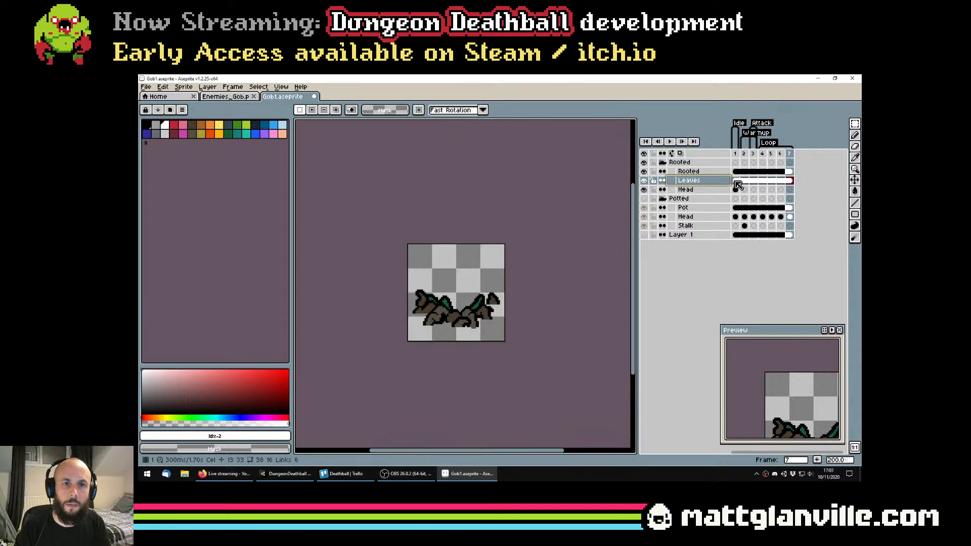
click(735, 181)
key(Right)
key(Right)
click(737, 183)
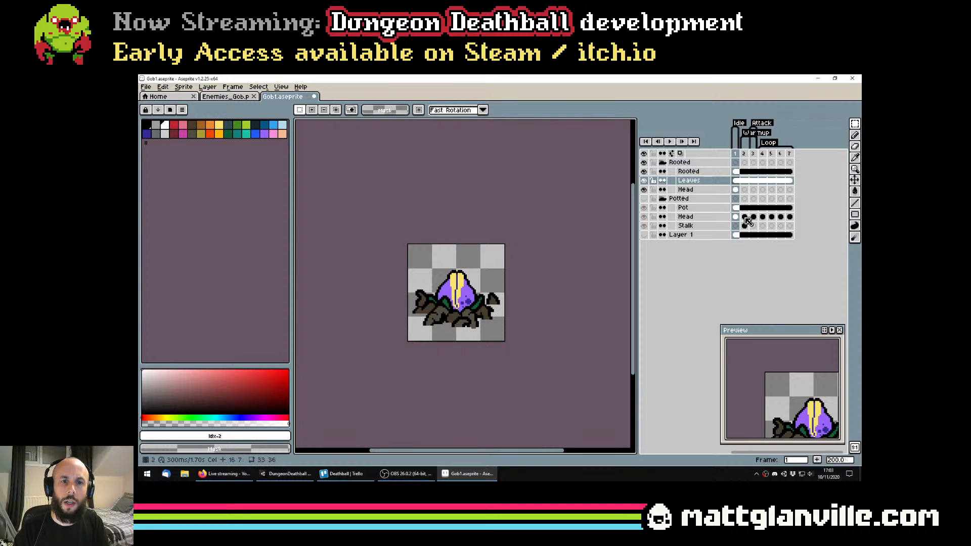
Save Gob1.aseprite, then make the Potted group visible and hide the Rooted group
click(743, 217)
key(ctrl+s)
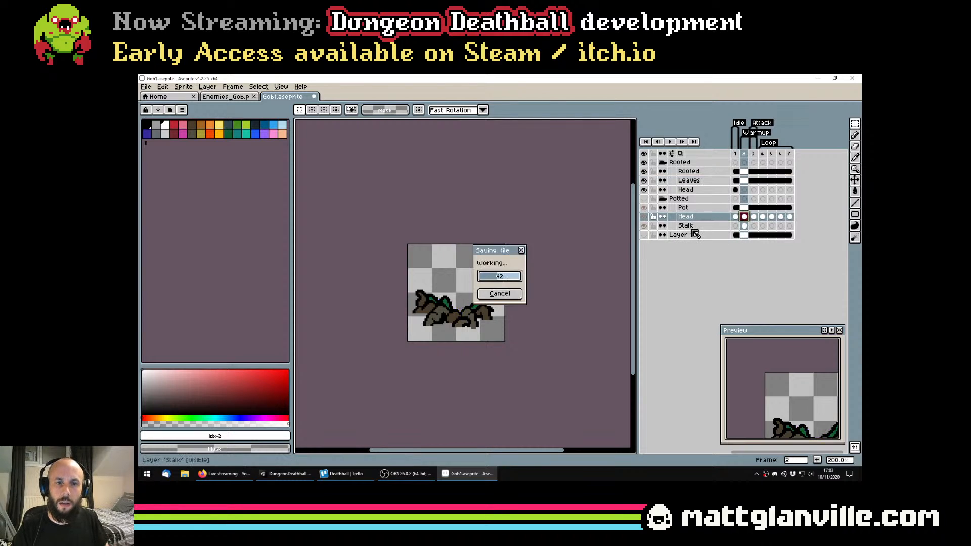
click(687, 226)
click(644, 199)
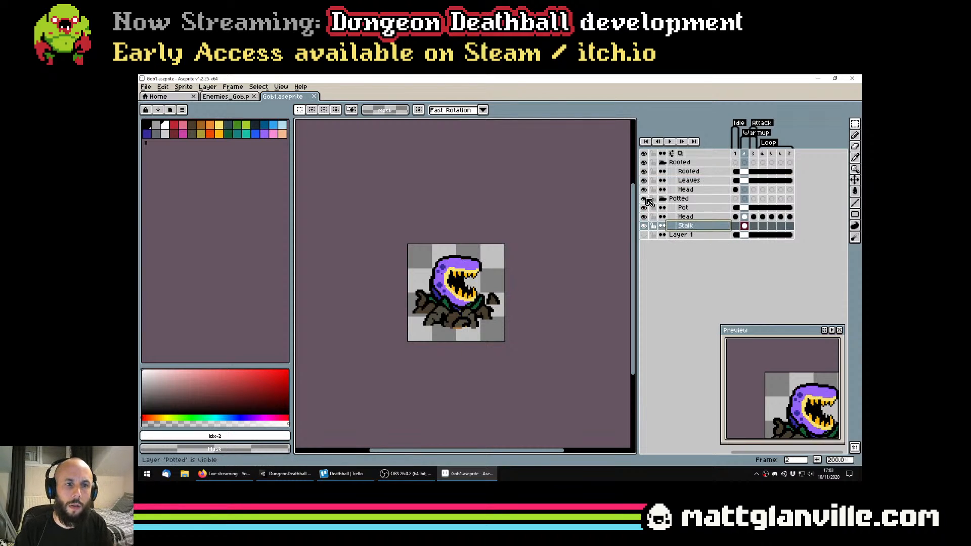
click(643, 163)
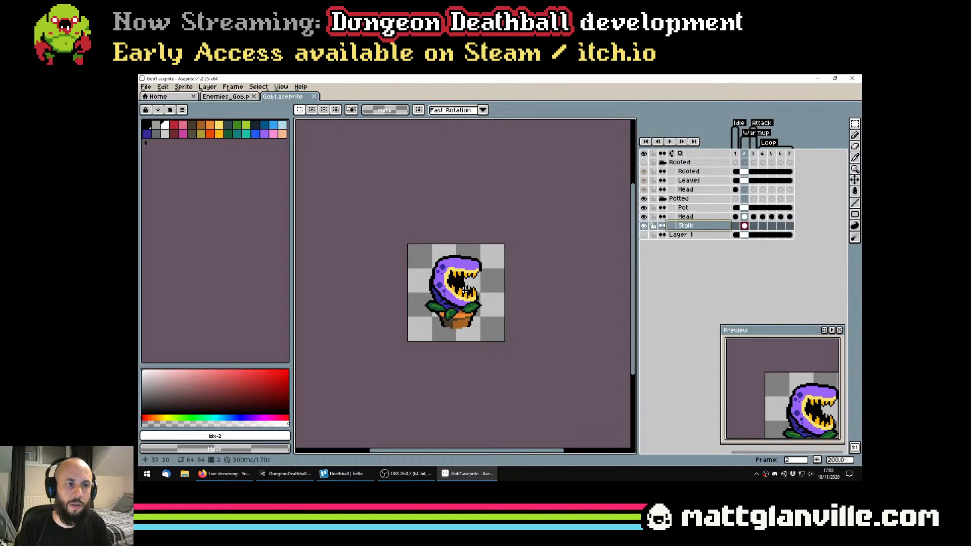
Merge the Potted group's Head layer down into Stalk, rename the merged layer Head and save the file
click(685, 217)
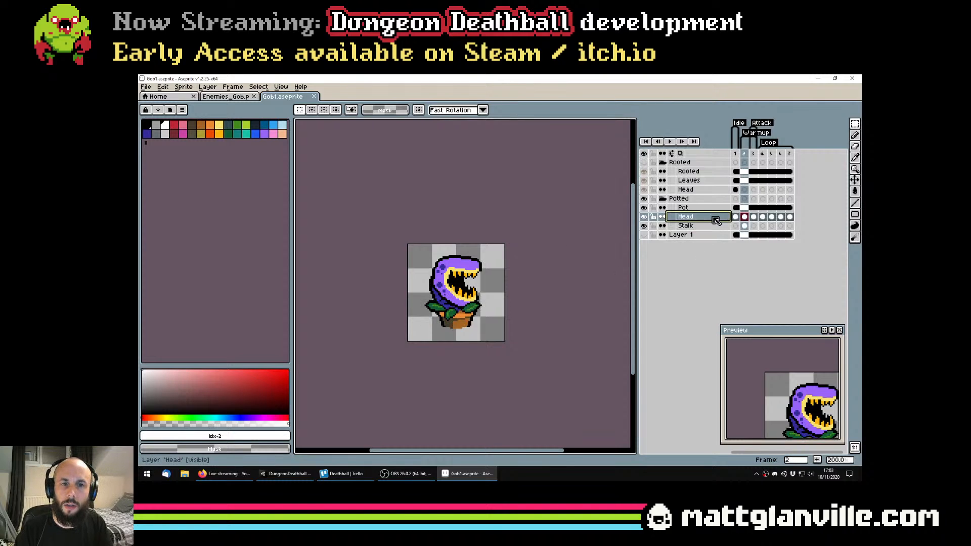
right_click(685, 217)
click(757, 291)
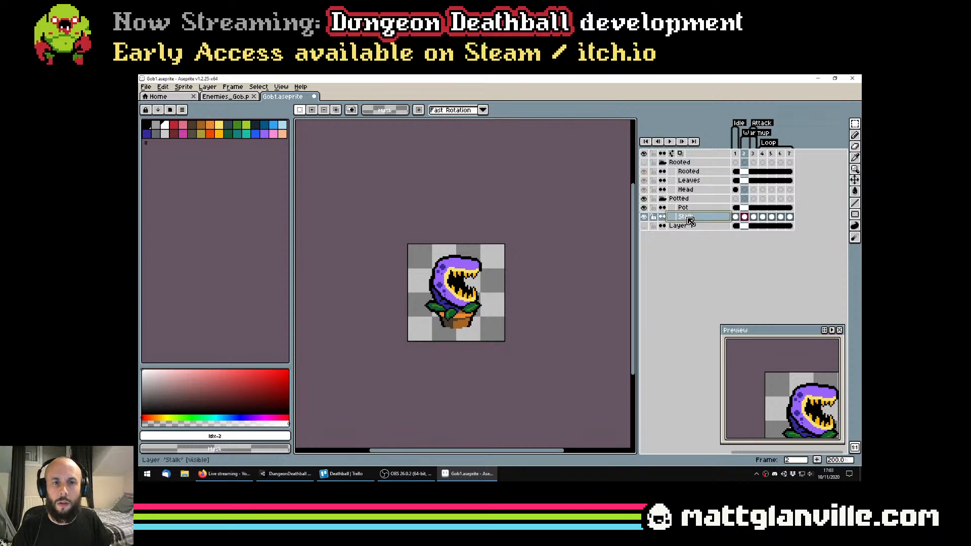
double_click(704, 217)
text(Head)
key(Return)
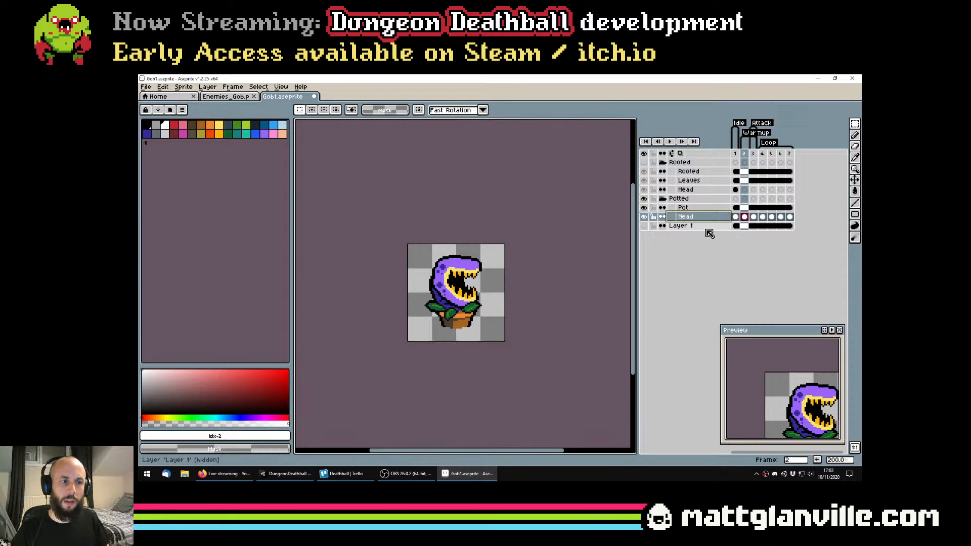
key(ctrl+s)
Copy the Potted group's frame 2 head into frame 2 of the Rooted group's Head layer, with only Rooted visible, and save
scroll(576, 244, up, 1)
scroll(485, 281, down, 1)
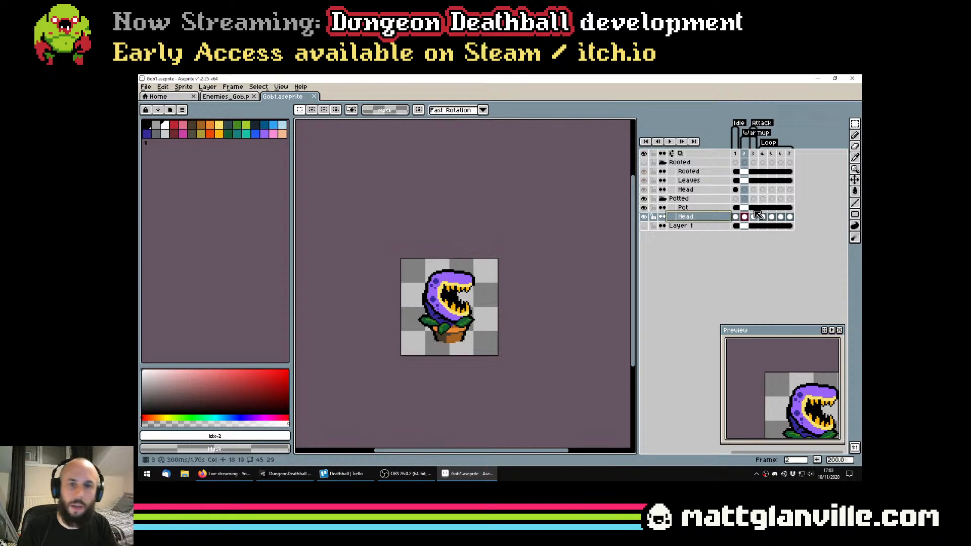
scroll(571, 267, up, 1)
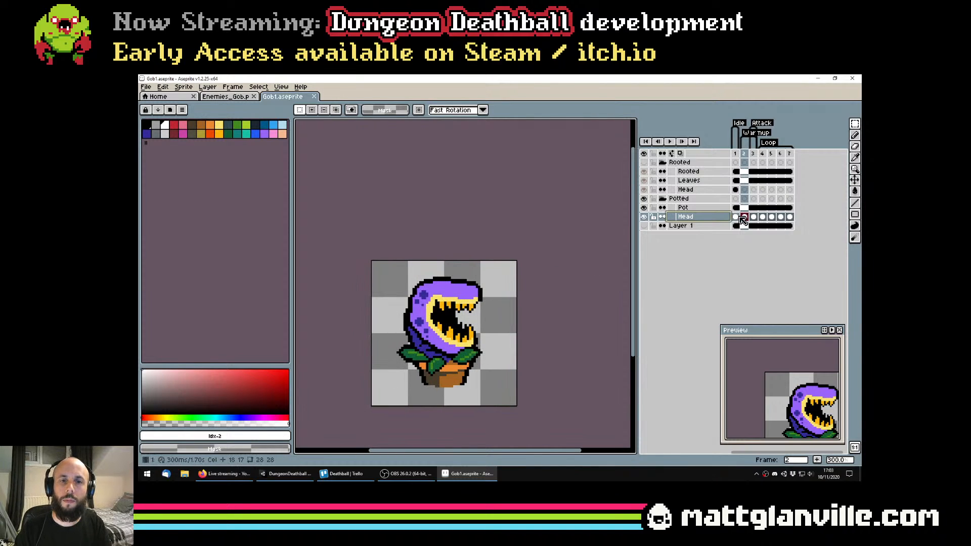
key(ctrl+a)
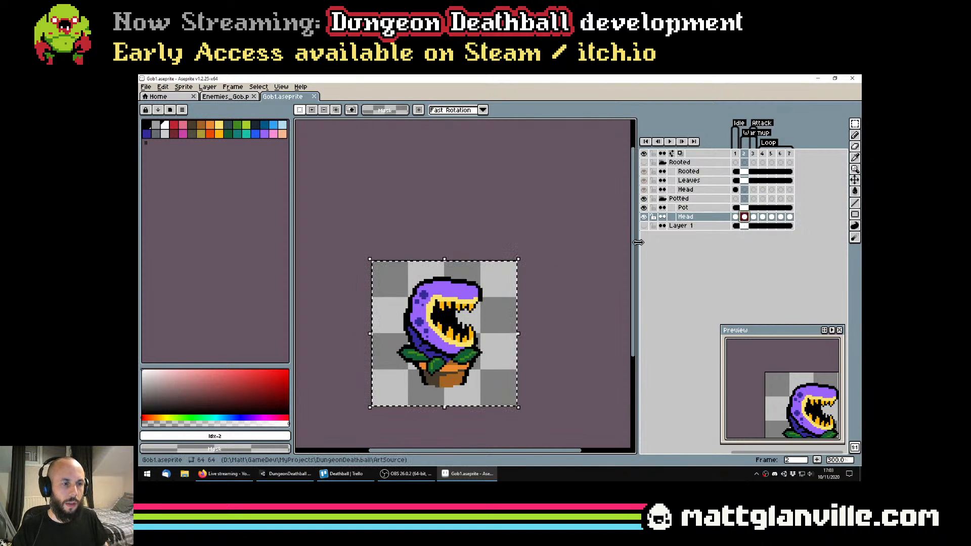
click(645, 199)
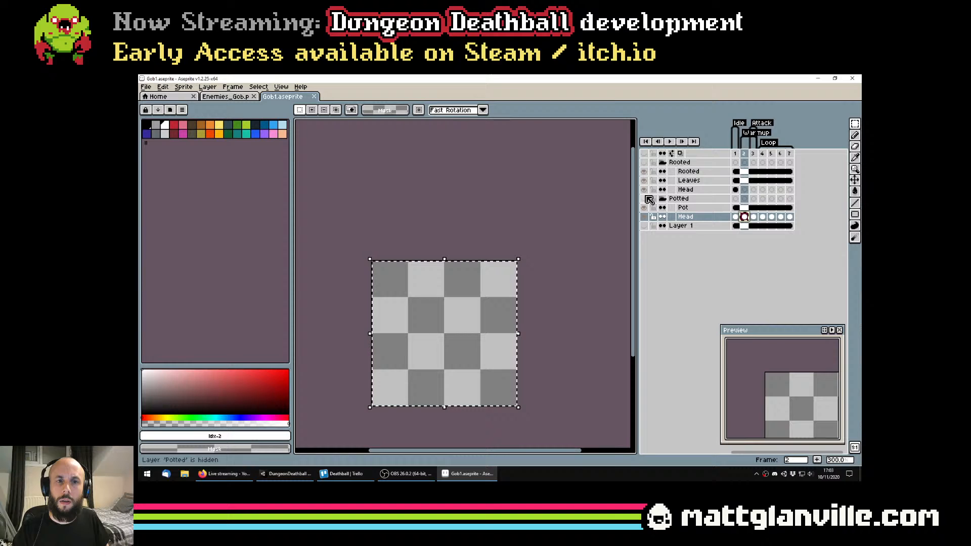
click(643, 162)
click(685, 189)
key(ctrl+v)
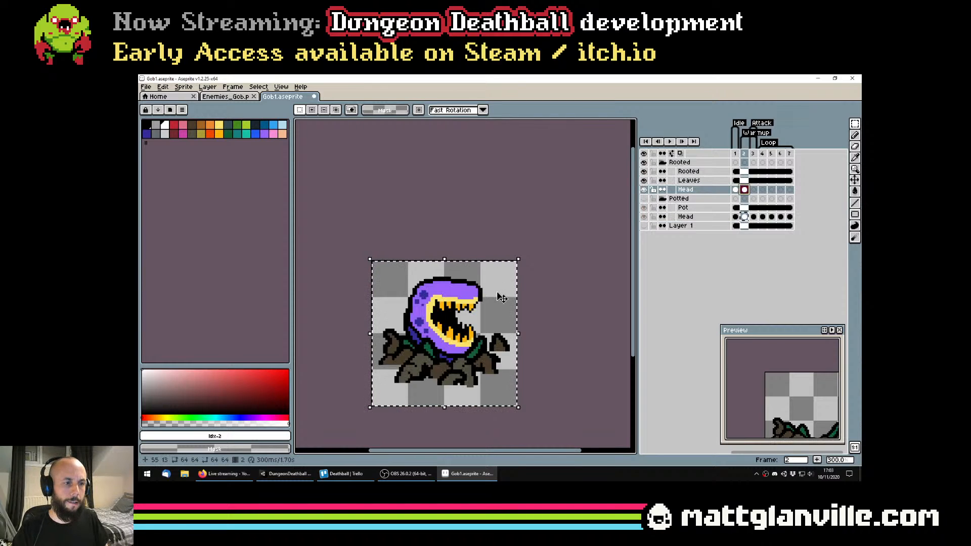
scroll(501, 289, down, 2)
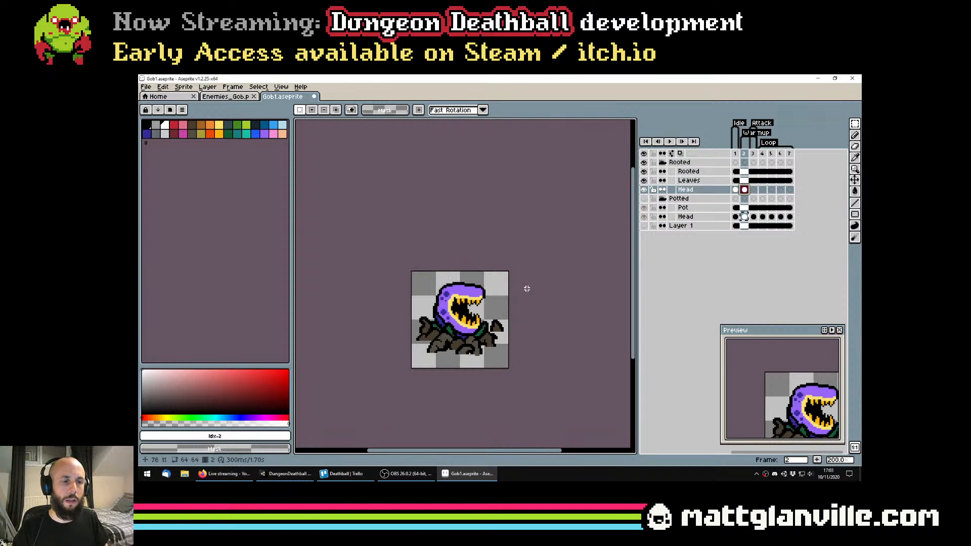
key(ctrl+s)
scroll(512, 300, up, 2)
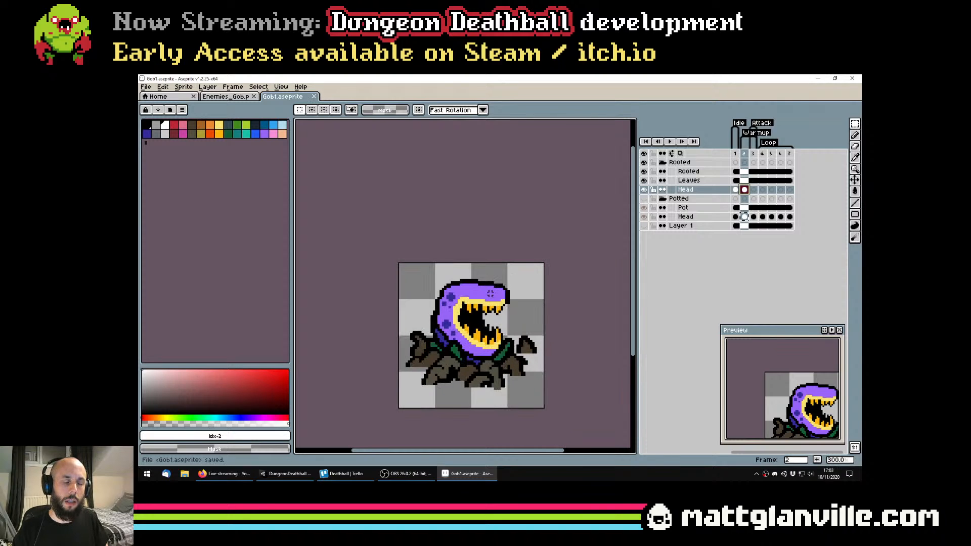
scroll(494, 302, down, 1)
scroll(495, 302, up, 1)
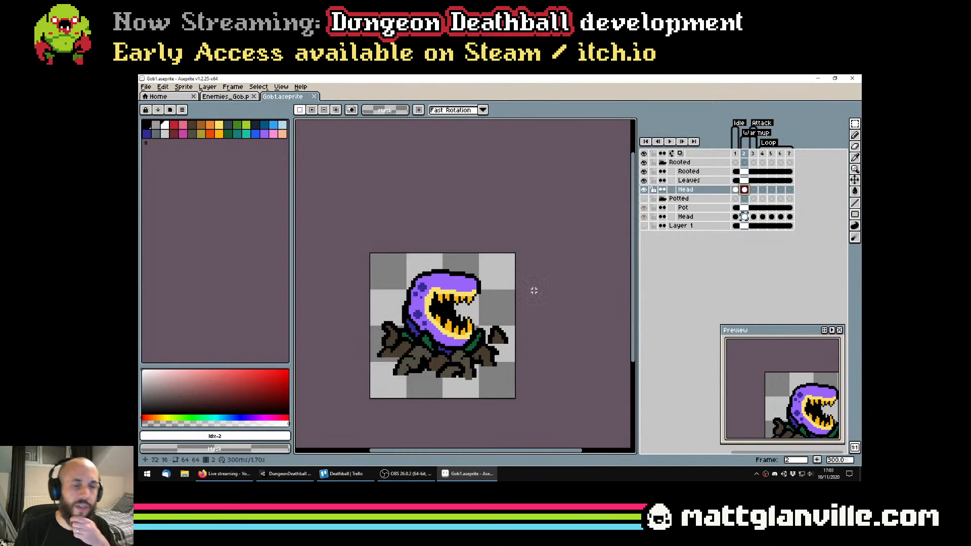
Copy the Potted group's frame 3 head into frame 3 of the Rooted group's Head layer, hide Potted again and save
click(754, 217)
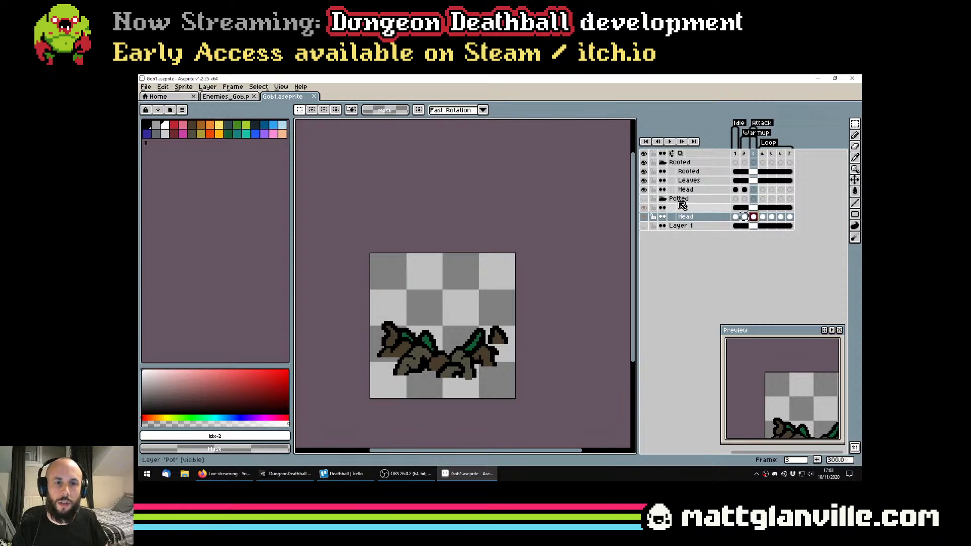
click(644, 199)
key(ctrl+a)
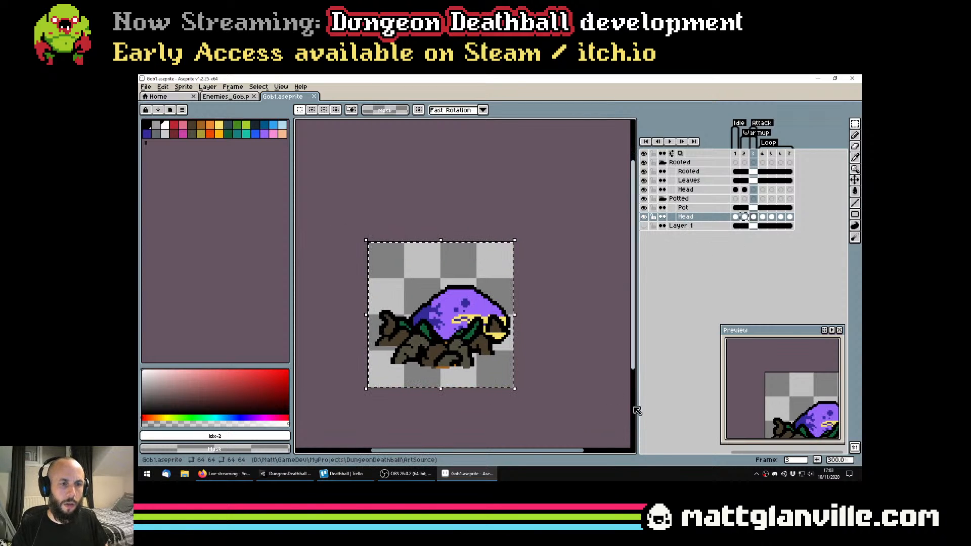
click(644, 199)
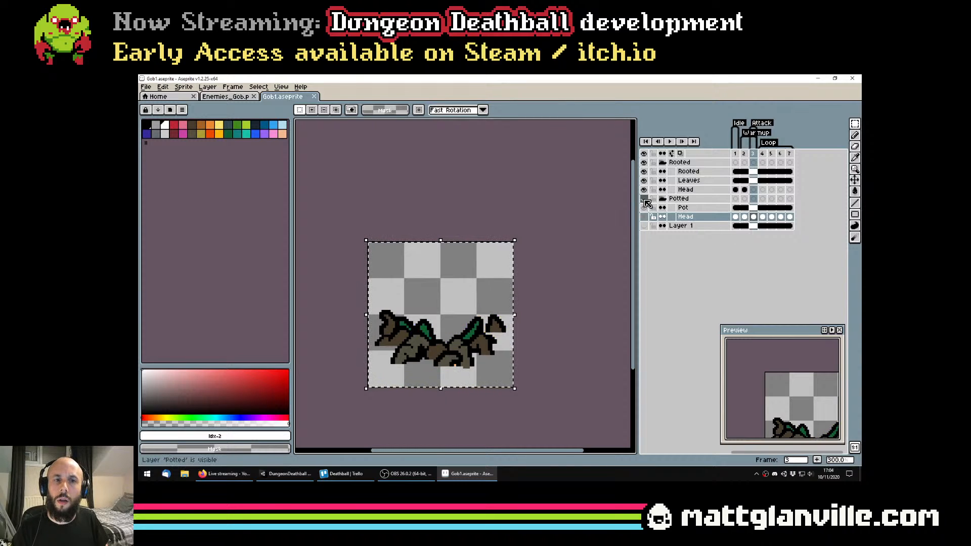
click(686, 189)
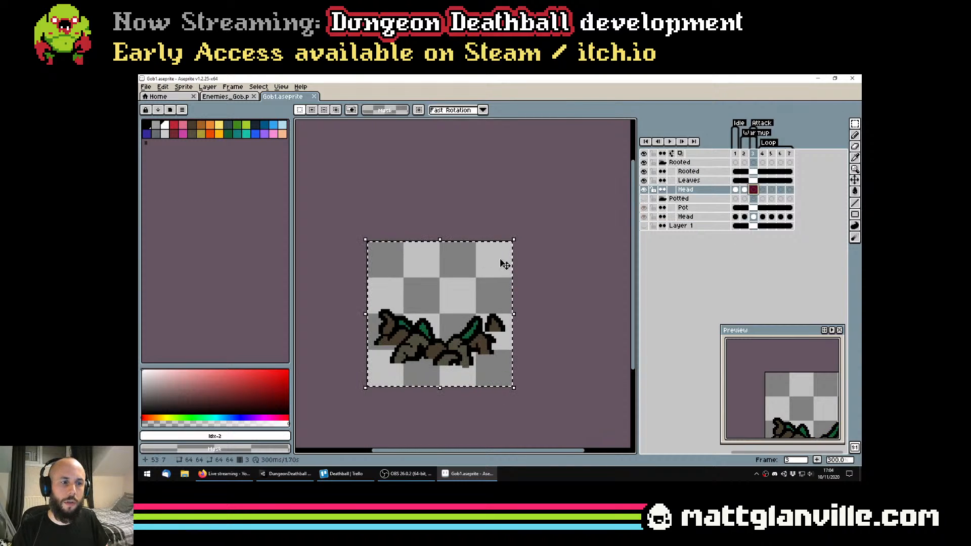
key(ctrl+v)
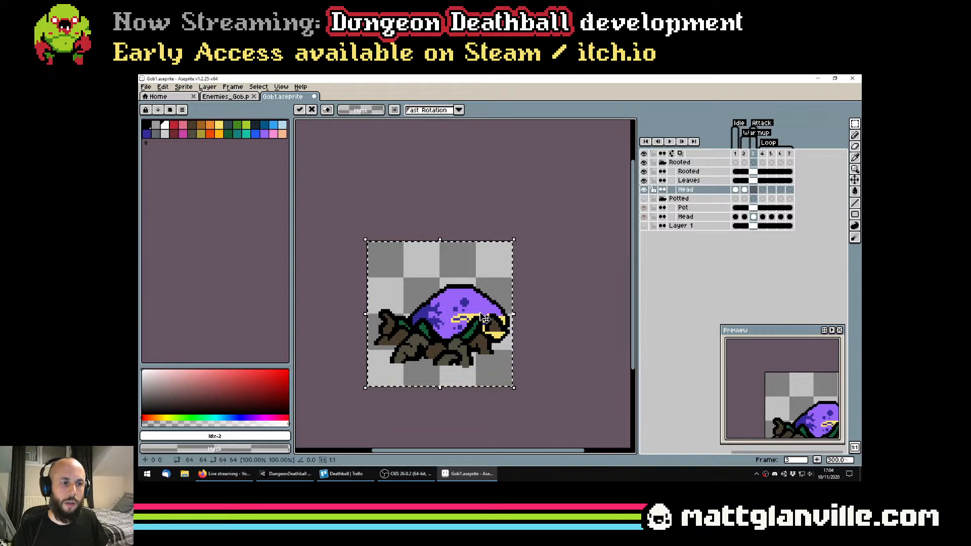
key(Return)
key(ctrl+s)
scroll(491, 287, down, 1)
scroll(491, 287, up, 1)
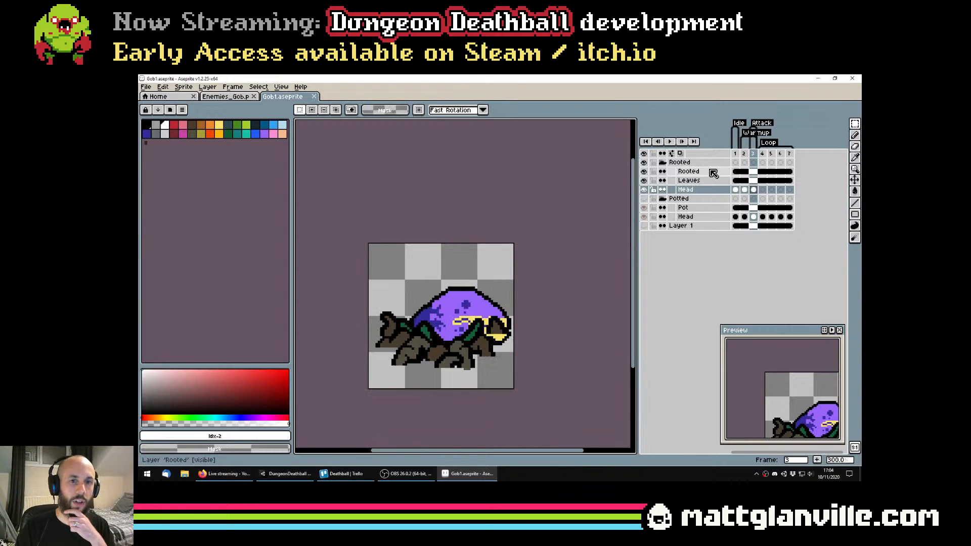
Widen the canvas to 128 px by adding 64 px on its right side, and save the file
click(184, 87)
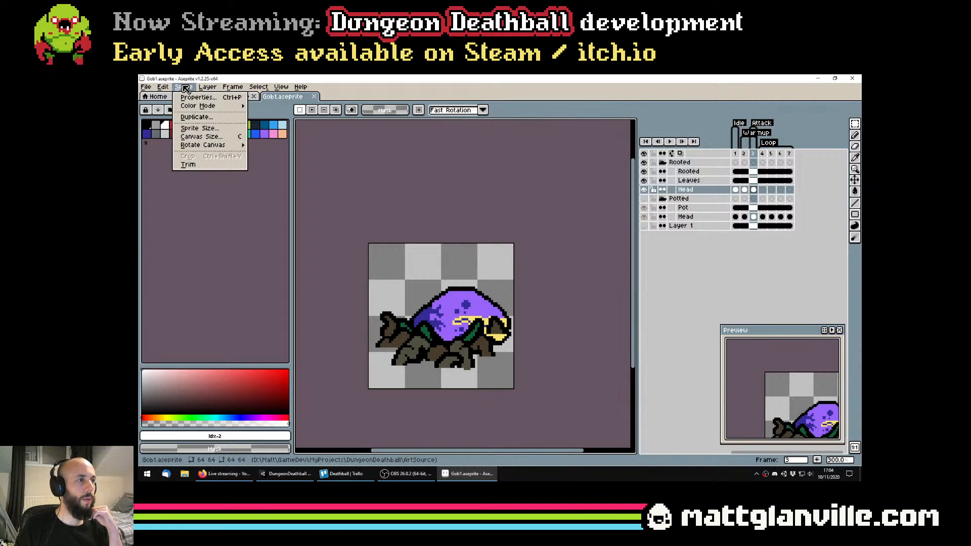
click(203, 138)
text(128)
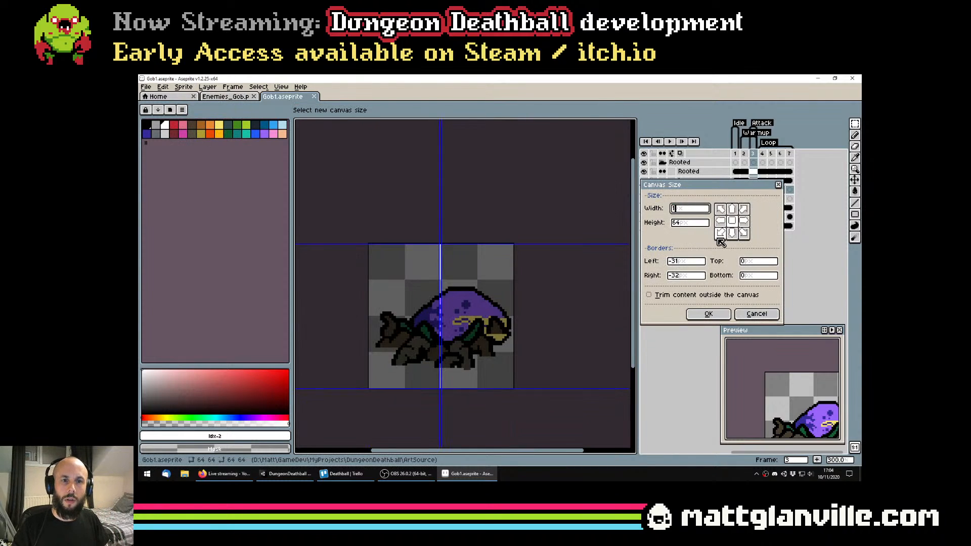
click(710, 315)
scroll(529, 322, up, 1)
key(ctrl+s)
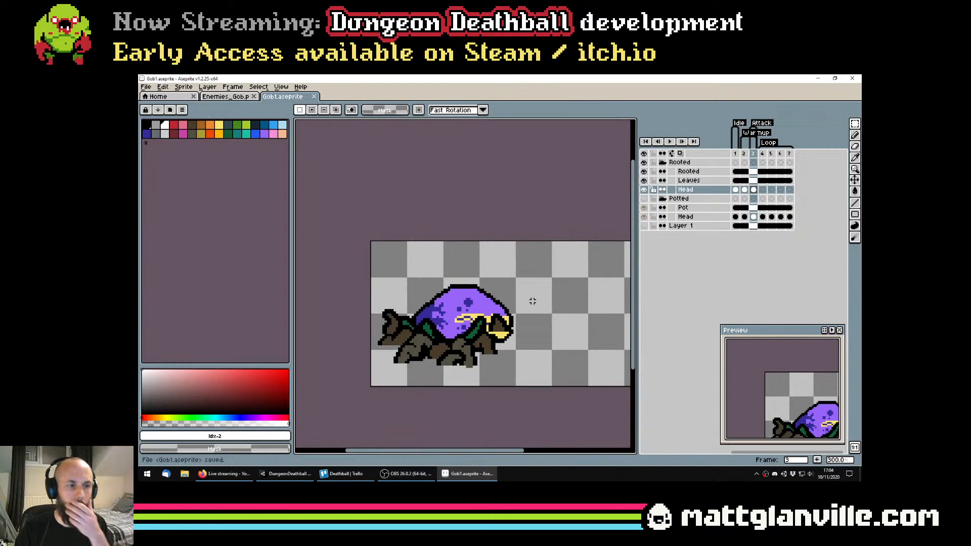
Try moving the Rooted group's frame 3 head up and to the right of the roots, then undo the move
scroll(529, 322, up, 1)
scroll(530, 321, down, 1)
key(v)
drag(472, 299, 522, 283)
scroll(521, 283, down, 2)
scroll(526, 289, up, 2)
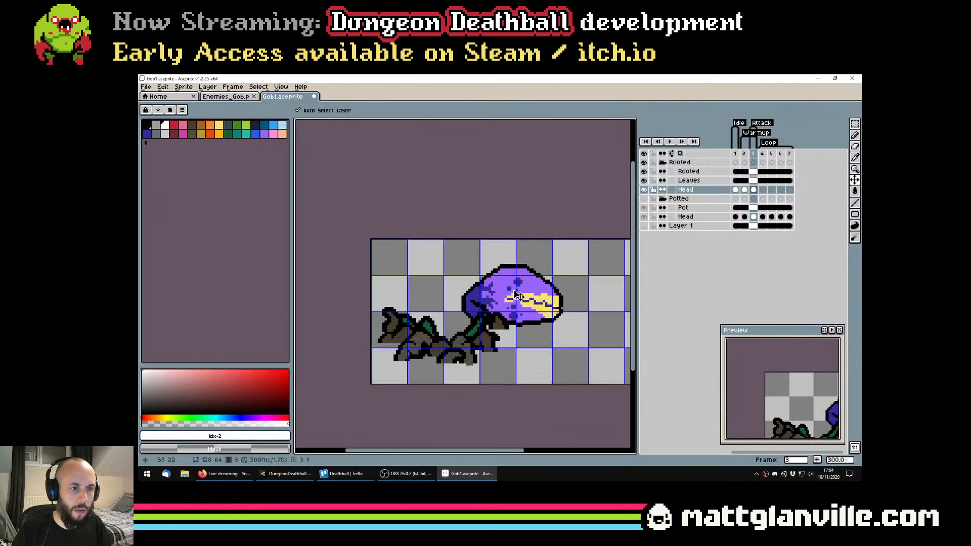
key(ctrl+z)
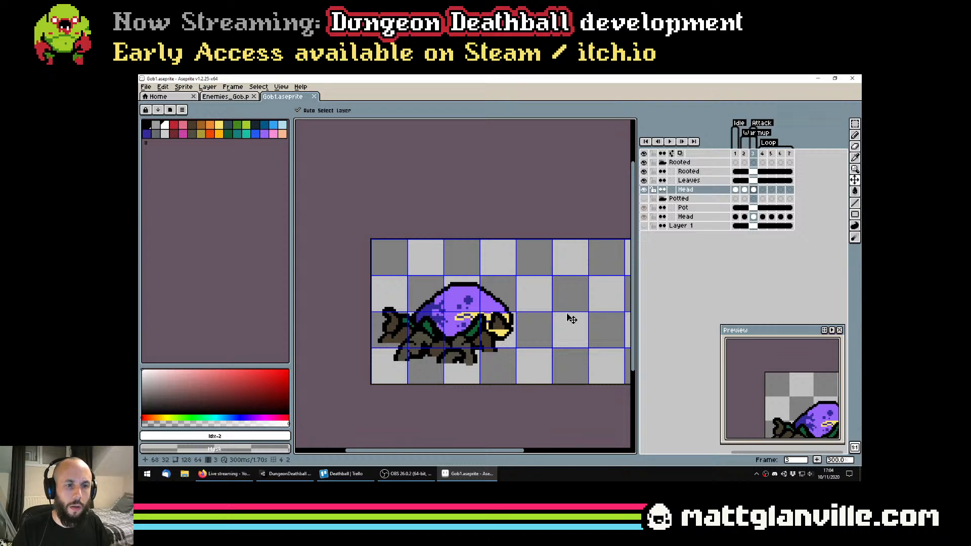
Move the Rooted group's frame 3 head 32 pixels right and 8 pixels up, out past the roots
scroll(570, 319, down, 1)
drag(505, 303, 542, 300)
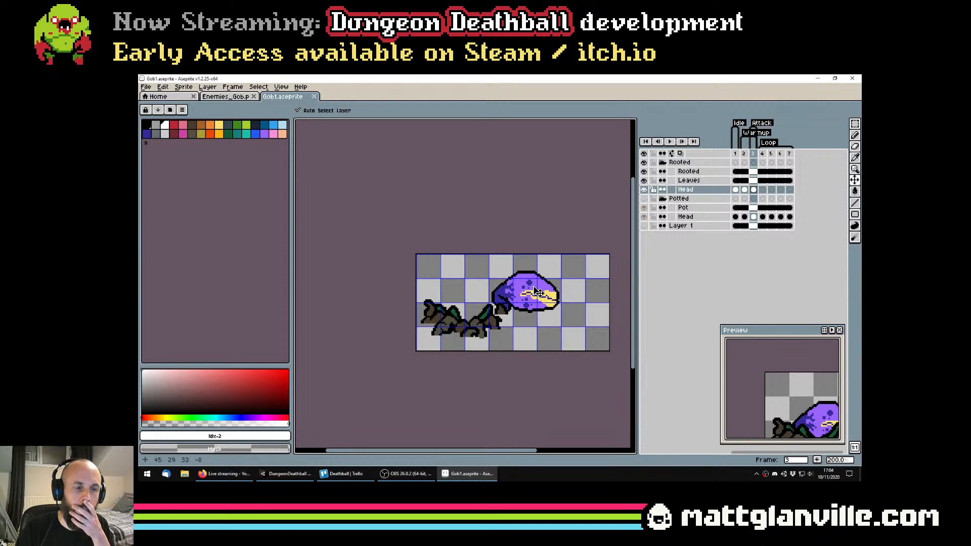
key(Down)
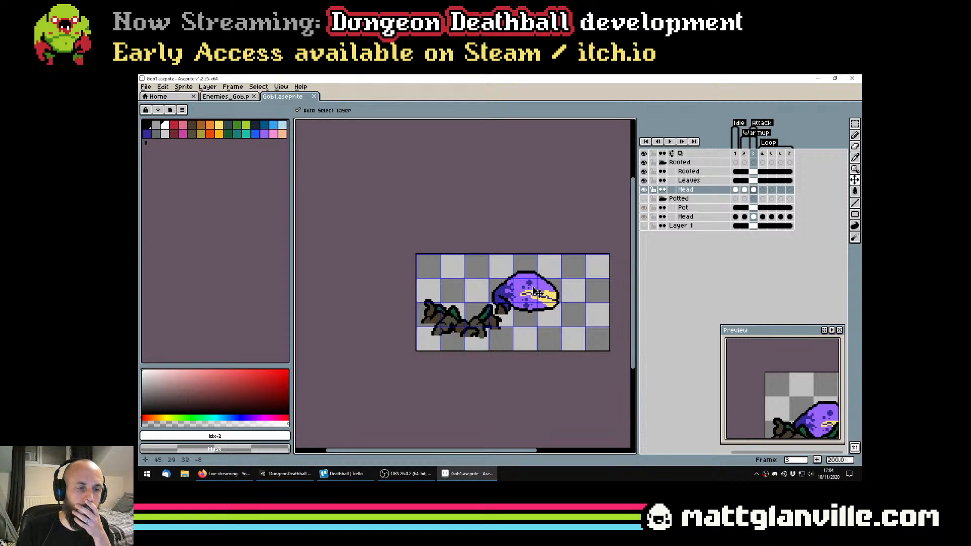
drag(534, 288, 534, 288)
scroll(533, 288, down, 1)
scroll(534, 288, up, 1)
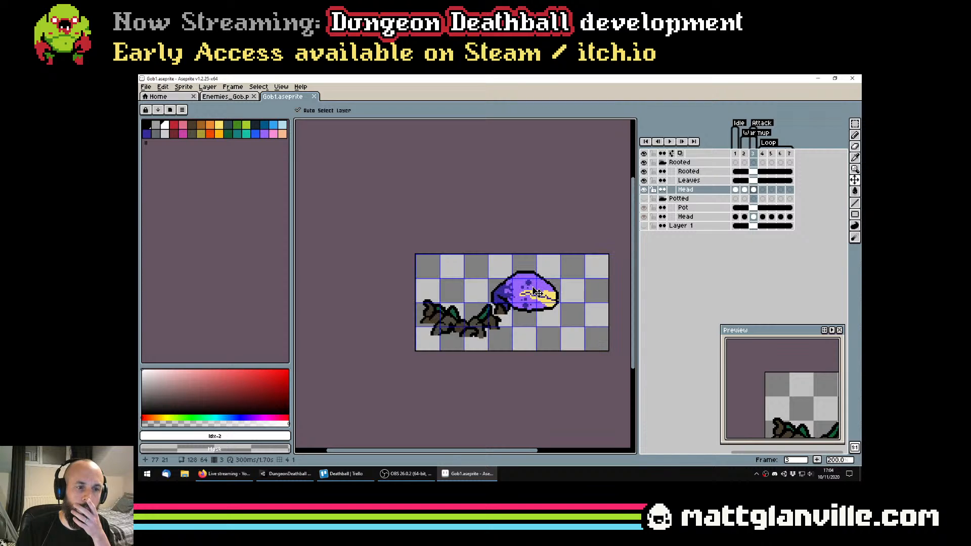
scroll(801, 388, down, 1)
scroll(832, 394, down, 1)
scroll(511, 299, up, 1)
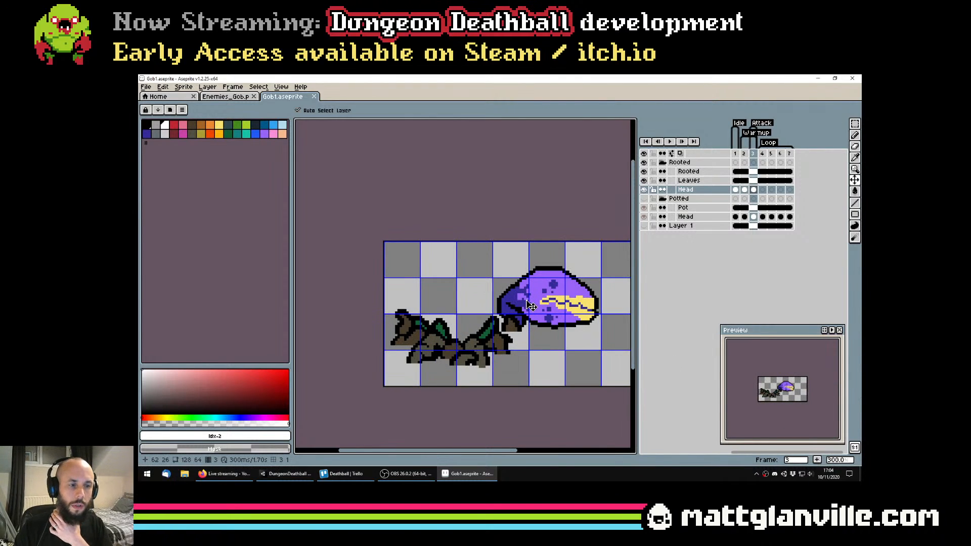
Shift the frame 3 head back left so its neck sits behind the right-hand roots, and save the file
mouse_move(526, 302)
mouse_down()
mouse_move(505, 309)
mouse_move(522, 307)
mouse_move(514, 314)
mouse_up()
key(ctrl+s)
scroll(516, 314, down, 1)
scroll(581, 274, up, 1)
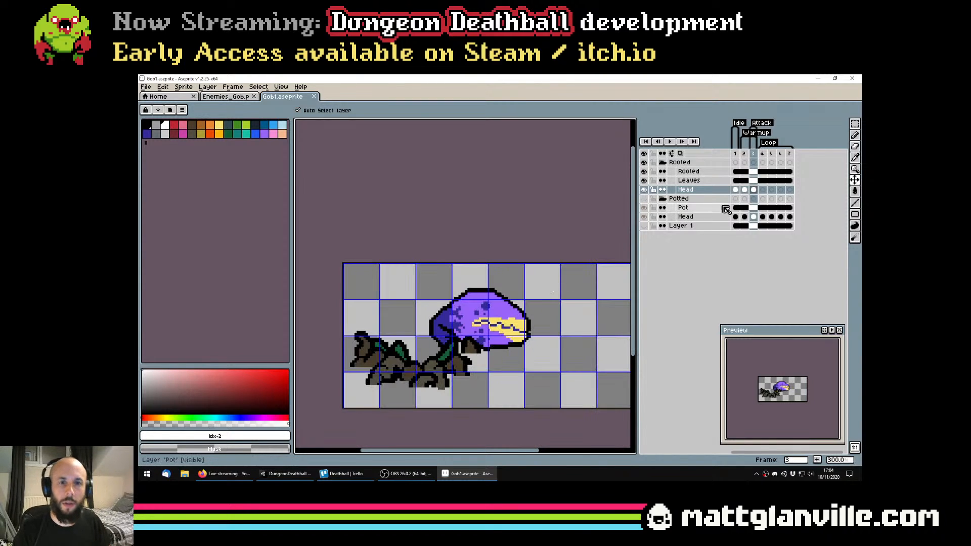
key(ctrl+s)
Select the separate brown root tip beneath the head on the Rooted layer and cut it onto its own new layer
click(702, 172)
scroll(515, 298, up, 2)
drag(452, 389, 475, 334)
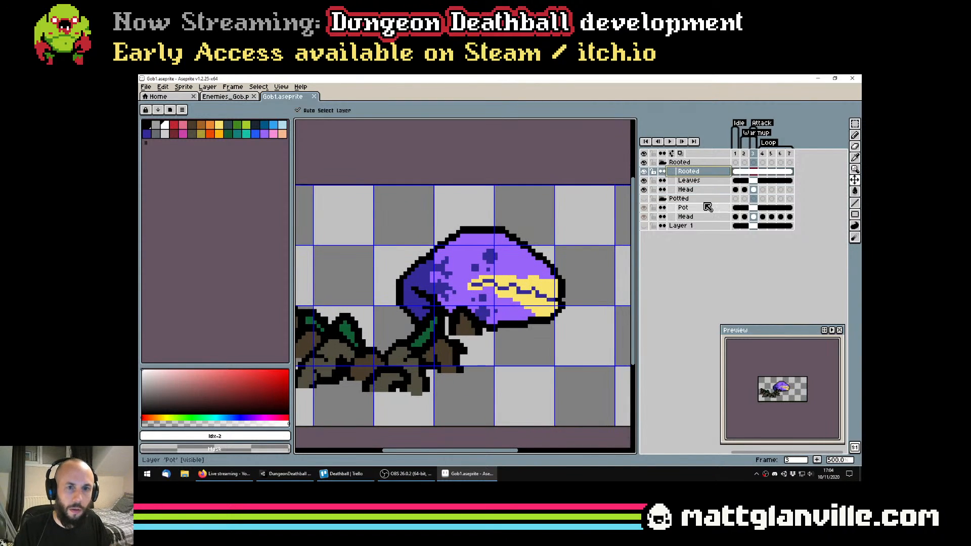
key(w)
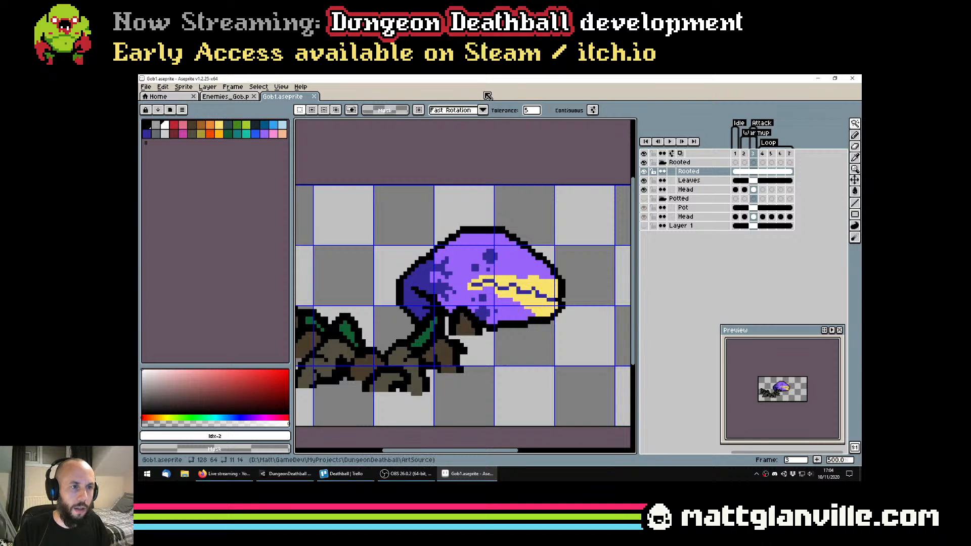
scroll(460, 329, up, 2)
click(460, 329)
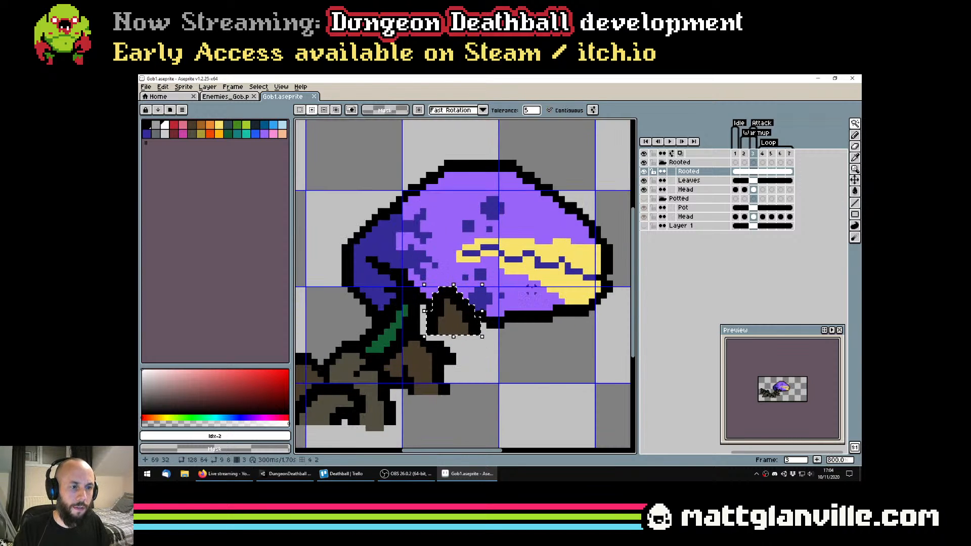
click(207, 86)
mouse_move(228, 131)
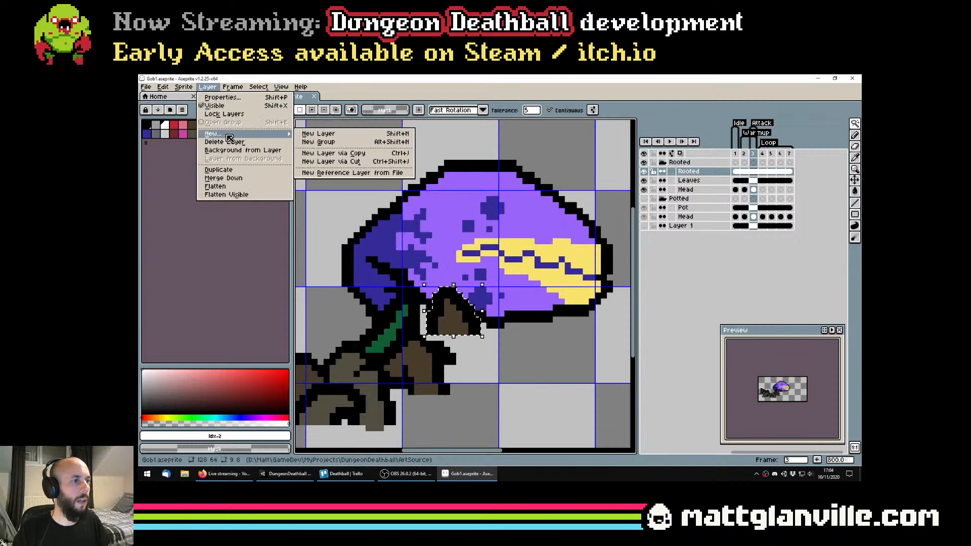
click(356, 169)
Place the cut root layer below the Rooted group's Head layer and rename it BackRoot
drag(689, 171, 698, 207)
scroll(510, 246, down, 3)
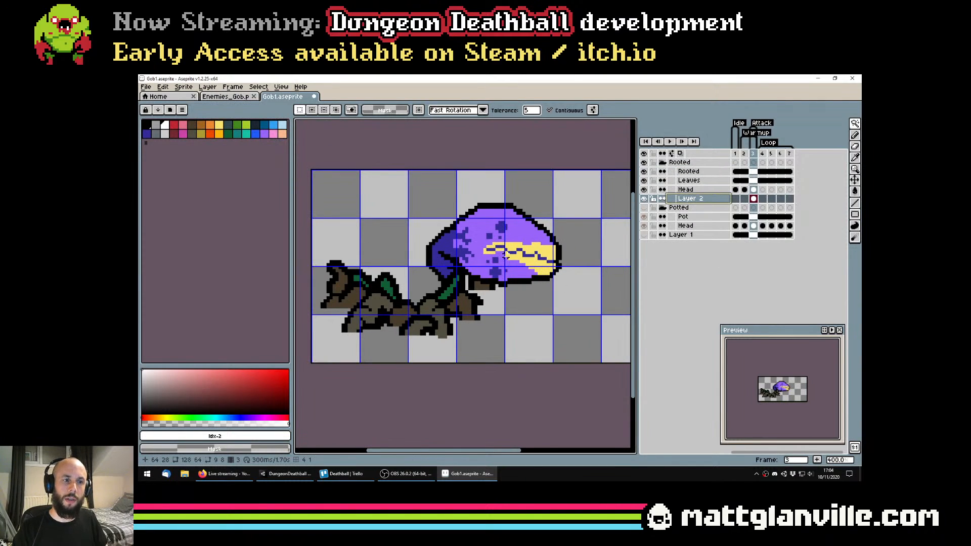
scroll(504, 255, down, 1)
double_click(700, 199)
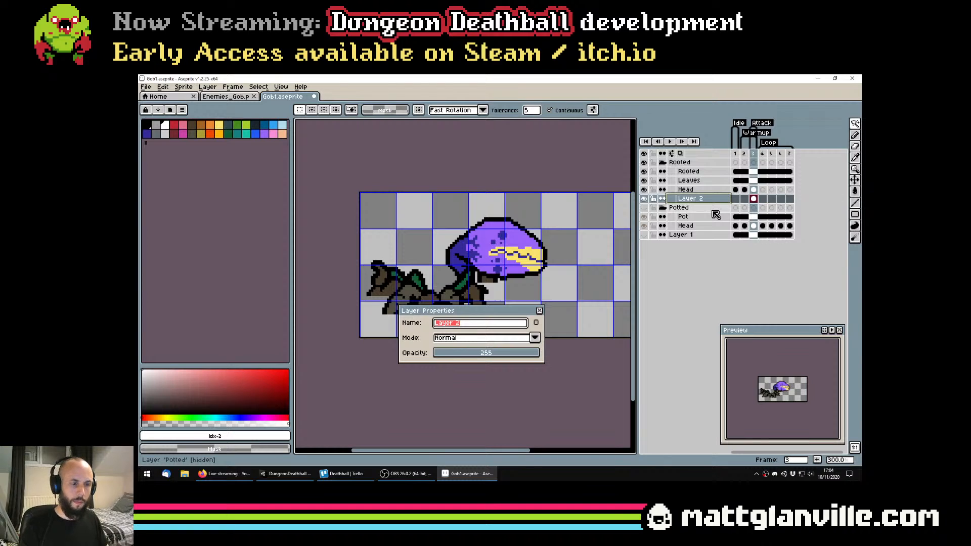
key(Return)
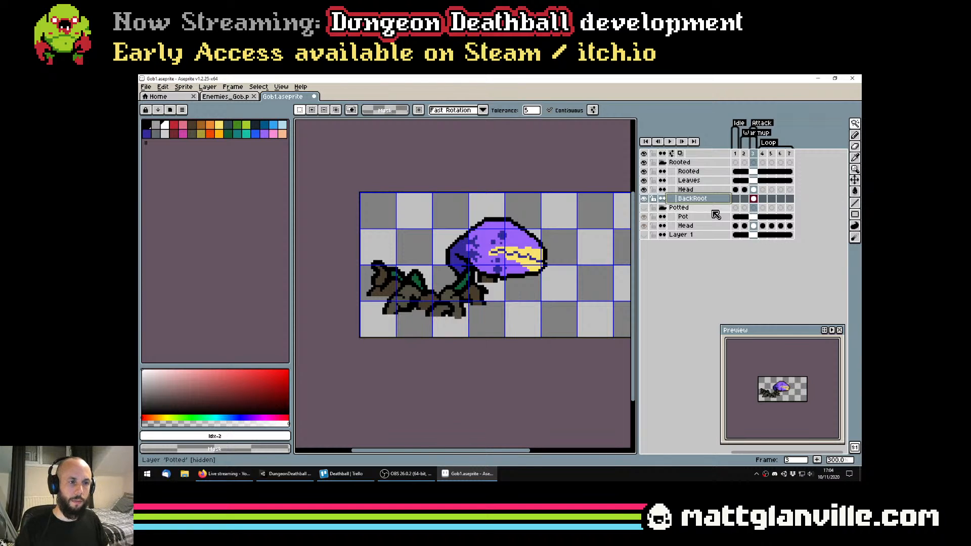
scroll(414, 268, up, 2)
double_click(413, 268)
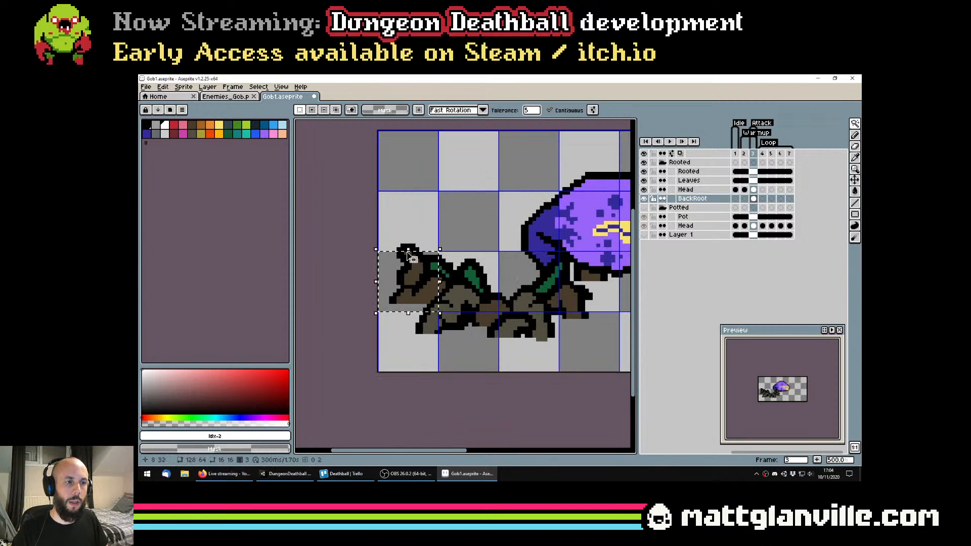
key(ctrl+d)
click(689, 172)
scroll(413, 253, up, 1)
click(419, 277)
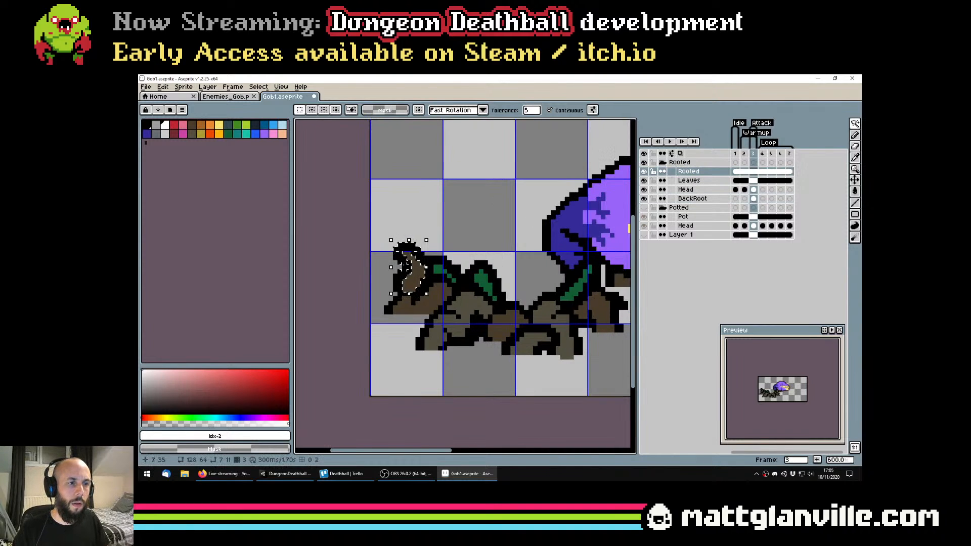
scroll(403, 260, up, 3)
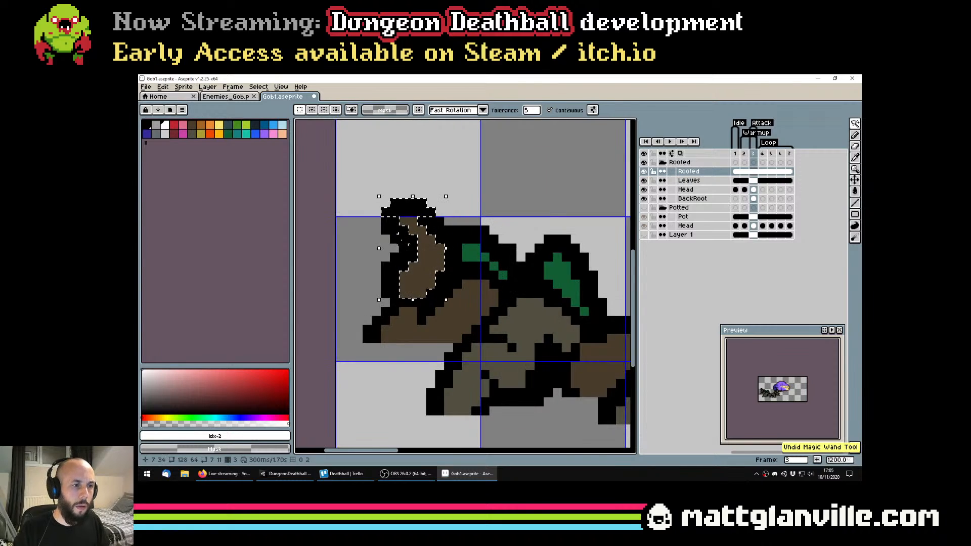
key(m)
drag(386, 221, 386, 294)
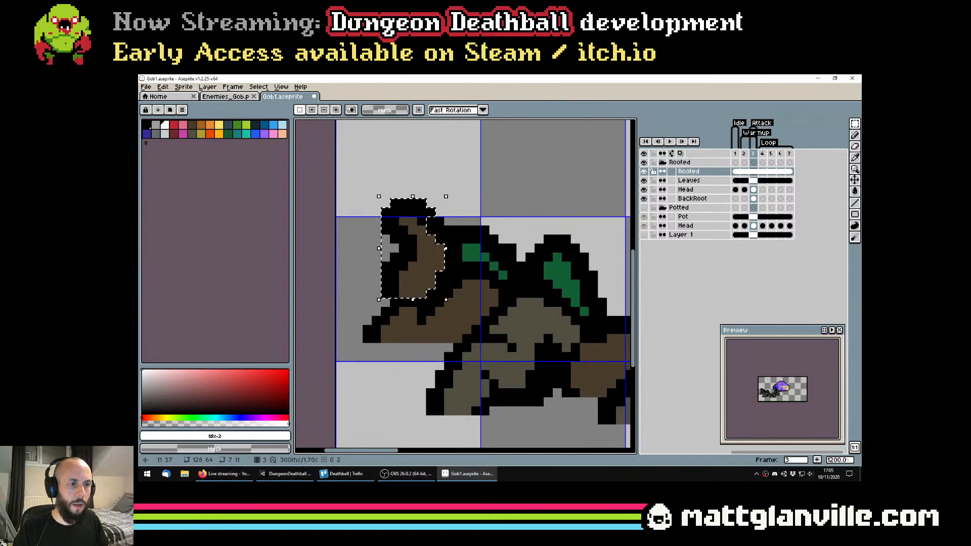
scroll(444, 259, down, 2)
scroll(442, 246, up, 2)
mouse_move(433, 228)
mouse_down()
mouse_move(449, 243)
mouse_move(442, 238)
mouse_up()
scroll(472, 259, down, 3)
scroll(472, 259, up, 3)
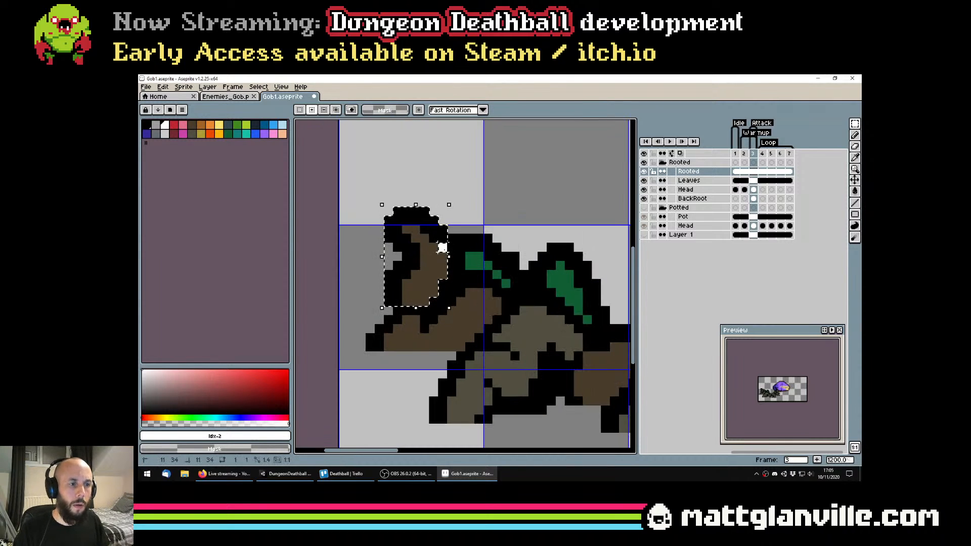
scroll(468, 278, down, 3)
scroll(467, 278, down, 1)
key(ctrl+d)
scroll(468, 278, down, 1)
Save the file and link the BackRoot layer's cels across frames 3 to 7
key(ctrl+s)
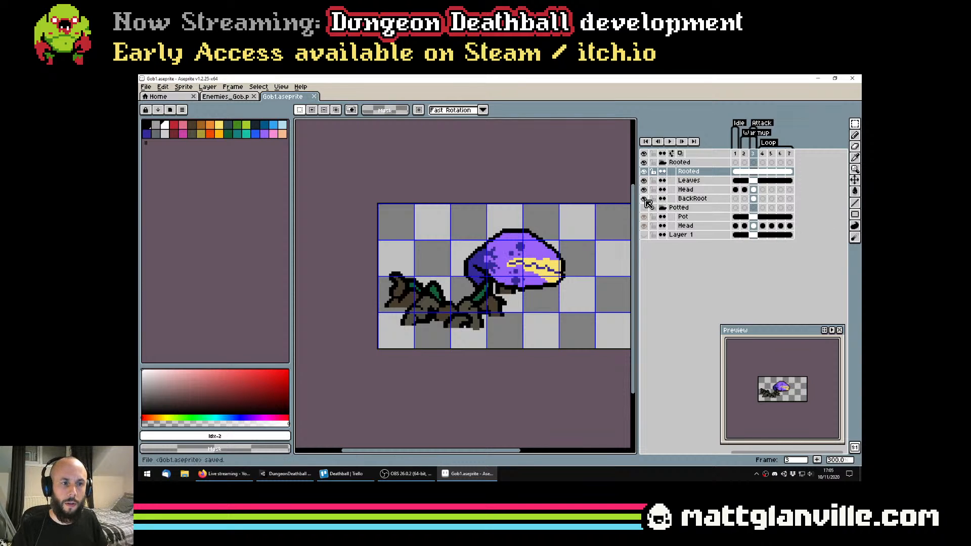
drag(754, 200, 790, 200)
click(763, 200)
right_click(754, 200)
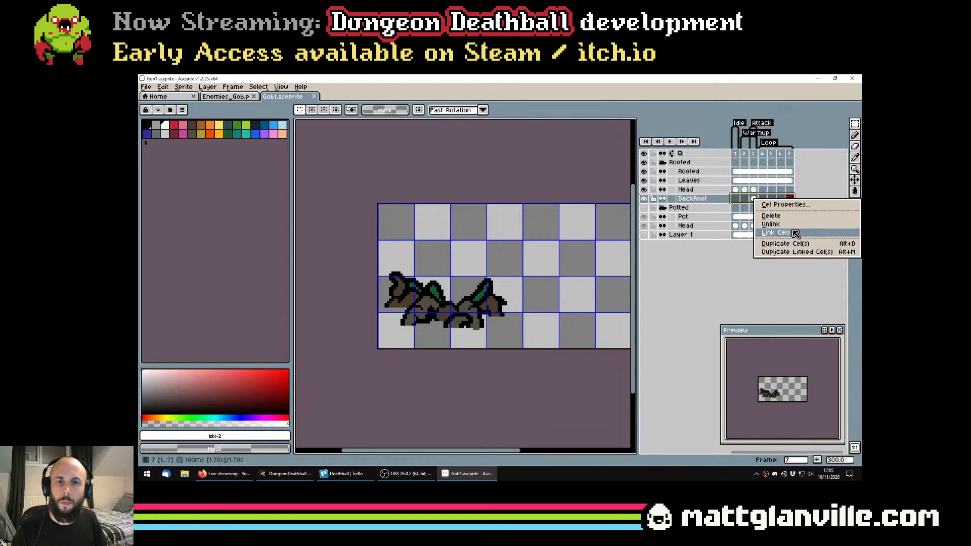
click(795, 234)
click(764, 200)
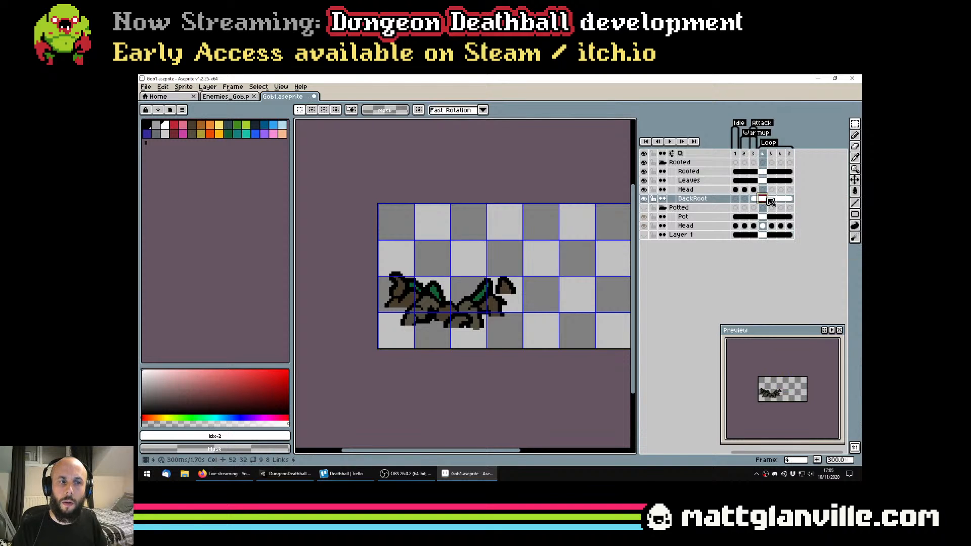
Try to link the BackRoot layer's cels across frames 1 to 3
drag(754, 201, 735, 200)
right_click(750, 204)
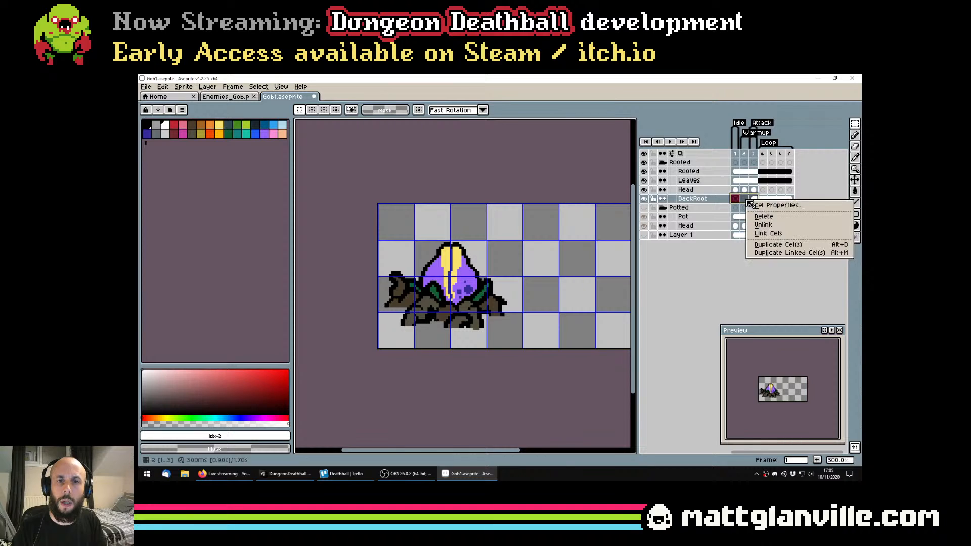
click(768, 232)
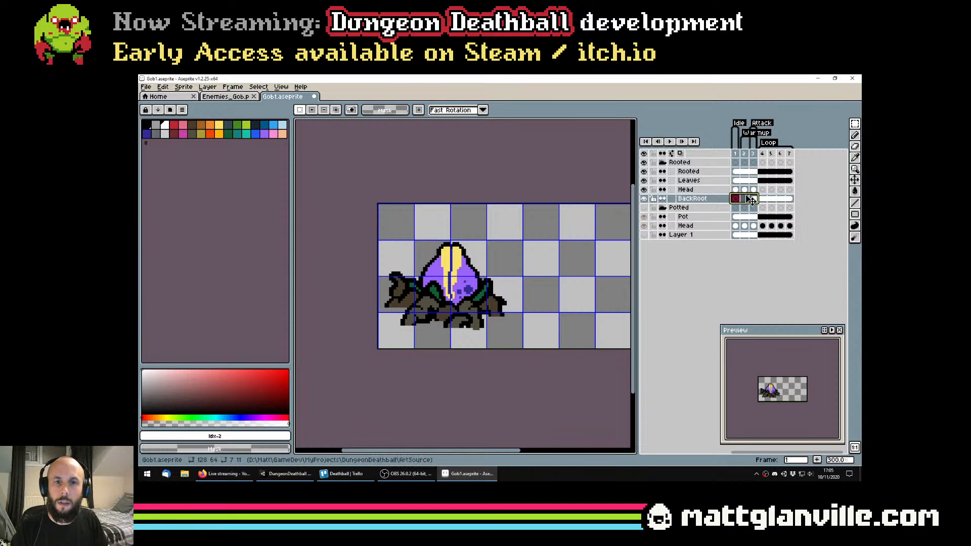
click(752, 201)
click(744, 199)
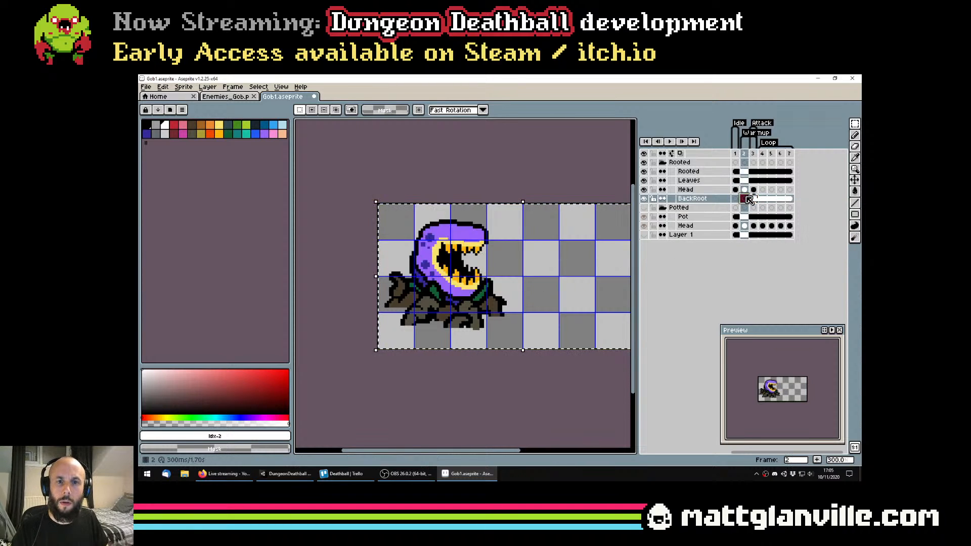
Link the BackRoot layer's cels across all frames from 1 to 7 and save the file
click(736, 200)
drag(738, 202, 789, 200)
right_click(753, 201)
click(783, 235)
key(ctrl+s)
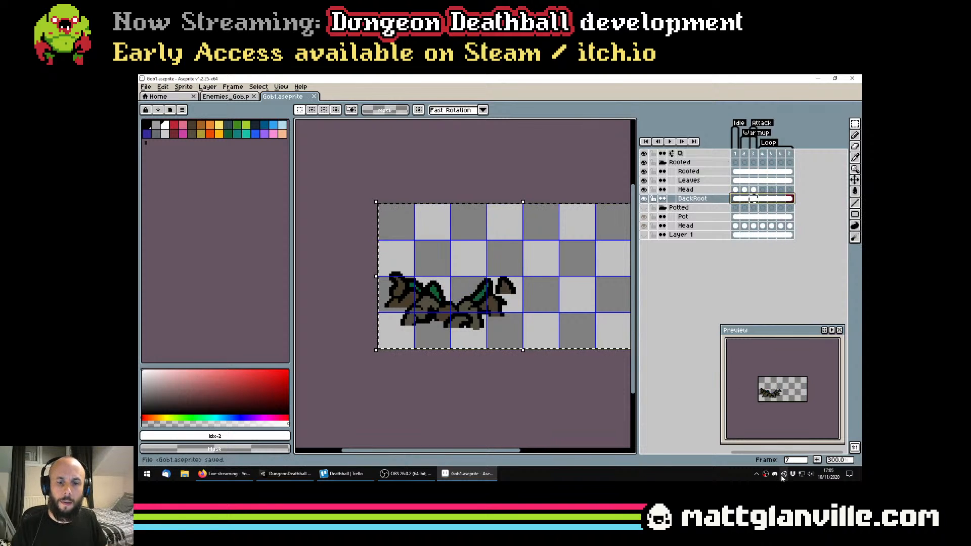
Clear the canvas selection and compare the Rooted group's head poses against the roots in frames 1 to 3
click(224, 473)
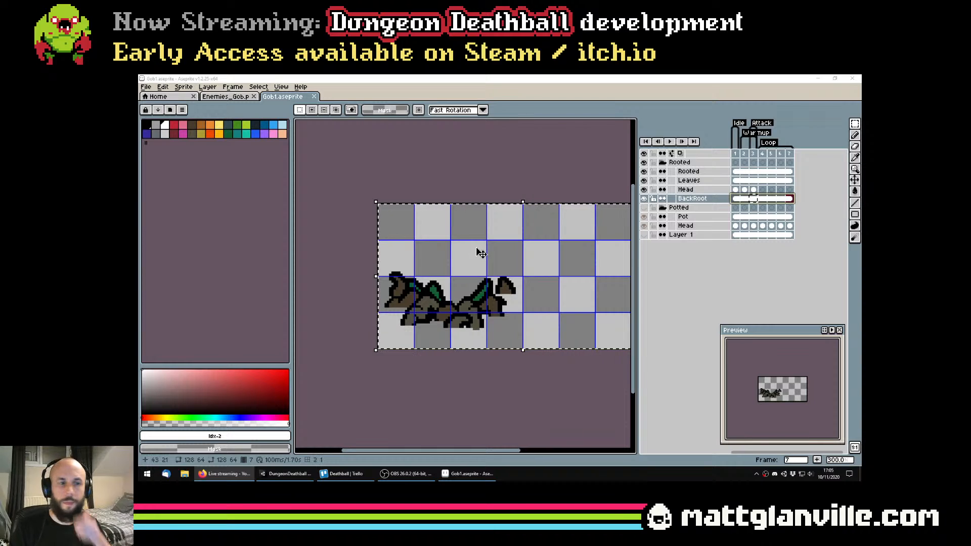
middle_click(536, 256)
click(735, 191)
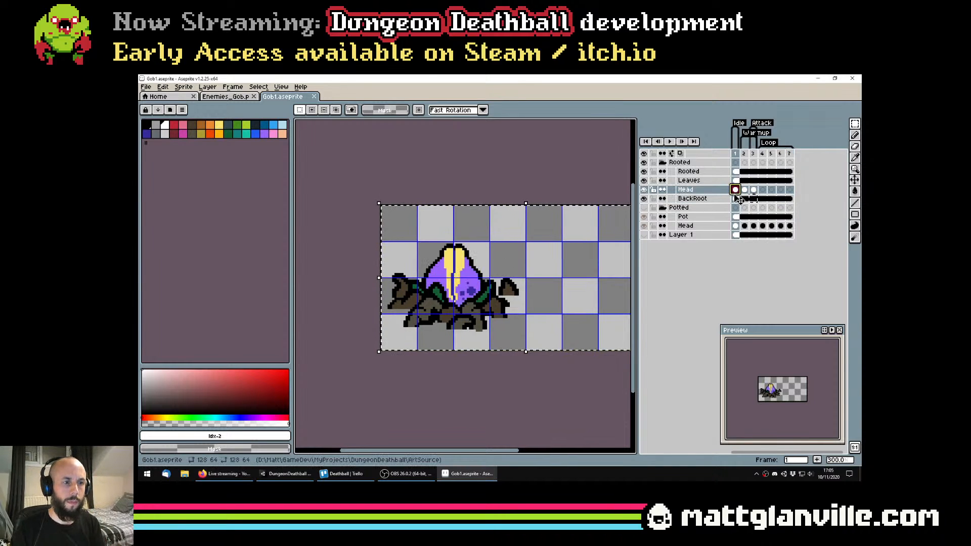
key(Right)
key(Left)
key(ctrl+d)
click(745, 190)
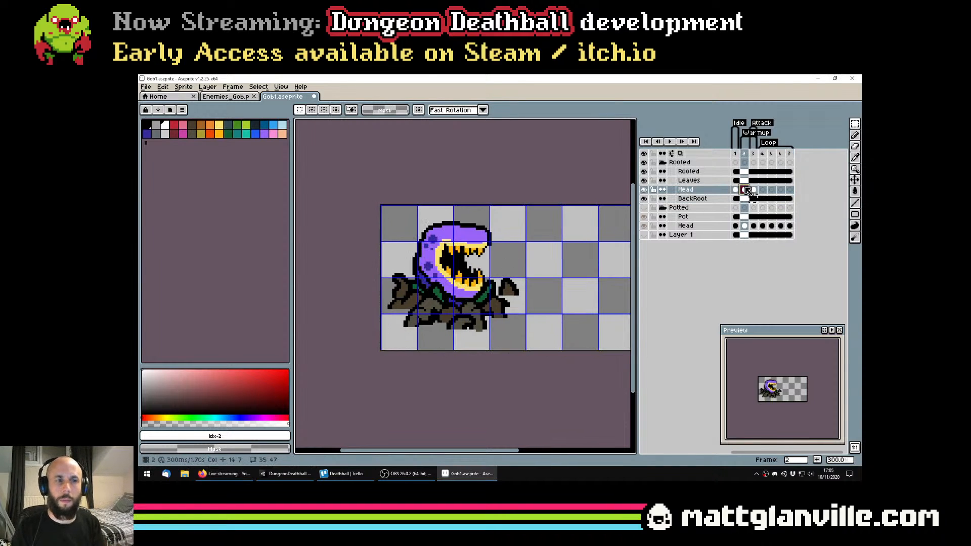
key(Right)
key(Left)
key(Left)
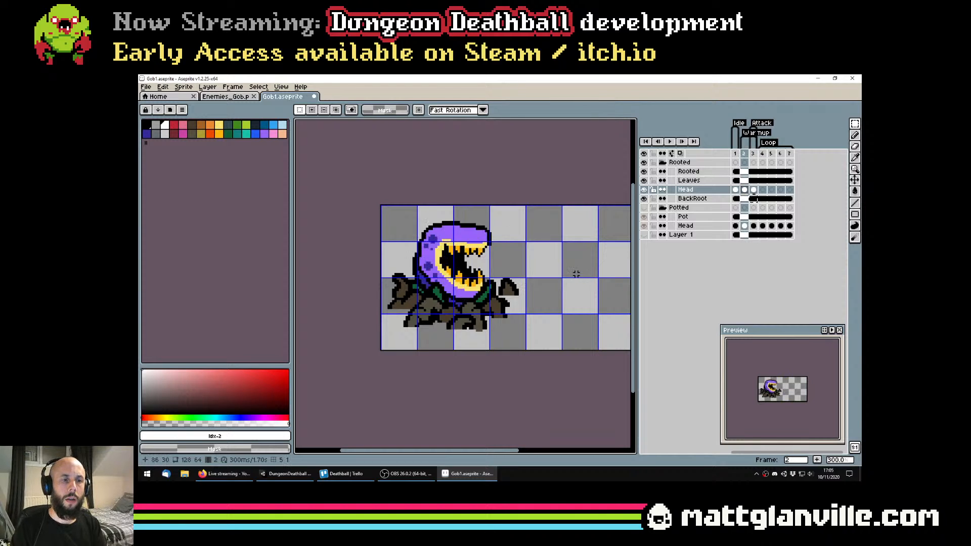
key(Right)
key(Right)
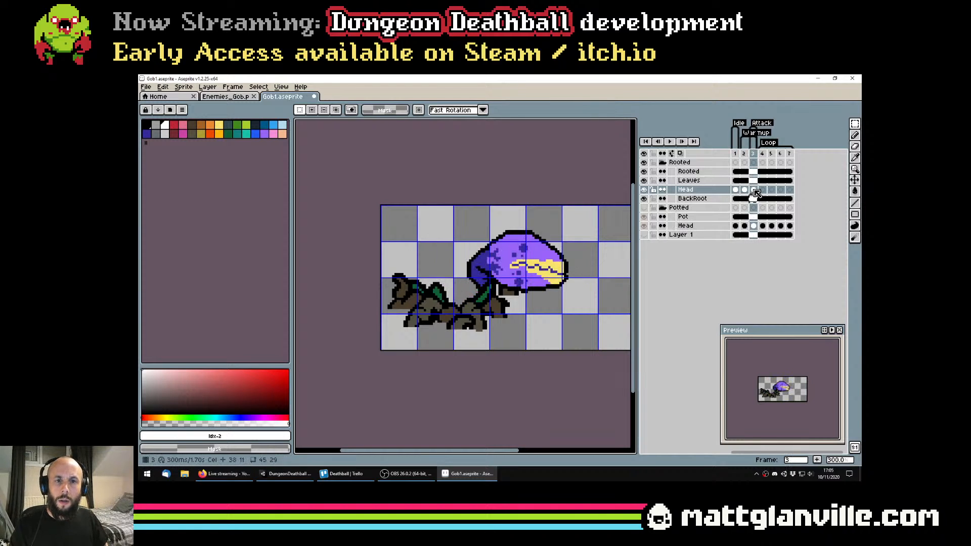
Move the Rooted group's frame 3 head down about 5 pixels so it covers the back root, and save the file
key(v)
drag(537, 266, 542, 280)
scroll(537, 276, down, 3)
key(ctrl+s)
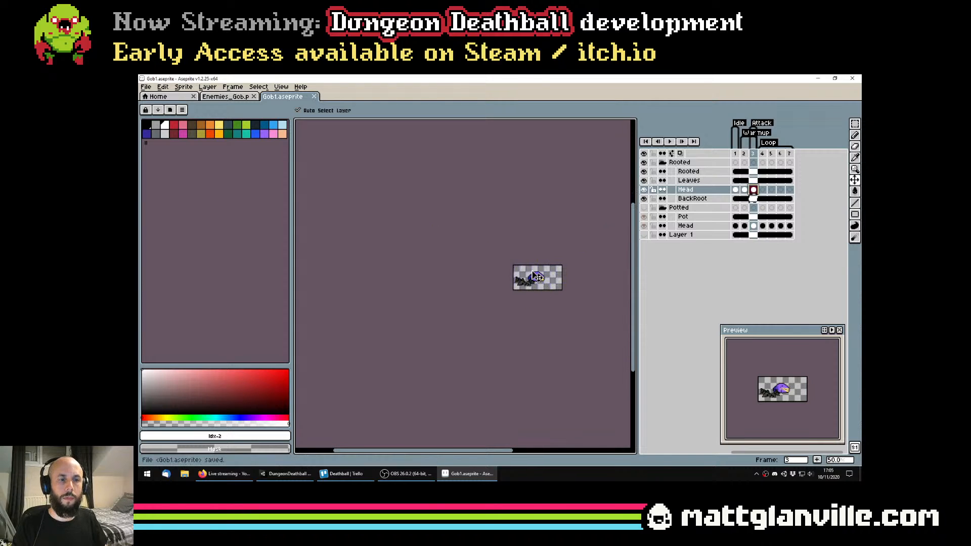
scroll(537, 277, up, 5)
scroll(583, 310, down, 1)
scroll(585, 314, down, 1)
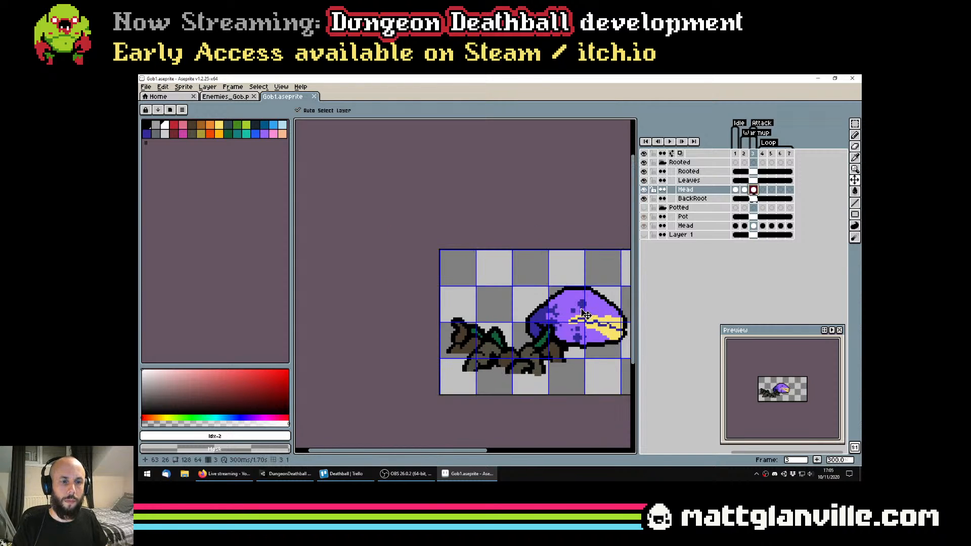
scroll(583, 310, down, 1)
drag(594, 305, 540, 302)
key(ctrl+s)
Examine how the frame 3 head and neck meet the roots at different magnifications, and save the file
scroll(536, 318, up, 1)
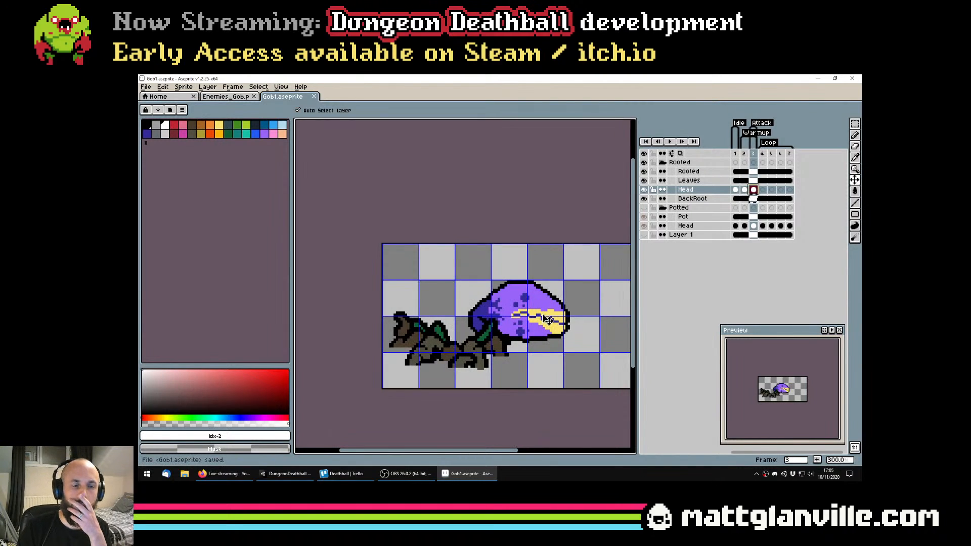
scroll(561, 322, down, 1)
scroll(558, 322, up, 2)
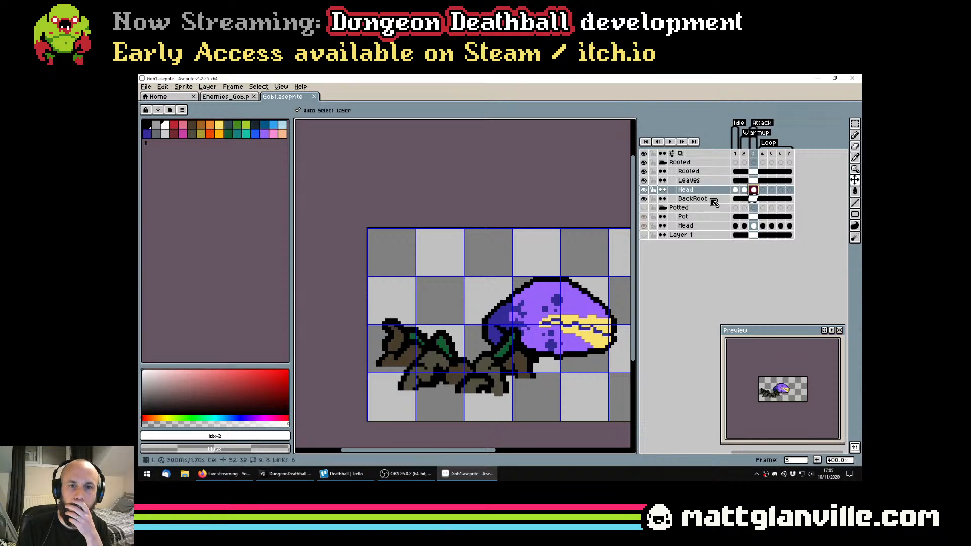
scroll(529, 324, down, 2)
scroll(530, 323, up, 1)
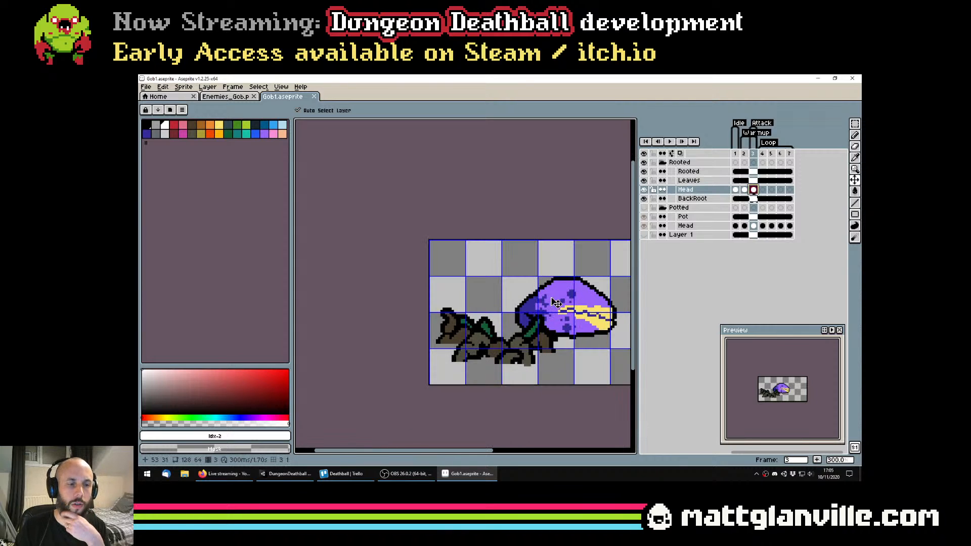
scroll(540, 318, up, 2)
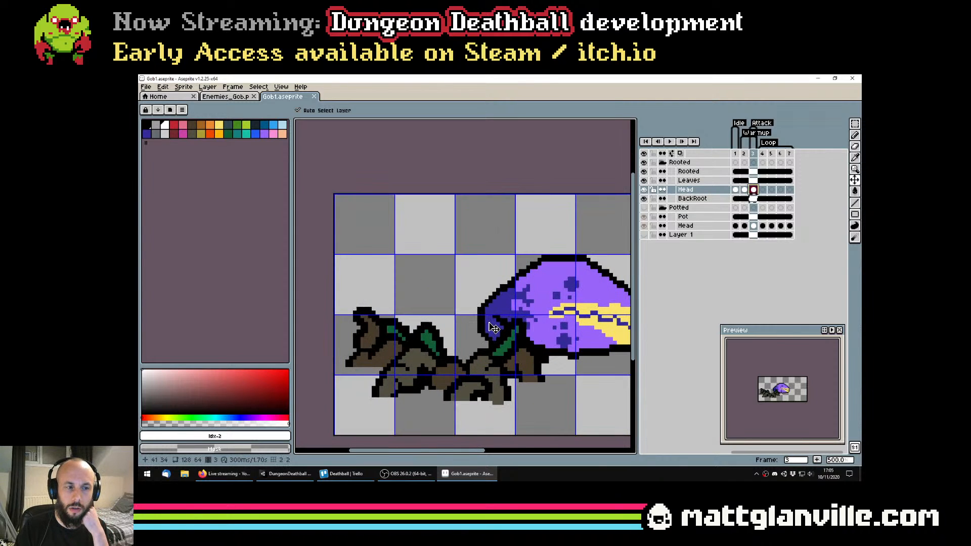
scroll(494, 327, down, 2)
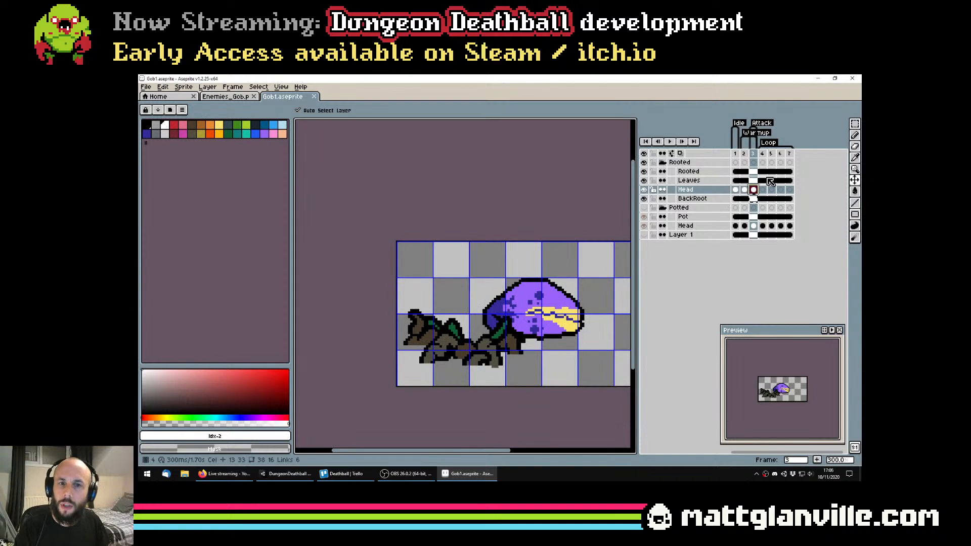
key(ctrl+s)
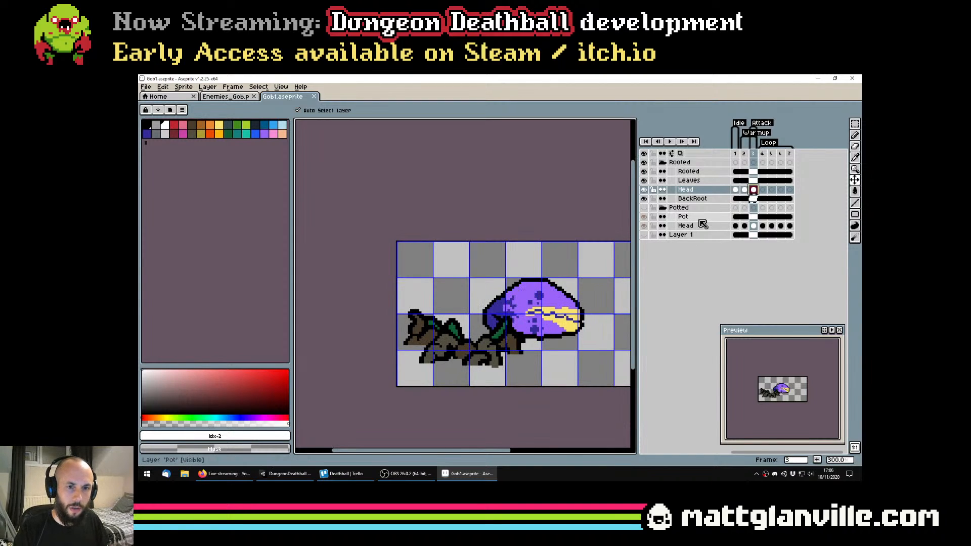
Hide the Leaves layer and paint a thick dark blue neck from the frame 3 head down into the roots with an 8-pixel brush
click(644, 181)
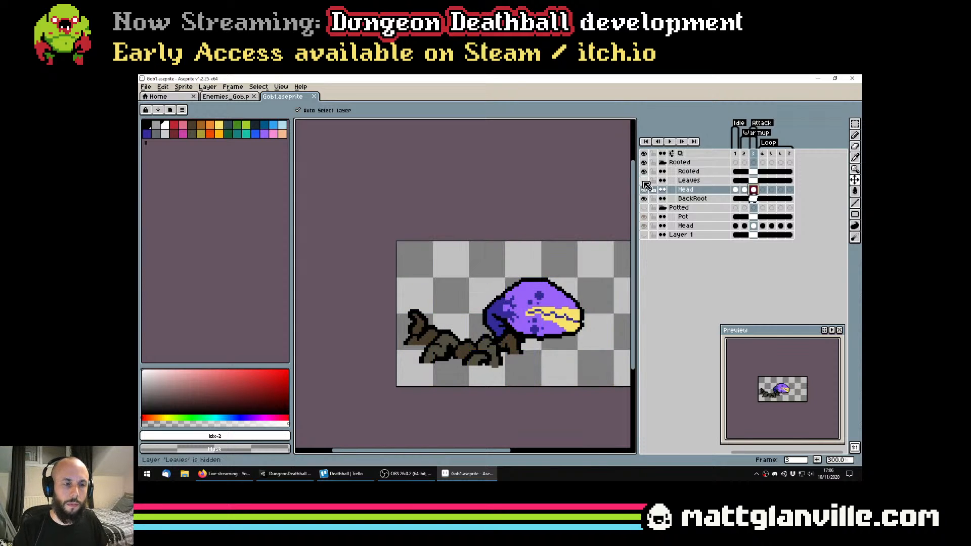
key(b)
scroll(480, 352, up, 3)
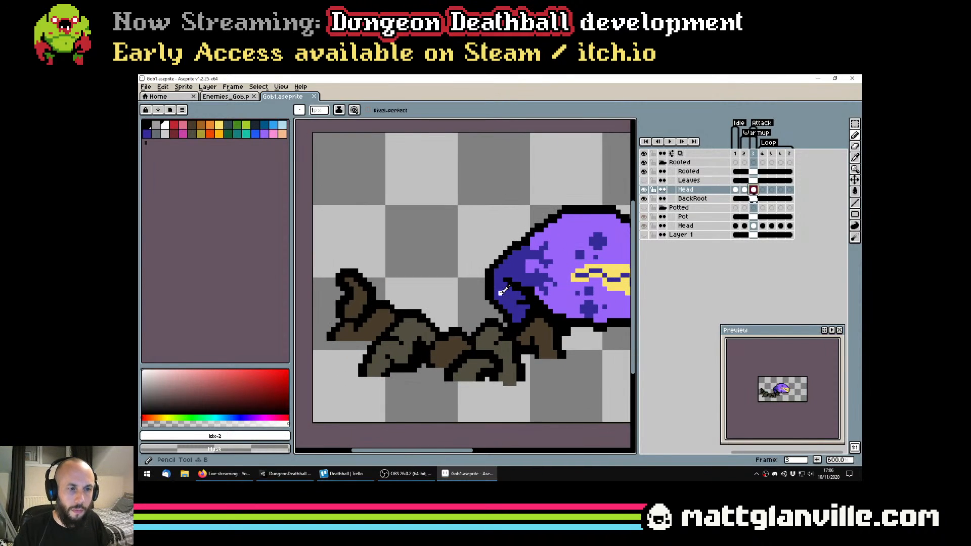
alt+click(499, 294)
scroll(508, 300, down, 7)
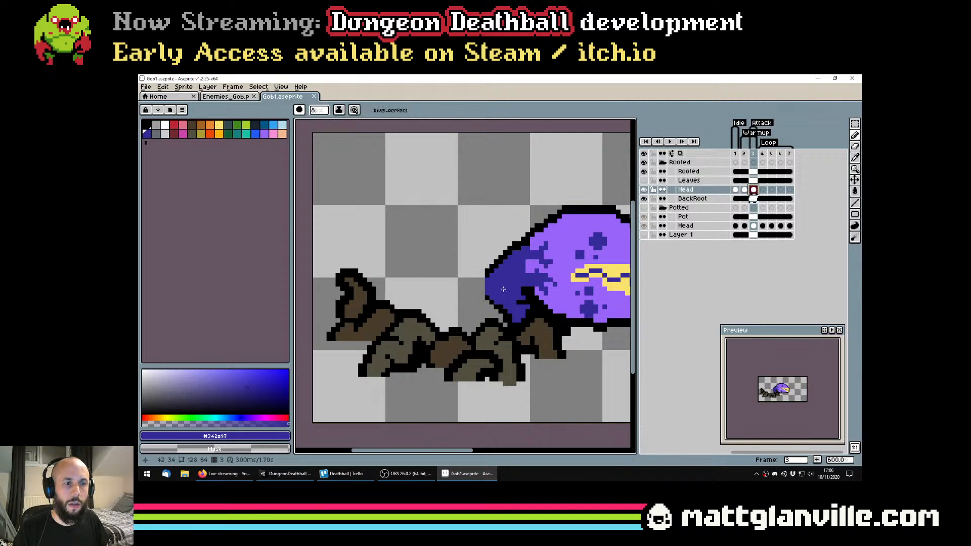
drag(480, 285, 460, 306)
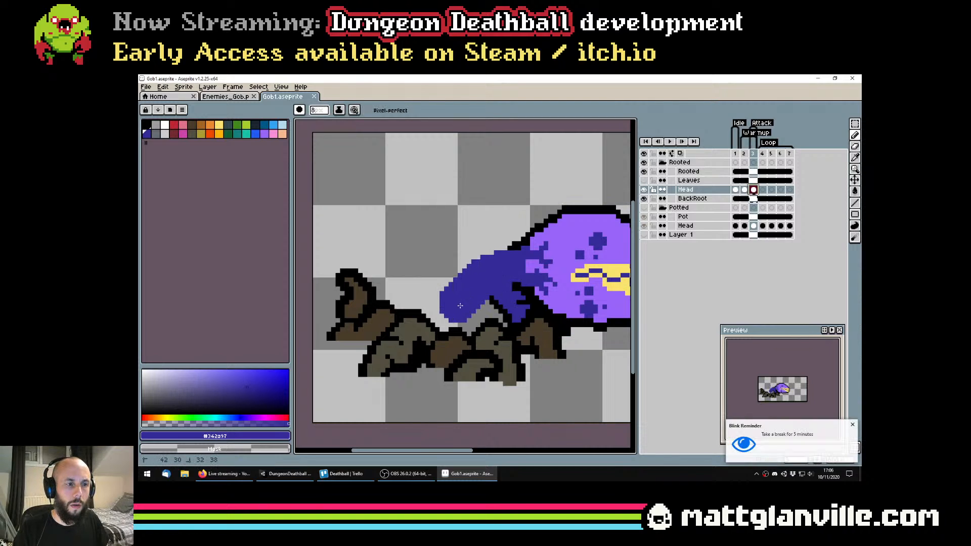
scroll(492, 318, up, 1)
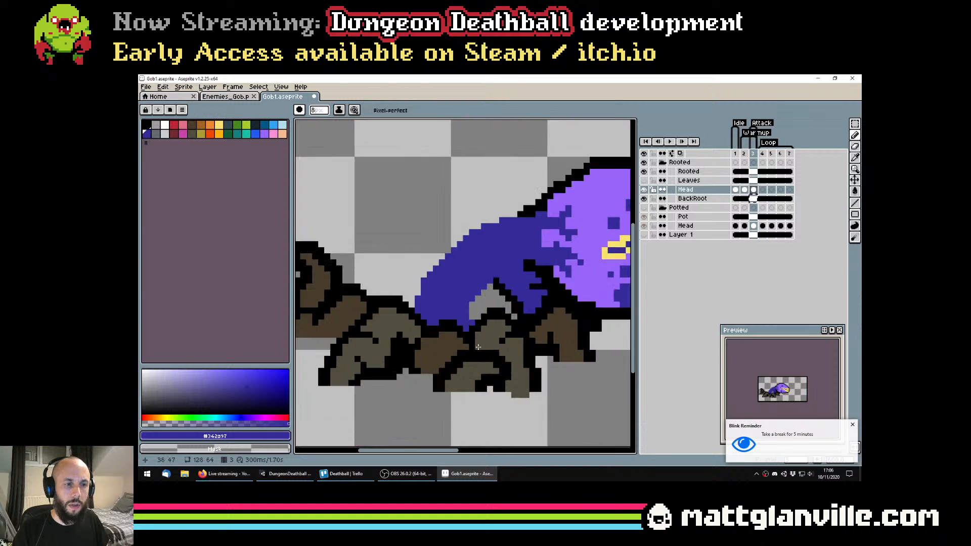
scroll(491, 319, down, 1)
scroll(492, 316, up, 1)
drag(491, 314, 463, 321)
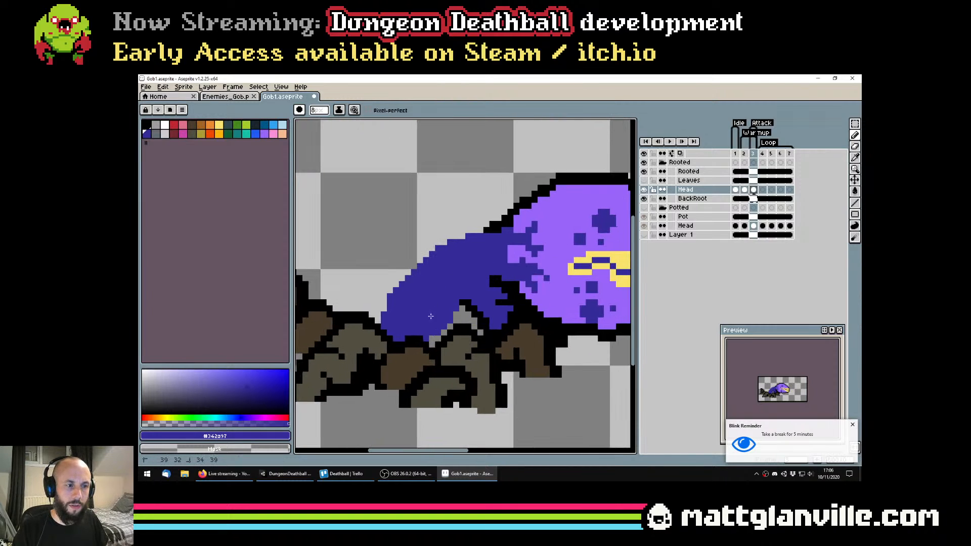
scroll(435, 340, down, 1)
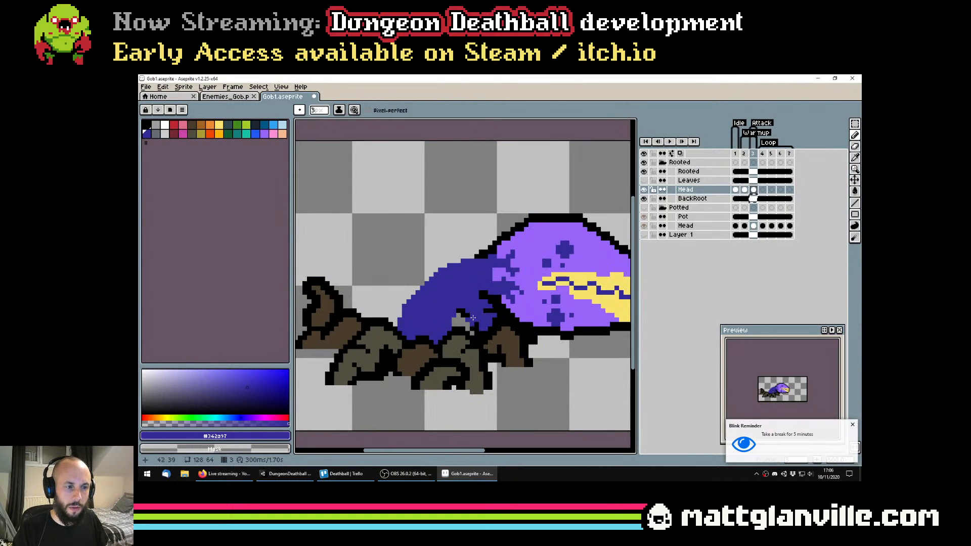
Erase the old neck stub beneath the new frame 3 neck with a 5-pixel eraser, leaving a gap above the roots
key(e)
key(plus)
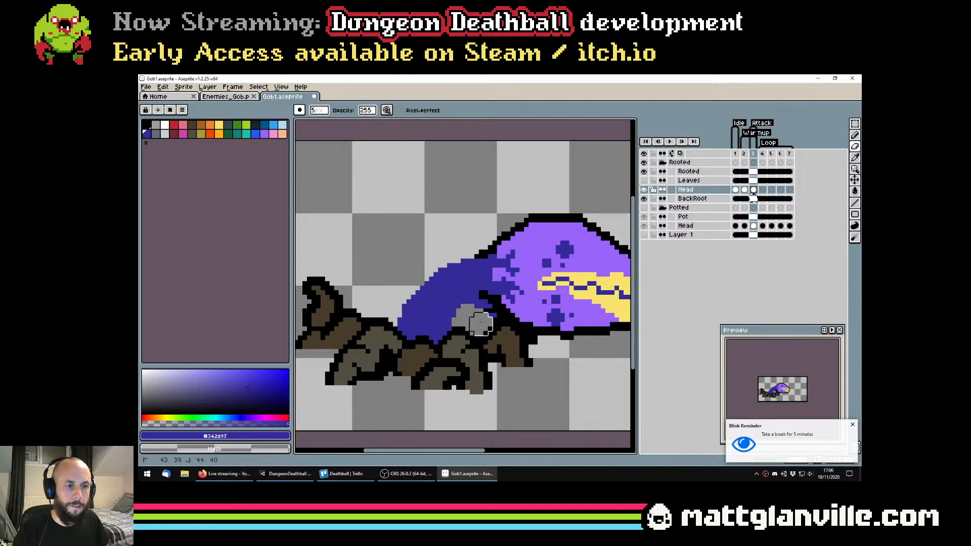
scroll(480, 310, down, 3)
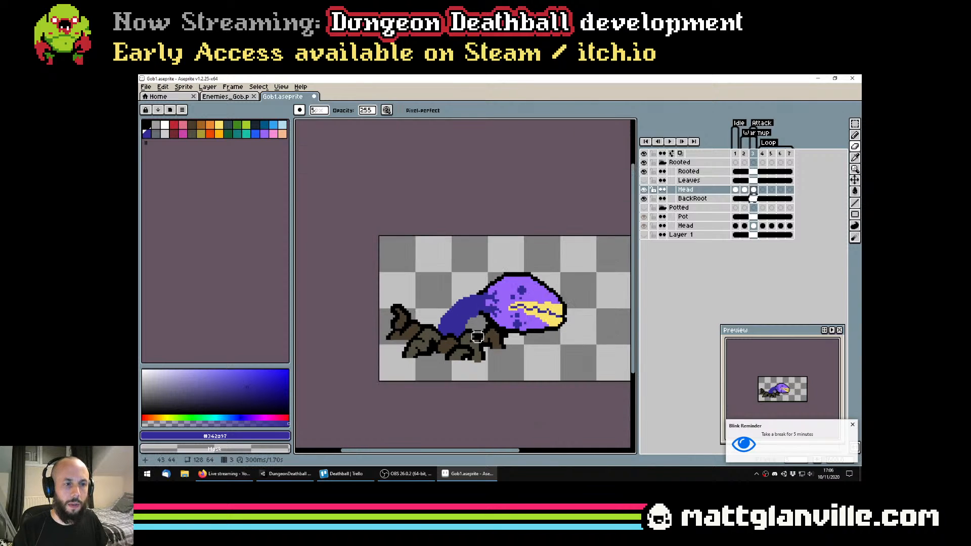
scroll(477, 316, up, 3)
scroll(515, 307, down, 1)
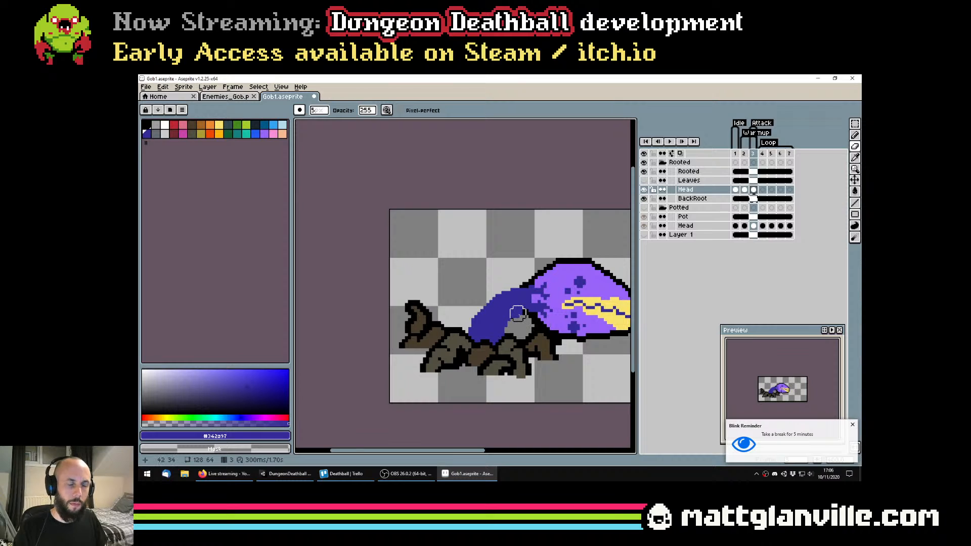
Remove the black outline around the frame 3 head by filling it with transparency
key(shift+o)
key(Escape)
scroll(521, 285, up, 1)
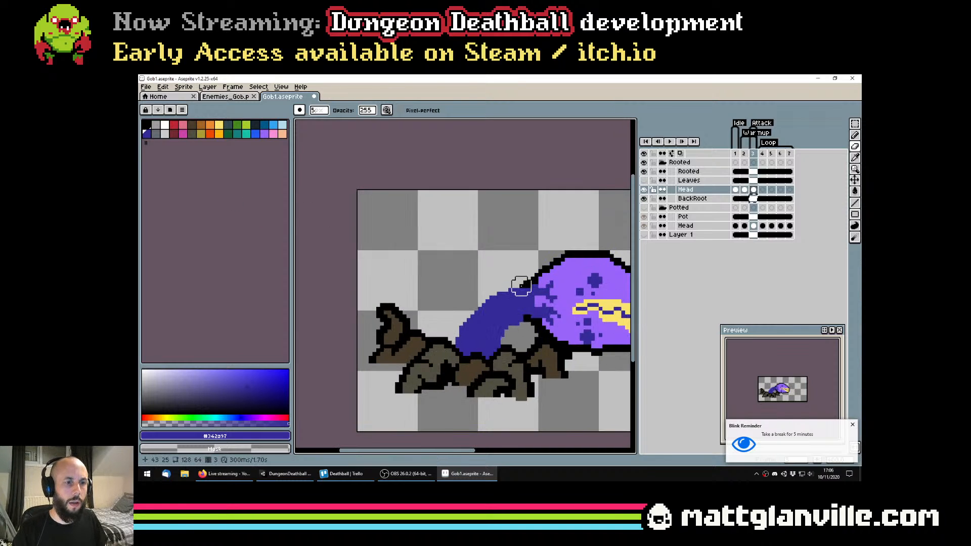
scroll(521, 285, down, 1)
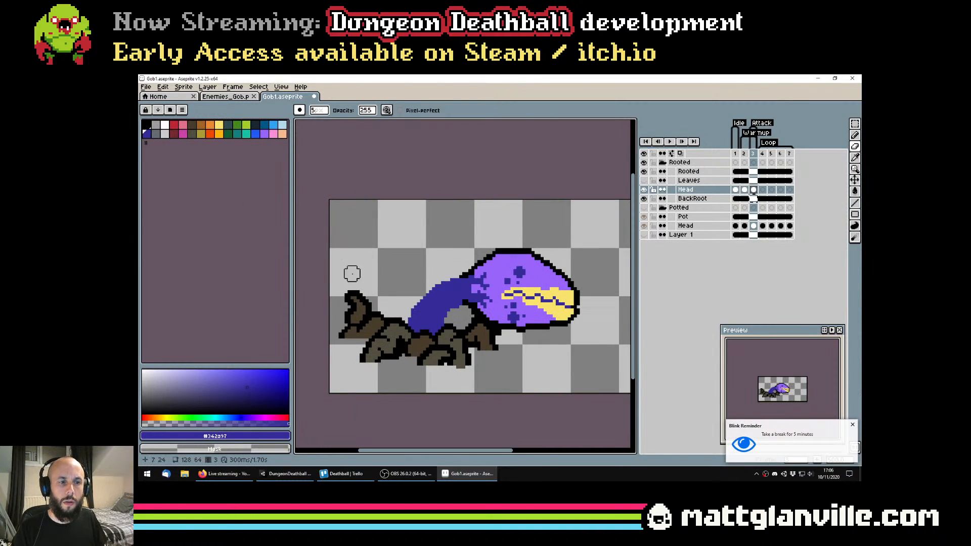
key(g)
alt+click(569, 231)
click(524, 252)
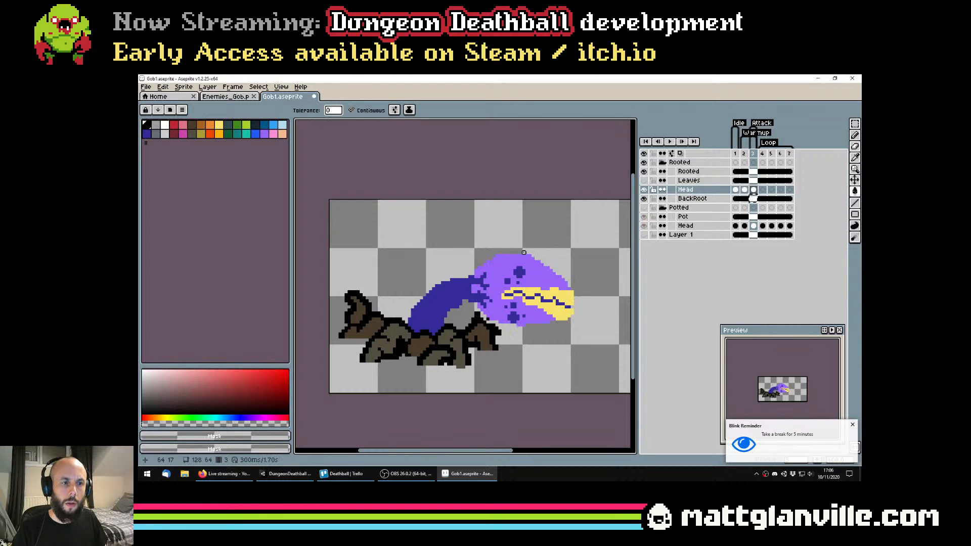
Try a black outline around the frame 3 head and neck, and undo it
click(147, 126)
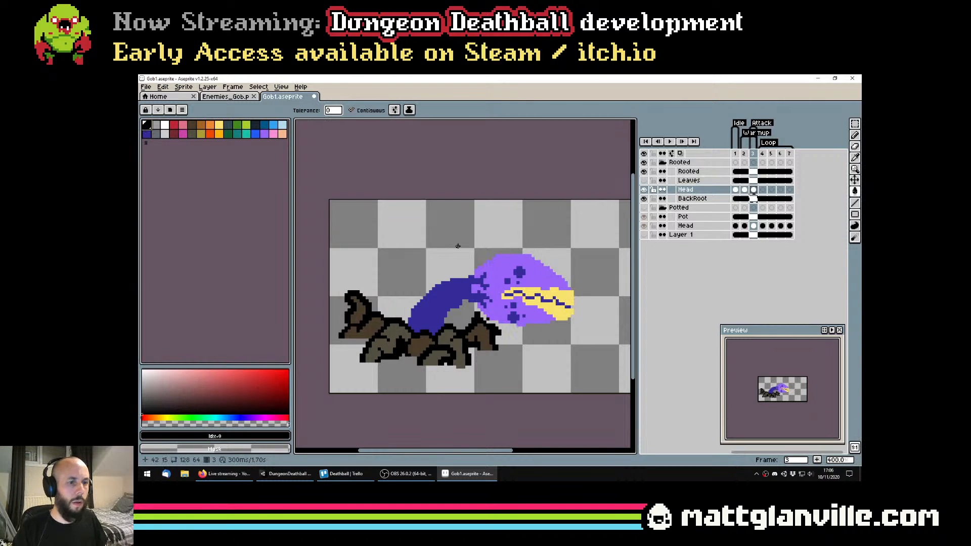
key(shift+o)
key(Return)
key(shift+o)
key(Return)
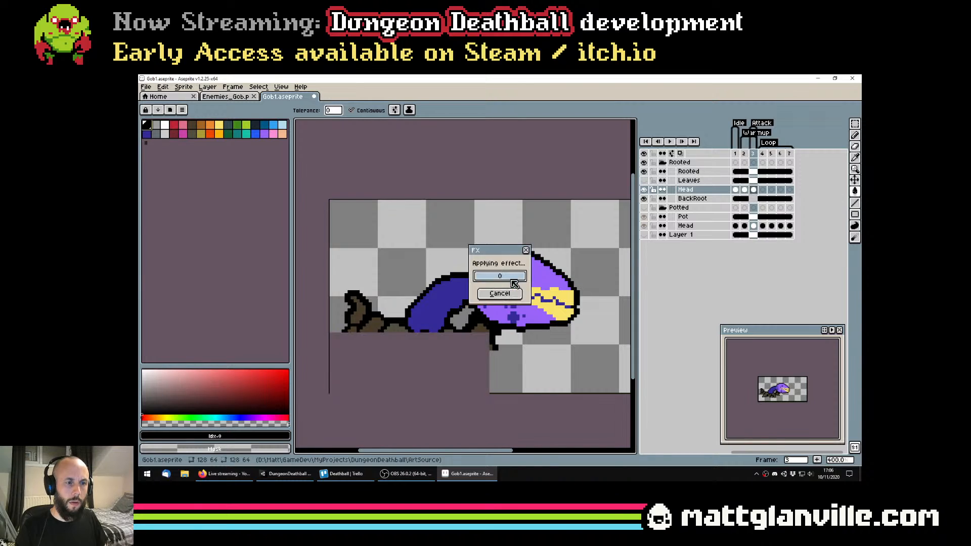
scroll(520, 279, down, 1)
scroll(520, 280, down, 2)
scroll(456, 292, up, 4)
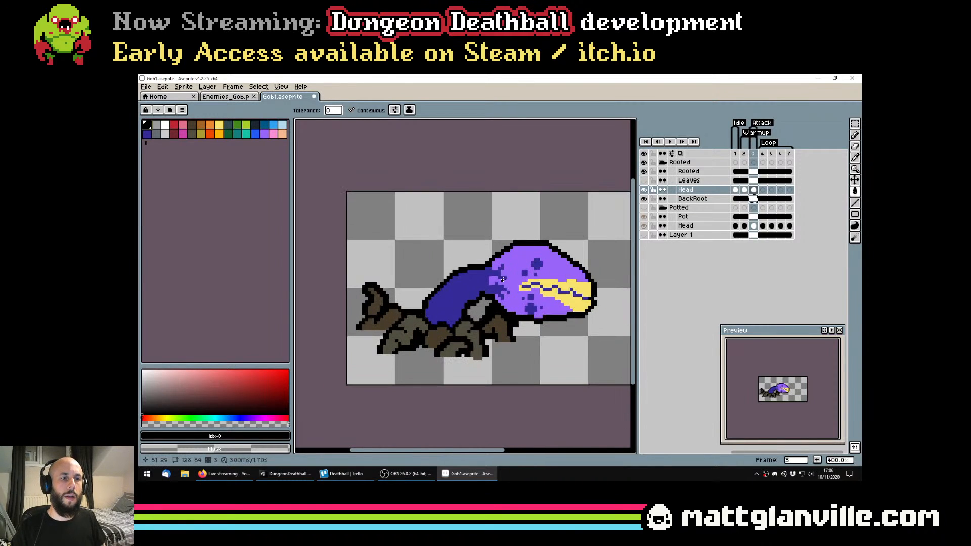
key(b)
key(ctrl+z)
key(ctrl+z)
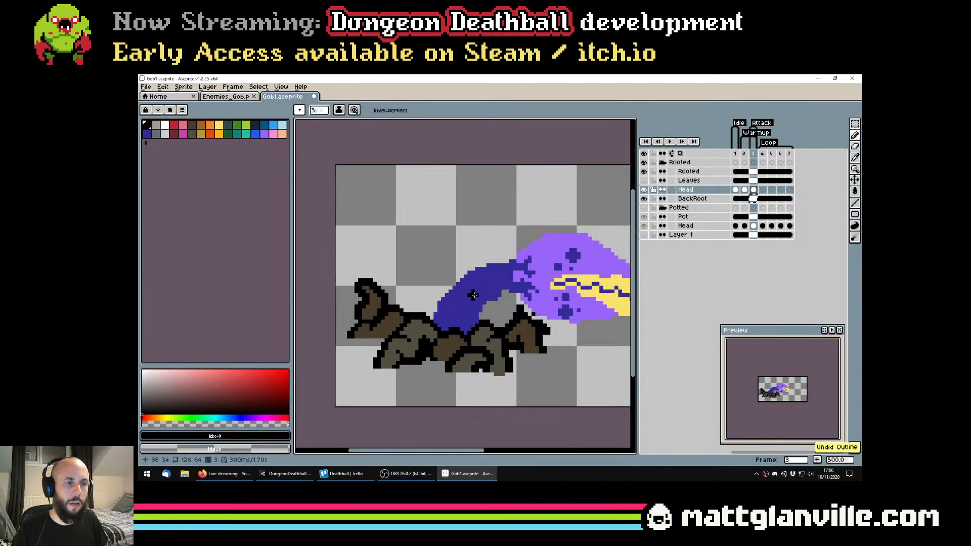
Thicken the upper bend of the frame 3 neck with a 3-pixel dark blue brush and save the file
alt+click(456, 291)
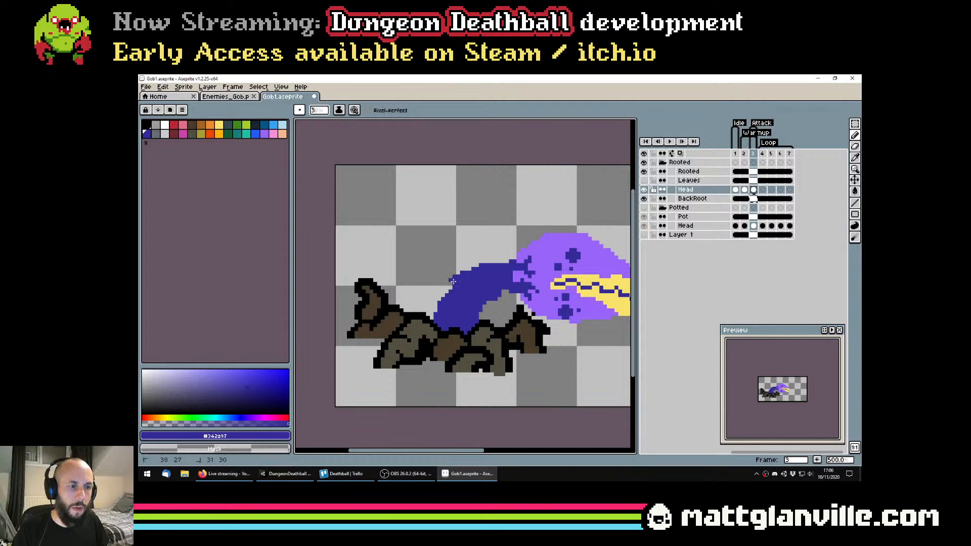
scroll(444, 304, down, 2)
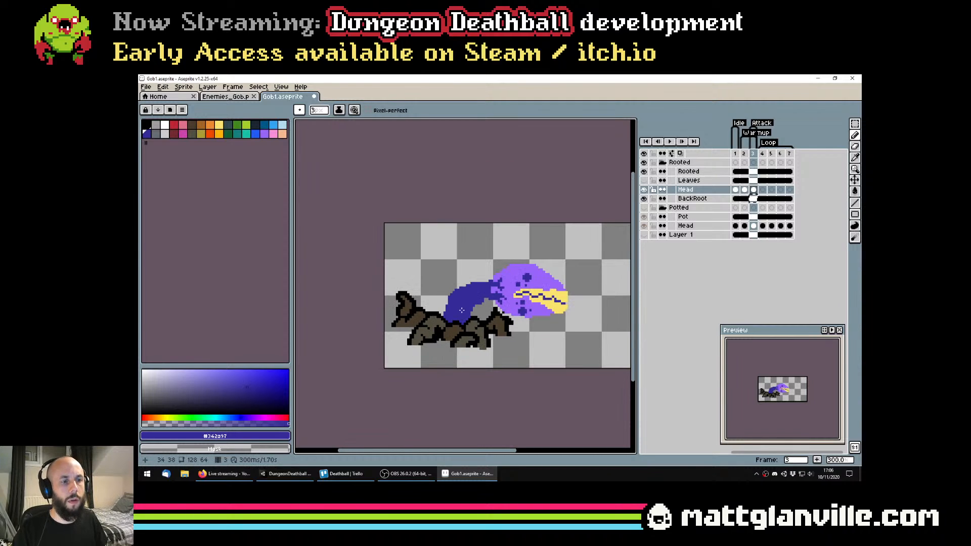
scroll(466, 309, down, 1)
key(ctrl+s)
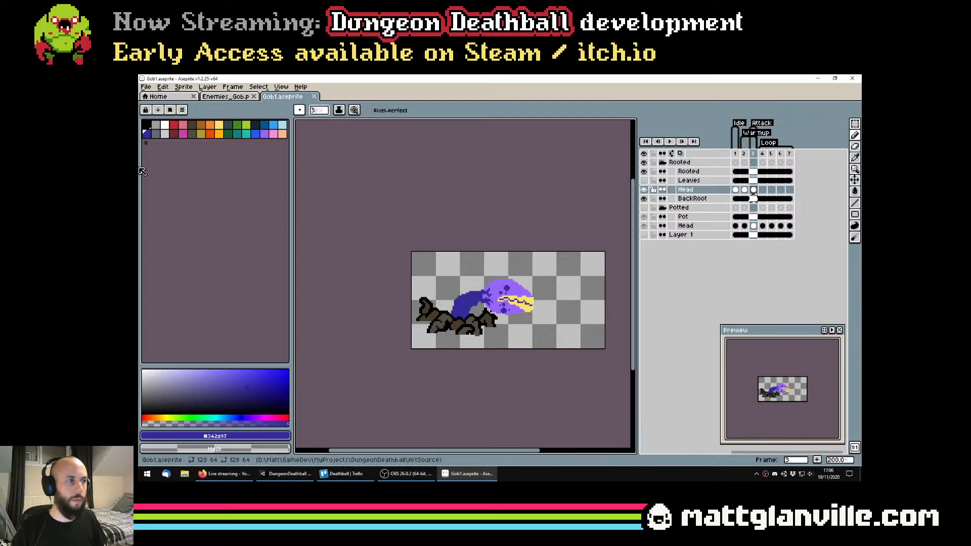
Apply a black outside outline to the Rooted group's frame 3 head and neck
click(148, 125)
key(shift+o)
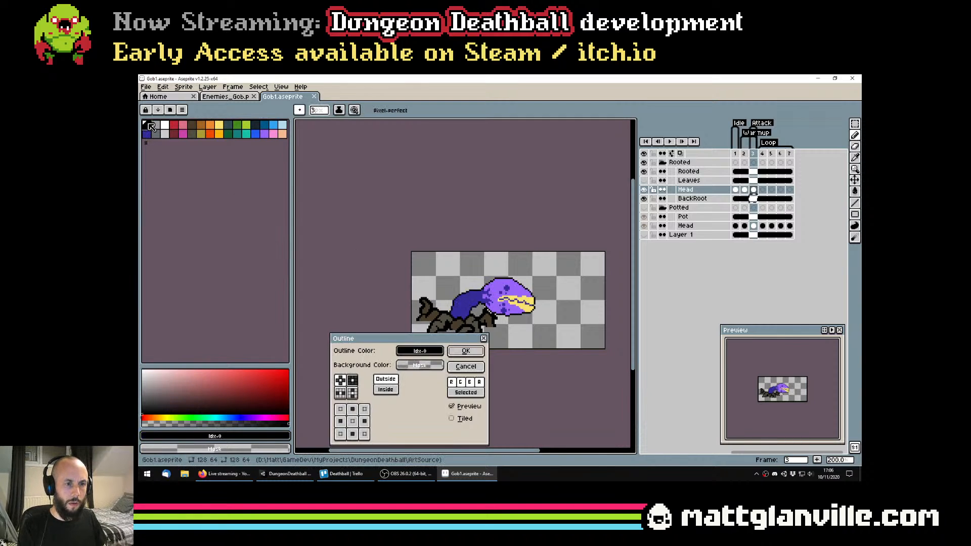
key(Return)
scroll(347, 227, down, 1)
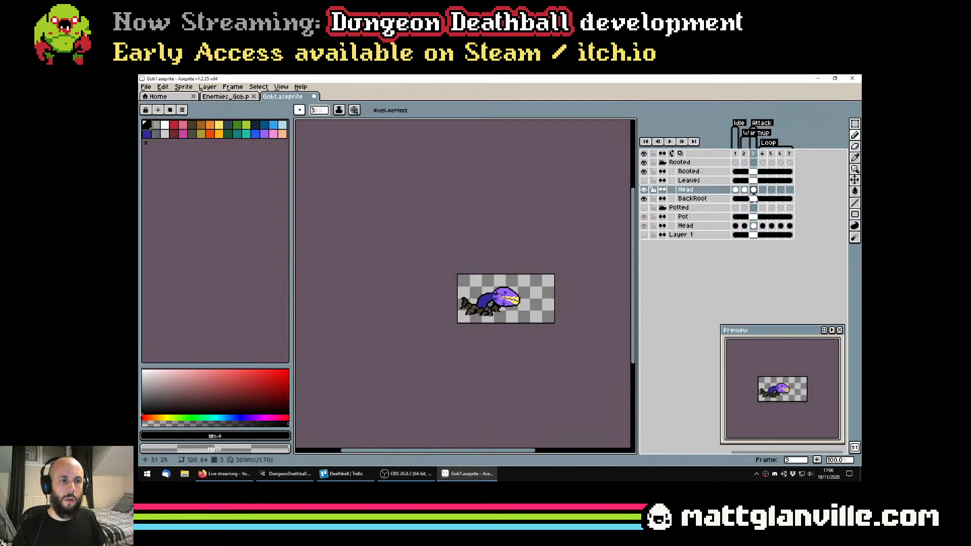
scroll(479, 328, up, 5)
Touch up the join between the frame 3 neck and head with a 1-pixel brush in sampled colours, and save the file
key(v)
key(b)
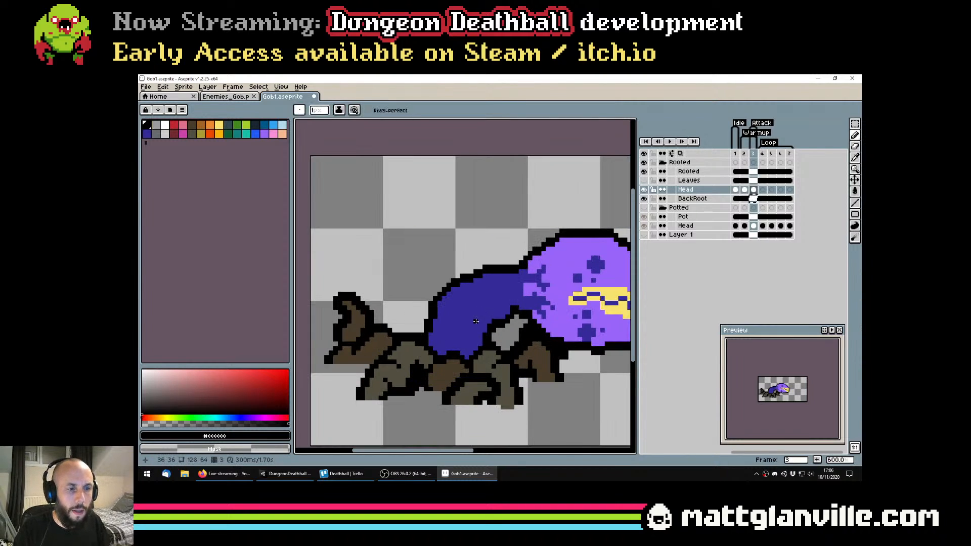
scroll(501, 317, down, 1)
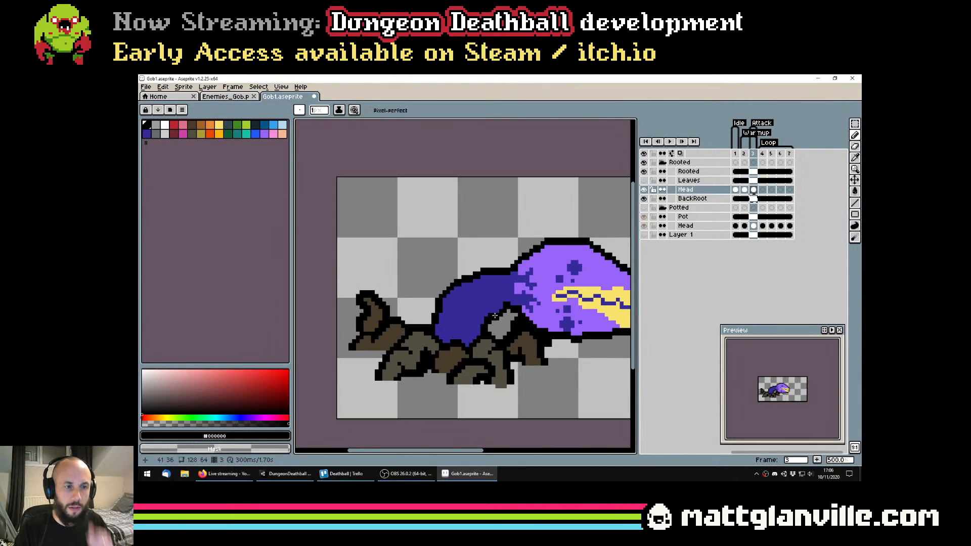
scroll(494, 315, up, 1)
alt+click(520, 284)
scroll(552, 308, down, 3)
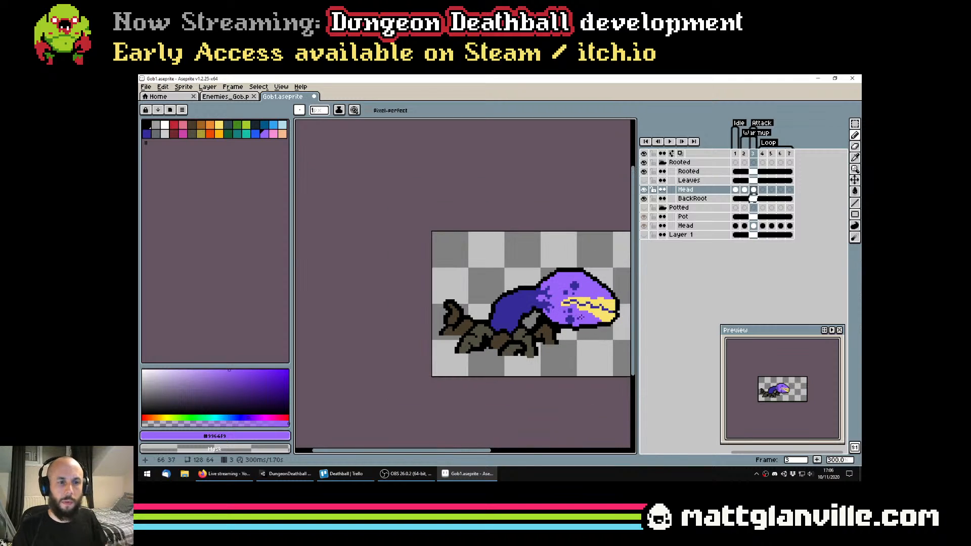
key(v)
key(ctrl+s)
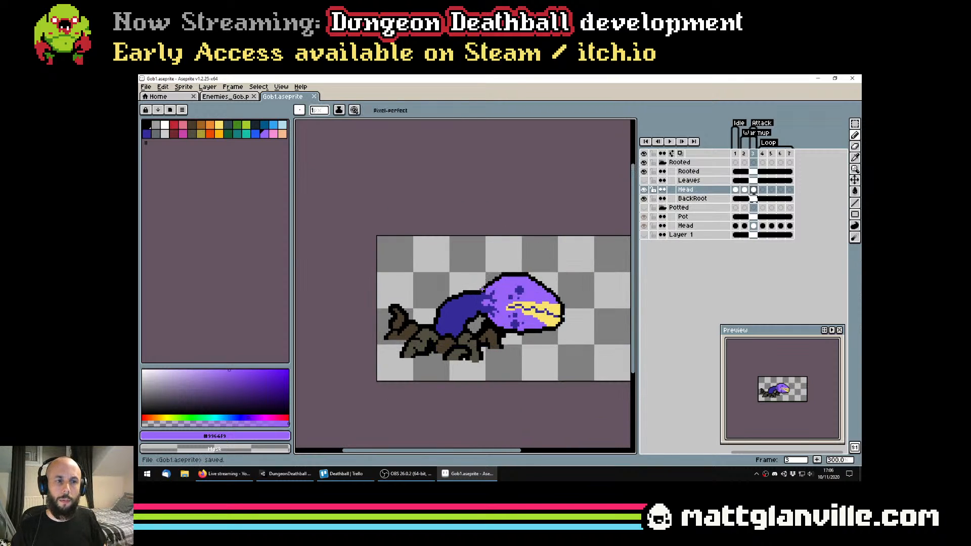
Try a diagonal 1-pixel black crease across the lower part of the frame 3 neck, and undo it
scroll(485, 299, down, 1)
key(b)
drag(486, 307, 498, 302)
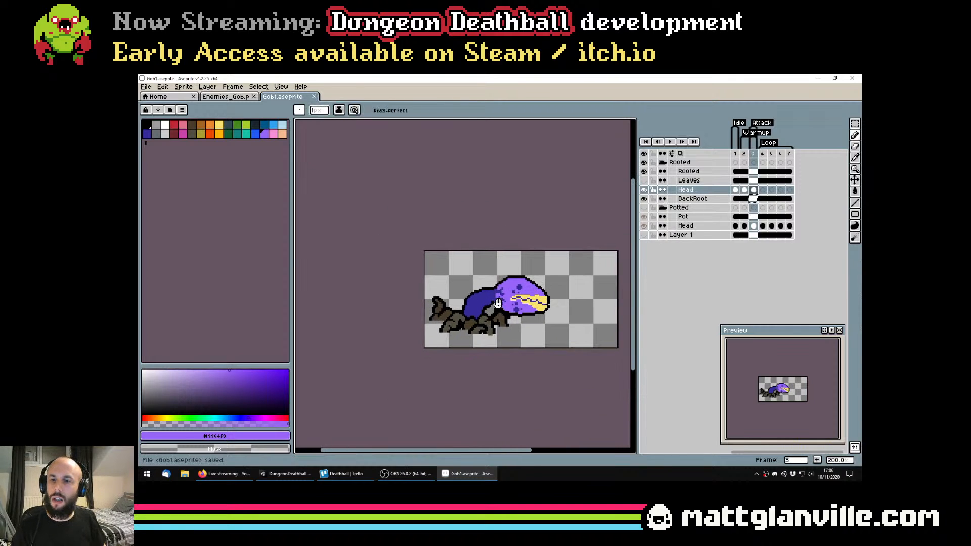
scroll(476, 312, up, 4)
alt+click(504, 292)
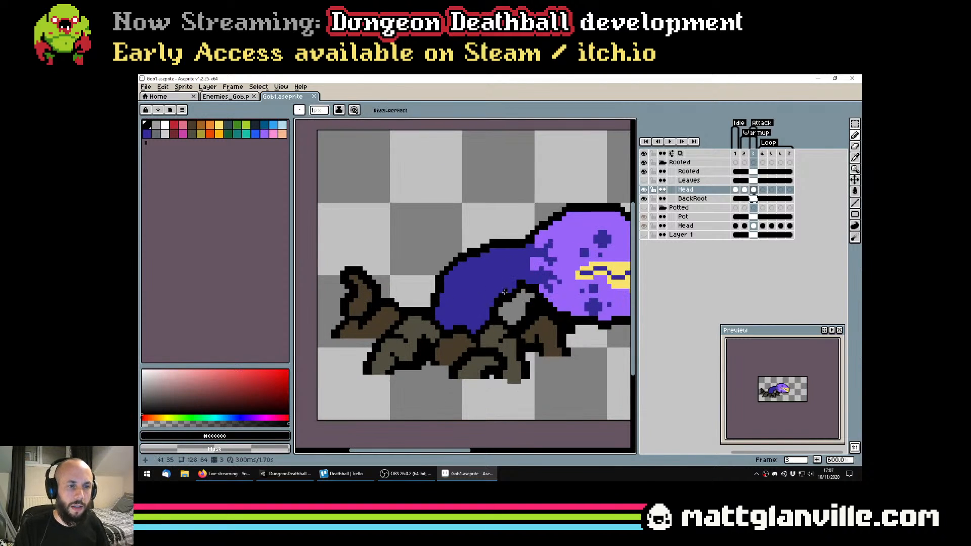
scroll(451, 314, down, 1)
key(ctrl+z)
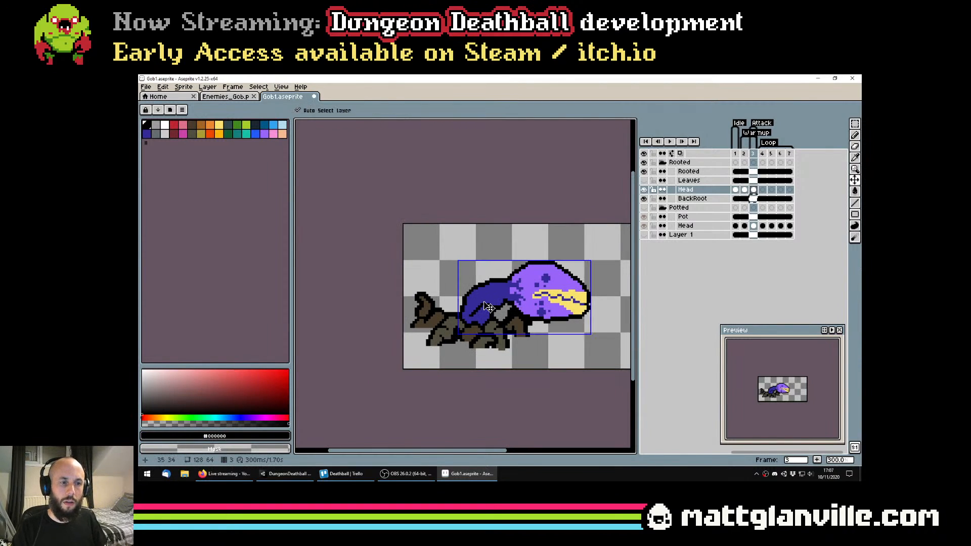
Try a black crease running down from the neck's upper edge, check it in an enlarged preview, and undo it
mouse_move(483, 283)
mouse_down()
mouse_move(466, 304)
mouse_move(468, 325)
mouse_move(477, 290)
mouse_up()
key(ctrl+z)
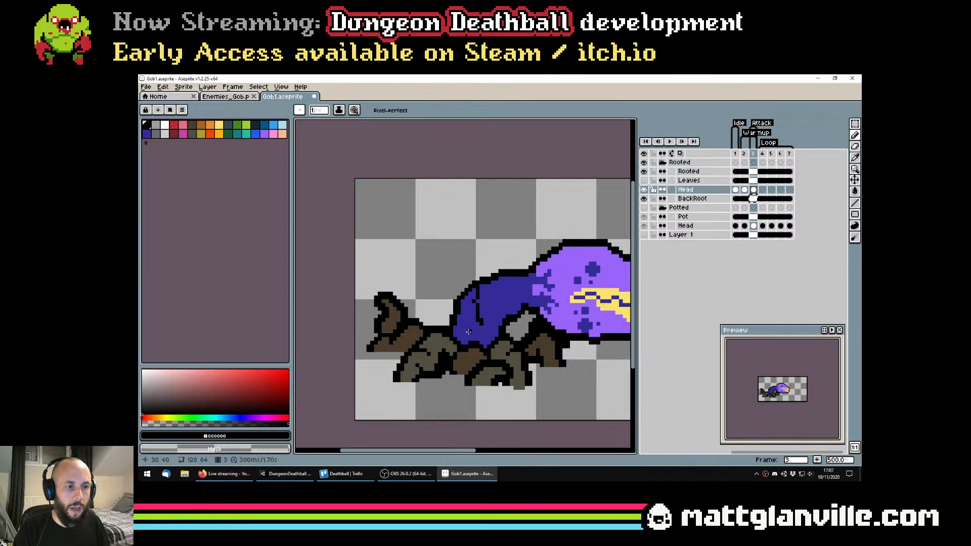
scroll(466, 340, down, 3)
scroll(466, 340, down, 1)
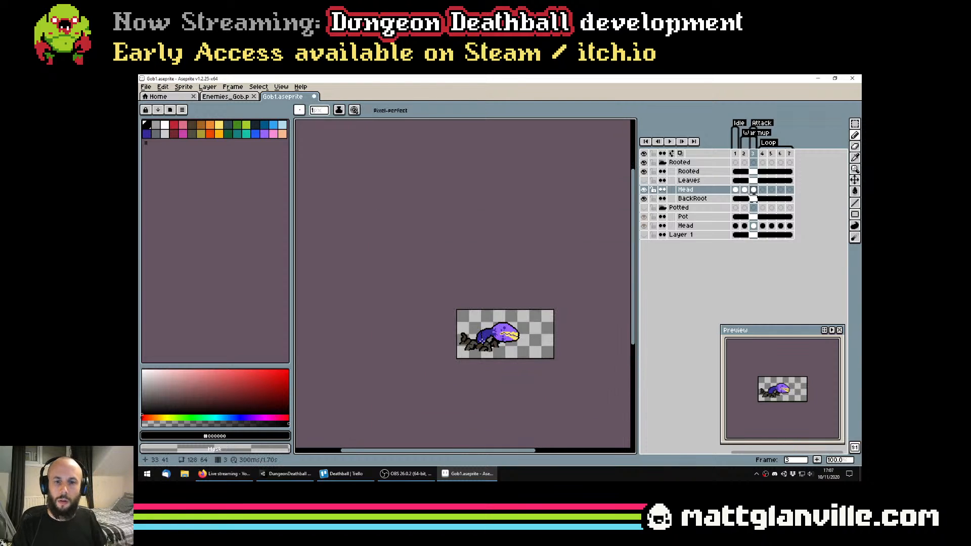
scroll(466, 339, up, 1)
scroll(779, 401, up, 2)
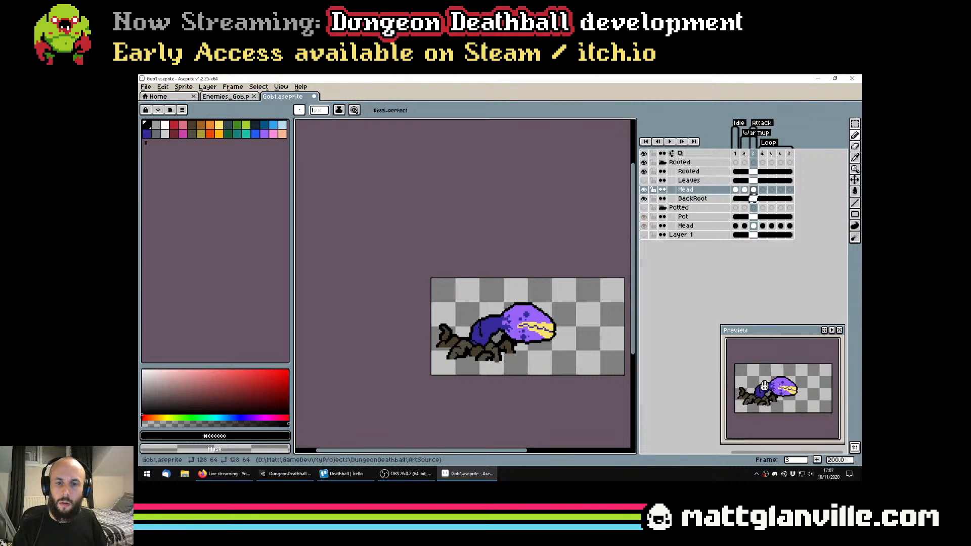
key(ctrl+z)
Try short black crease strokes at the inner bend of the frame 3 neck, and undo them
scroll(491, 342, up, 3)
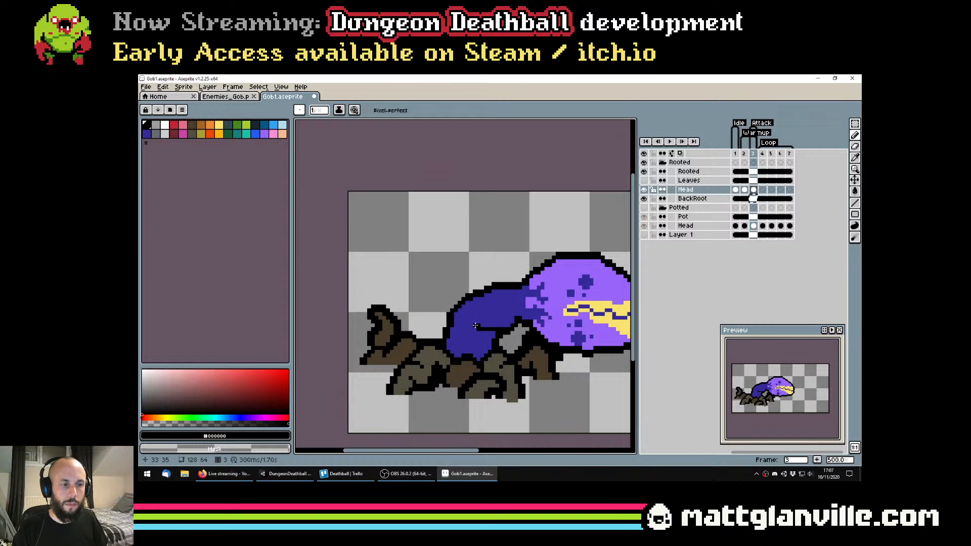
key(ctrl+z)
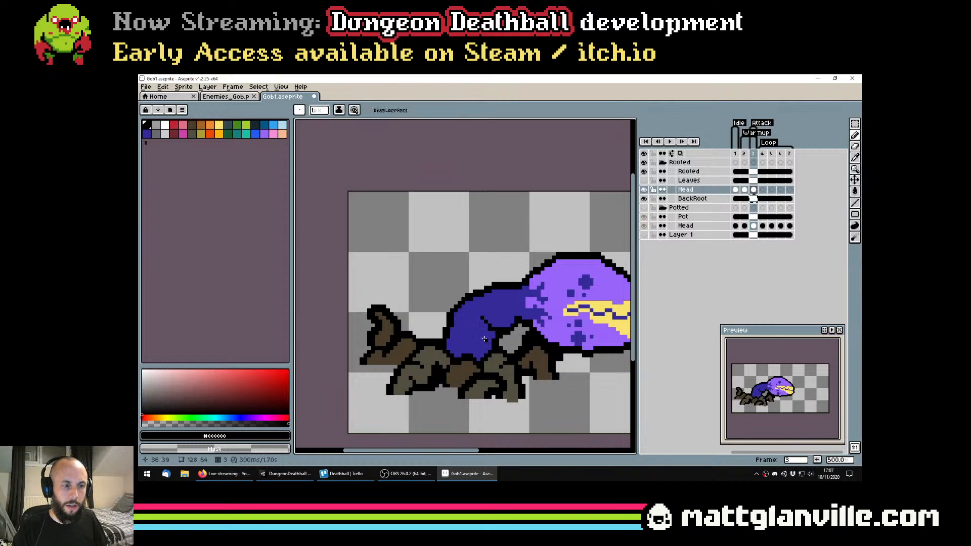
key(ctrl+z)
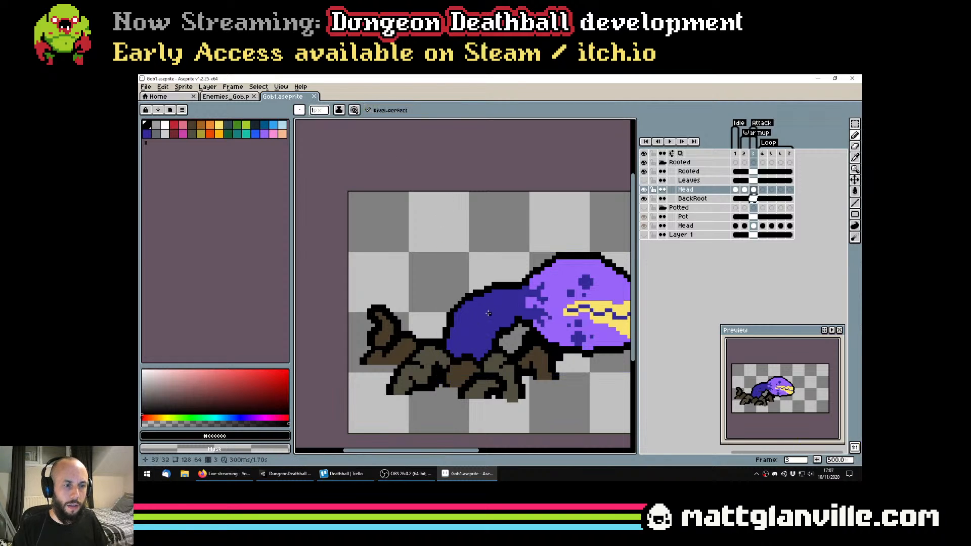
Draw short 1-pixel black creases at the inner bend and outer edge of the frame 3 neck, and save the file
key(ctrl+z)
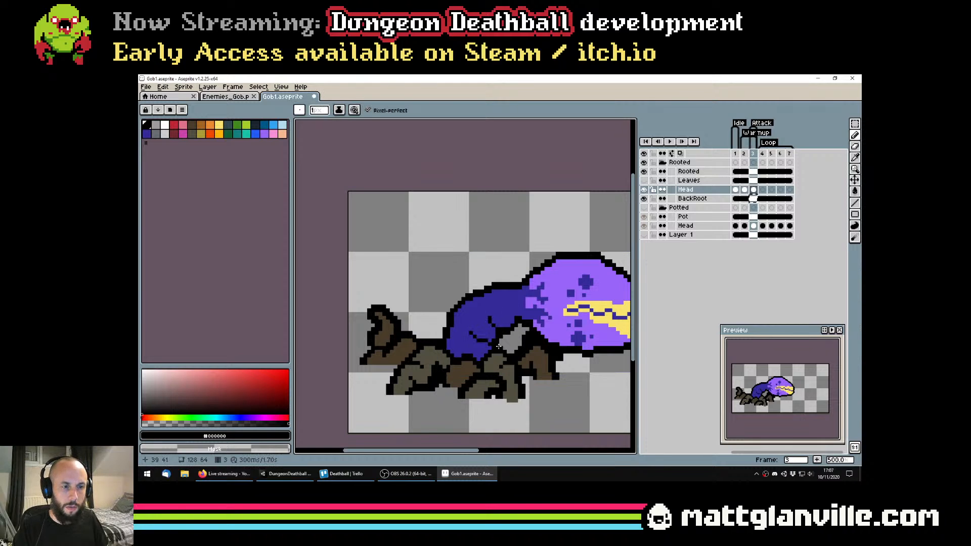
scroll(498, 347, down, 2)
scroll(506, 356, up, 2)
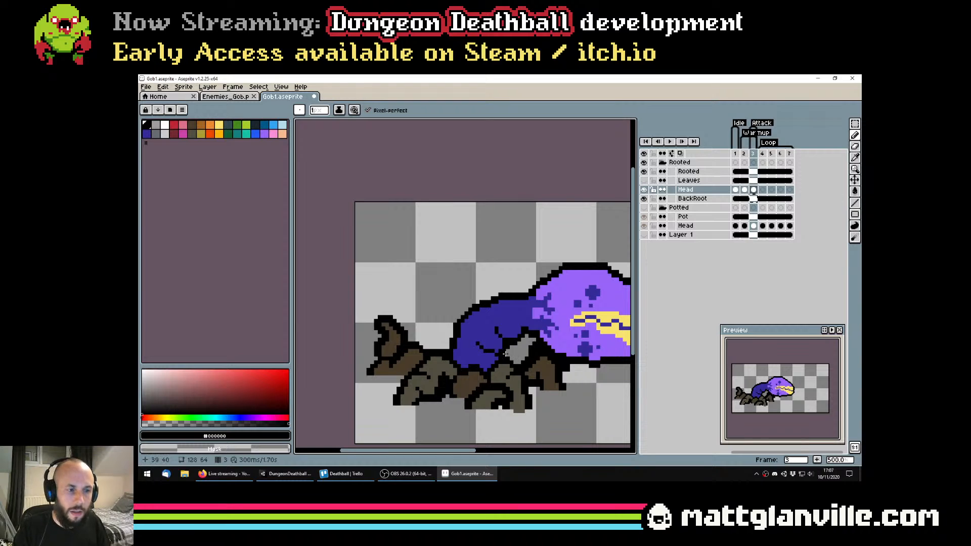
key(ctrl+z)
drag(478, 348, 490, 353)
scroll(500, 356, down, 1)
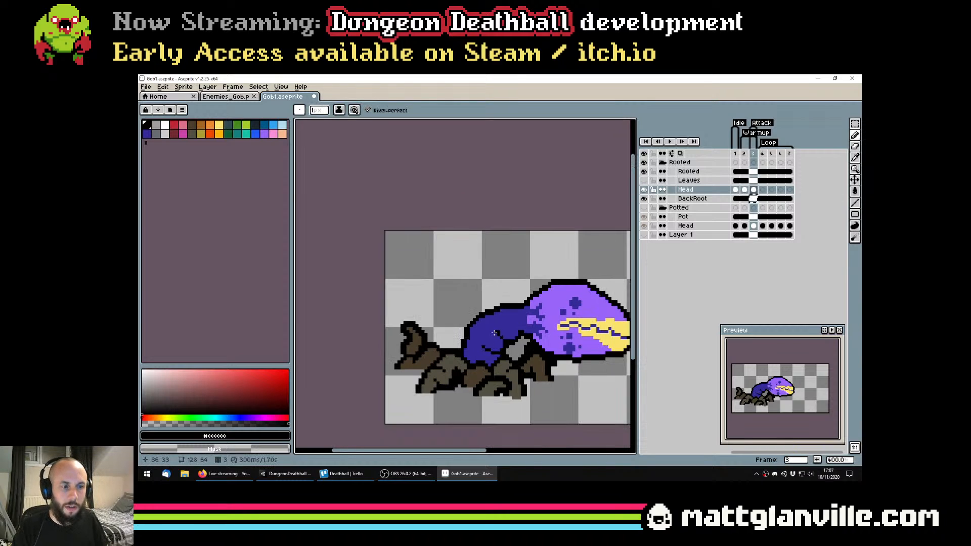
scroll(482, 316, up, 1)
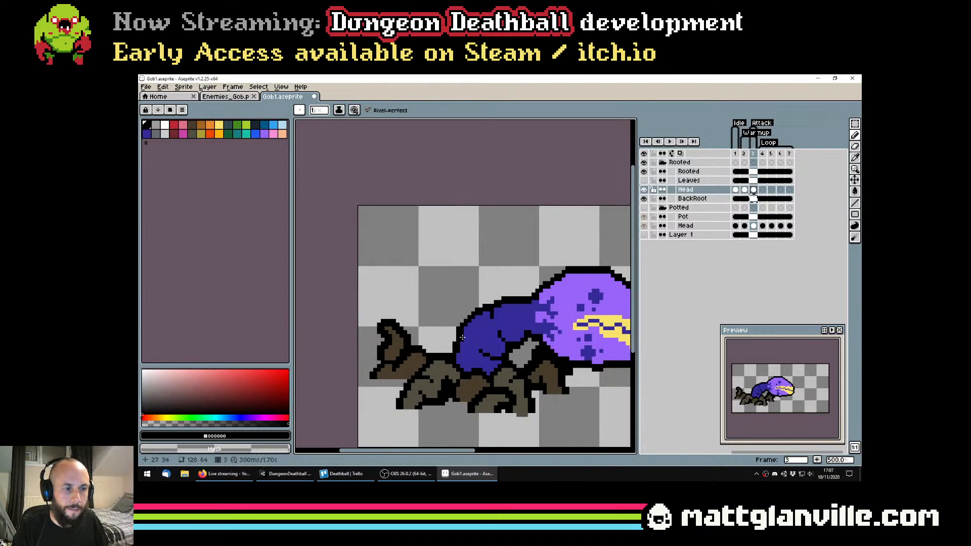
scroll(486, 351, down, 2)
key(ctrl+s)
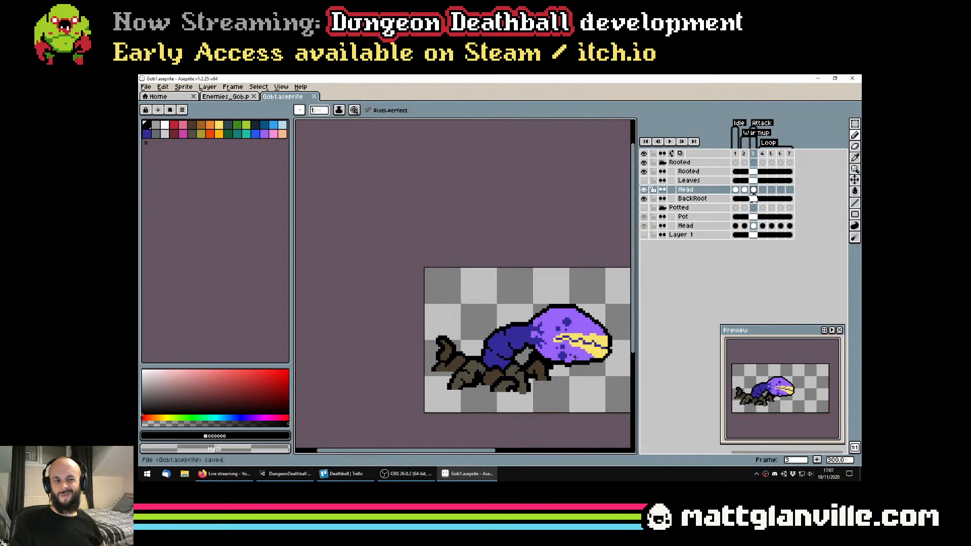
Add further short black creases to the frame 3 neck nearer the head, check the sprite at reduced size, and save the file
drag(562, 343, 533, 333)
scroll(492, 313, up, 1)
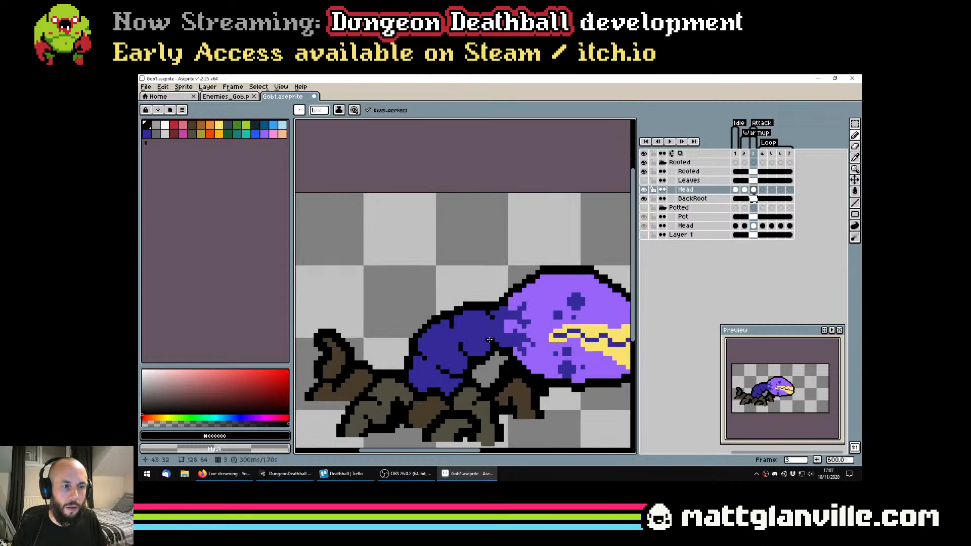
scroll(509, 378, down, 2)
key(ctrl+s)
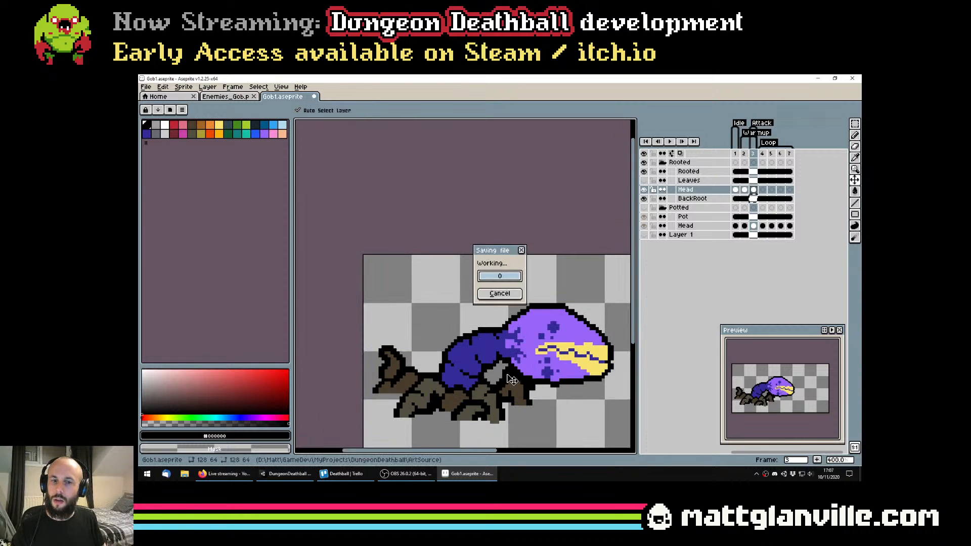
scroll(506, 374, down, 3)
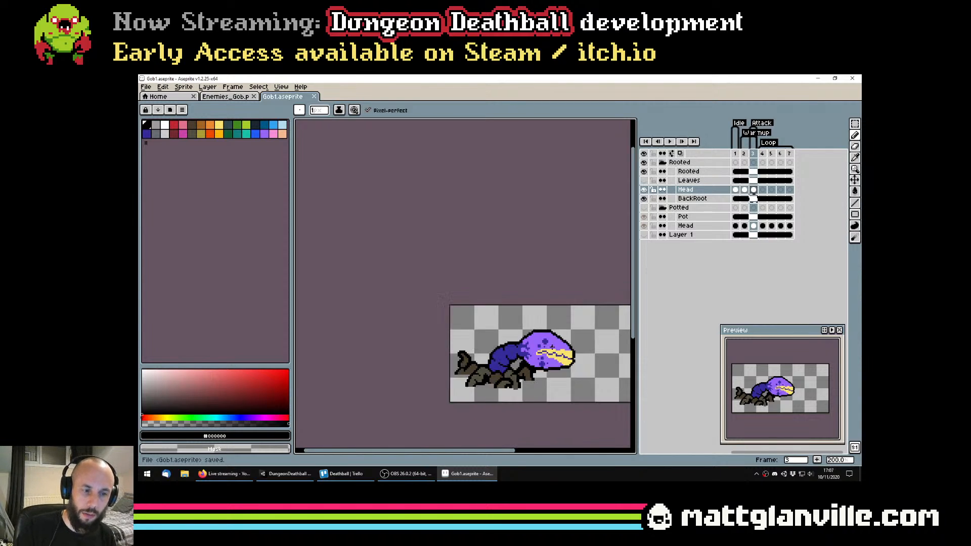
key(ctrl+s)
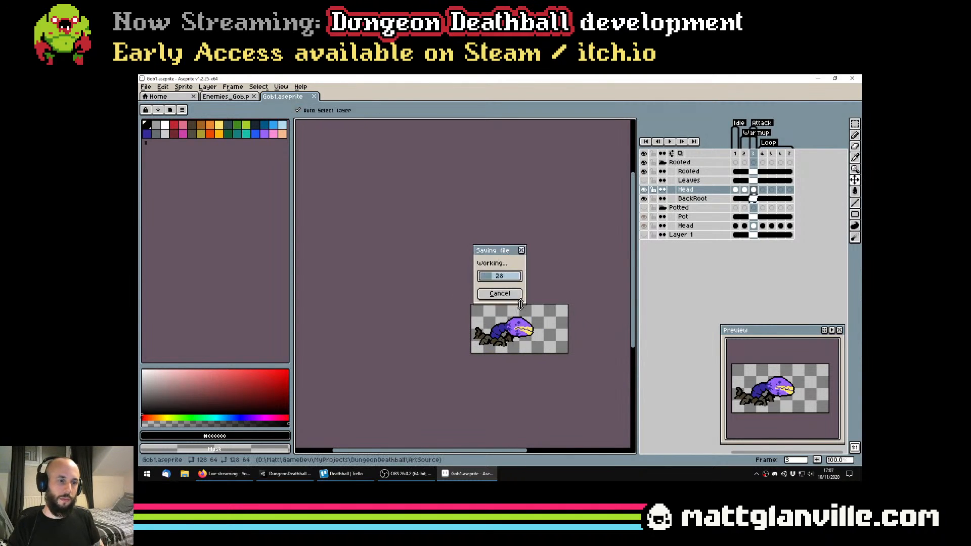
scroll(521, 307, up, 1)
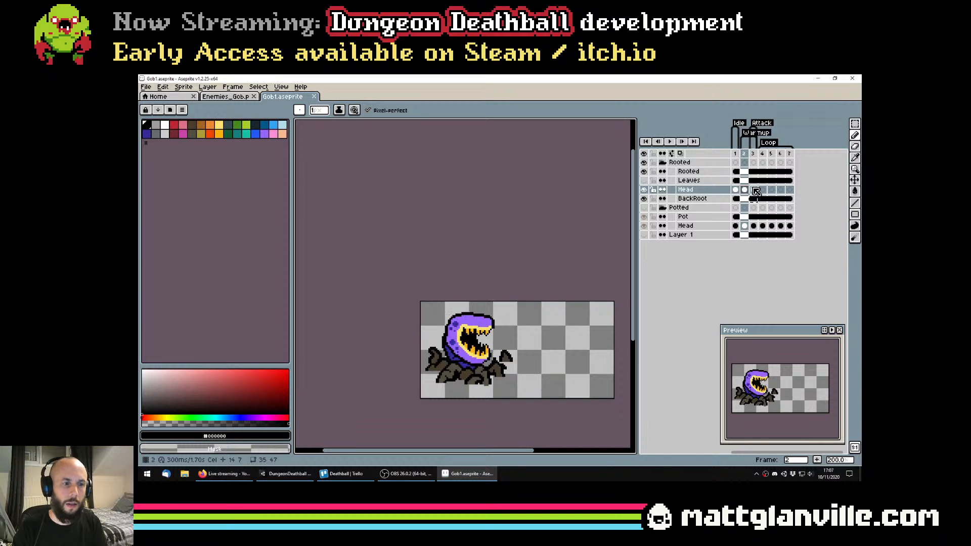
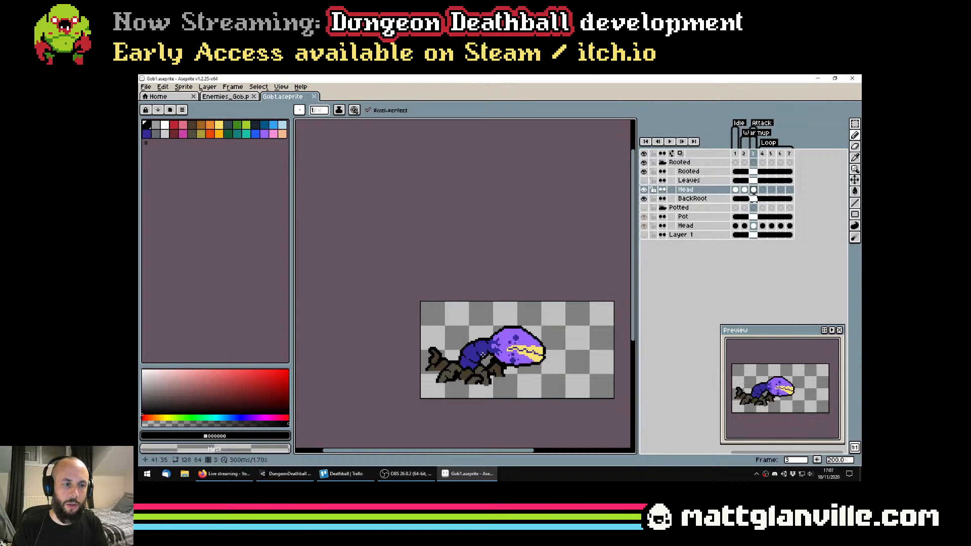
Review the rooted plant's warmup and attack frames at different magnifications, and save the file
scroll(477, 349, up, 3)
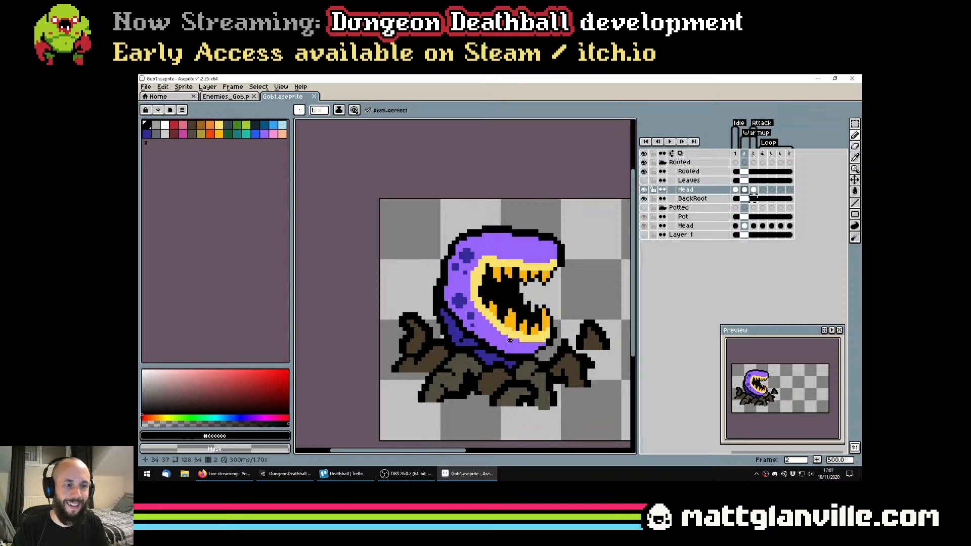
scroll(510, 340, down, 2)
key(ctrl+s)
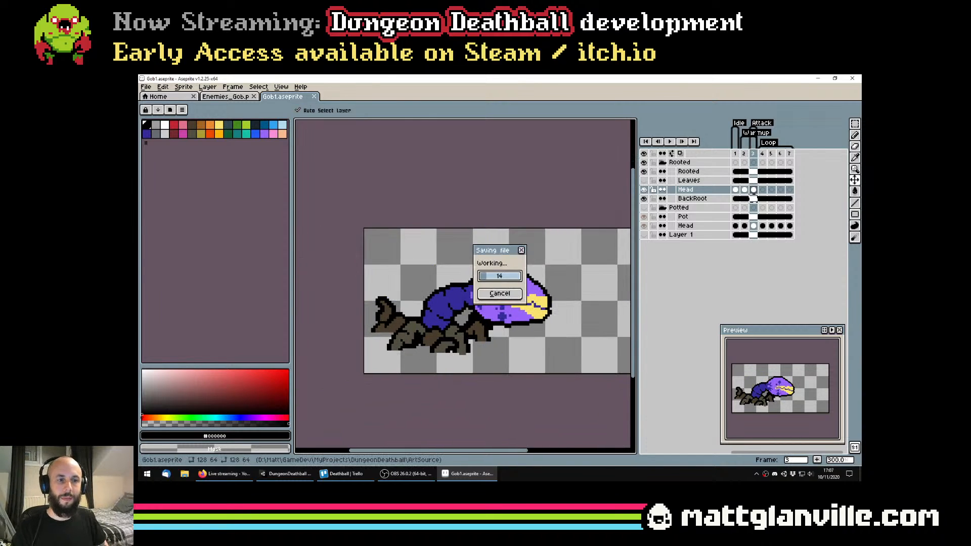
scroll(584, 306, down, 2)
scroll(547, 299, up, 1)
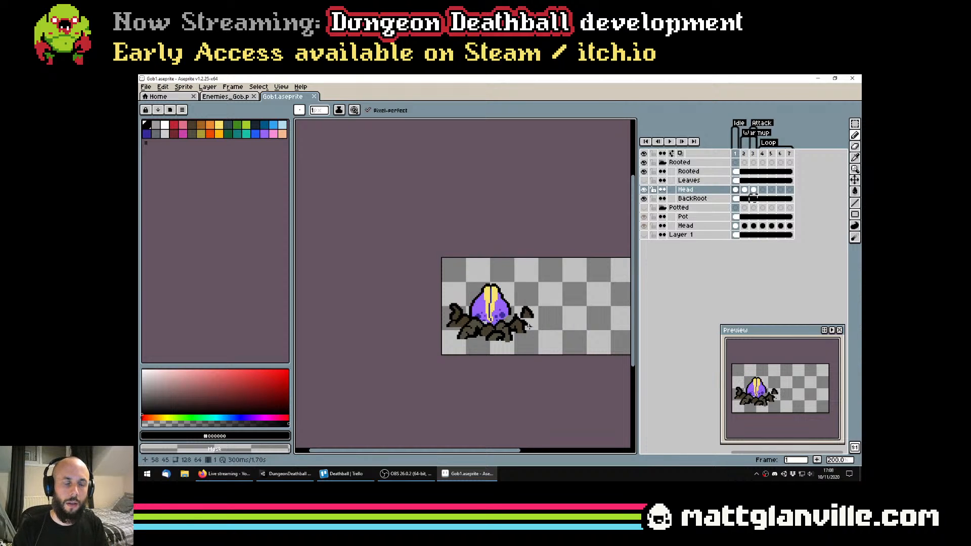
Patch the missing pixels along the frame 1 head's lower-left edge in dark blue and purple, and save the file
scroll(469, 322, up, 3)
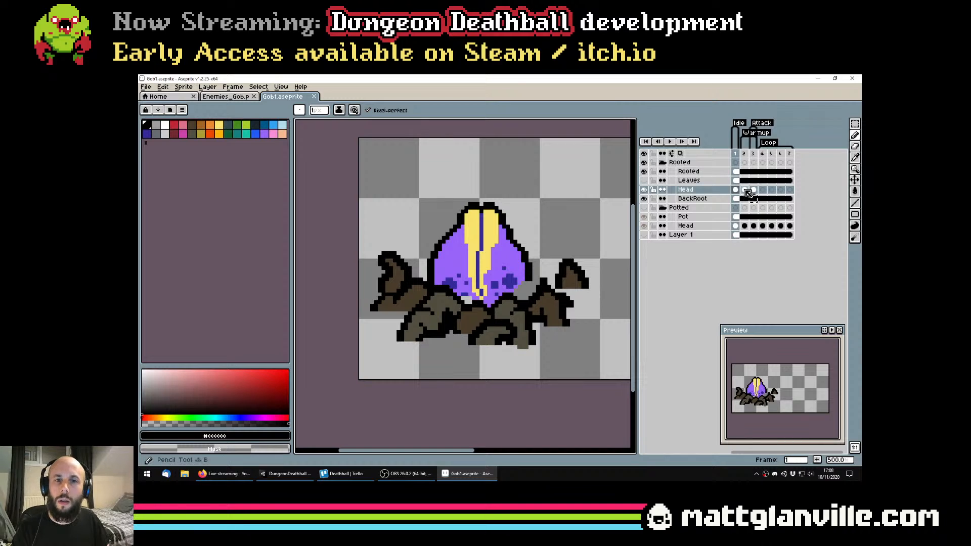
scroll(470, 299, up, 2)
alt+click(456, 299)
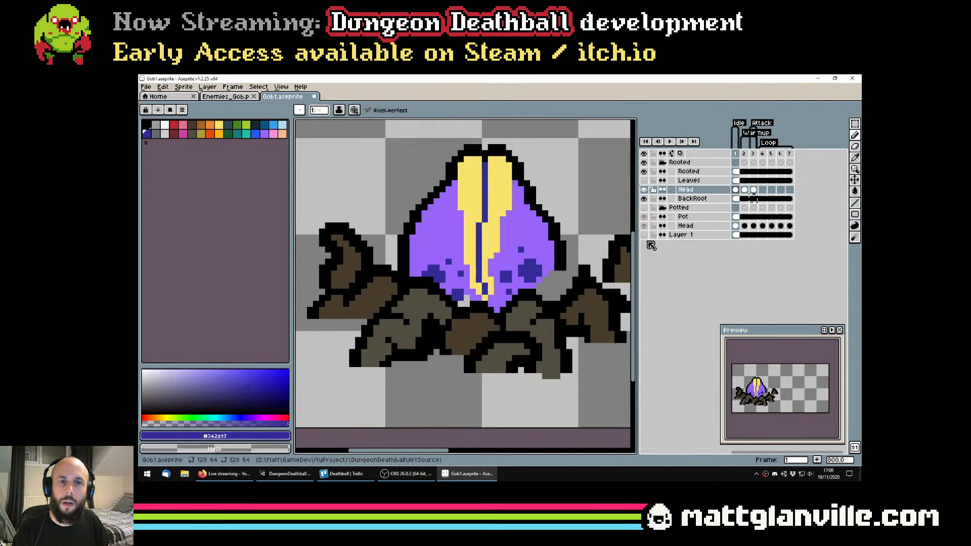
alt+click(465, 292)
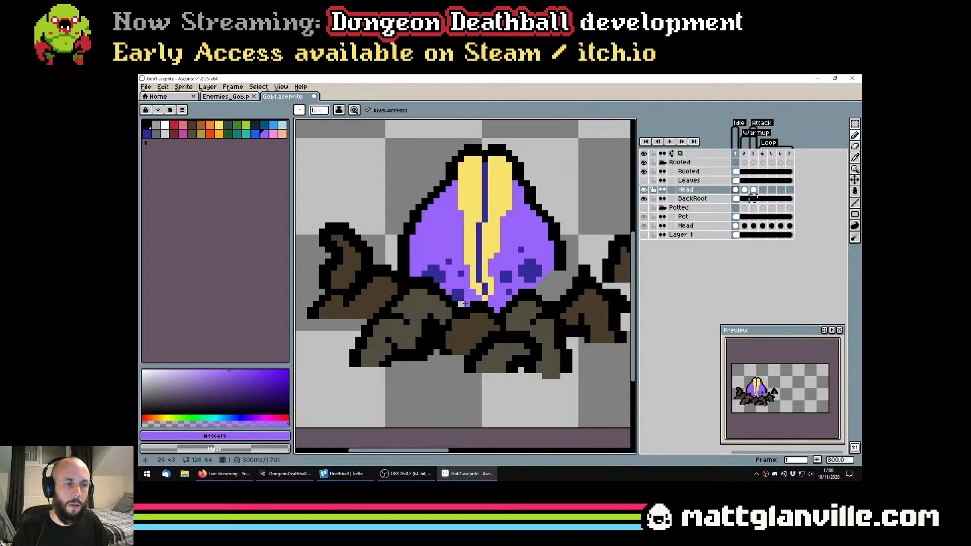
scroll(546, 284, down, 2)
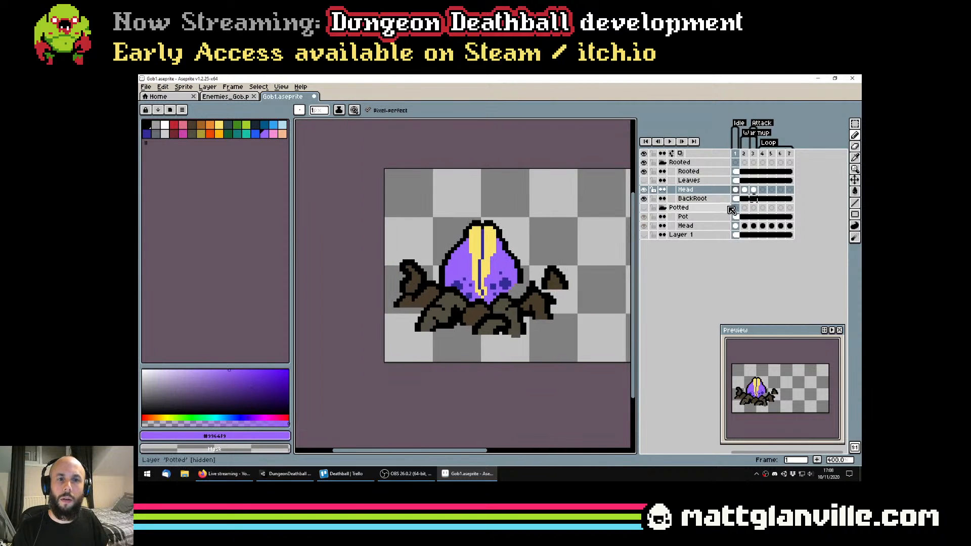
key(ctrl+s)
Extend the frame 1 head's right black outline down to the roots, colour the gap inside it purple, and save the file
scroll(522, 280, up, 1)
alt+click(522, 281)
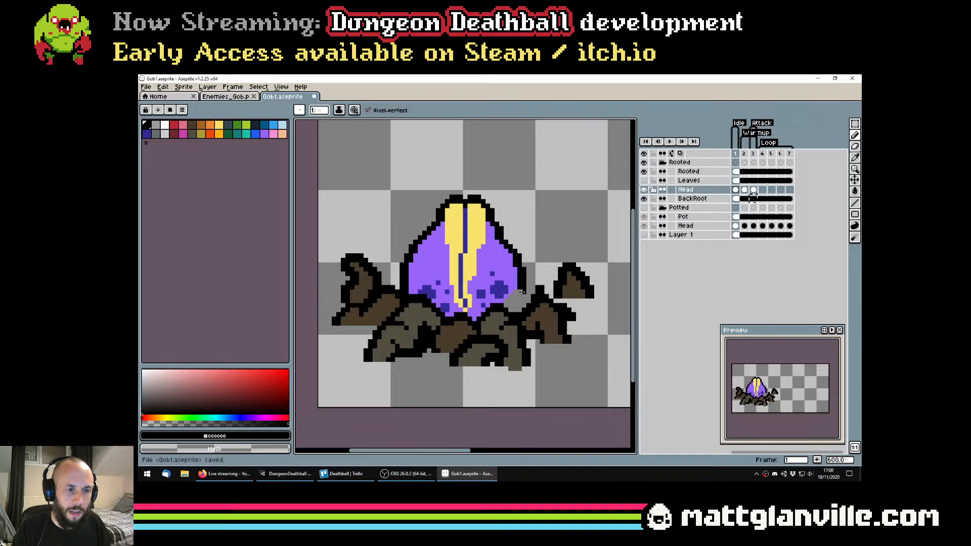
key(plus)
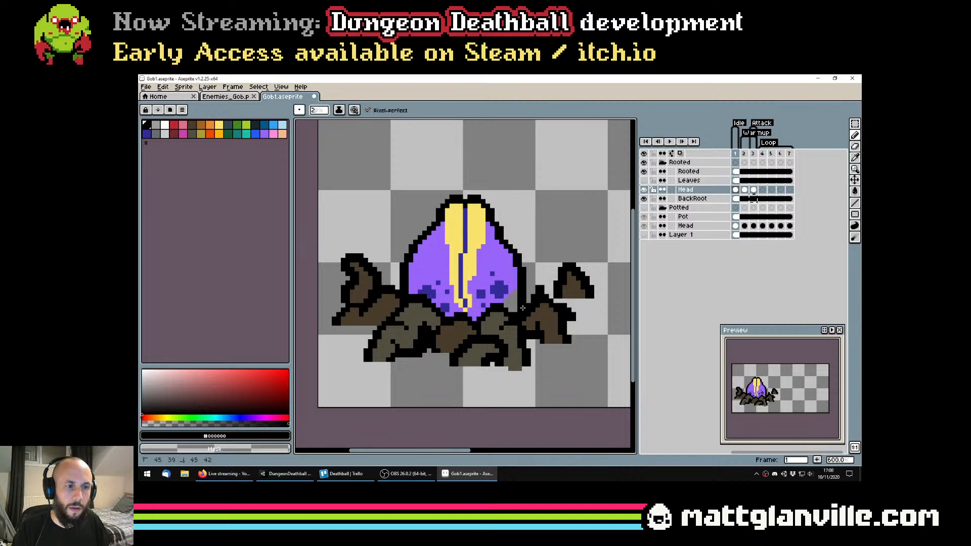
alt+click(512, 279)
key(g)
click(509, 298)
key(ctrl+z)
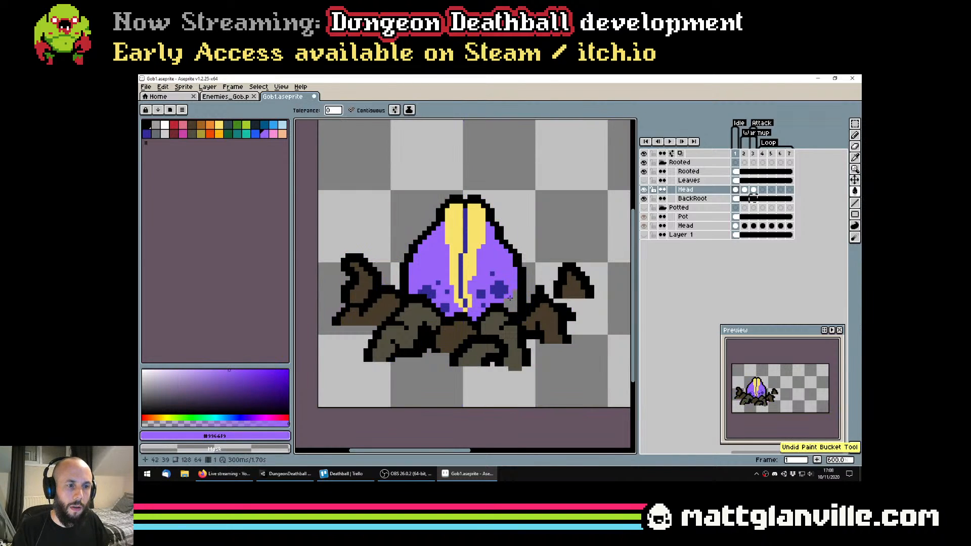
key(b)
scroll(512, 296, up, 1)
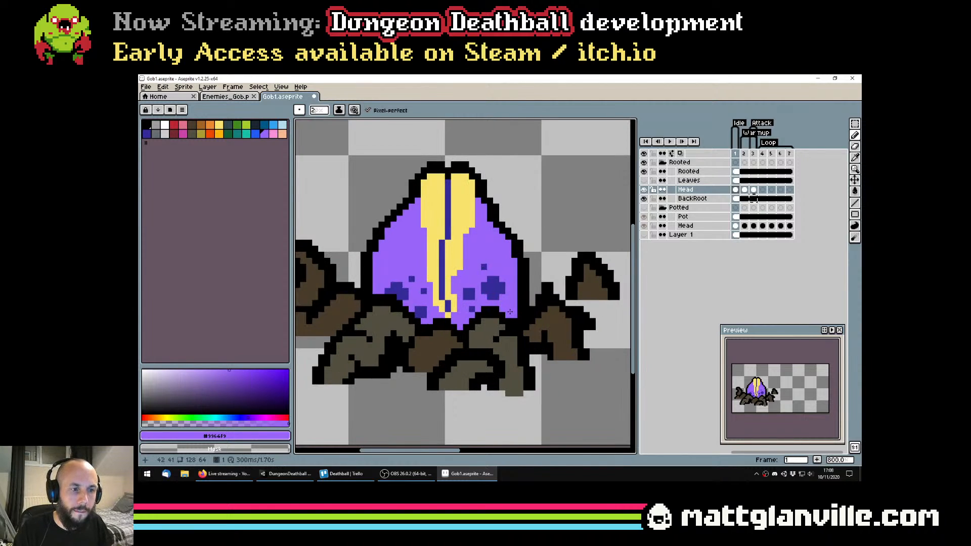
scroll(514, 312, down, 2)
key(ctrl+s)
Show the Leaves layer, play through the rooted plant's three frames at reduced size, and save the file
click(643, 180)
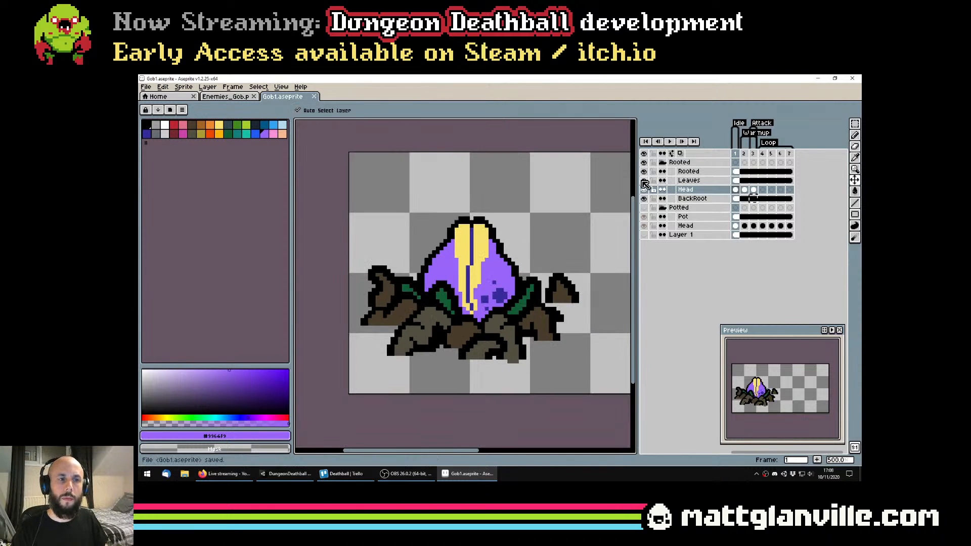
scroll(589, 221, down, 2)
click(744, 190)
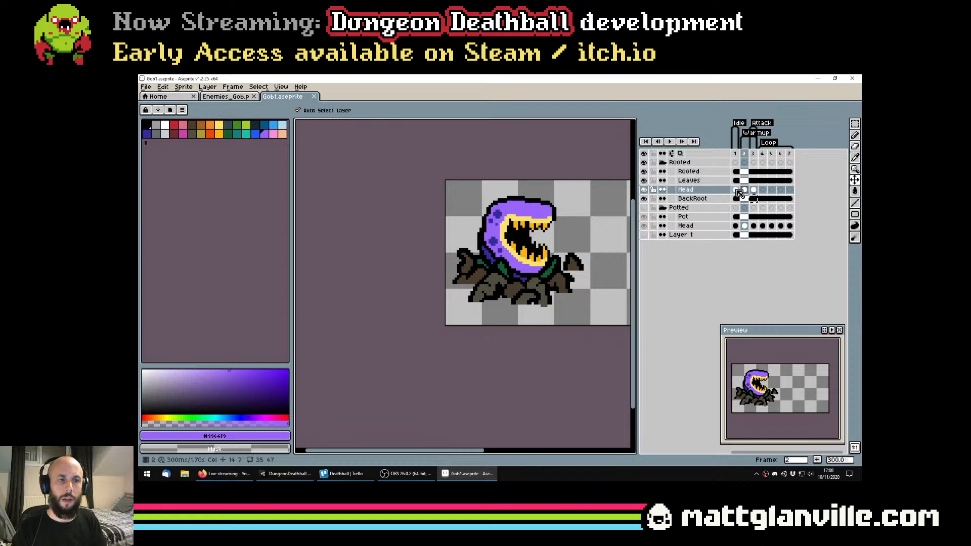
click(753, 190)
scroll(519, 281, down, 2)
key(Return)
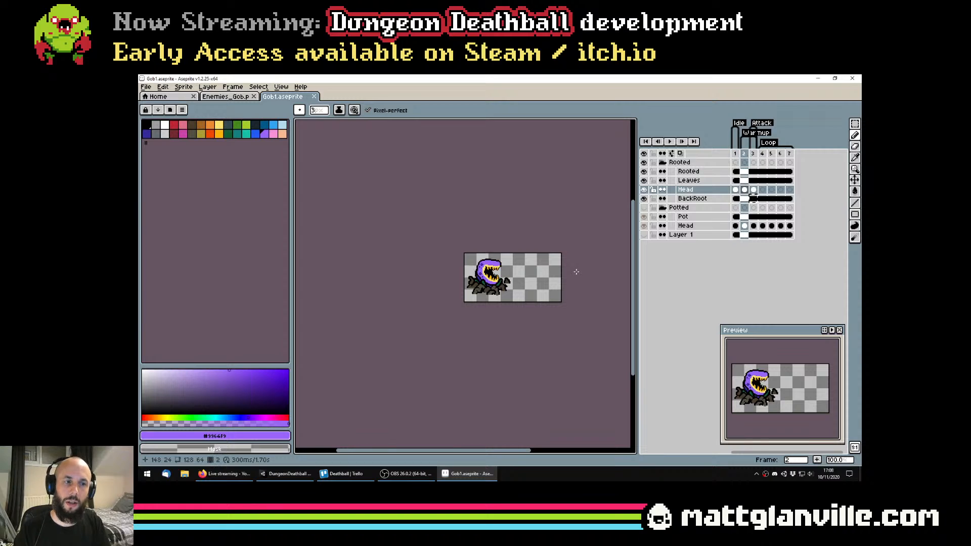
click(740, 192)
key(ctrl+s)
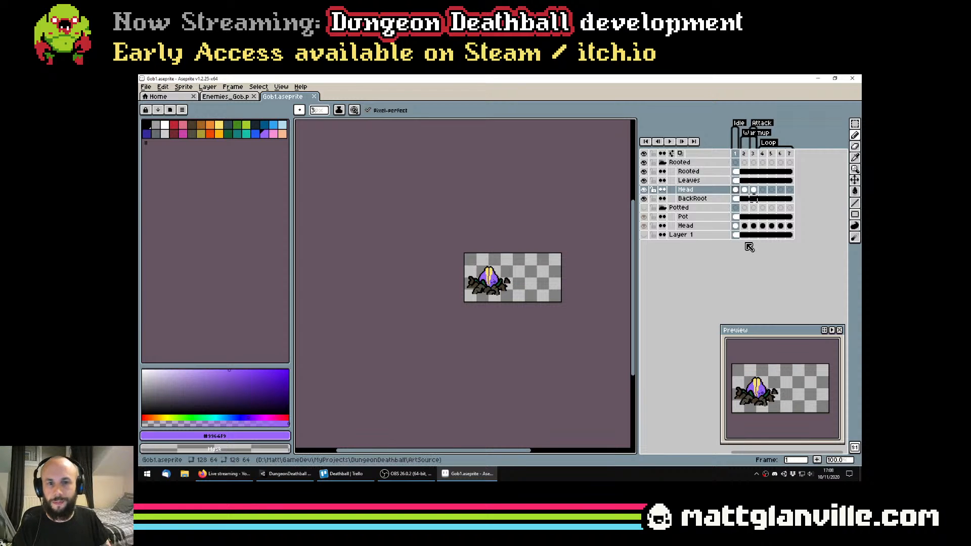
Flatten the Rooted, Leaves, Head and BackRoot layers of the Rooted group into one layer
scroll(508, 262, up, 3)
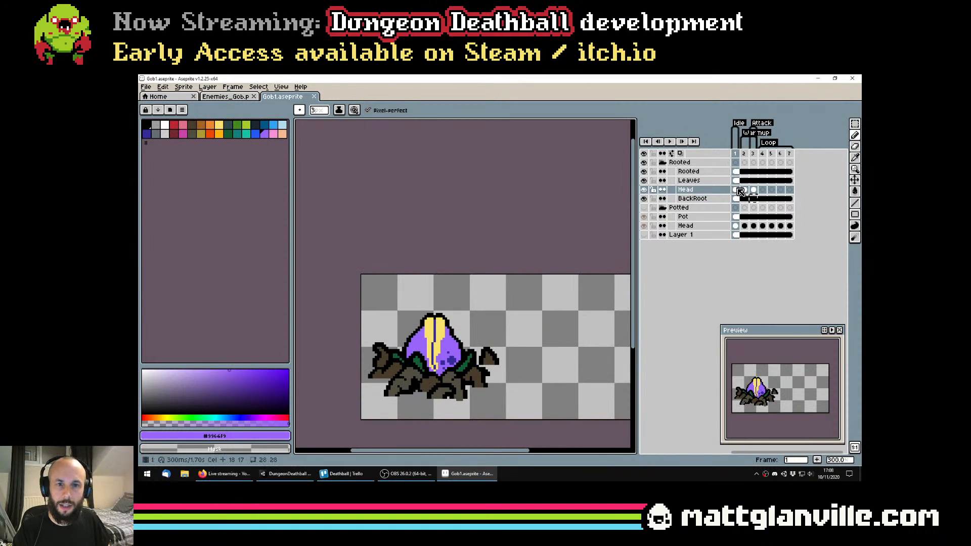
drag(736, 174, 708, 199)
right_click(707, 198)
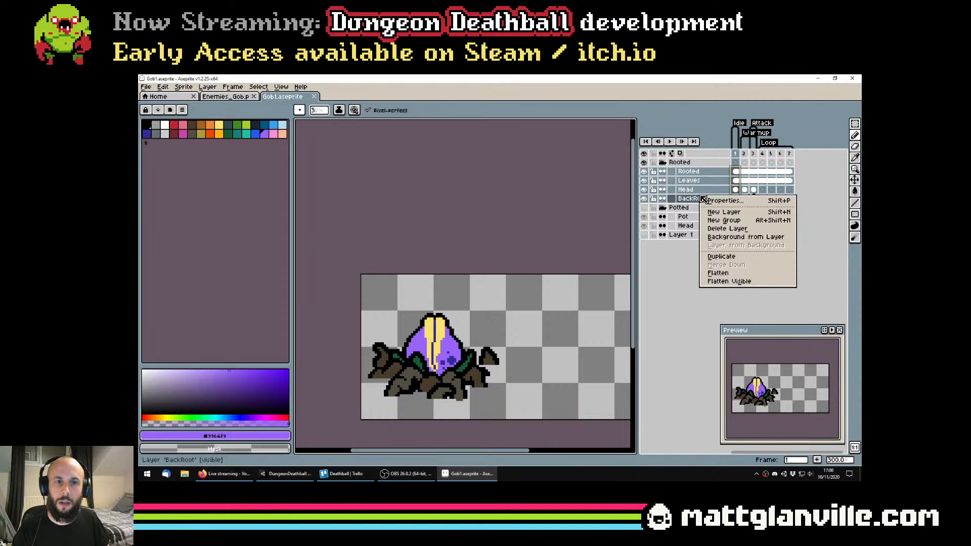
click(728, 265)
key(ctrl+a)
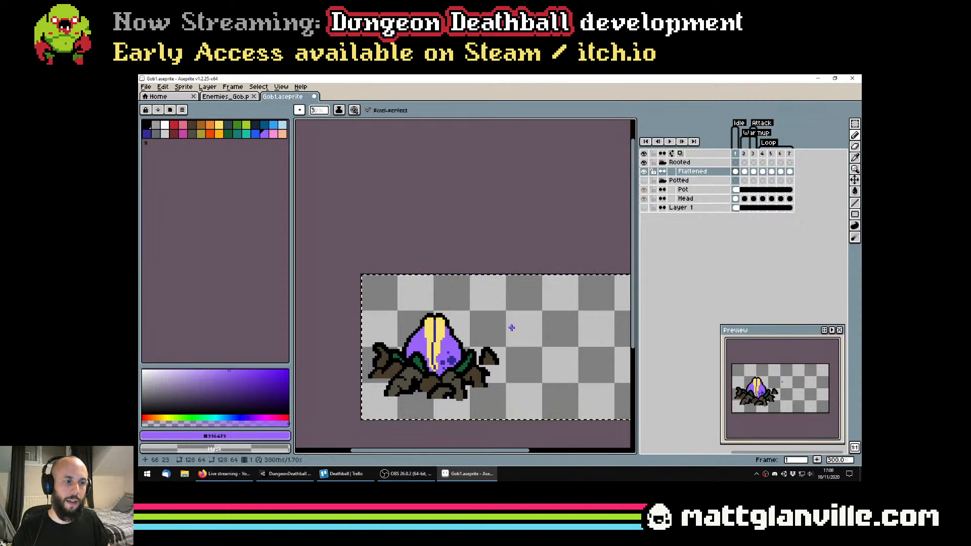
key(ctrl+d)
drag(511, 327, 552, 284)
Show the grid and select the 64 × 64 area around the rooted plant in frame 2 for copying
click(736, 173)
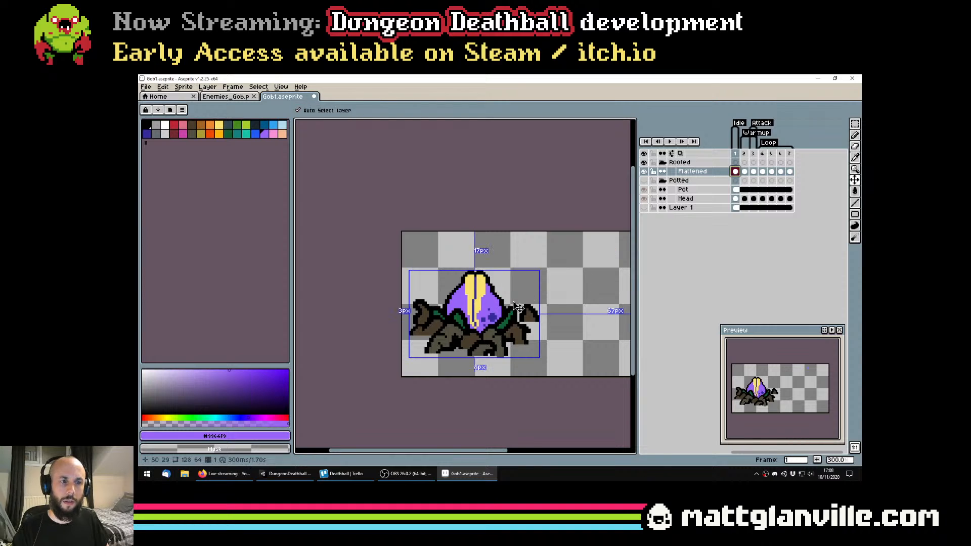
click(743, 154)
key(m)
drag(402, 261, 545, 418)
key(ctrl+apostrophe)
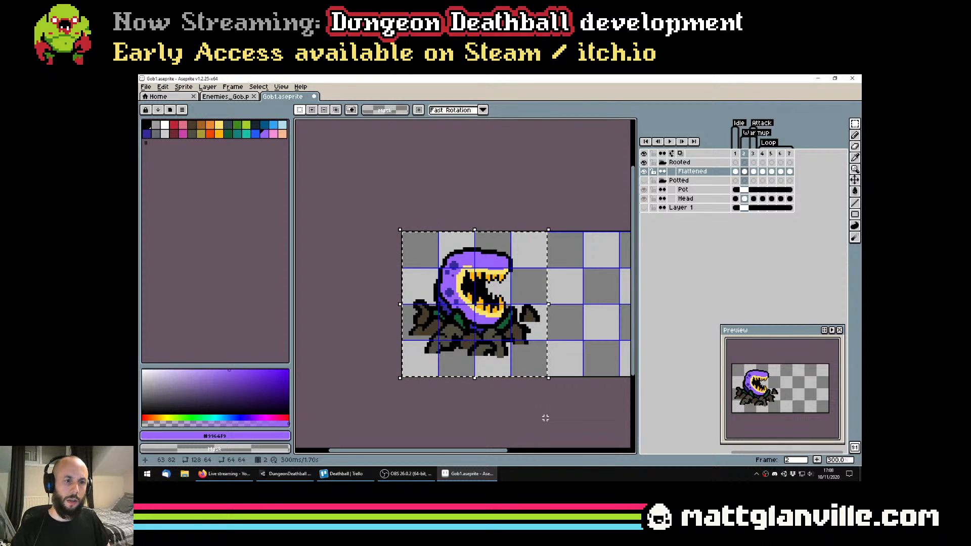
Paste the frame 2 plant into Enemies_Gob.png at 64, 64, beneath the open-mouthed potted plant, and save the file
click(229, 98)
scroll(469, 258, down, 1)
scroll(453, 334, up, 2)
key(ctrl+v)
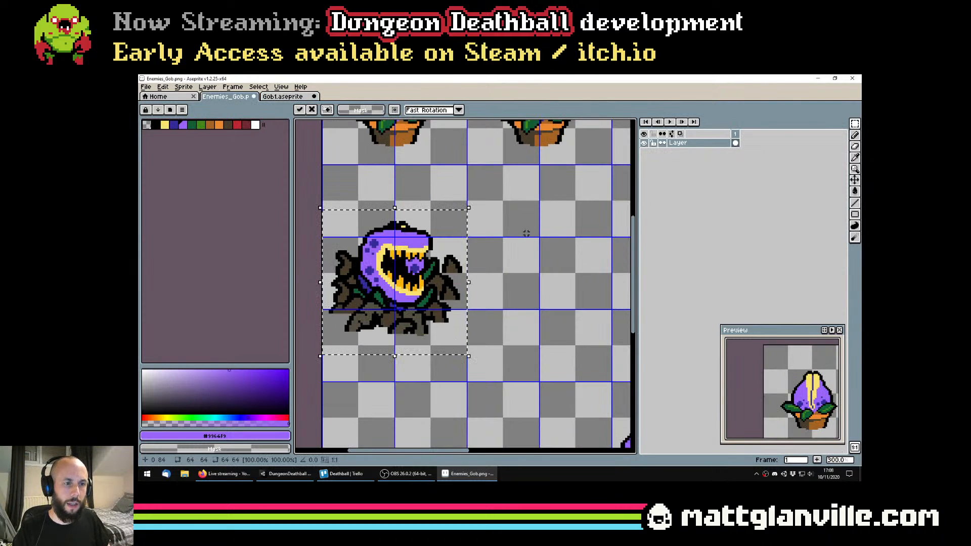
drag(524, 234, 465, 259)
drag(383, 264, 531, 220)
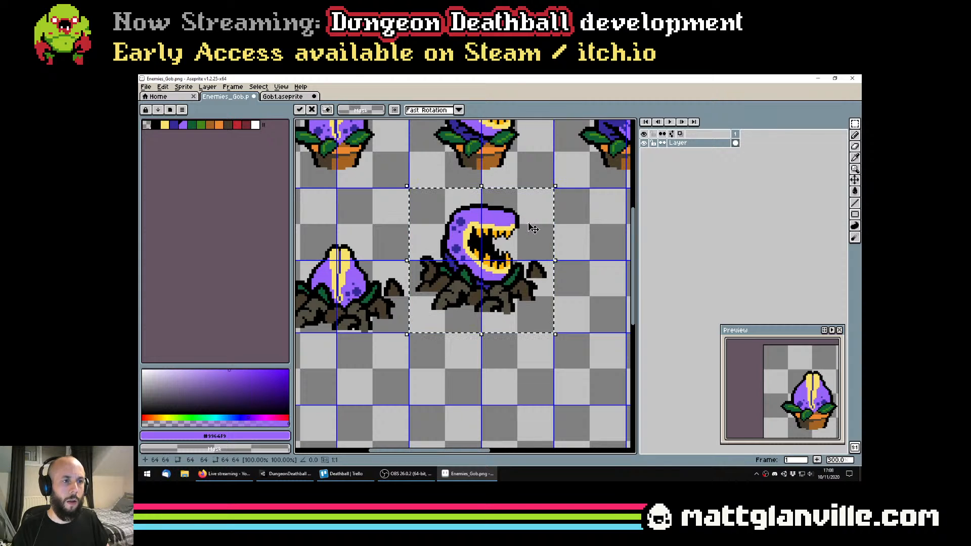
scroll(554, 252, down, 1)
click(554, 251)
scroll(555, 252, down, 2)
key(ctrl+s)
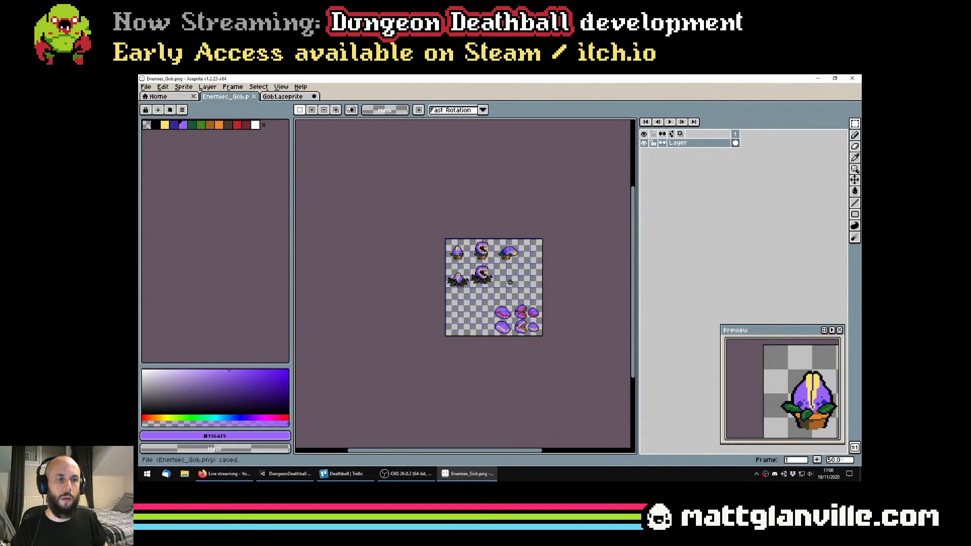
Try to paste the frame 1 rooted plant from Gob1.aseprite into Enemies_Gob.png, and undo the paste
scroll(493, 273, up, 1)
click(299, 96)
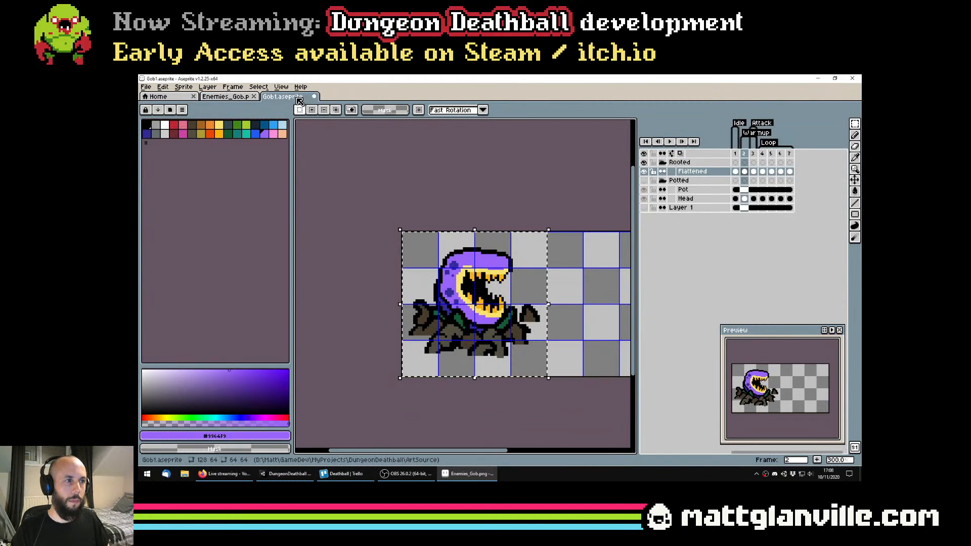
click(735, 172)
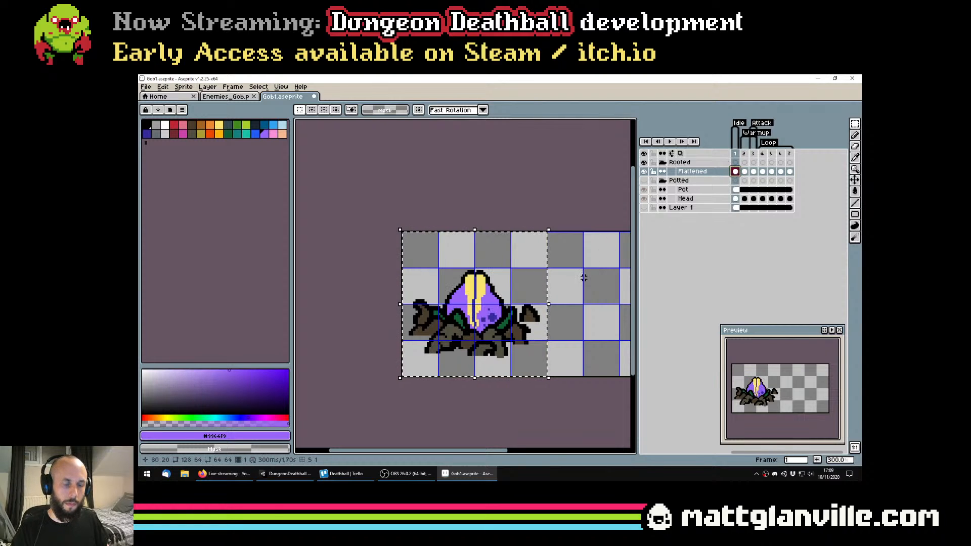
click(228, 98)
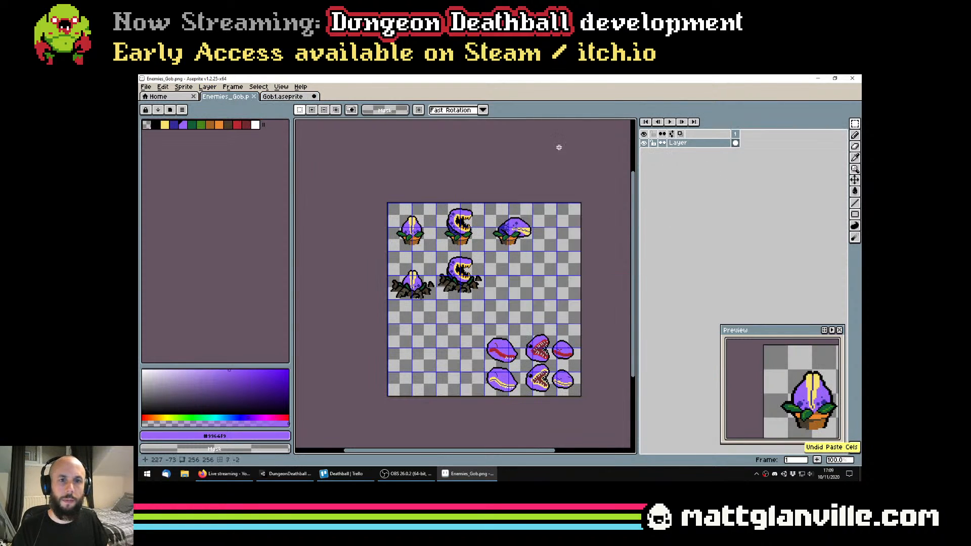
click(282, 96)
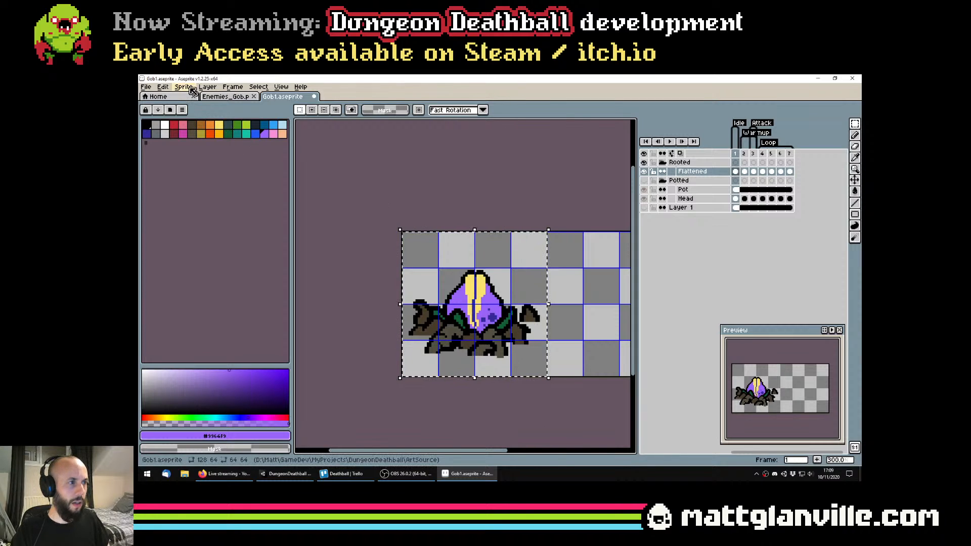
Move the idle rooted plant in Enemies_Gob.png up so it sits level with the open-mouthed rooted plant, and save the file
click(228, 96)
scroll(478, 288, up, 2)
scroll(479, 288, down, 1)
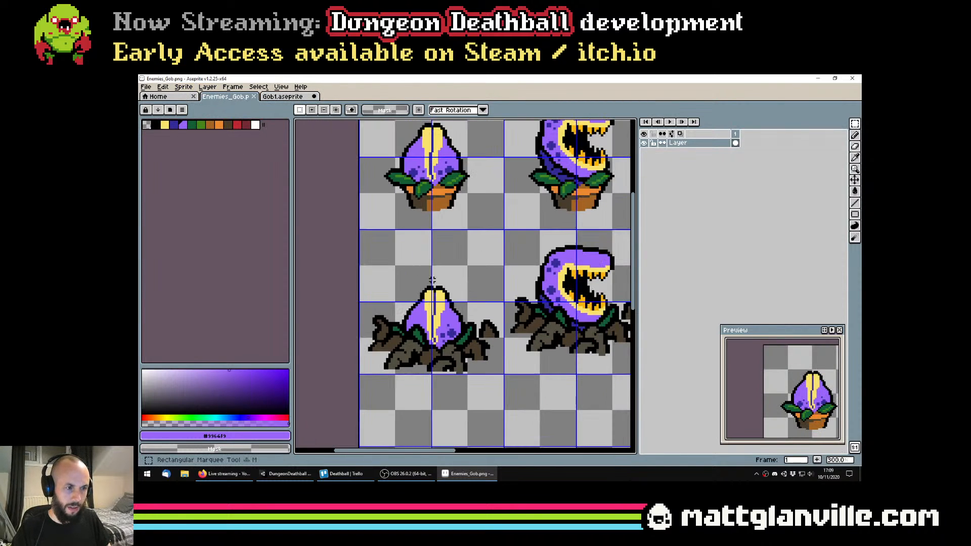
drag(384, 248, 466, 325)
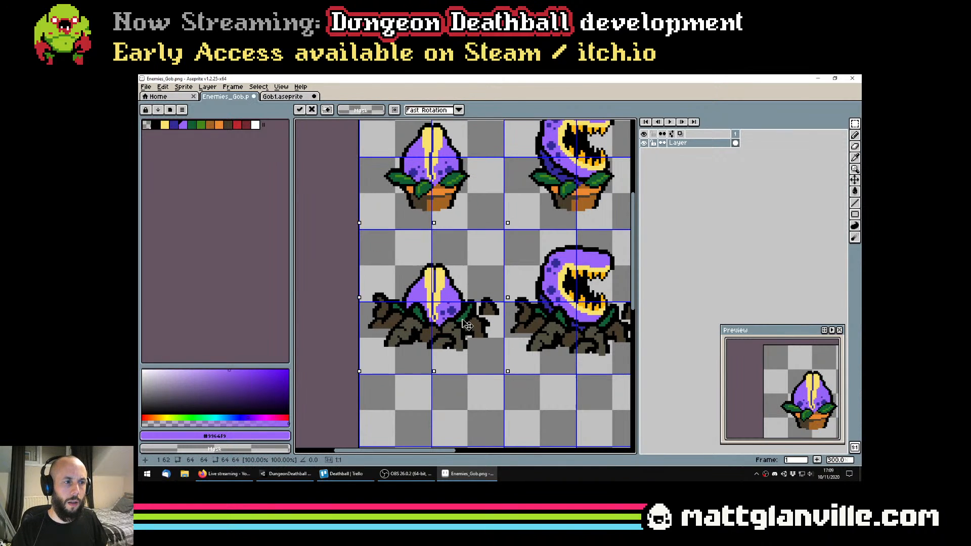
key(ctrl+d)
scroll(474, 325, down, 1)
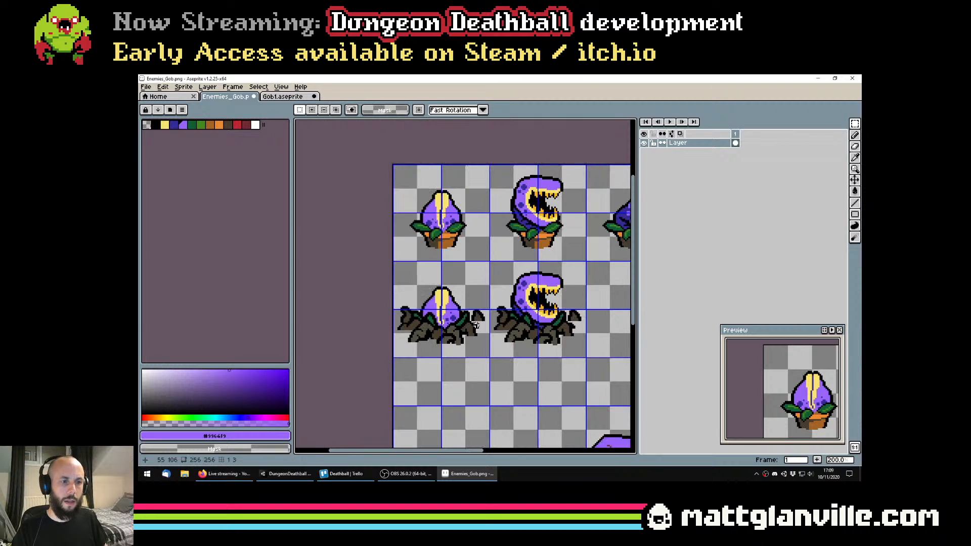
scroll(476, 325, down, 1)
drag(561, 312, 502, 307)
key(ctrl+s)
Return to Gob1.aseprite and select the 96 × 64 area around the frame 3 attack pose for copying
scroll(523, 308, up, 1)
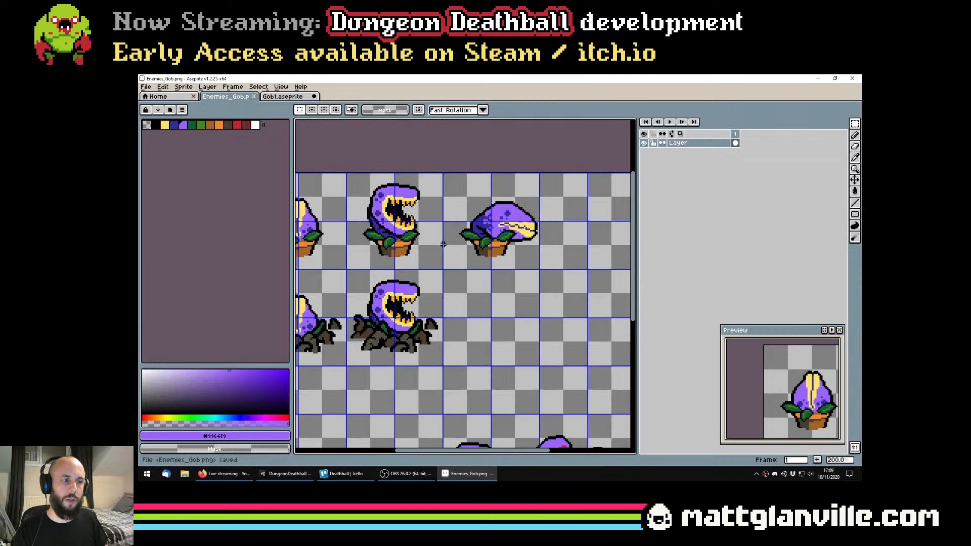
key(ctrl+Tab)
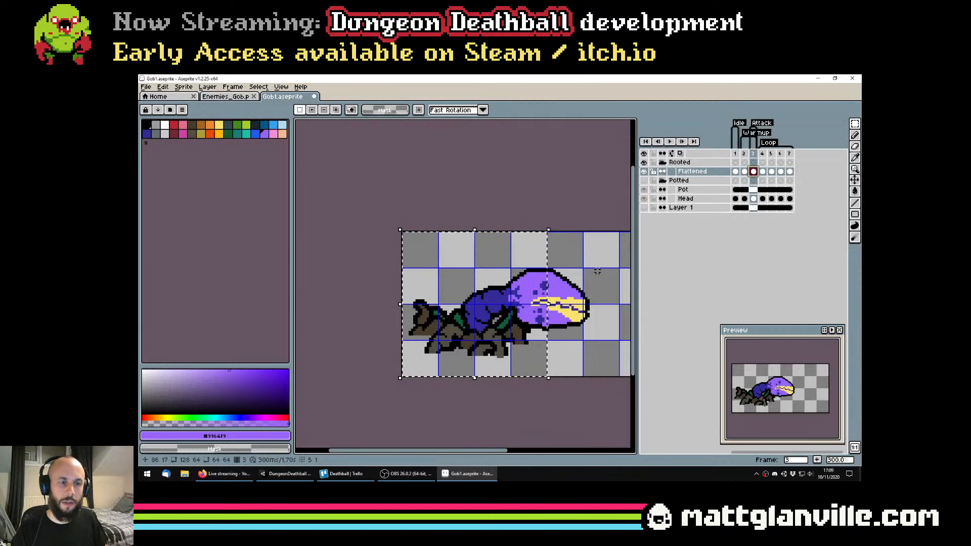
drag(597, 272, 544, 273)
key(ctrl+d)
drag(343, 207, 563, 422)
Paste the attack pose into Enemies_Gob.png beneath the attacking potted plant, aligned to the grid in the second row
key(ctrl+Tab)
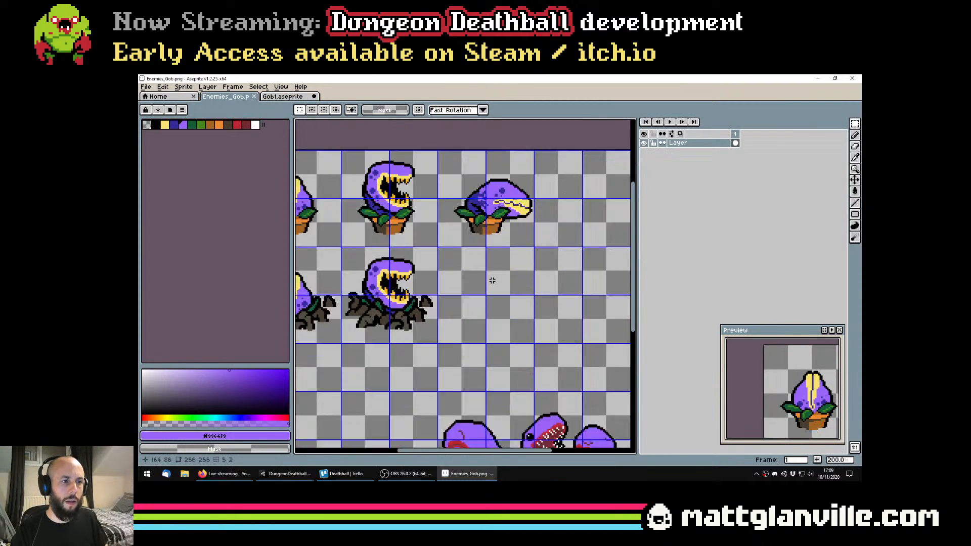
scroll(492, 280, up, 1)
key(ctrl+v)
drag(408, 172, 464, 316)
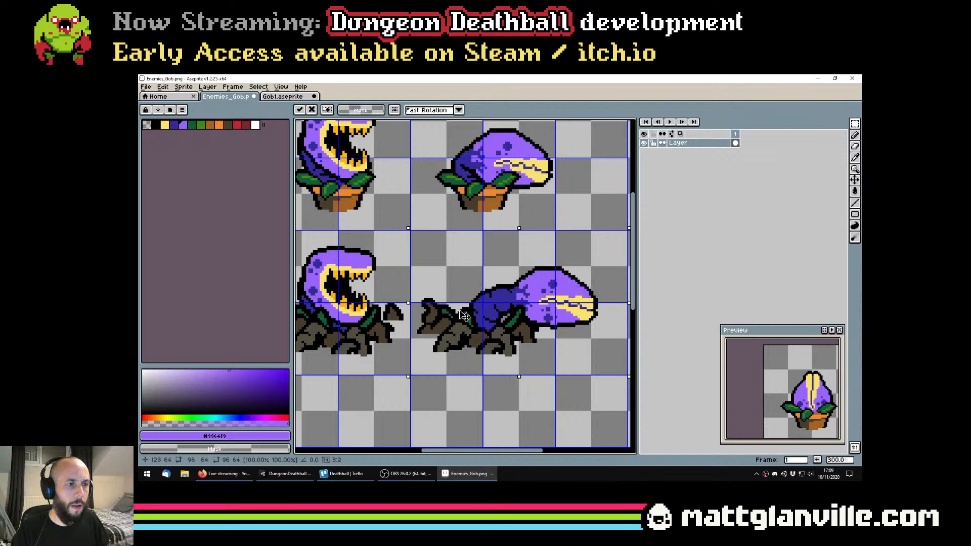
scroll(484, 300, down, 2)
key(ctrl+d)
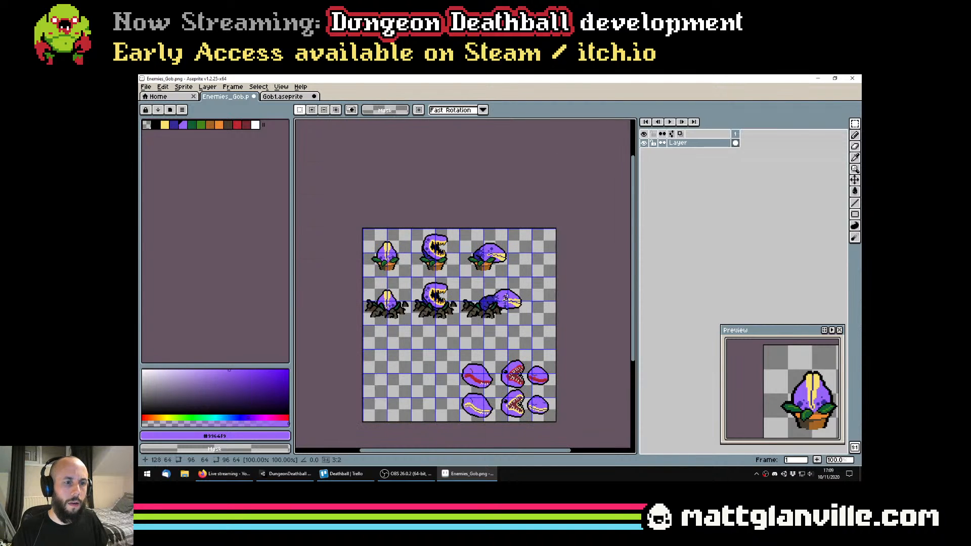
Save the Enemies_Gob.png sprite sheet with the rooted attack pose in place
scroll(505, 299, up, 2)
key(ctrl+s)
key(Return)
scroll(461, 231, down, 1)
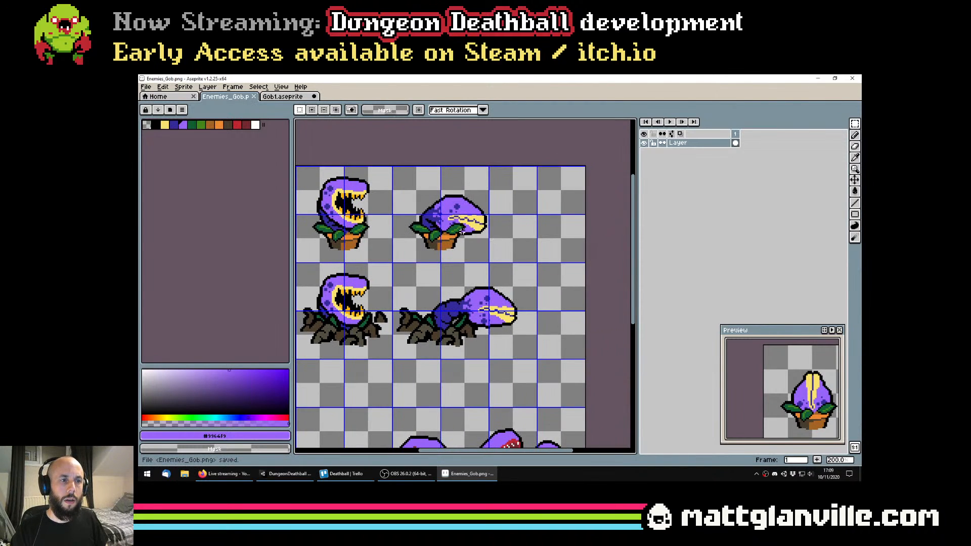
Examine how the rooted attack pose fits the grid beside the potted attack pose, comparing it with frame 3 in Gob1.aseprite
scroll(453, 219, up, 1)
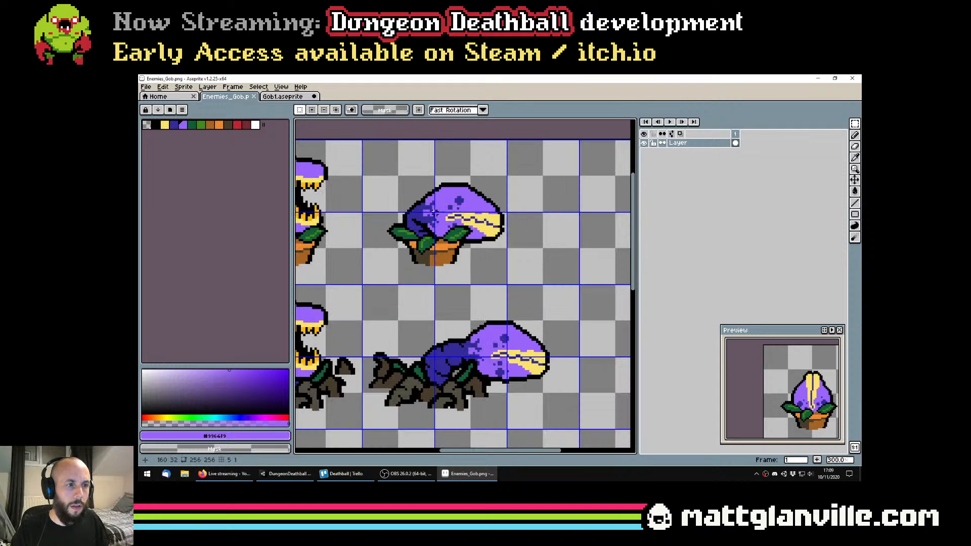
drag(433, 214, 506, 284)
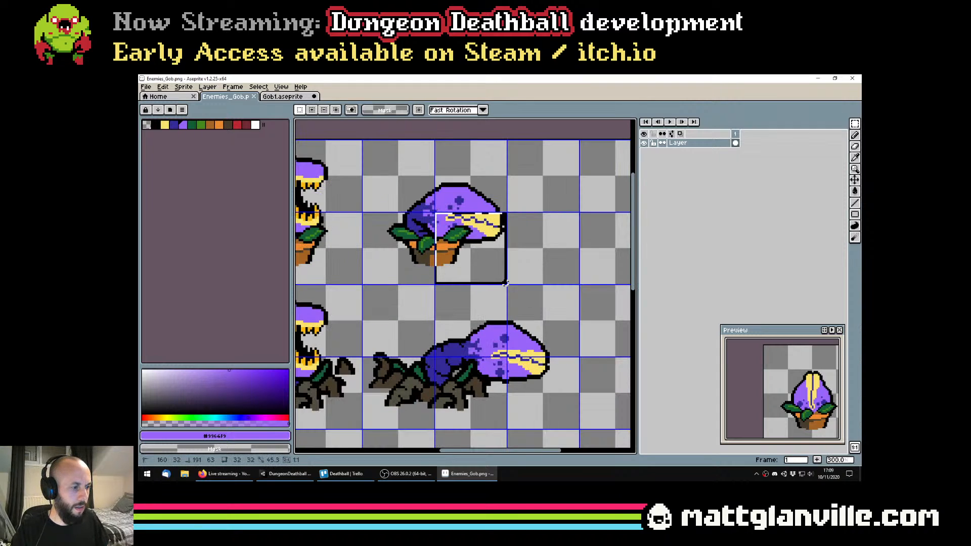
scroll(505, 284, down, 1)
scroll(514, 297, down, 1)
scroll(482, 262, up, 1)
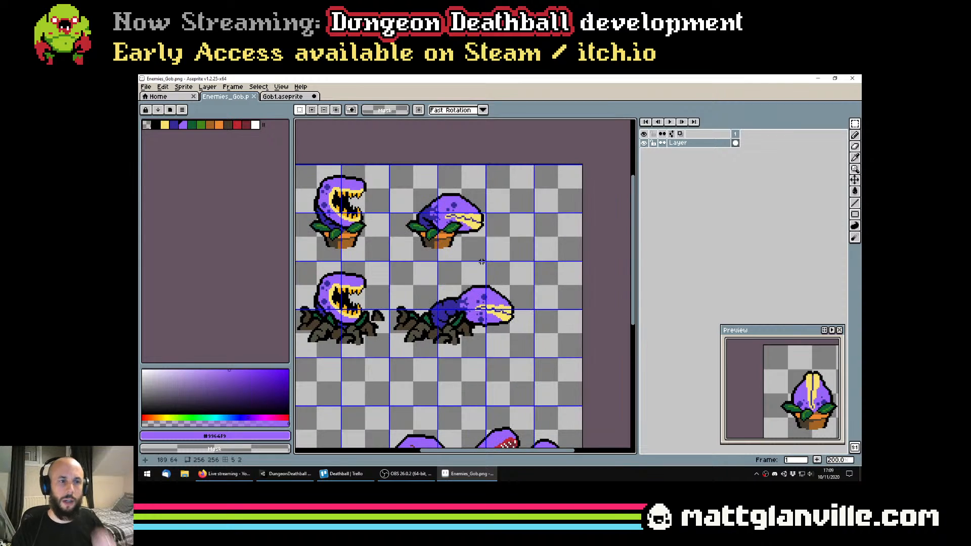
scroll(511, 299, down, 1)
scroll(489, 295, up, 2)
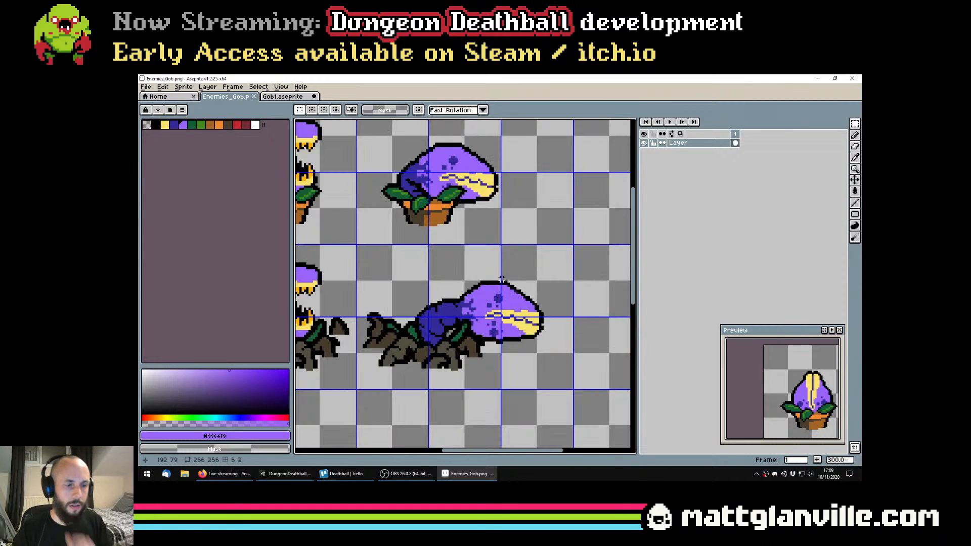
click(283, 98)
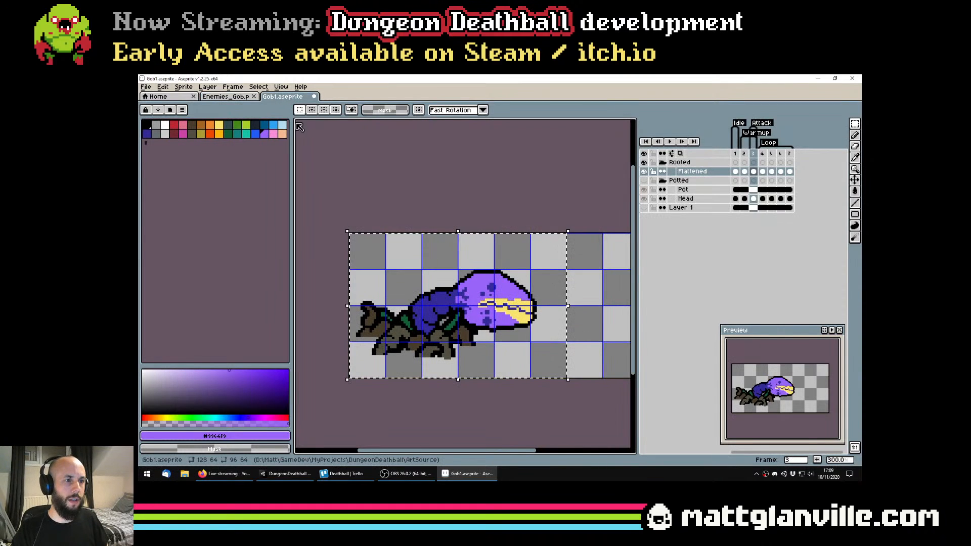
scroll(449, 243, down, 1)
click(244, 99)
scroll(475, 253, down, 4)
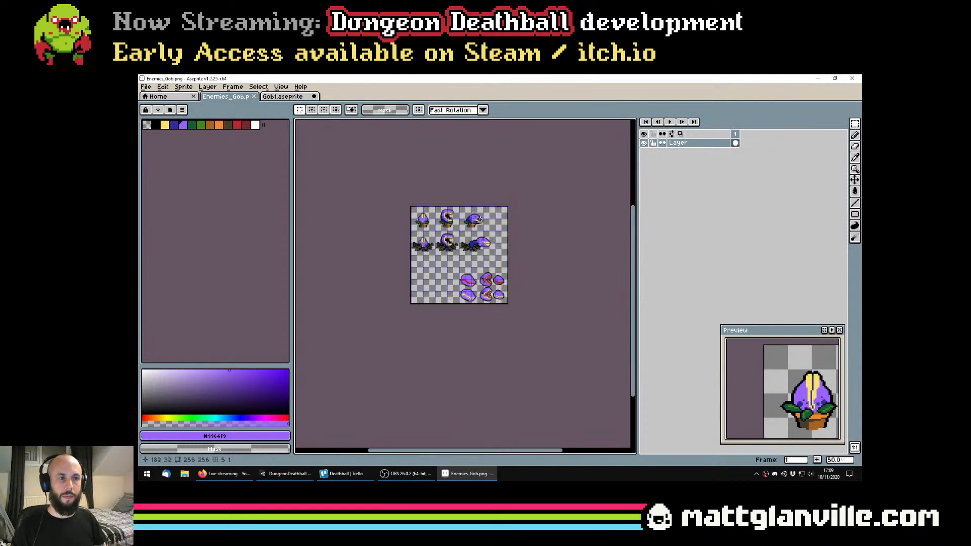
scroll(478, 211, up, 1)
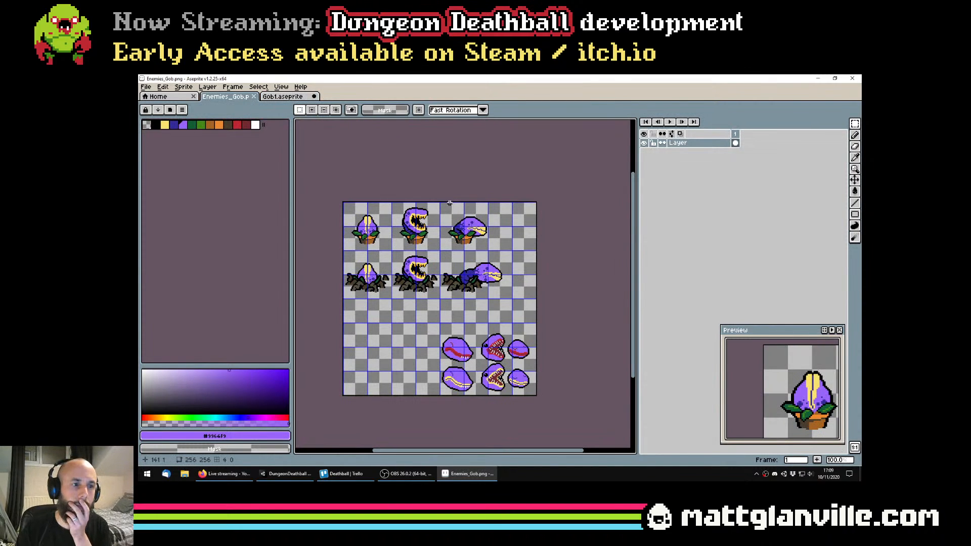
click(283, 97)
click(233, 97)
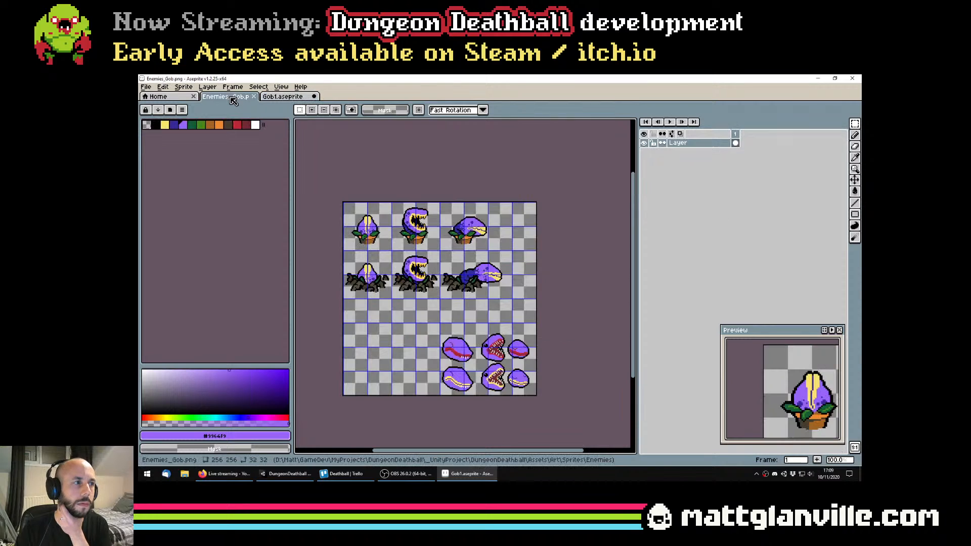
scroll(466, 237, up, 1)
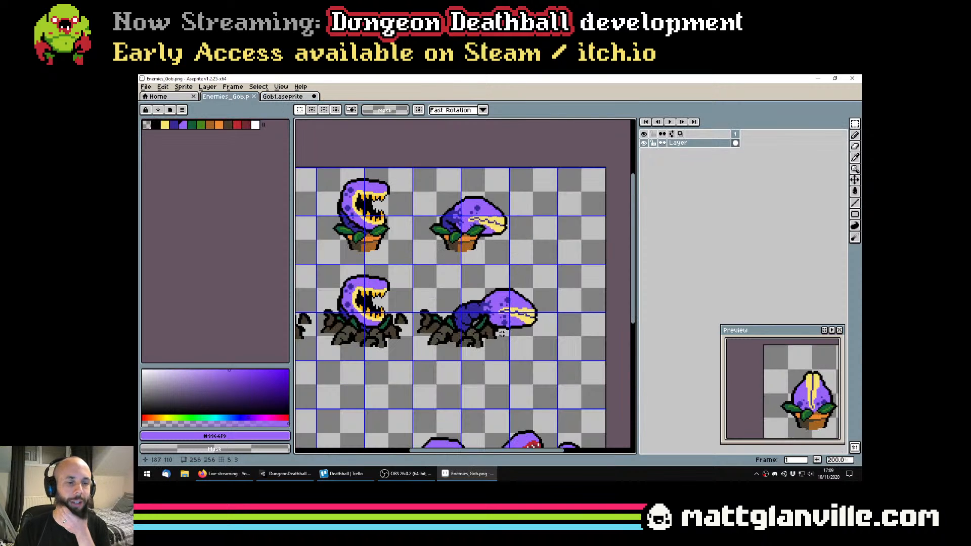
scroll(502, 333, down, 1)
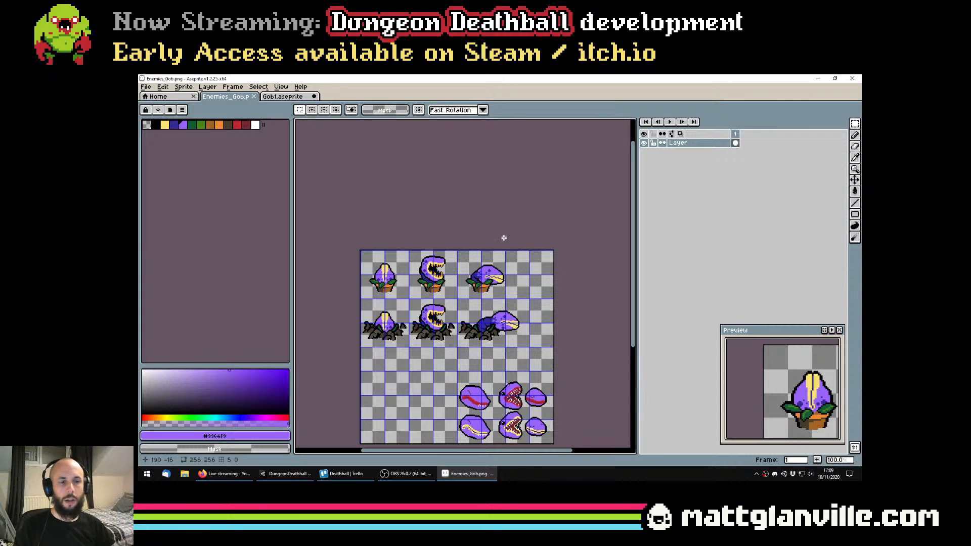
drag(493, 297, 492, 296)
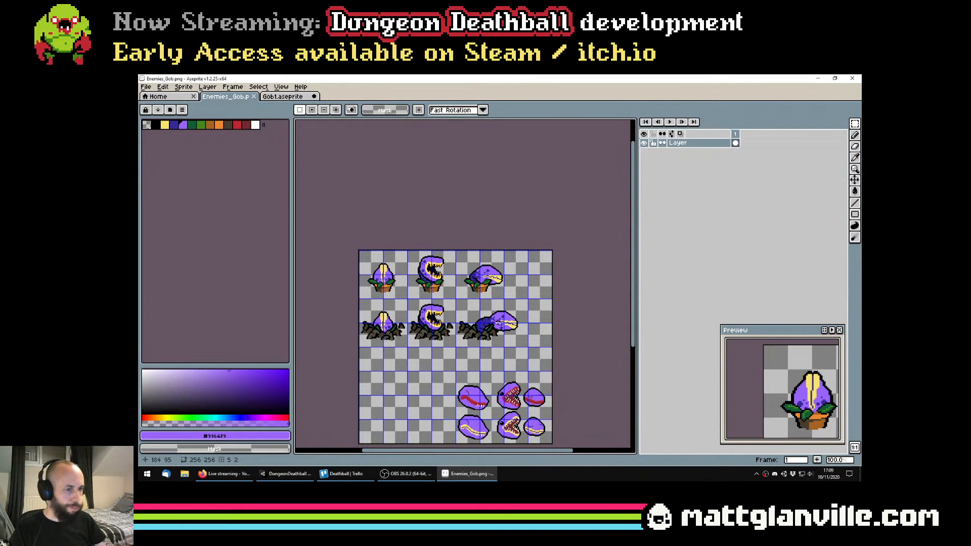
scroll(497, 308, up, 2)
scroll(497, 308, down, 2)
Save Enemies_Gob.png again, return to Gob1.aseprite and undo the selections and the flattening of the Rooted layers
key(ctrl+s)
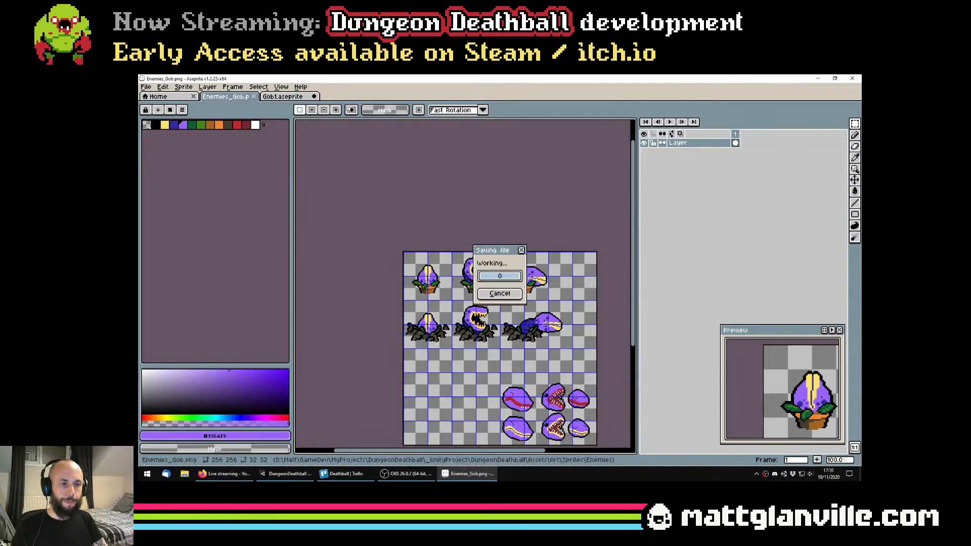
key(ctrl+Tab)
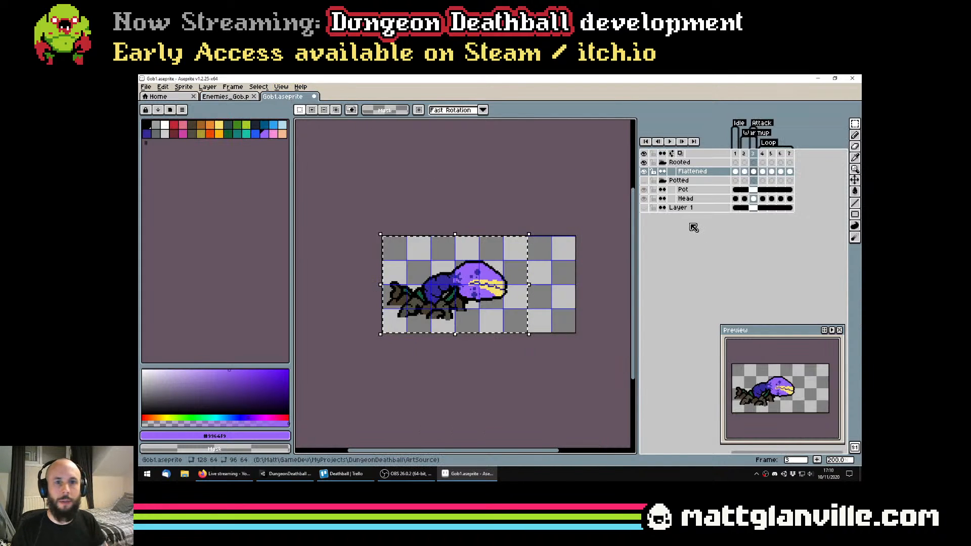
key(ctrl+z)
key(ctrl+z)
key(ctrl+z)
key(ctrl+z)
key(ctrl+z)
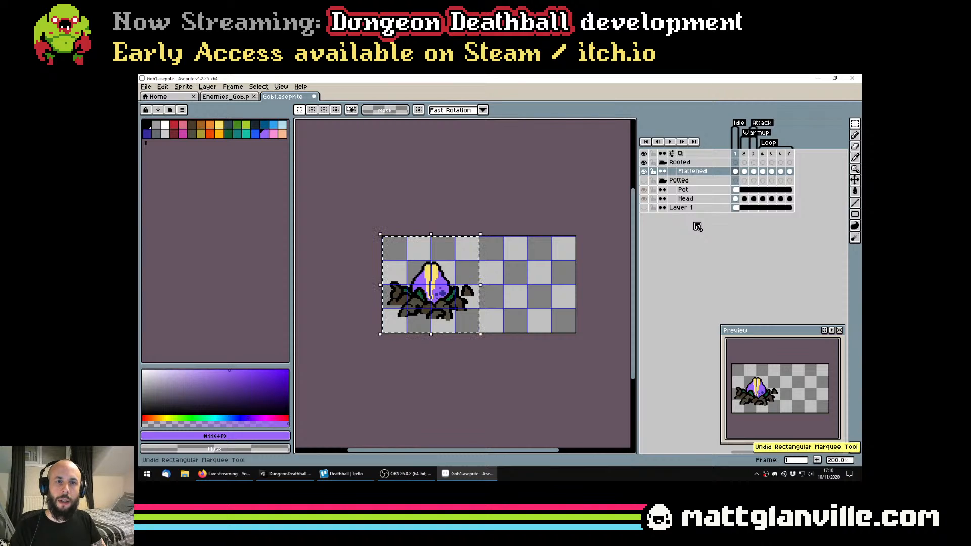
key(ctrl+z)
key(ctrl+z)
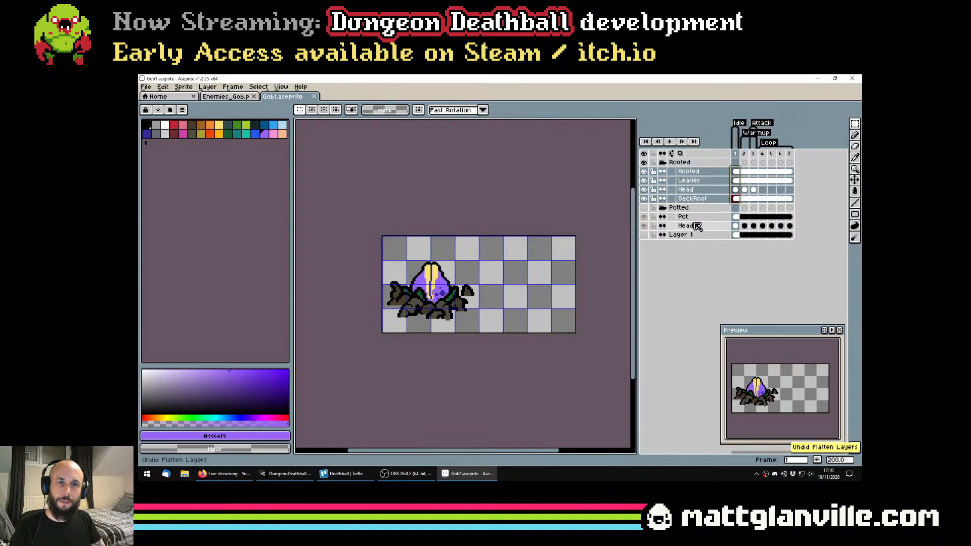
Switch to Unity's Sprite Editor and apply the pending import changes for the modified sprite sheet
click(305, 475)
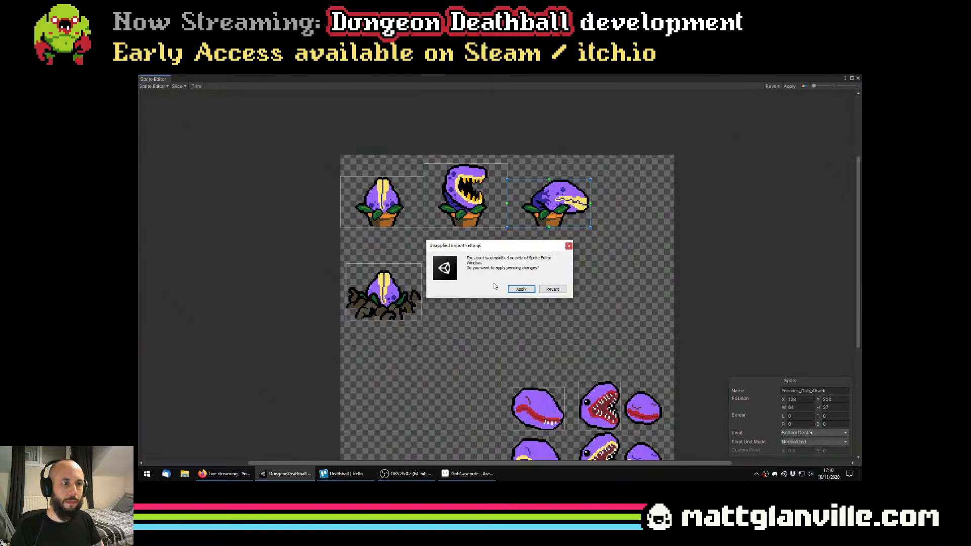
click(521, 289)
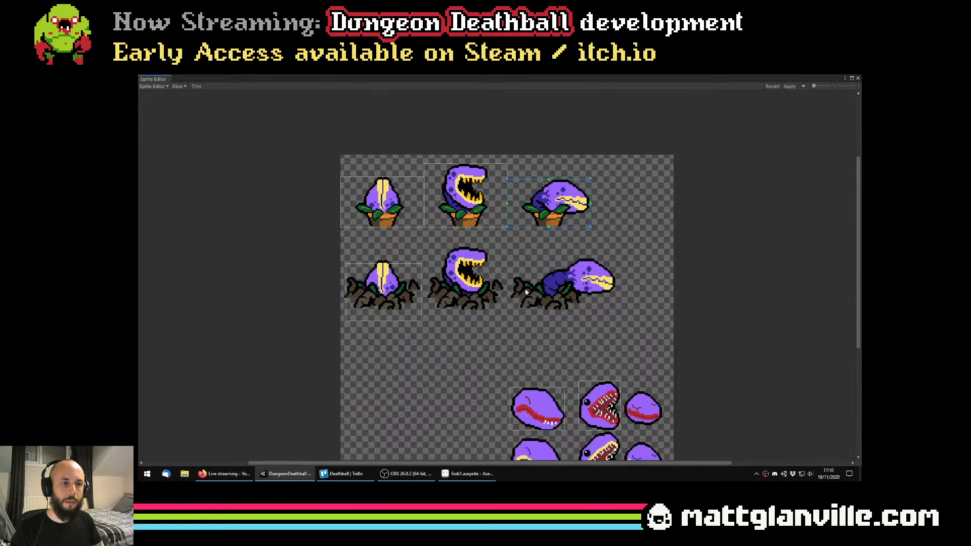
scroll(435, 278, up, 1)
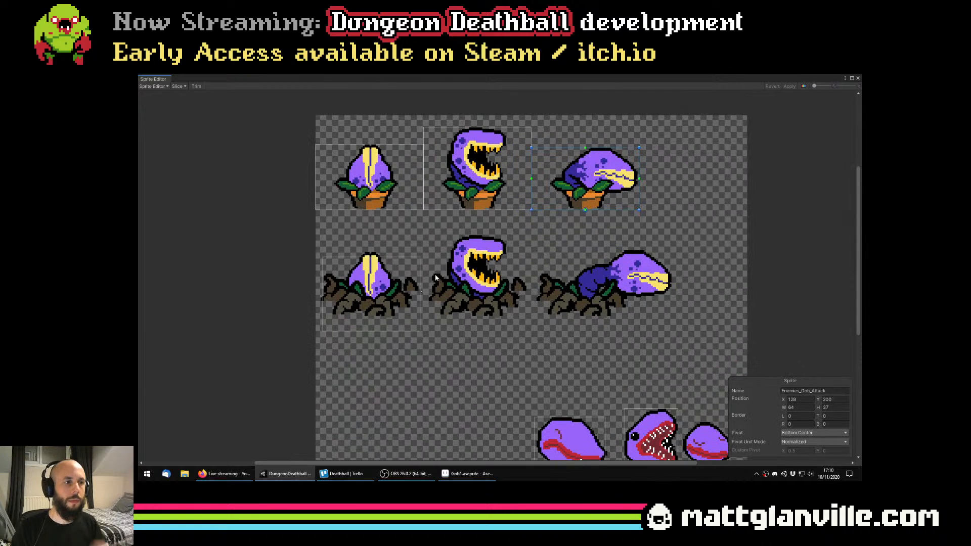
Set the Enemies_Gob_Idle and Enemies_Gob_S_Idle slices to 64 × 64 at X 0, with Y 192 and Y 128, and apply the changes
click(399, 281)
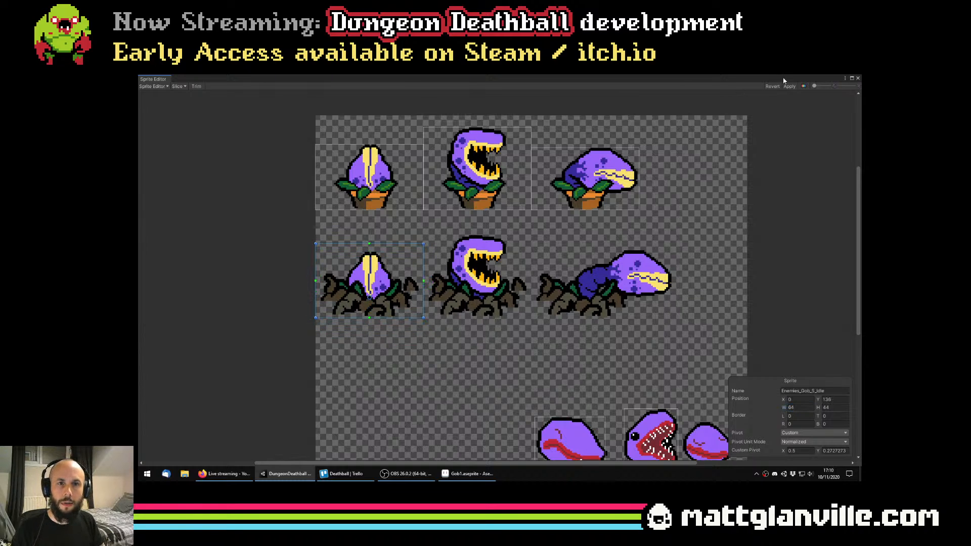
click(357, 183)
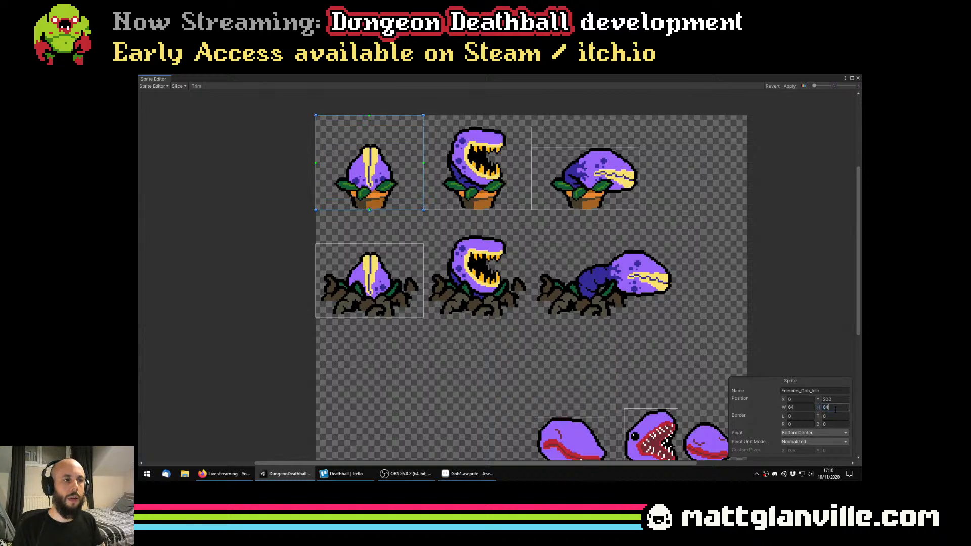
drag(416, 202, 412, 213)
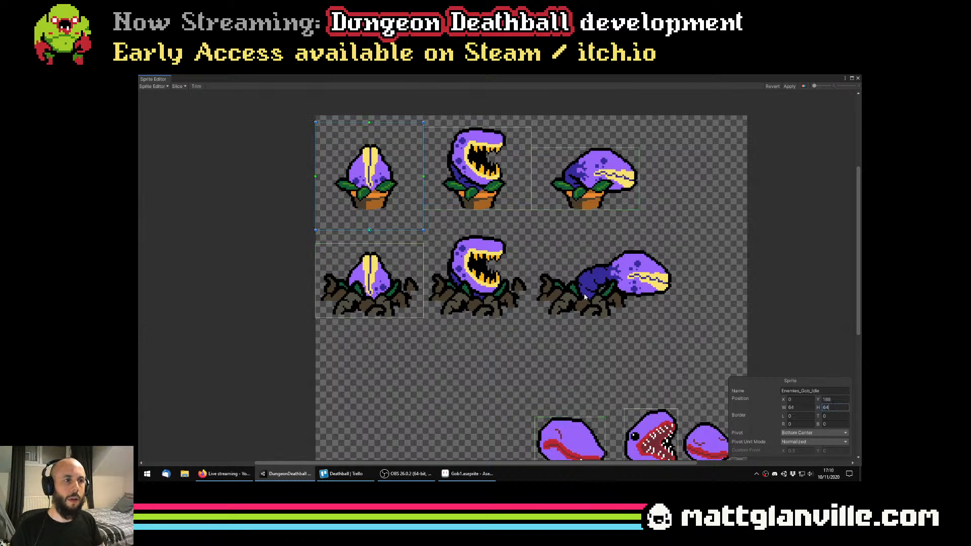
click(369, 280)
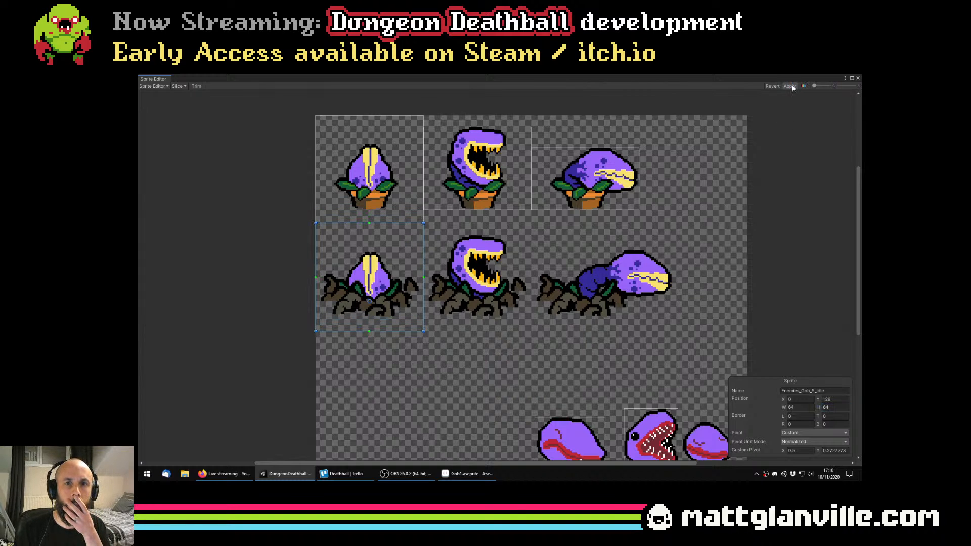
scroll(446, 229, down, 2)
Examine the slice boundaries and settings of the potted and rooted idle sprites
click(408, 202)
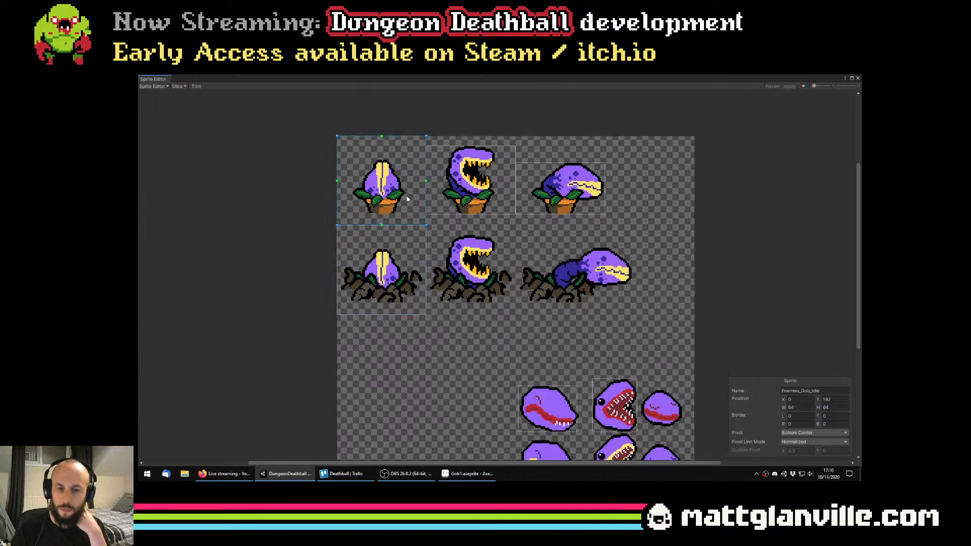
click(389, 272)
scroll(417, 262, up, 1)
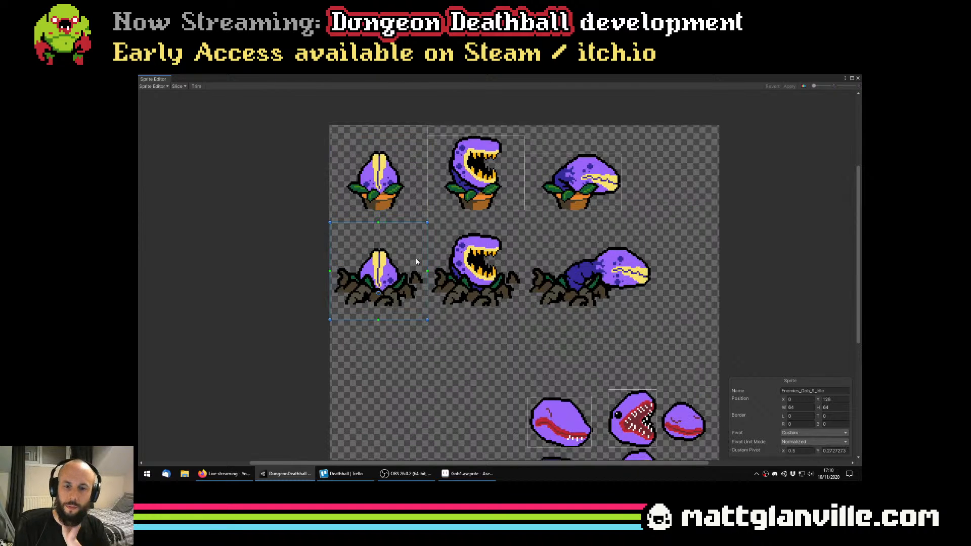
scroll(410, 245, down, 2)
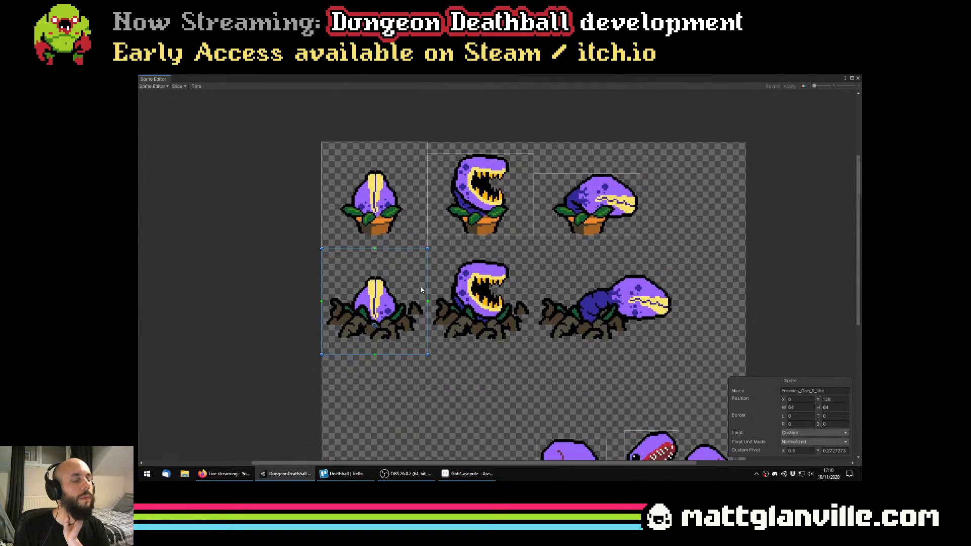
scroll(433, 307, up, 3)
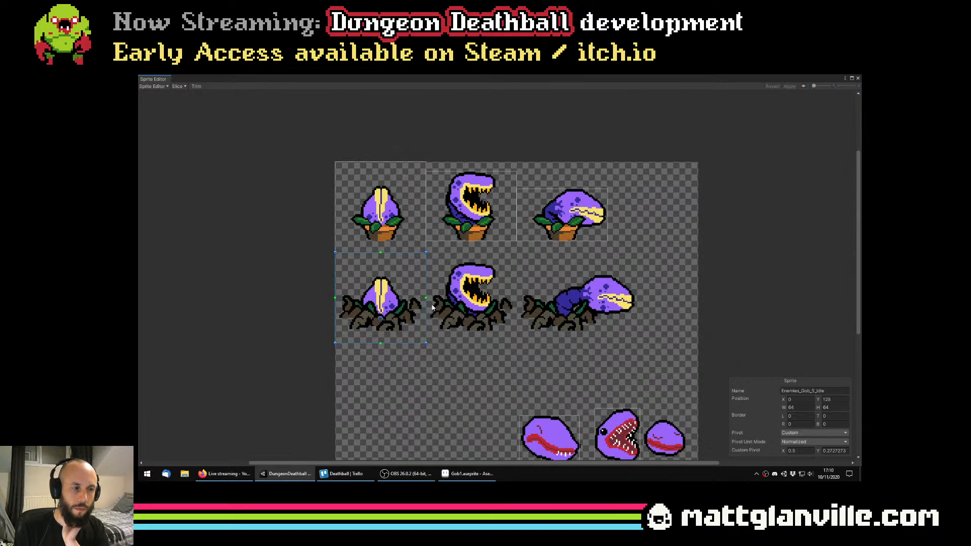
scroll(550, 367, down, 2)
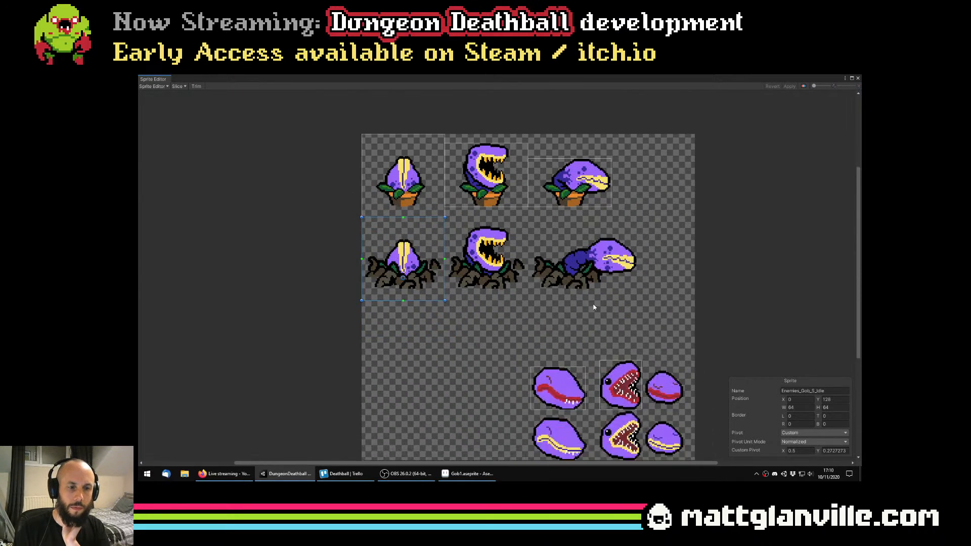
Define the Enemies_Gob_S_Warmup slice around the open-mouthed rooted plant, 64 × 64 at X 64
click(472, 228)
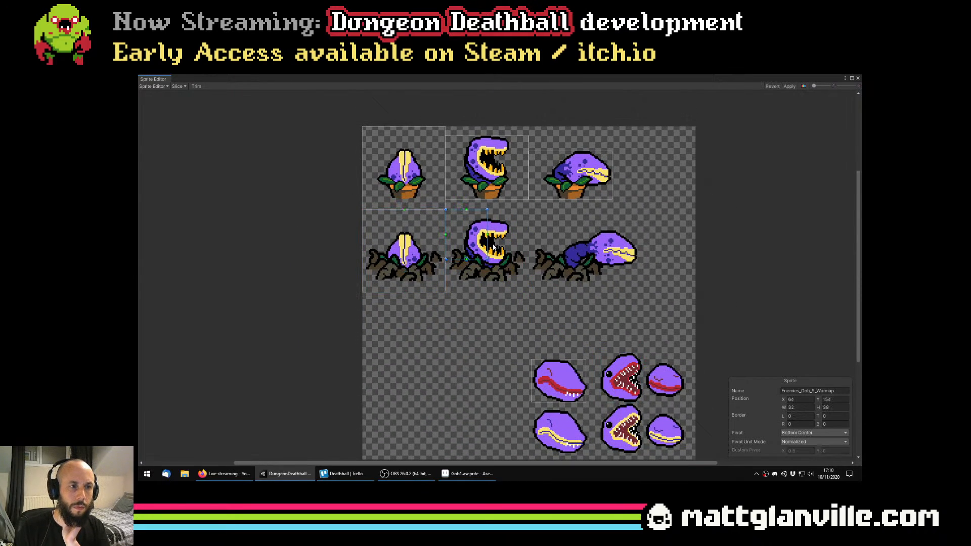
text(64)
key(Tab)
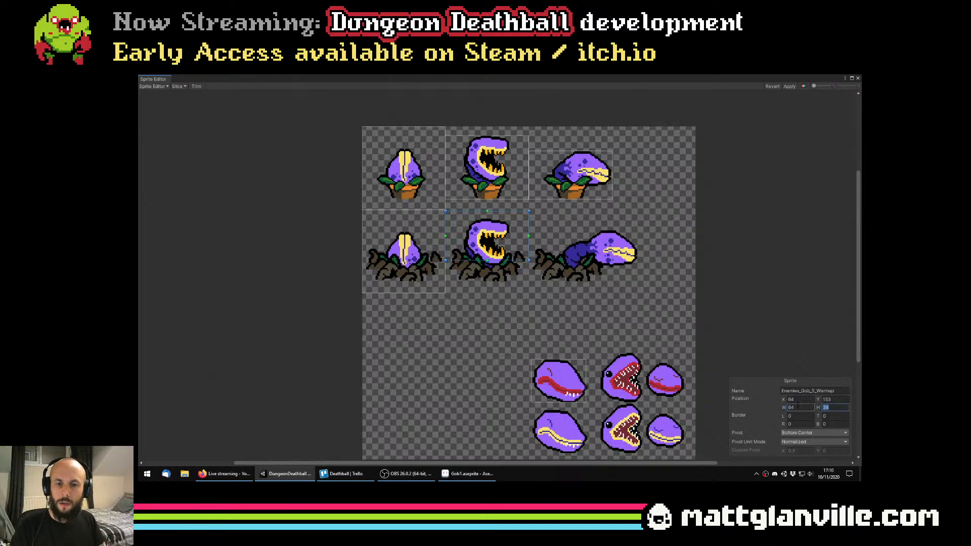
scroll(590, 238, up, 3)
Define the Enemies_Gob_S_Attack slice around the rooted attack pose, 64 × 64 at X 128, Y 128, and apply the slicing changes
key(Return)
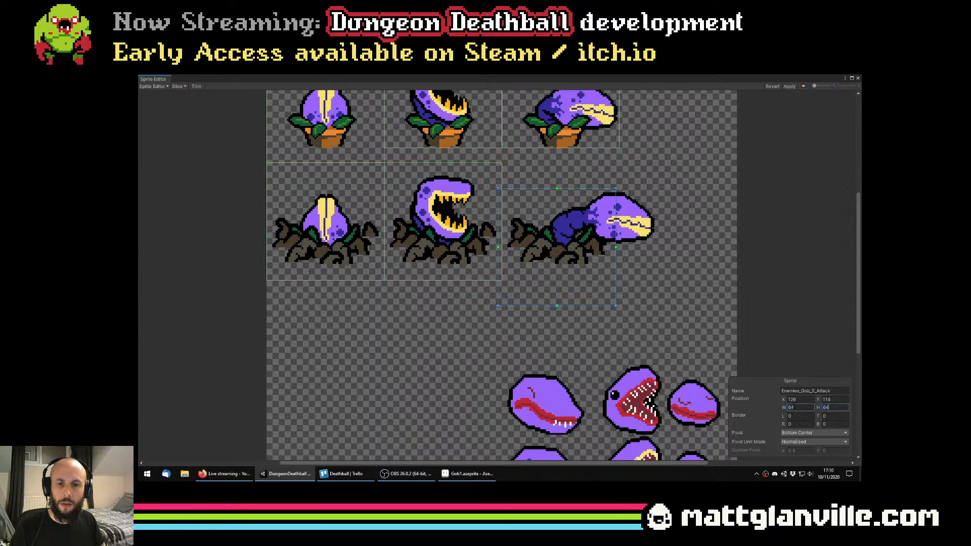
scroll(489, 191, up, 2)
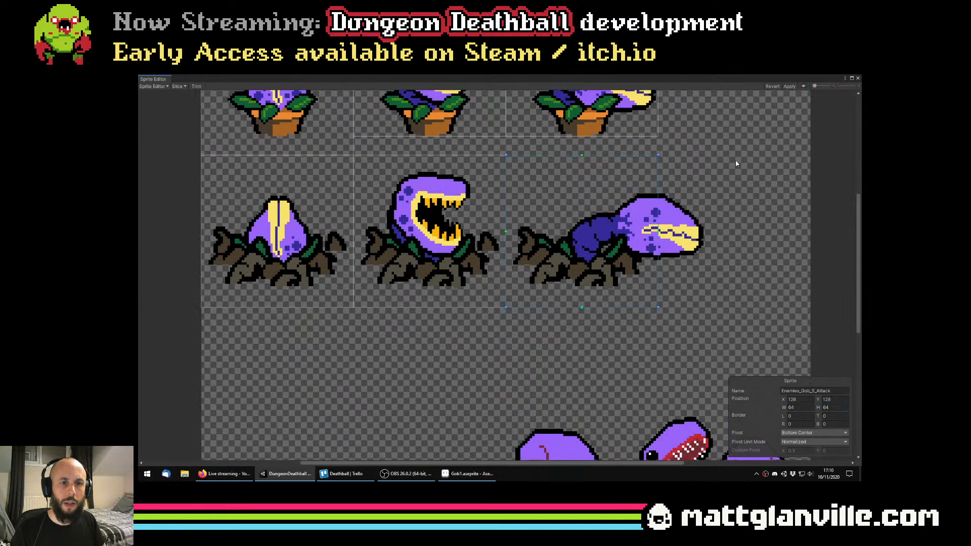
scroll(720, 184, down, 1)
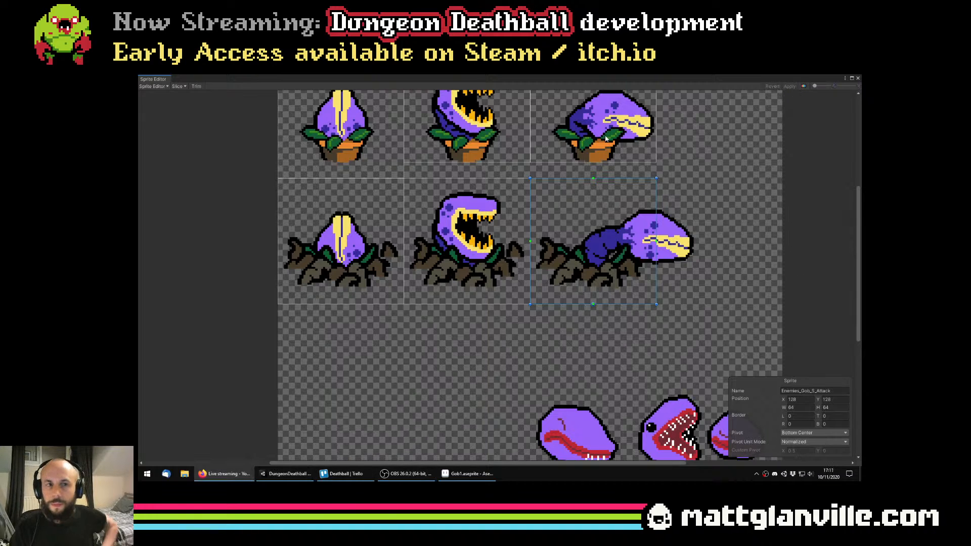
Trim the Enemies_Gob_Idle slice around the potted plant to 64 × 39 at X 0, Y 200, and apply the change
scroll(609, 188, down, 3)
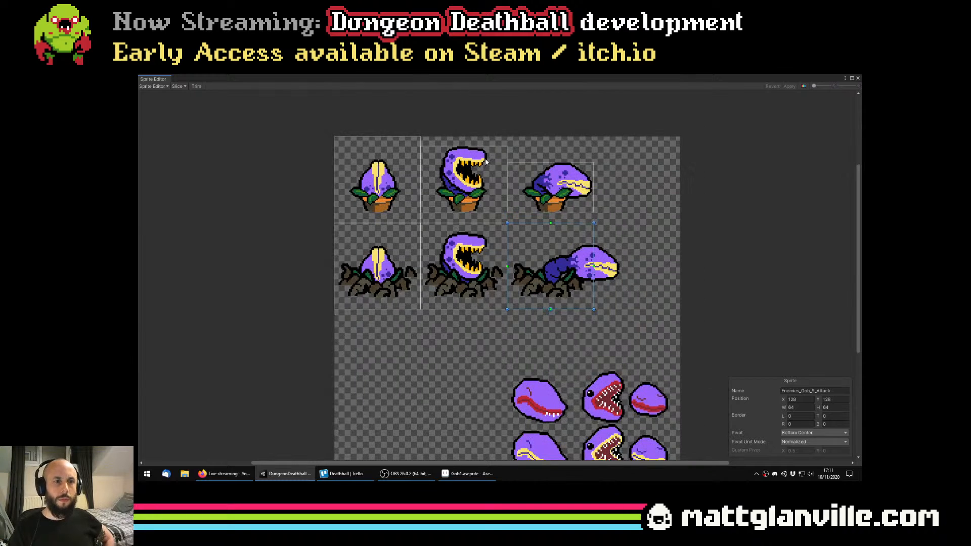
scroll(448, 247, up, 1)
click(405, 260)
scroll(406, 260, up, 1)
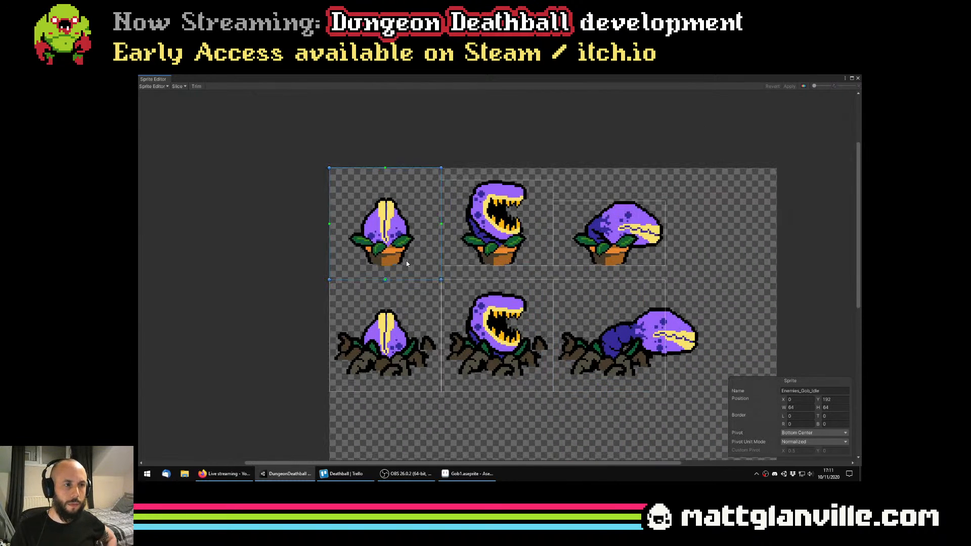
scroll(433, 269, up, 1)
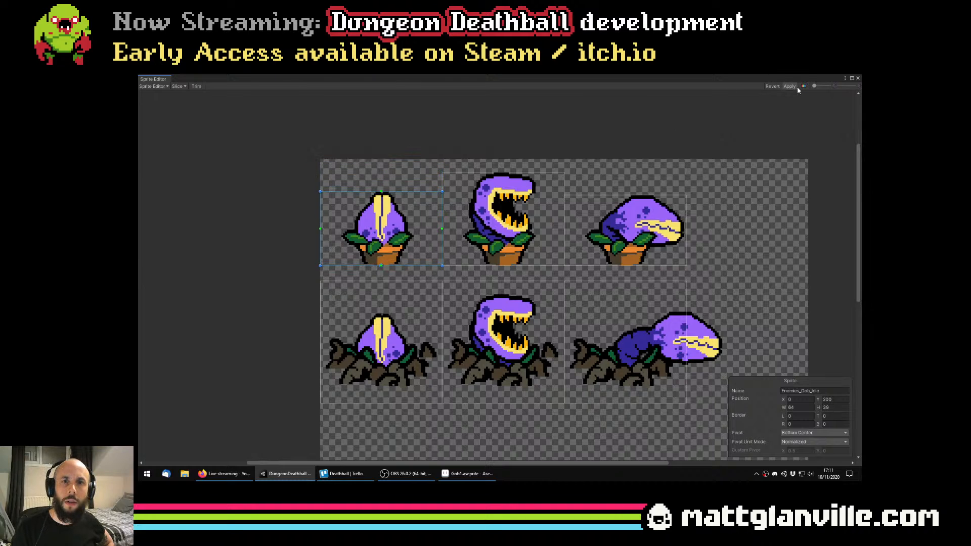
Set the Enemies_Gob_S_Idle slice's custom pivot to X 32, Y 16 in pixels and apply the change
scroll(563, 216, down, 1)
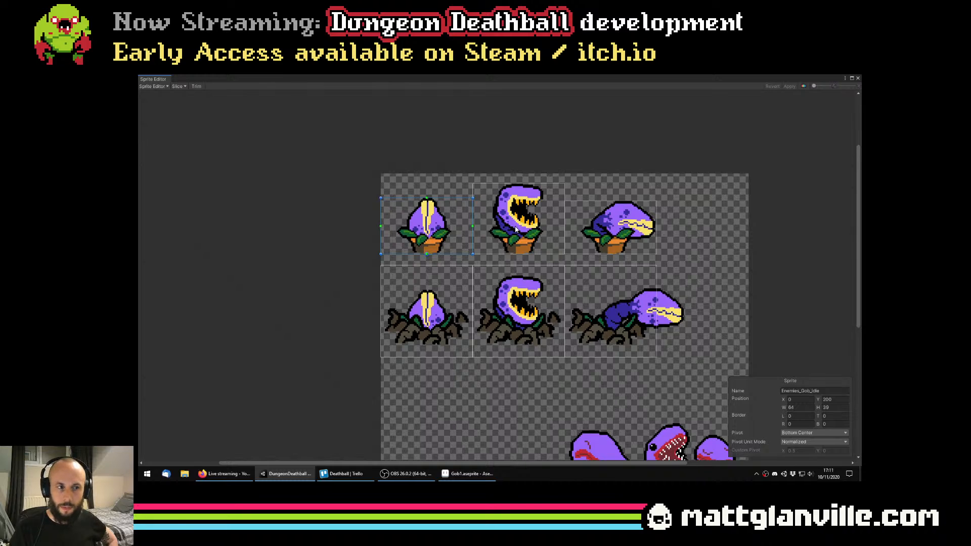
scroll(516, 230, down, 1)
scroll(514, 236, up, 5)
scroll(510, 239, down, 2)
drag(450, 340, 431, 268)
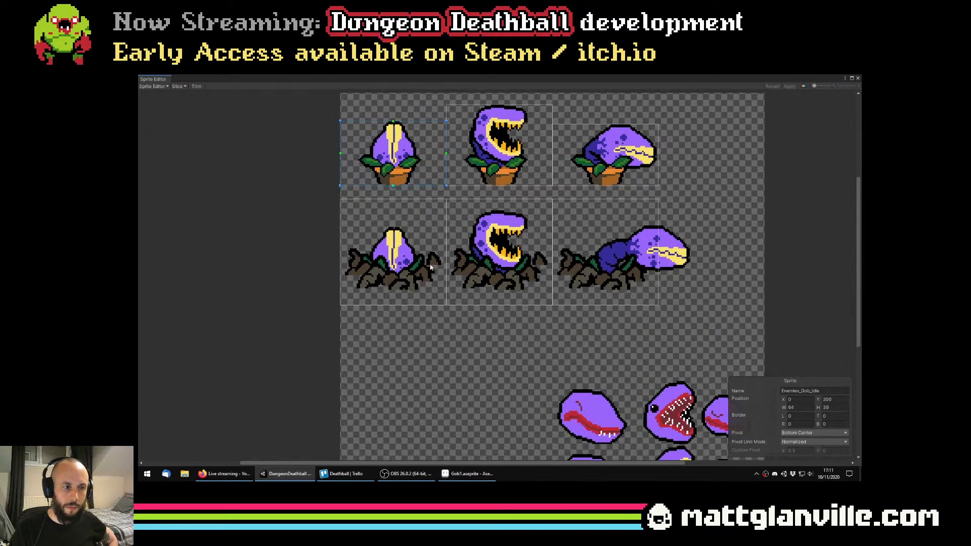
click(405, 206)
scroll(383, 233, up, 1)
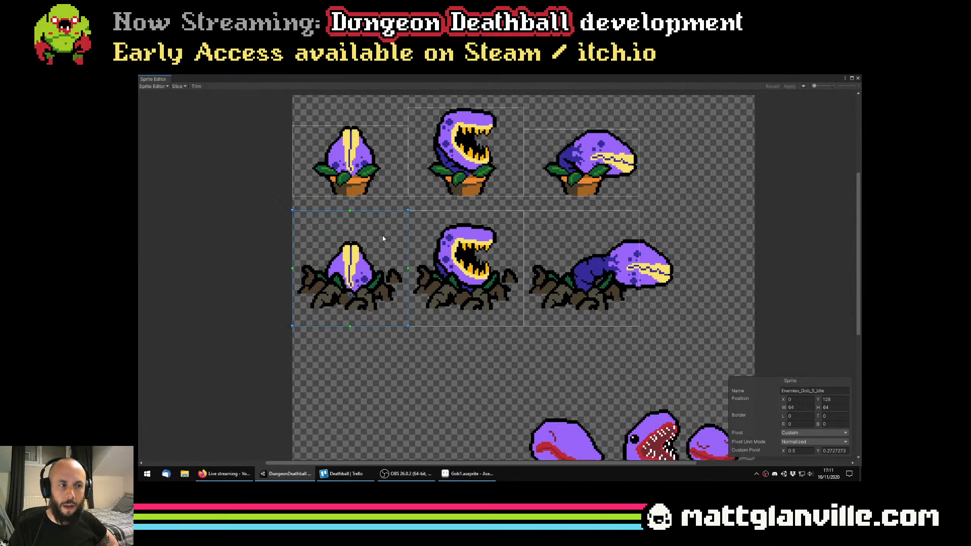
click(480, 247)
click(347, 245)
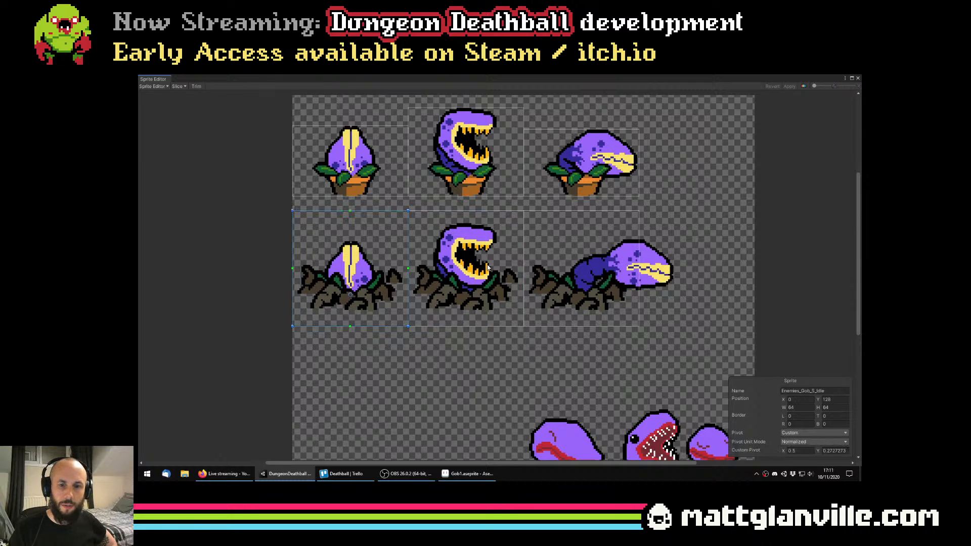
scroll(356, 283, up, 2)
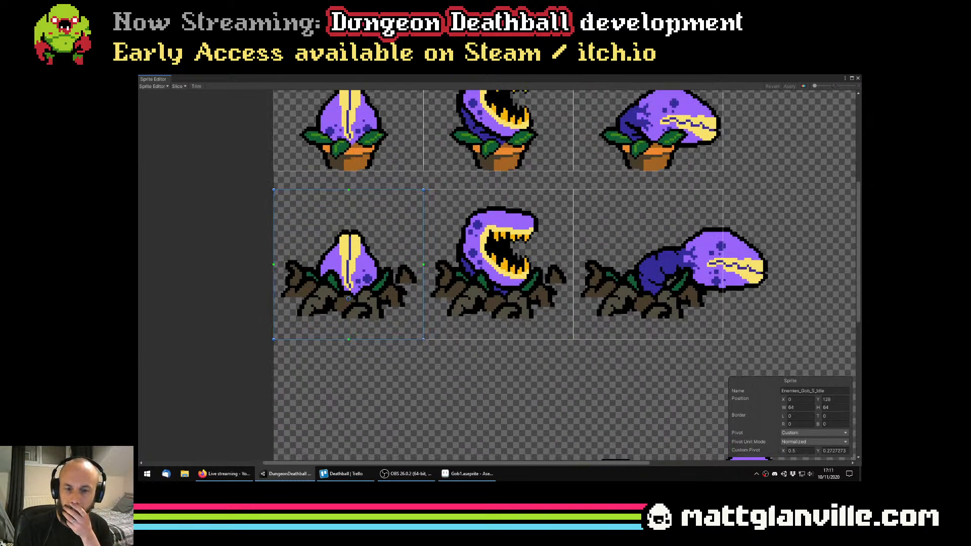
click(792, 444)
click(799, 459)
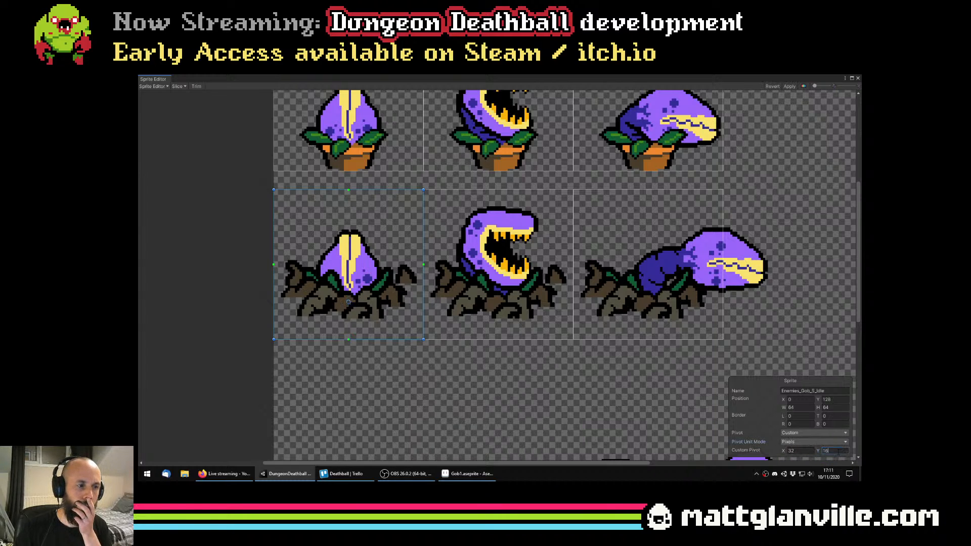
click(789, 85)
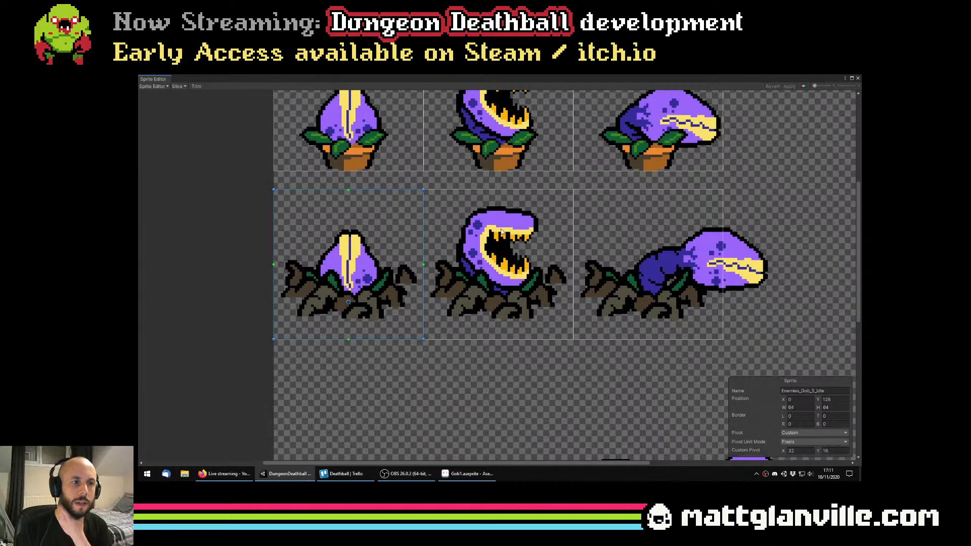
Give the Enemies_Gob_S_Warmup slice a custom pivot in pixels at X 32, Y 16
click(503, 232)
click(804, 434)
click(801, 445)
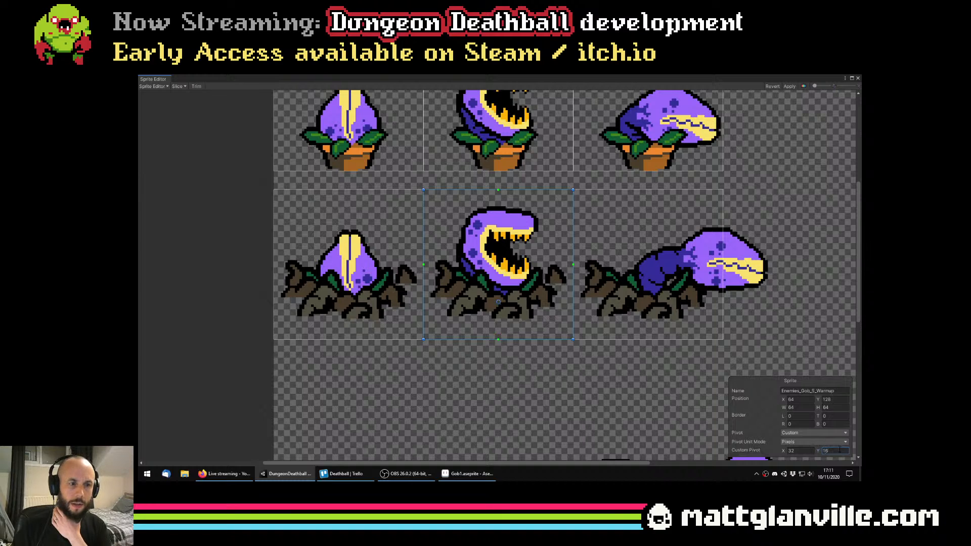
Give the Enemies_Gob_S_Attack slice a custom pivot in pixels at X 32, Y 16
click(599, 337)
click(794, 434)
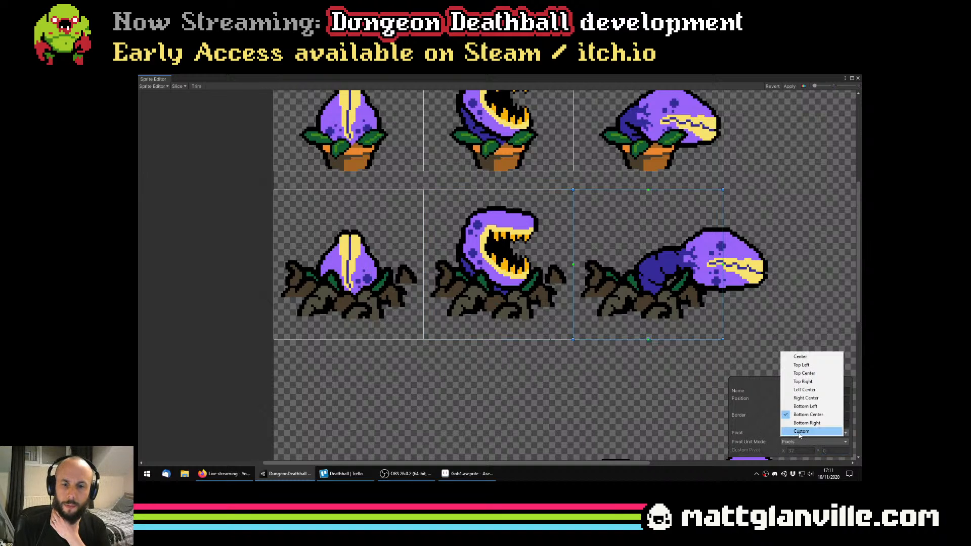
click(801, 431)
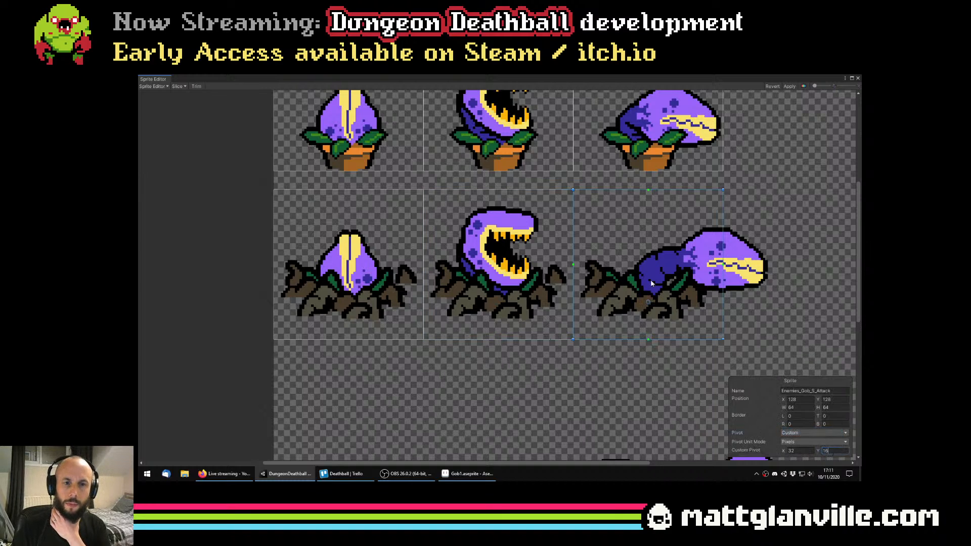
Widen the Enemies_Gob_S_Attack slice to 83 pixels to include the whole head, apply the change, and close the Sprite Editor
drag(696, 265, 530, 245)
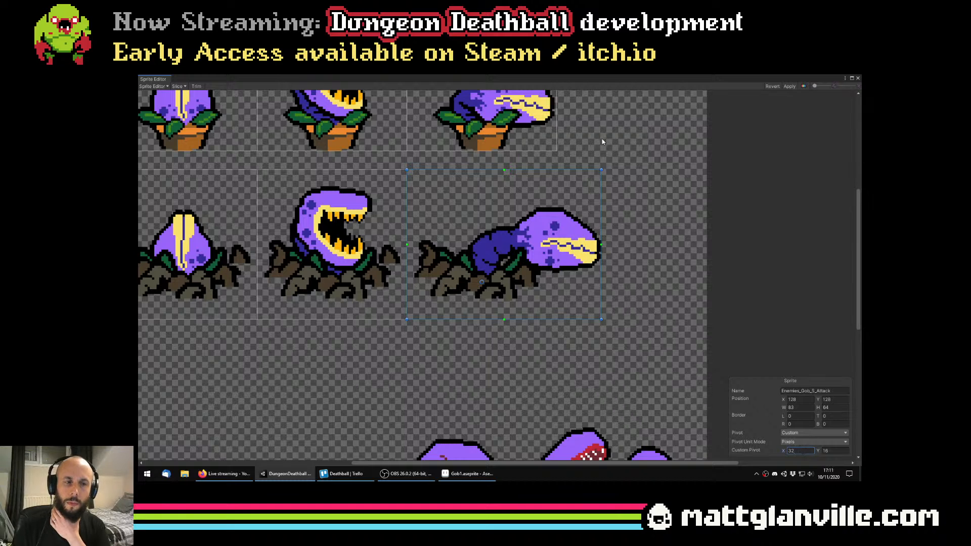
scroll(456, 337, down, 5)
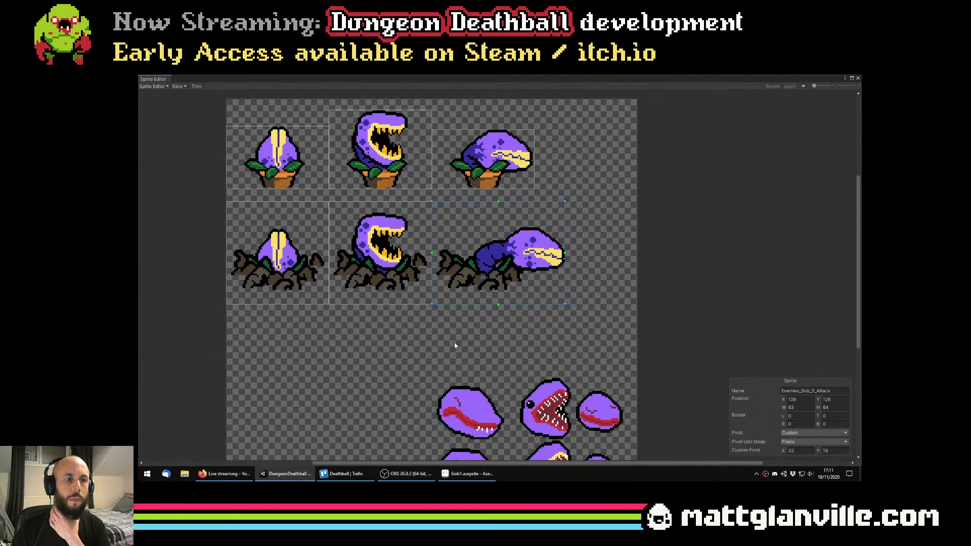
drag(428, 345, 481, 369)
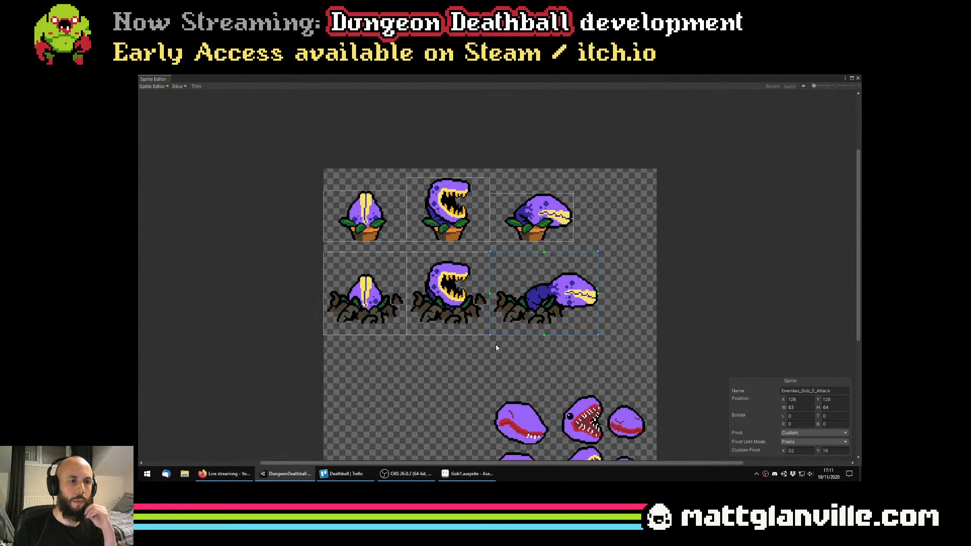
click(451, 295)
click(369, 282)
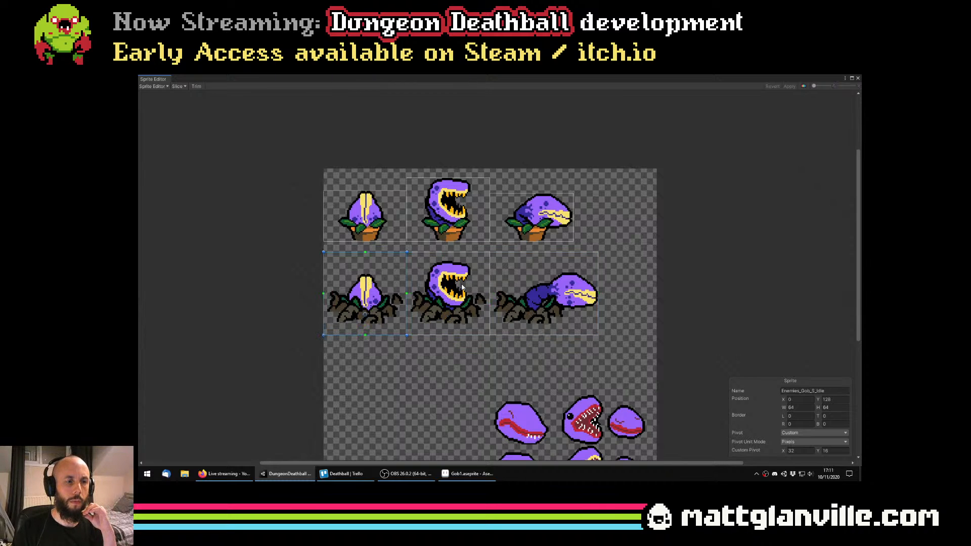
click(858, 79)
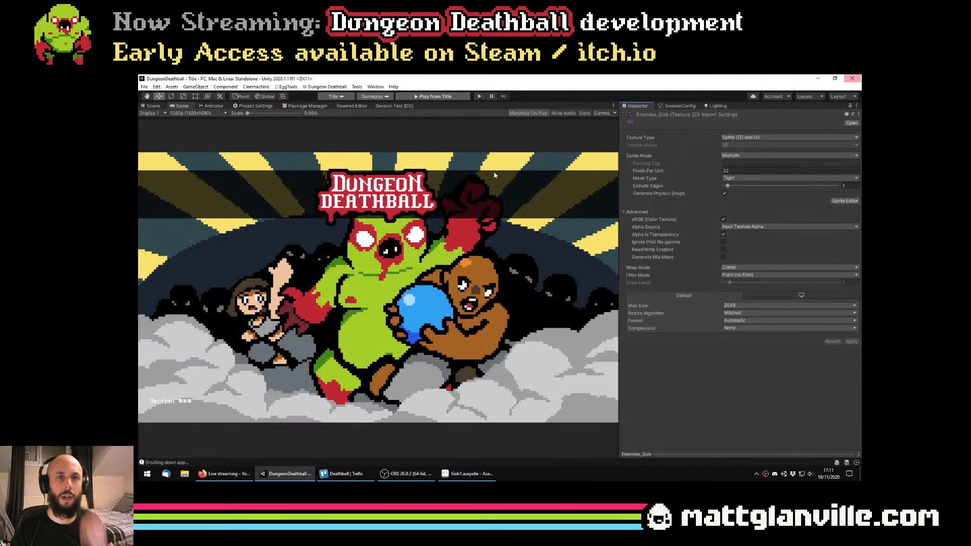
Run the game in the Unity editor and start a new game at Stage 1-1
click(482, 95)
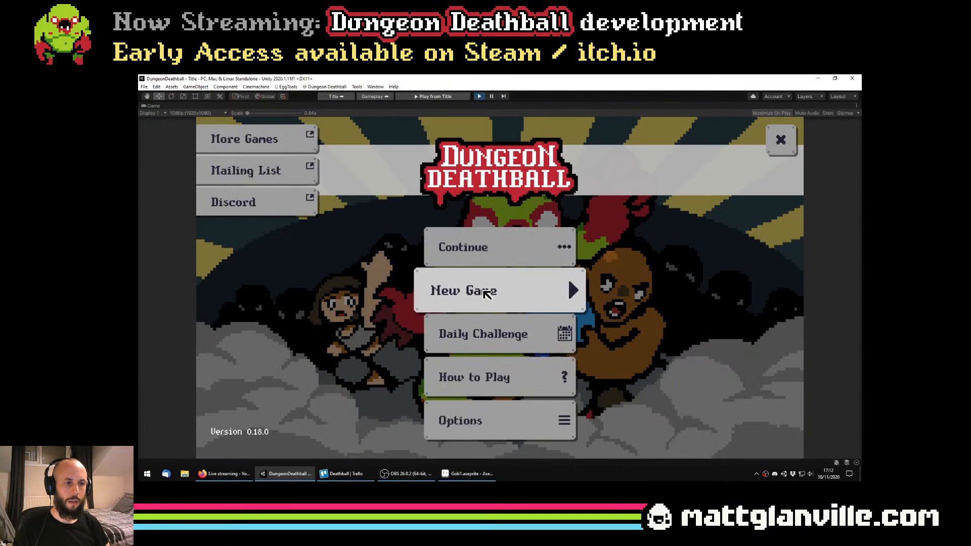
click(493, 285)
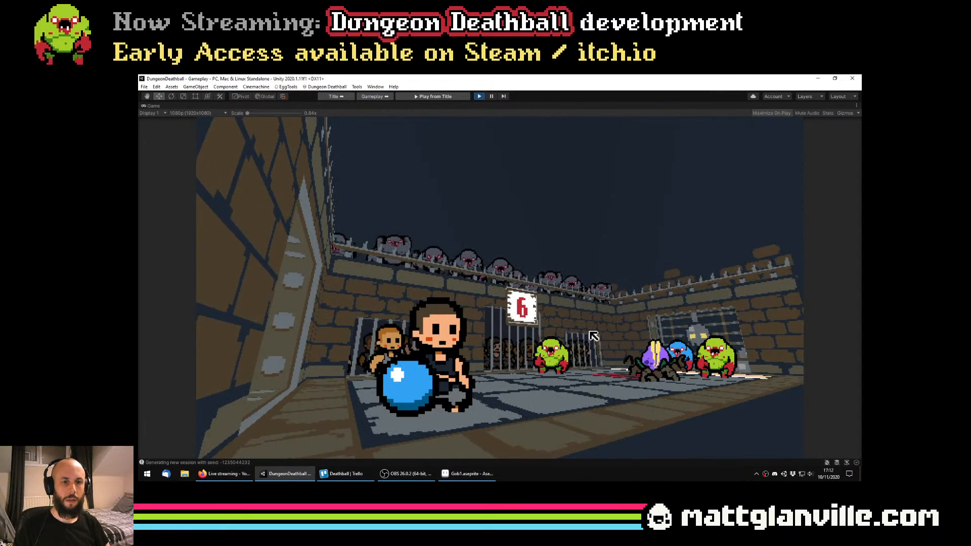
click(505, 345)
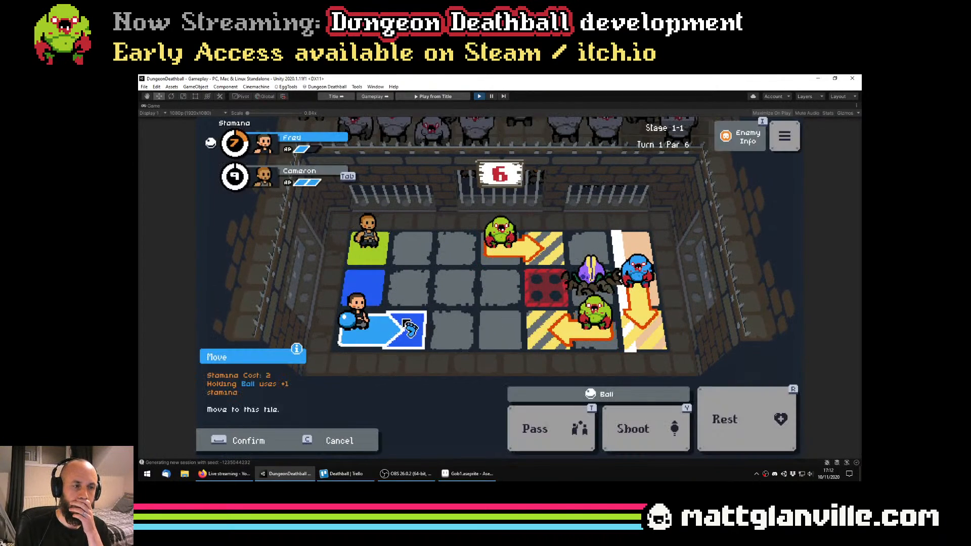
Move the ball carrier and the second player two tiles each toward the enemies' side of Stage 1-1
click(407, 330)
click(455, 336)
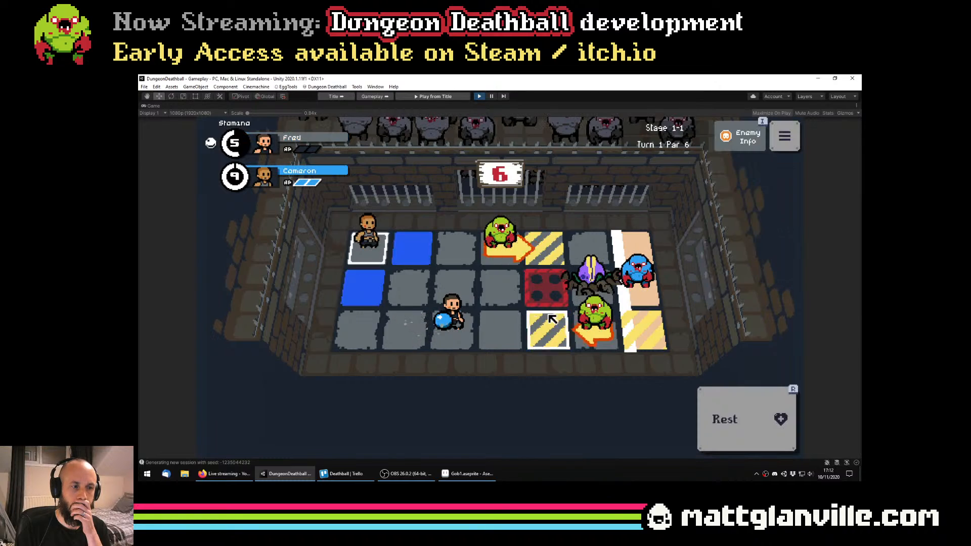
click(419, 250)
click(440, 259)
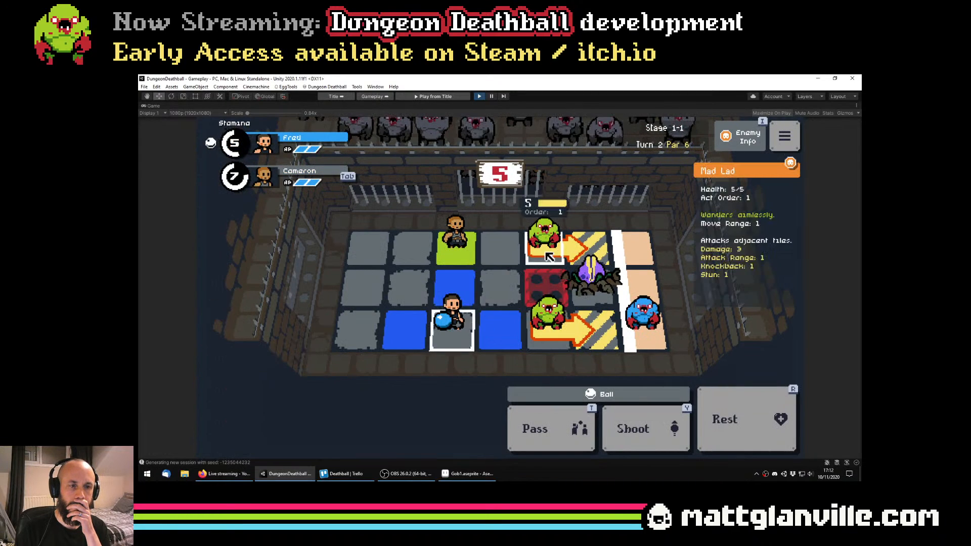
Skip to Stage 1-2 and advance both players, placing the ball carrier in the rooted plant's row
key(n)
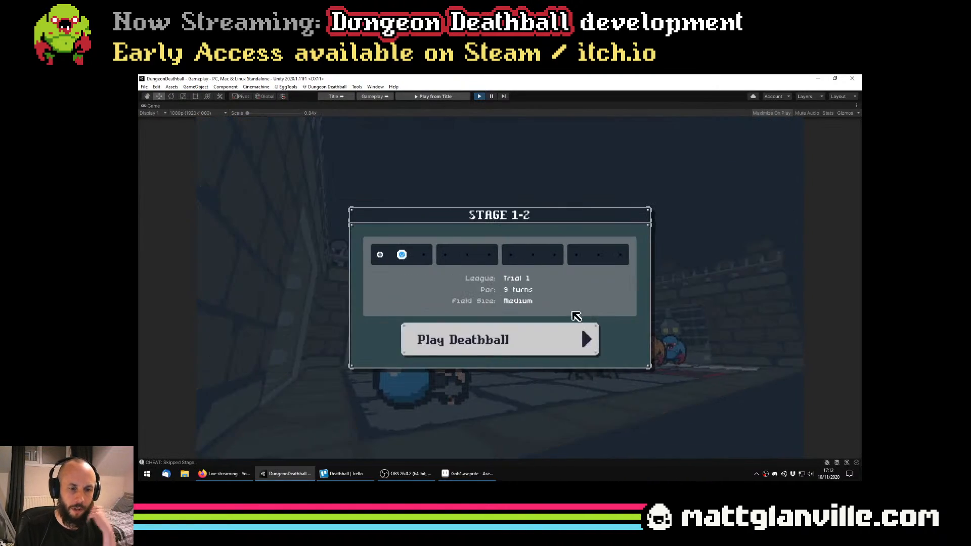
click(591, 340)
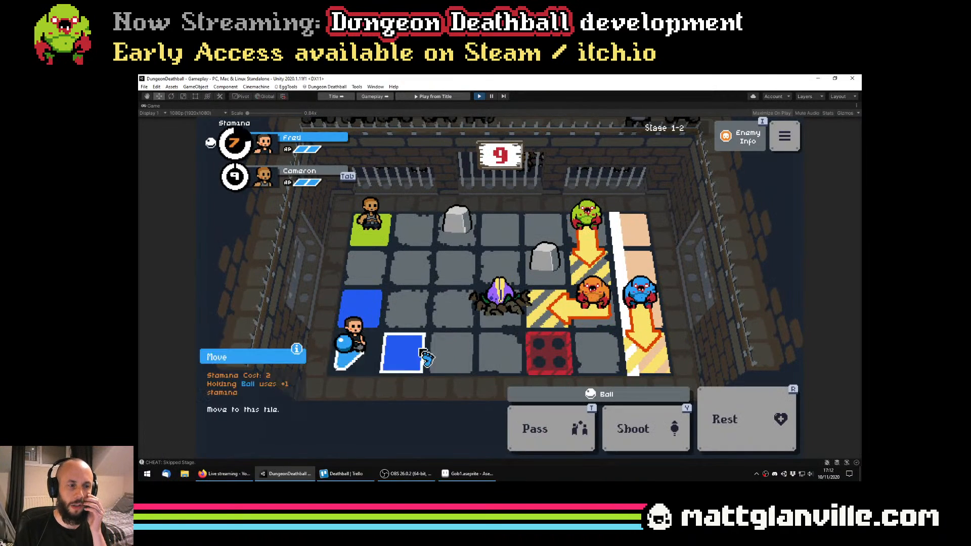
click(418, 349)
click(418, 311)
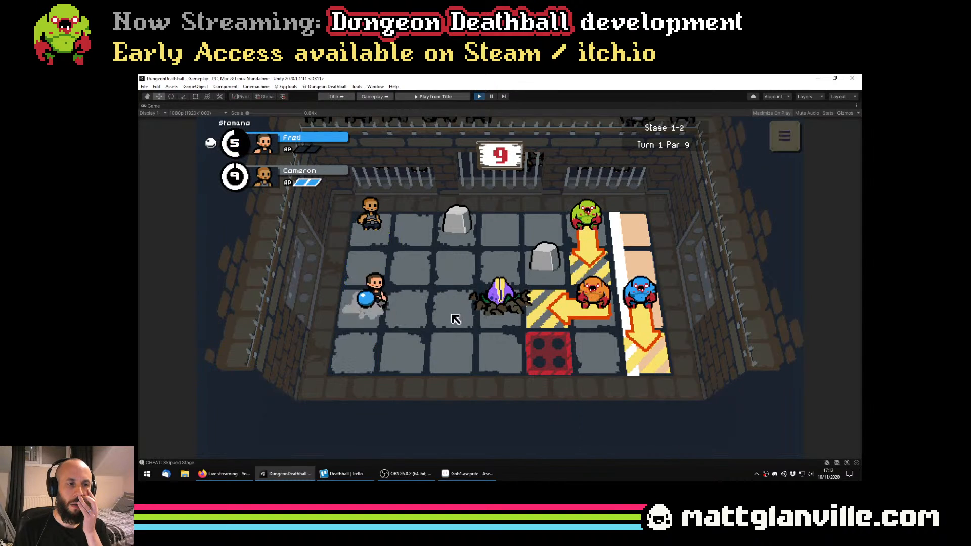
click(440, 249)
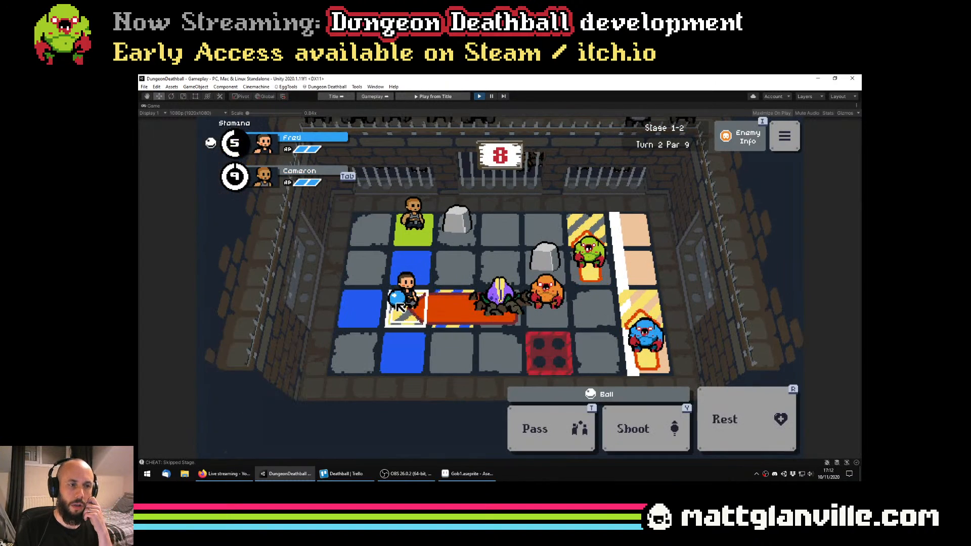
Rest both players with the ball carrier left in the rooted plant's attack path
click(372, 308)
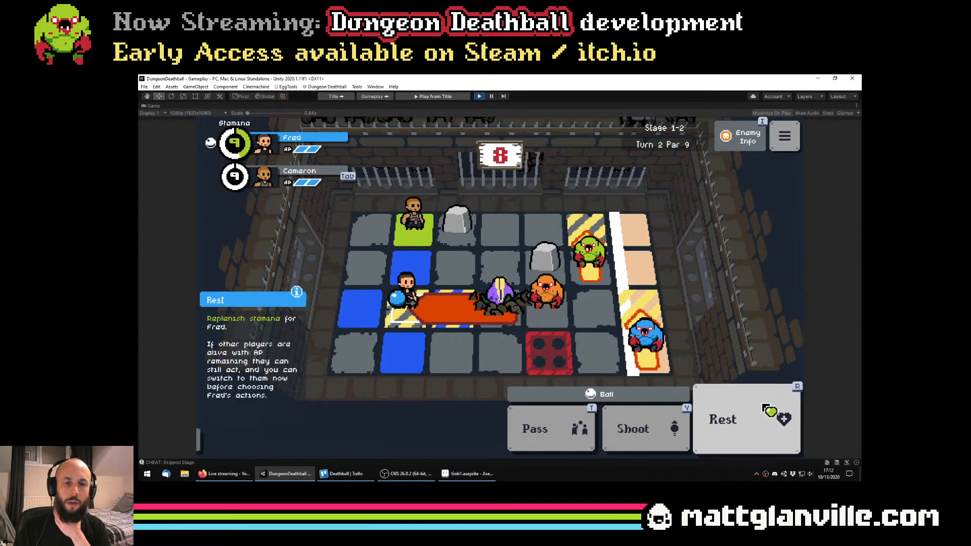
click(768, 423)
click(761, 422)
click(761, 420)
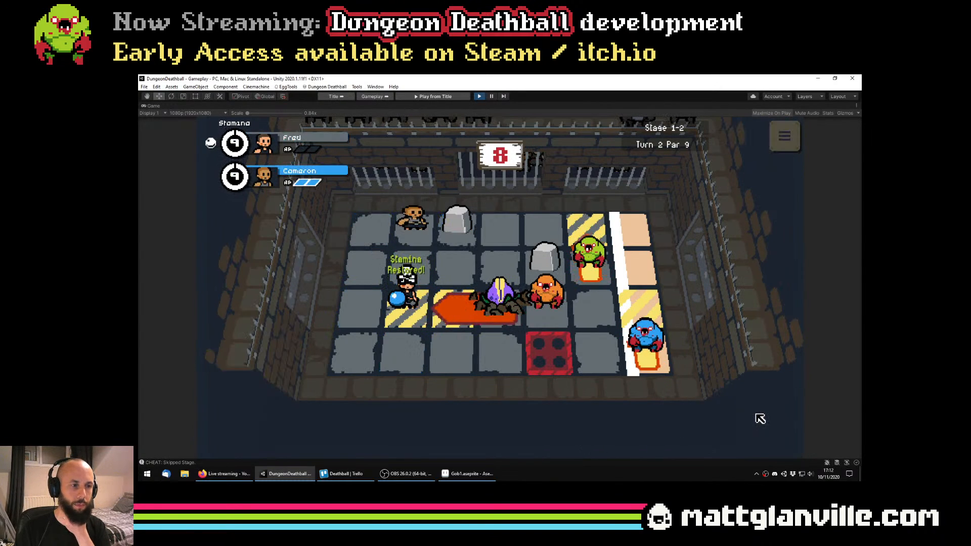
click(762, 416)
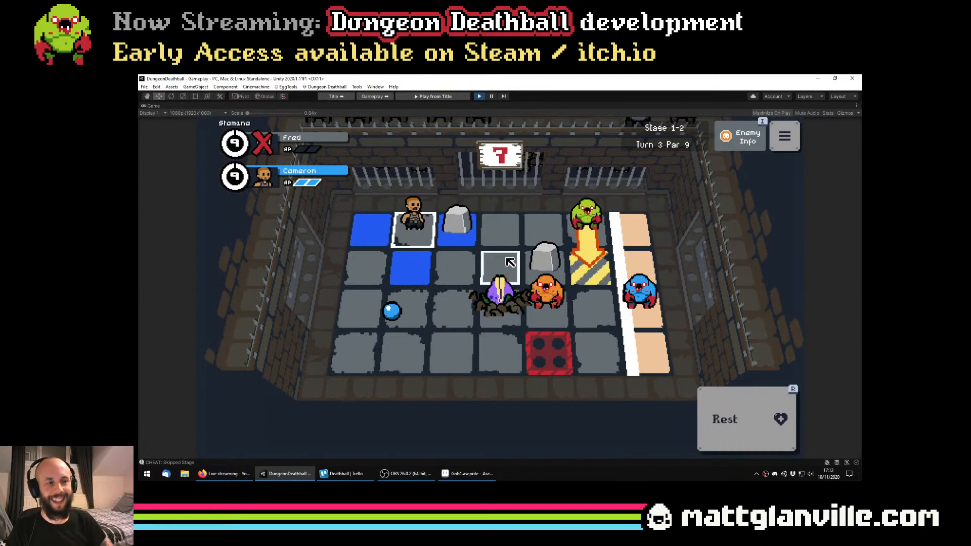
Retrieve the ball with the remaining player and rest outside the plant's attack path, pausing play during the enemy turn
click(421, 318)
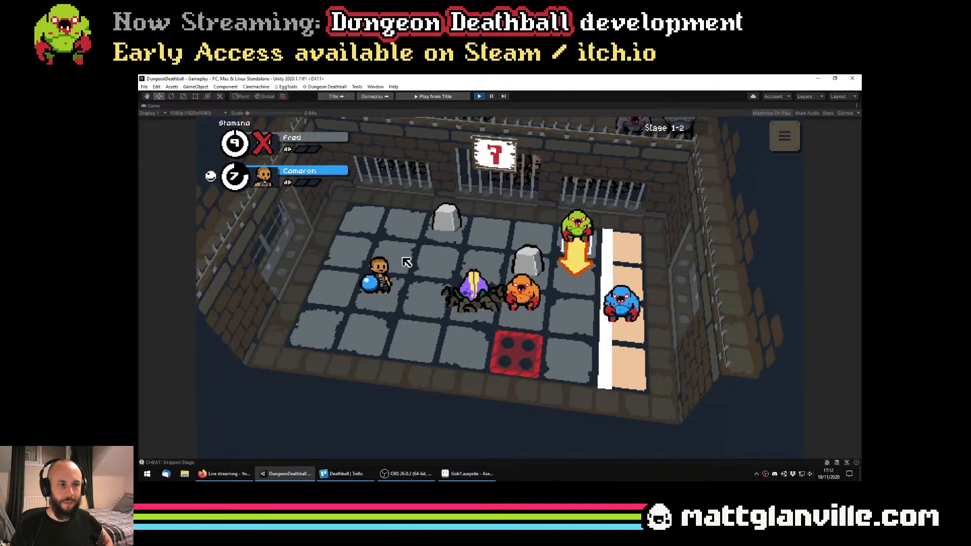
click(753, 420)
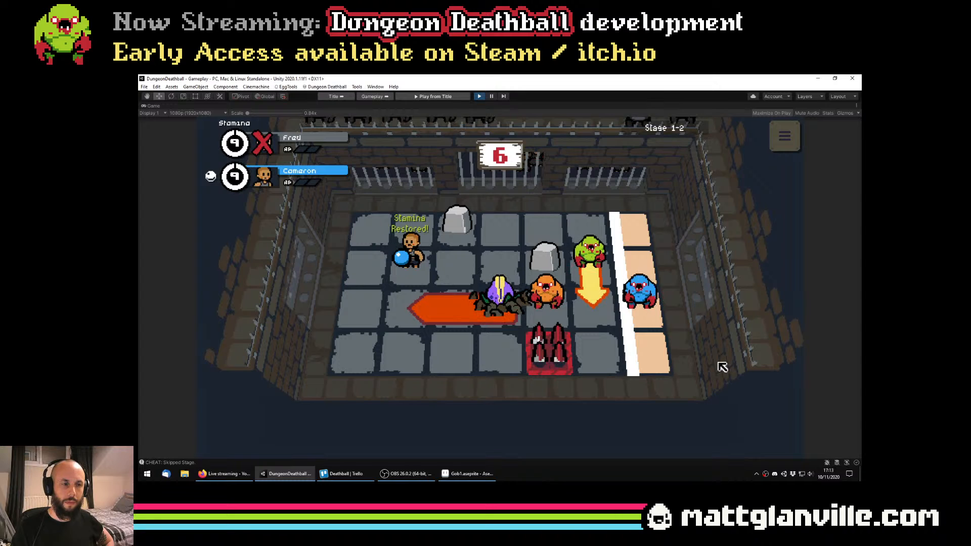
click(492, 96)
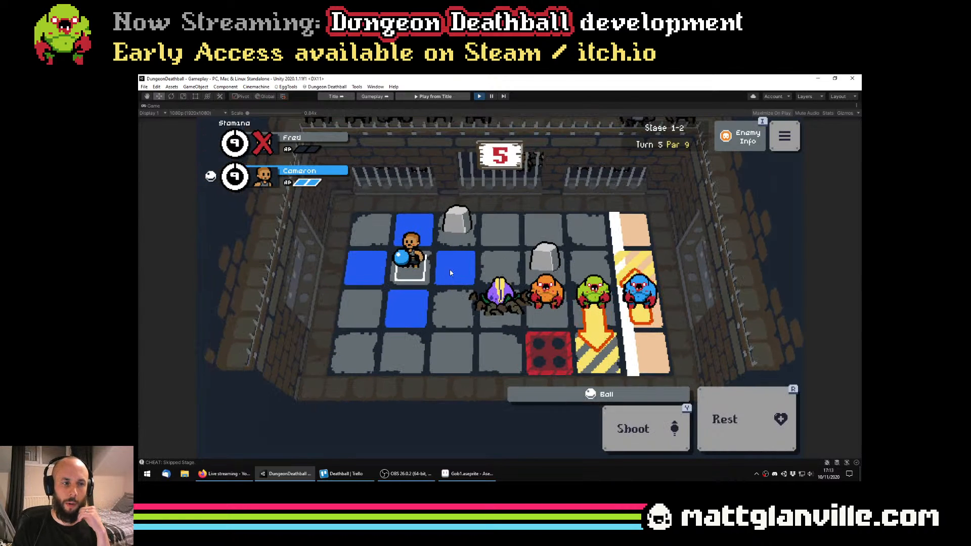
Move the remaining player directly behind the rooted plant to draw its attack, and retreat one tile and rest
click(453, 273)
click(498, 273)
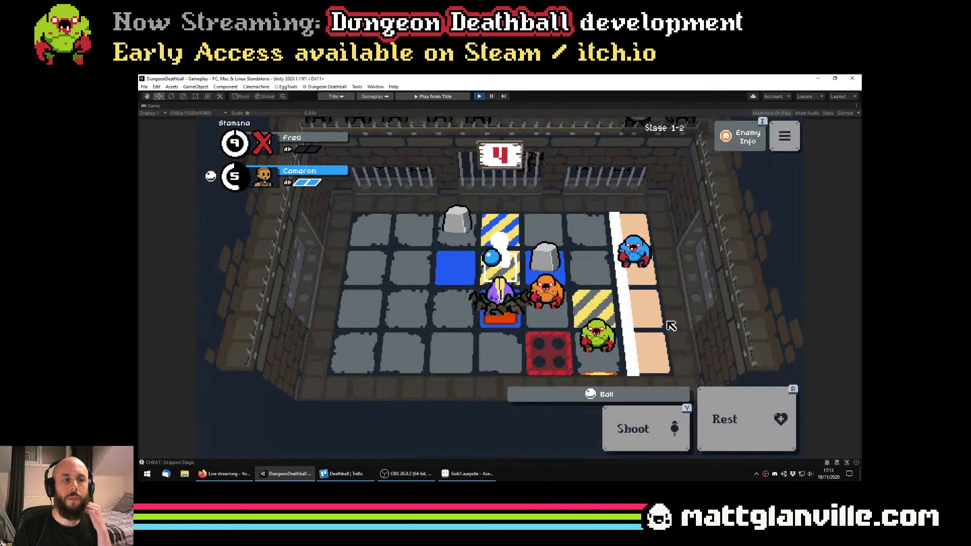
click(457, 269)
click(752, 396)
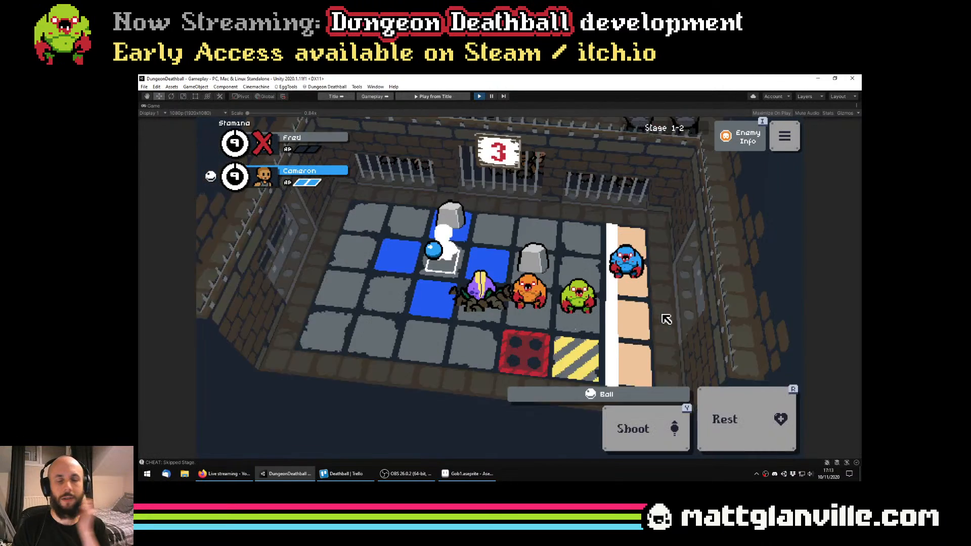
Advance the ball carrier along the back row, out of the rooted plant's attack path and toward the goal, resting between turns
click(506, 232)
click(505, 233)
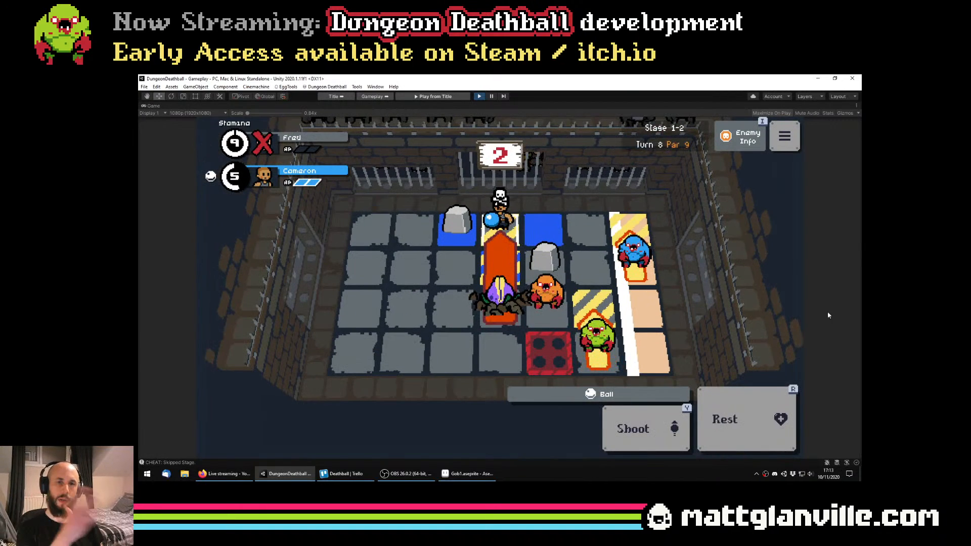
click(546, 230)
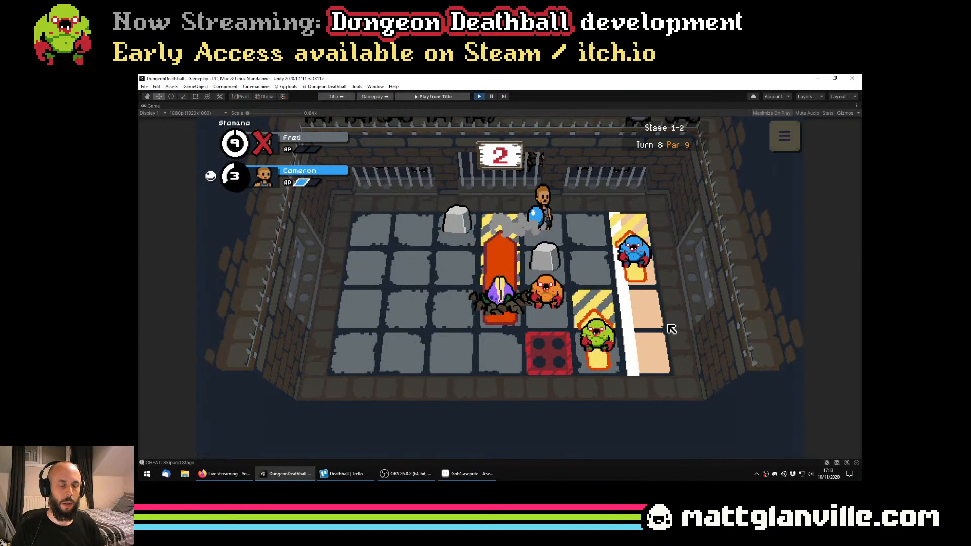
click(720, 397)
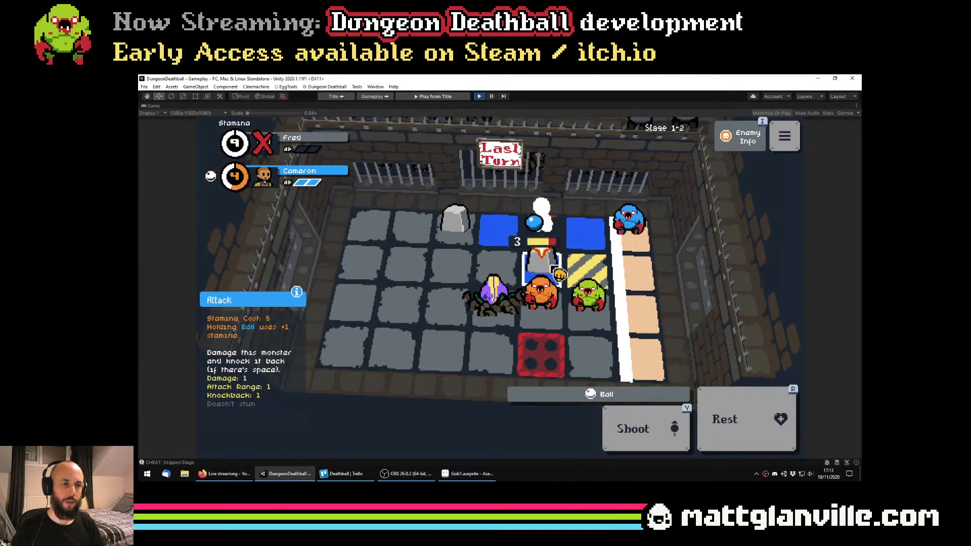
click(587, 234)
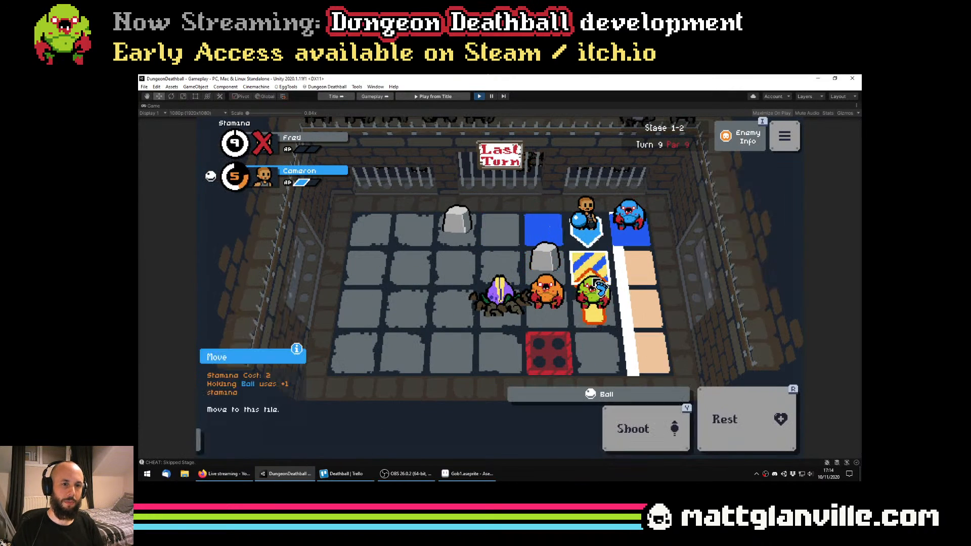
click(597, 278)
right_click(596, 281)
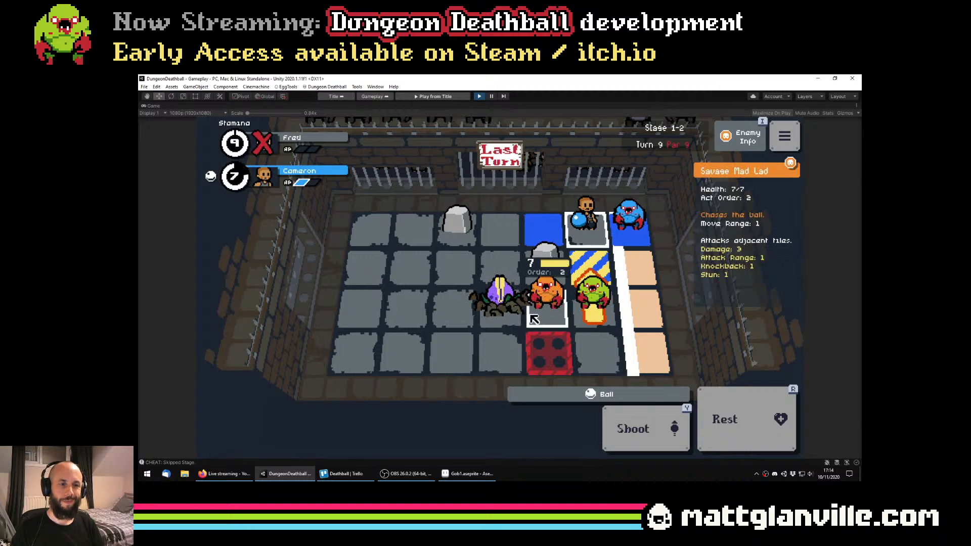
Skip to Stage 1-3 and start playing it
key(n)
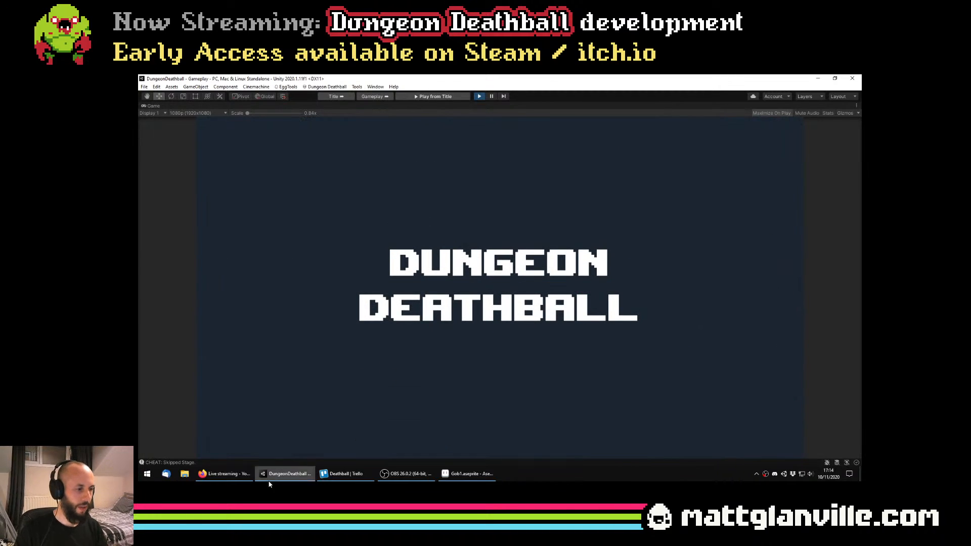
click(224, 474)
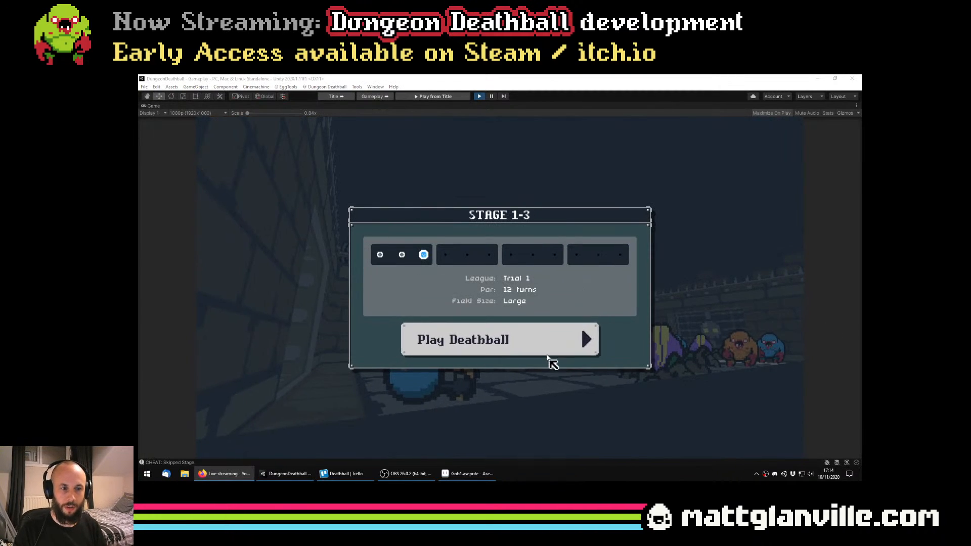
click(548, 354)
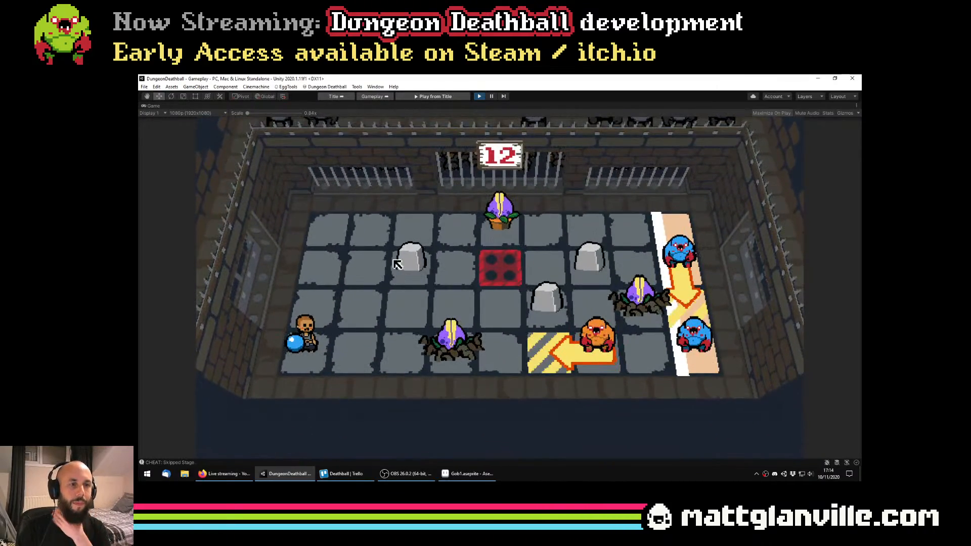
Move the ball carrier to the back row and advance along it toward the potted plant, resting to restore stamina
click(329, 290)
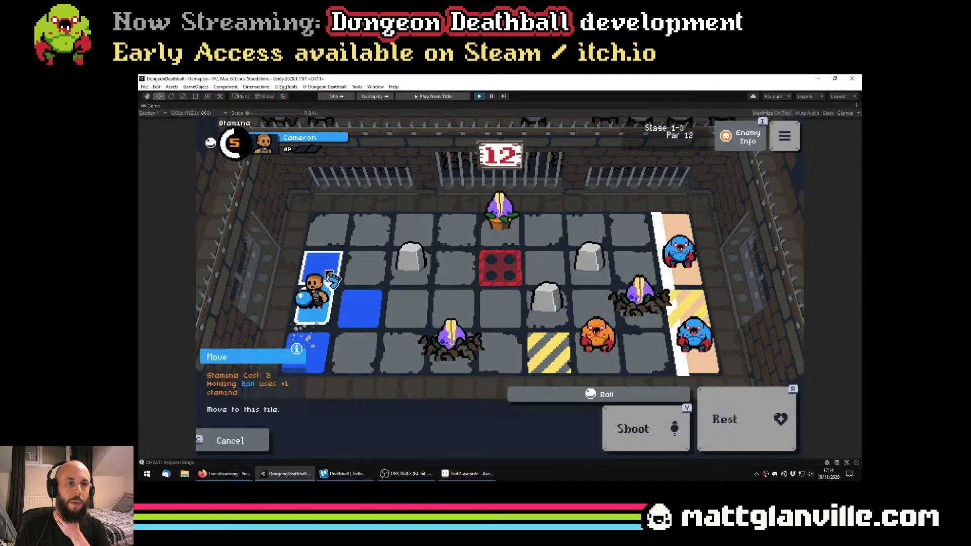
click(333, 235)
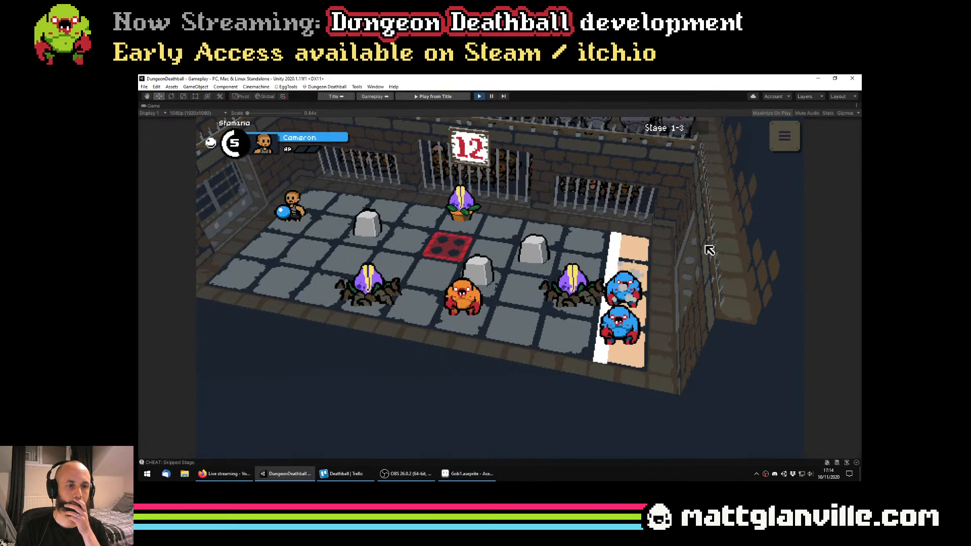
click(393, 231)
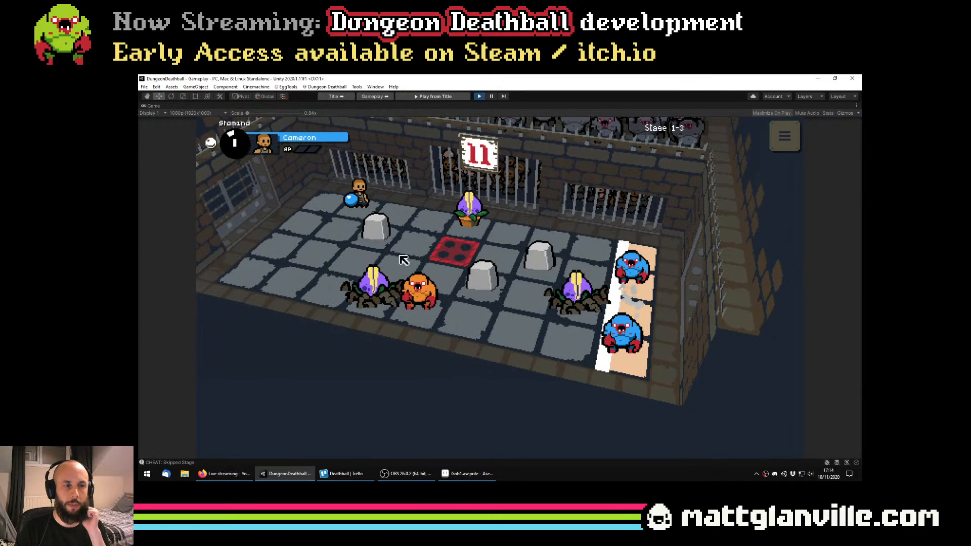
click(738, 419)
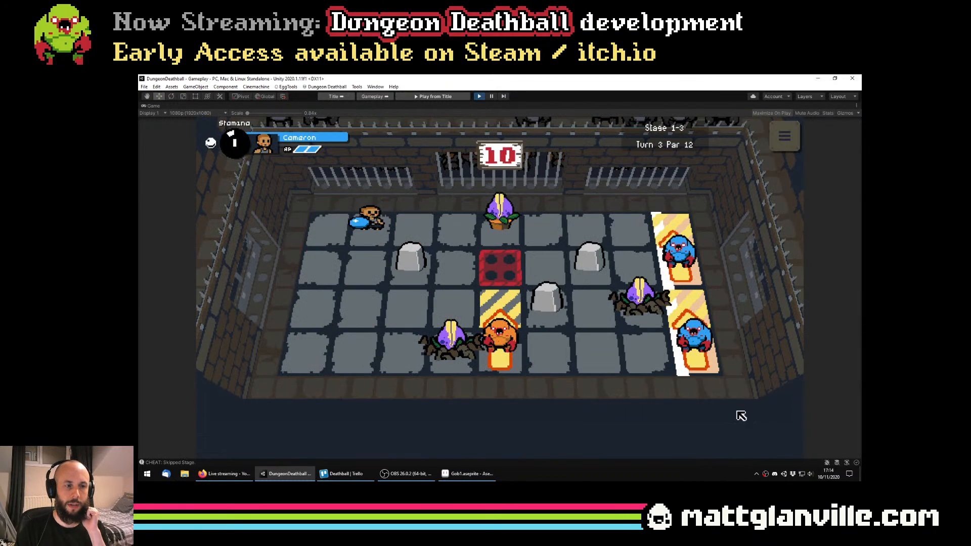
click(427, 243)
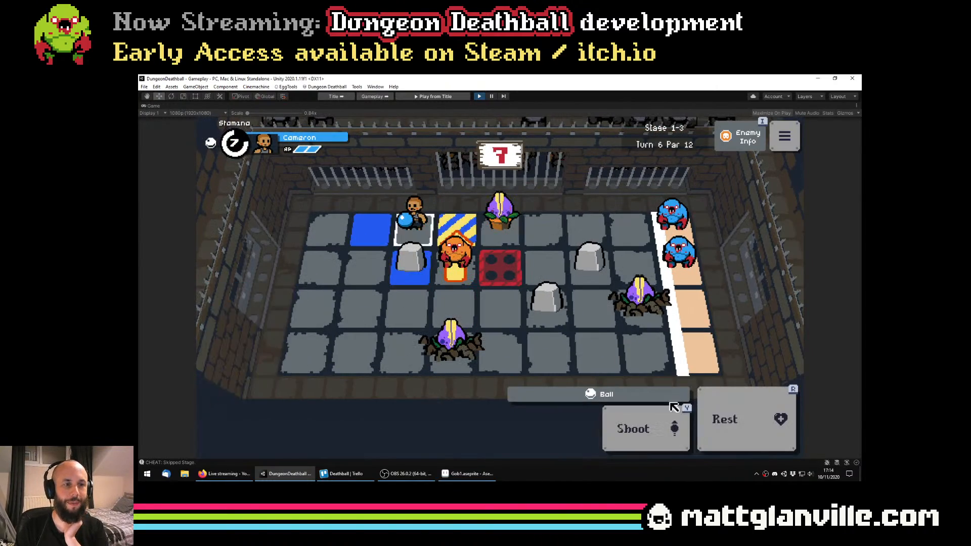
Move the ball carrier onto the tile beside the potted plant, and end the playtest after the trial timeline
click(474, 236)
click(474, 235)
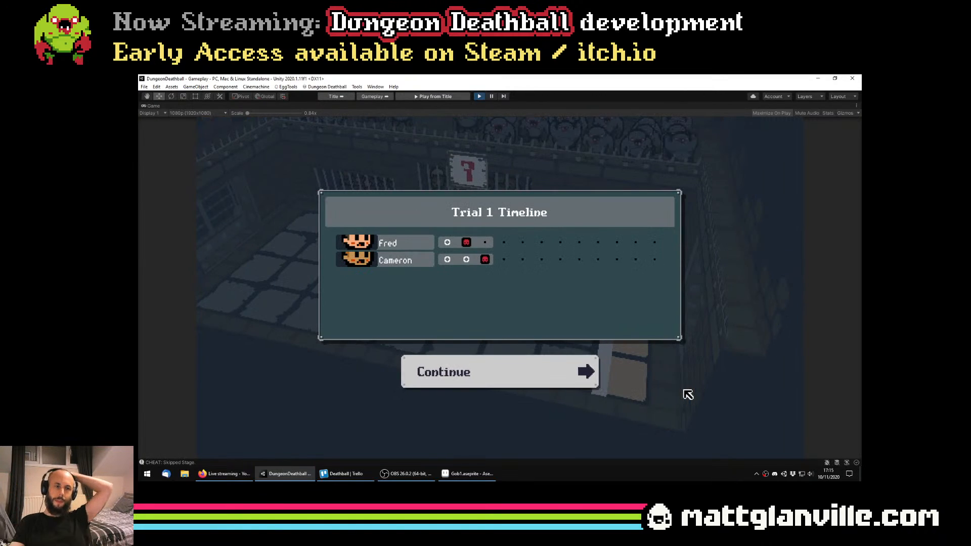
click(571, 371)
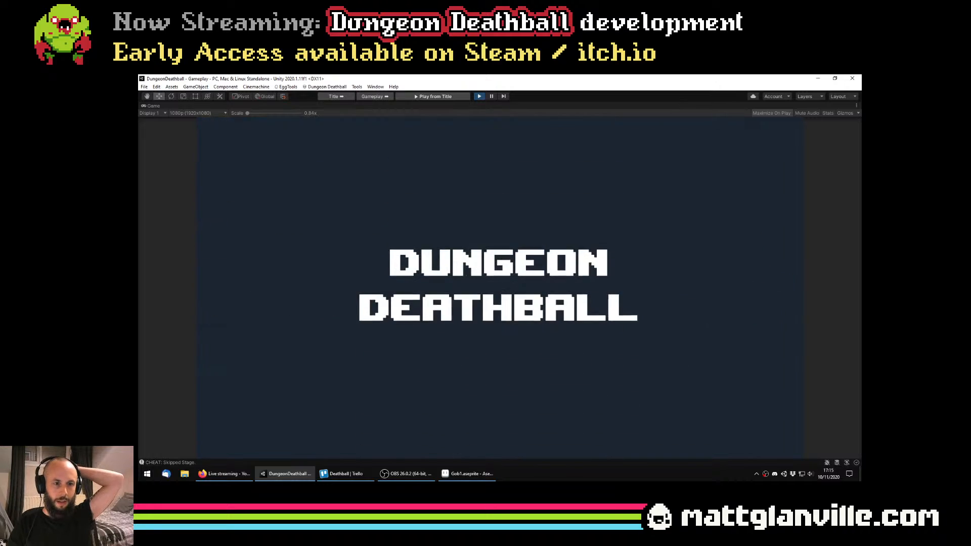
click(479, 96)
Switch to Aseprite and bring up the rooted plant row in Enemies_Gob.png with the Paint Bucket ready
click(468, 473)
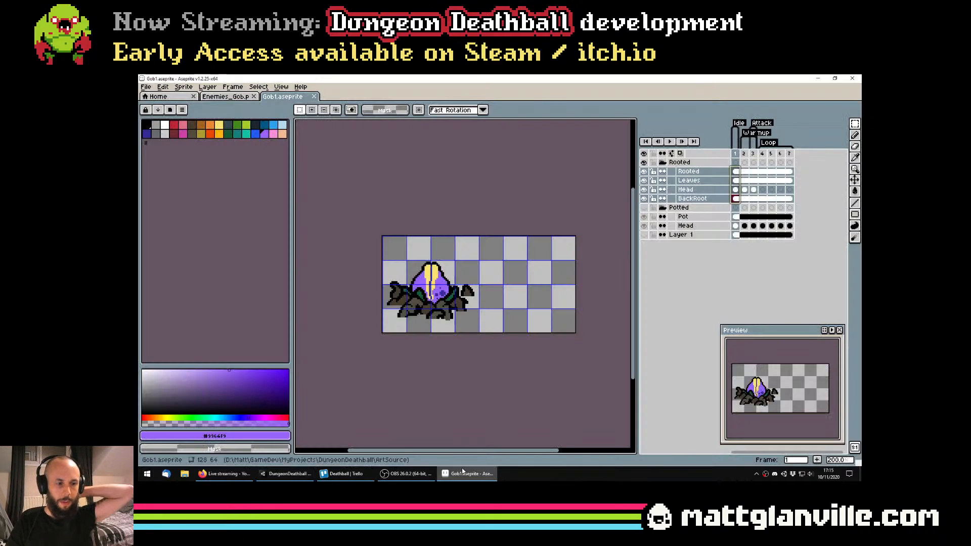
click(217, 97)
scroll(413, 264, up, 3)
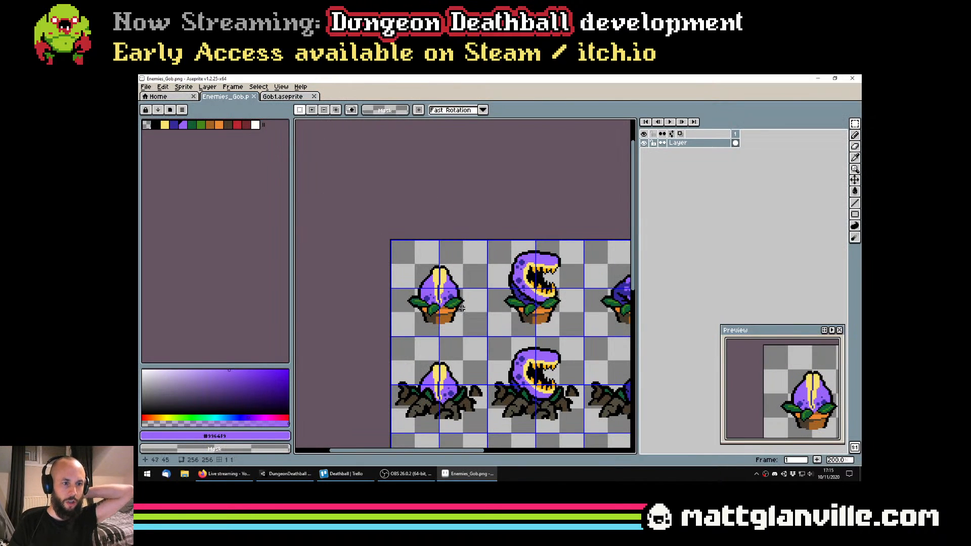
scroll(385, 261, down, 4)
scroll(396, 268, up, 3)
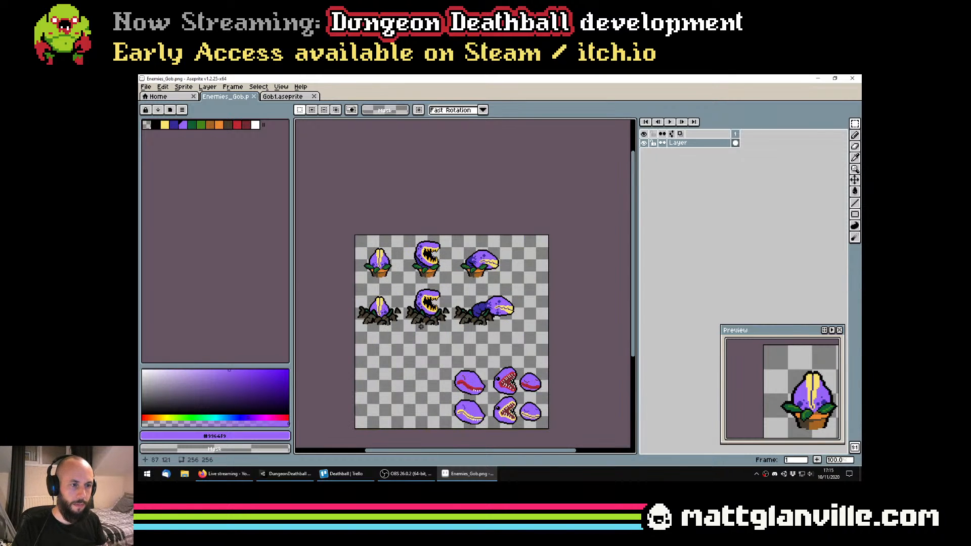
drag(434, 297, 450, 305)
scroll(450, 304, down, 1)
key(g)
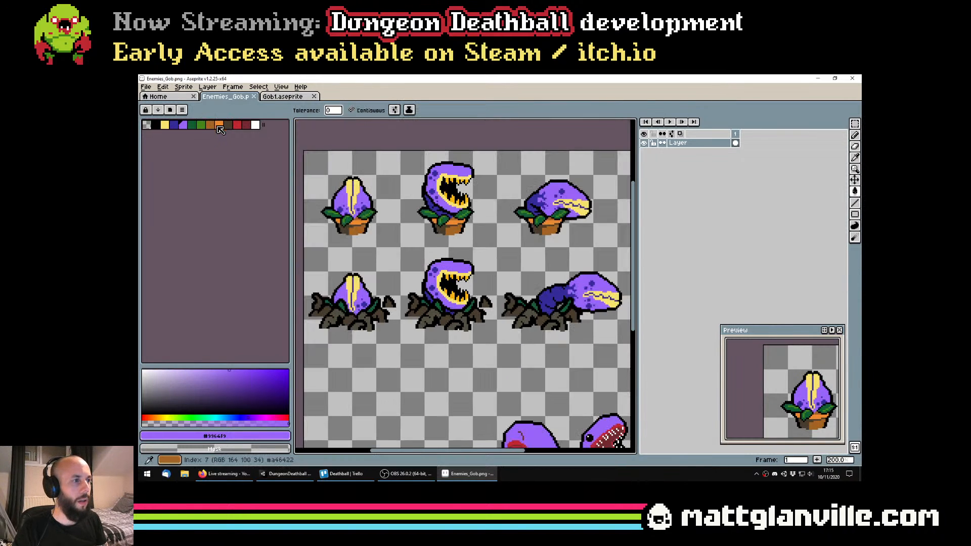
Load the ARNE32 palette for Enemies_Gob.png and hide the timeline
click(169, 109)
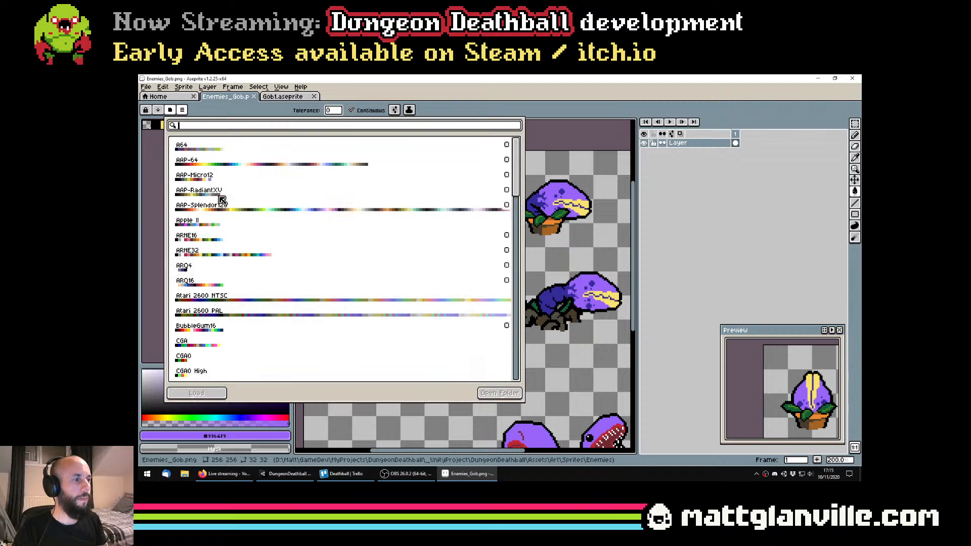
double_click(201, 257)
click(146, 247)
scroll(464, 276, up, 2)
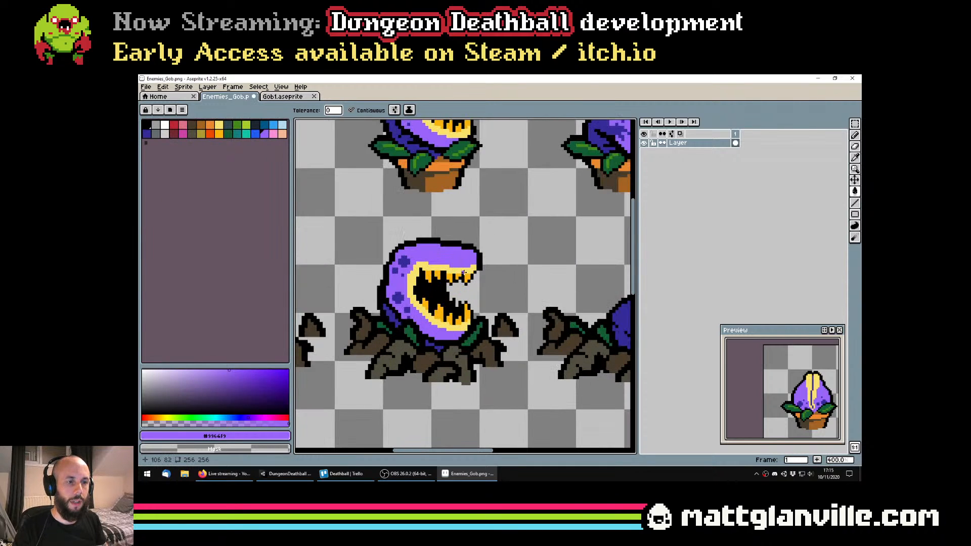
scroll(471, 276, down, 1)
key(Tab)
scroll(513, 284, down, 1)
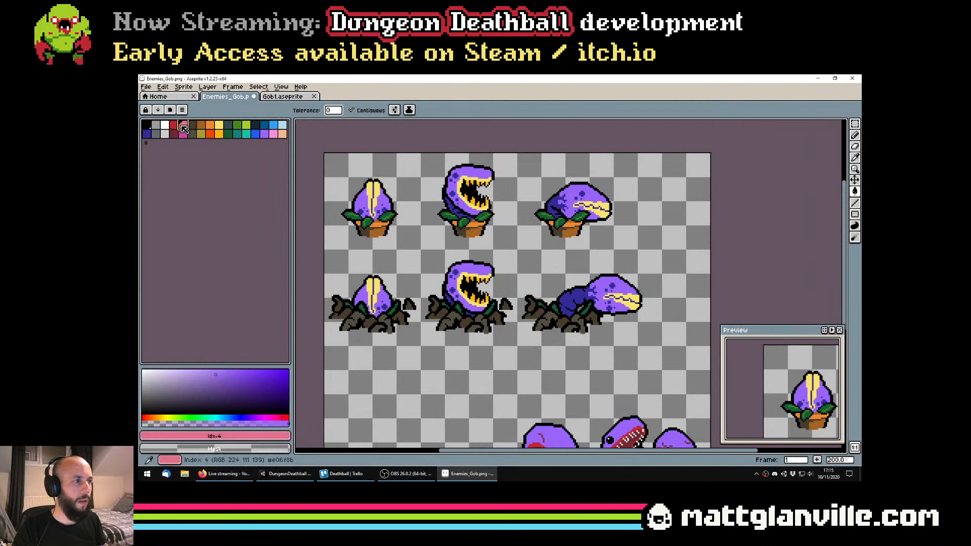
Try filling the teeth of the rooted plant's open-mouthed sprite with red from the palette
click(174, 125)
scroll(483, 280, up, 1)
click(460, 272)
scroll(464, 276, down, 1)
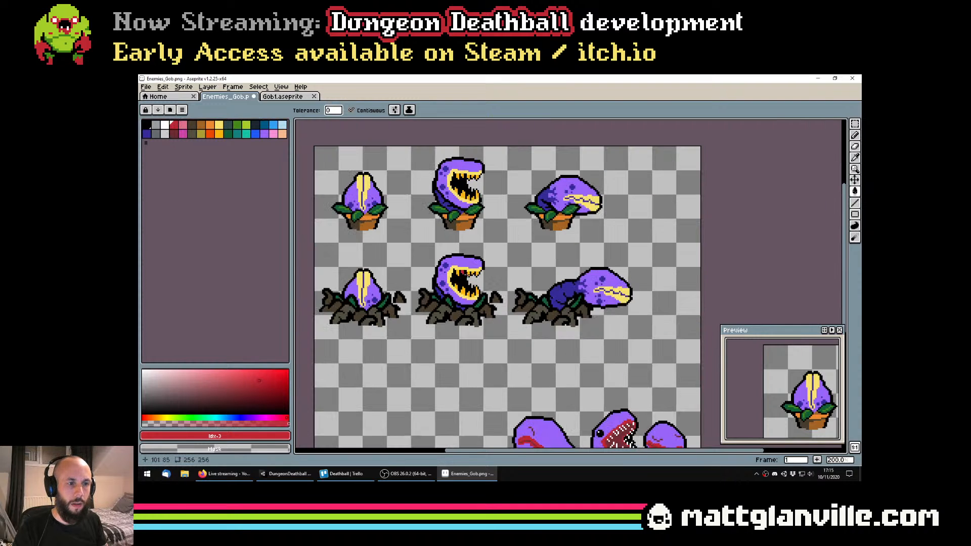
scroll(472, 276, up, 1)
key(ctrl+z)
scroll(484, 277, down, 2)
Select the row of rooted plant sprites, about 229 x 57 px, and recolour its teeth red with a non-contiguous fill
key(m)
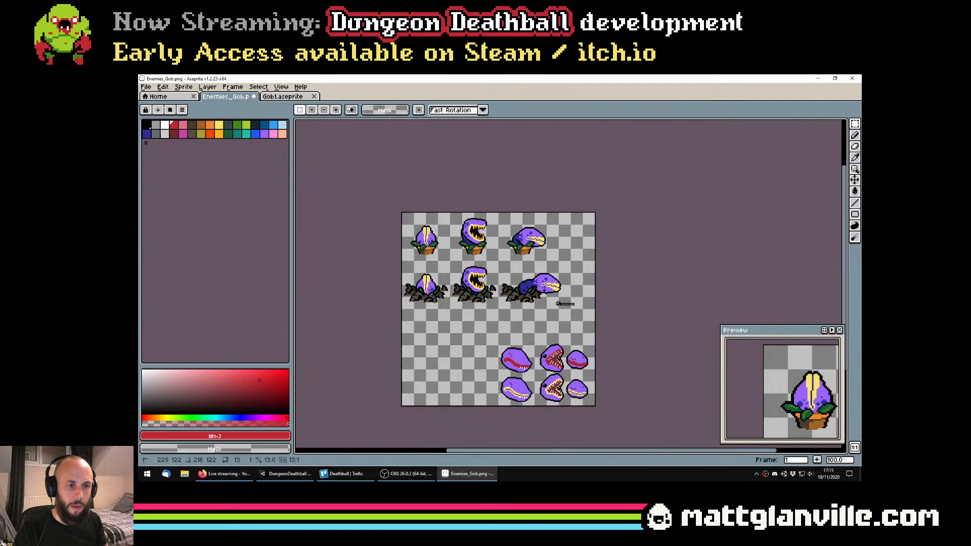
scroll(370, 259, up, 2)
key(g)
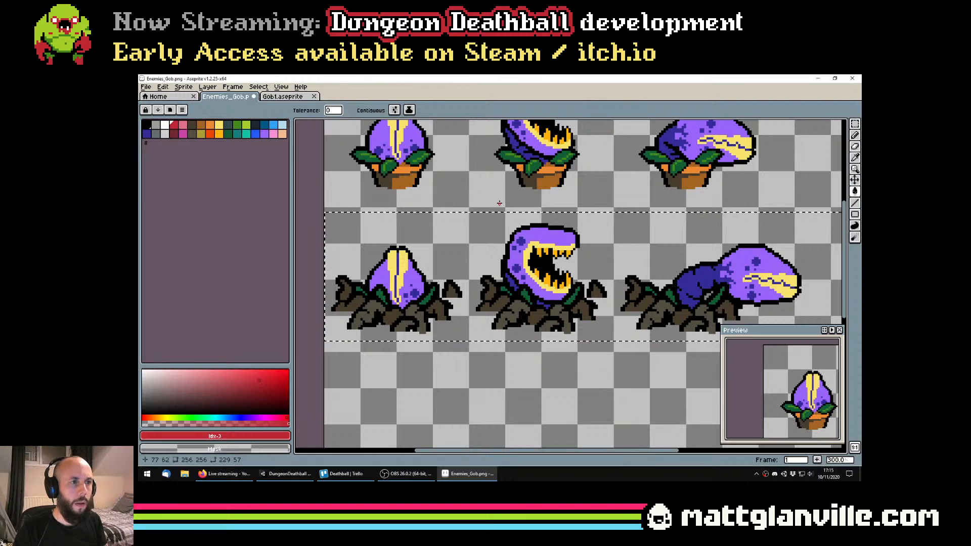
scroll(556, 256, down, 2)
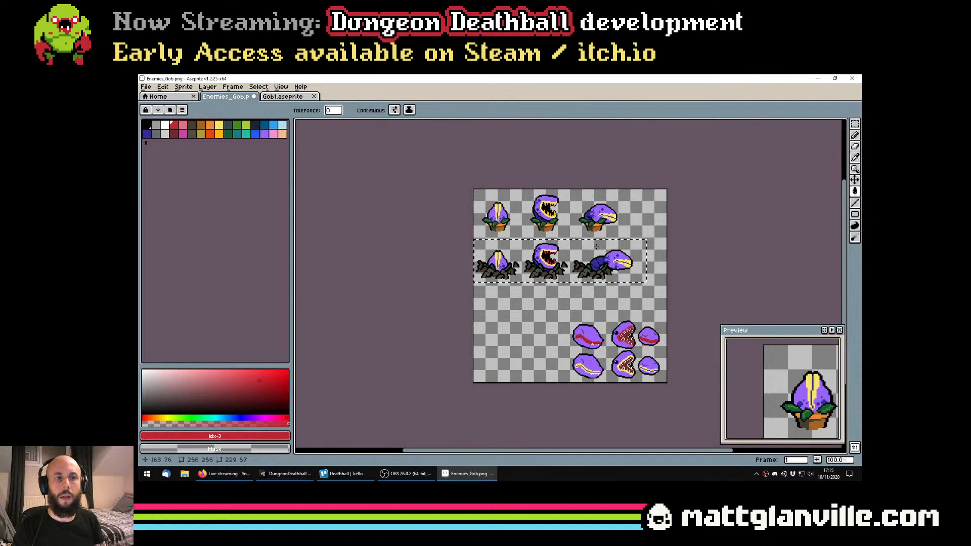
scroll(594, 245, up, 2)
Recolour the pale yellow lips of the selected rooted plant sprites with amber #fab40b, keeping the row selection and red teeth
click(218, 133)
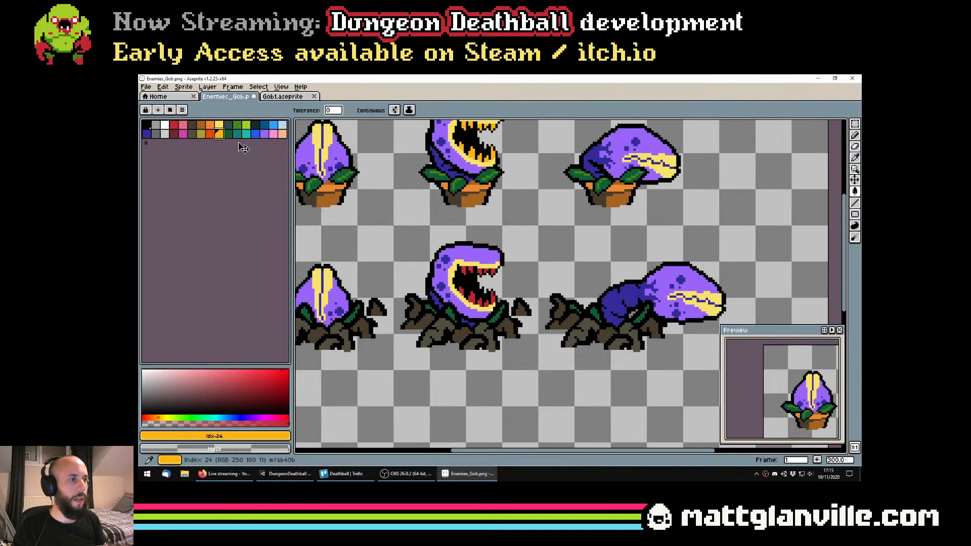
key(v)
scroll(552, 276, down, 1)
key(ctrl+z)
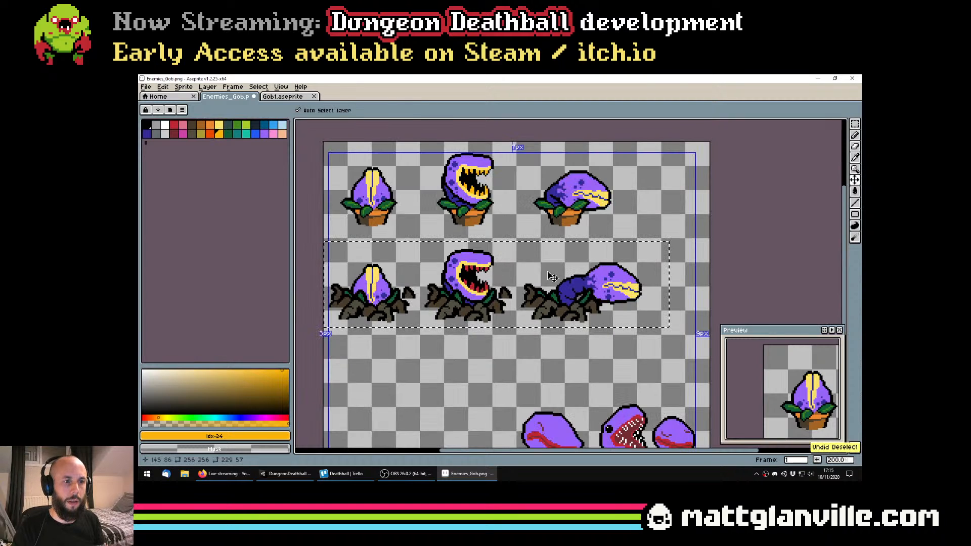
key(ctrl+z)
key(ctrl+y)
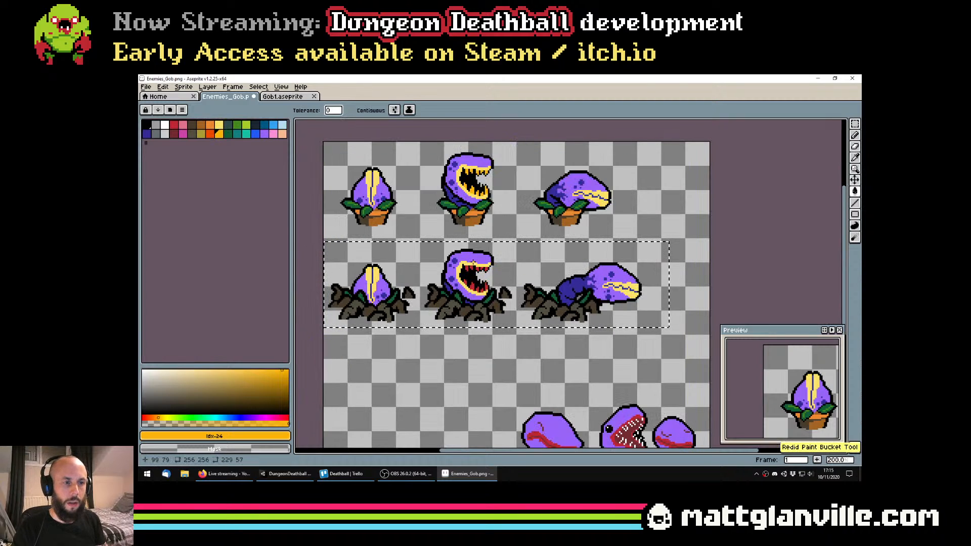
scroll(470, 261, down, 1)
scroll(467, 260, up, 2)
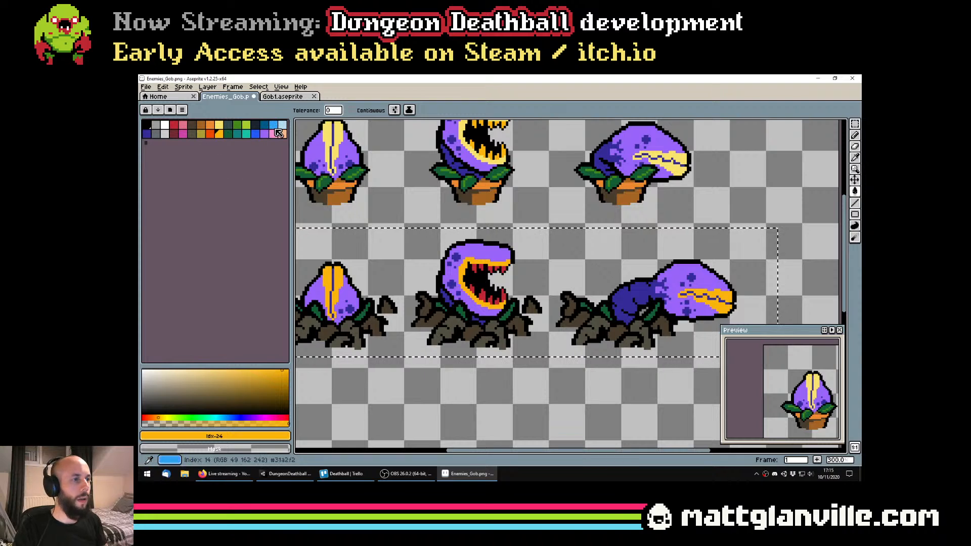
Try recolouring the purple heads of the selected rooted plant sprites pink, palette index 30
click(274, 134)
click(488, 254)
scroll(488, 254, down, 1)
key(ctrl+z)
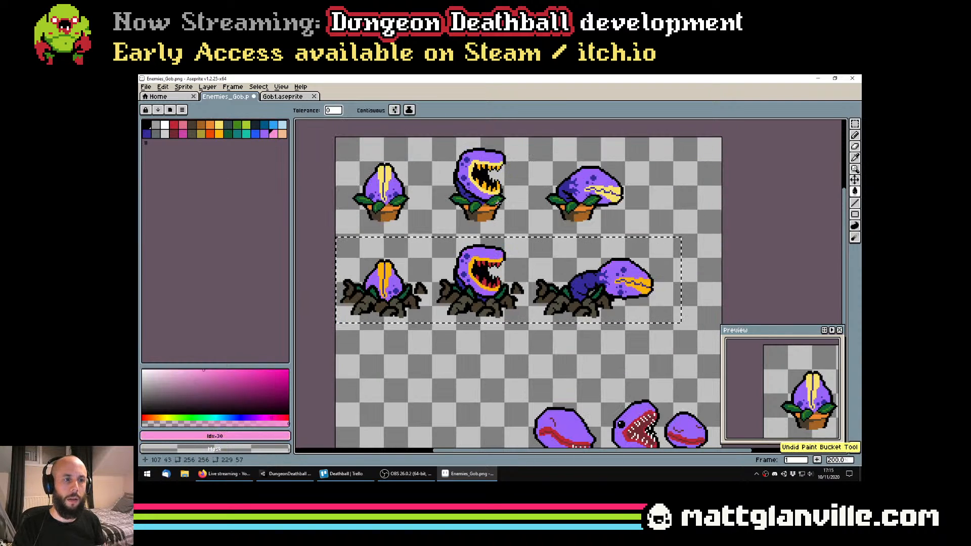
Recolour the purple heads of the selected rooted plant sprites orange-red, palette index 23
click(210, 133)
scroll(493, 255, down, 1)
click(493, 255)
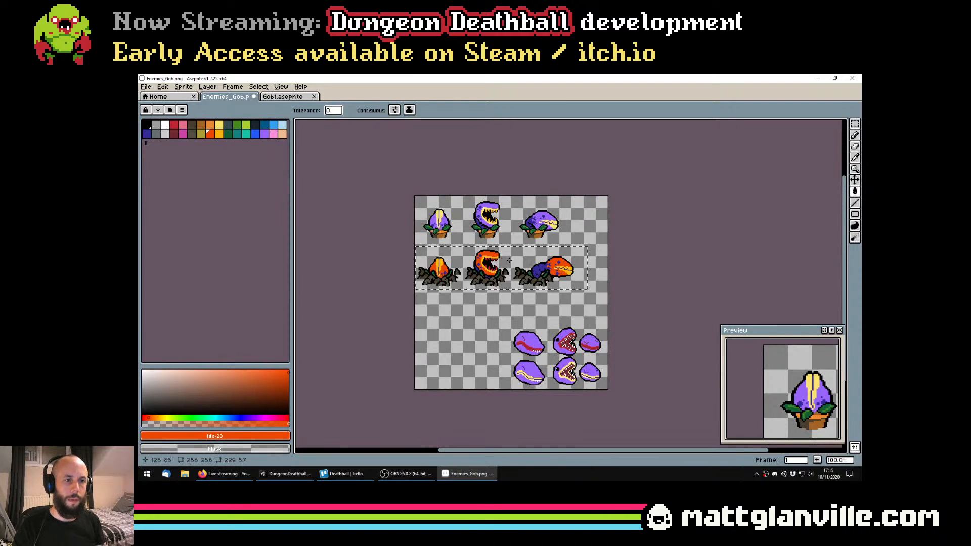
Recolour the dark blue spots and stems of the selected rooted plant sprites dark red, palette index 19
scroll(540, 280, up, 2)
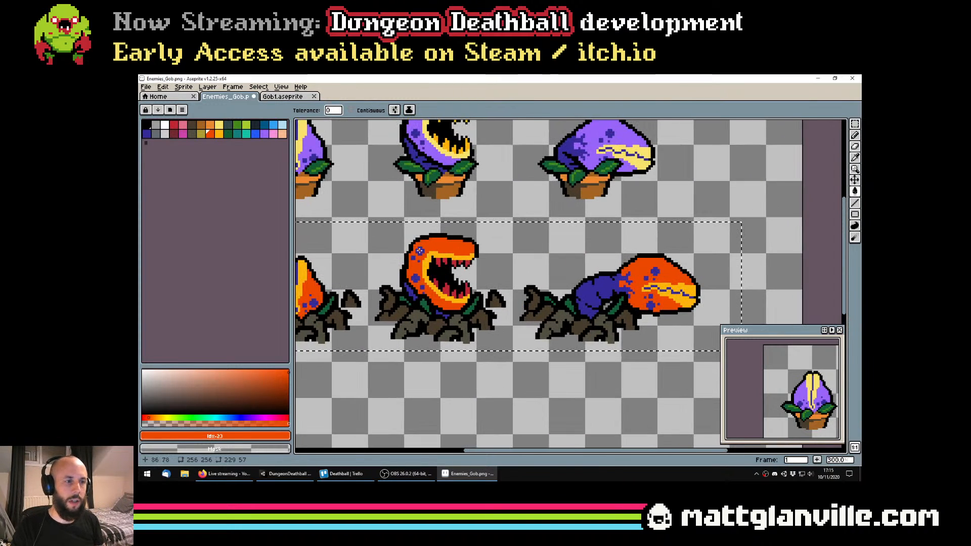
click(174, 134)
click(602, 298)
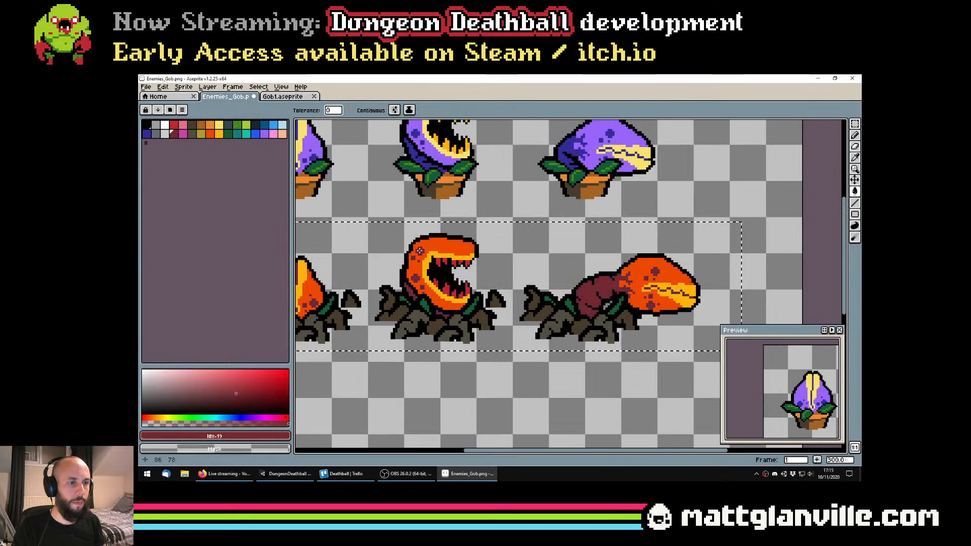
scroll(437, 281, down, 1)
scroll(455, 267, down, 1)
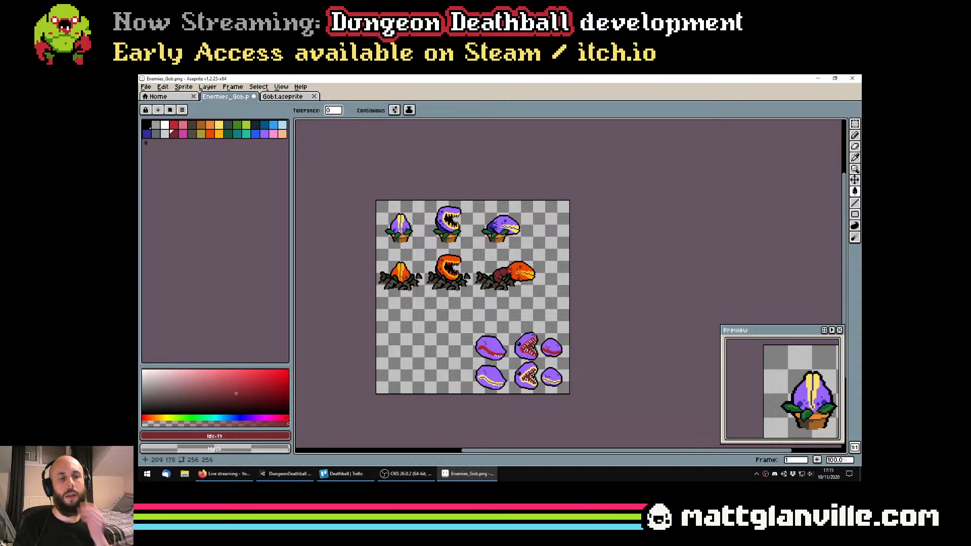
Undo the recolours of the rooted plants' spots, stems, heads, lips and teeth, keeping their row selected
click(224, 473)
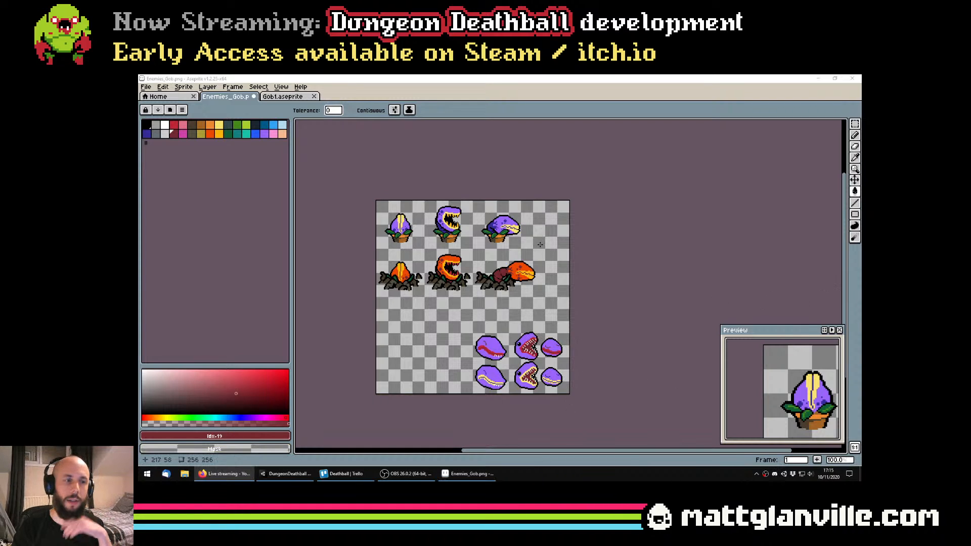
drag(538, 250, 556, 254)
scroll(502, 242, up, 1)
key(ctrl+z)
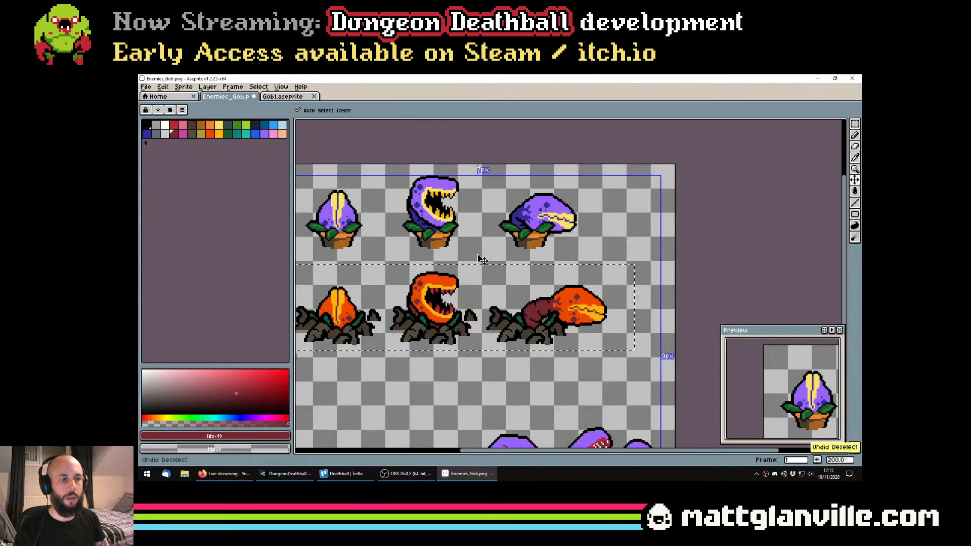
key(ctrl+z)
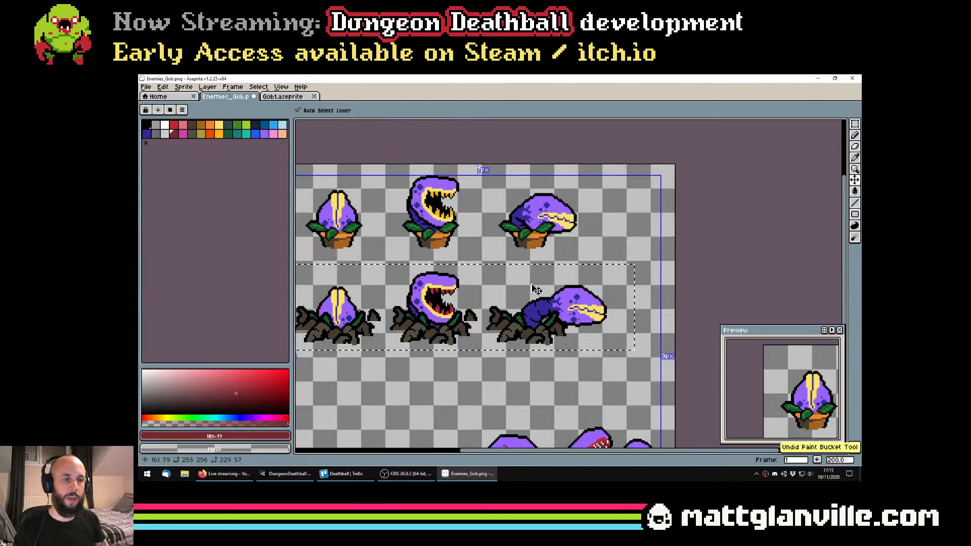
scroll(412, 290, up, 1)
scroll(452, 301, down, 1)
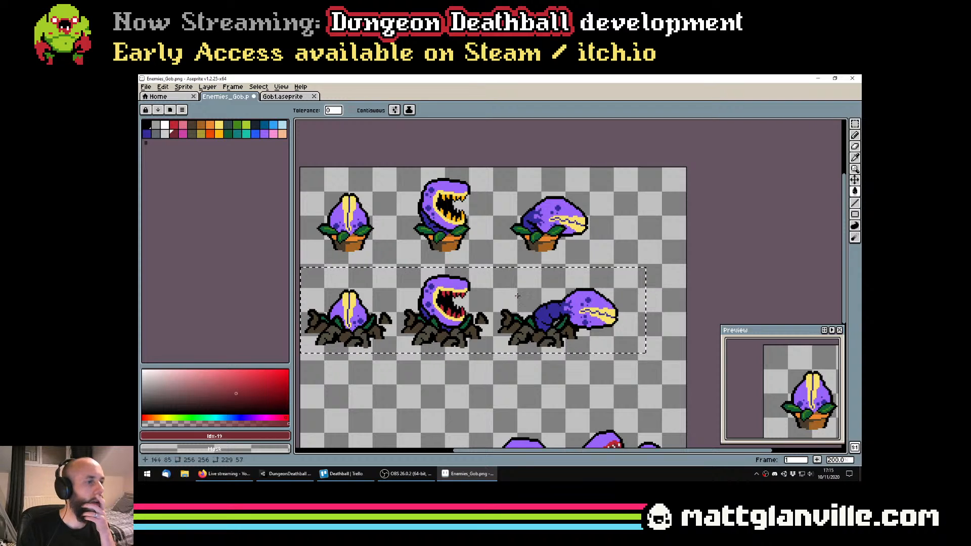
drag(517, 296, 533, 294)
key(ctrl)
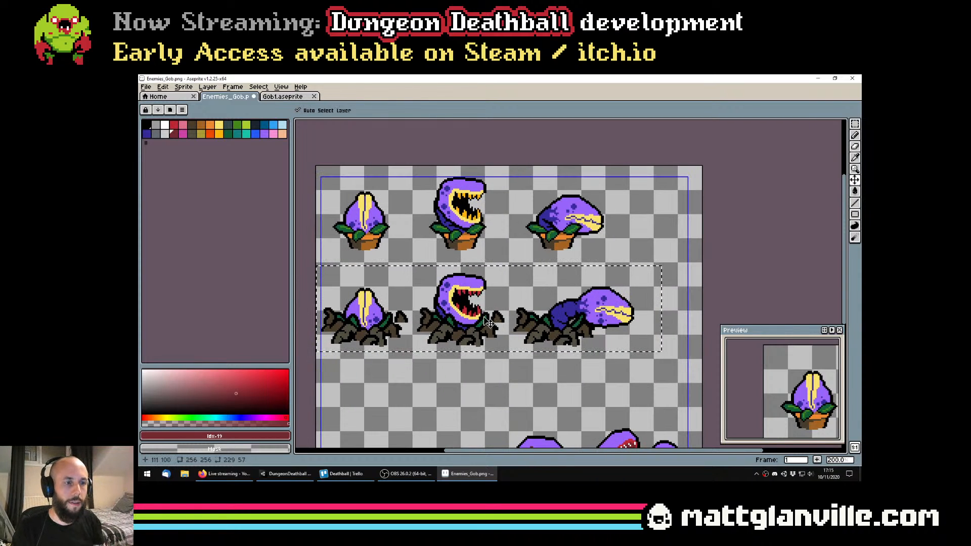
scroll(446, 309, up, 1)
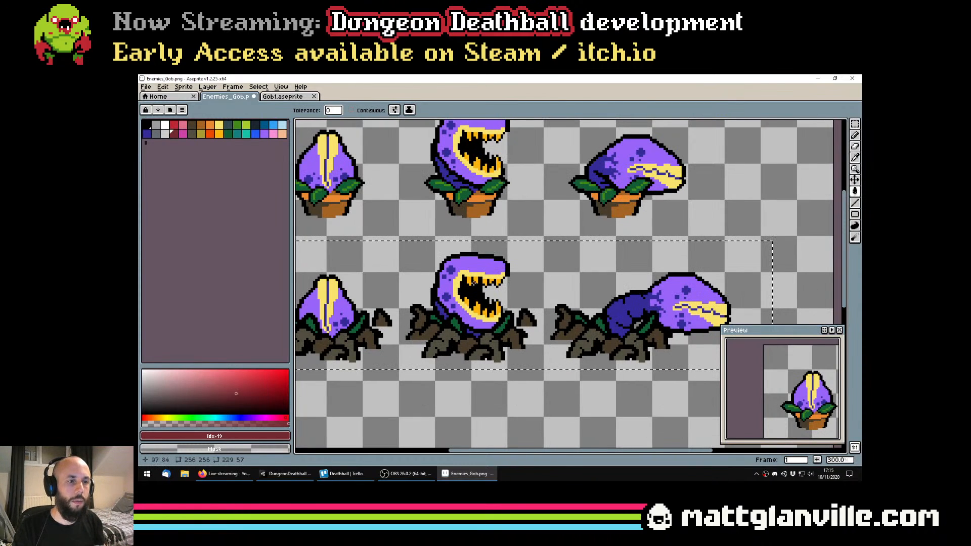
scroll(523, 293, down, 1)
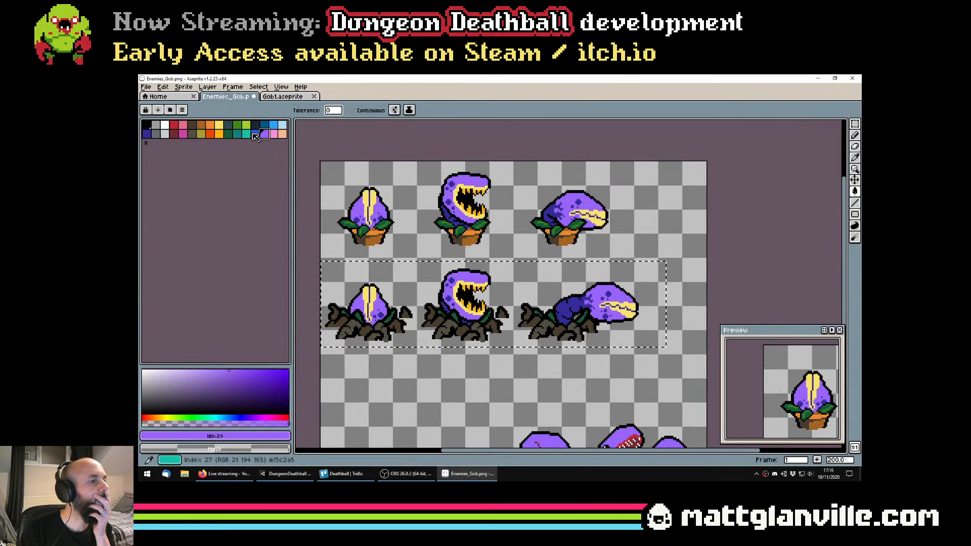
Try recolouring the selected rooted plants' stems and spots dark navy, palette index 12, and their heads dark blue, index 16
click(254, 125)
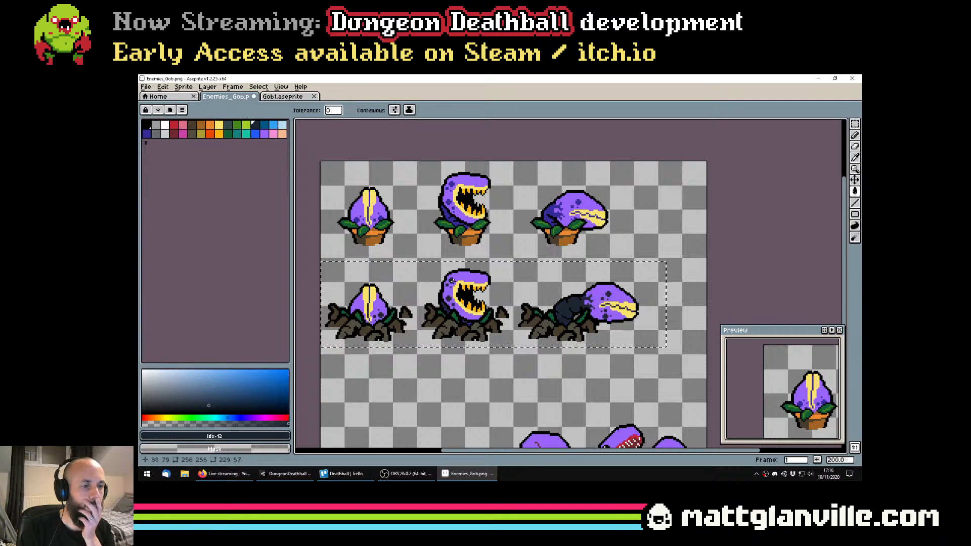
scroll(502, 294, down, 1)
scroll(541, 293, up, 1)
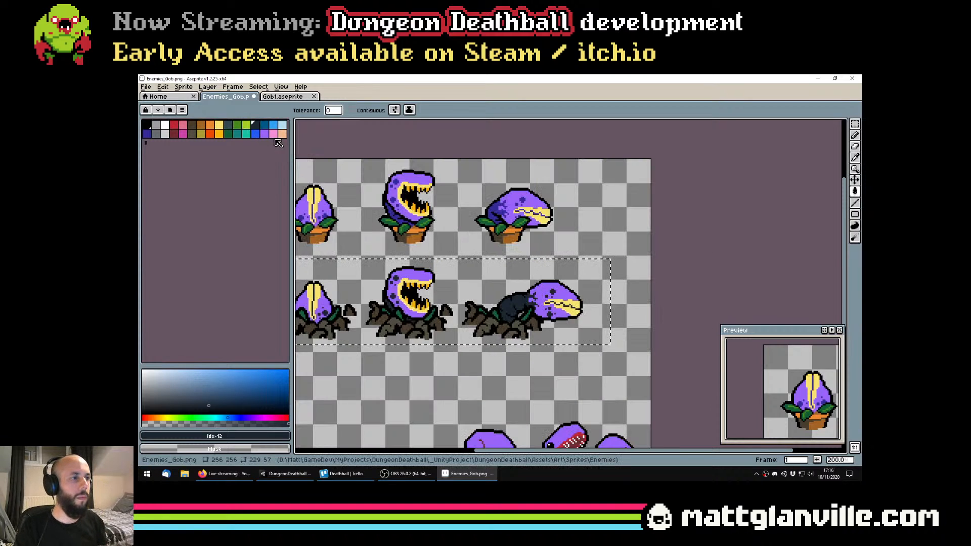
click(264, 134)
click(146, 134)
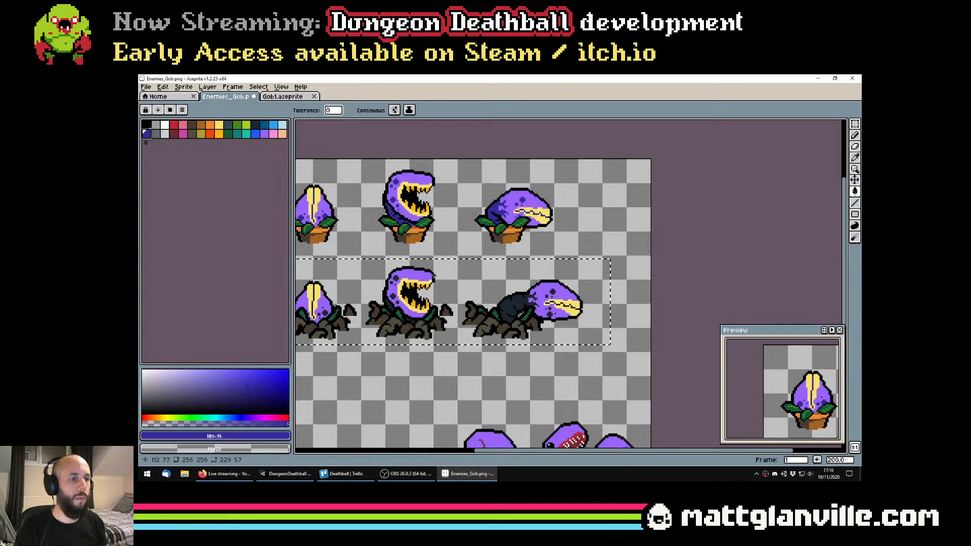
click(423, 278)
scroll(436, 279, down, 1)
scroll(424, 271, up, 1)
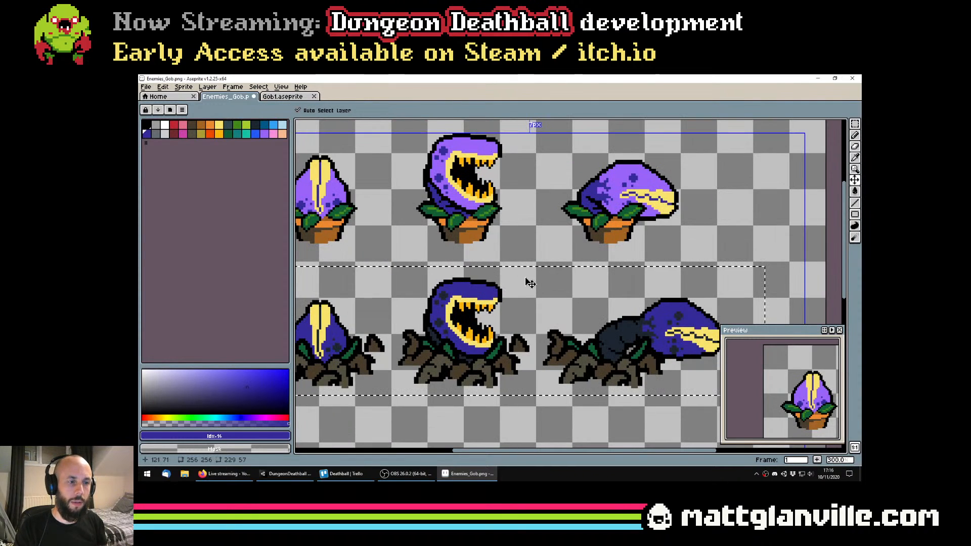
key(ctrl+z)
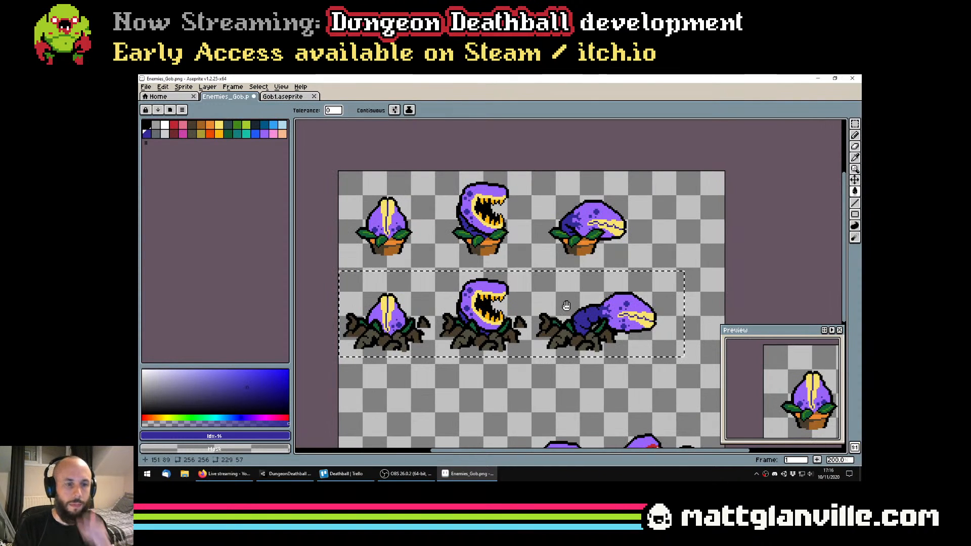
Try recolouring the pale yellow lips of the selected rooted plant sprites red, palette index 3
drag(566, 305, 547, 300)
click(173, 125)
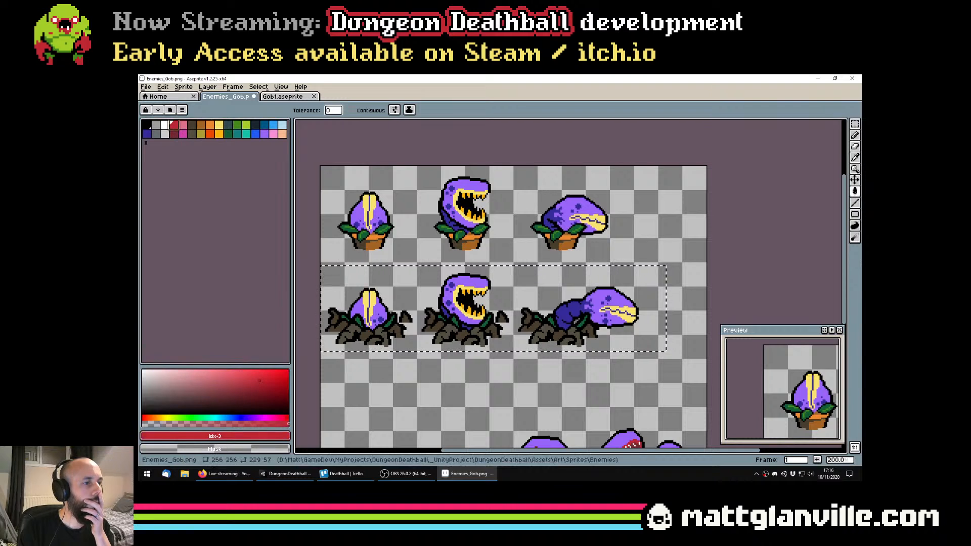
click(370, 297)
key(ctrl+z)
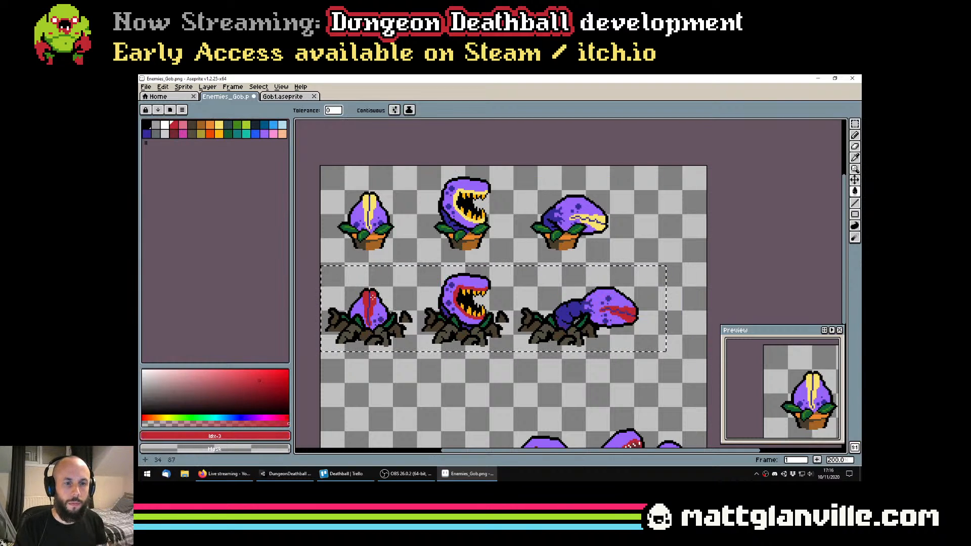
scroll(371, 298, down, 1)
scroll(386, 307, up, 2)
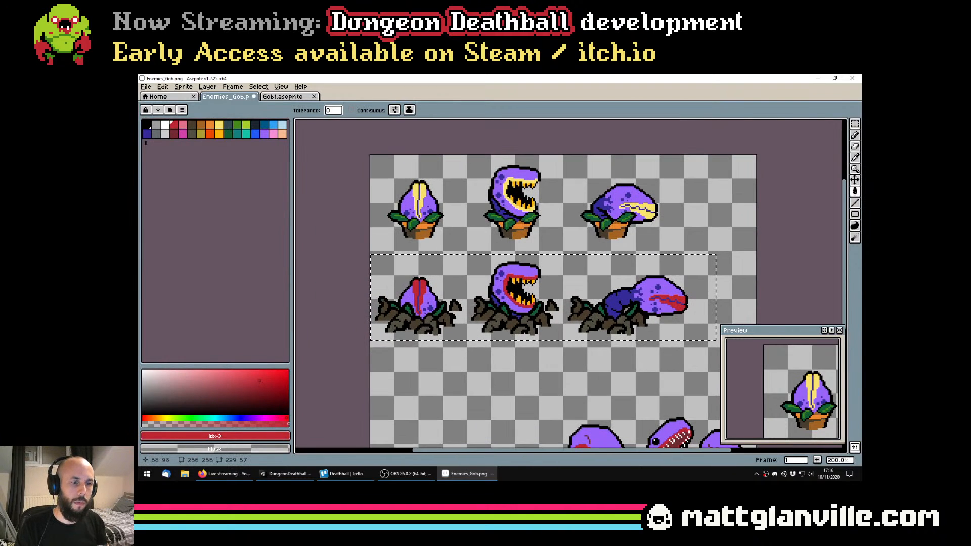
key(ctrl+z)
Try recolouring the dark blue spots and stems of the selected rooted plant sprites red, palette index 3
click(439, 318)
scroll(538, 314, down, 2)
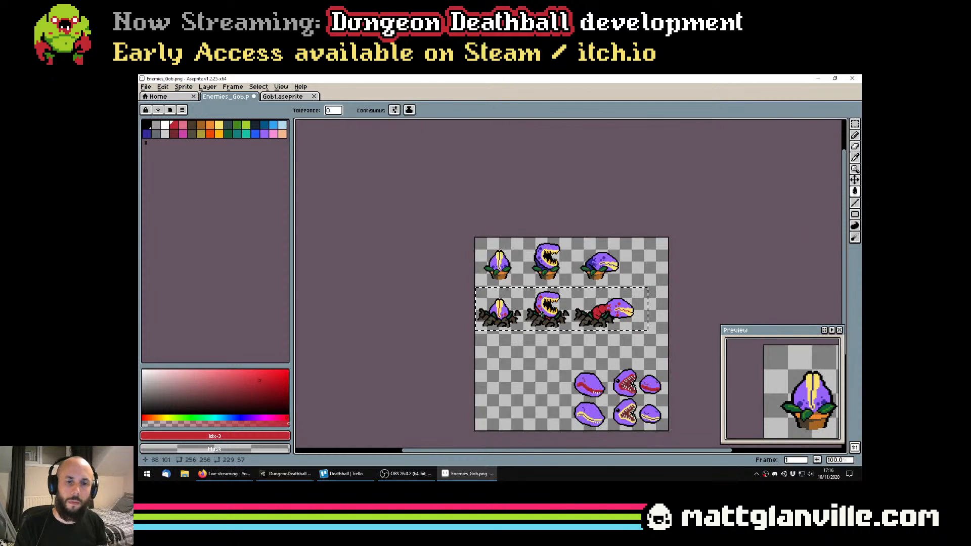
drag(622, 321, 530, 314)
key(ctrl+d)
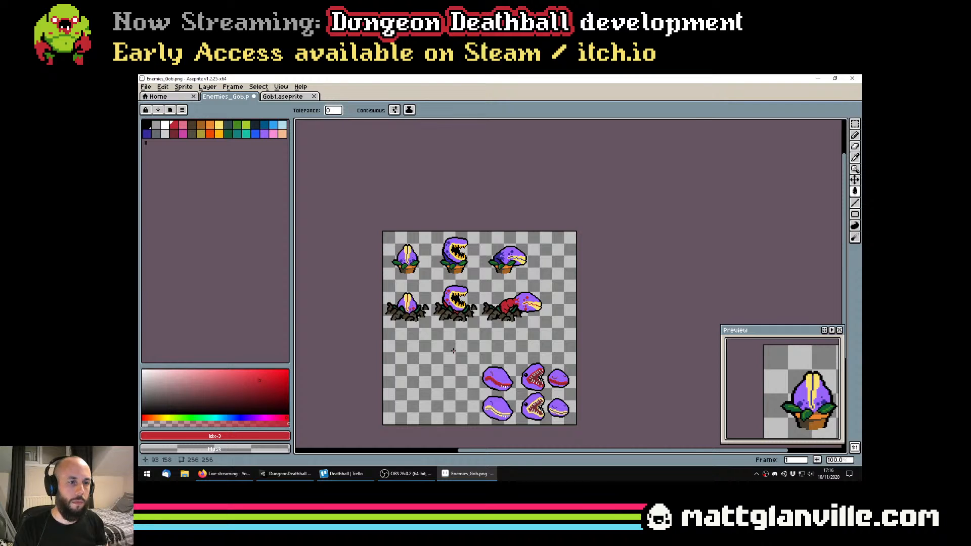
scroll(453, 351, up, 1)
key(ctrl+z)
key(ctrl+z)
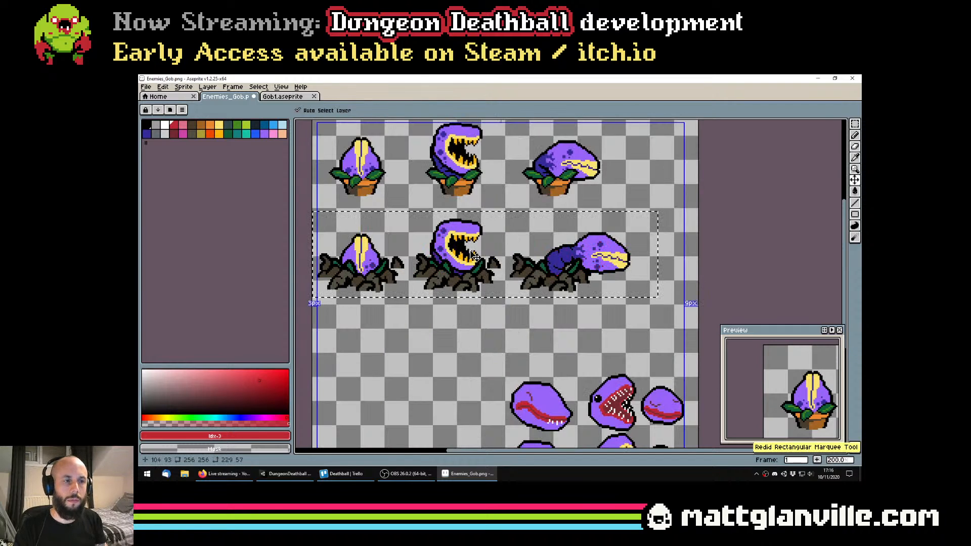
Try recolouring the pale yellow lips of the selected rooted plant sprites dark red, palette index 19
key(g)
click(462, 240)
key(ctrl+z)
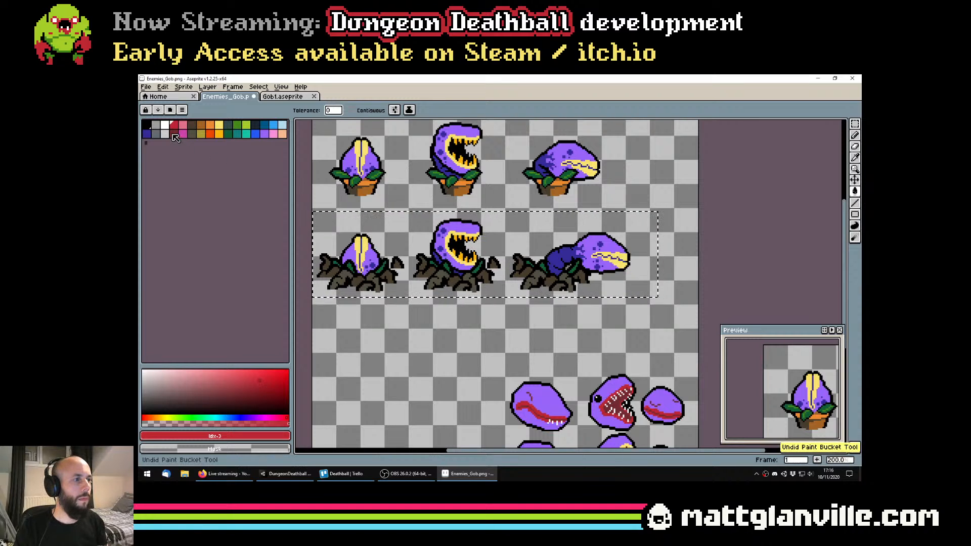
click(174, 134)
click(358, 245)
scroll(356, 245, down, 1)
drag(409, 286, 450, 305)
key(ctrl)
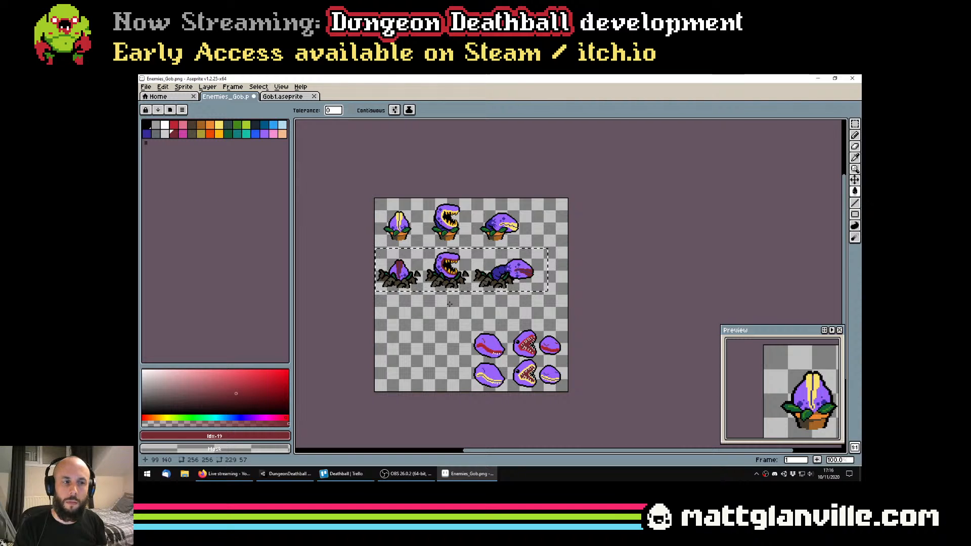
key(ctrl+d)
scroll(406, 286, up, 2)
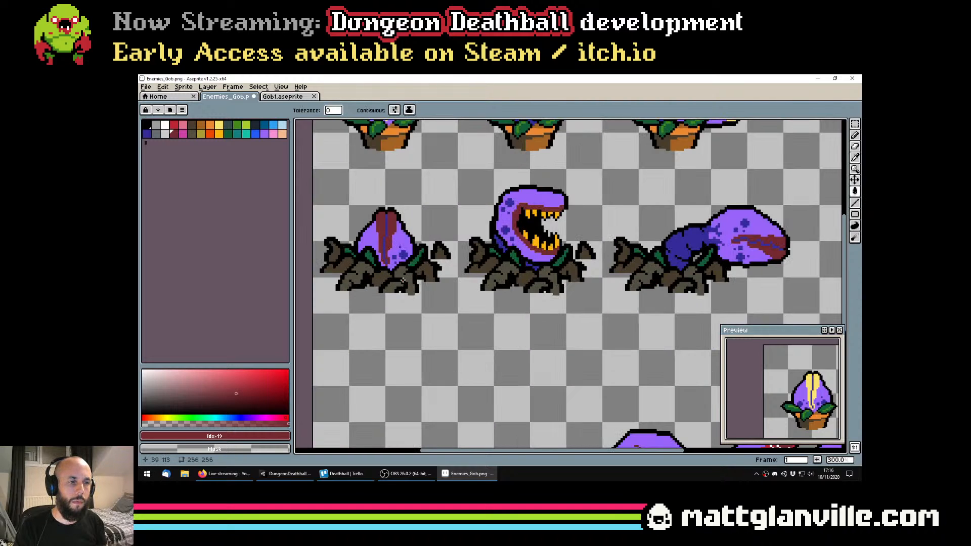
drag(587, 239, 484, 276)
scroll(602, 278, down, 1)
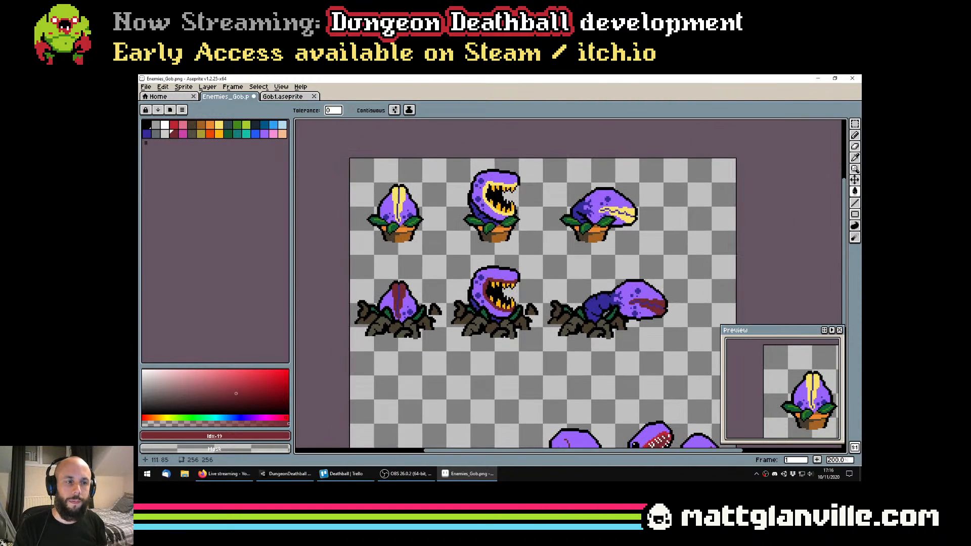
key(ctrl+z)
key(ctrl+z)
scroll(389, 315, up, 1)
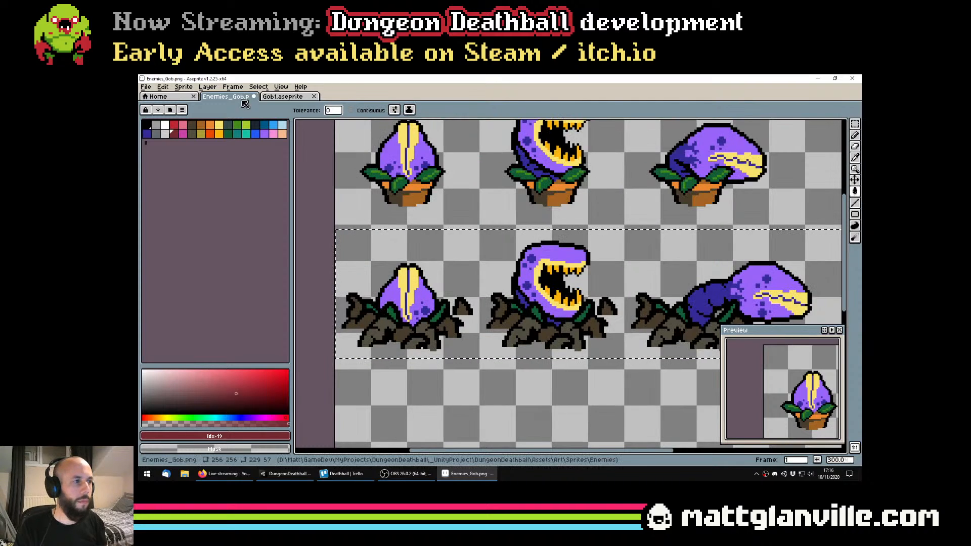
Try recolouring the lips of the selected rooted plant sprites dark brown, palette index 5, and black, index 0
click(197, 128)
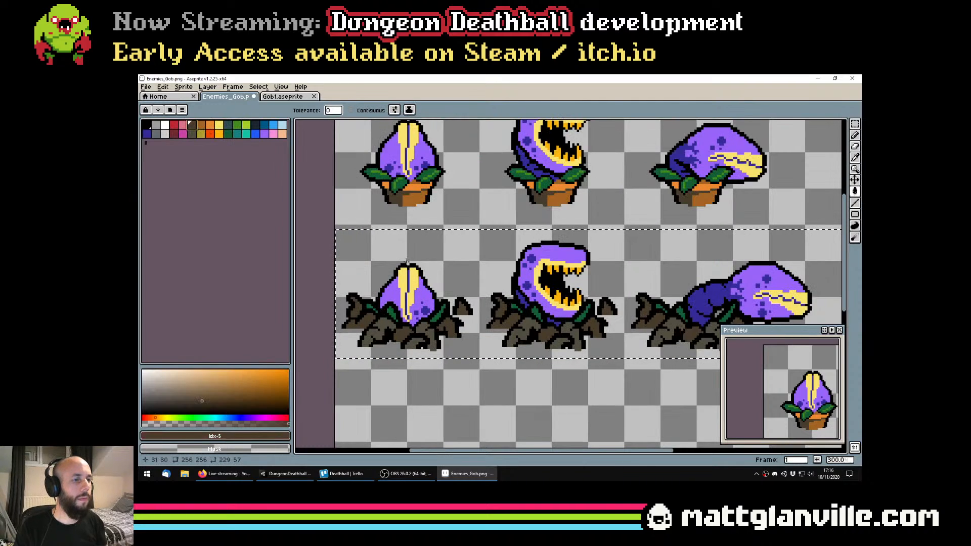
click(404, 272)
scroll(404, 272, down, 2)
key(ctrl+z)
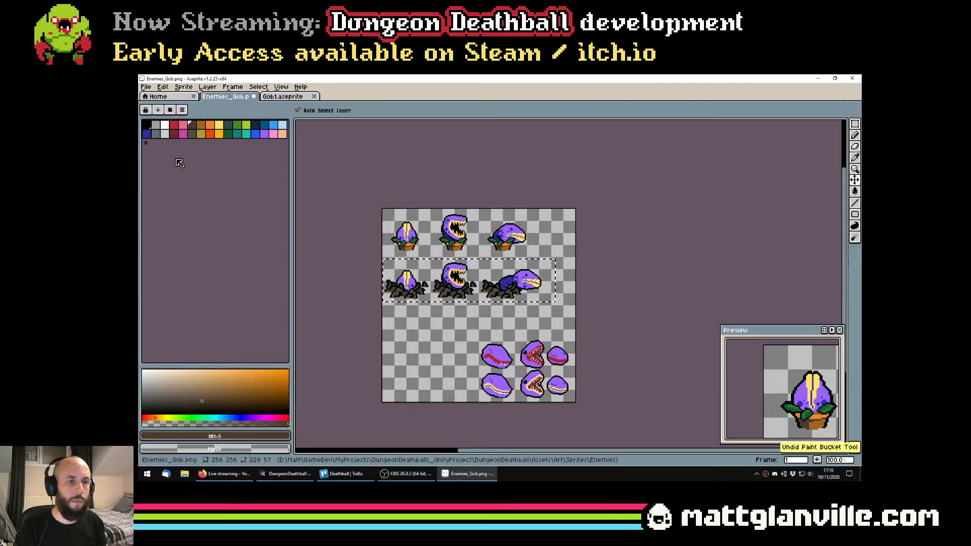
click(147, 125)
scroll(382, 269, up, 2)
scroll(568, 332, down, 2)
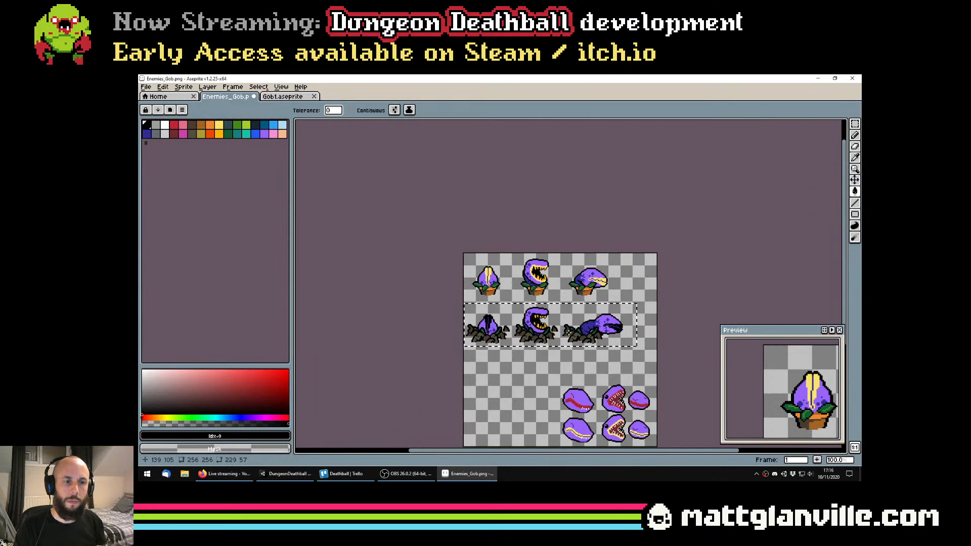
scroll(588, 335, up, 1)
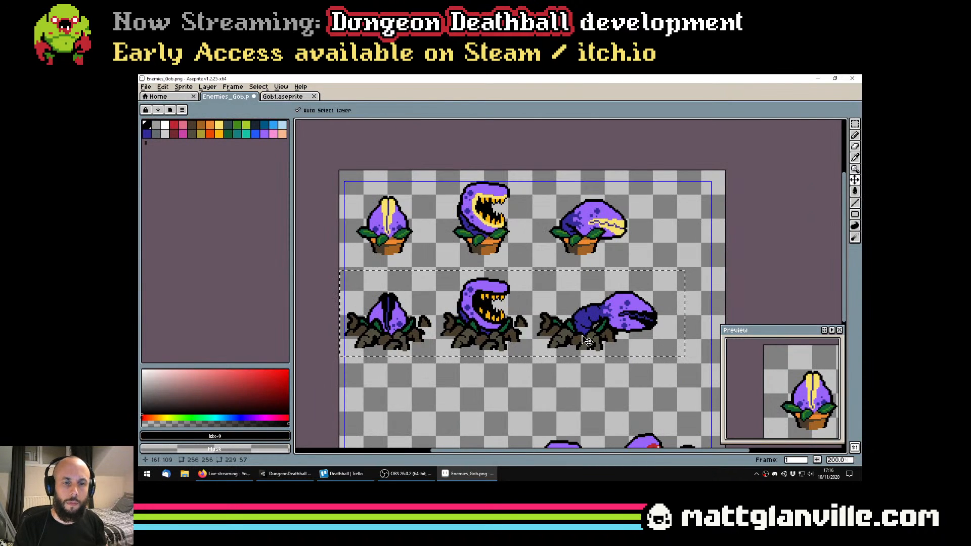
Try magenta, palette index 20, on the heads and separately on the lips of the selected rooted plant sprites
click(183, 135)
click(401, 312)
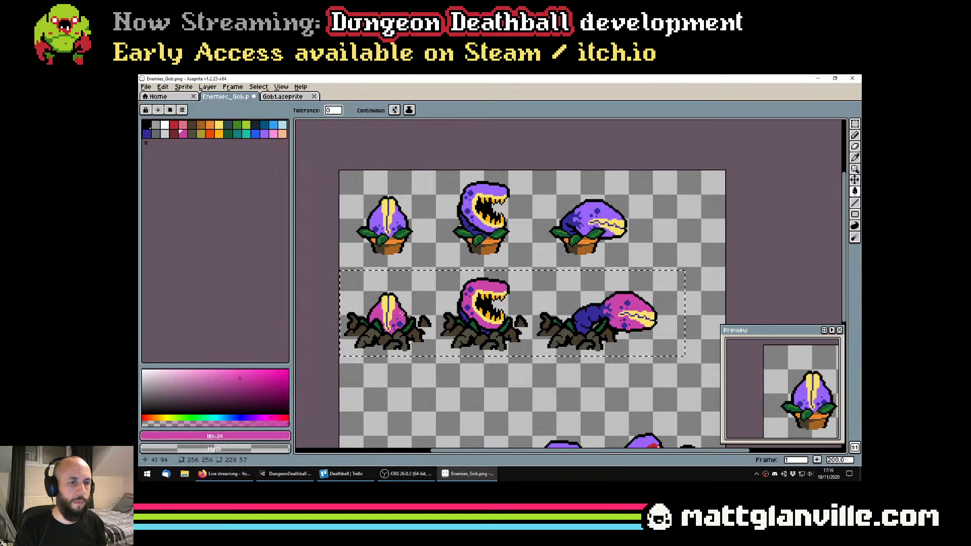
scroll(402, 313, down, 1)
scroll(434, 312, up, 1)
key(ctrl+z)
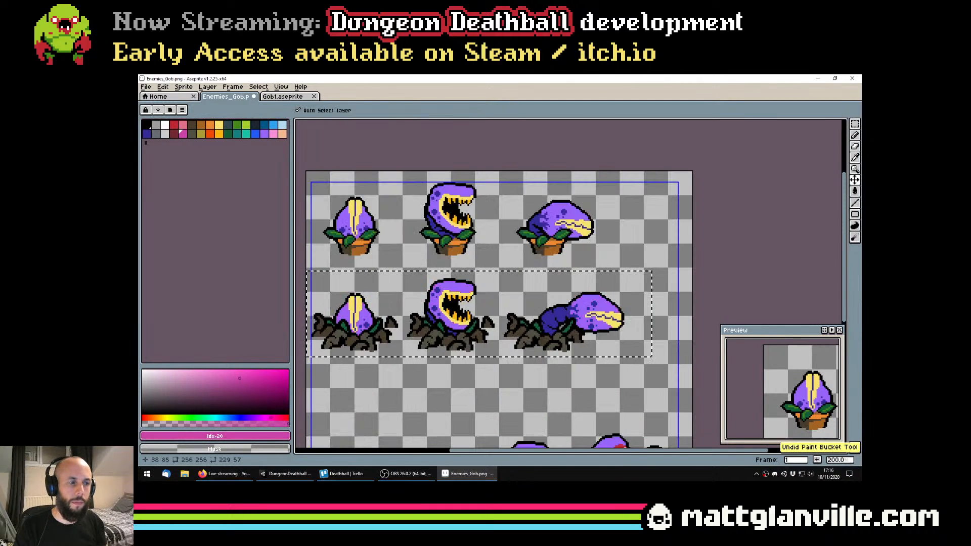
click(360, 304)
scroll(372, 306, down, 1)
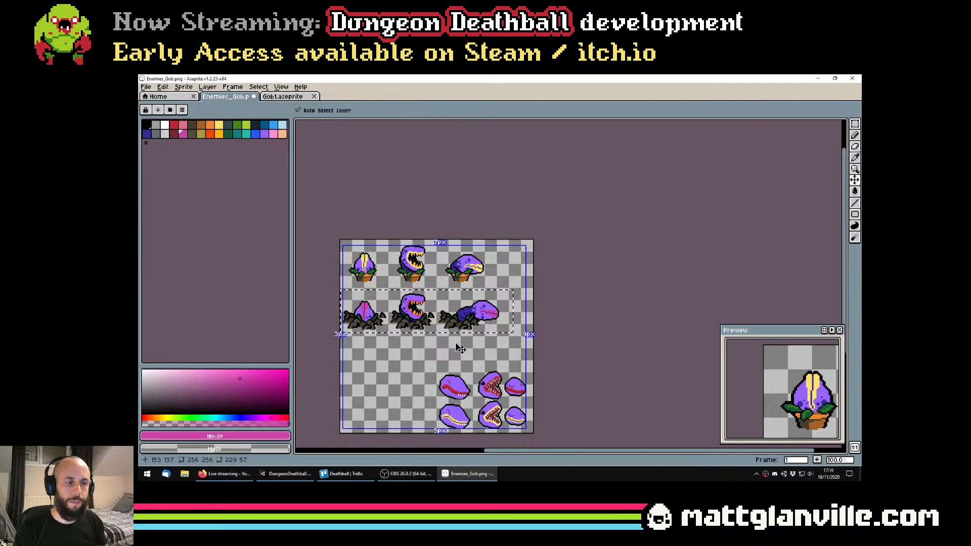
key(ctrl+z)
Try recolouring the pale yellow lips of the selected rooted plant sprites orange-red, palette index 23
click(219, 133)
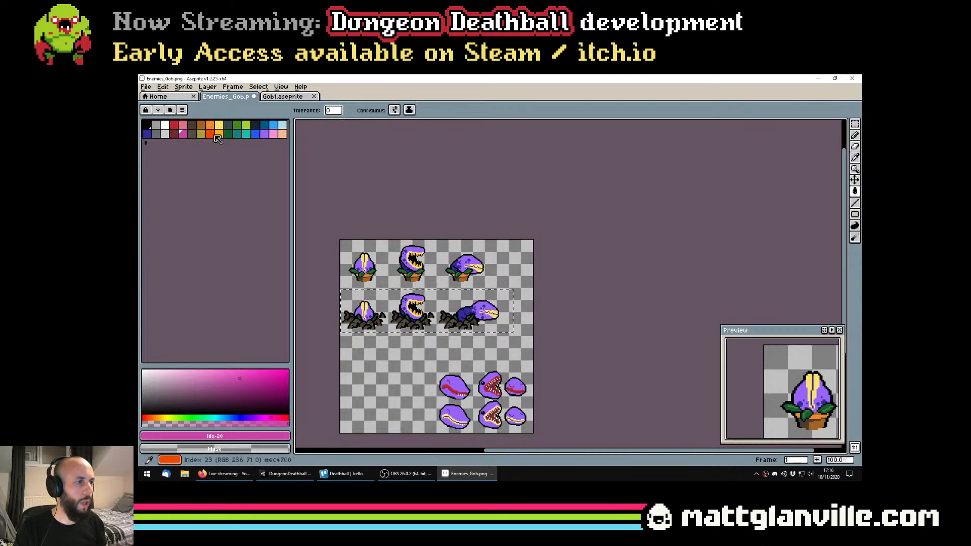
click(212, 135)
click(365, 305)
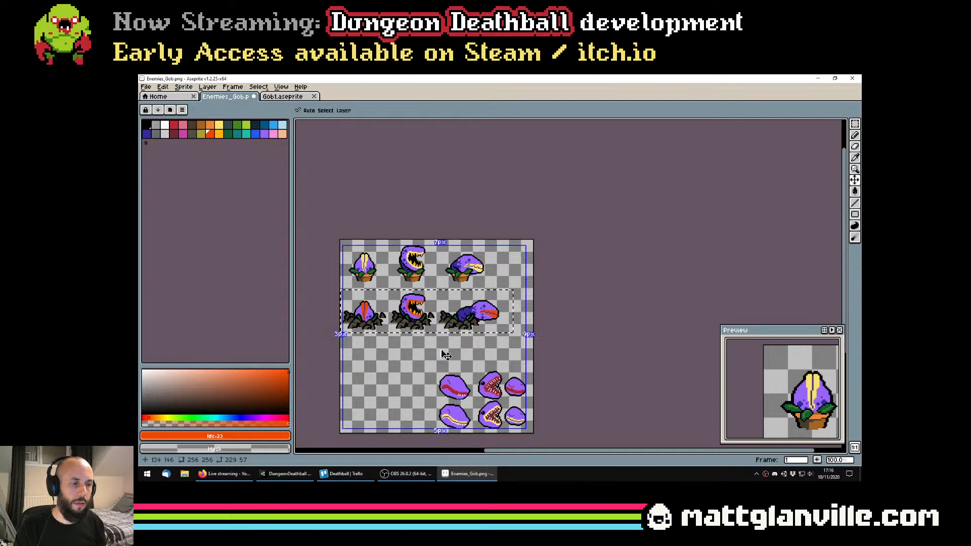
key(ctrl+z)
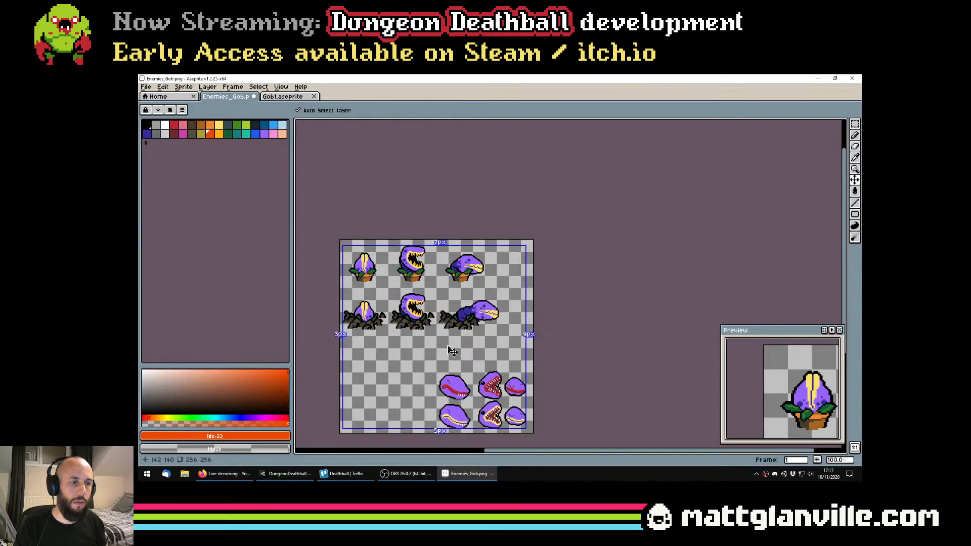
Save Enemies_Gob.png with the rooted plants in their original purple and yellow colours
key(ctrl+s)
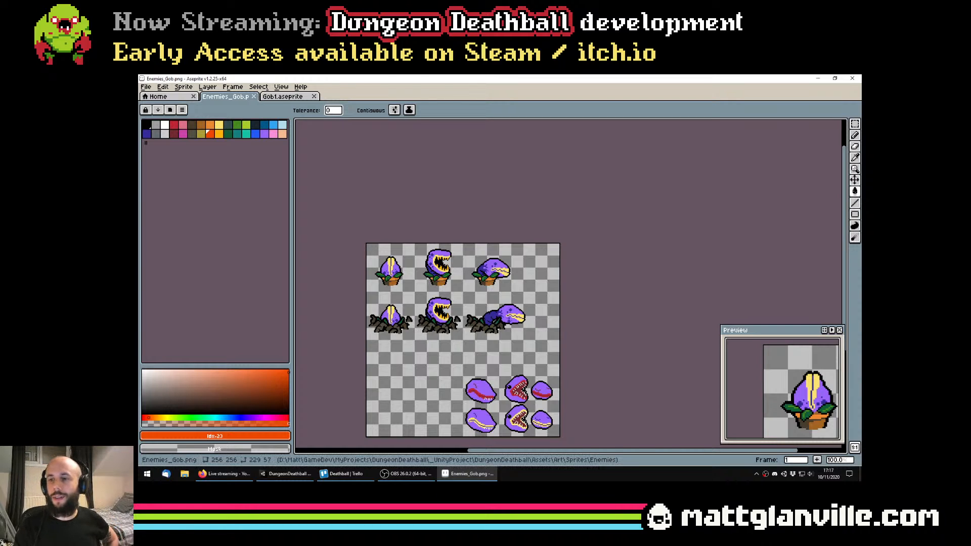
scroll(415, 283, up, 1)
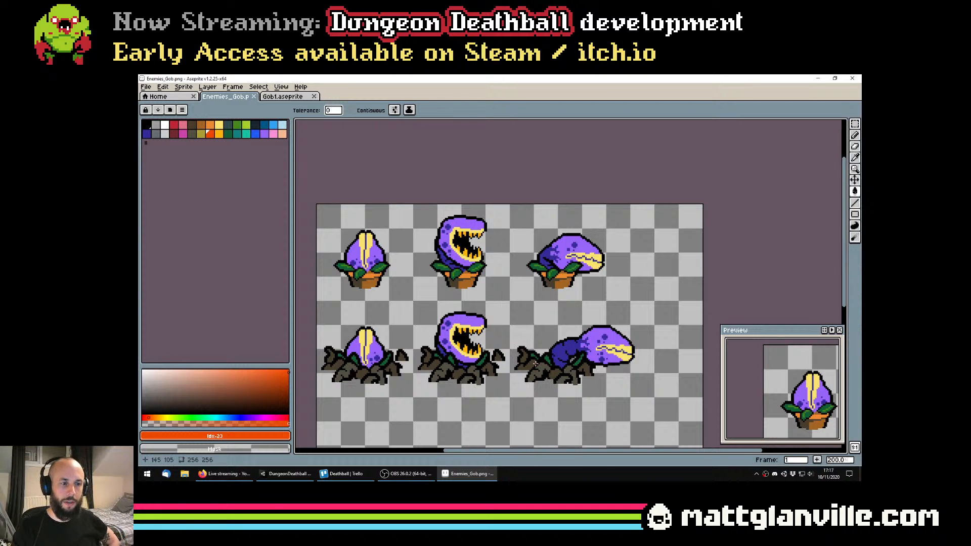
Try a black pencil touch-up at the base of the stretched rooted plant
drag(515, 354, 515, 334)
scroll(554, 350, up, 1)
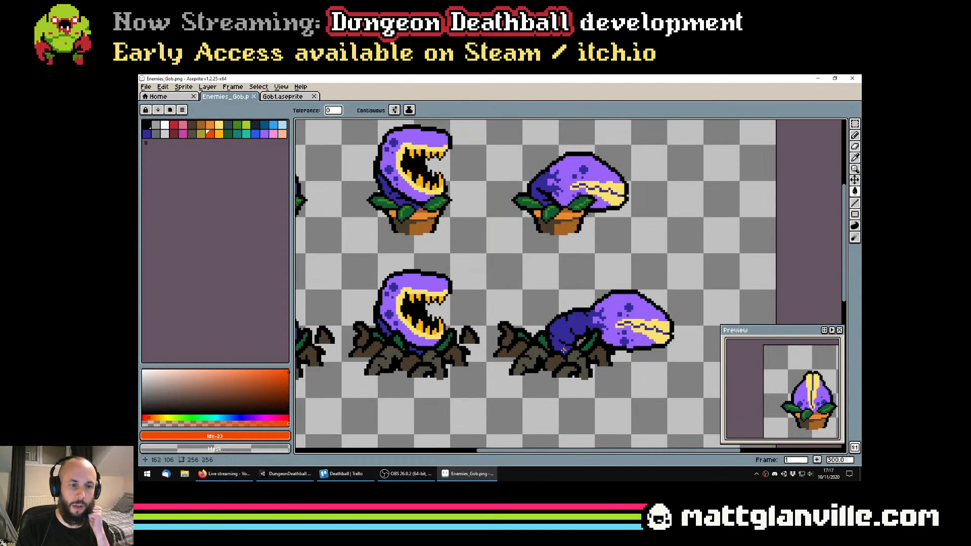
scroll(576, 350, down, 1)
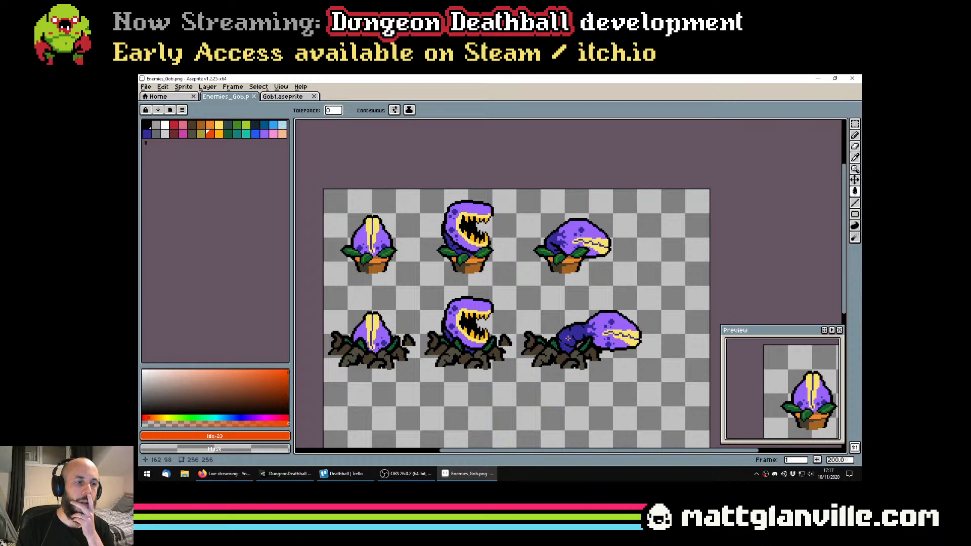
scroll(584, 364, up, 1)
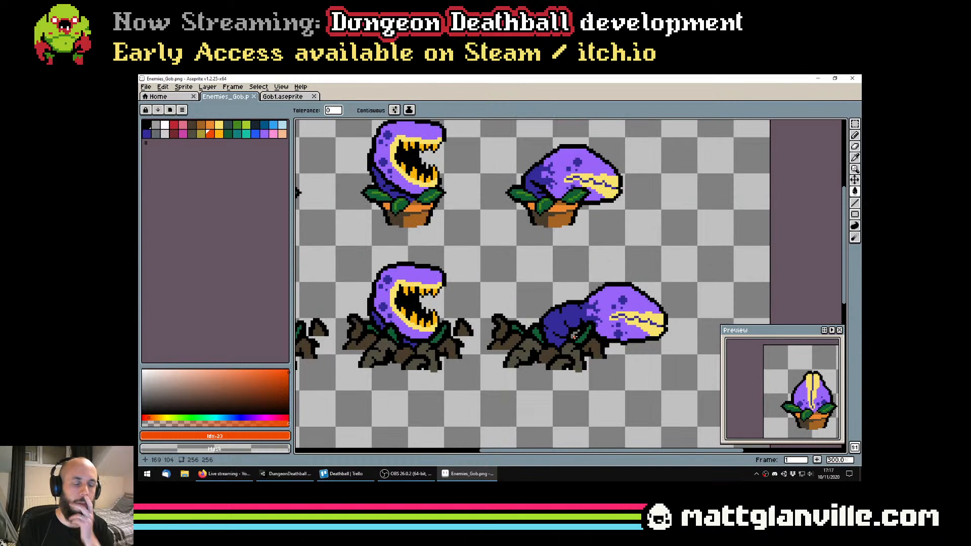
scroll(574, 335, up, 2)
key(b)
scroll(573, 336, down, 4)
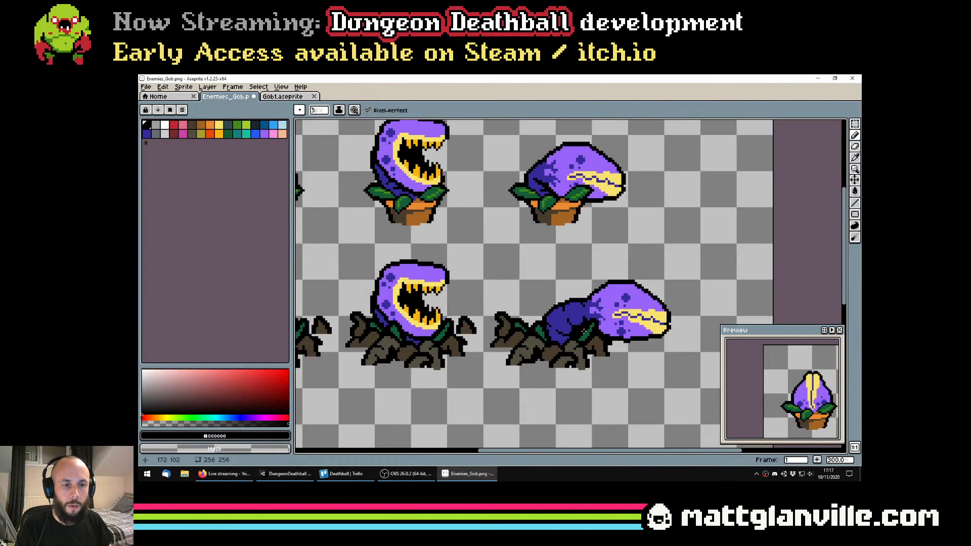
scroll(610, 319, up, 1)
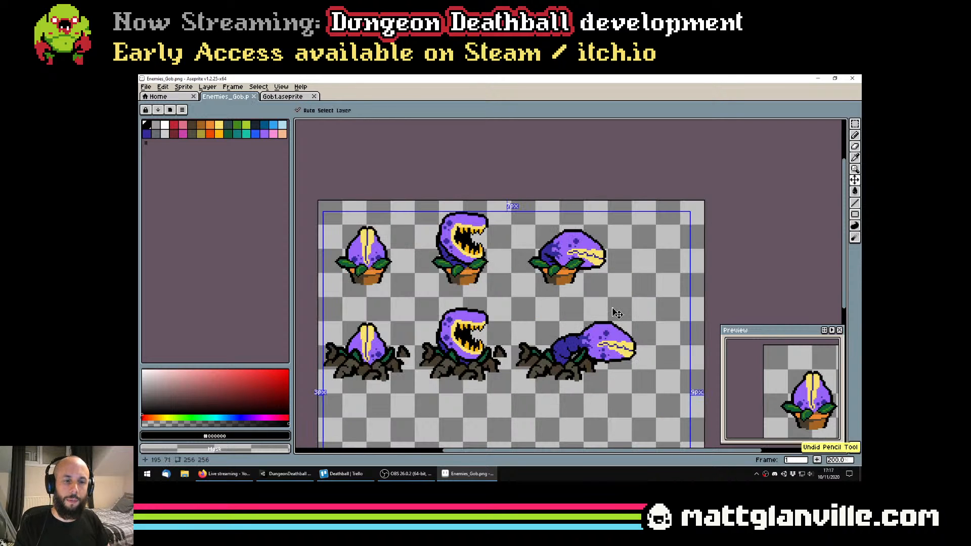
Save Enemies_Gob.png without the pencil touch-up
scroll(612, 324, down, 1)
key(ctrl+s)
scroll(596, 347, up, 1)
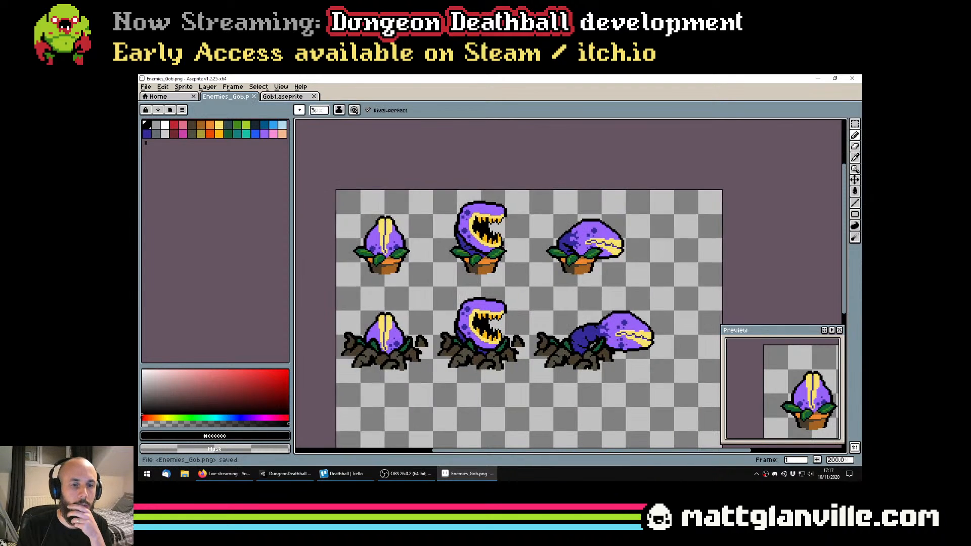
Recolour the dark spots on the closed-bud rooted plant white, palette index 2, using a contiguous paint bucket fill
scroll(588, 340, down, 1)
scroll(516, 308, up, 2)
drag(427, 299, 449, 290)
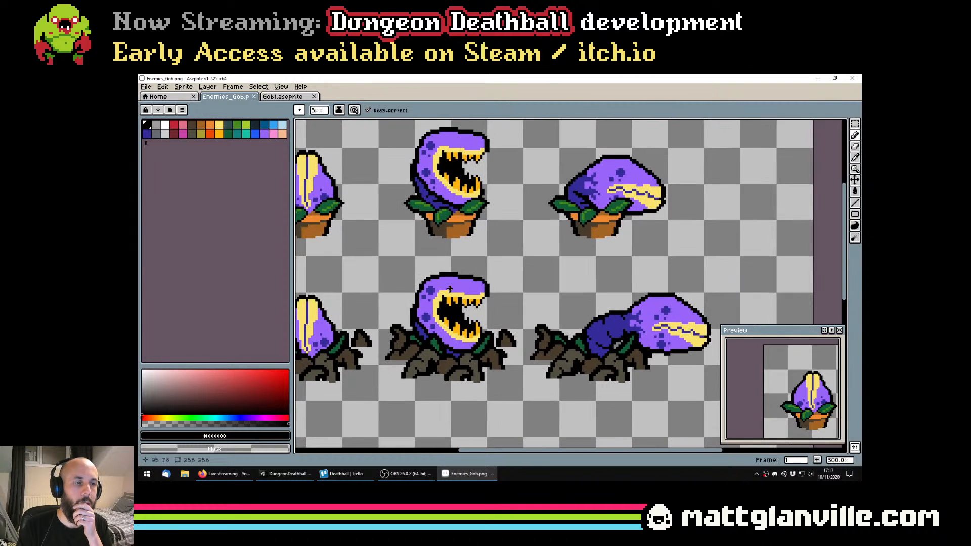
click(165, 126)
drag(303, 214, 458, 243)
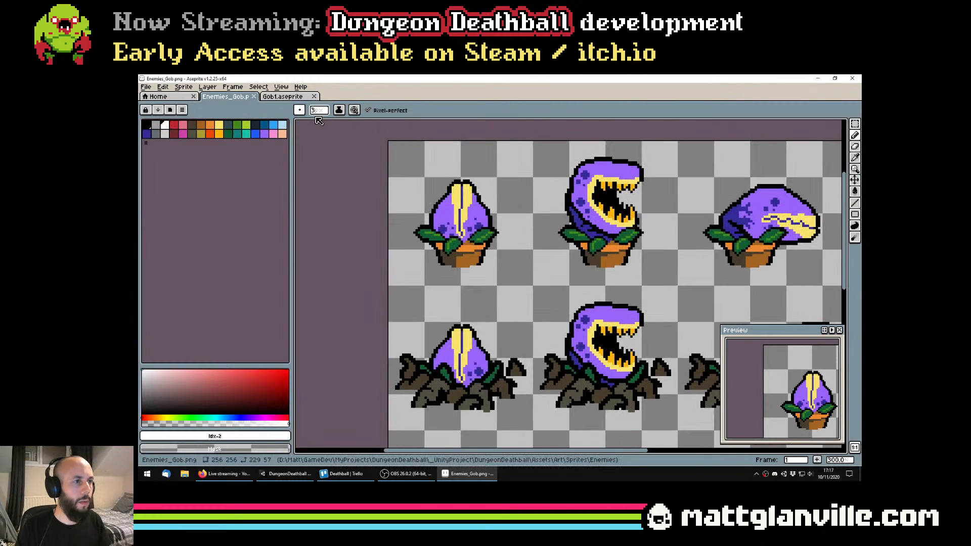
key(g)
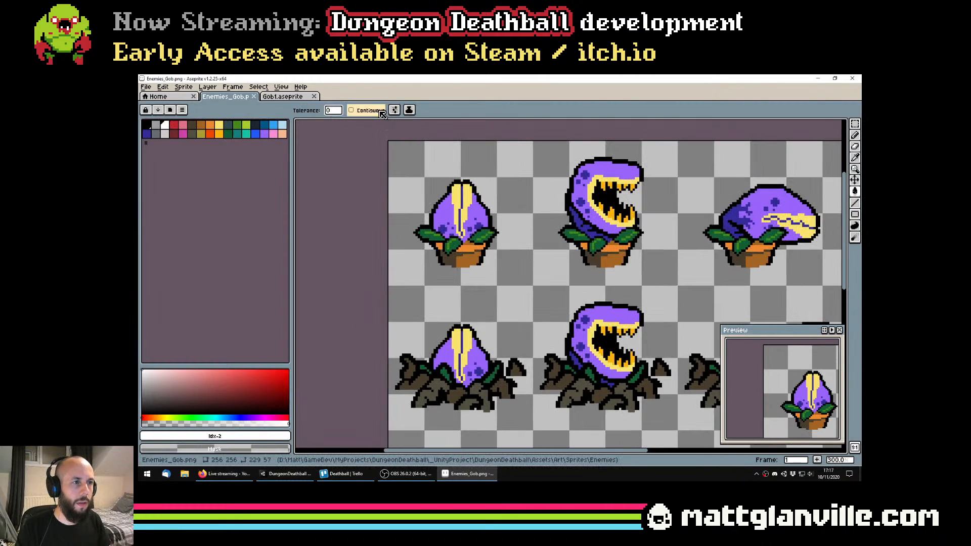
scroll(484, 363, down, 1)
scroll(478, 360, up, 1)
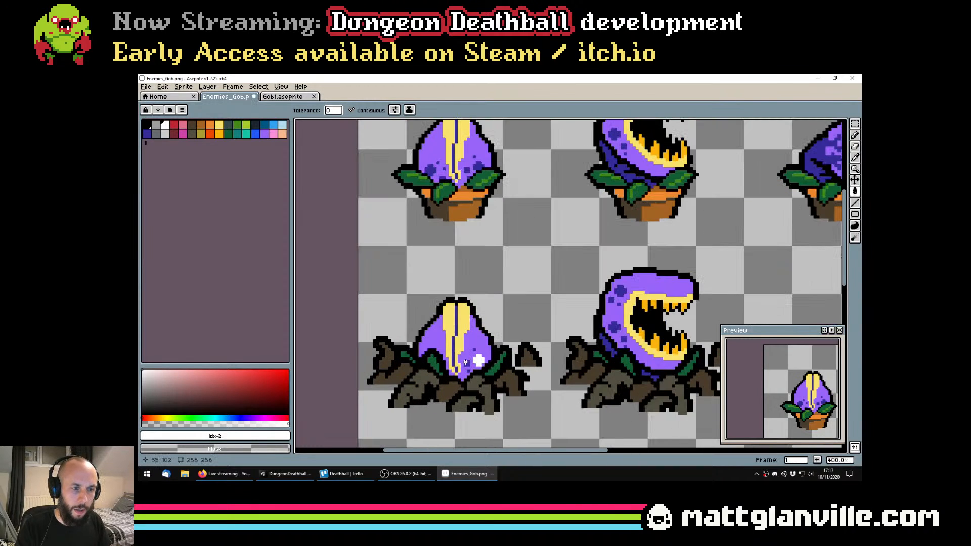
click(466, 362)
scroll(469, 372, up, 1)
scroll(476, 345, down, 4)
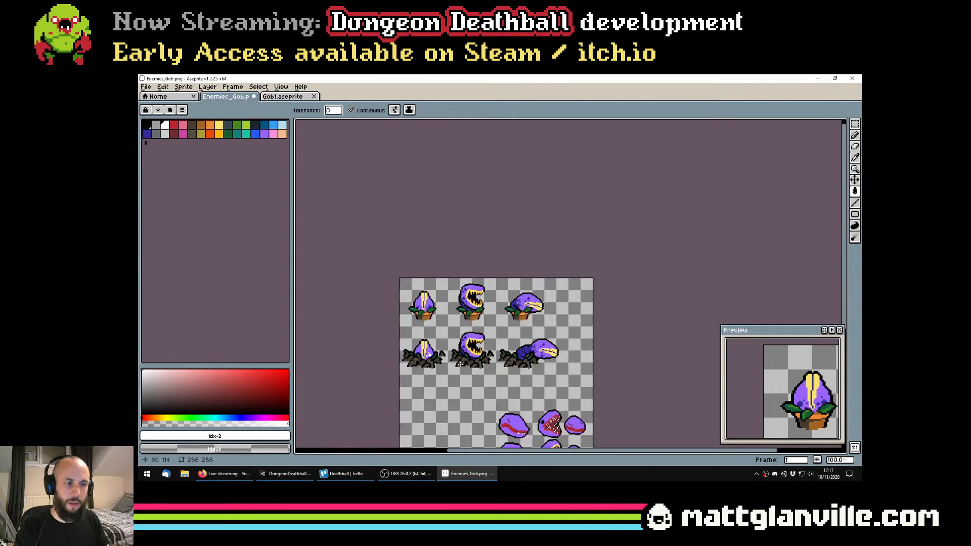
Recolour the dark spots on the open-mouthed and stretched rooted plants white, palette index 2
scroll(467, 315, up, 3)
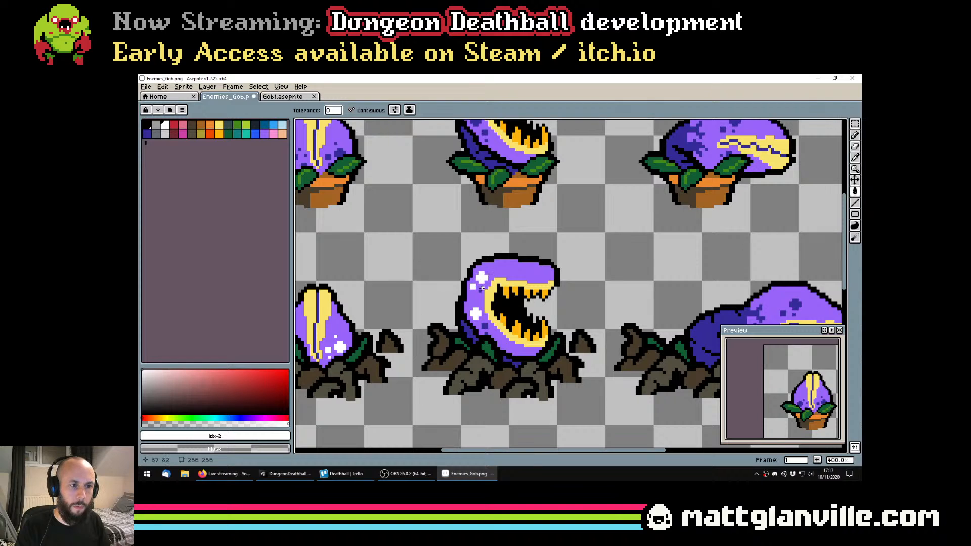
scroll(506, 314, right, 5)
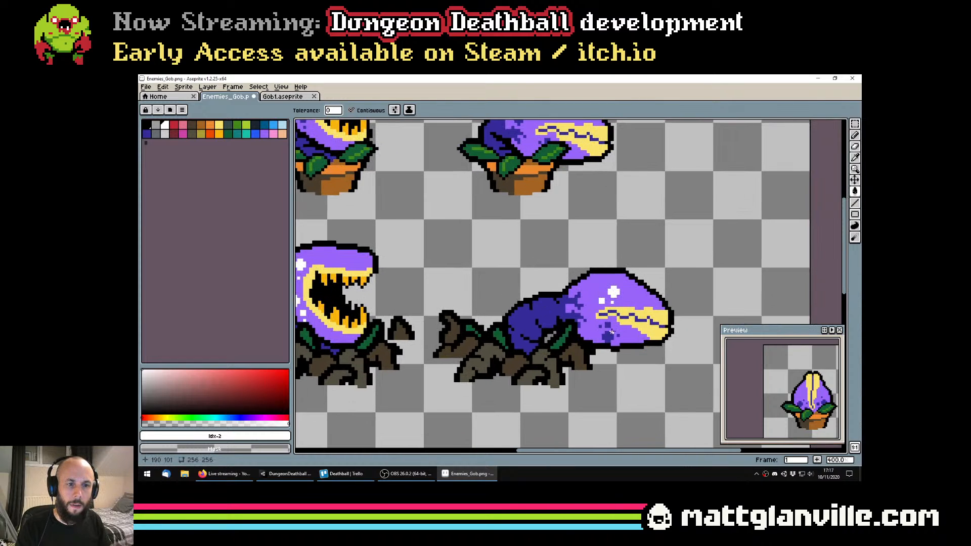
scroll(618, 335, down, 3)
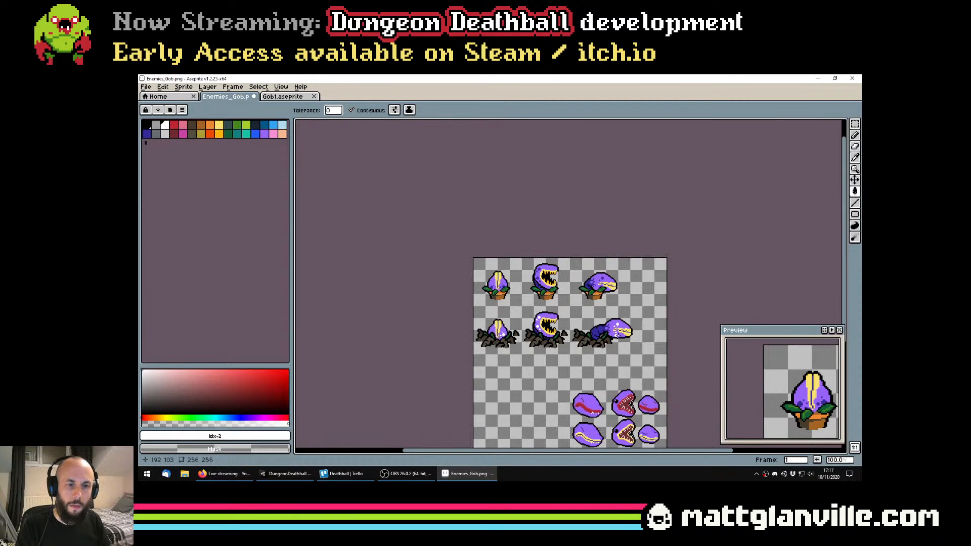
drag(633, 349, 551, 327)
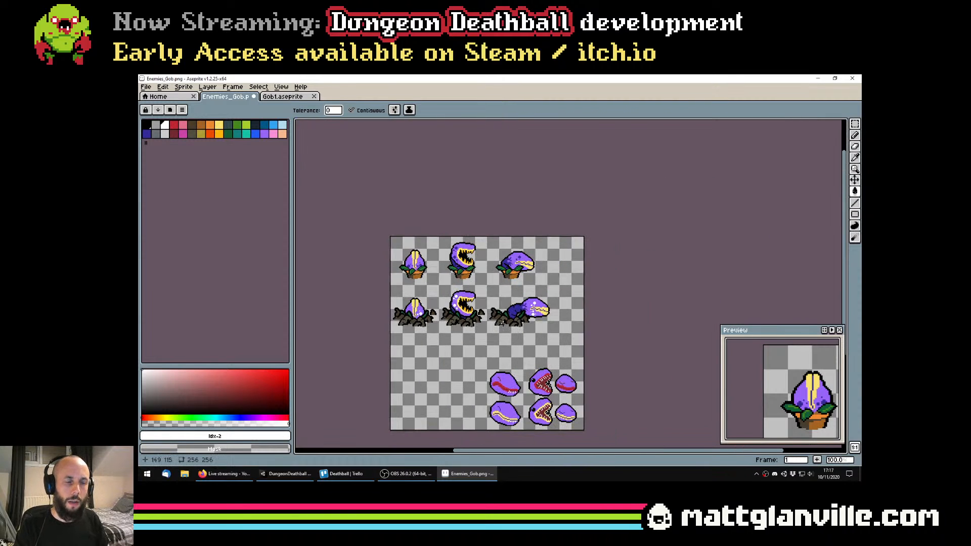
scroll(502, 322, down, 1)
scroll(493, 311, up, 3)
scroll(483, 303, down, 2)
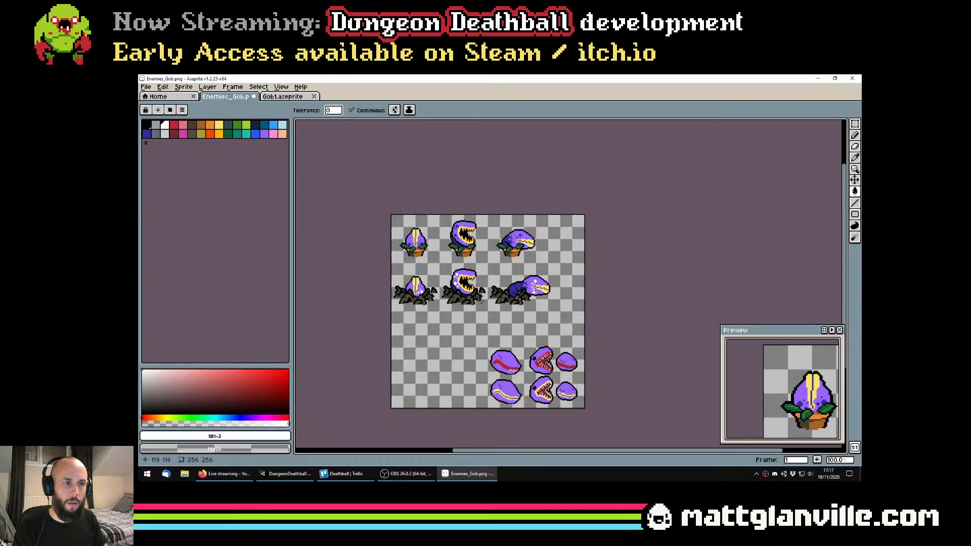
Try recolouring all the rooted plants' white spots orange-red, palette index 23, with a non-contiguous fill
scroll(481, 314, up, 2)
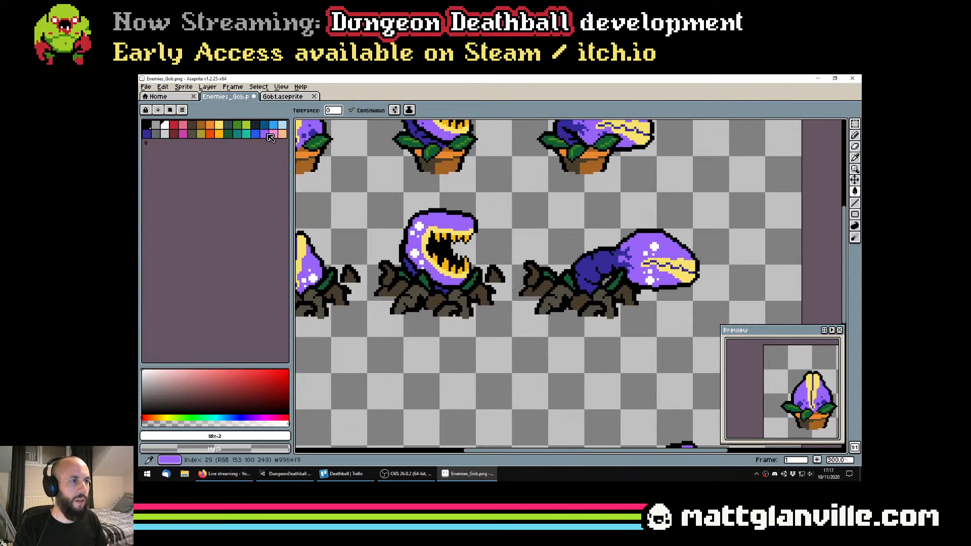
click(210, 133)
click(368, 111)
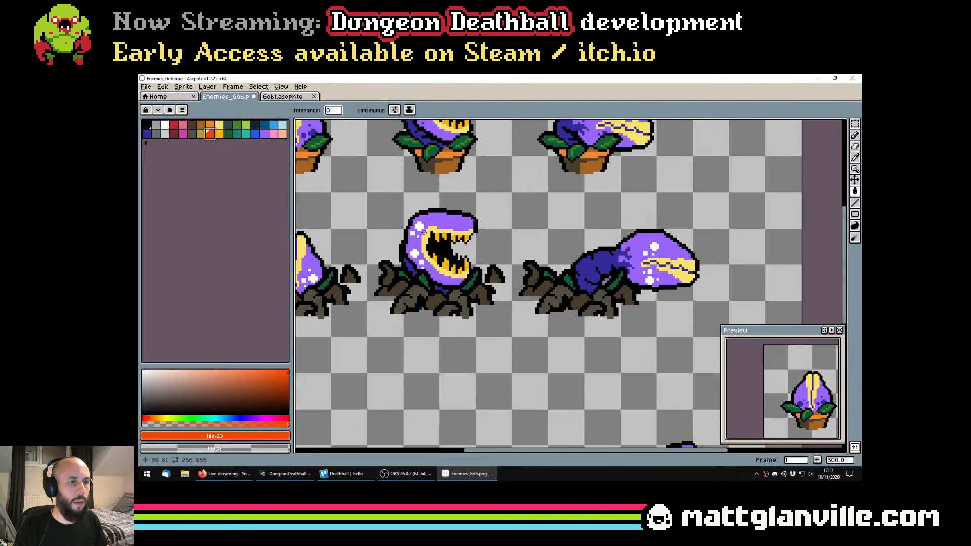
scroll(485, 263, down, 2)
scroll(507, 271, up, 1)
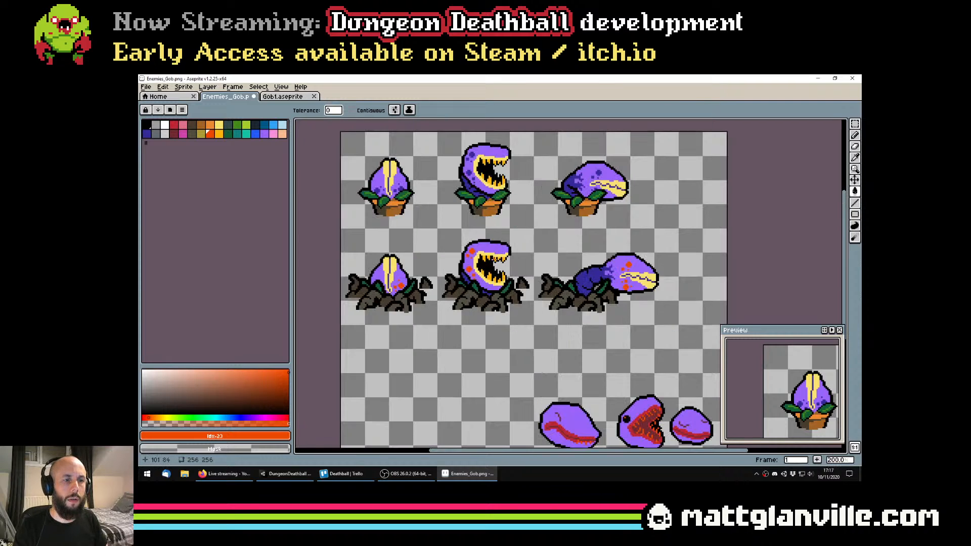
Undo the orange-red spots and try the pale yellow of the plants' lips on the white spots instead
alt+click(477, 255)
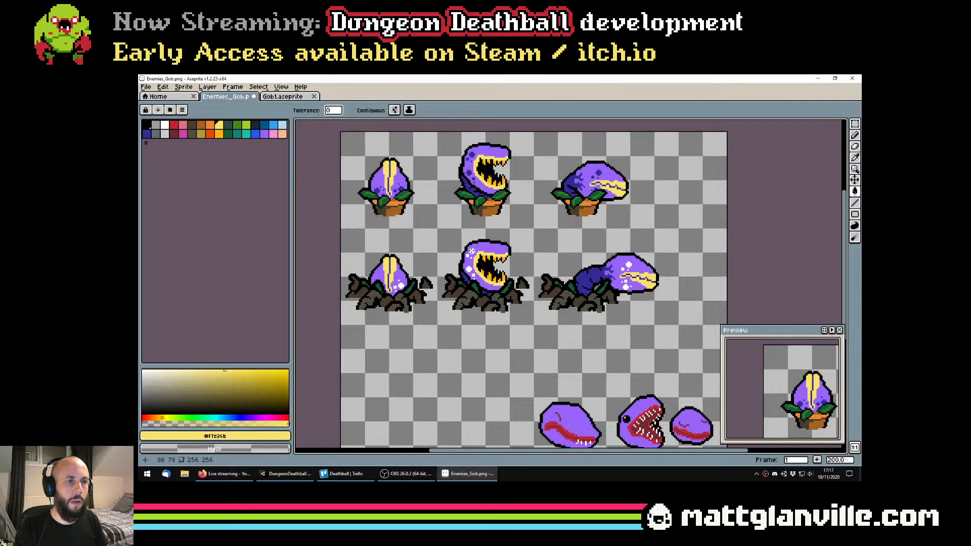
scroll(528, 281, down, 1)
scroll(517, 267, up, 1)
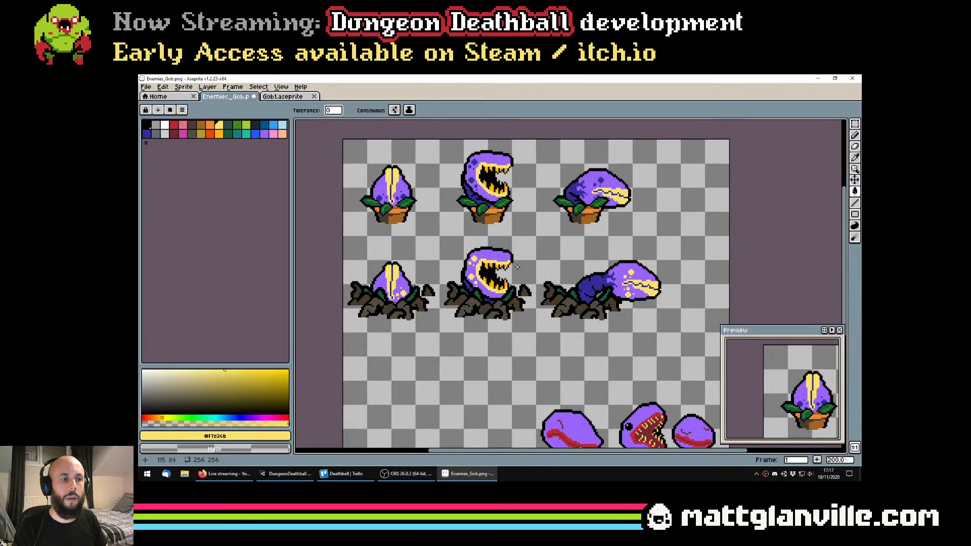
key(ctrl+z)
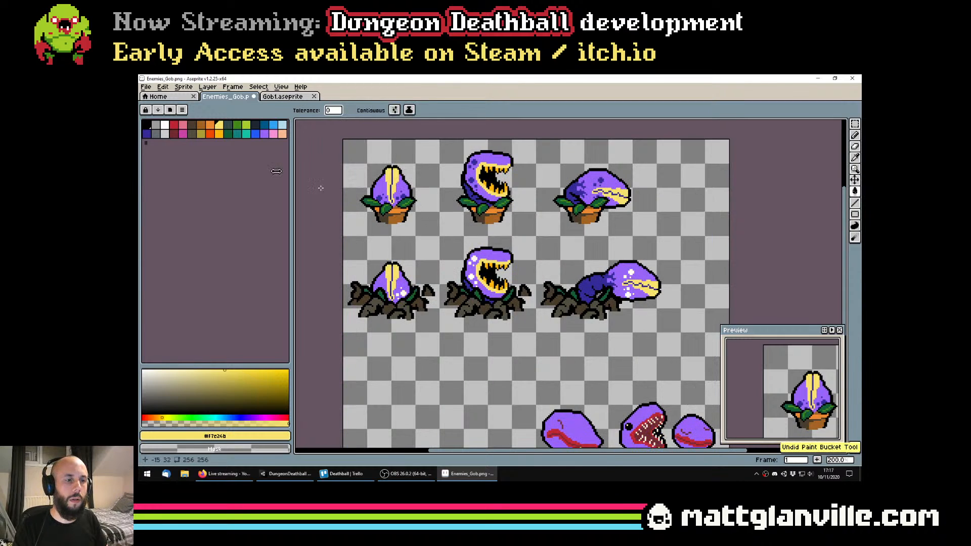
Try recolouring the rooted plants' white spots red, palette index 3
click(174, 125)
click(474, 258)
scroll(578, 284, down, 1)
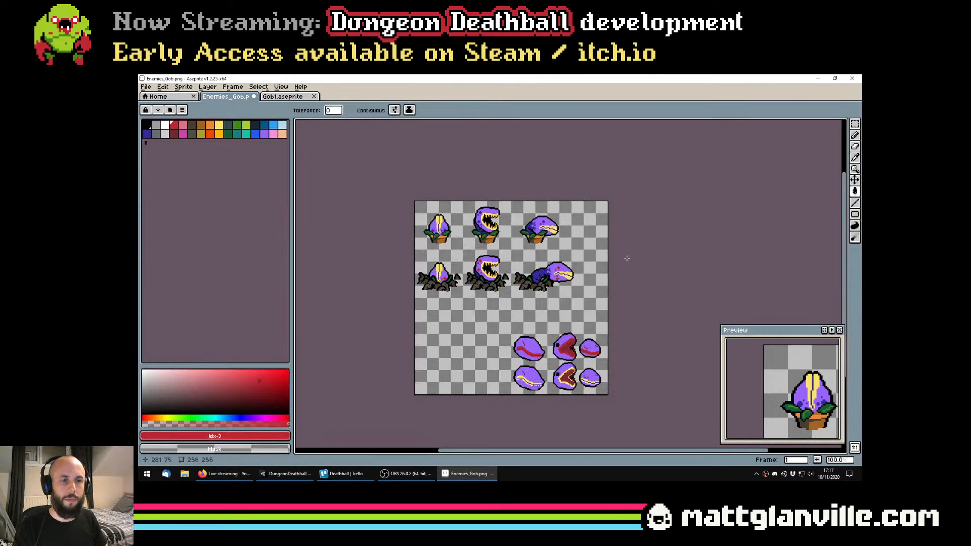
scroll(626, 258, up, 1)
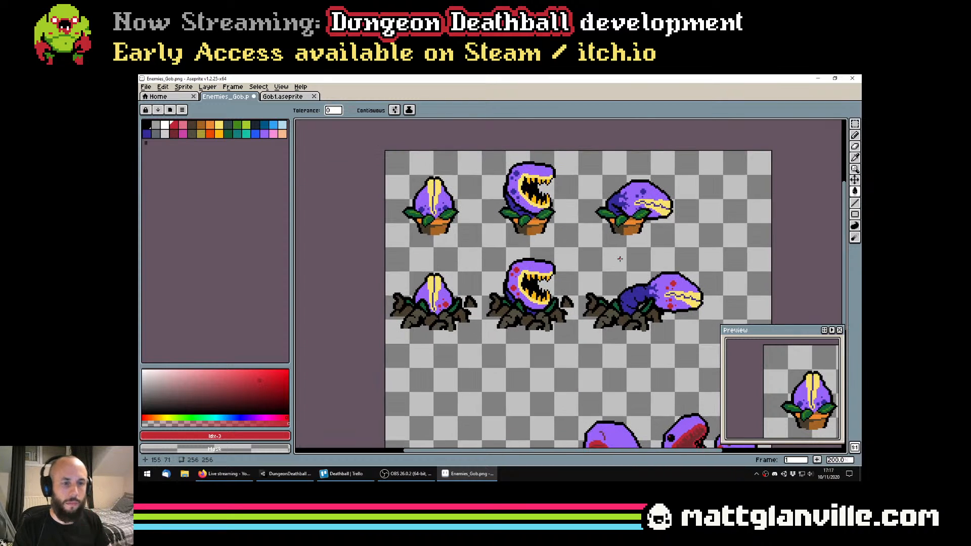
key(ctrl+z)
Try red, palette index 3, on the purple plant heads with black, index 0, on the rooted plants' white spots
click(538, 267)
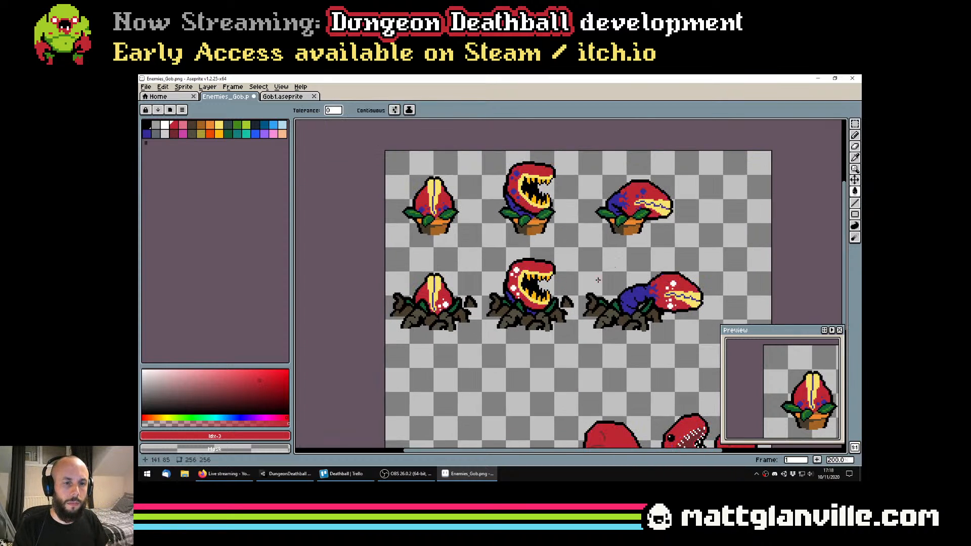
click(147, 125)
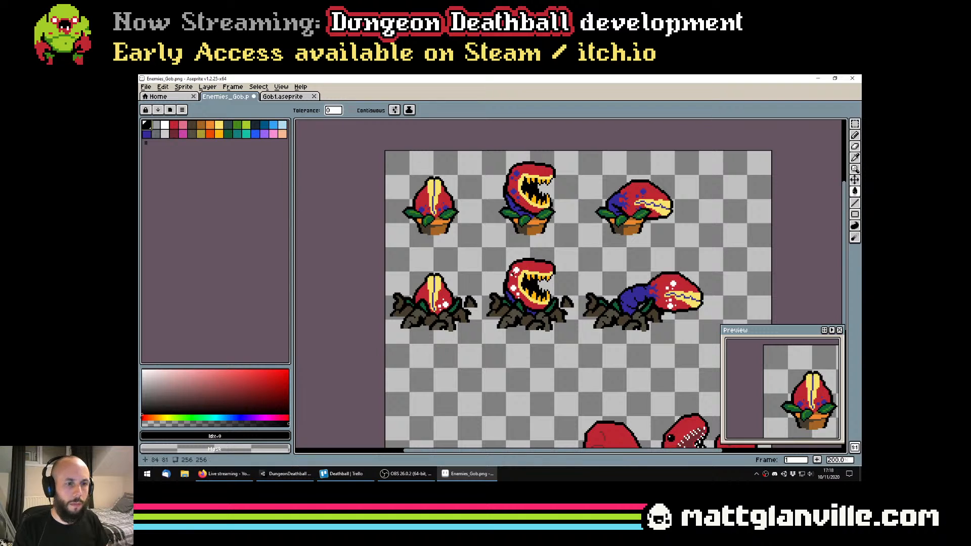
click(517, 270)
scroll(516, 270, down, 1)
scroll(570, 300, up, 1)
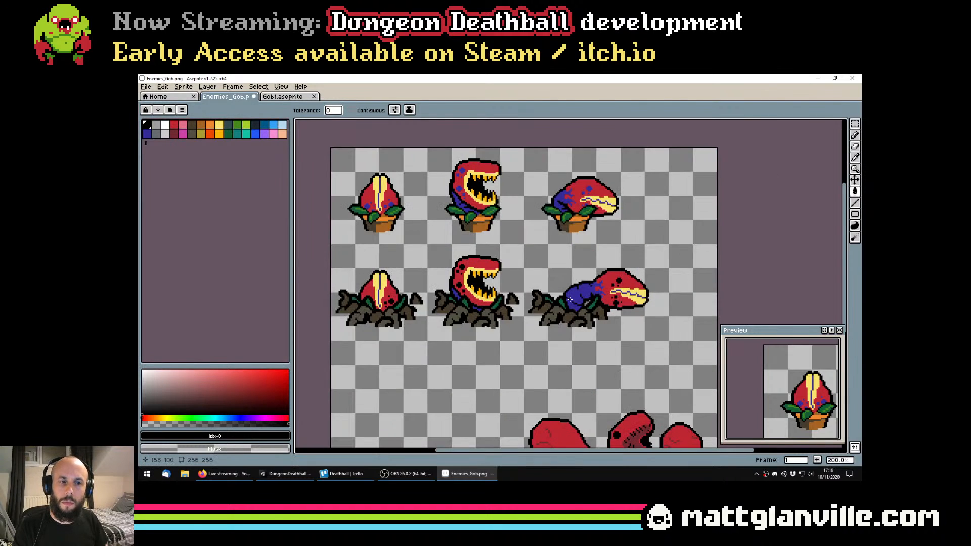
key(v)
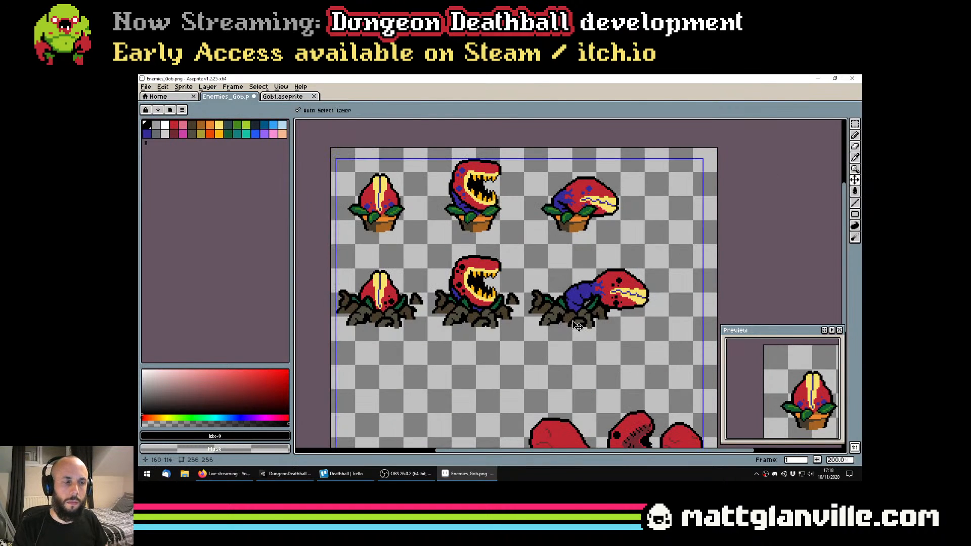
key(g)
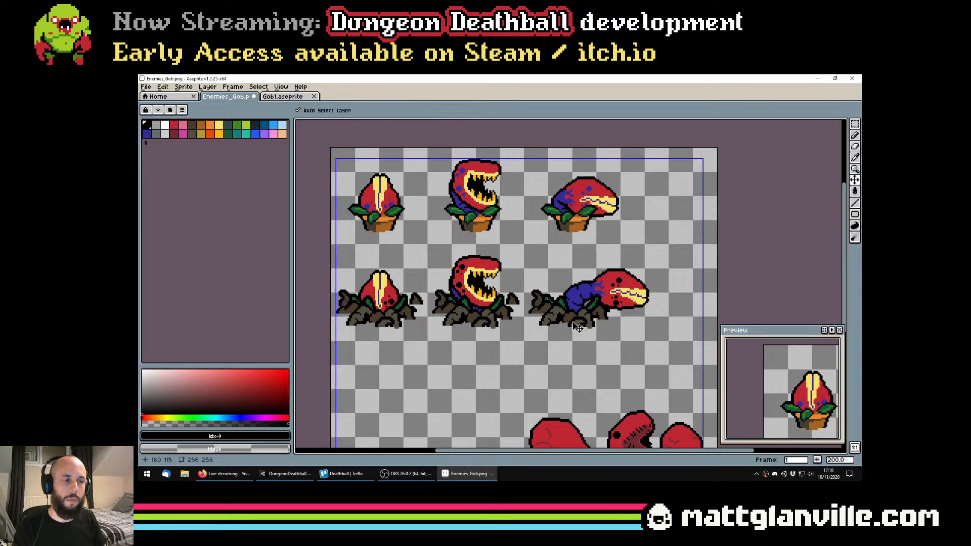
key(ctrl+z)
key(ctrl+z)
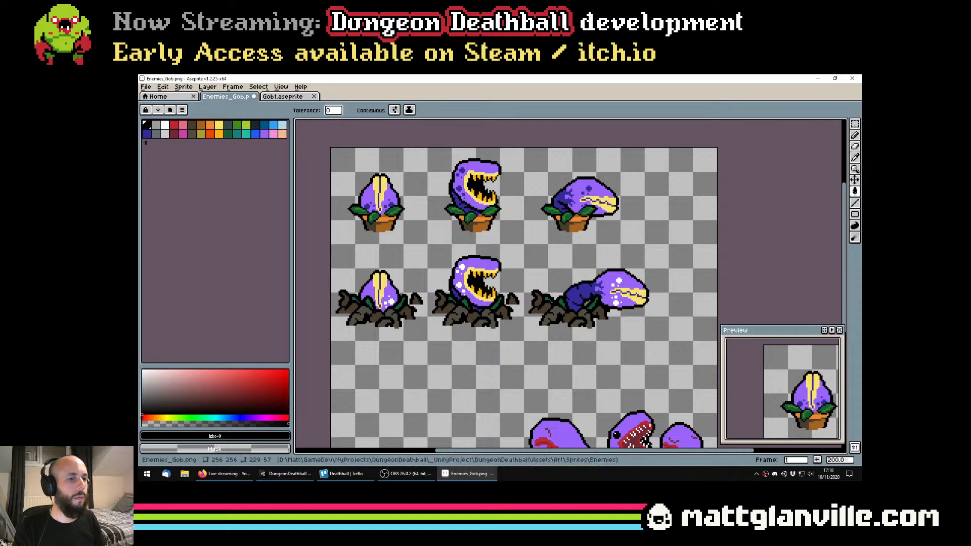
Try dark blue on all the purple plant heads with purple, palette index 29, on the rooted plants' white spots
alt+click(460, 192)
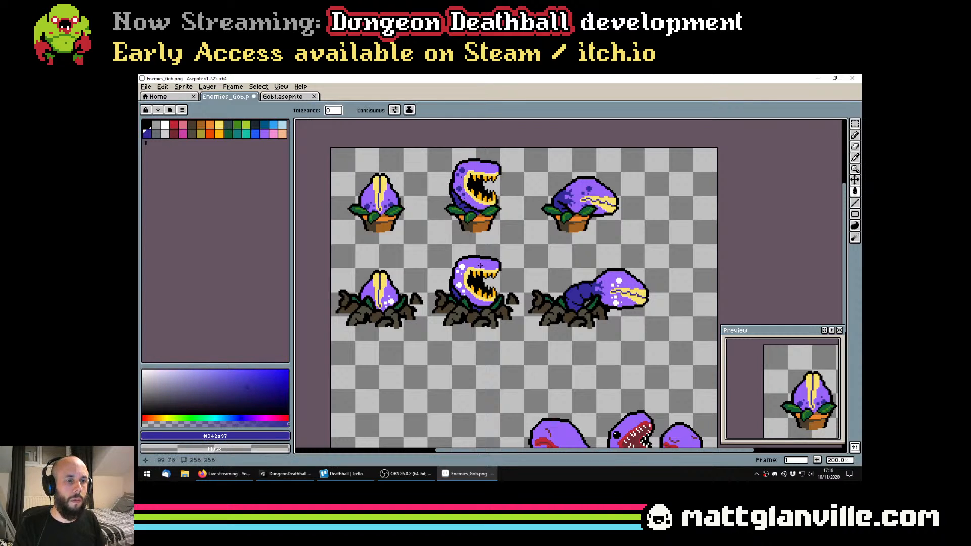
click(462, 197)
click(264, 133)
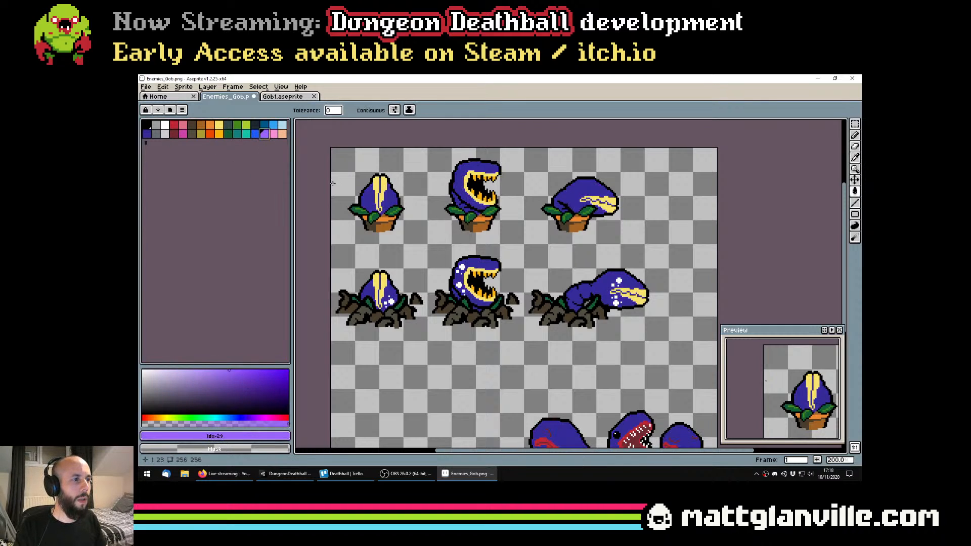
click(463, 268)
scroll(548, 291, down, 1)
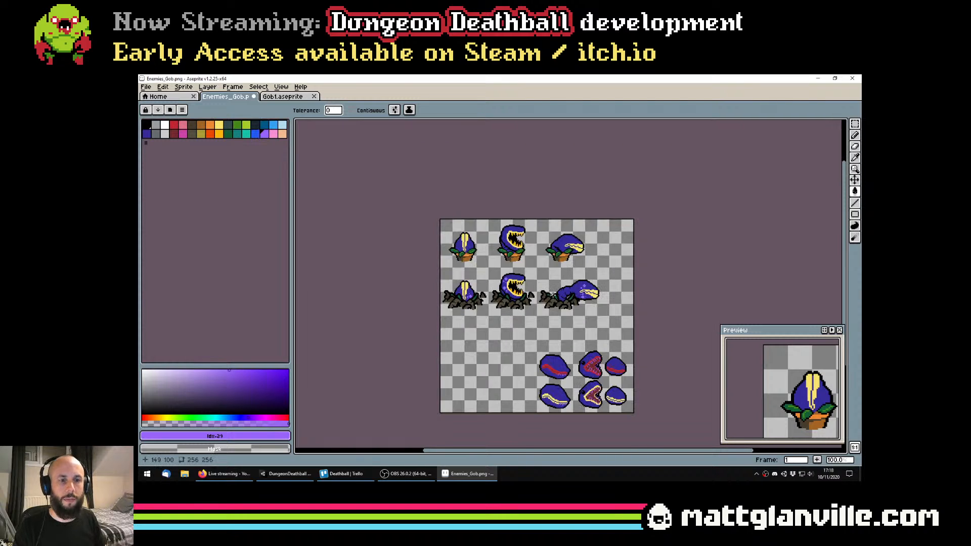
scroll(552, 294, up, 1)
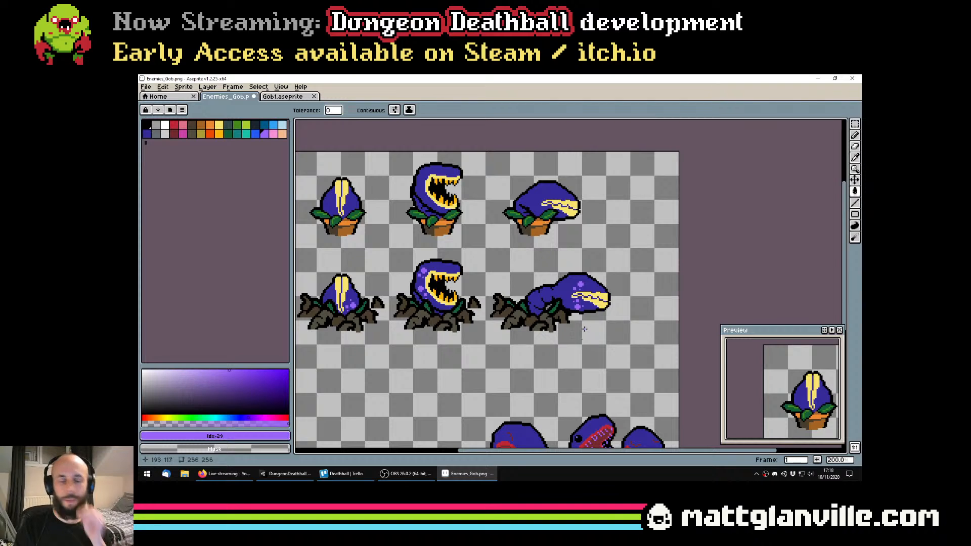
scroll(508, 310, down, 2)
Undo the colour trials back to purple heads with dark blue spots on the rooted plants, and save the file
key(ctrl+z)
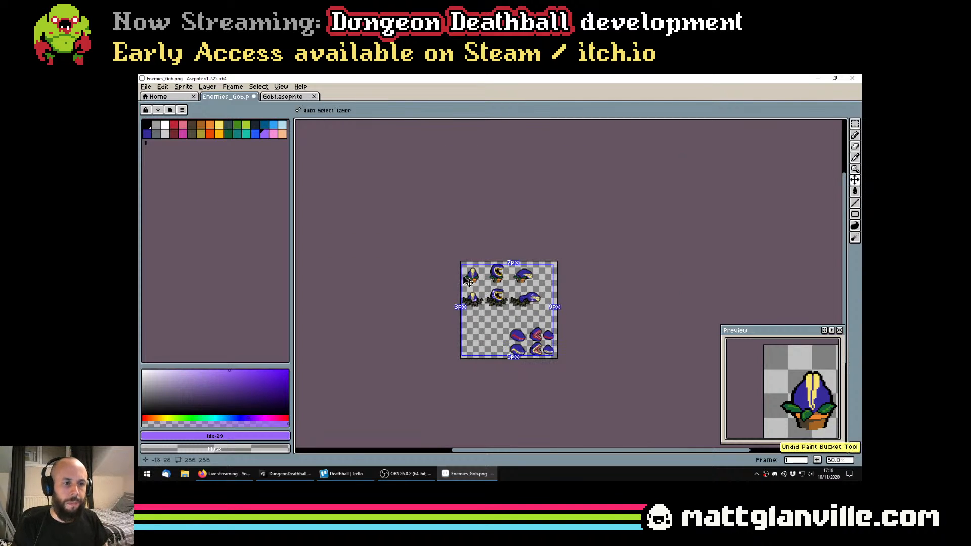
scroll(541, 294, up, 2)
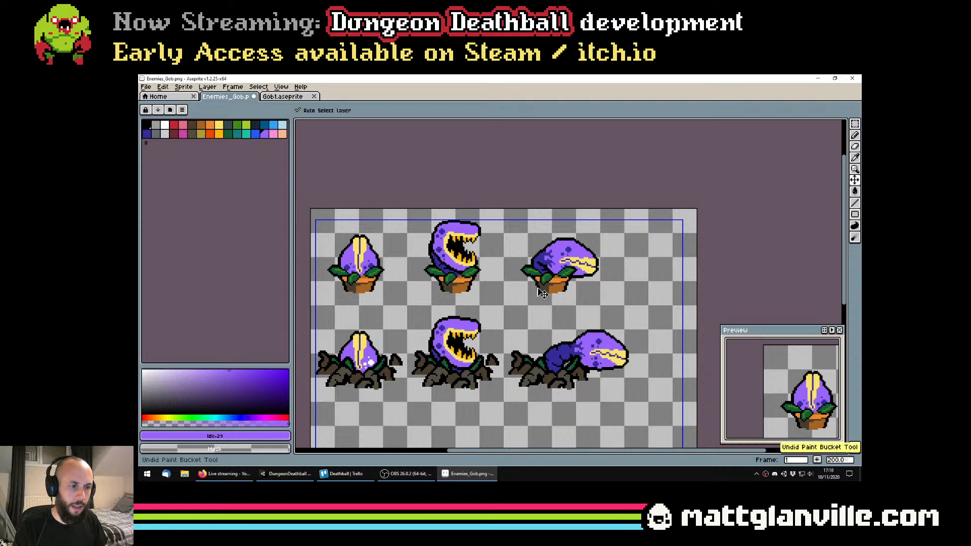
key(ctrl+s)
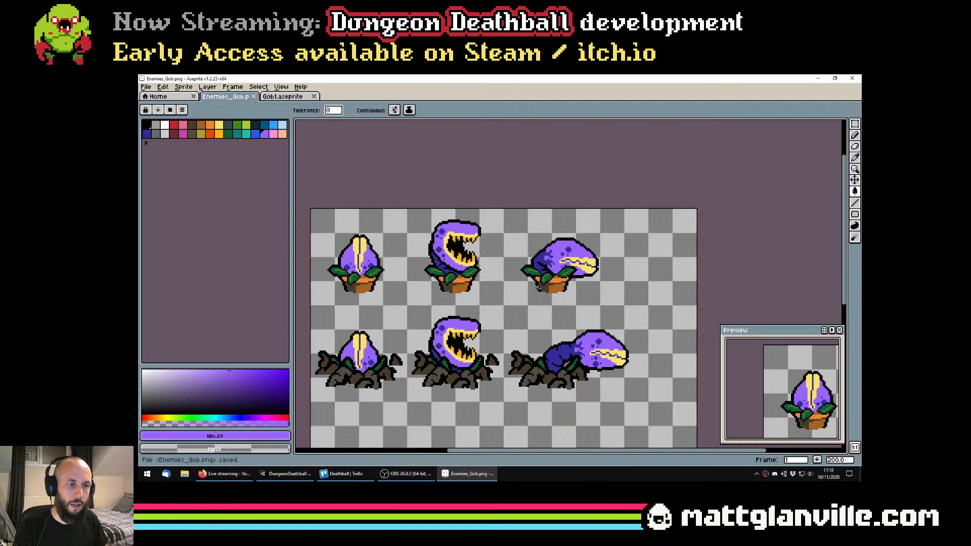
Try green, palette index 10, on all the purple plant heads with a non-contiguous fill, and undo it
click(237, 125)
click(465, 328)
scroll(471, 330, down, 1)
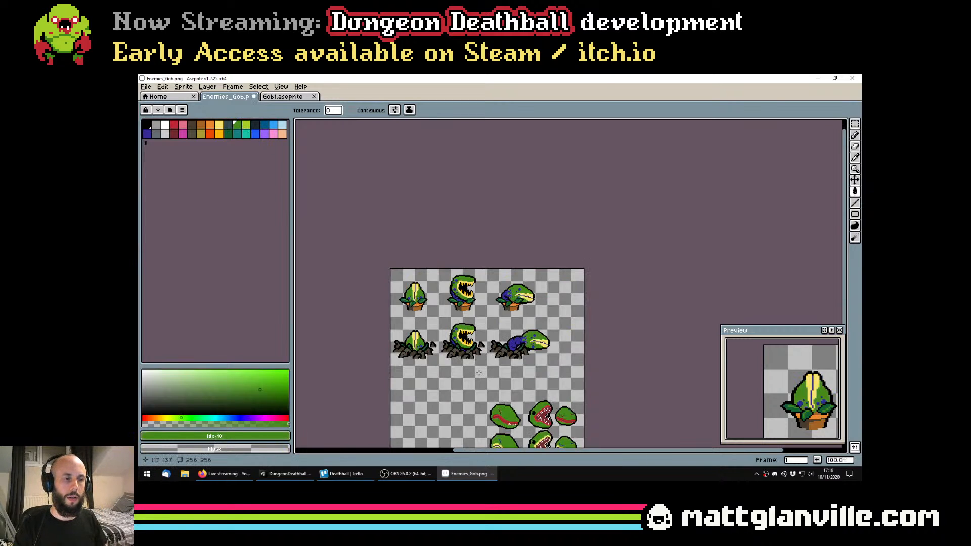
scroll(478, 372, up, 1)
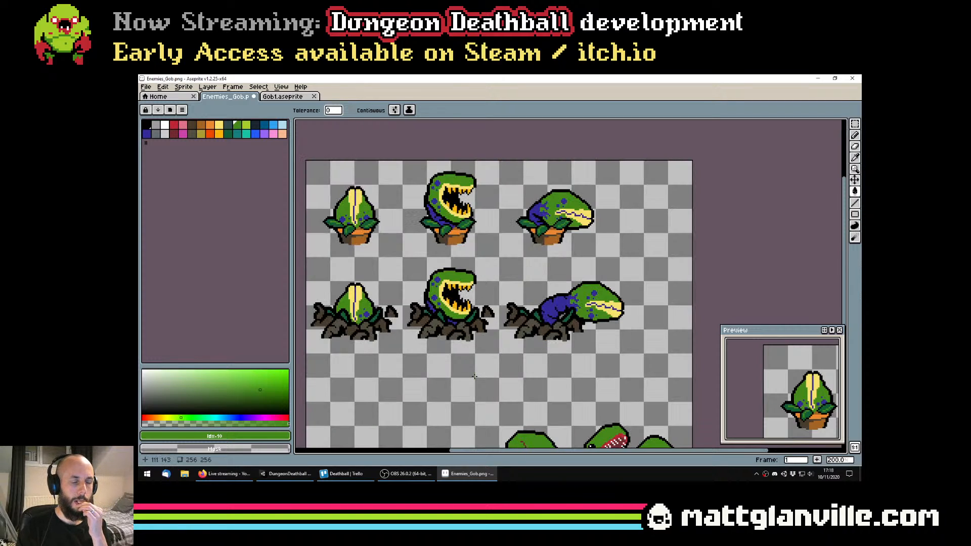
scroll(474, 368, down, 1)
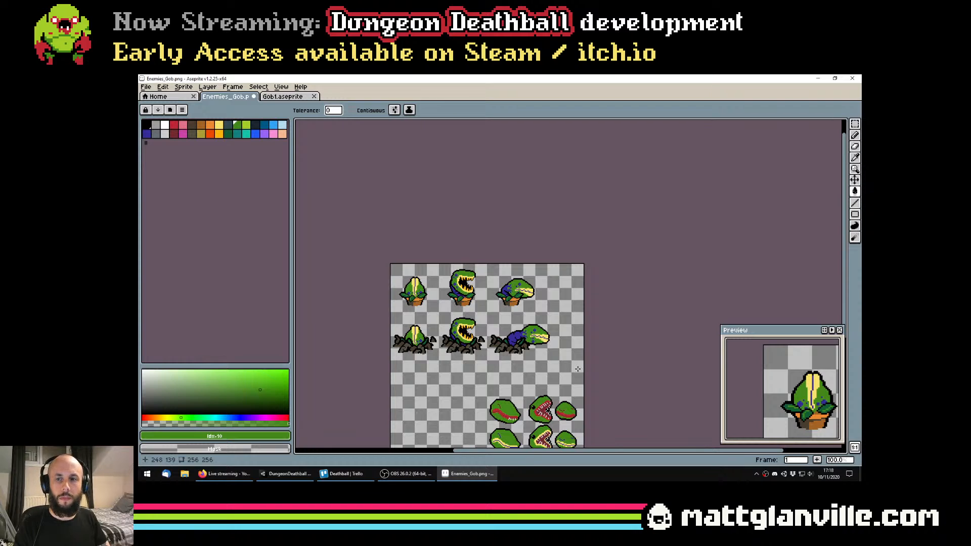
key(ctrl+z)
key(ctrl+s)
Select the row of rooted plants and recolour the open-mouthed one's teeth red, palette index 3, with a non-contiguous fill
scroll(505, 364, up, 1)
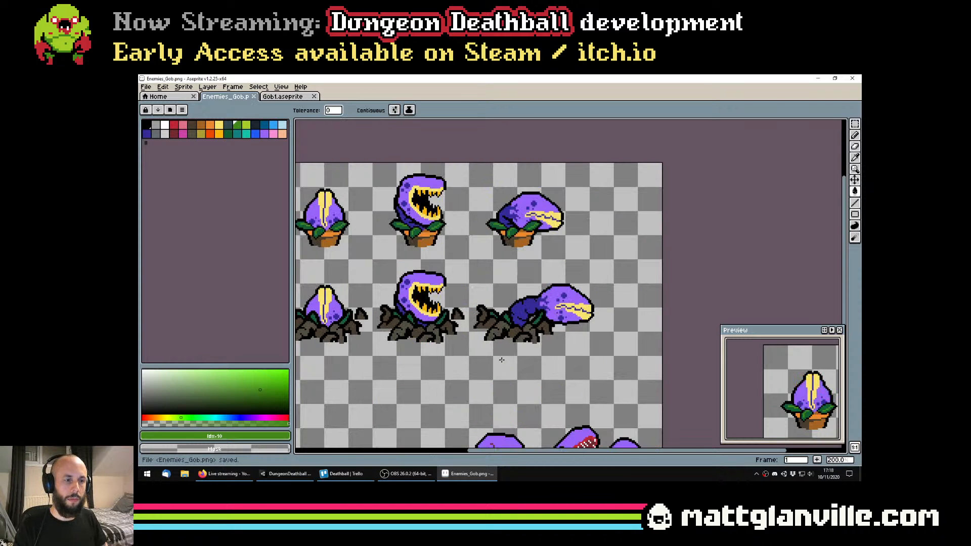
drag(502, 359, 614, 361)
key(b)
scroll(537, 299, up, 1)
drag(551, 292, 463, 280)
scroll(527, 291, down, 1)
key(m)
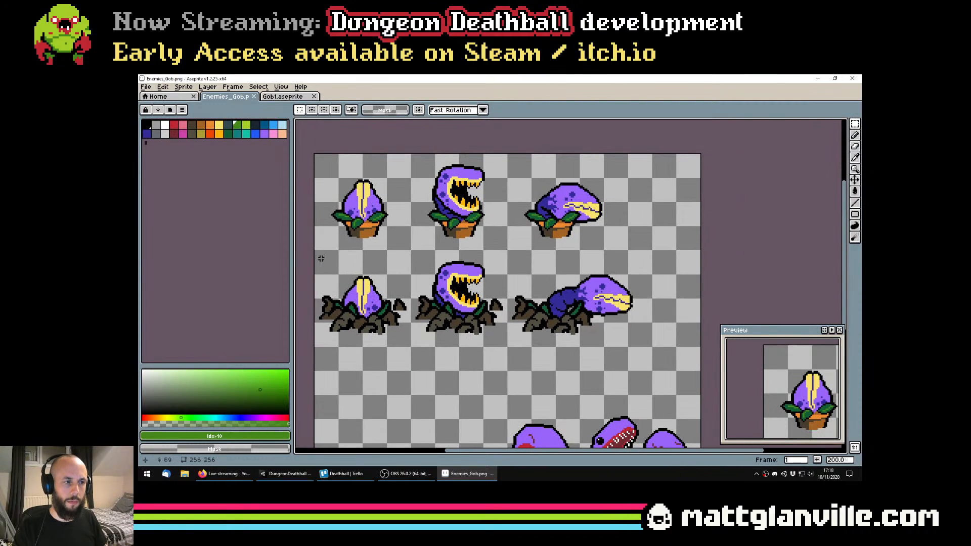
drag(314, 249, 665, 371)
key(g)
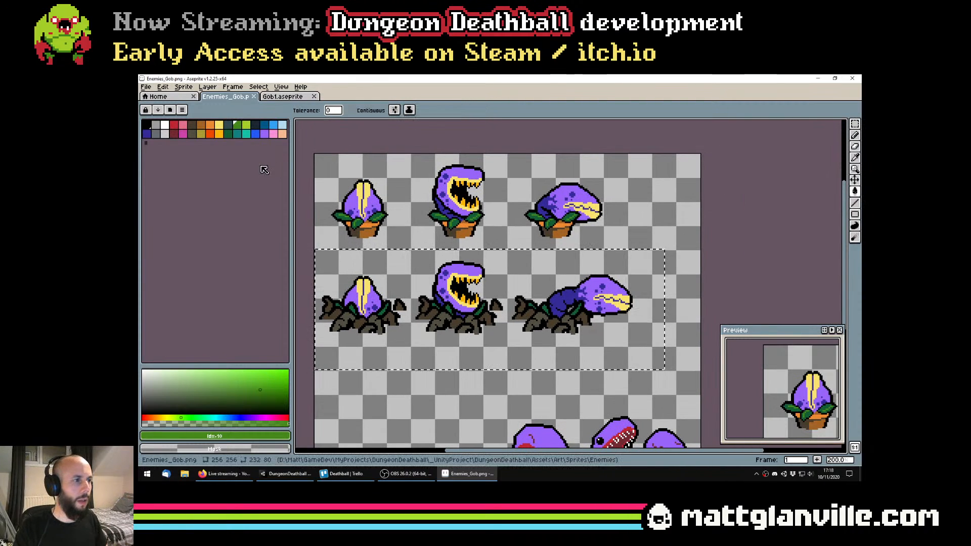
click(174, 125)
scroll(497, 290, up, 1)
scroll(462, 279, down, 1)
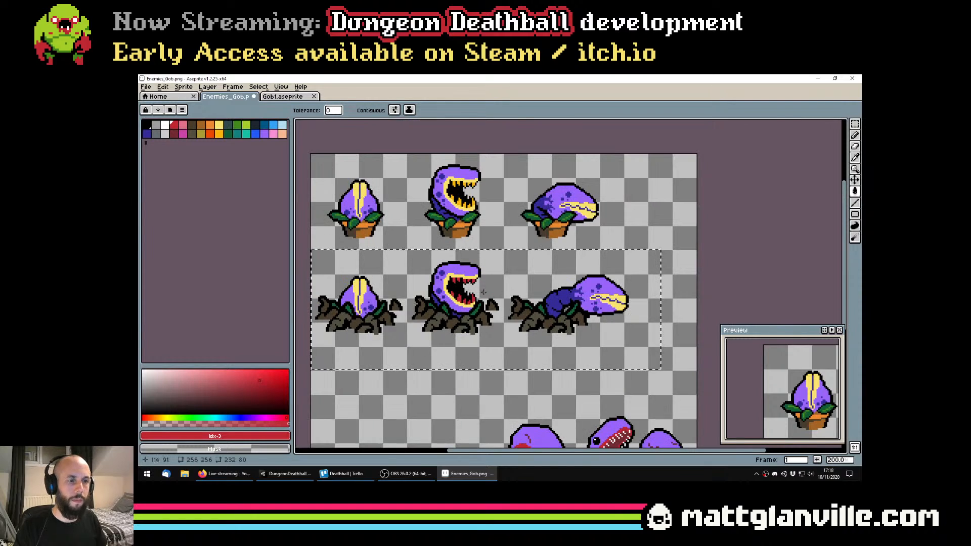
Recolour the mouth line of the upright closed rooted plant red, palette index 3, with a contiguous fill
scroll(447, 278, up, 1)
scroll(435, 275, up, 2)
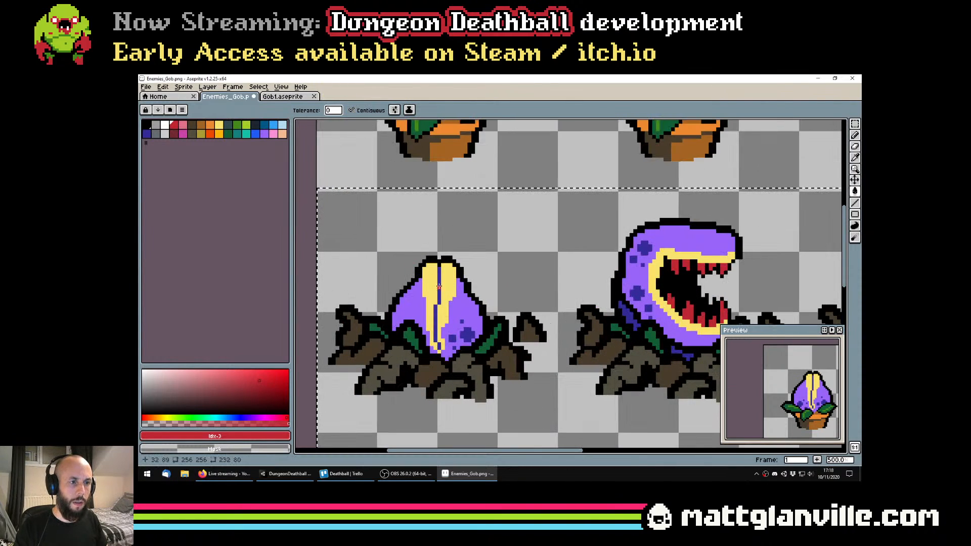
click(436, 340)
scroll(436, 339, down, 3)
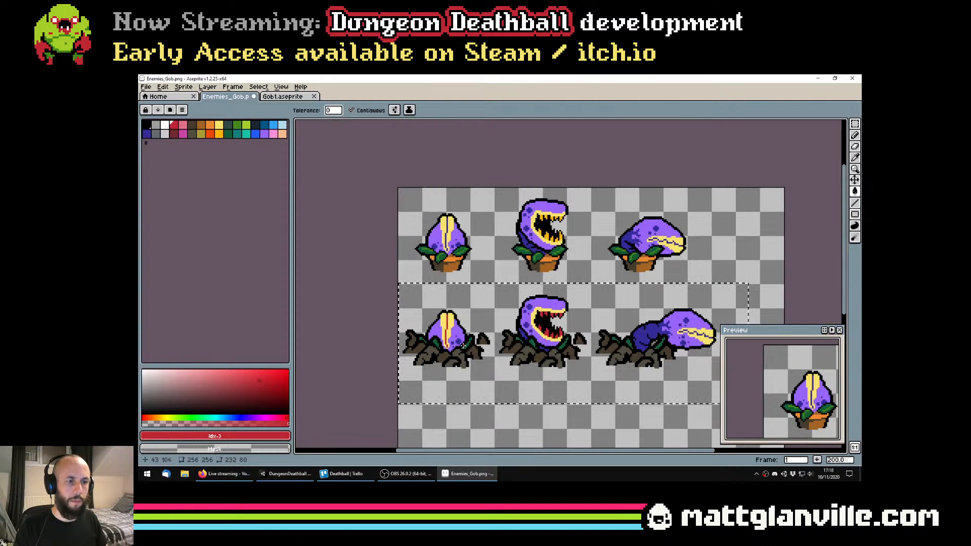
Fill each segment of the drooping rooted plant's mouth line with red, palette index 3, and clear the selection
scroll(651, 315, up, 1)
scroll(651, 314, up, 1)
drag(651, 314, 571, 312)
scroll(571, 313, up, 2)
click(562, 340)
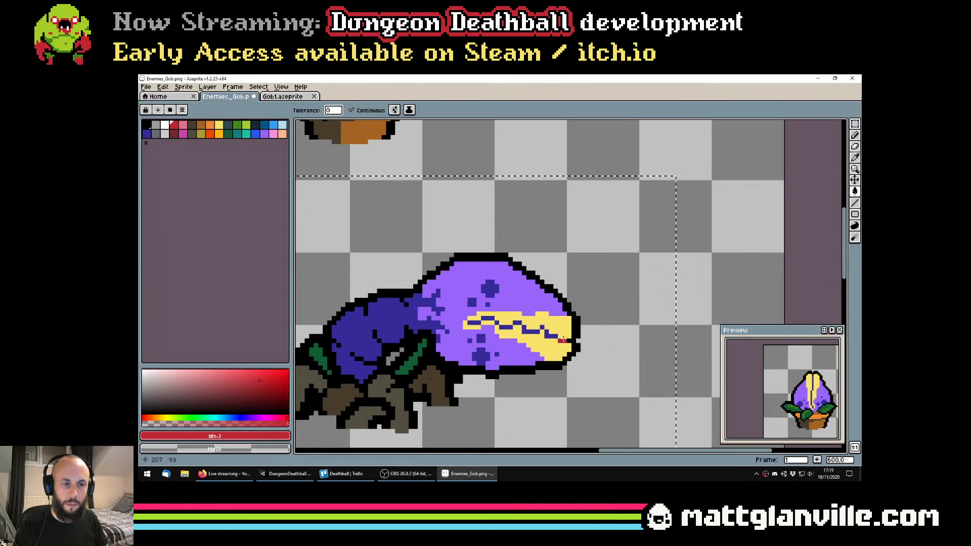
click(551, 336)
click(530, 331)
click(516, 323)
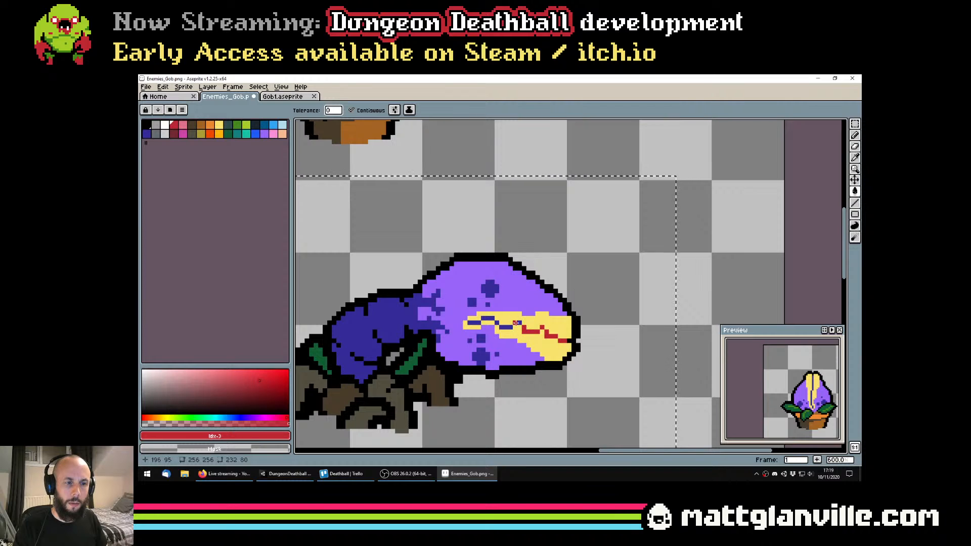
click(506, 328)
click(496, 323)
scroll(491, 318, down, 5)
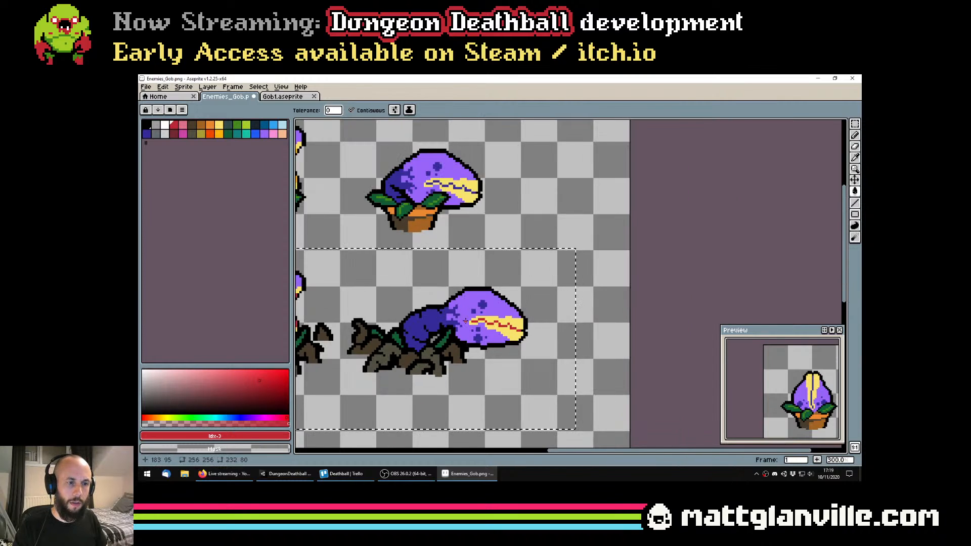
key(v)
key(ctrl+d)
key(g)
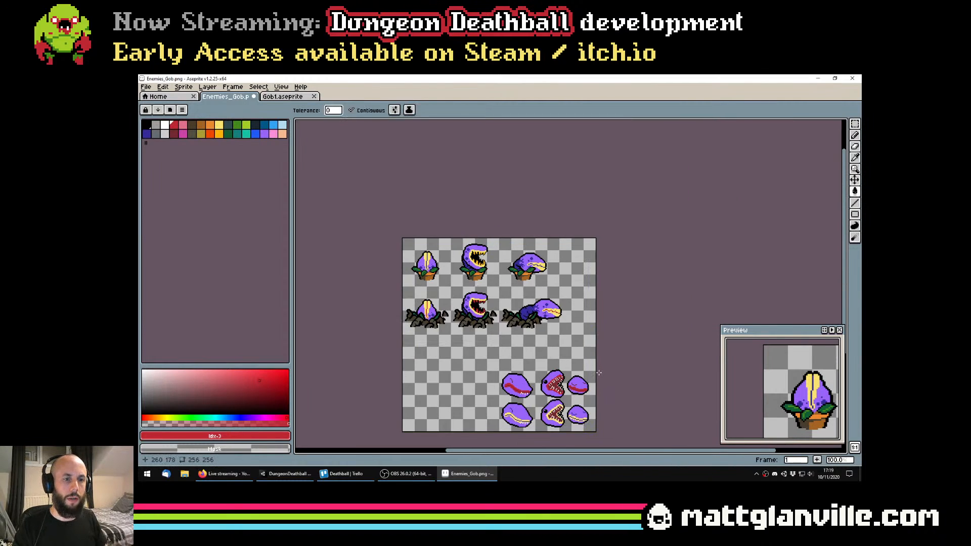
Recolour both lips of the upright closed rooted plant orange-yellow, palette index 24
scroll(435, 281, up, 2)
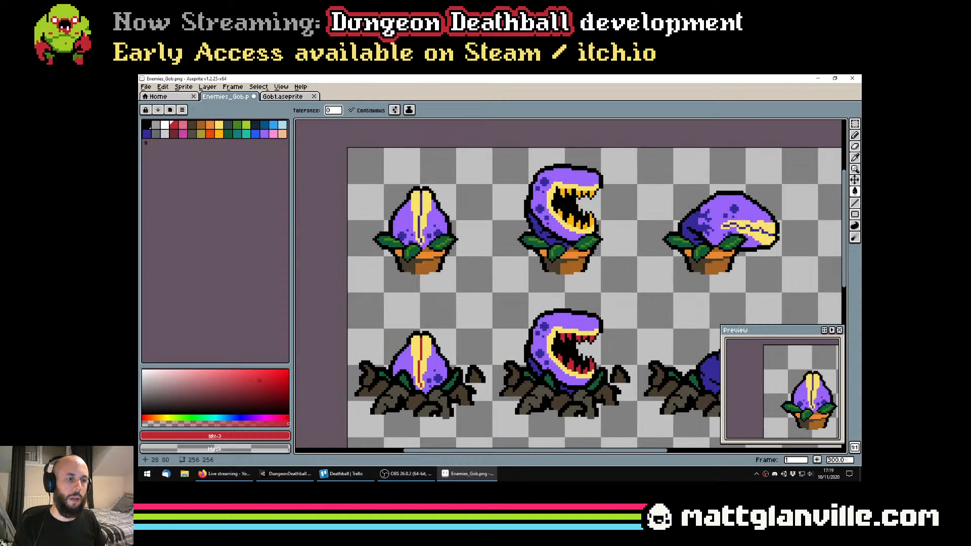
key(b)
scroll(402, 308, down, 1)
scroll(402, 308, up, 1)
key(g)
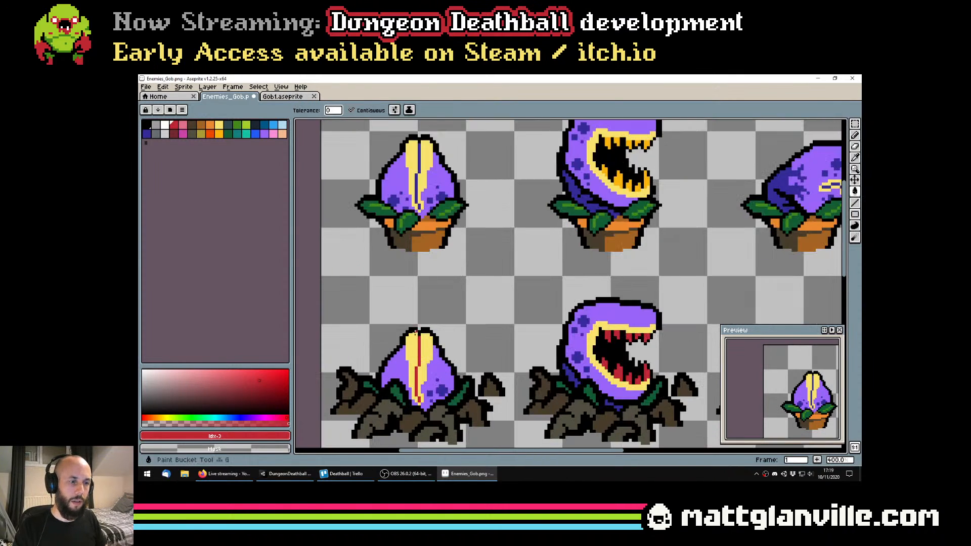
click(219, 134)
click(410, 338)
click(423, 354)
scroll(427, 379, down, 2)
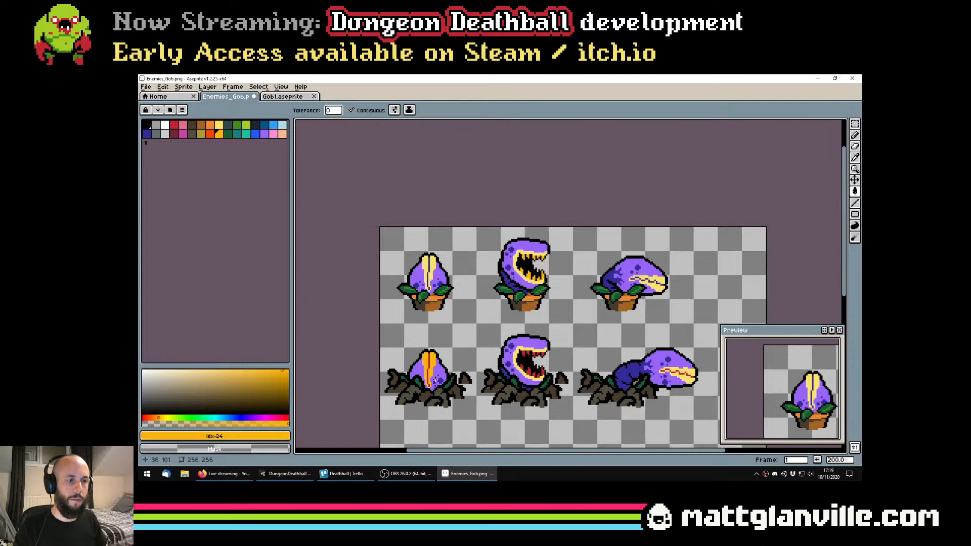
scroll(430, 384, up, 1)
scroll(488, 383, down, 2)
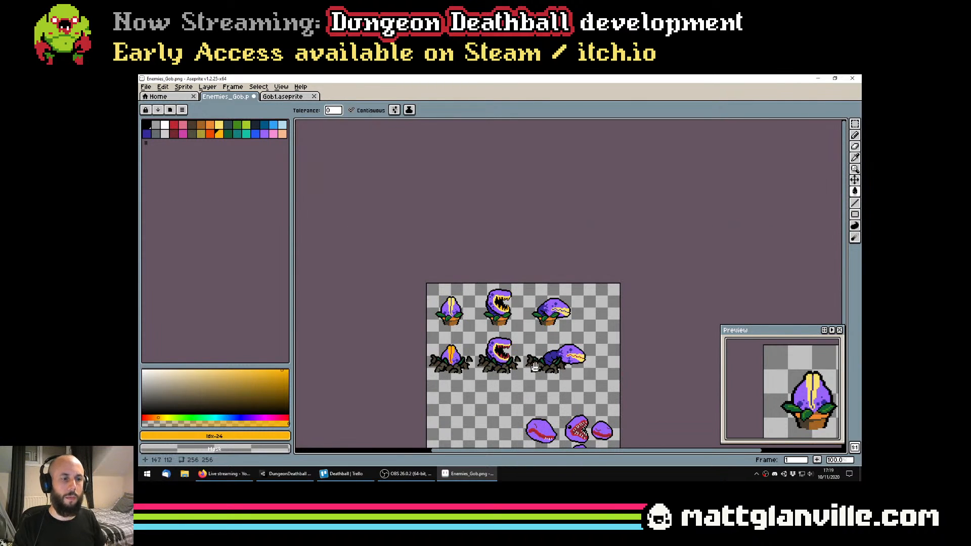
Recolour the open-mouthed rooted plant's lips orange-yellow, palette index 24
scroll(506, 354, up, 3)
click(507, 280)
key(ctrl+z)
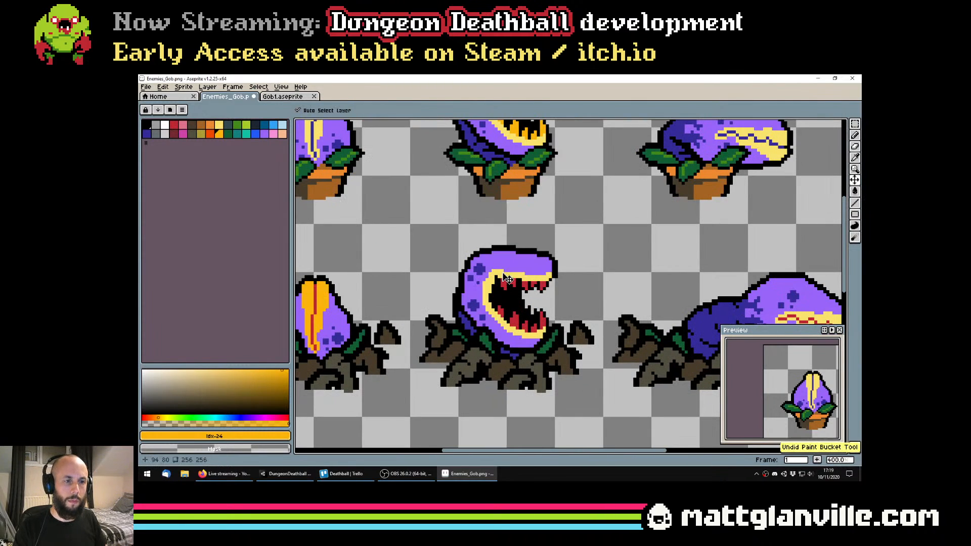
click(504, 275)
Recolour the drooping rooted plant's lips orange-yellow, palette index 24, and save the file
drag(600, 326, 399, 316)
click(610, 306)
click(607, 317)
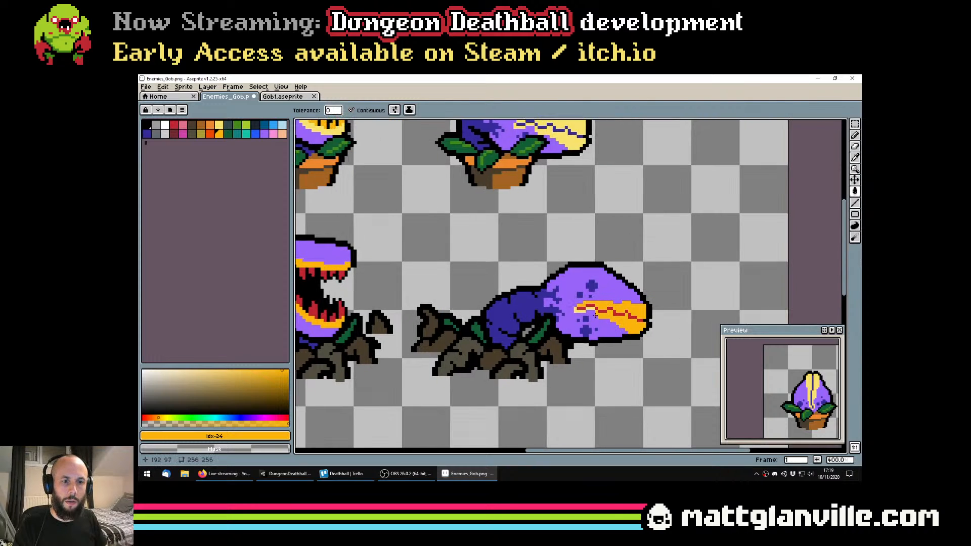
click(590, 307)
key(ctrl+z)
scroll(571, 315, down, 2)
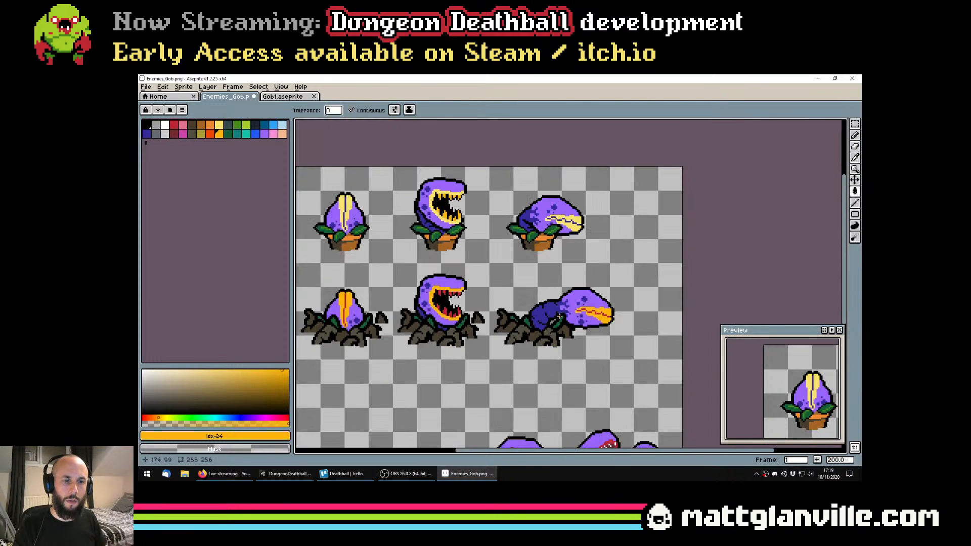
key(ctrl+s)
scroll(544, 314, down, 2)
scroll(557, 324, up, 2)
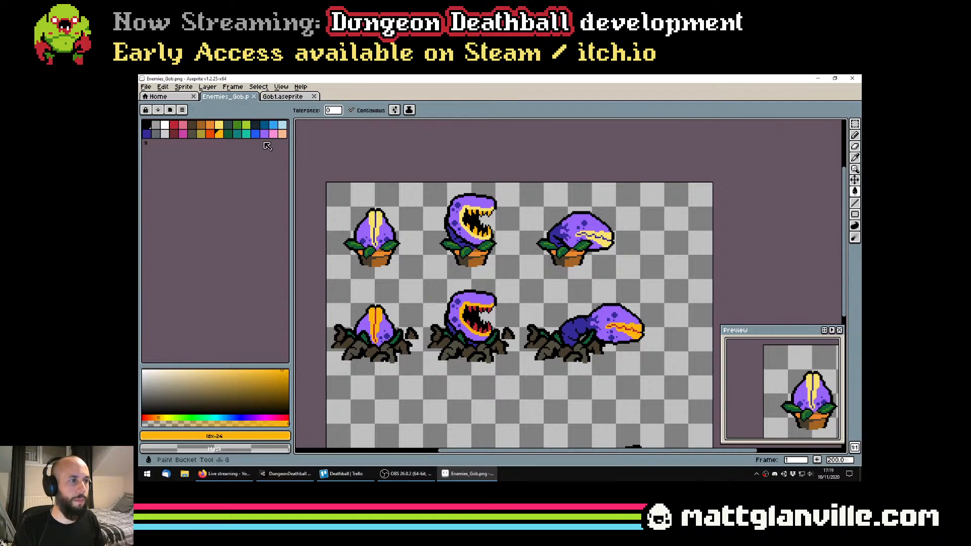
Try orange, palette index 7, on the rooted plants' lips with a non-contiguous fill
click(210, 125)
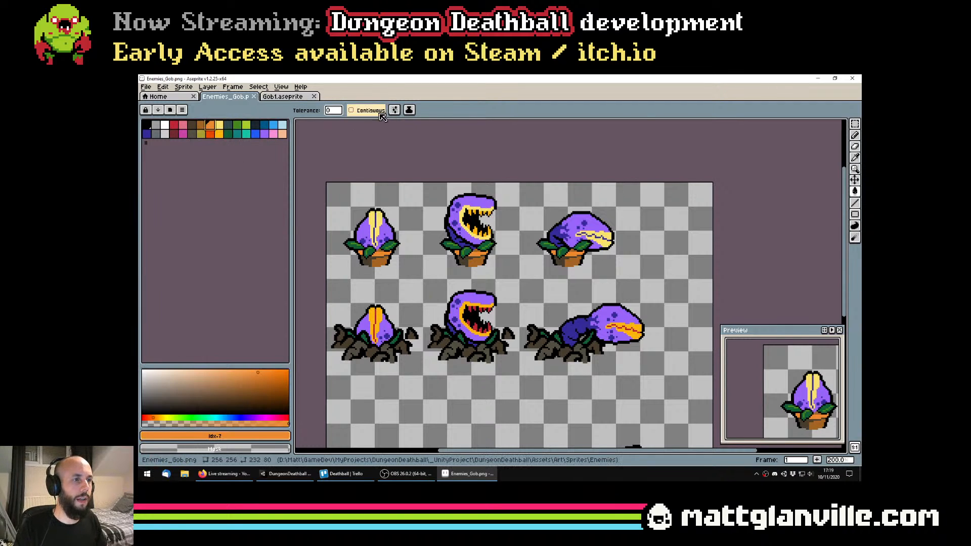
click(461, 311)
scroll(496, 310, down, 1)
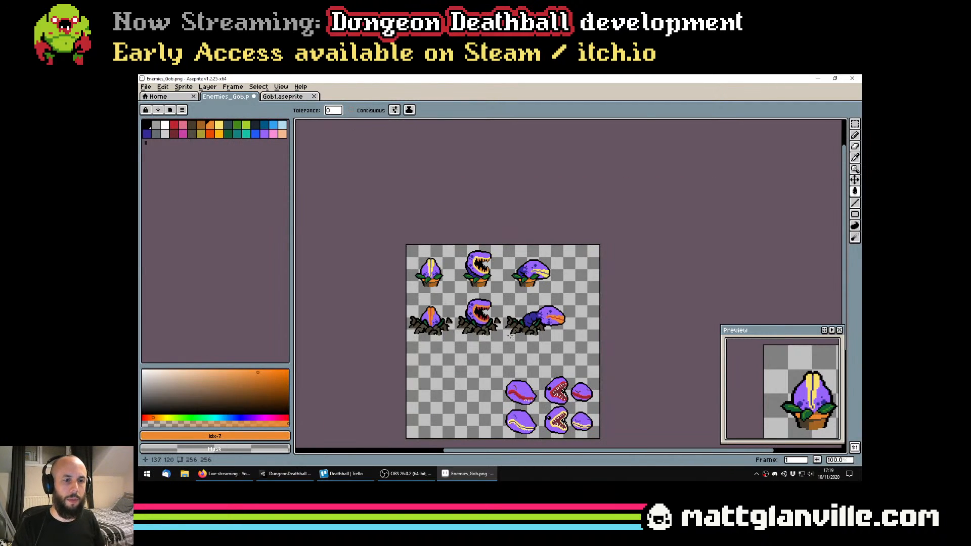
scroll(474, 324, up, 3)
Recolour the rooted plants' lips dark red, palette index 19, with a non-contiguous fill
click(173, 133)
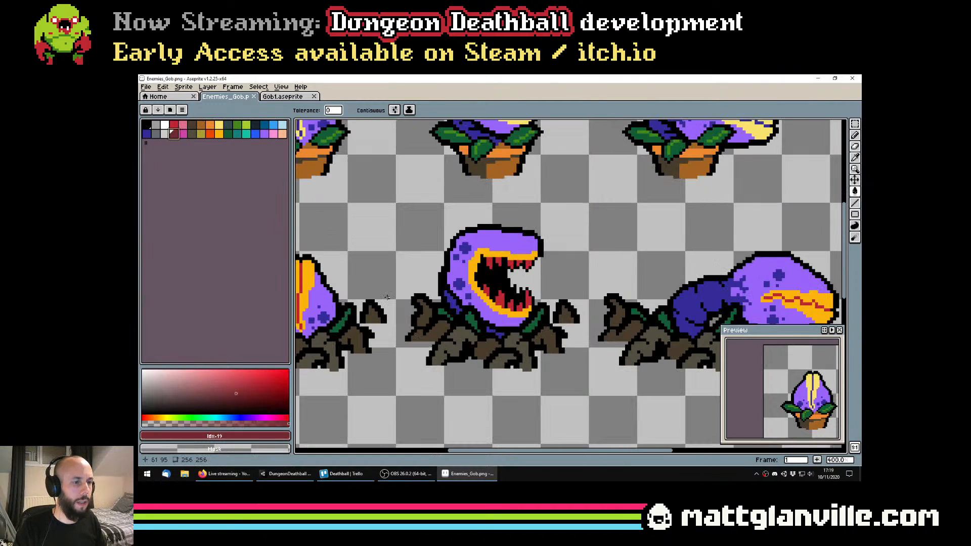
click(789, 302)
scroll(535, 306, down, 3)
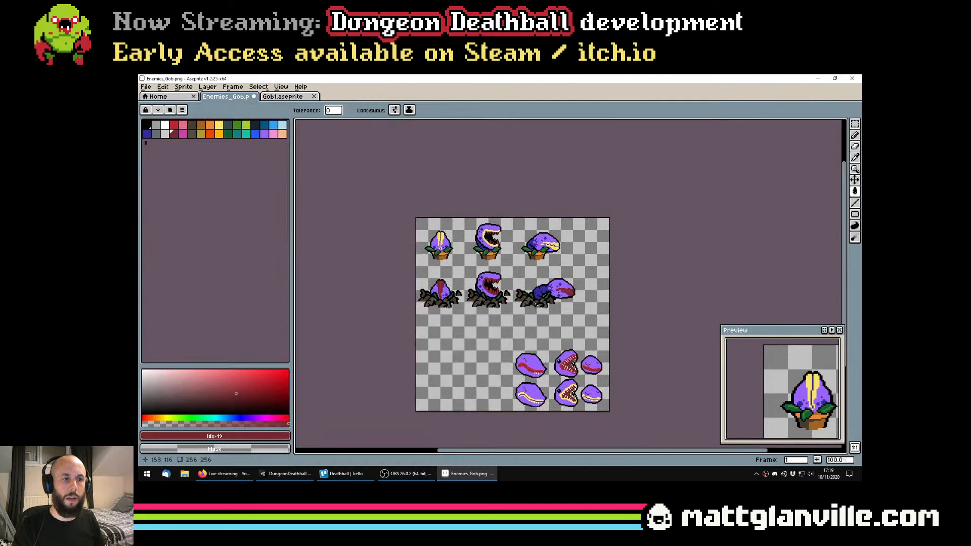
scroll(540, 303, up, 1)
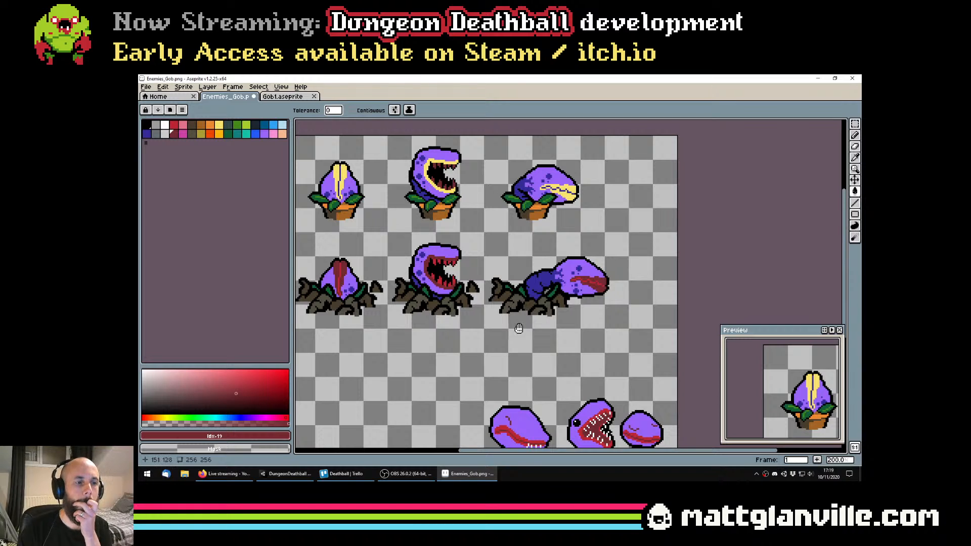
Try dotting black pixels down the seam of the closed rooted plant's lips with the Pencil at size 1
scroll(373, 291, up, 2)
drag(368, 290, 549, 287)
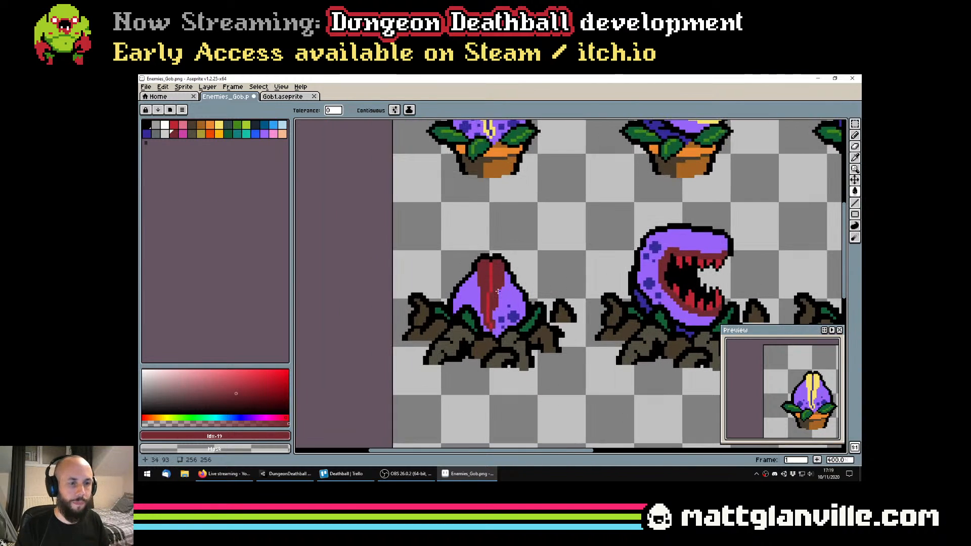
scroll(493, 271, up, 2)
key(b)
key(minus)
key(minus)
alt+click(488, 245)
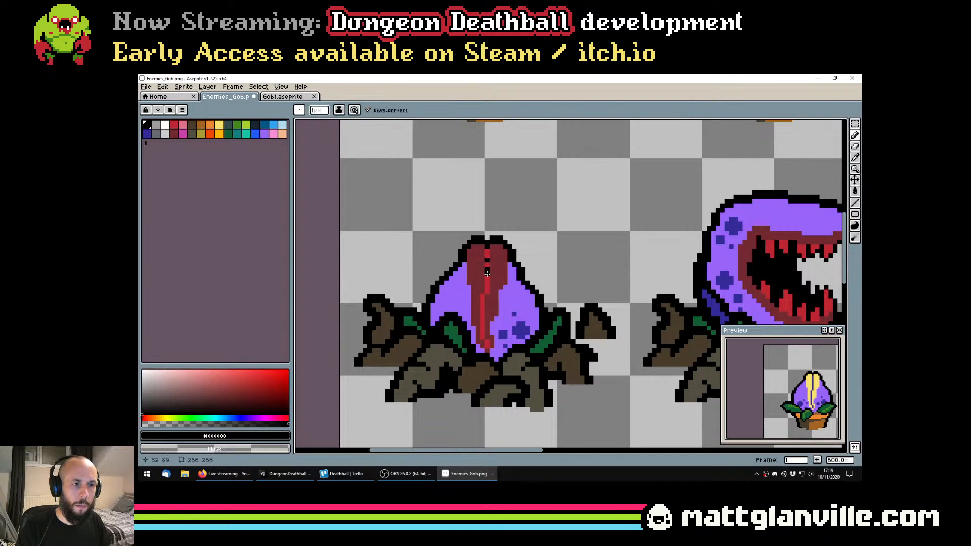
scroll(482, 323, down, 5)
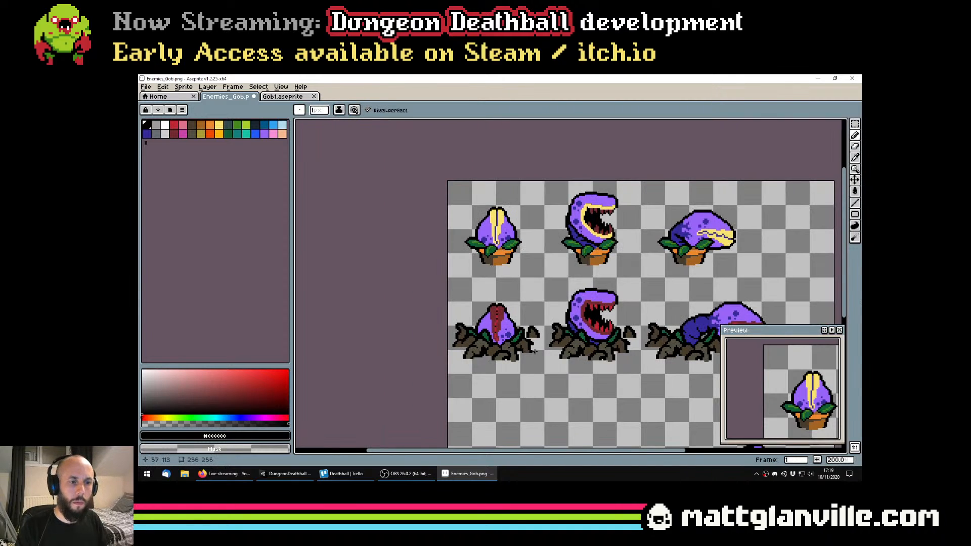
scroll(525, 378, up, 2)
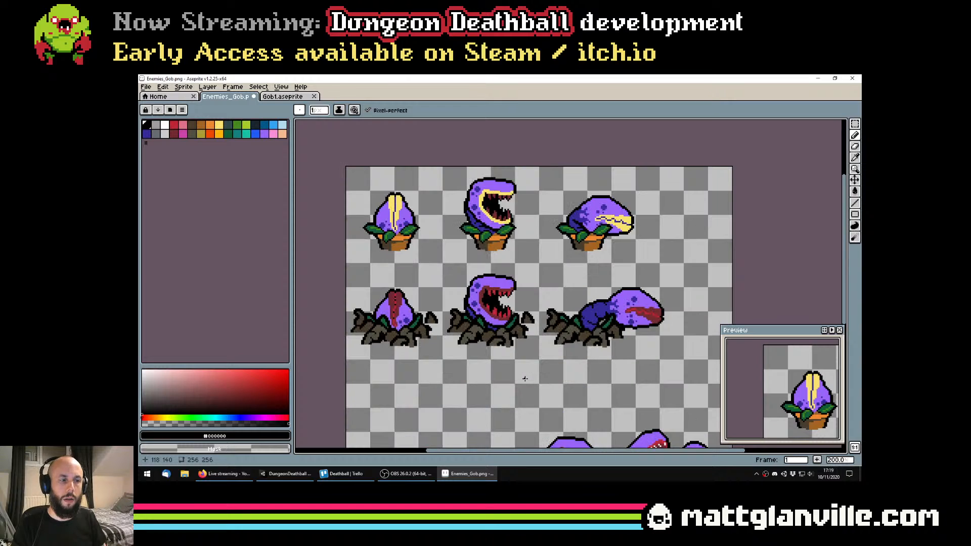
key(ctrl+z)
Save Enemies_Gob.png with the dark red lips on the rooted plants
key(ctrl+s)
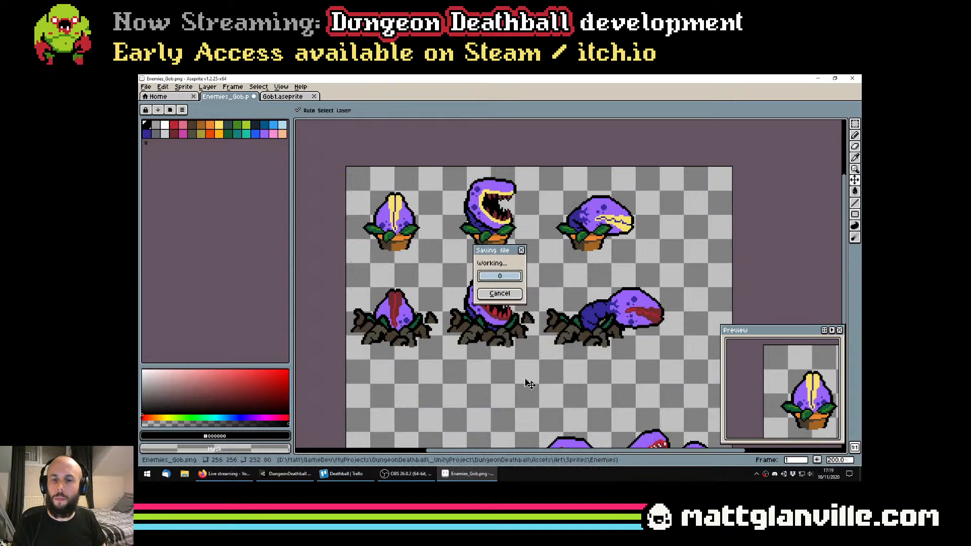
key(Return)
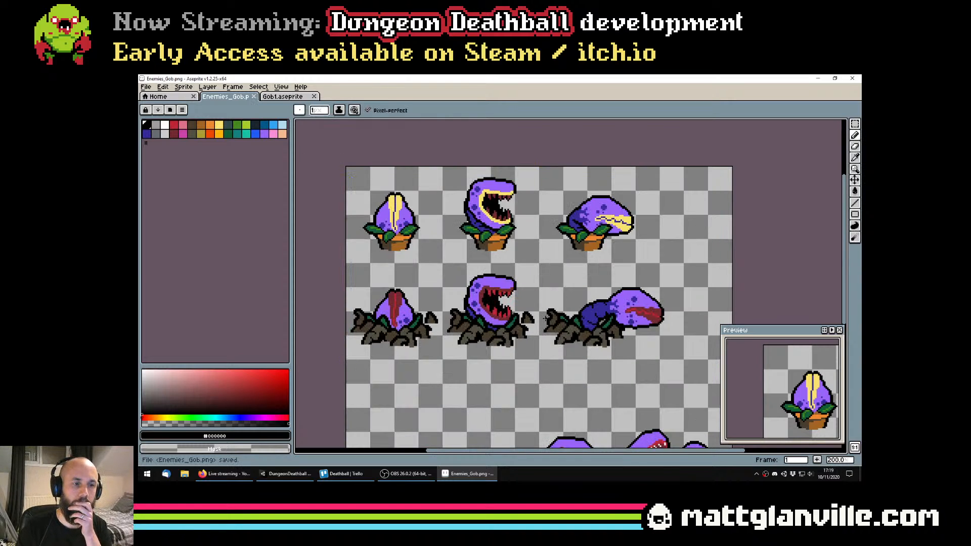
scroll(544, 317, down, 1)
scroll(535, 302, up, 1)
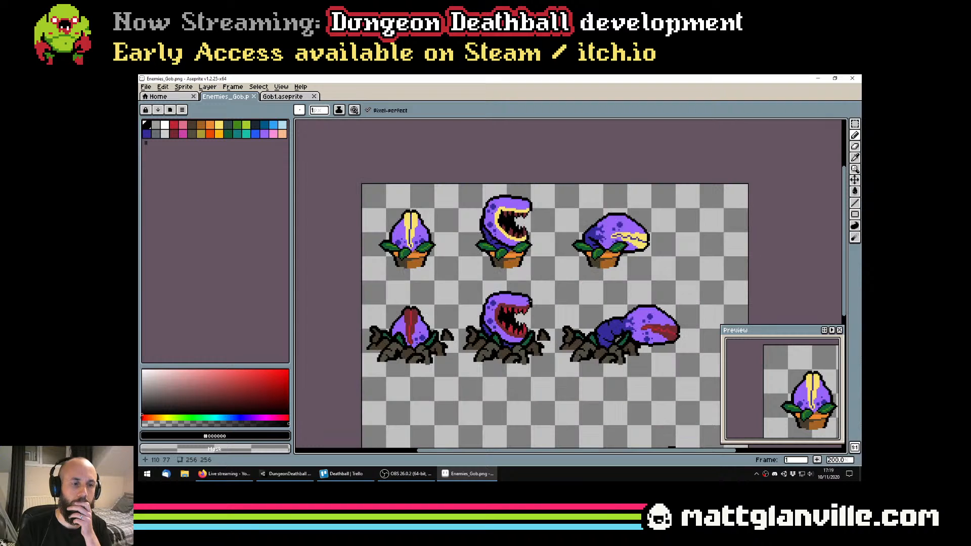
Try white, palette index 2, on the rooted plants' lips with a non-contiguous fill across the whole sheet
click(210, 134)
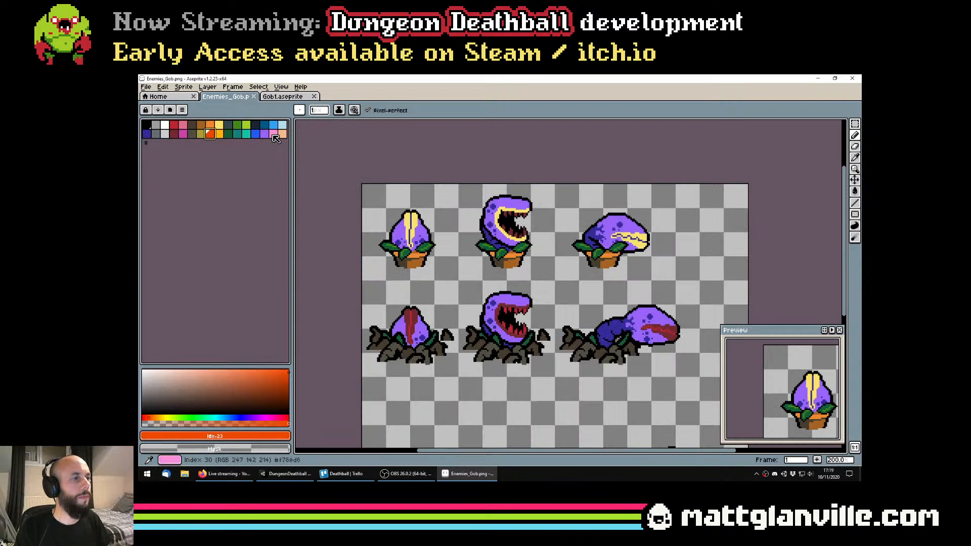
click(147, 125)
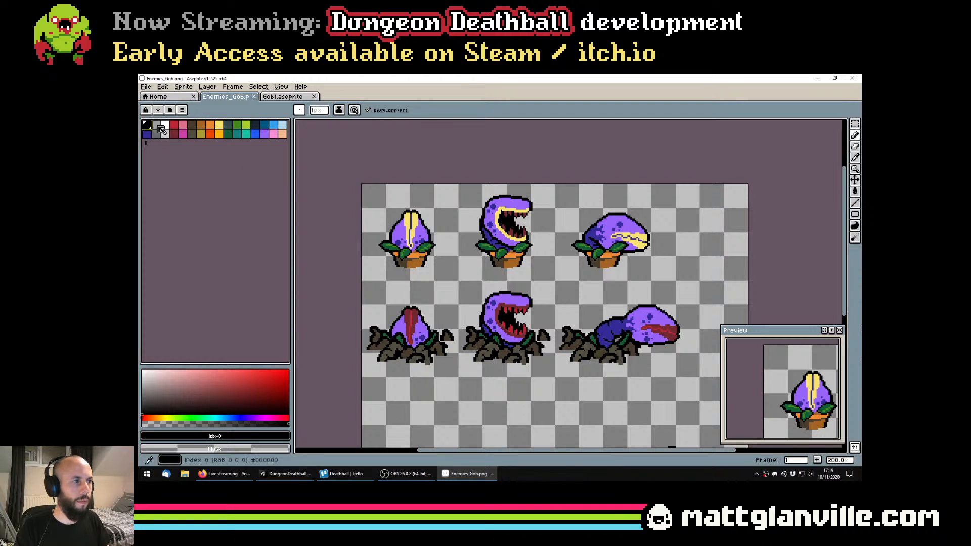
click(164, 125)
key(g)
click(519, 306)
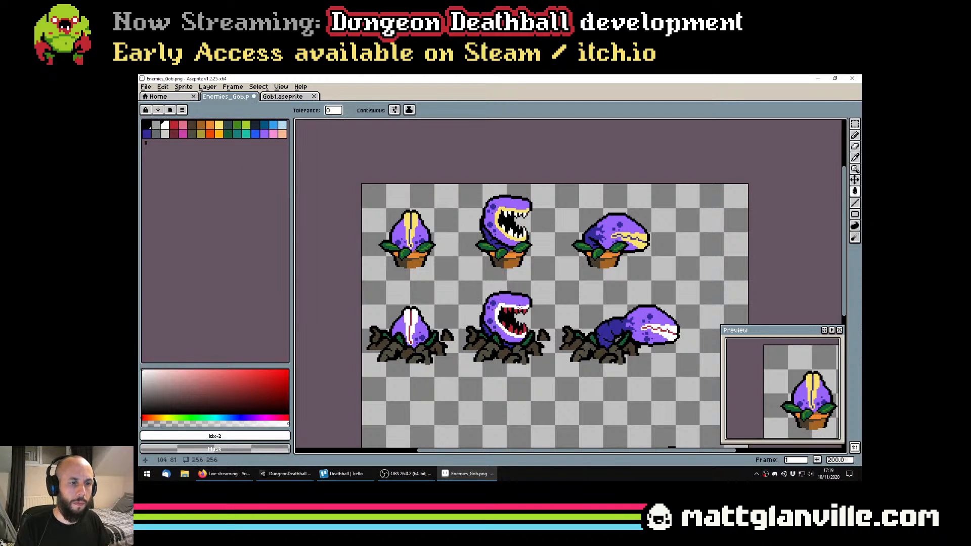
scroll(645, 358, down, 2)
scroll(645, 357, up, 1)
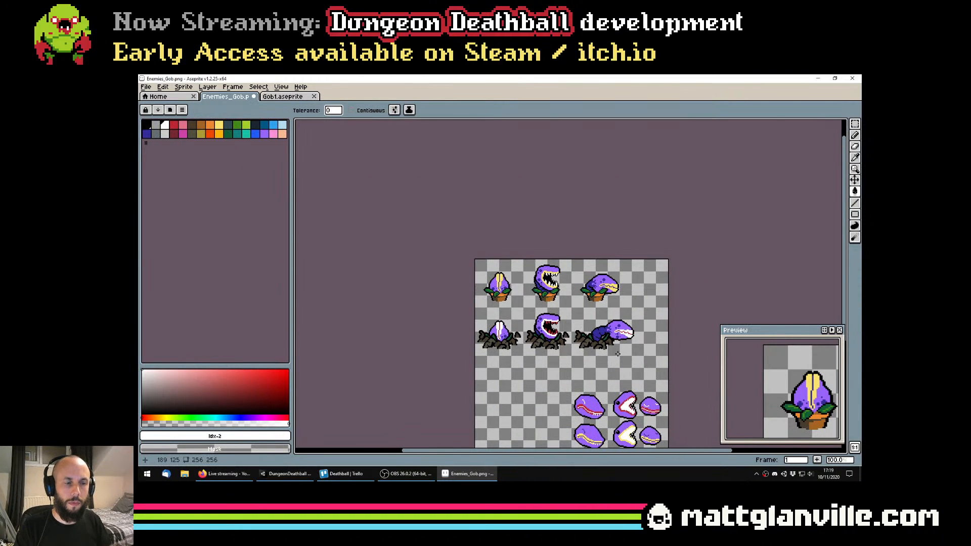
drag(617, 353, 573, 347)
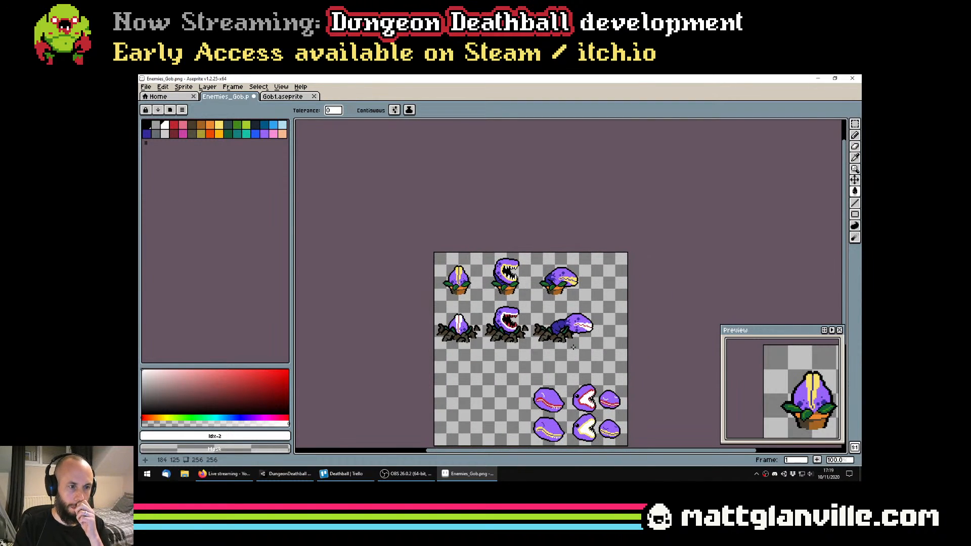
scroll(573, 347, up, 1)
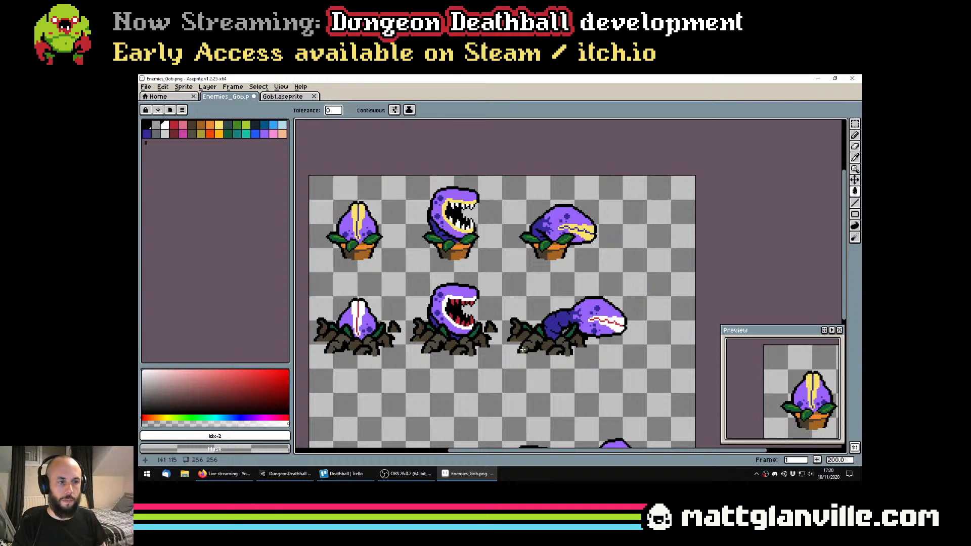
Undo the lip recolouring back to the pale yellow lips with the selection around the rooted plants restored
key(ctrl+z)
key(ctrl+z)
key(ctrl+z)
key(ctrl+z)
key(ctrl+z)
key(ctrl+z)
key(ctrl+z)
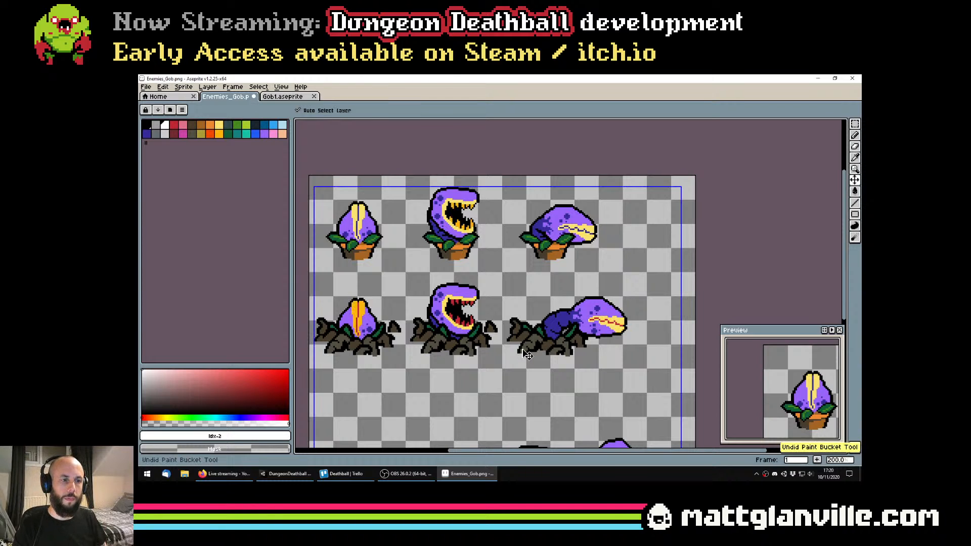
key(ctrl+z)
key(ctrl+z)
key(ctrl+z)
key(ctrl+z)
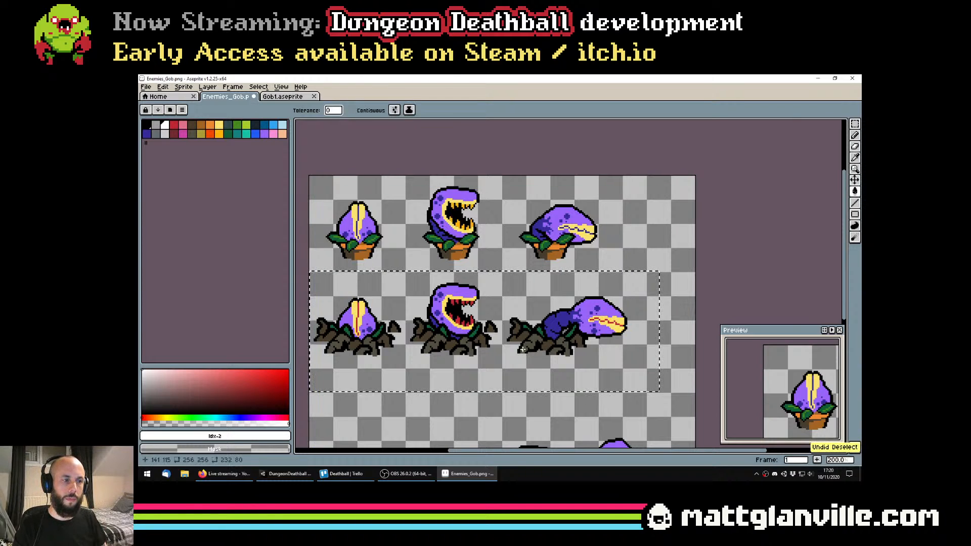
key(ctrl+z)
key(ctrl+z)
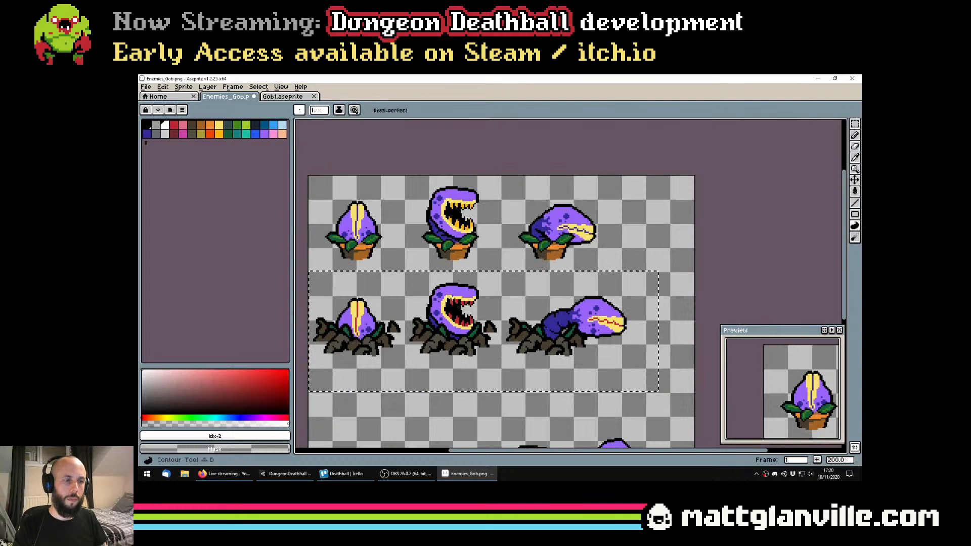
Fill the rooted plants' lips white, palette index 2, inside the selected row only, and deselect
key(g)
click(461, 301)
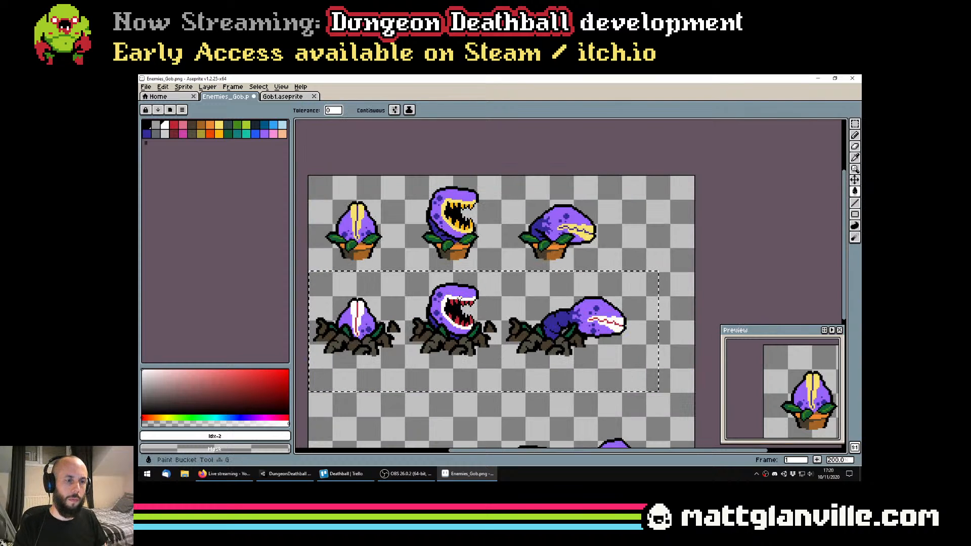
key(ctrl+d)
scroll(485, 316, down, 1)
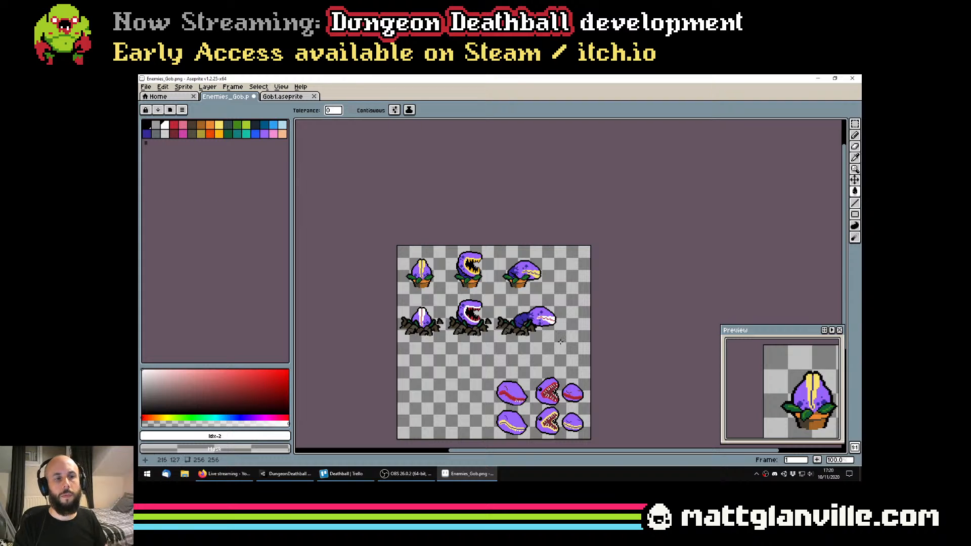
scroll(470, 271, up, 1)
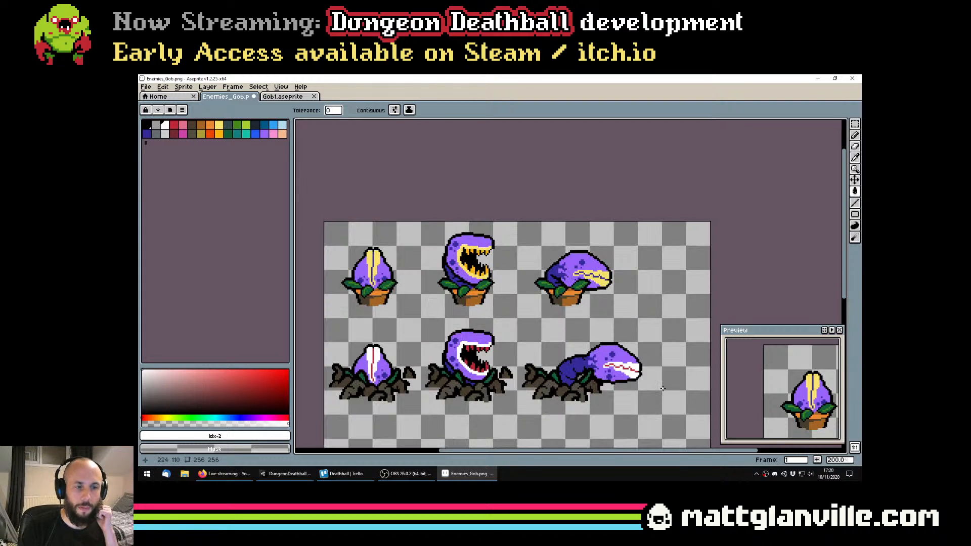
scroll(653, 343, down, 1)
drag(614, 382, 548, 365)
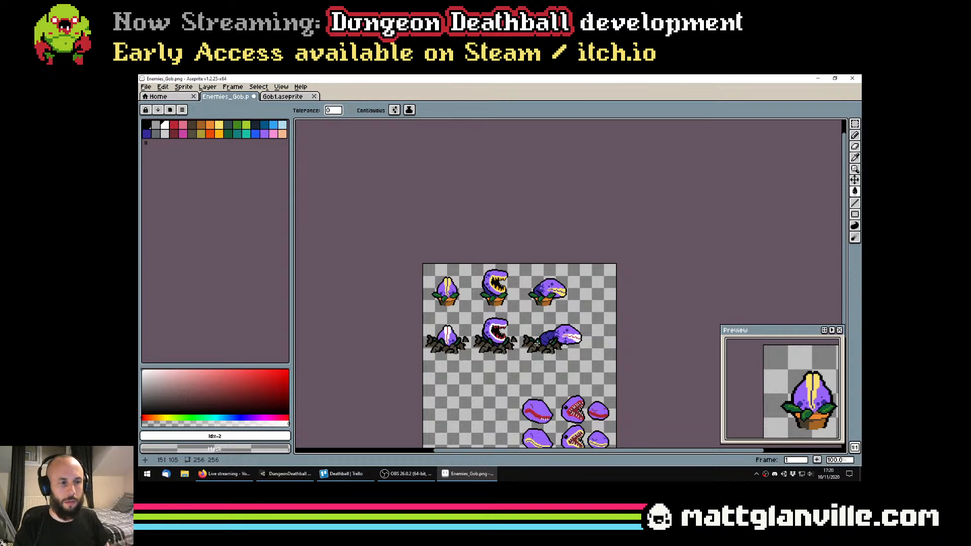
scroll(440, 320, up, 2)
drag(440, 321, 425, 303)
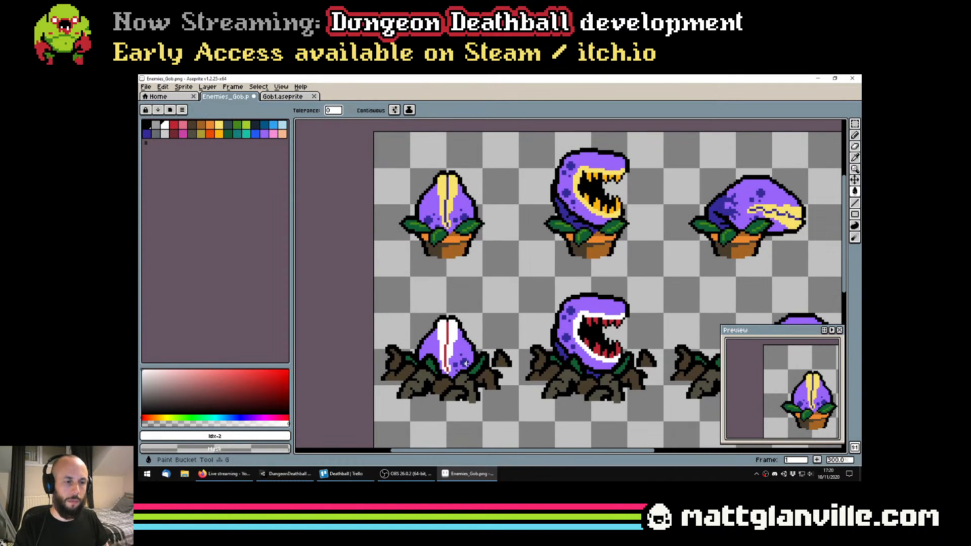
Try white on the plants' dark purple spots and shading with a non-contiguous fill
click(464, 362)
scroll(497, 365, down, 2)
scroll(574, 315, up, 2)
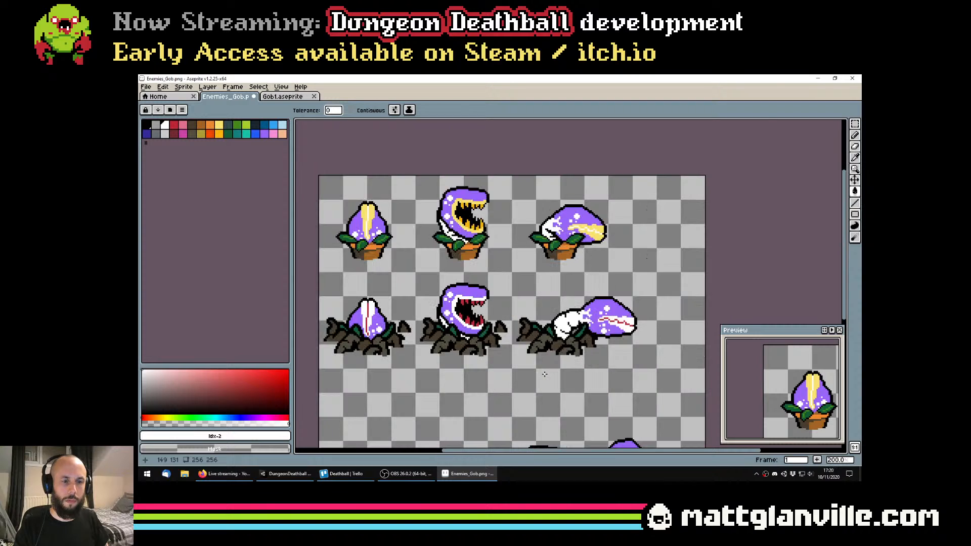
scroll(571, 322, down, 1)
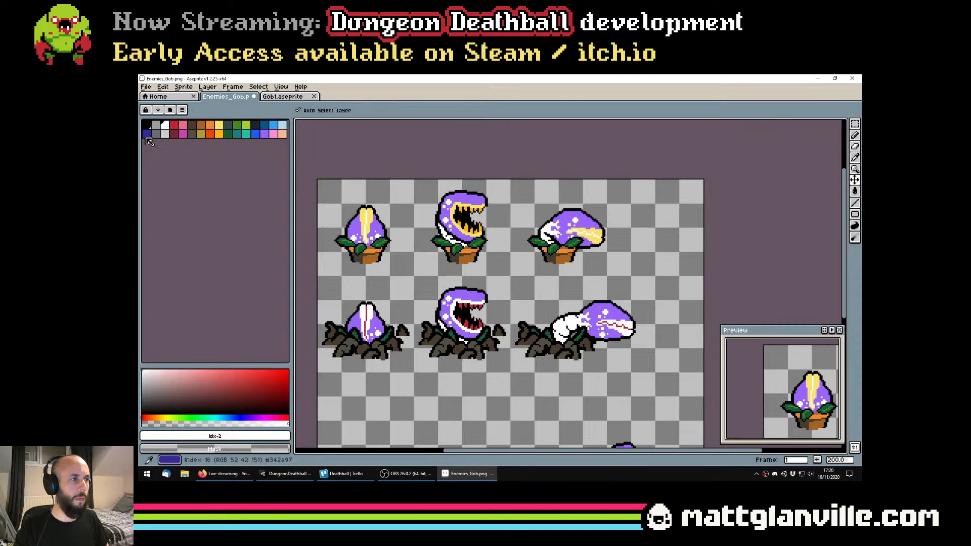
Try a contiguous dark blue fill, palette index 16, on the drooping rooted plant's stem against the white spots, and undo the spot experiment
click(147, 133)
click(351, 110)
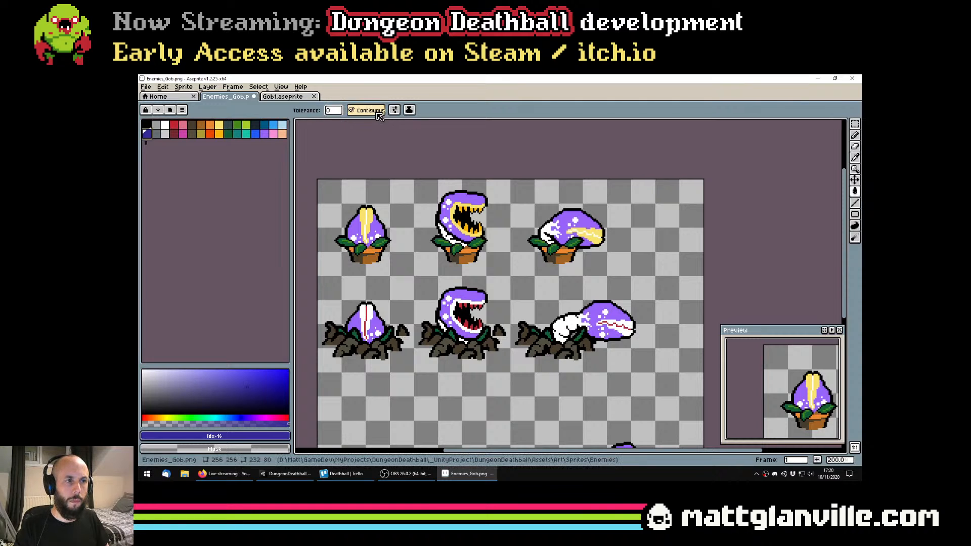
click(585, 333)
scroll(597, 333, up, 2)
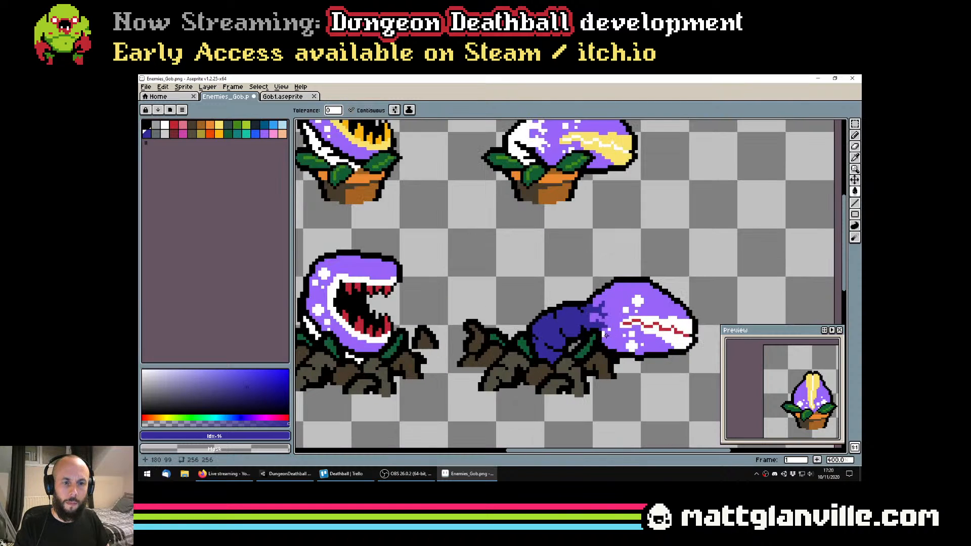
scroll(607, 330, down, 3)
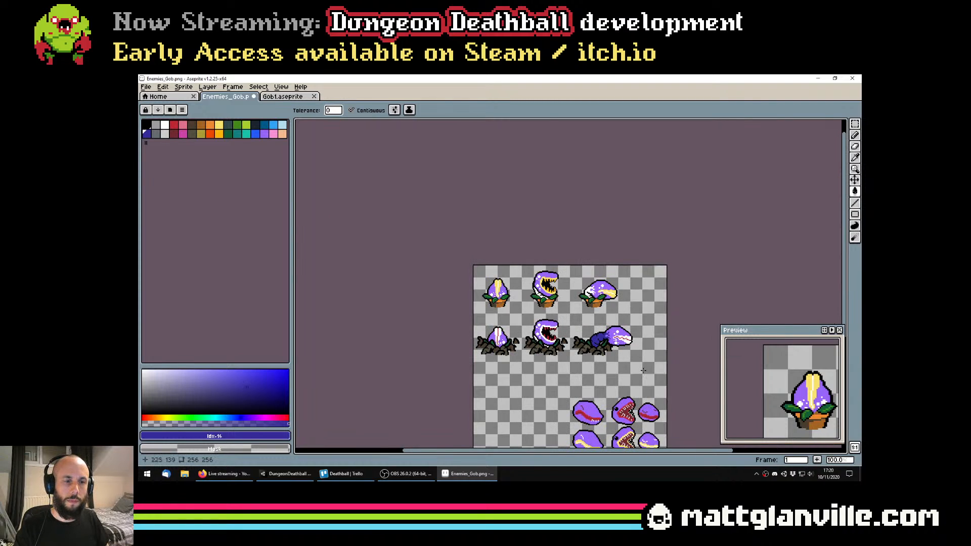
scroll(653, 372, up, 1)
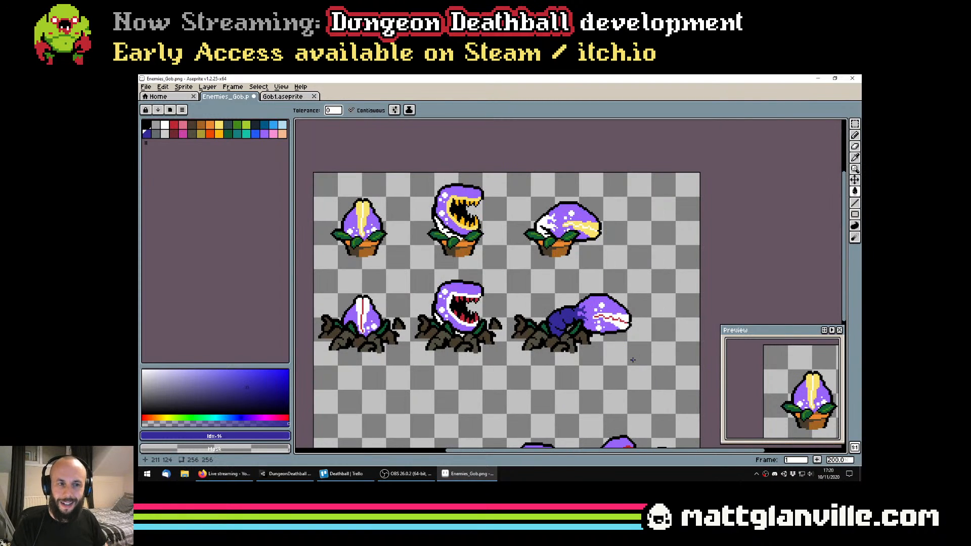
key(ctrl+z)
Clear the selection around the rooted plants and save Enemies_Gob.png with their white lips
scroll(583, 361, down, 1)
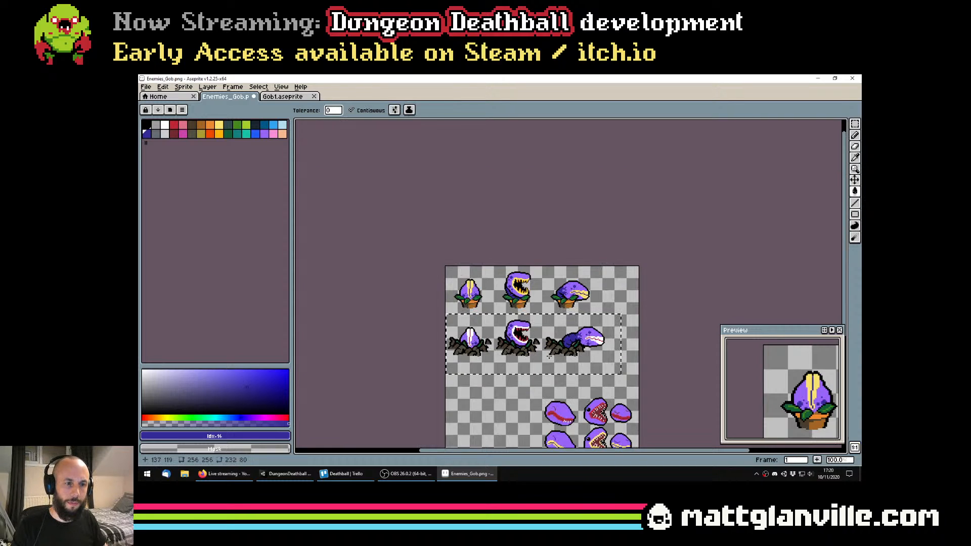
scroll(591, 331, up, 1)
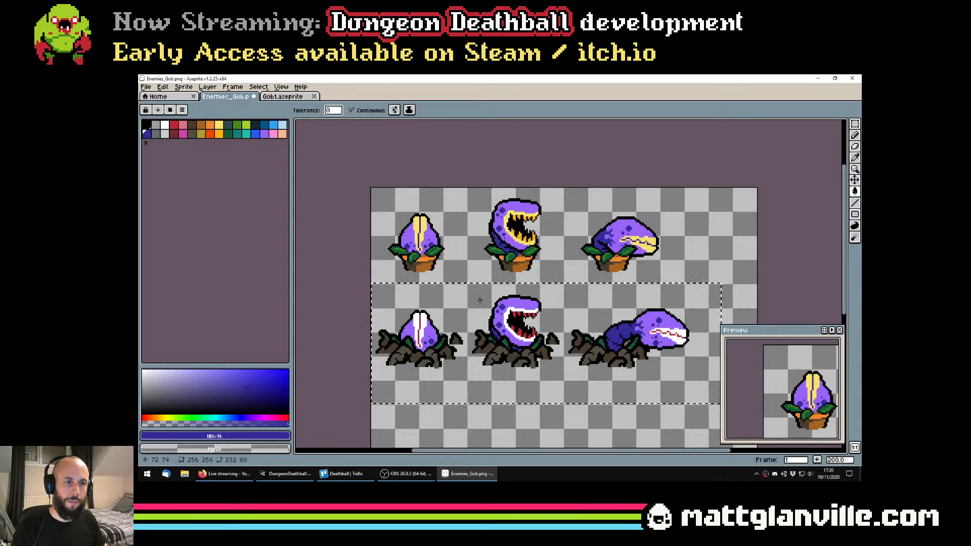
key(ctrl+d)
scroll(582, 331, down, 1)
key(ctrl+s)
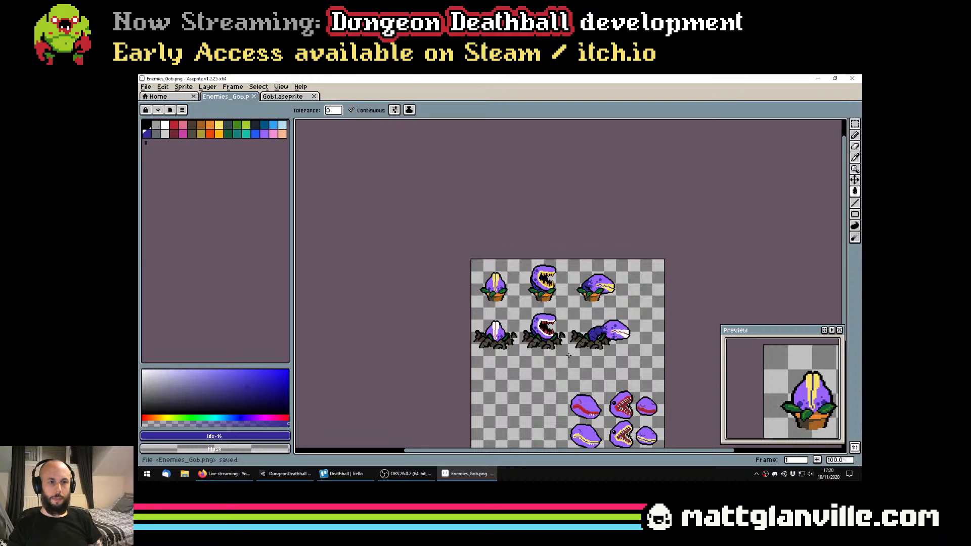
key(alt+Tab)
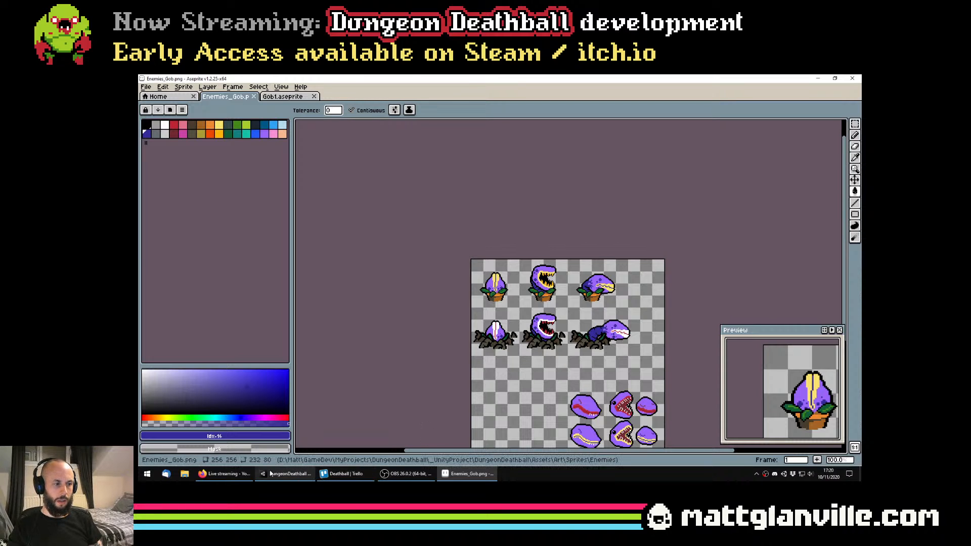
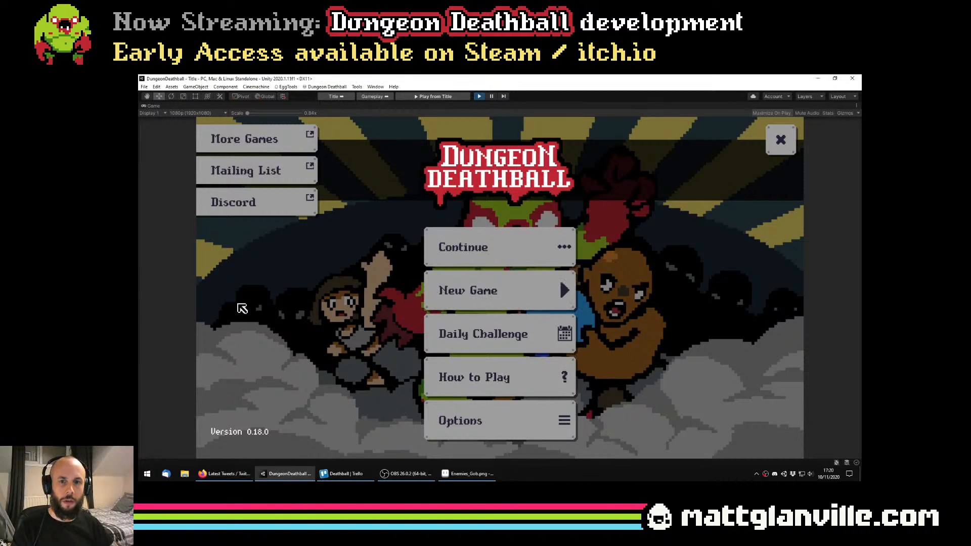
Start a new game, begin the Stage 1-1 Deathball match and dismiss the break reminder
click(466, 285)
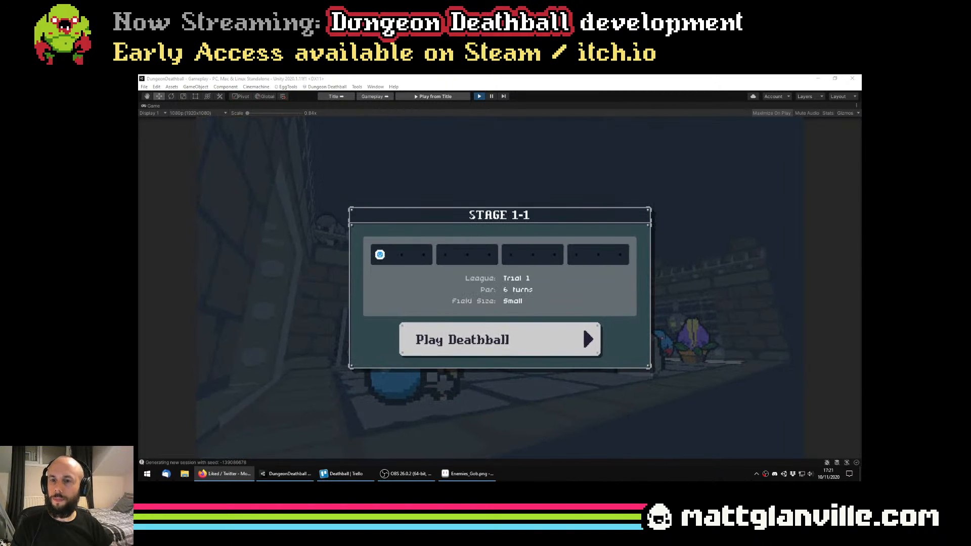
click(505, 340)
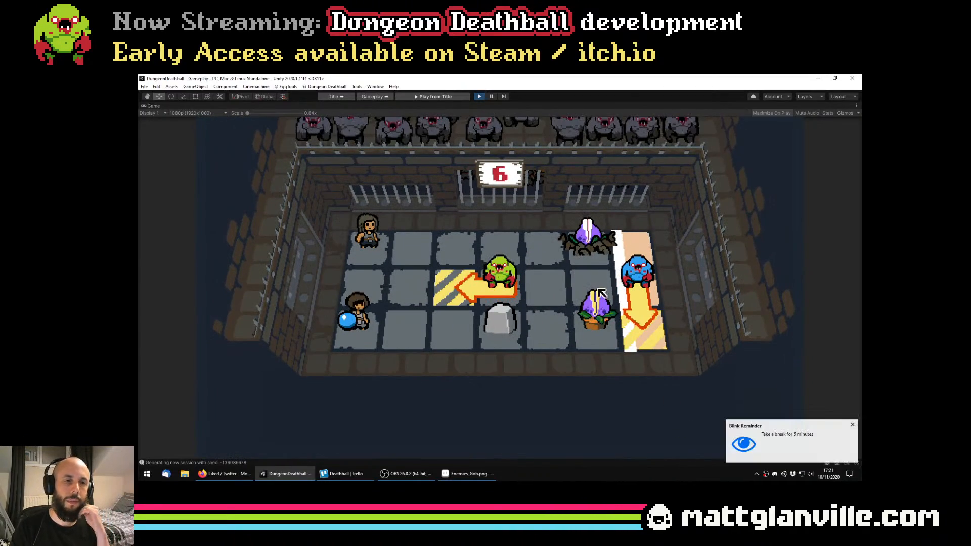
click(848, 427)
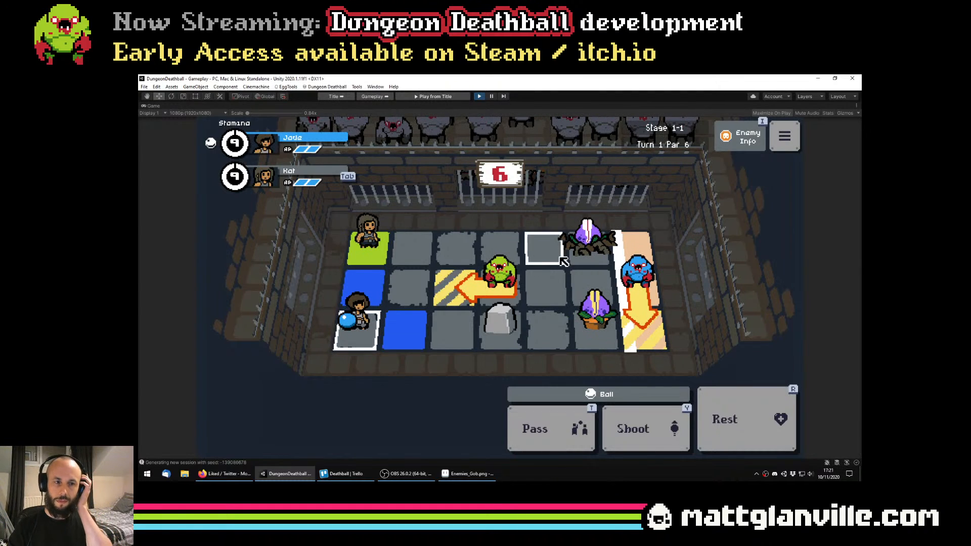
Move Kat two tiles along the back row, advance Jade one tile and have the ball passed to Kat
click(365, 248)
click(439, 249)
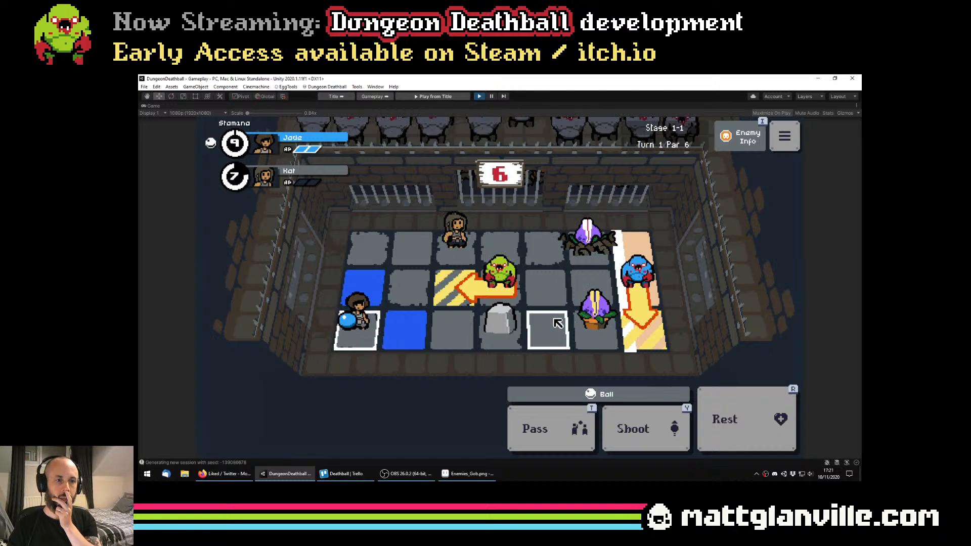
click(406, 324)
click(417, 335)
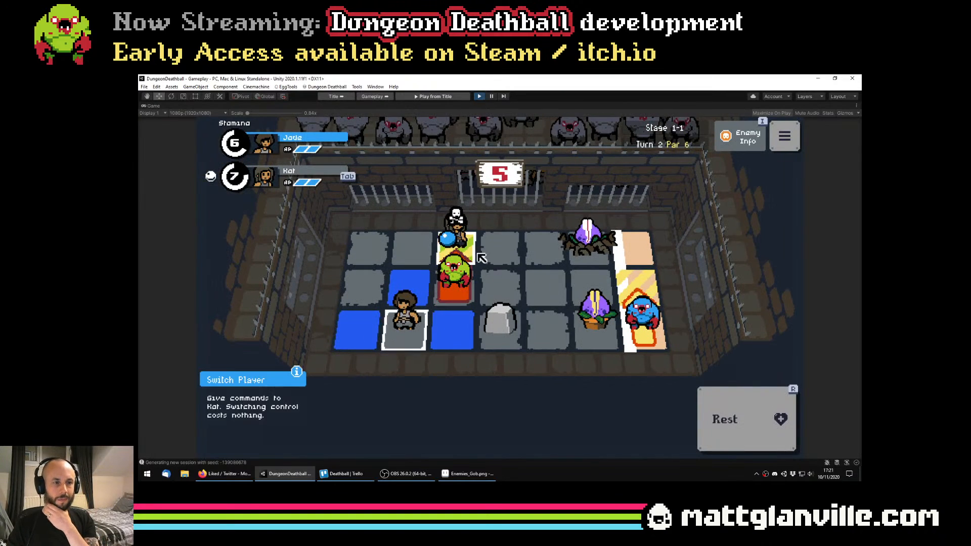
Move the ball-carrying Kat one tile forward, away from the green goblin, and rest her
click(503, 256)
click(504, 255)
click(744, 435)
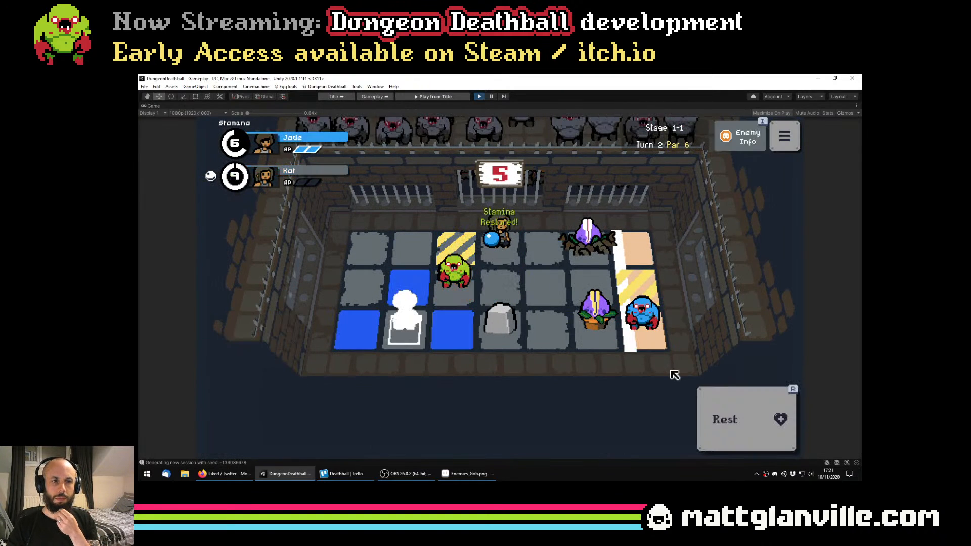
Advance Jade one tile and tackle the green goblin with her, taking the tile it occupied
click(476, 342)
click(457, 297)
click(457, 297)
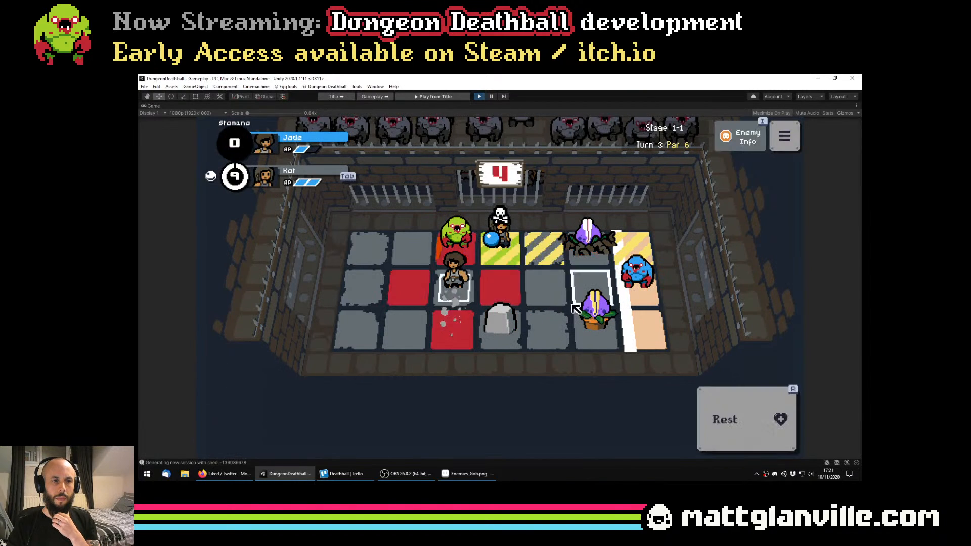
Rest Jade, walk Kat with the ball to the tile between the stone and the potted plant, and rest her there
click(703, 405)
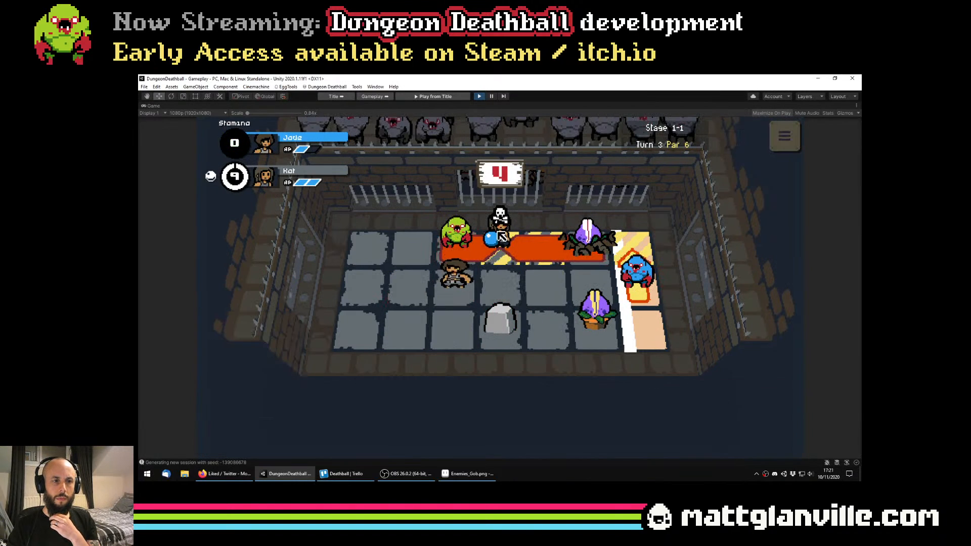
click(541, 261)
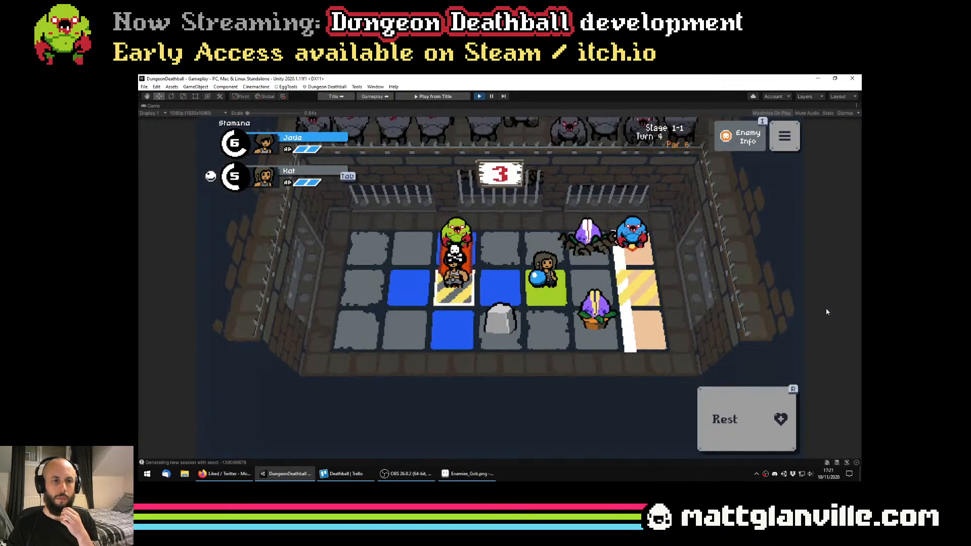
click(589, 326)
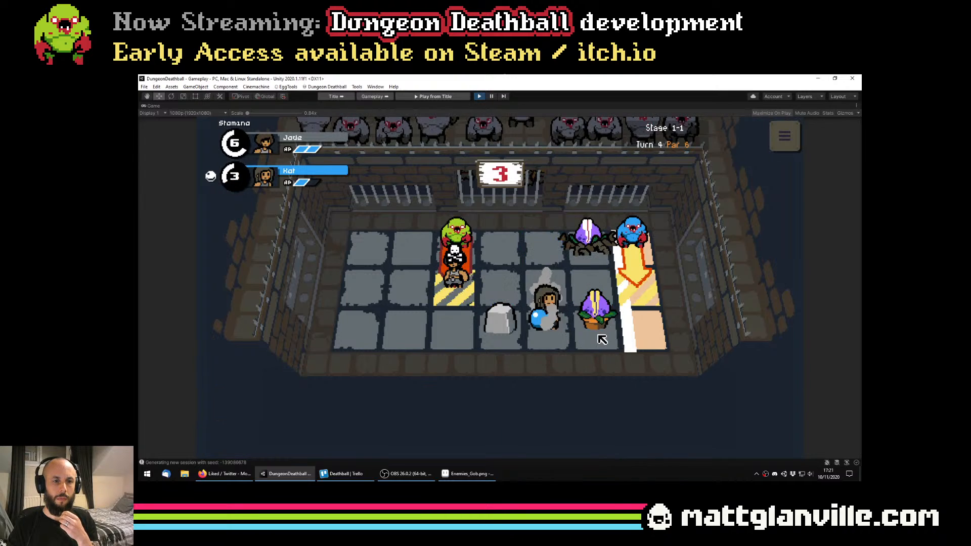
click(733, 419)
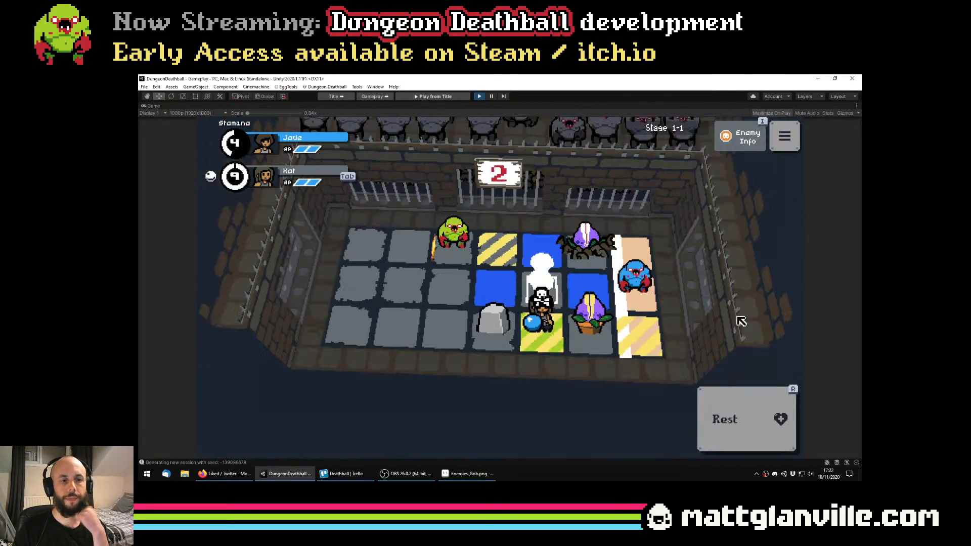
Switch control to Kat, tackle the potted plant to push it into the end zone, and rest her
key(Tab)
click(610, 339)
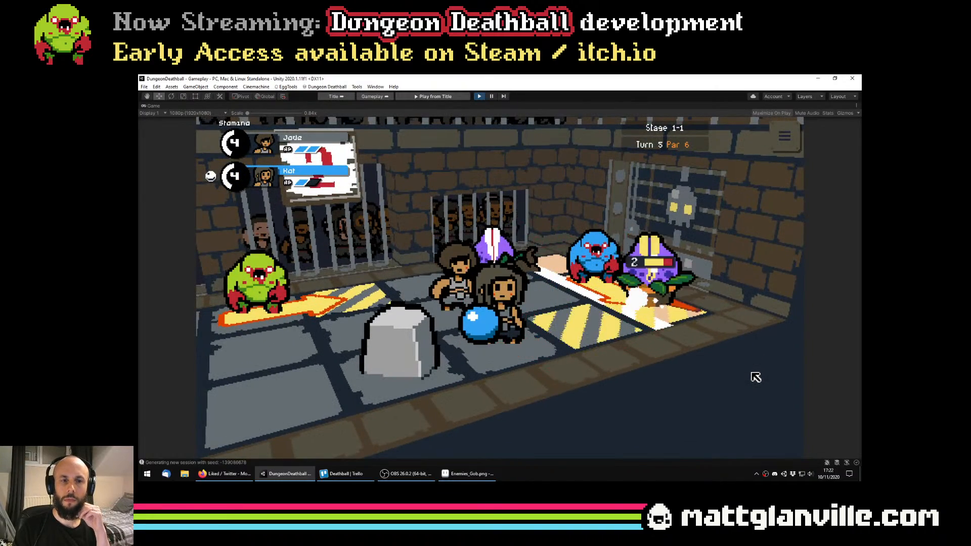
click(776, 421)
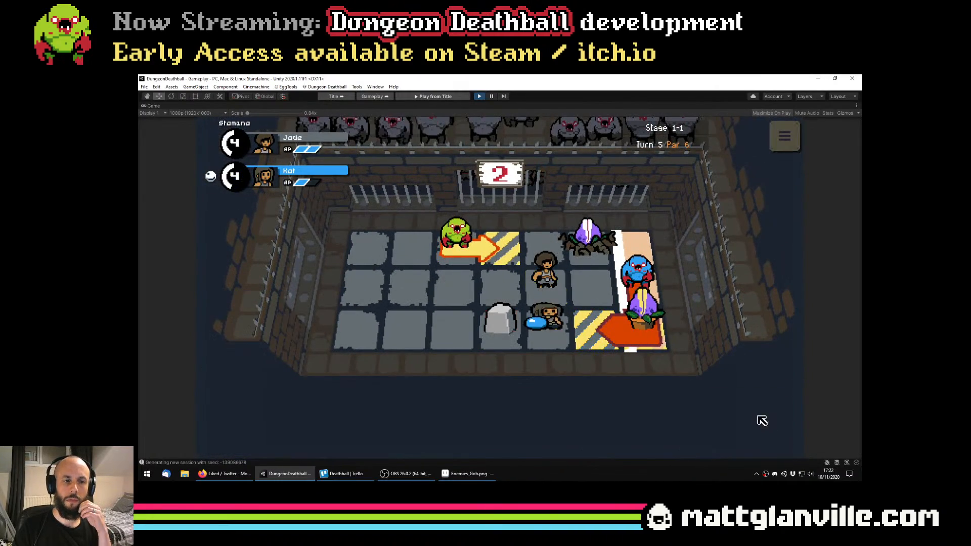
Reposition Jade around the rooted plant until she stands on the tile in front of it, resting both players between turns
click(556, 261)
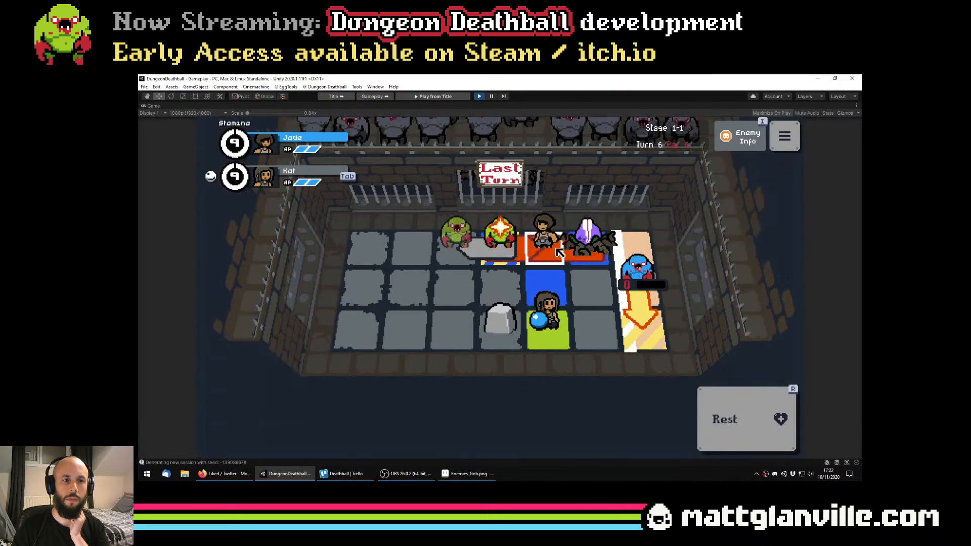
click(761, 397)
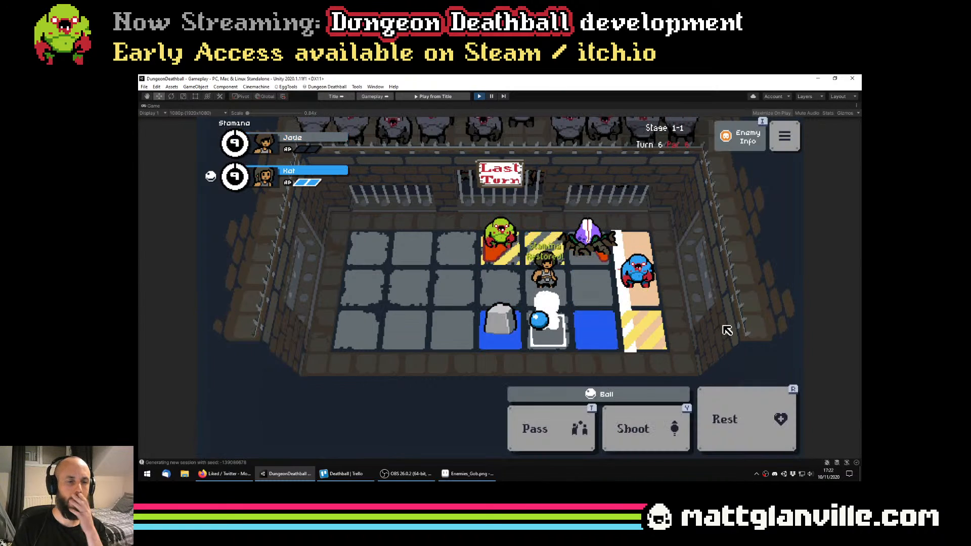
click(761, 444)
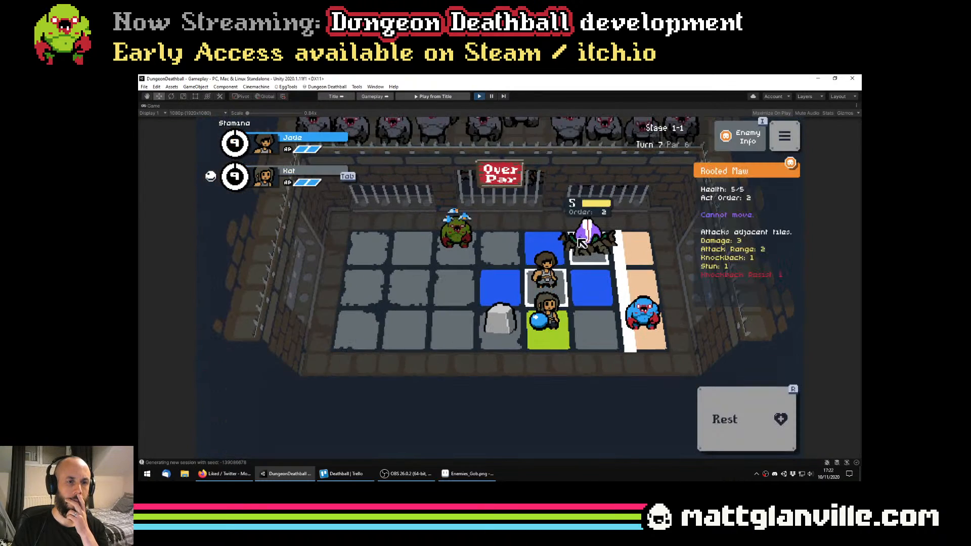
click(234, 473)
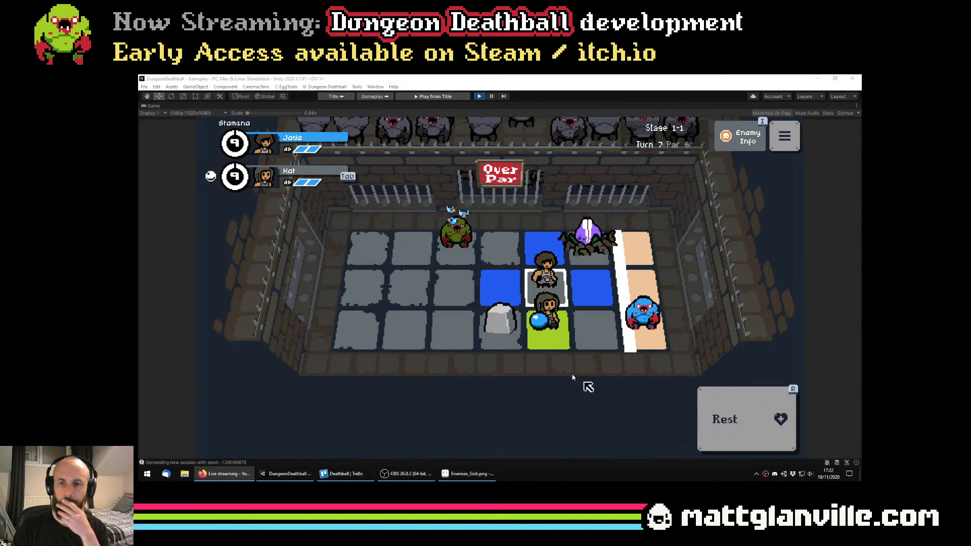
click(591, 288)
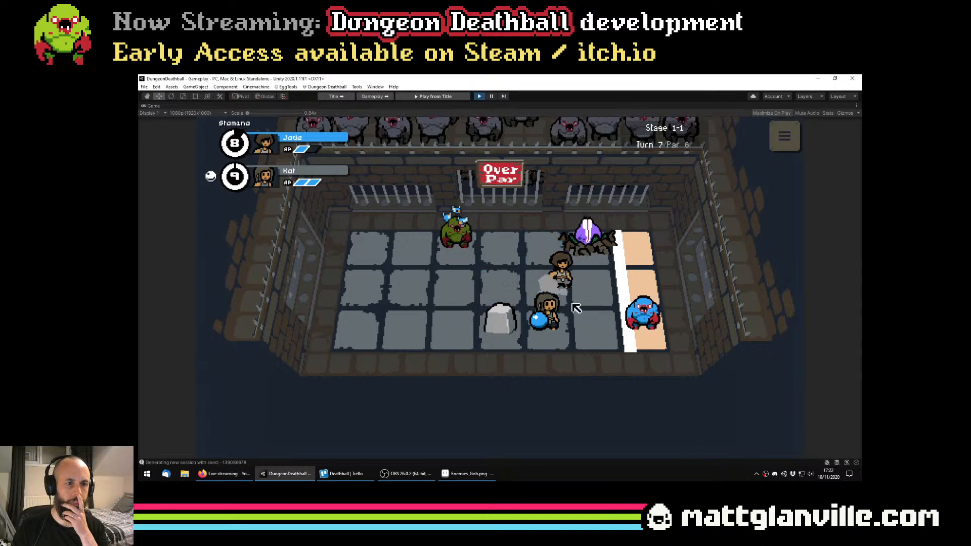
Switch to Aseprite, fill the white lips of the three rooted plant sprites with the palette's light yellow and save Enemies_Gob.png
click(461, 474)
scroll(507, 312, up, 2)
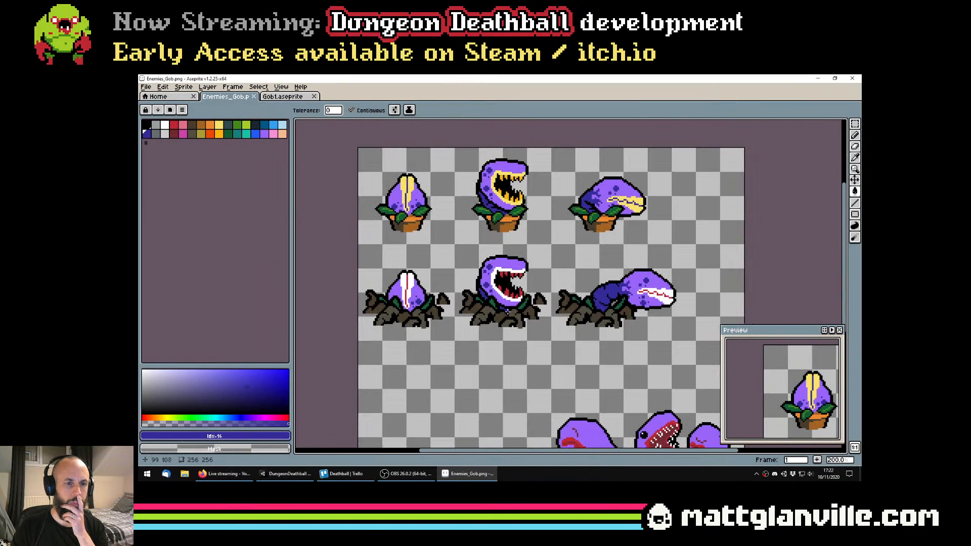
scroll(507, 312, up, 1)
click(219, 124)
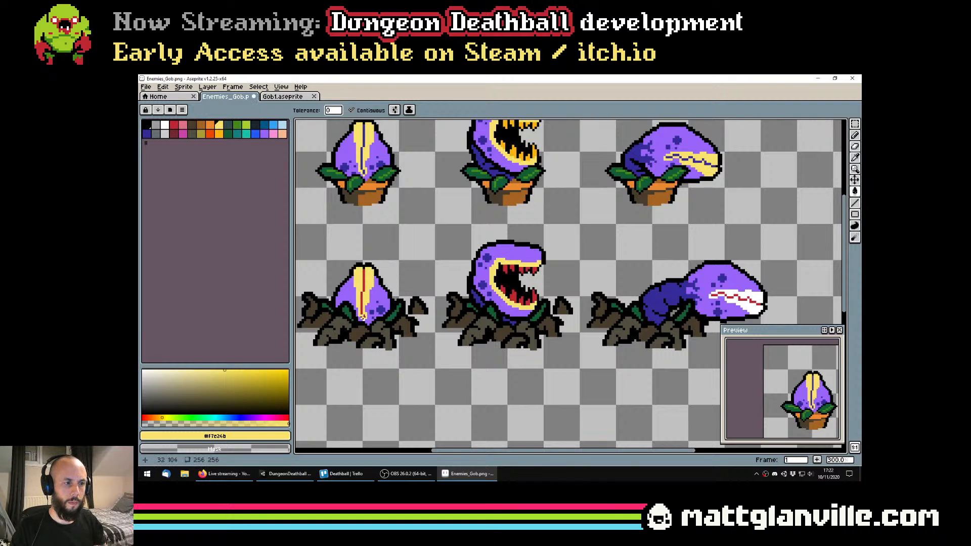
scroll(723, 299, up, 2)
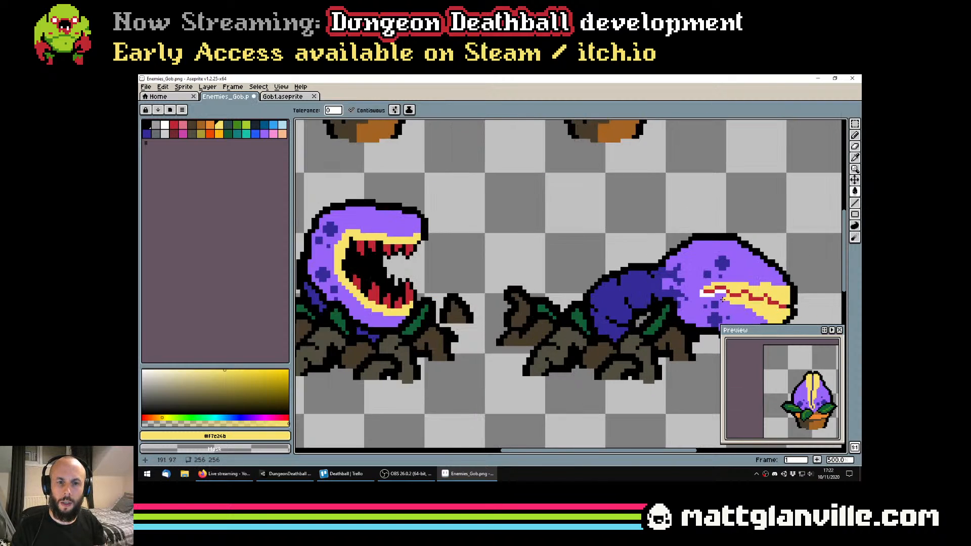
scroll(706, 294, down, 3)
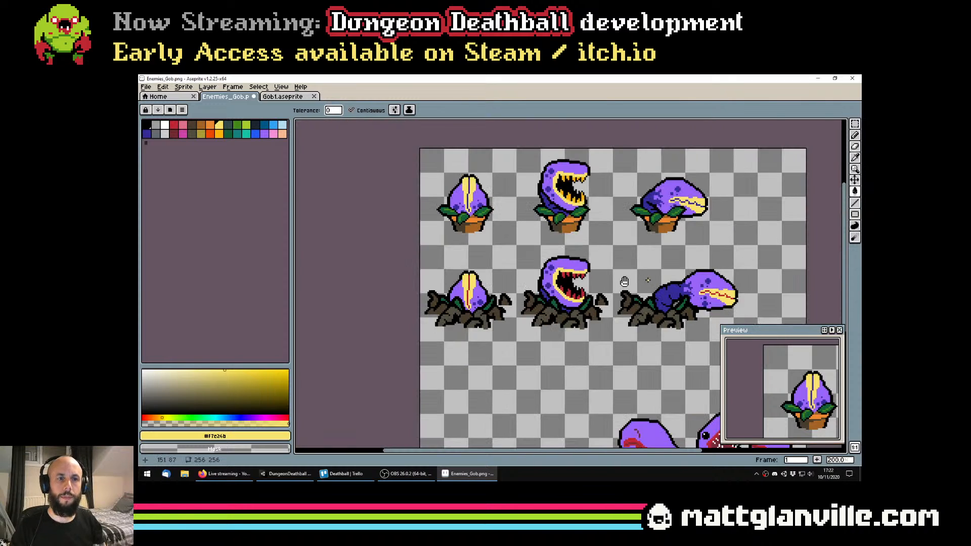
scroll(624, 282, down, 1)
key(ctrl+s)
Recolour all the teeth of the open-mouthed potted plant white using a non-contiguous fill, and save the sprite sheet
scroll(551, 293, up, 1)
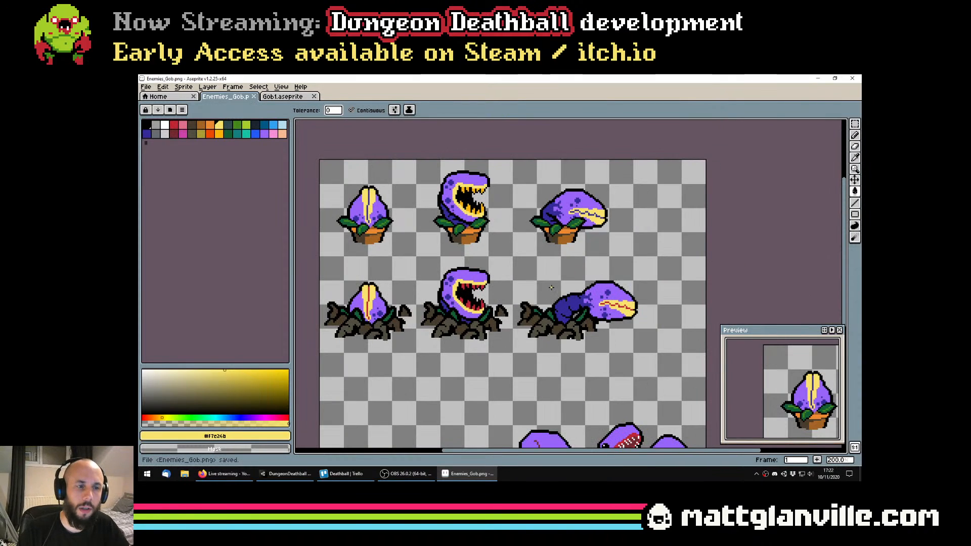
scroll(444, 181, up, 1)
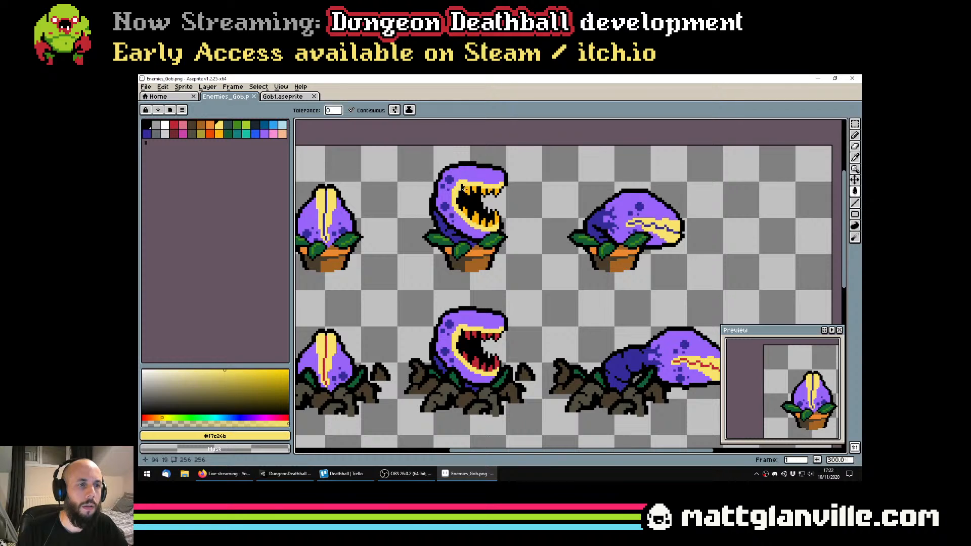
scroll(464, 188, up, 1)
click(351, 110)
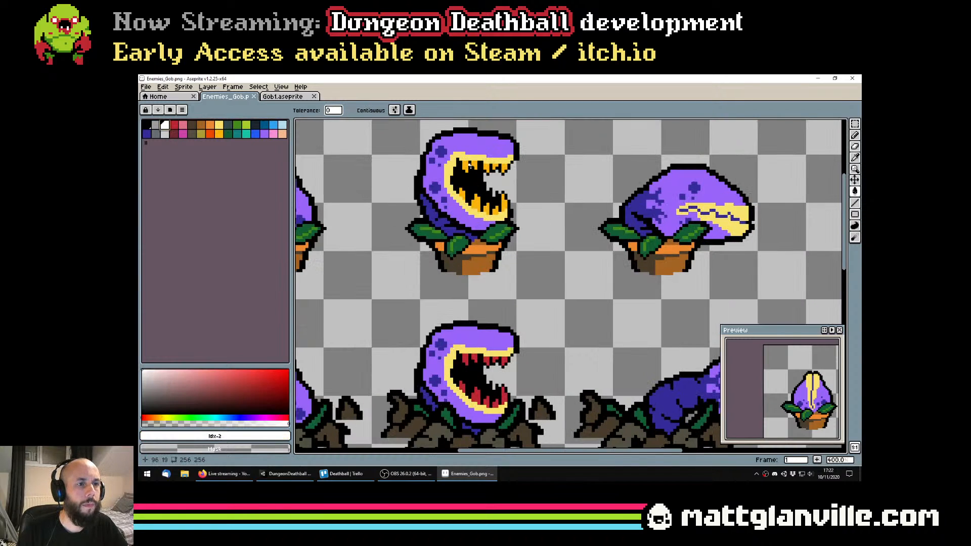
click(470, 166)
scroll(470, 167, down, 3)
scroll(511, 159, up, 1)
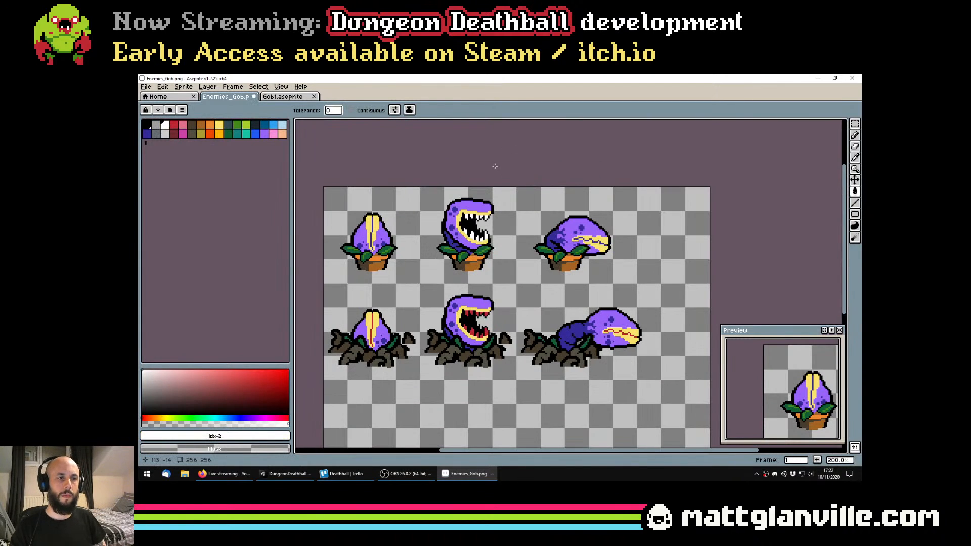
scroll(590, 285, down, 1)
scroll(576, 274, up, 1)
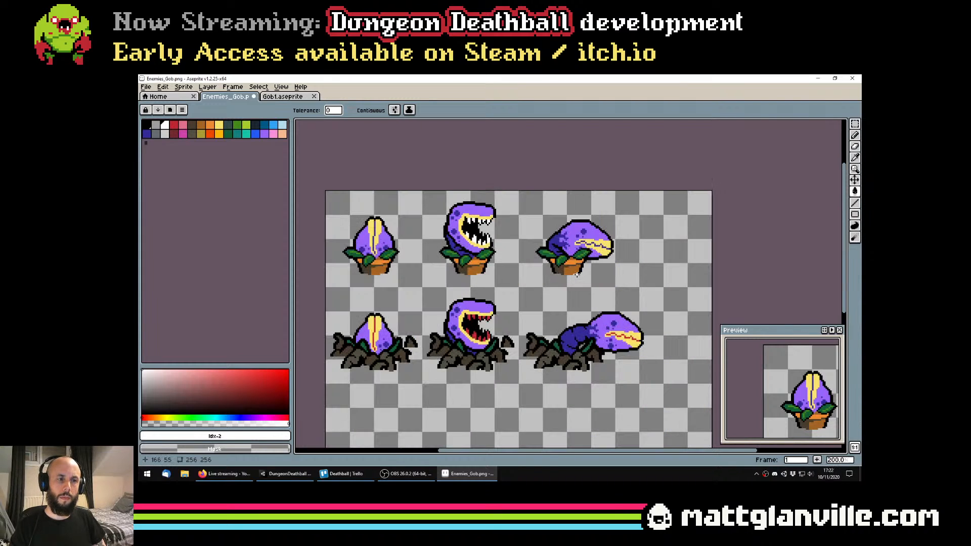
key(ctrl+s)
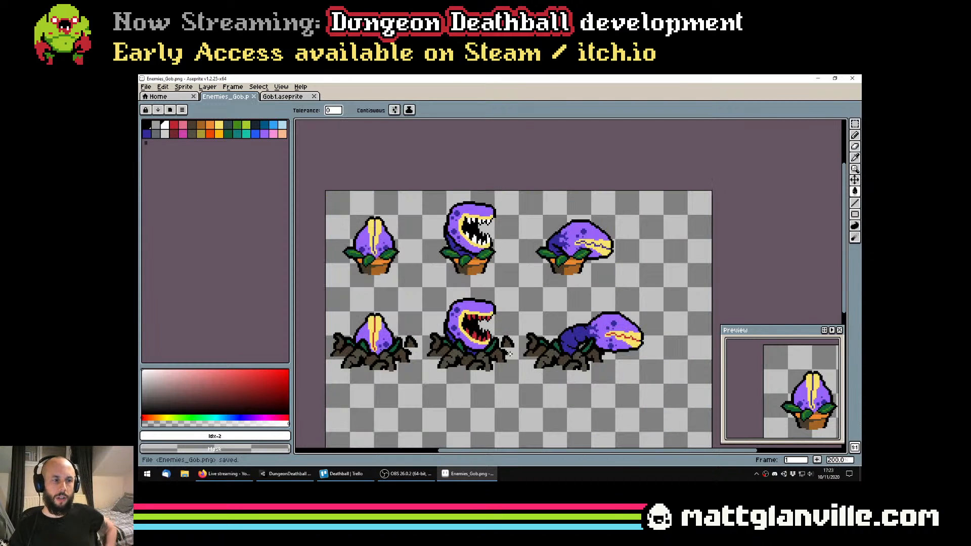
Retouch the pixels where the lunging rooted plant's red mouth line meets its outline, undo the last stroke and save the sheet
scroll(638, 337, up, 4)
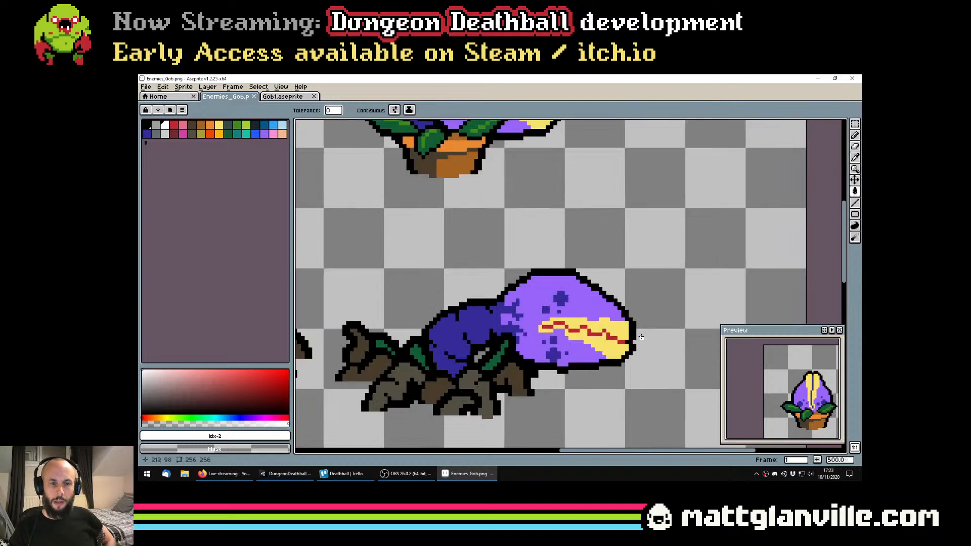
scroll(638, 338, down, 4)
scroll(638, 337, up, 4)
key(b)
alt+click(636, 368)
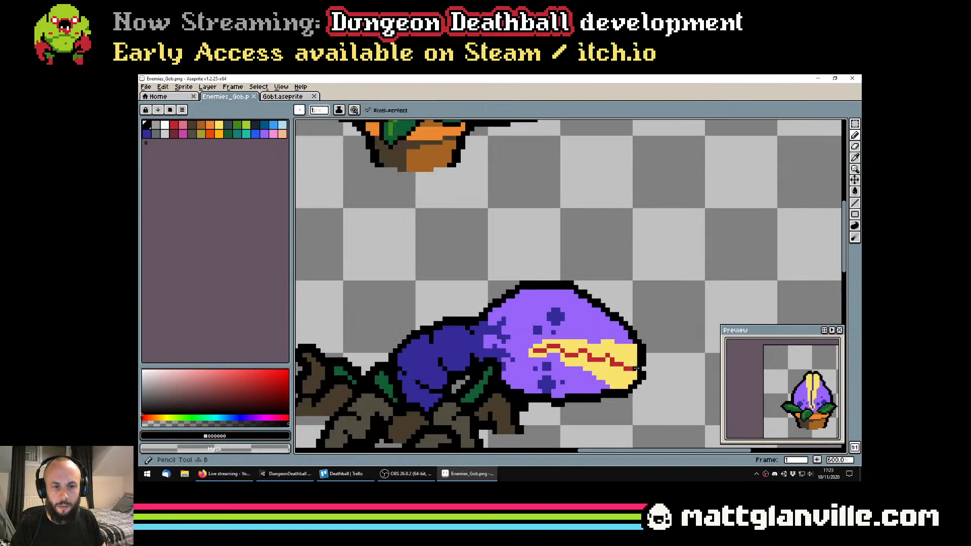
alt+click(631, 366)
scroll(642, 306, down, 3)
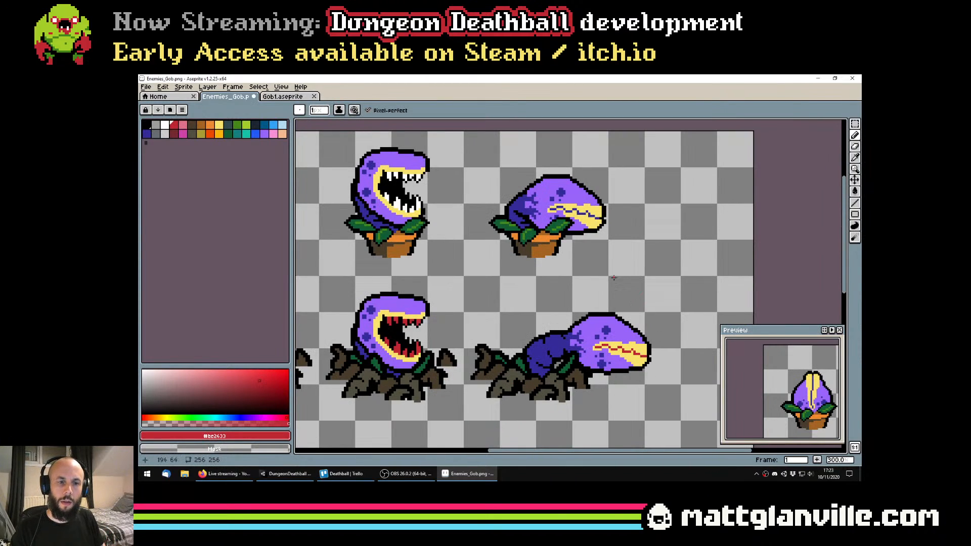
scroll(613, 277, down, 1)
key(ctrl+z)
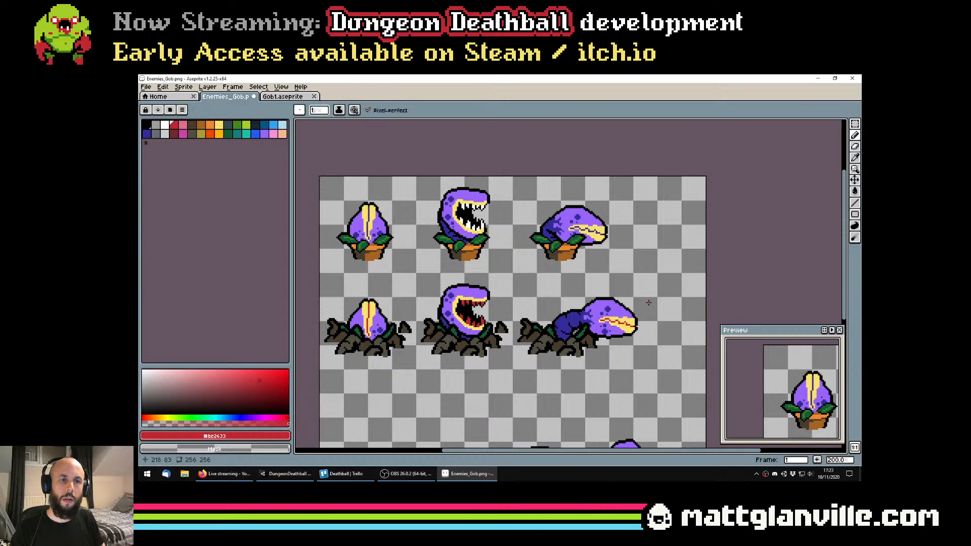
key(ctrl+s)
scroll(556, 283, down, 3)
scroll(473, 313, up, 2)
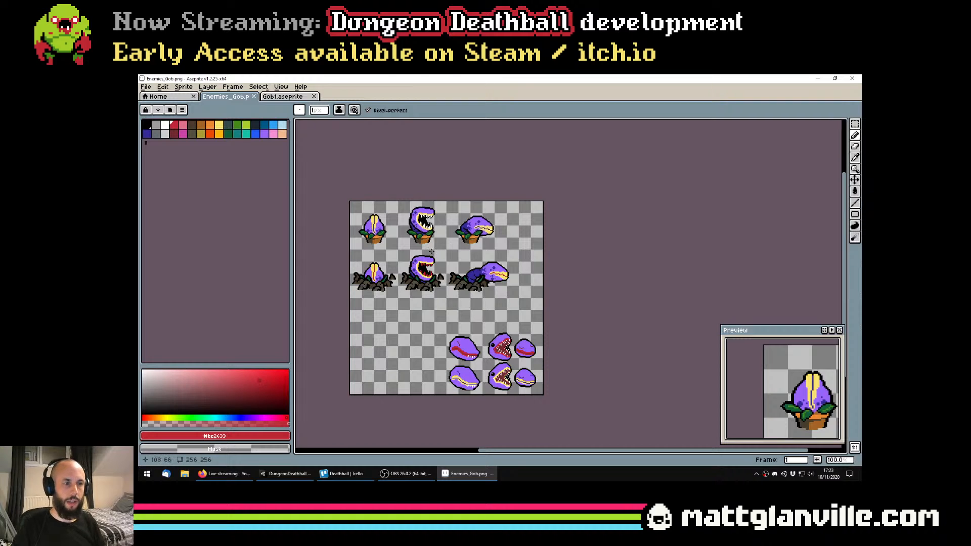
Switch back to the running game in Unity and move Jade one tile back, next to Kat
key(alt+Tab)
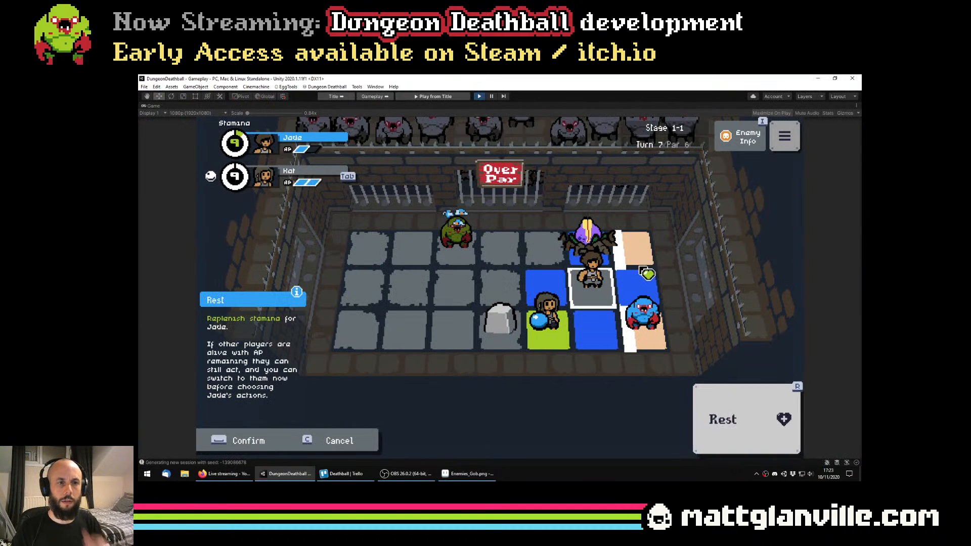
click(560, 289)
click(559, 289)
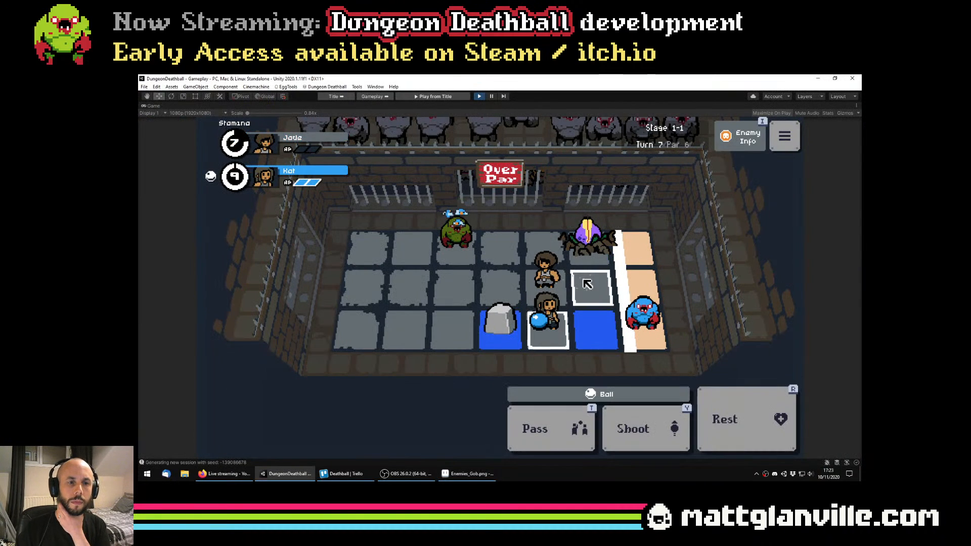
Advance Kat one tile toward the blue goblin, step Jade down a tile and up again, pull Kat back below Jade and rest her
click(580, 333)
click(581, 333)
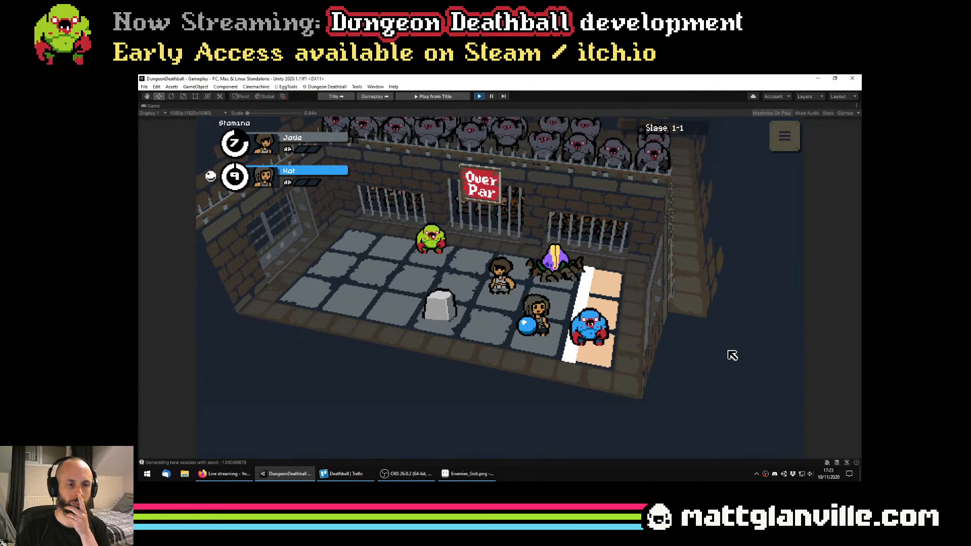
click(560, 342)
click(560, 342)
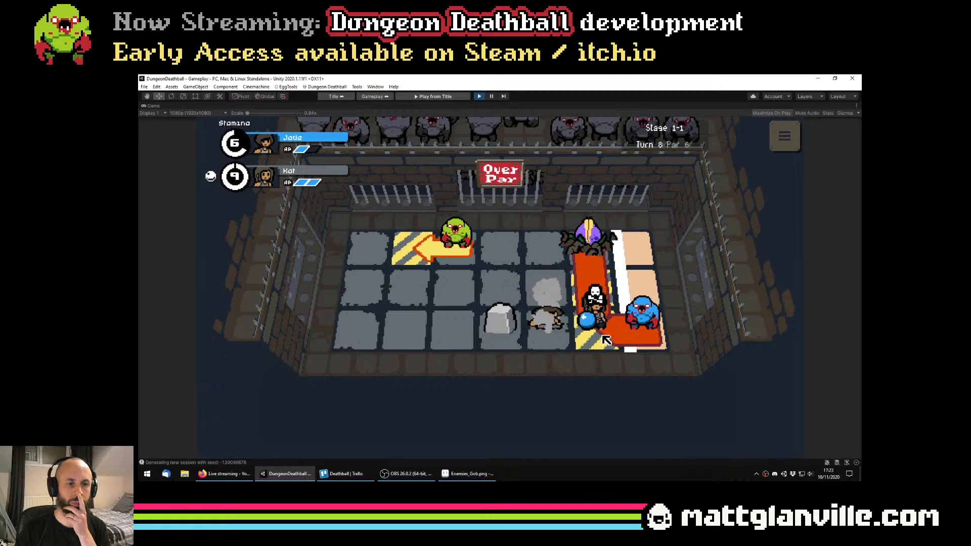
click(540, 285)
click(542, 286)
double_click(545, 328)
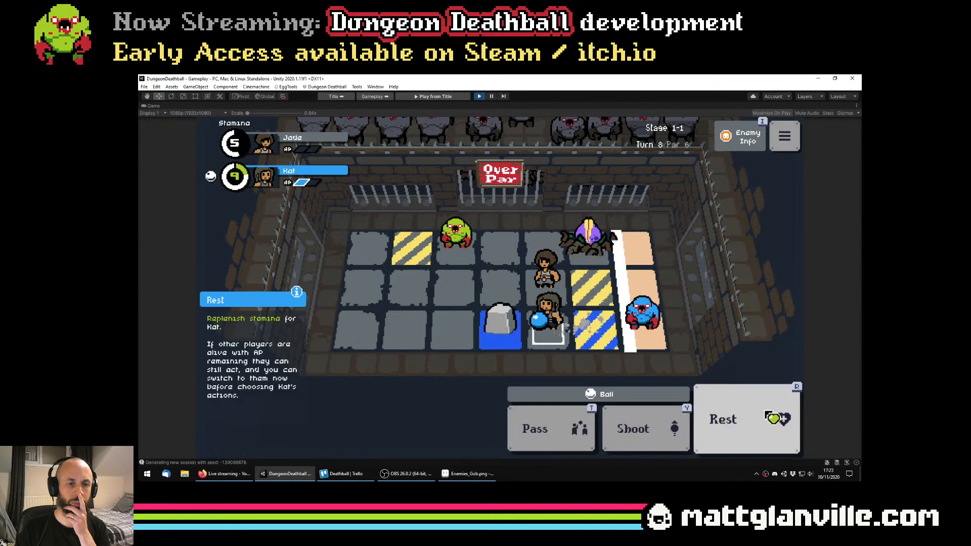
double_click(766, 413)
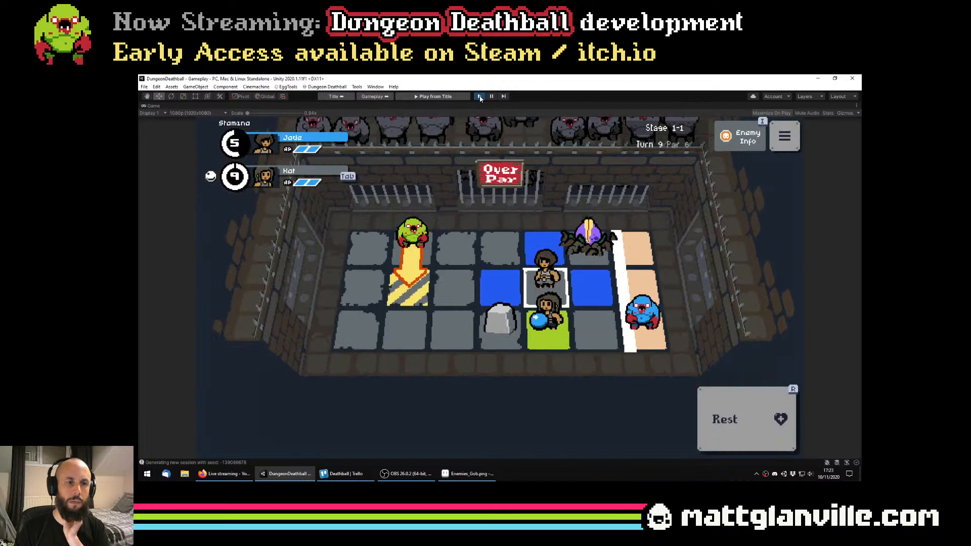
Inspect the Rooted Maw and attack it with Jade from the adjacent tile, then step Kat up one tile and back
mouse_move(615, 268)
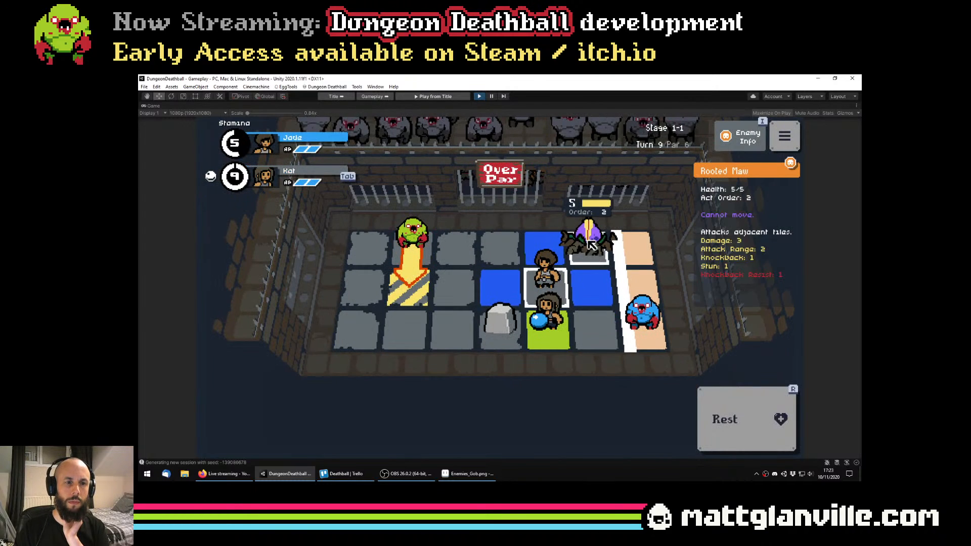
click(596, 253)
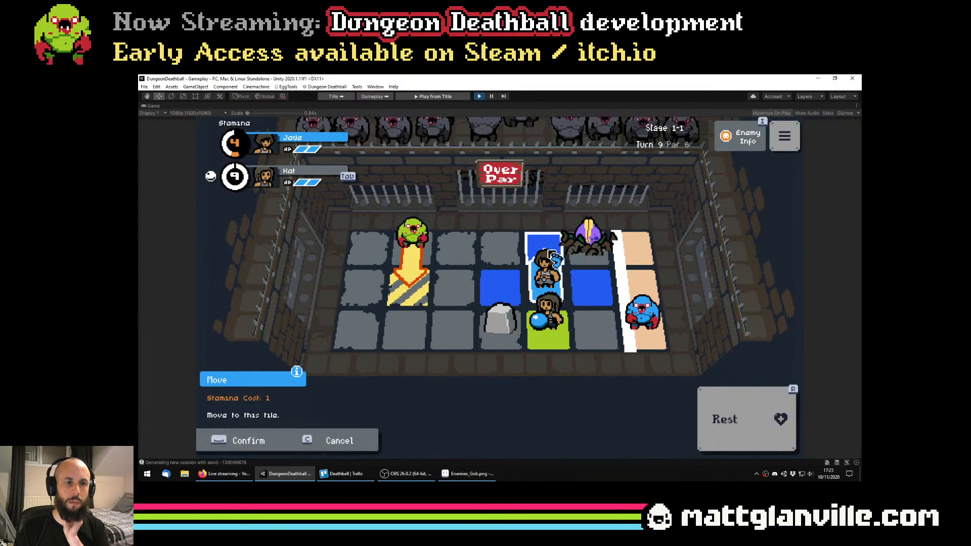
click(598, 260)
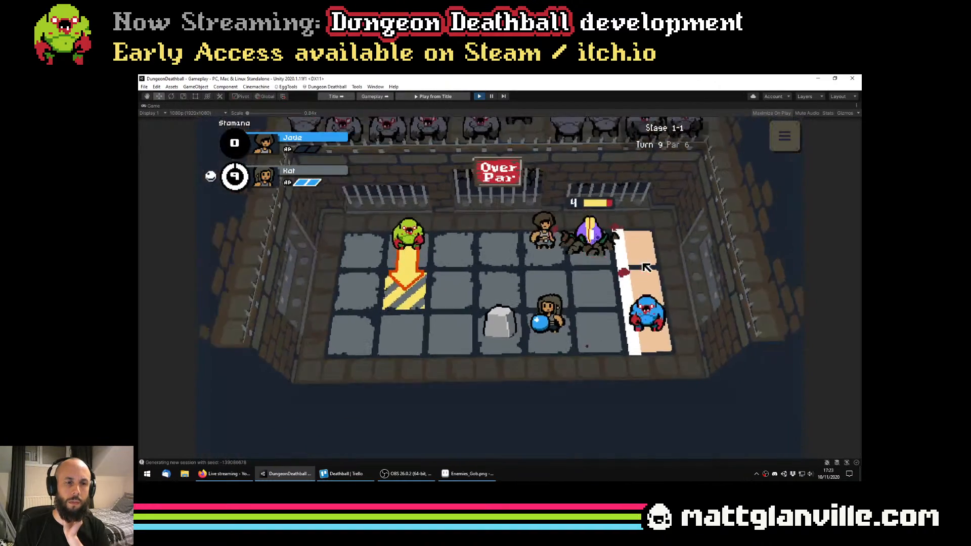
click(552, 288)
click(553, 288)
click(563, 338)
click(563, 338)
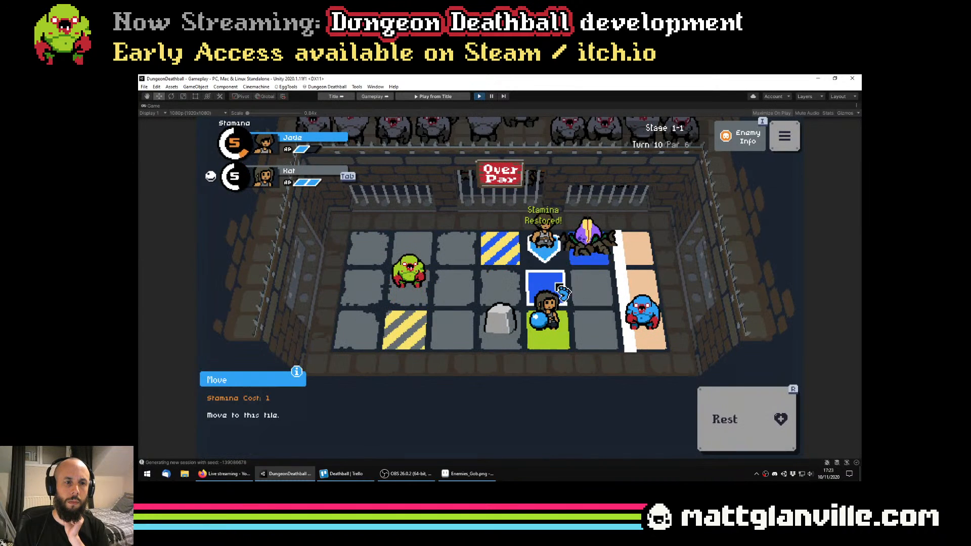
Rest Jade and move her back to the tile above Kat, move Kat one tile toward the blue goblin, and stop the play session
click(733, 416)
click(546, 286)
click(546, 285)
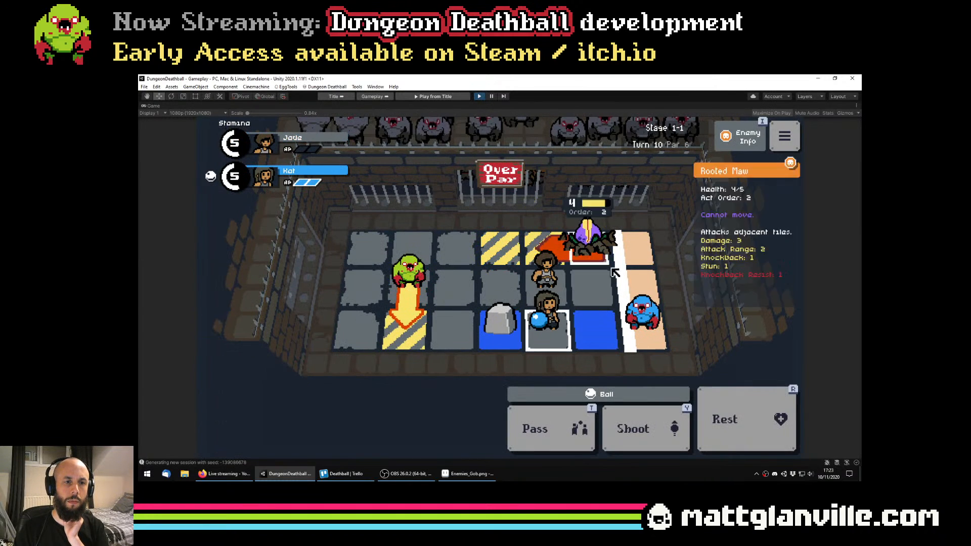
click(607, 344)
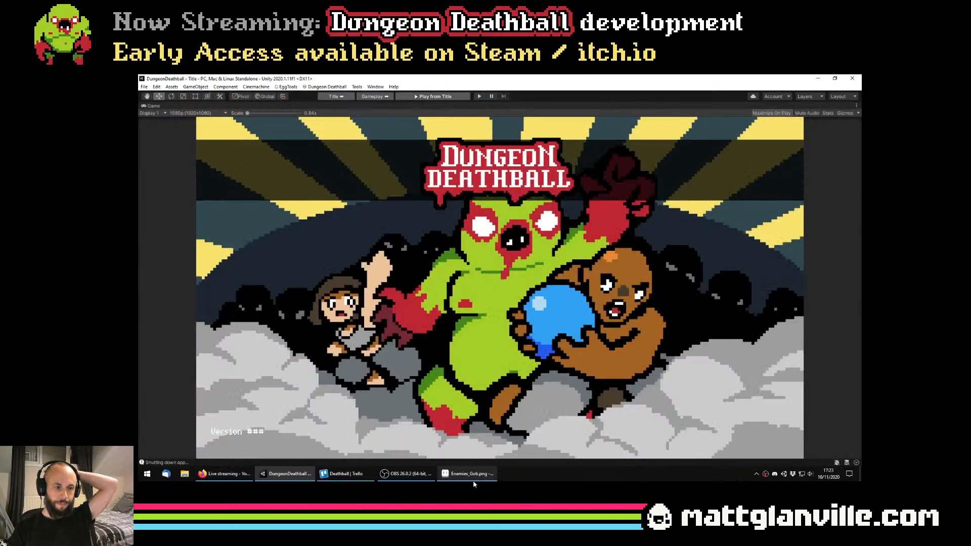
Switch to Aseprite and examine the recoloured potted and rooted plant sprites in Enemies_Gob.png at 200% zoom
click(468, 473)
click(407, 474)
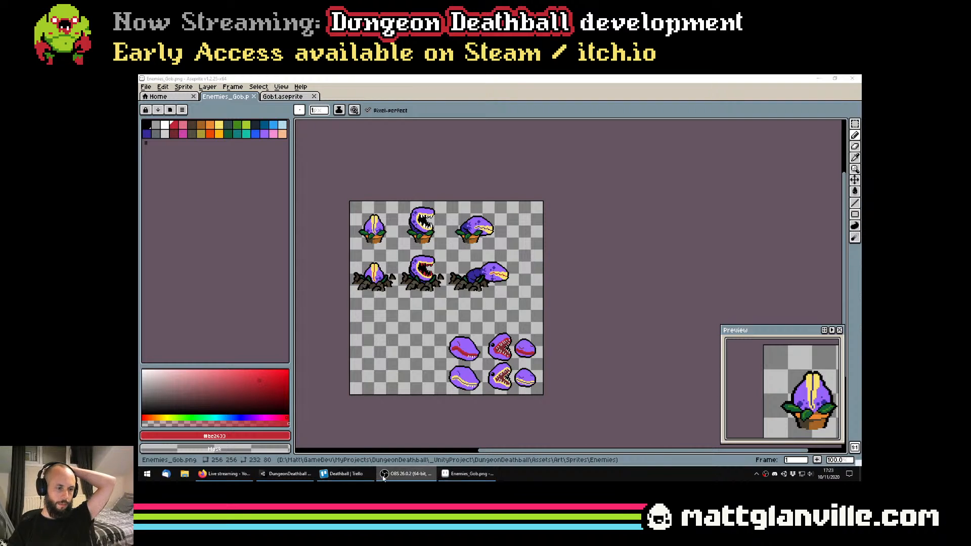
drag(385, 285, 421, 286)
scroll(421, 286, up, 1)
drag(526, 279, 498, 307)
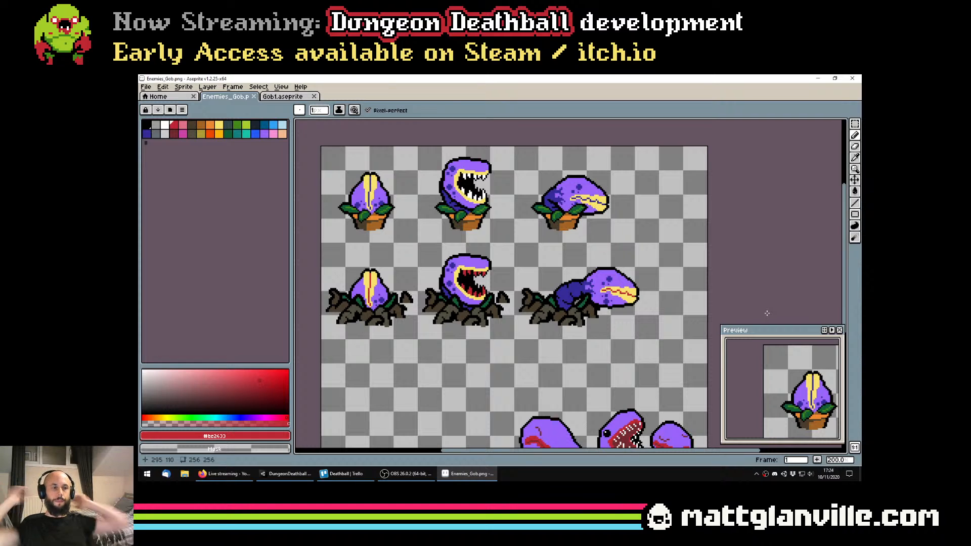
click(391, 474)
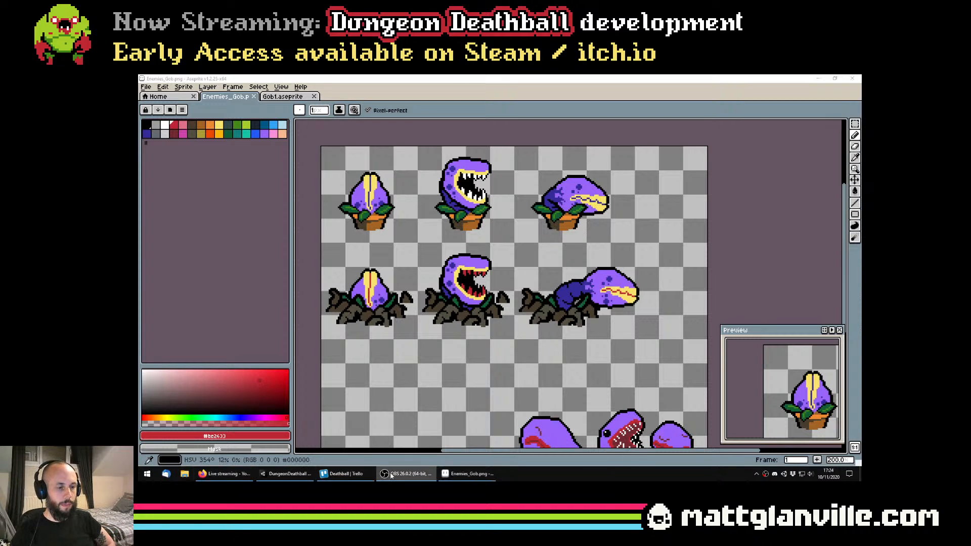
click(280, 479)
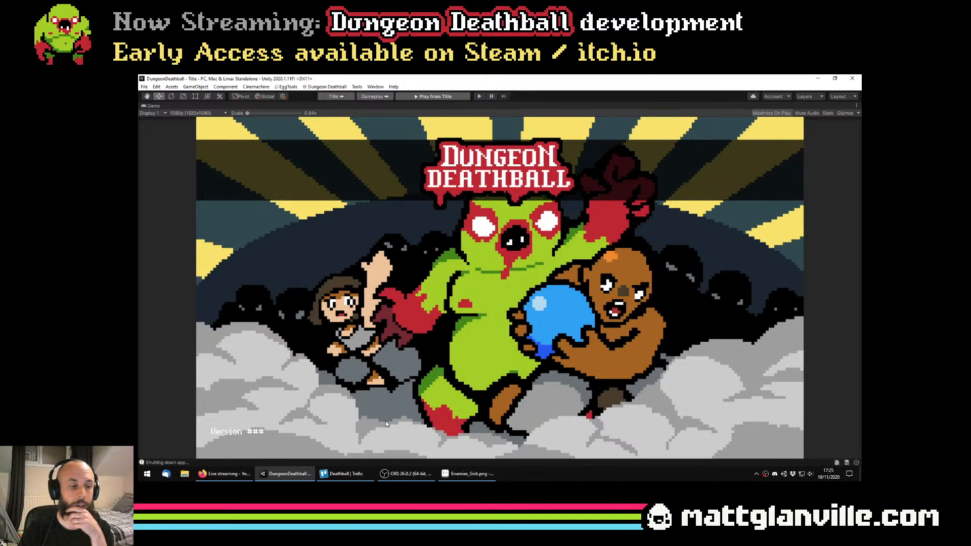
click(236, 477)
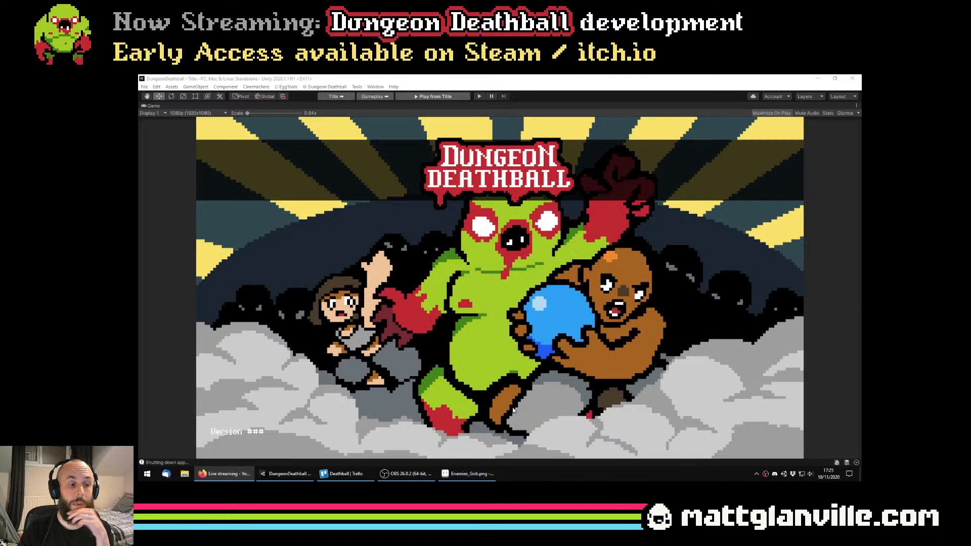
Return to Aseprite and compare the lip and tooth colours of the potted plants with those of the rooted plants
click(468, 473)
scroll(529, 343, down, 2)
scroll(536, 283, up, 2)
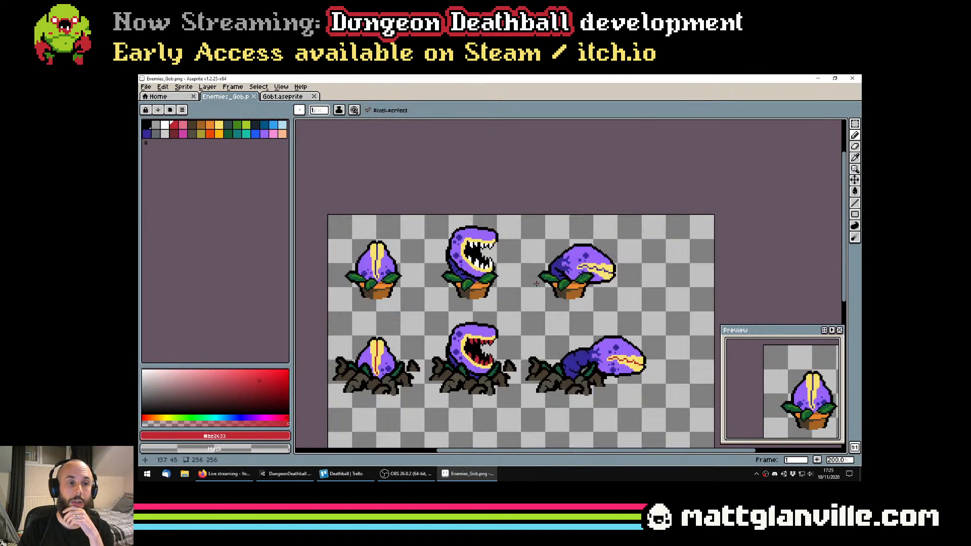
drag(553, 303, 563, 290)
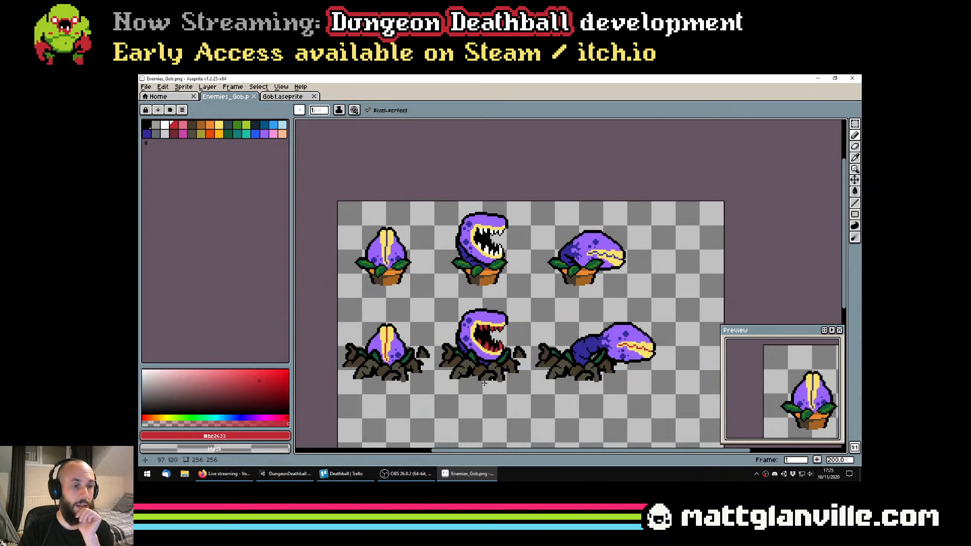